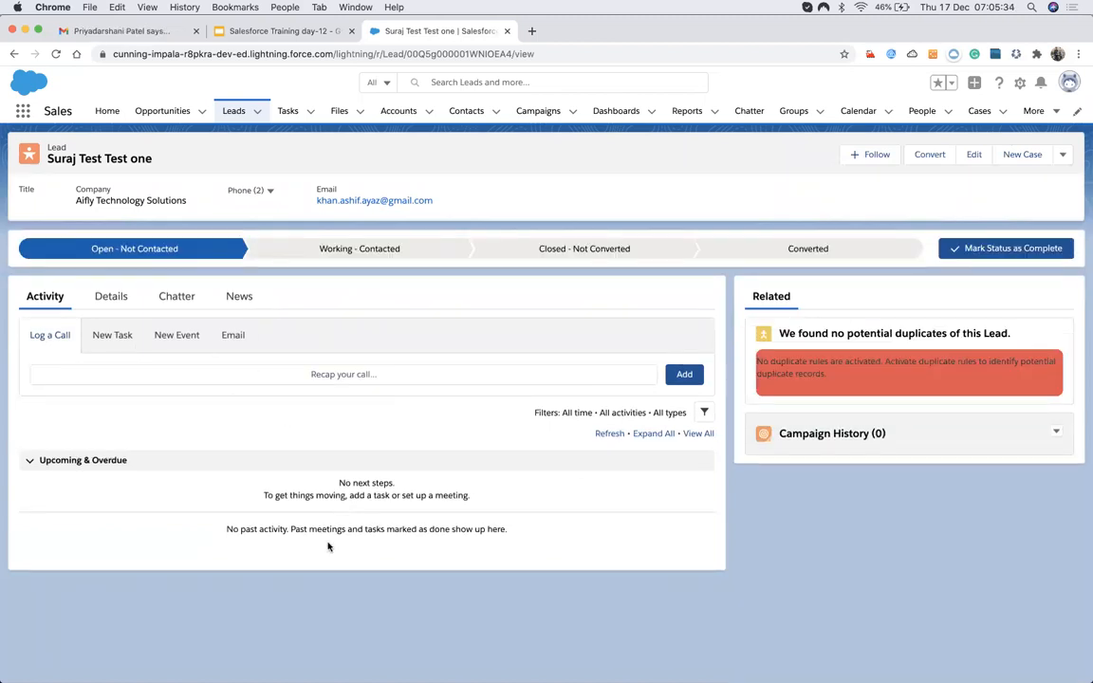
Set the first test lead's status to Working - Contacted.
{"action": "left_click", "coordinate": [107, 296]}
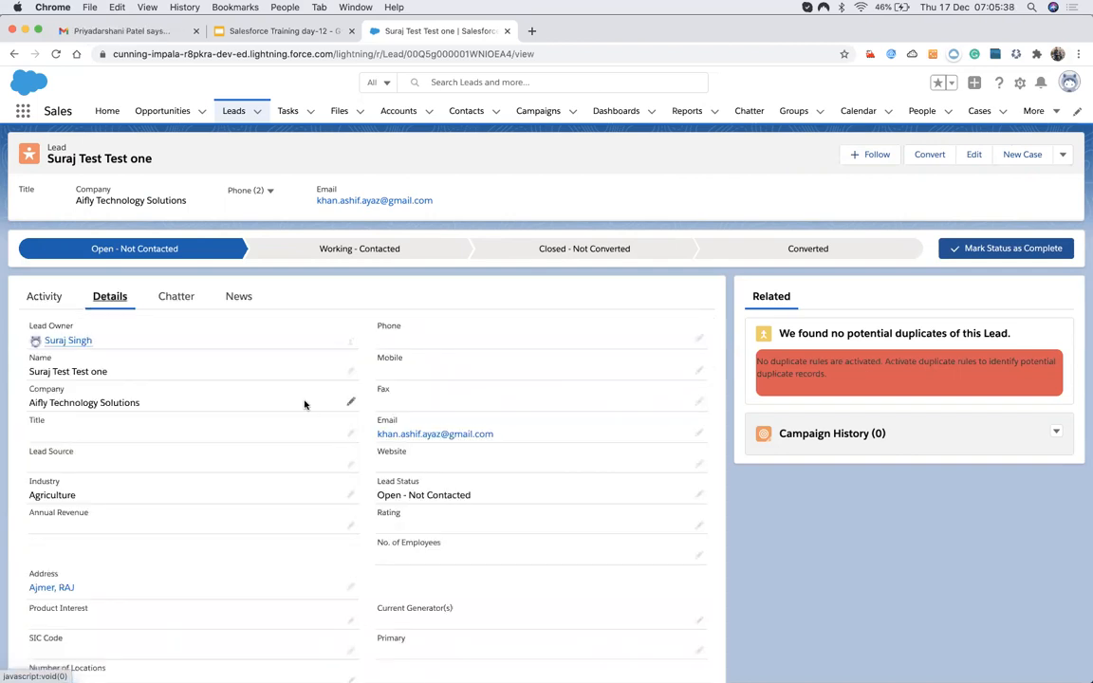
{"action": "scroll", "coordinate": [309, 517], "scroll_direction": "down", "scroll_amount": 1}
{"action": "scroll", "coordinate": [301, 514], "scroll_direction": "up", "scroll_amount": 1}
{"action": "left_click", "coordinate": [365, 253]}
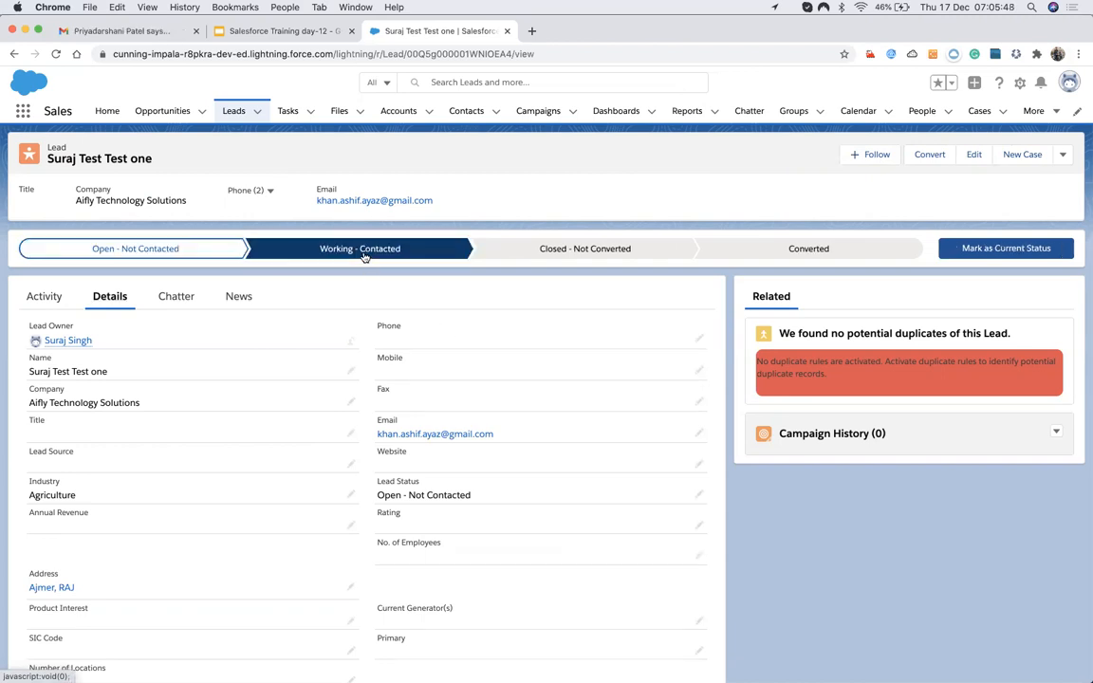
{"action": "left_click", "coordinate": [1010, 253]}
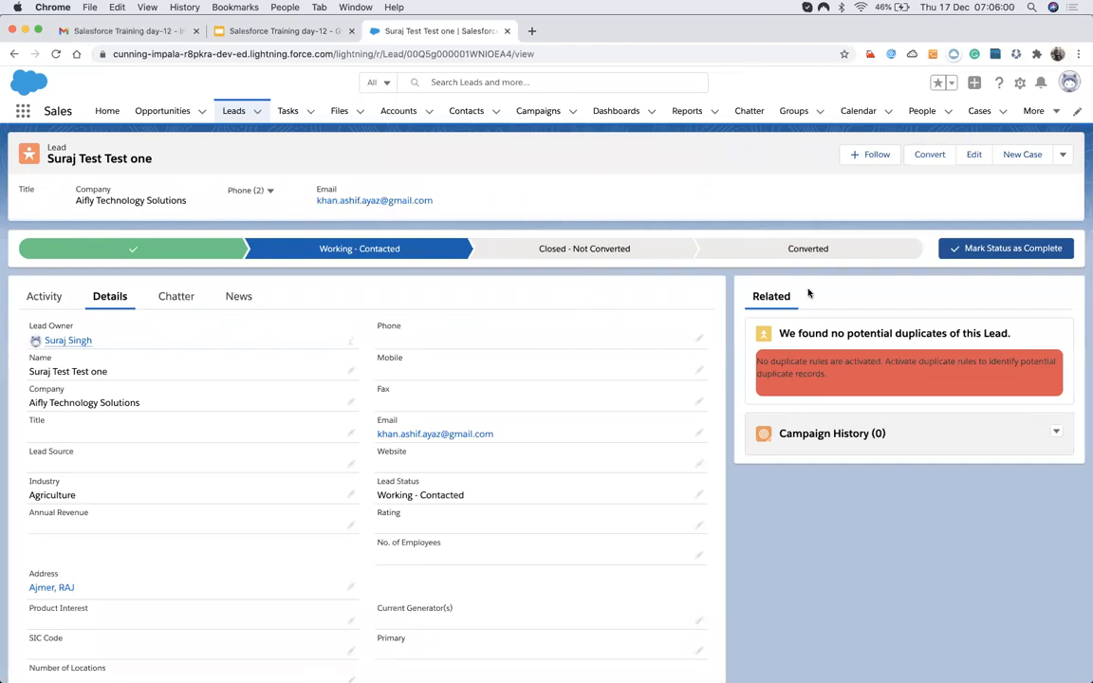
Change the lead's status to Closed - Not Converted, then return to the open leads list.
{"action": "left_click", "coordinate": [807, 249]}
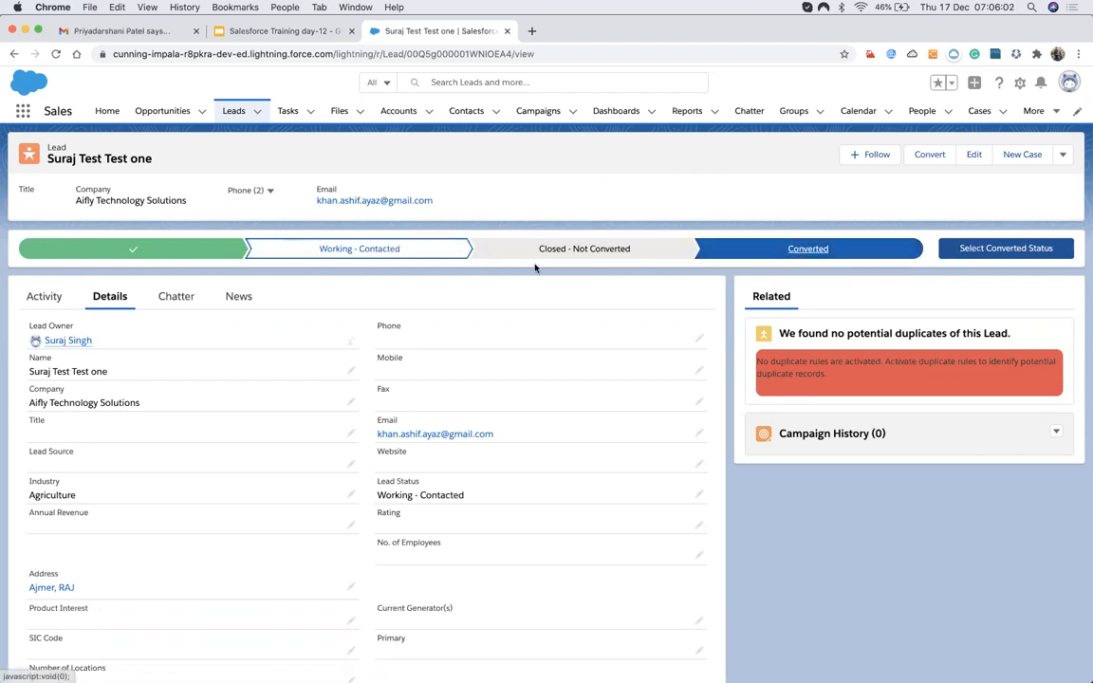
{"action": "left_click", "coordinate": [551, 251]}
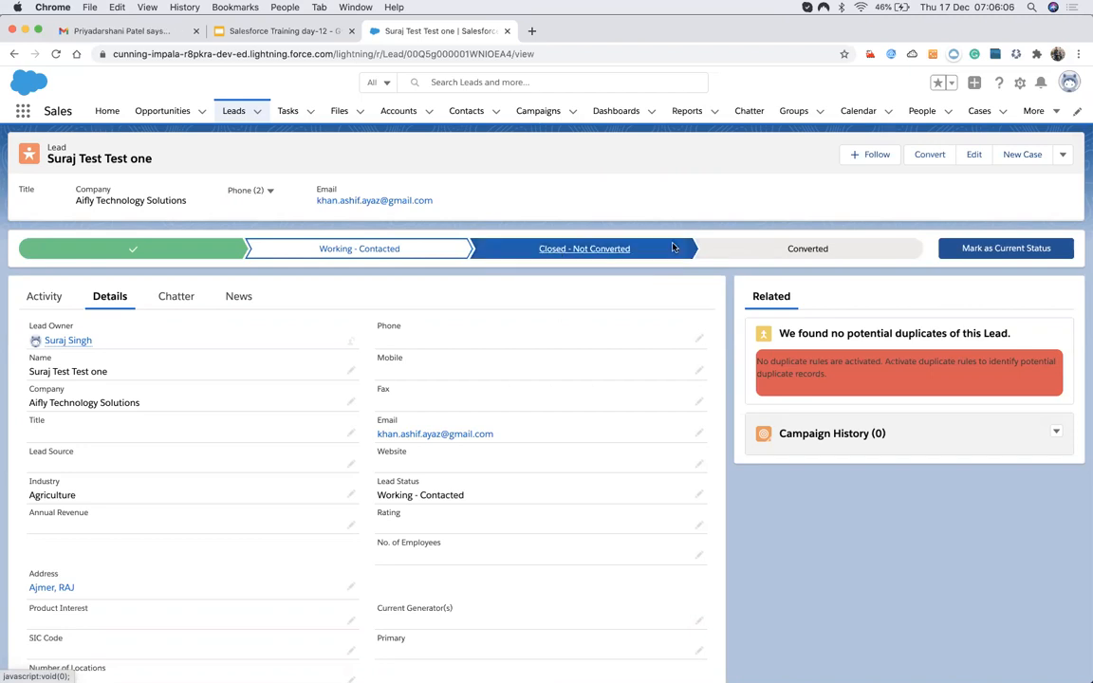
{"action": "left_click", "coordinate": [968, 250]}
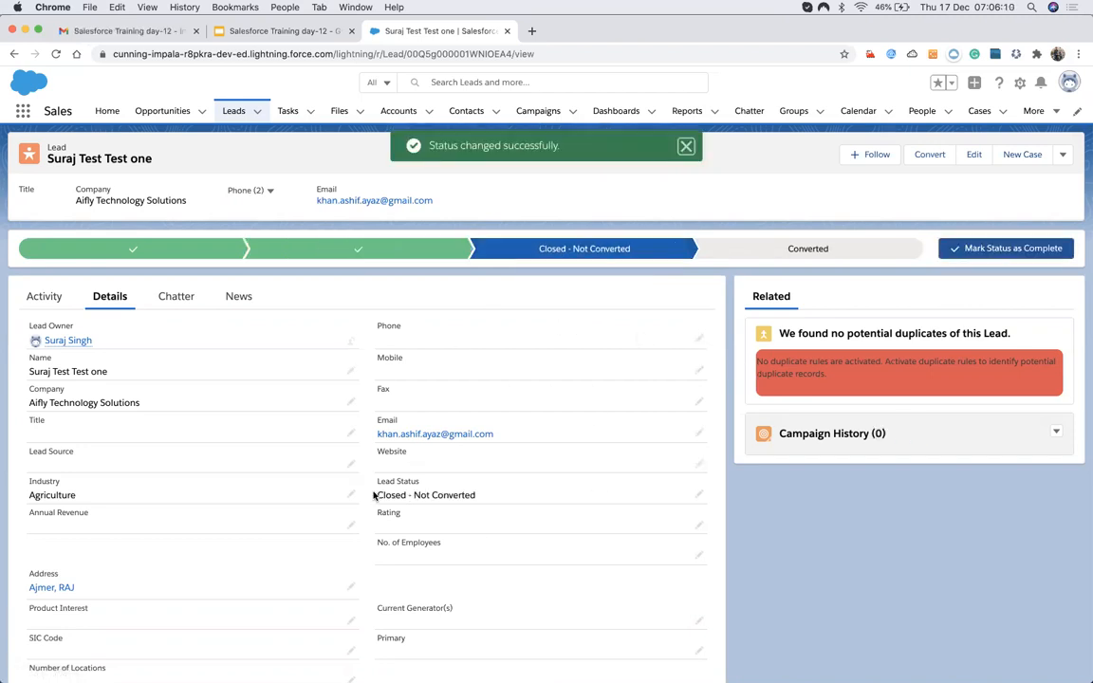
{"action": "left_click", "coordinate": [232, 111]}
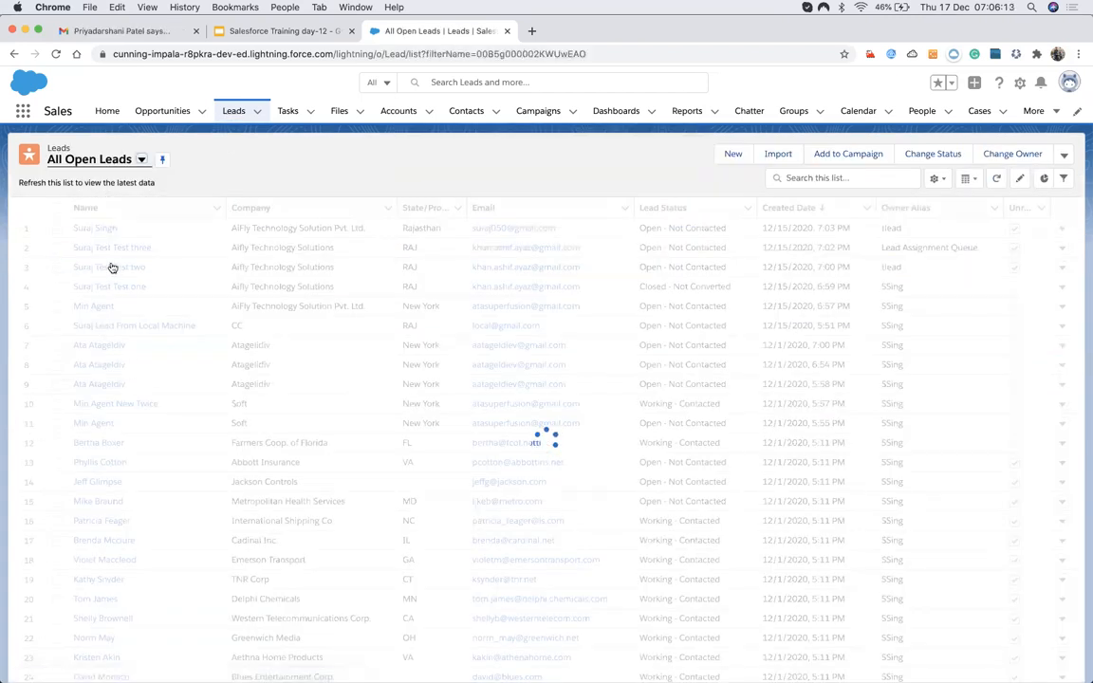
Open the third test lead, mark it Working - Contacted, and bring up its Convert Lead form.
{"action": "left_click", "coordinate": [116, 248]}
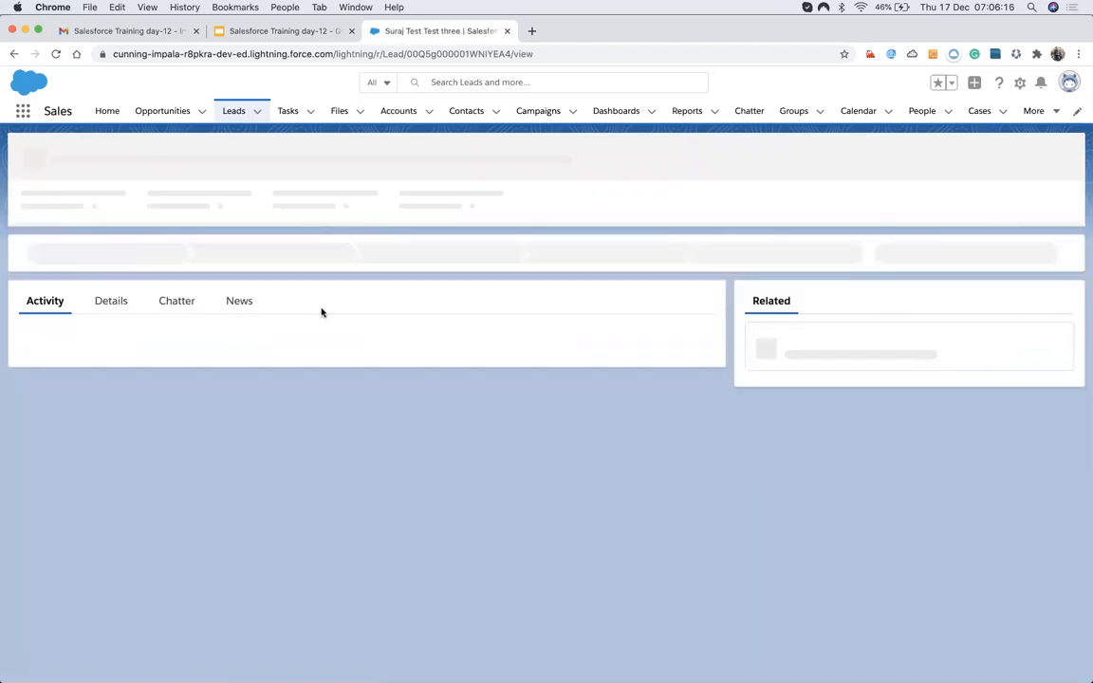
{"action": "left_click", "coordinate": [306, 248]}
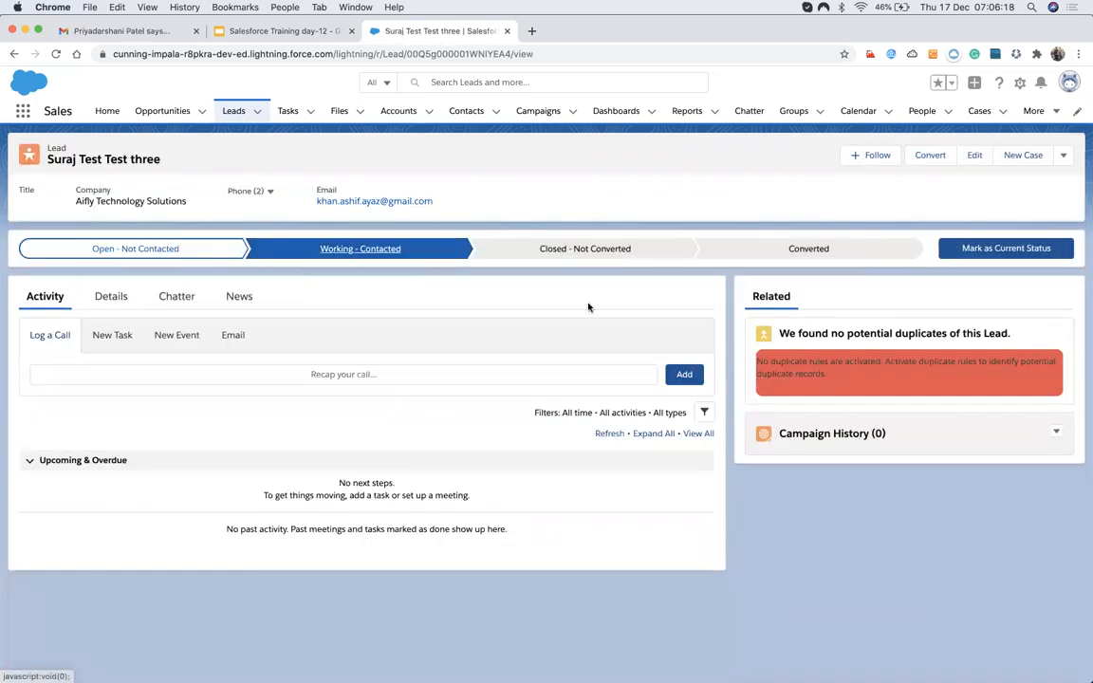
{"action": "left_click", "coordinate": [974, 254]}
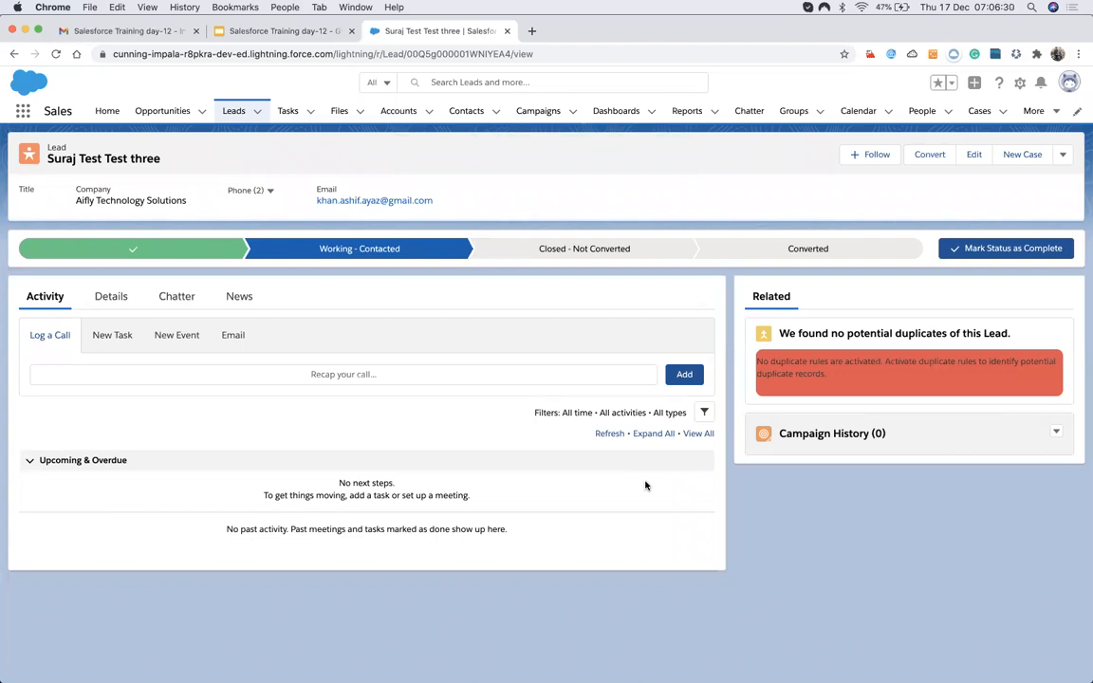
{"action": "left_click", "coordinate": [807, 248]}
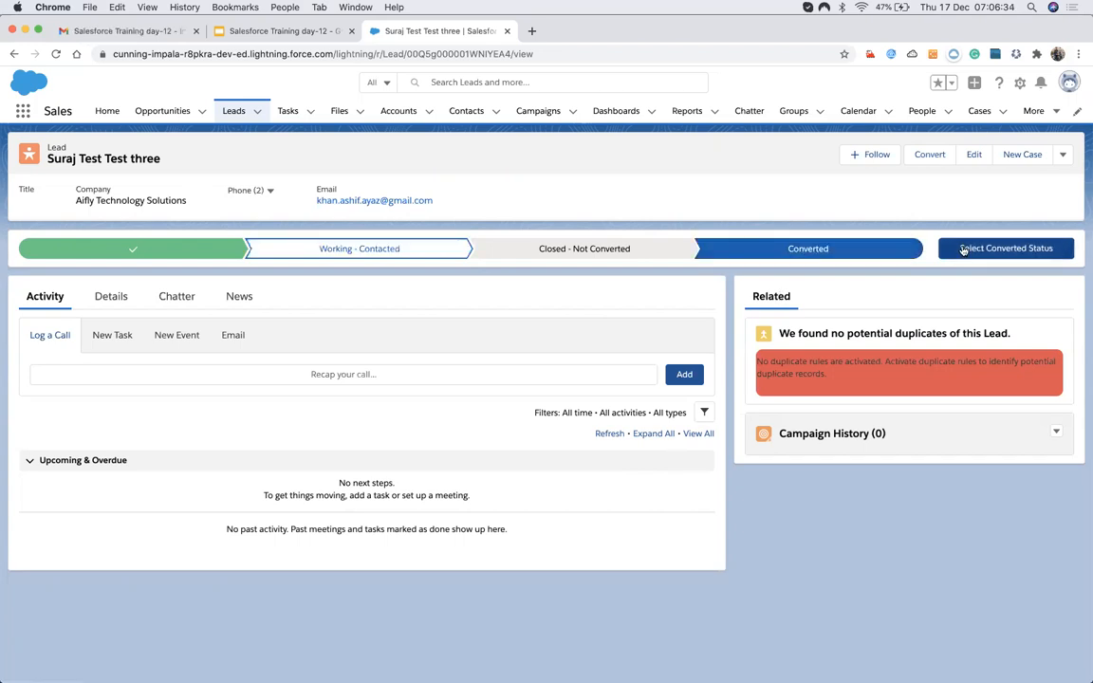
{"action": "left_click", "coordinate": [964, 250]}
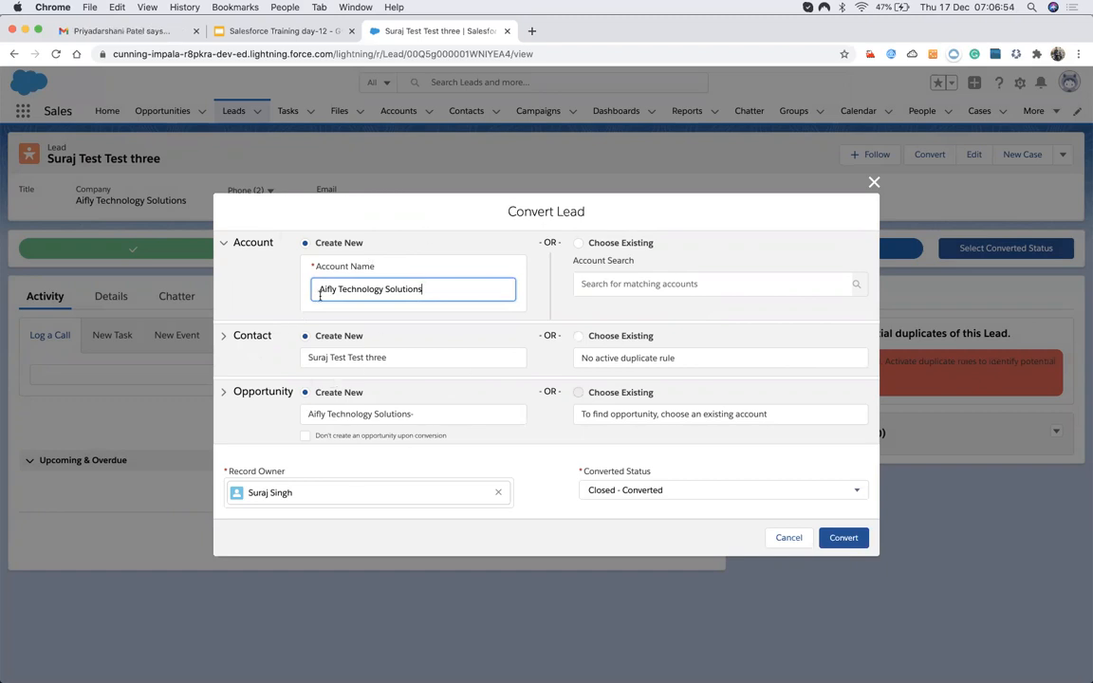
Cancel converting the Aifly Technology Solutions lead, view its details, and dismiss the reopened dialog.
{"action": "left_click_drag", "start_coordinate": [318, 288], "coordinate": [431, 285]}
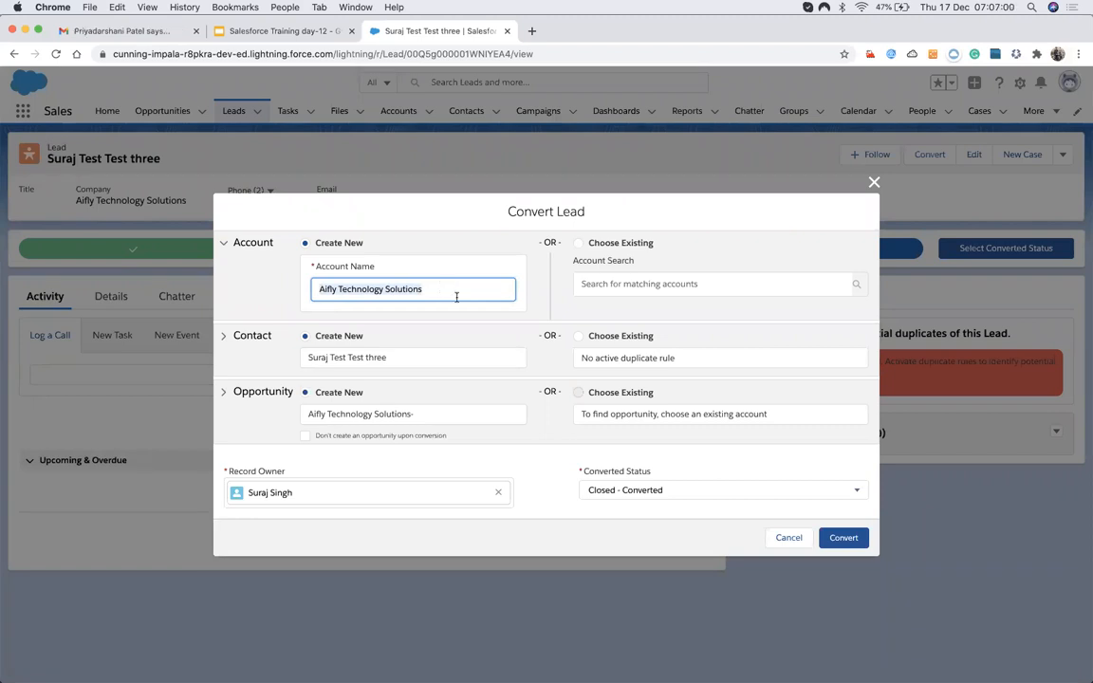
{"action": "left_click", "coordinate": [782, 539]}
{"action": "left_click", "coordinate": [103, 295]}
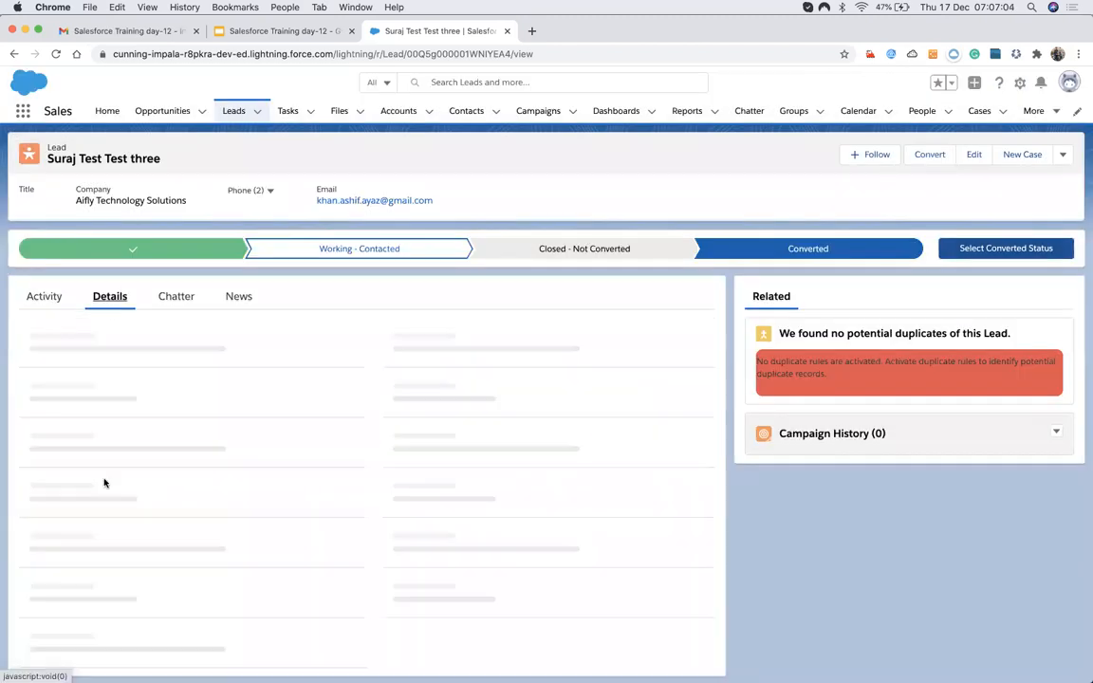
{"action": "left_click_drag", "start_coordinate": [29, 401], "coordinate": [144, 406]}
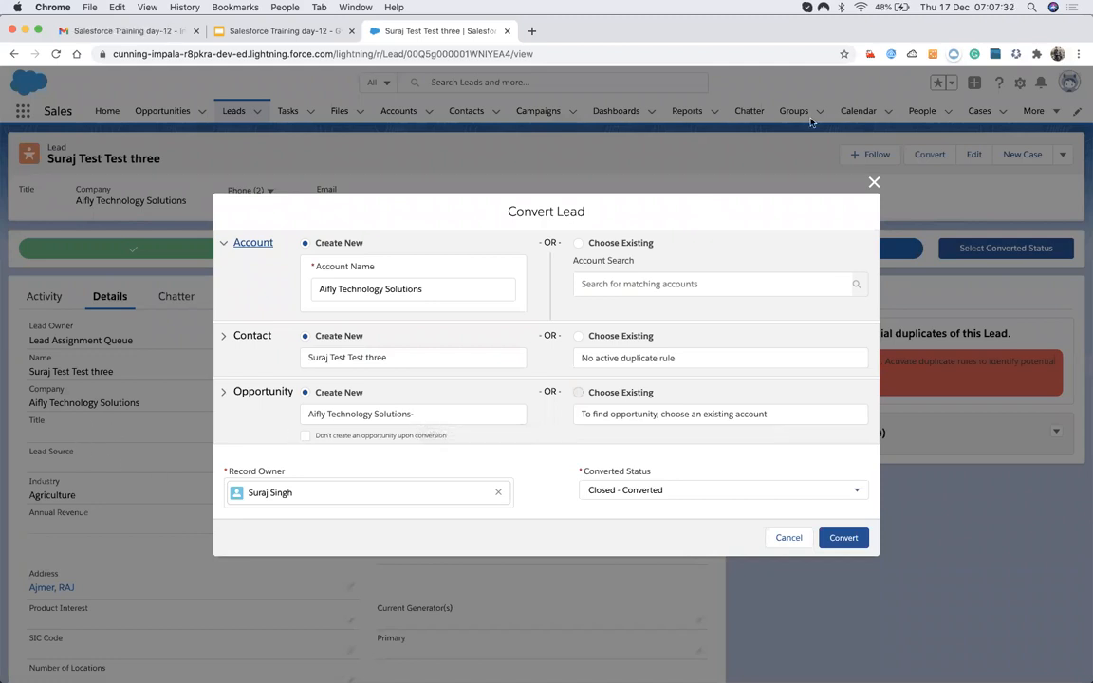
{"action": "left_click", "coordinate": [874, 181]}
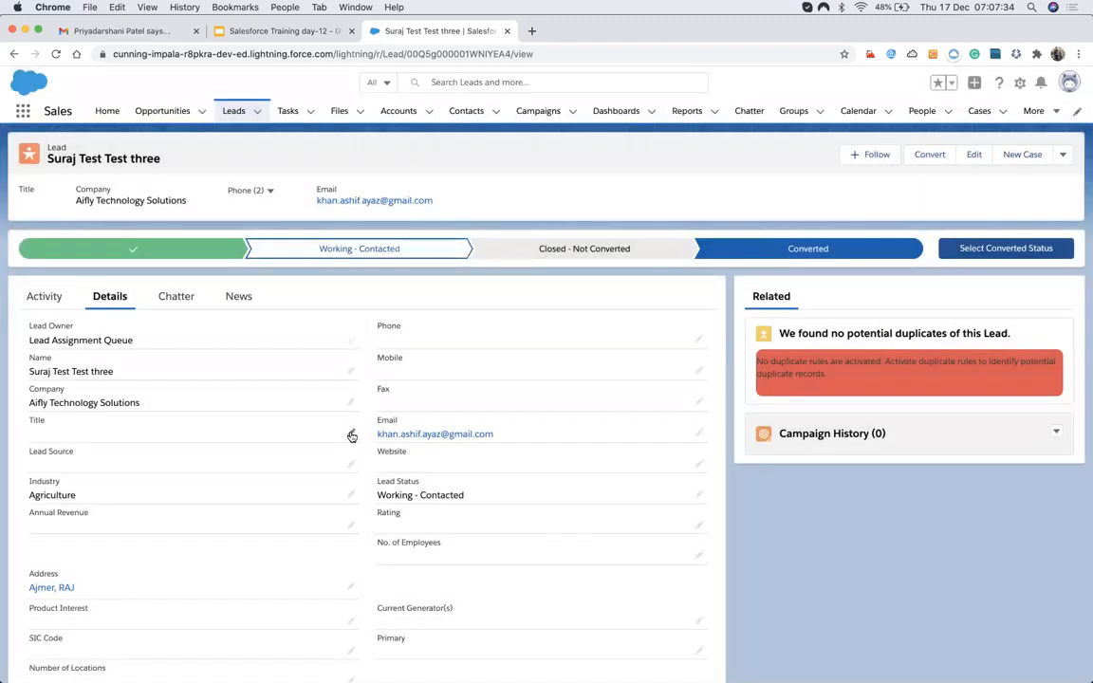
Edit the lead's Title field (typing 'Tit') and save, then open and close the Convert Lead form.
{"action": "left_click", "coordinate": [351, 433]}
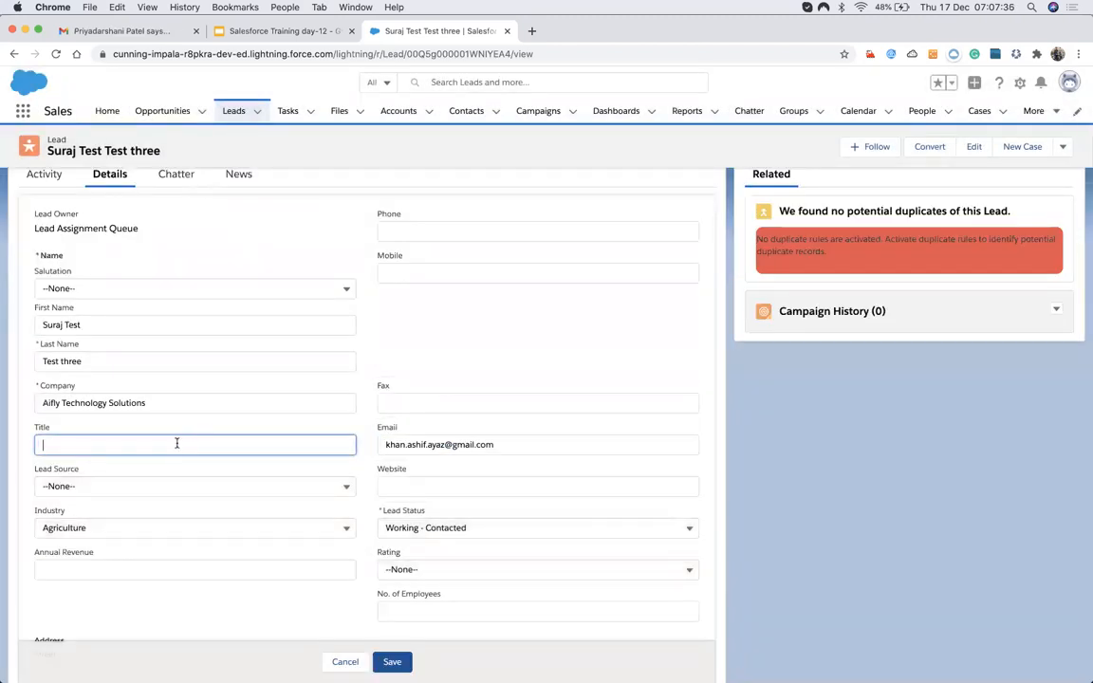
{"action": "type", "text": "Title"}
{"action": "scroll", "coordinate": [353, 557], "scroll_direction": "down", "scroll_amount": 1}
{"action": "scroll", "coordinate": [460, 517], "scroll_direction": "up", "scroll_amount": 2}
{"action": "scroll", "coordinate": [418, 513], "scroll_direction": "down", "scroll_amount": 1}
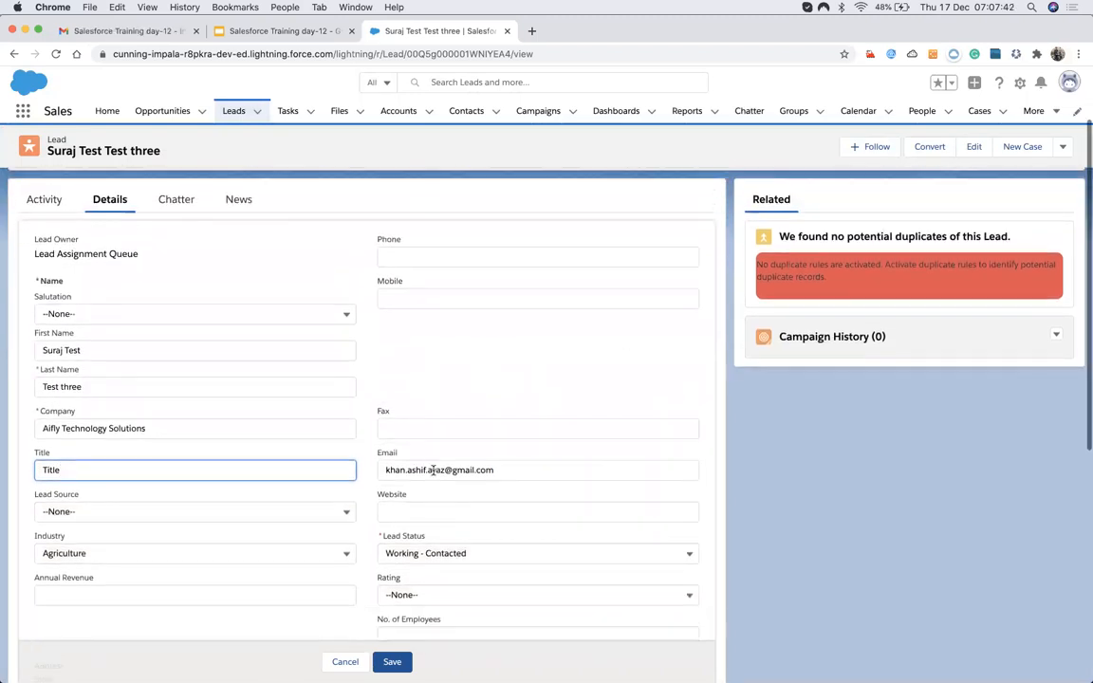
{"action": "left_click", "coordinate": [393, 662]}
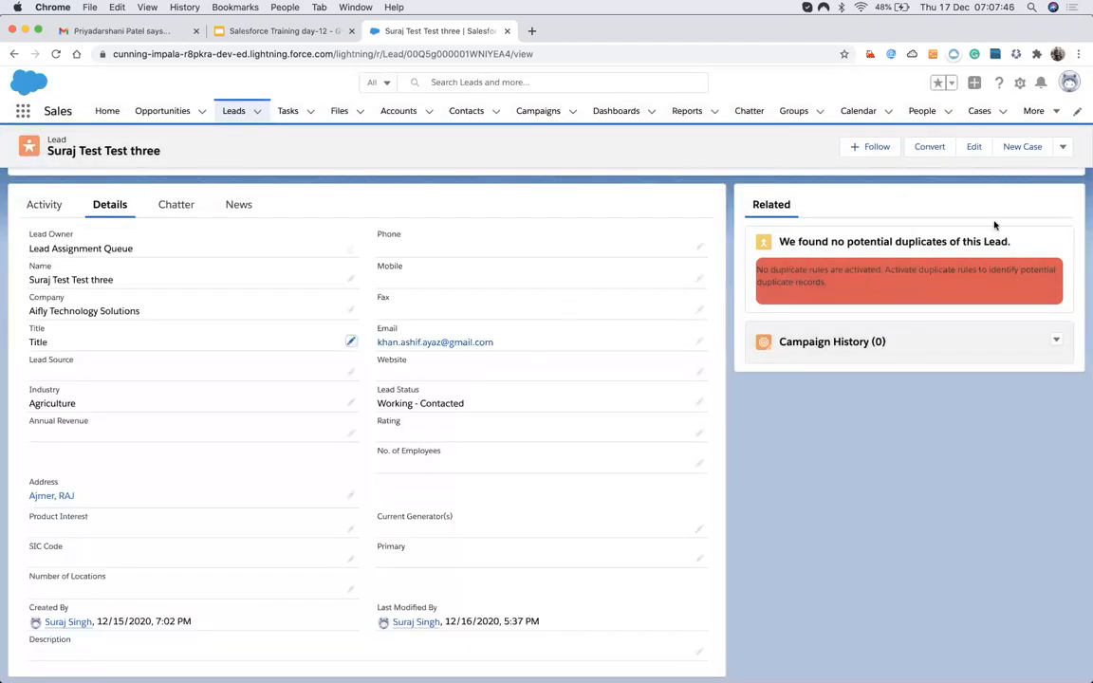
{"action": "scroll", "coordinate": [996, 224], "scroll_direction": "up", "scroll_amount": 2}
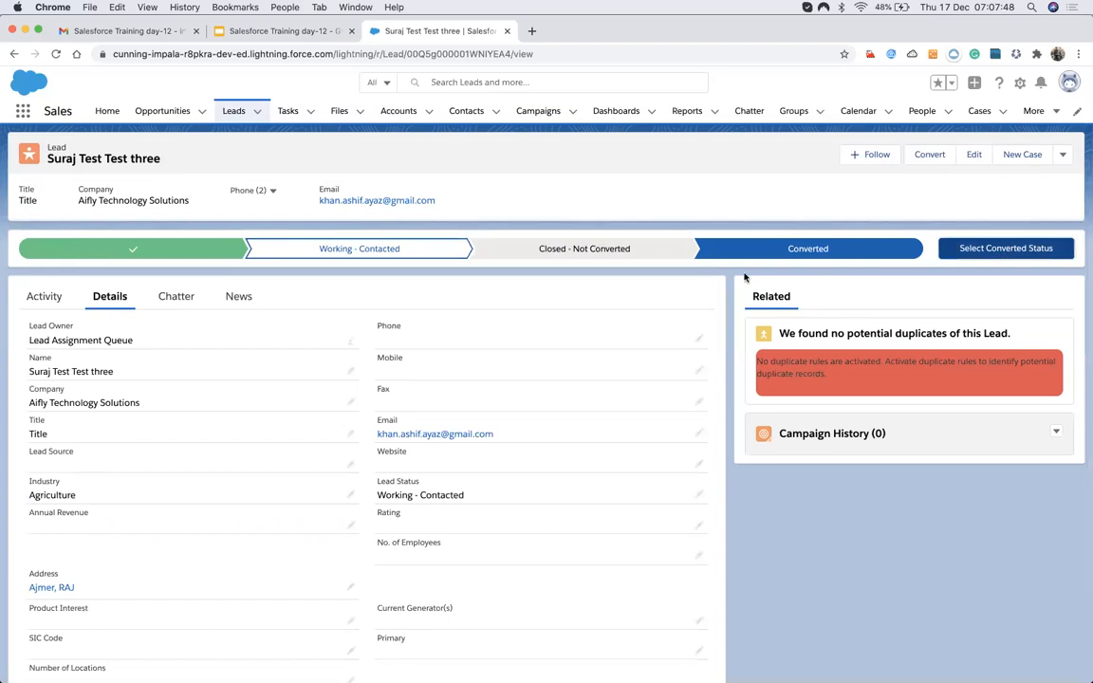
{"action": "left_click", "coordinate": [983, 252]}
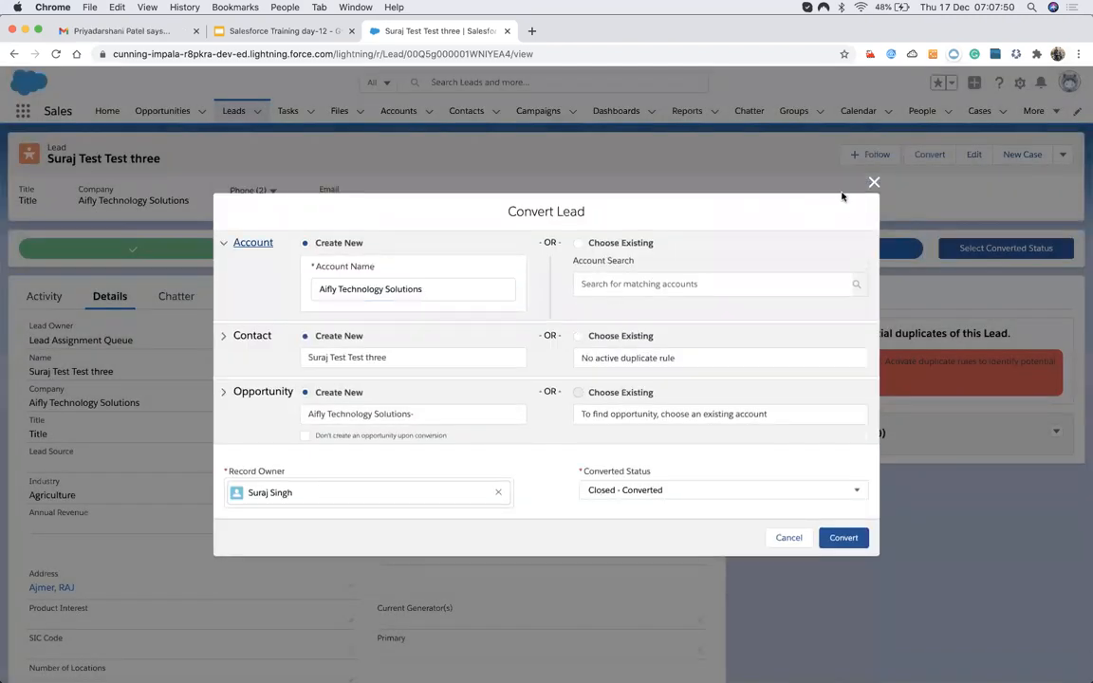
{"action": "left_click", "coordinate": [872, 180]}
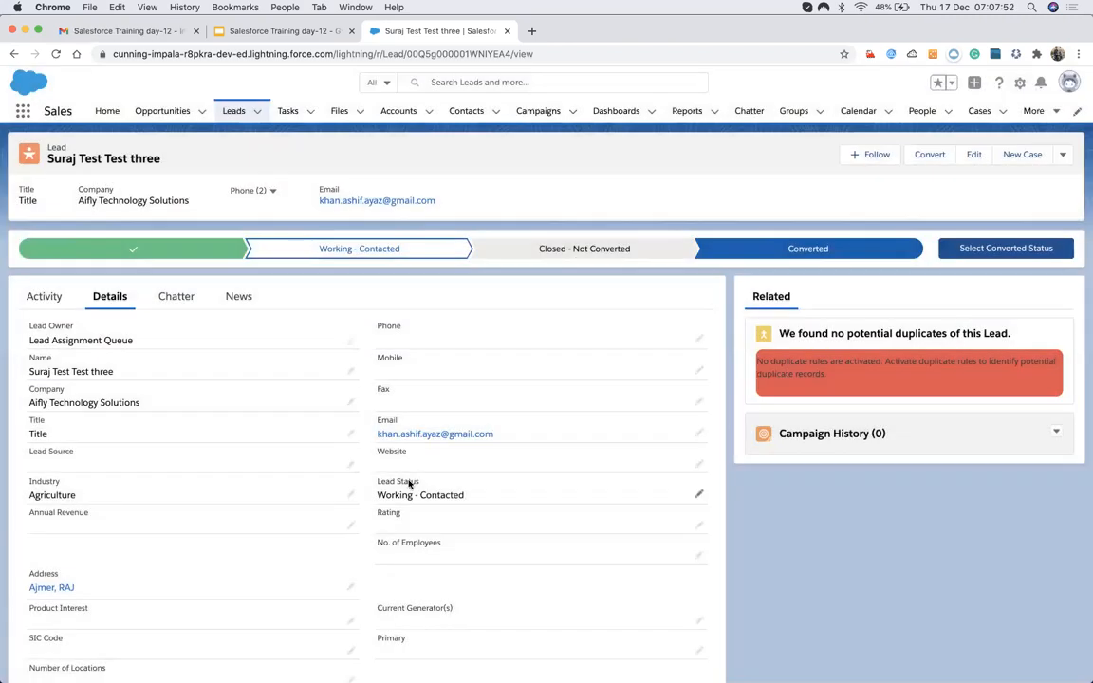
{"action": "scroll", "coordinate": [408, 486], "scroll_direction": "down", "scroll_amount": 2}
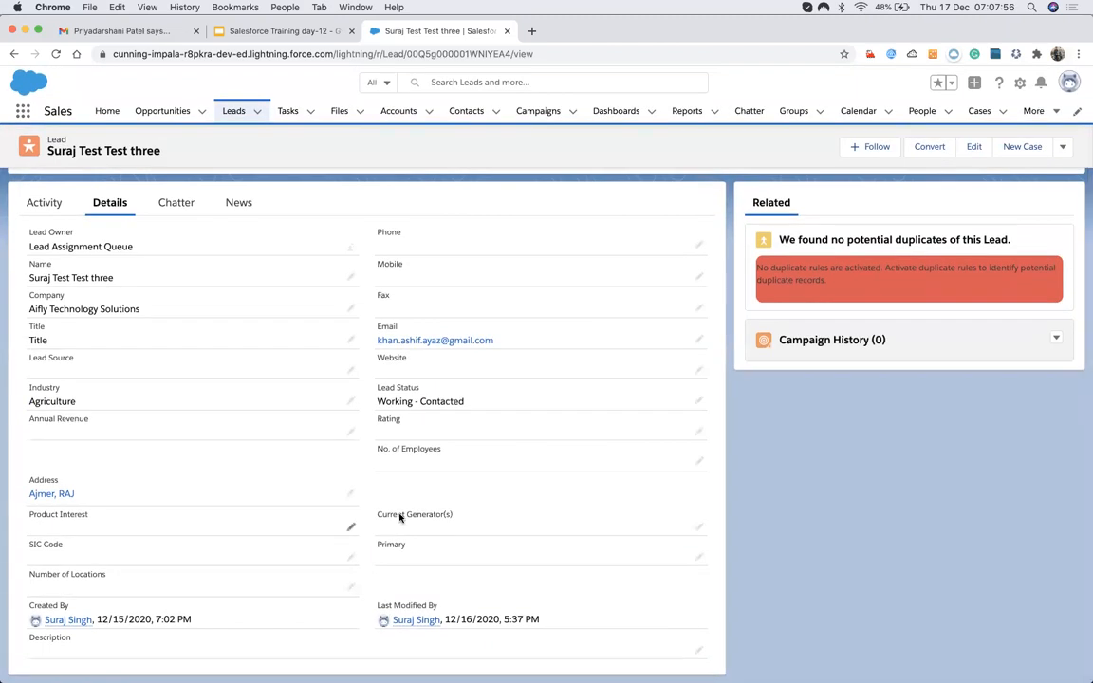
{"action": "scroll", "coordinate": [399, 518], "scroll_direction": "up", "scroll_amount": 2}
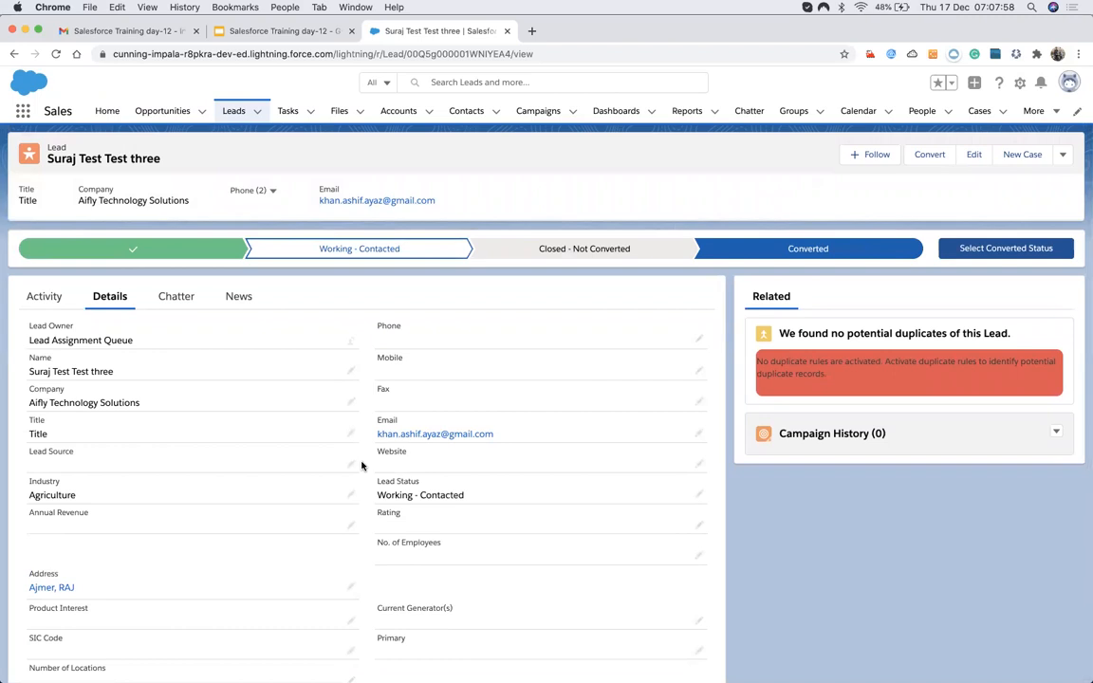
{"action": "left_click", "coordinate": [353, 464]}
{"action": "left_click", "coordinate": [202, 475]}
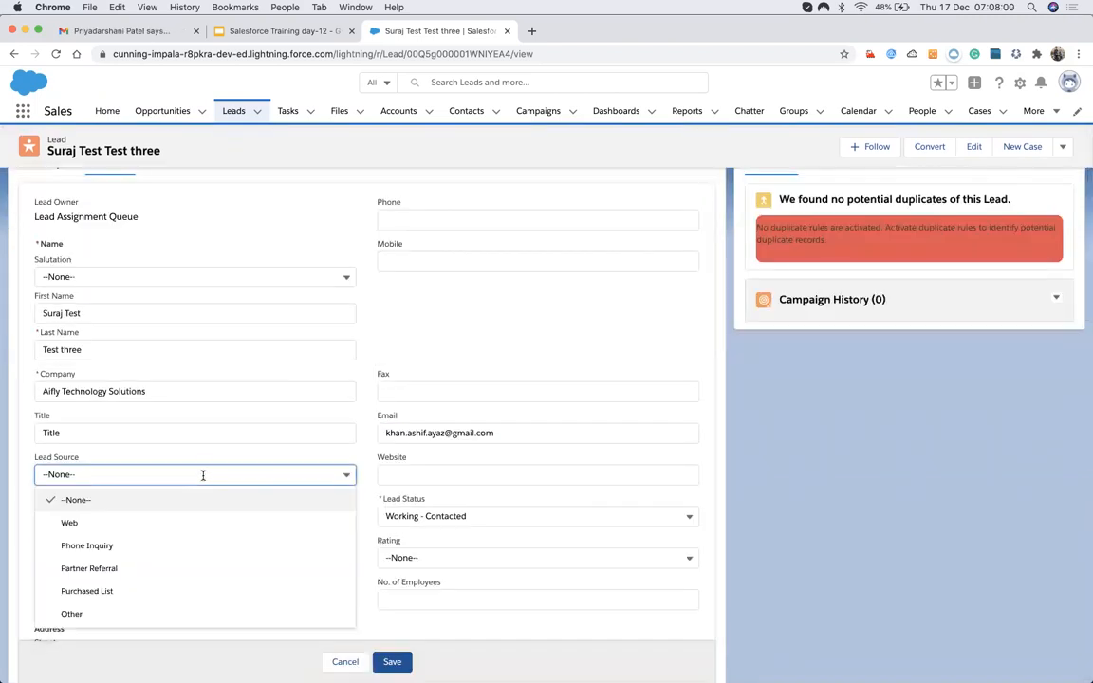
{"action": "left_click", "coordinate": [101, 525]}
{"action": "scroll", "coordinate": [378, 384], "scroll_direction": "up", "scroll_amount": 3}
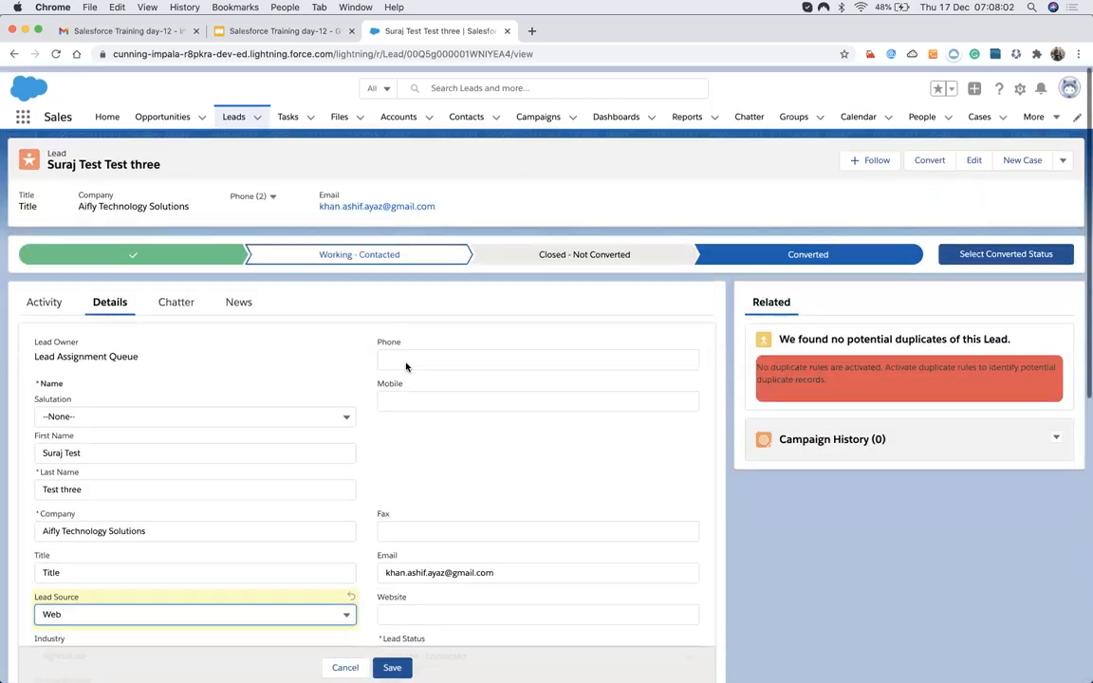
{"action": "scroll", "coordinate": [411, 509], "scroll_direction": "down", "scroll_amount": 5}
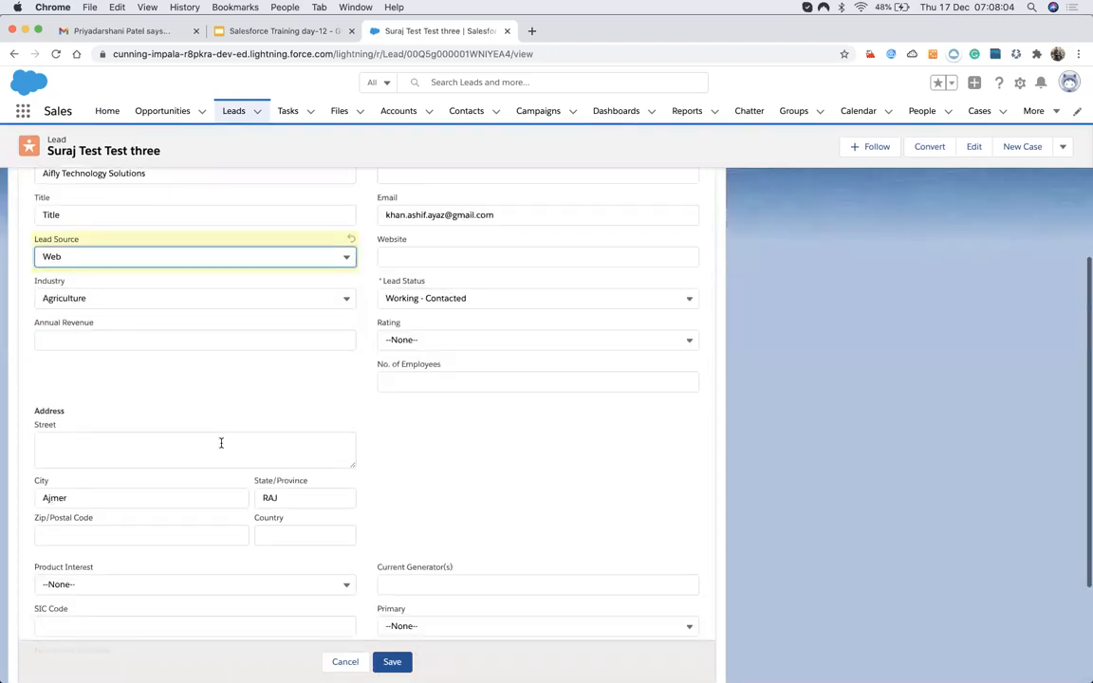
{"action": "left_click", "coordinate": [230, 341]}
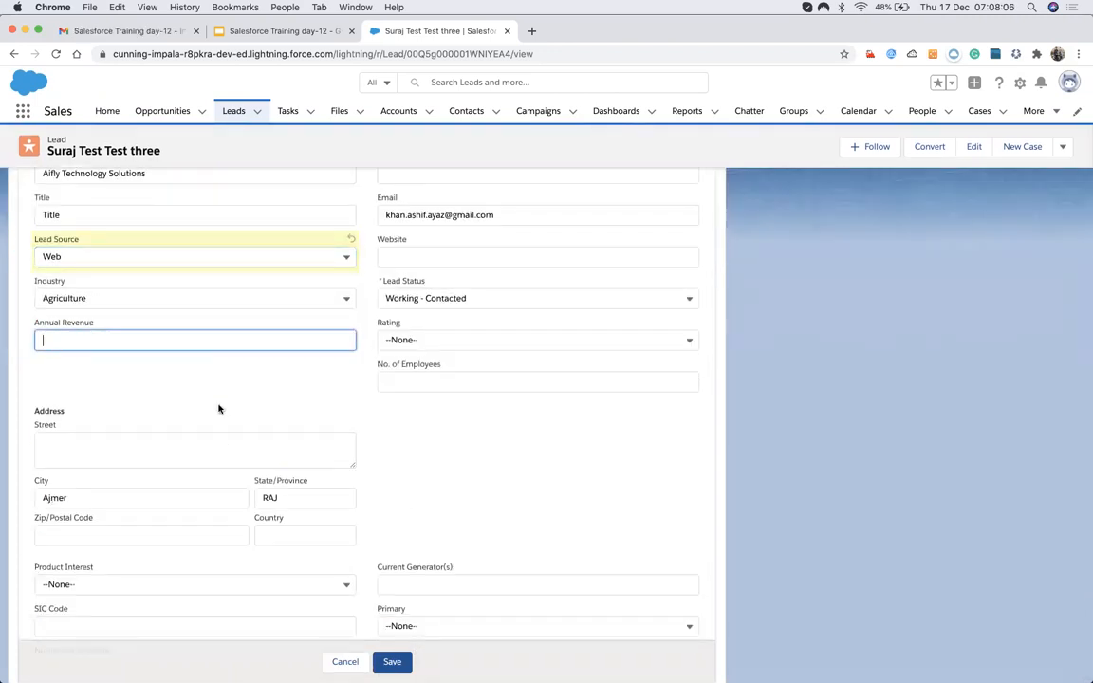
{"action": "scroll", "coordinate": [427, 371], "scroll_direction": "up", "scroll_amount": 1}
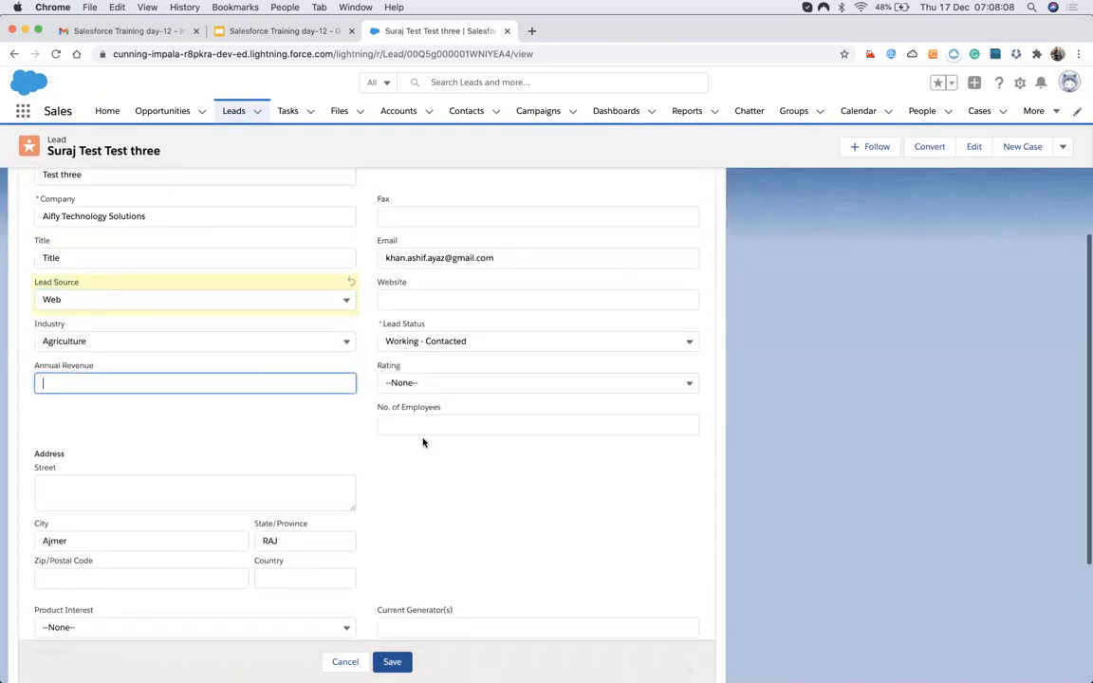
{"action": "left_click", "coordinate": [430, 301]}
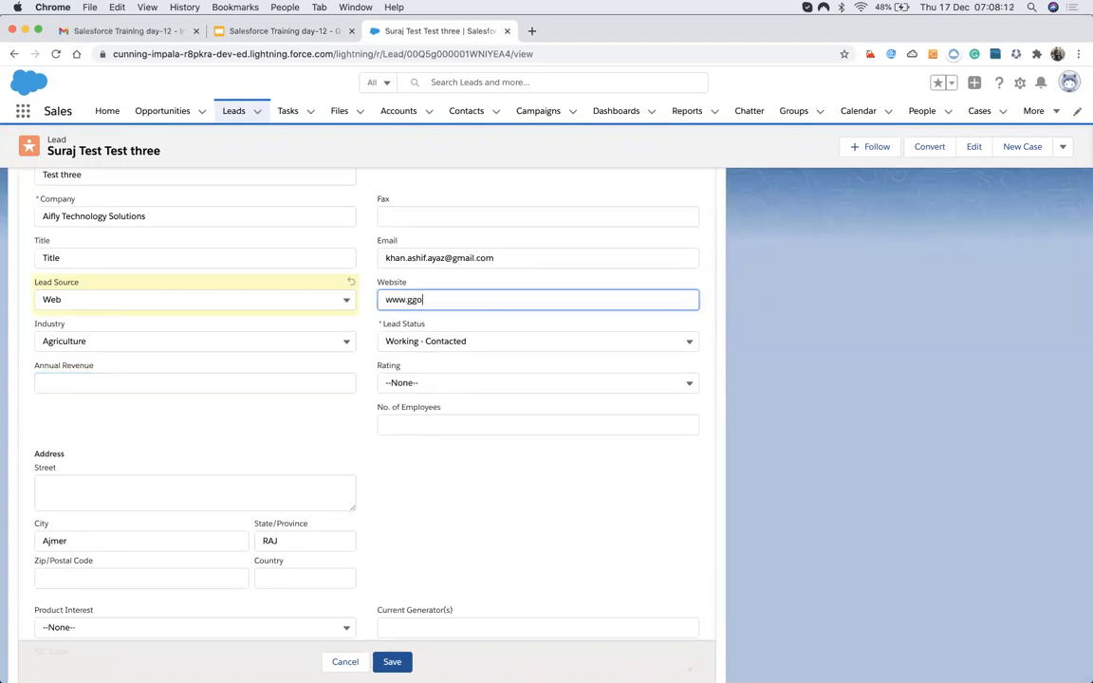
{"action": "type", "text": "google.com"}
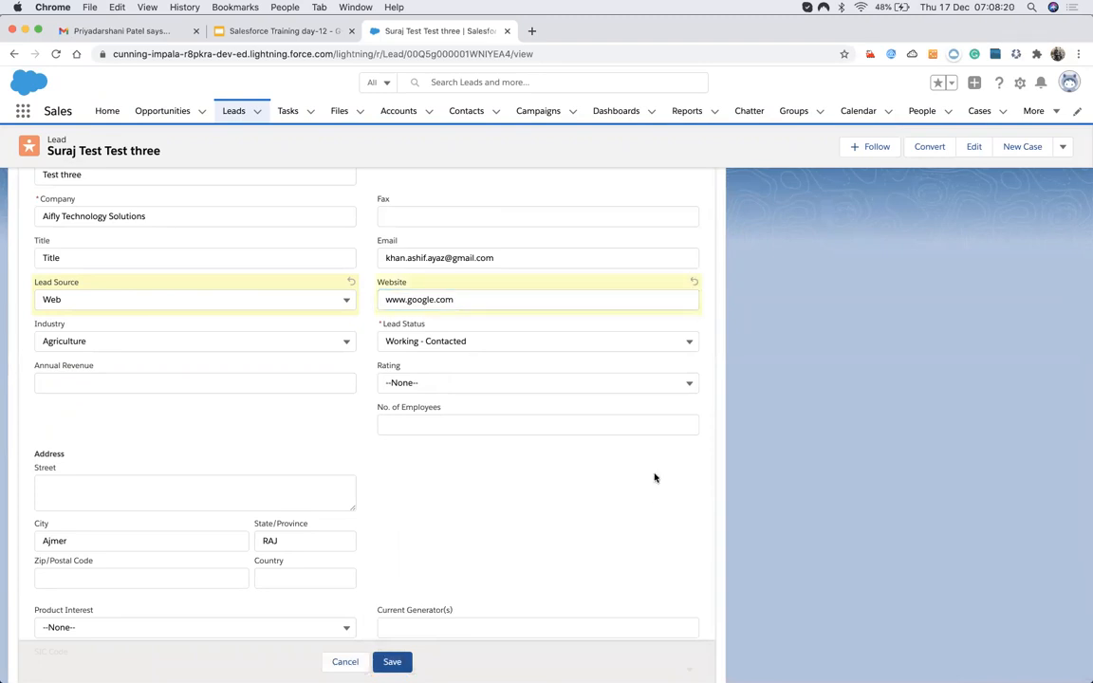
{"action": "scroll", "coordinate": [654, 476], "scroll_direction": "down", "scroll_amount": 5}
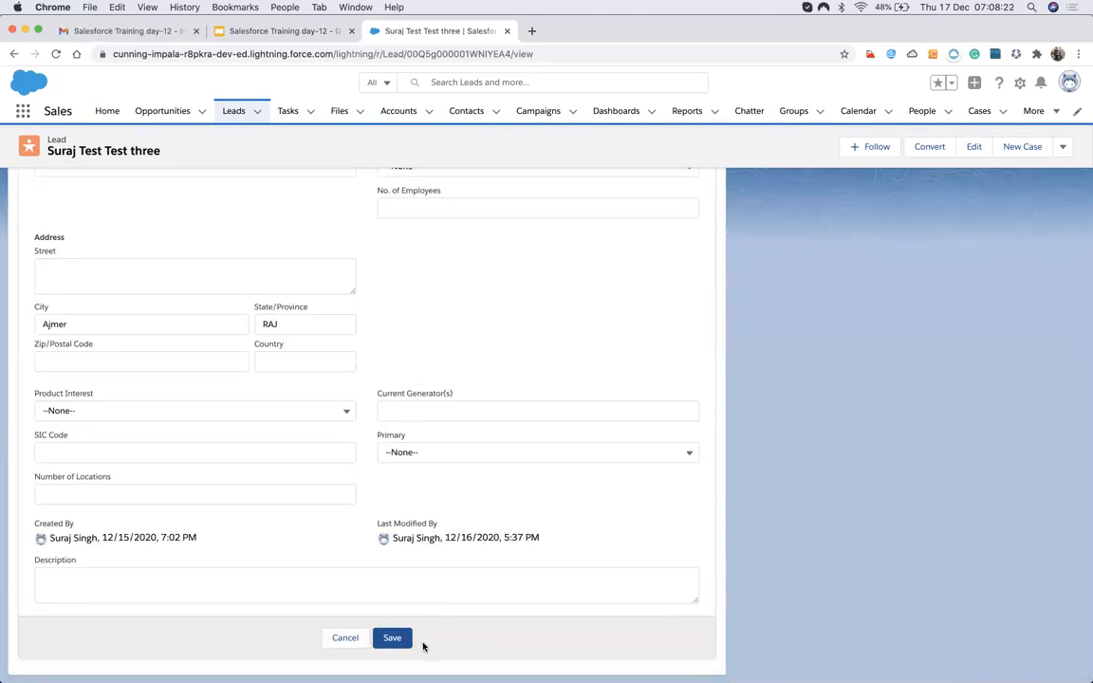
{"action": "left_click", "coordinate": [393, 639]}
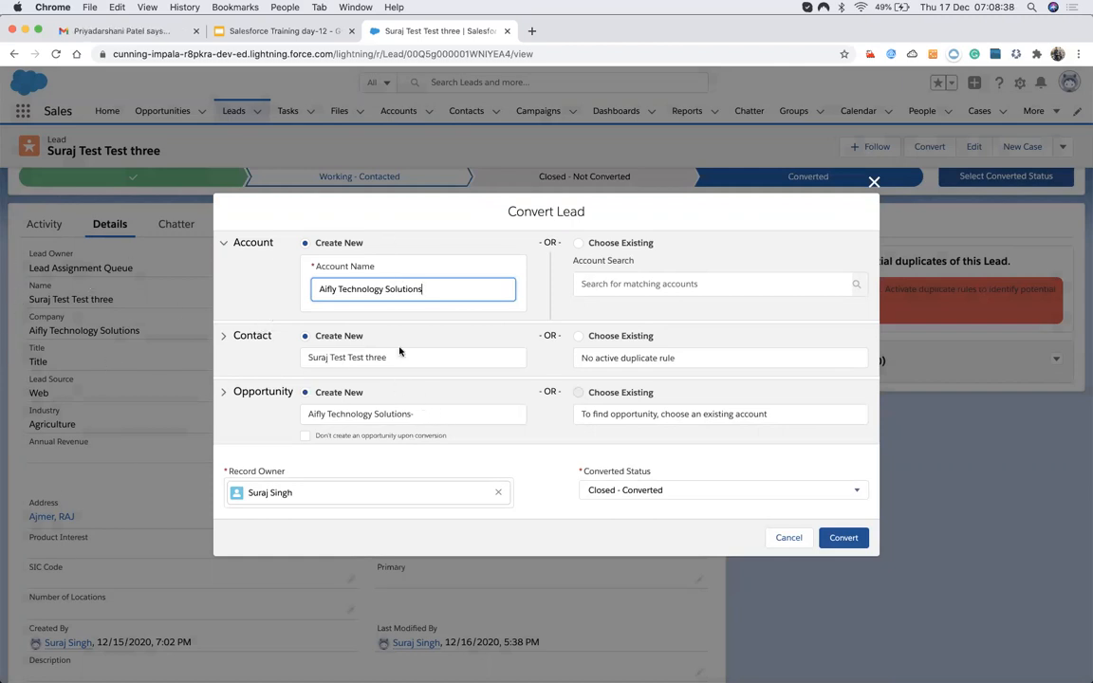
Convert the lead with a new account, contact and opportunity, keeping status Closed - Converted.
{"action": "left_click", "coordinate": [578, 243]}
{"action": "left_click", "coordinate": [306, 244]}
{"action": "left_click", "coordinate": [578, 244]}
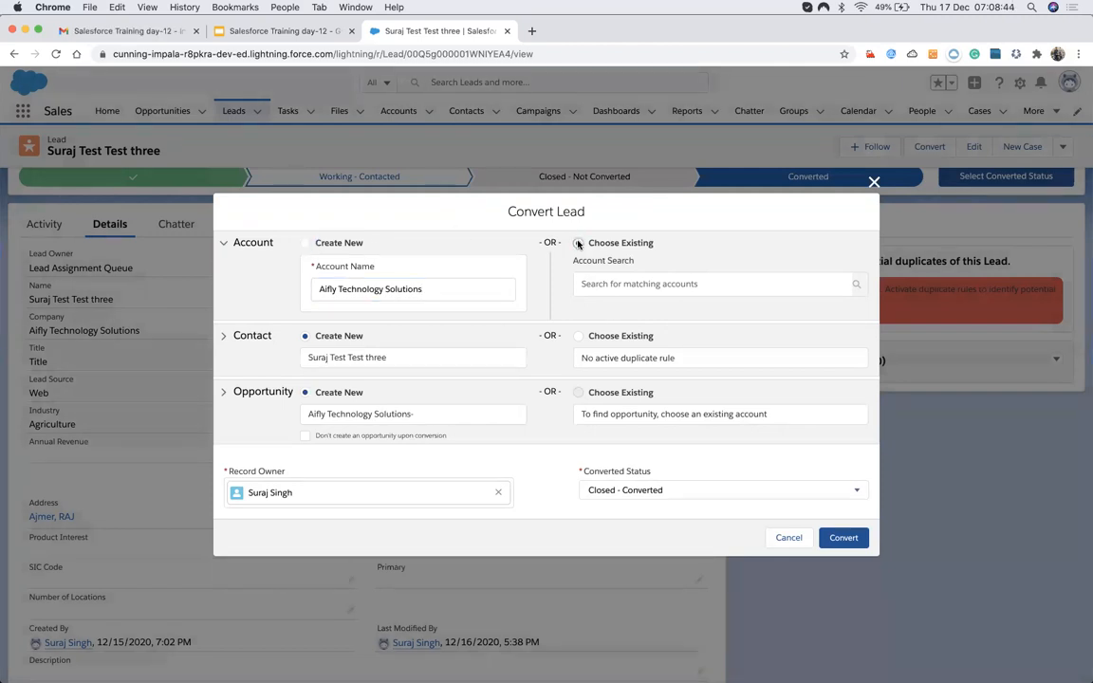
{"action": "left_click", "coordinate": [308, 244]}
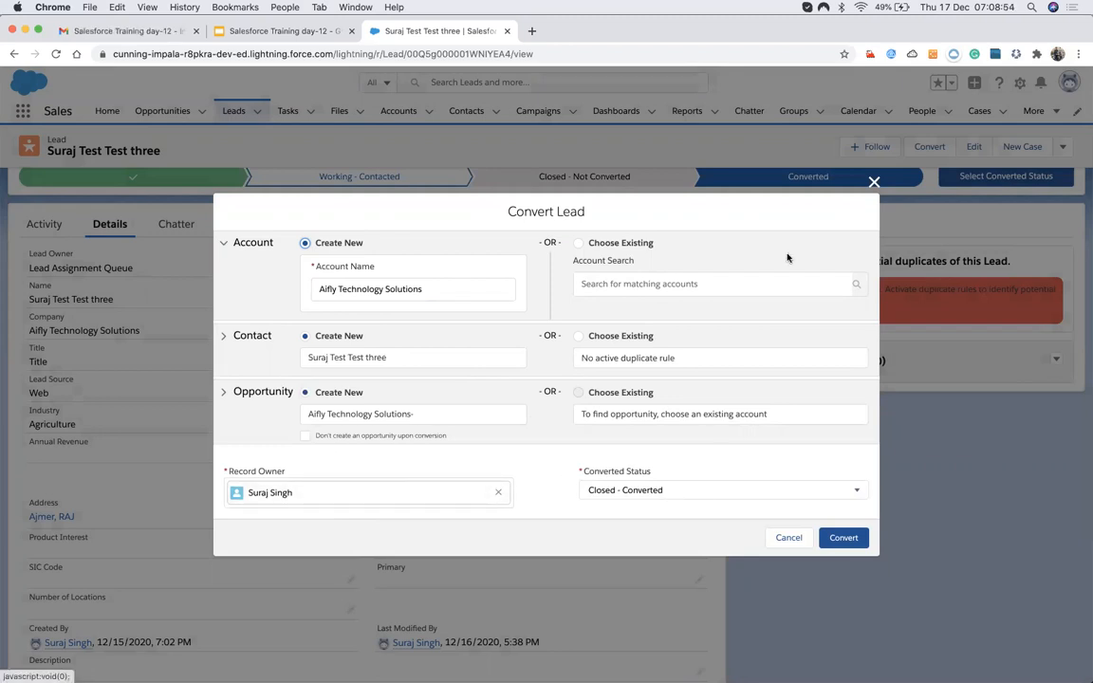
{"action": "left_click", "coordinate": [772, 490]}
{"action": "left_click", "coordinate": [801, 455]}
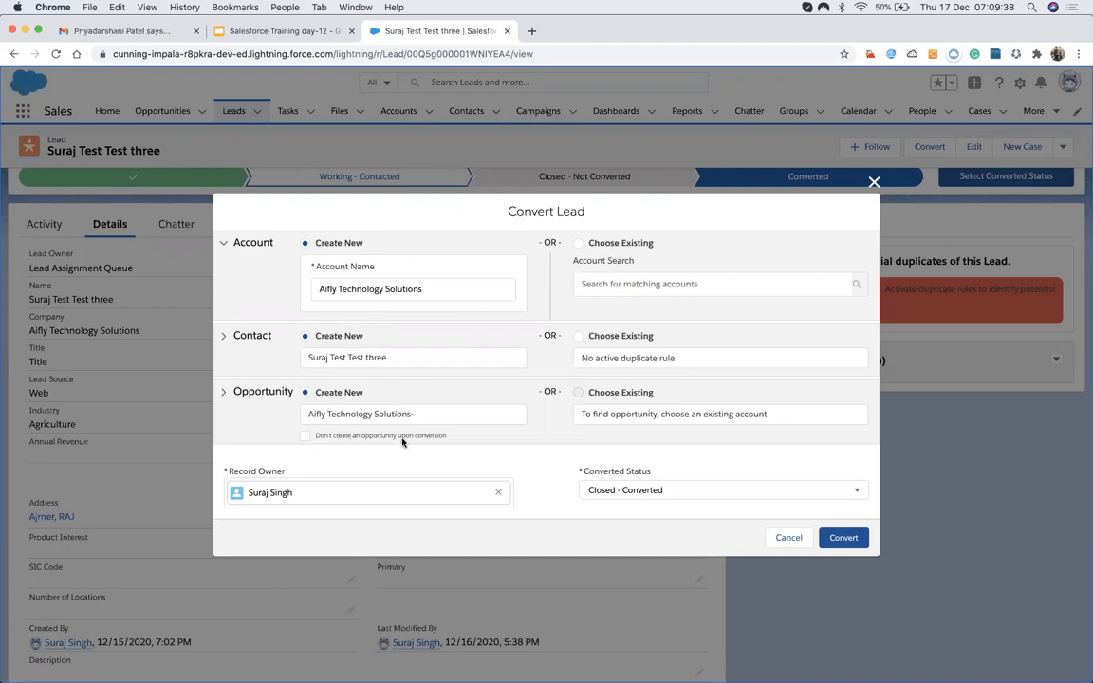
{"action": "key", "text": "XF86AudioRaiseVolume"}
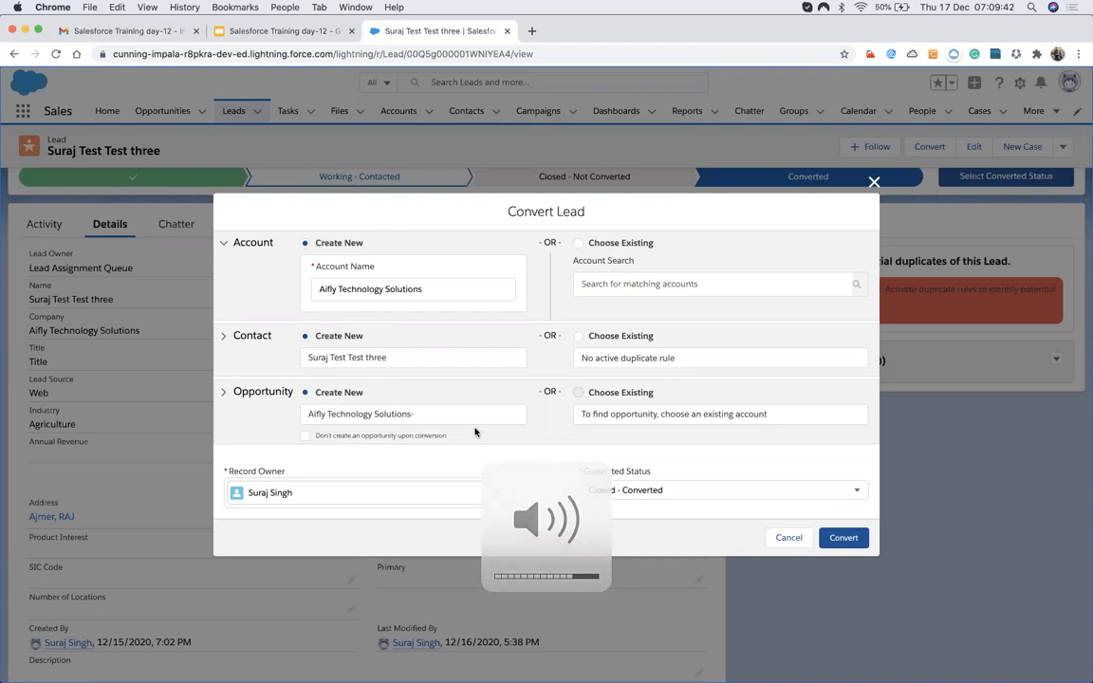
{"action": "key", "text": "XF86AudioRaiseVolume"}
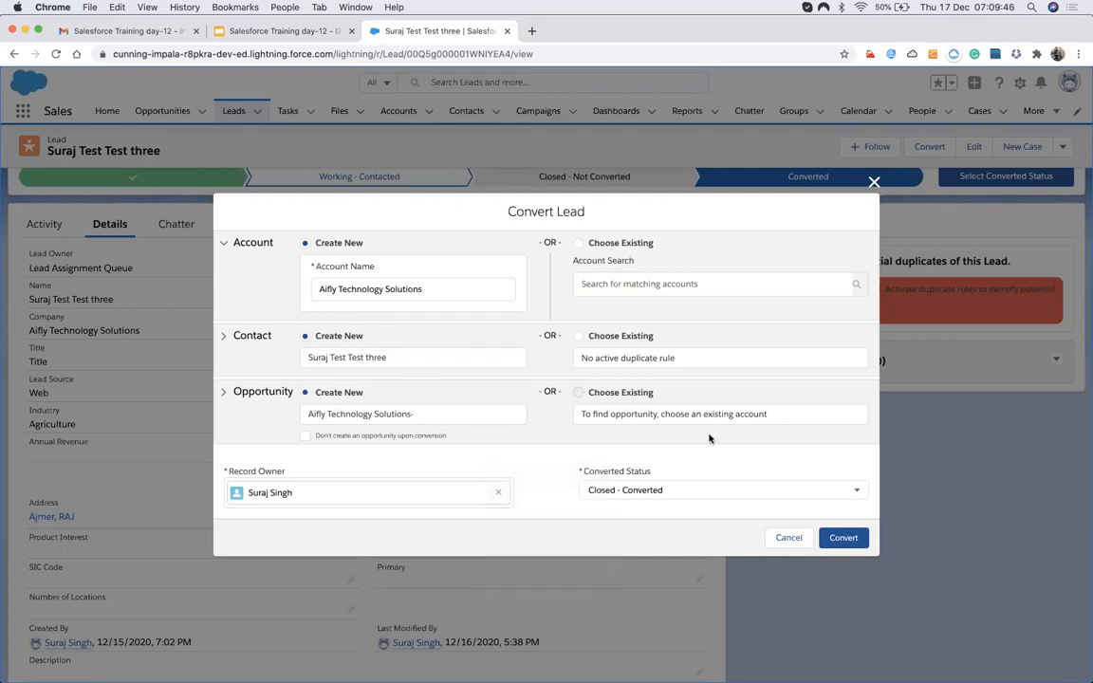
{"action": "left_click", "coordinate": [843, 540]}
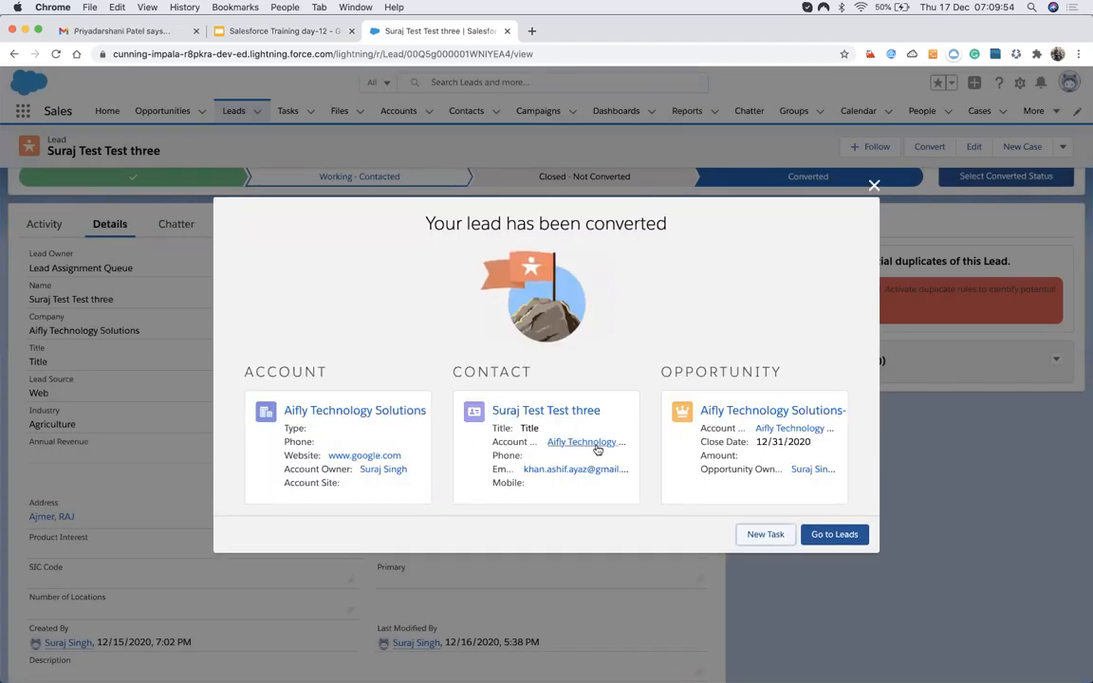
Open the new account, contact and opportunity links in background browser tabs.
{"action": "right_click", "coordinate": [310, 413]}
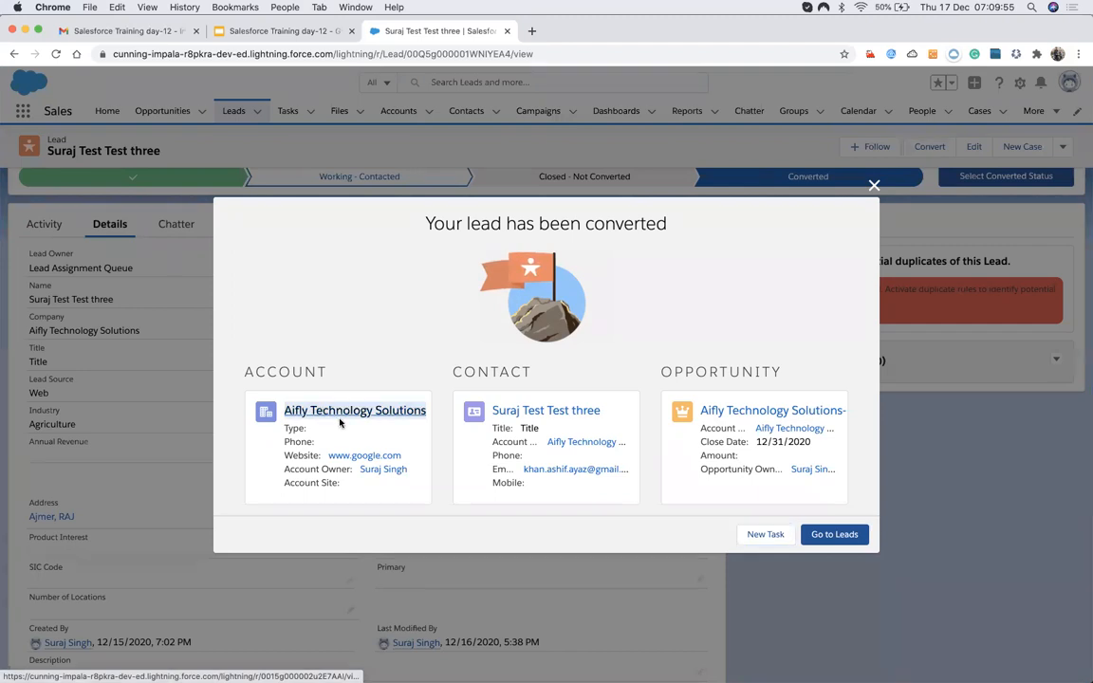
{"action": "left_click", "coordinate": [341, 418]}
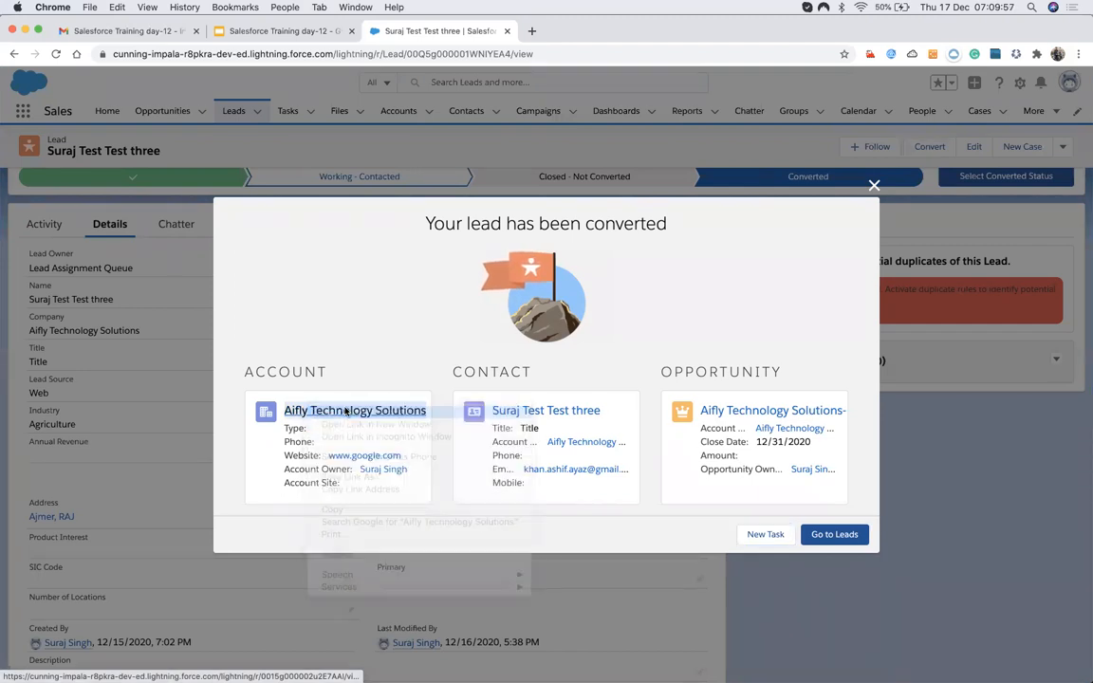
{"action": "right_click", "coordinate": [539, 414]}
{"action": "left_click", "coordinate": [570, 418]}
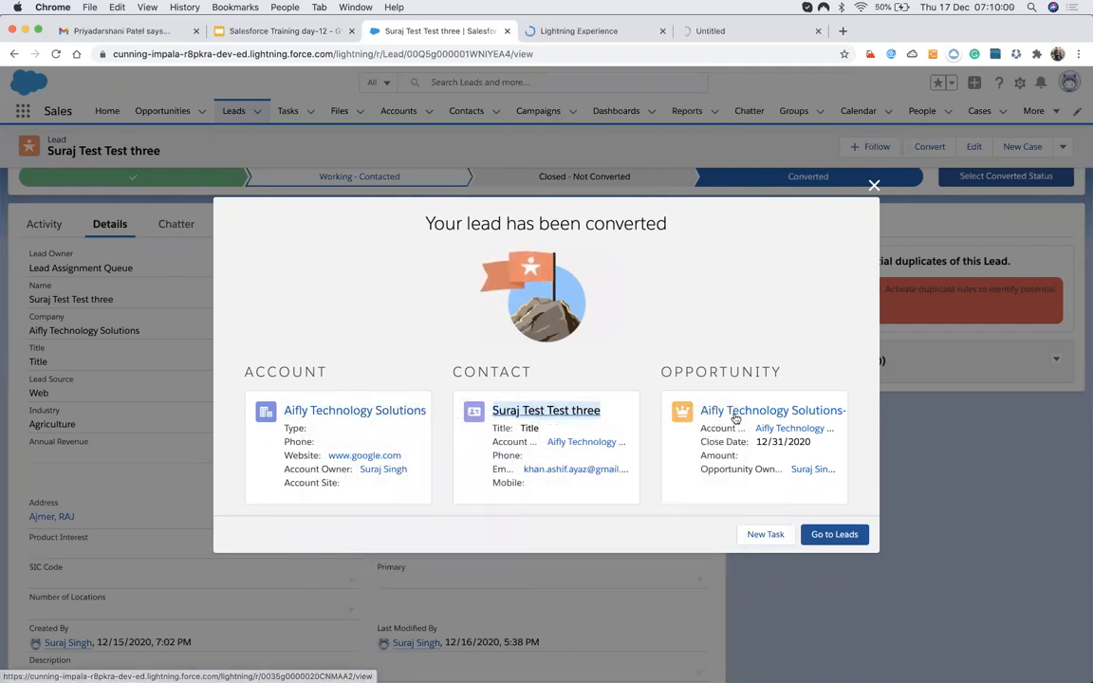
{"action": "right_click", "coordinate": [736, 418]}
{"action": "left_click", "coordinate": [767, 513]}
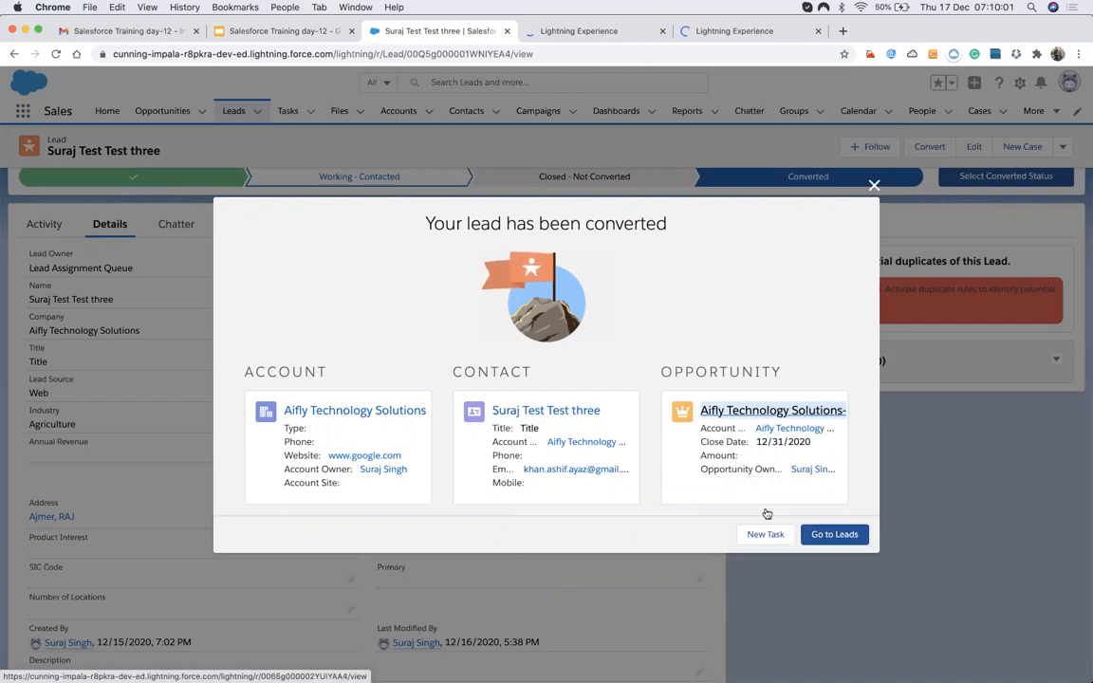
Return to the leads list, then view the new Aifly Technology Solutions account's details.
{"action": "left_click", "coordinate": [826, 537]}
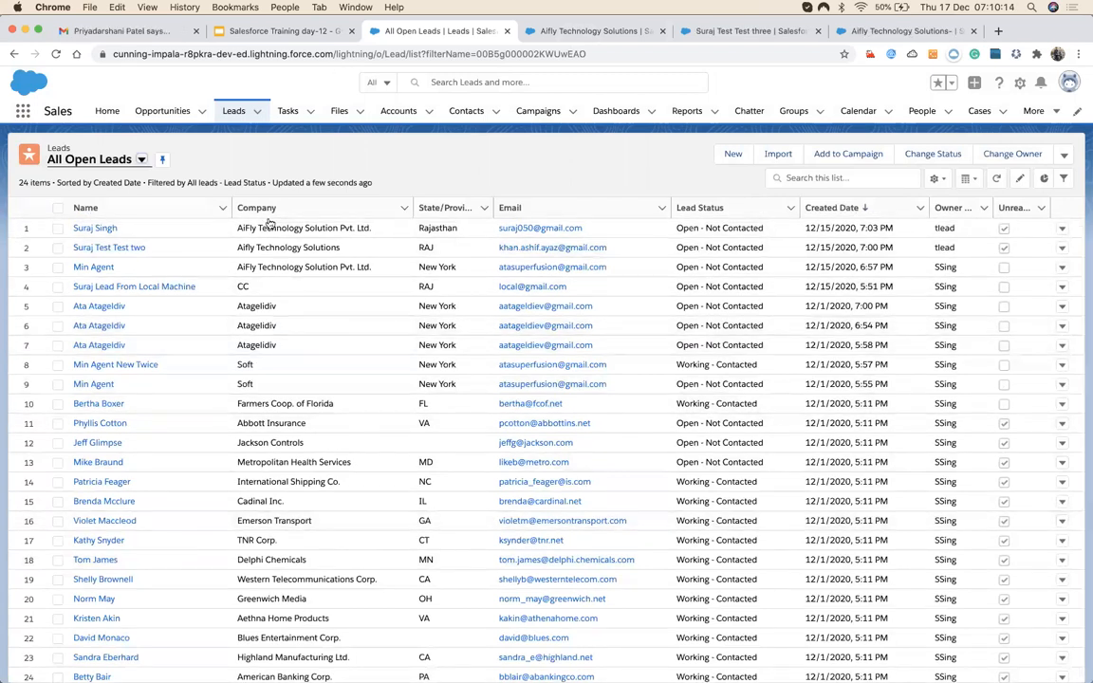
{"action": "left_click", "coordinate": [569, 34]}
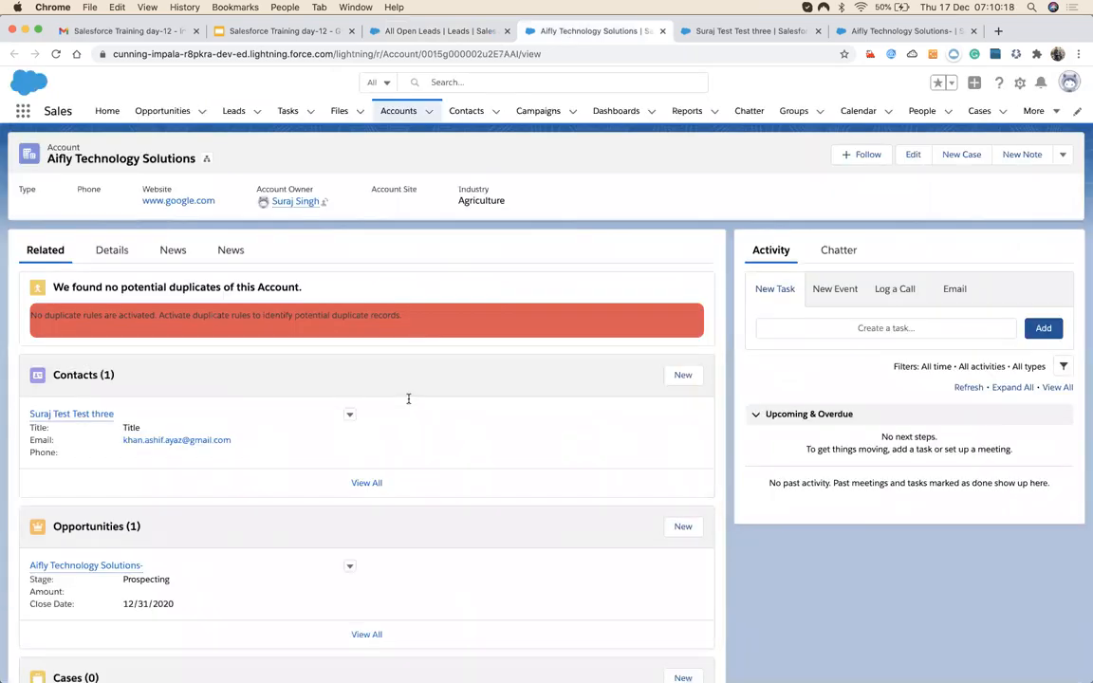
{"action": "left_click", "coordinate": [111, 251]}
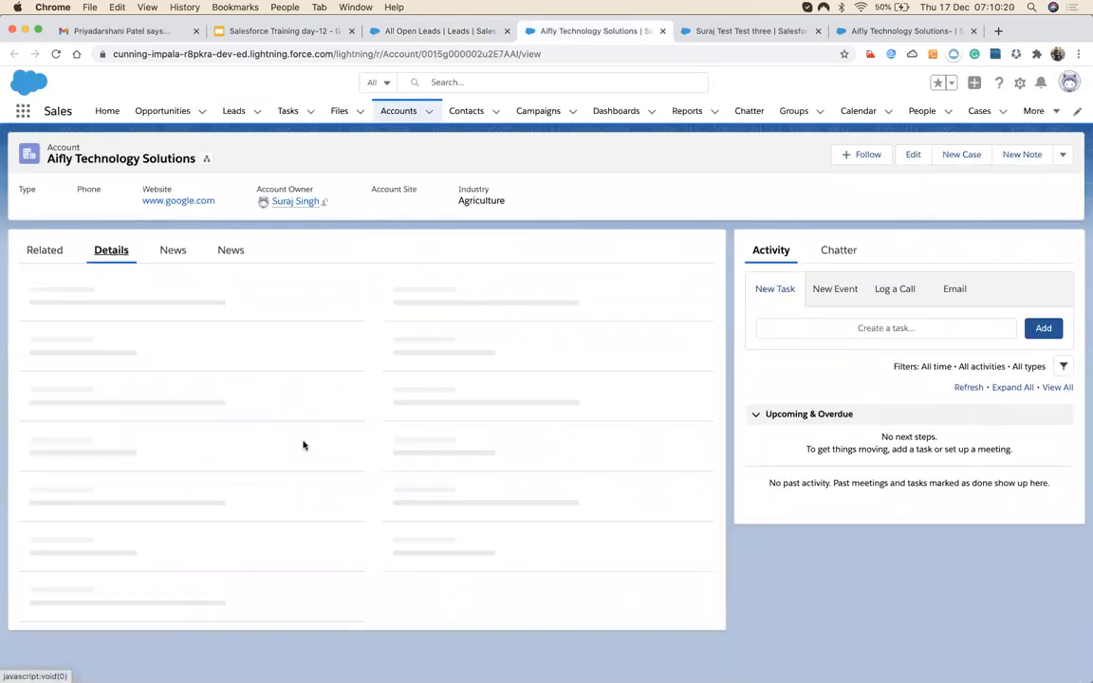
Review the mapped Website, Industry and address on the account, contact and opportunity Details.
{"action": "scroll", "coordinate": [304, 455], "scroll_direction": "down", "scroll_amount": 2}
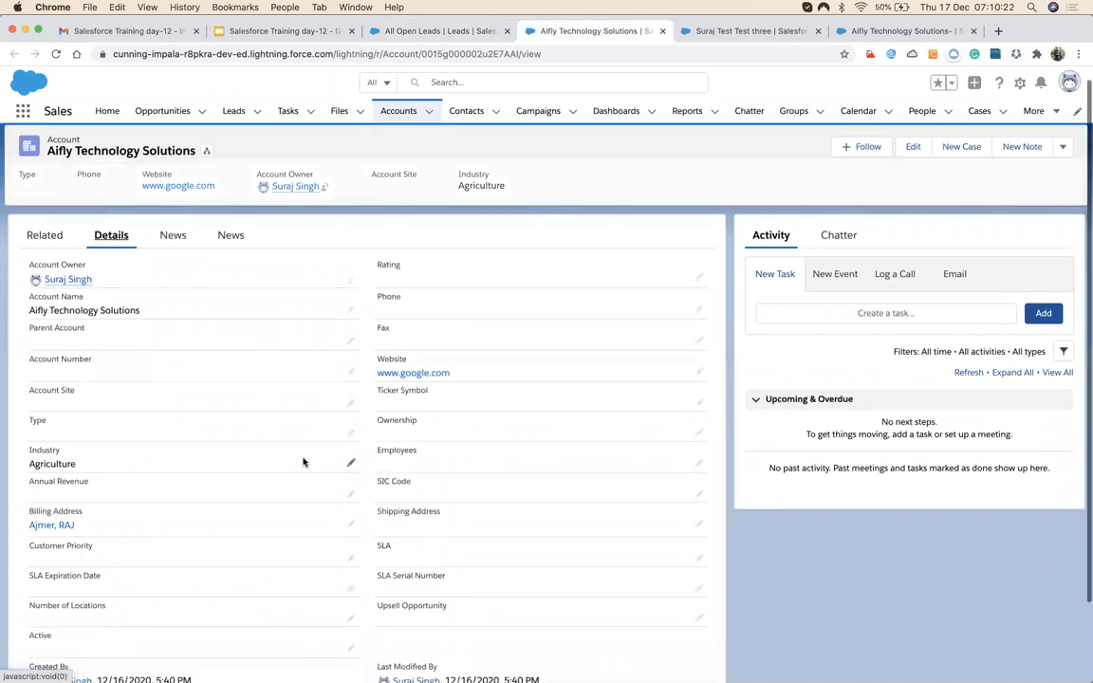
{"action": "scroll", "coordinate": [304, 460], "scroll_direction": "down", "scroll_amount": 2}
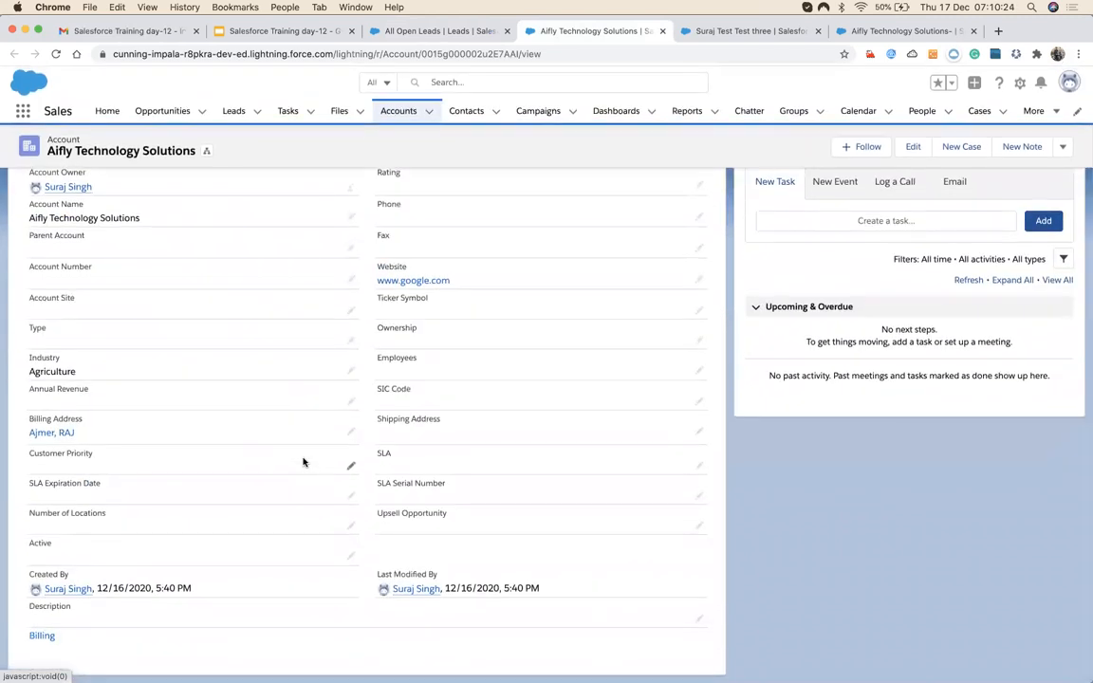
{"action": "scroll", "coordinate": [304, 460], "scroll_direction": "up", "scroll_amount": 4}
{"action": "left_click", "coordinate": [722, 29]}
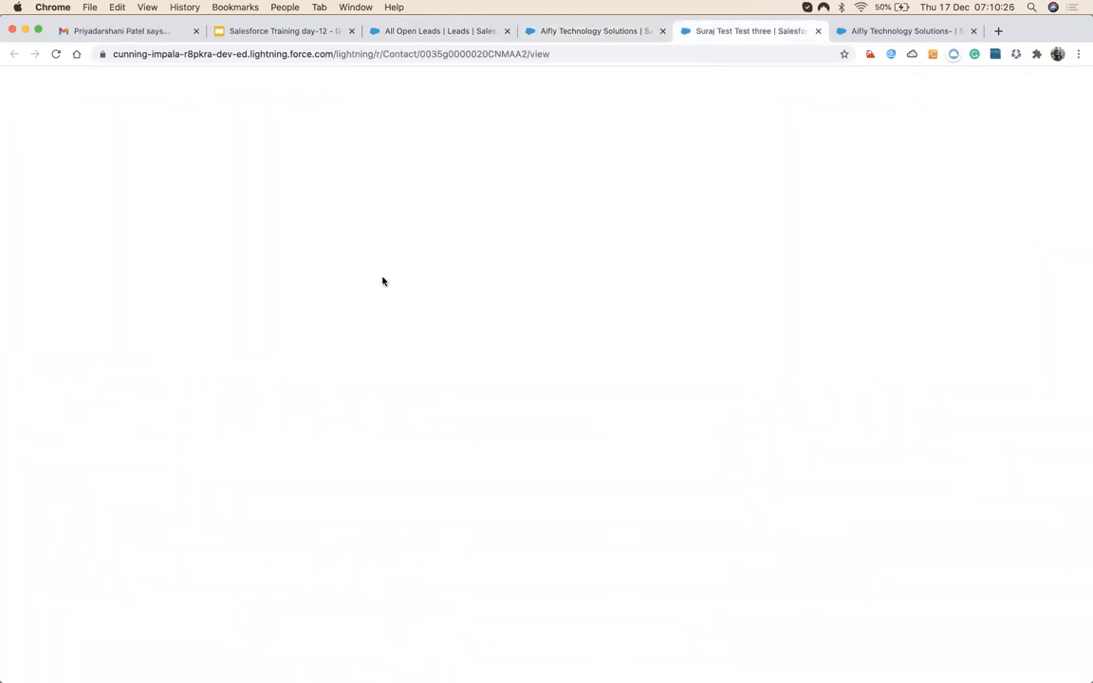
{"action": "left_click", "coordinate": [113, 254]}
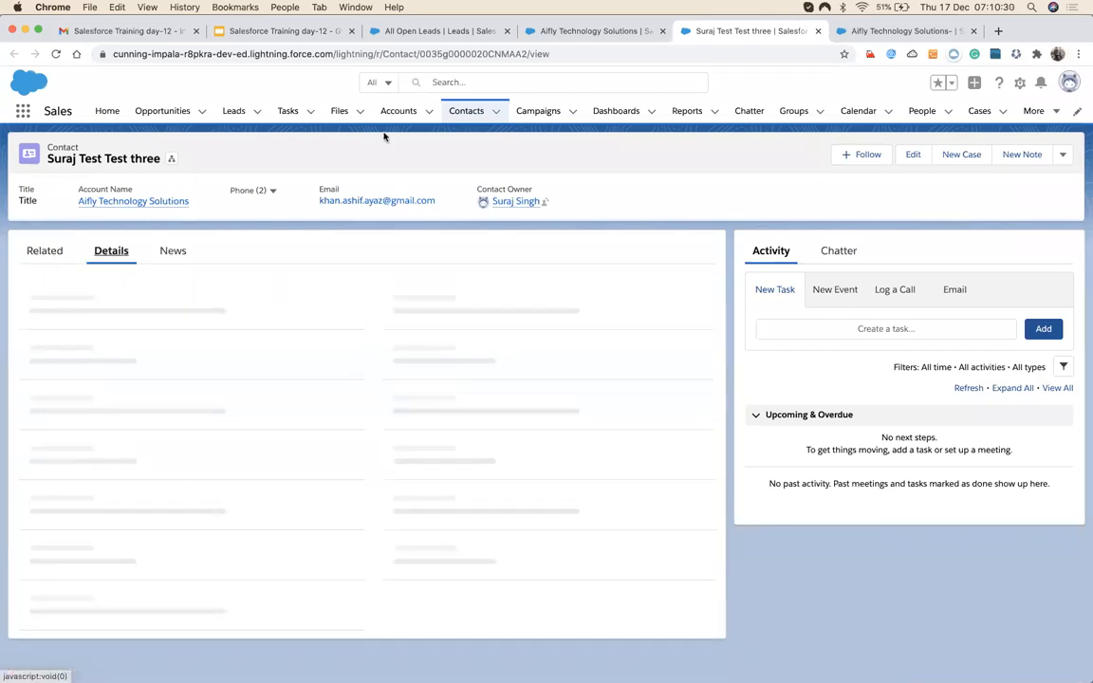
{"action": "left_click", "coordinate": [889, 34]}
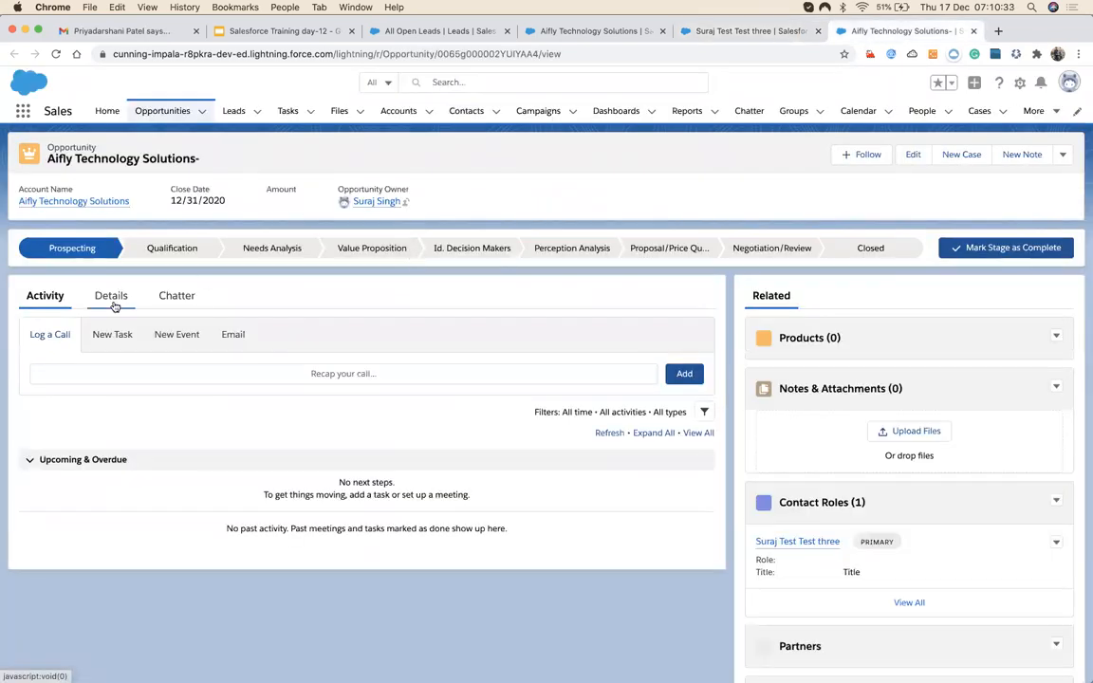
{"action": "left_click", "coordinate": [111, 297]}
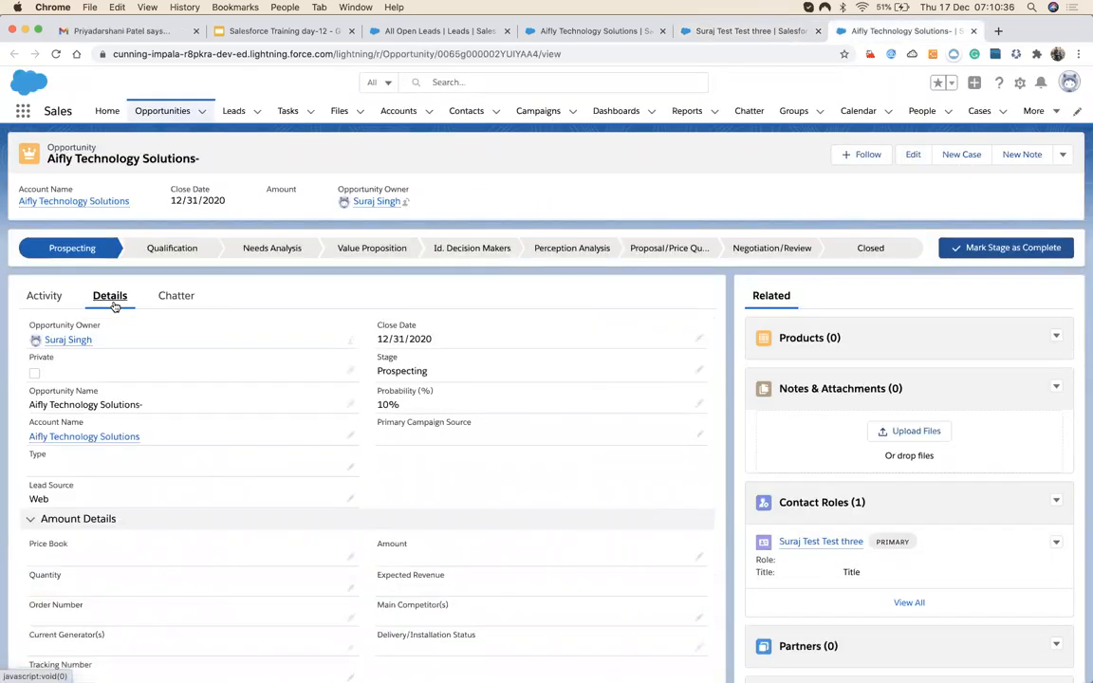
Check the related contacts and opportunities on the account and contact records.
{"action": "left_click", "coordinate": [600, 32]}
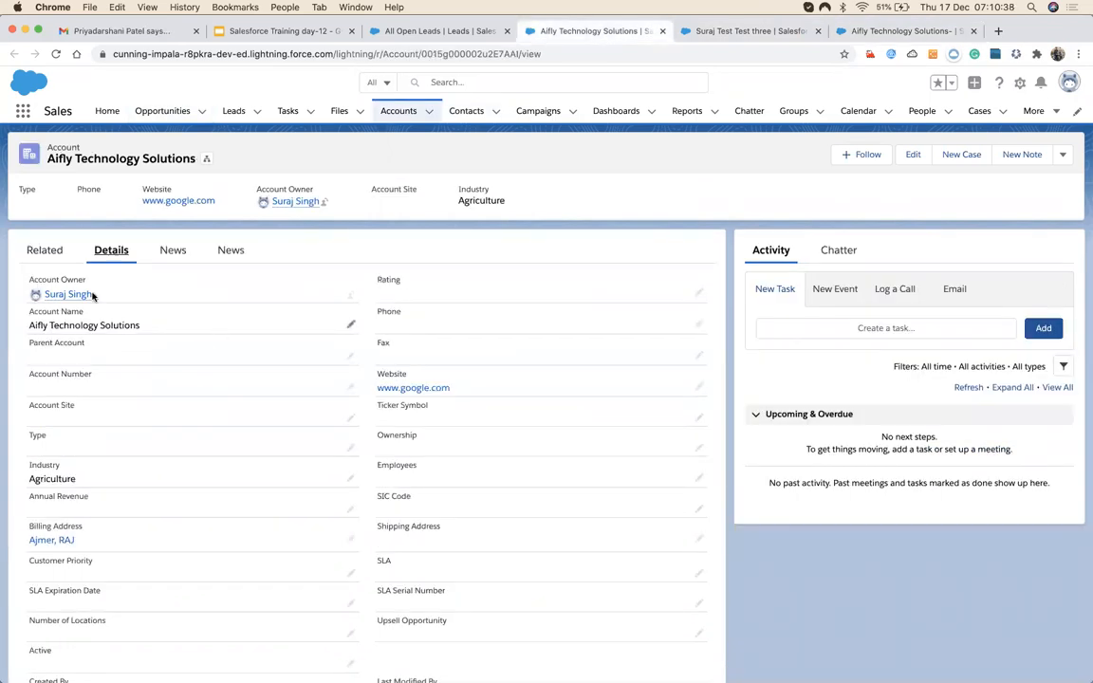
{"action": "left_click", "coordinate": [45, 244]}
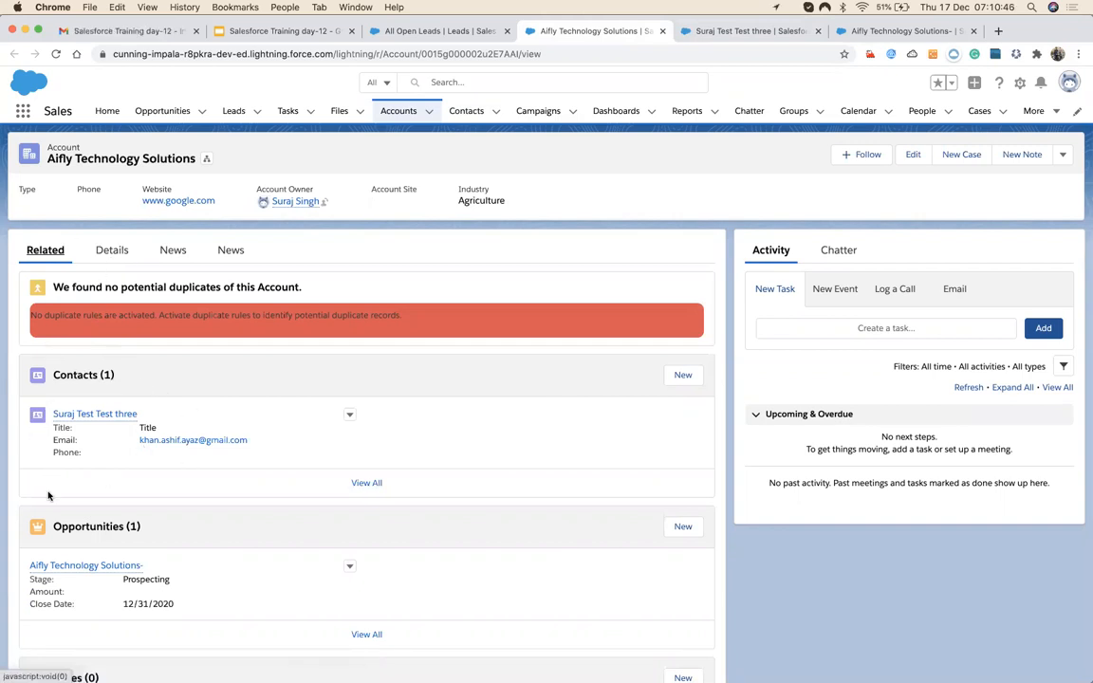
{"action": "scroll", "coordinate": [48, 494], "scroll_direction": "down", "scroll_amount": 3}
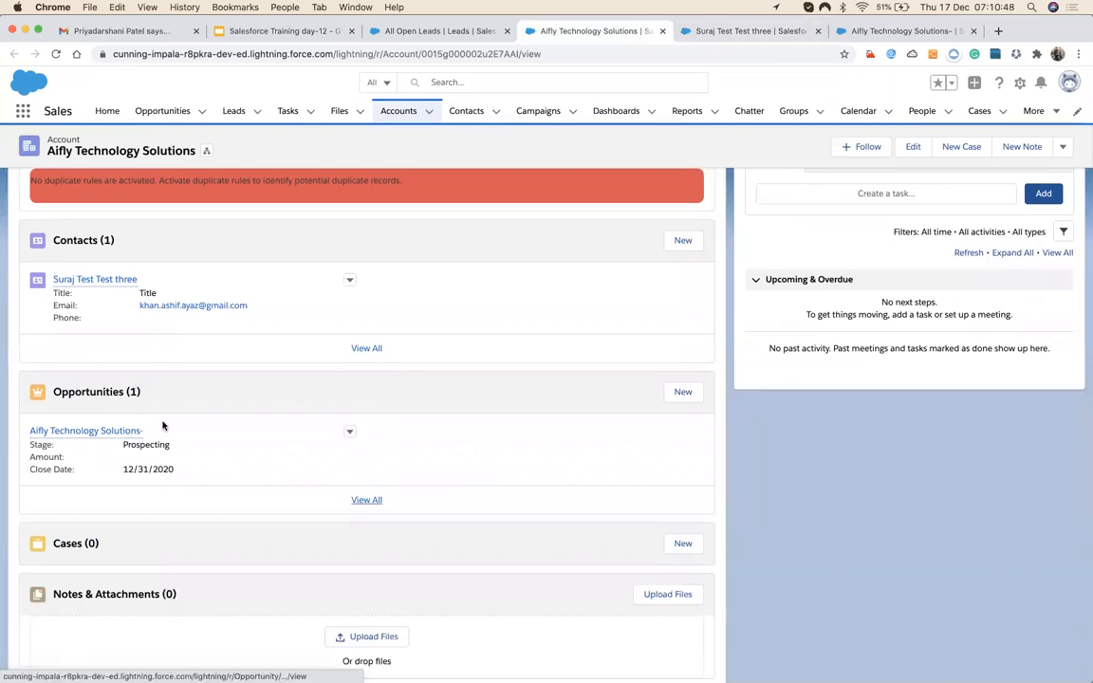
{"action": "left_click", "coordinate": [774, 33]}
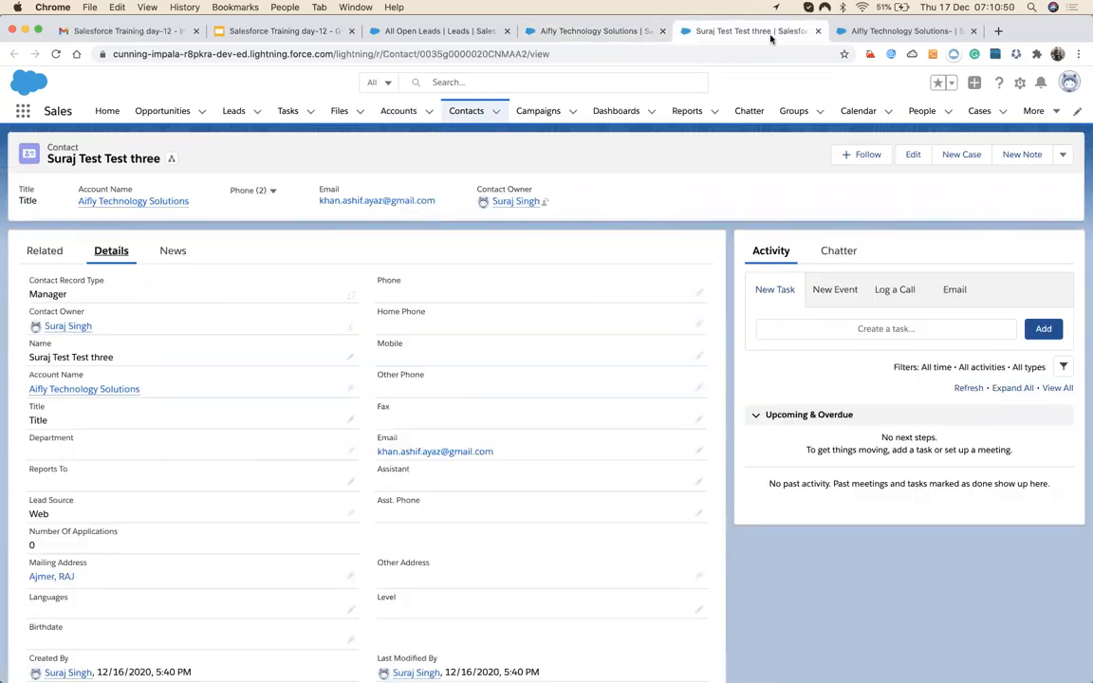
{"action": "left_click", "coordinate": [44, 250]}
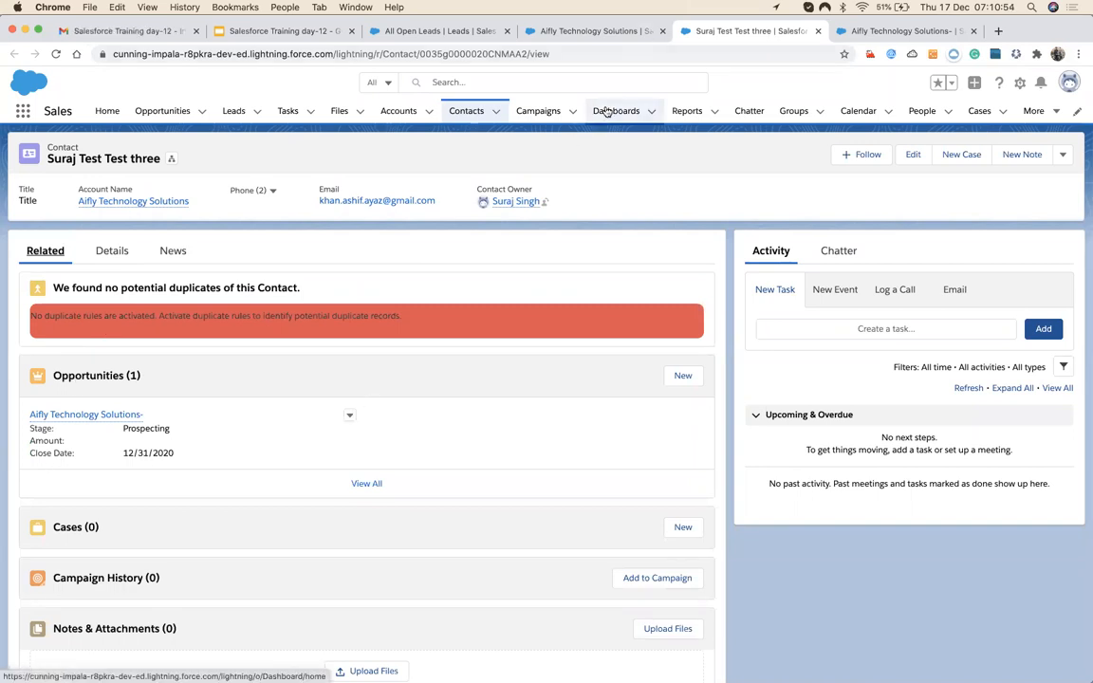
{"action": "left_click", "coordinate": [859, 32]}
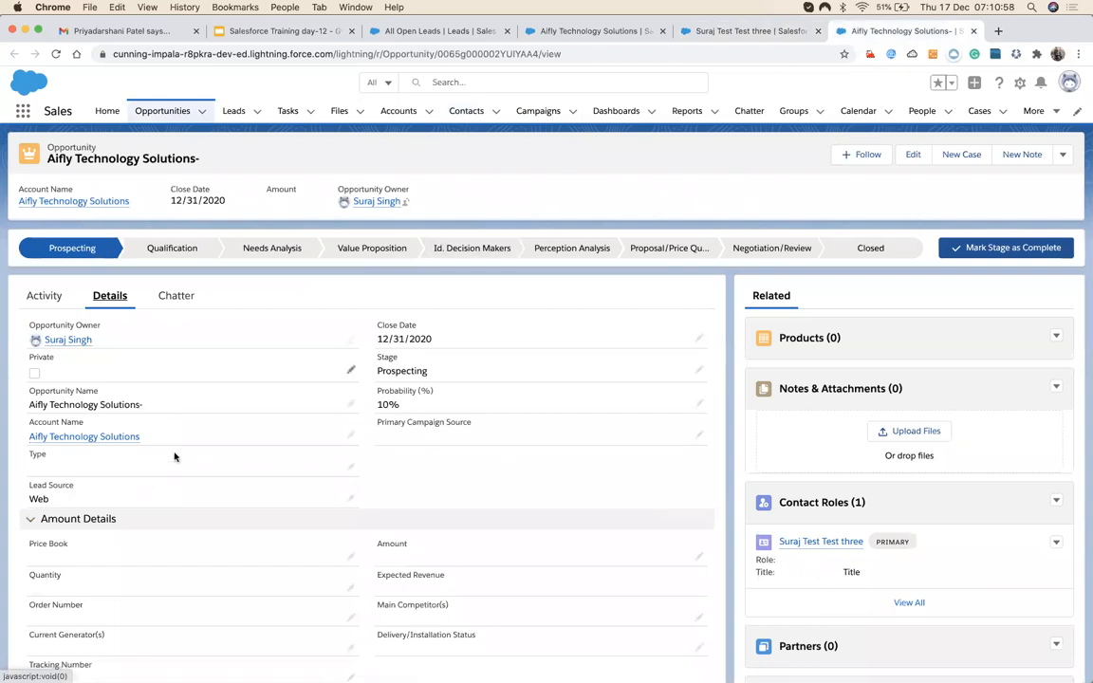
Review the Prospecting opportunity's Lead Source Web and its primary contact, then switch to the account.
{"action": "scroll", "coordinate": [183, 417], "scroll_direction": "down", "scroll_amount": 1}
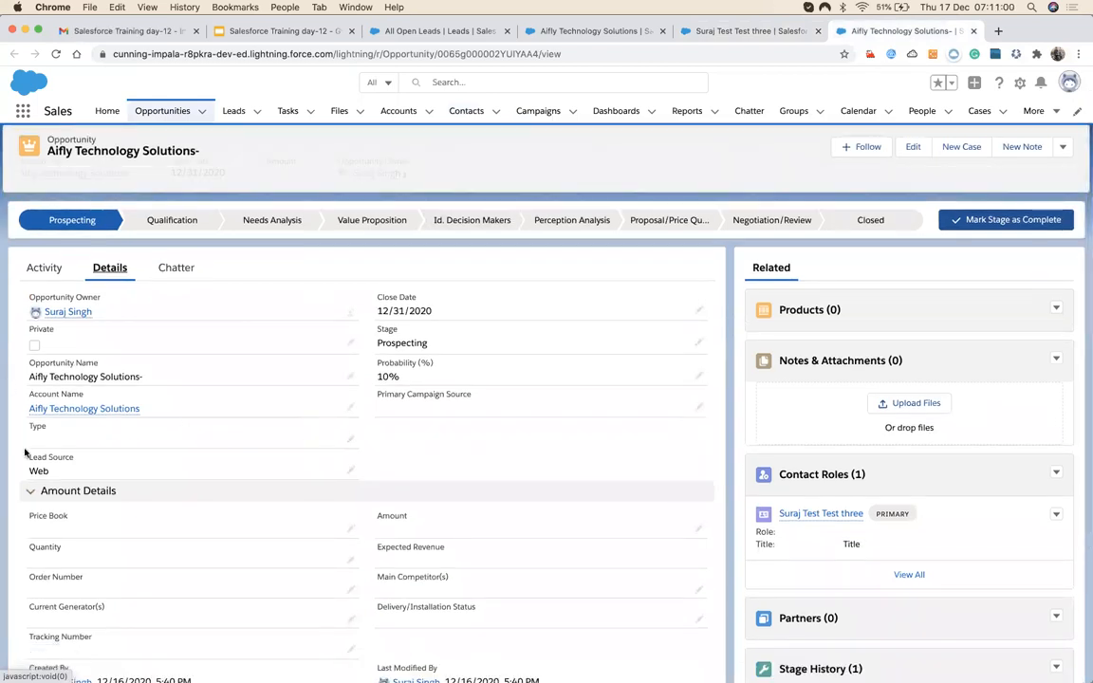
{"action": "scroll", "coordinate": [183, 453], "scroll_direction": "down", "scroll_amount": 3}
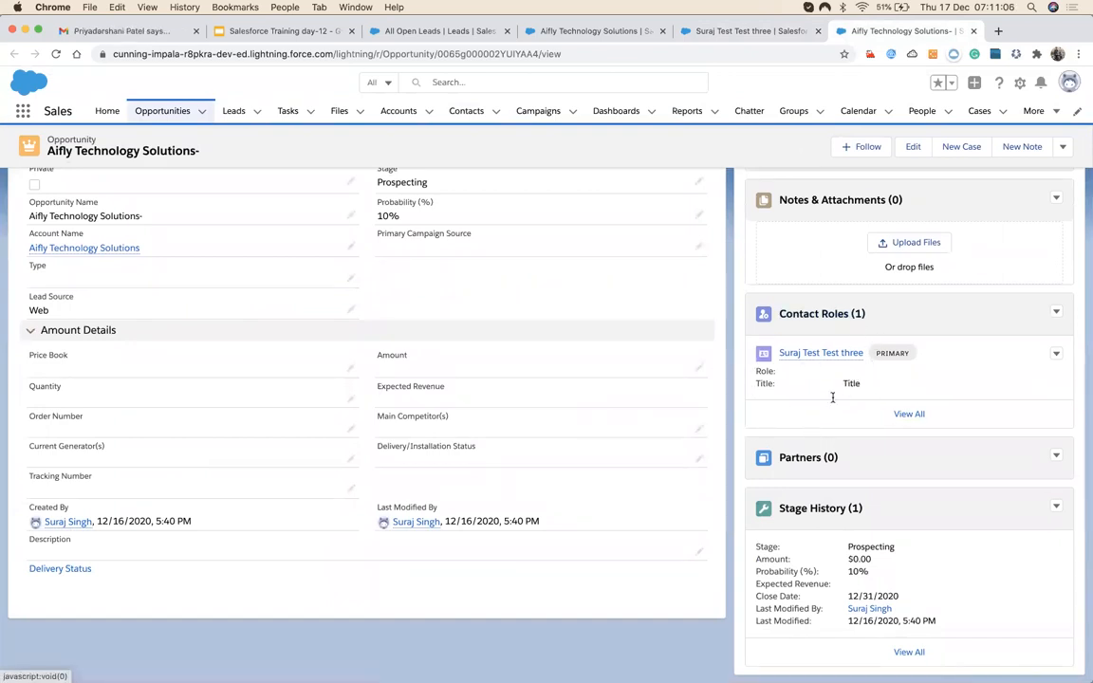
{"action": "mouse_move", "coordinate": [838, 353]}
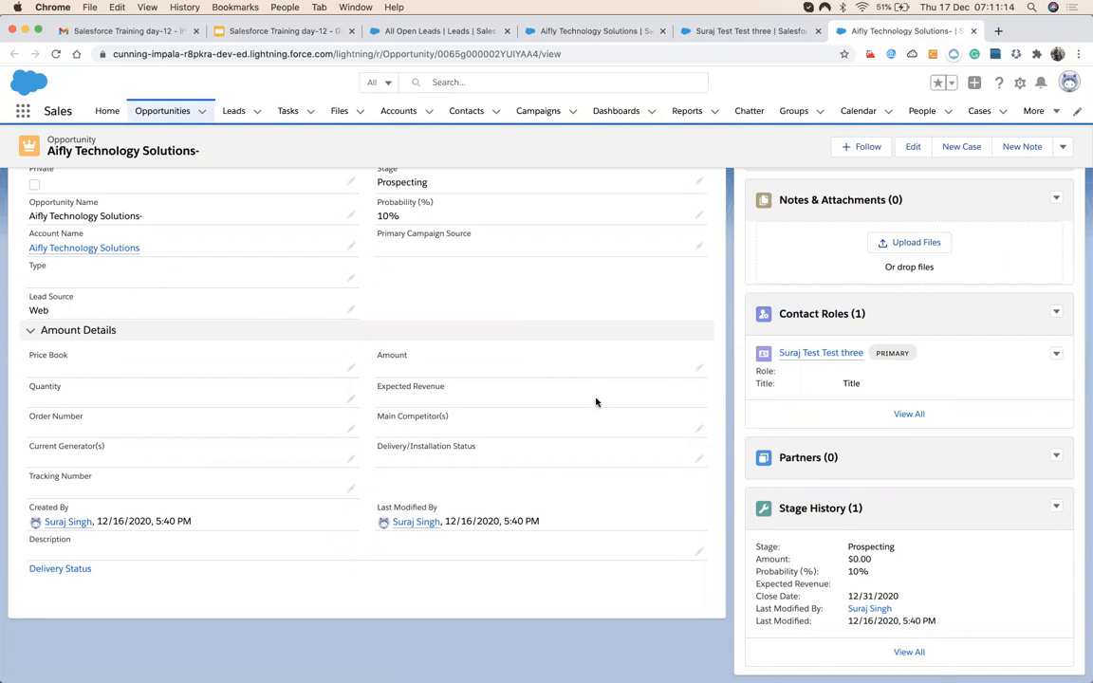
{"action": "scroll", "coordinate": [893, 503], "scroll_direction": "up", "scroll_amount": 3}
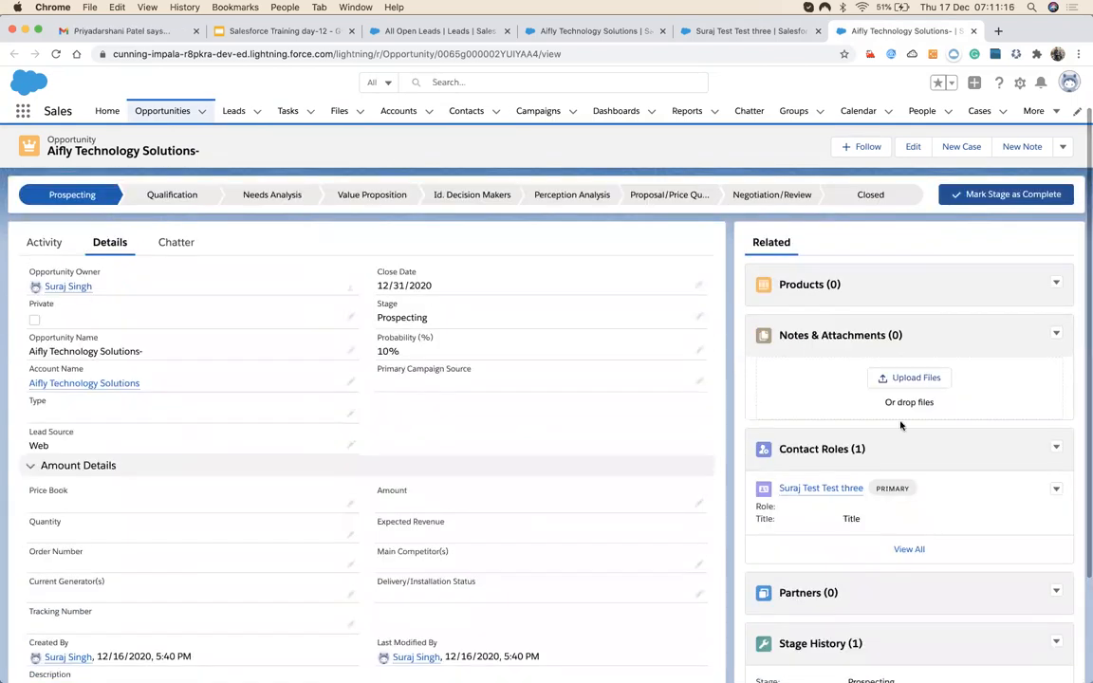
{"action": "left_click", "coordinate": [747, 32]}
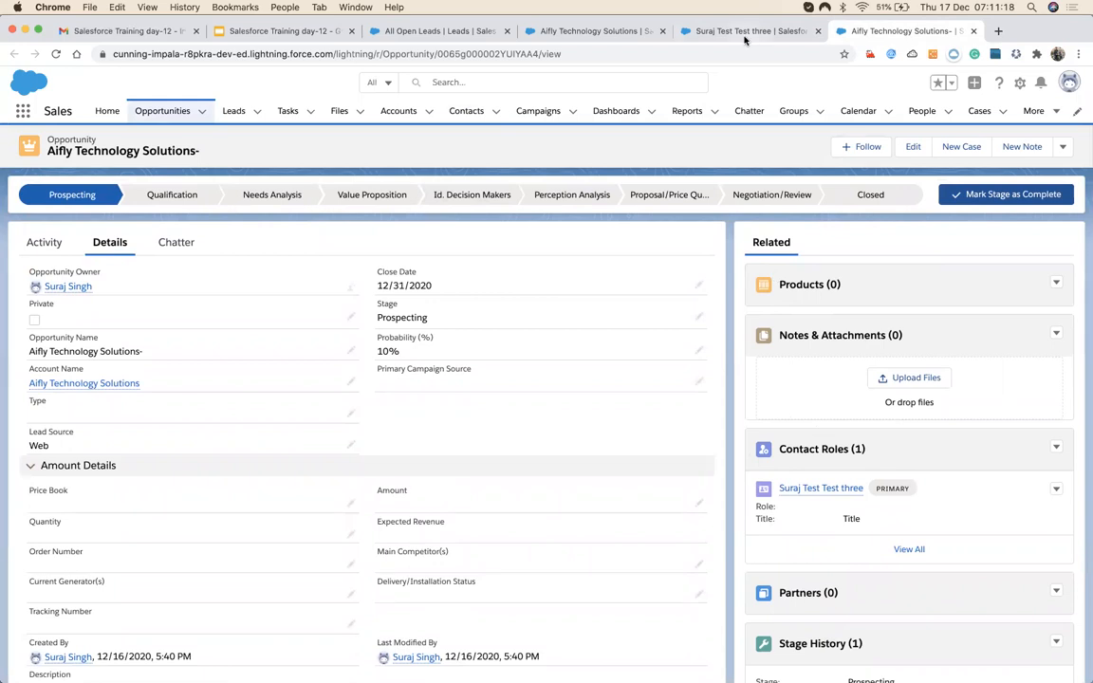
{"action": "left_click", "coordinate": [878, 31]}
{"action": "scroll", "coordinate": [346, 408], "scroll_direction": "down", "scroll_amount": 3}
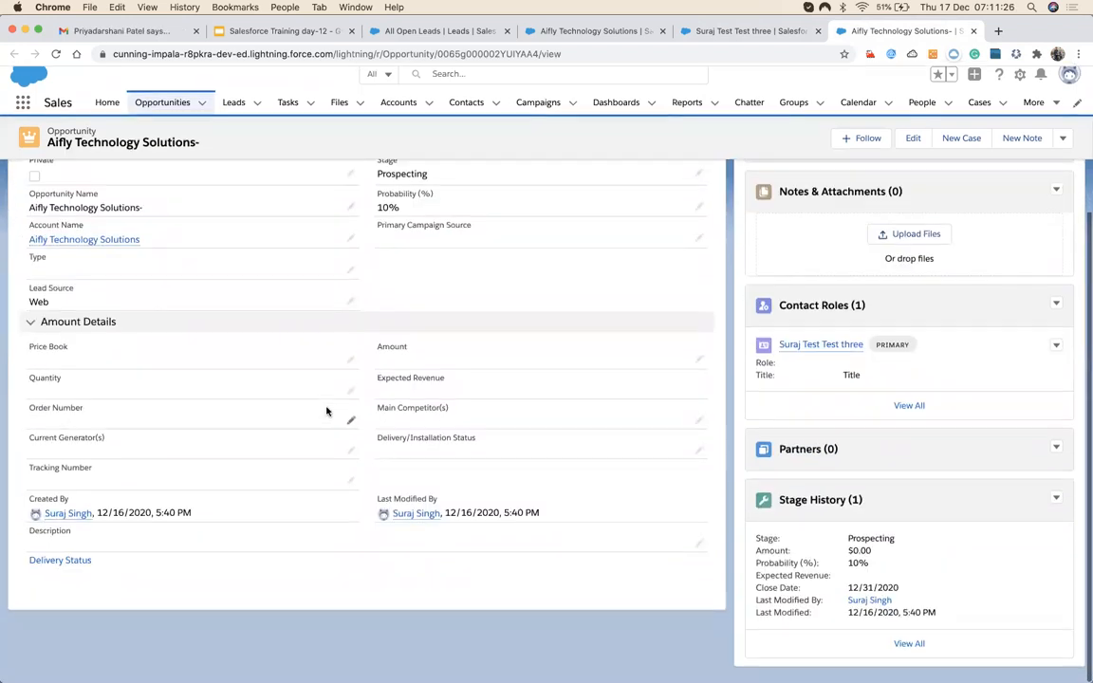
{"action": "scroll", "coordinate": [328, 412], "scroll_direction": "up", "scroll_amount": 4}
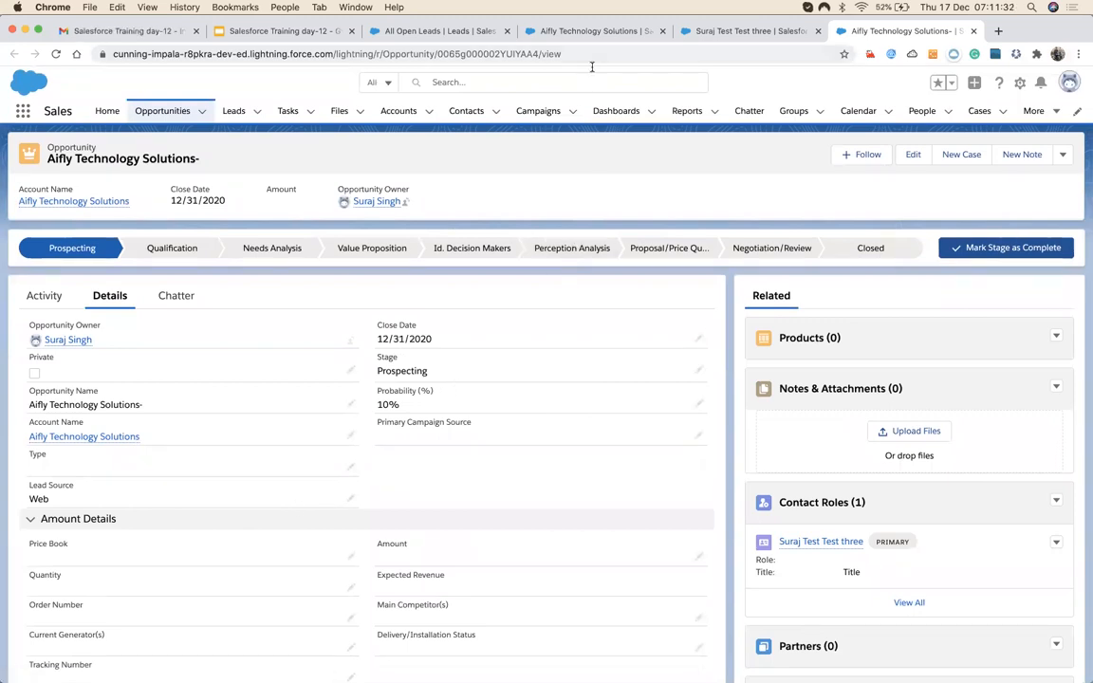
{"action": "left_click", "coordinate": [547, 31]}
Open the Aifly Technology Solutions lead from the open leads list and pick the Converted stage.
{"action": "left_click", "coordinate": [439, 29]}
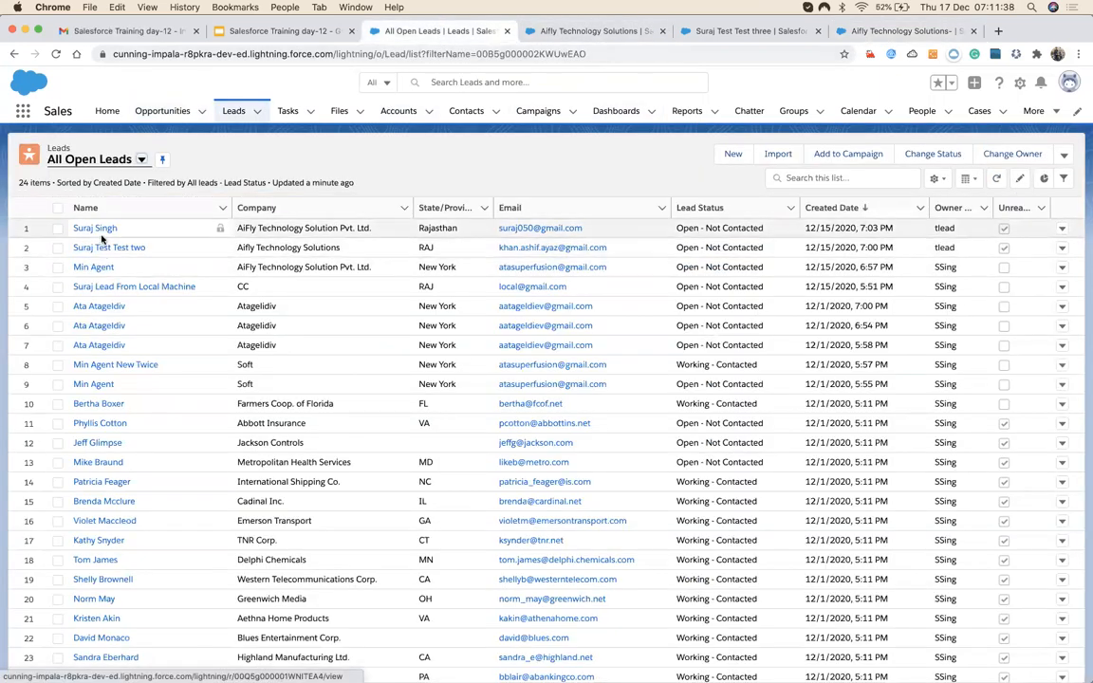
{"action": "left_click", "coordinate": [102, 248]}
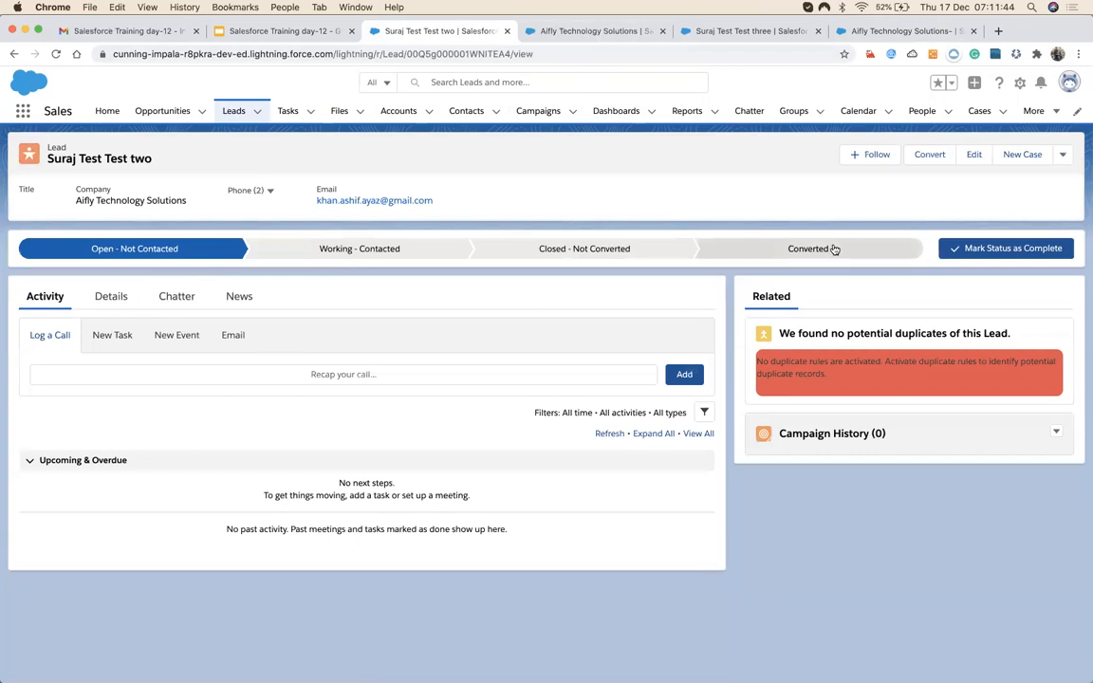
{"action": "left_click", "coordinate": [822, 251]}
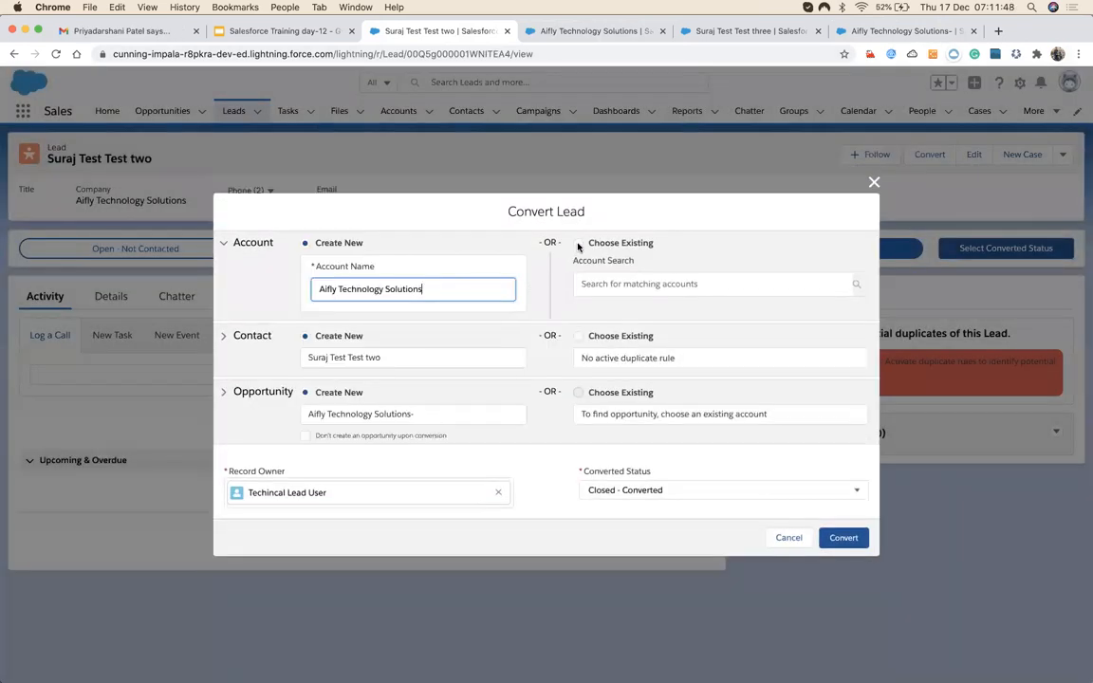
Convert the lead into existing account AiFly Technology Solution Pvt. Ltd. with opportunity 'Aifly Technology Solutions-new Attached', then open the account in a new tab.
{"action": "left_click", "coordinate": [578, 244]}
{"action": "left_click", "coordinate": [635, 285]}
{"action": "type", "text": "A"}
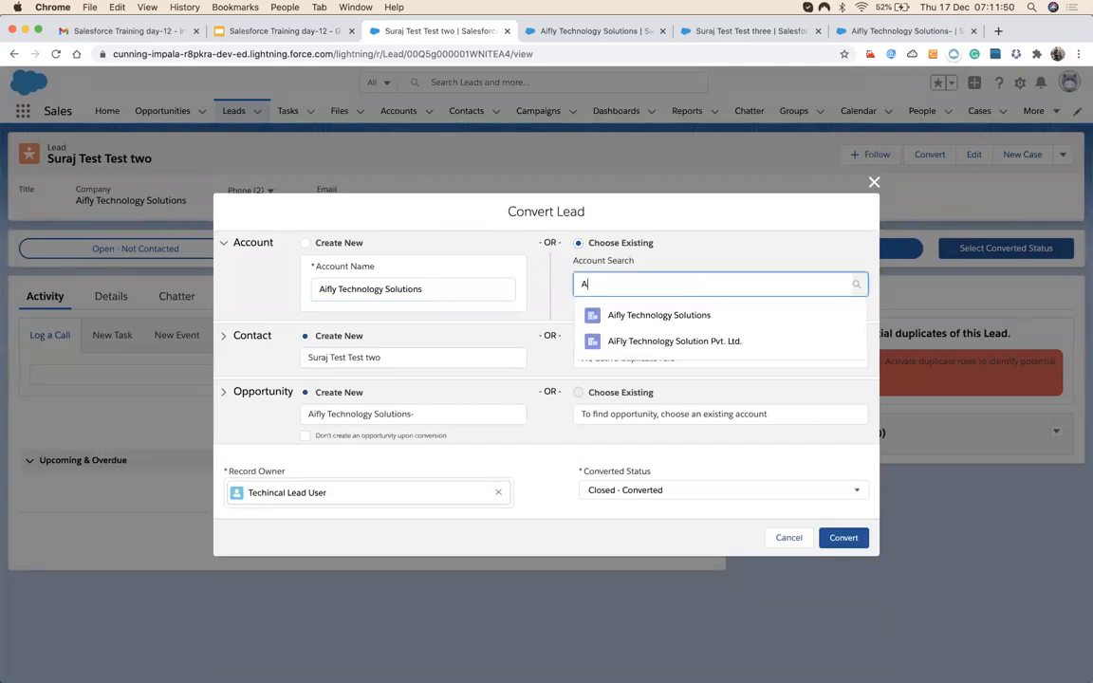
{"action": "type", "text": "ifl"}
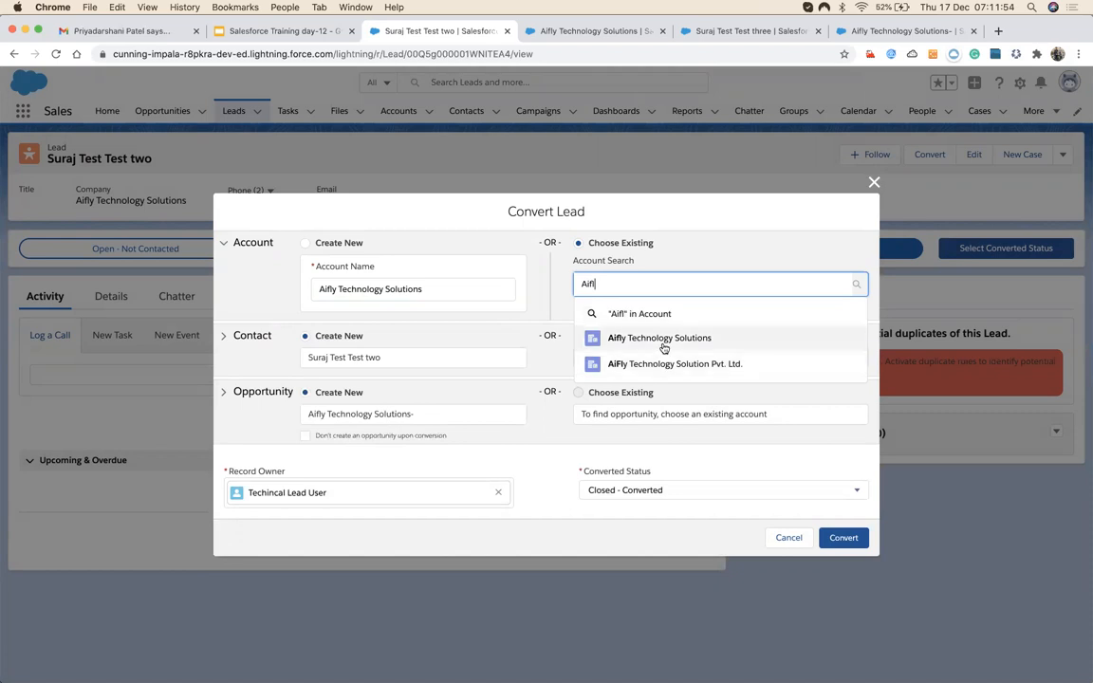
{"action": "left_click", "coordinate": [663, 366]}
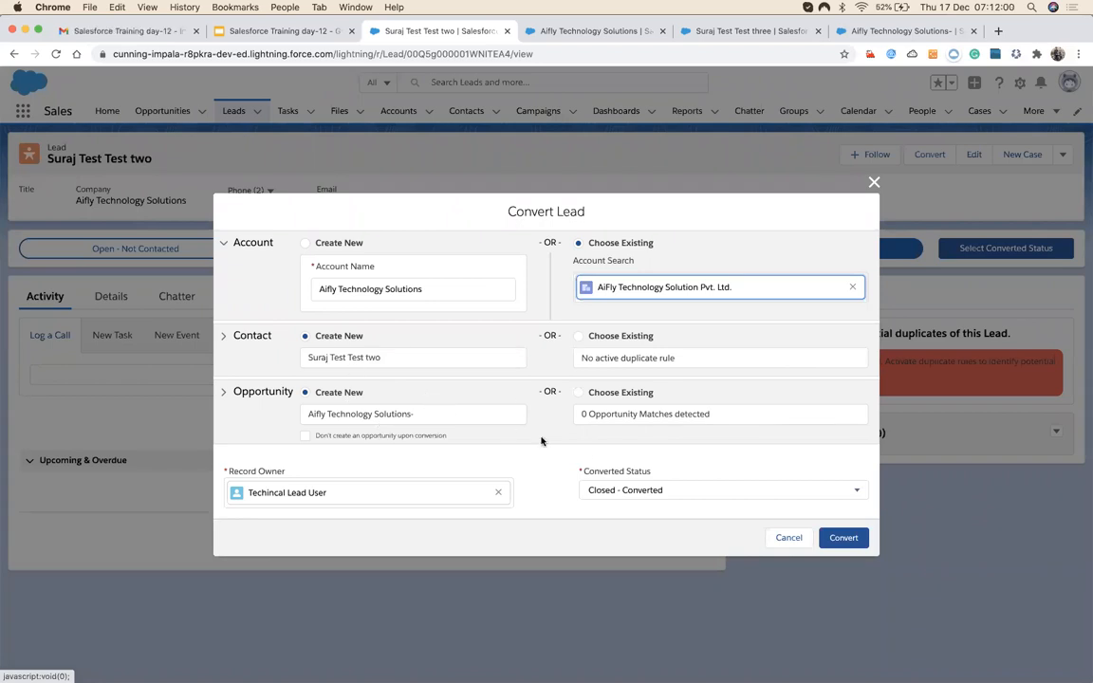
{"action": "left_click", "coordinate": [436, 415]}
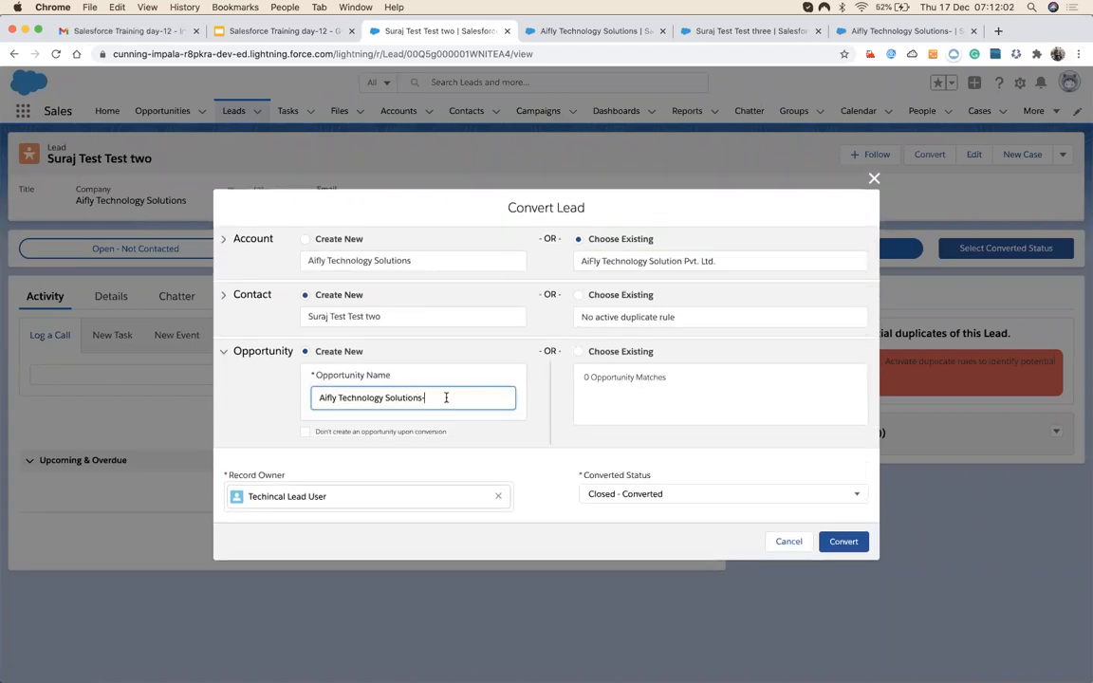
{"action": "type", "text": "new Attached"}
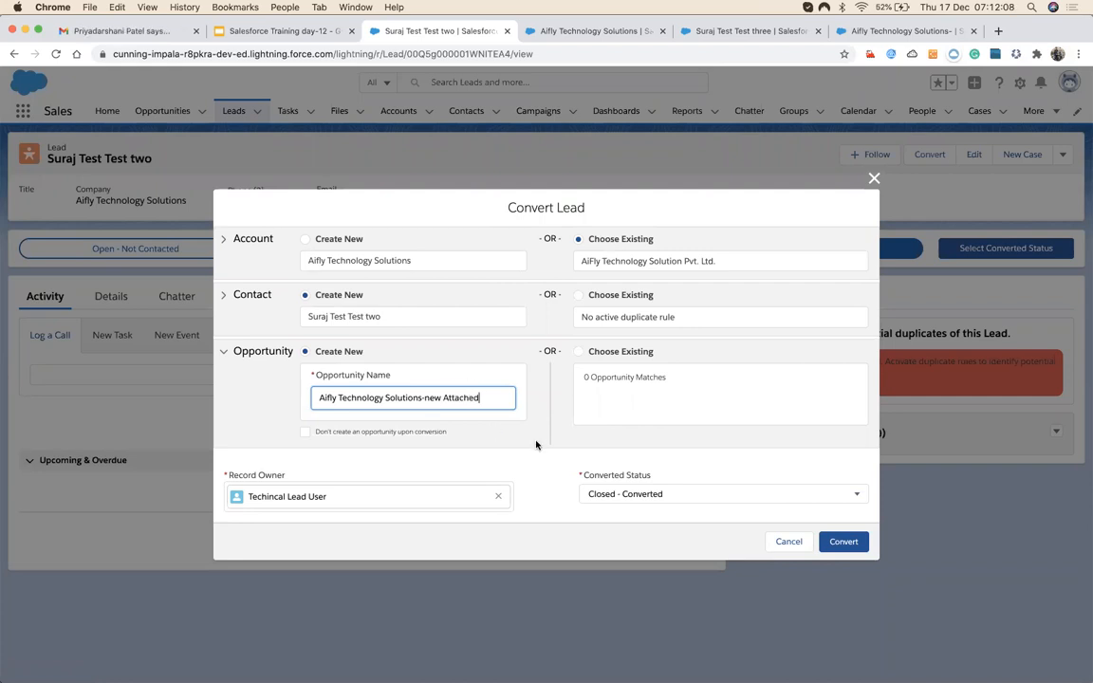
{"action": "left_click", "coordinate": [837, 541]}
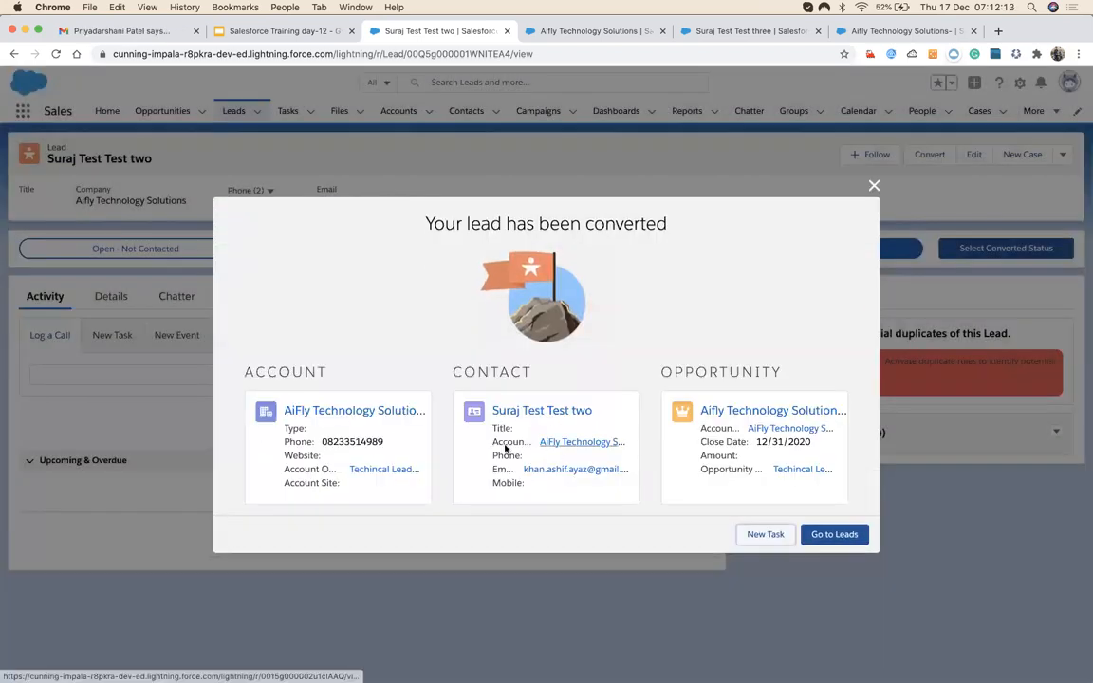
{"action": "right_click", "coordinate": [371, 411]}
{"action": "left_click", "coordinate": [426, 419]}
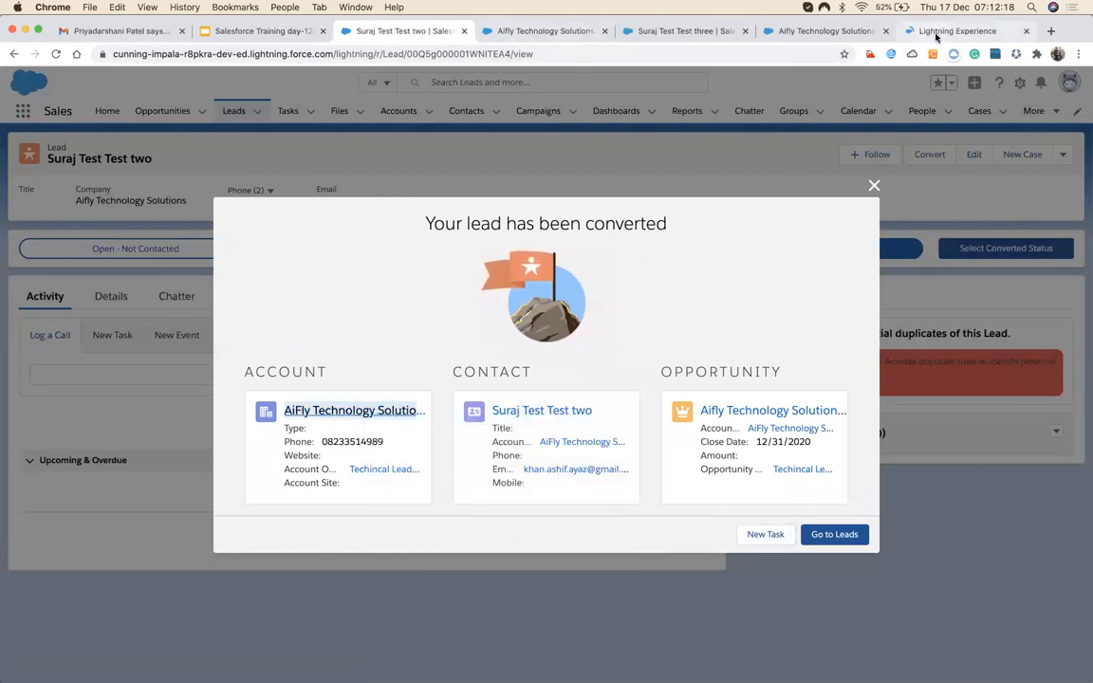
Check the new AiFly account's Details and Related contact and opportunity, then close the conversion summary.
{"action": "left_click", "coordinate": [926, 32]}
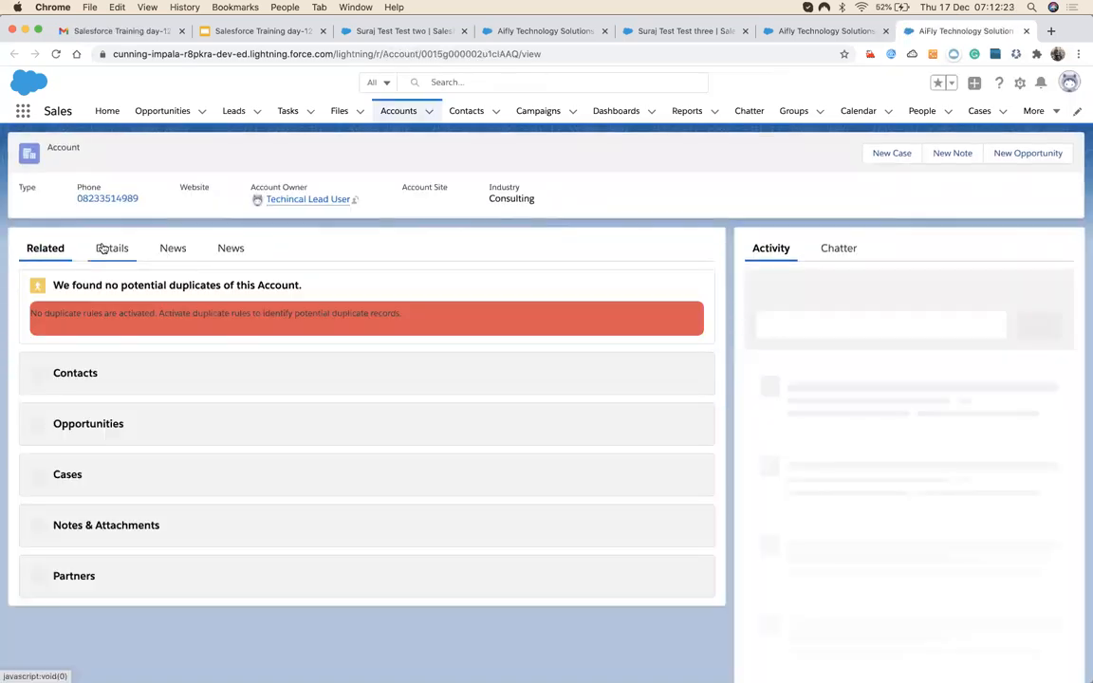
{"action": "left_click", "coordinate": [103, 248]}
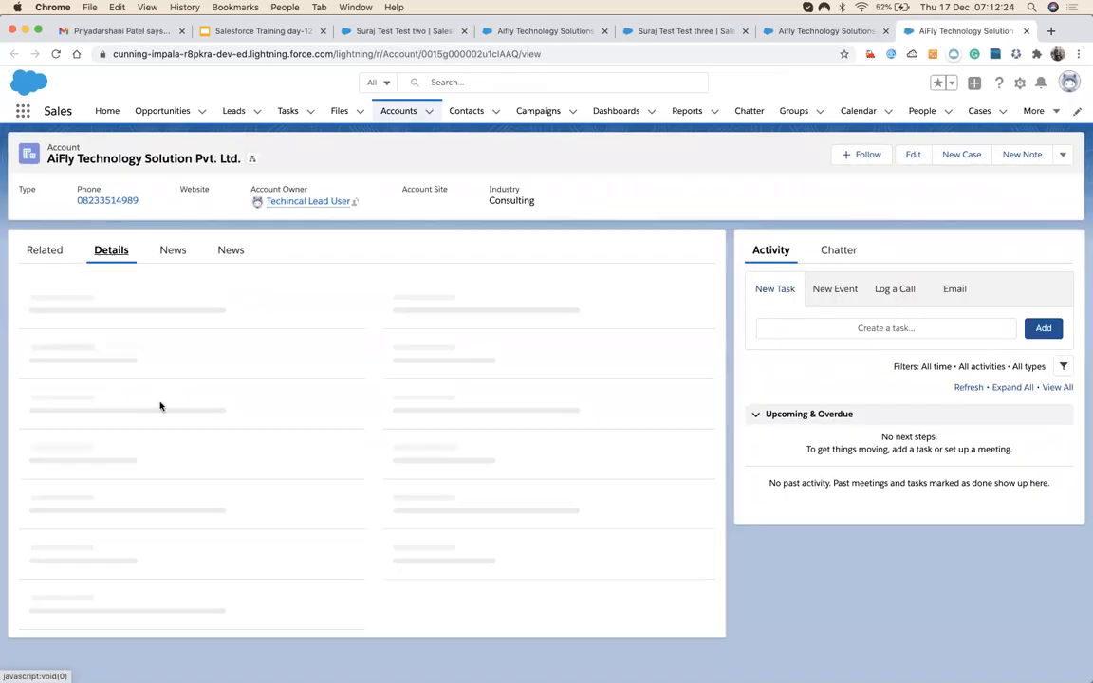
{"action": "left_click", "coordinate": [32, 250]}
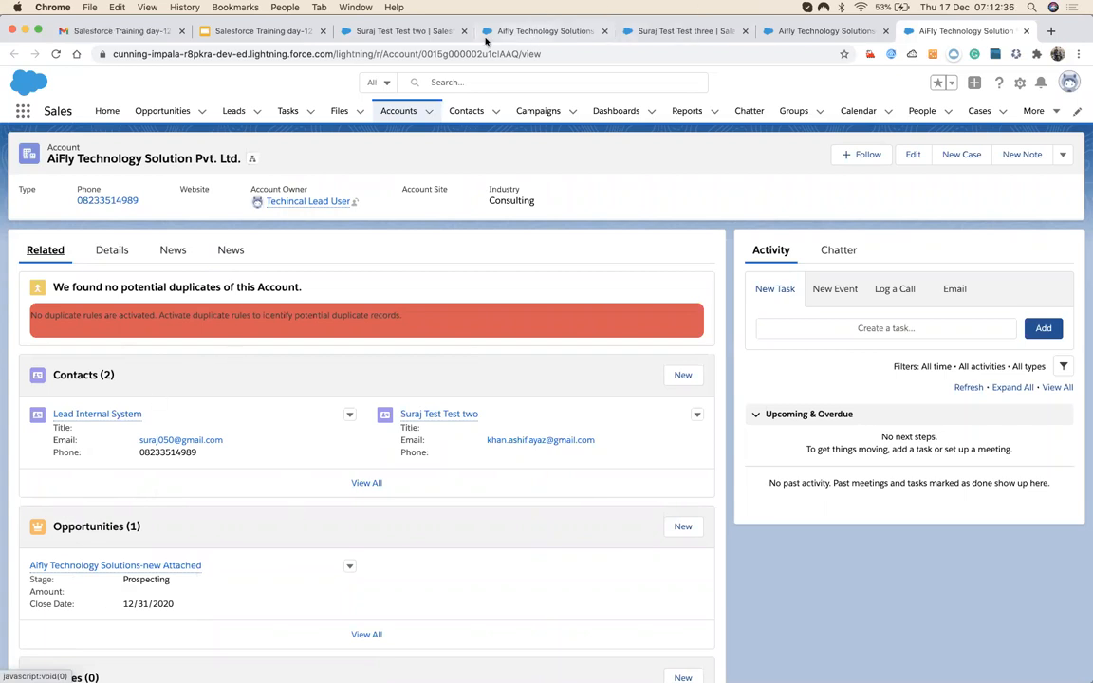
{"action": "left_click", "coordinate": [394, 30]}
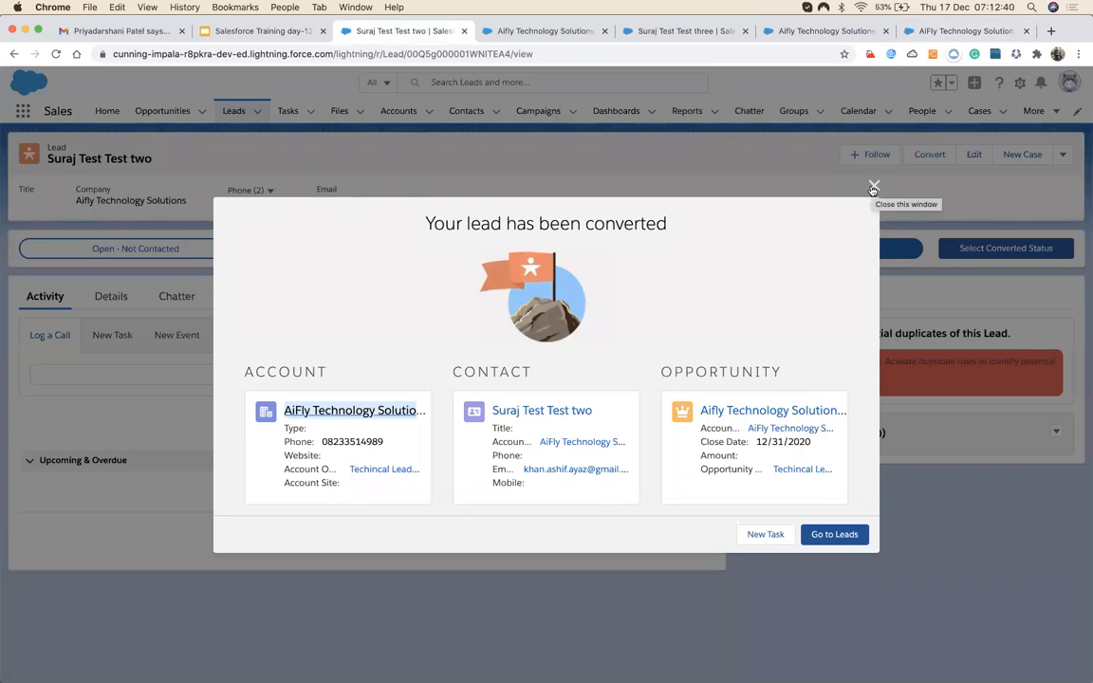
{"action": "left_click", "coordinate": [874, 188]}
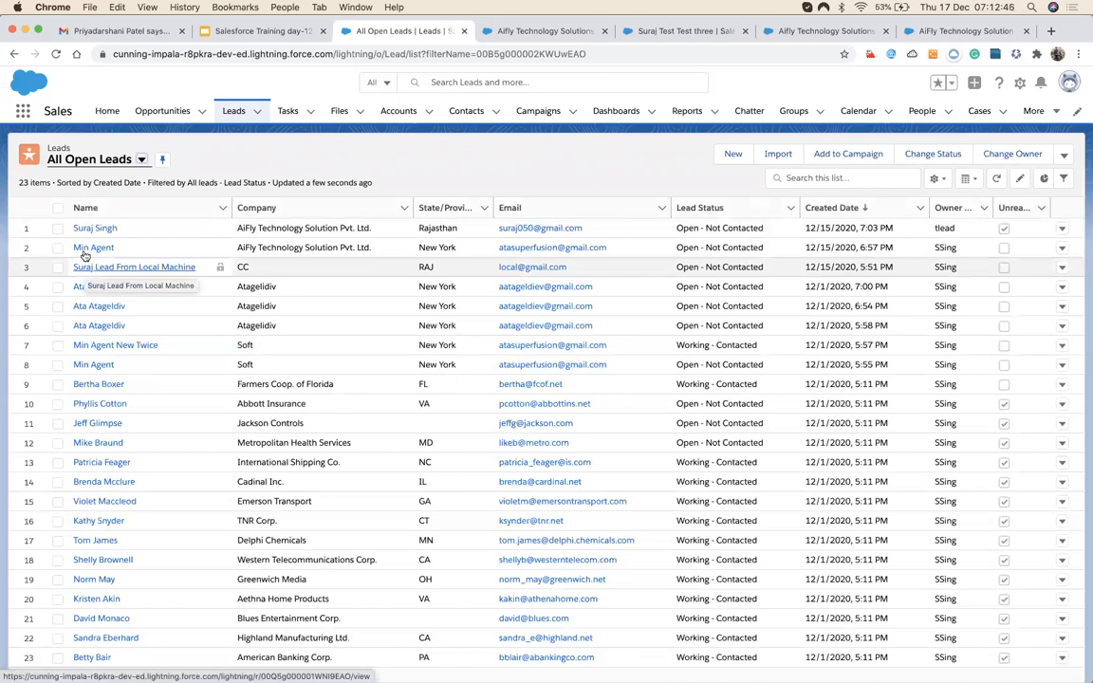
Convert the Atageldiv lead with 'Don't create an opportunity upon conversion' ticked, then go to Leads.
{"action": "left_click", "coordinate": [100, 288]}
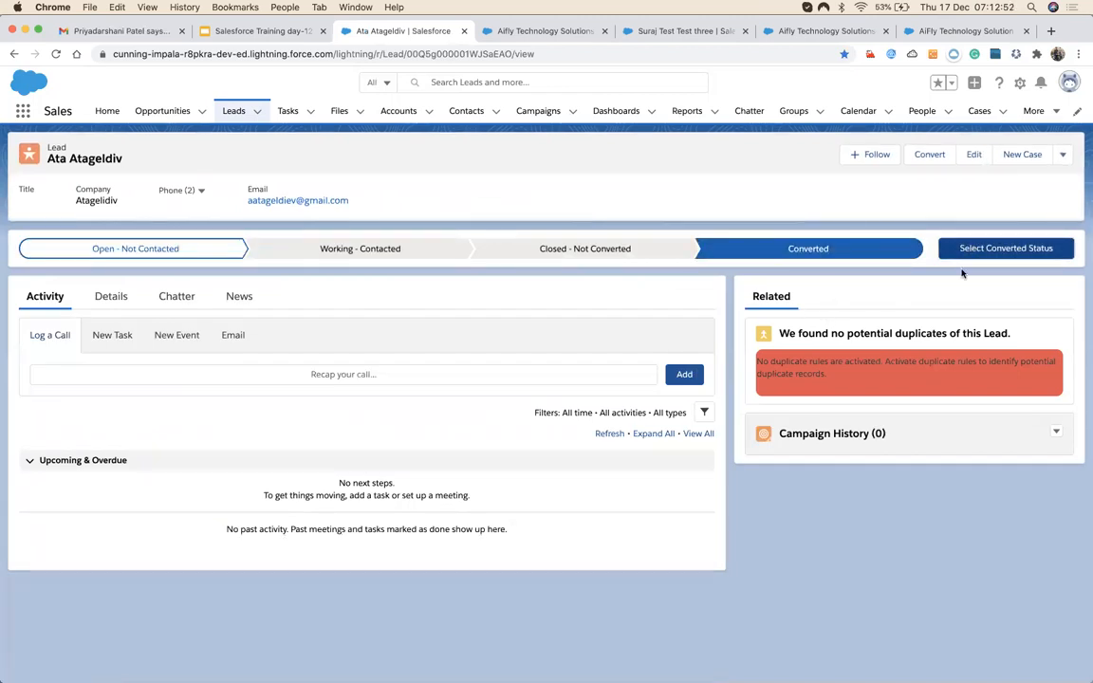
{"action": "left_click", "coordinate": [962, 249]}
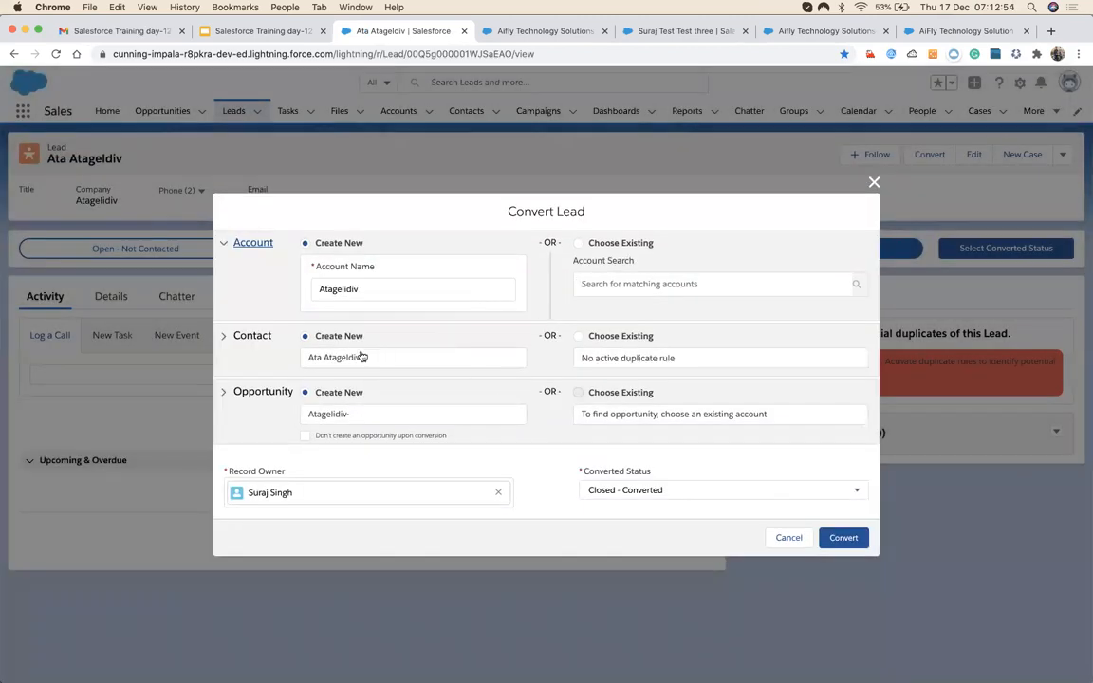
{"action": "left_click", "coordinate": [314, 437]}
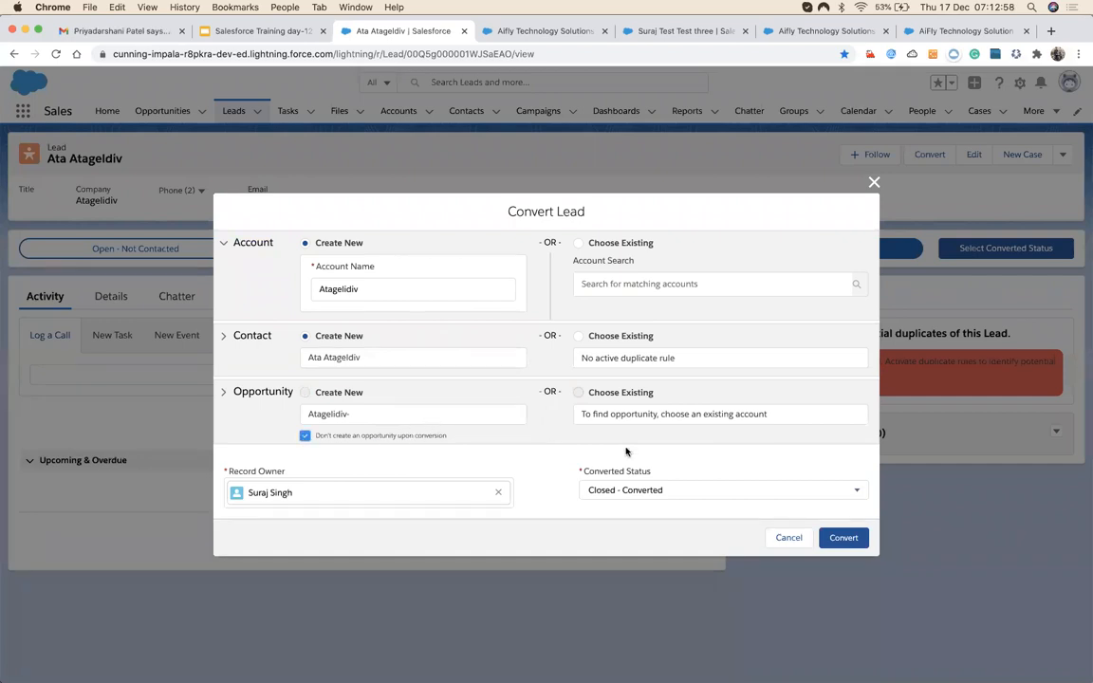
{"action": "left_click", "coordinate": [842, 537]}
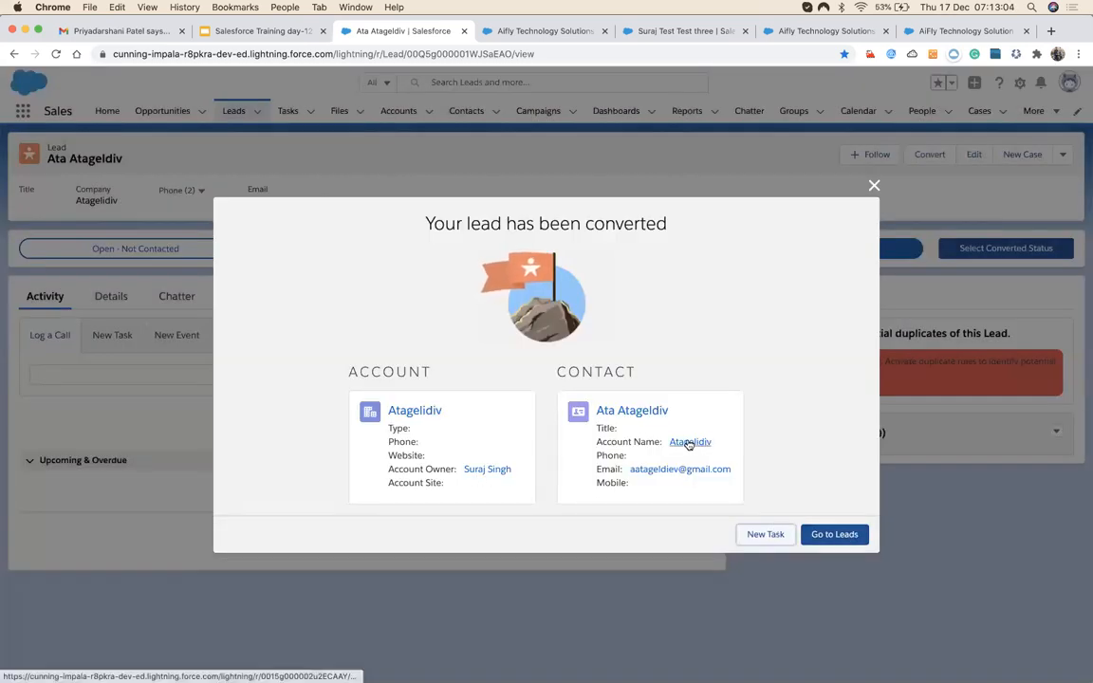
{"action": "left_click", "coordinate": [834, 537]}
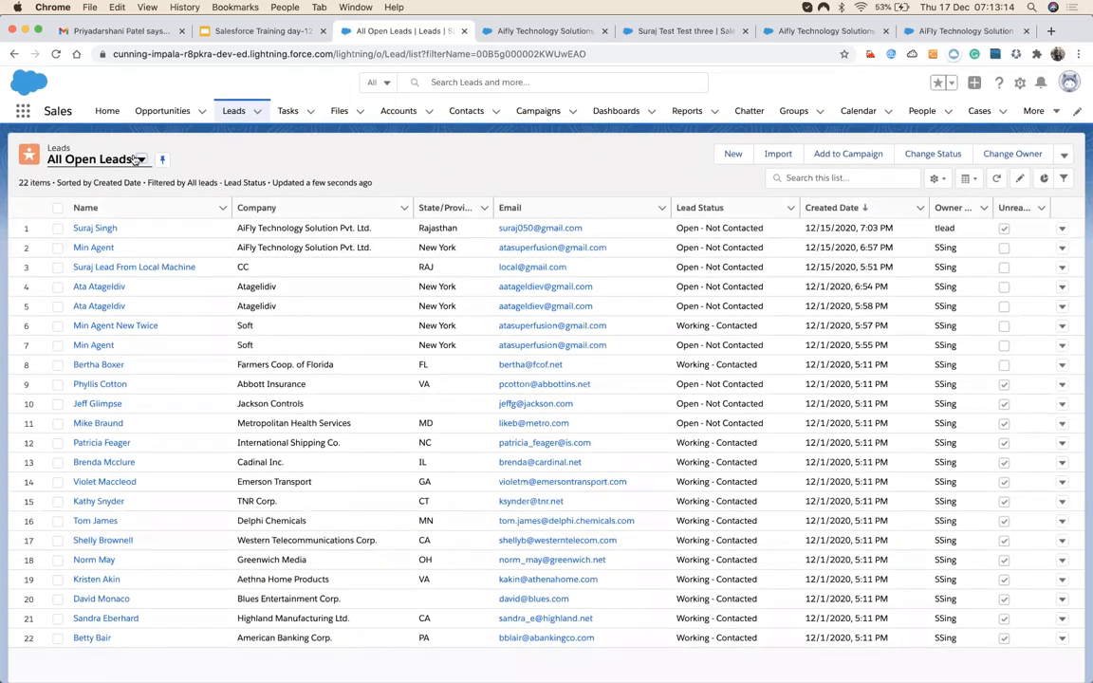
{"action": "left_click", "coordinate": [139, 158]}
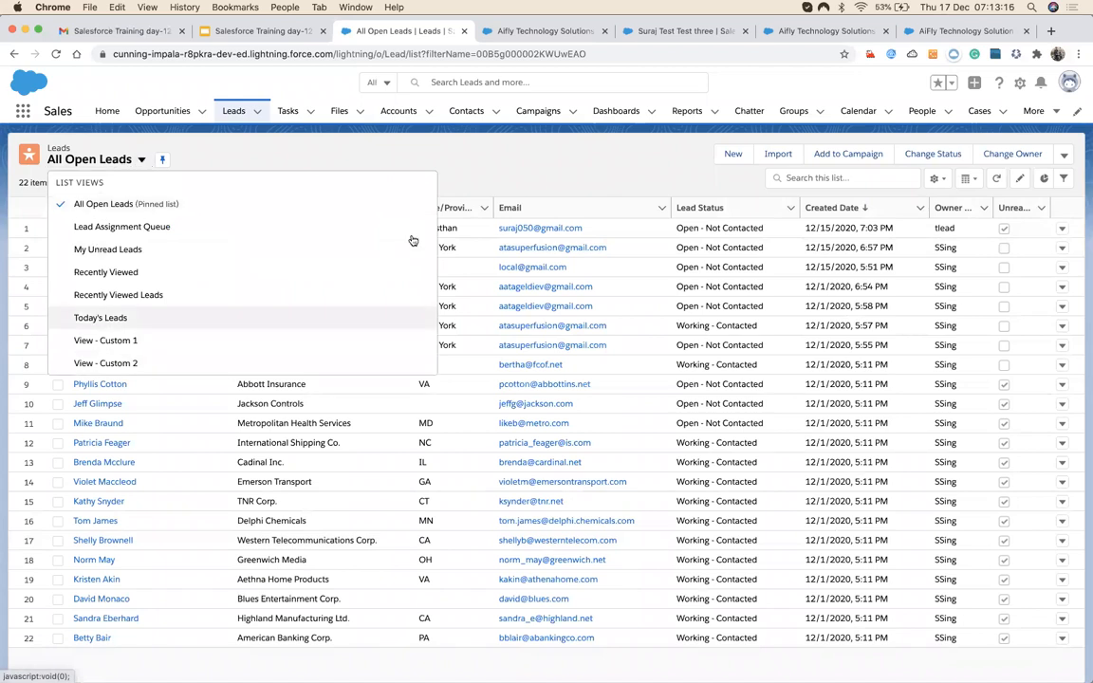
{"action": "left_click", "coordinate": [481, 172]}
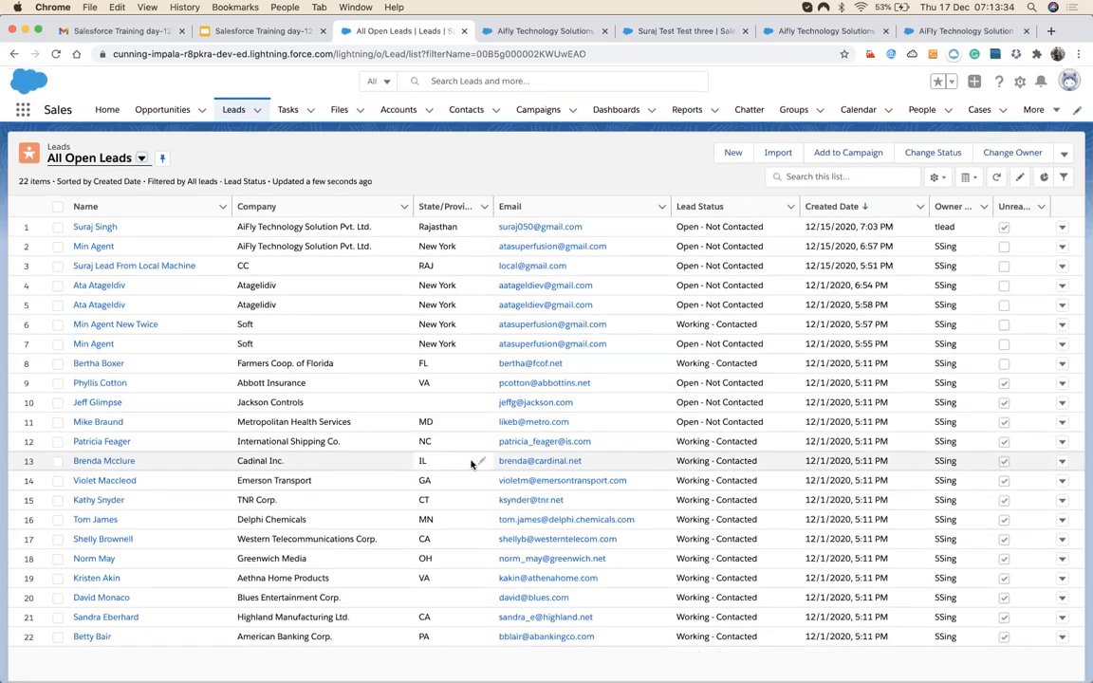
Close the duplicate browser tabs, keeping the open leads list and AiFly account tab.
{"action": "left_click", "coordinate": [573, 35]}
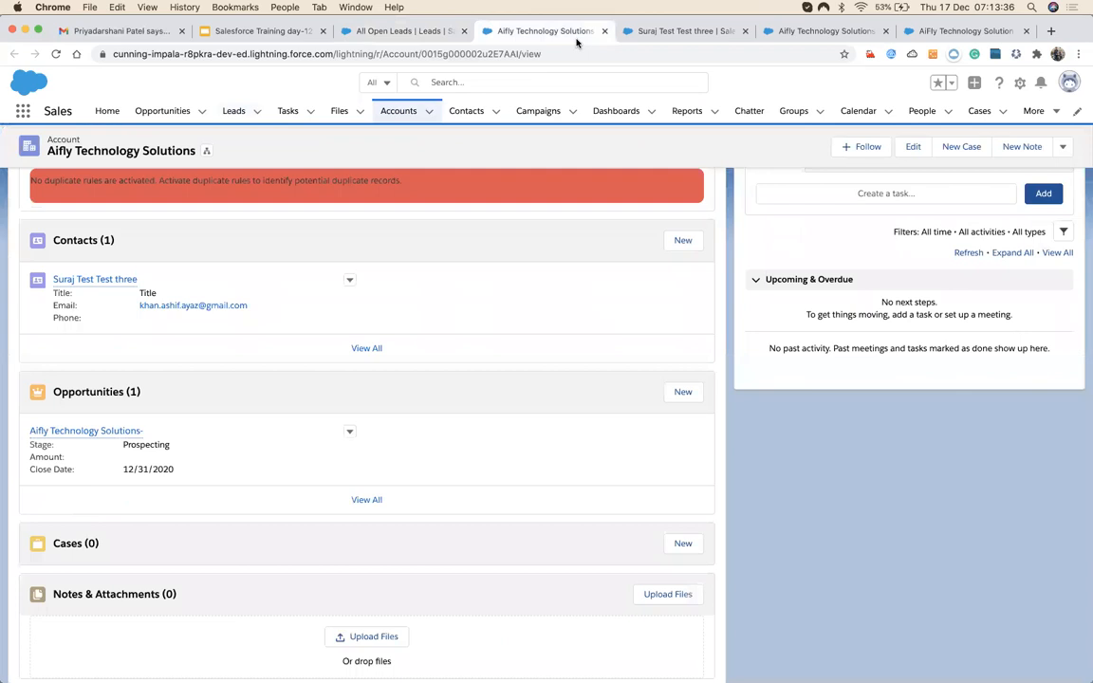
{"action": "left_click", "coordinate": [605, 33]}
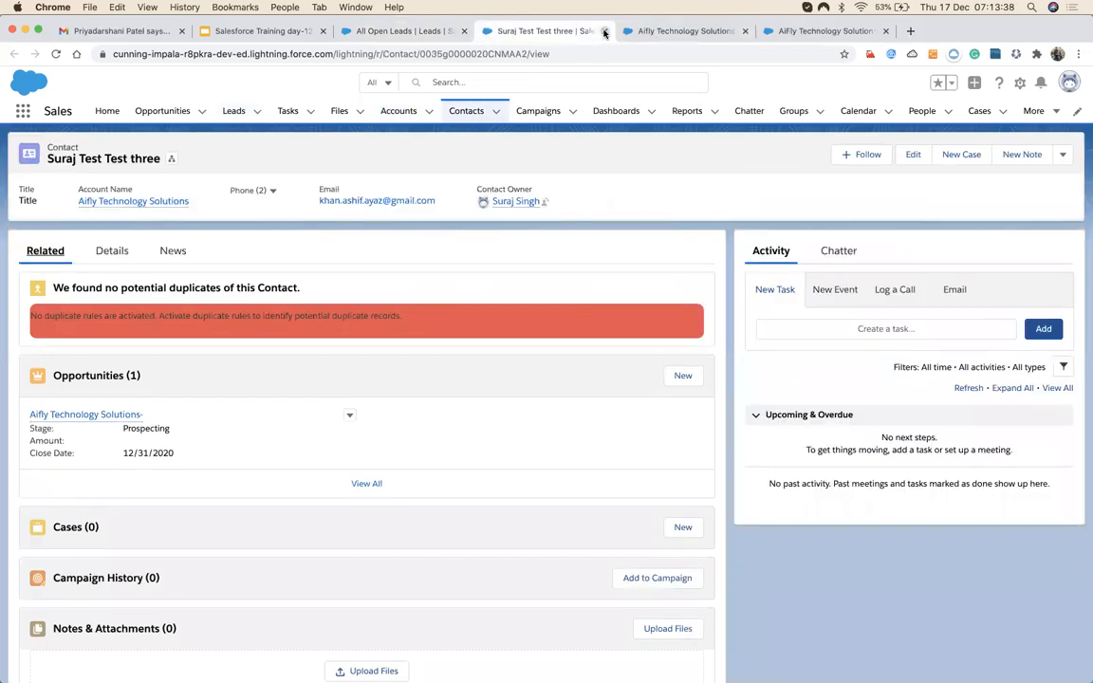
{"action": "left_click", "coordinate": [604, 33]}
{"action": "left_click", "coordinate": [603, 34]}
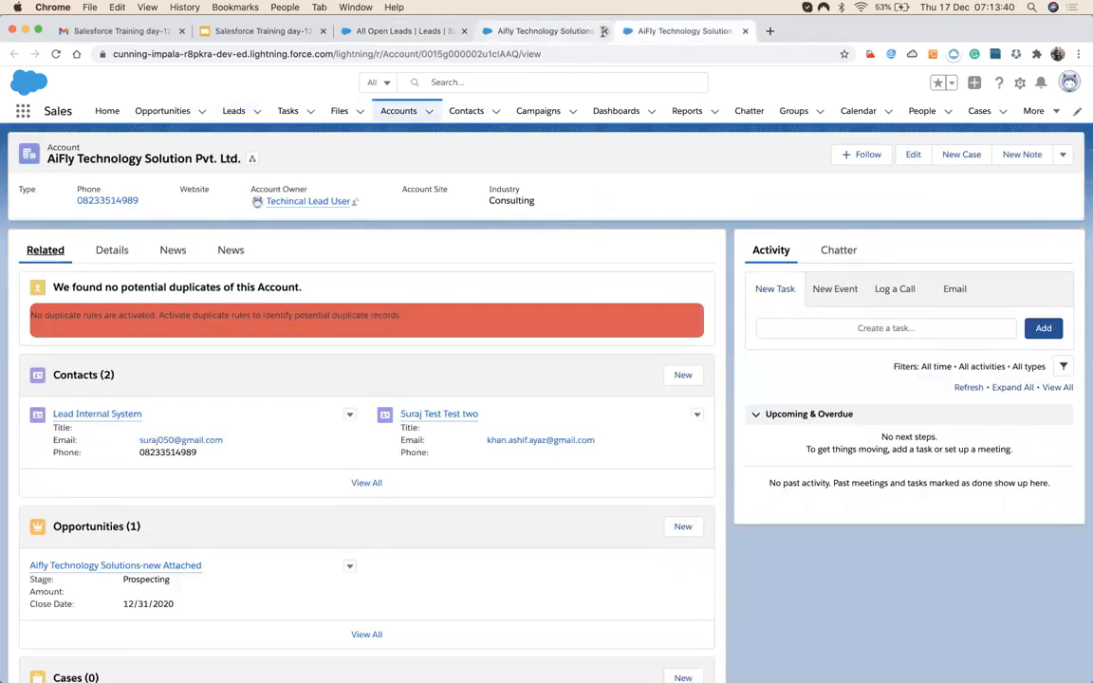
Flip between the All Open Leads tab and the AiFly account tab, ending on the account.
{"action": "left_click", "coordinate": [423, 32]}
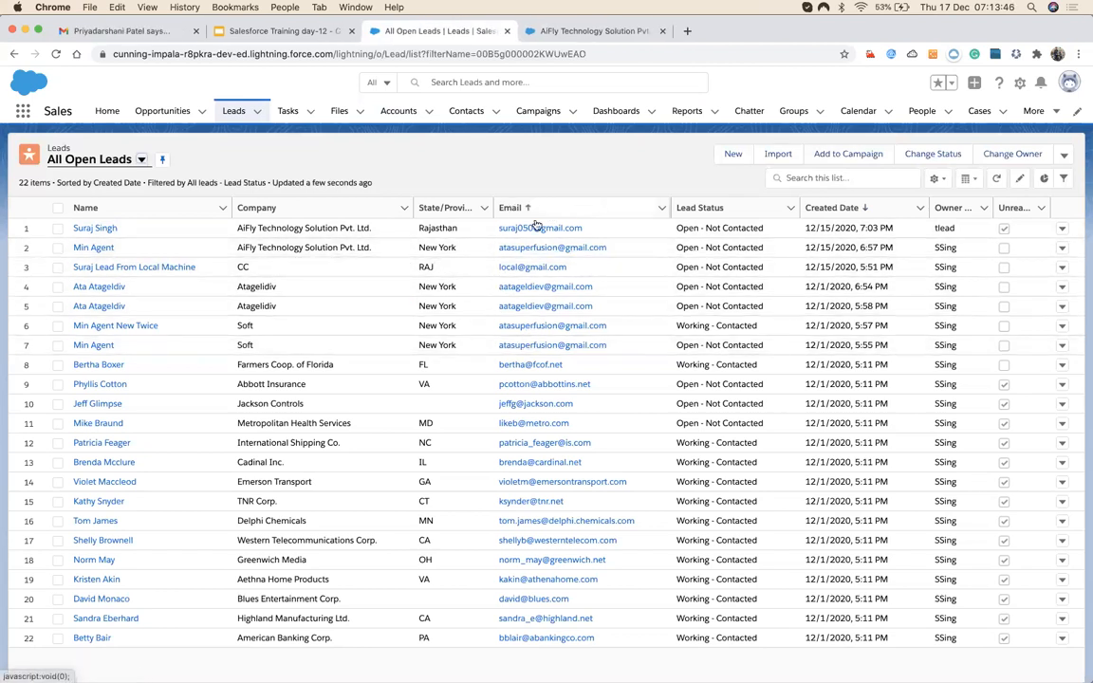
{"action": "left_click", "coordinate": [586, 31]}
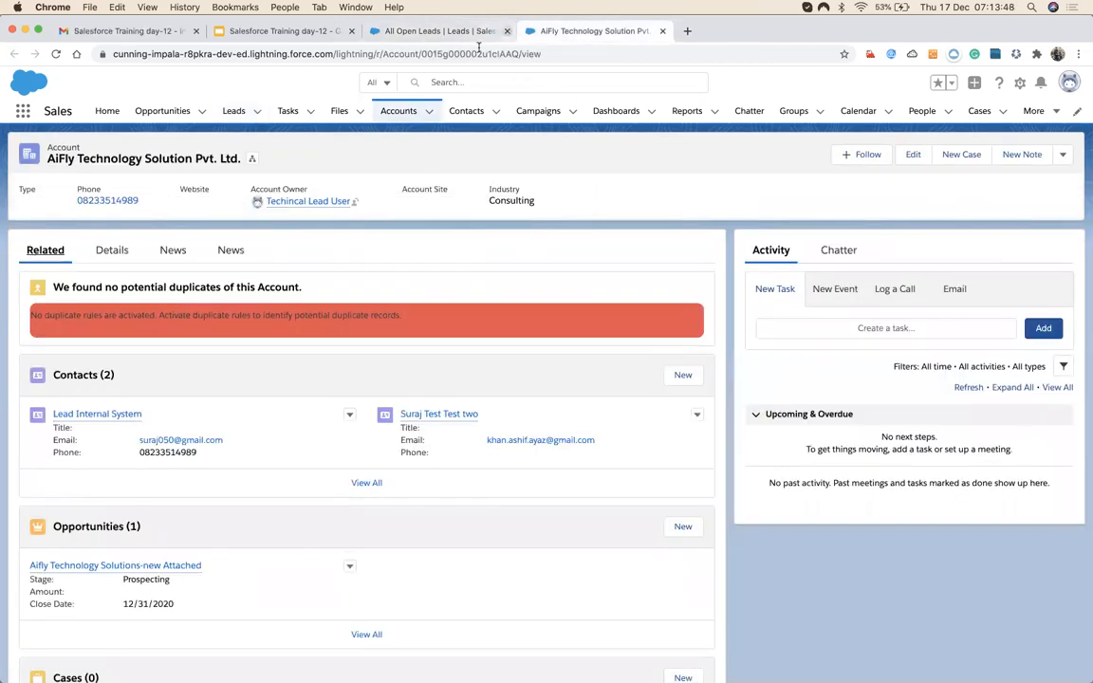
{"action": "left_click", "coordinate": [419, 33]}
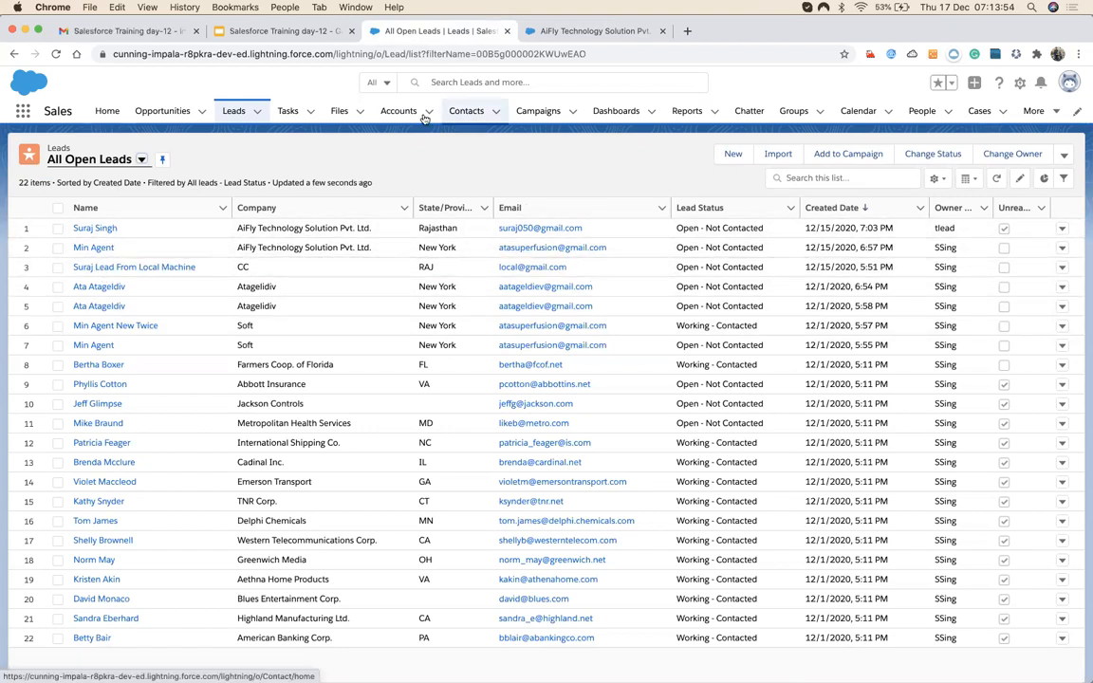
{"action": "left_click", "coordinate": [554, 32]}
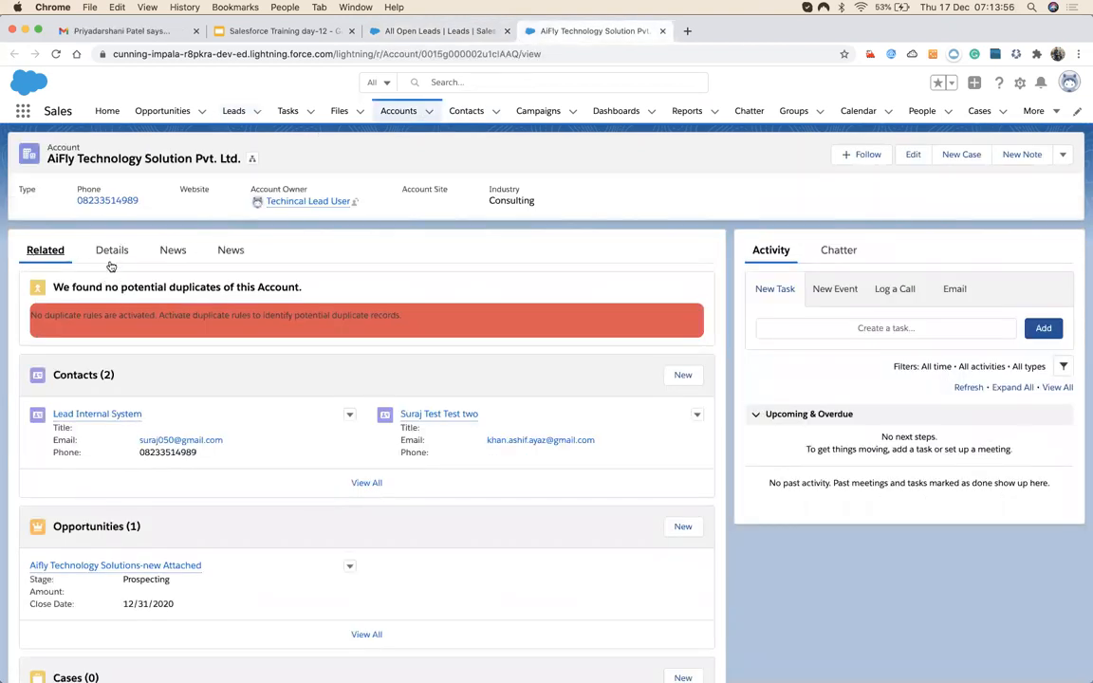
Review the AiFly account's details, then open Aifly Technology Solutions from Accounts and view its Details.
{"action": "left_click", "coordinate": [111, 254]}
{"action": "scroll", "coordinate": [170, 380], "scroll_direction": "down", "scroll_amount": 1}
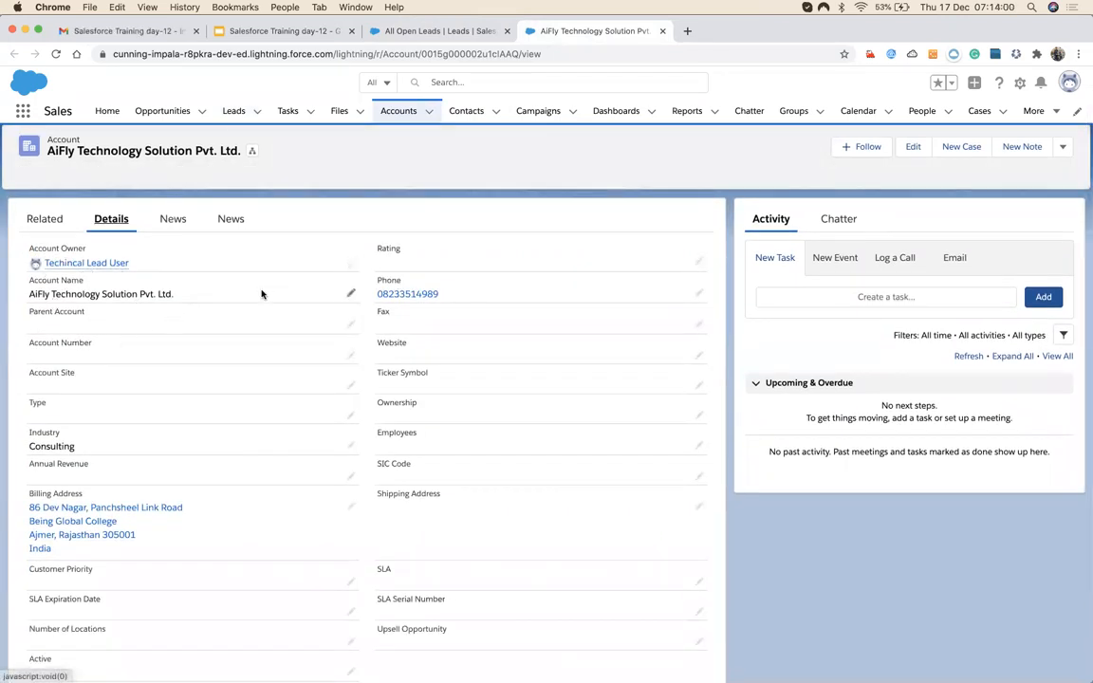
{"action": "scroll", "coordinate": [527, 313], "scroll_direction": "up", "scroll_amount": 1}
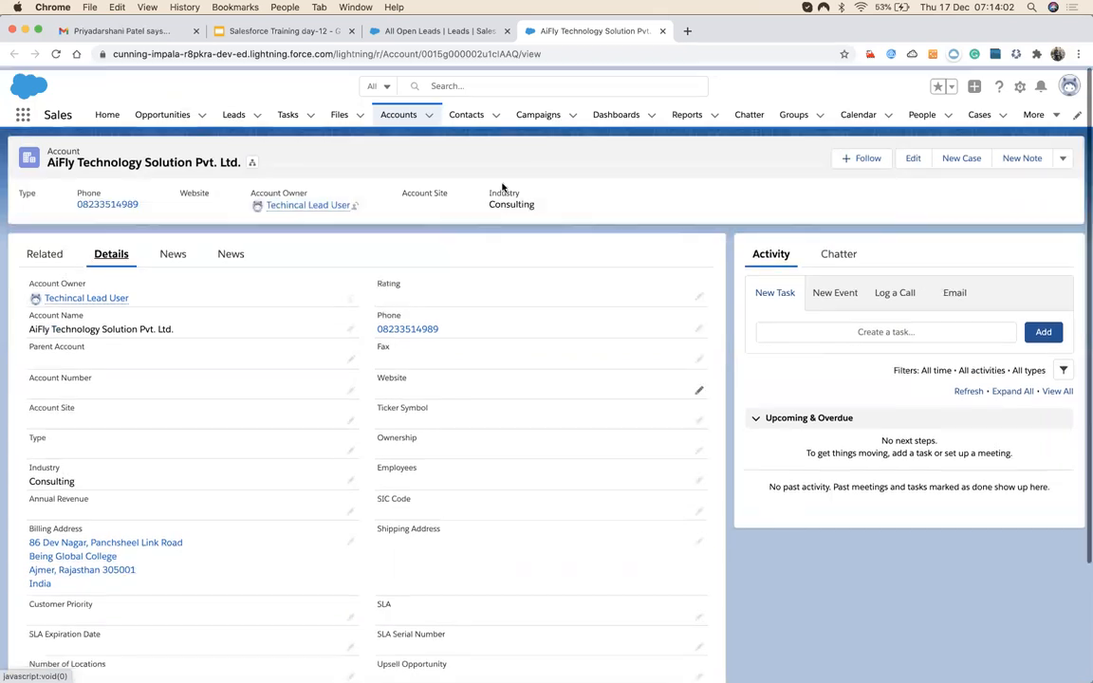
{"action": "left_click", "coordinate": [393, 114]}
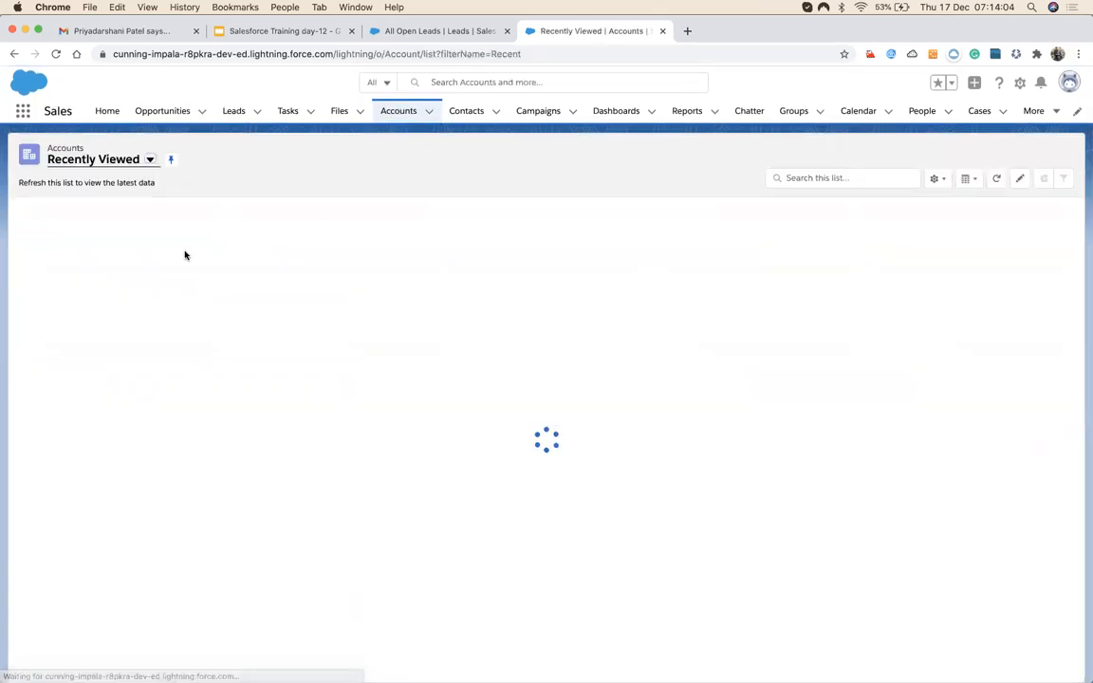
{"action": "left_click", "coordinate": [134, 268]}
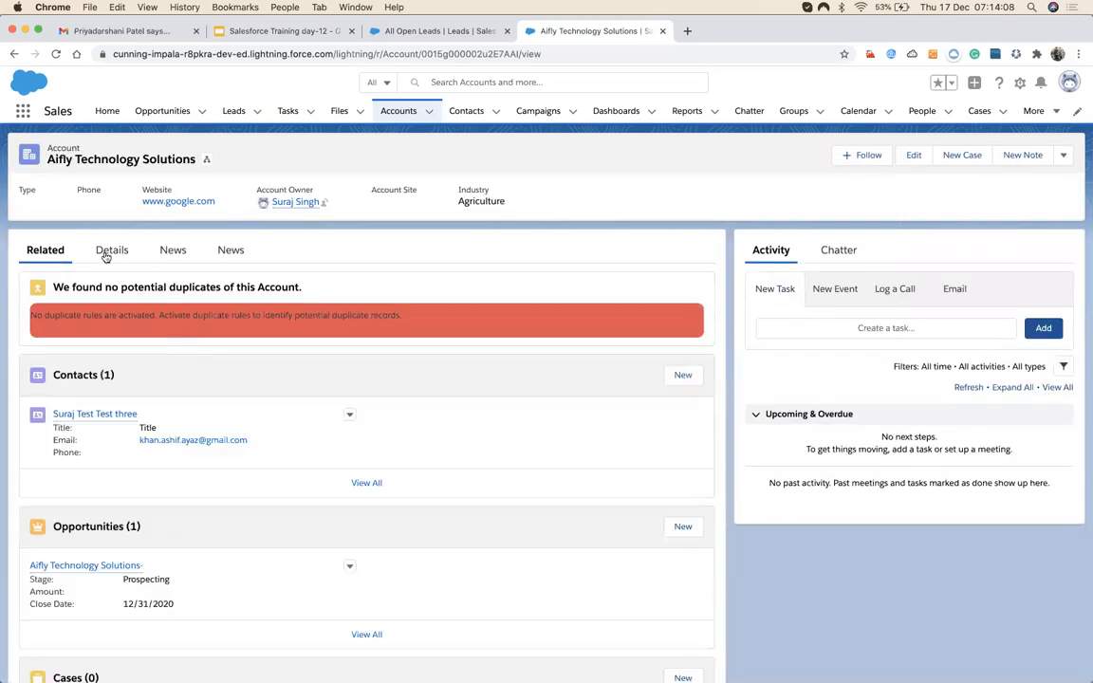
{"action": "left_click", "coordinate": [107, 252]}
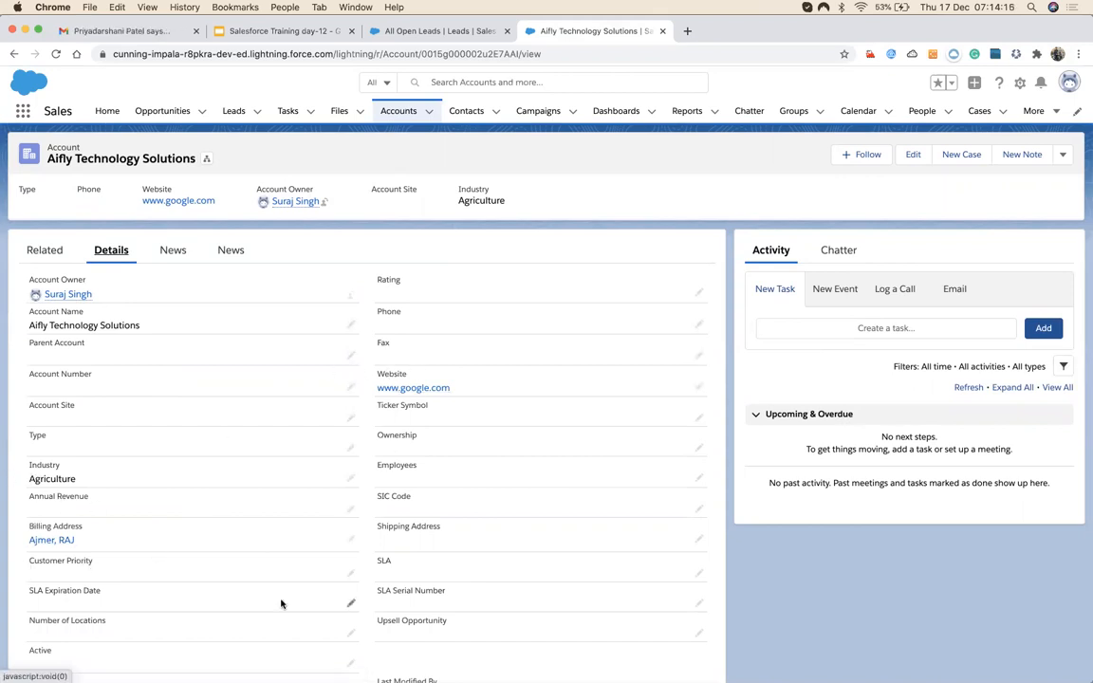
{"action": "scroll", "coordinate": [281, 603], "scroll_direction": "down", "scroll_amount": 1}
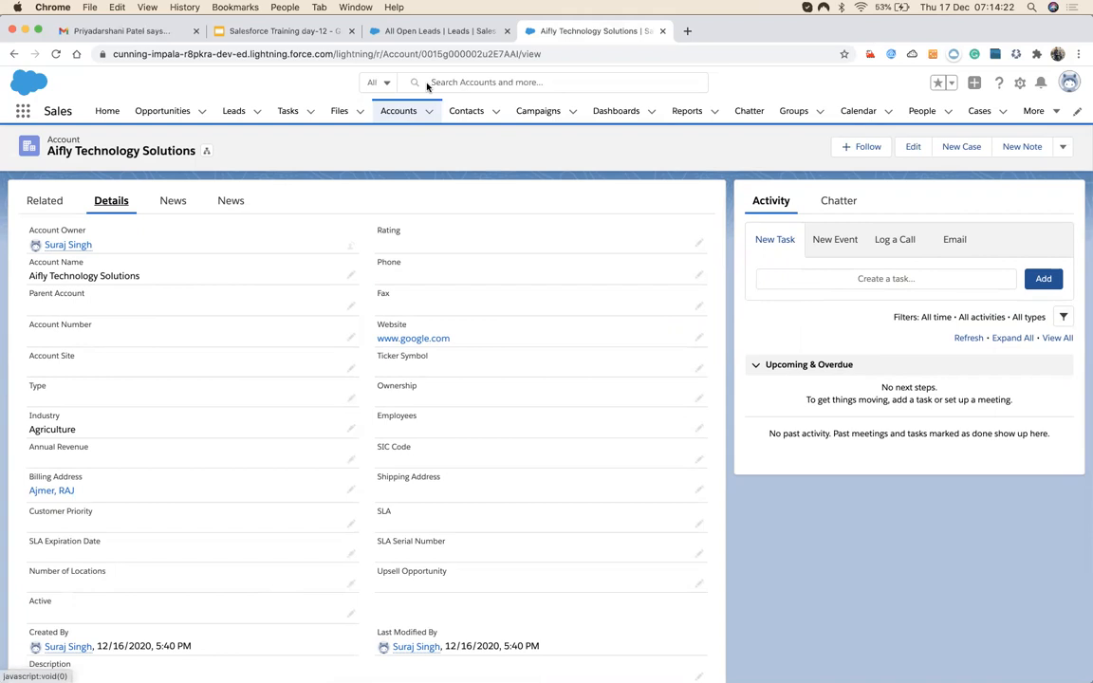
Open the first lead in the open leads tab, then return to the Aifly Technology Solutions account.
{"action": "left_click", "coordinate": [393, 30]}
{"action": "left_click", "coordinate": [103, 230]}
{"action": "left_click", "coordinate": [590, 30]}
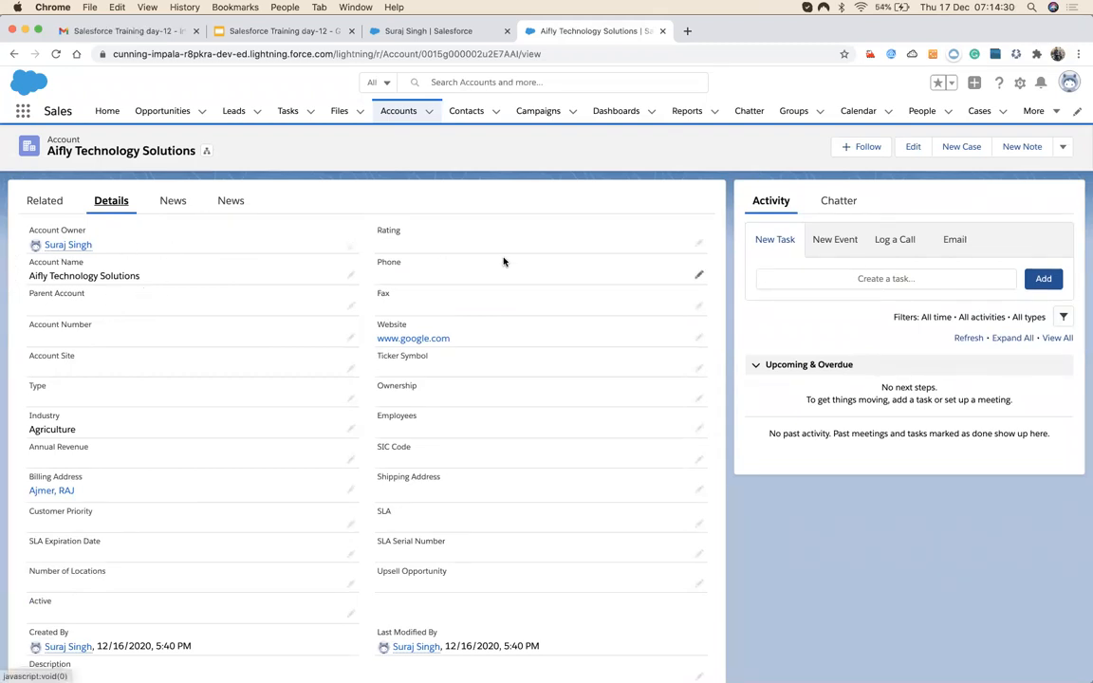
Compare the AiFly lead record with the account details, ending back on the lead tab.
{"action": "left_click", "coordinate": [452, 31]}
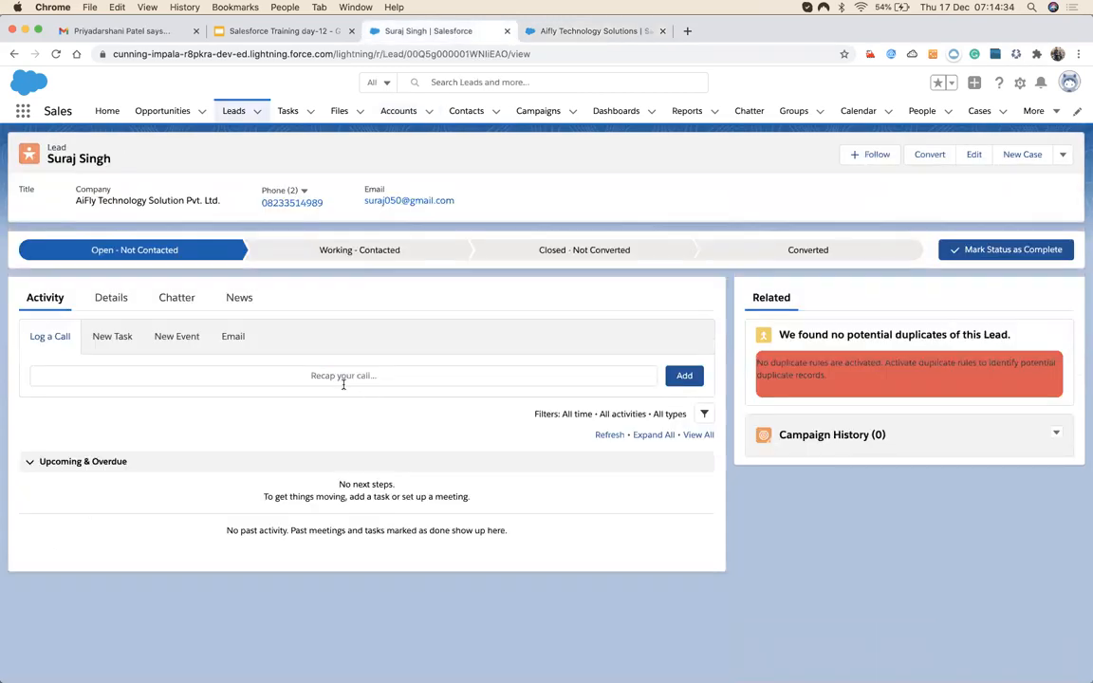
{"action": "left_click", "coordinate": [588, 30]}
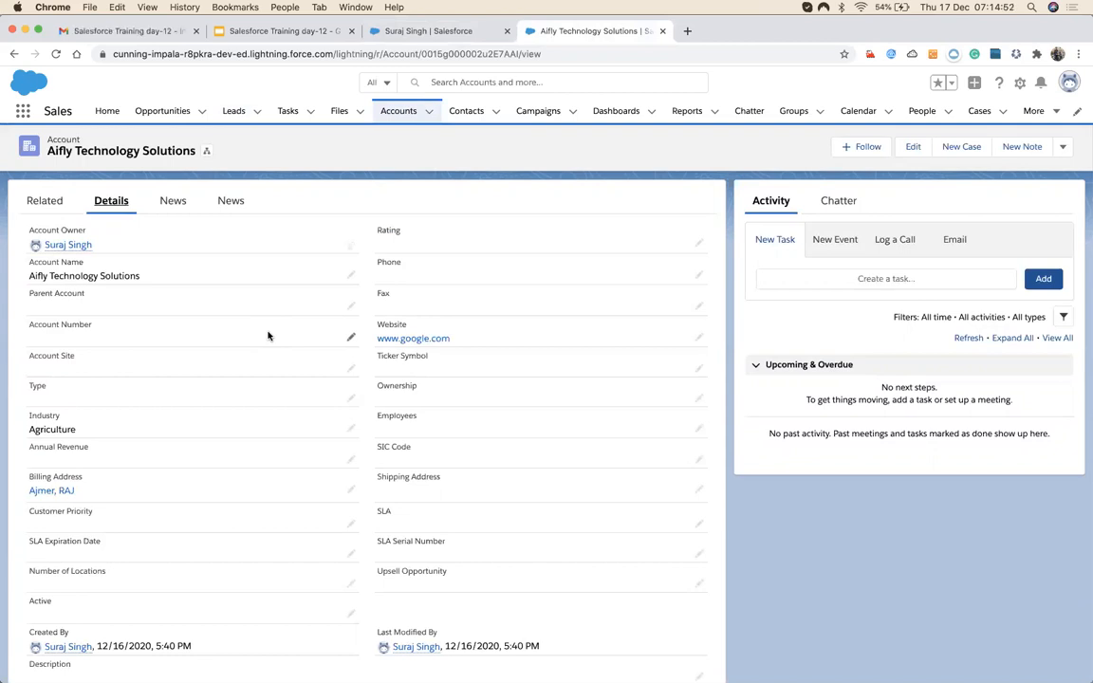
{"action": "left_click", "coordinate": [380, 32]}
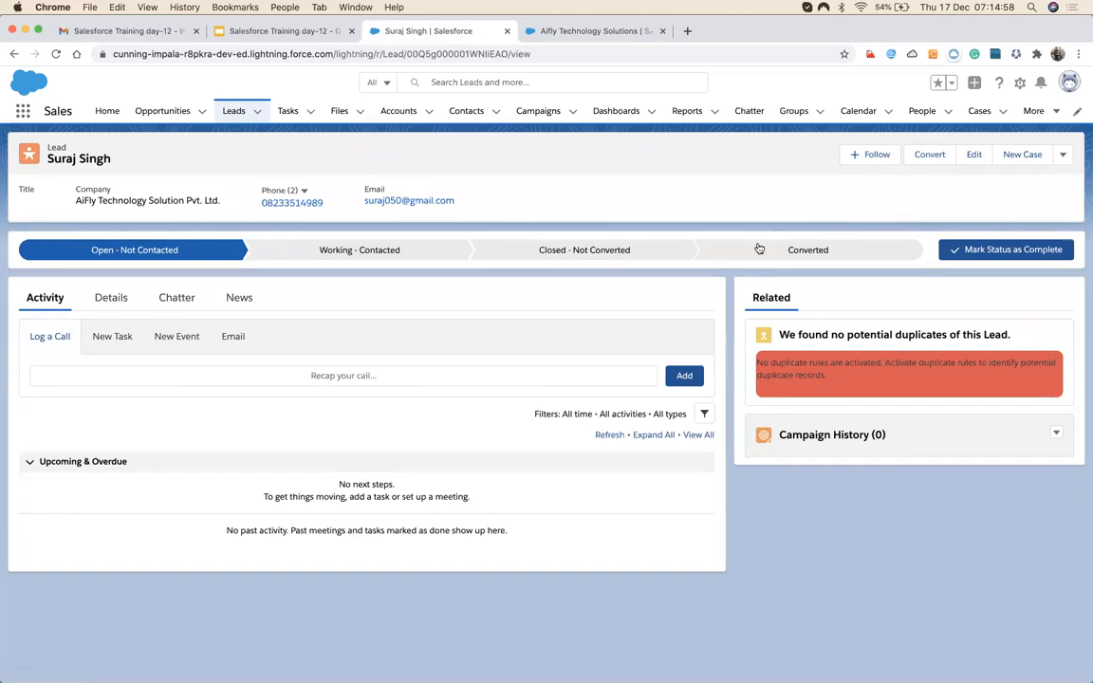
Open Lead object Setup in a new tab and reach Field Mapping via a Quick Find search for 'map'.
{"action": "left_click", "coordinate": [1021, 84]}
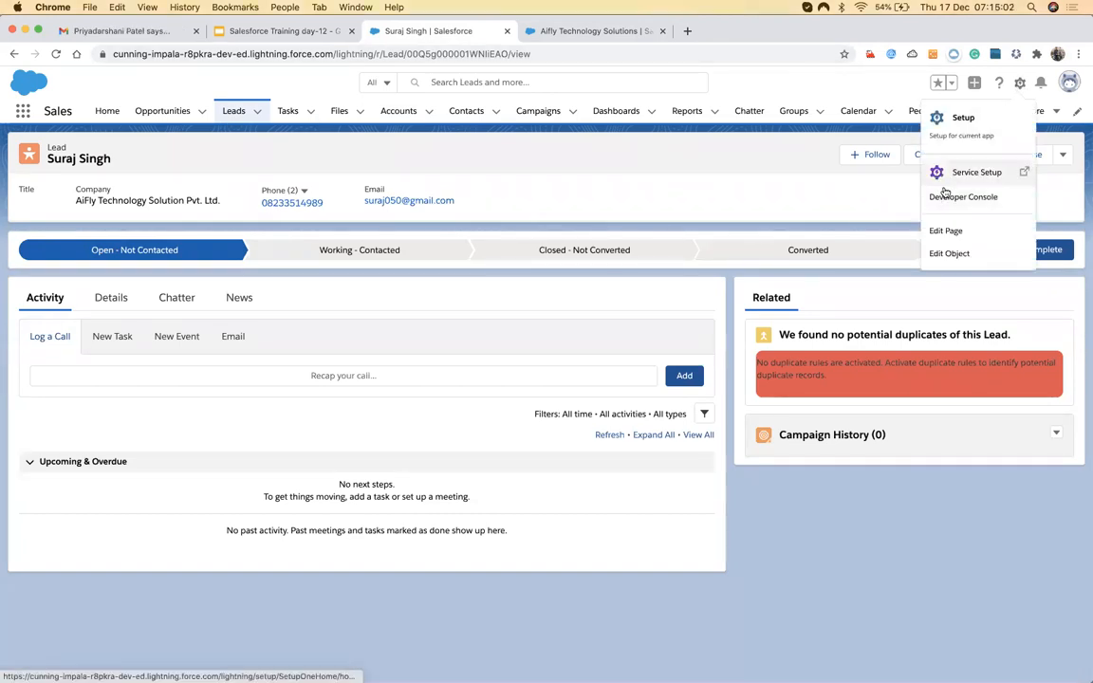
{"action": "left_click", "coordinate": [934, 256]}
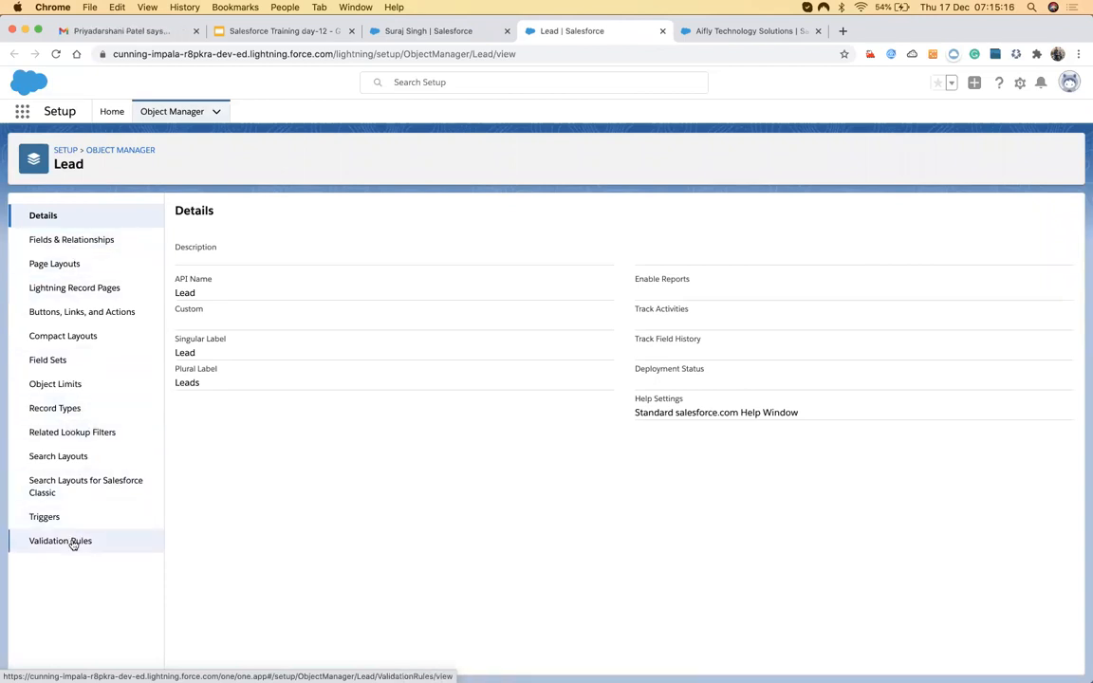
{"action": "left_click", "coordinate": [106, 114]}
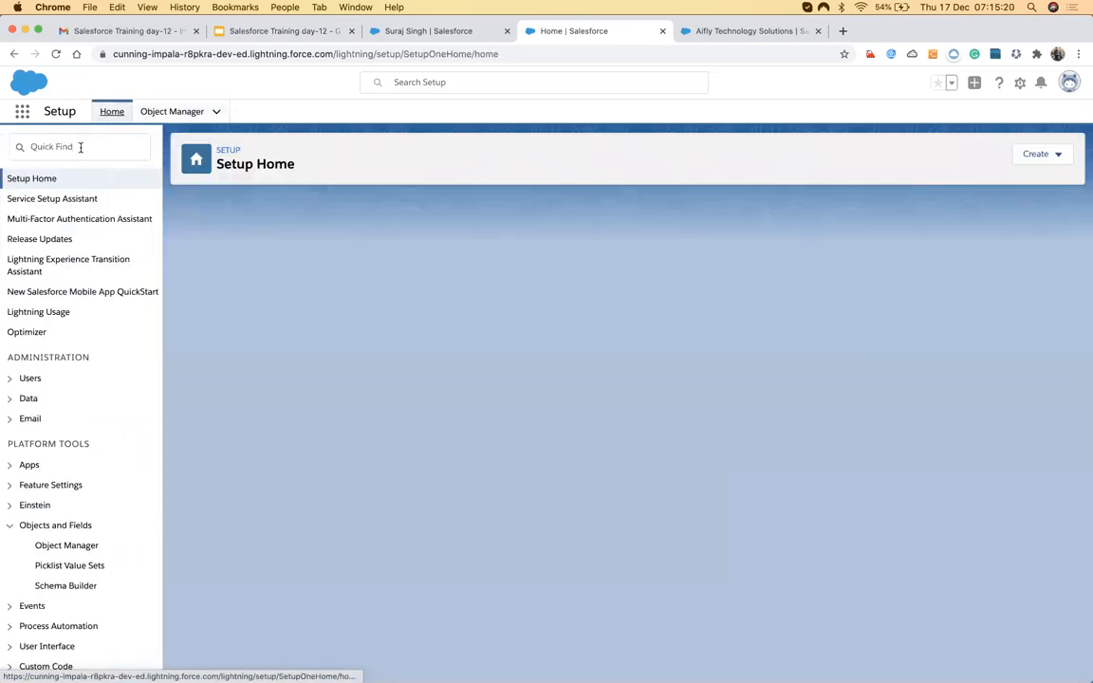
{"action": "left_click", "coordinate": [81, 147]}
{"action": "type", "text": "lead"}
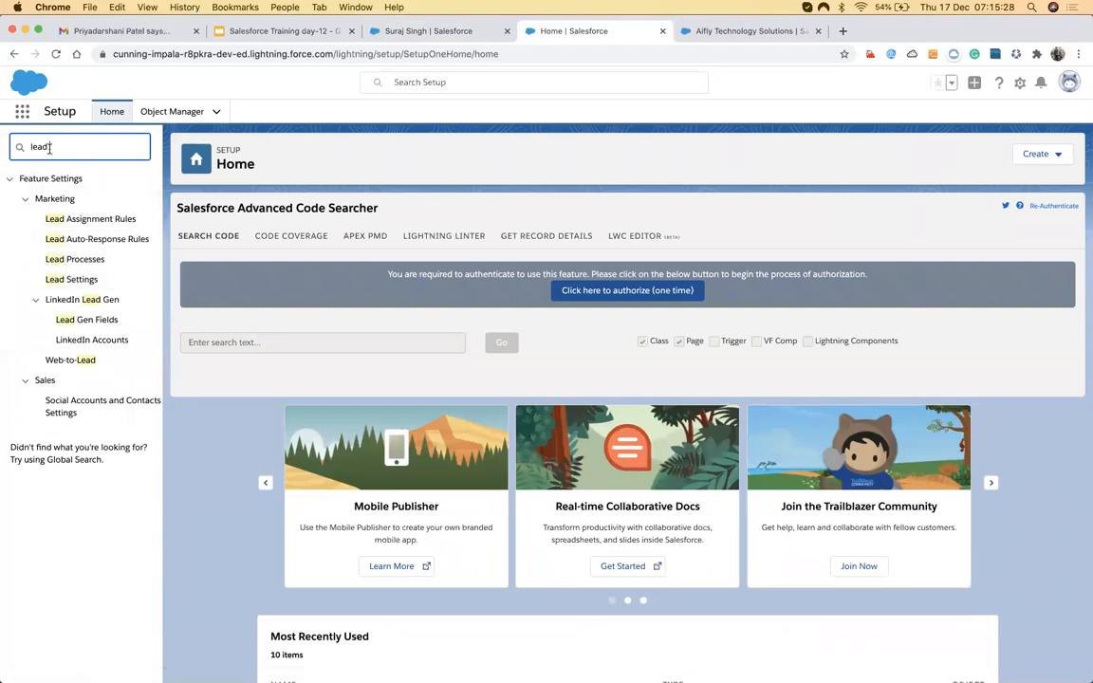
{"action": "key", "text": "BackSpace"}
{"action": "key", "text": "BackSpace"}
{"action": "key", "text": "BackSpace"}
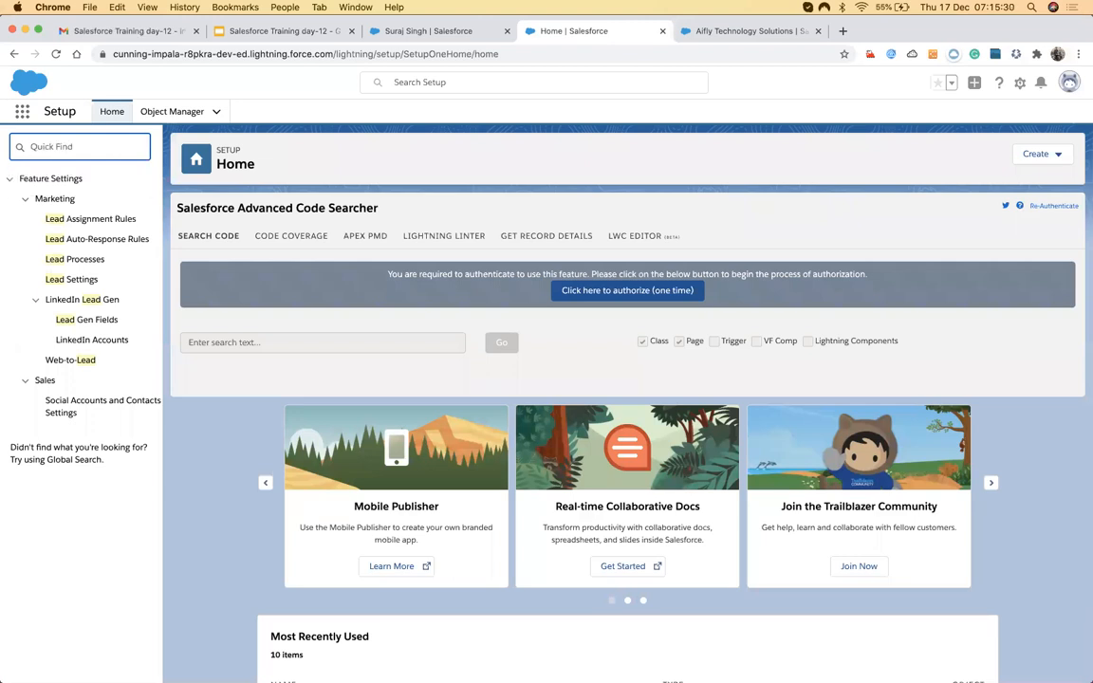
{"action": "type", "text": "map"}
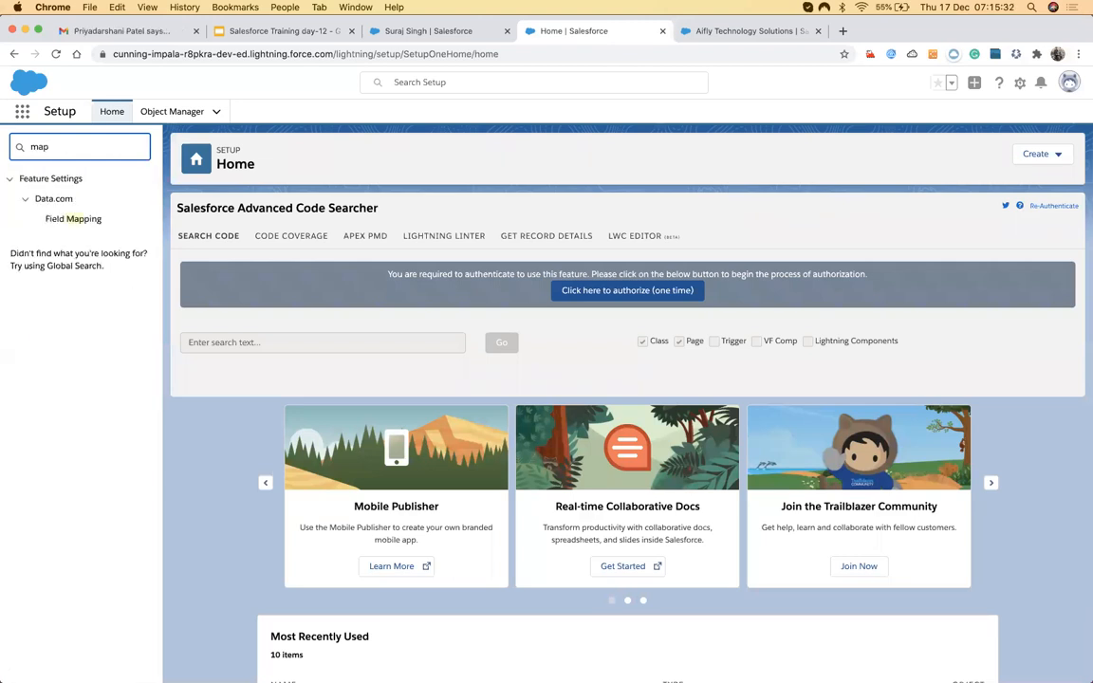
{"action": "left_click", "coordinate": [66, 219]}
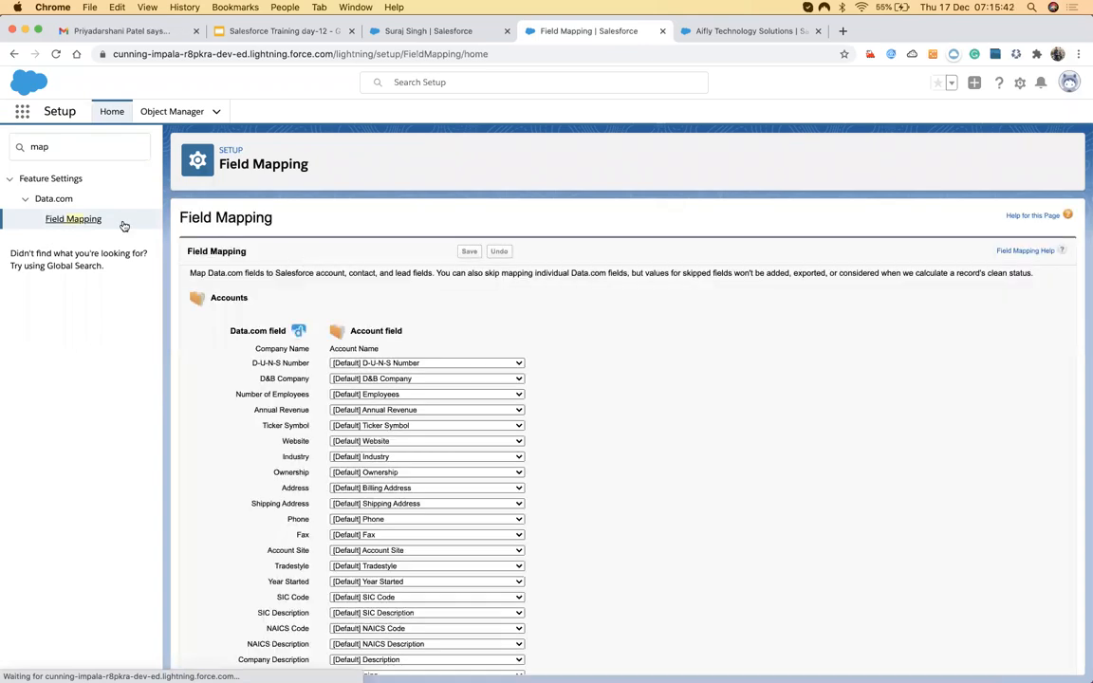
Find the Lead object in Object Manager and open Map Lead Fields from its Fields & Relationships.
{"action": "left_click", "coordinate": [40, 156]}
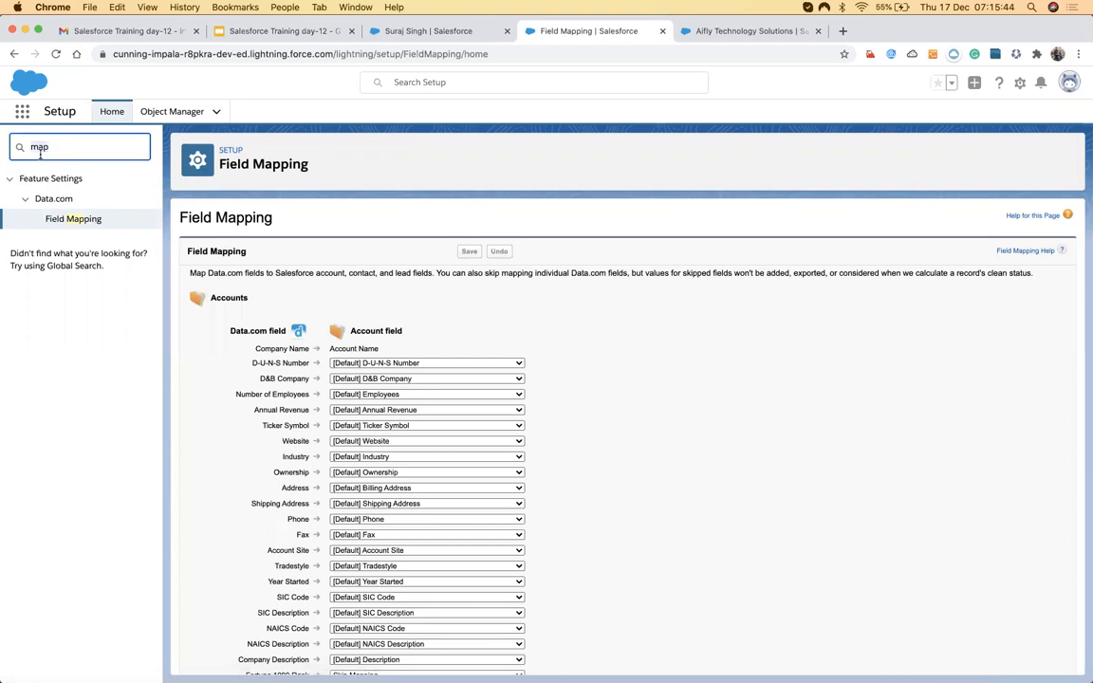
{"action": "type", "text": "lead fi"}
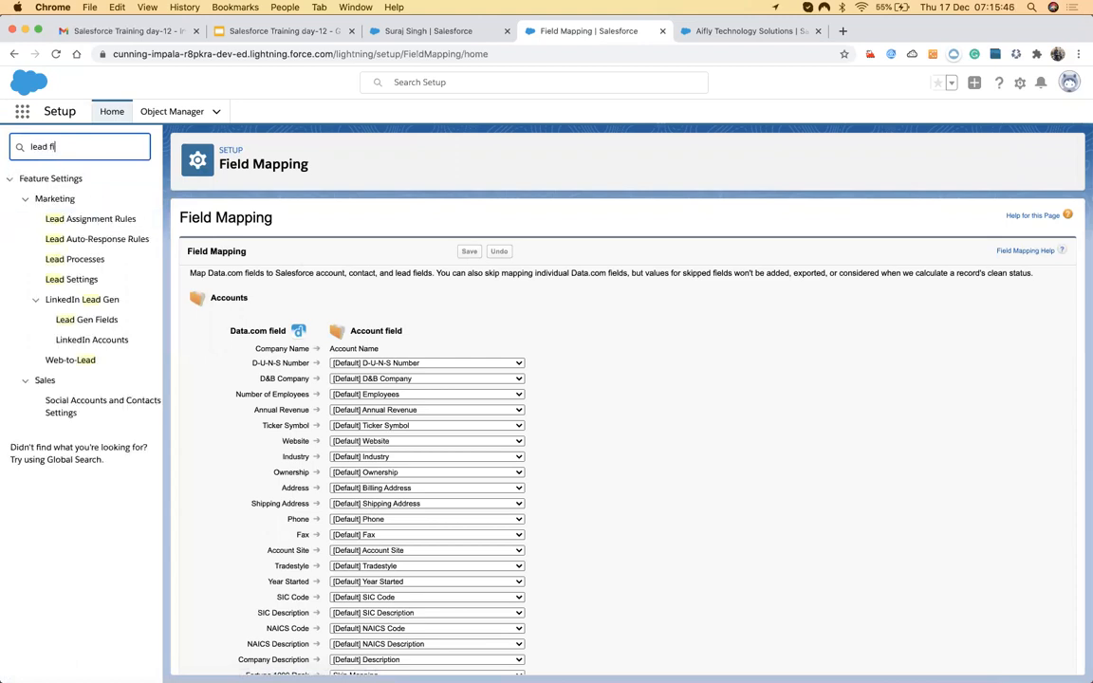
{"action": "key", "text": "BackSpace"}
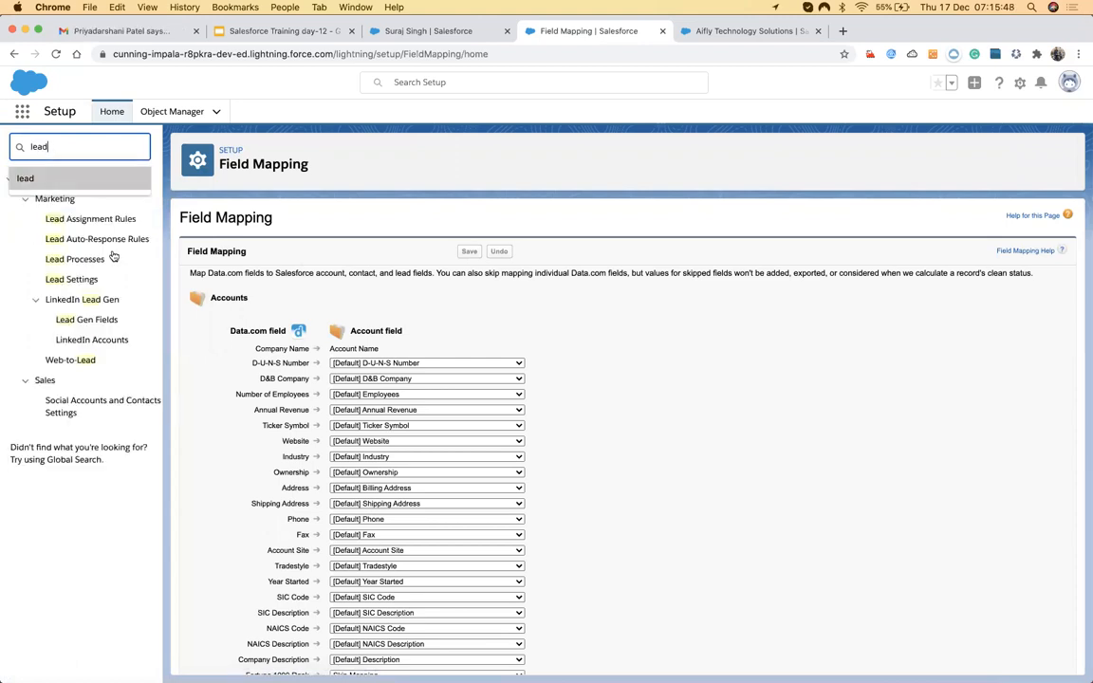
{"action": "left_click", "coordinate": [187, 112]}
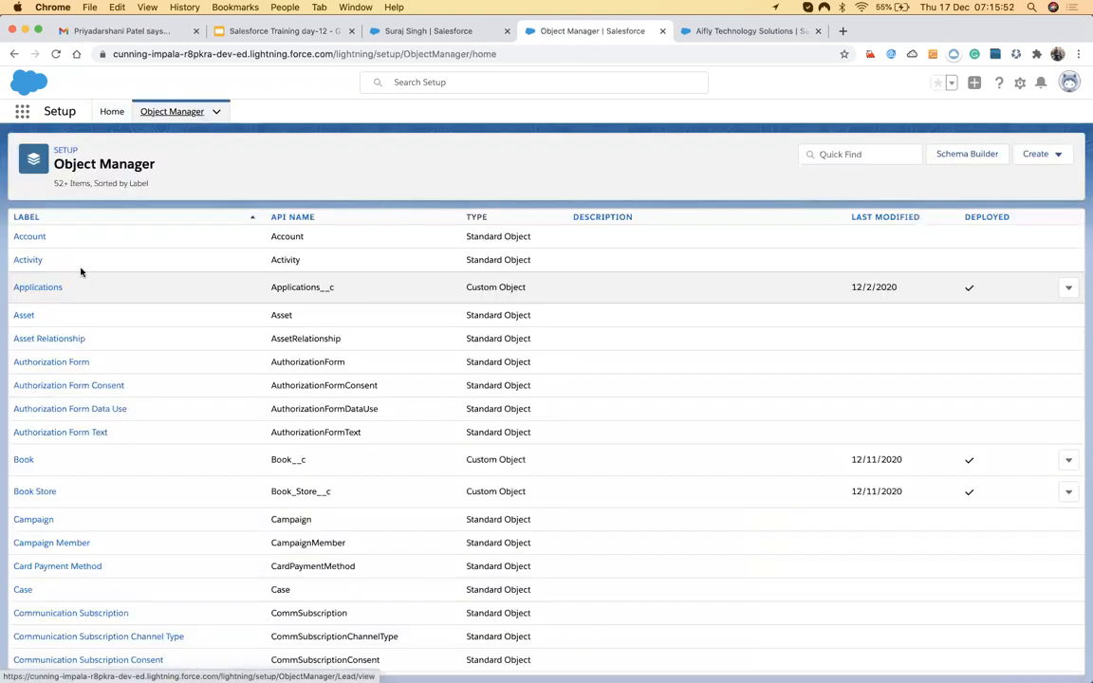
{"action": "left_click", "coordinate": [861, 155]}
{"action": "type", "text": "lead"}
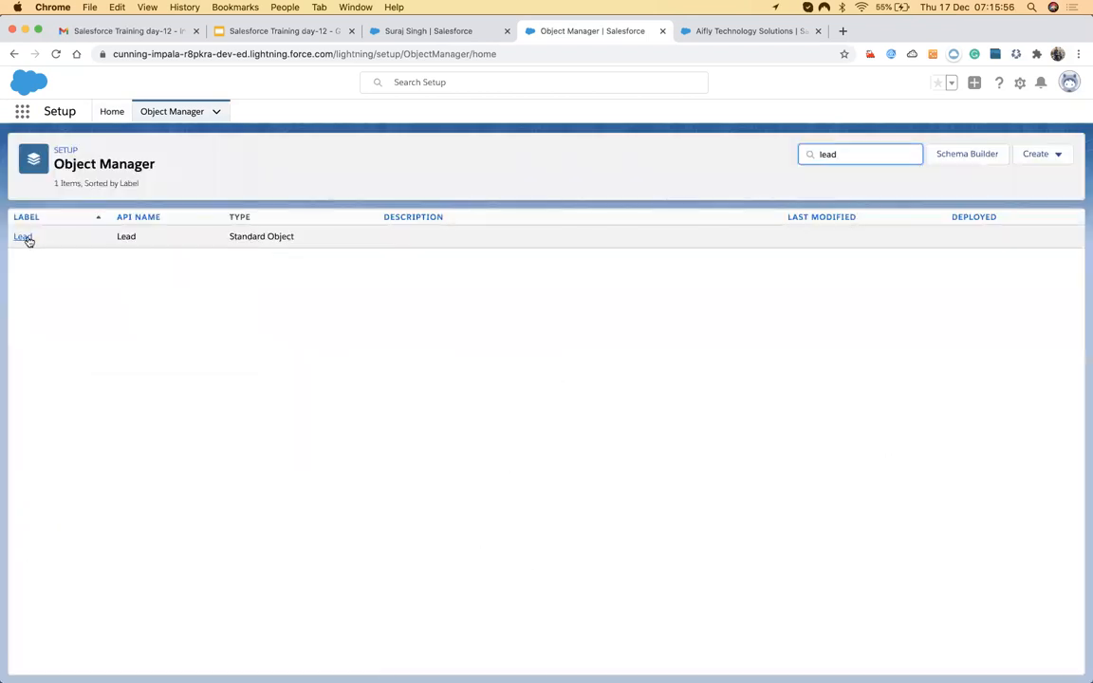
{"action": "left_click", "coordinate": [24, 237]}
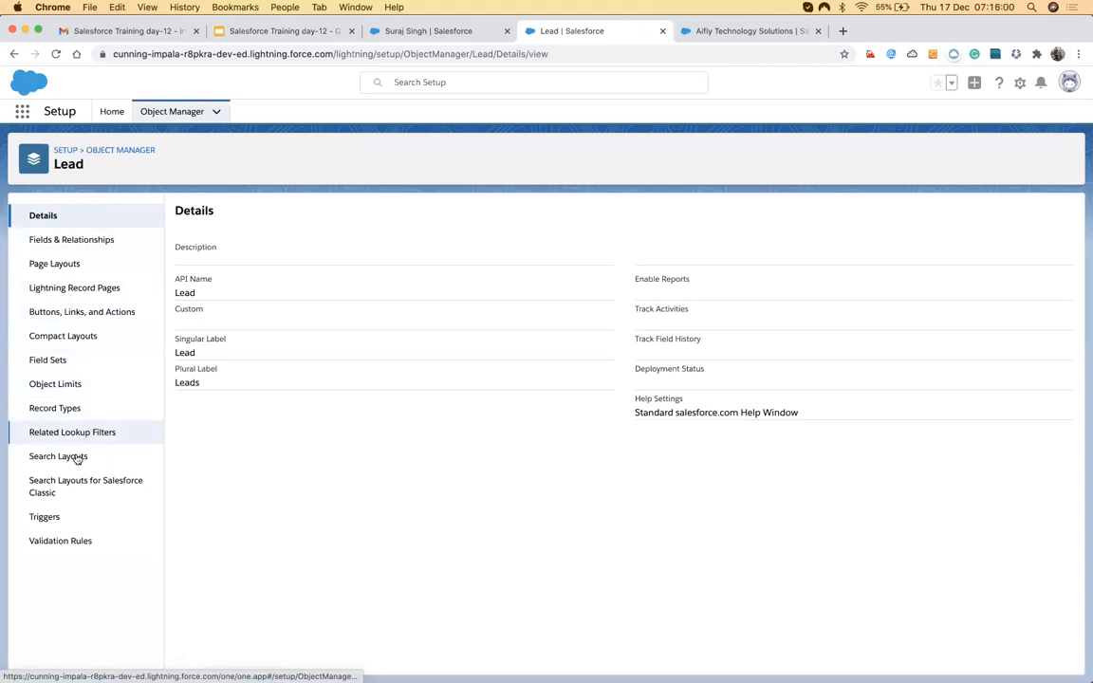
{"action": "left_click", "coordinate": [64, 245]}
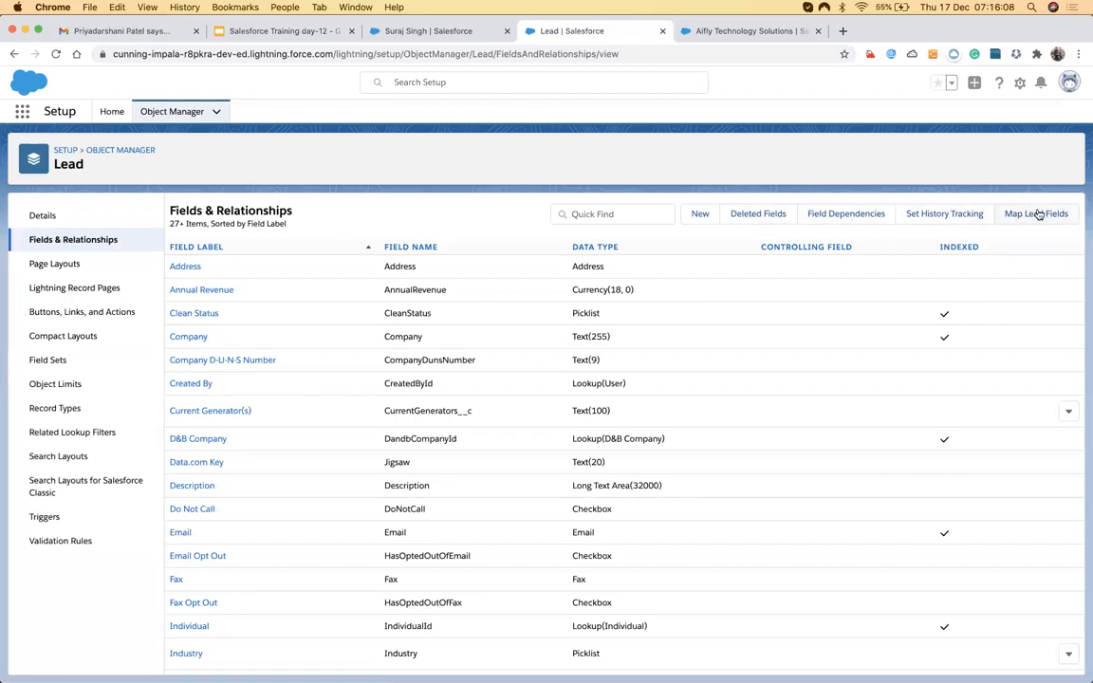
{"action": "left_click", "coordinate": [1035, 224]}
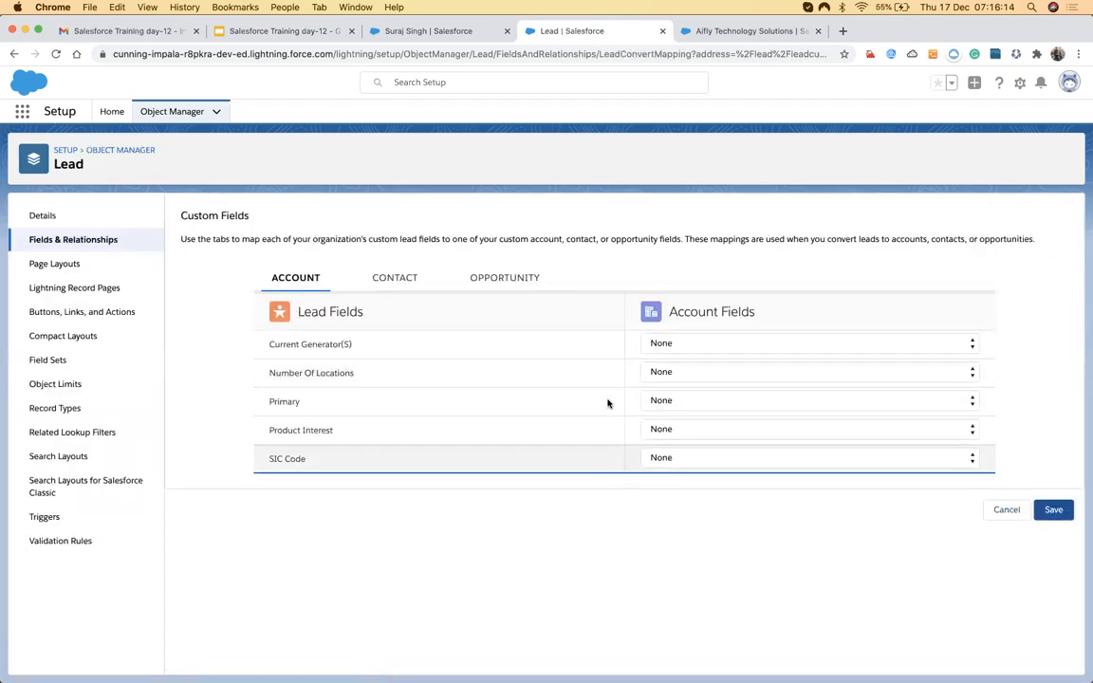
Review the Account, Contact and Opportunity mapping tabs, leaving Product Interest mapped to None.
{"action": "left_click", "coordinate": [381, 279]}
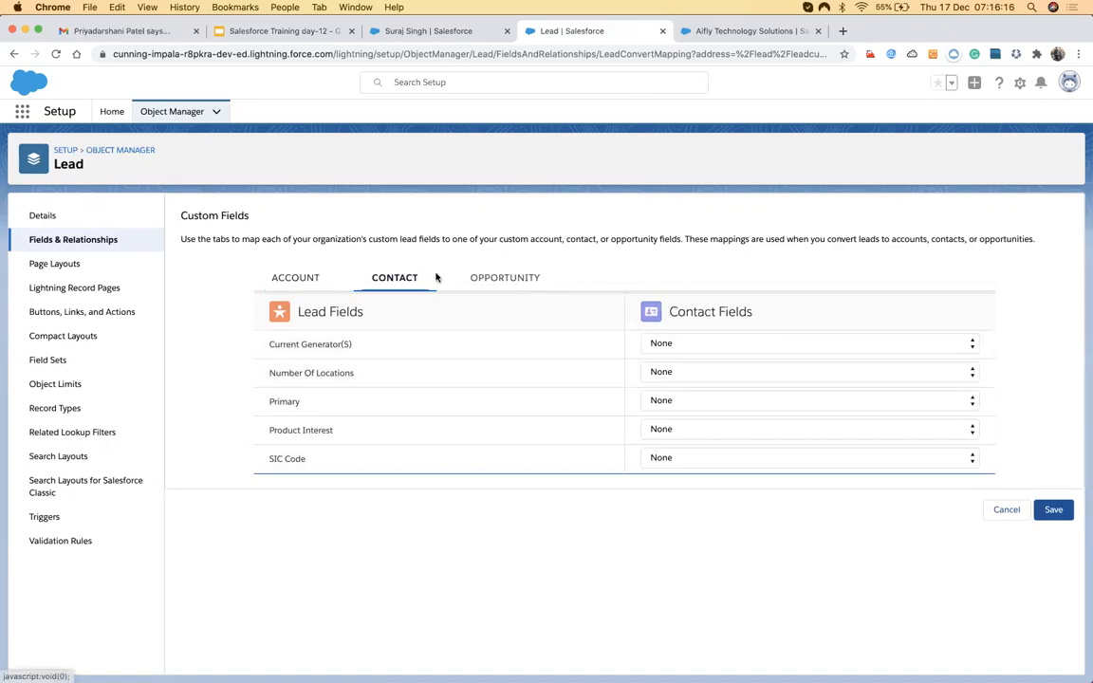
{"action": "left_click", "coordinate": [456, 281]}
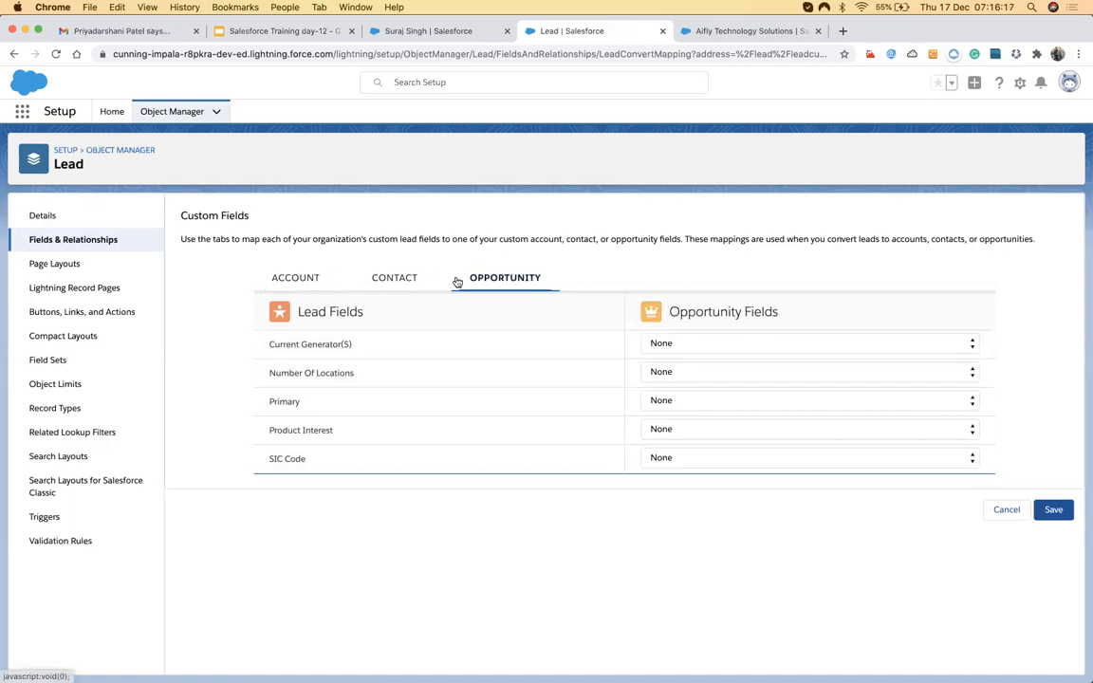
{"action": "left_click", "coordinate": [295, 280]}
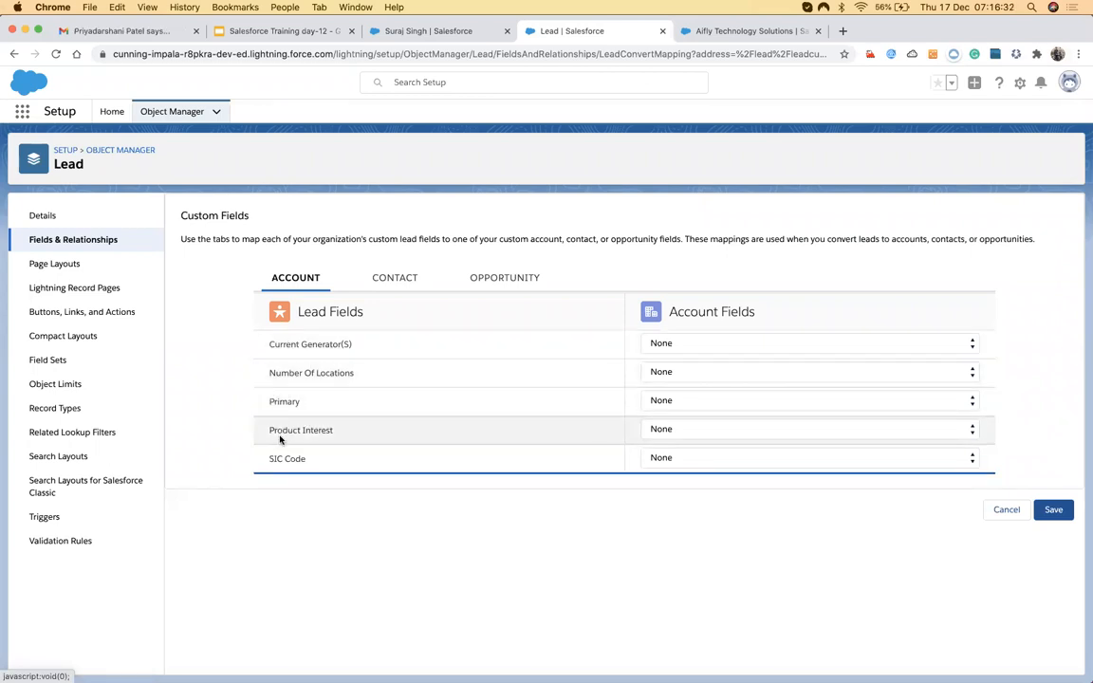
{"action": "left_click", "coordinate": [655, 429]}
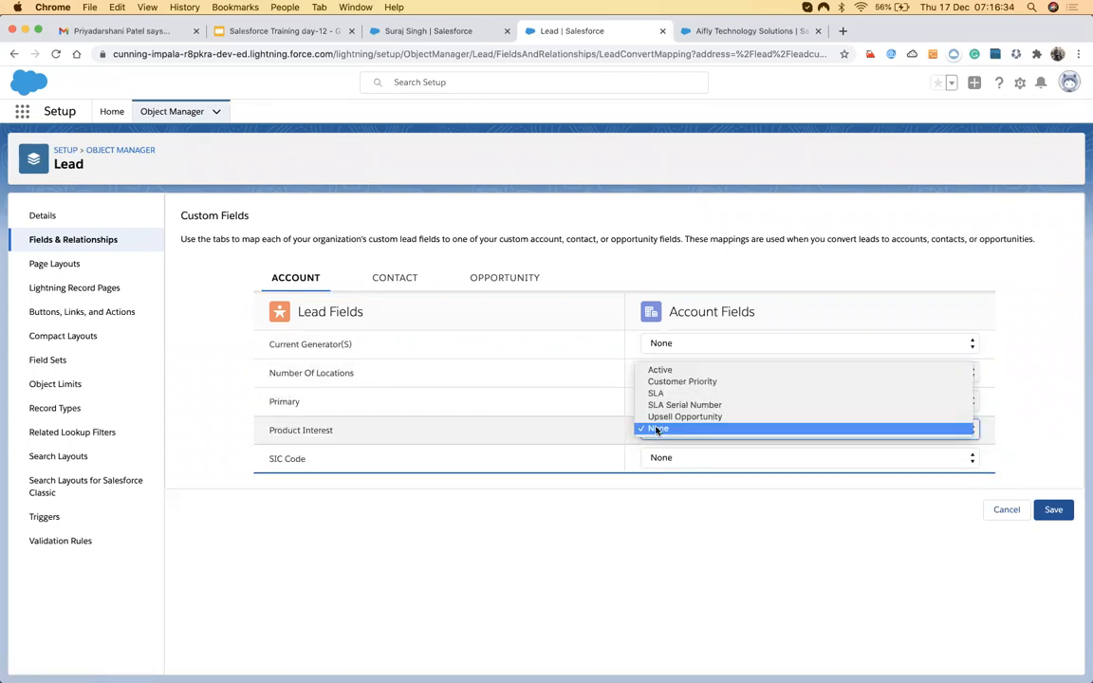
{"action": "left_click", "coordinate": [530, 415]}
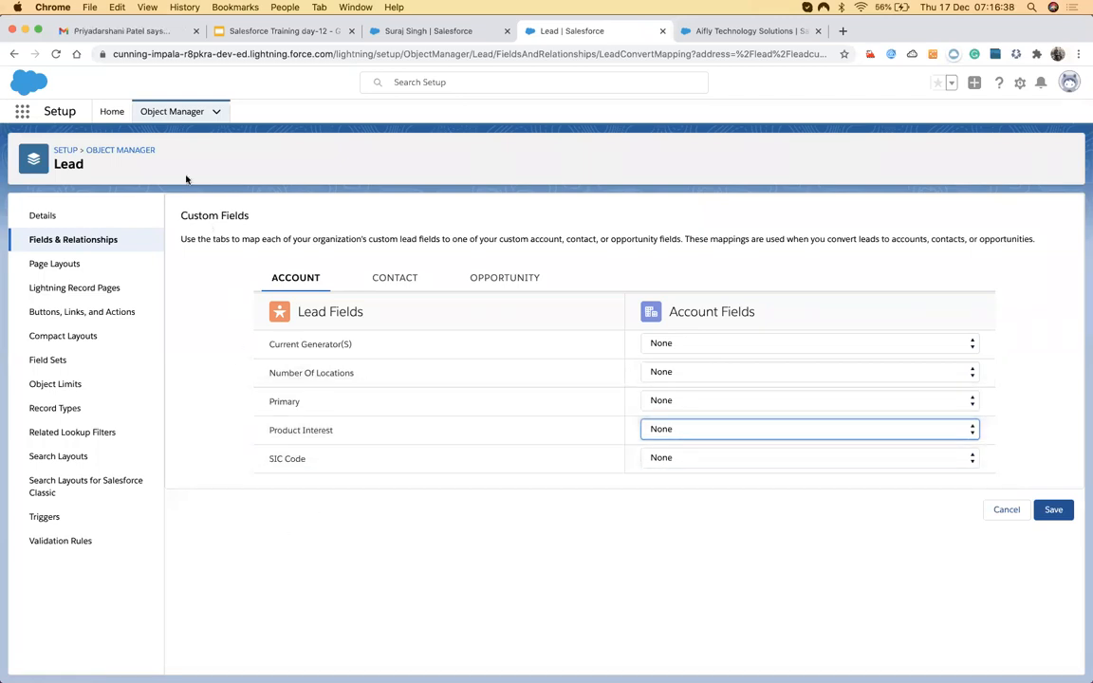
Copy the Current Generator(S) label and go to the Lead Fields & Relationships list.
{"action": "left_click", "coordinate": [420, 32]}
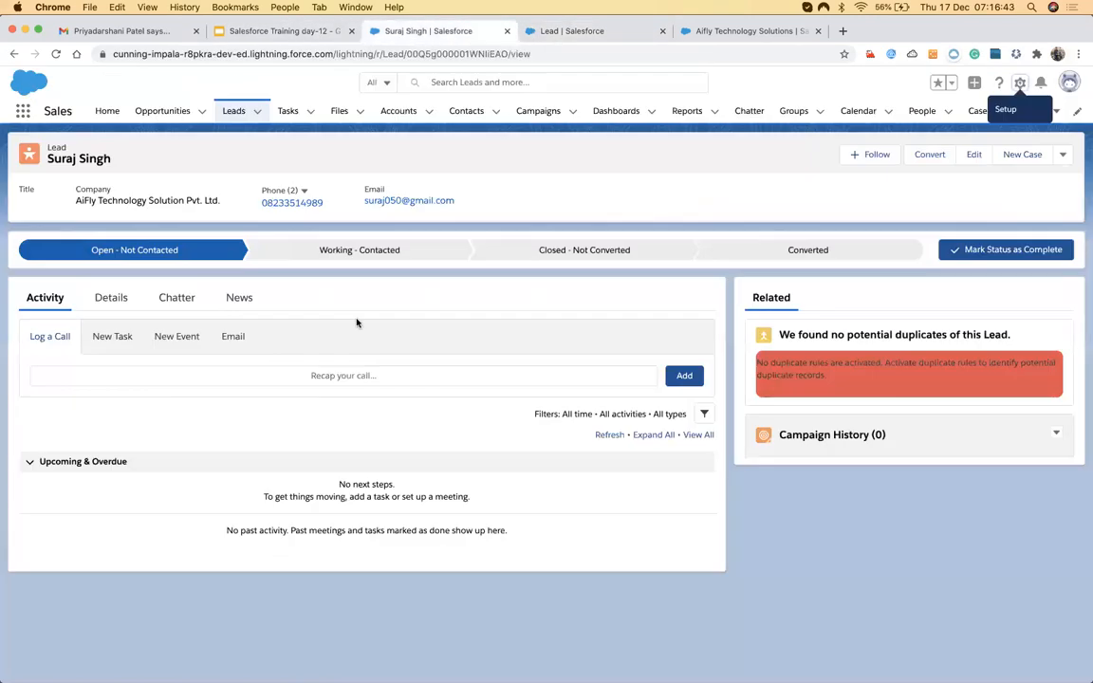
{"action": "left_click", "coordinate": [537, 32]}
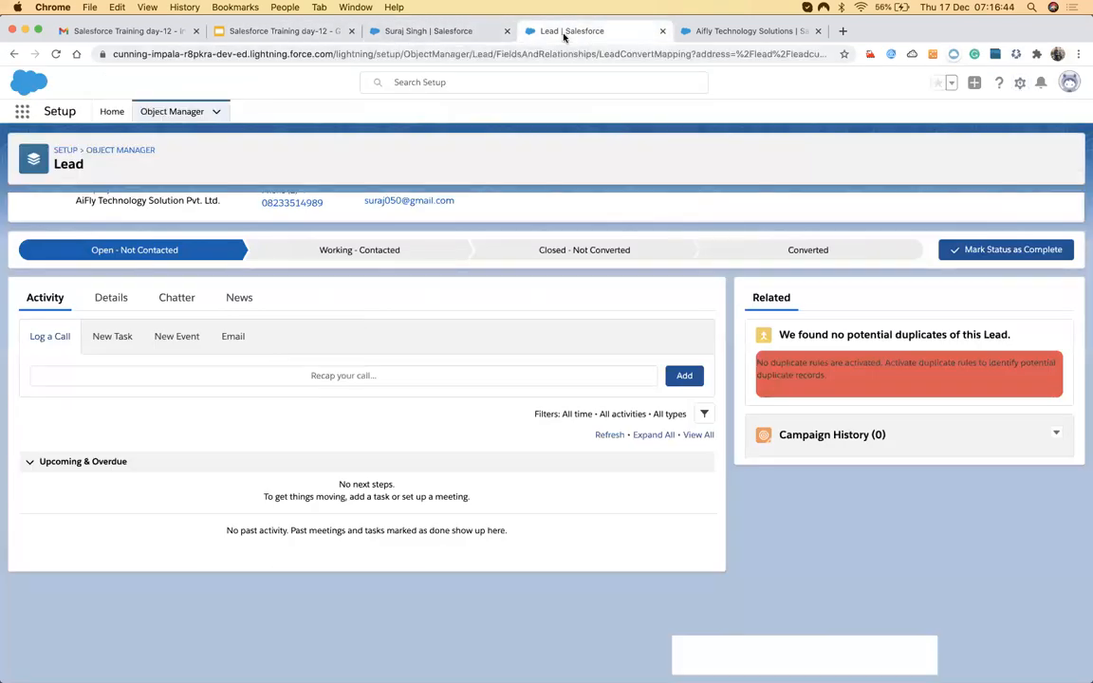
{"action": "left_click_drag", "start_coordinate": [270, 345], "coordinate": [362, 348]}
{"action": "key", "text": "super+c"}
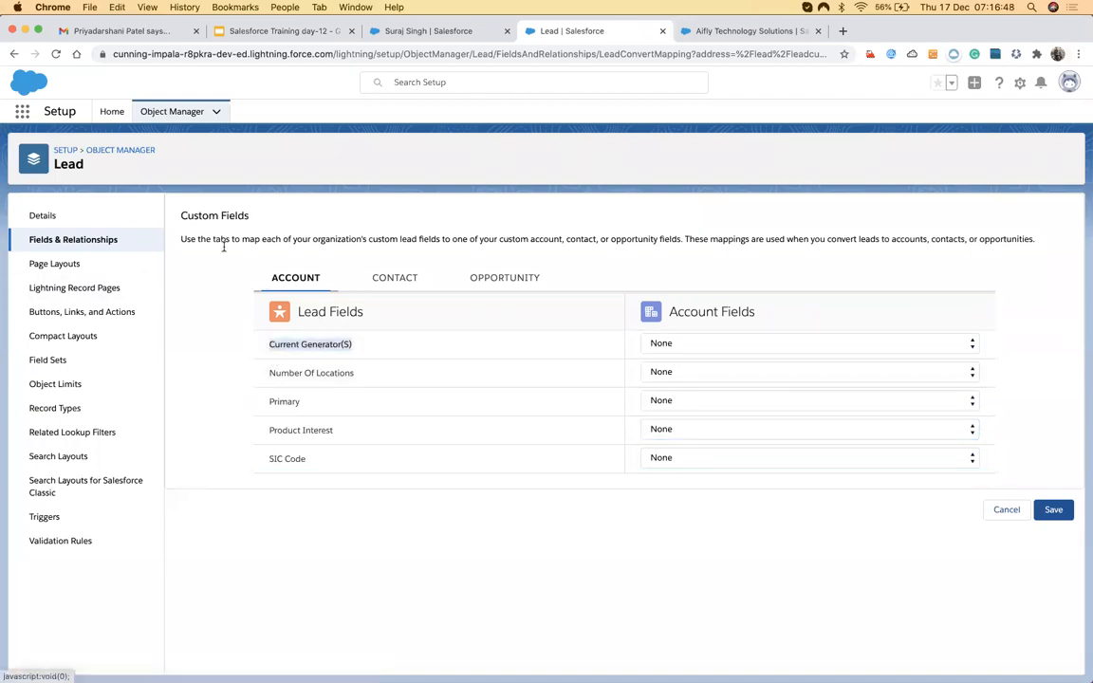
{"action": "left_click", "coordinate": [90, 245]}
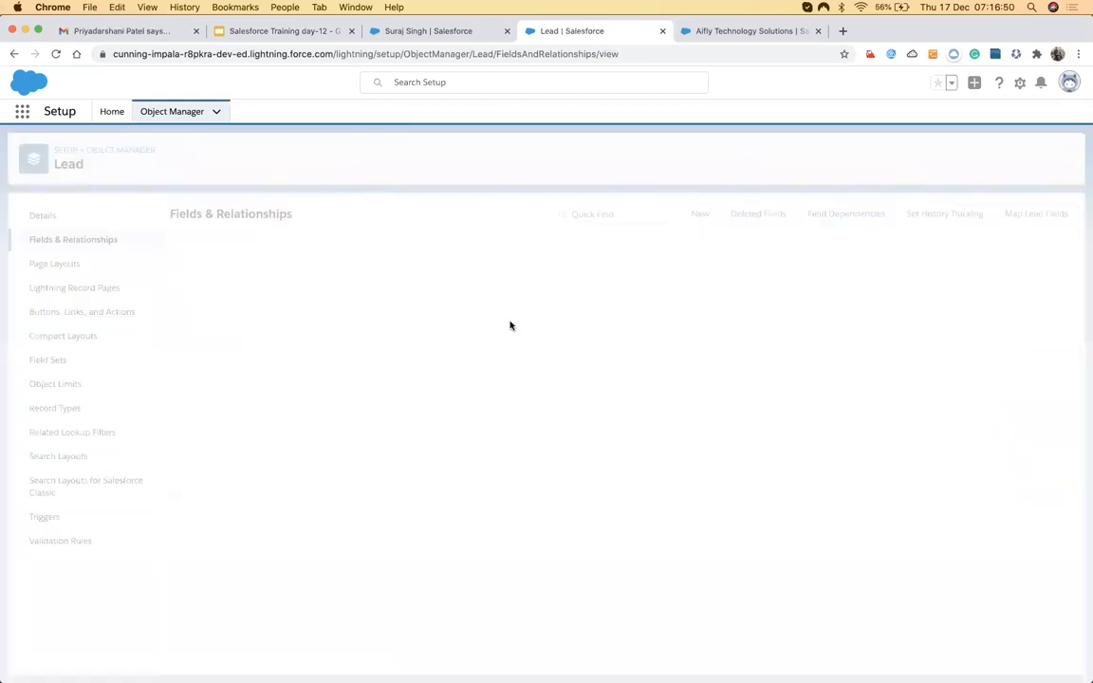
Search the Lead fields list for Current Generator(S), then return to Map Lead Fields.
{"action": "key", "text": "super+f"}
{"action": "key", "text": "super+v"}
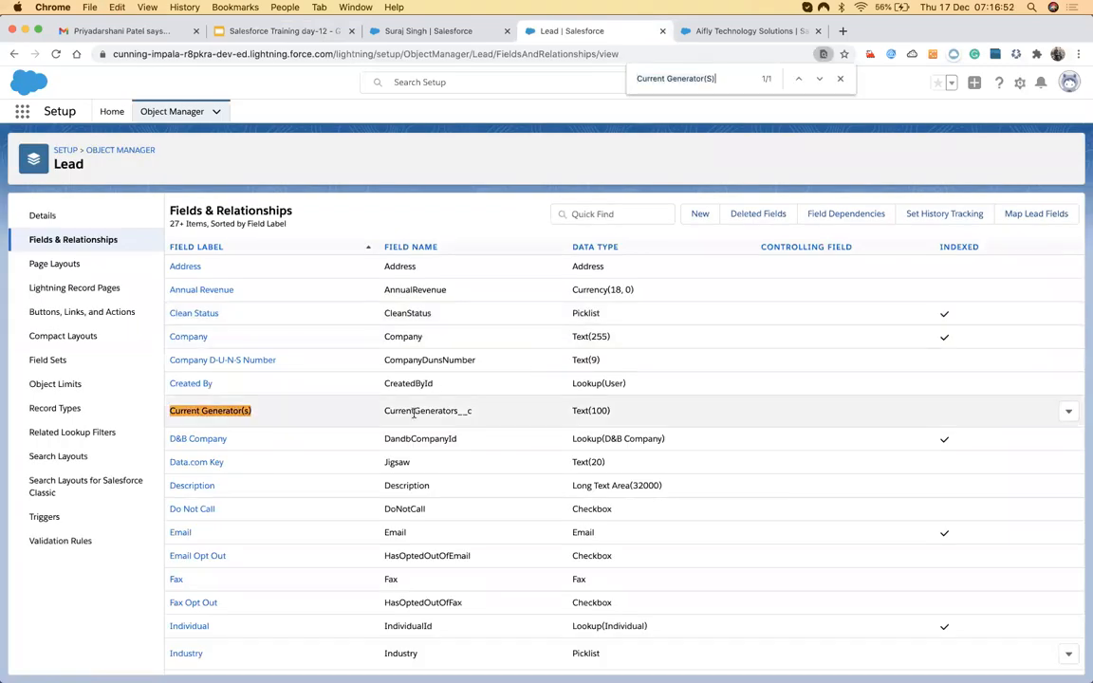
{"action": "scroll", "coordinate": [459, 424], "scroll_direction": "down", "scroll_amount": 5}
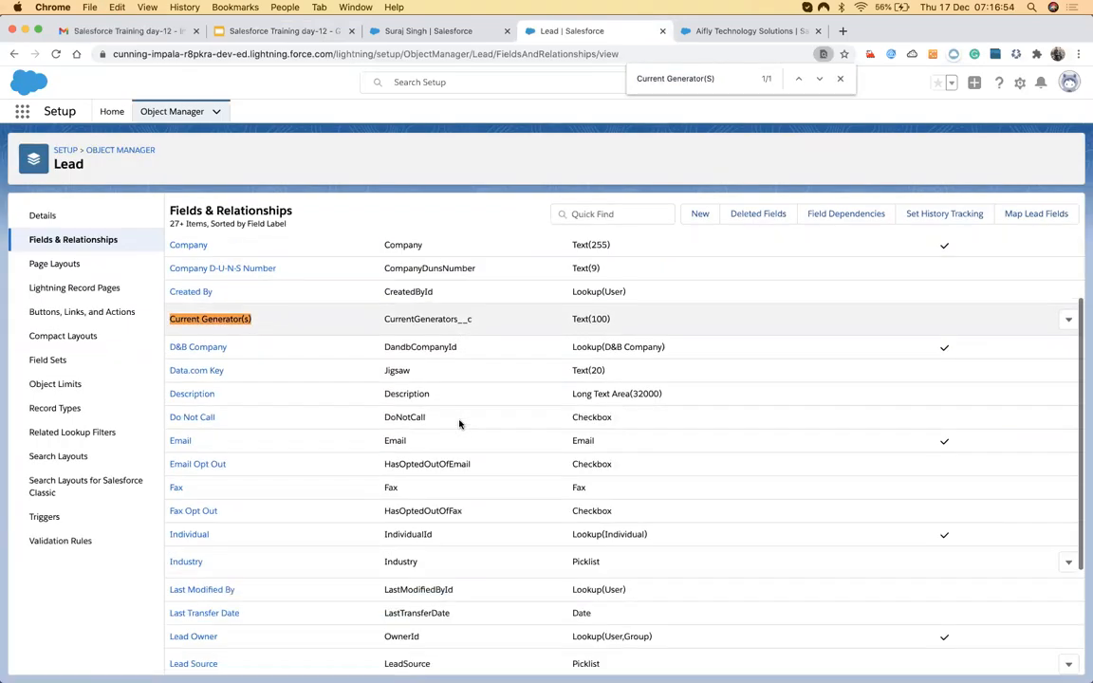
{"action": "scroll", "coordinate": [443, 622], "scroll_direction": "down", "scroll_amount": 3}
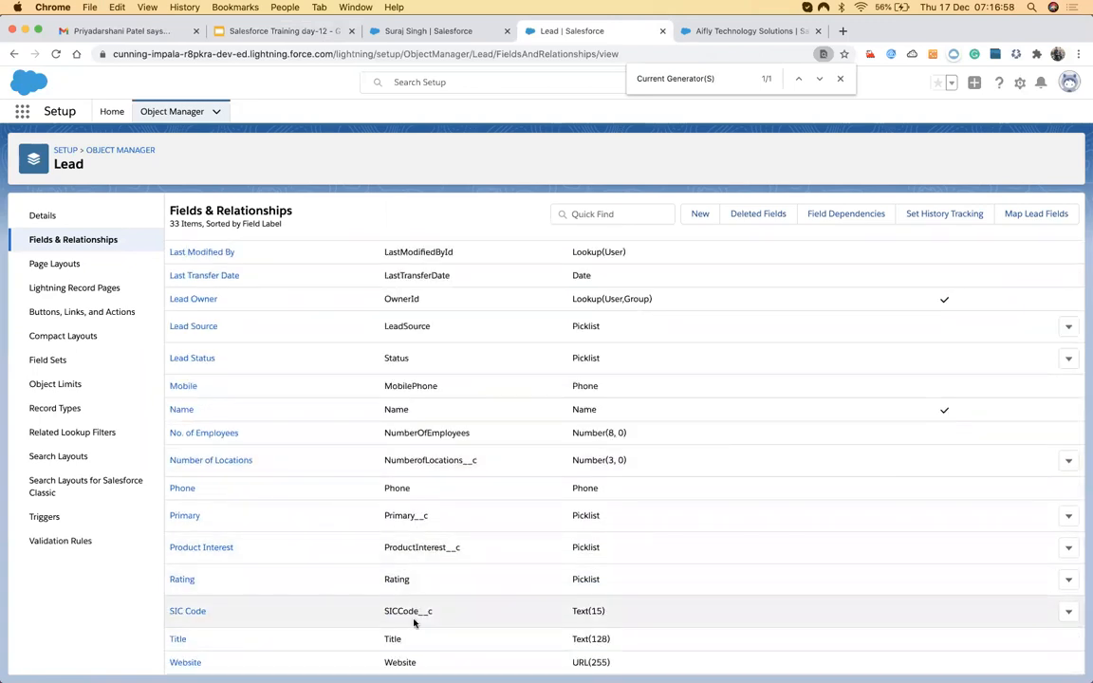
{"action": "scroll", "coordinate": [415, 608], "scroll_direction": "up", "scroll_amount": 8}
{"action": "left_click", "coordinate": [1029, 215]}
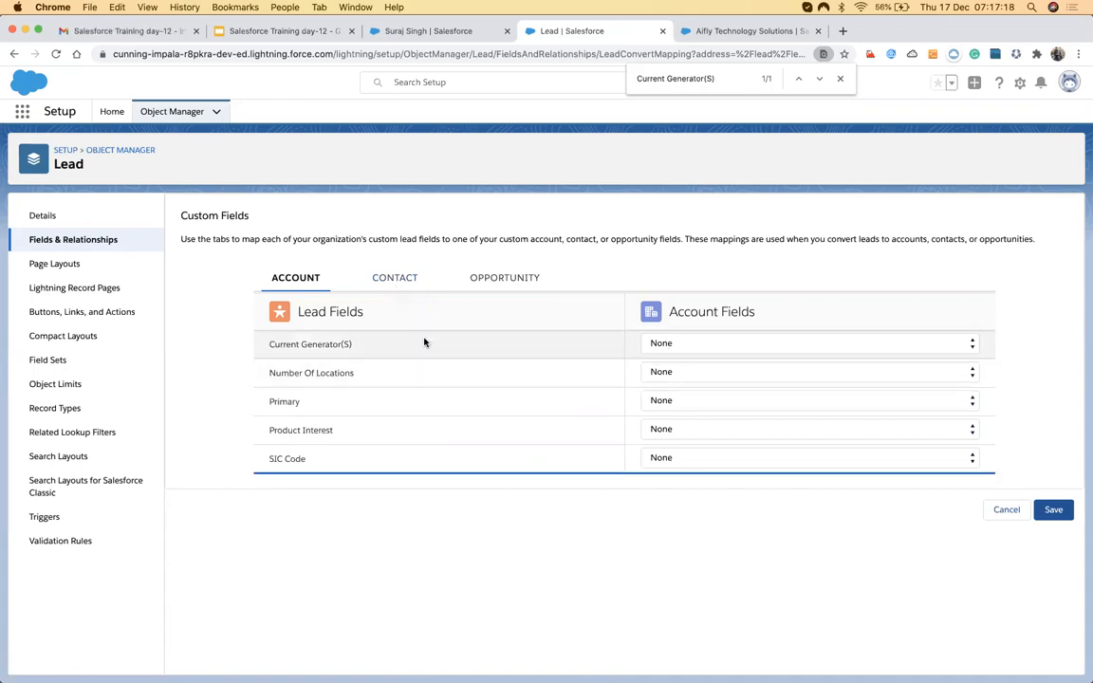
Leave Current Generator(S) mapped to None and check the Aifly Technology Solutions account's empty custom fields.
{"action": "left_click", "coordinate": [745, 357]}
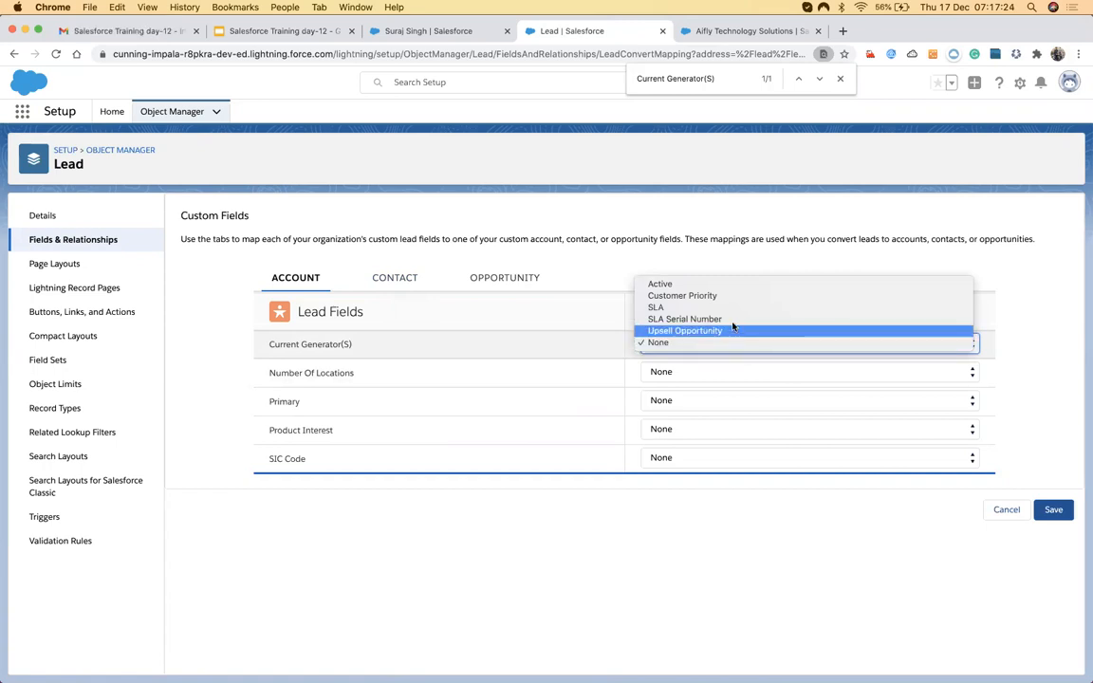
{"action": "left_click", "coordinate": [549, 342]}
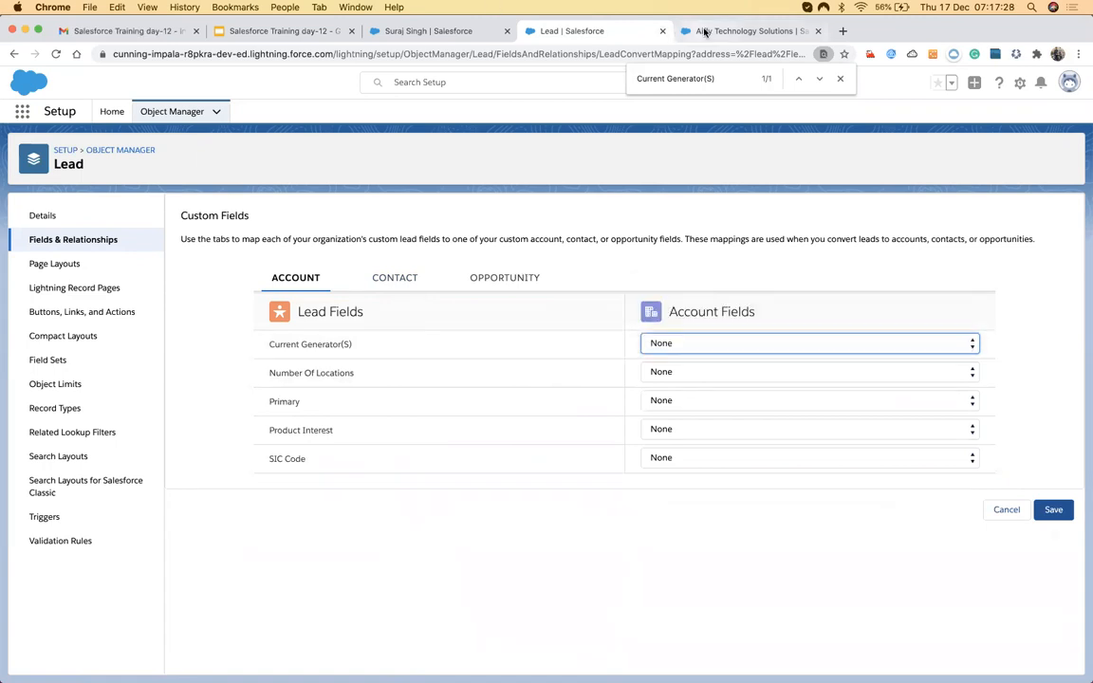
{"action": "left_click", "coordinate": [693, 31]}
{"action": "scroll", "coordinate": [273, 436], "scroll_direction": "down", "scroll_amount": 1}
{"action": "scroll", "coordinate": [273, 436], "scroll_direction": "up", "scroll_amount": 3}
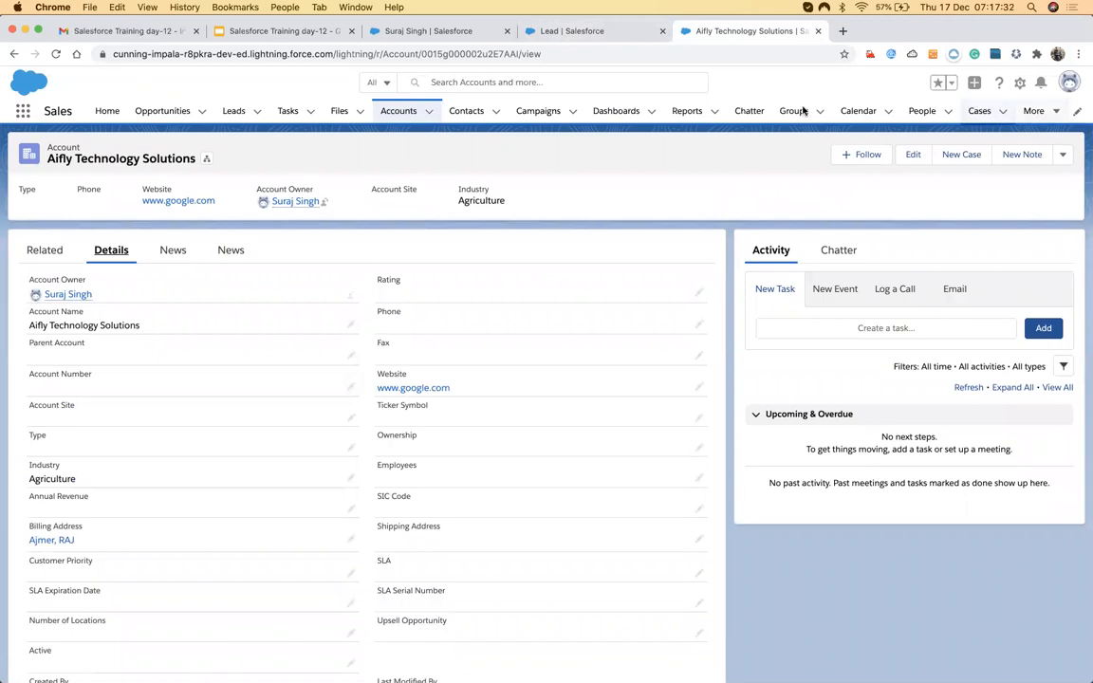
Open the Account object's 38 fields in a new Setup tab, then return to the Lead mapping page.
{"action": "left_click", "coordinate": [1021, 82]}
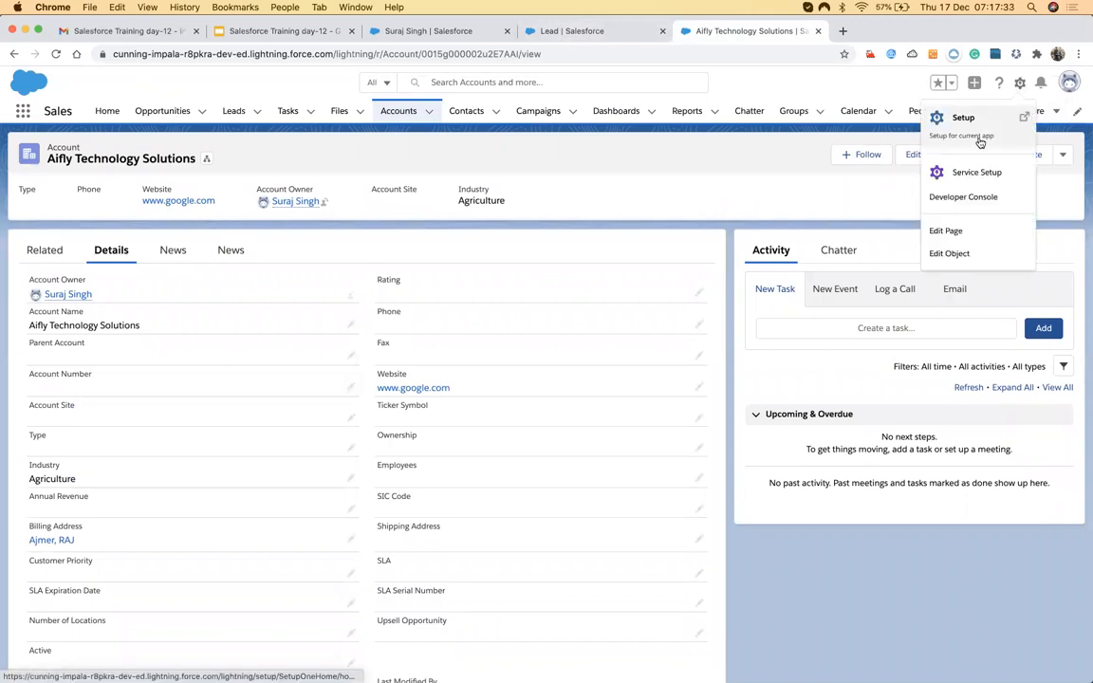
{"action": "left_click", "coordinate": [944, 253]}
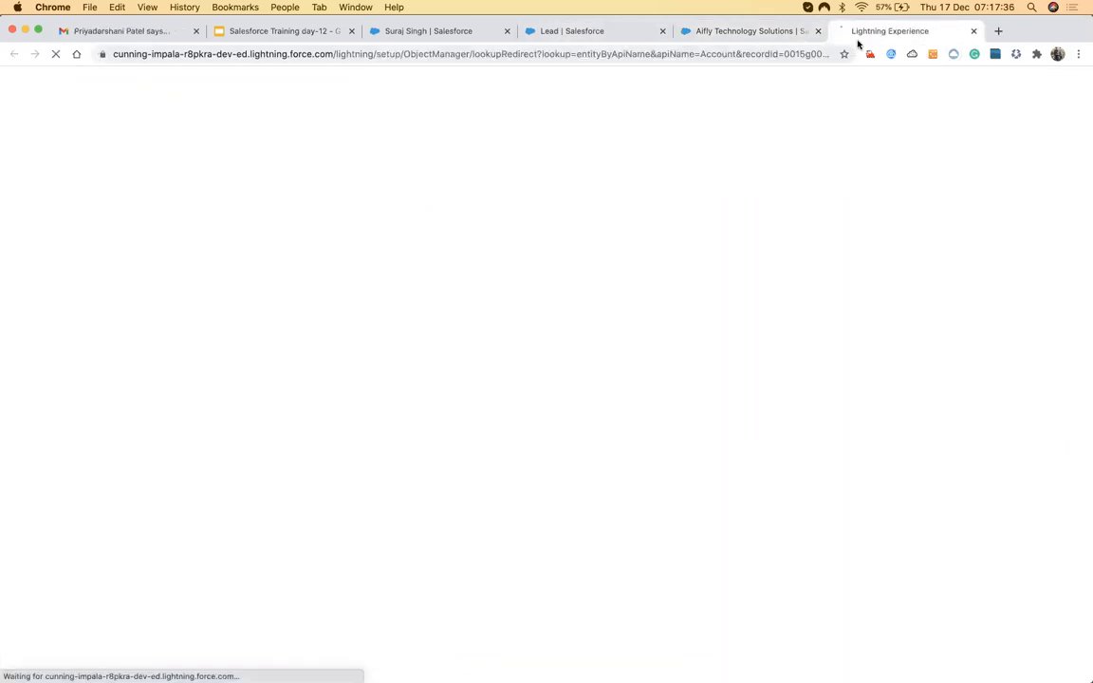
{"action": "left_click_drag", "start_coordinate": [859, 43], "coordinate": [759, 41]}
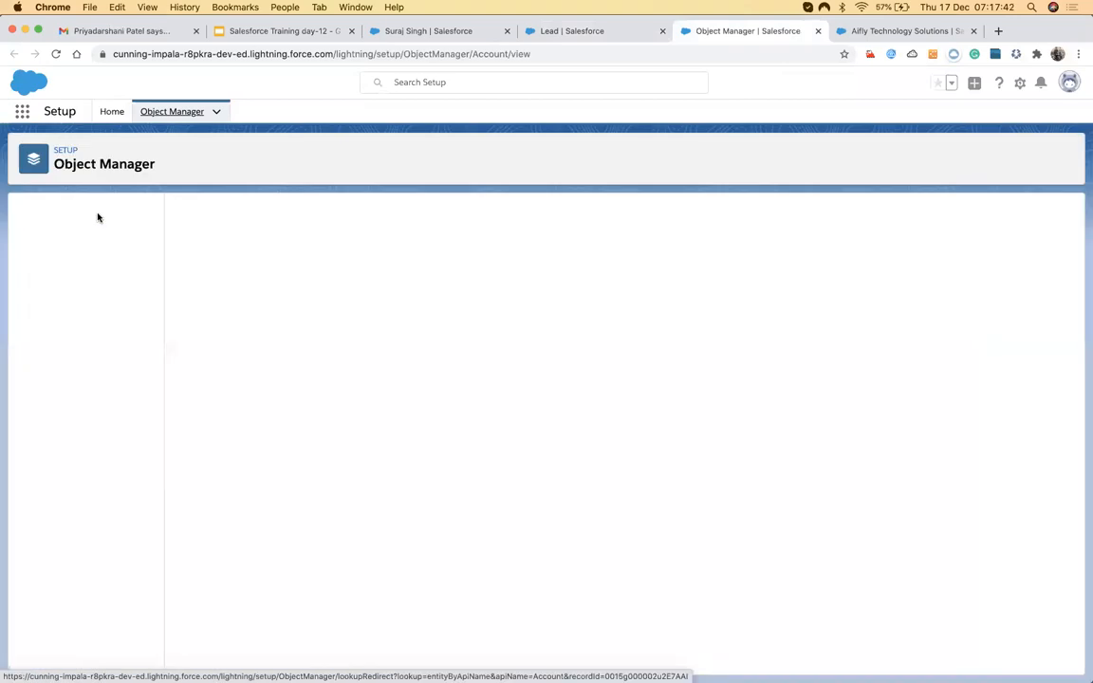
{"action": "left_click", "coordinate": [69, 239]}
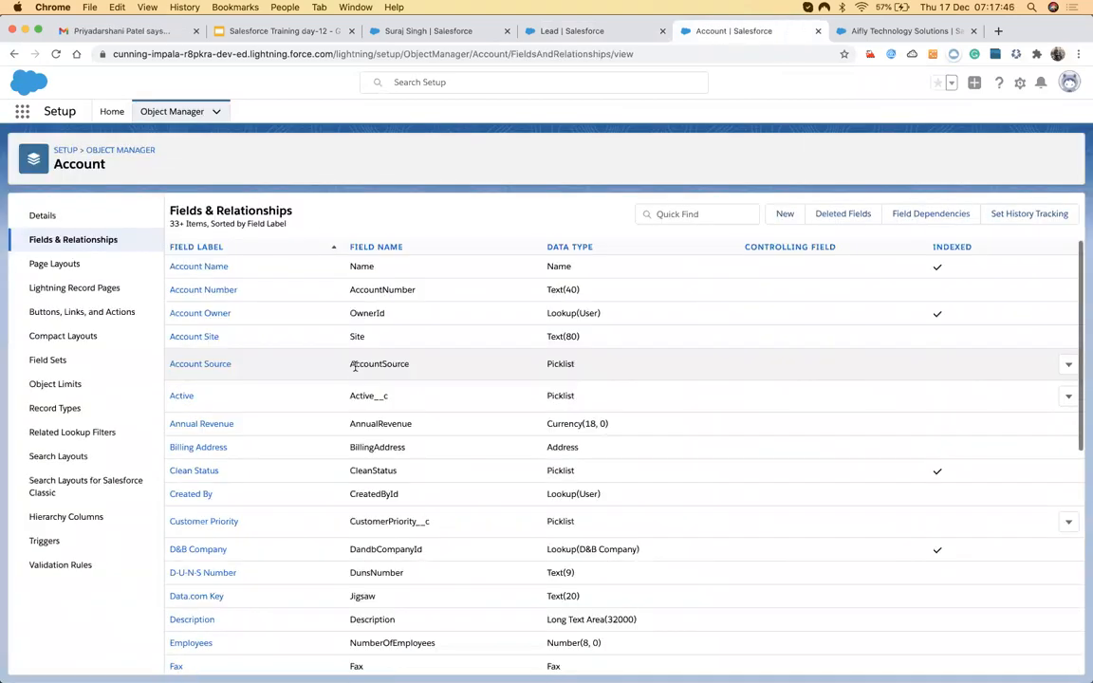
{"action": "scroll", "coordinate": [349, 399], "scroll_direction": "down", "scroll_amount": 5}
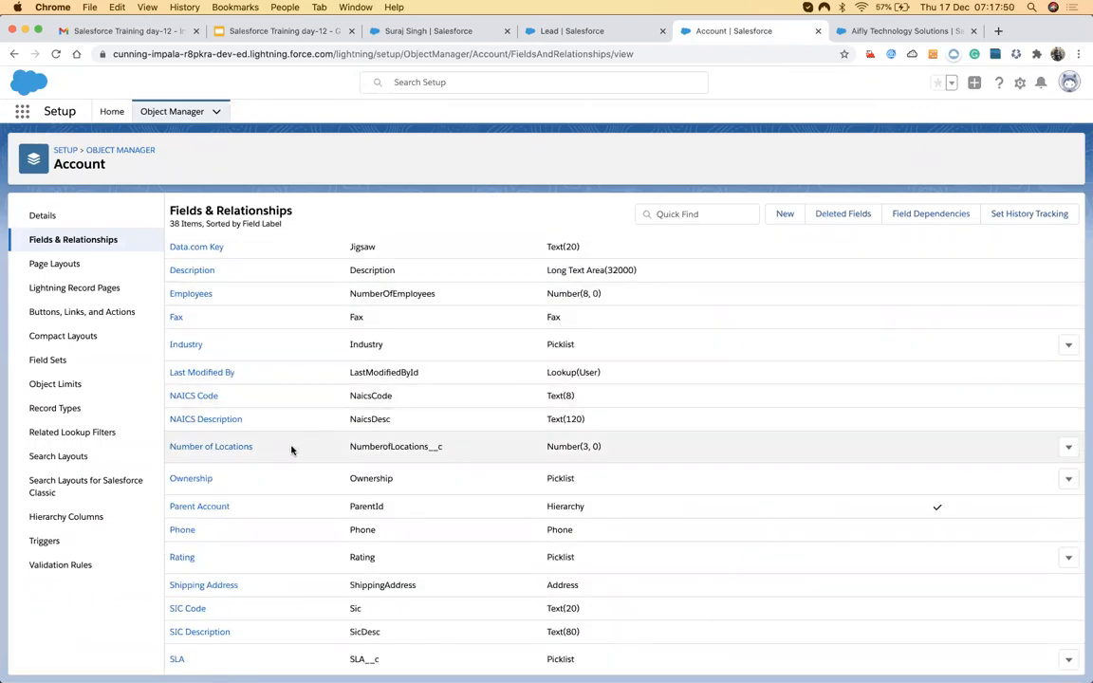
{"action": "left_click", "coordinate": [567, 28]}
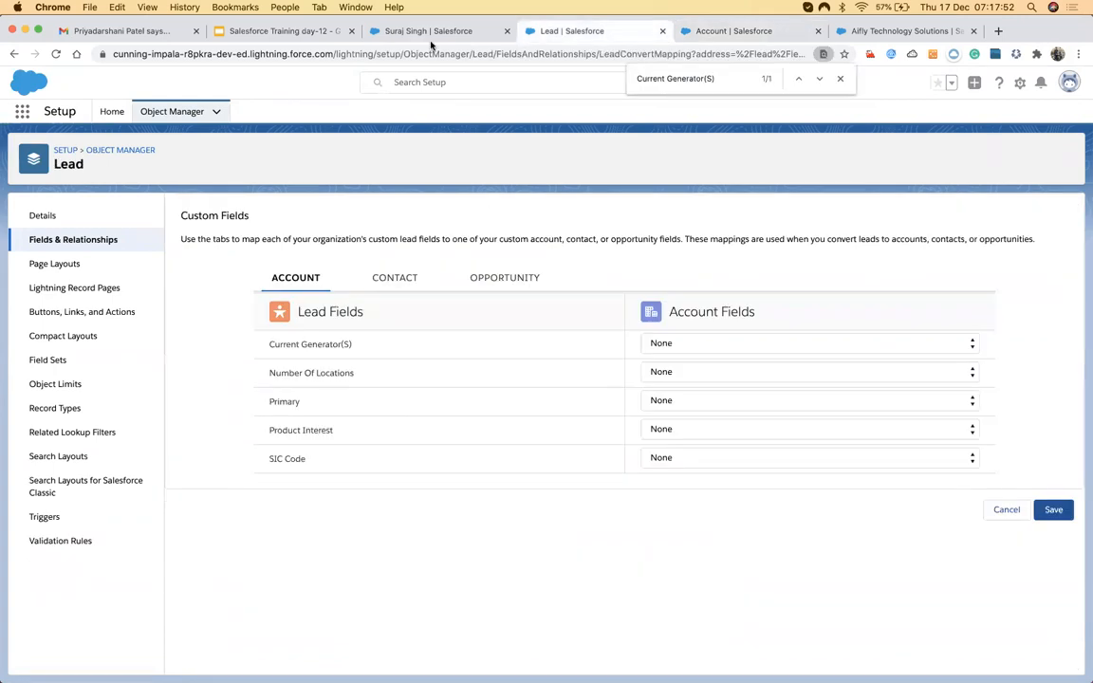
{"action": "left_click", "coordinate": [660, 373]}
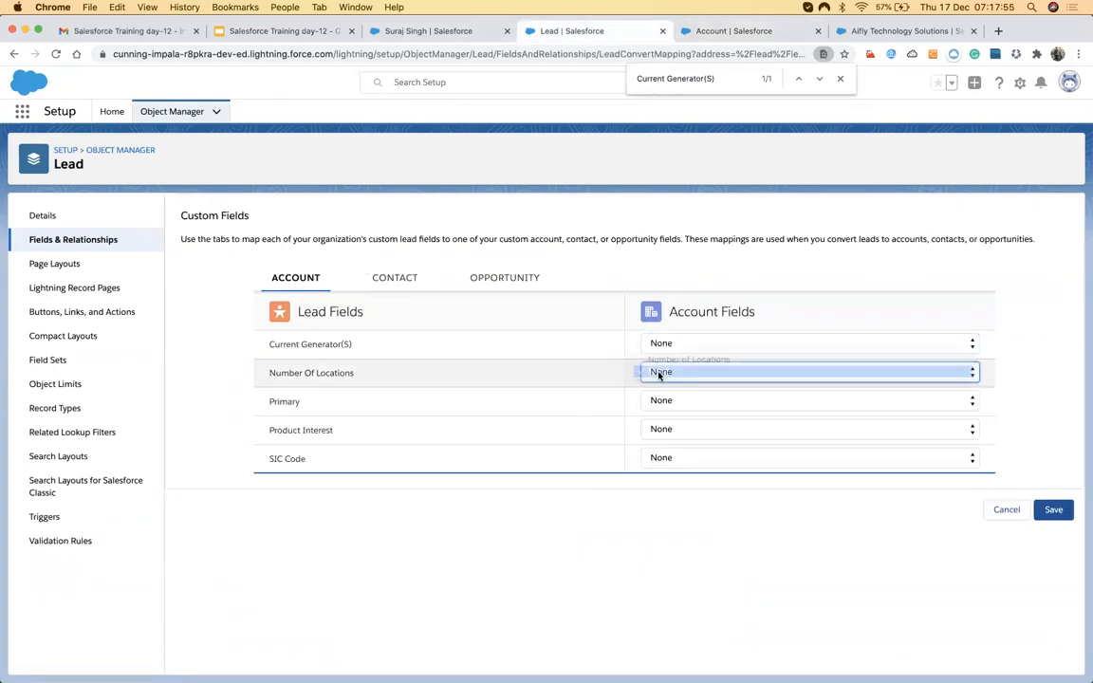
Go to the All Open Leads list, which shows 22 leads sorted by Created Date.
{"action": "left_click", "coordinate": [723, 36]}
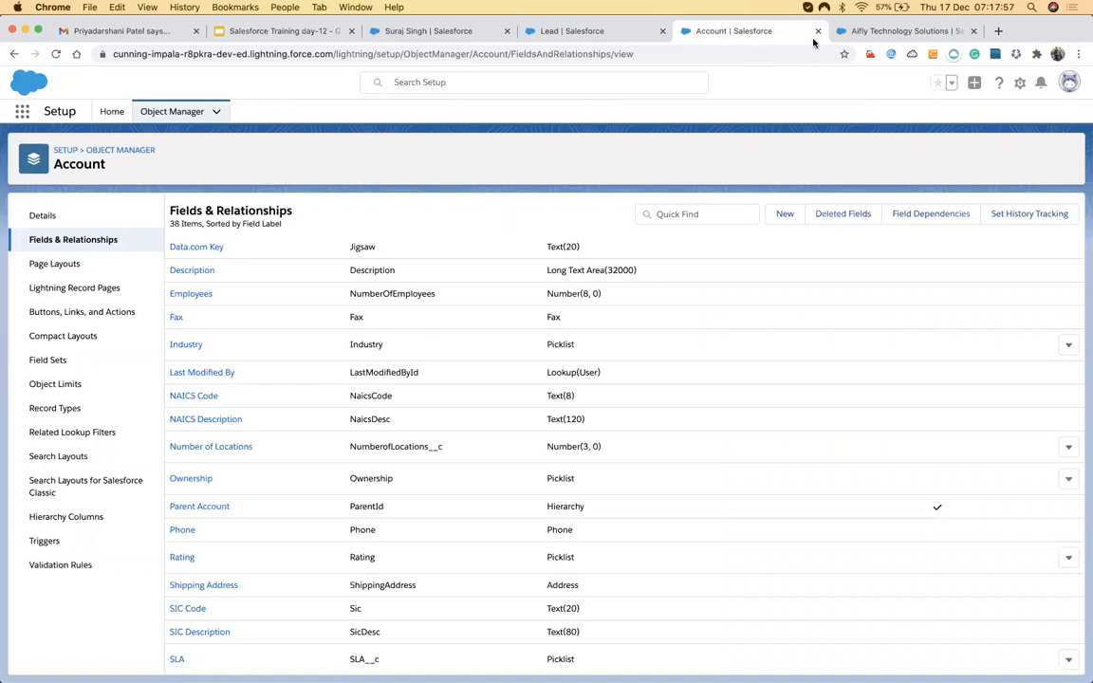
{"action": "left_click", "coordinate": [878, 31]}
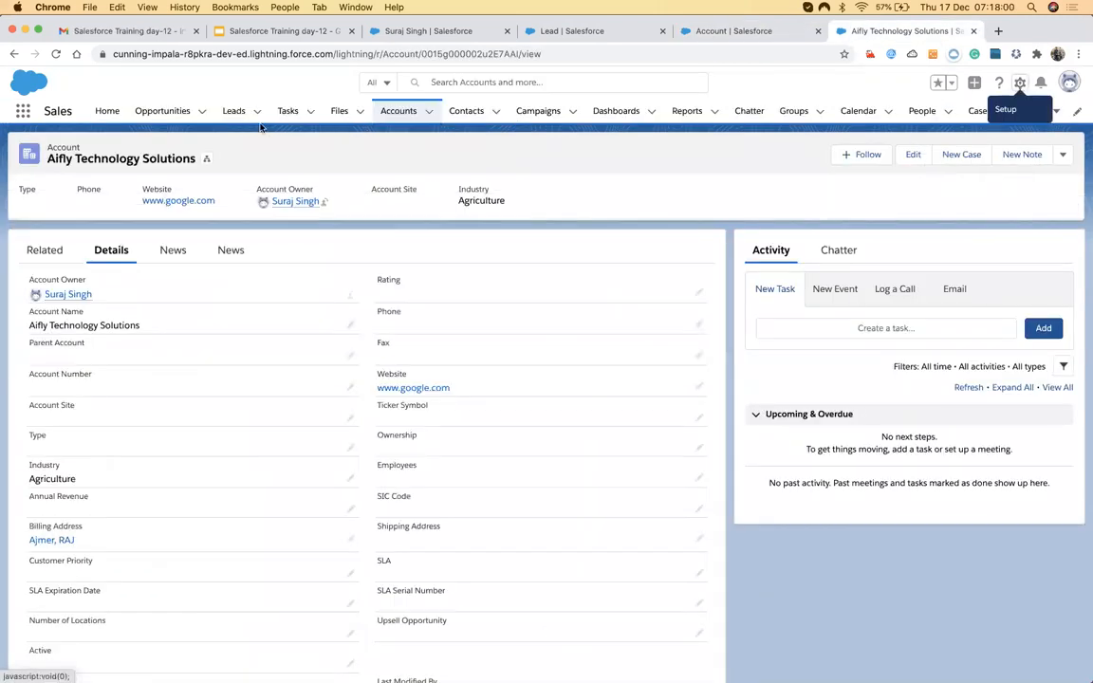
{"action": "left_click", "coordinate": [233, 111]}
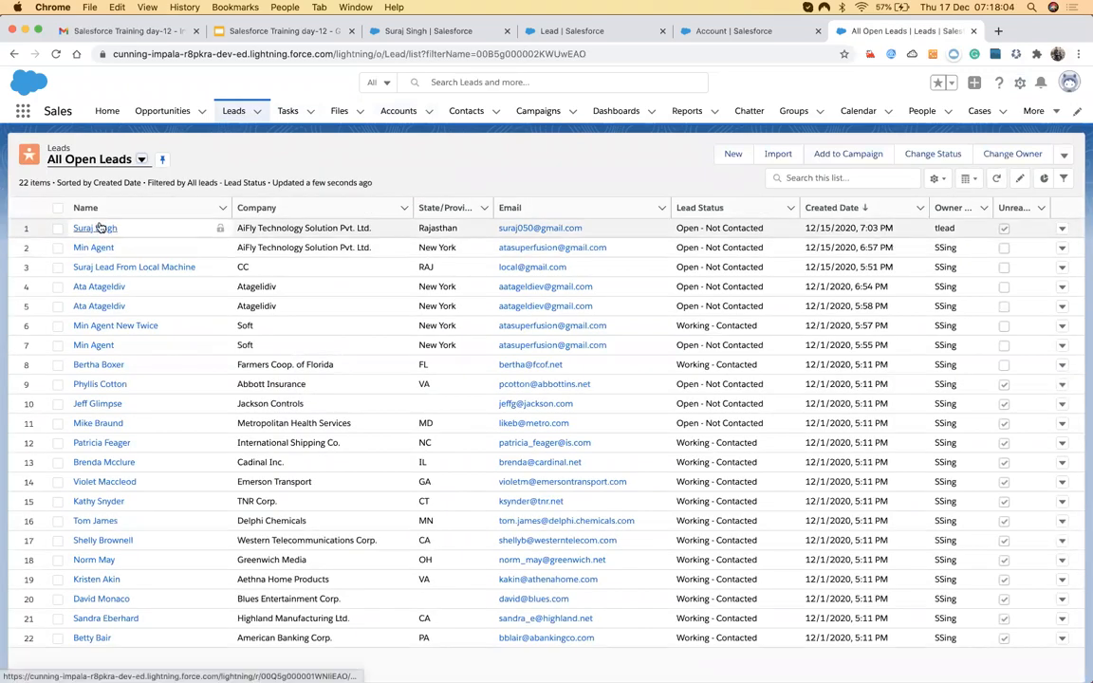
Open the first lead's details and start editing its custom fields.
{"action": "left_click", "coordinate": [96, 228]}
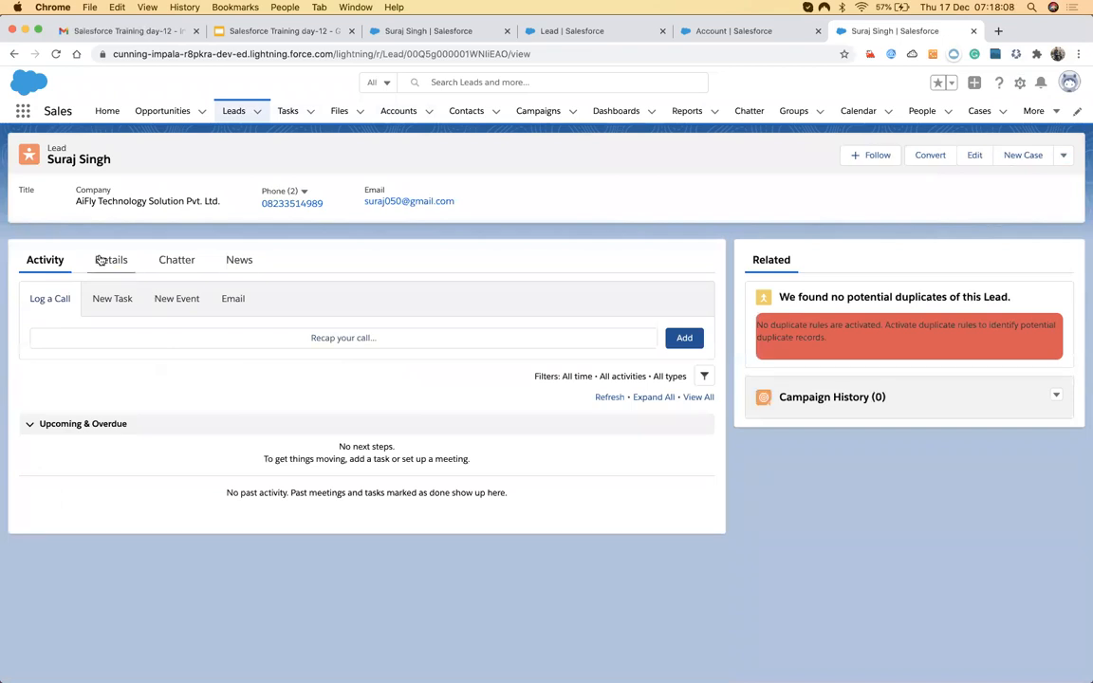
{"action": "left_click", "coordinate": [109, 259]}
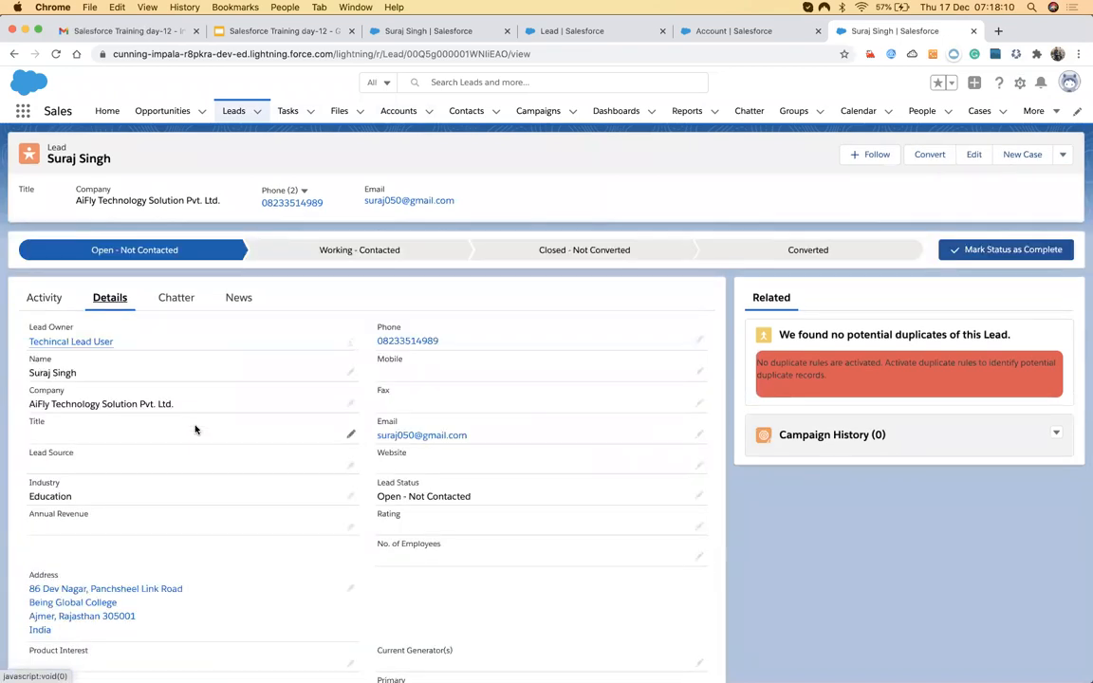
{"action": "scroll", "coordinate": [195, 430], "scroll_direction": "down", "scroll_amount": 3}
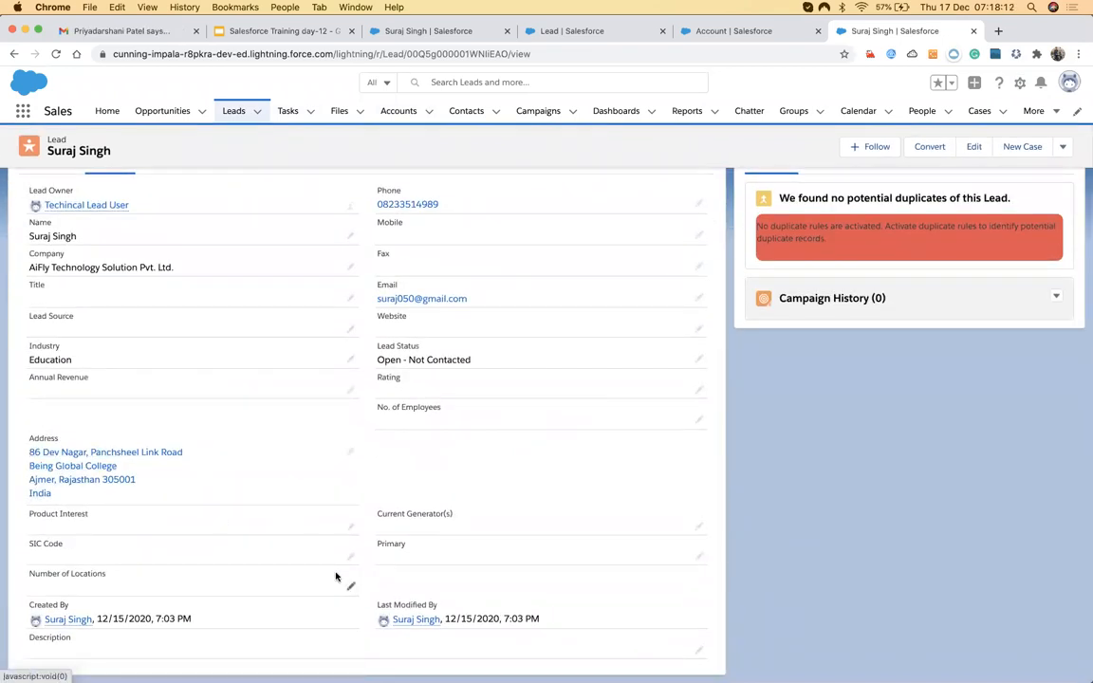
{"action": "left_click", "coordinate": [351, 590]}
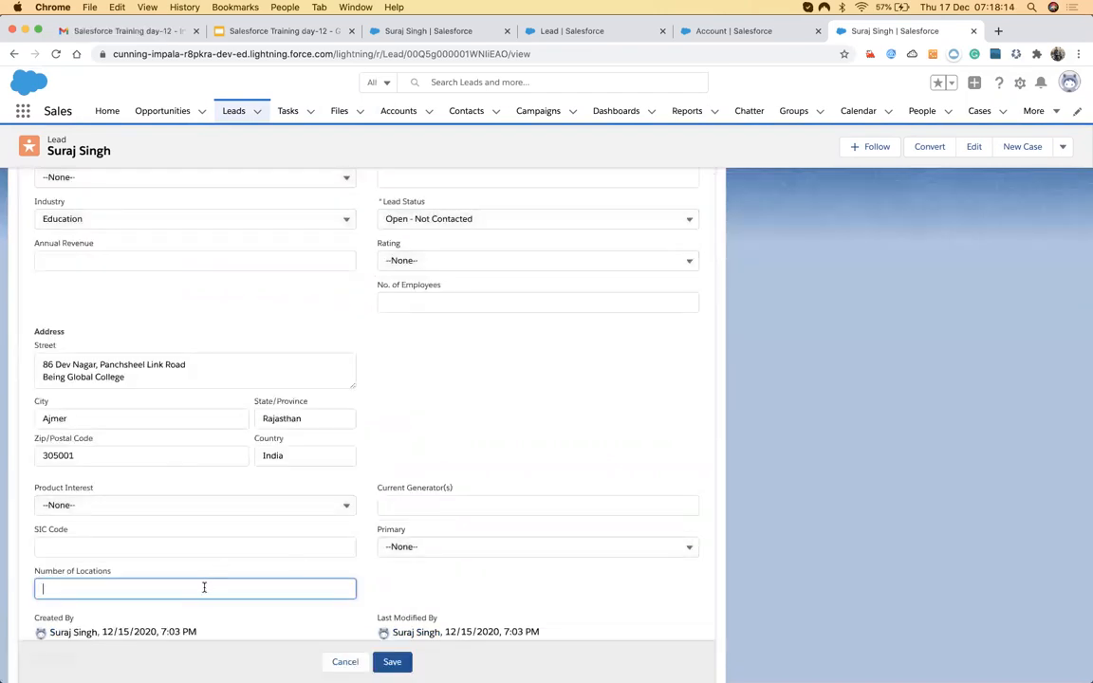
Set SIC Code AE12DF, Primary Yes, Product Interest GC1000 series and 4 generators, then save.
{"action": "left_click", "coordinate": [195, 547]}
{"action": "type", "text": "AE12DF"}
{"action": "left_click", "coordinate": [380, 546]}
{"action": "left_click", "coordinate": [410, 593]}
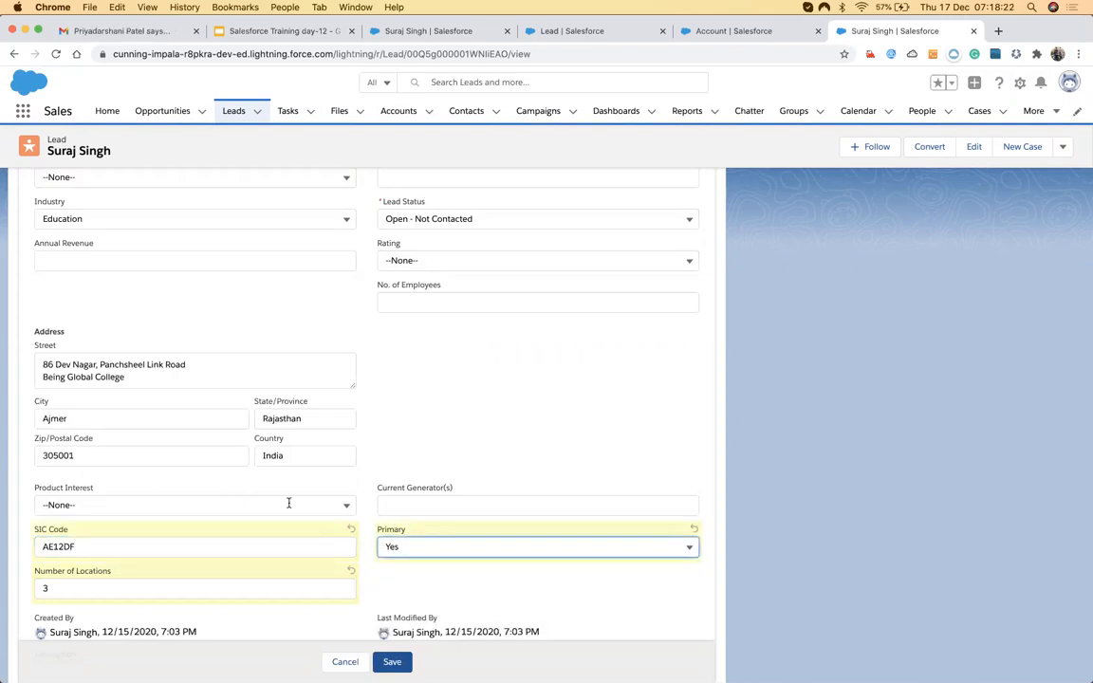
{"action": "left_click", "coordinate": [274, 505]}
{"action": "left_click", "coordinate": [266, 551]}
{"action": "left_click", "coordinate": [463, 501]}
{"action": "type", "text": "4"}
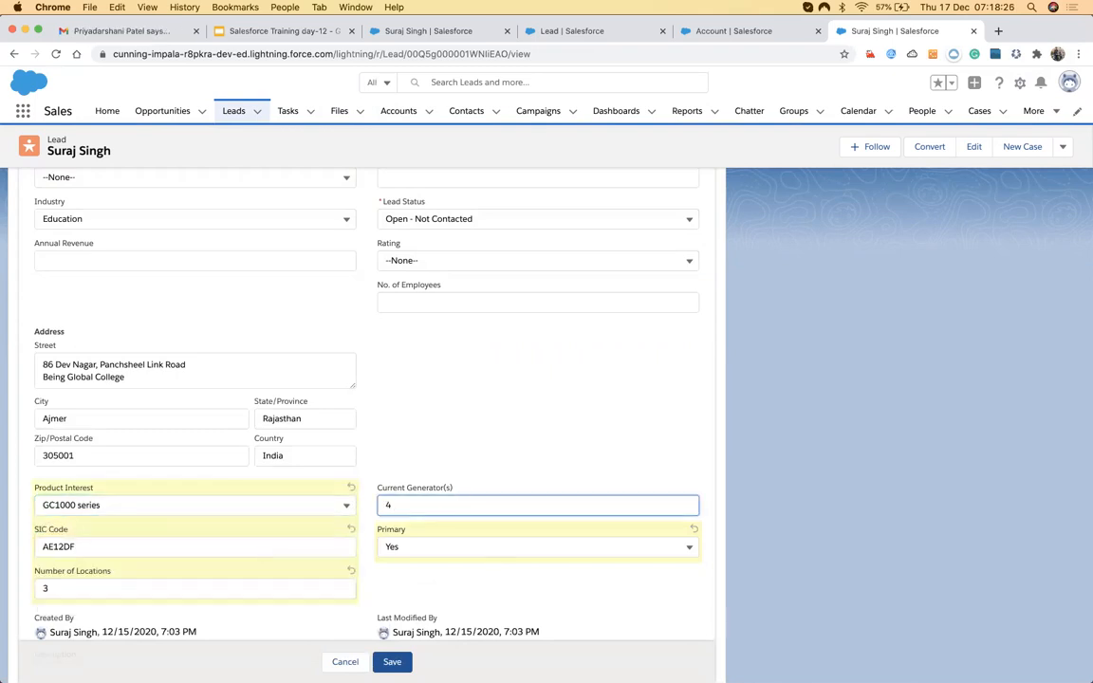
{"action": "left_click", "coordinate": [392, 662]}
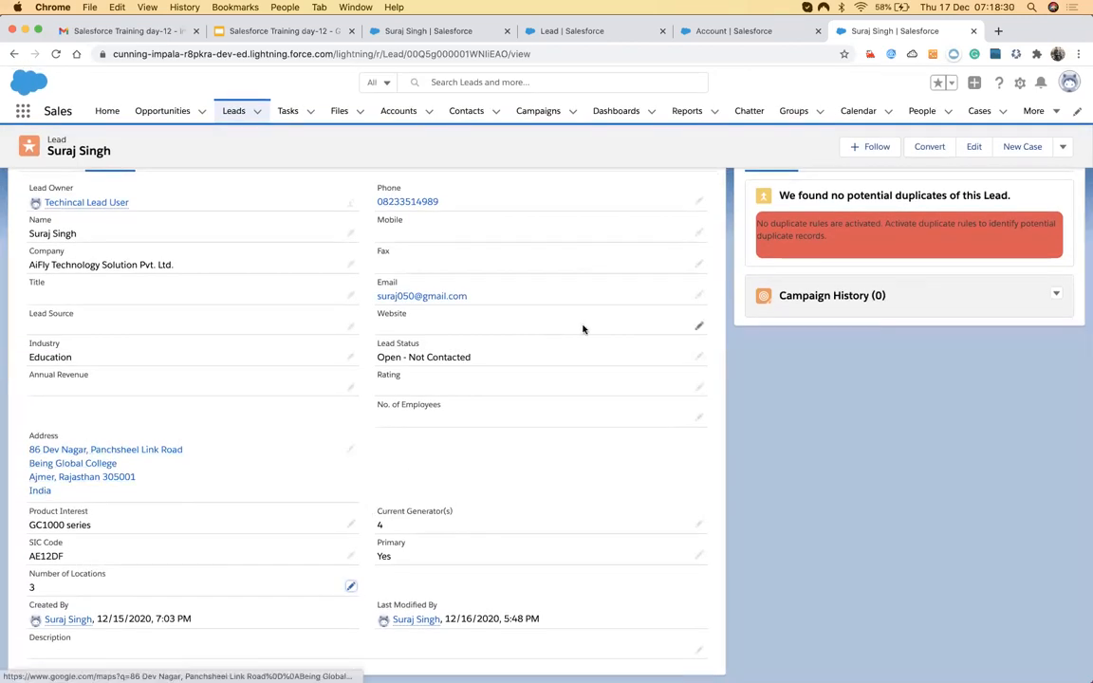
Open Convert Lead from the Converted stage, close it unconverted, and show the lead's extra actions.
{"action": "scroll", "coordinate": [583, 329], "scroll_direction": "up", "scroll_amount": 3}
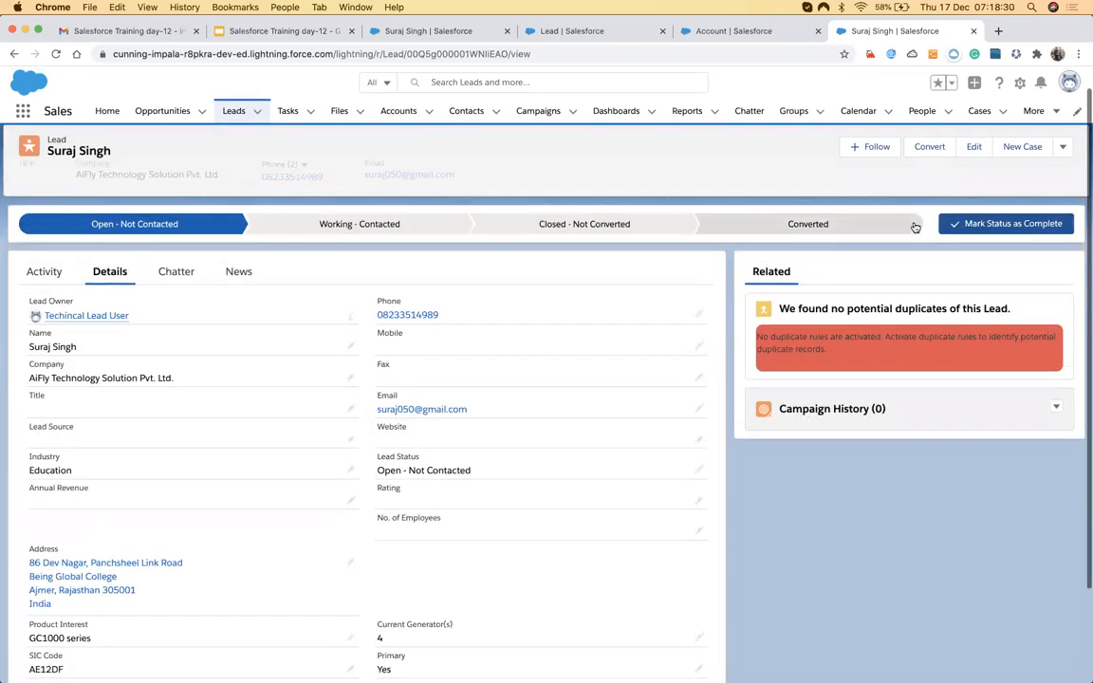
{"action": "left_click", "coordinate": [840, 227]}
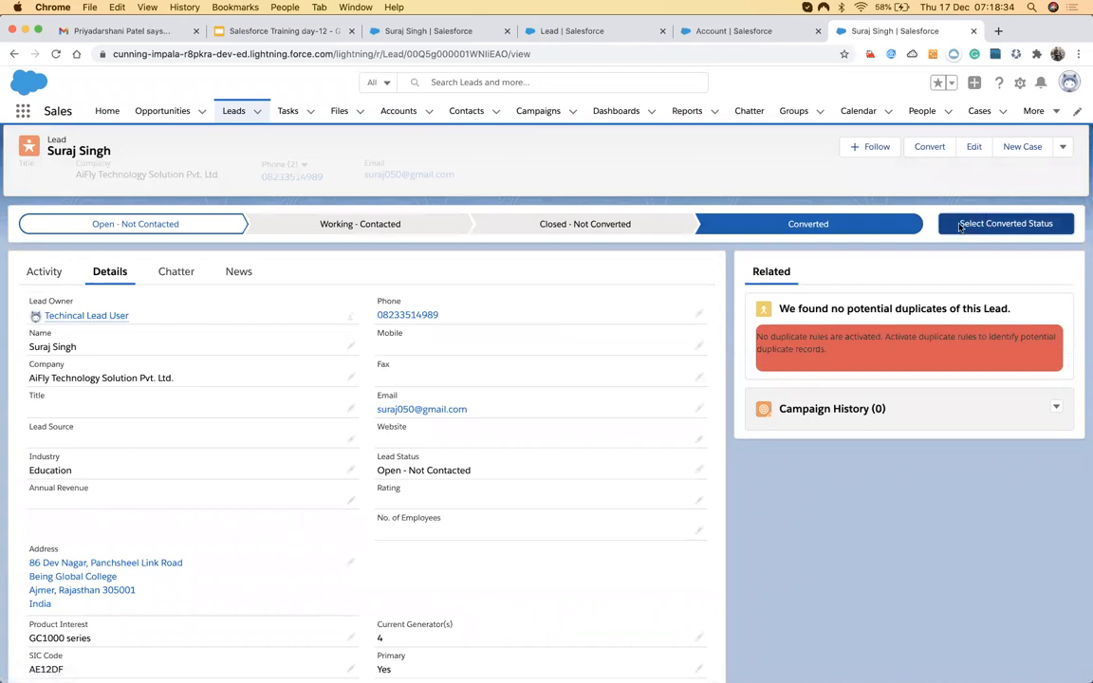
{"action": "left_click", "coordinate": [961, 226]}
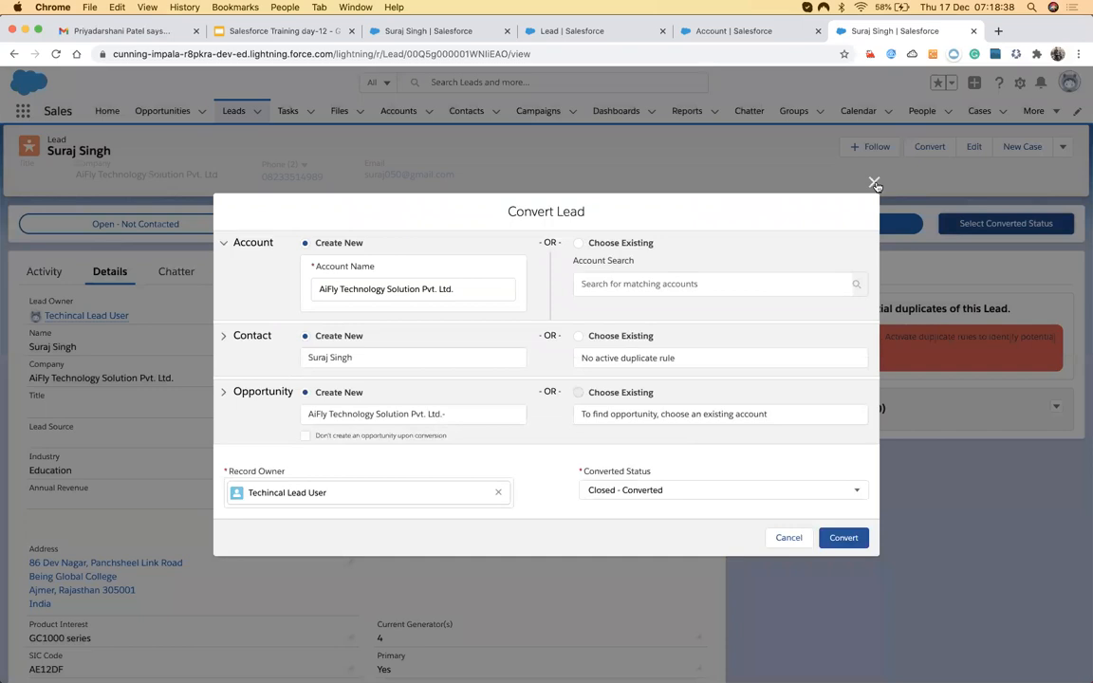
{"action": "left_click", "coordinate": [875, 183]}
{"action": "left_click", "coordinate": [1063, 147]}
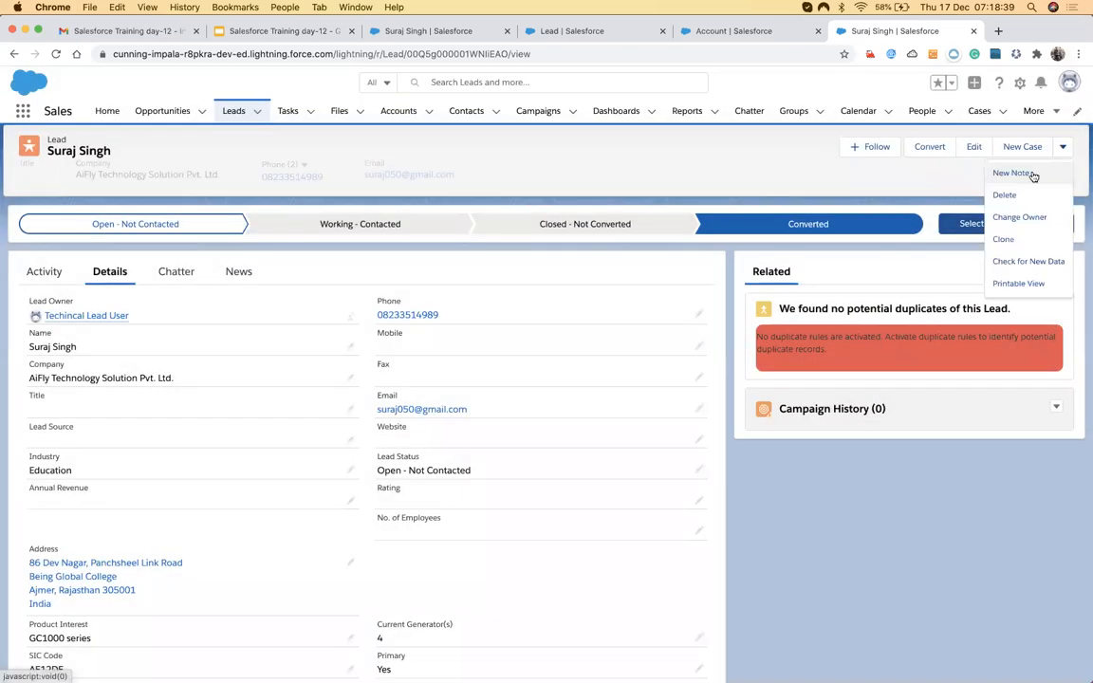
Clone the lead with '- clone' appended to its first name, save, and review its details.
{"action": "left_click", "coordinate": [1006, 240]}
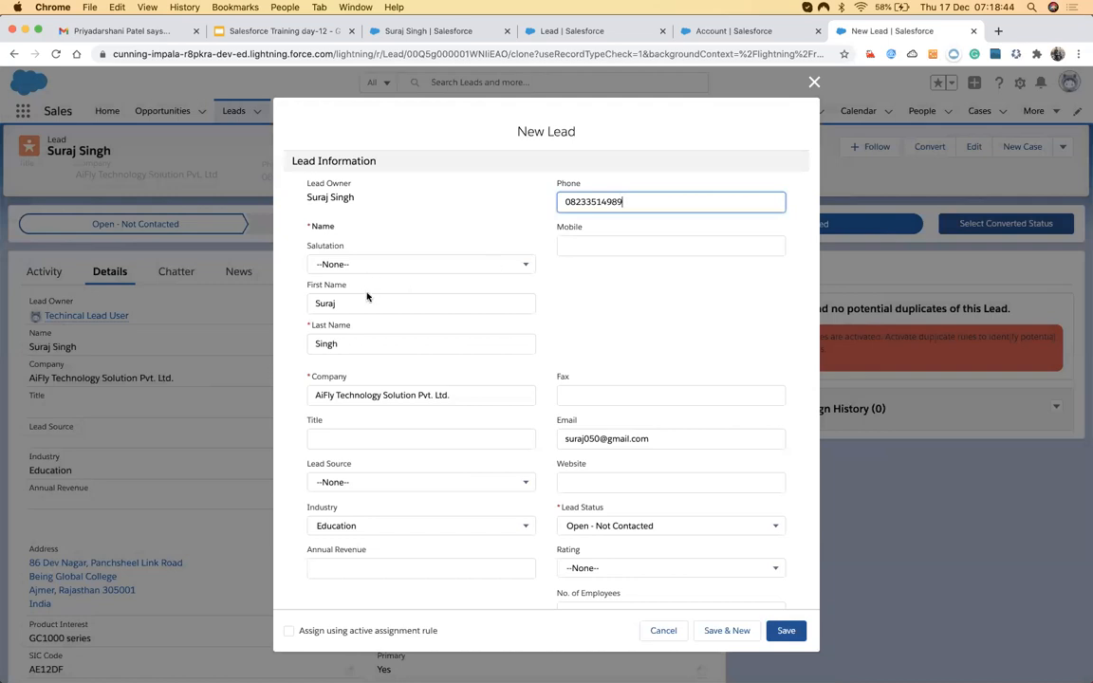
{"action": "left_click", "coordinate": [364, 304]}
{"action": "type", "text": "- cl"}
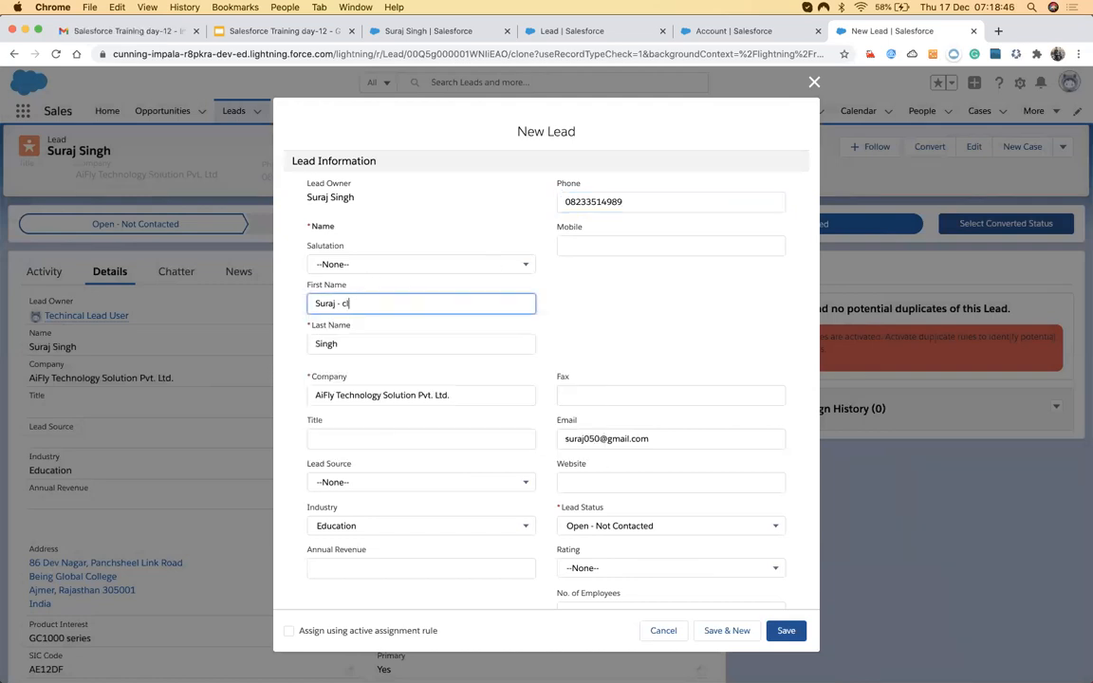
{"action": "type", "text": "one"}
{"action": "left_click", "coordinate": [790, 634]}
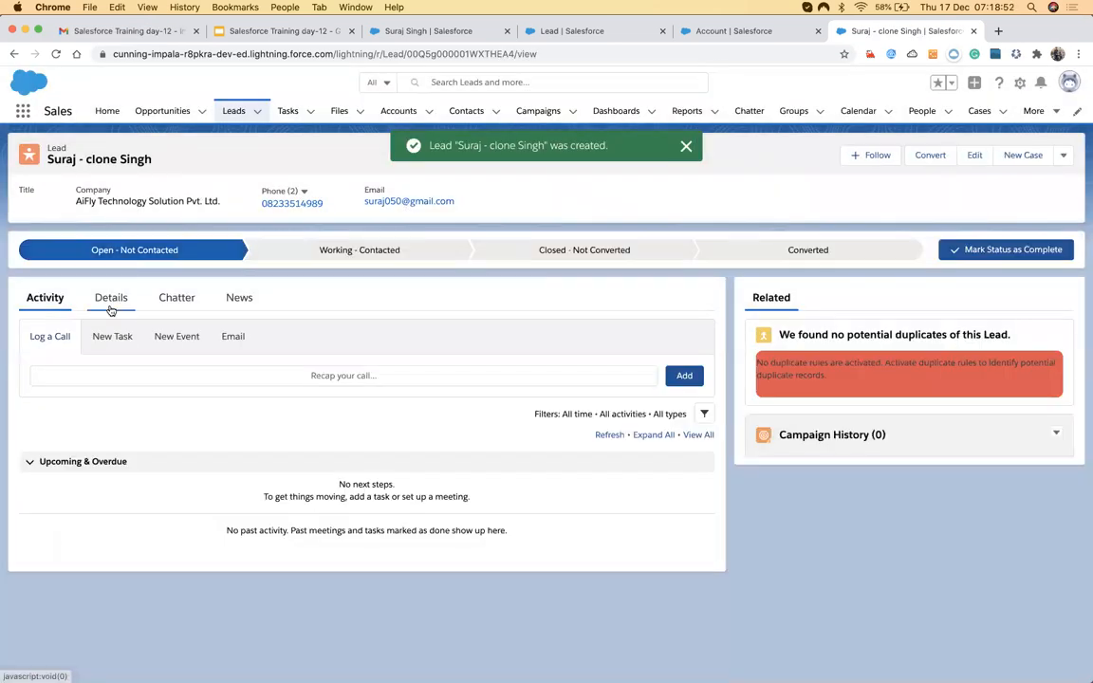
{"action": "left_click", "coordinate": [110, 302]}
{"action": "scroll", "coordinate": [181, 375], "scroll_direction": "down", "scroll_amount": 3}
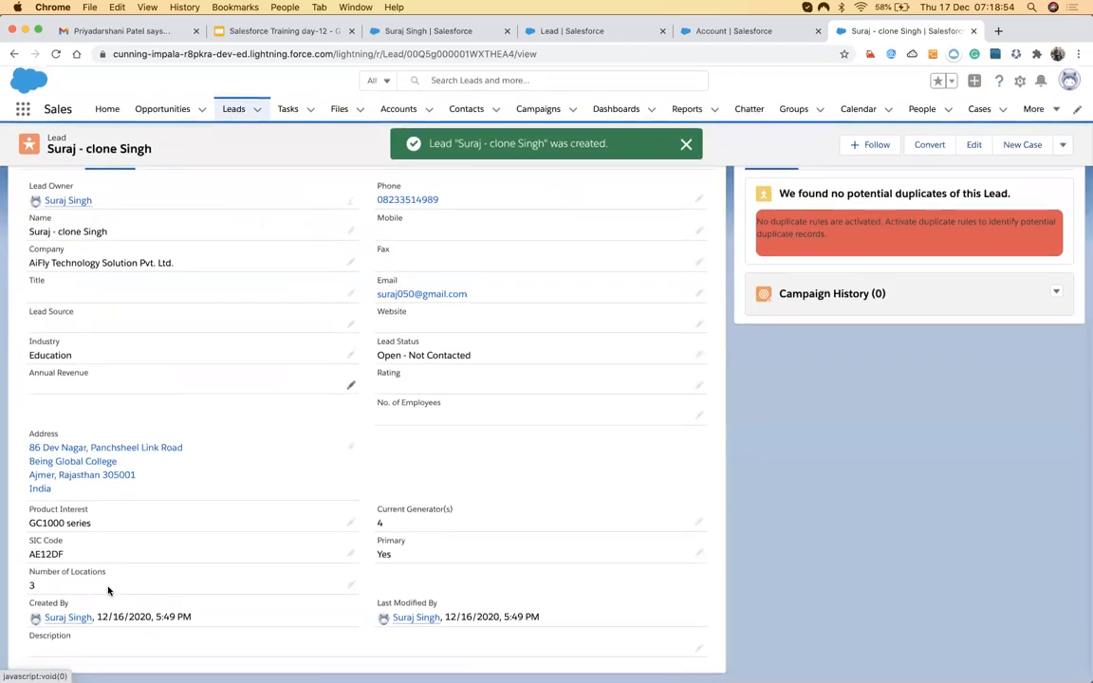
{"action": "scroll", "coordinate": [795, 198], "scroll_direction": "up", "scroll_amount": 1}
{"action": "scroll", "coordinate": [796, 198], "scroll_direction": "up", "scroll_amount": 2}
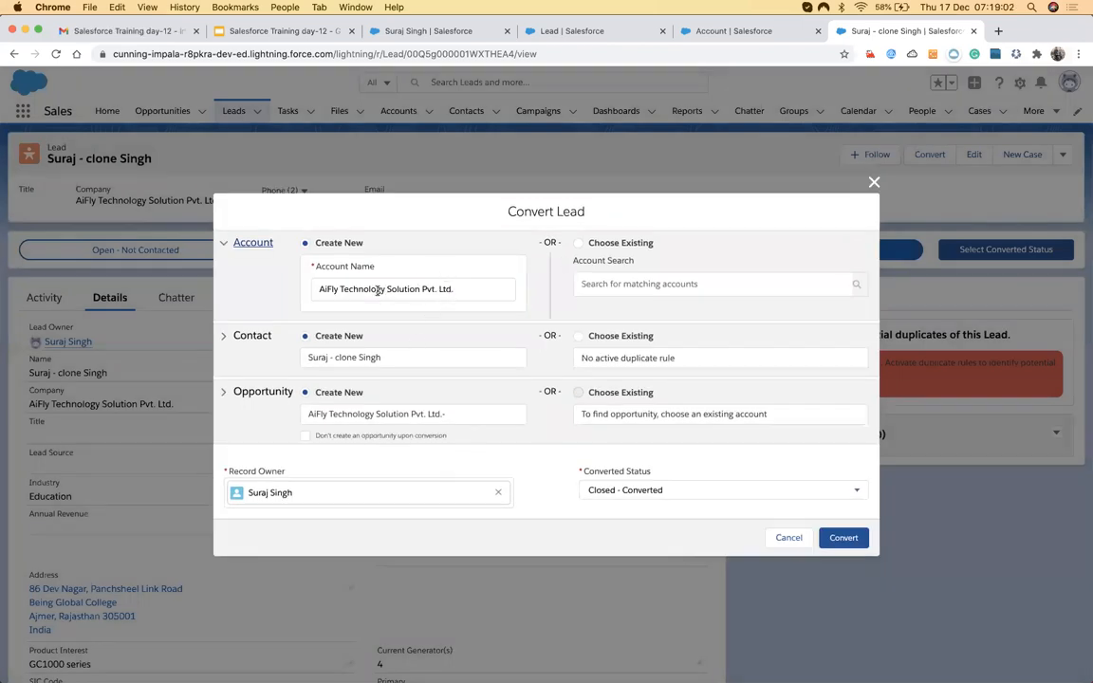
Convert the cloned lead and inspect the new AiFly account's fields: Industry Education, Number of Locations and SLA empty.
{"action": "left_click", "coordinate": [843, 538]}
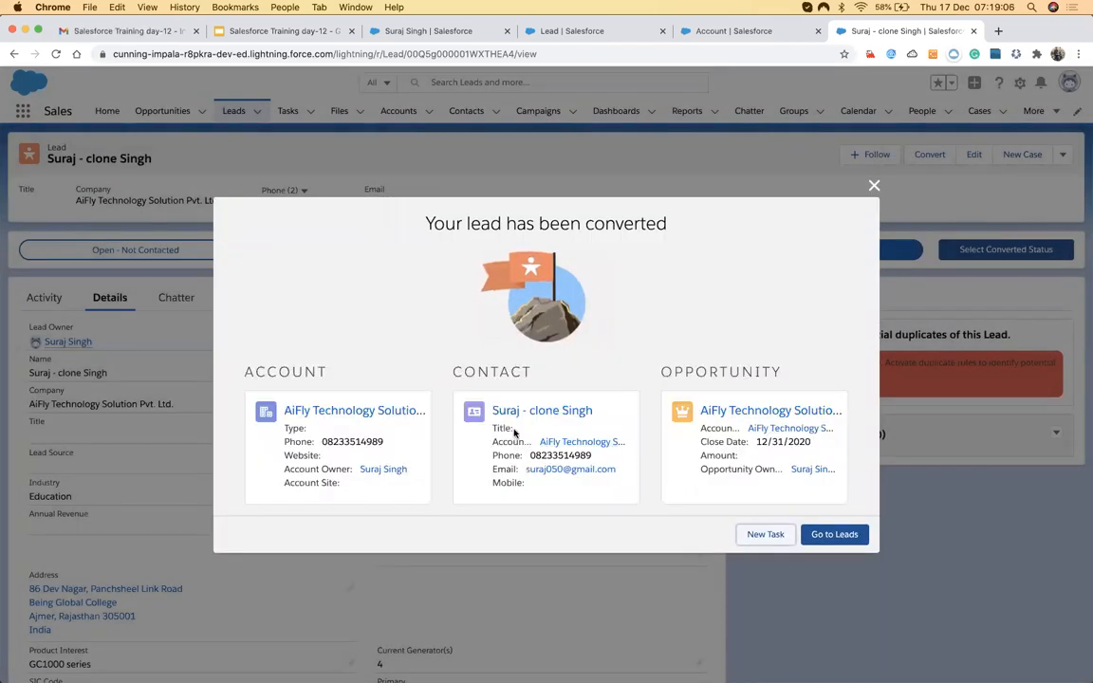
{"action": "left_click", "coordinate": [319, 415]}
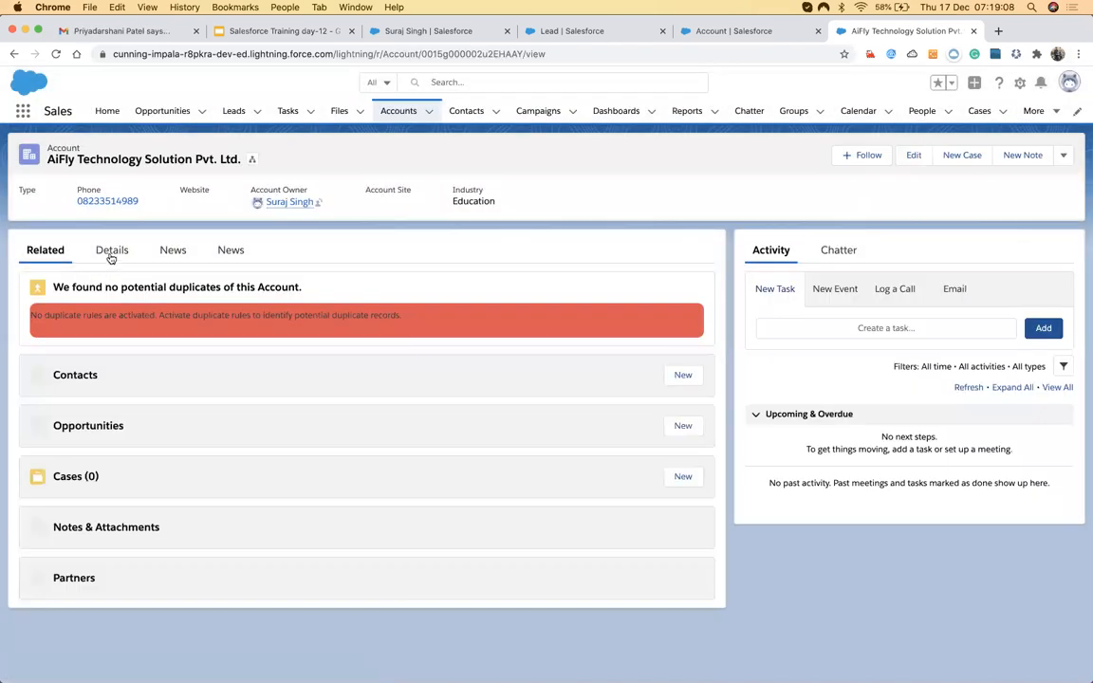
{"action": "left_click", "coordinate": [109, 253]}
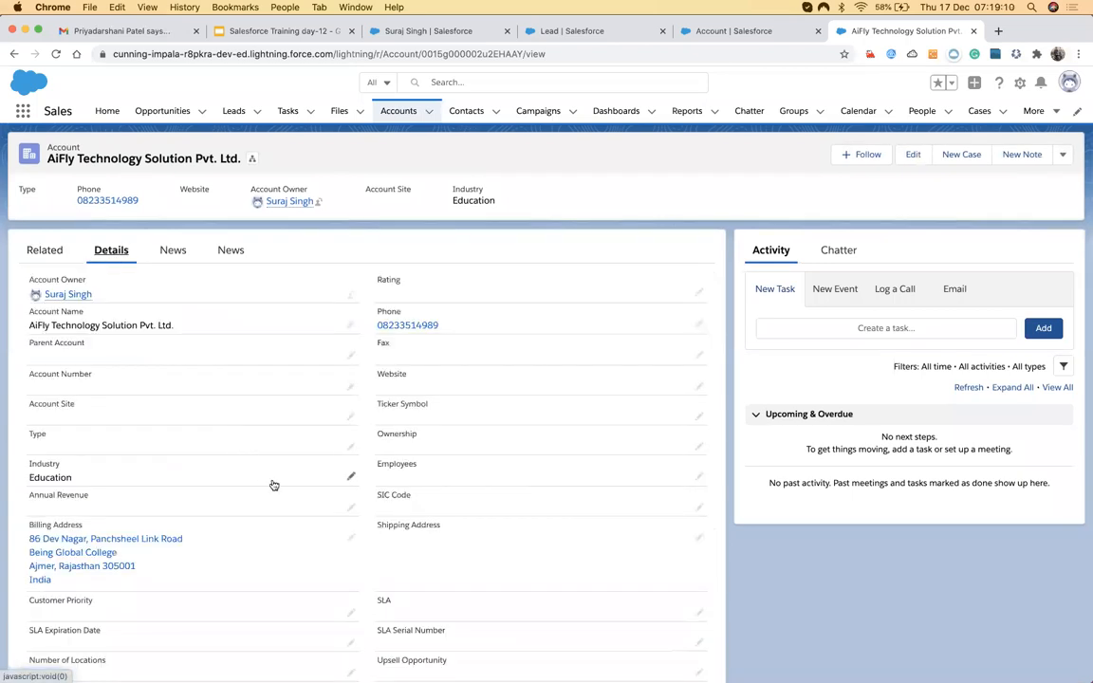
{"action": "scroll", "coordinate": [274, 483], "scroll_direction": "down", "scroll_amount": 3}
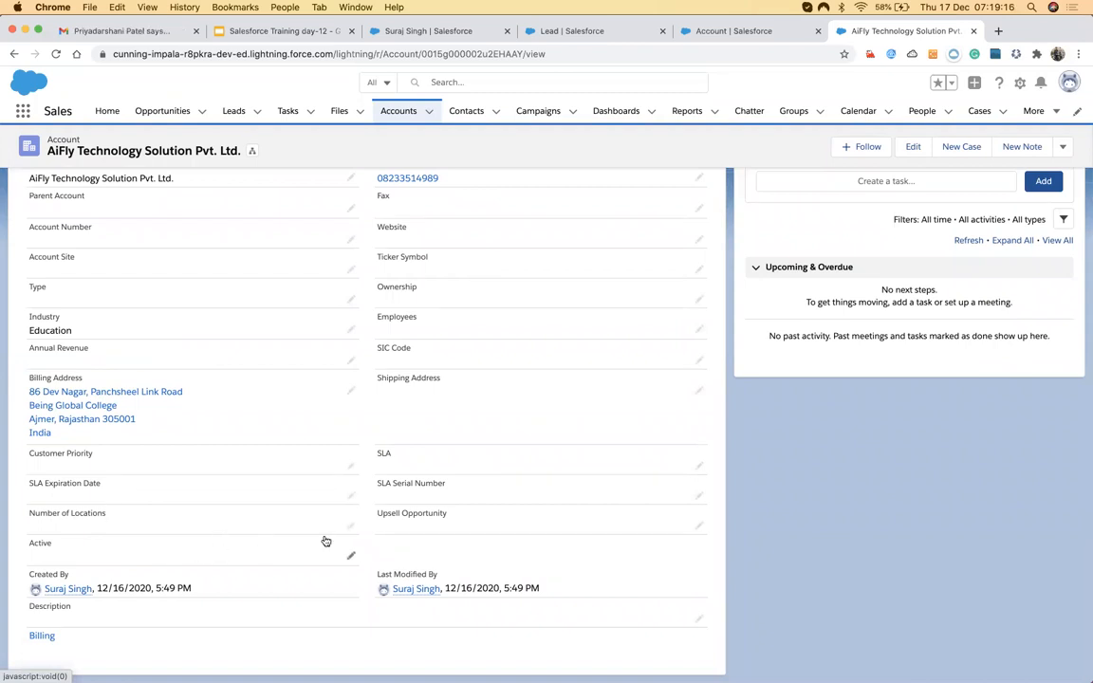
{"action": "scroll", "coordinate": [200, 232], "scroll_direction": "up", "scroll_amount": 3}
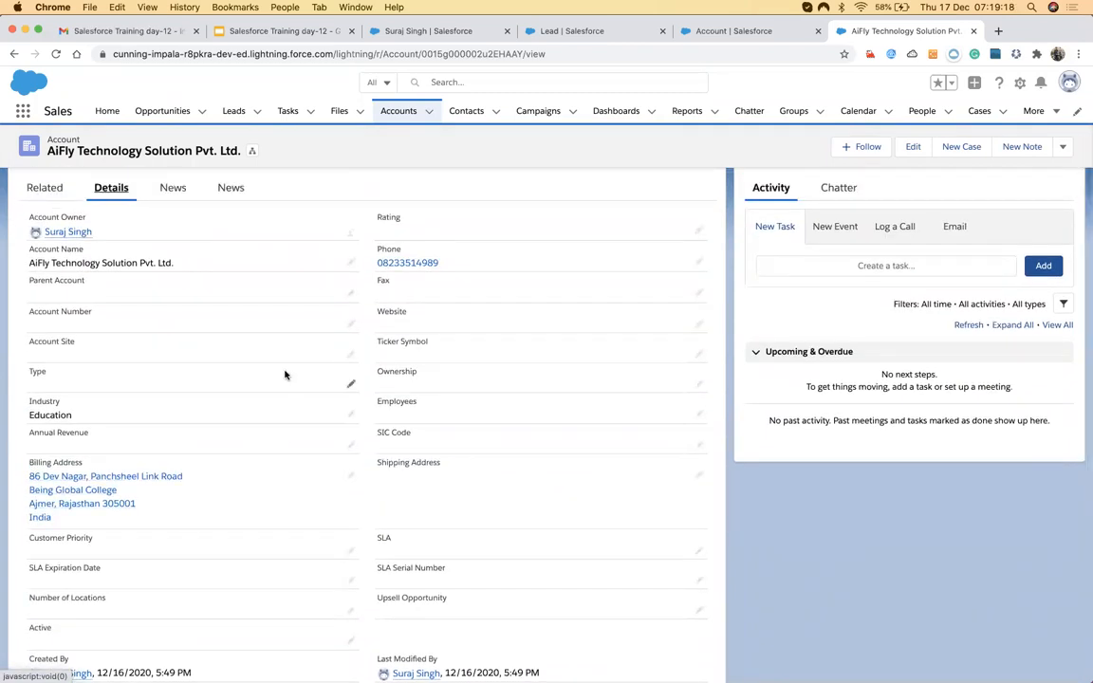
{"action": "scroll", "coordinate": [285, 375], "scroll_direction": "down", "scroll_amount": 2}
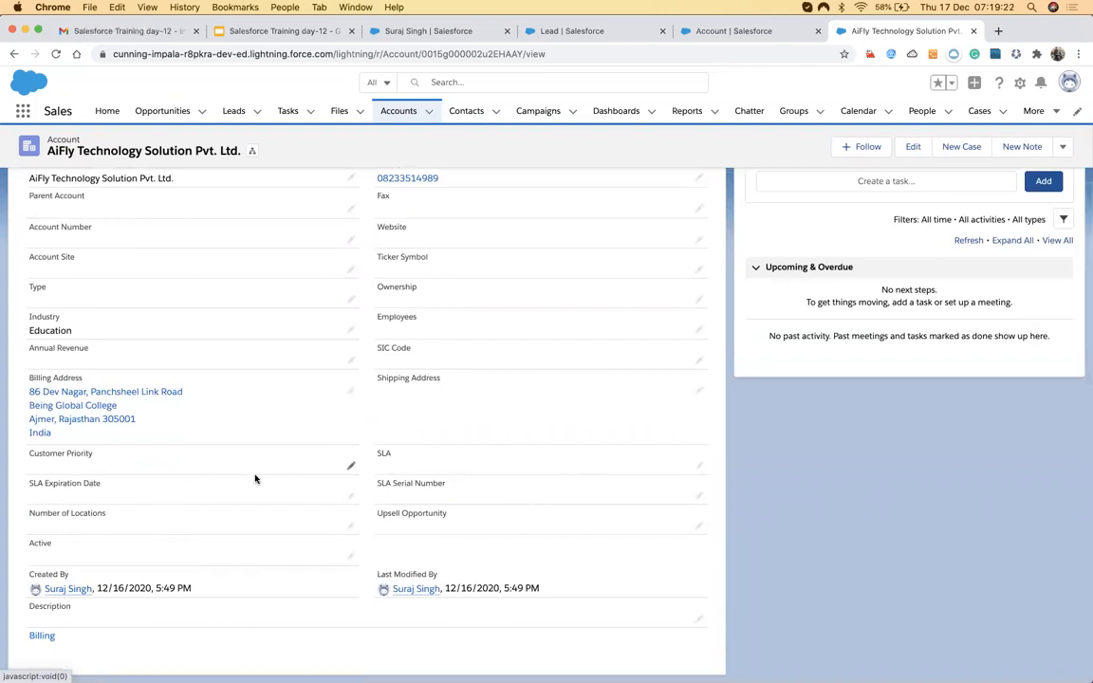
Reopen Map Lead Fields and map Number Of Locations to the Account's Number of Locations.
{"action": "left_click", "coordinate": [572, 30]}
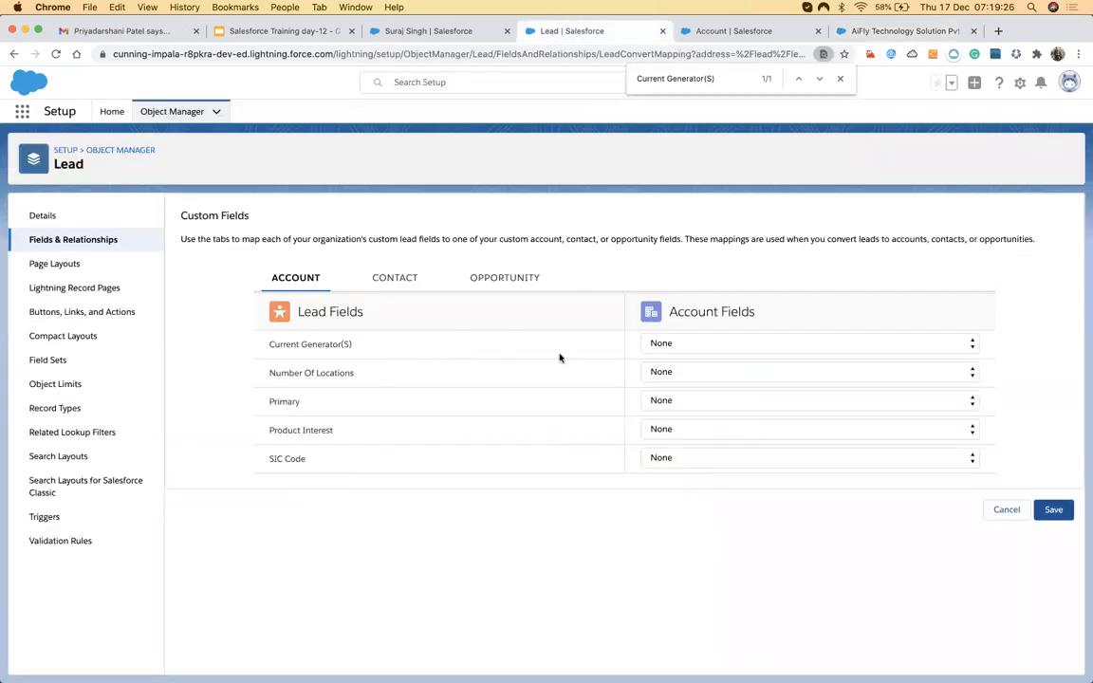
{"action": "left_click", "coordinate": [90, 245]}
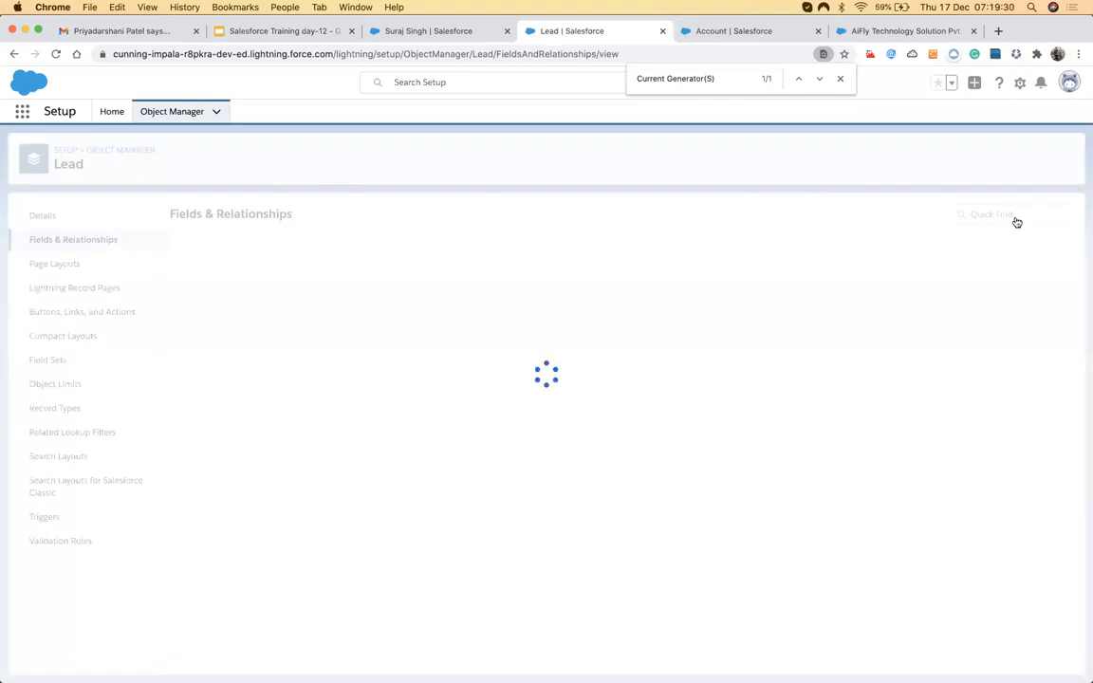
{"action": "left_click", "coordinate": [1029, 214]}
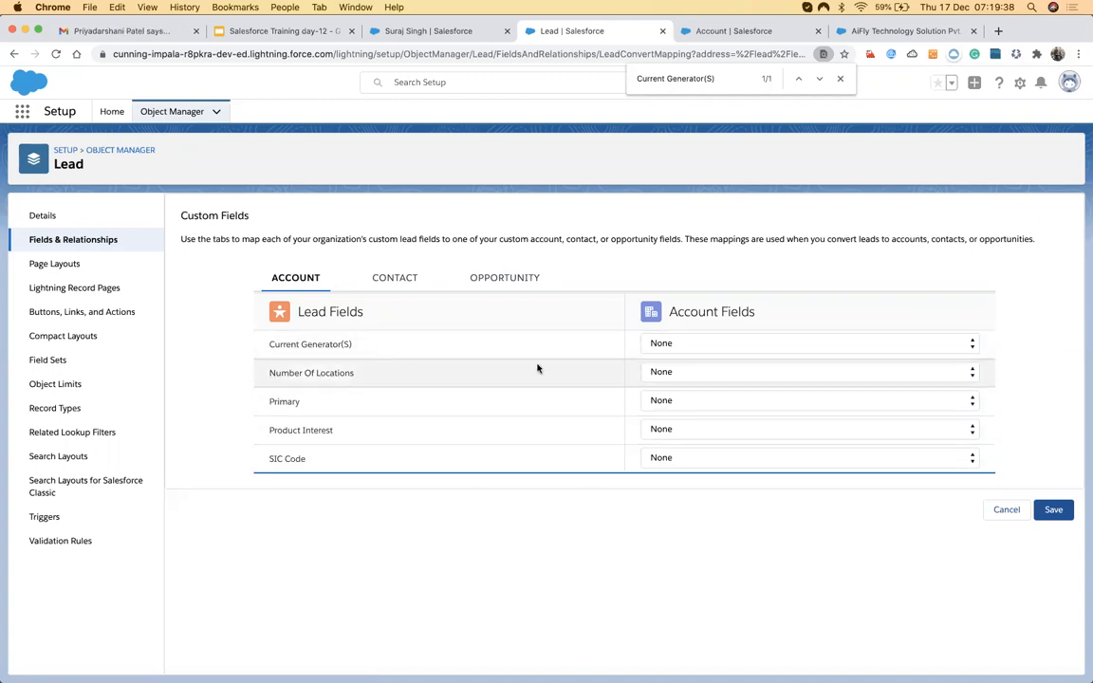
{"action": "left_click", "coordinate": [731, 372]}
{"action": "left_click", "coordinate": [723, 360]}
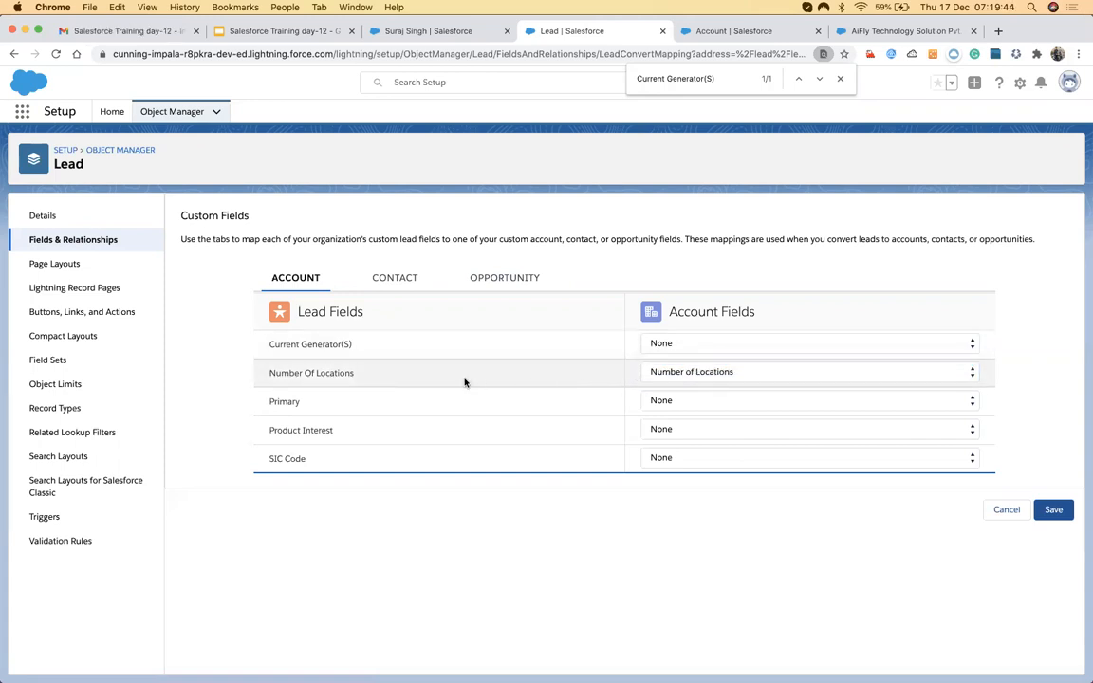
Map Primary to Customer Priority and SIC Code to SLA, leaving the other fields unmapped.
{"action": "left_click", "coordinate": [685, 373]}
{"action": "left_click", "coordinate": [279, 373]}
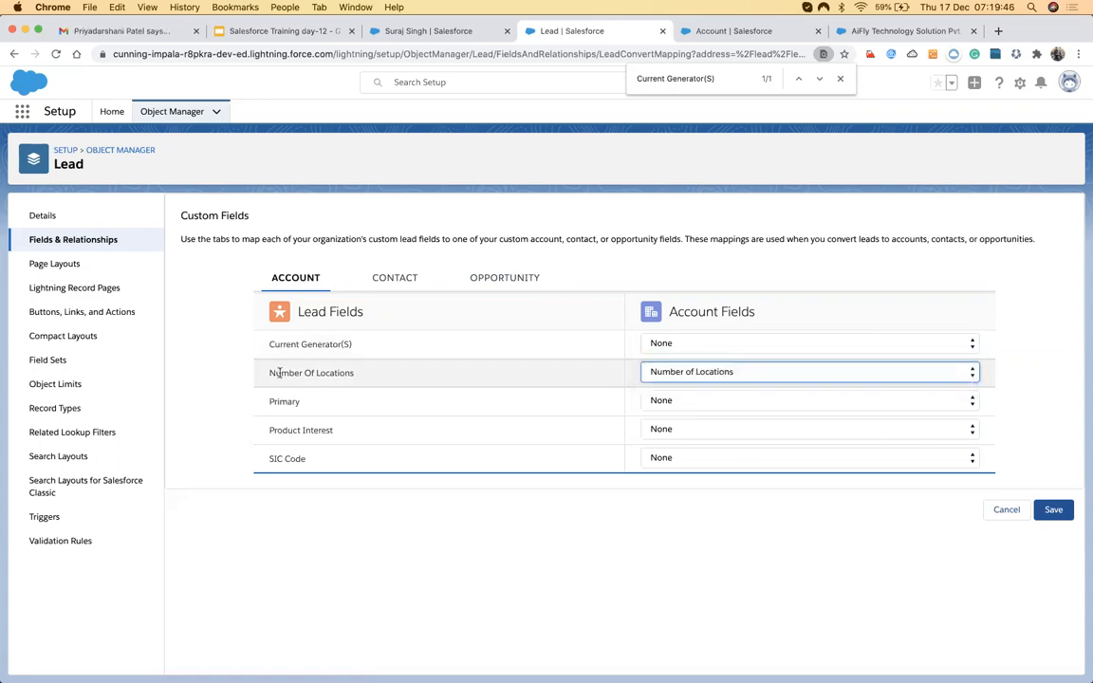
{"action": "left_click", "coordinate": [655, 344]}
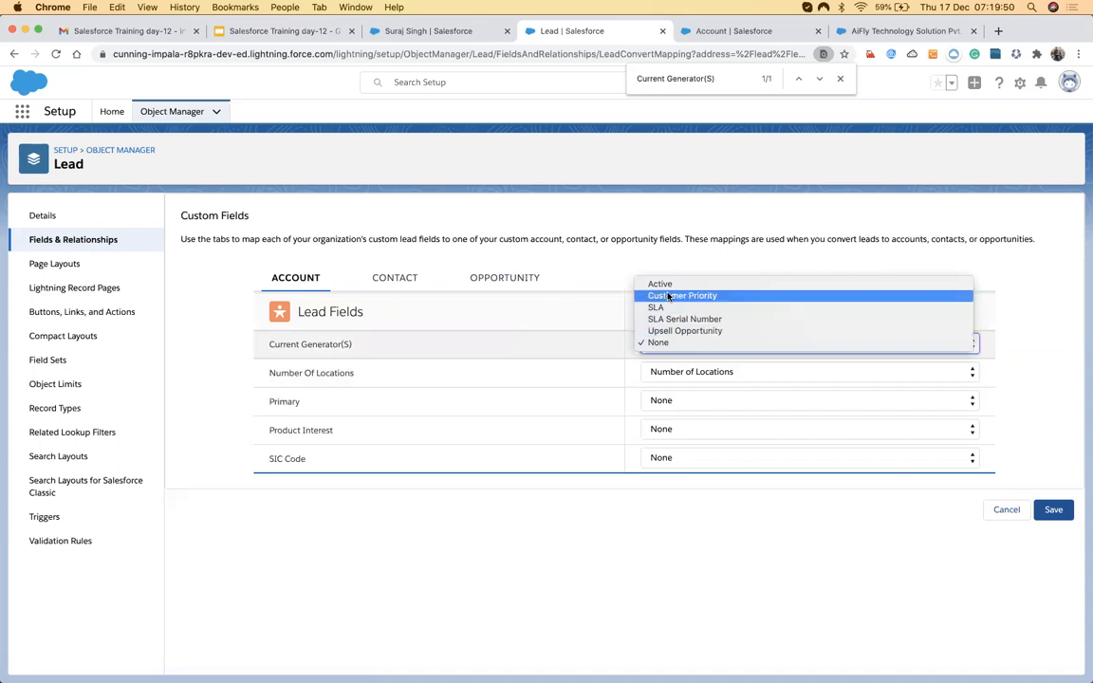
{"action": "left_click", "coordinate": [659, 343]}
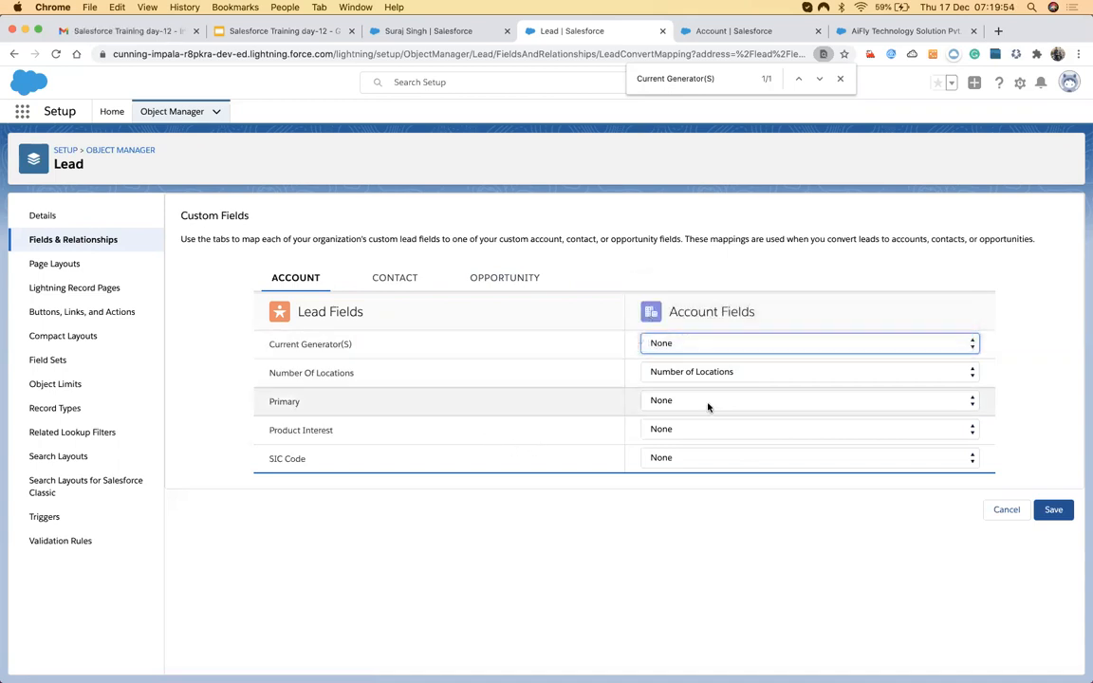
{"action": "left_click", "coordinate": [707, 405]}
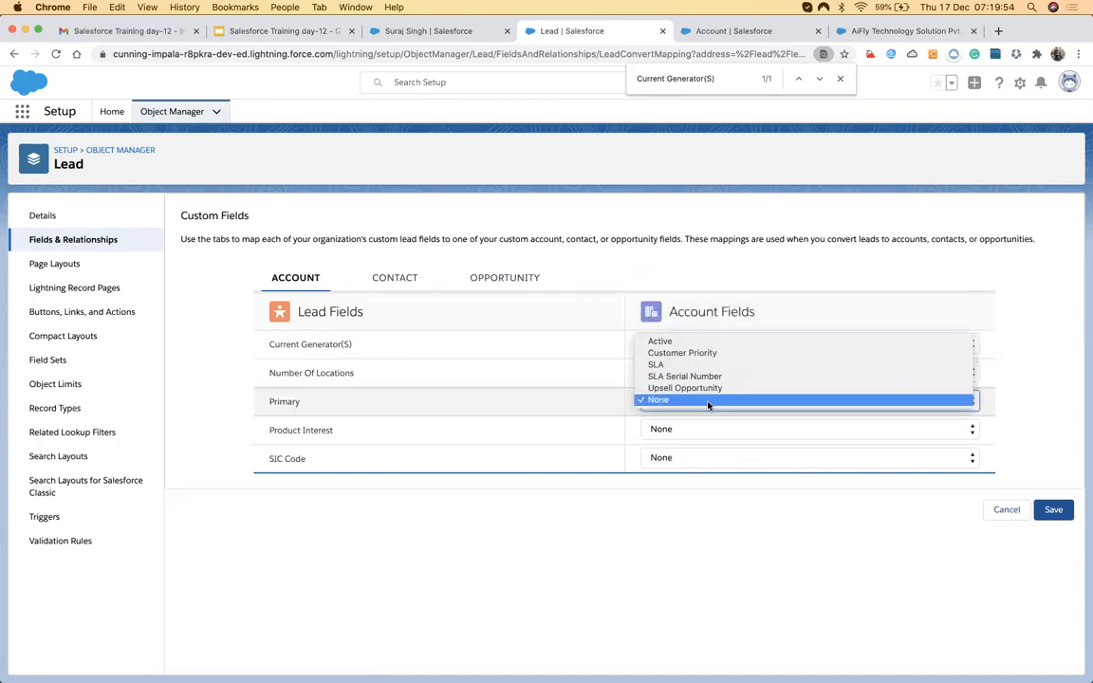
{"action": "left_click", "coordinate": [683, 353]}
{"action": "left_click", "coordinate": [658, 433]}
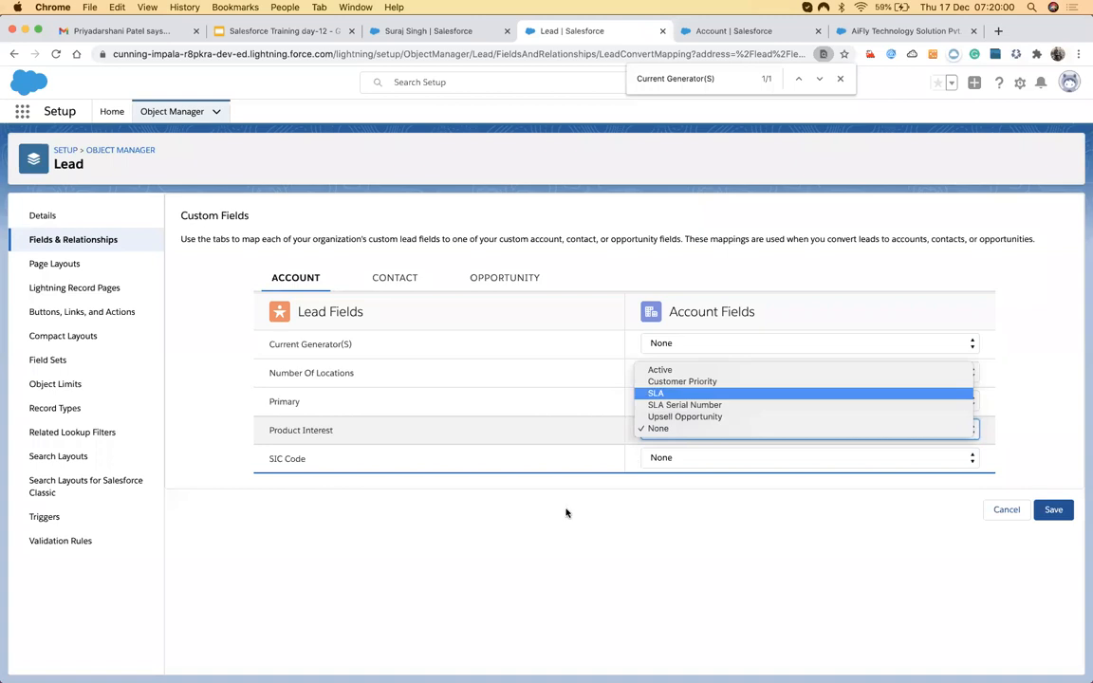
{"action": "left_click", "coordinate": [554, 465]}
{"action": "left_click", "coordinate": [673, 458]}
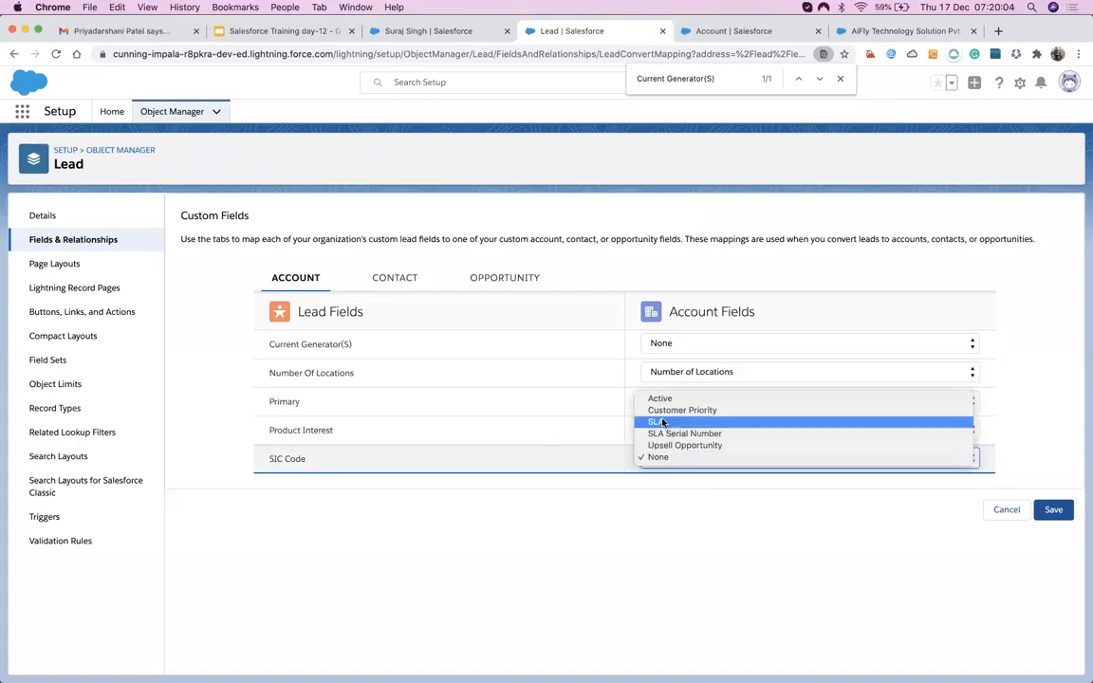
{"action": "left_click", "coordinate": [662, 421]}
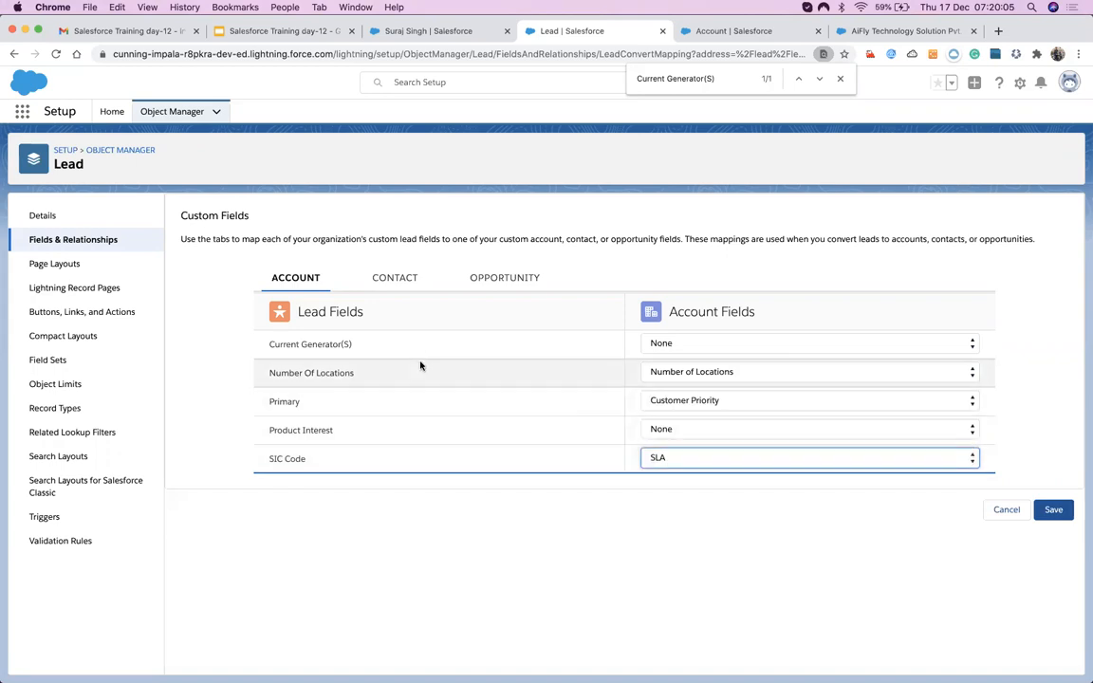
{"action": "left_click", "coordinate": [394, 278]}
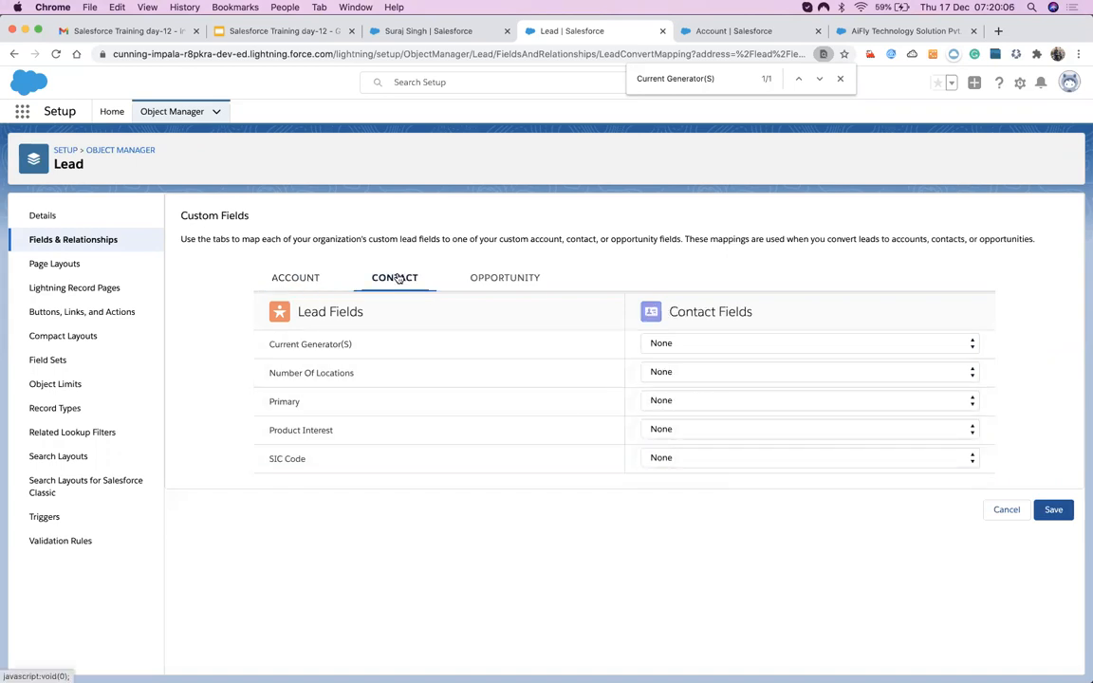
Leave Number Of Locations and Current Generator(S) unmapped in the Contact mappings.
{"action": "left_click", "coordinate": [521, 279]}
{"action": "left_click", "coordinate": [397, 280]}
{"action": "left_click", "coordinate": [662, 372]}
{"action": "left_click", "coordinate": [661, 346]}
{"action": "left_click", "coordinate": [661, 343]}
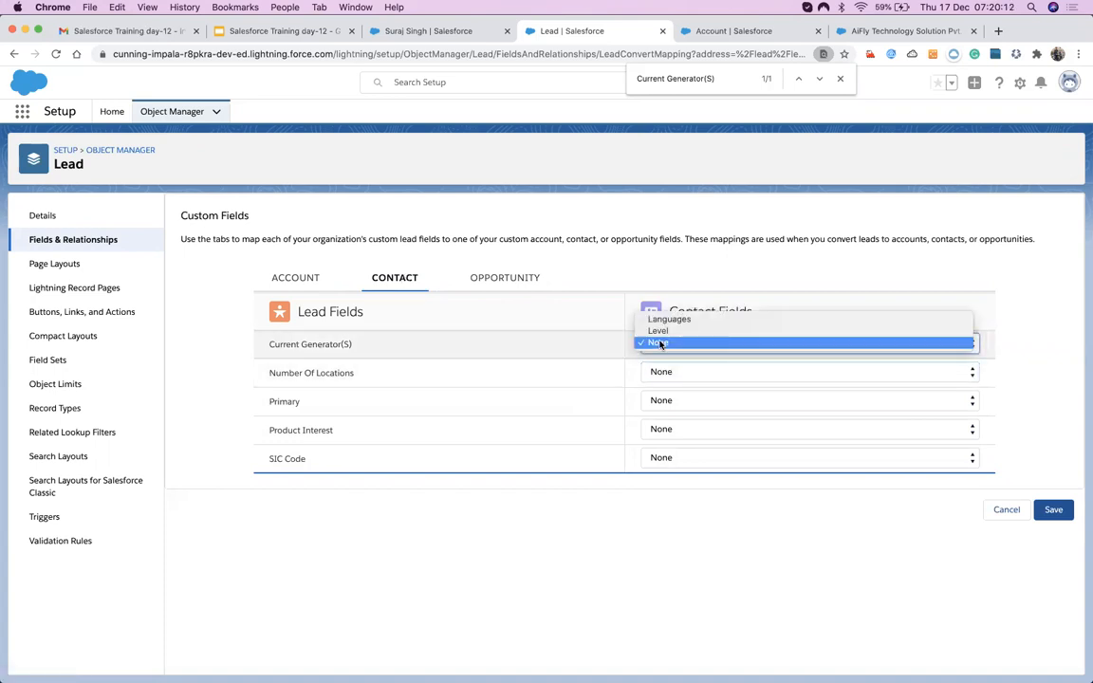
{"action": "left_click", "coordinate": [679, 402]}
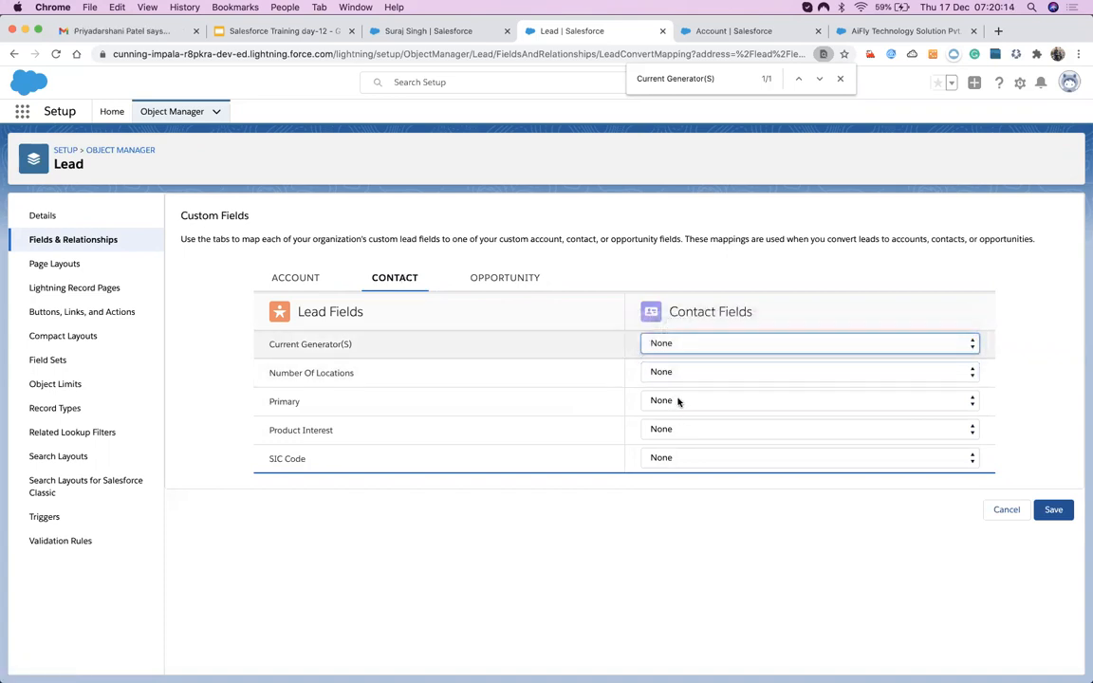
Map Primary to the contact field Level and Product Interest to Languages.
{"action": "left_click", "coordinate": [679, 401]}
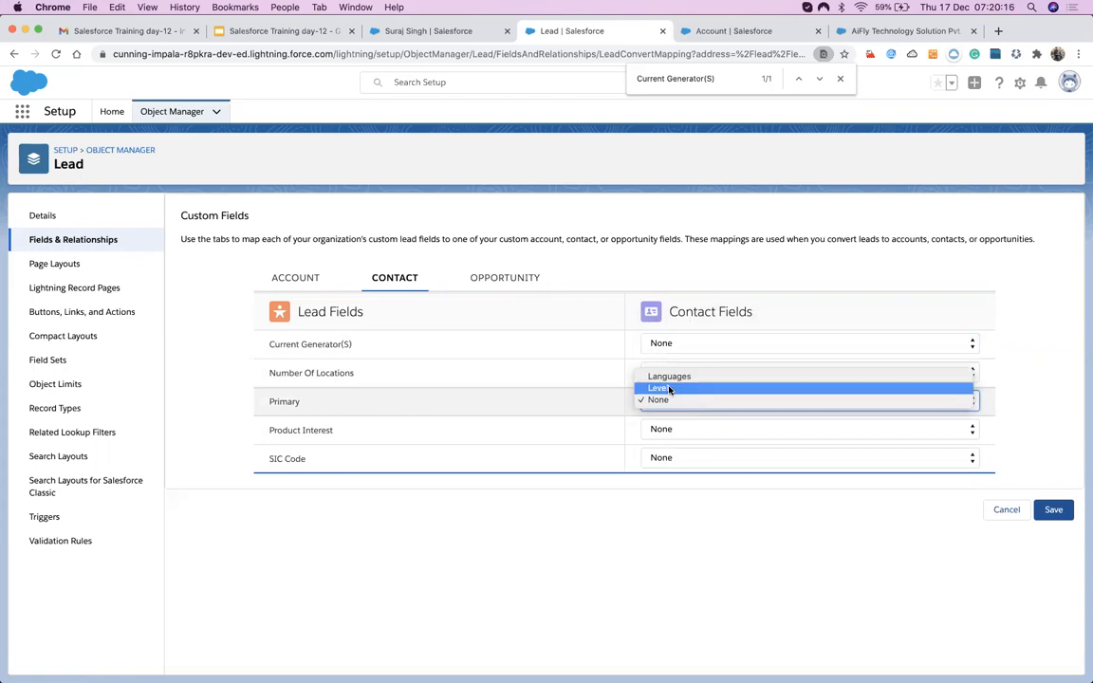
{"action": "left_click", "coordinate": [669, 390]}
{"action": "left_click", "coordinate": [683, 430]}
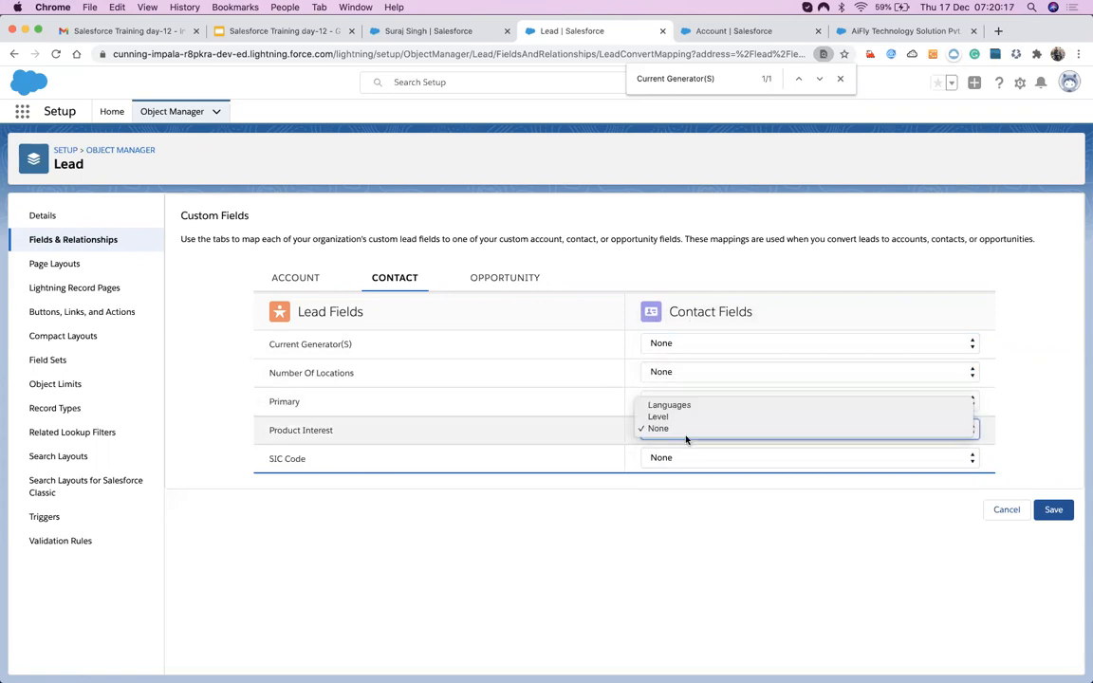
{"action": "left_click", "coordinate": [581, 470]}
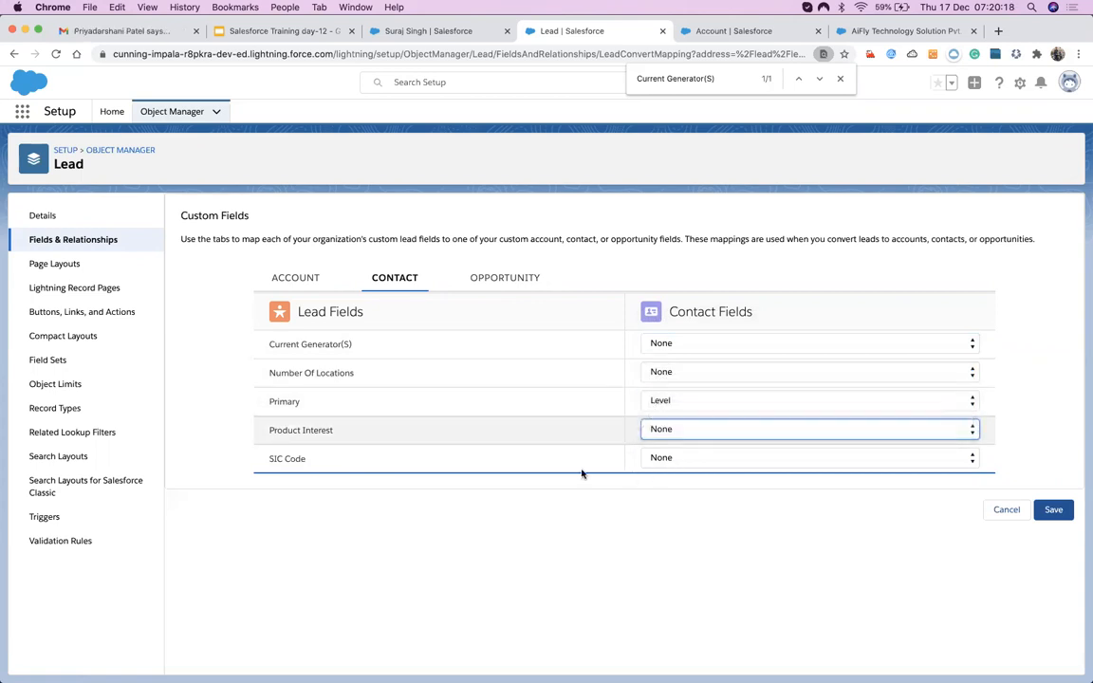
{"action": "left_click", "coordinate": [655, 433]}
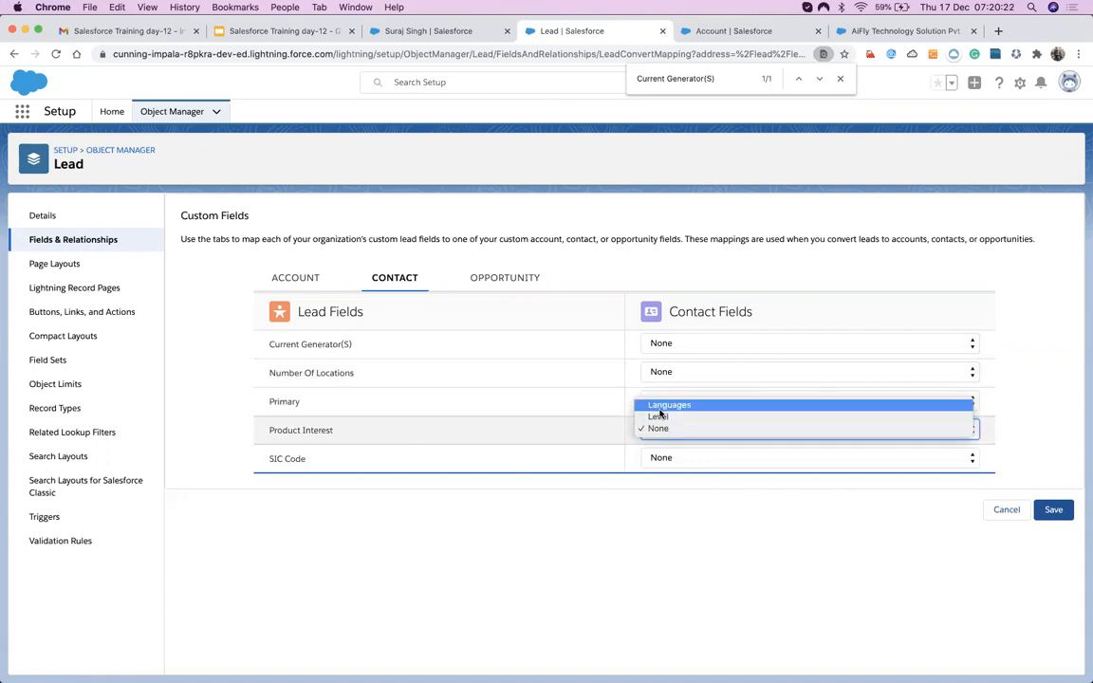
{"action": "left_click", "coordinate": [676, 408]}
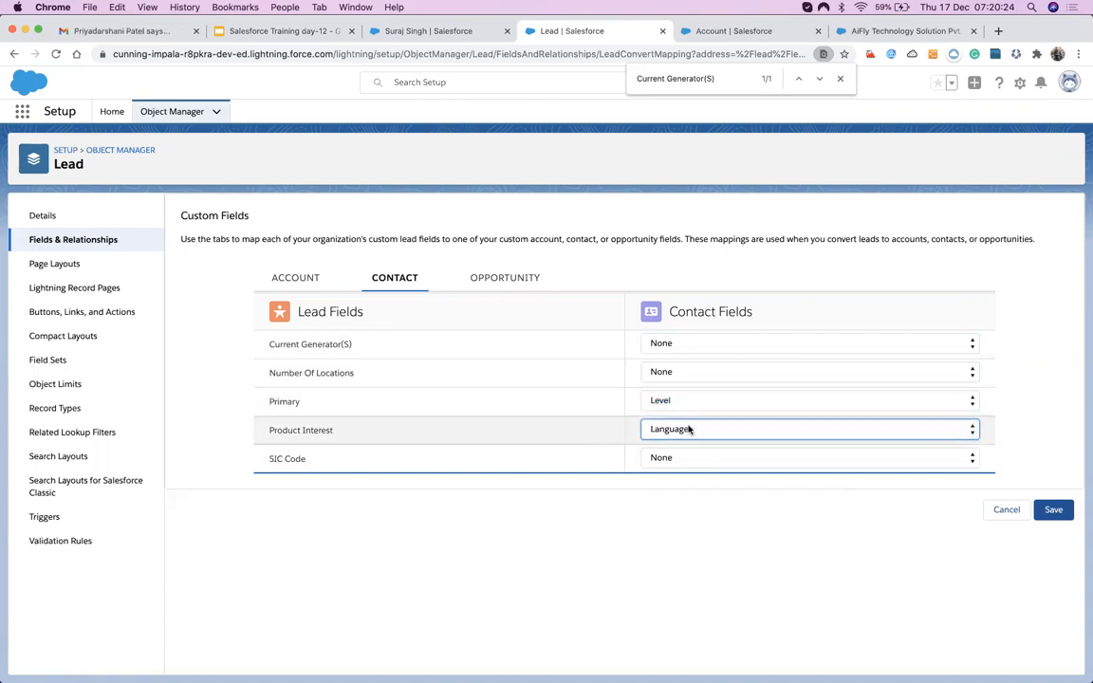
{"action": "left_click", "coordinate": [296, 279]}
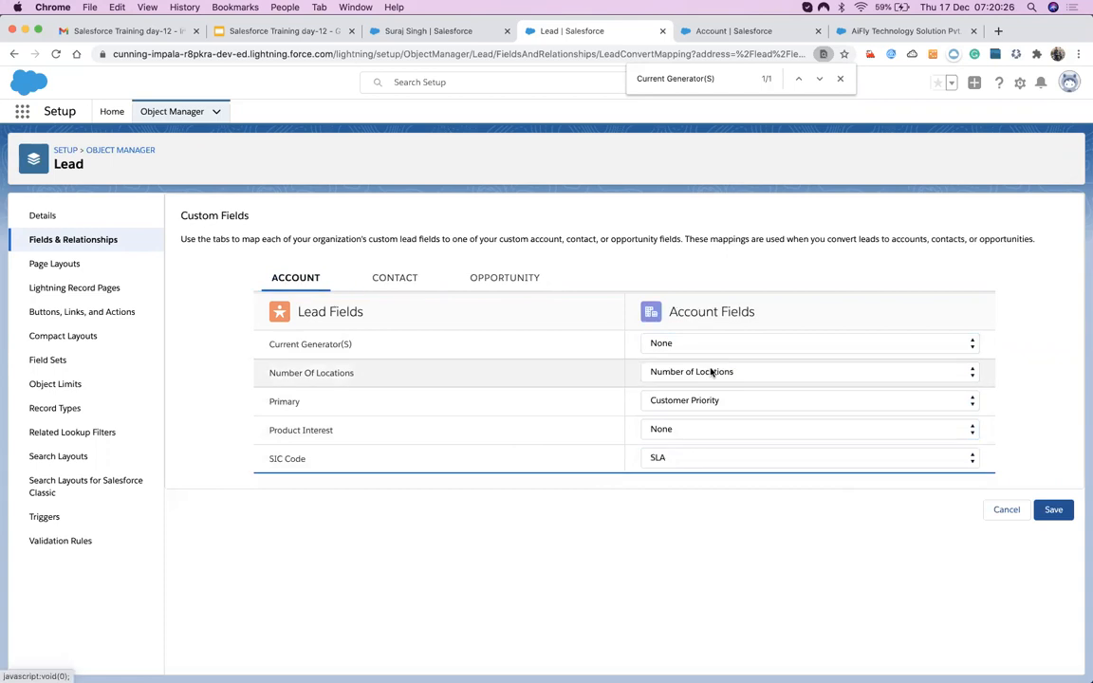
Review the Account and Contact mappings, then show the Opportunity mappings with Number Of Locations at None.
{"action": "left_click", "coordinate": [707, 371]}
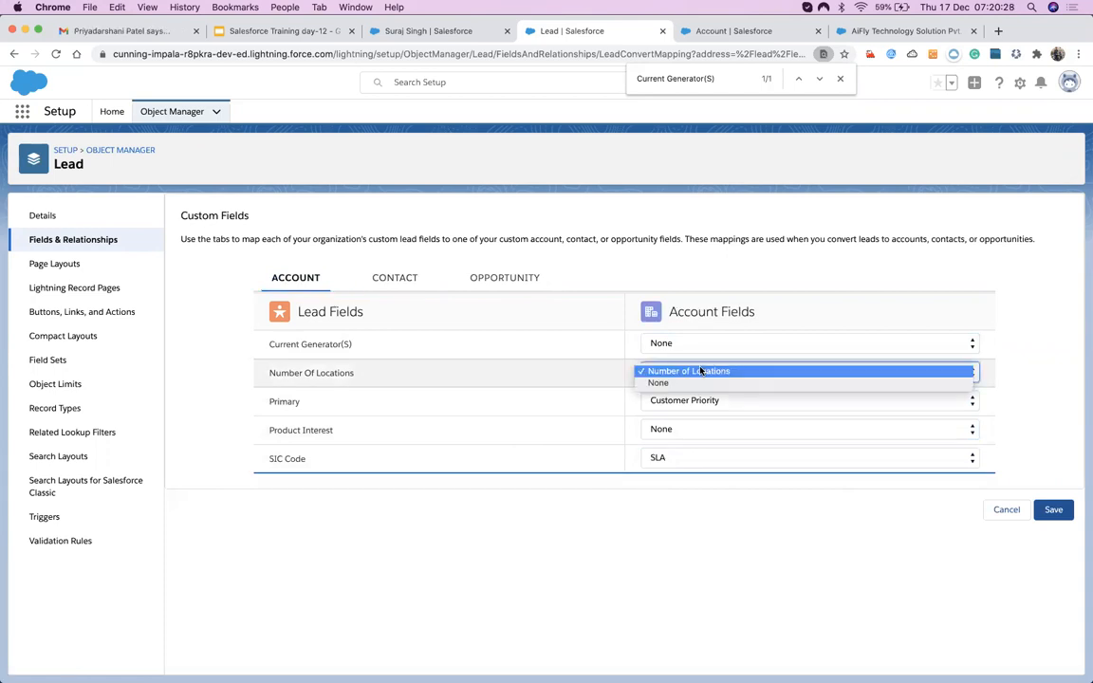
{"action": "left_click", "coordinate": [392, 281]}
{"action": "left_click", "coordinate": [392, 282]}
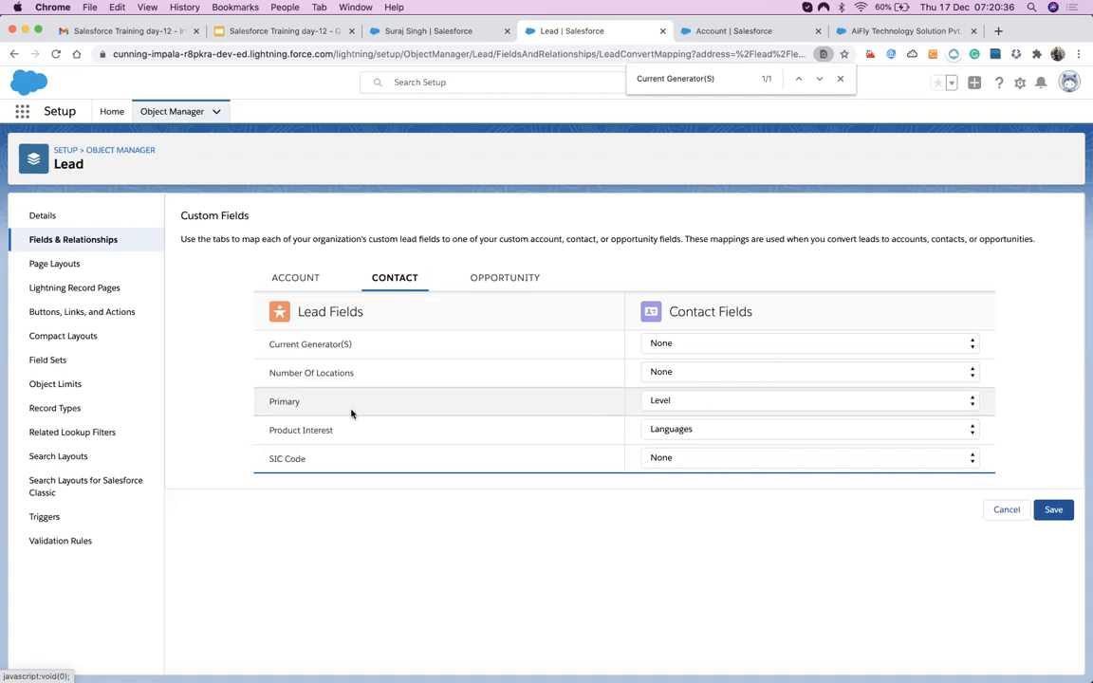
{"action": "left_click", "coordinate": [484, 282]}
{"action": "left_click", "coordinate": [705, 378]}
{"action": "left_click", "coordinate": [691, 407]}
Map Current Generator(S) to the opportunity's Current Generator(s) and leave Primary unmapped.
{"action": "left_click", "coordinate": [688, 406]}
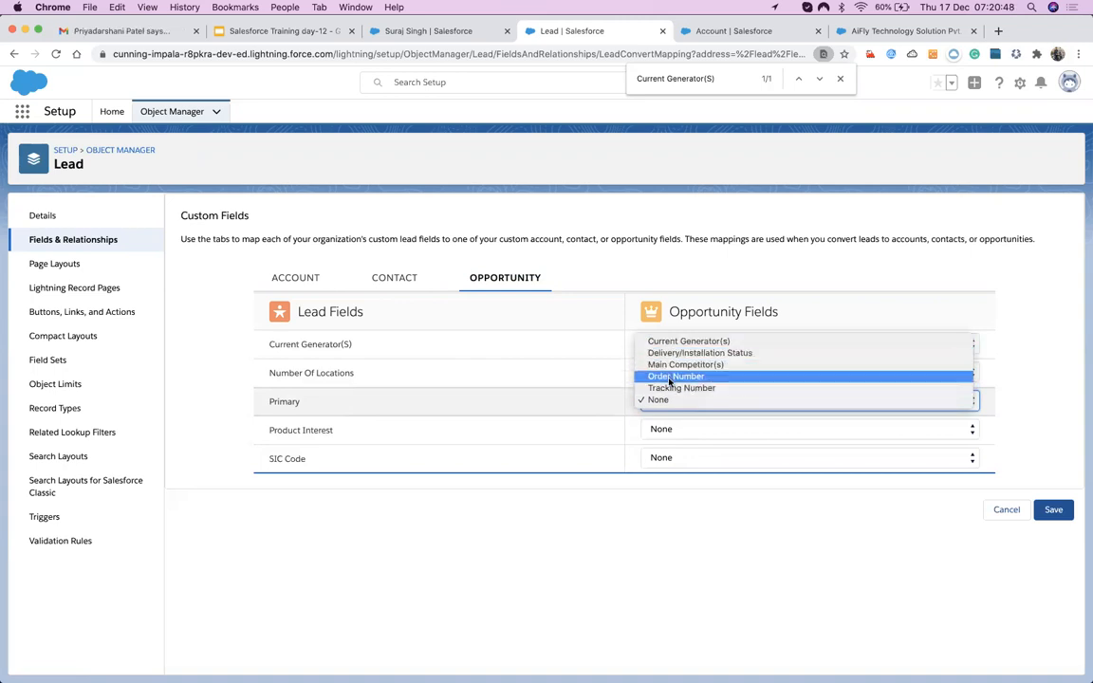
{"action": "left_click", "coordinate": [669, 378]}
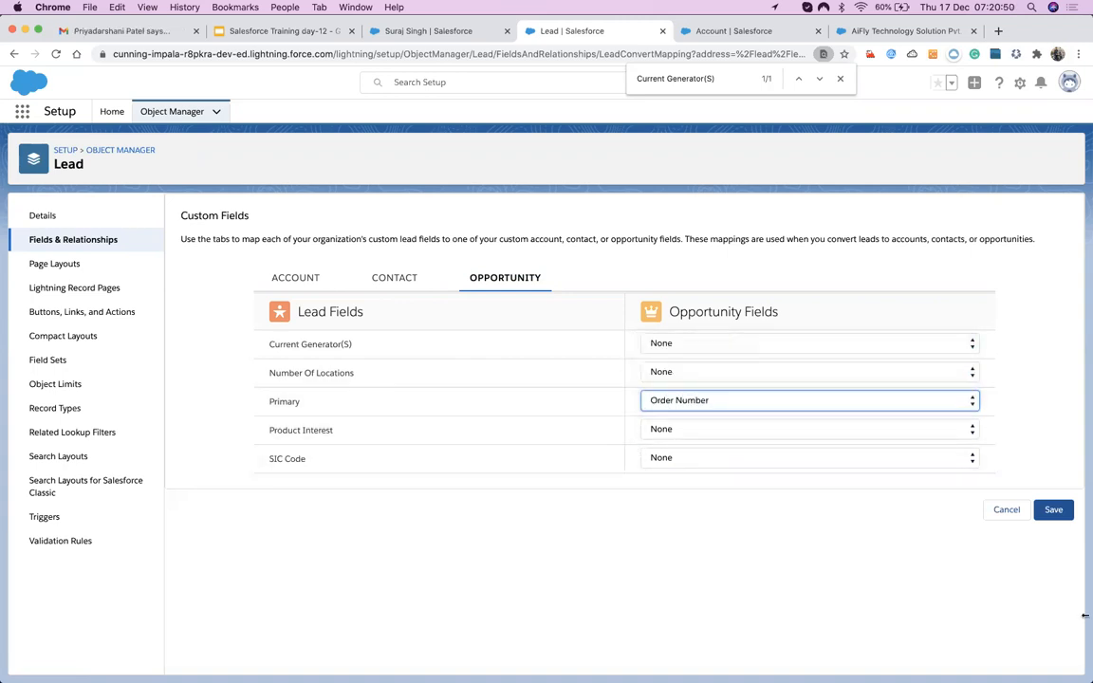
{"action": "left_click", "coordinate": [769, 400]}
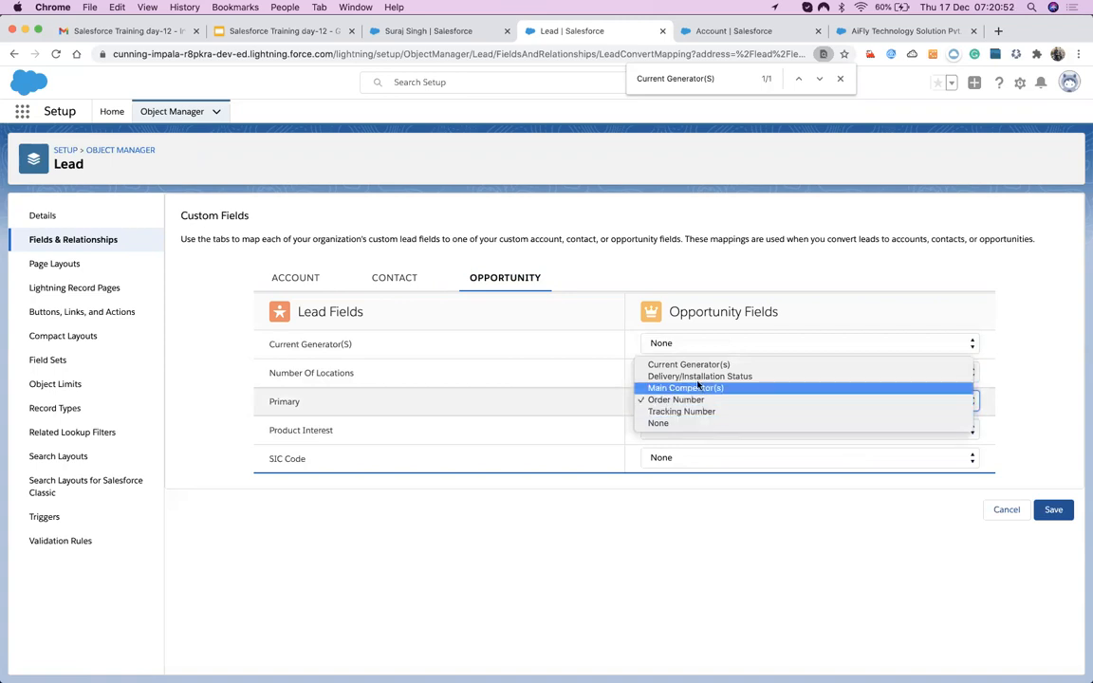
{"action": "left_click", "coordinate": [484, 351]}
{"action": "left_click", "coordinate": [676, 346]}
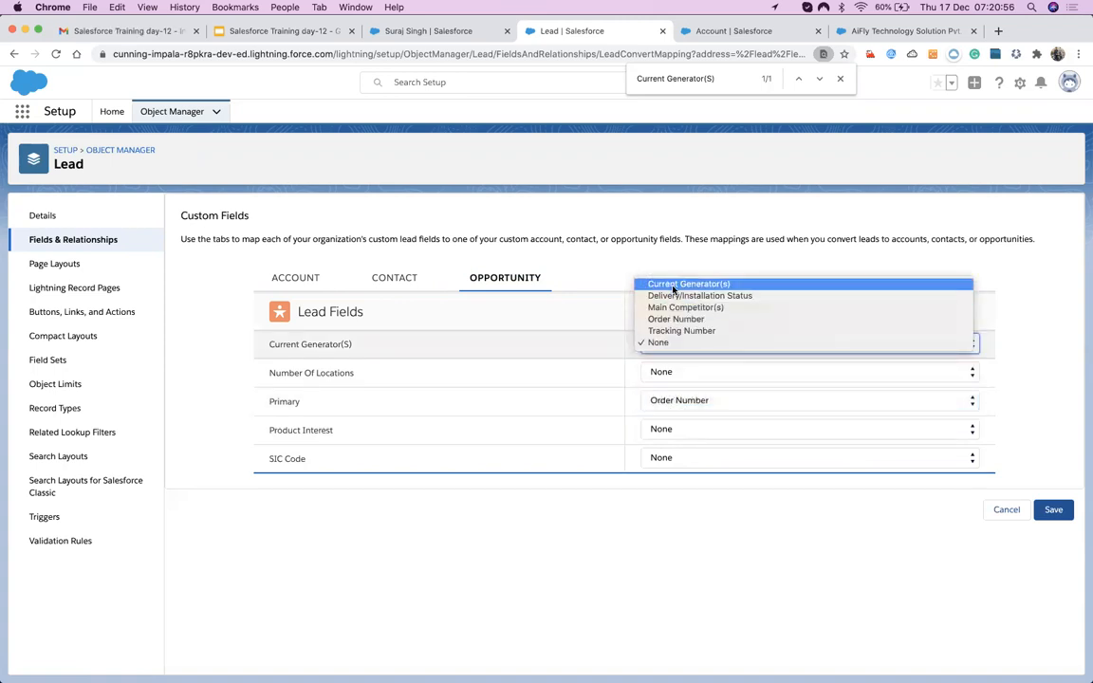
{"action": "left_click", "coordinate": [664, 283]}
{"action": "left_click", "coordinate": [678, 402]}
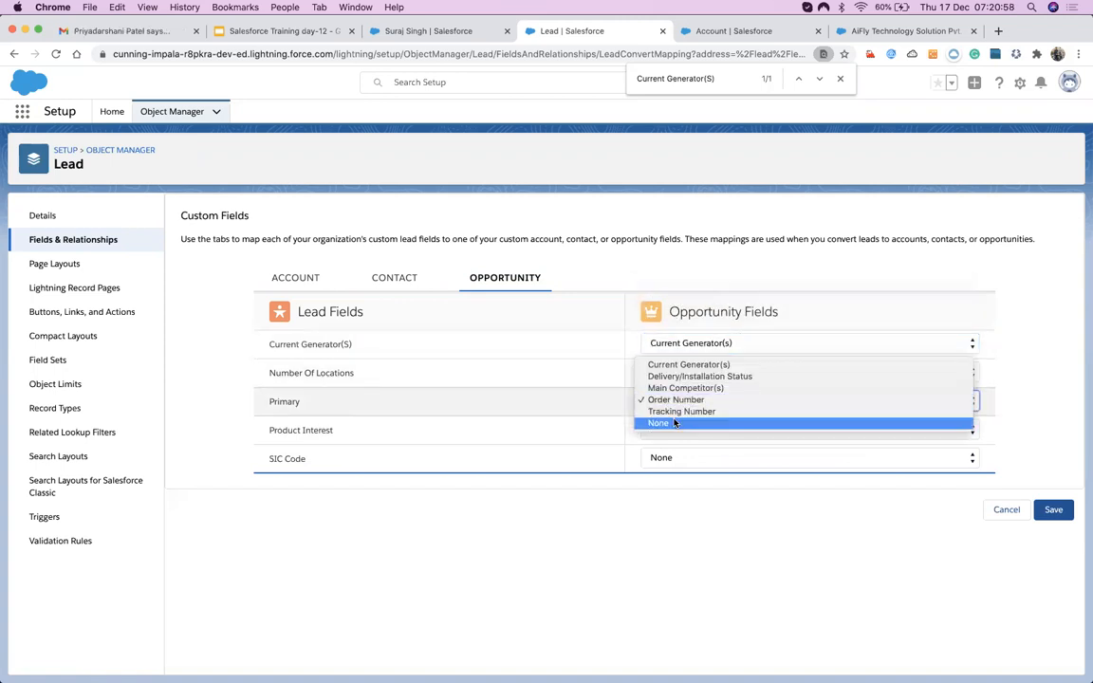
{"action": "left_click", "coordinate": [675, 423]}
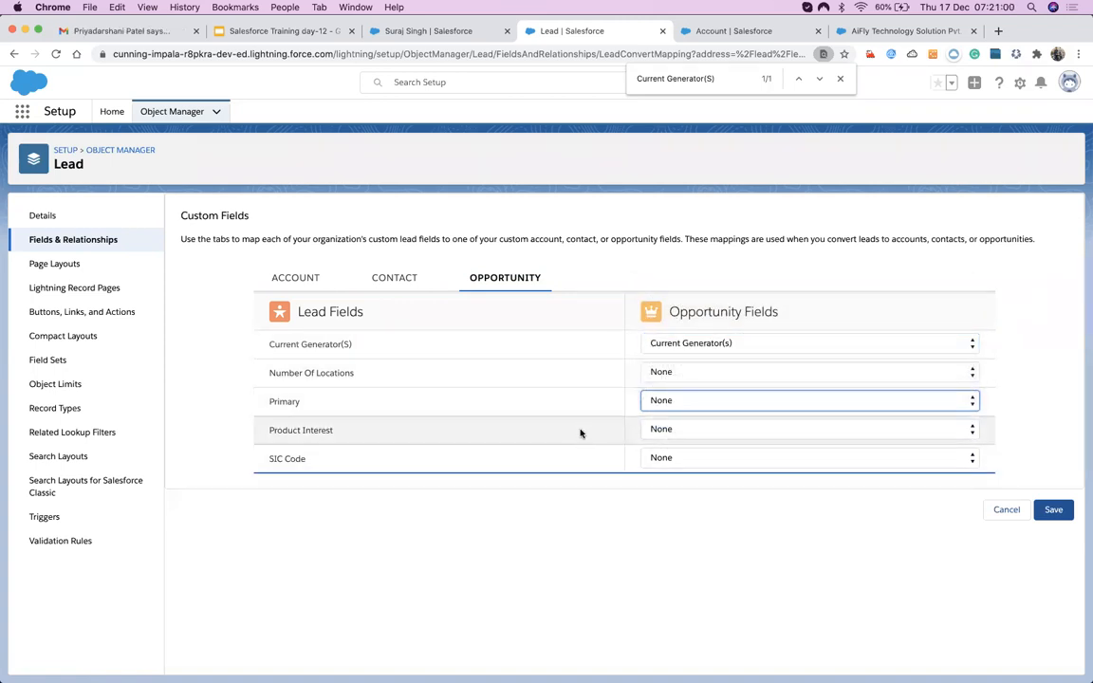
Try mapping SIC Code to Order Number, then Tracking Number; after length errors, leave it unmapped.
{"action": "left_click", "coordinate": [670, 456]}
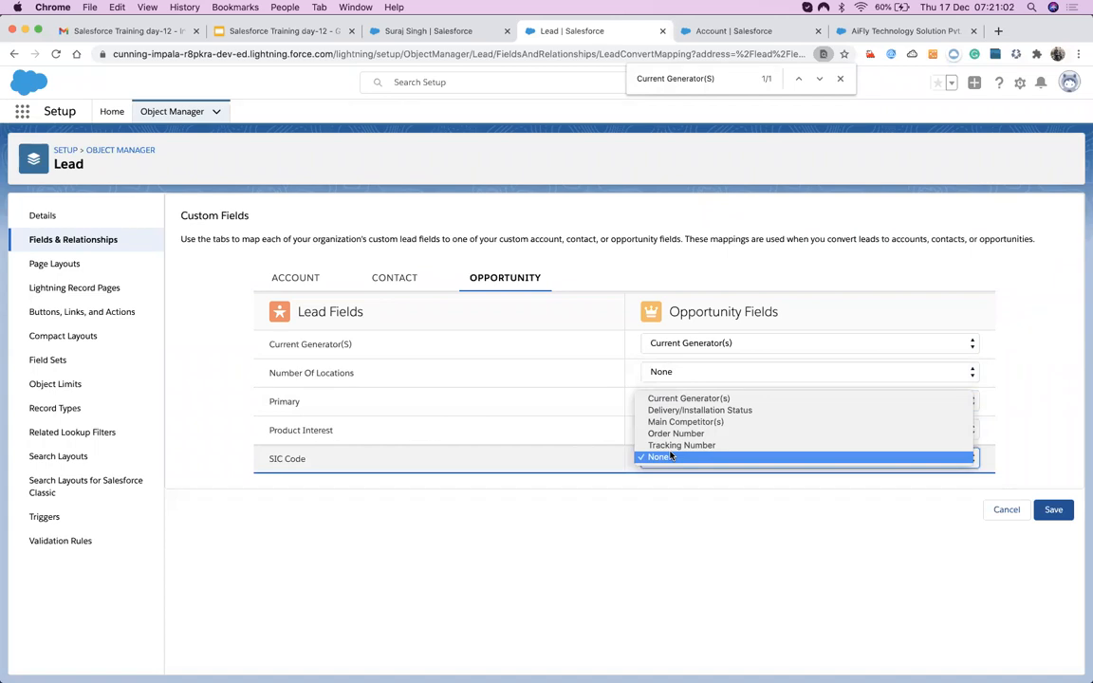
{"action": "left_click", "coordinate": [676, 434]}
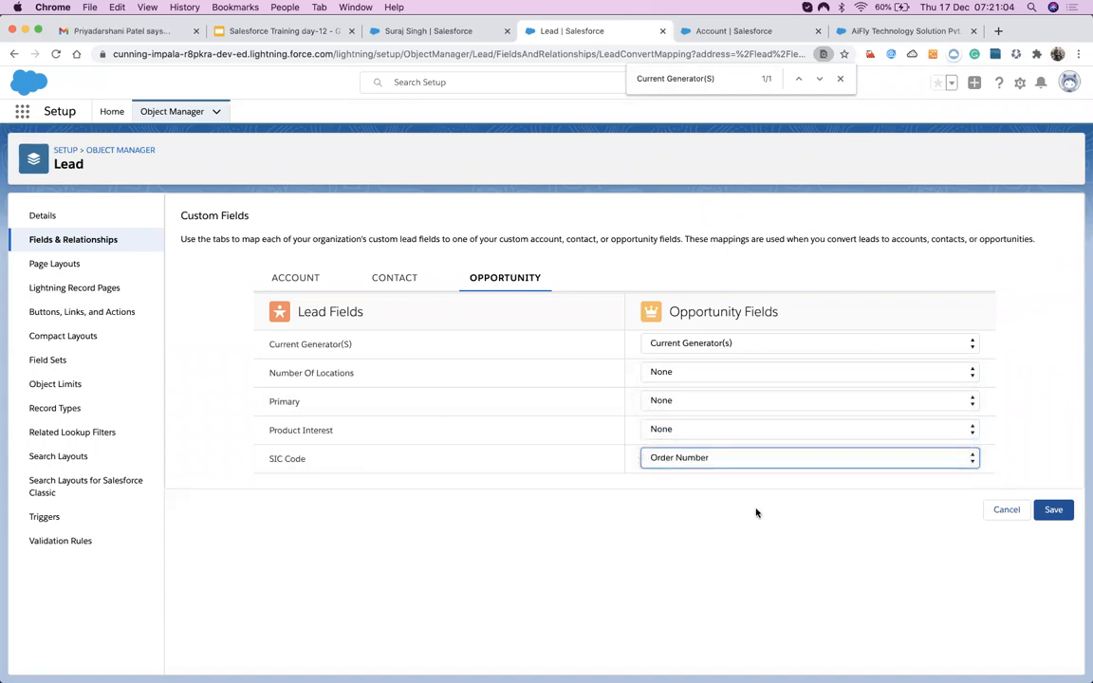
{"action": "left_click", "coordinate": [1054, 512]}
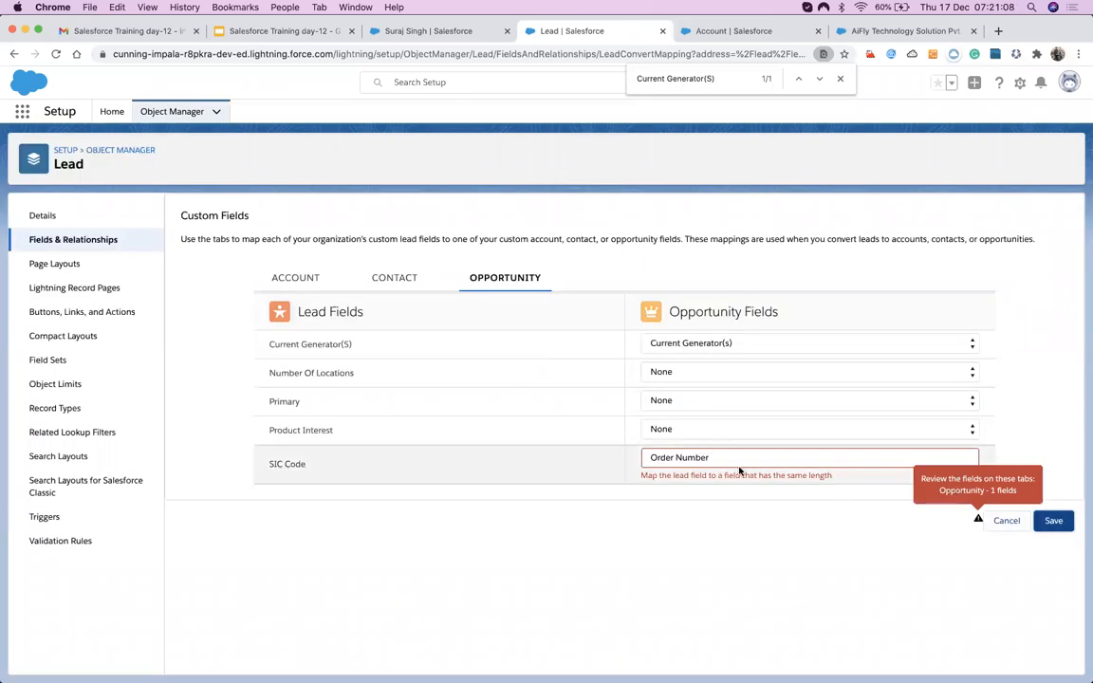
{"action": "left_click", "coordinate": [670, 461]}
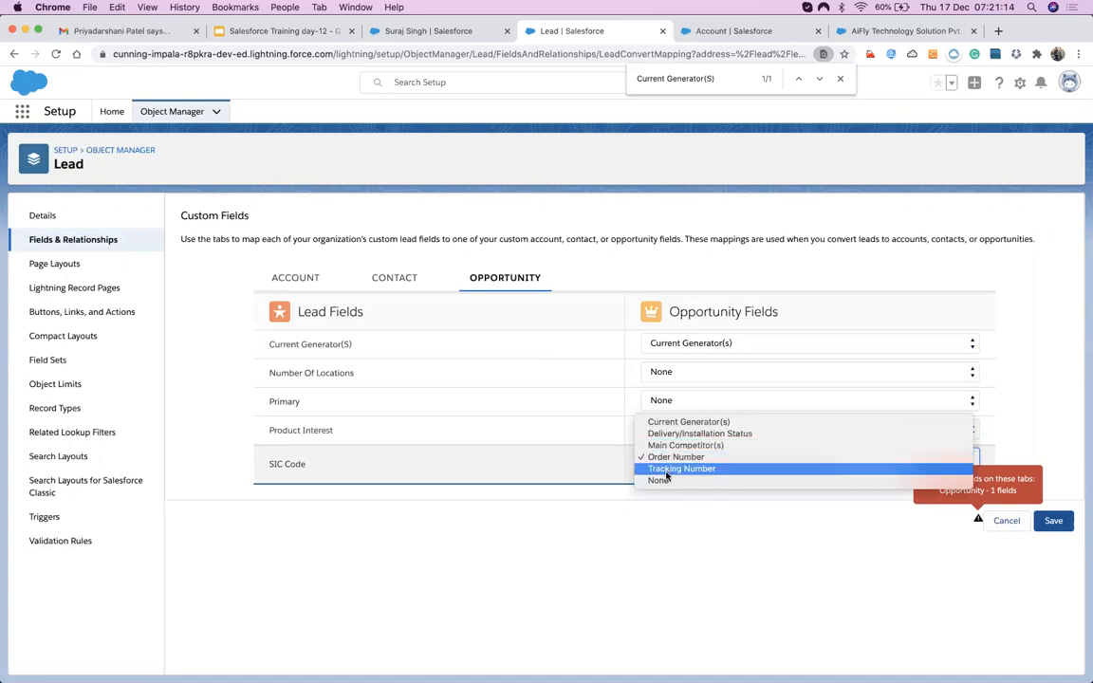
{"action": "left_click", "coordinate": [668, 471]}
{"action": "left_click", "coordinate": [1056, 523]}
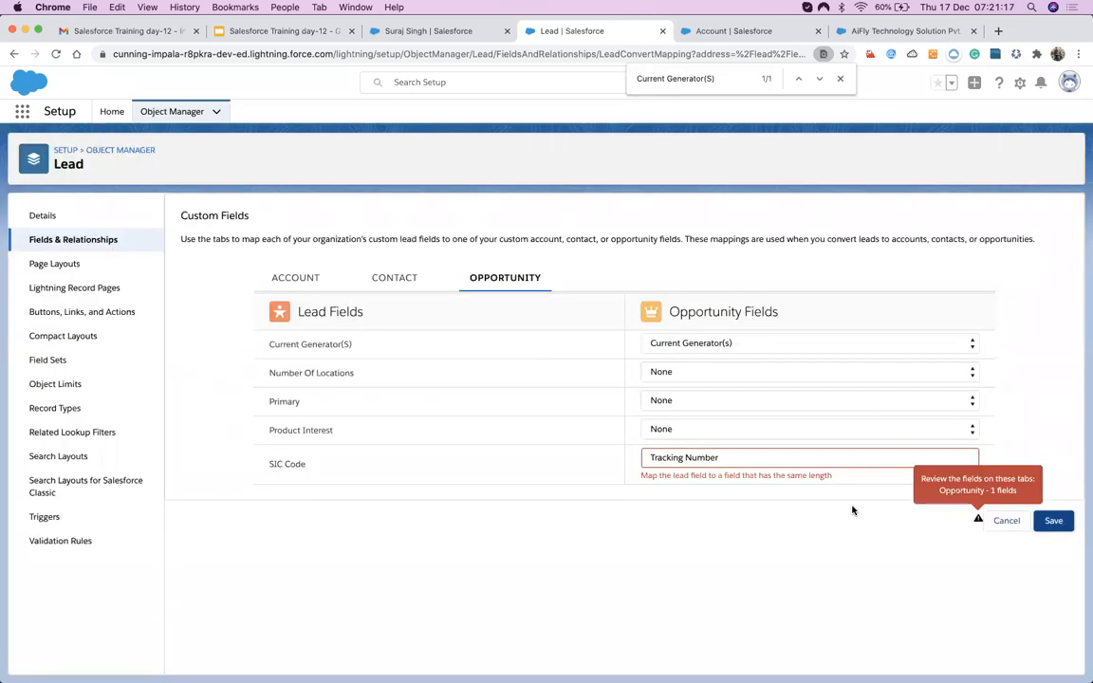
{"action": "left_click", "coordinate": [757, 459]}
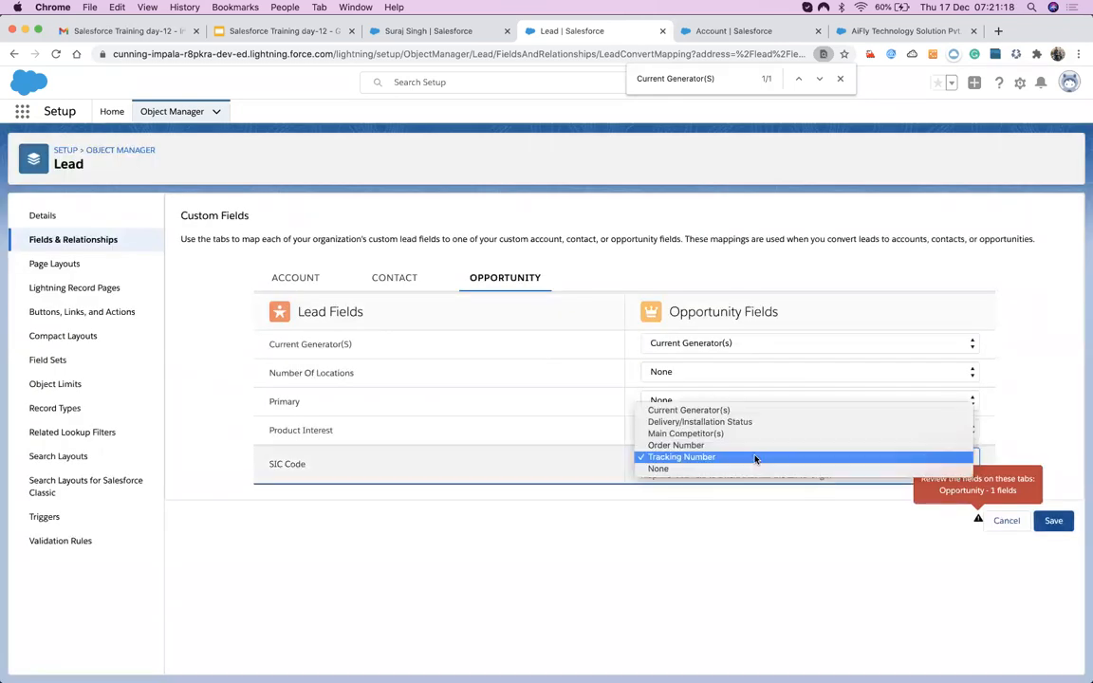
{"action": "left_click", "coordinate": [658, 467]}
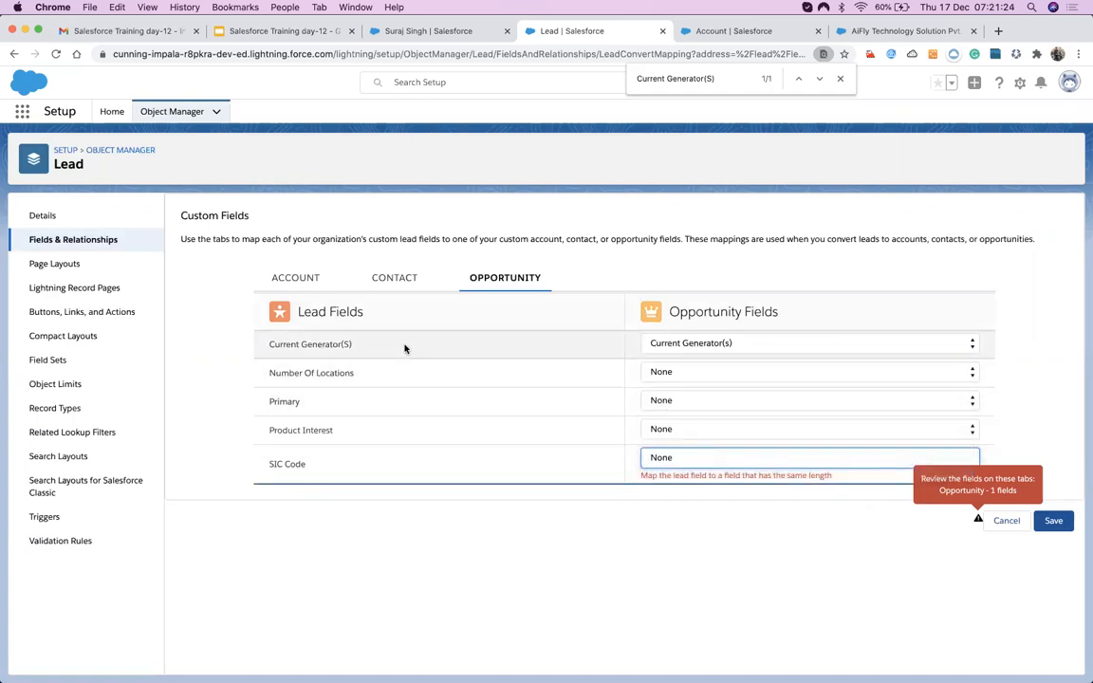
Review the Contact and Account mappings and save all the lead field mappings.
{"action": "left_click", "coordinate": [394, 279]}
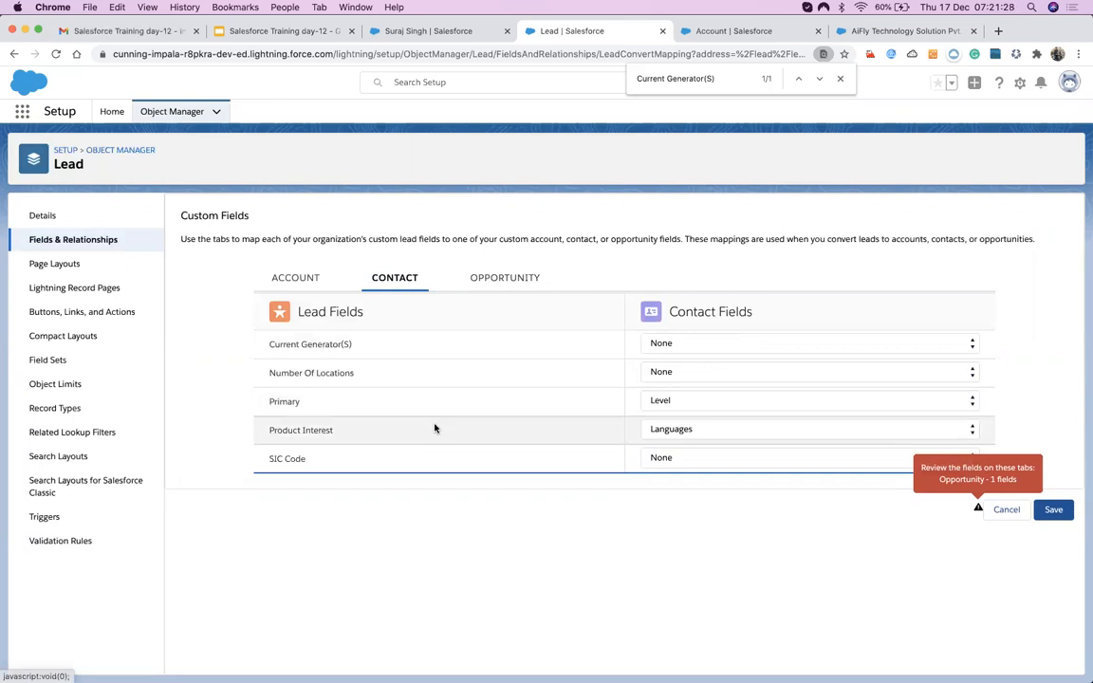
{"action": "left_click", "coordinate": [309, 282]}
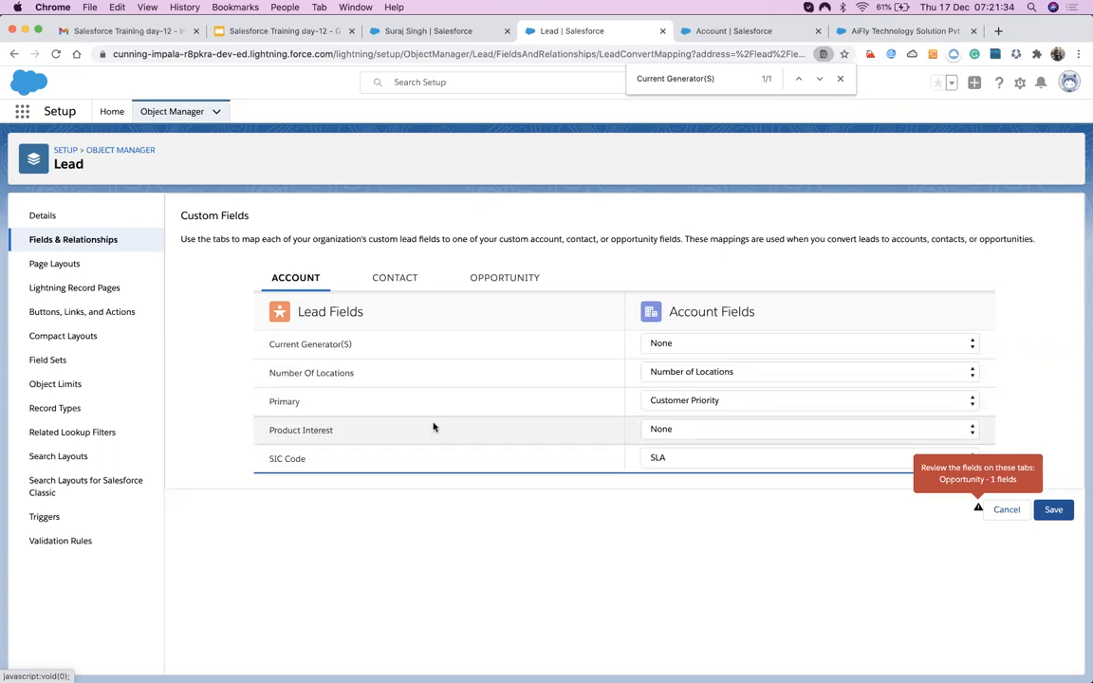
{"action": "left_click", "coordinate": [1054, 513]}
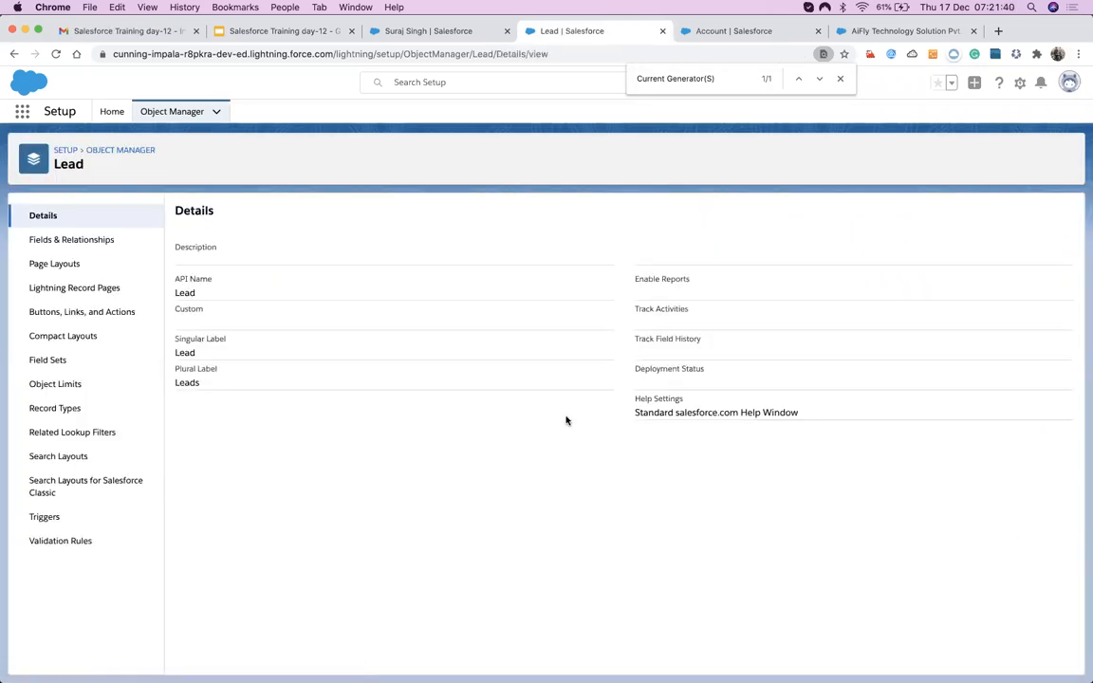
Open the Lead's Fields & Relationships list, check the account tab, then return to Lead setup.
{"action": "left_click", "coordinate": [38, 240]}
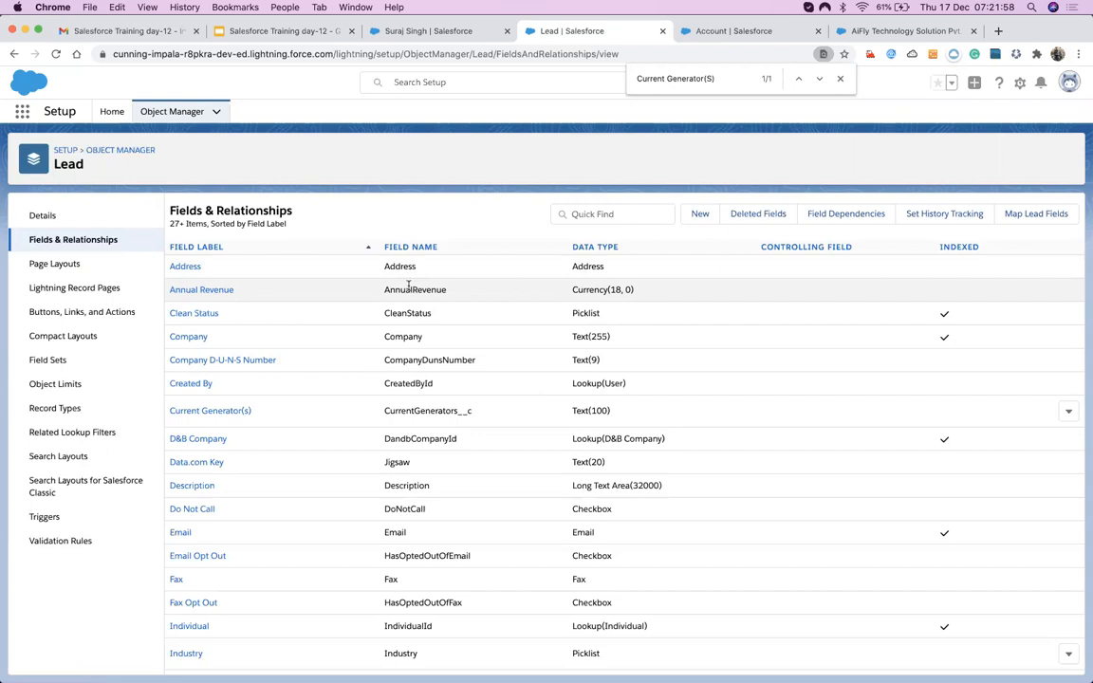
{"action": "left_click", "coordinate": [840, 79]}
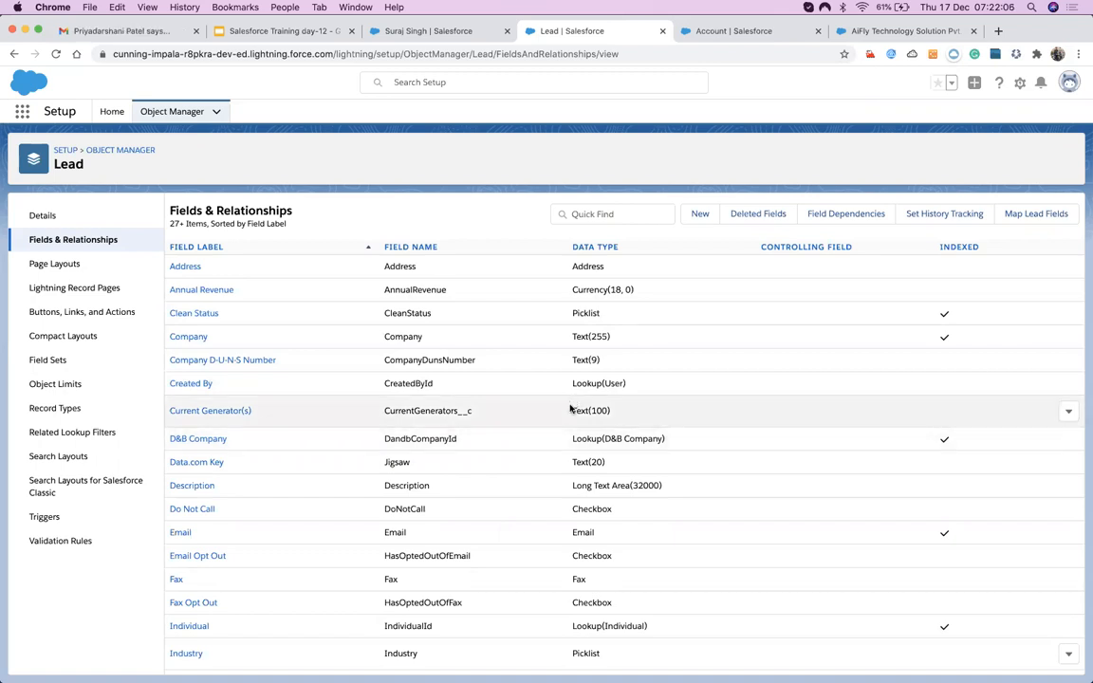
{"action": "left_click", "coordinate": [716, 35]}
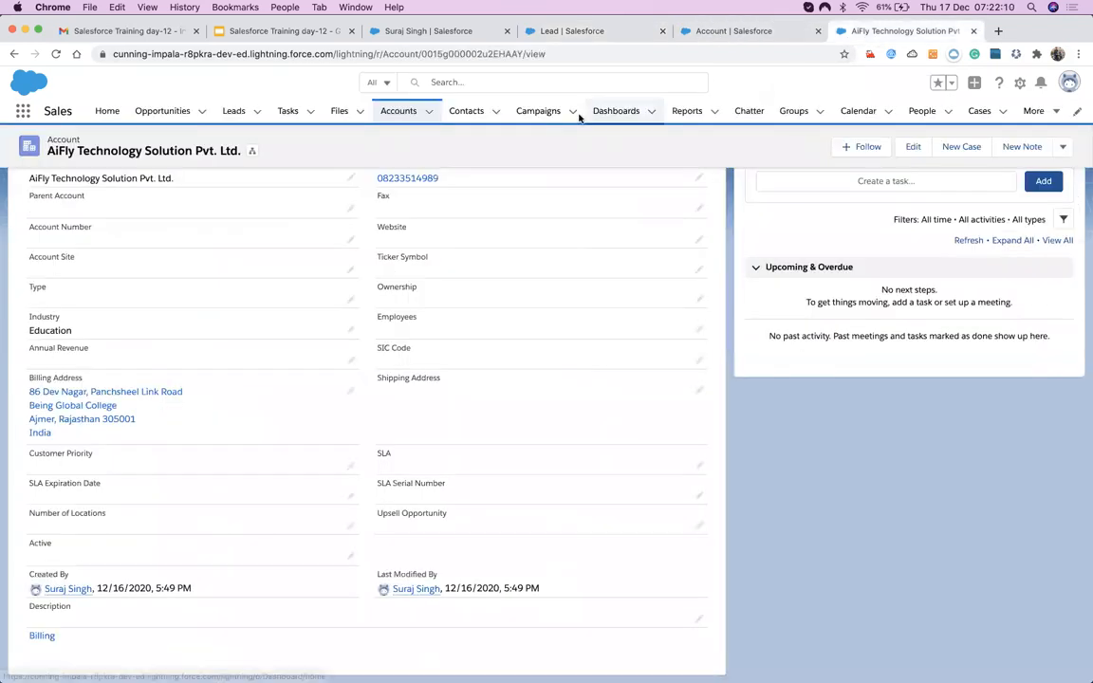
{"action": "scroll", "coordinate": [481, 361], "scroll_direction": "up", "scroll_amount": 5}
{"action": "scroll", "coordinate": [481, 363], "scroll_direction": "down", "scroll_amount": 2}
{"action": "scroll", "coordinate": [482, 351], "scroll_direction": "up", "scroll_amount": 2}
{"action": "left_click", "coordinate": [603, 33]}
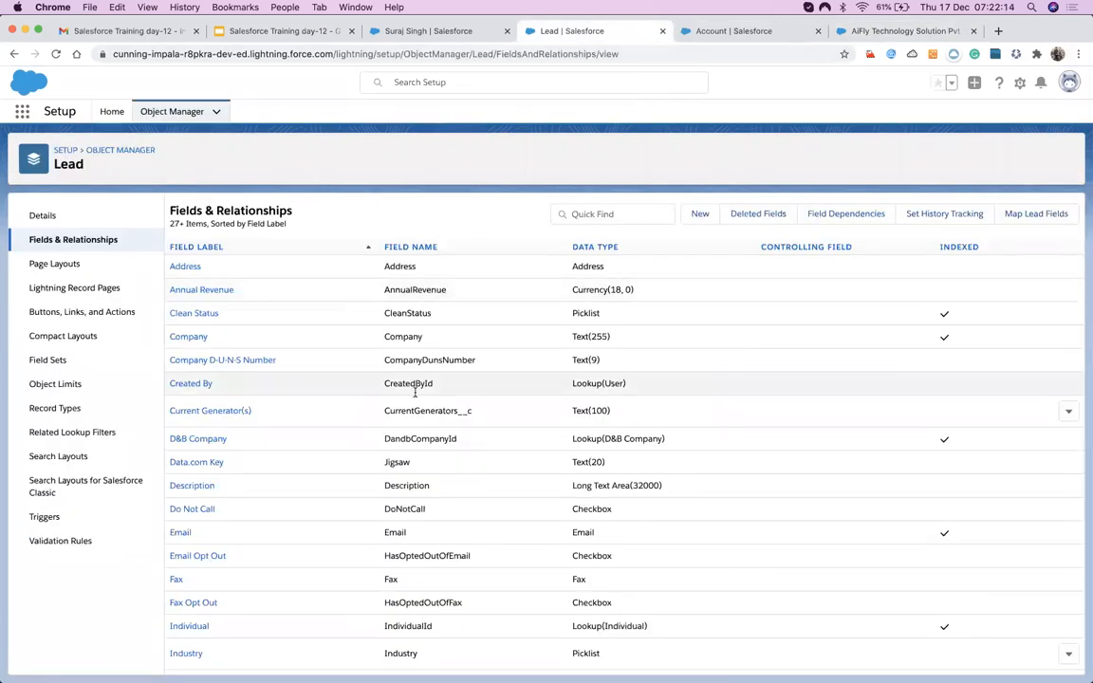
Set the AiFly lead's status to Converted and bring up its Convert Lead dialog.
{"action": "left_click", "coordinate": [450, 34]}
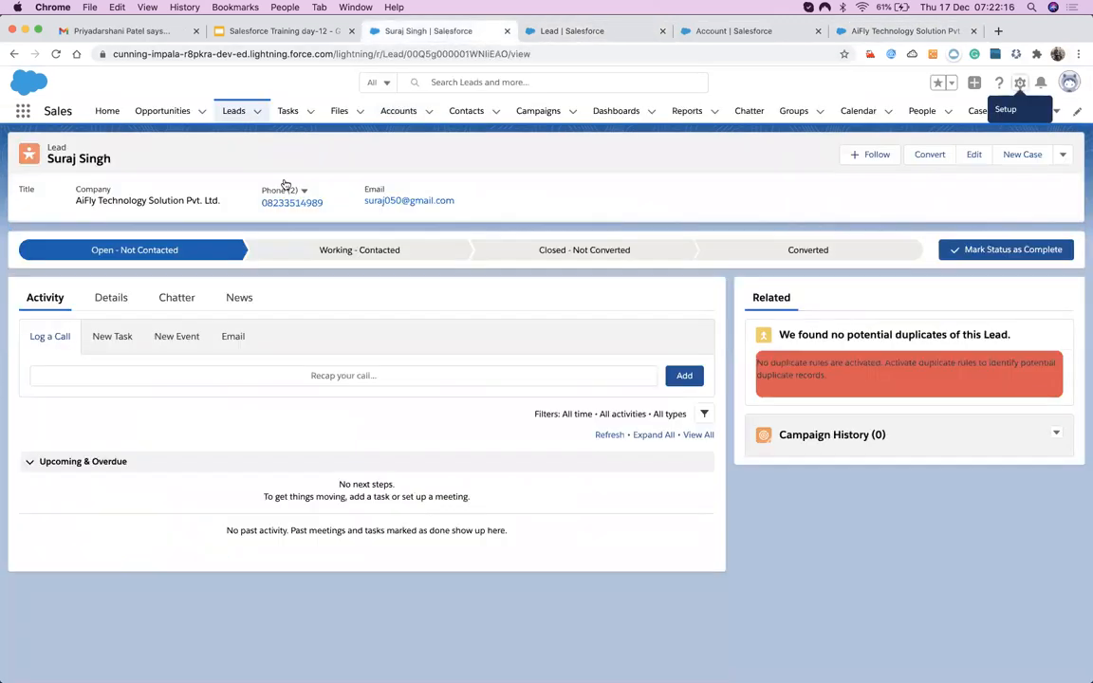
{"action": "left_click", "coordinate": [120, 304]}
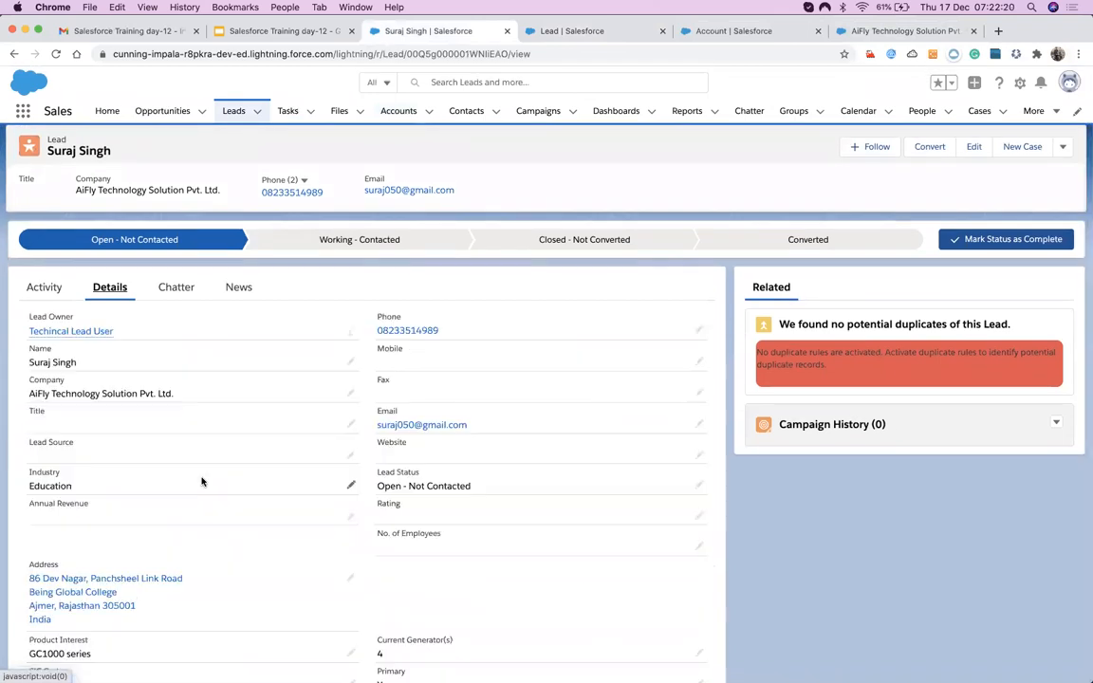
{"action": "scroll", "coordinate": [202, 481], "scroll_direction": "down", "scroll_amount": 3}
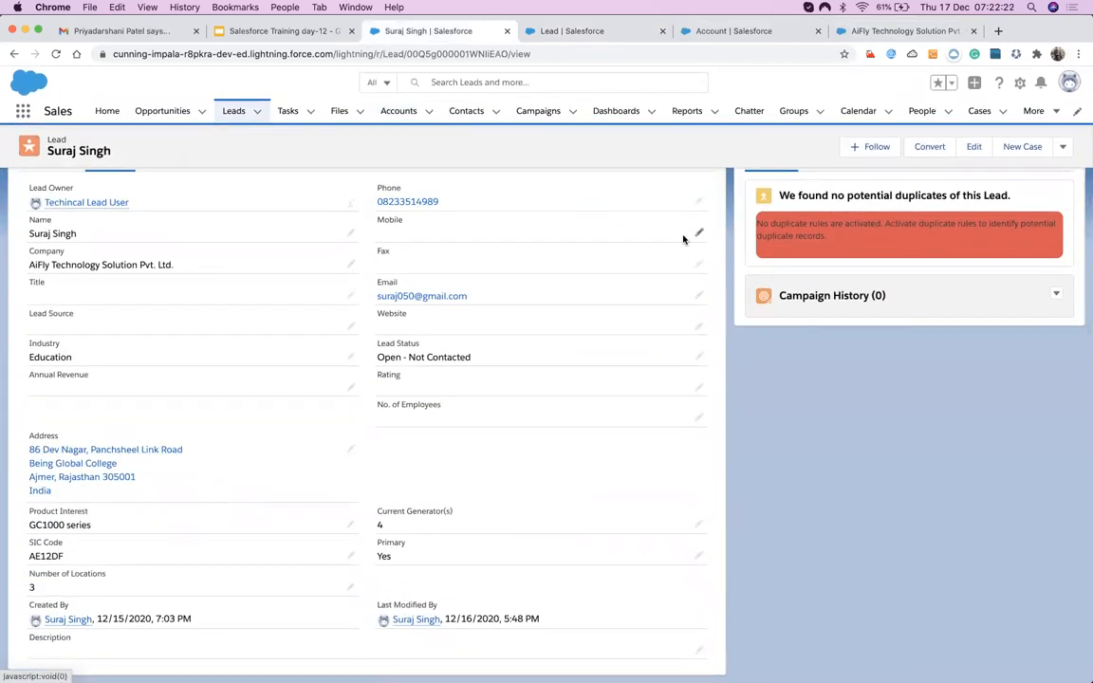
{"action": "scroll", "coordinate": [685, 236], "scroll_direction": "up", "scroll_amount": 3}
{"action": "left_click", "coordinate": [902, 247]}
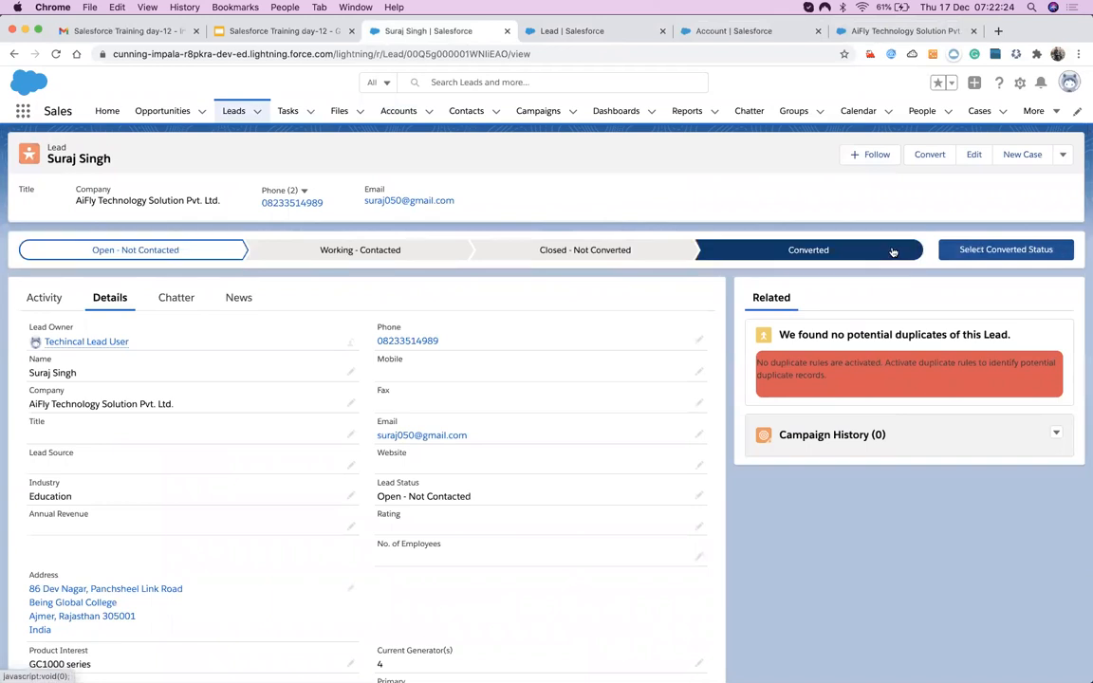
{"action": "left_click", "coordinate": [950, 251]}
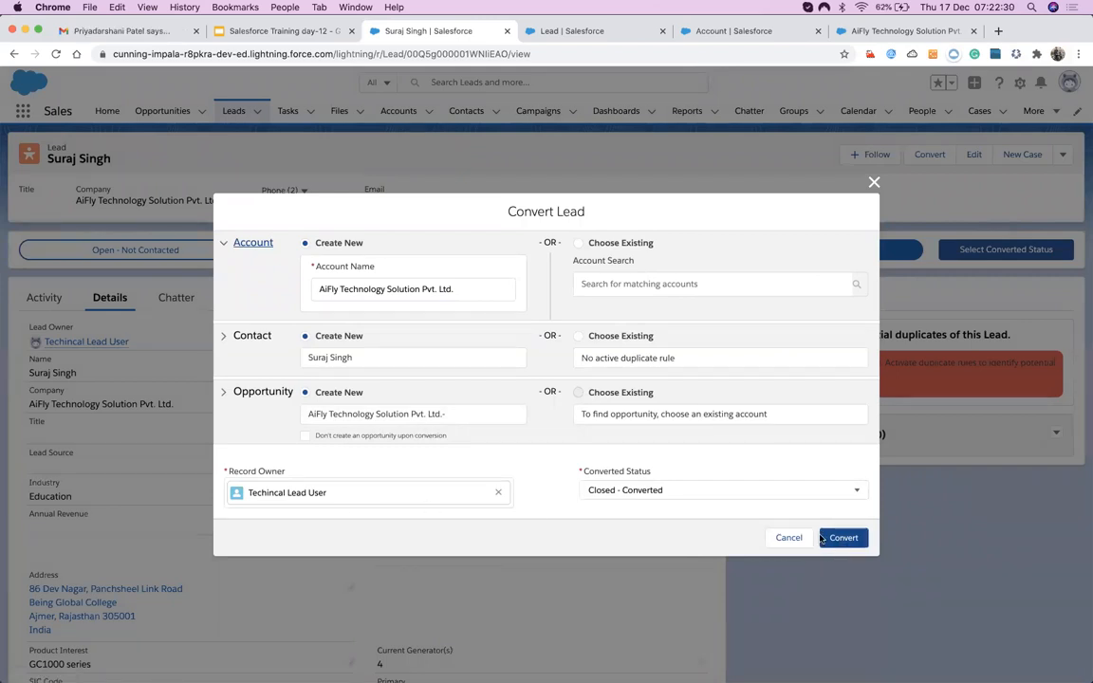
Assign another user as record owner and convert the AiFly lead.
{"action": "left_click", "coordinate": [499, 492]}
{"action": "left_click", "coordinate": [433, 489]}
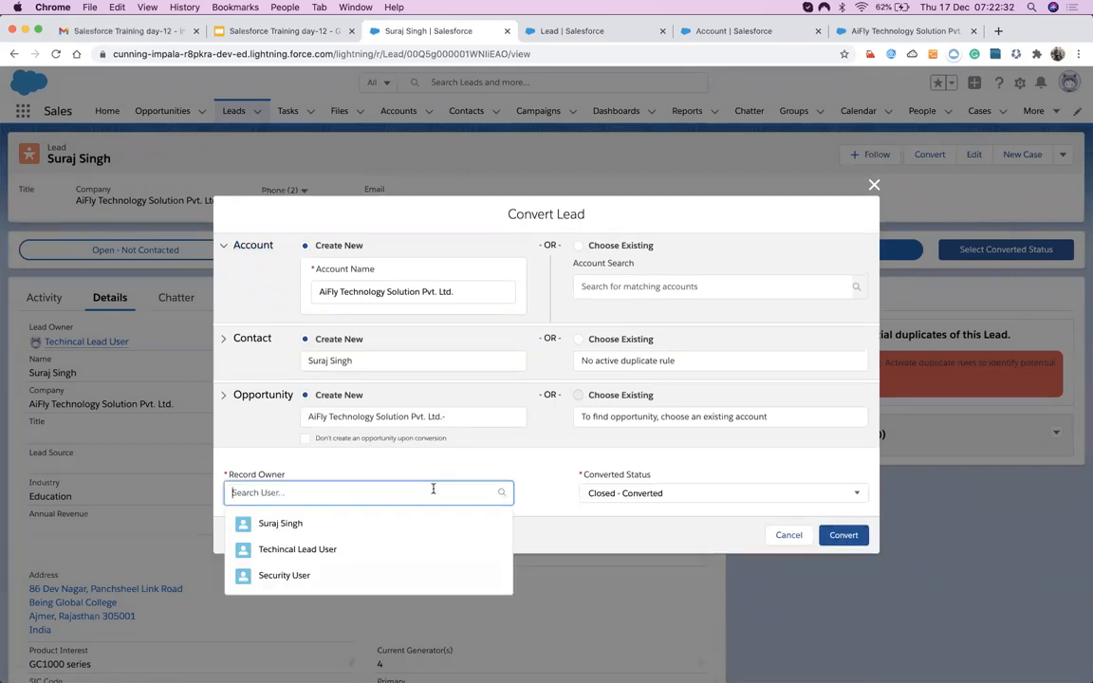
{"action": "left_click", "coordinate": [281, 525]}
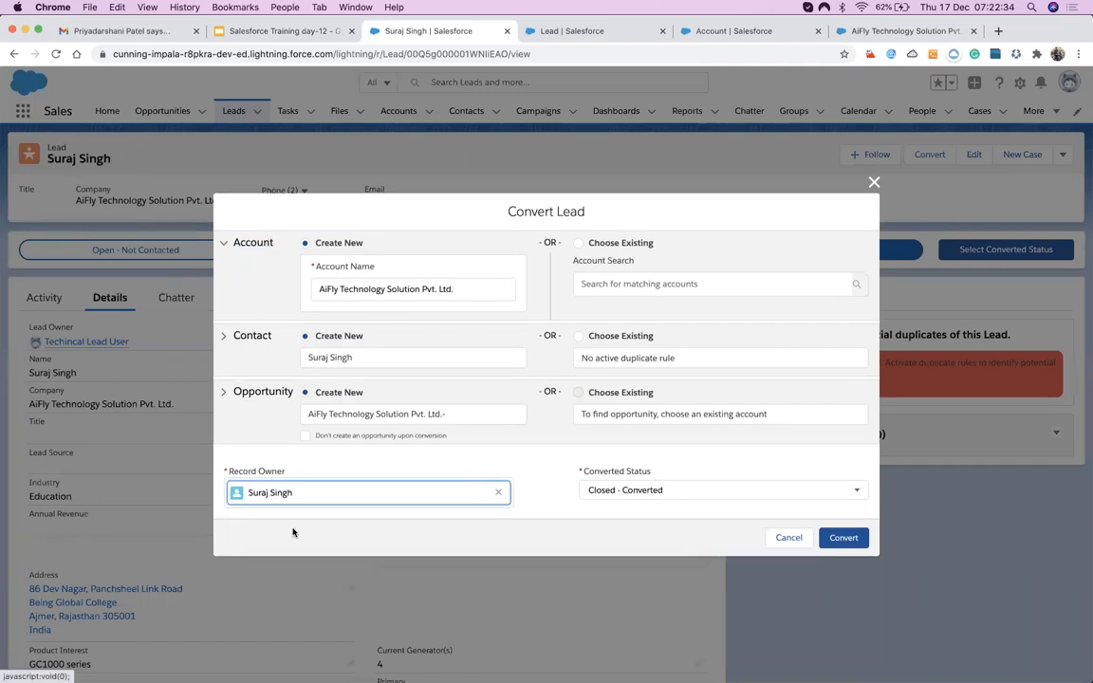
{"action": "left_click", "coordinate": [828, 541]}
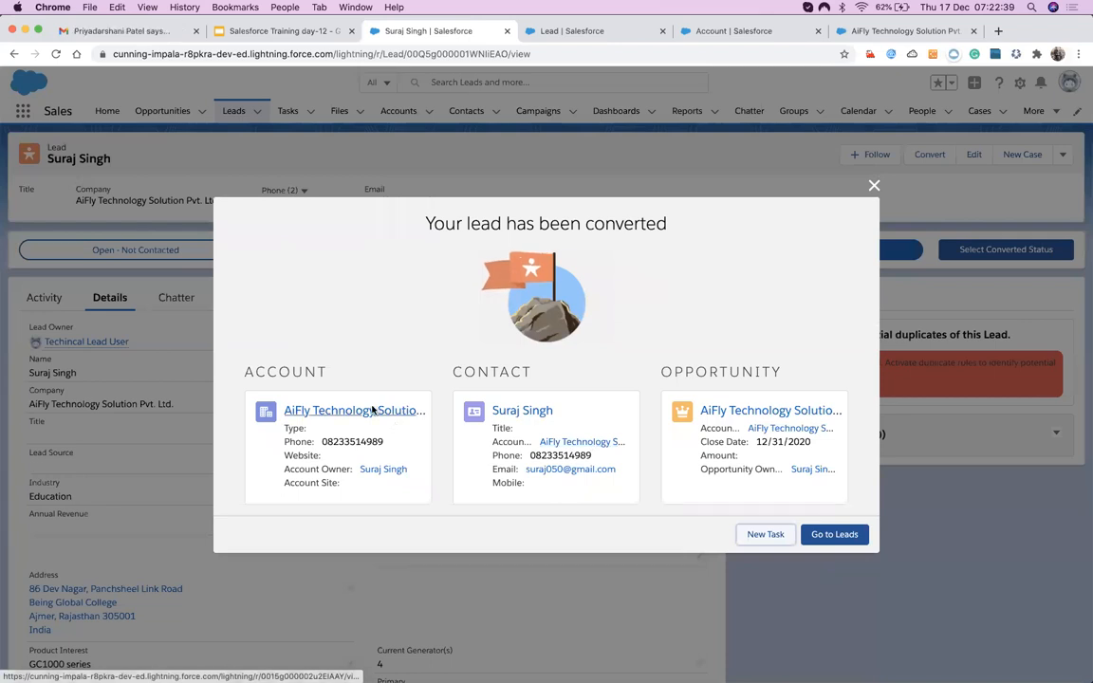
Open the new account, contact and opportunity in separate tabs, starting with the account.
{"action": "right_click", "coordinate": [372, 410]}
{"action": "left_click", "coordinate": [403, 420]}
{"action": "right_click", "coordinate": [511, 415]}
{"action": "left_click", "coordinate": [528, 420]}
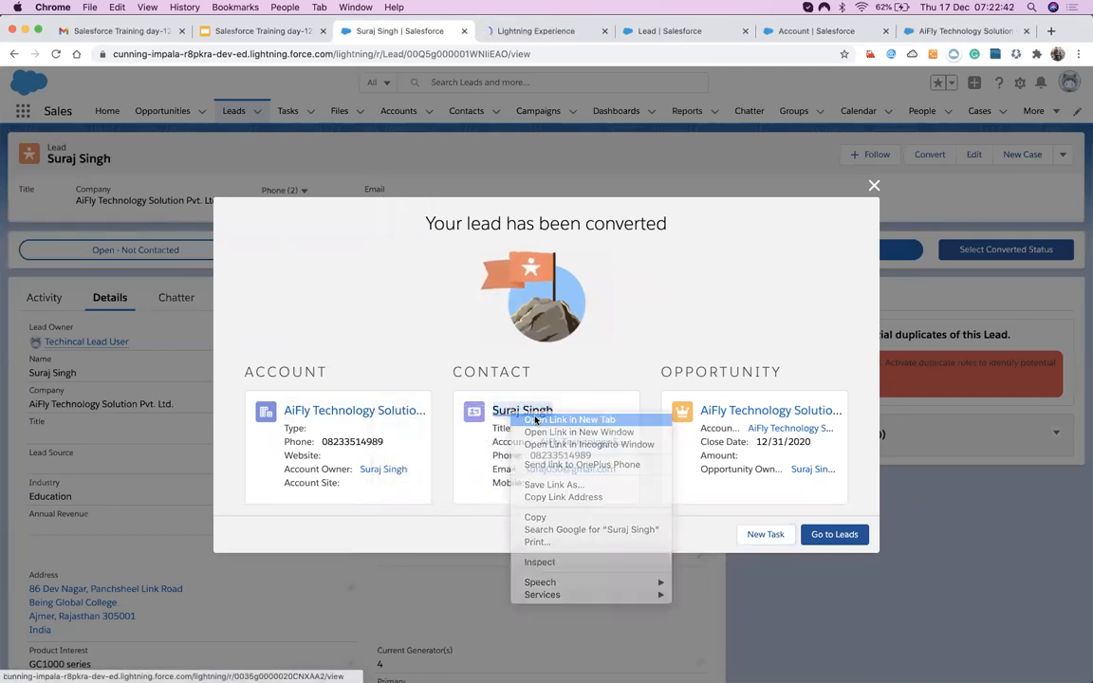
{"action": "right_click", "coordinate": [722, 415]}
{"action": "left_click", "coordinate": [754, 417]}
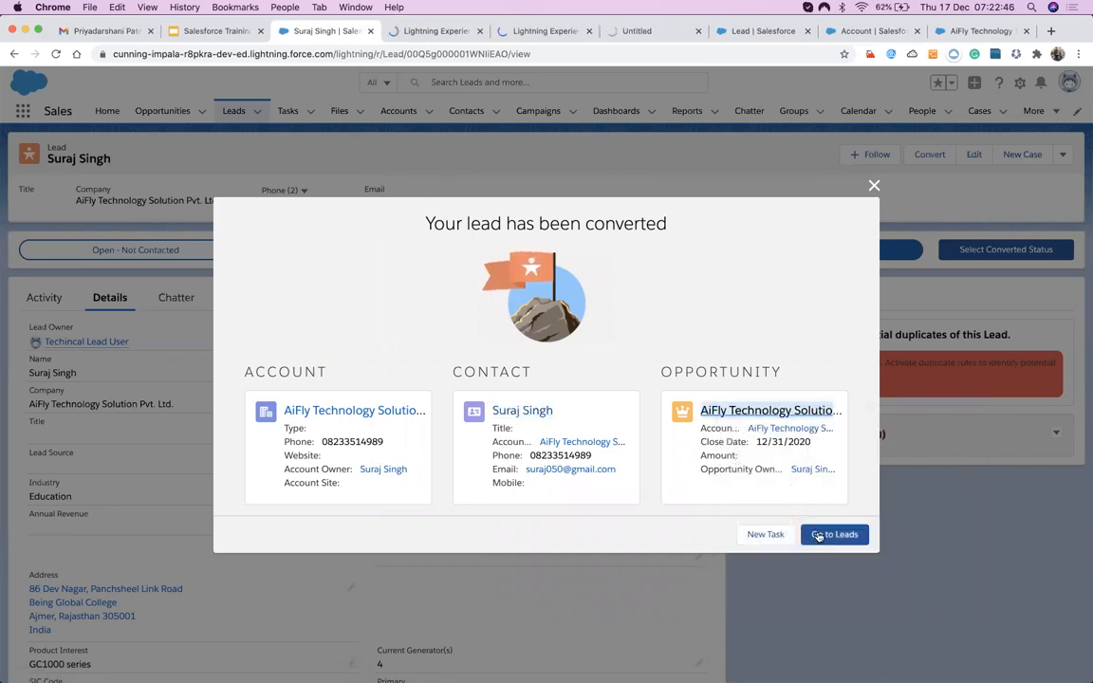
{"action": "left_click", "coordinate": [410, 31]}
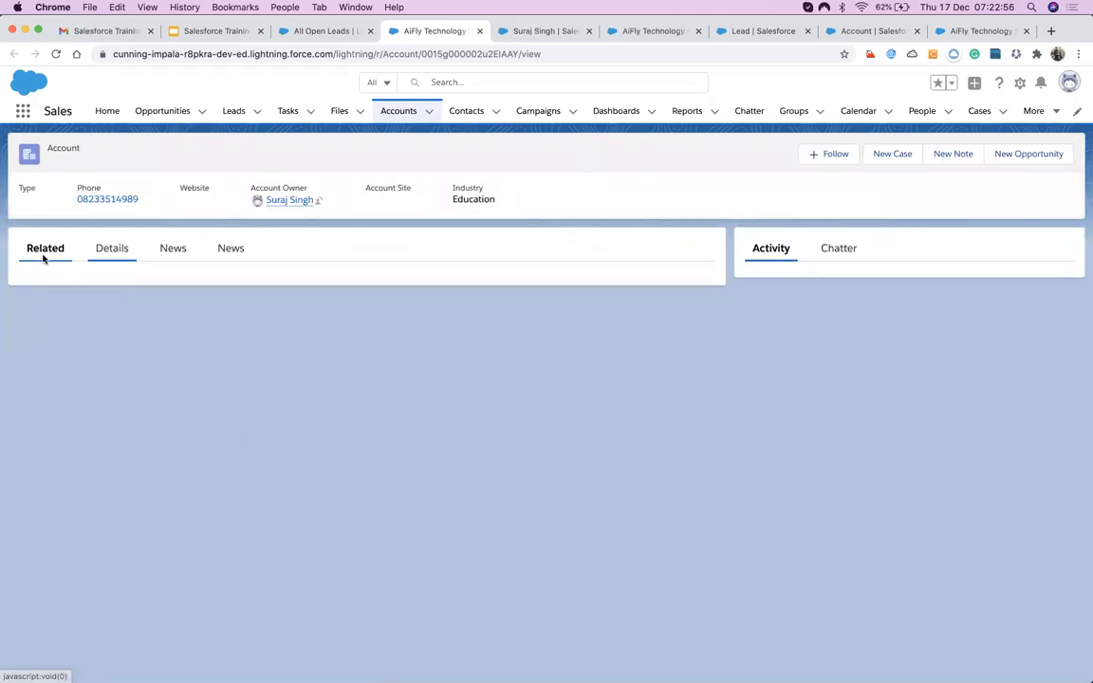
Check the account details (SLA AE12DF, 3 locations) and contact details (Languages GC1000 series).
{"action": "left_click", "coordinate": [110, 251]}
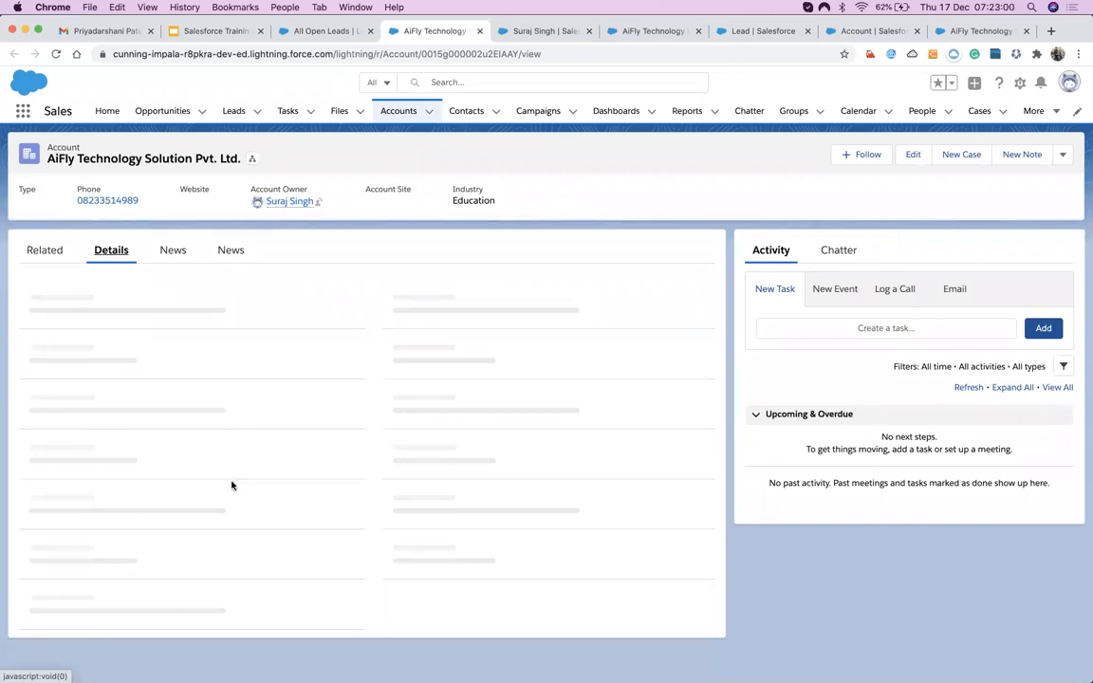
{"action": "scroll", "coordinate": [232, 480], "scroll_direction": "down", "scroll_amount": 3}
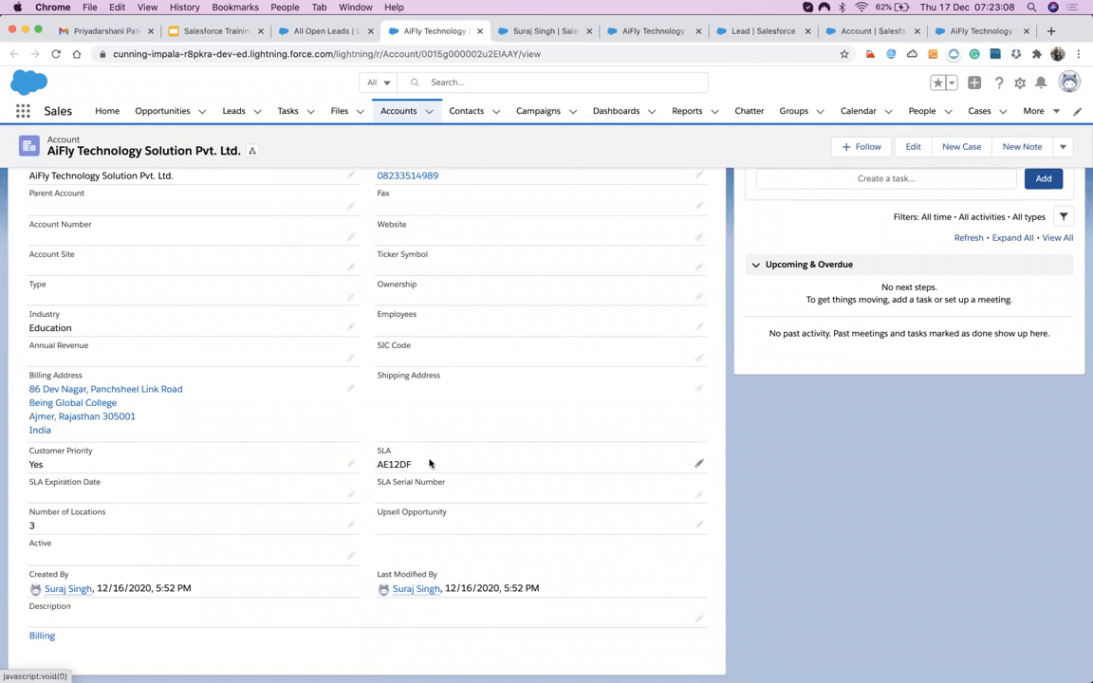
{"action": "left_click", "coordinate": [522, 30]}
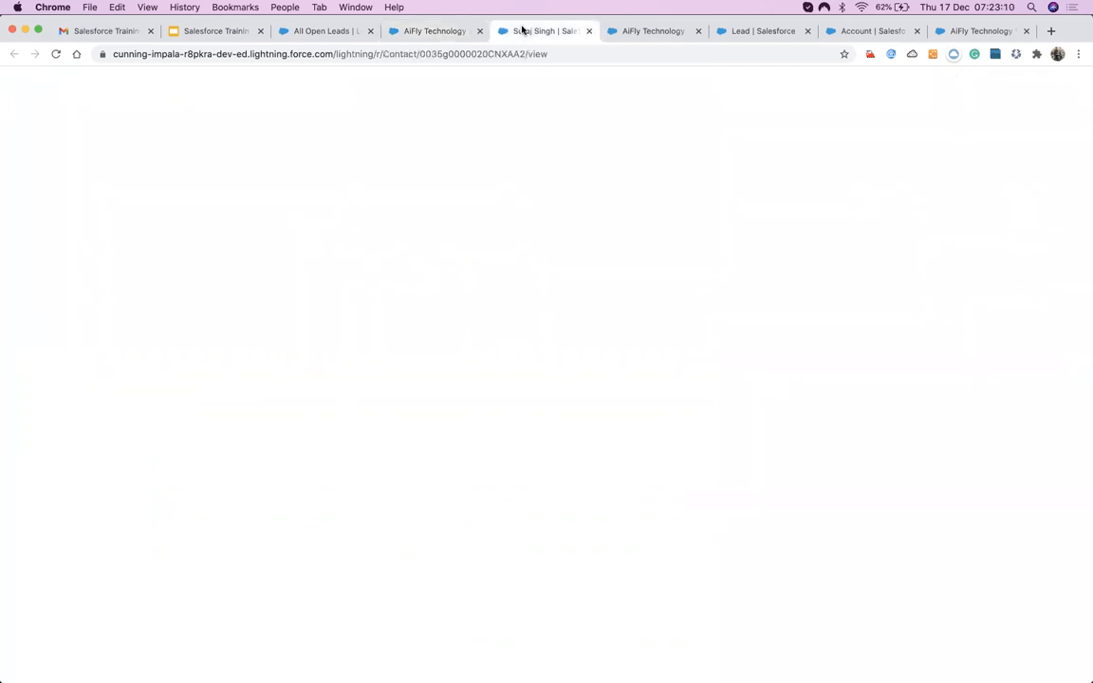
{"action": "left_click", "coordinate": [108, 262]}
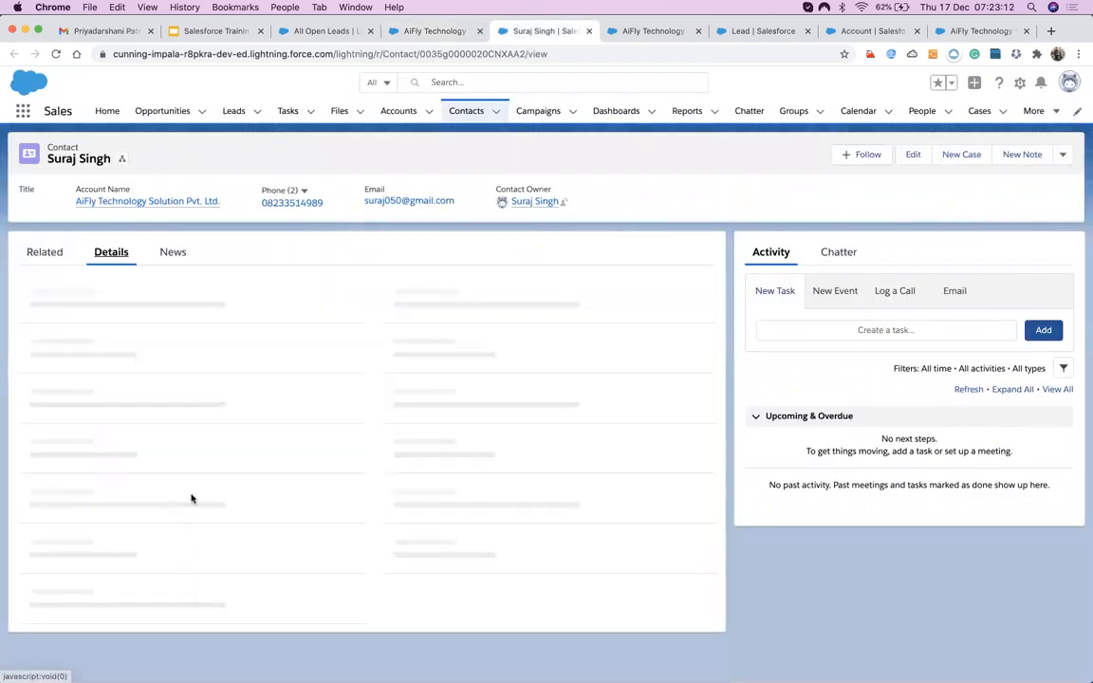
{"action": "scroll", "coordinate": [193, 499], "scroll_direction": "down", "scroll_amount": 1}
{"action": "scroll", "coordinate": [192, 500], "scroll_direction": "down", "scroll_amount": 2}
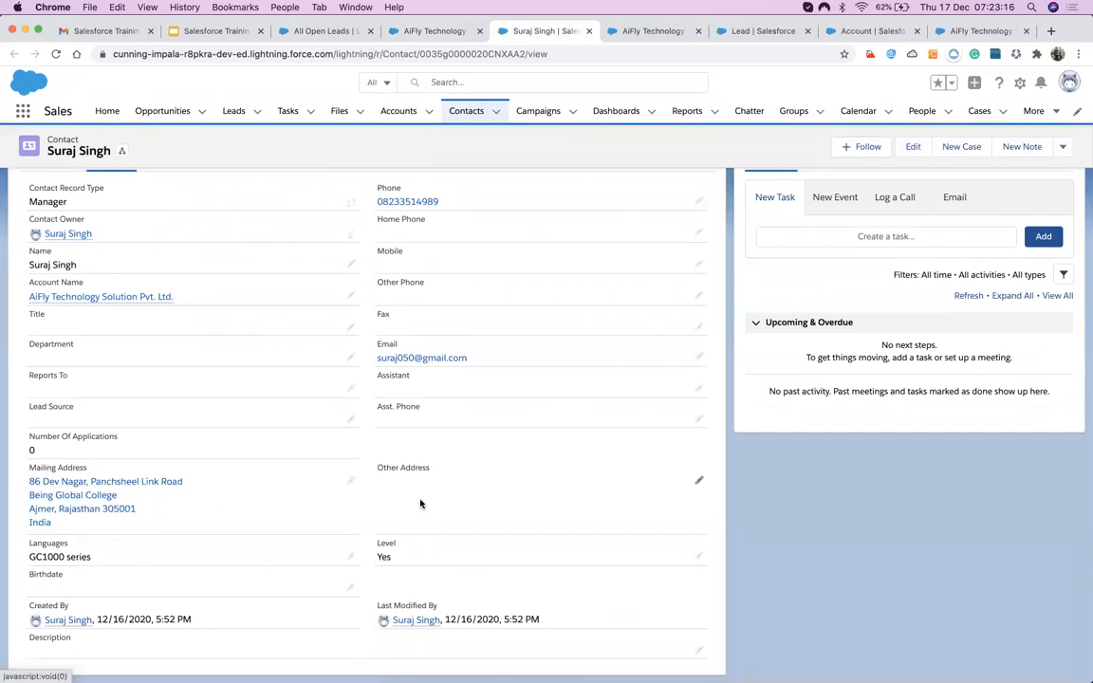
{"action": "left_click", "coordinate": [641, 30]}
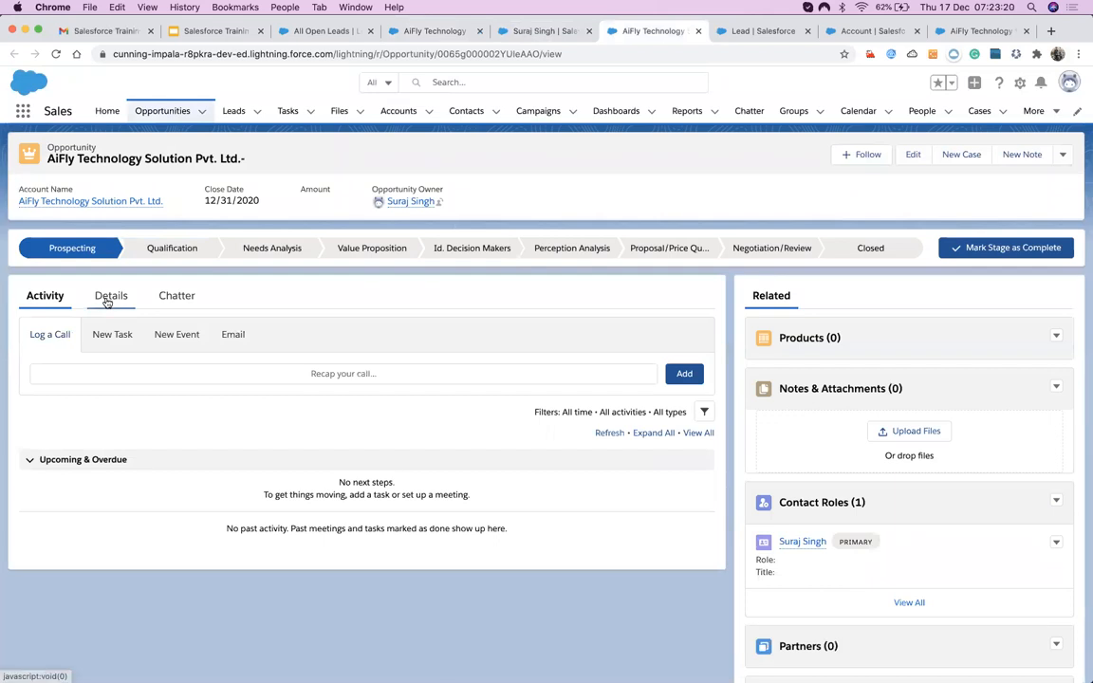
Scroll the opportunity's Details to confirm Current Generator(s) 4 and 10% probability.
{"action": "left_click", "coordinate": [107, 302]}
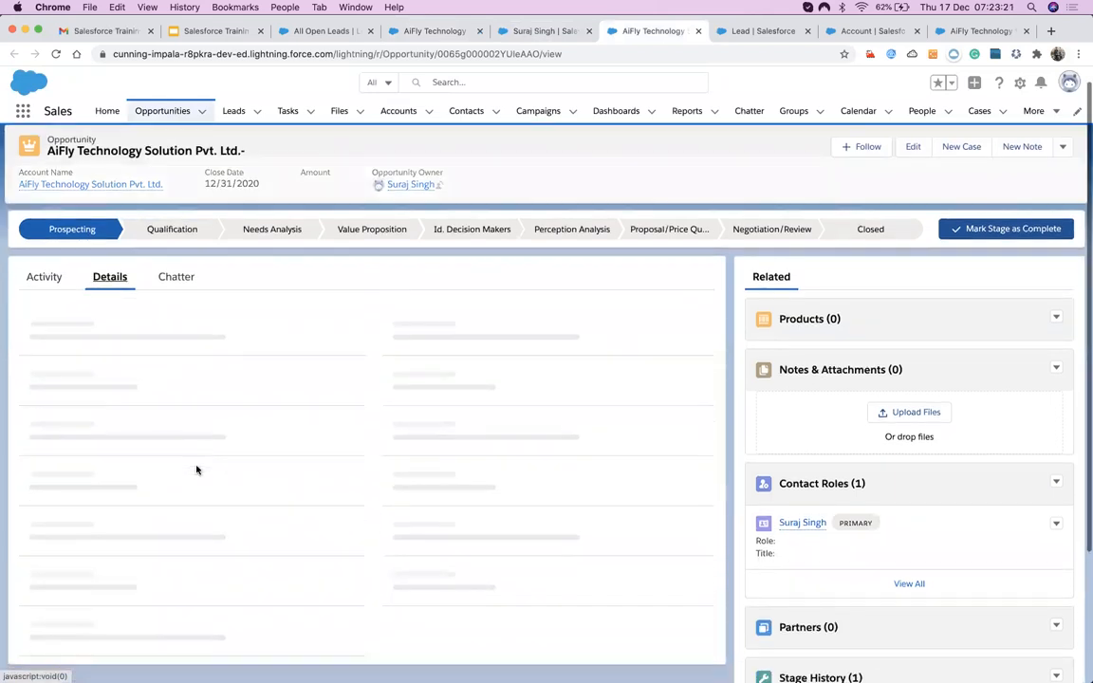
{"action": "scroll", "coordinate": [196, 470], "scroll_direction": "down", "scroll_amount": 3}
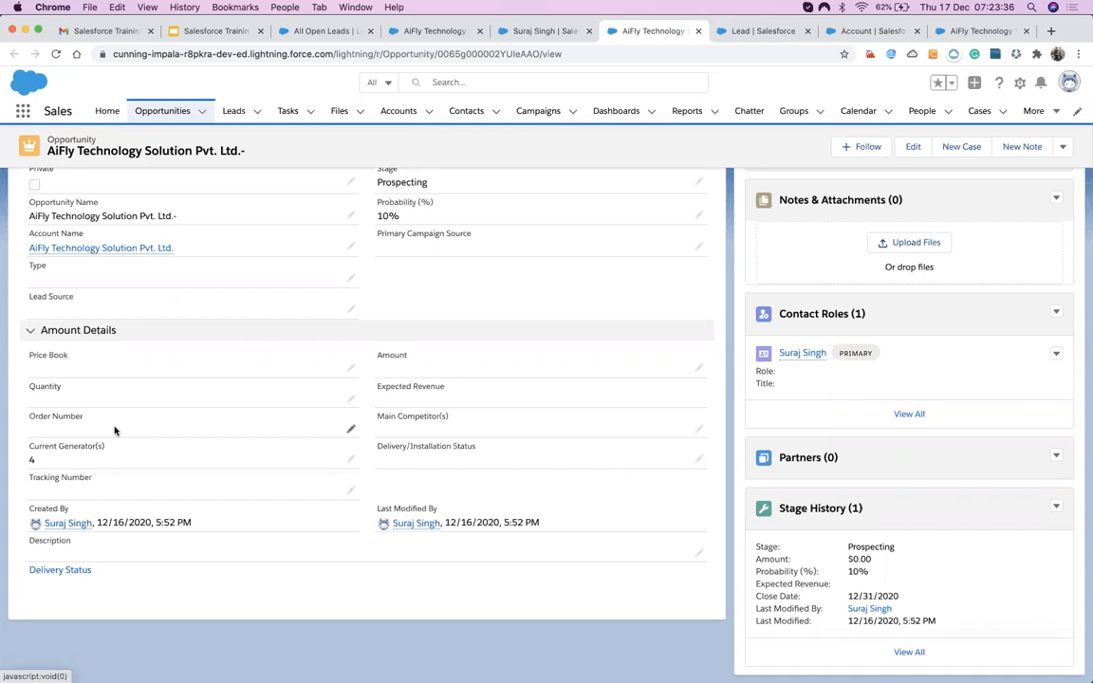
{"action": "scroll", "coordinate": [315, 365], "scroll_direction": "up", "scroll_amount": 5}
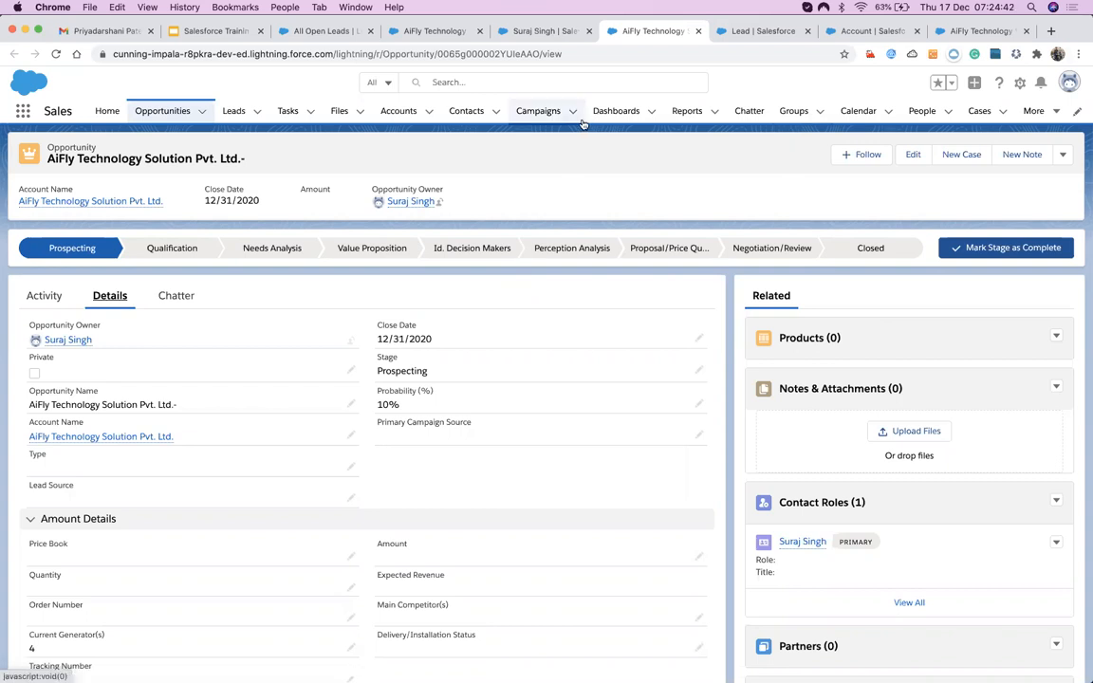
Open the Cases list and advance the training slides from Lead Mapping Field to Escalation Rule.
{"action": "left_click", "coordinate": [980, 112]}
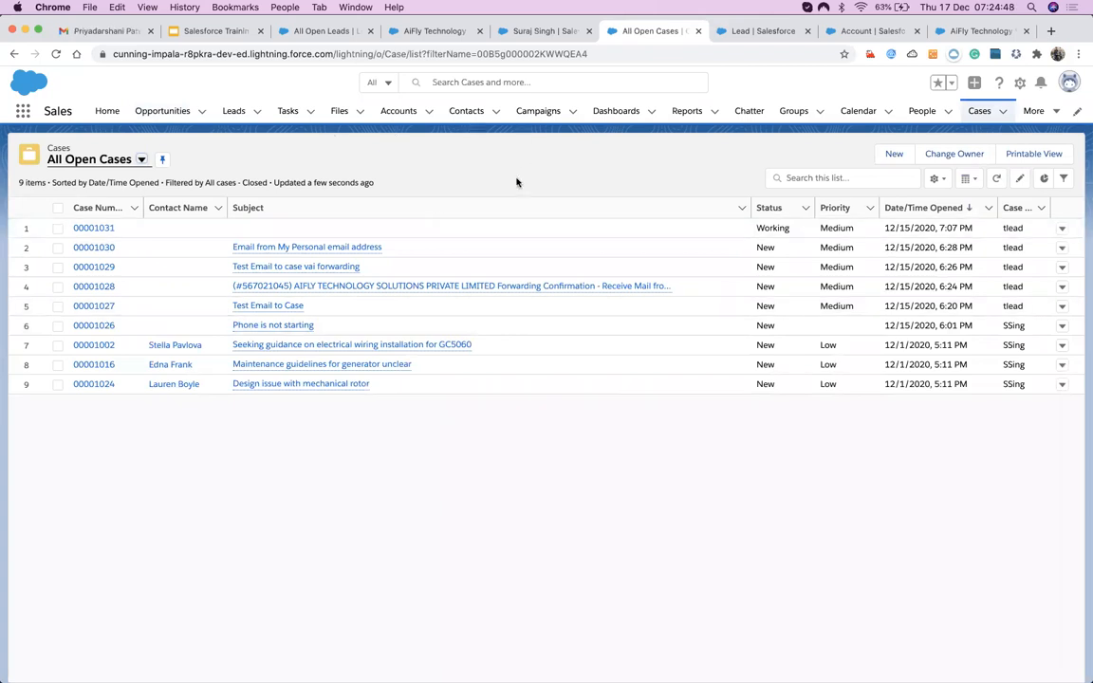
{"action": "left_click", "coordinate": [220, 34]}
{"action": "left_click", "coordinate": [88, 355]}
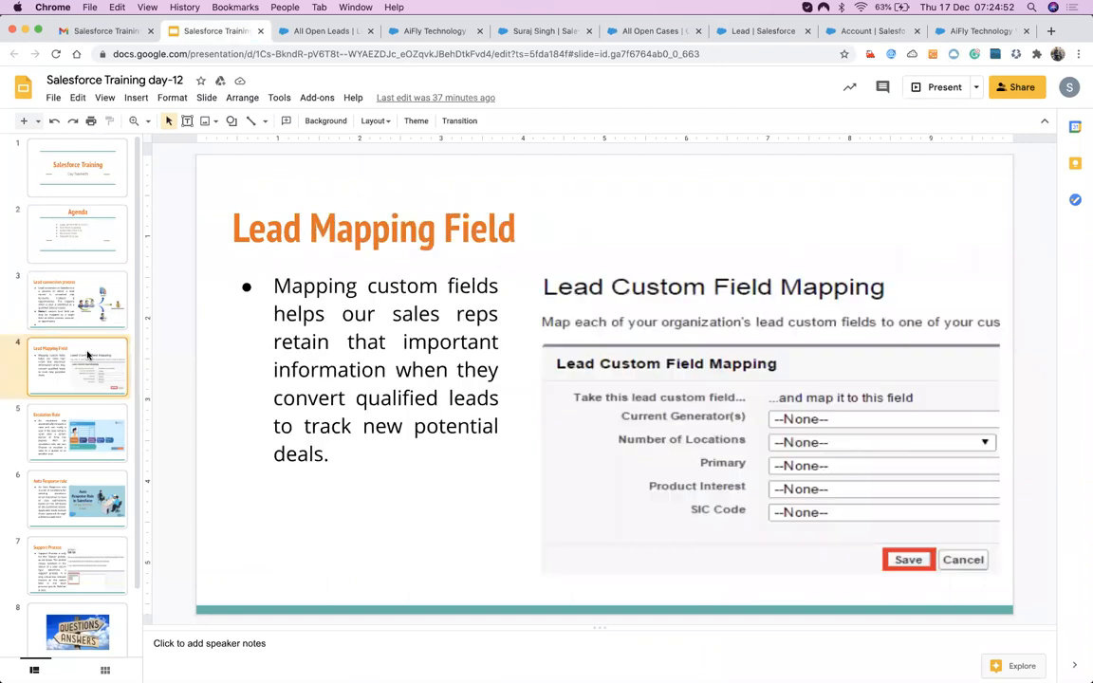
{"action": "key", "text": "Down"}
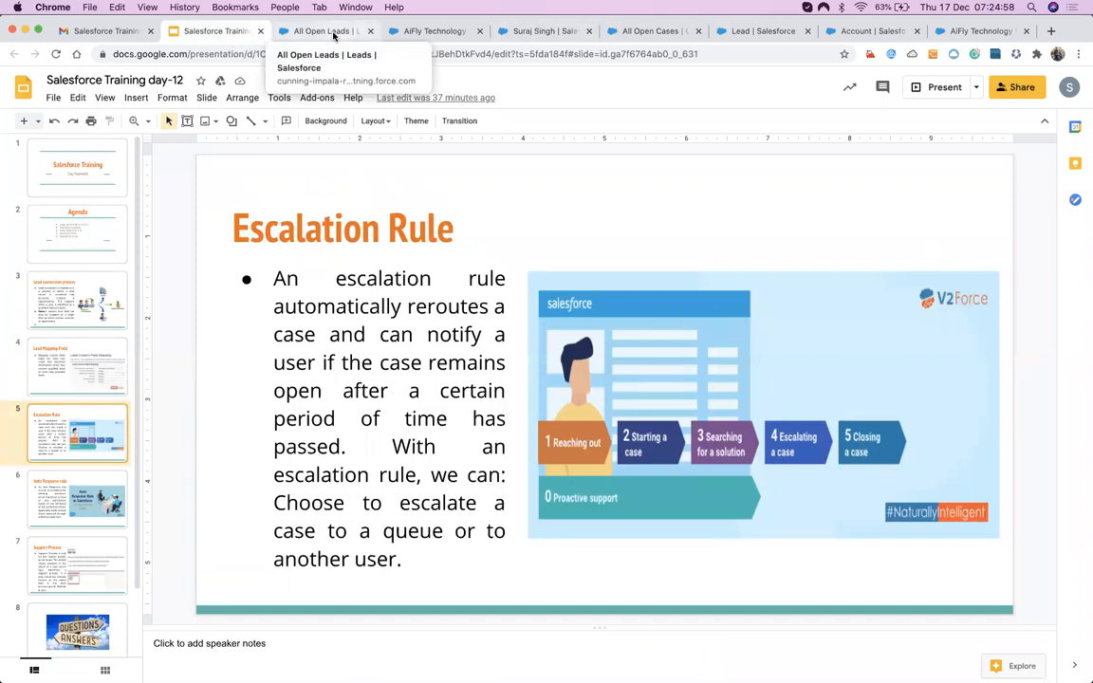
Return through the Salesforce tabs to the All Open Cases list.
{"action": "left_click", "coordinate": [439, 32]}
{"action": "left_click", "coordinate": [525, 31]}
{"action": "left_click", "coordinate": [629, 31]}
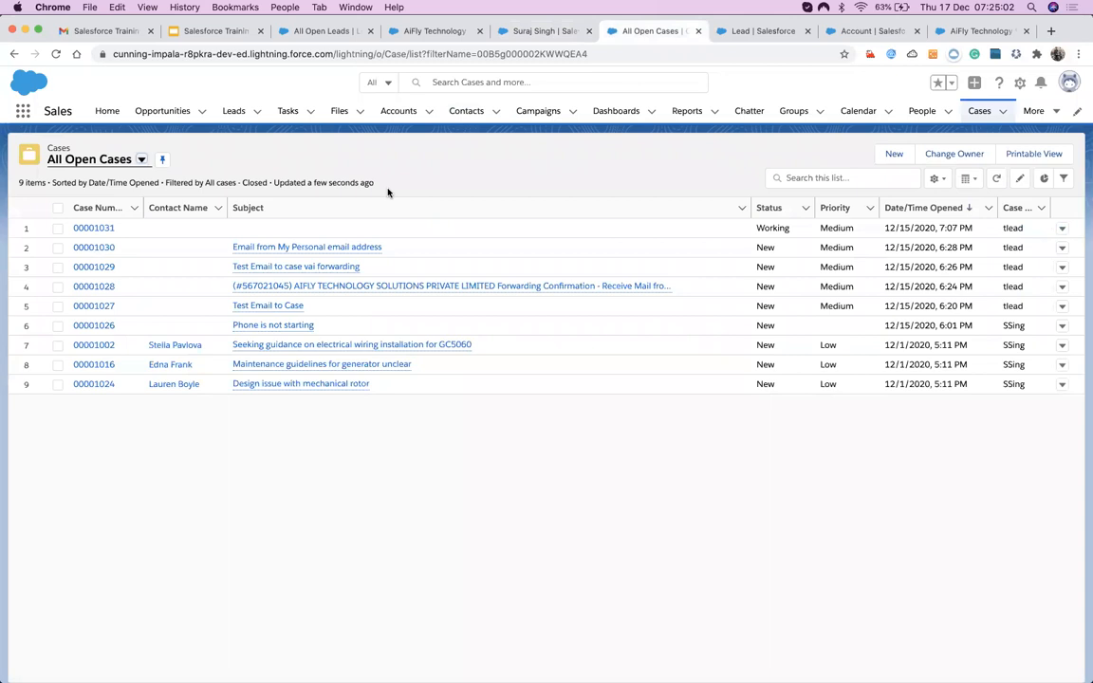
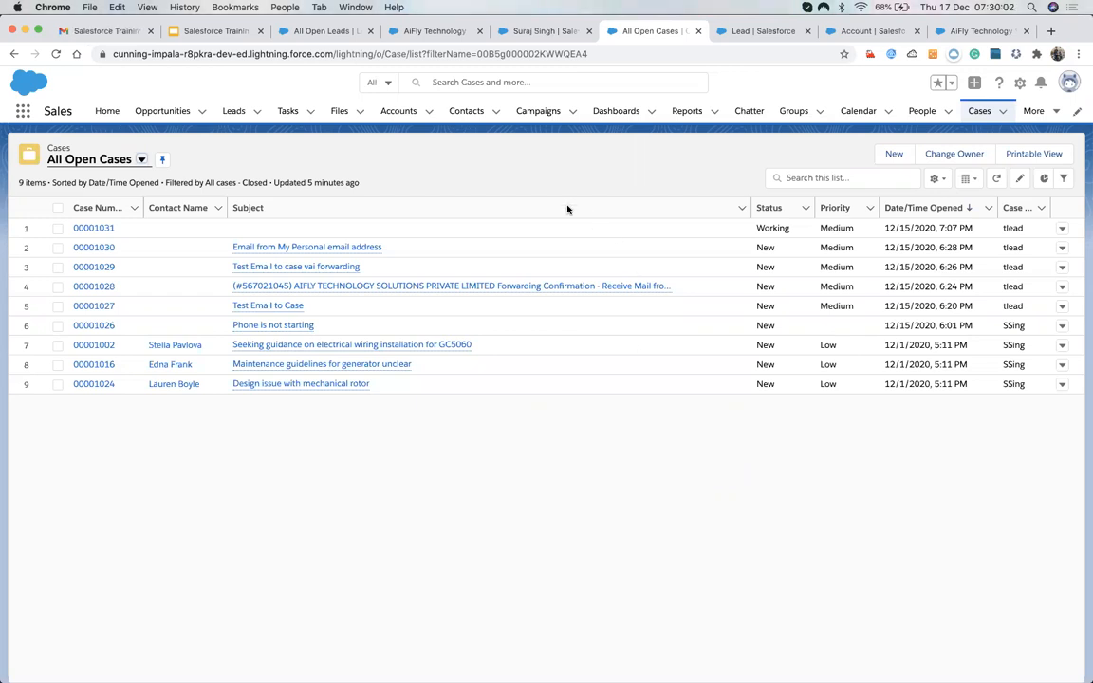
Refresh the All Open Cases list view from the Cases tab.
{"action": "left_click", "coordinate": [980, 111]}
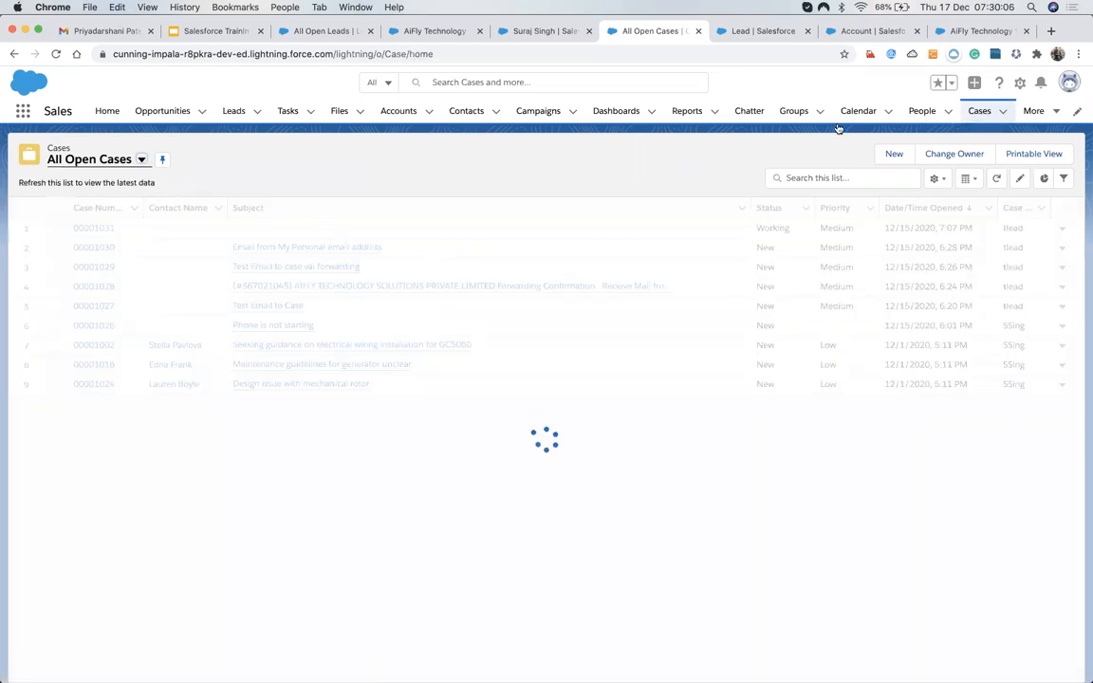
{"action": "left_click", "coordinate": [1019, 83]}
Open Setup and find the Escalation Rules page with a Quick Find search for 'esca'.
{"action": "left_click", "coordinate": [961, 118]}
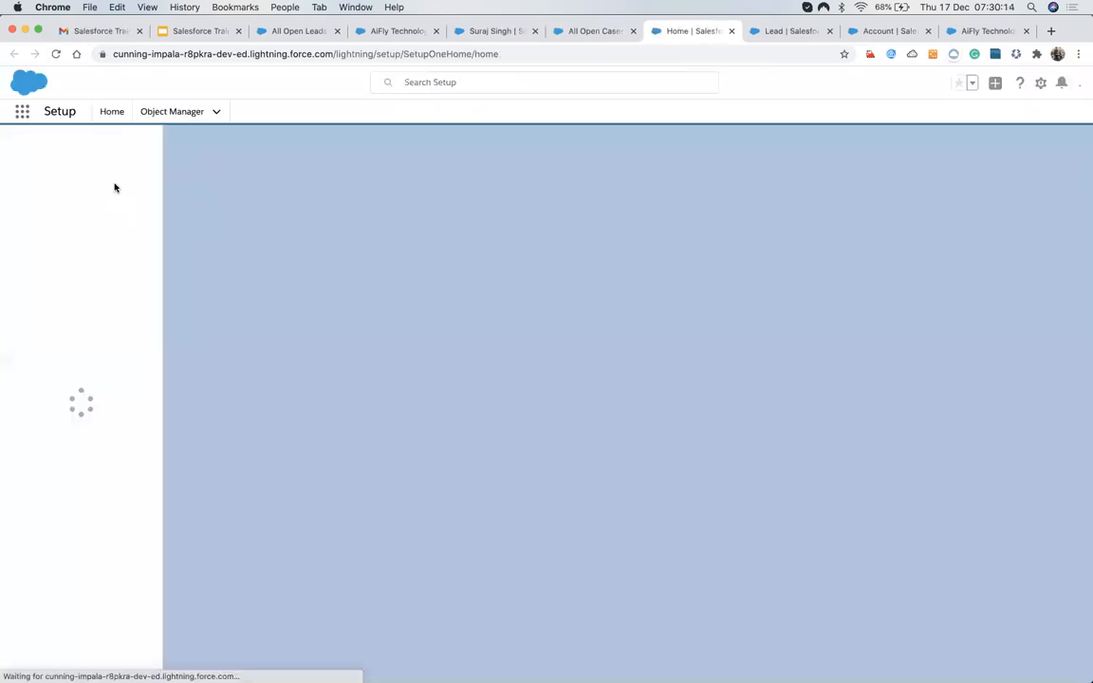
{"action": "left_click", "coordinate": [68, 149]}
{"action": "type", "text": "e"}
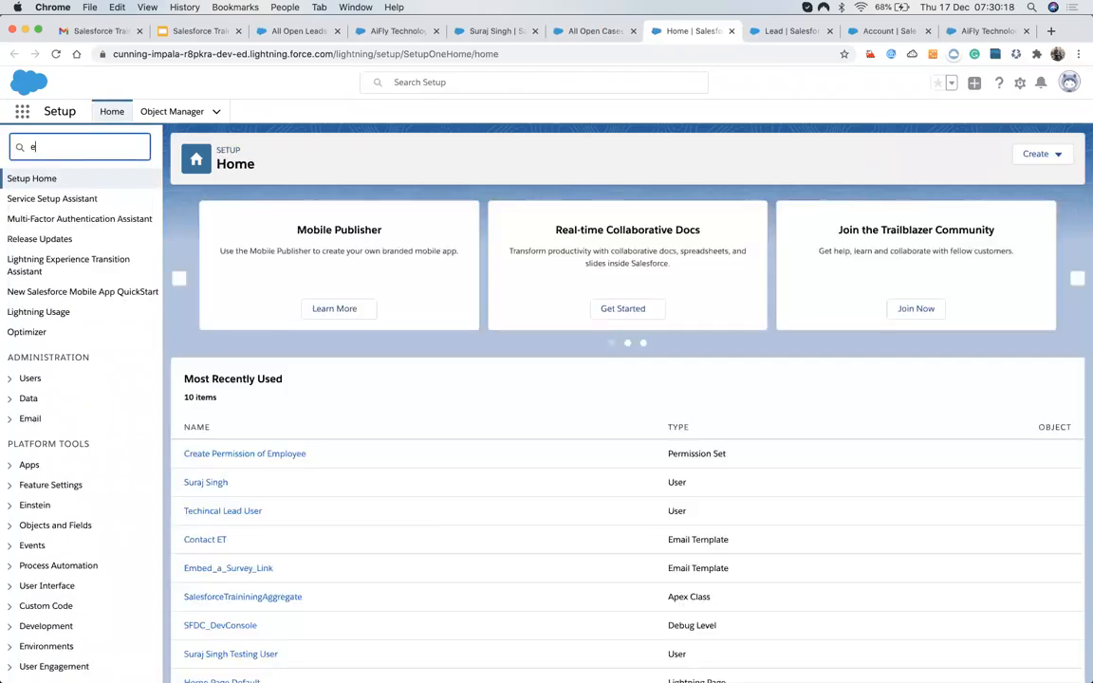
{"action": "type", "text": "sca"}
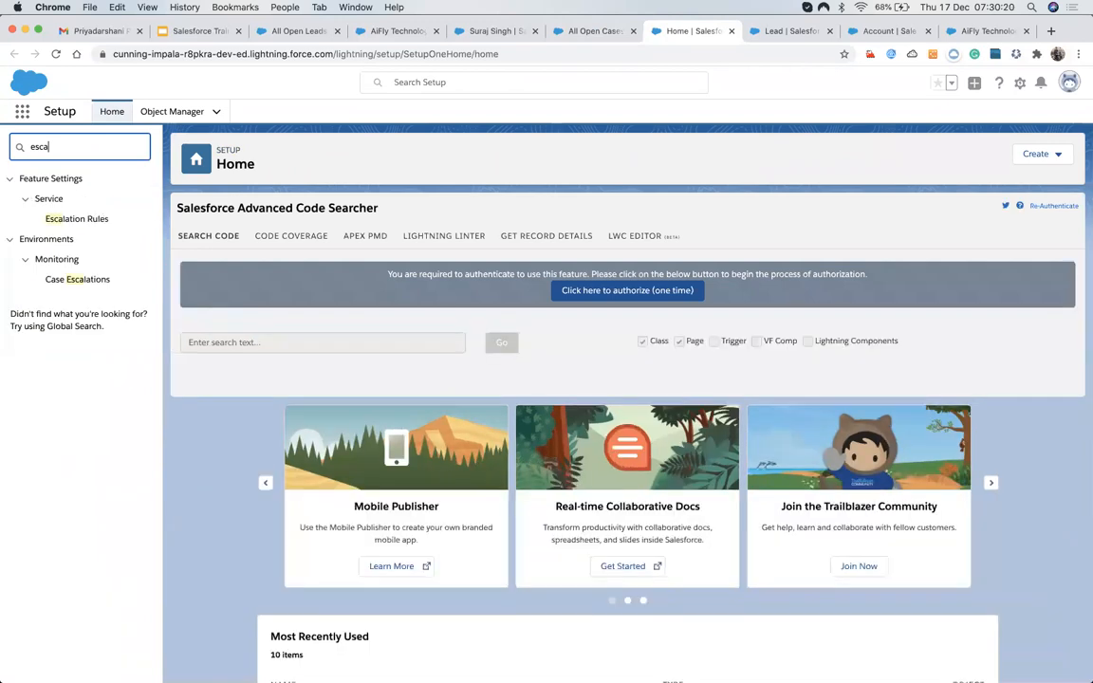
{"action": "left_click", "coordinate": [68, 222]}
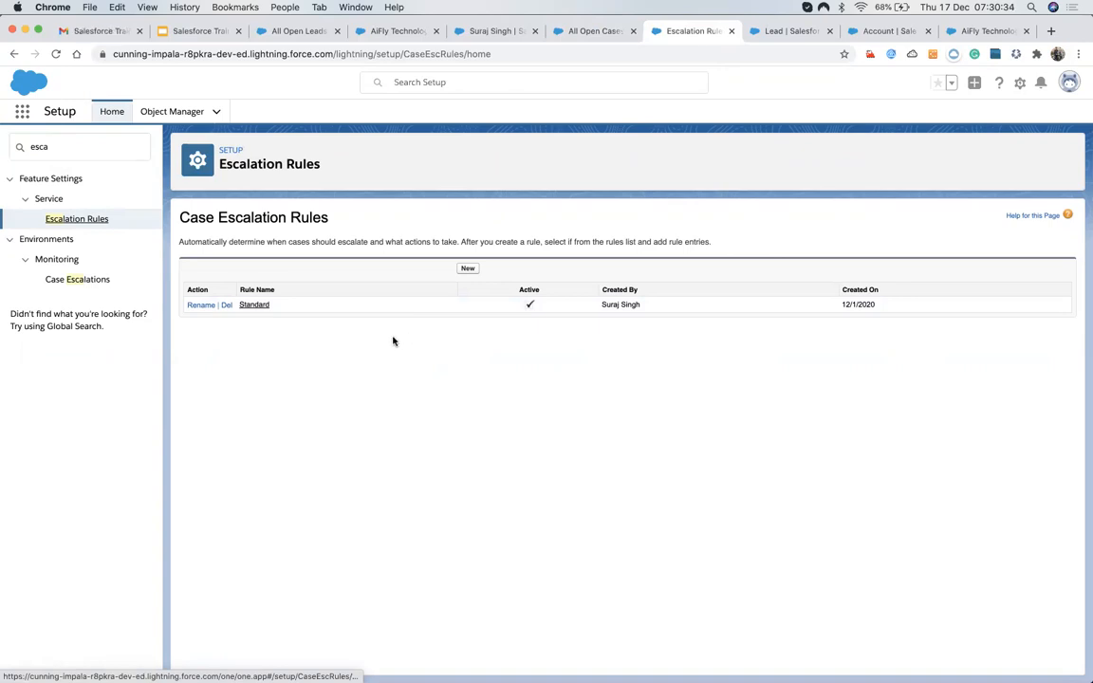
Save an active escalation rule named 'My New Escalation Rule' and open its detail page.
{"action": "left_click", "coordinate": [467, 269]}
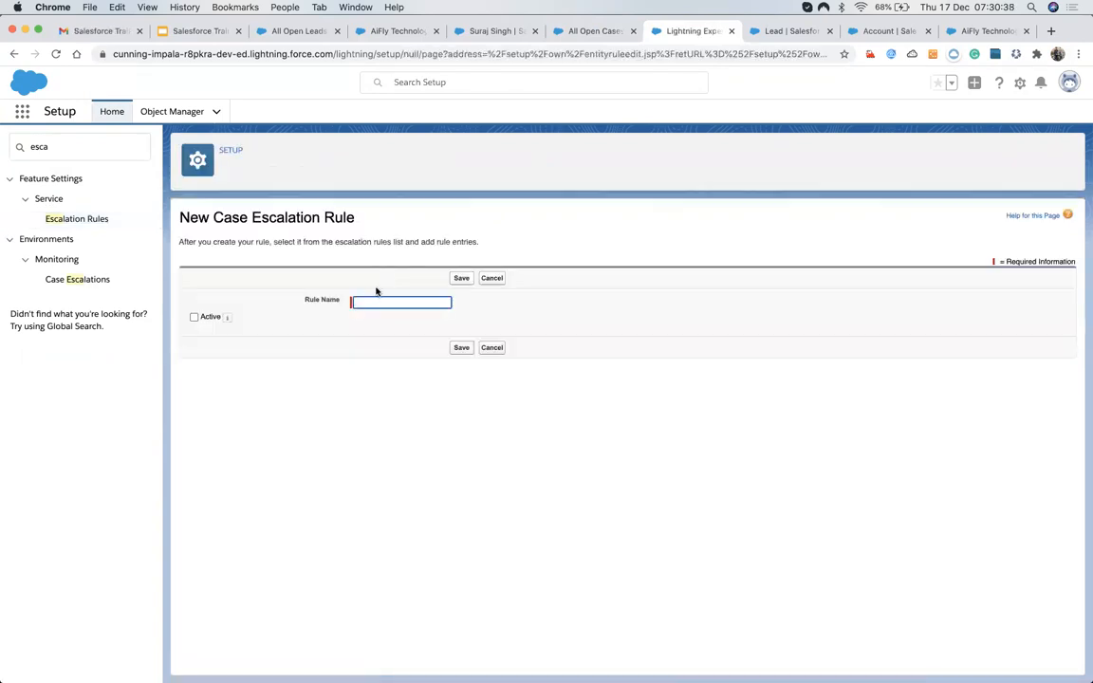
{"action": "left_click", "coordinate": [375, 300]}
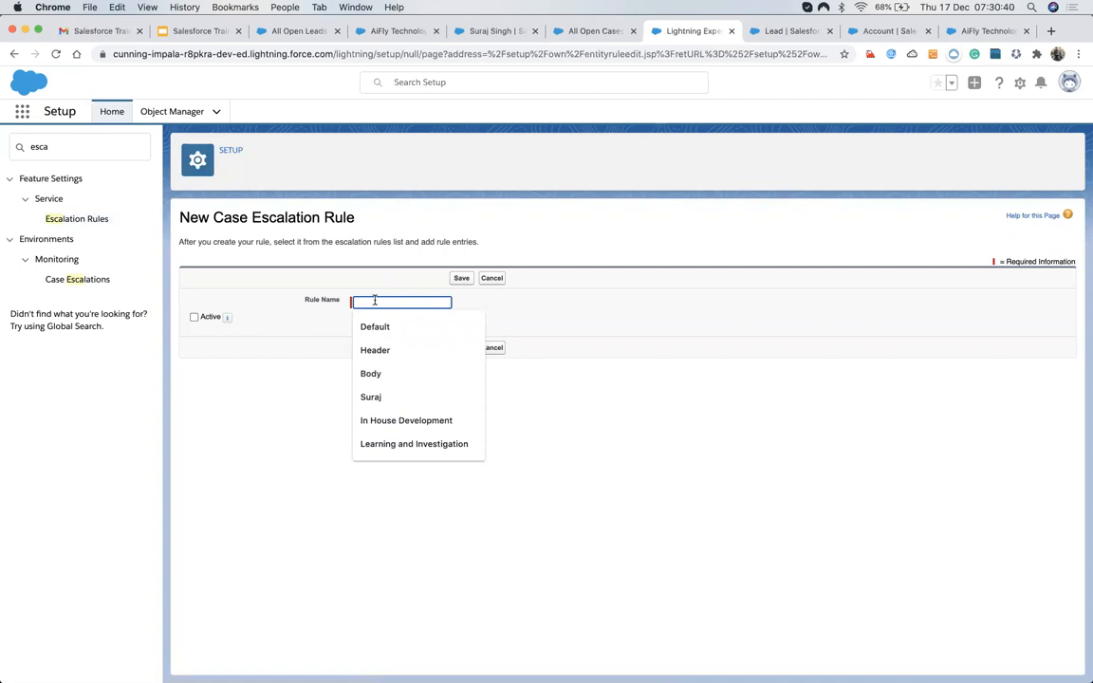
{"action": "type", "text": "My New Es"}
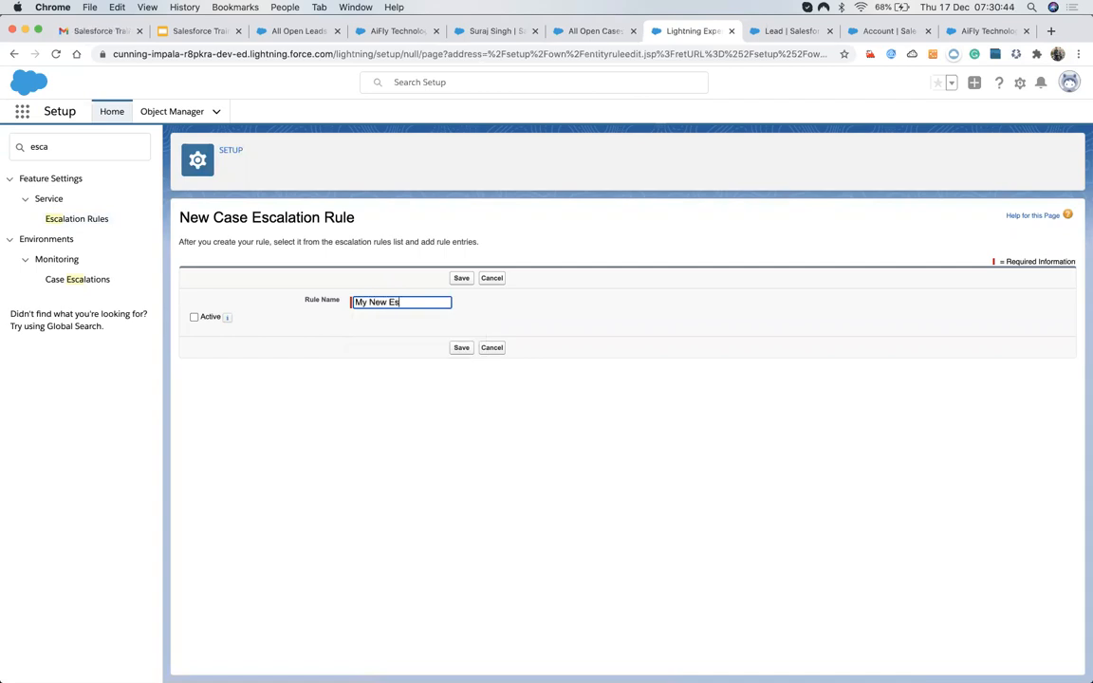
{"action": "type", "text": "calation Rule"}
{"action": "left_click", "coordinate": [194, 317]}
{"action": "left_click", "coordinate": [461, 278]}
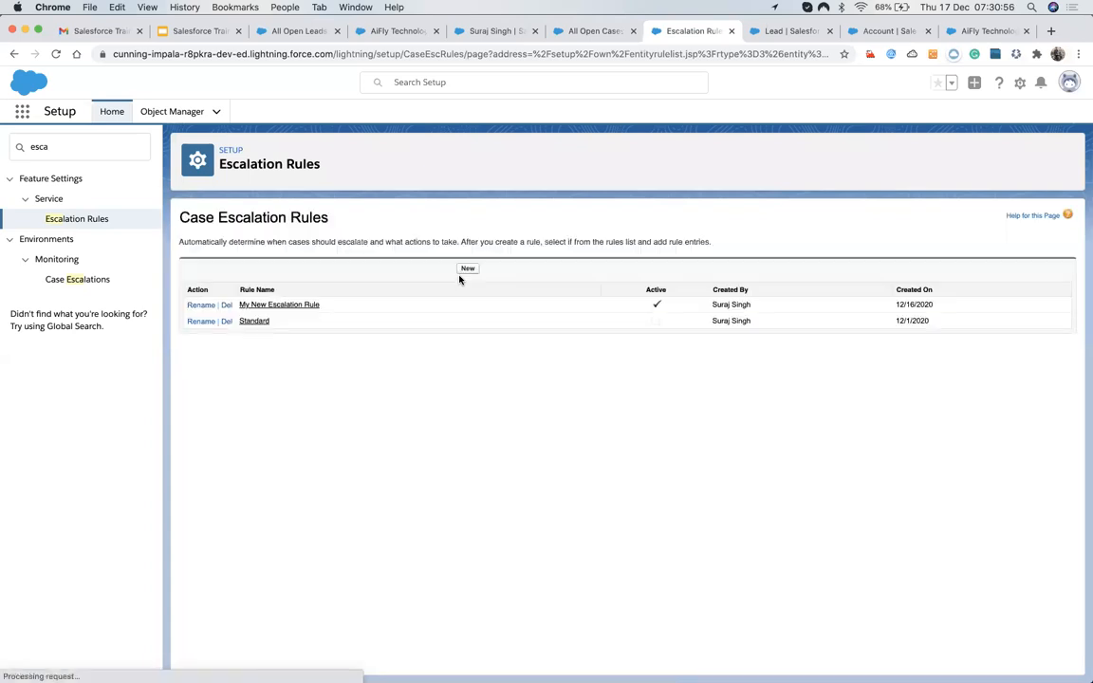
{"action": "left_click", "coordinate": [289, 306]}
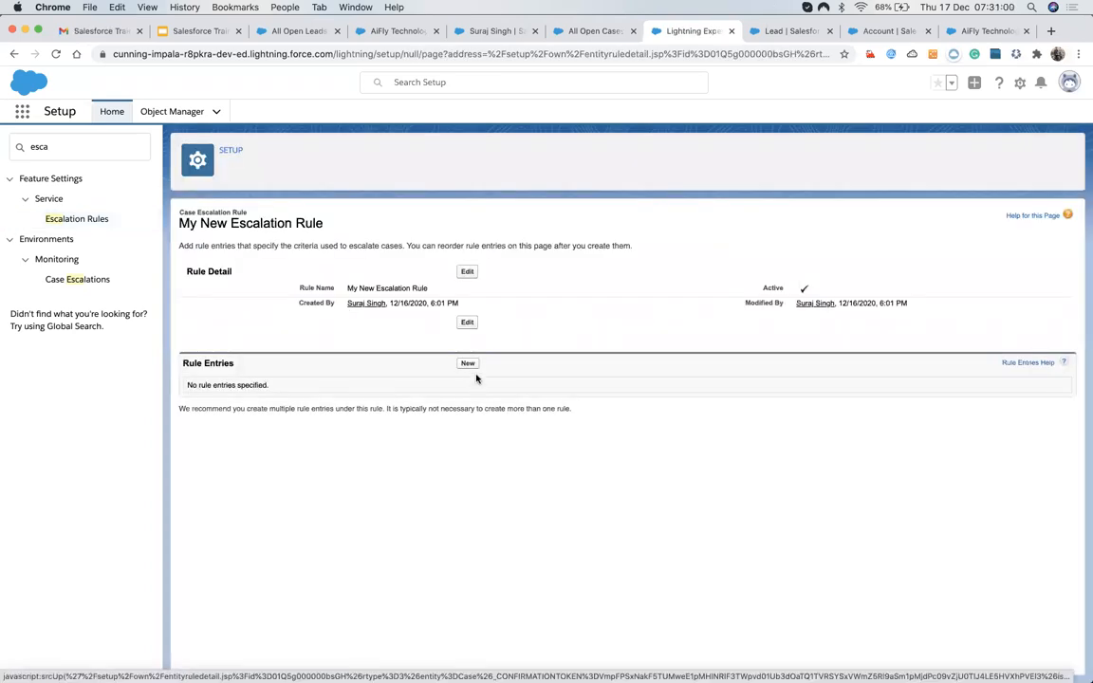
Start a new rule entry with sort order 1.
{"action": "left_click", "coordinate": [468, 364]}
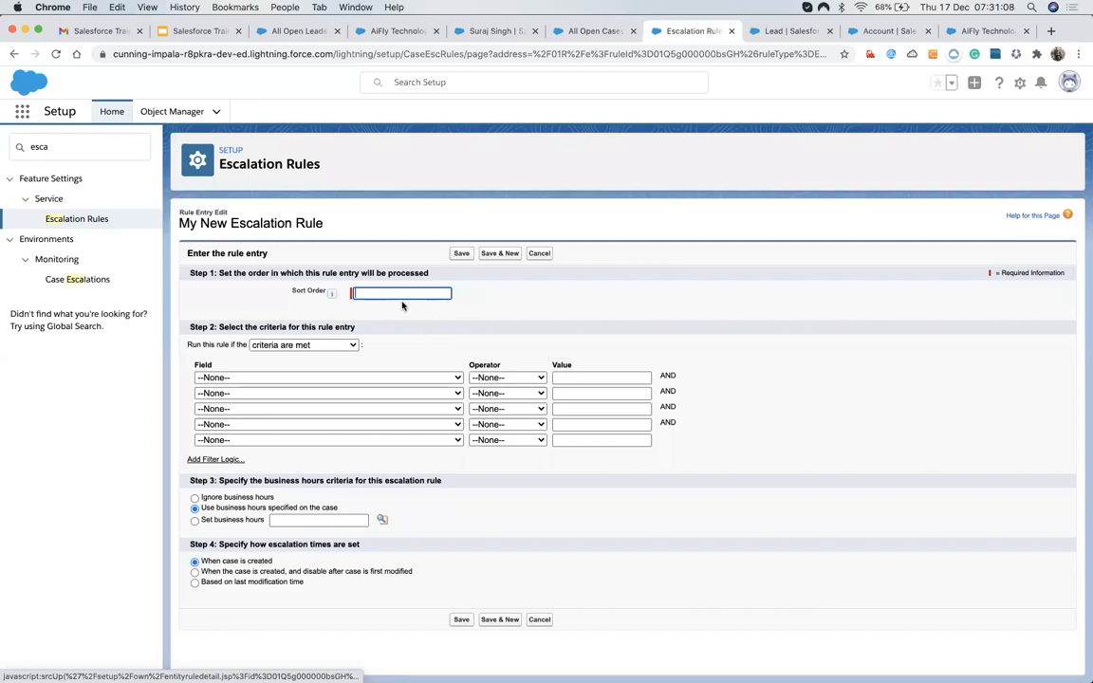
{"action": "type", "text": "2"}
{"action": "key", "text": "BackSpace"}
{"action": "type", "text": "1"}
{"action": "scroll", "coordinate": [325, 439], "scroll_direction": "down", "scroll_amount": 1}
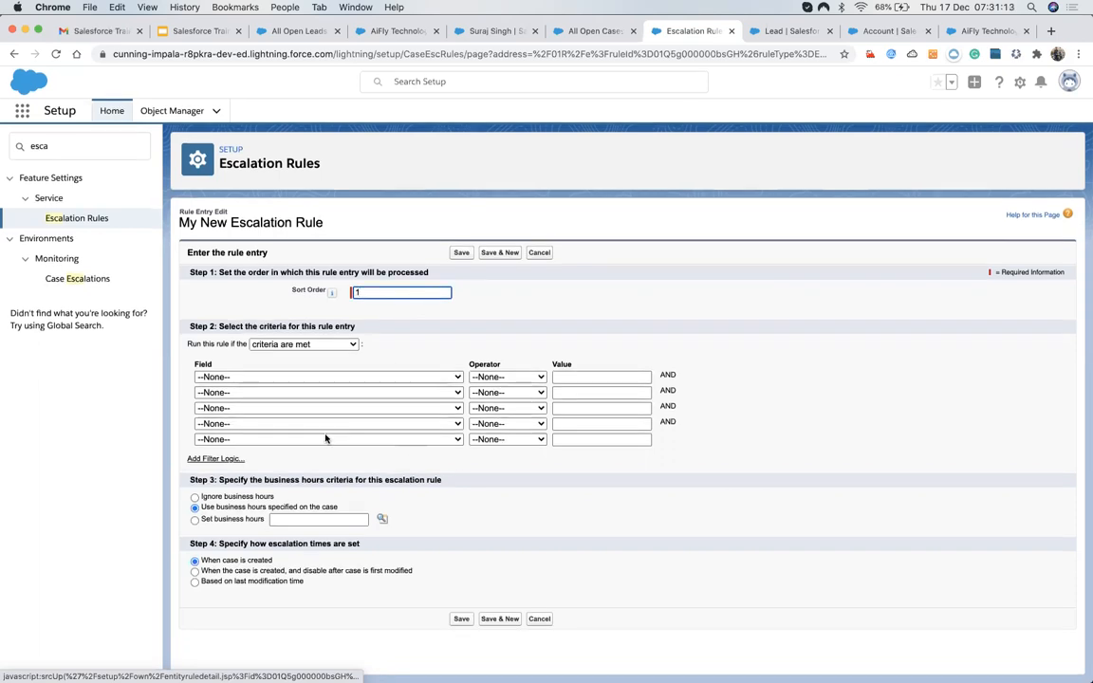
Browse the Field picklist's case fields, then switch to the All Open Cases tab.
{"action": "left_click", "coordinate": [320, 379]}
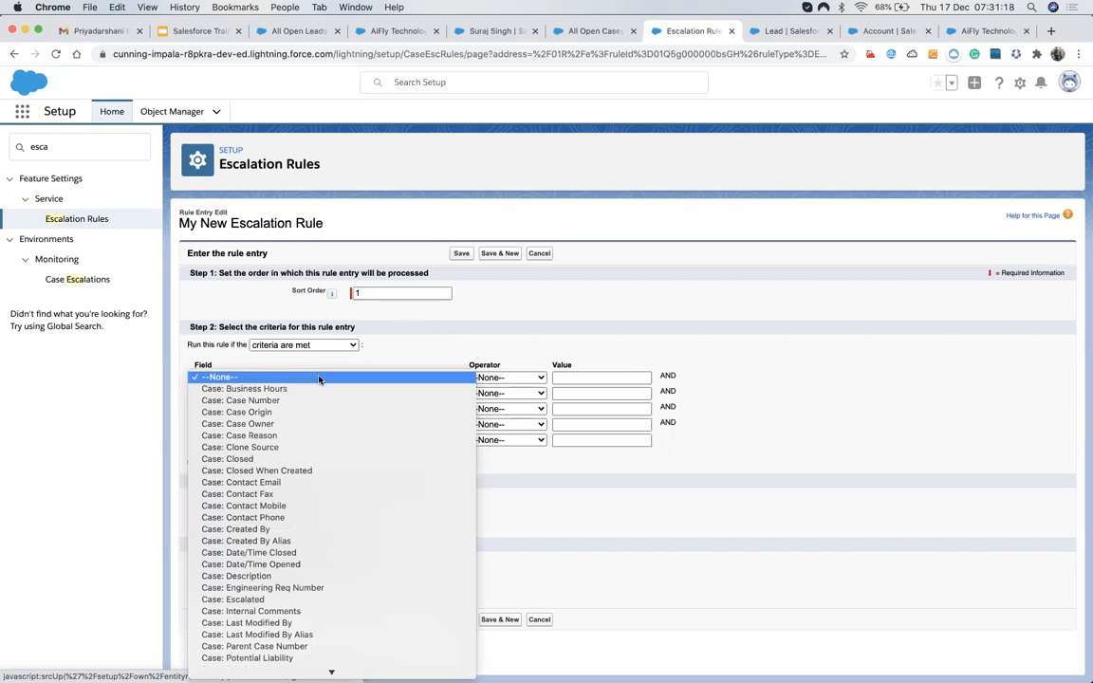
{"action": "left_click", "coordinate": [609, 30]}
{"action": "left_click", "coordinate": [588, 31]}
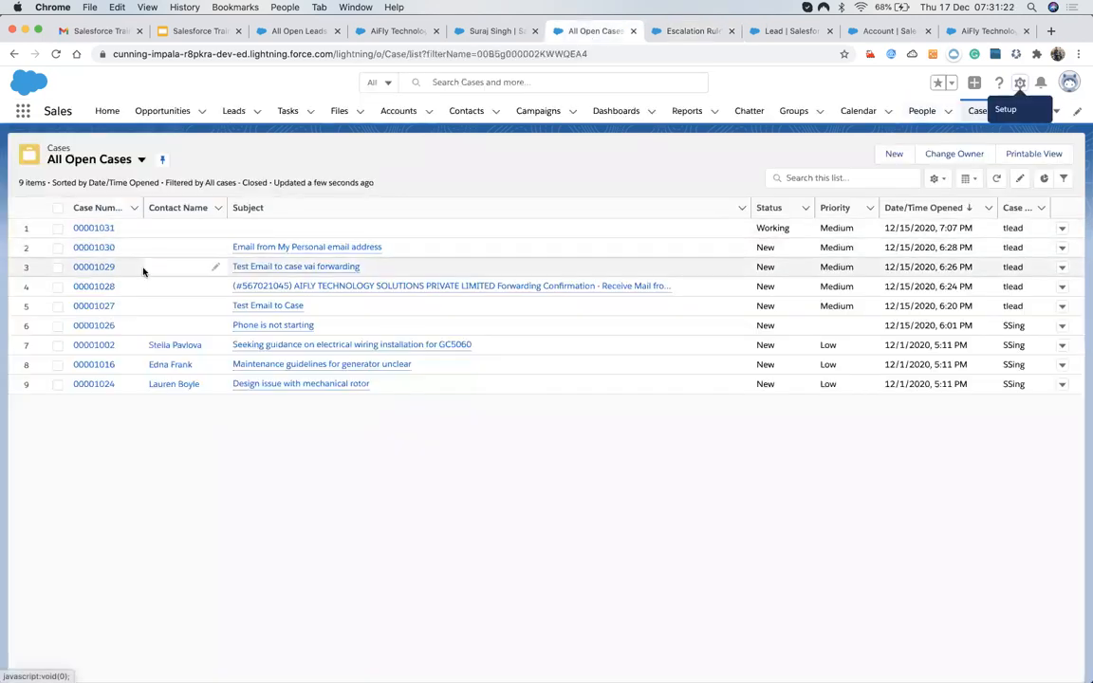
Open case 00001030 and scroll its Details, noting Case Origin Email.
{"action": "left_click", "coordinate": [100, 247]}
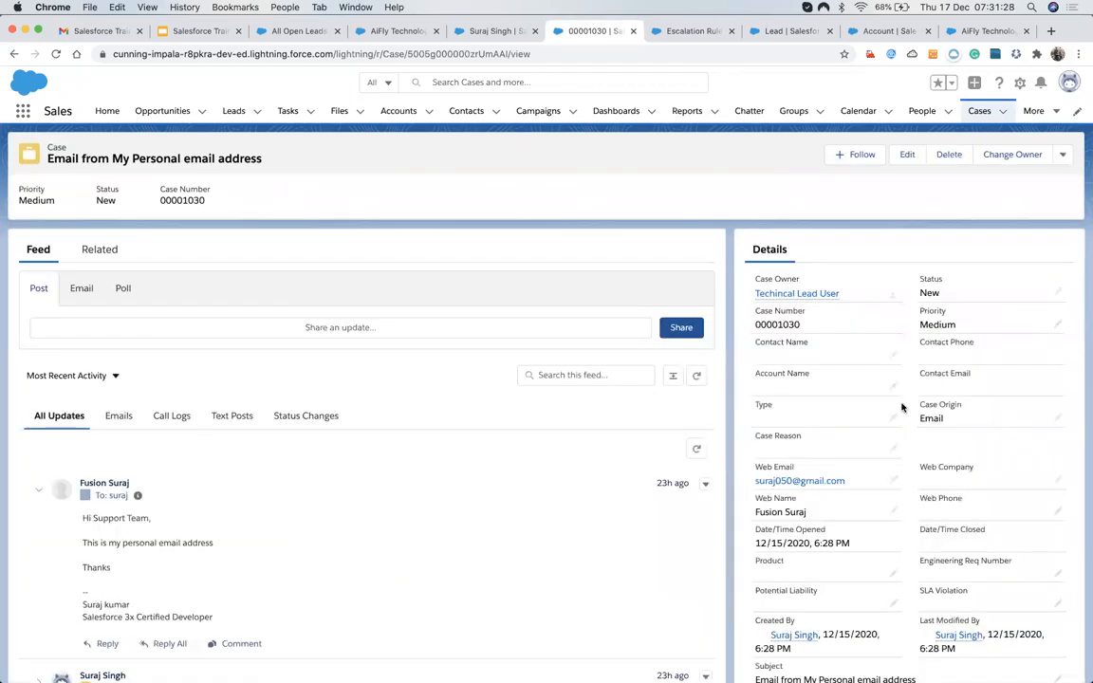
{"action": "scroll", "coordinate": [876, 437], "scroll_direction": "down", "scroll_amount": 2}
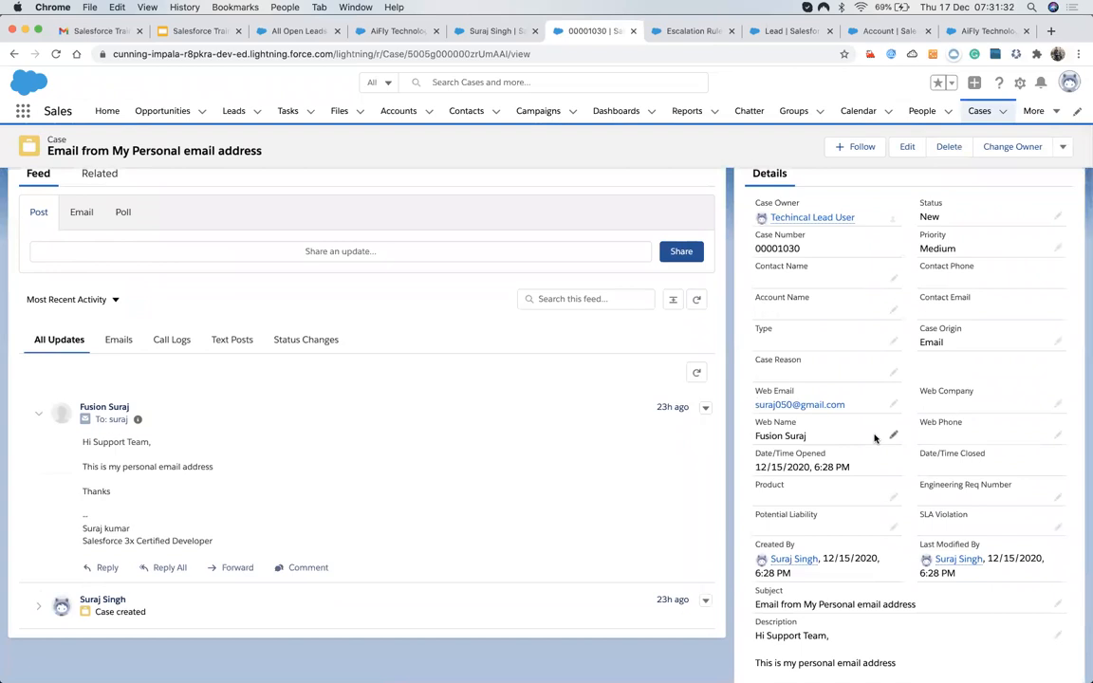
{"action": "scroll", "coordinate": [875, 435], "scroll_direction": "up", "scroll_amount": 1}
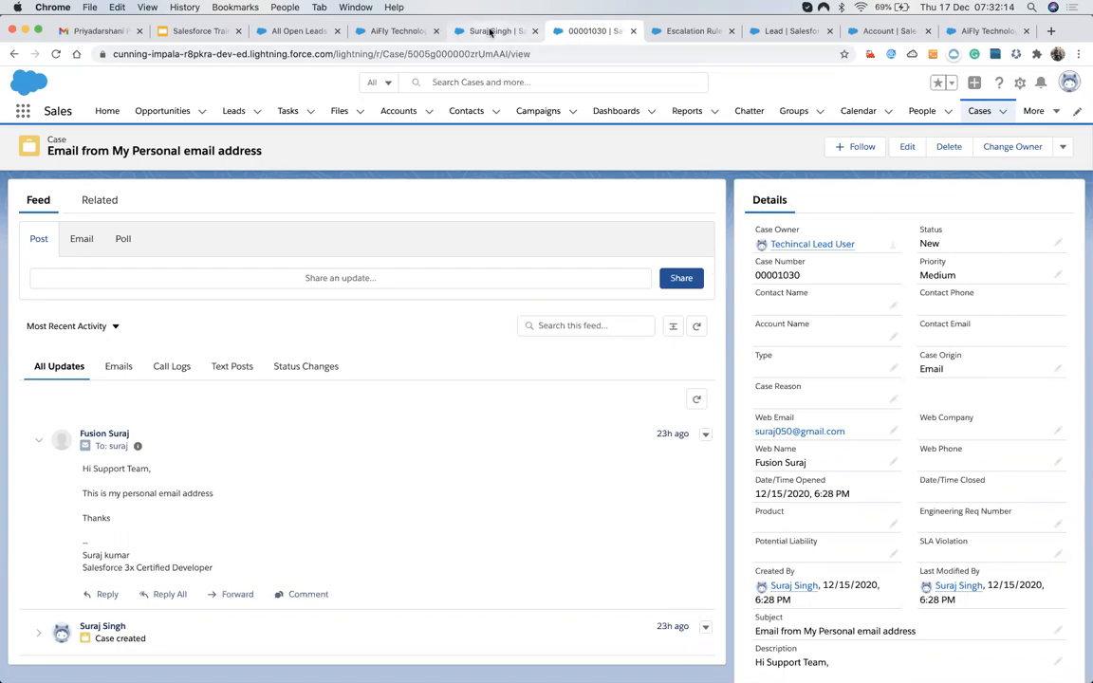
Set the entry criterion to Case: Case Origin equals Email.
{"action": "left_click", "coordinate": [685, 32]}
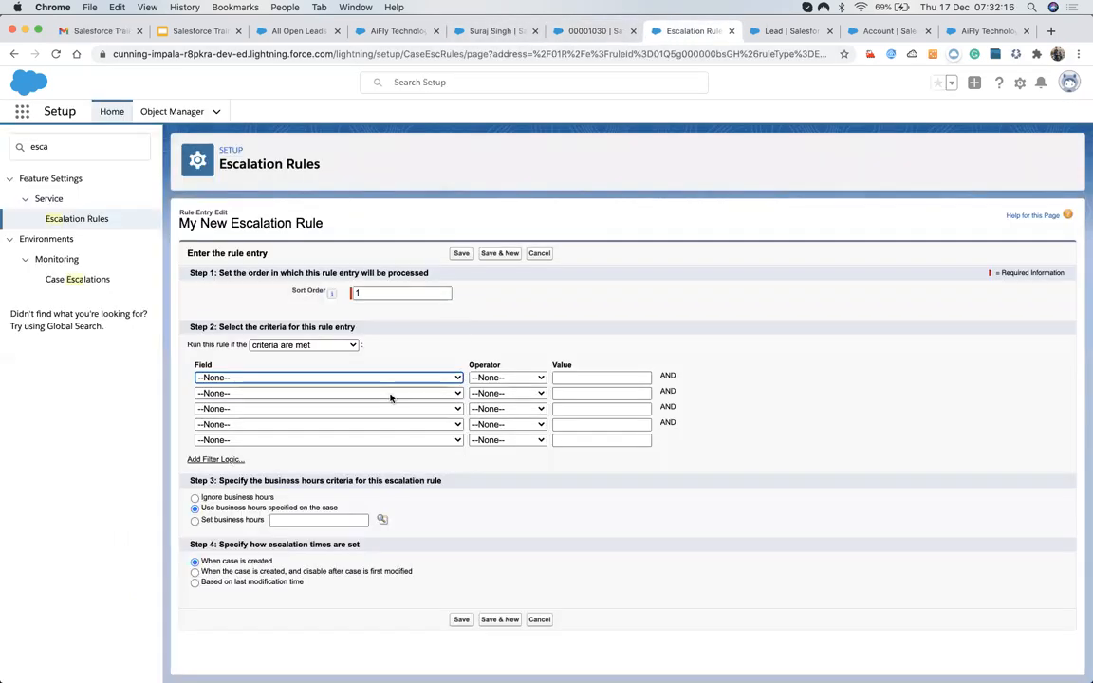
{"action": "left_click", "coordinate": [361, 377]}
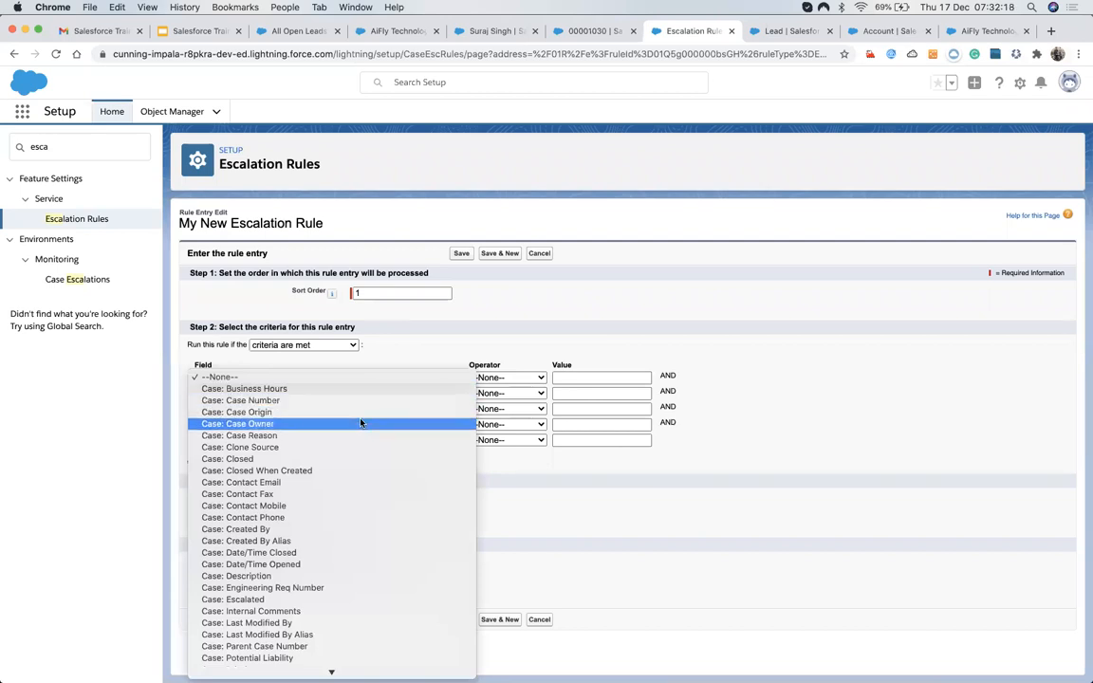
{"action": "left_click", "coordinate": [365, 412]}
{"action": "left_click", "coordinate": [490, 379]}
{"action": "left_click", "coordinate": [494, 391]}
{"action": "left_click", "coordinate": [663, 379]}
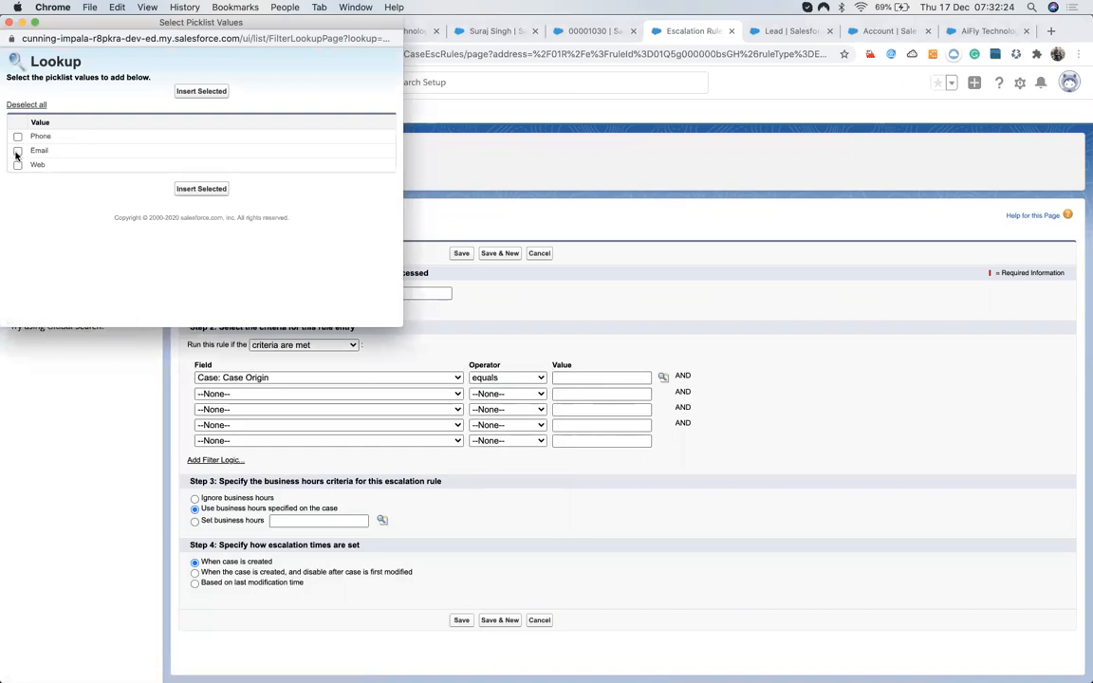
{"action": "left_click", "coordinate": [197, 91]}
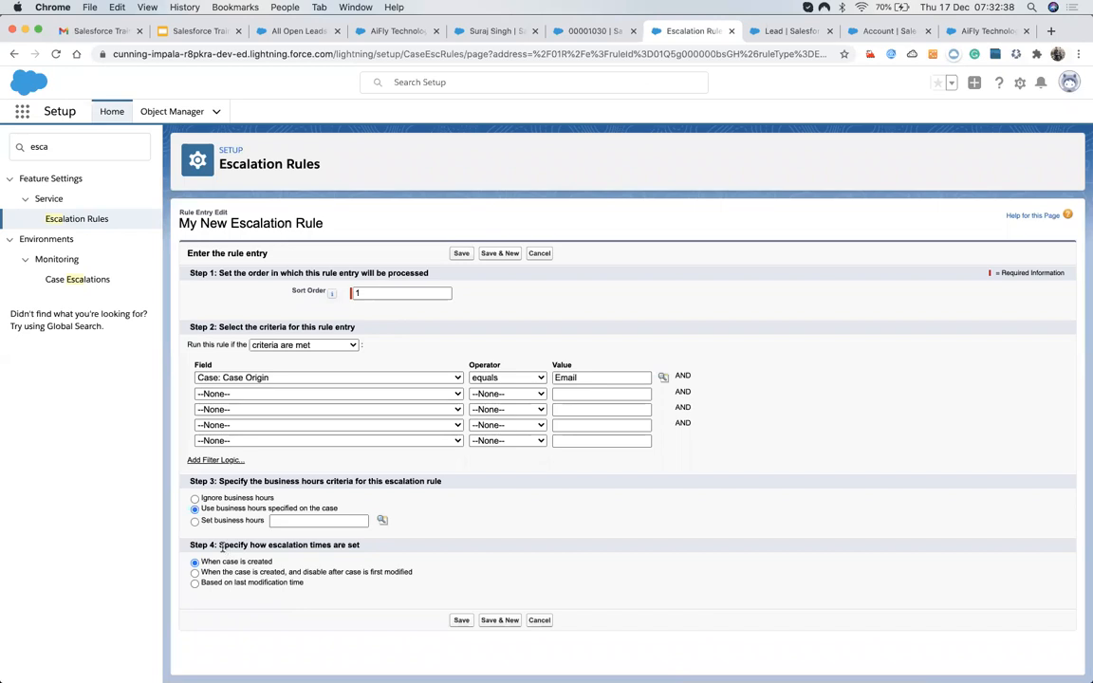
Time escalation from case creation and save the rule entry.
{"action": "left_click_drag", "start_coordinate": [220, 545], "coordinate": [370, 550]}
{"action": "left_click", "coordinate": [319, 572]}
{"action": "left_click", "coordinate": [265, 584]}
{"action": "left_click", "coordinate": [261, 565]}
{"action": "left_click", "coordinate": [461, 622]}
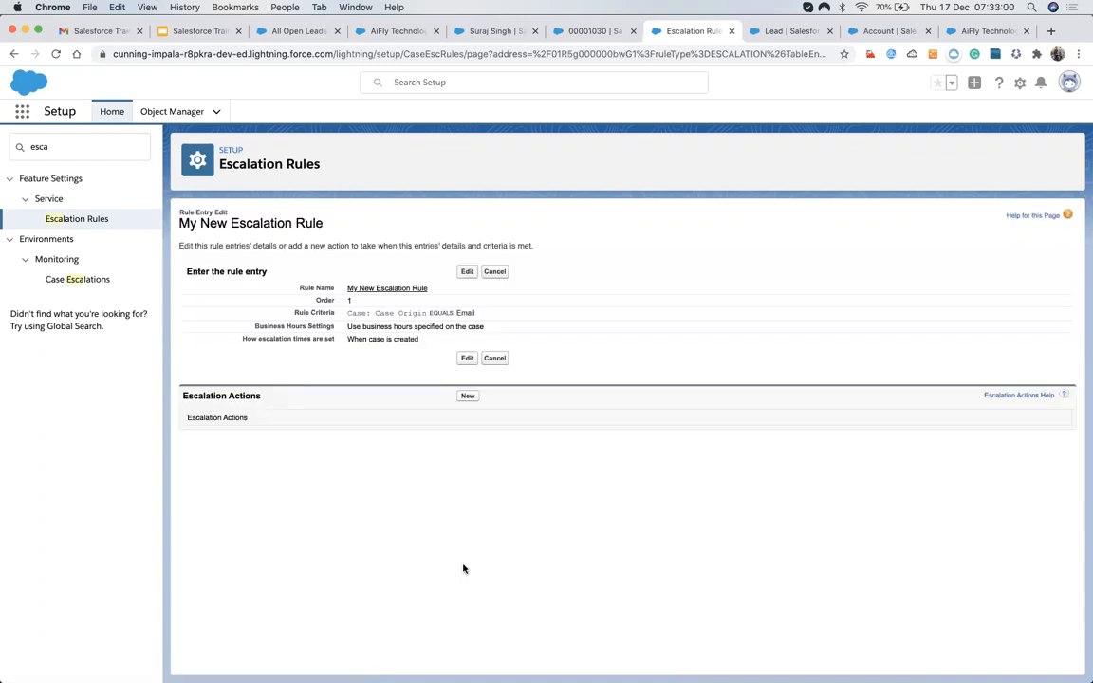
{"action": "left_click", "coordinate": [464, 398]}
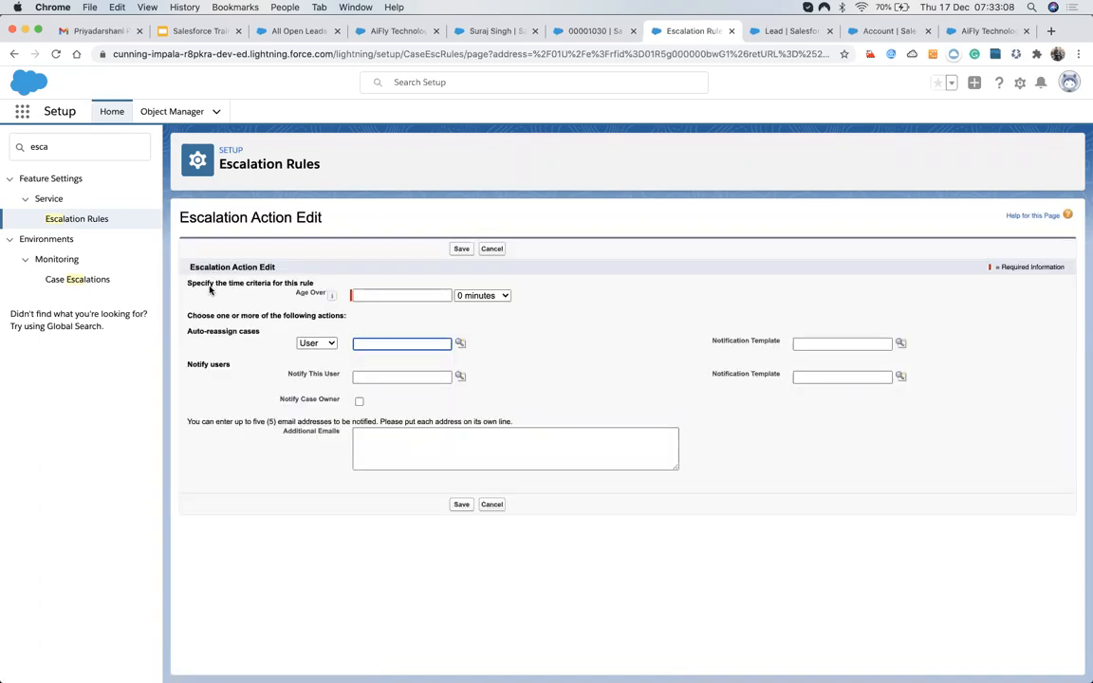
{"action": "left_click_drag", "start_coordinate": [187, 284], "coordinate": [294, 281]}
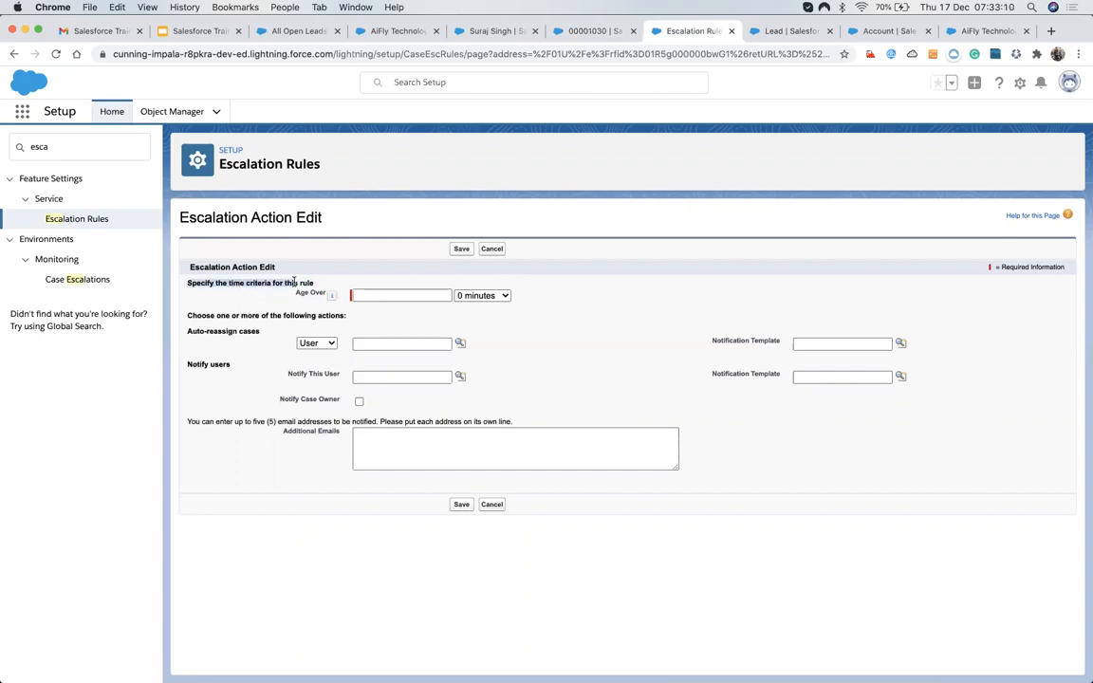
{"action": "left_click", "coordinate": [380, 296]}
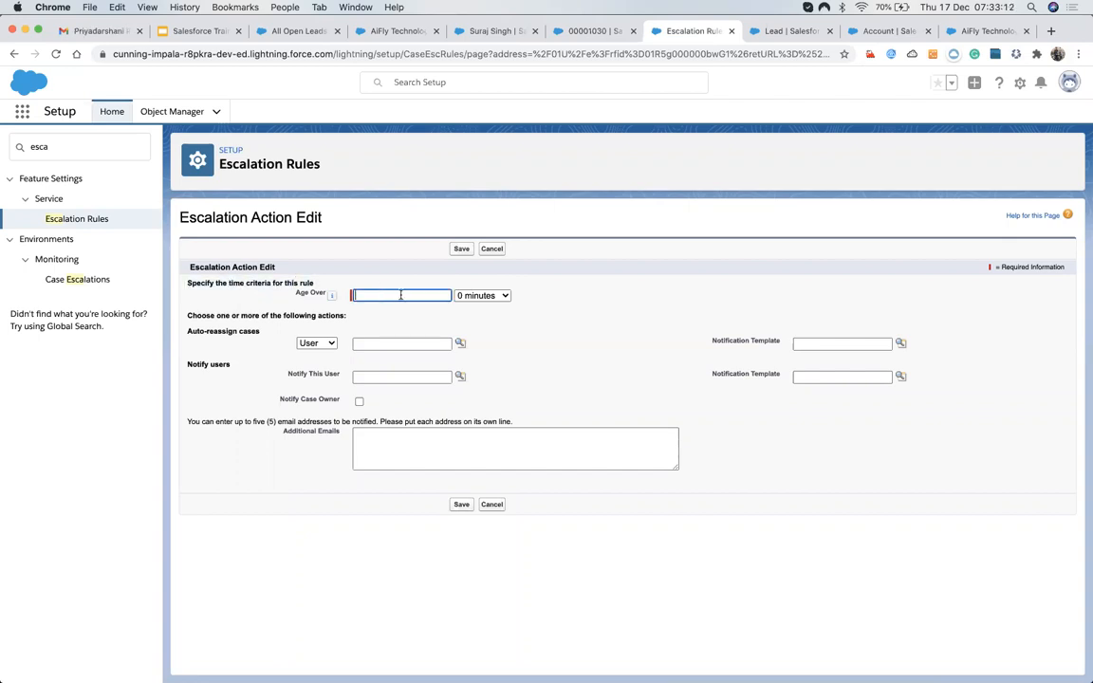
{"action": "type", "text": "1"}
{"action": "left_click", "coordinate": [470, 297]}
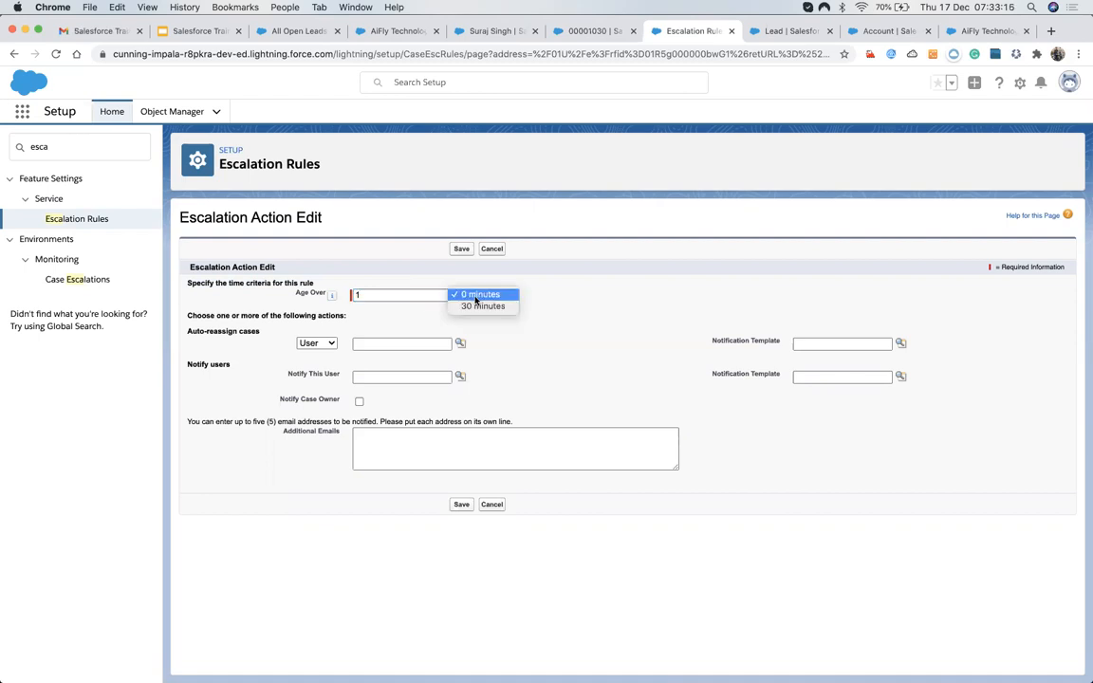
{"action": "left_click", "coordinate": [477, 295]}
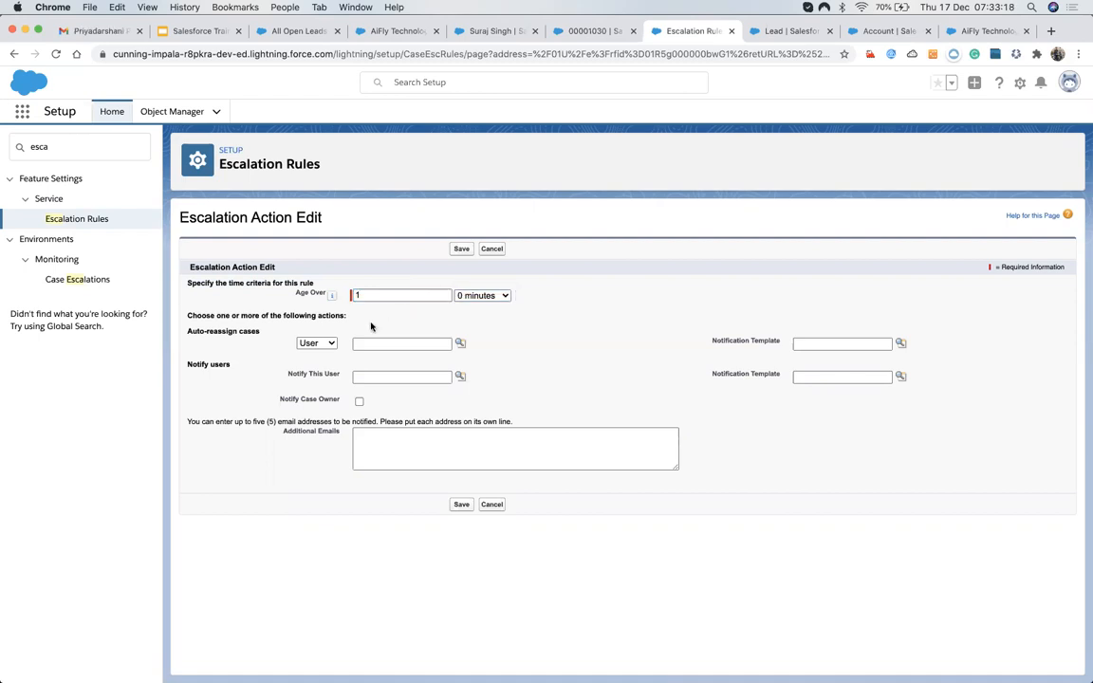
{"action": "left_click", "coordinate": [460, 343]}
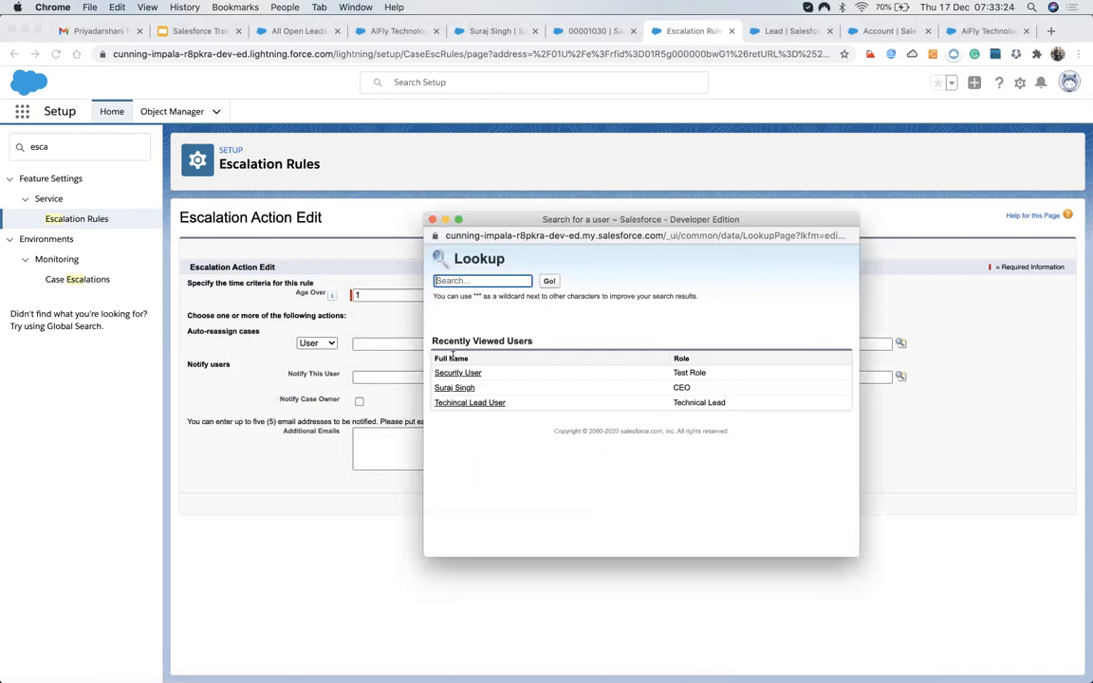
{"action": "left_click", "coordinate": [455, 388]}
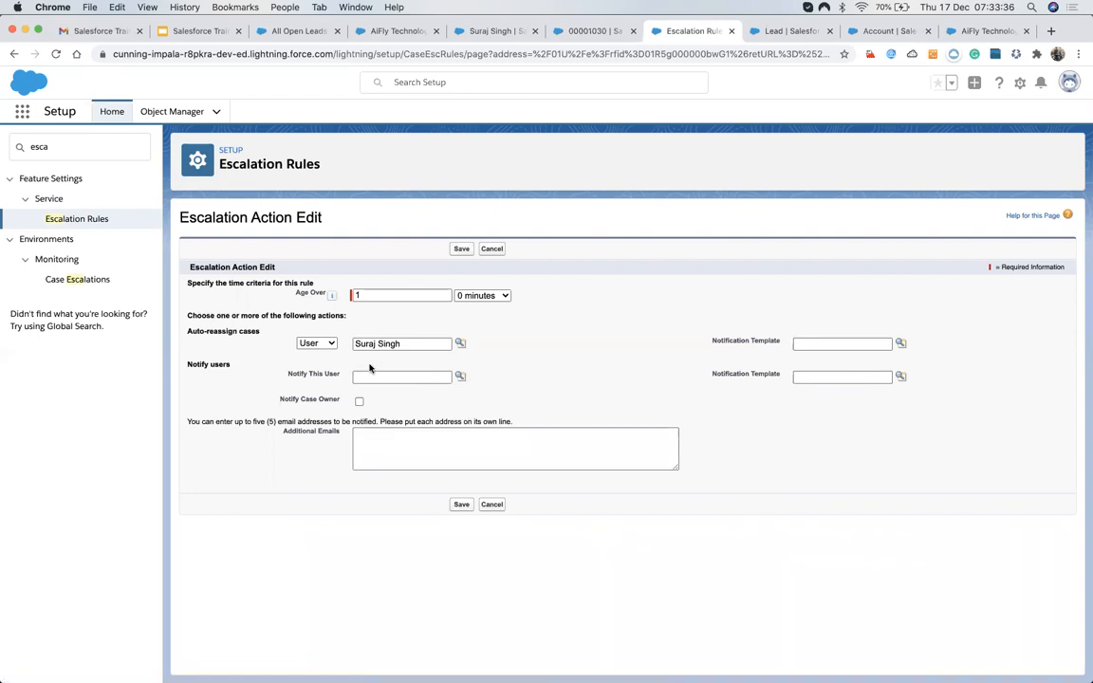
{"action": "left_click_drag", "start_coordinate": [287, 374], "coordinate": [396, 375]}
Choose the Support: Escalated Case Notification and Support: Escalated Case Reassignment templates.
{"action": "left_click", "coordinate": [301, 379]}
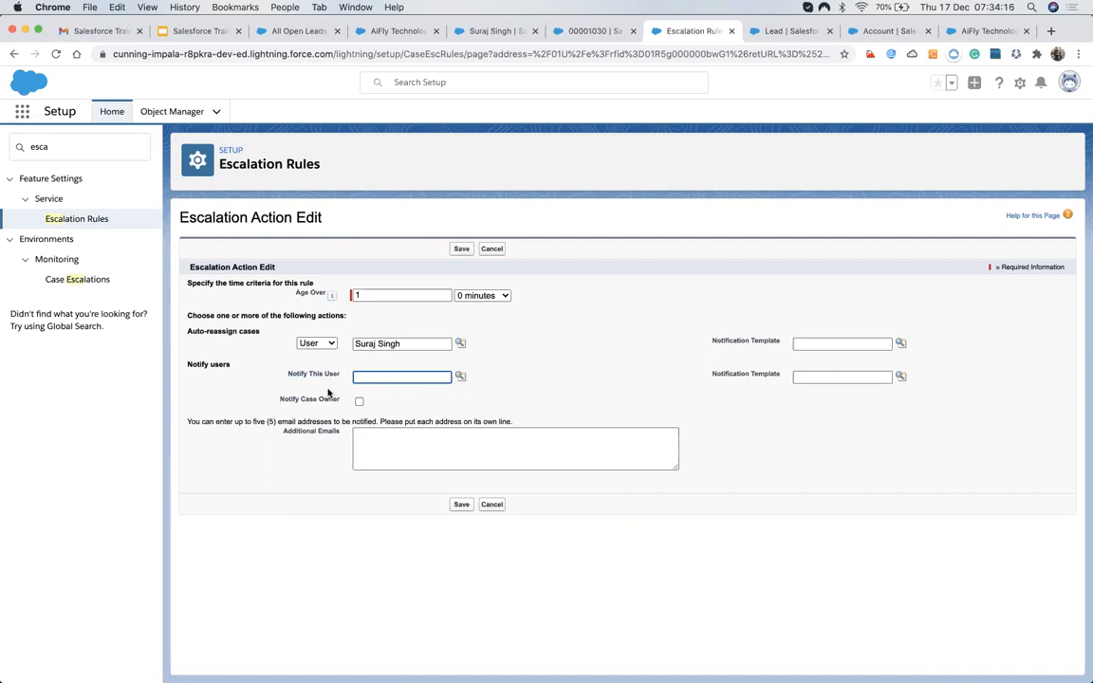
{"action": "left_click", "coordinate": [902, 377]}
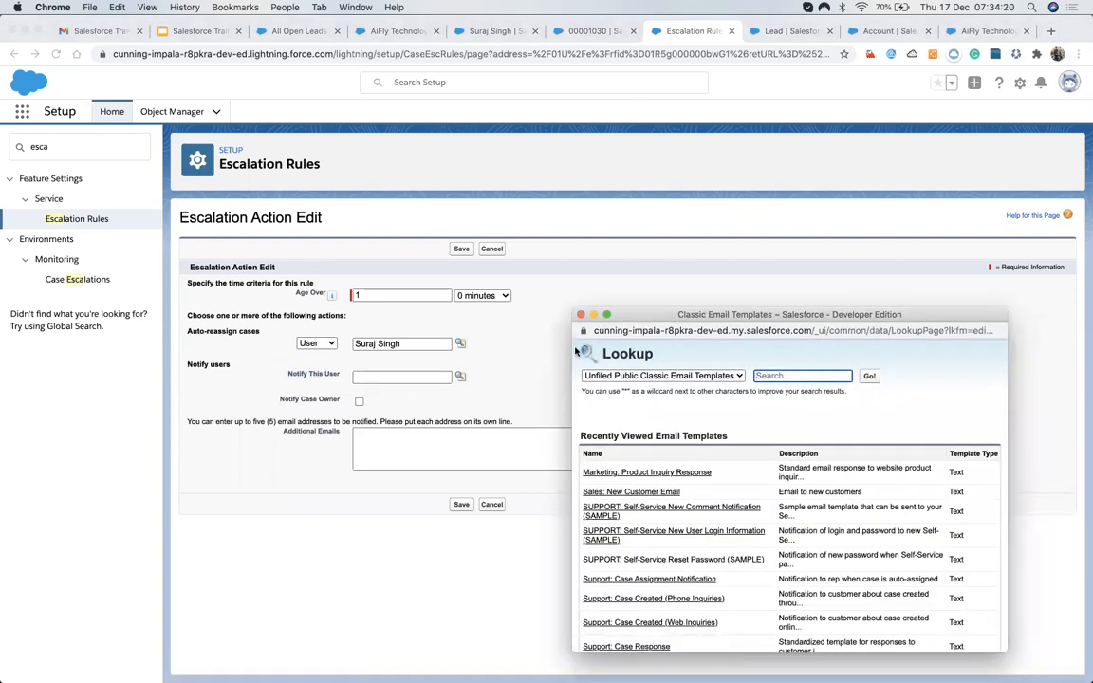
{"action": "scroll", "coordinate": [654, 600], "scroll_direction": "down", "scroll_amount": 3}
{"action": "scroll", "coordinate": [655, 512], "scroll_direction": "up", "scroll_amount": 3}
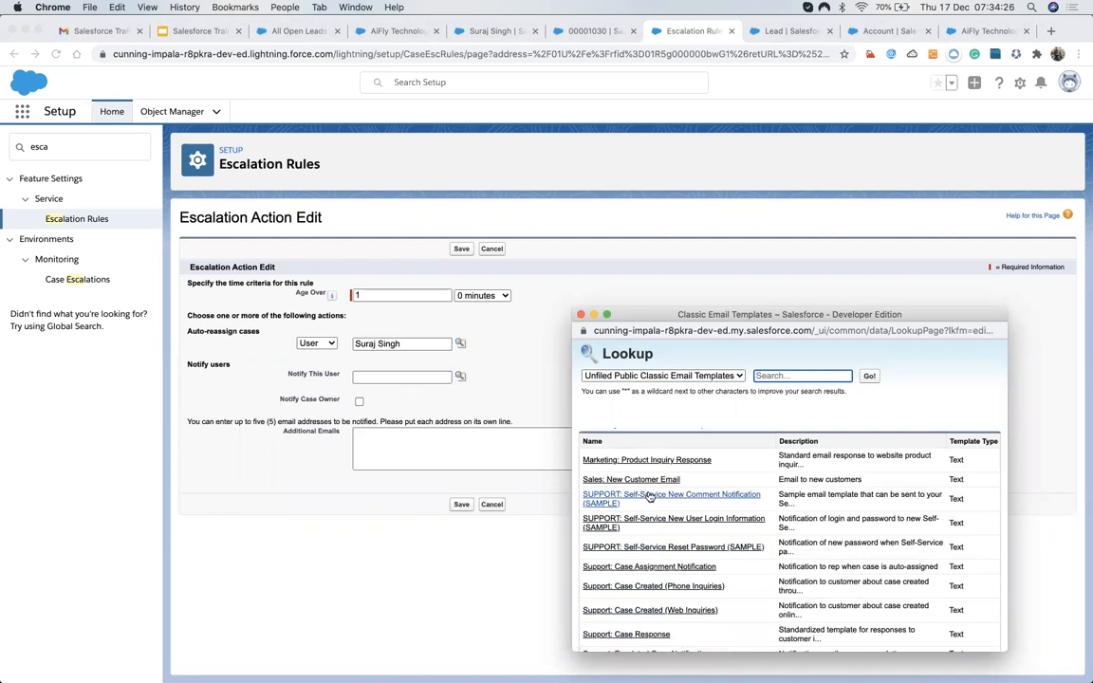
{"action": "scroll", "coordinate": [649, 513], "scroll_direction": "down", "scroll_amount": 2}
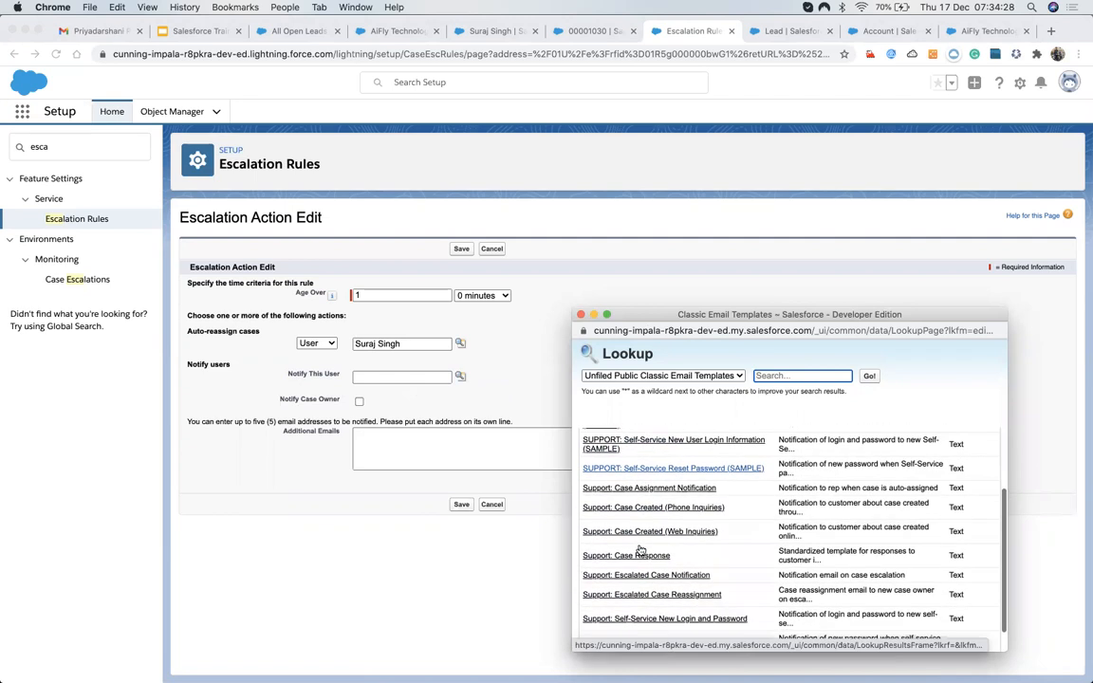
{"action": "scroll", "coordinate": [641, 551], "scroll_direction": "down", "scroll_amount": 1}
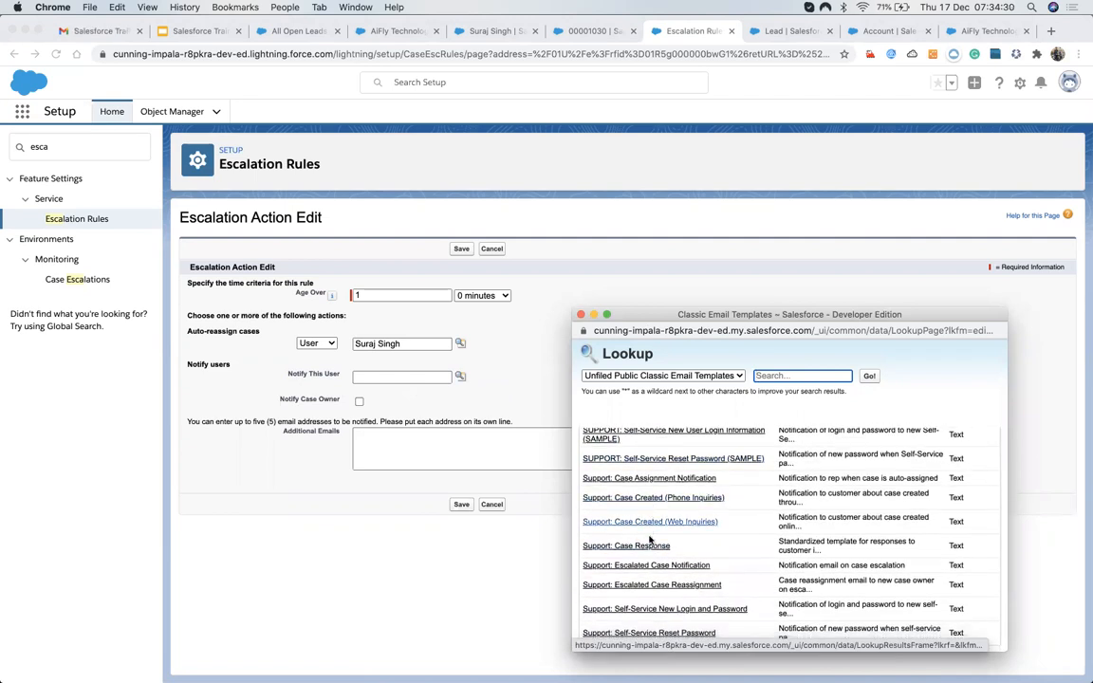
{"action": "scroll", "coordinate": [650, 541], "scroll_direction": "down", "scroll_amount": 2}
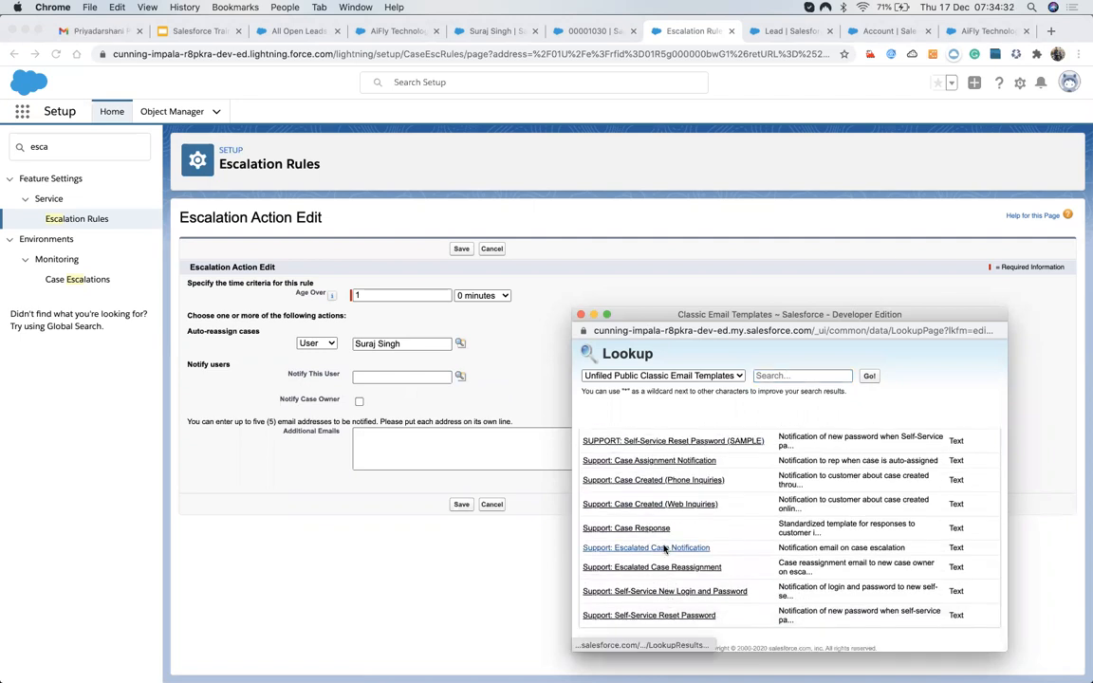
{"action": "left_click", "coordinate": [665, 548]}
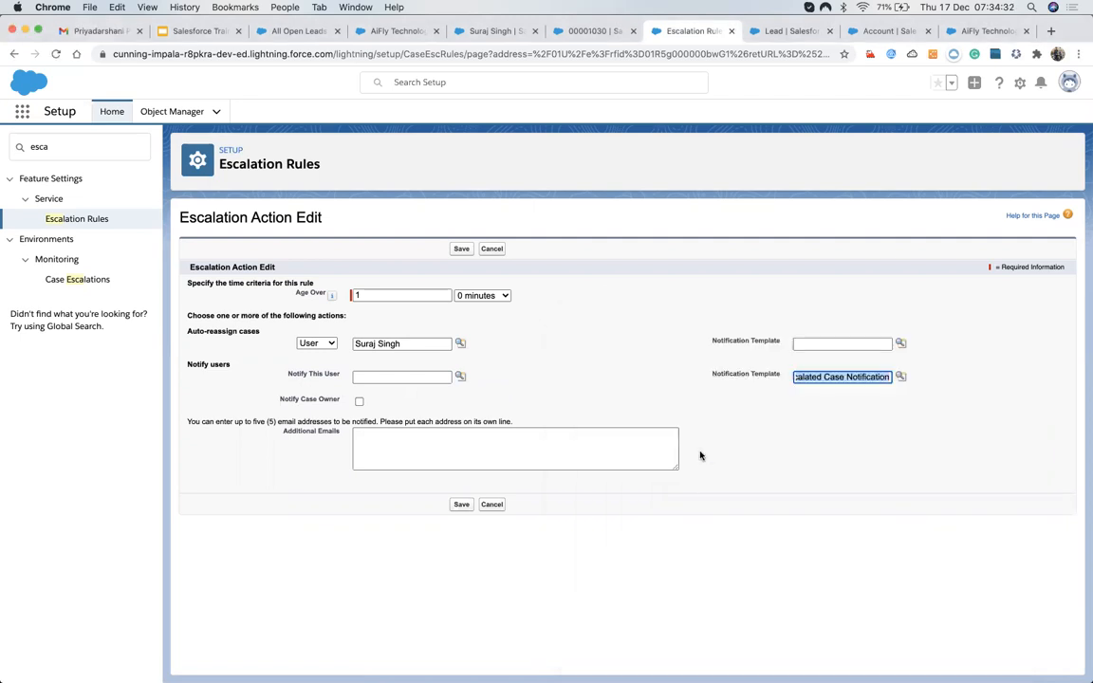
{"action": "left_click", "coordinate": [901, 342]}
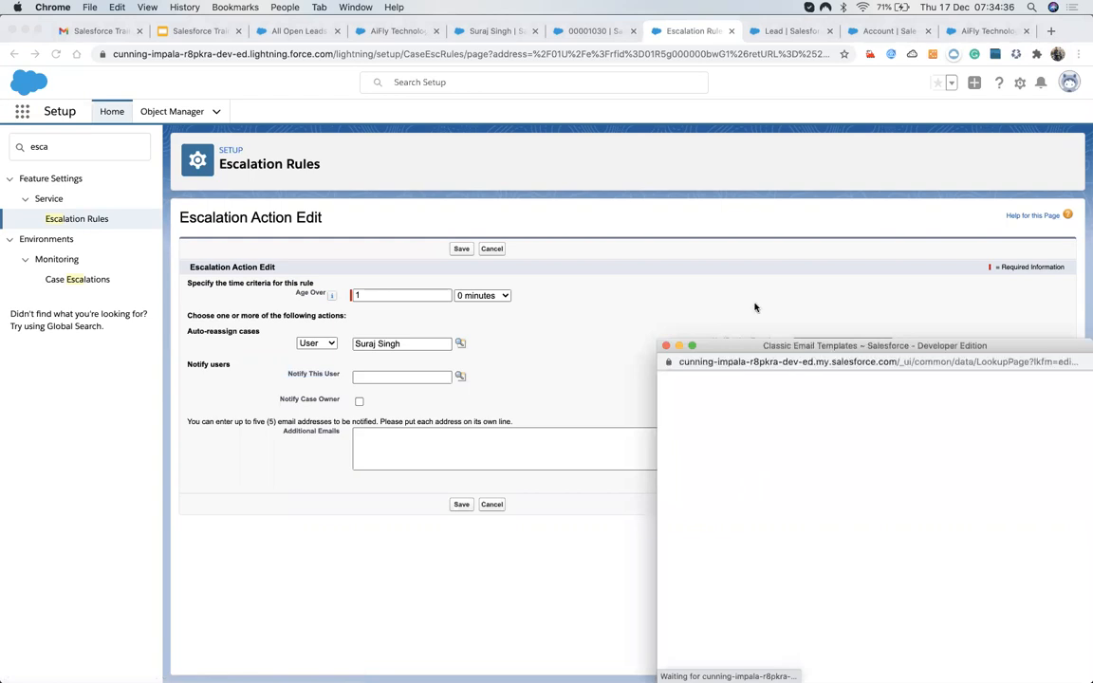
{"action": "scroll", "coordinate": [711, 456], "scroll_direction": "down", "scroll_amount": 3}
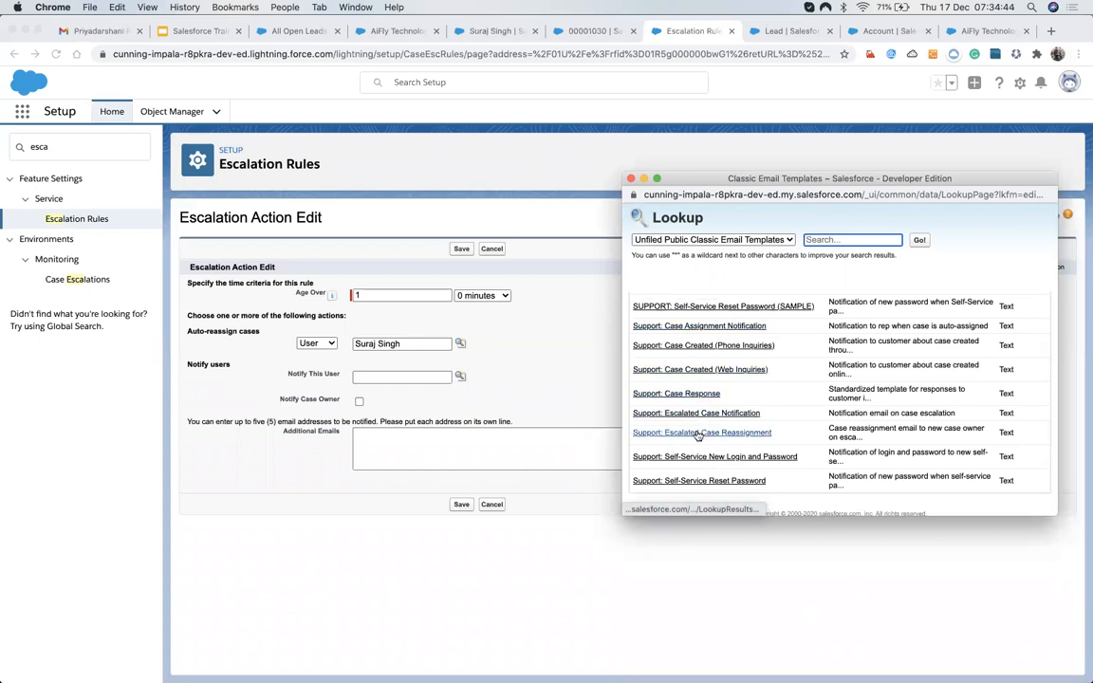
{"action": "left_click", "coordinate": [697, 432]}
{"action": "left_click", "coordinate": [832, 344]}
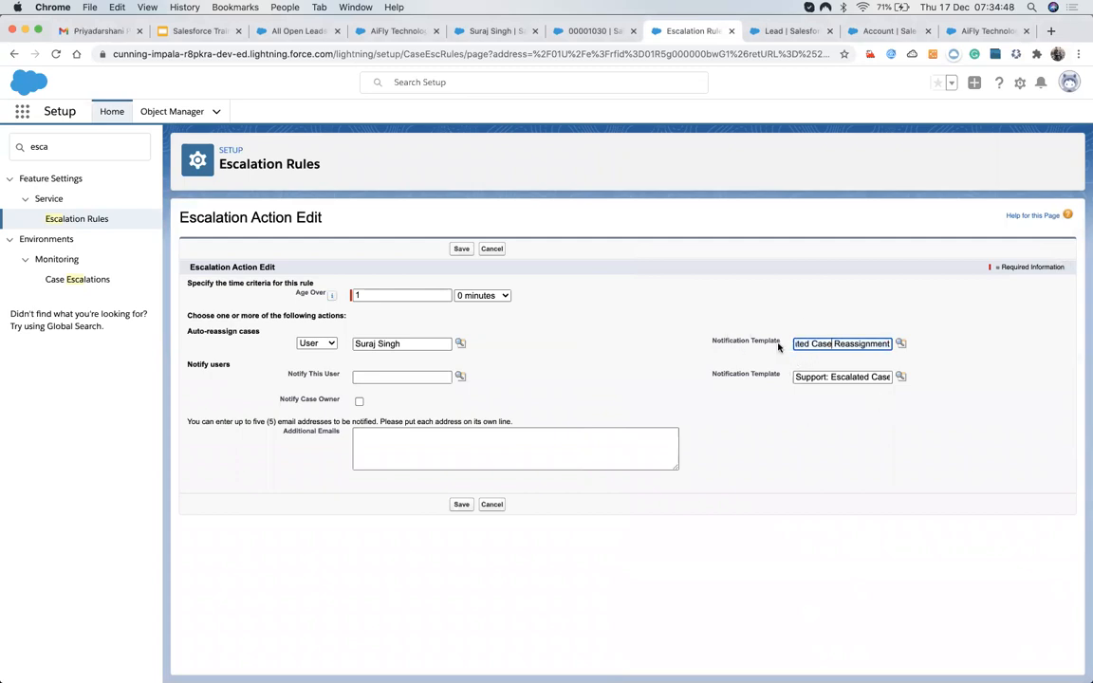
Notify Techincal Lead User and the case owner, then save the escalation action.
{"action": "left_click", "coordinate": [461, 376]}
{"action": "left_click_drag", "start_coordinate": [432, 350], "coordinate": [559, 209]}
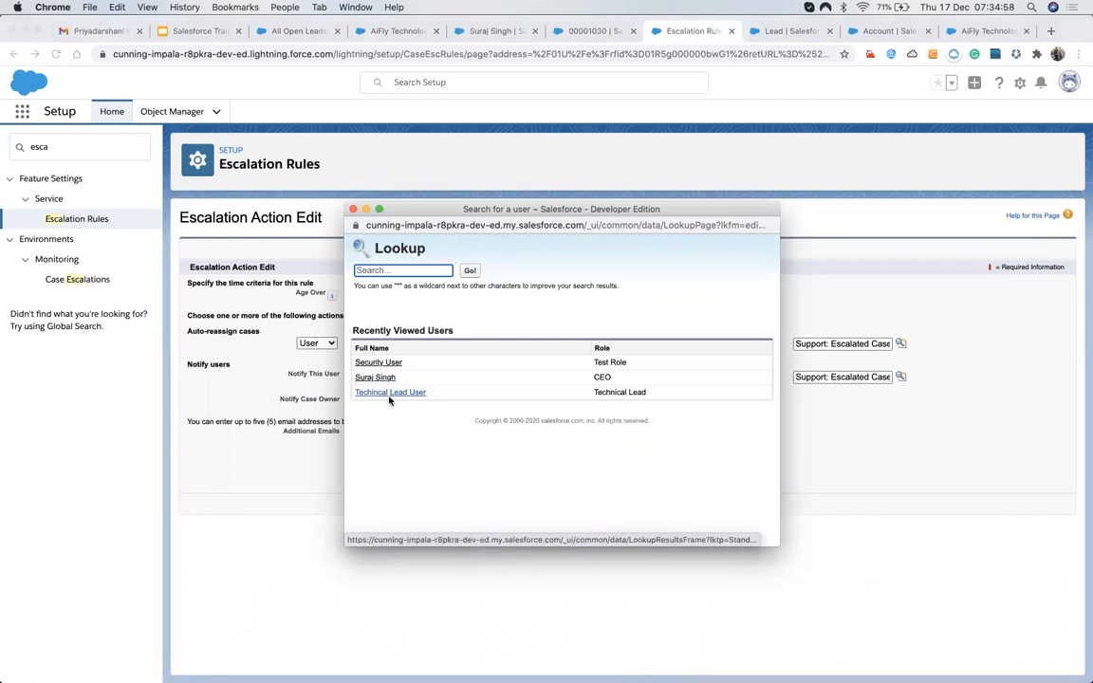
{"action": "left_click", "coordinate": [395, 393]}
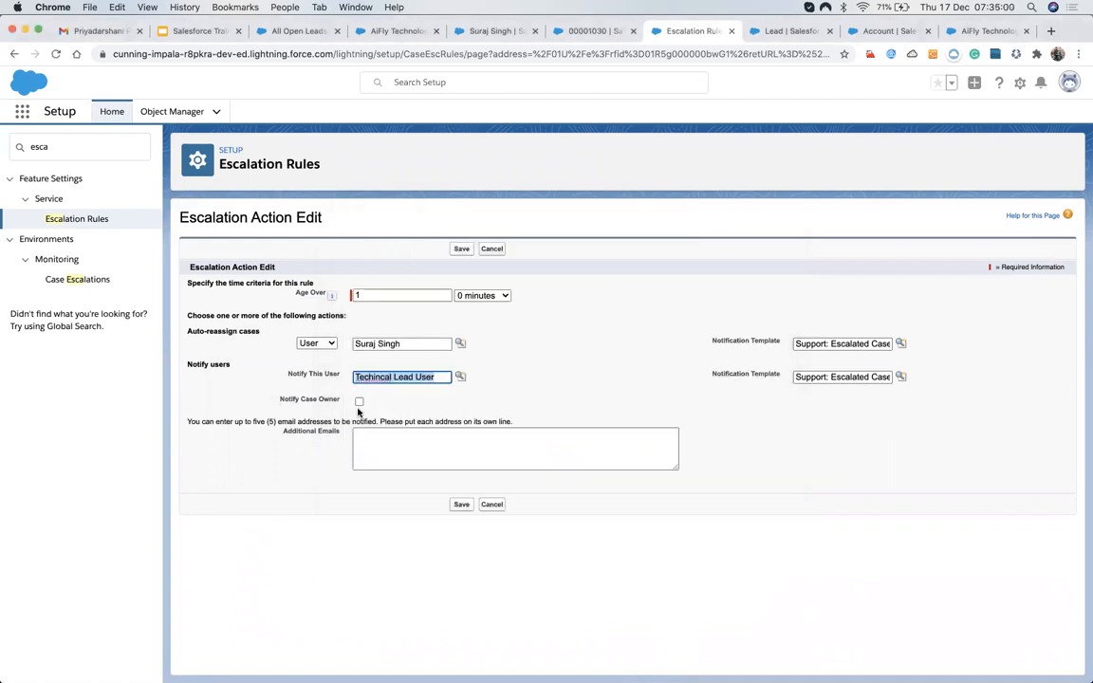
{"action": "left_click", "coordinate": [360, 402]}
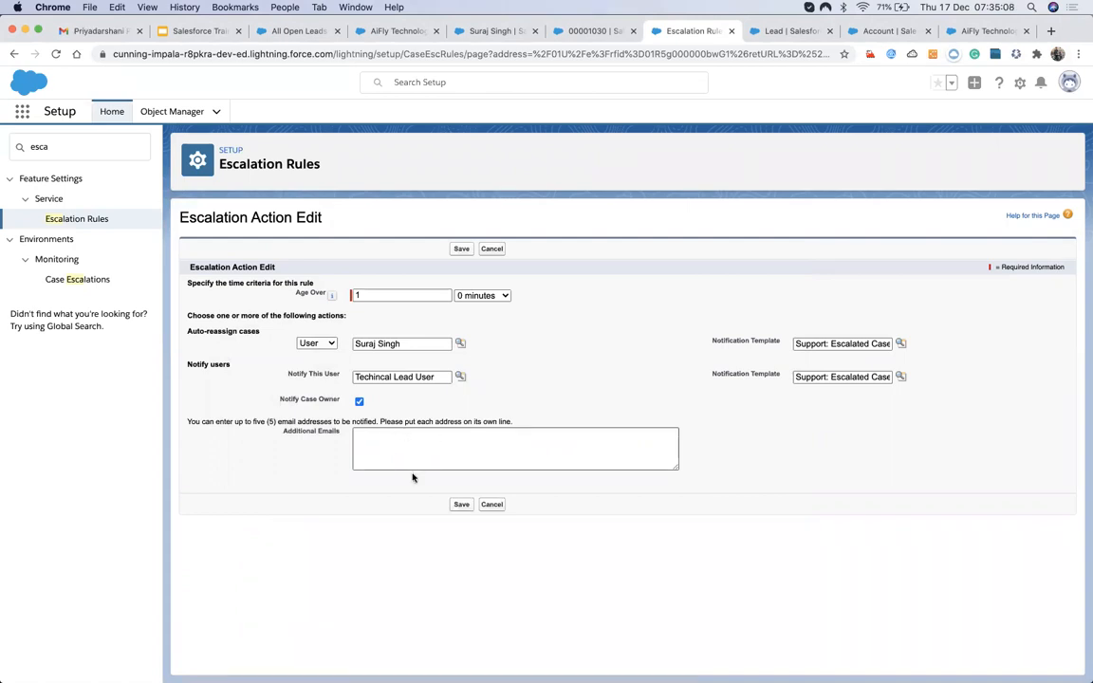
{"action": "left_click", "coordinate": [461, 504]}
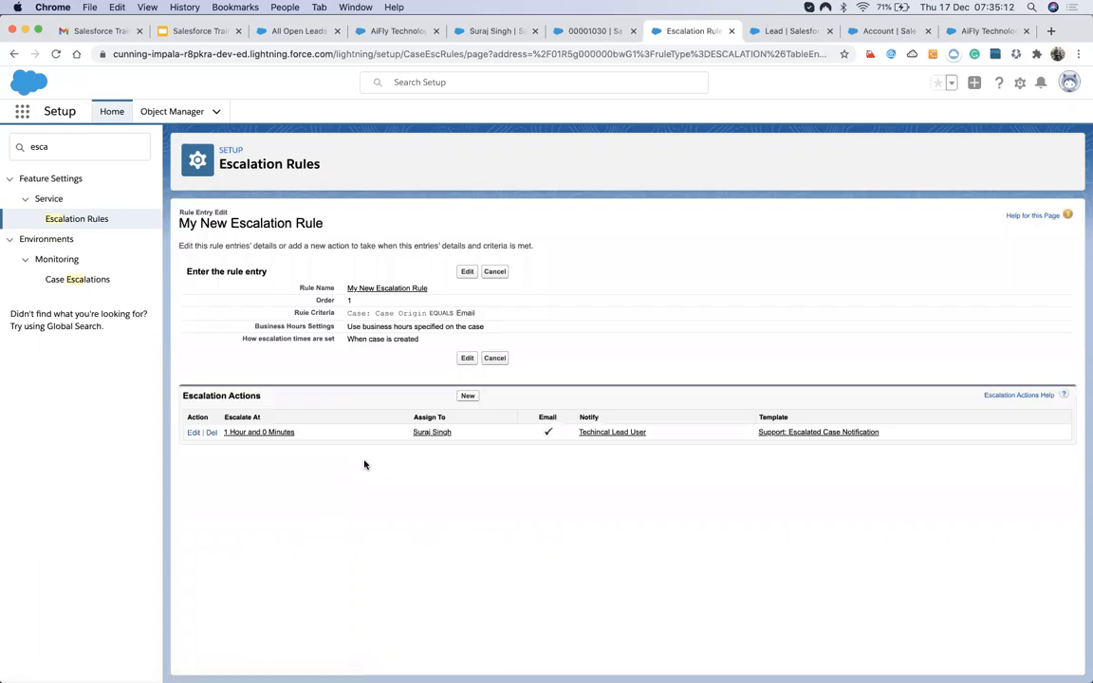
Change the action's Age Over to 0 hours 30 minutes and save.
{"action": "left_click", "coordinate": [285, 435]}
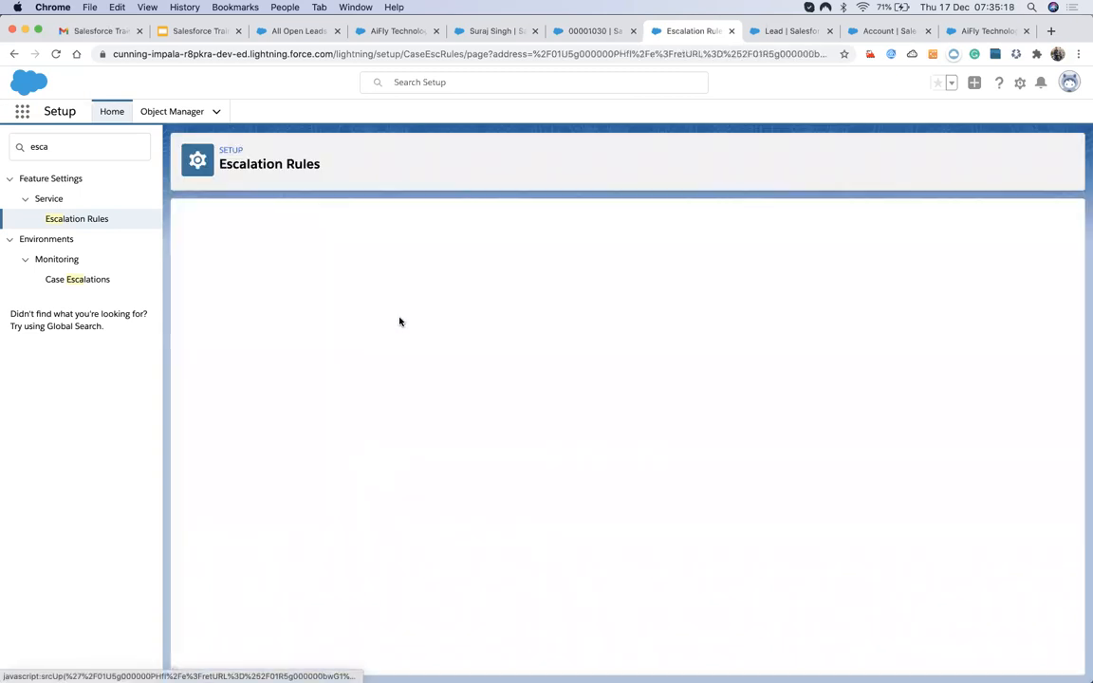
{"action": "left_click", "coordinate": [401, 296]}
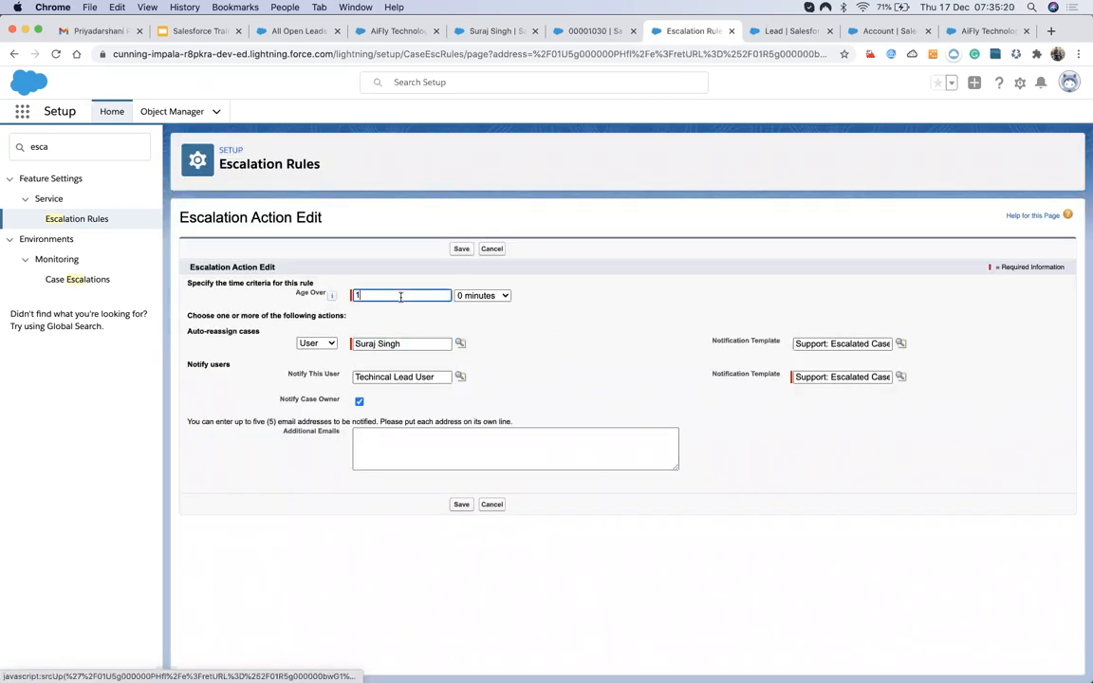
{"action": "type", "text": "0"}
{"action": "left_click", "coordinate": [471, 296]}
{"action": "left_click", "coordinate": [480, 307]}
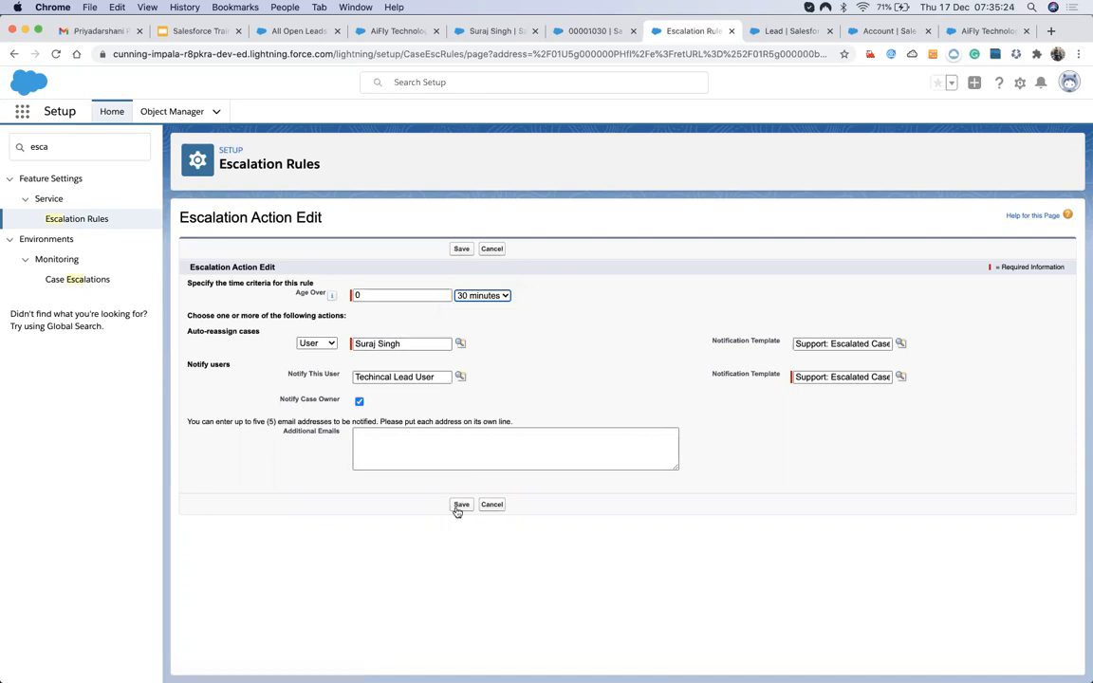
{"action": "left_click", "coordinate": [461, 504]}
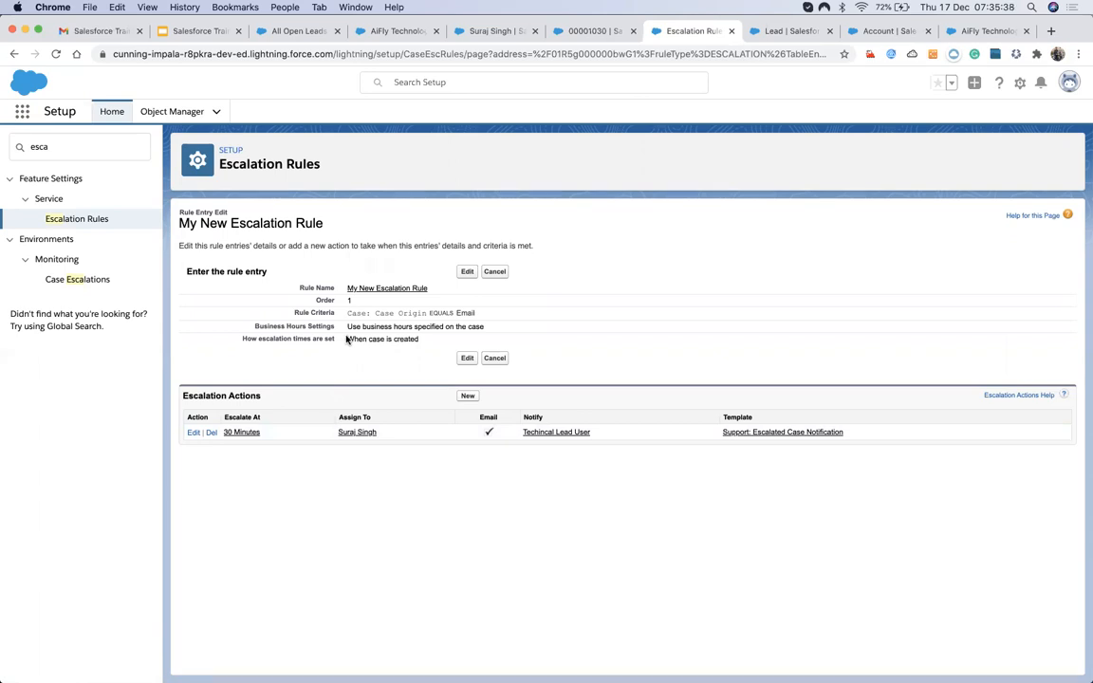
Review the Case Origin equals Email criterion, then reopen and re-save the action at 30 minutes.
{"action": "left_click_drag", "start_coordinate": [347, 341], "coordinate": [482, 313]}
{"action": "left_click", "coordinate": [384, 366]}
{"action": "left_click", "coordinate": [228, 433]}
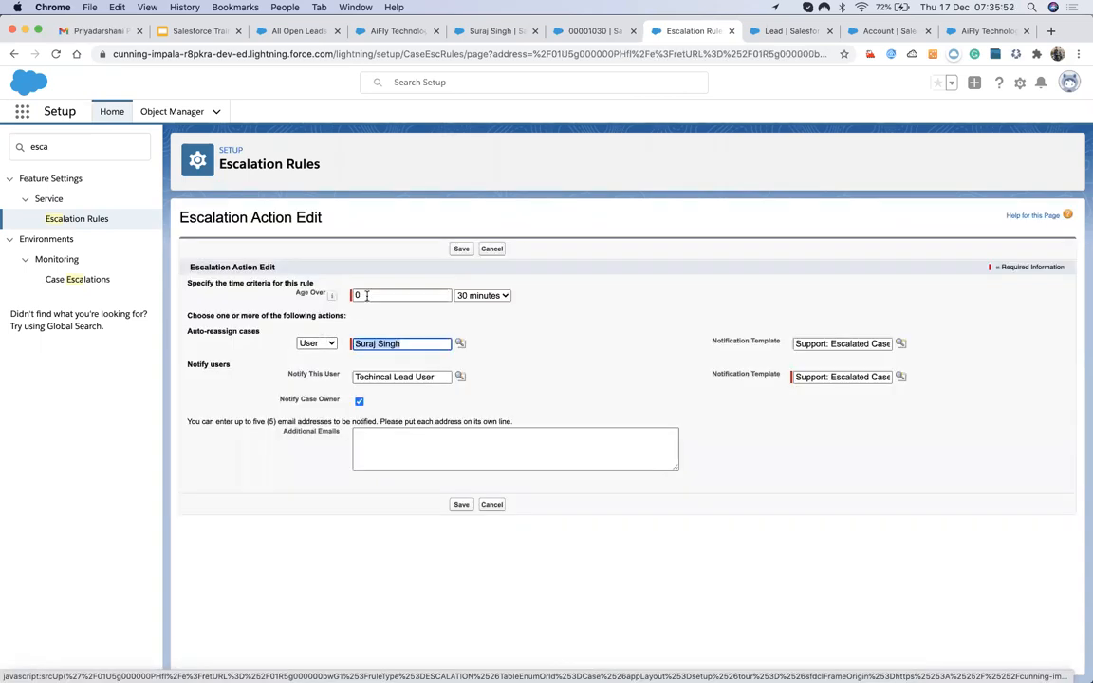
{"action": "double_click", "coordinate": [366, 296]}
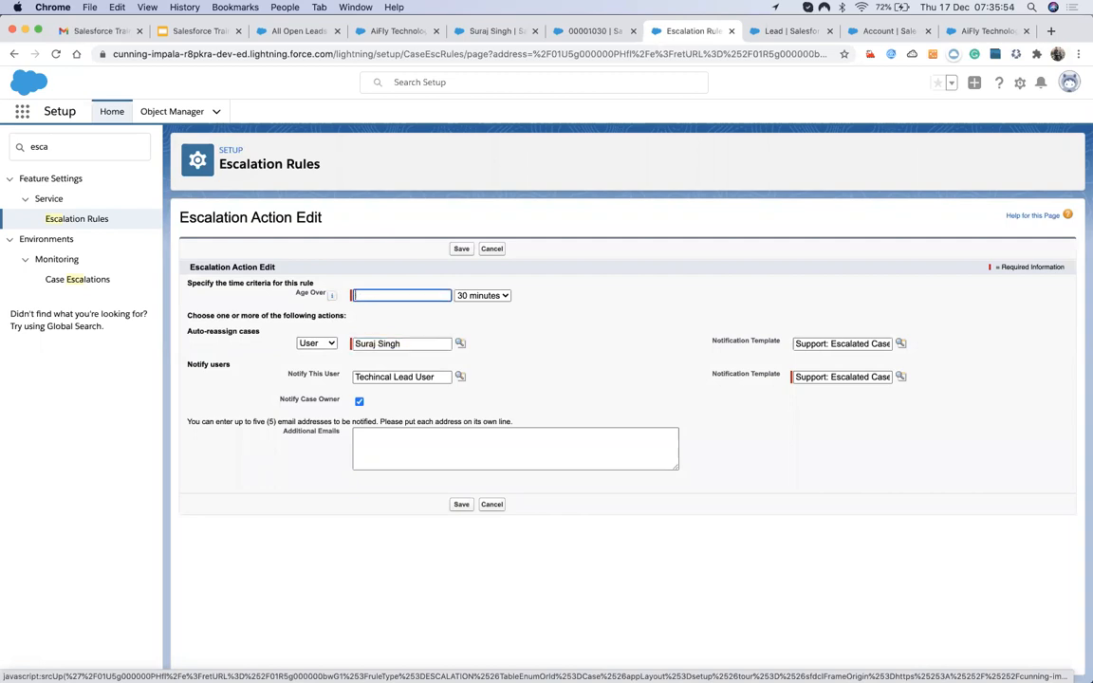
{"action": "left_click", "coordinate": [479, 296]}
{"action": "left_click", "coordinate": [417, 300]}
{"action": "left_click", "coordinate": [382, 293]}
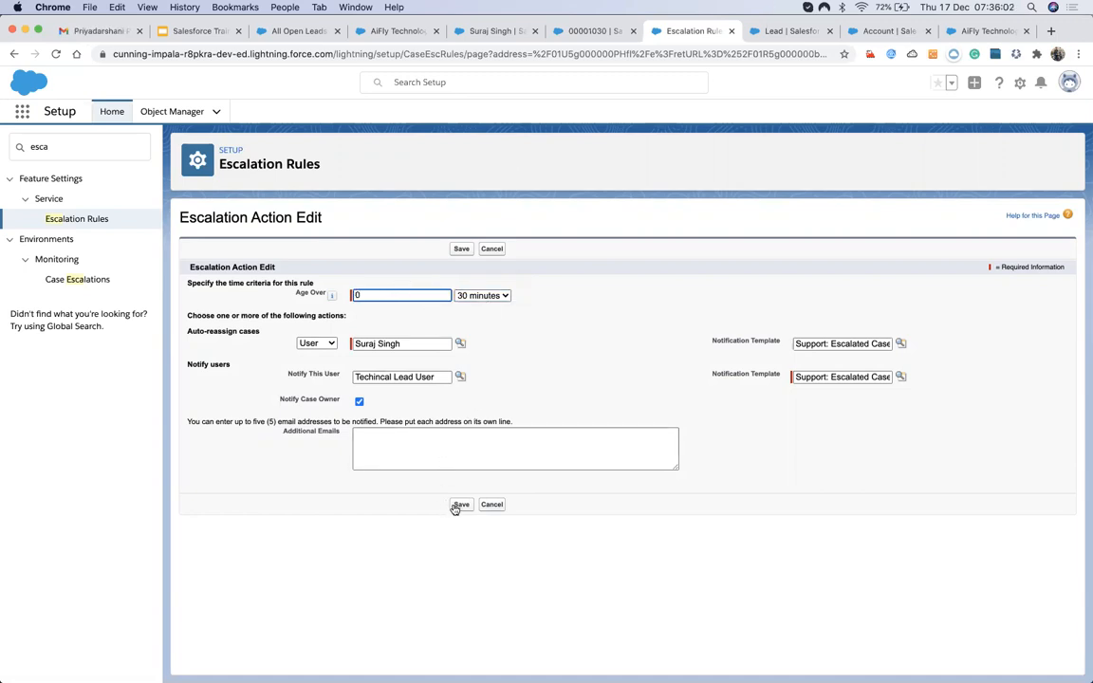
{"action": "left_click", "coordinate": [471, 295]}
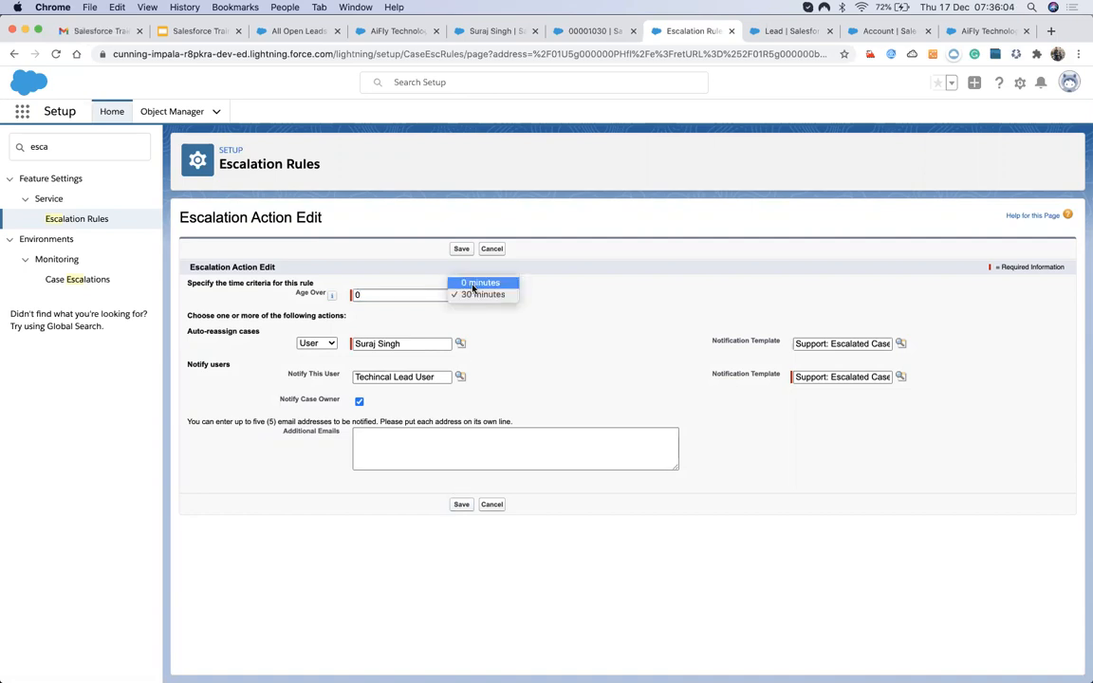
{"action": "left_click", "coordinate": [472, 296]}
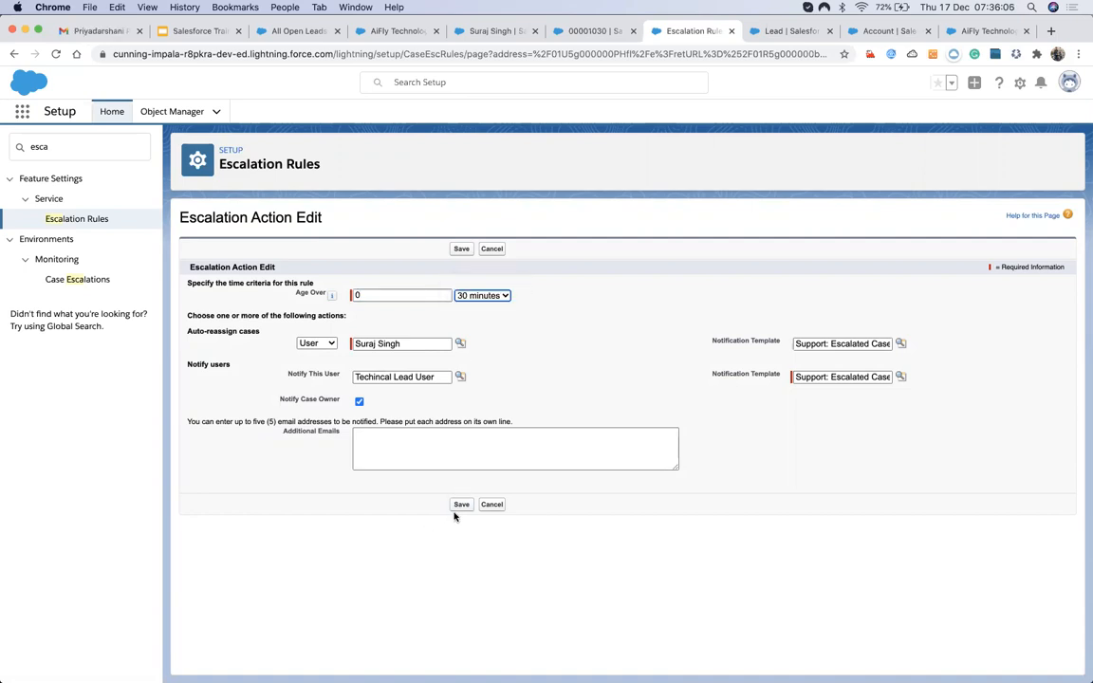
{"action": "left_click", "coordinate": [459, 505]}
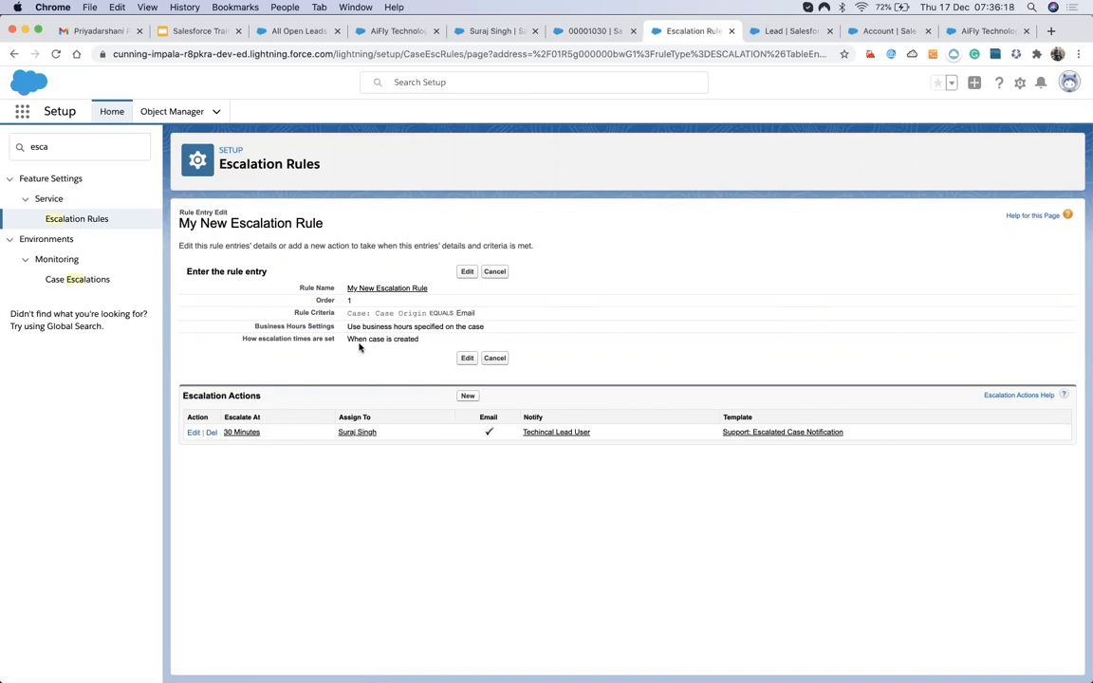
{"action": "left_click_drag", "start_coordinate": [348, 339], "coordinate": [420, 340]}
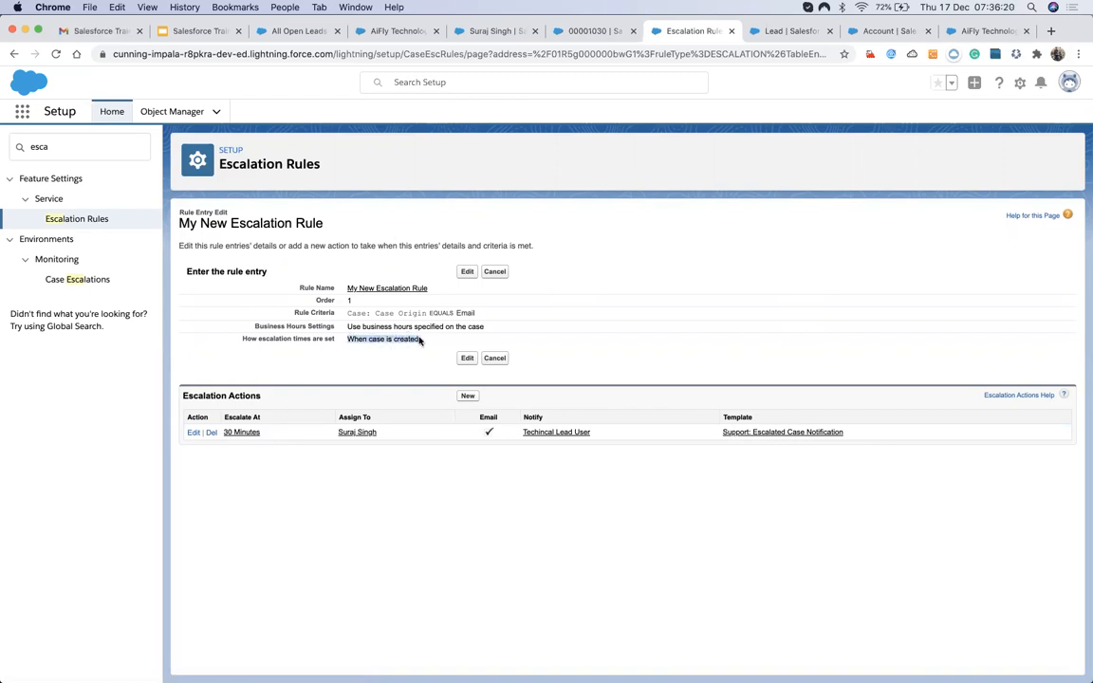
{"action": "left_click", "coordinate": [378, 361]}
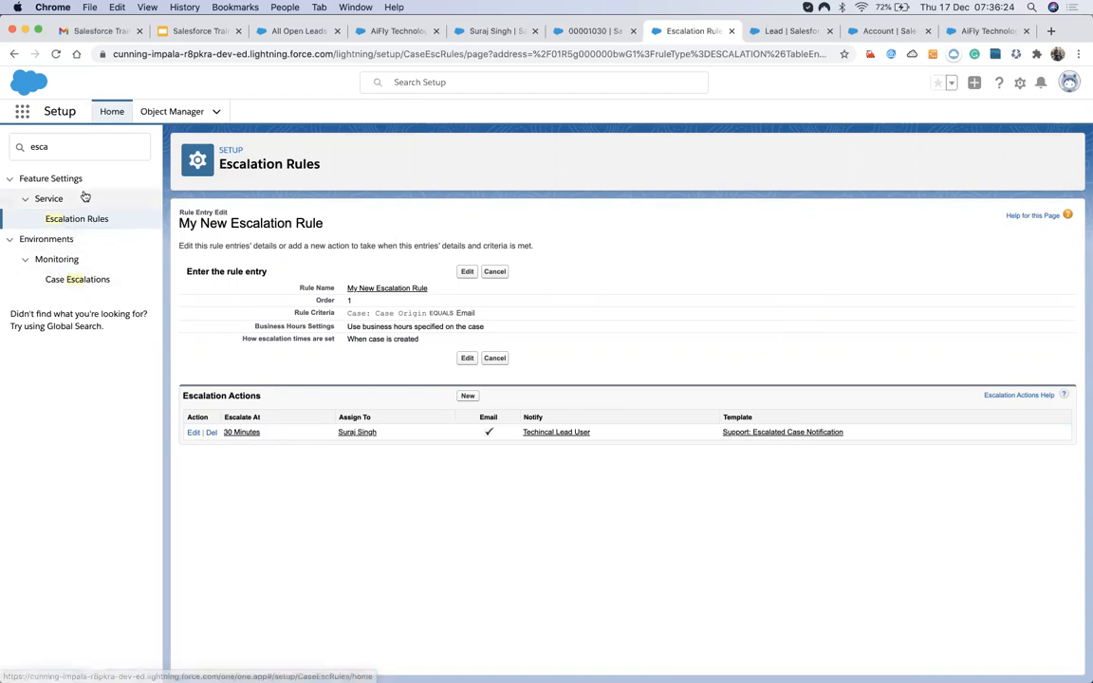
Glance at the case record, then search Setup Quick Find for 'Assign'.
{"action": "left_click", "coordinate": [586, 31]}
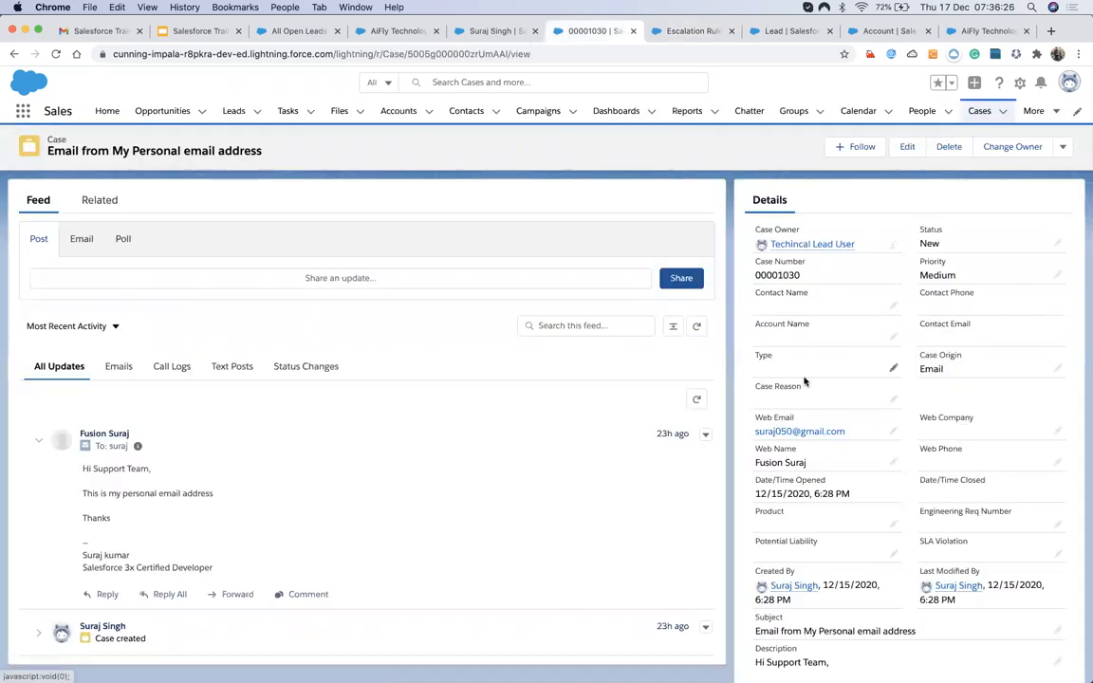
{"action": "scroll", "coordinate": [835, 375], "scroll_direction": "down", "scroll_amount": 2}
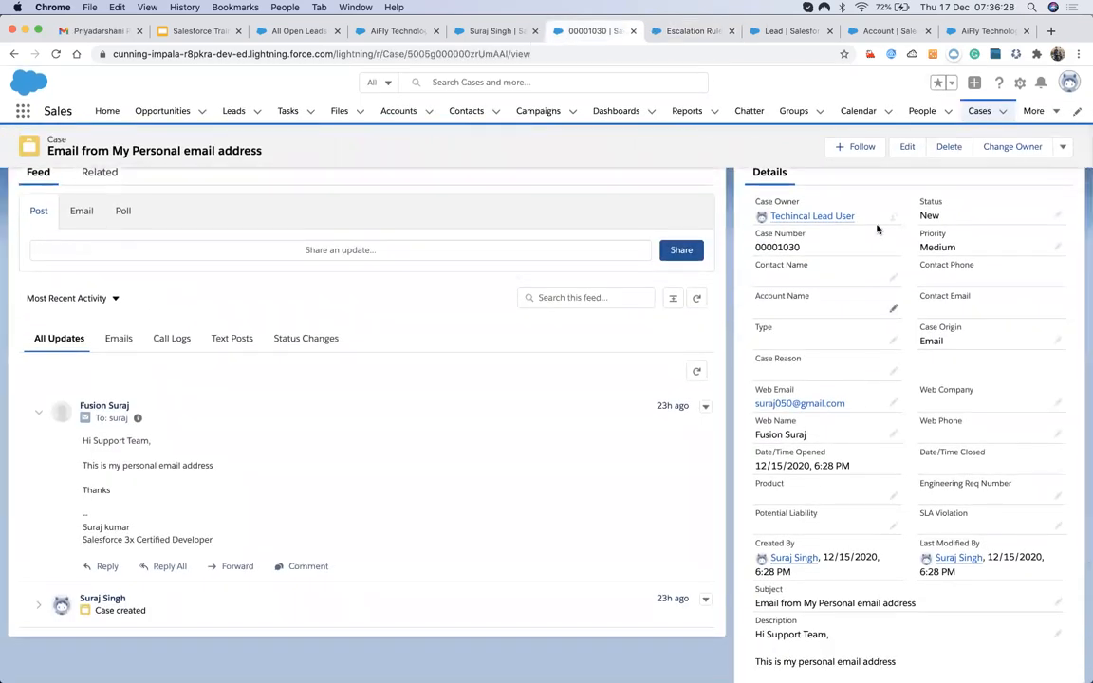
{"action": "left_click", "coordinate": [674, 36]}
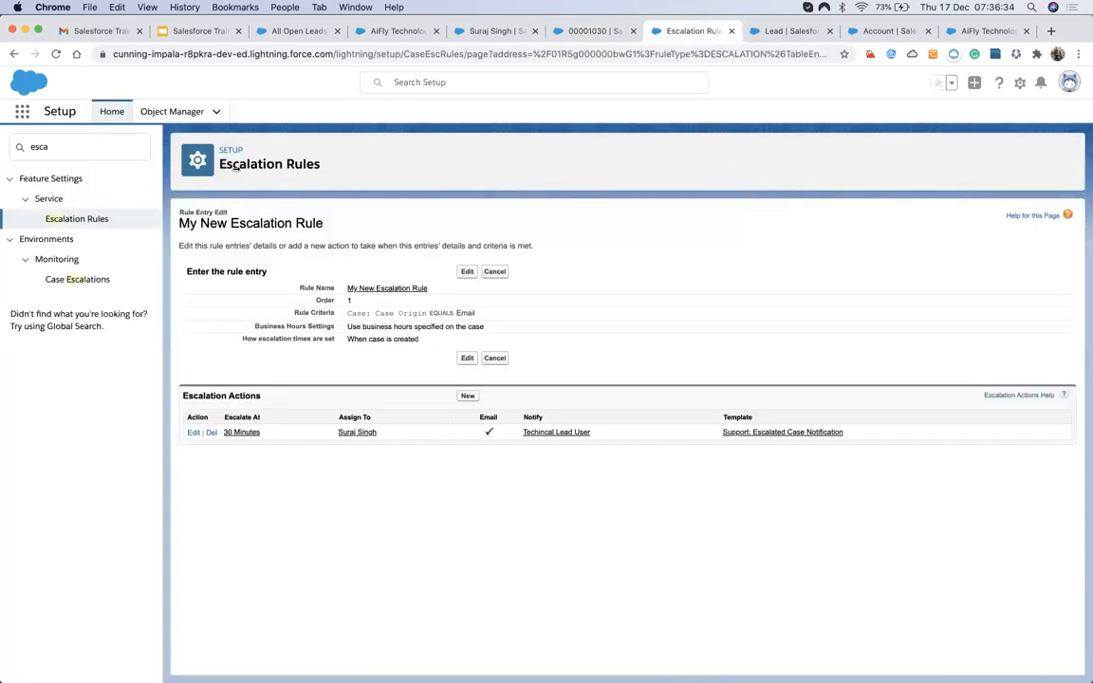
{"action": "left_click", "coordinate": [19, 147]}
{"action": "type", "text": "As"}
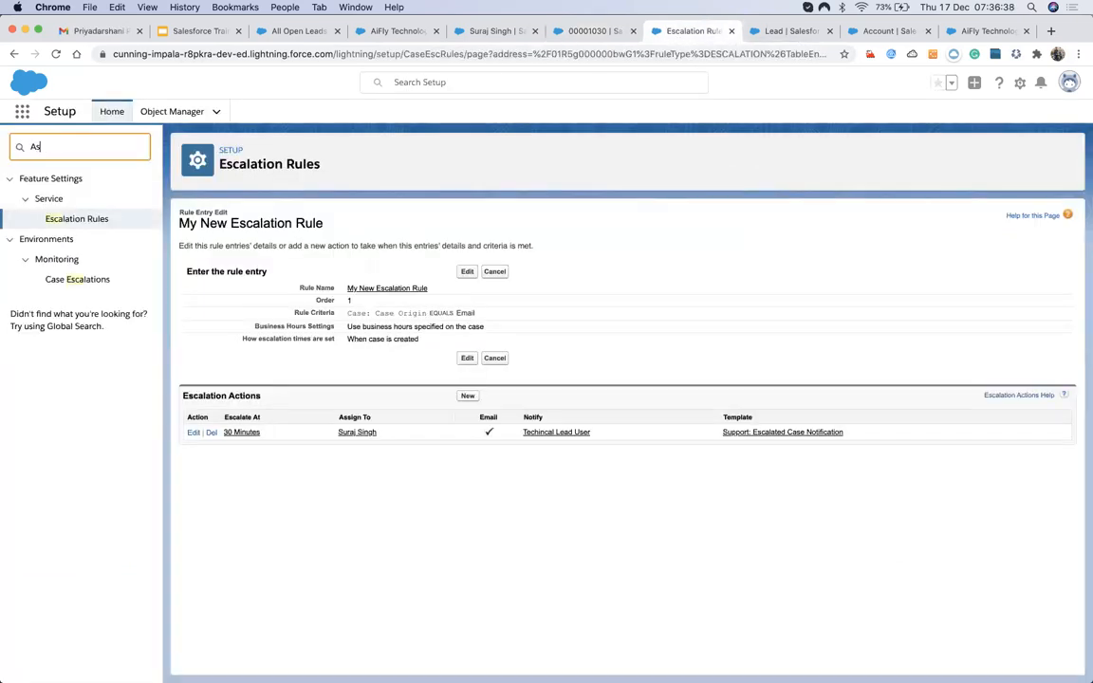
{"action": "type", "text": "sign"}
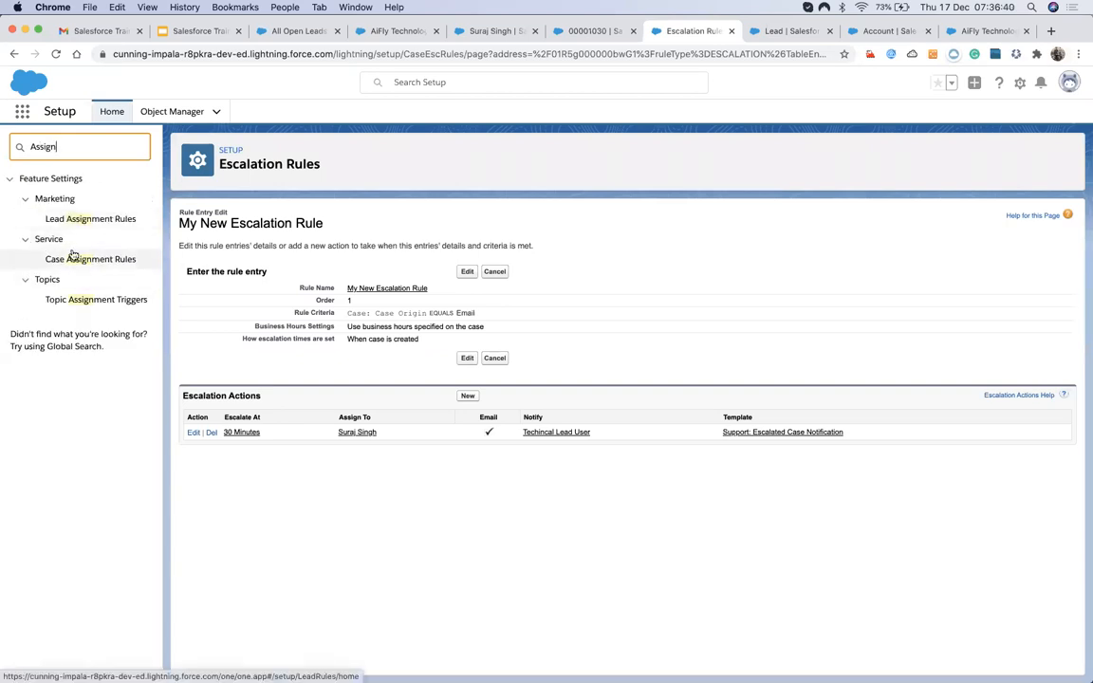
Review the Test Case Assignment Rule's Case Origin equals Web entry, then return to case 00001030.
{"action": "left_click", "coordinate": [72, 261]}
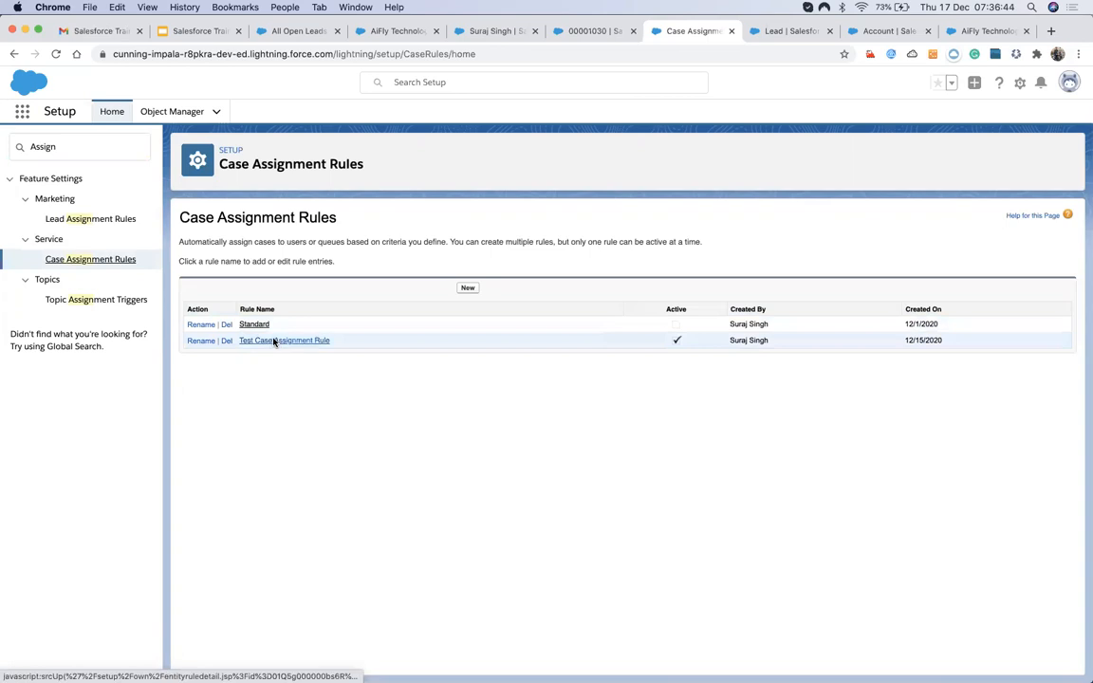
{"action": "left_click", "coordinate": [273, 341]}
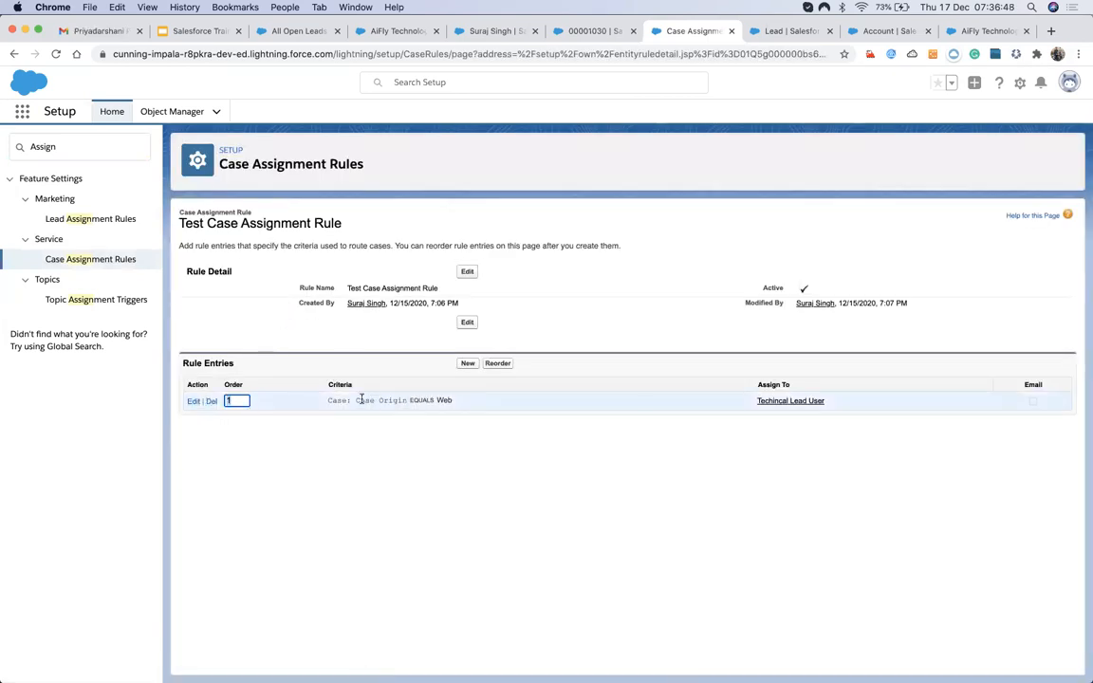
{"action": "left_click_drag", "start_coordinate": [355, 401], "coordinate": [454, 402]}
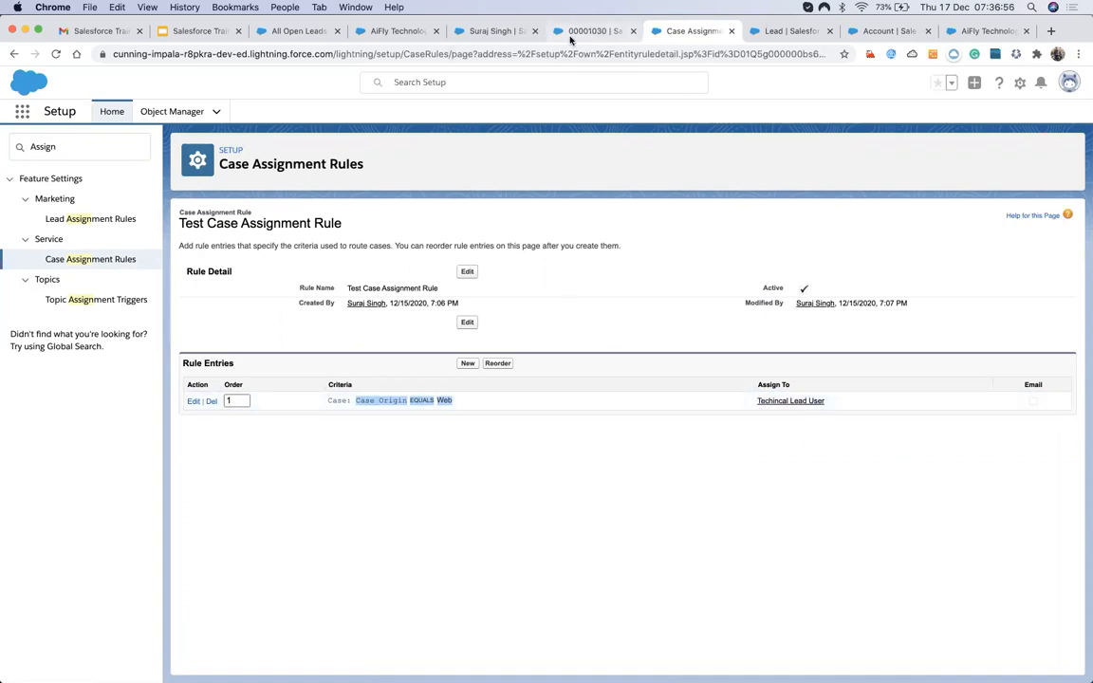
{"action": "left_click", "coordinate": [574, 32]}
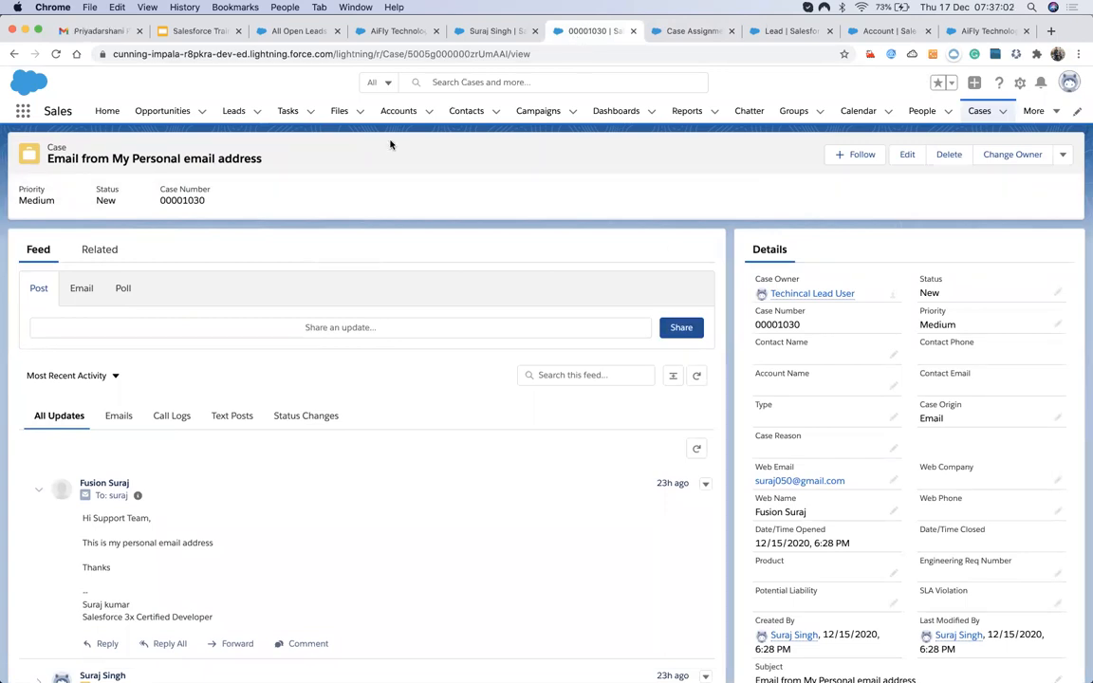
Start a new case with status New and Case Origin Web.
{"action": "left_click", "coordinate": [978, 110]}
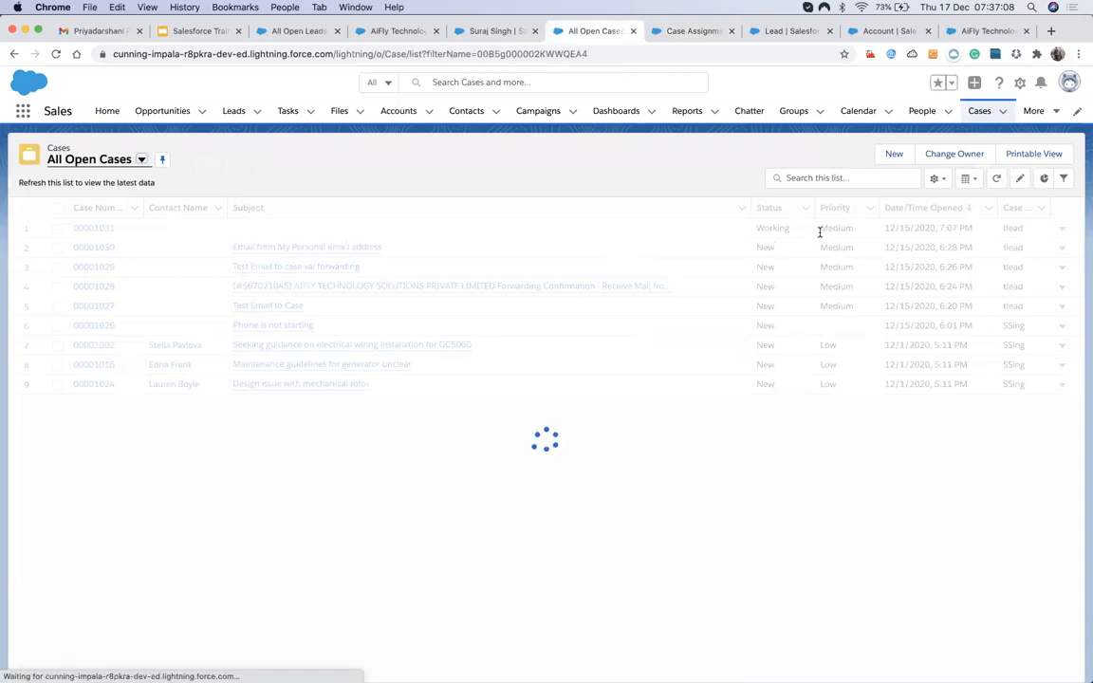
{"action": "left_click", "coordinate": [895, 155]}
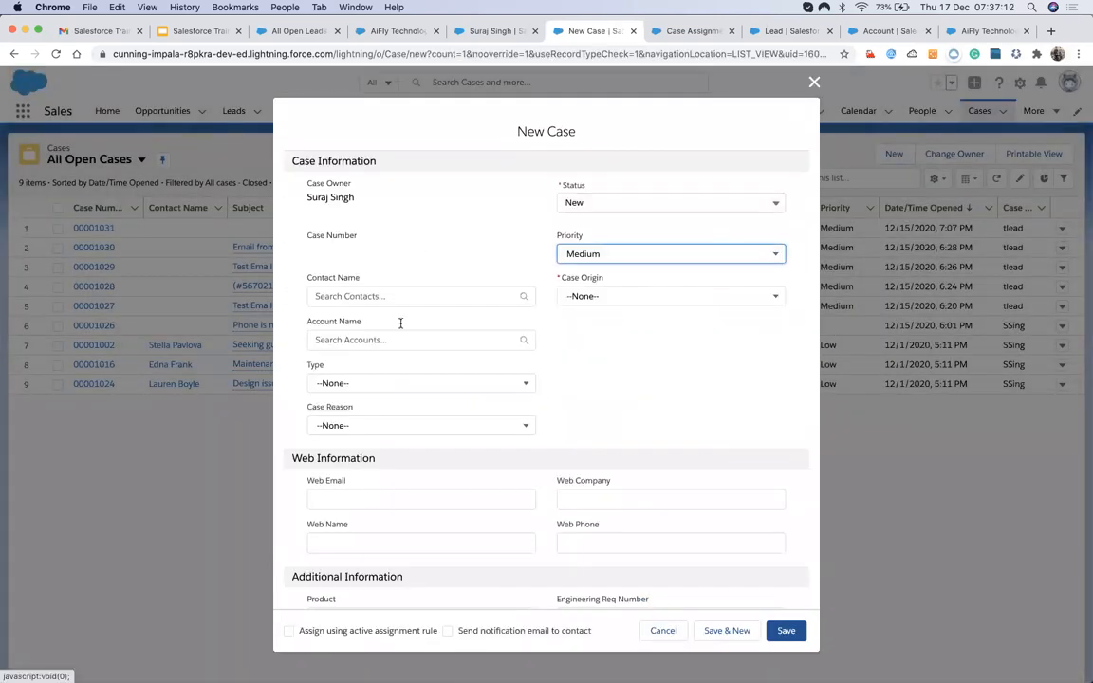
{"action": "left_click", "coordinate": [584, 210]}
{"action": "left_click", "coordinate": [440, 215]}
{"action": "left_click", "coordinate": [590, 296]}
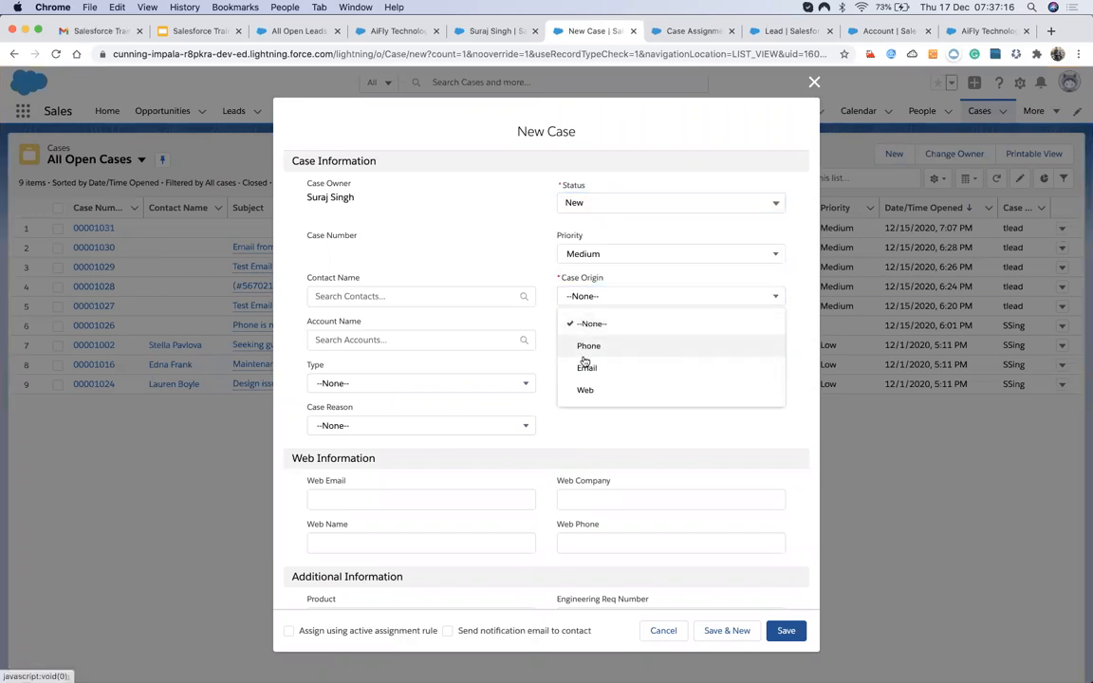
{"action": "left_click", "coordinate": [586, 390]}
{"action": "scroll", "coordinate": [401, 380], "scroll_direction": "down", "scroll_amount": 2}
{"action": "scroll", "coordinate": [401, 377], "scroll_direction": "down", "scroll_amount": 1}
Set Type Mechanical, Case Reason Installation and Product GC1040.
{"action": "left_click", "coordinate": [390, 217]}
{"action": "left_click", "coordinate": [356, 260]}
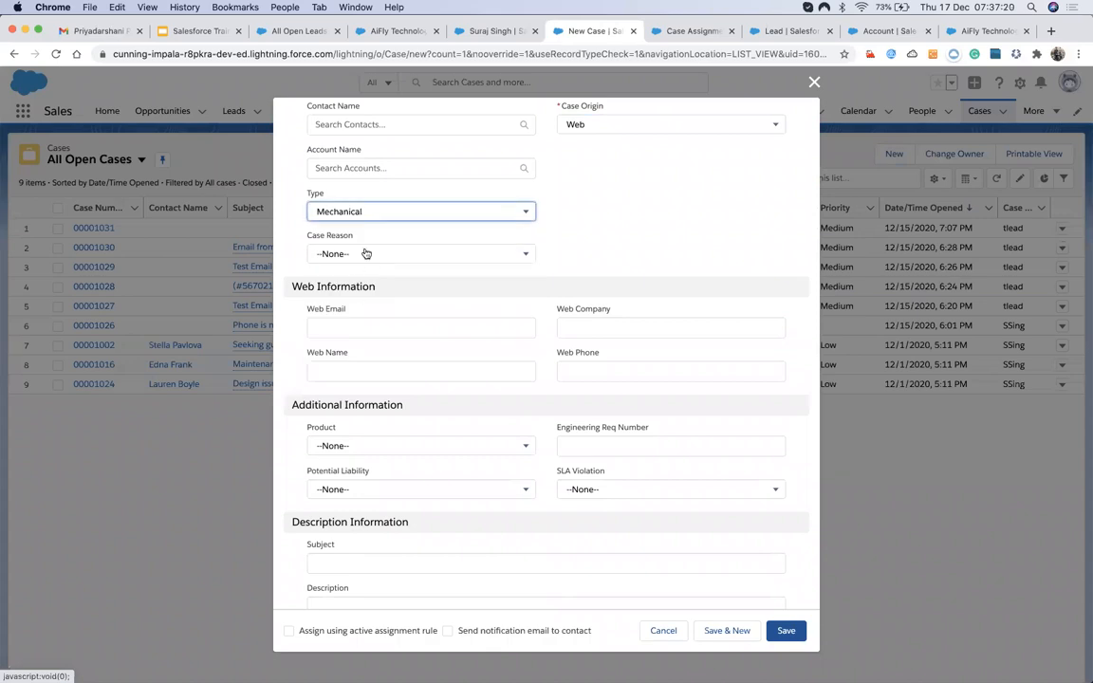
{"action": "left_click", "coordinate": [365, 253]}
{"action": "left_click", "coordinate": [339, 302]}
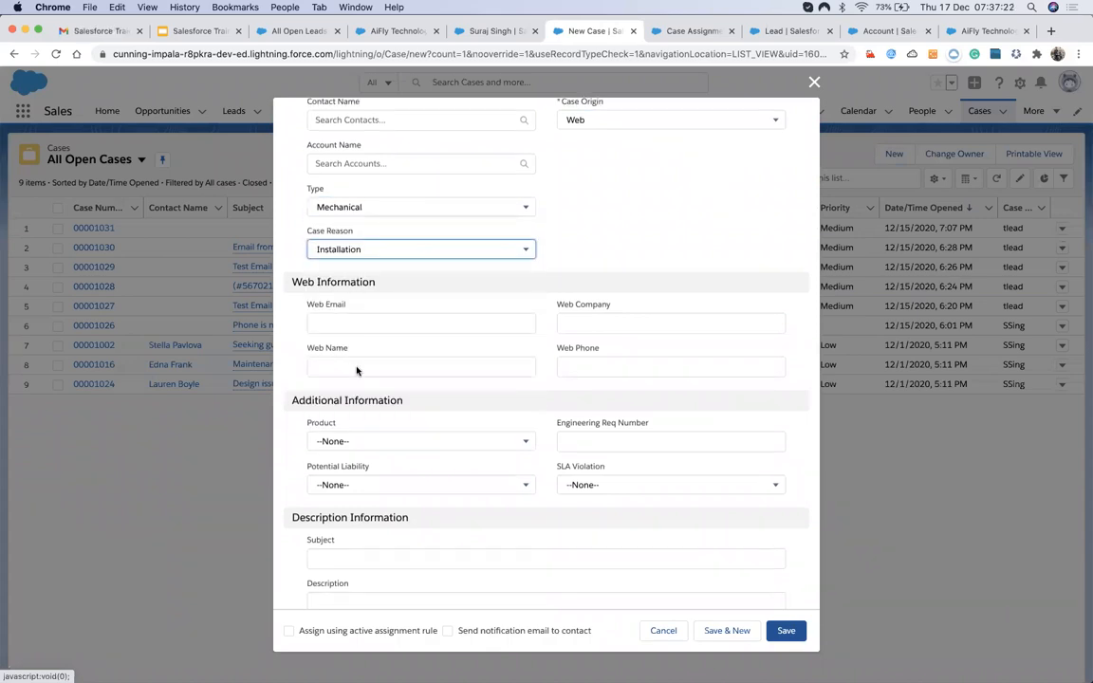
{"action": "scroll", "coordinate": [366, 371], "scroll_direction": "down", "scroll_amount": 2}
{"action": "left_click", "coordinate": [378, 322]}
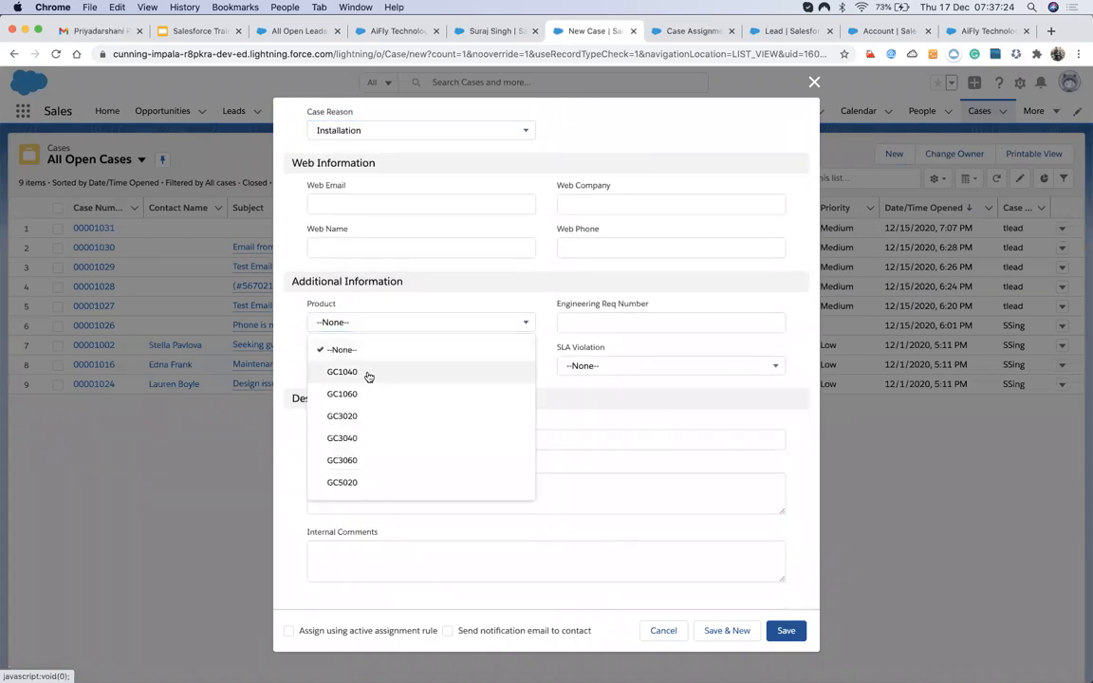
{"action": "left_click", "coordinate": [373, 371]}
Set Potential Liability and SLA Violation to No, use the active assignment rule, and save.
{"action": "left_click", "coordinate": [410, 366]}
{"action": "left_click", "coordinate": [403, 417]}
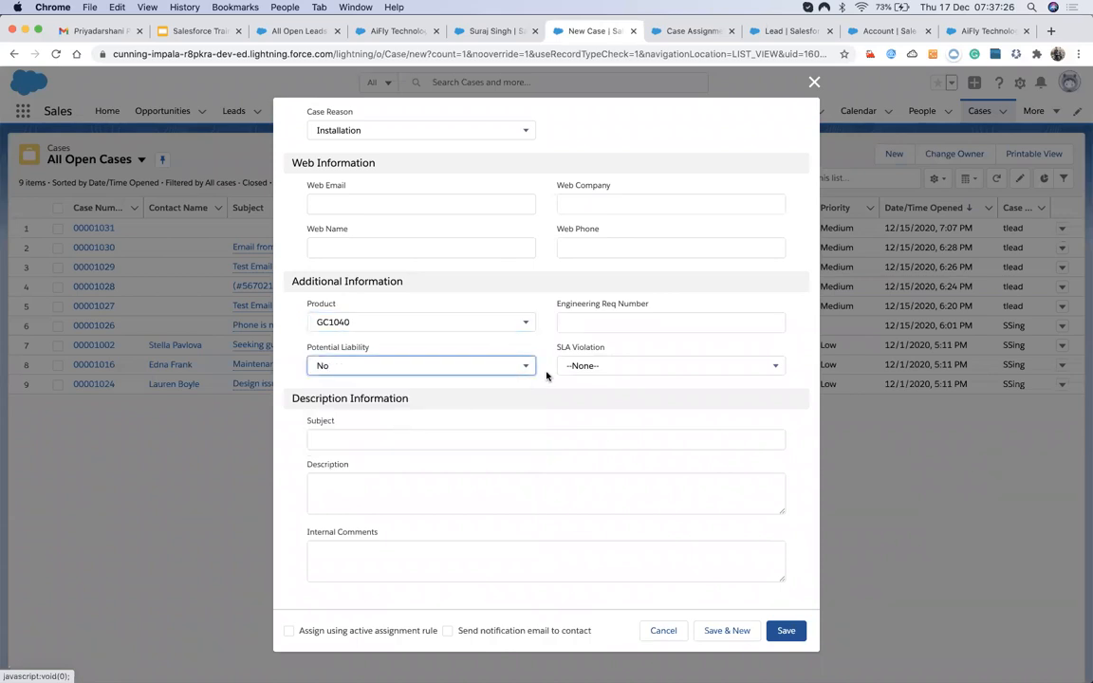
{"action": "left_click", "coordinate": [569, 367]}
{"action": "left_click", "coordinate": [566, 420]}
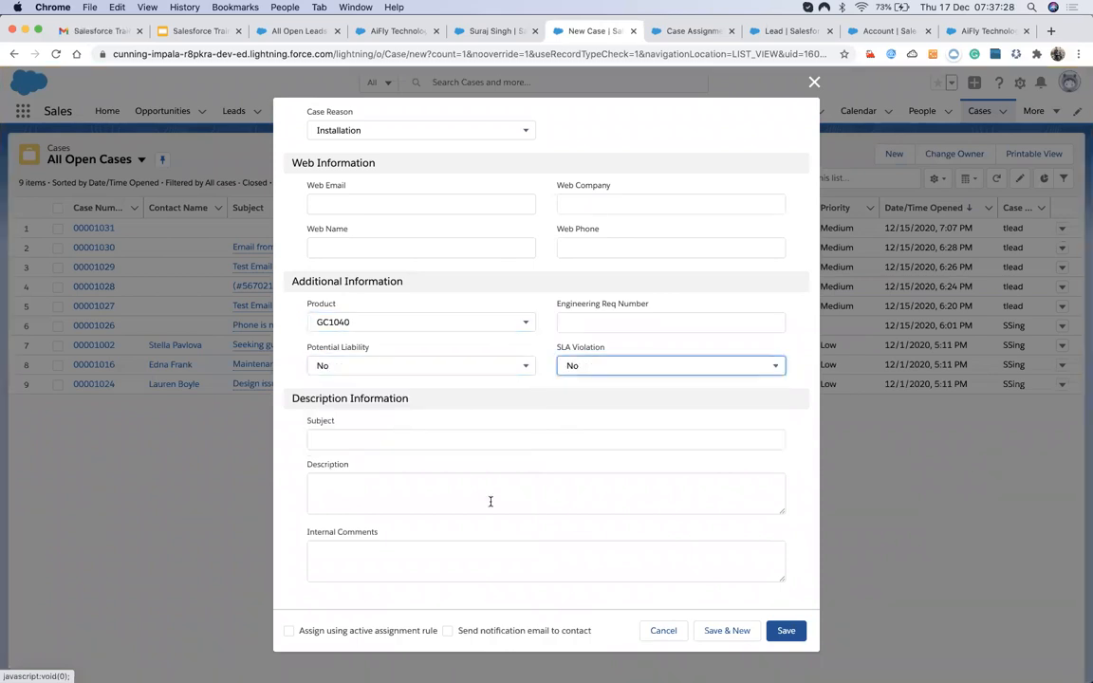
{"action": "left_click", "coordinate": [288, 631]}
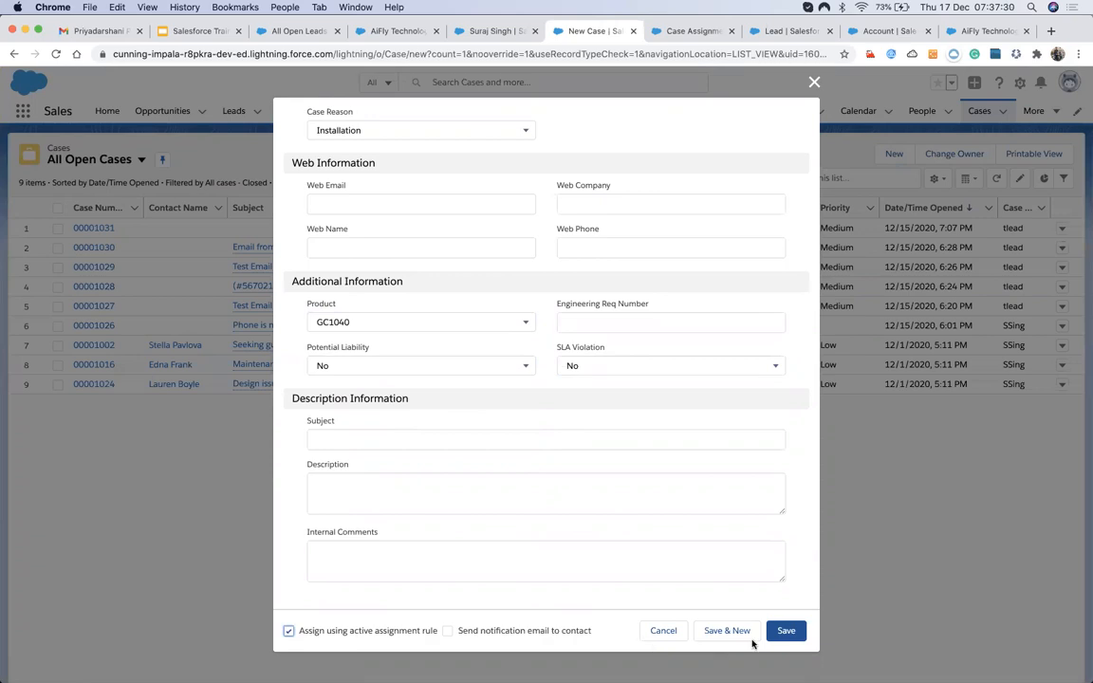
{"action": "left_click", "coordinate": [793, 636]}
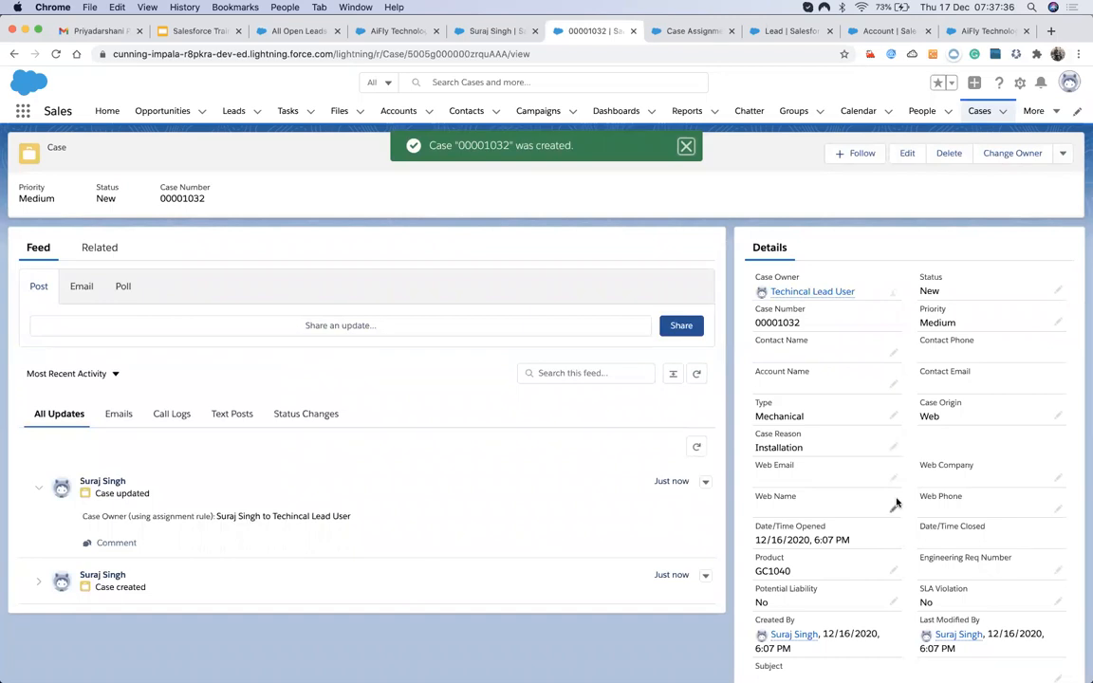
Change case 00001032's Case Origin to Email and save it.
{"action": "left_click", "coordinate": [1057, 417]}
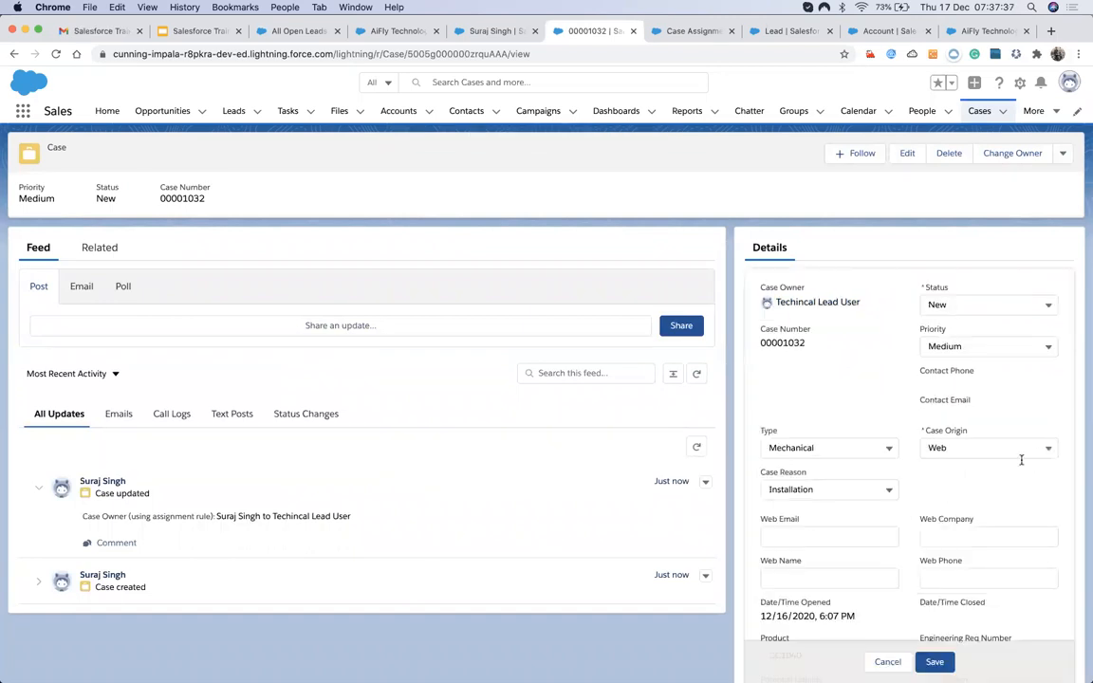
{"action": "left_click", "coordinate": [1000, 472]}
{"action": "left_click", "coordinate": [959, 542]}
{"action": "left_click", "coordinate": [970, 525]}
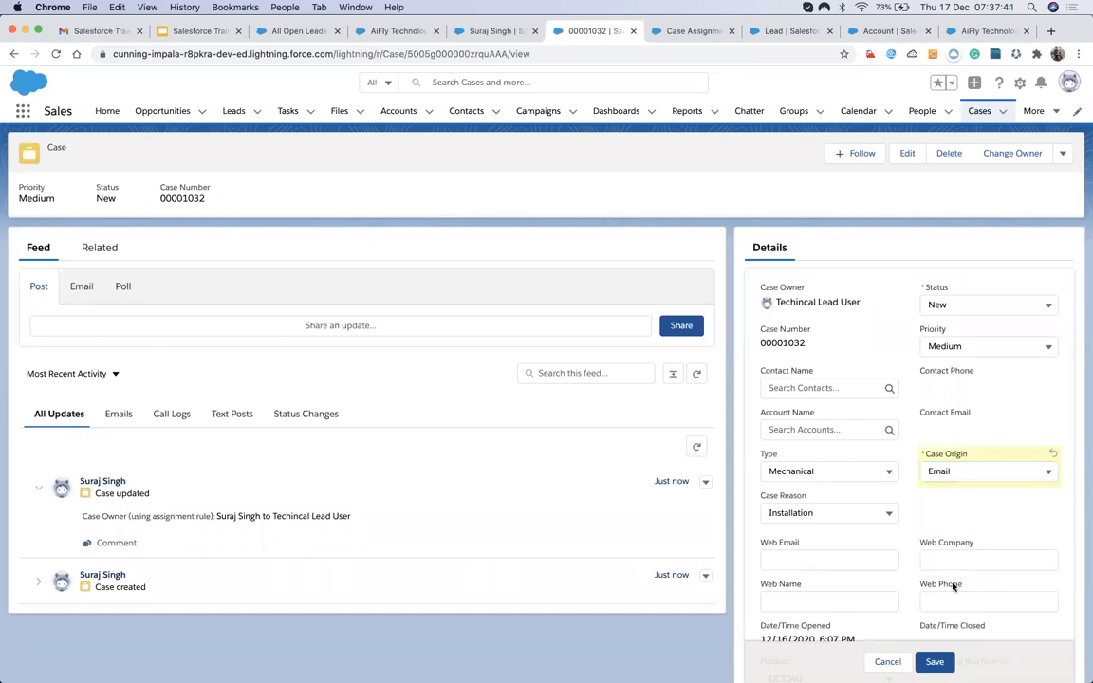
{"action": "left_click", "coordinate": [939, 661]}
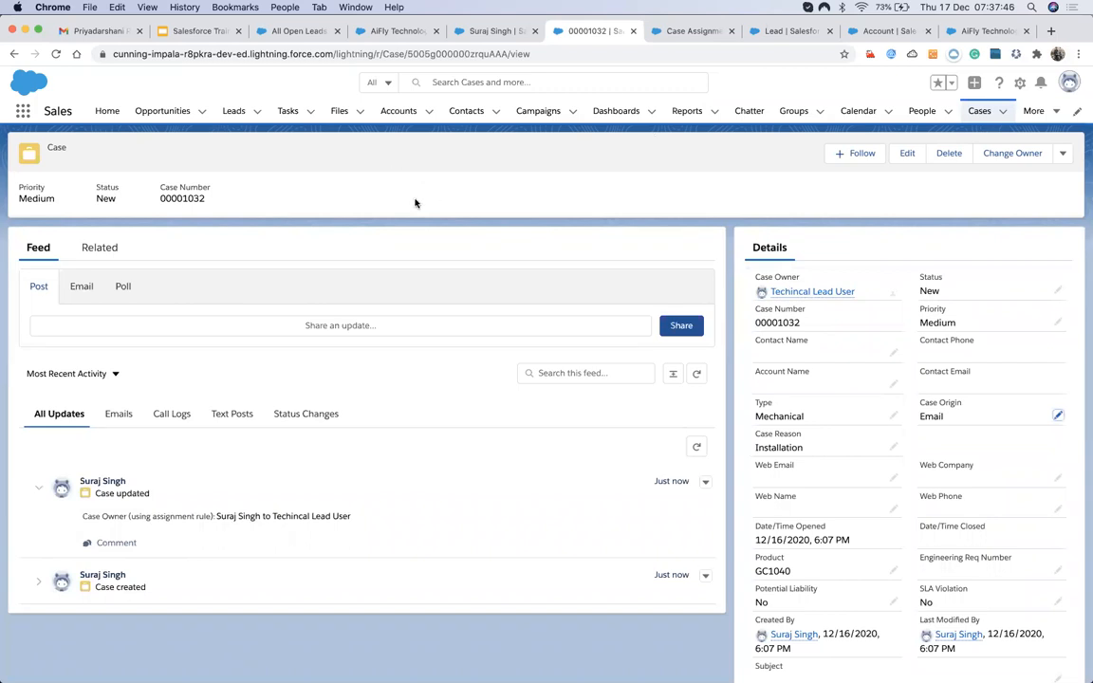
Return to the Test Case Assignment Rule setup page and select the old Quick Find text.
{"action": "left_click", "coordinate": [494, 32]}
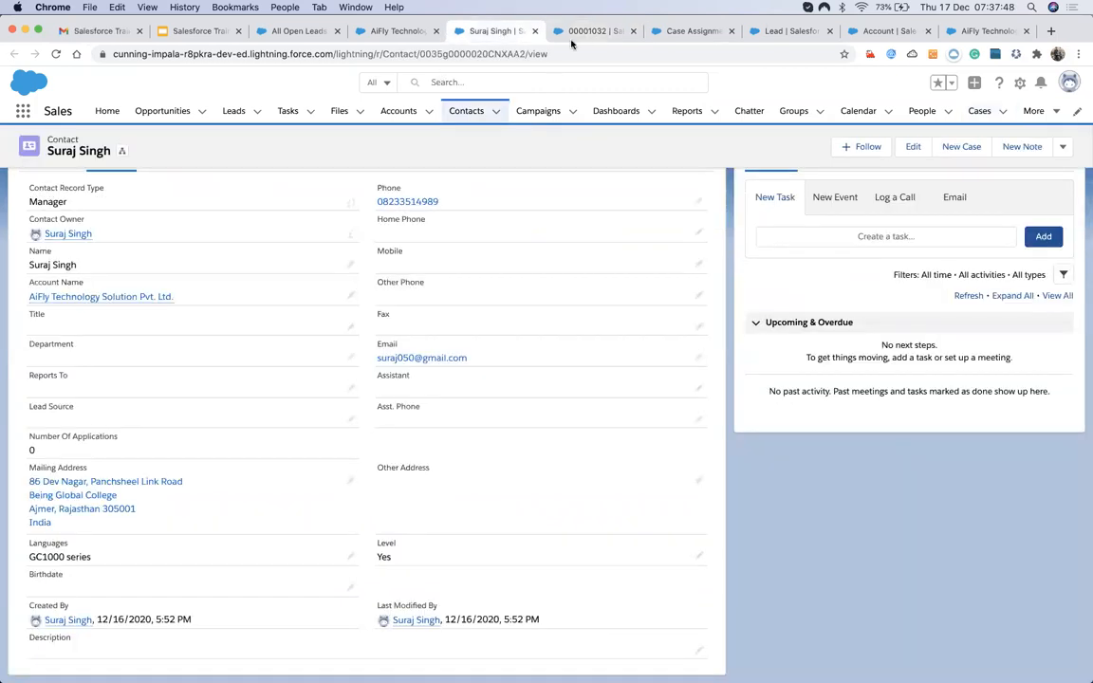
{"action": "left_click", "coordinate": [577, 35]}
{"action": "left_click", "coordinate": [672, 34]}
{"action": "left_click_drag", "start_coordinate": [78, 147], "coordinate": [8, 147]}
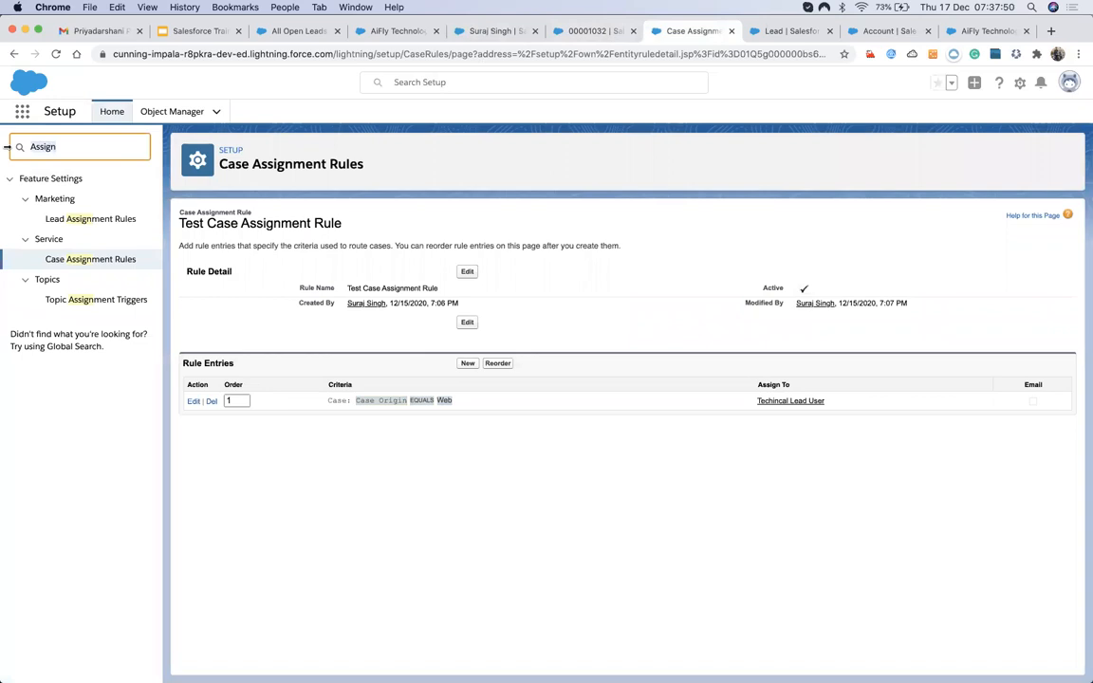
Search Case Escalations via 'escal', confirm 00001032 is queued under My New Escalation Rule, and open it.
{"action": "type", "text": "es"}
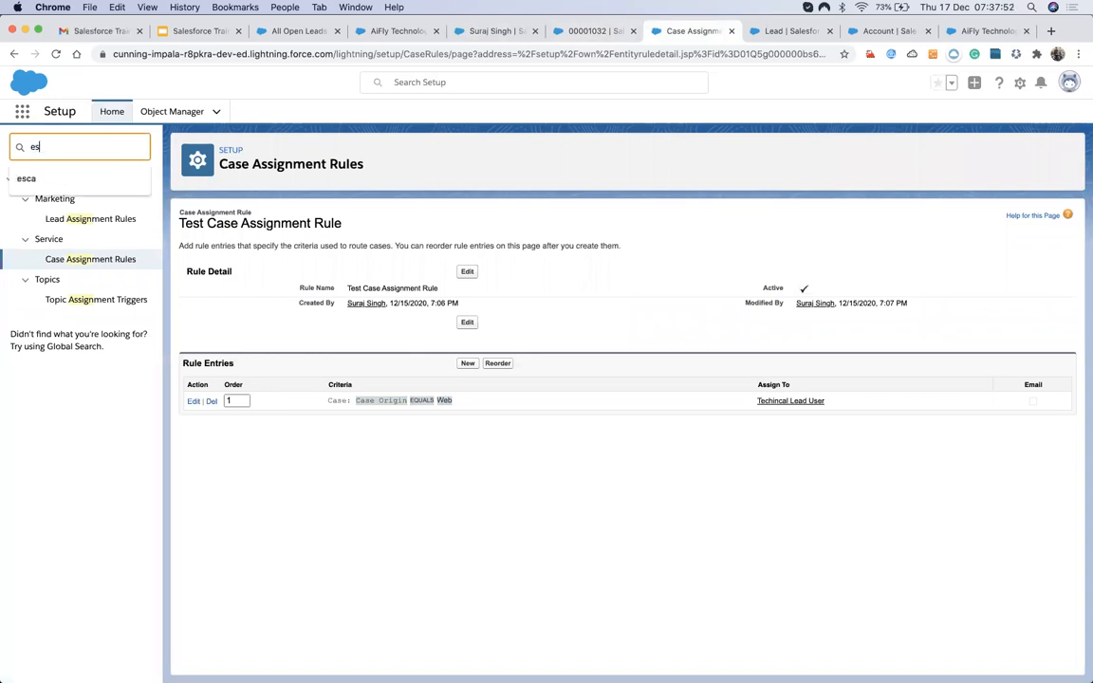
{"action": "type", "text": "c"}
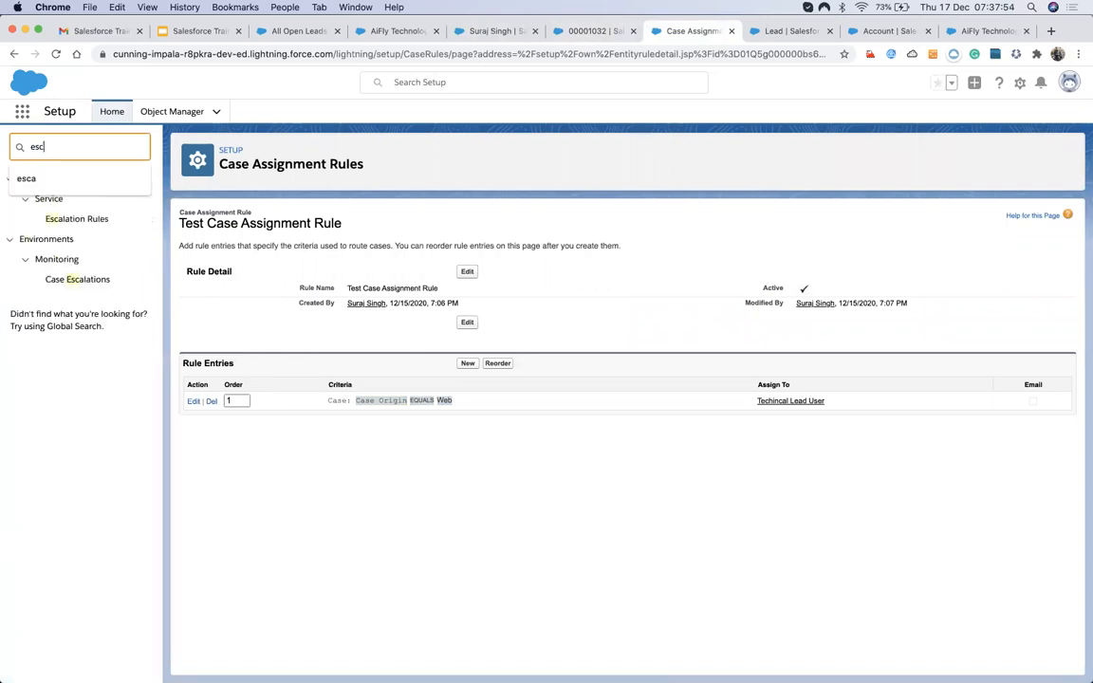
{"action": "type", "text": "al"}
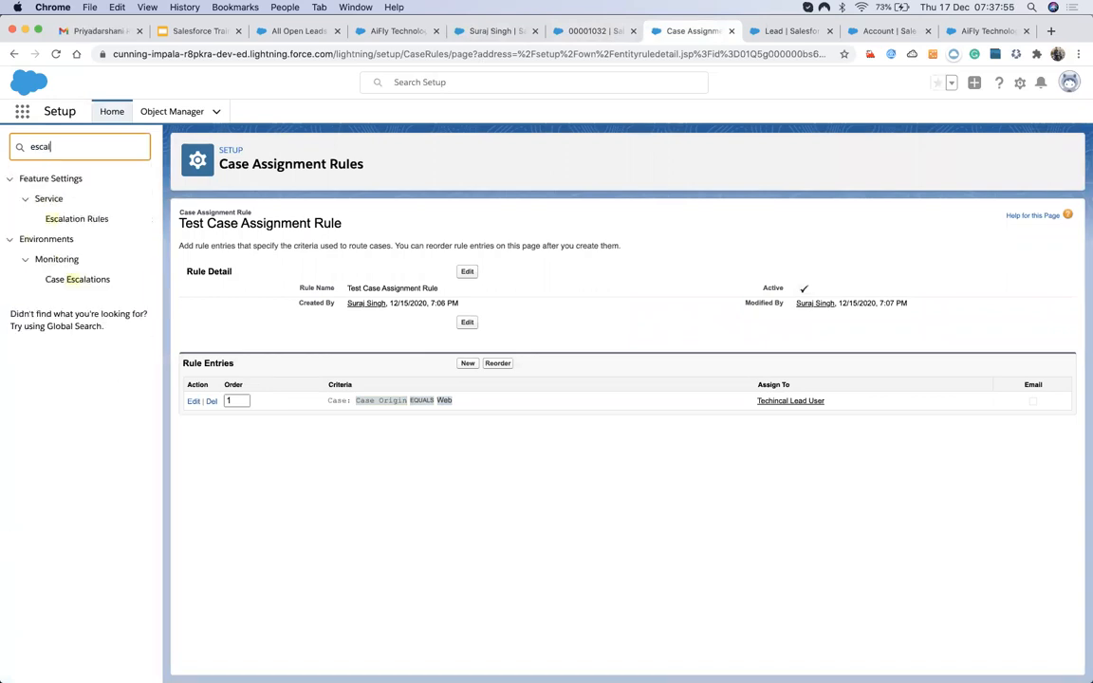
{"action": "left_click", "coordinate": [80, 281]}
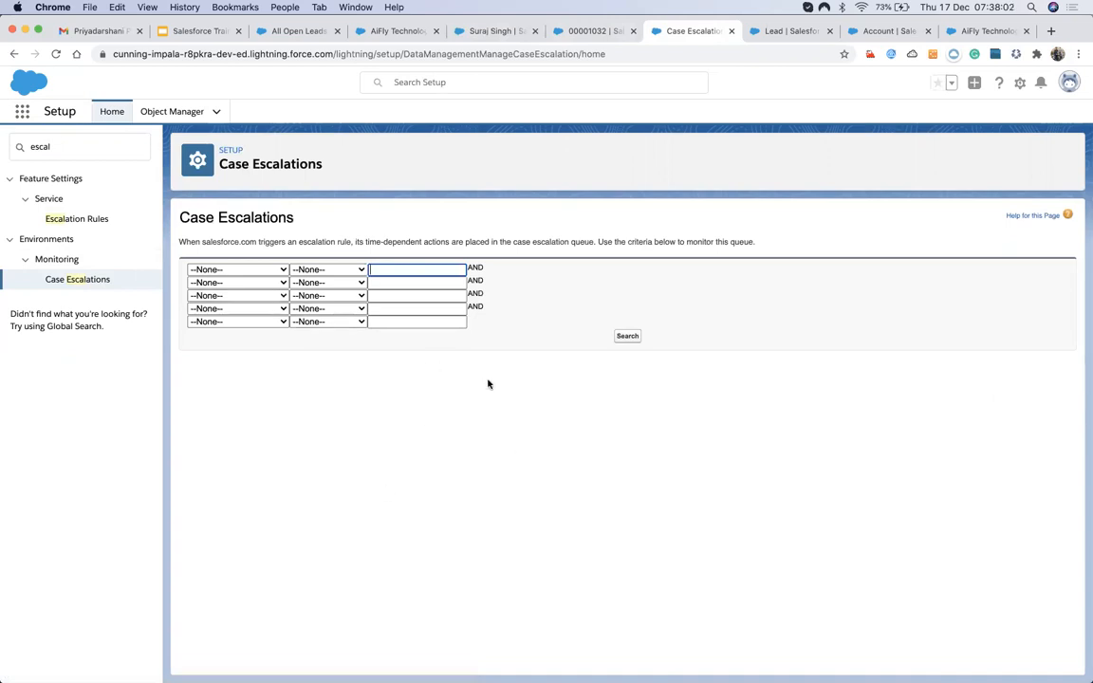
{"action": "left_click", "coordinate": [617, 338]}
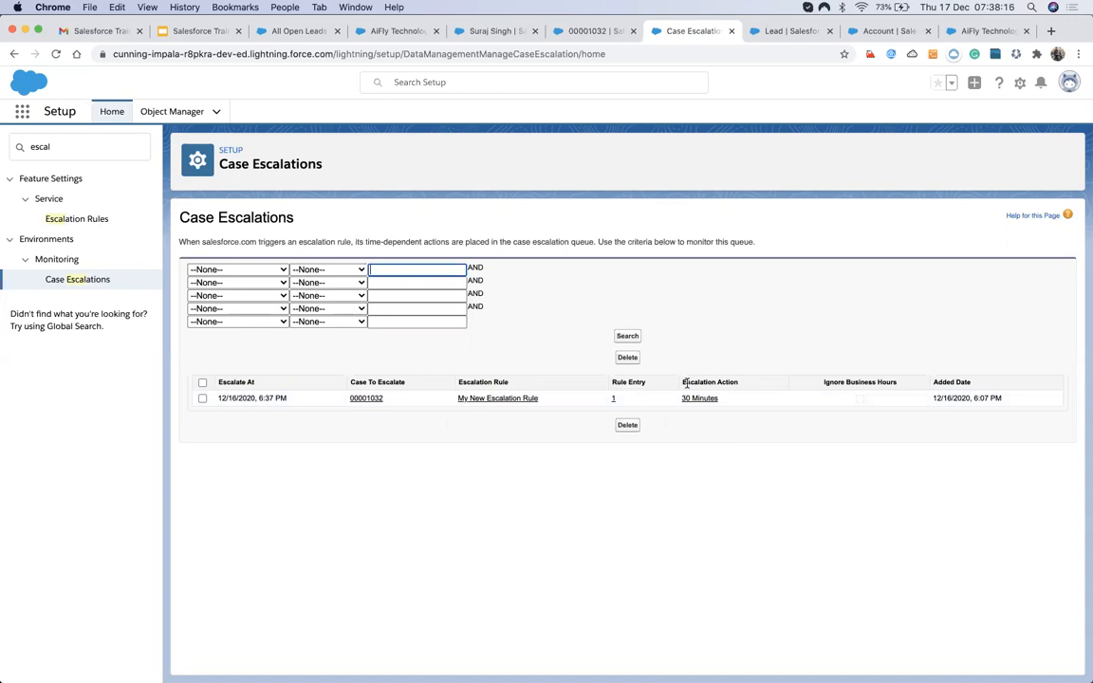
{"action": "right_click", "coordinate": [688, 386]}
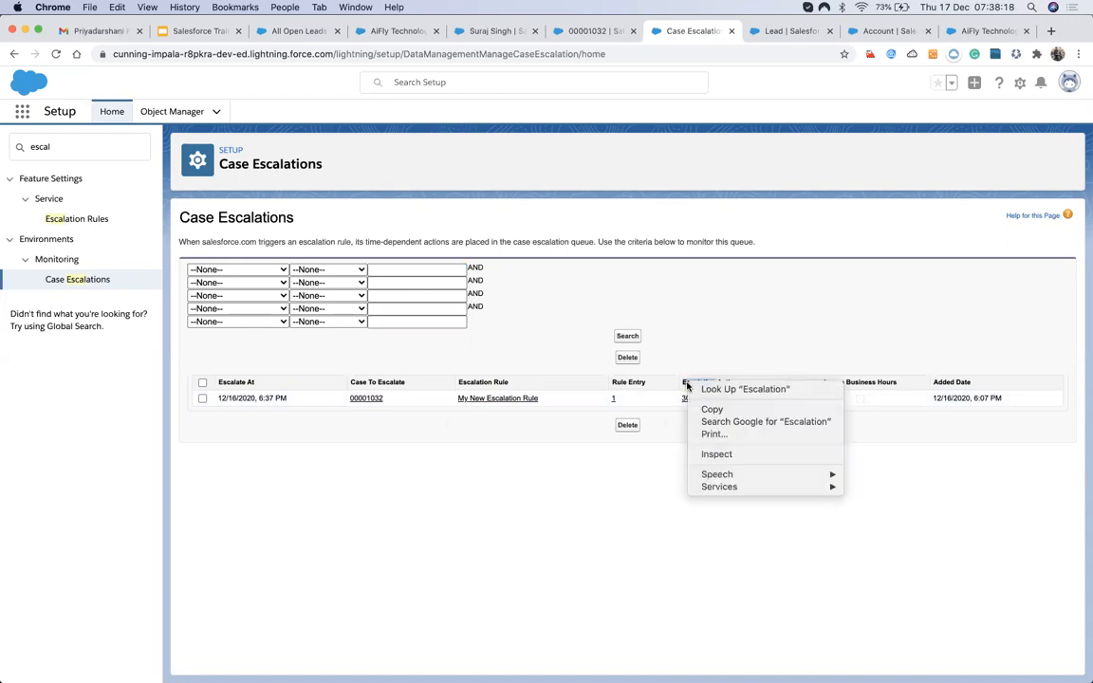
{"action": "left_click", "coordinate": [313, 403]}
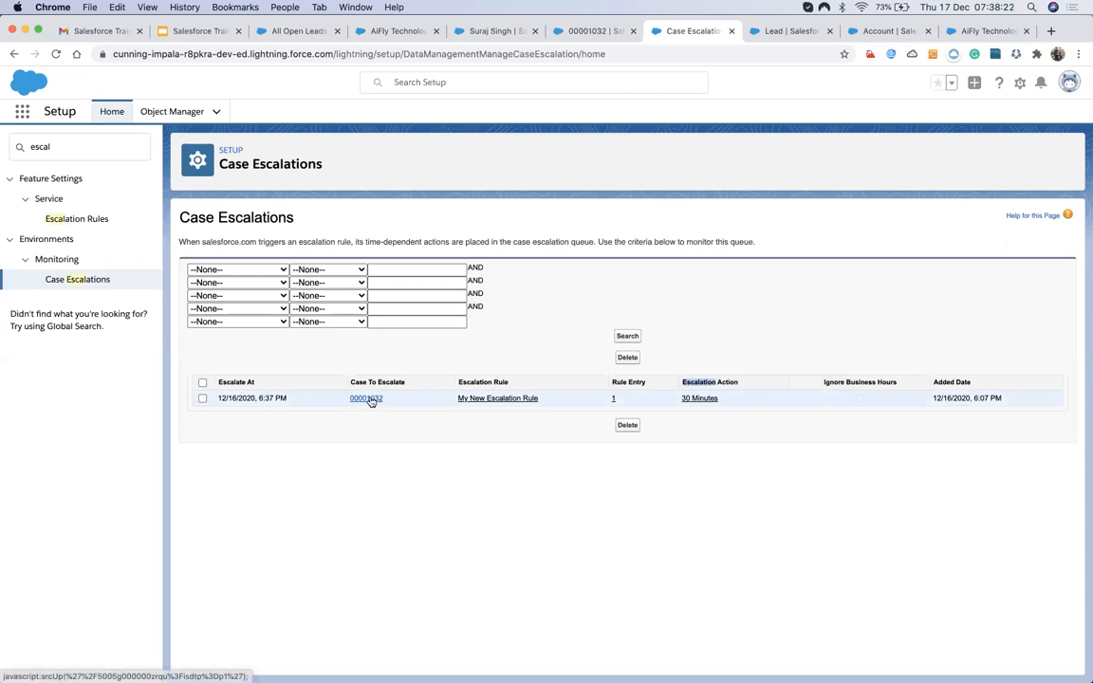
{"action": "left_click", "coordinate": [370, 399]}
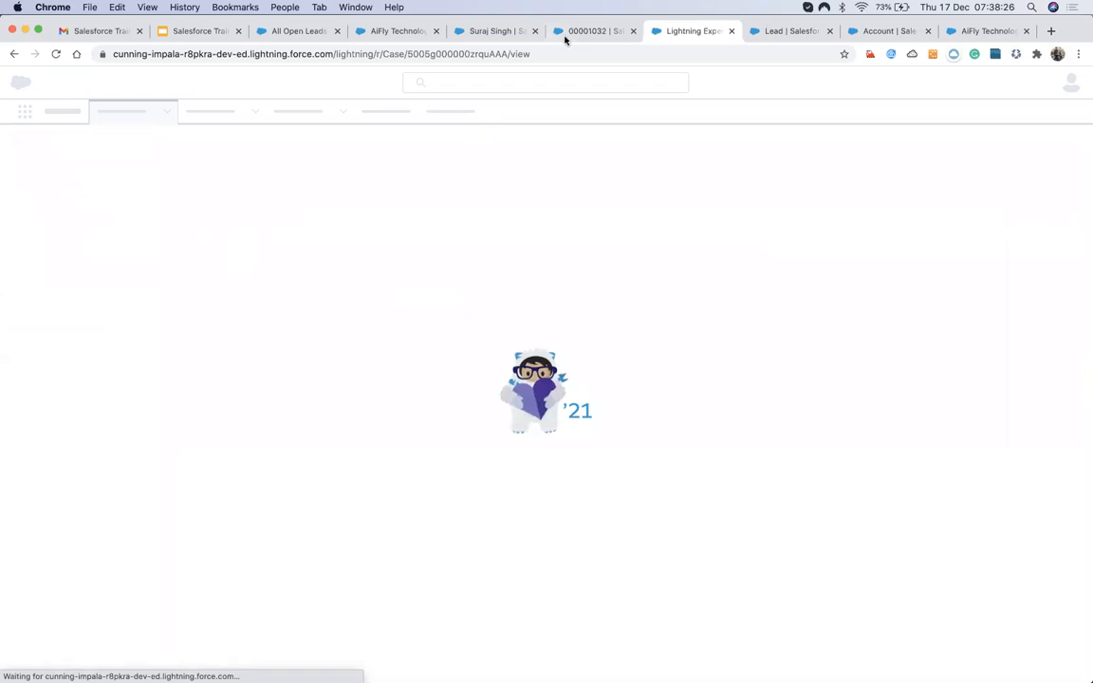
Open case 00001032 in edit mode and check its Status values, keeping New.
{"action": "left_click", "coordinate": [570, 33]}
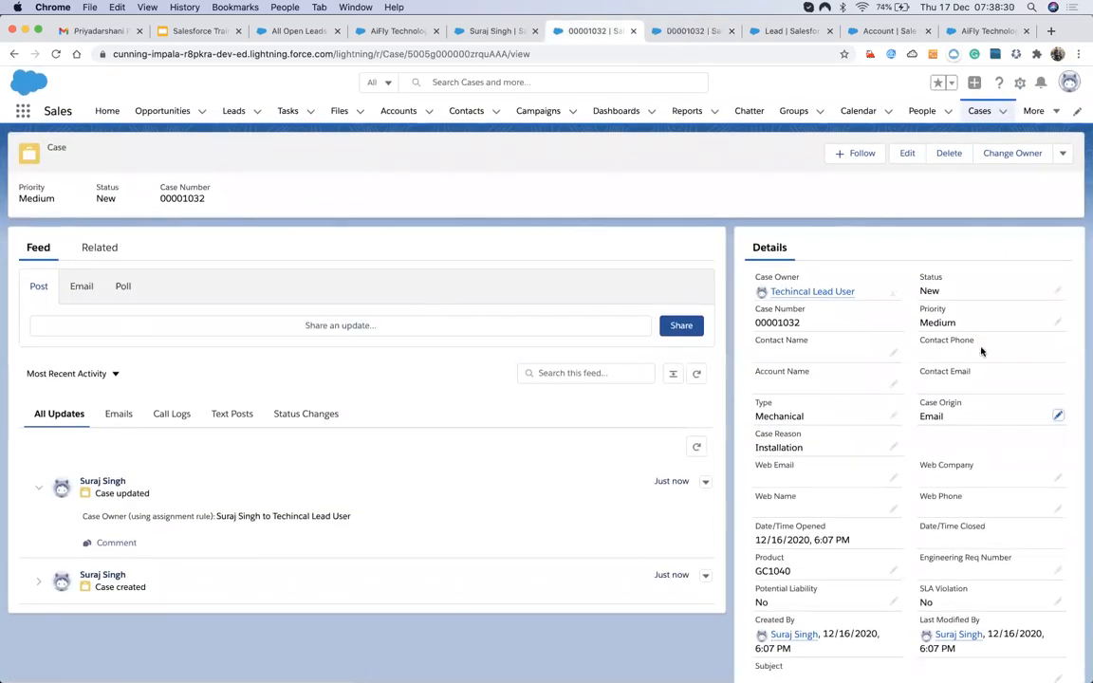
{"action": "left_click", "coordinate": [1057, 292]}
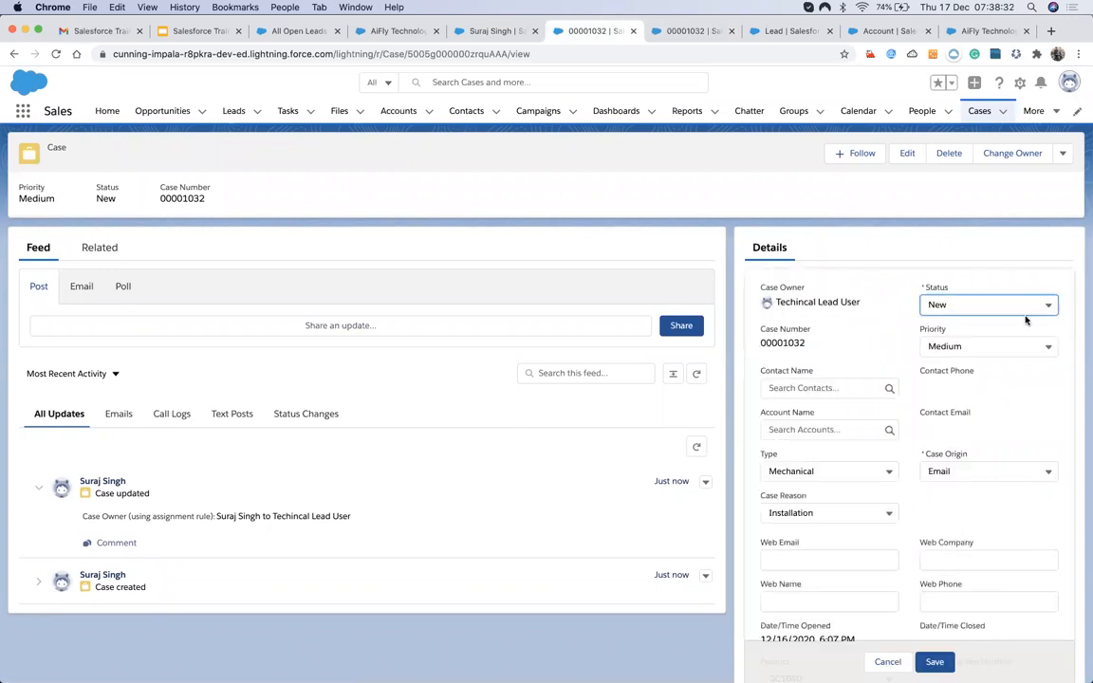
{"action": "left_click", "coordinate": [1025, 306]}
{"action": "left_click", "coordinate": [909, 296]}
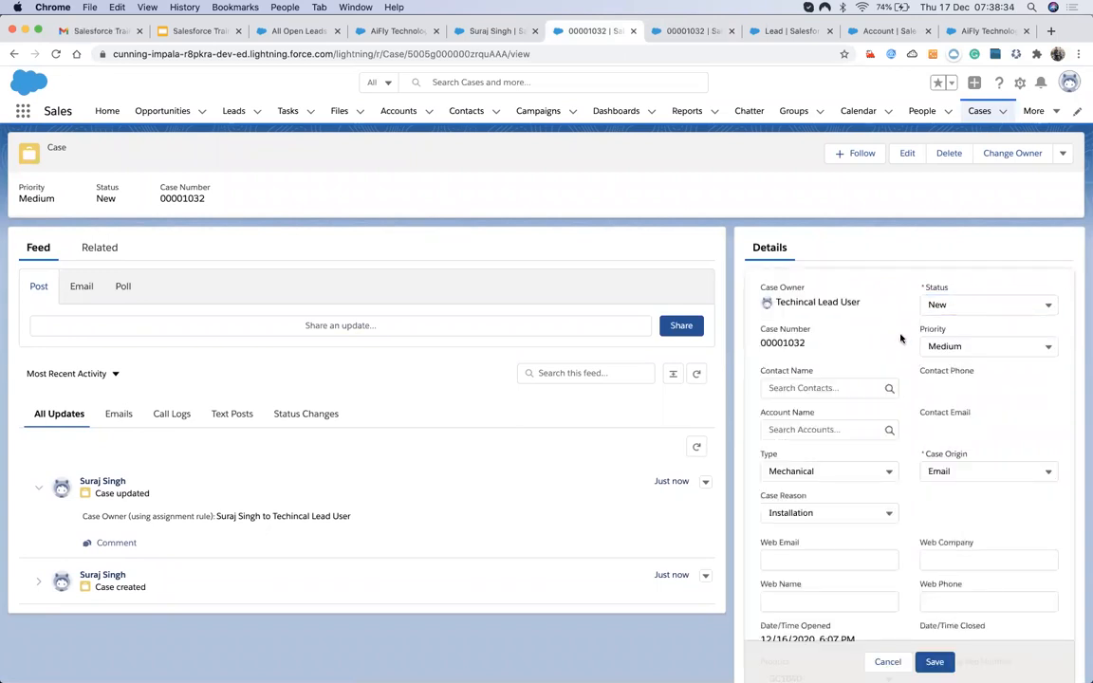
{"action": "scroll", "coordinate": [919, 446], "scroll_direction": "down", "scroll_amount": 3}
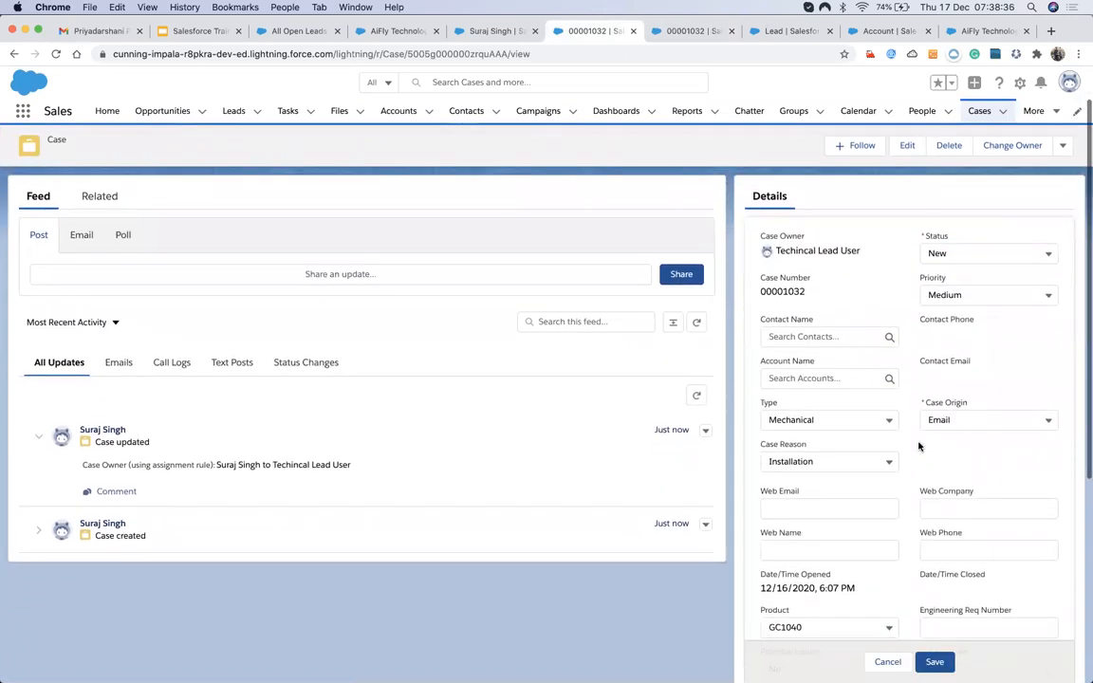
{"action": "scroll", "coordinate": [919, 446], "scroll_direction": "down", "scroll_amount": 1}
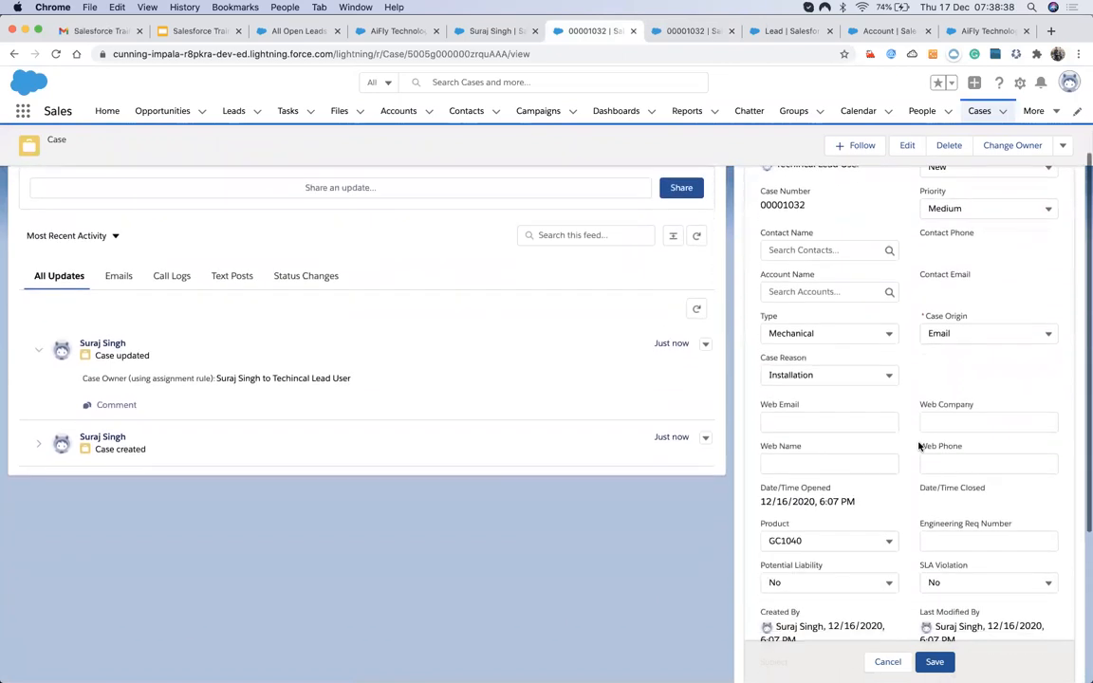
{"action": "scroll", "coordinate": [919, 446], "scroll_direction": "up", "scroll_amount": 1}
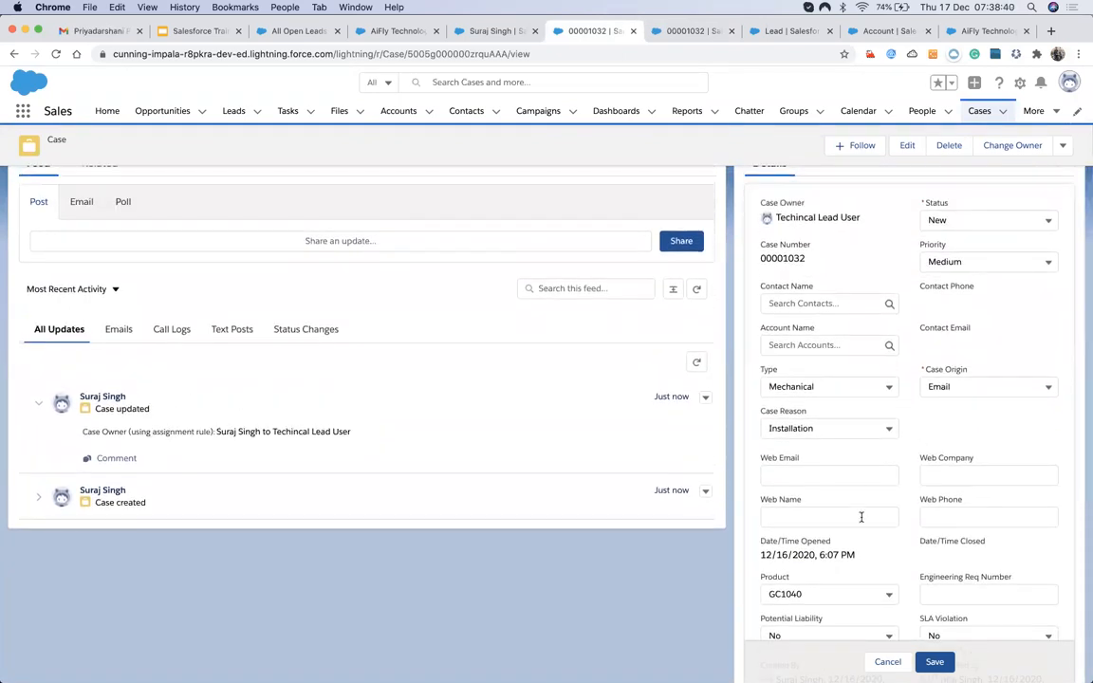
{"action": "scroll", "coordinate": [862, 518], "scroll_direction": "down", "scroll_amount": 5}
{"action": "scroll", "coordinate": [861, 517], "scroll_direction": "up", "scroll_amount": 3}
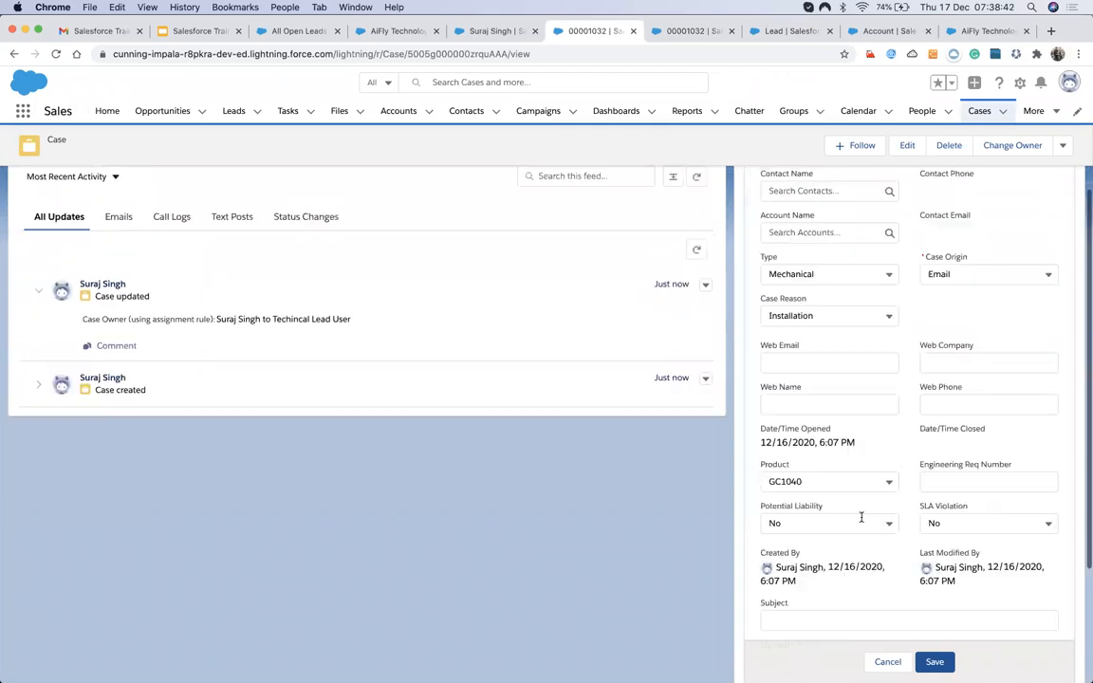
{"action": "scroll", "coordinate": [862, 518], "scroll_direction": "up", "scroll_amount": 5}
Review the Status (New) and Case Origin (Email) picklists, then cancel without changes.
{"action": "left_click", "coordinate": [937, 306]}
{"action": "left_click", "coordinate": [891, 325]}
{"action": "left_click", "coordinate": [925, 305]}
{"action": "left_click", "coordinate": [892, 330]}
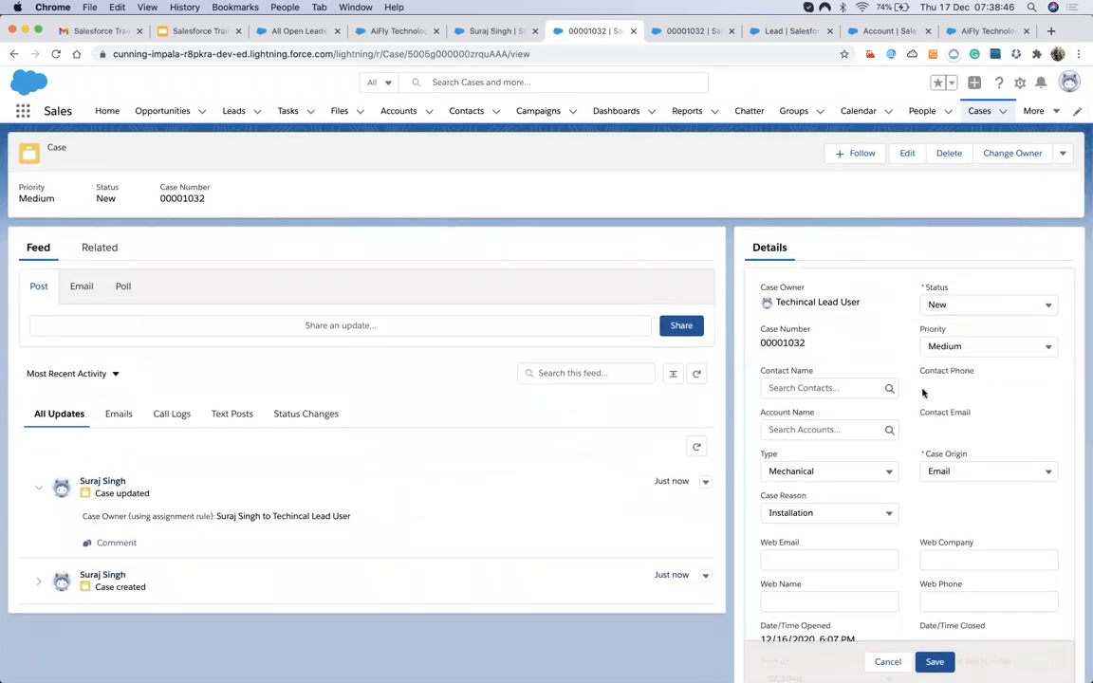
{"action": "left_click", "coordinate": [926, 472]}
{"action": "left_click", "coordinate": [913, 465]}
{"action": "scroll", "coordinate": [910, 504], "scroll_direction": "down", "scroll_amount": 1}
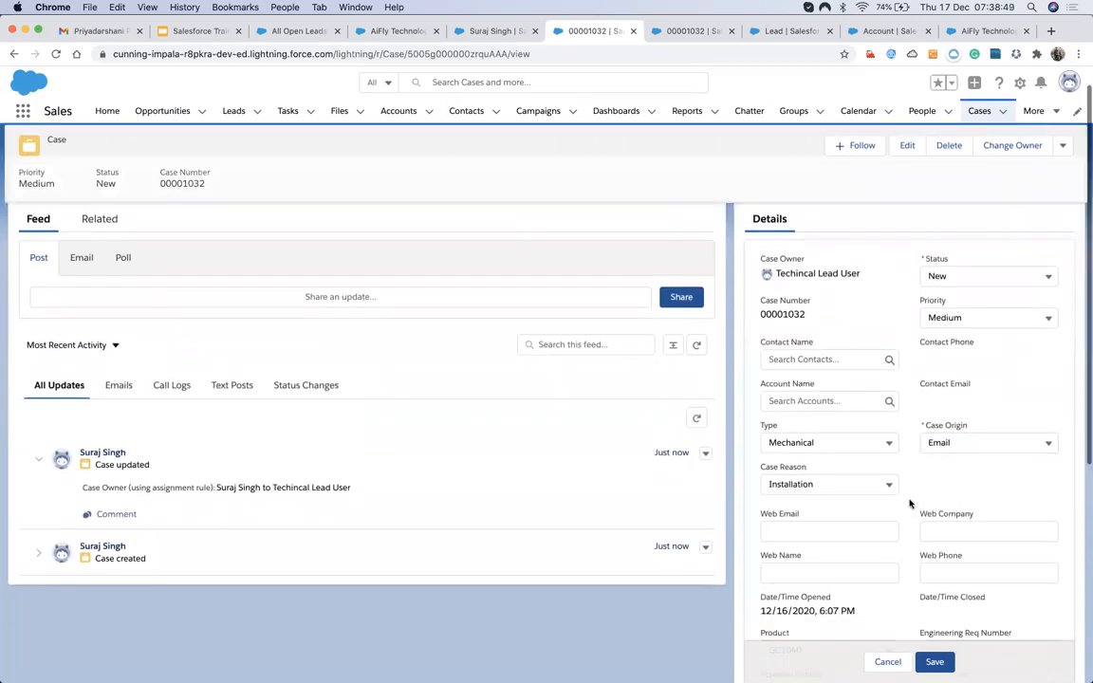
{"action": "left_click", "coordinate": [892, 662]}
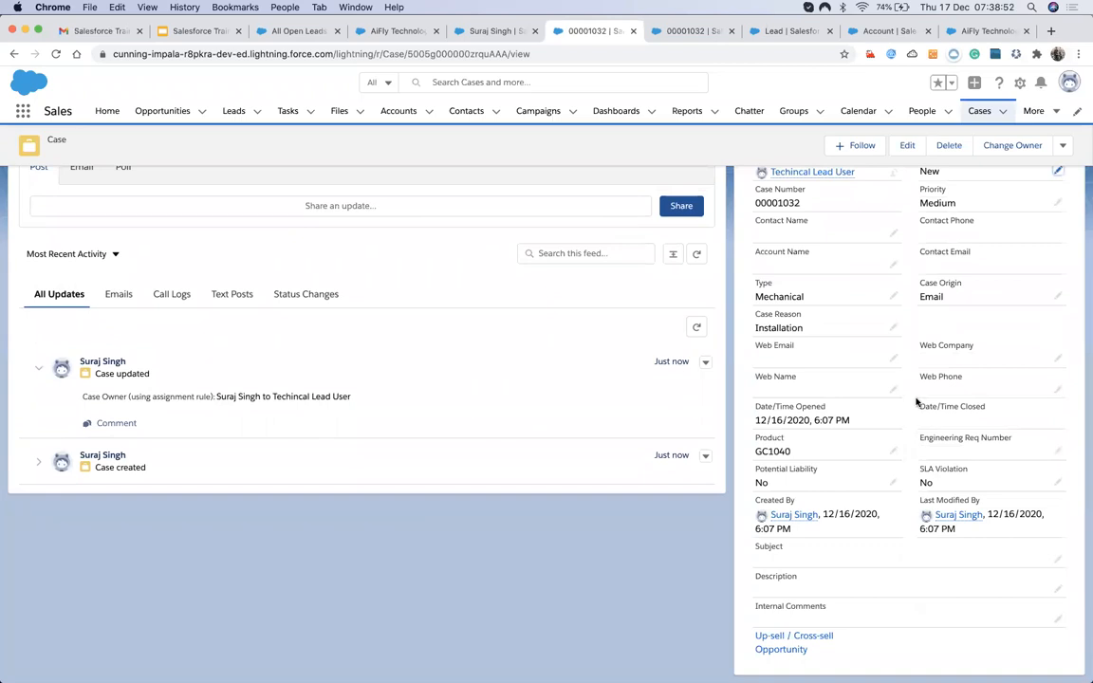
{"action": "scroll", "coordinate": [907, 510], "scroll_direction": "up", "scroll_amount": 1}
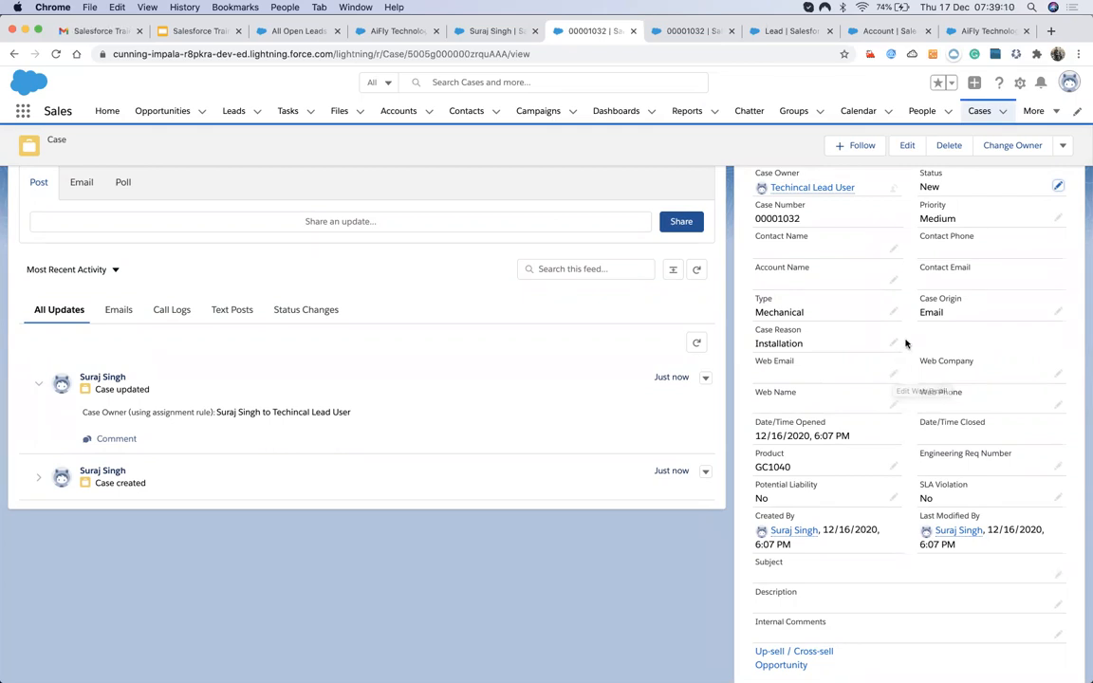
{"action": "scroll", "coordinate": [908, 339], "scroll_direction": "up", "scroll_amount": 1}
{"action": "scroll", "coordinate": [907, 338], "scroll_direction": "up", "scroll_amount": 3}
{"action": "scroll", "coordinate": [908, 339], "scroll_direction": "down", "scroll_amount": 2}
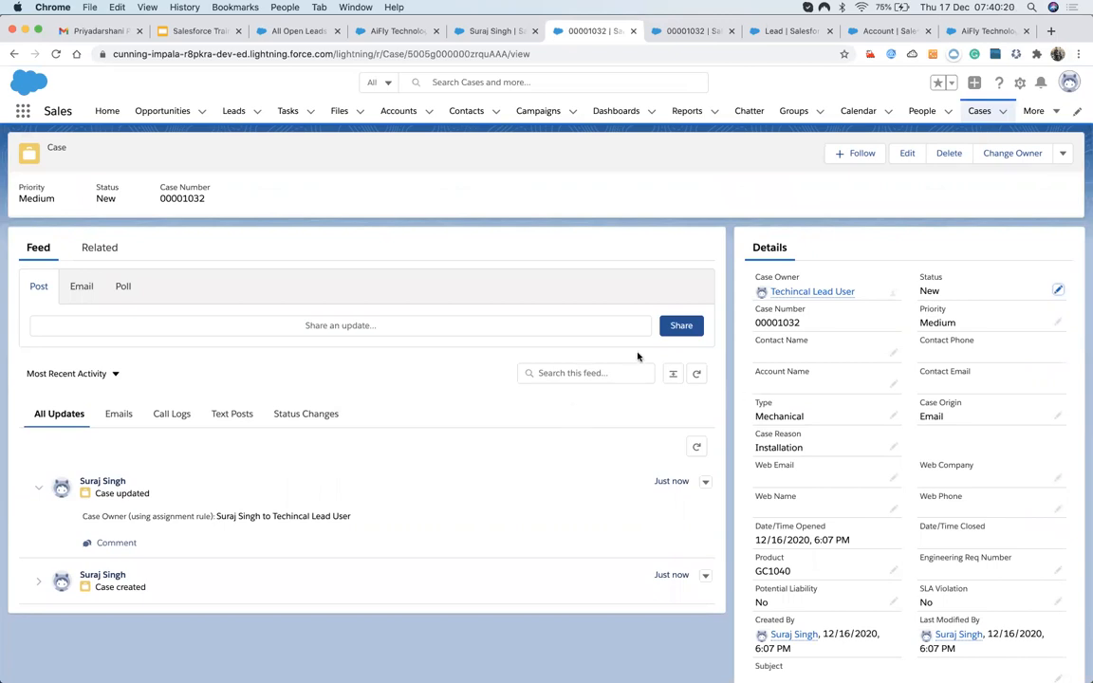
Cancel the edit on case 00001032 and scroll through its record page.
{"action": "left_click", "coordinate": [1057, 289]}
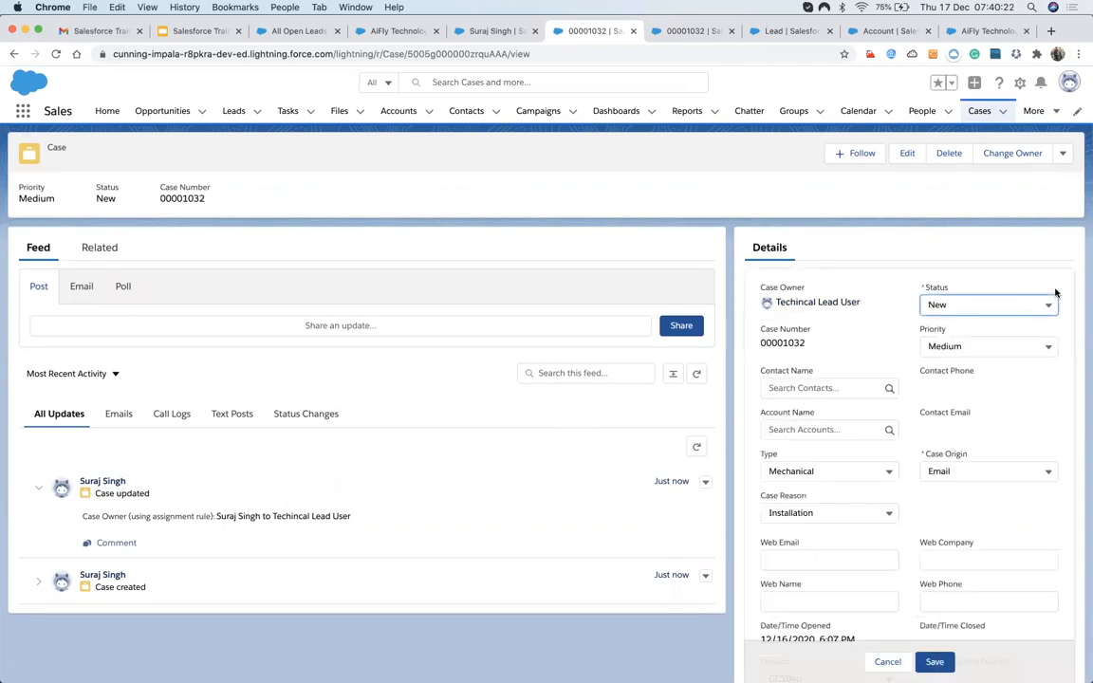
{"action": "left_click", "coordinate": [887, 661]}
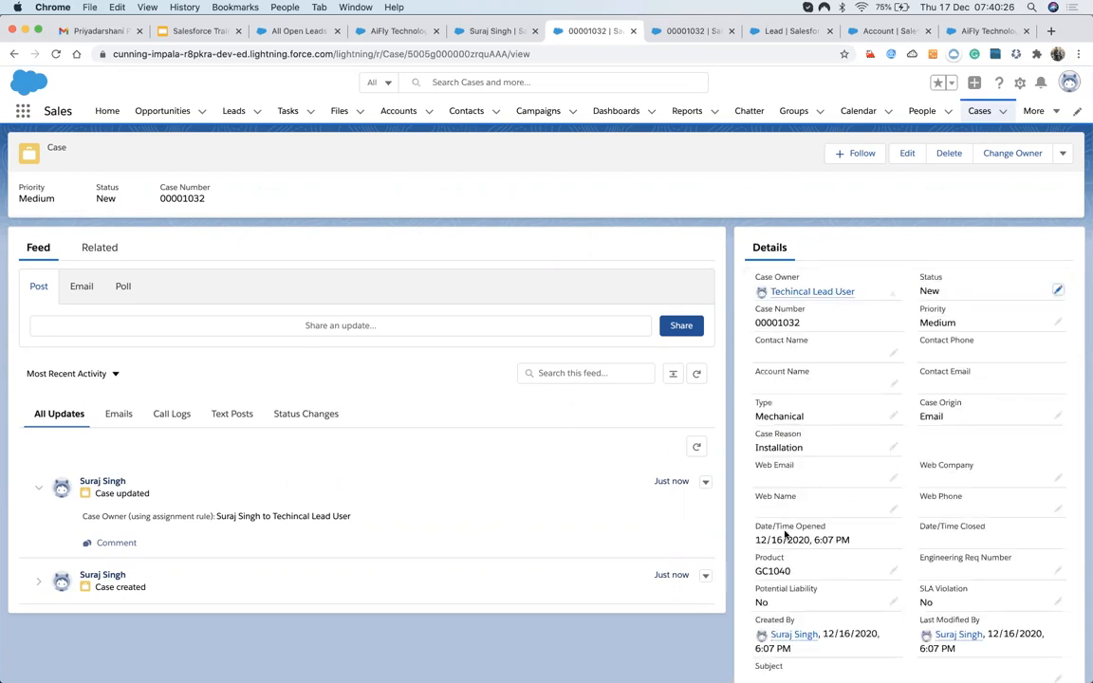
{"action": "scroll", "coordinate": [802, 461], "scroll_direction": "down", "scroll_amount": 3}
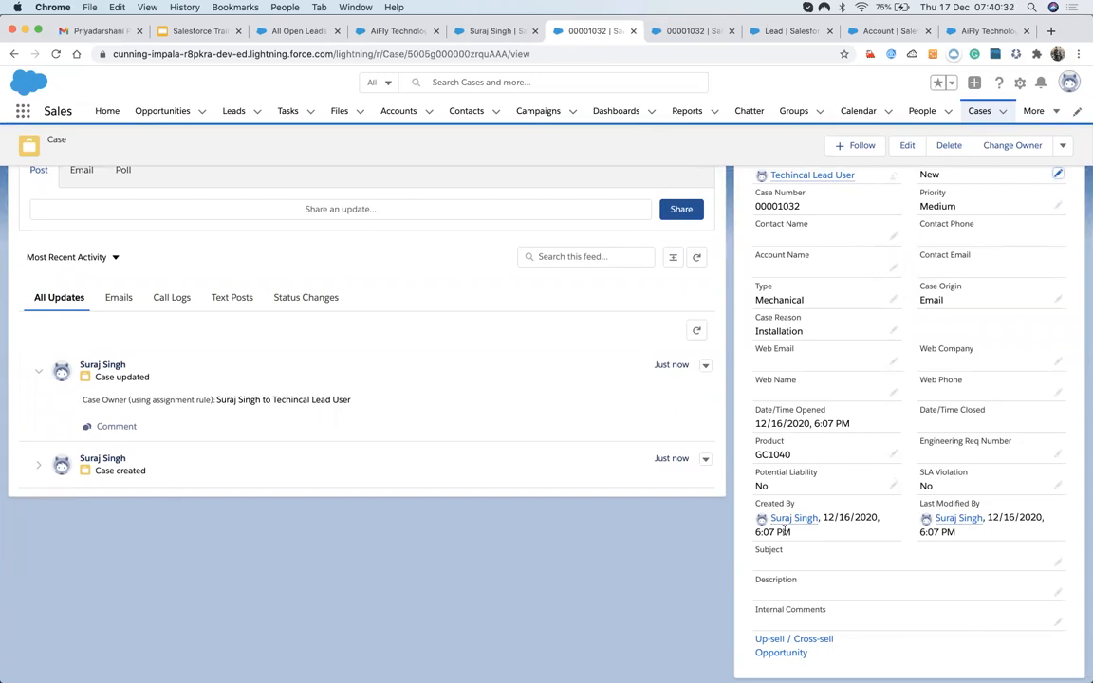
{"action": "scroll", "coordinate": [804, 355], "scroll_direction": "up", "scroll_amount": 1}
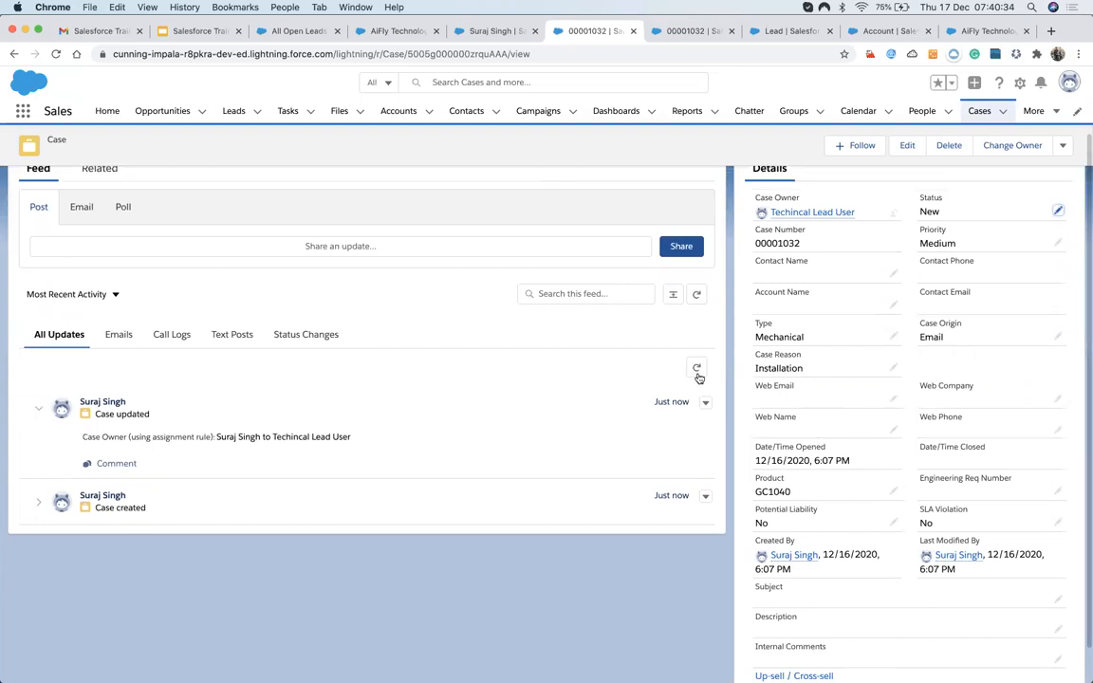
{"action": "scroll", "coordinate": [606, 325], "scroll_direction": "up", "scroll_amount": 2}
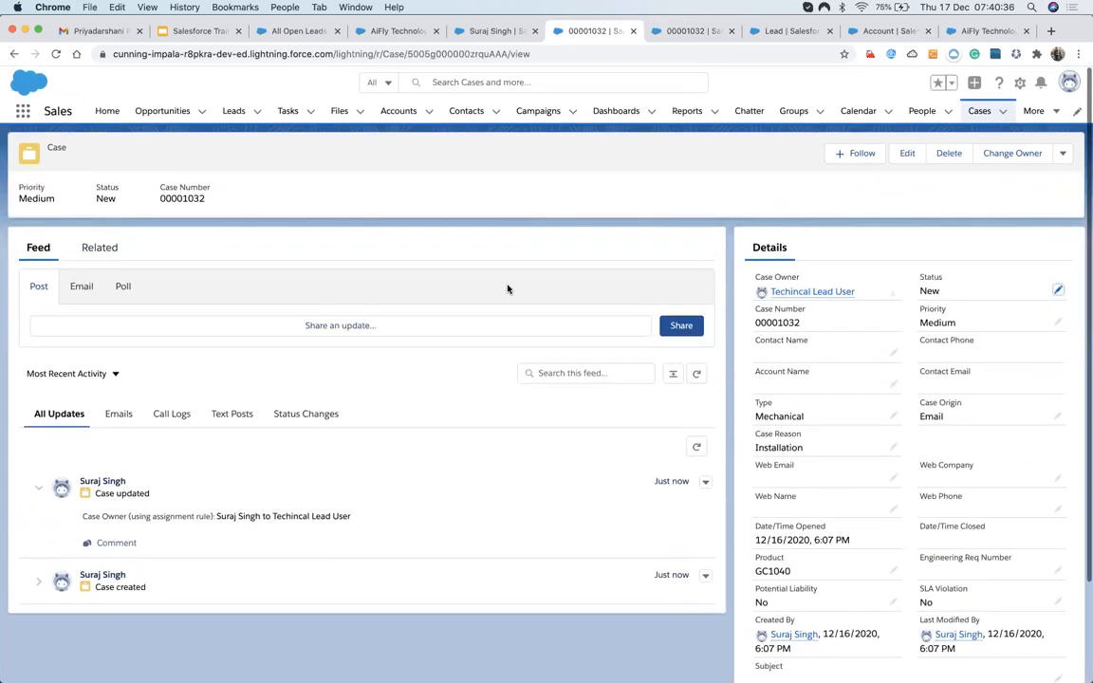
{"action": "scroll", "coordinate": [477, 257], "scroll_direction": "down", "scroll_amount": 3}
{"action": "scroll", "coordinate": [478, 257], "scroll_direction": "up", "scroll_amount": 3}
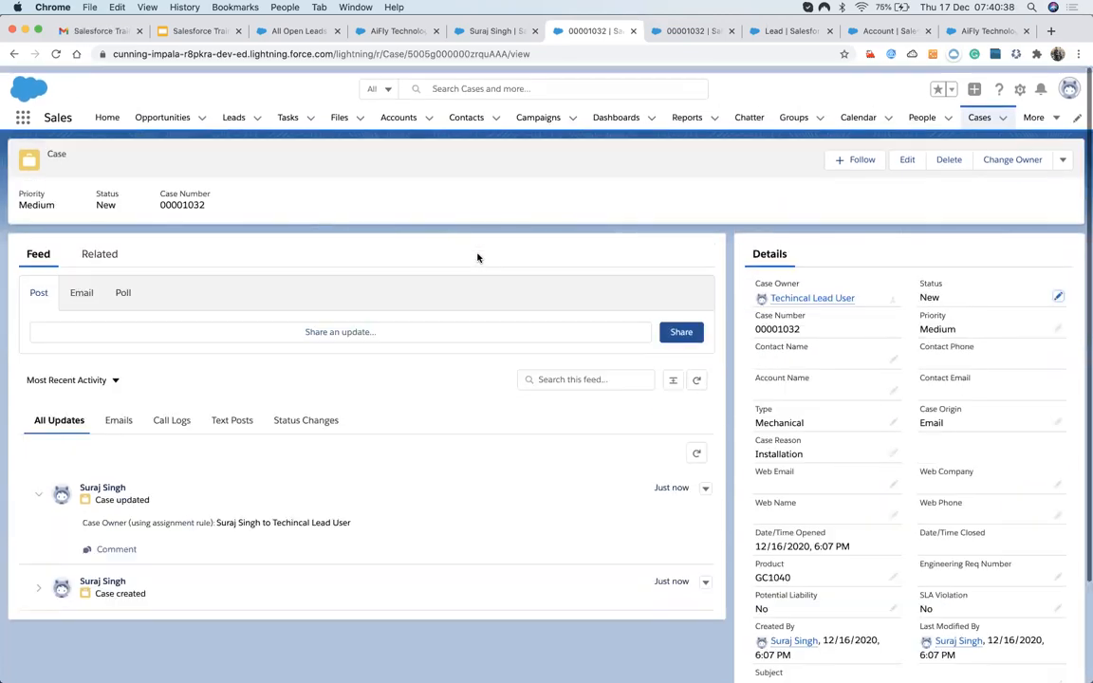
{"action": "scroll", "coordinate": [663, 335], "scroll_direction": "down", "scroll_amount": 1}
{"action": "scroll", "coordinate": [662, 335], "scroll_direction": "down", "scroll_amount": 2}
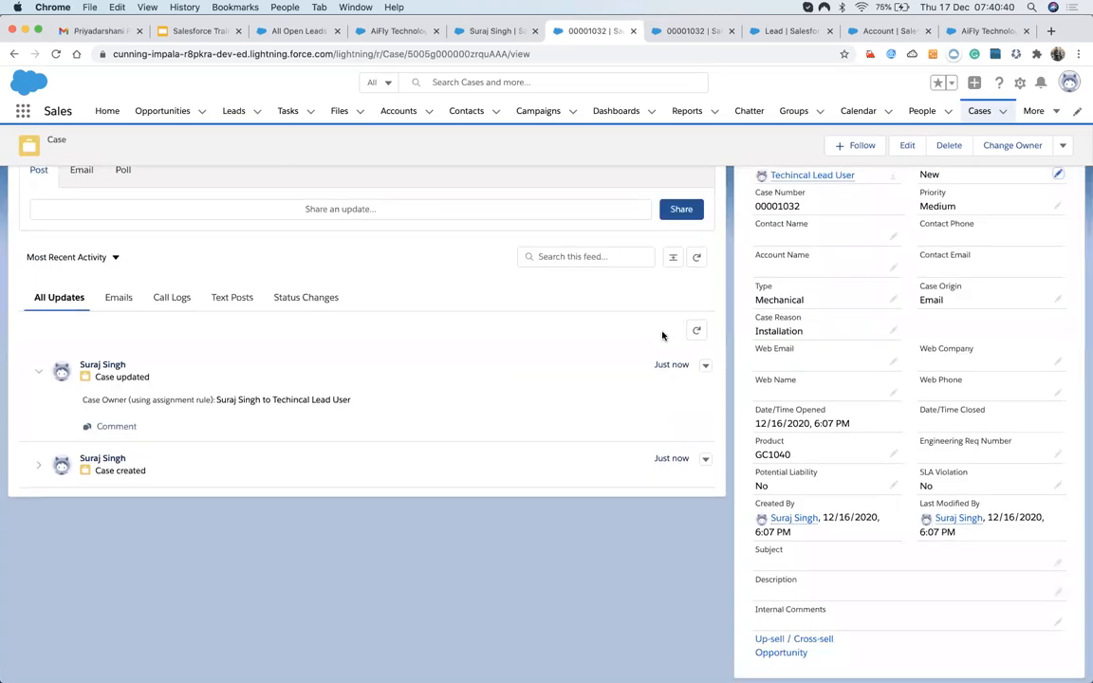
{"action": "scroll", "coordinate": [844, 419], "scroll_direction": "up", "scroll_amount": 3}
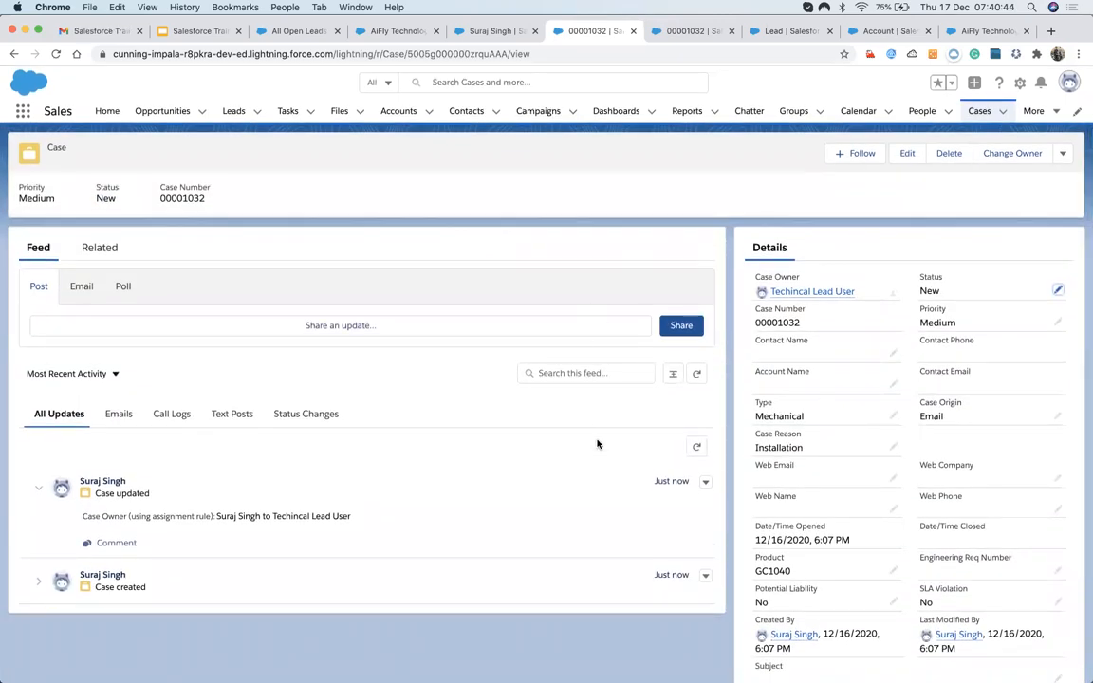
{"action": "scroll", "coordinate": [597, 443], "scroll_direction": "down", "scroll_amount": 1}
{"action": "scroll", "coordinate": [598, 442], "scroll_direction": "down", "scroll_amount": 3}
{"action": "scroll", "coordinate": [631, 341], "scroll_direction": "up", "scroll_amount": 1}
{"action": "scroll", "coordinate": [639, 308], "scroll_direction": "up", "scroll_amount": 2}
Go through the open Salesforce tabs to the Salesforce Training slide deck.
{"action": "left_click", "coordinate": [757, 33]}
{"action": "left_click", "coordinate": [575, 31]}
{"action": "left_click", "coordinate": [469, 31]}
{"action": "left_click", "coordinate": [391, 31]}
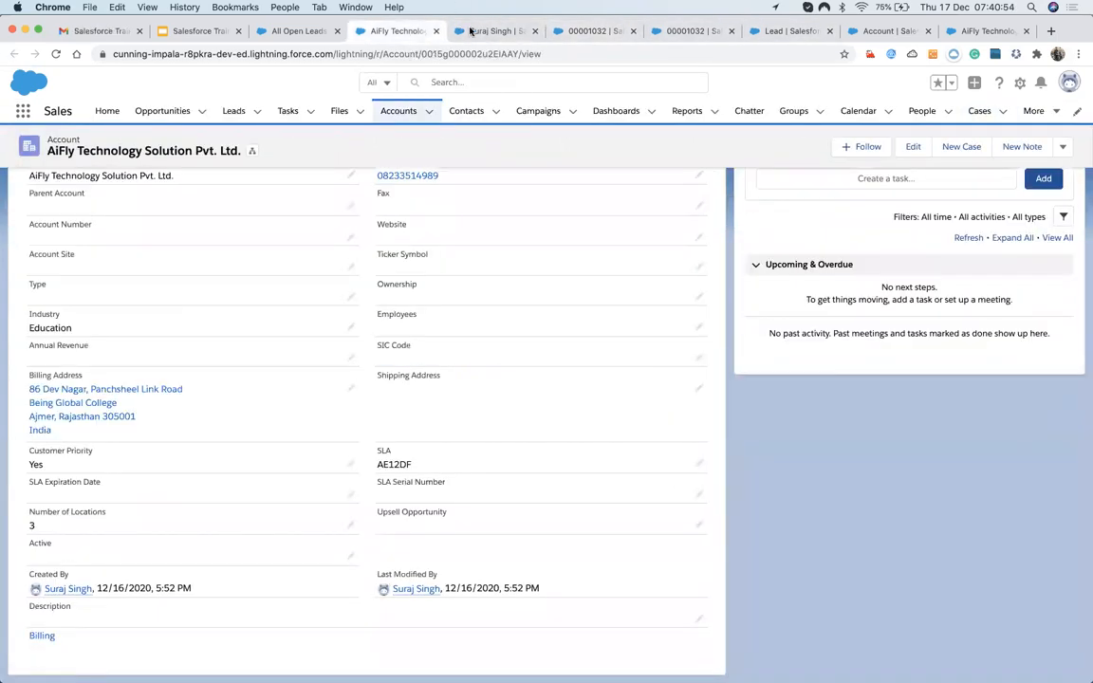
{"action": "left_click", "coordinate": [559, 33]}
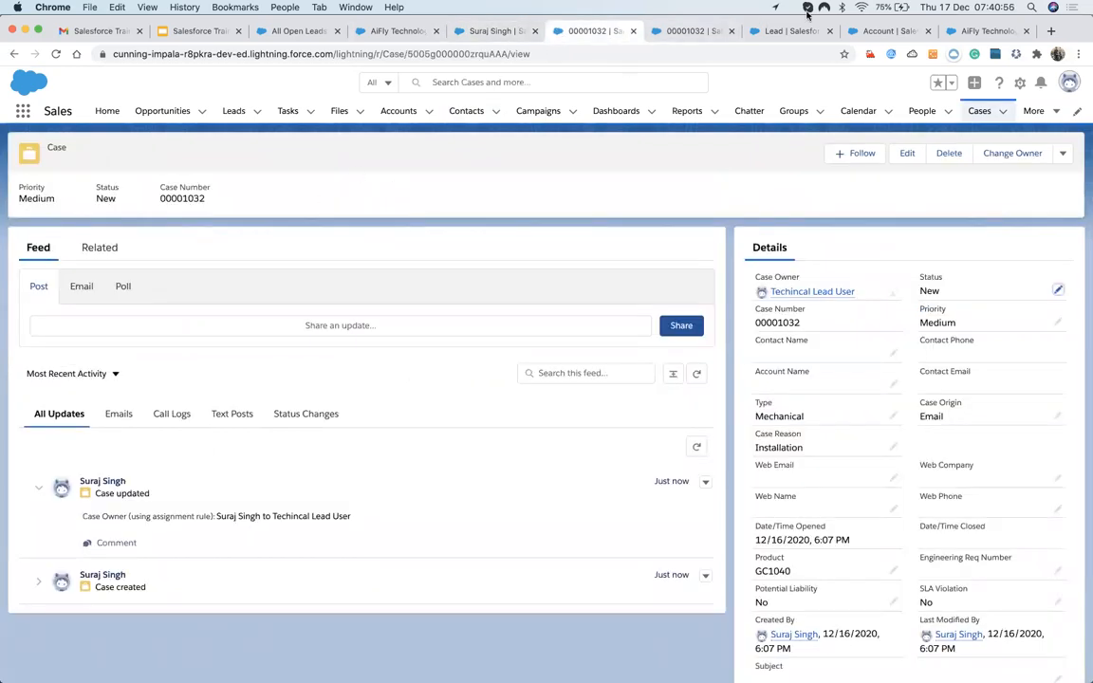
{"action": "left_click", "coordinate": [875, 30]}
{"action": "left_click", "coordinate": [201, 30]}
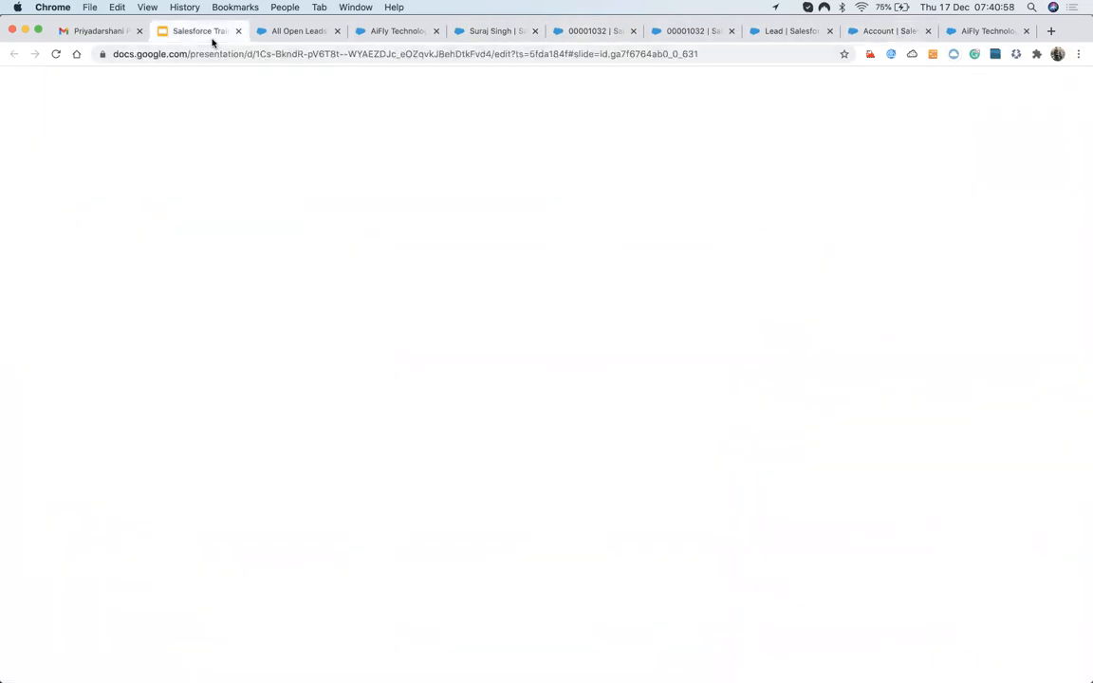
Review slide 6 on Auto Response rules, then return to Salesforce's Lead Fields & Relationships page.
{"action": "key", "text": "Down"}
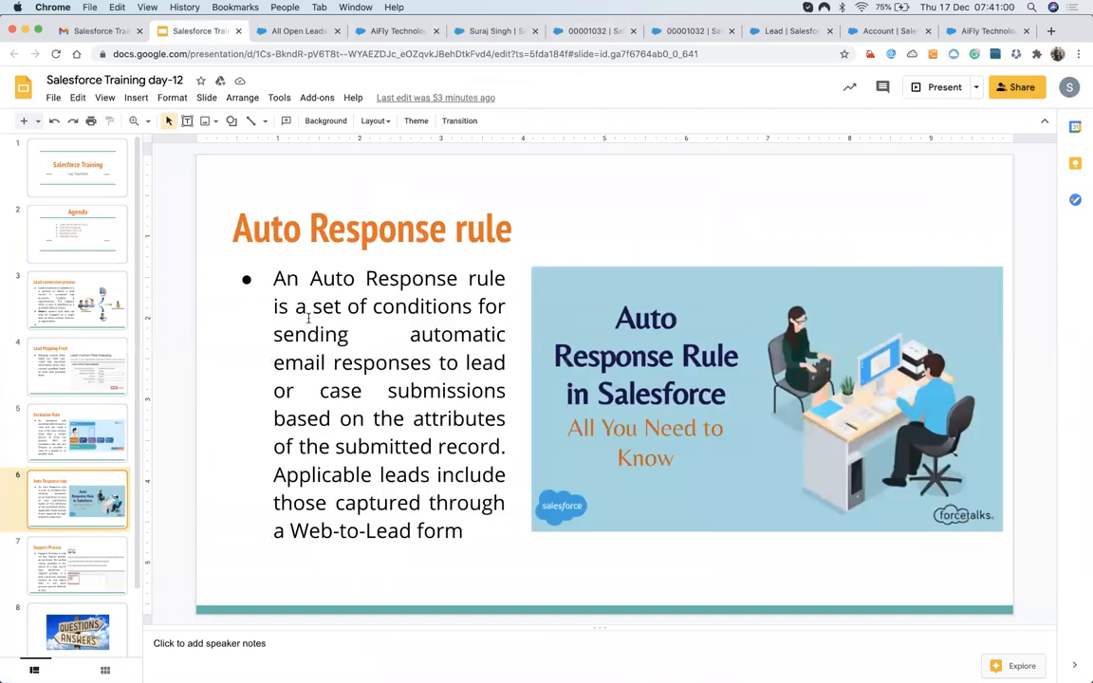
{"action": "left_click", "coordinate": [237, 228]}
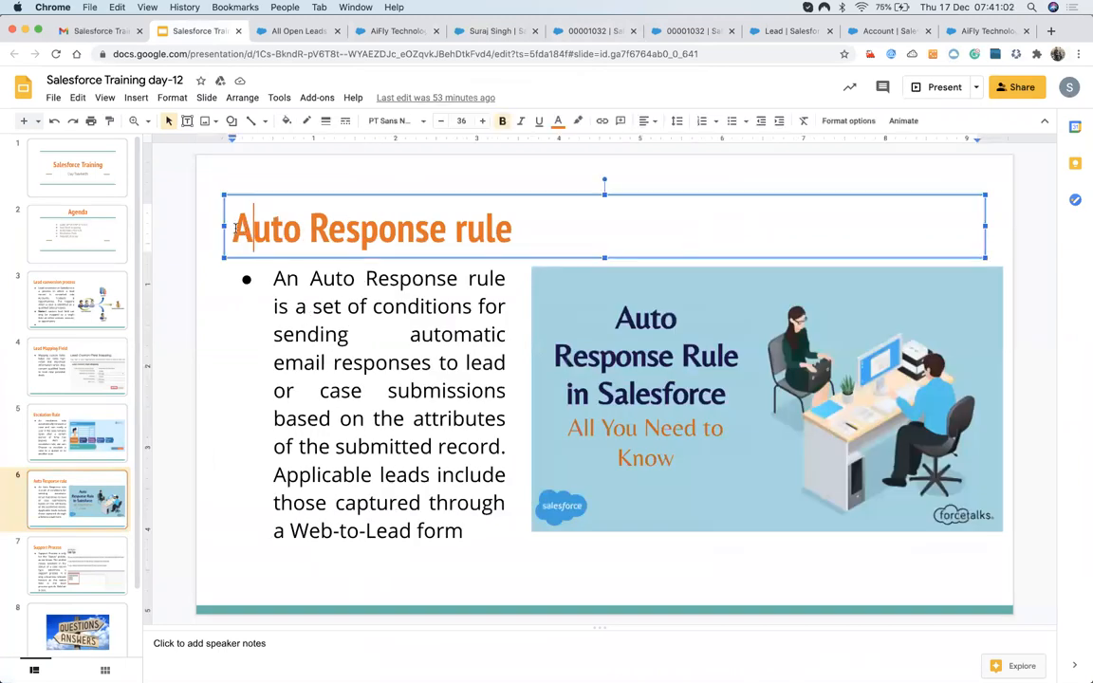
{"action": "left_click_drag", "start_coordinate": [242, 227], "coordinate": [461, 238]}
{"action": "left_click", "coordinate": [393, 377]}
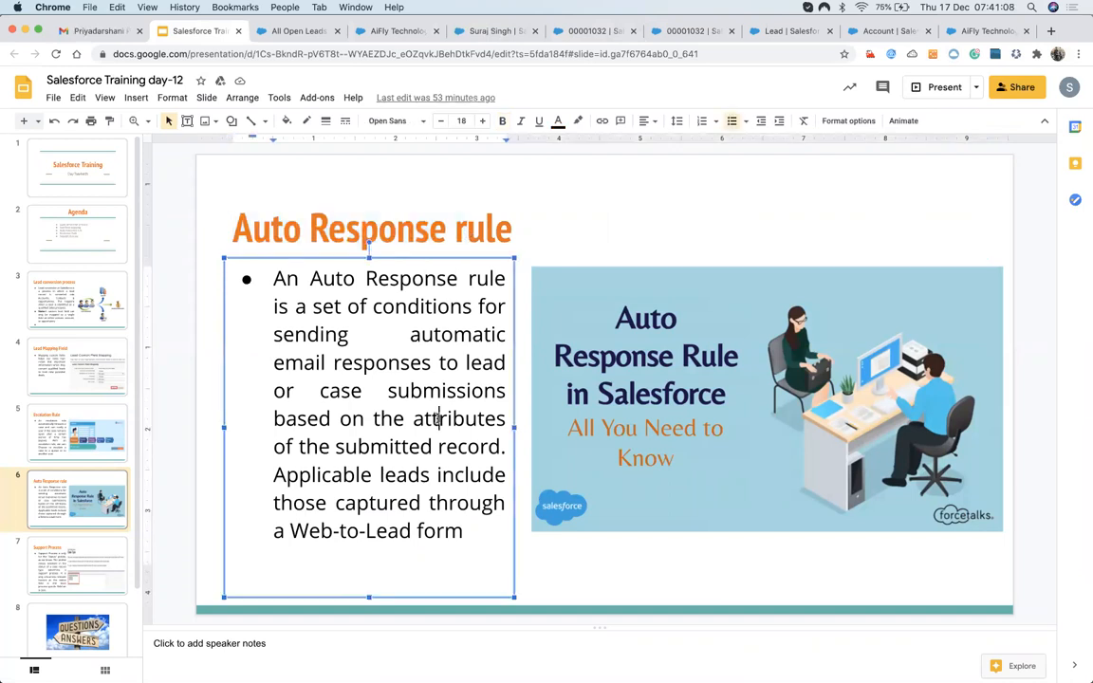
{"action": "left_click", "coordinate": [699, 34]}
{"action": "left_click", "coordinate": [788, 31]}
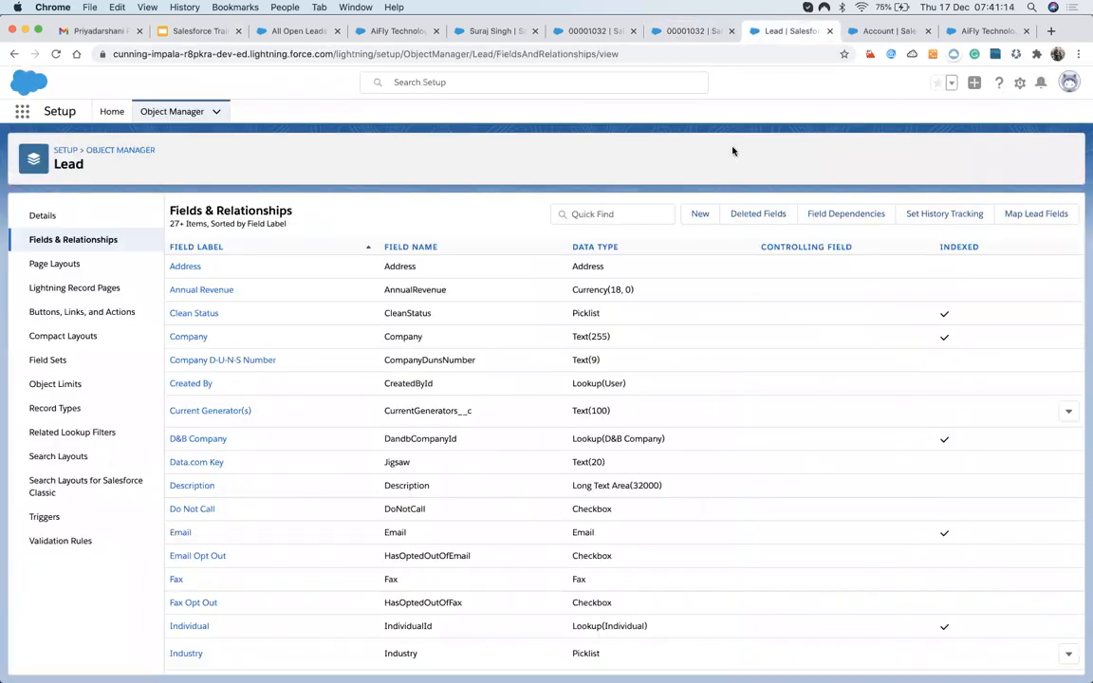
Cycle through the open Salesforce tabs and bring up the Cases list.
{"action": "key", "text": "ctrl+Tab"}
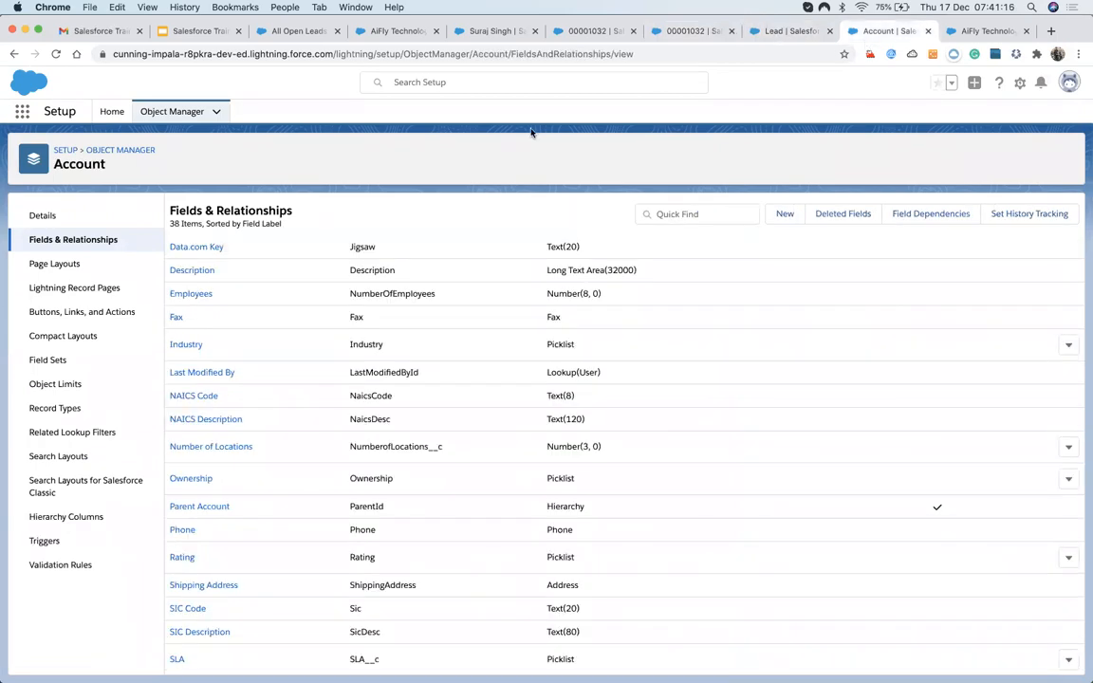
{"action": "left_click", "coordinate": [670, 31]}
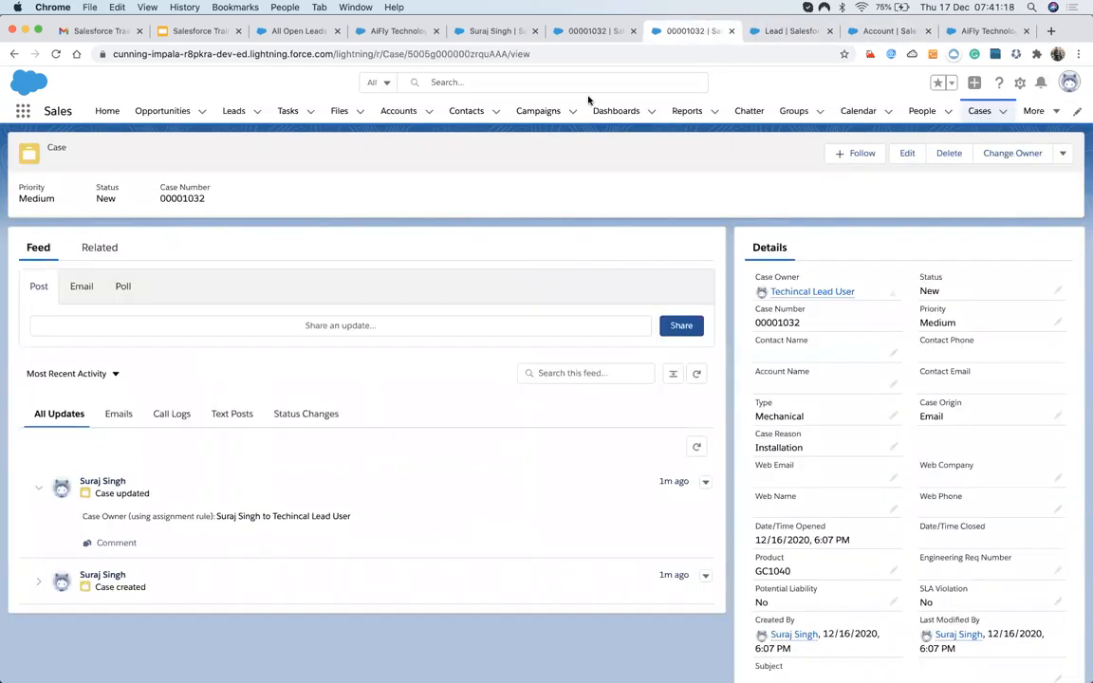
{"action": "left_click", "coordinate": [590, 36]}
{"action": "left_click", "coordinate": [504, 38]}
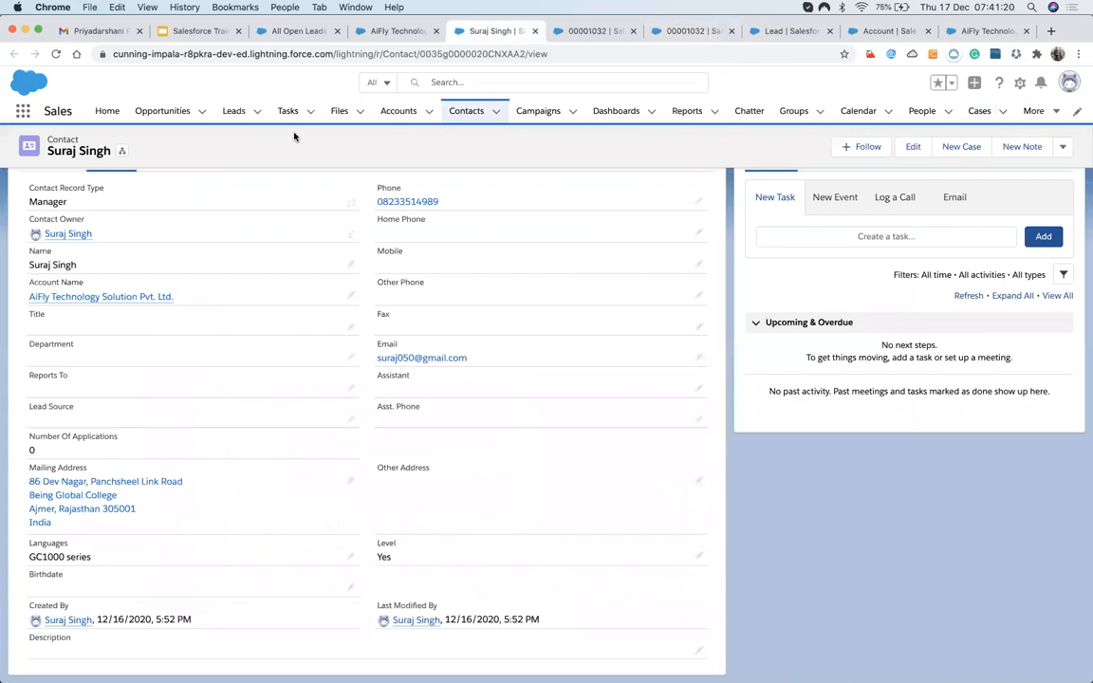
{"action": "scroll", "coordinate": [771, 242], "scroll_direction": "up", "scroll_amount": 3}
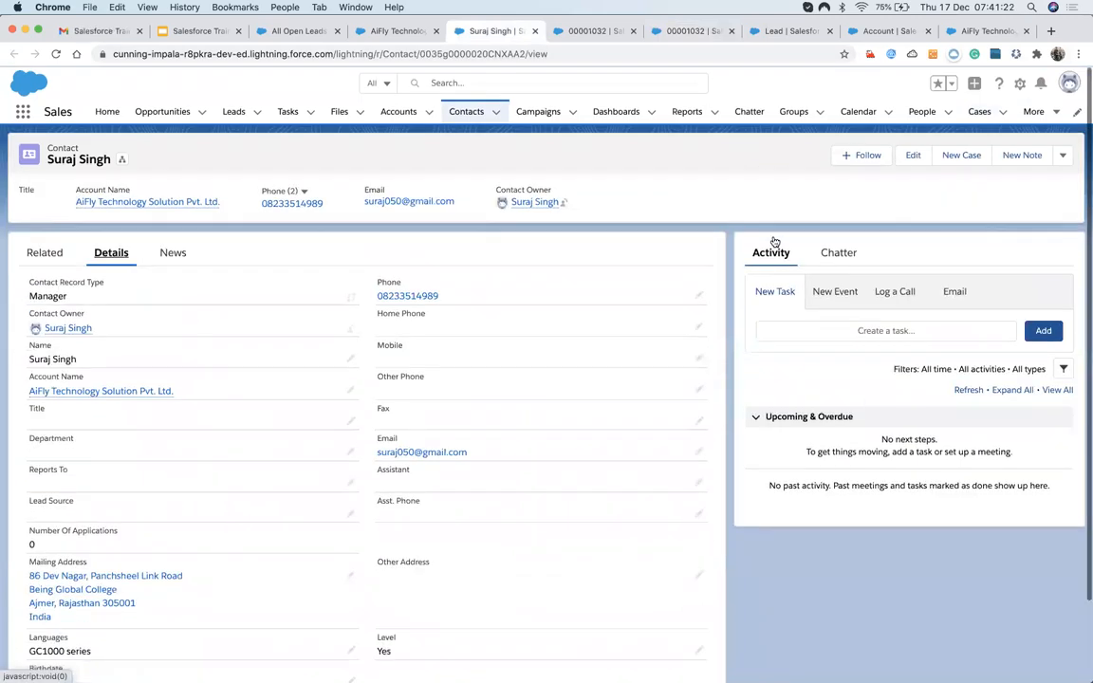
{"action": "left_click", "coordinate": [979, 111]}
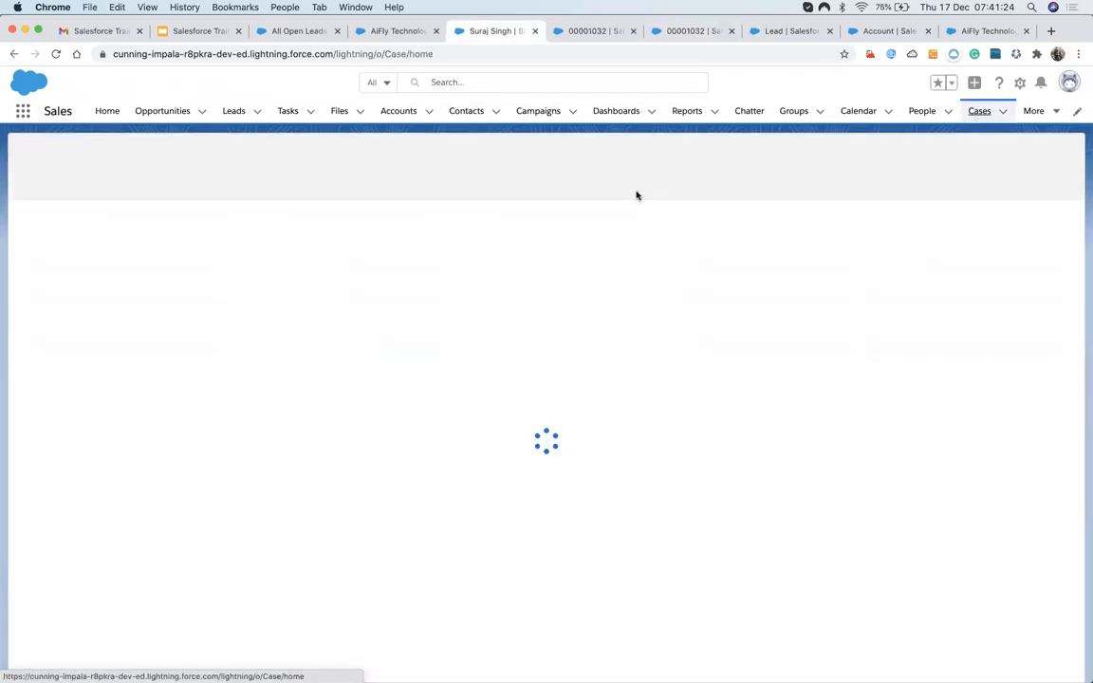
Open Setup in a new tab and find Lead Auto-Response Rules via Quick Find 'Auto-re'.
{"action": "left_click", "coordinate": [1019, 83]}
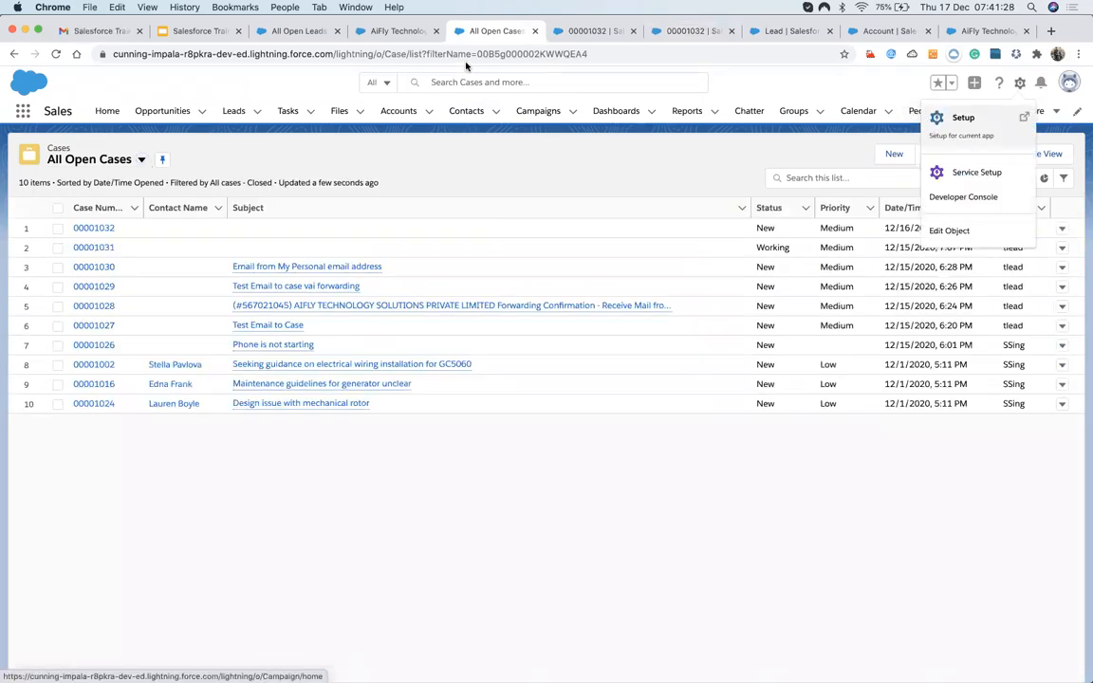
{"action": "left_click", "coordinate": [961, 118]}
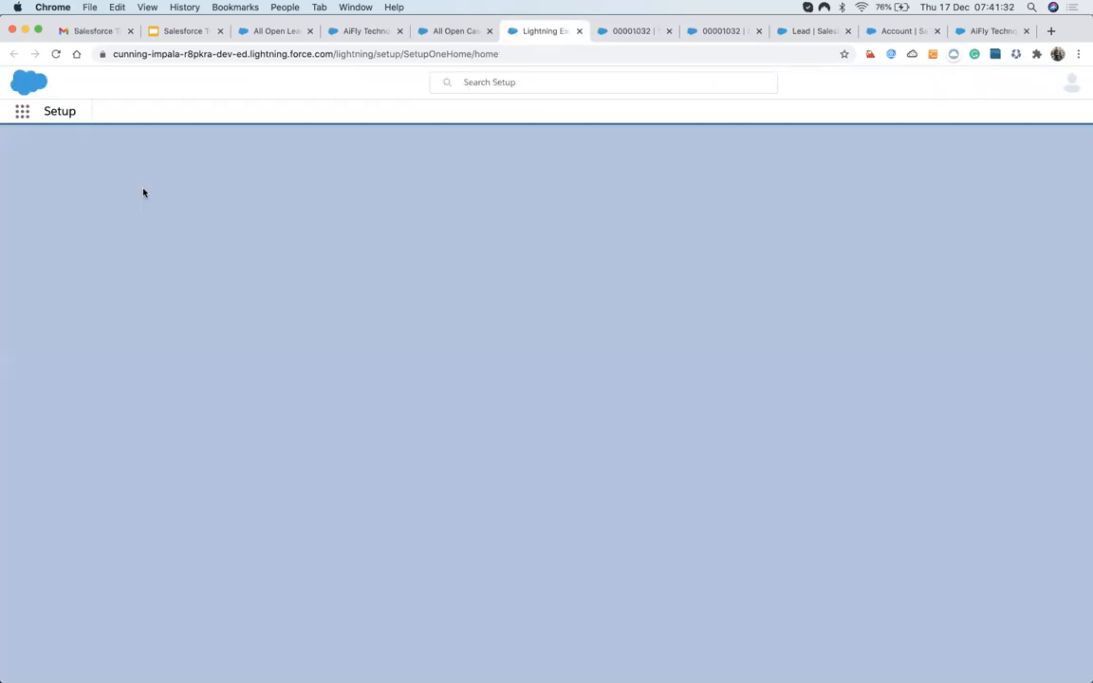
{"action": "left_click", "coordinate": [68, 147]}
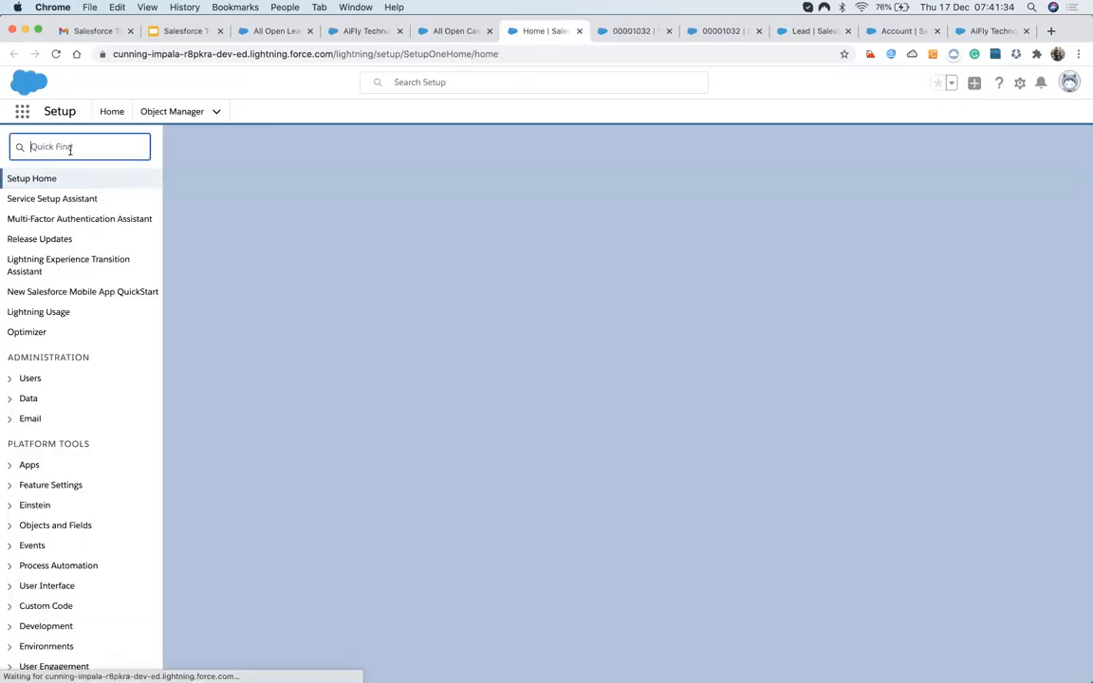
{"action": "type", "text": "Au"}
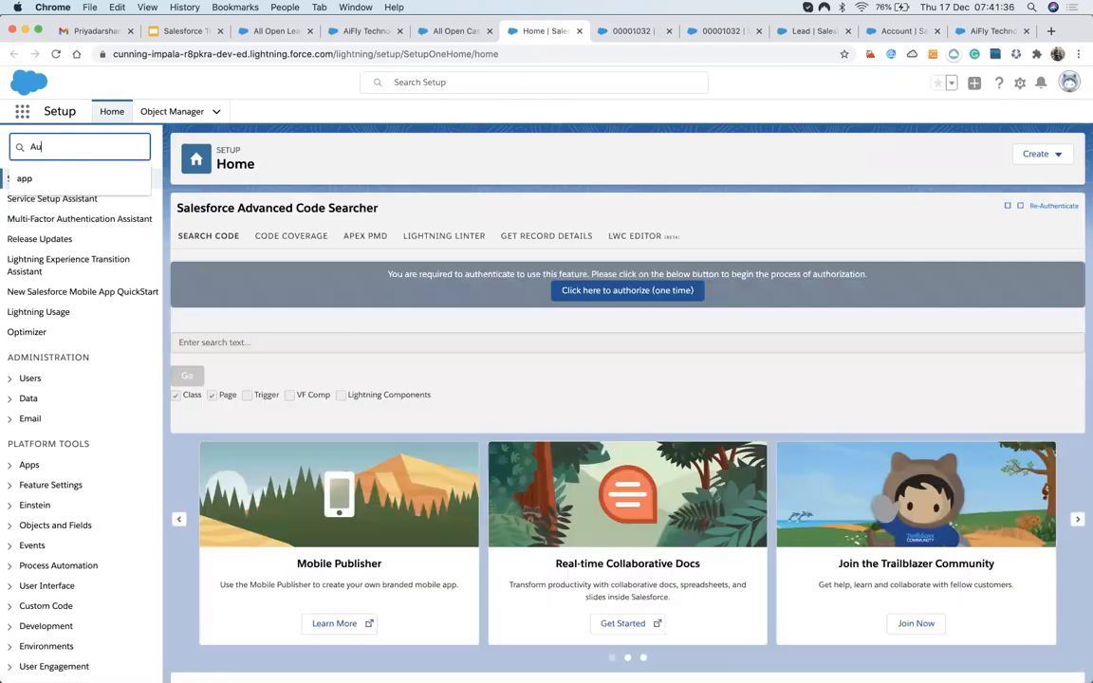
{"action": "type", "text": "to-re"}
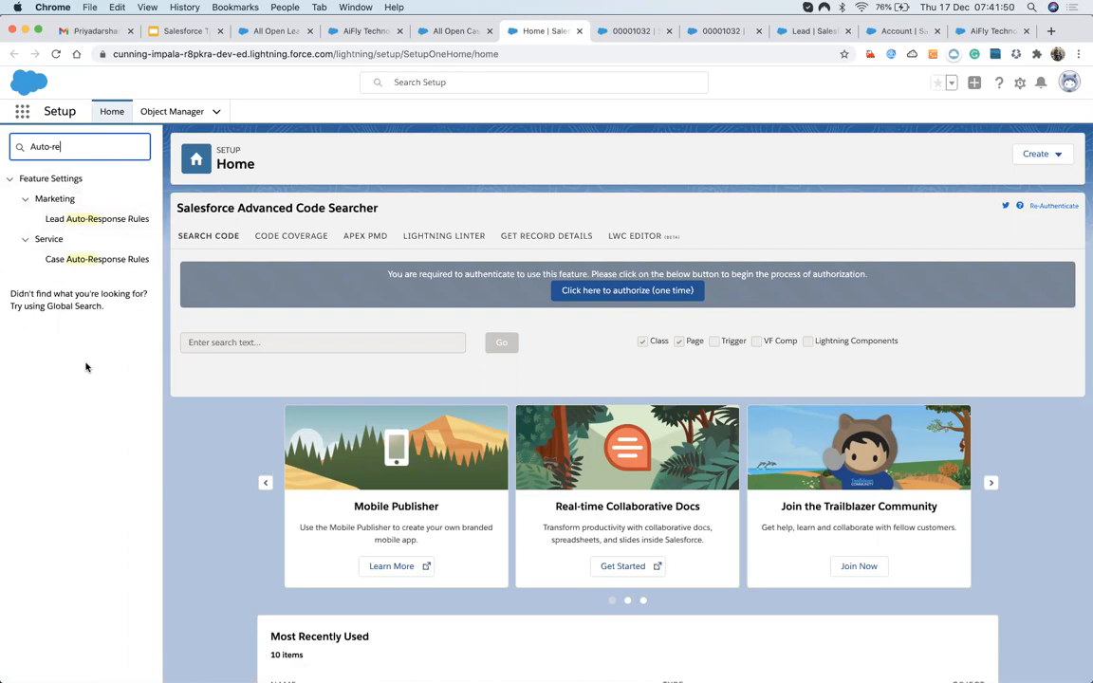
{"action": "left_click", "coordinate": [86, 221]}
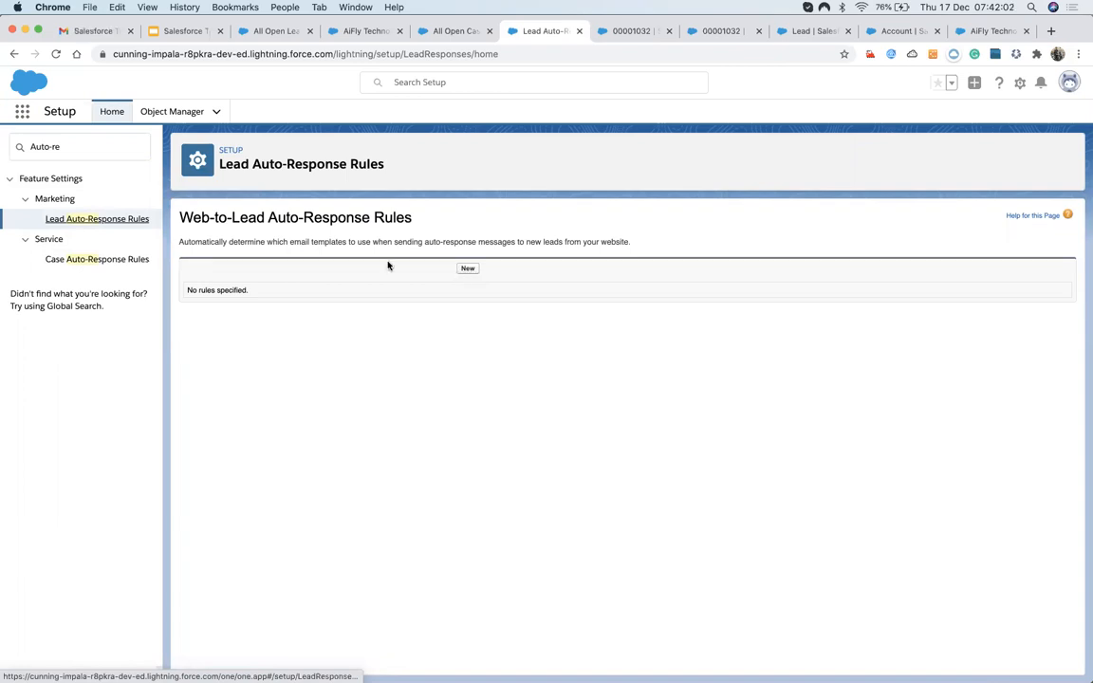
Create a new Web-to-Lead auto-response rule named Auto Akcw Rule, mark it Active, and save.
{"action": "left_click_drag", "start_coordinate": [181, 217], "coordinate": [266, 217]}
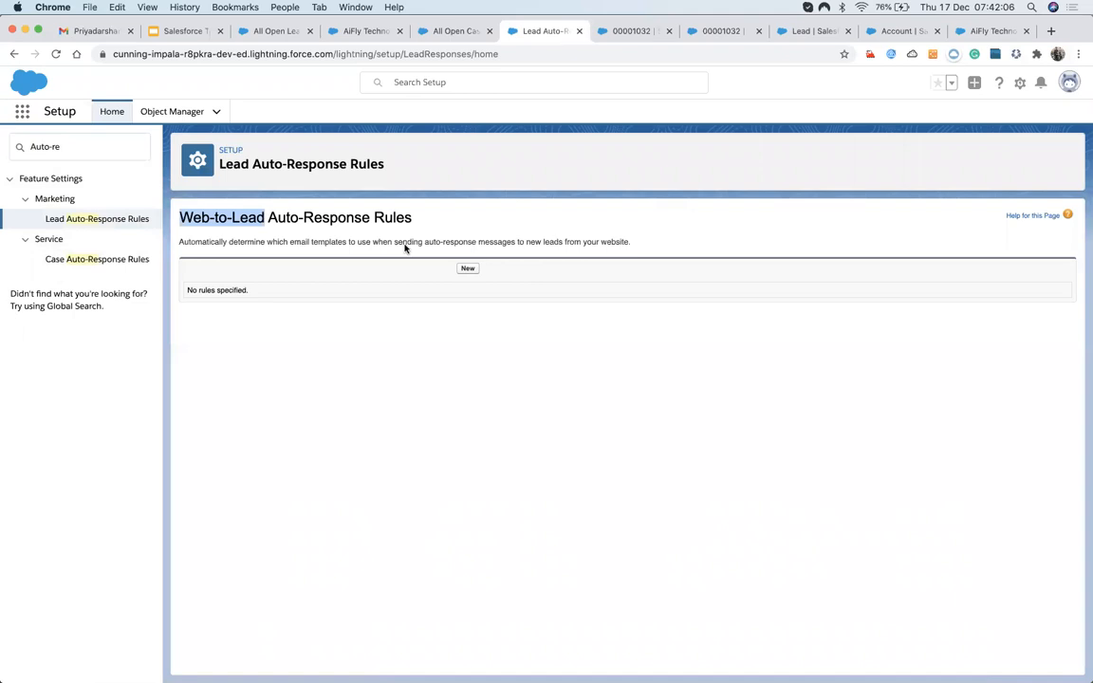
{"action": "left_click", "coordinate": [469, 269]}
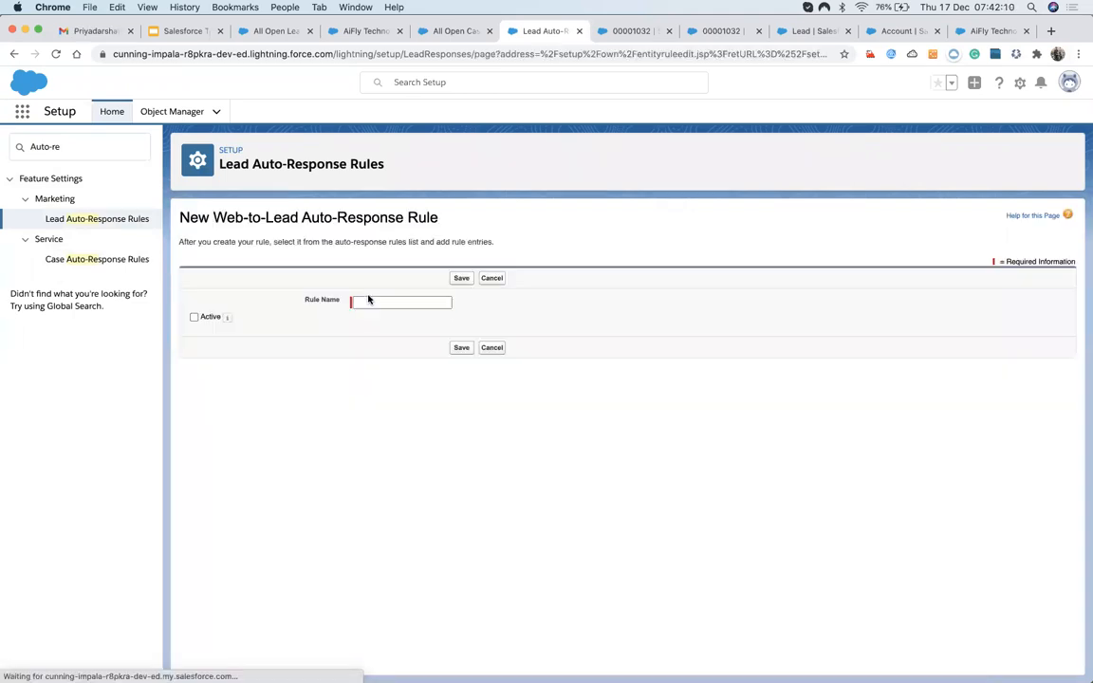
{"action": "left_click", "coordinate": [369, 301]}
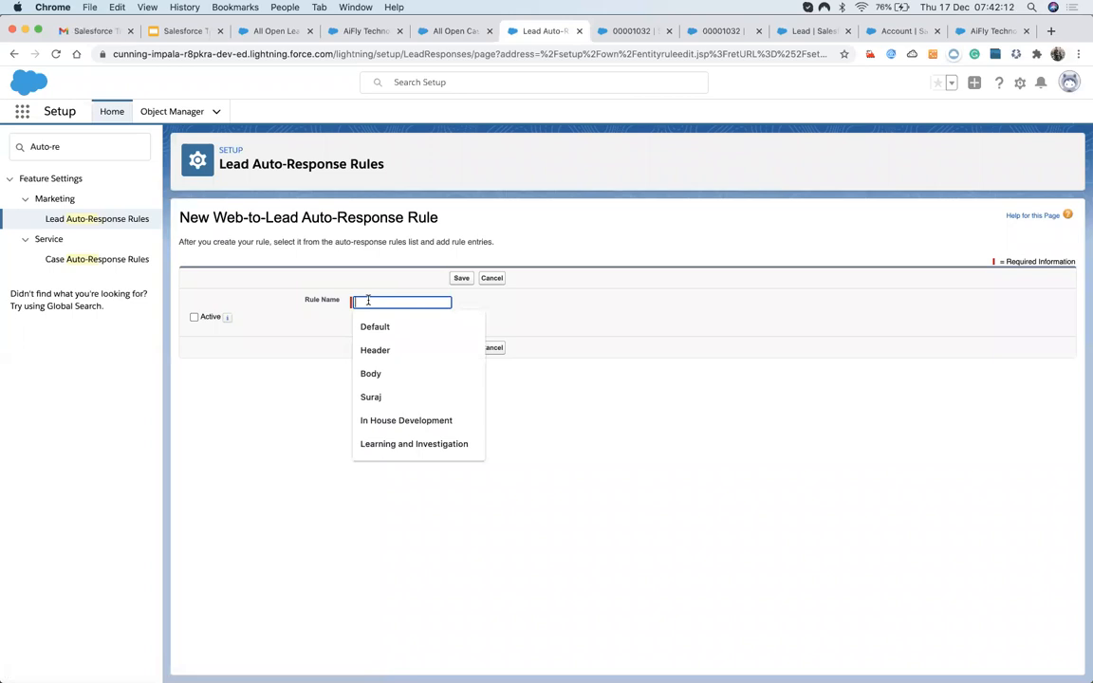
{"action": "type", "text": "Au"}
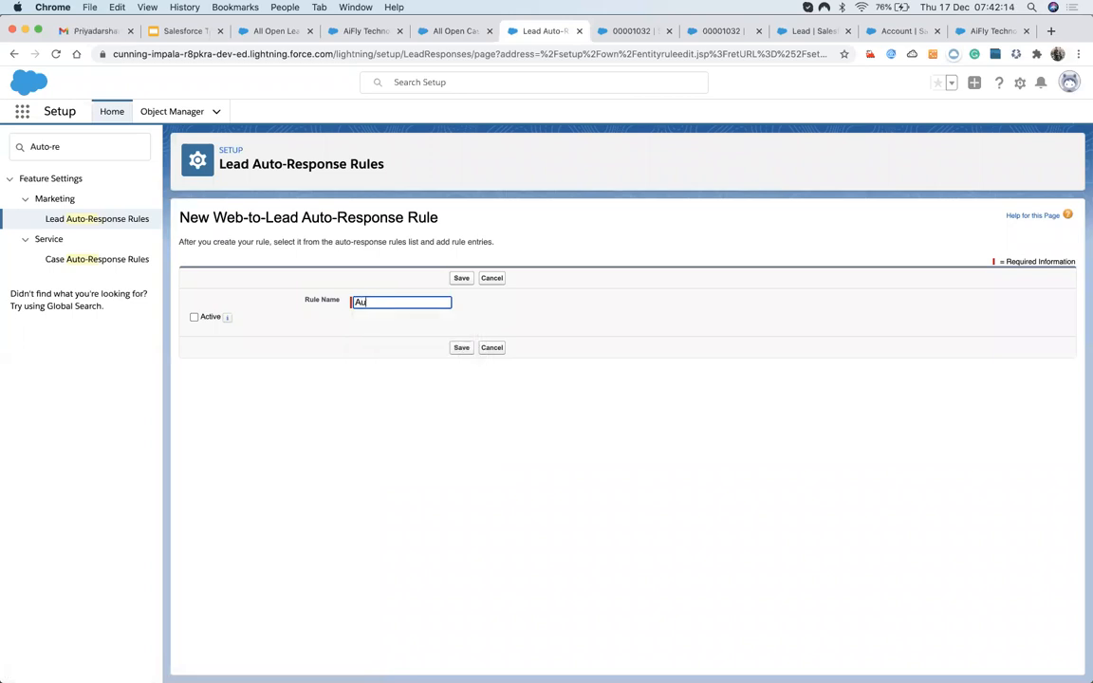
{"action": "type", "text": "to Akcw"}
{"action": "left_click", "coordinate": [194, 318]}
{"action": "left_click", "coordinate": [461, 278]}
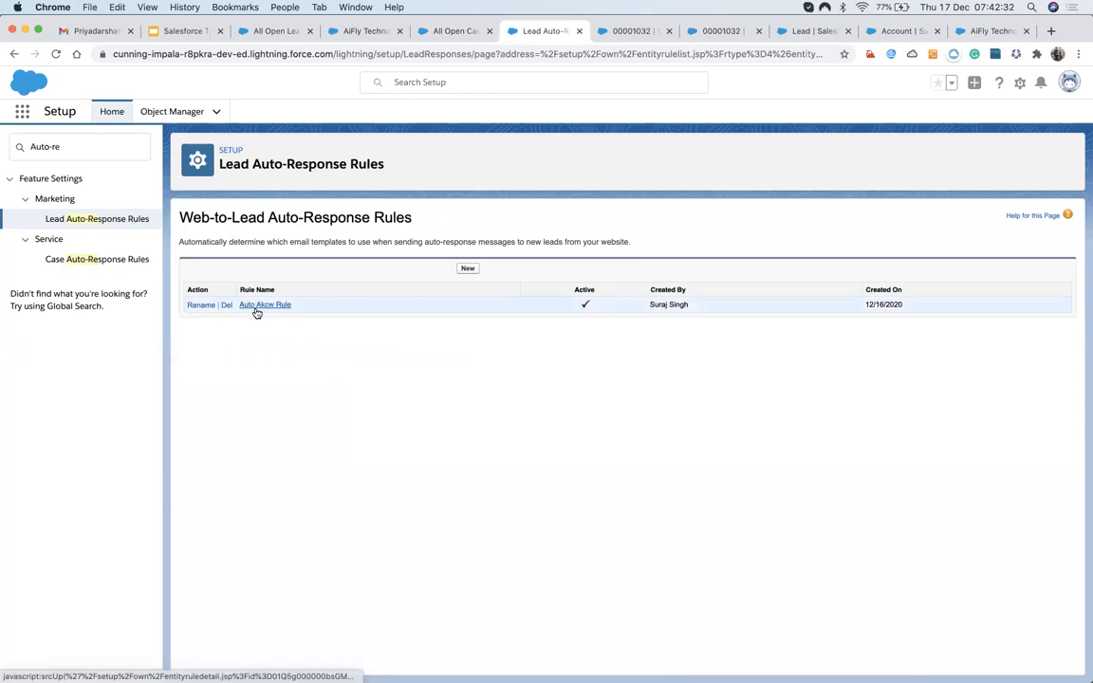
Open Auto Akcw Rule, add a new rule entry, and set its sort order to 1.
{"action": "left_click", "coordinate": [257, 307]}
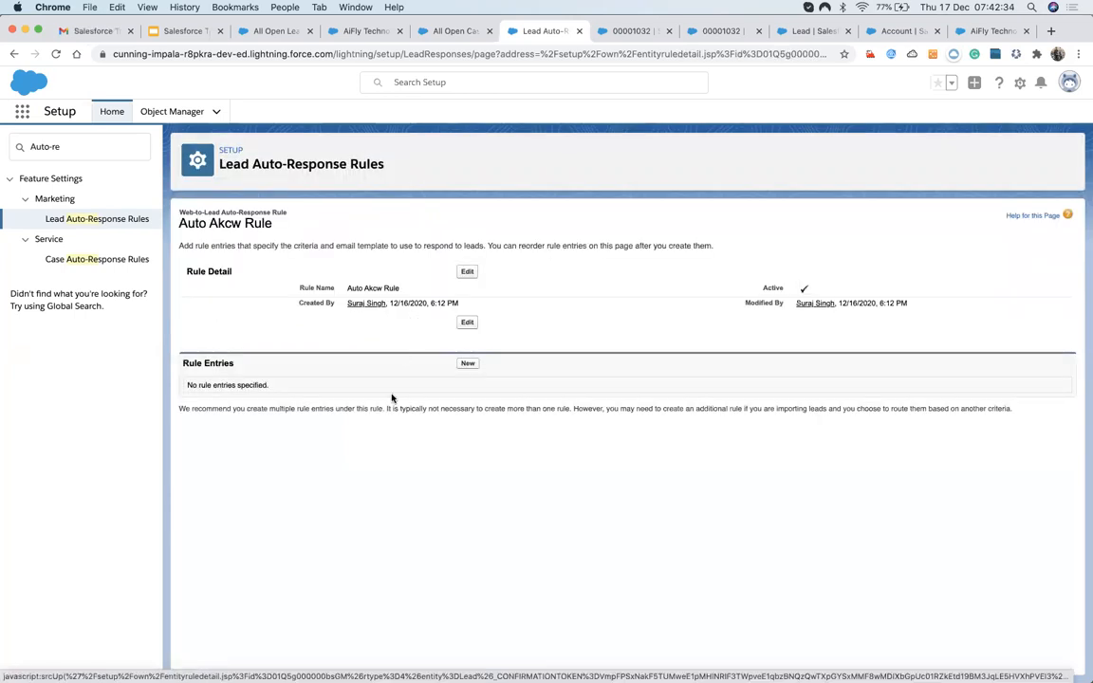
{"action": "left_click", "coordinate": [467, 364]}
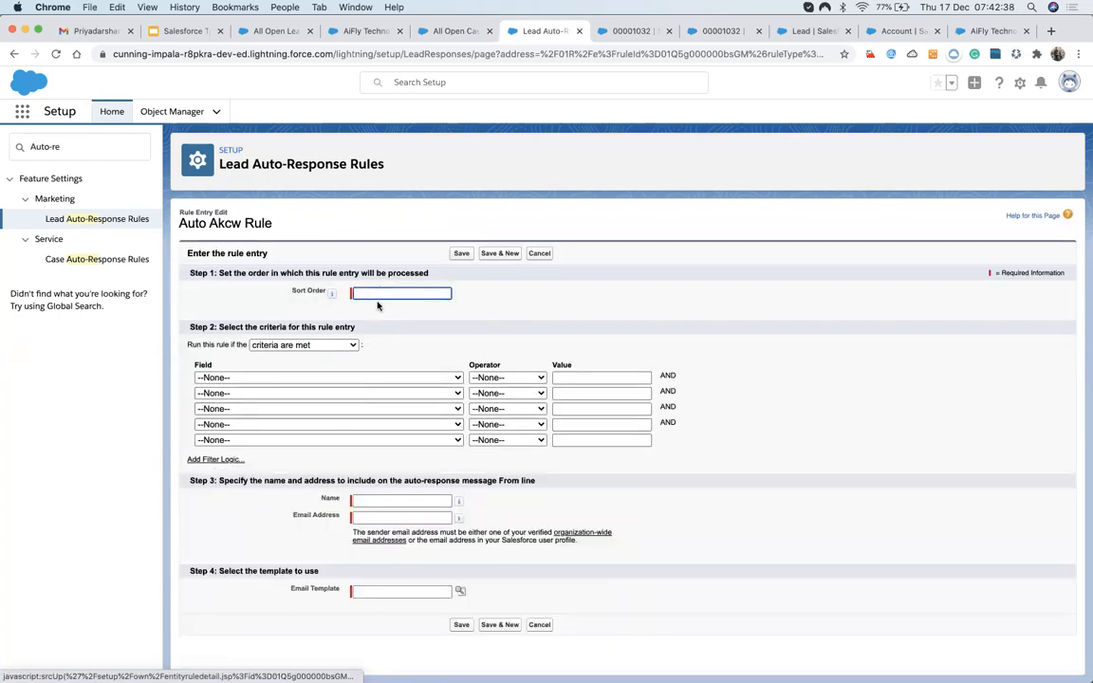
{"action": "left_click", "coordinate": [387, 294]}
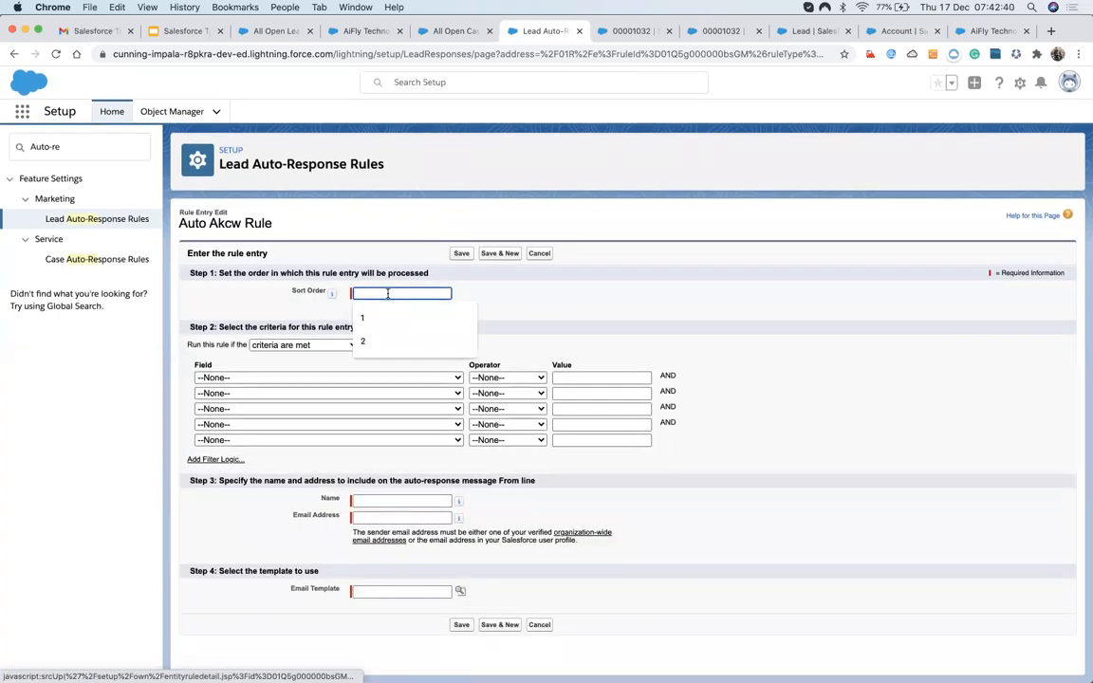
{"action": "left_click", "coordinate": [377, 318]}
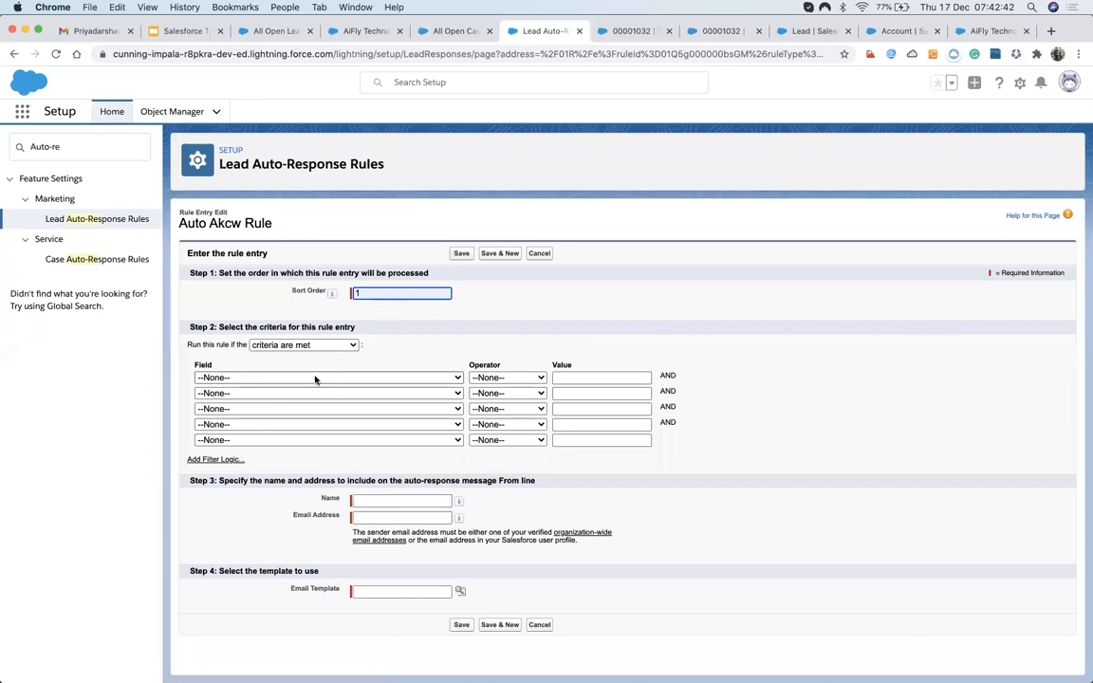
{"action": "left_click", "coordinate": [314, 378]}
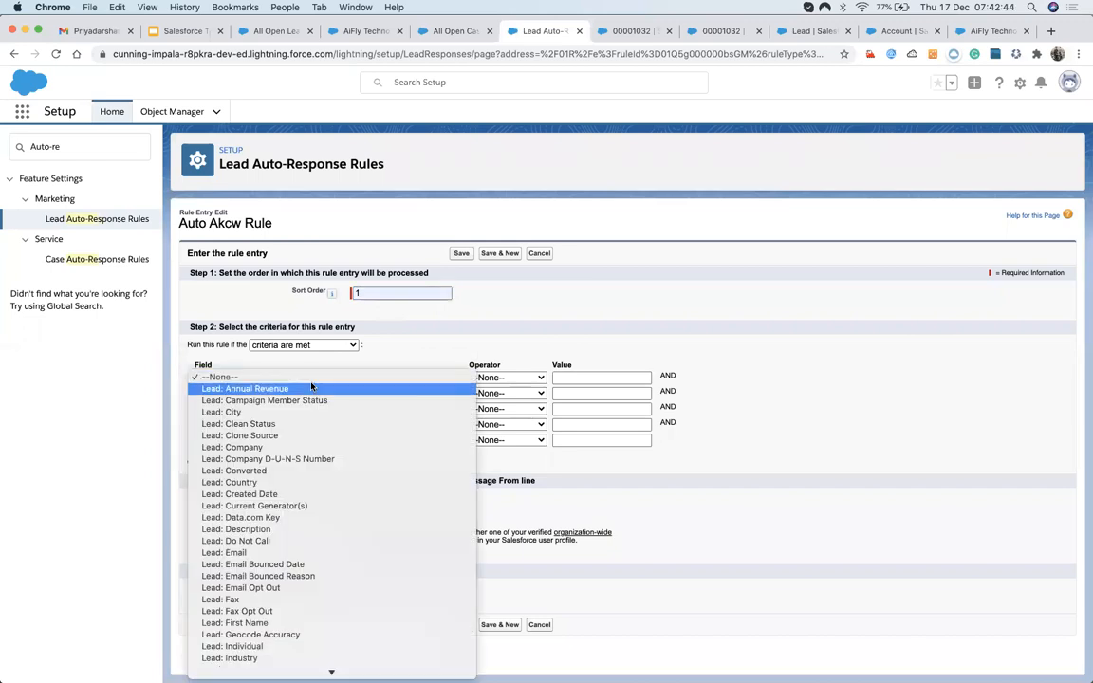
{"action": "left_click", "coordinate": [459, 307]}
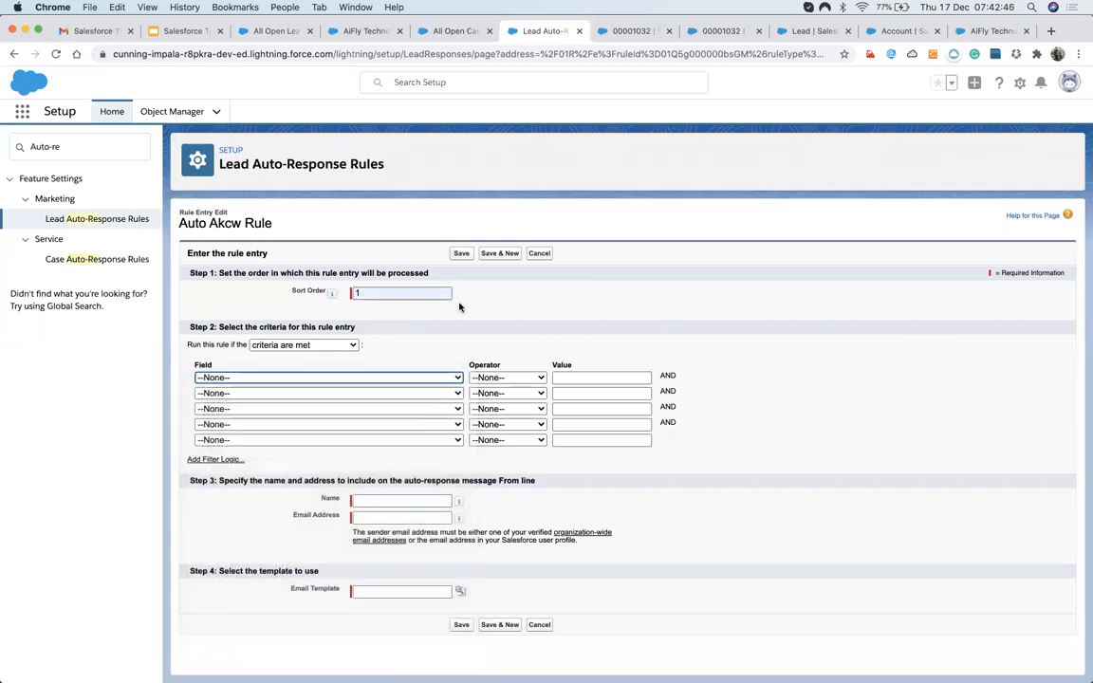
Check the local lead enquiry form and other open tabs, then return to the entry form.
{"action": "key", "text": "ctrl+Up"}
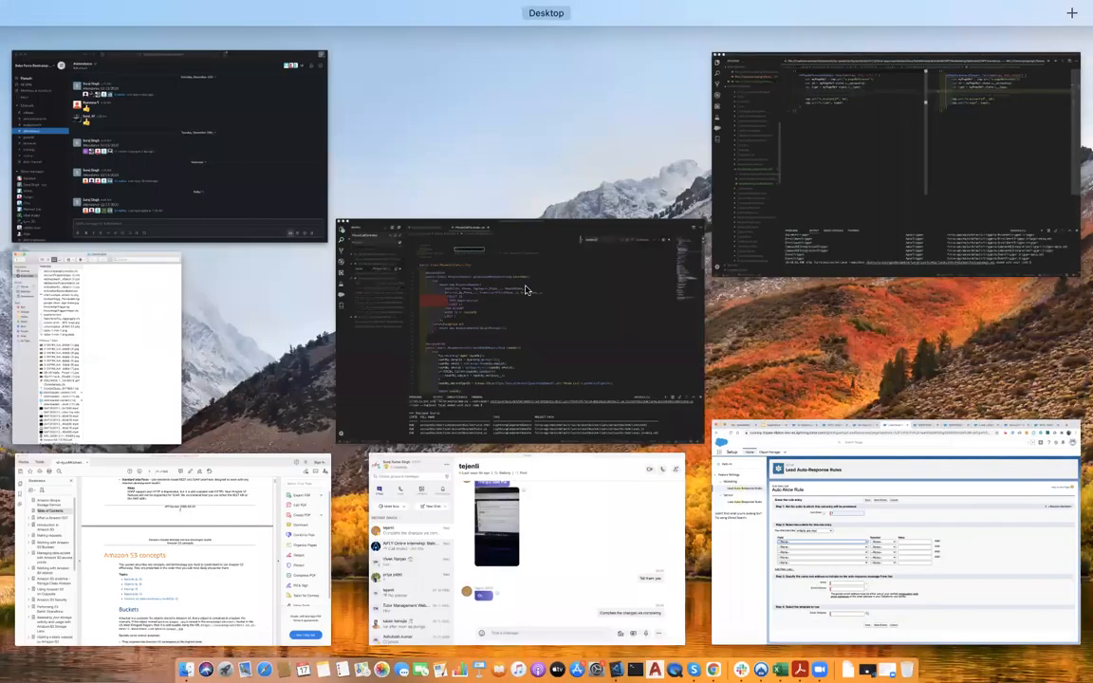
{"action": "key", "text": "ctrl+Up"}
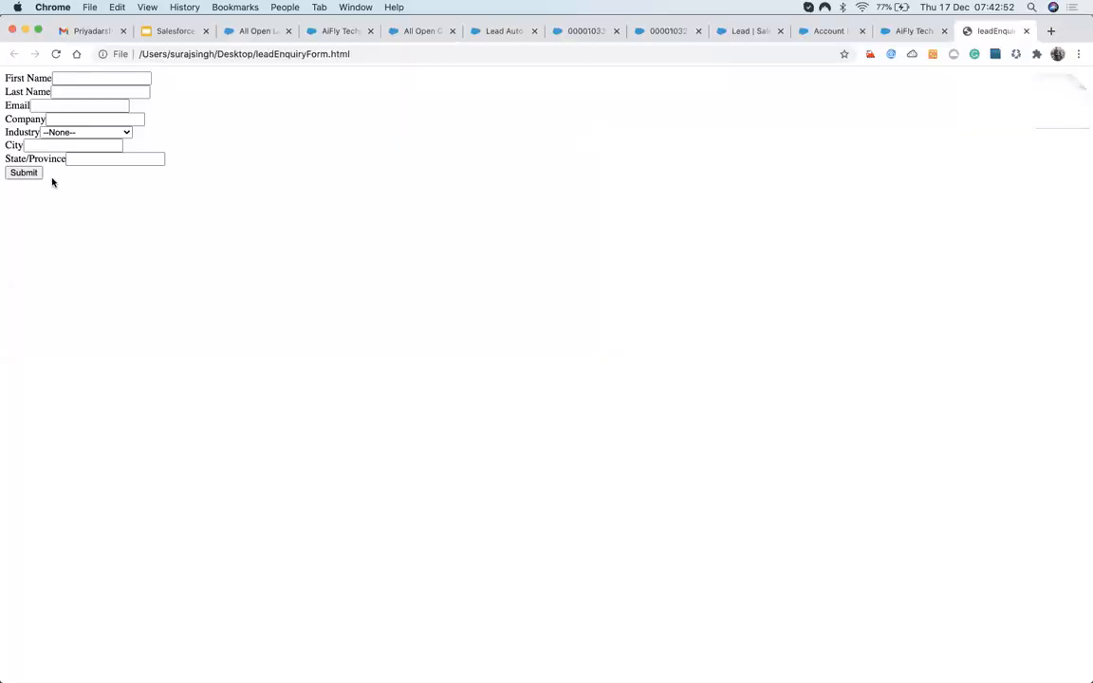
{"action": "left_click", "coordinate": [55, 137]}
{"action": "left_click", "coordinate": [306, 212]}
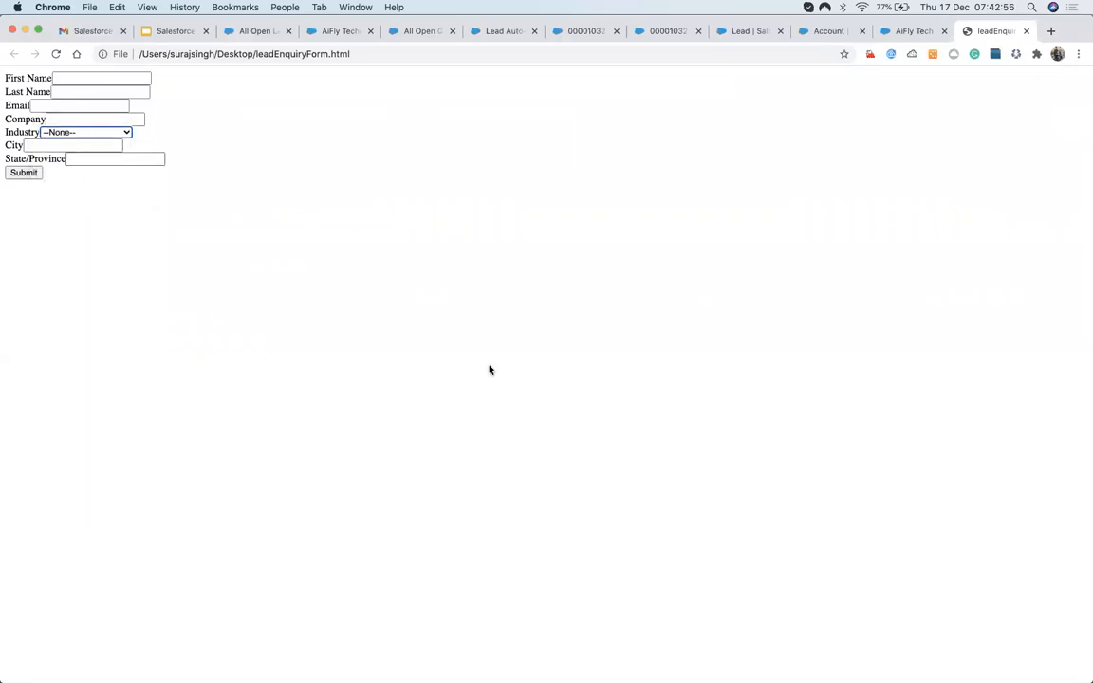
{"action": "key", "text": "ctrl+Up"}
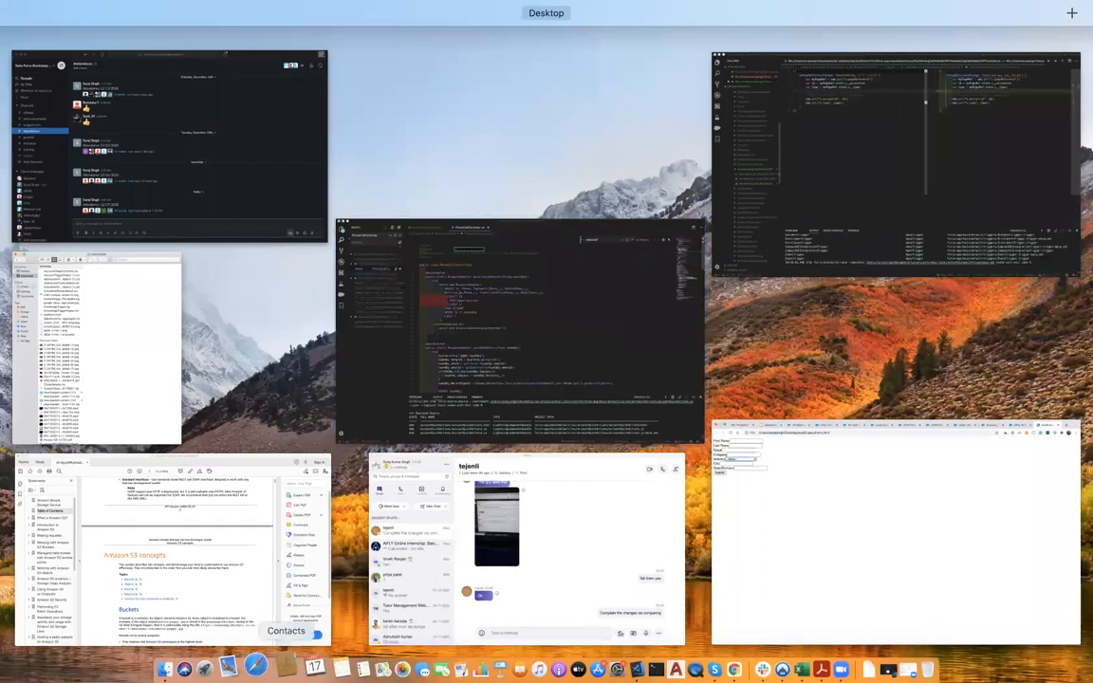
{"action": "left_click", "coordinate": [885, 515]}
{"action": "left_click", "coordinate": [334, 32]}
{"action": "left_click", "coordinate": [425, 31]}
{"action": "left_click", "coordinate": [501, 30]}
{"action": "left_click", "coordinate": [576, 32]}
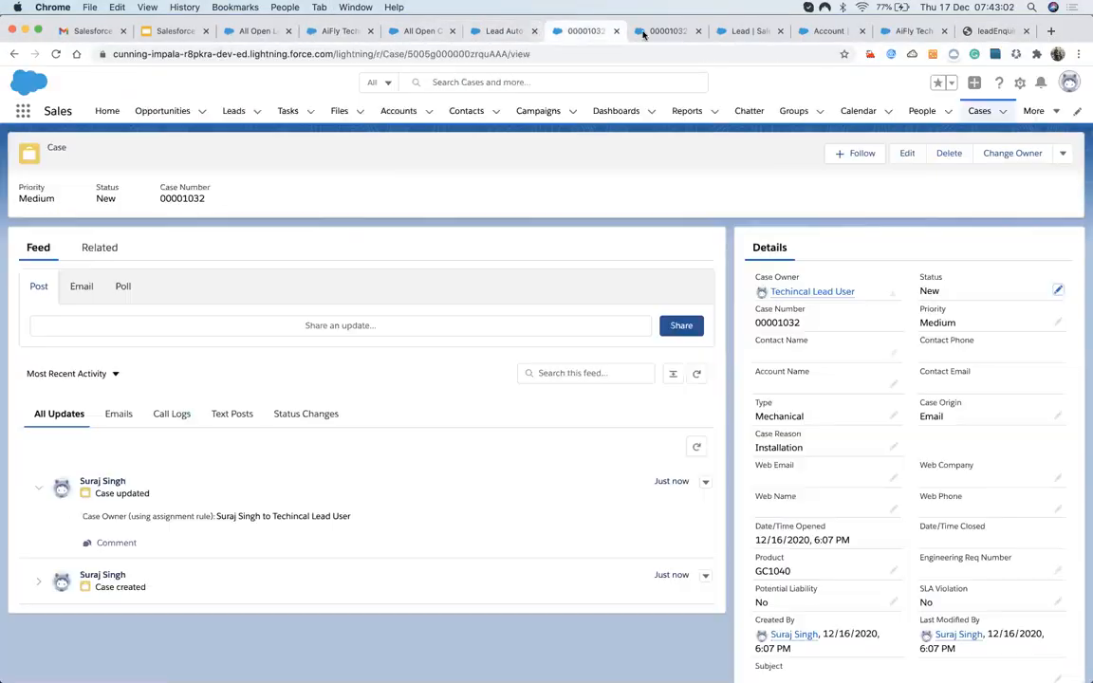
{"action": "left_click", "coordinate": [655, 32]}
{"action": "left_click", "coordinate": [501, 30]}
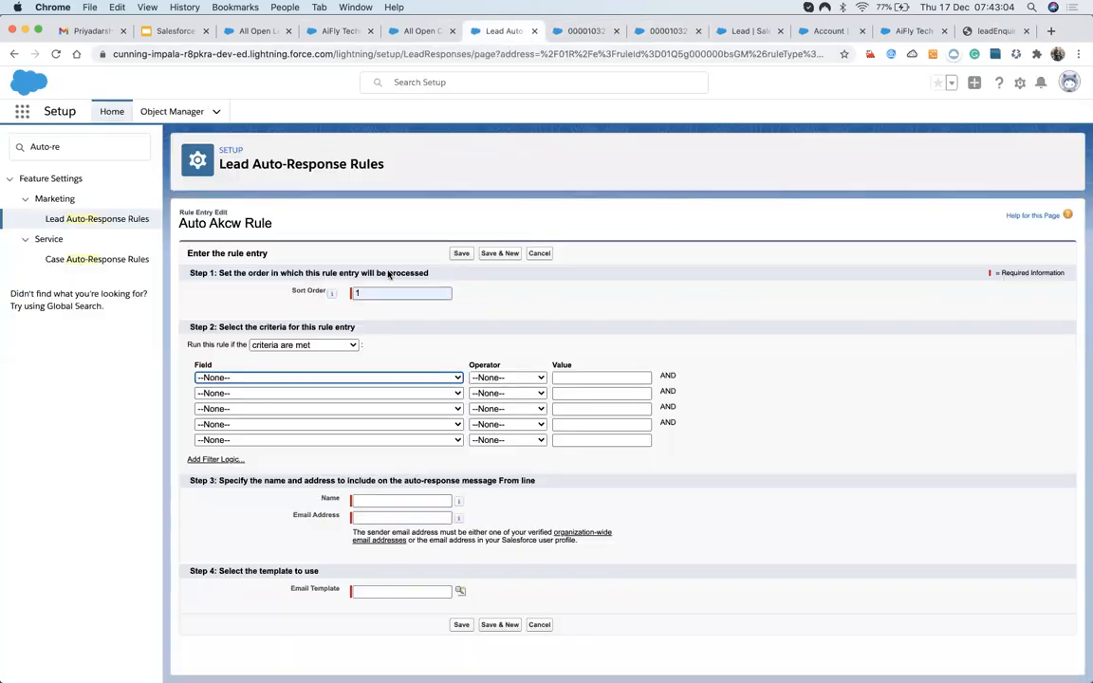
Set the entry criterion to Lead: Industry equals Chemicals, Communications.
{"action": "left_click", "coordinate": [378, 378]}
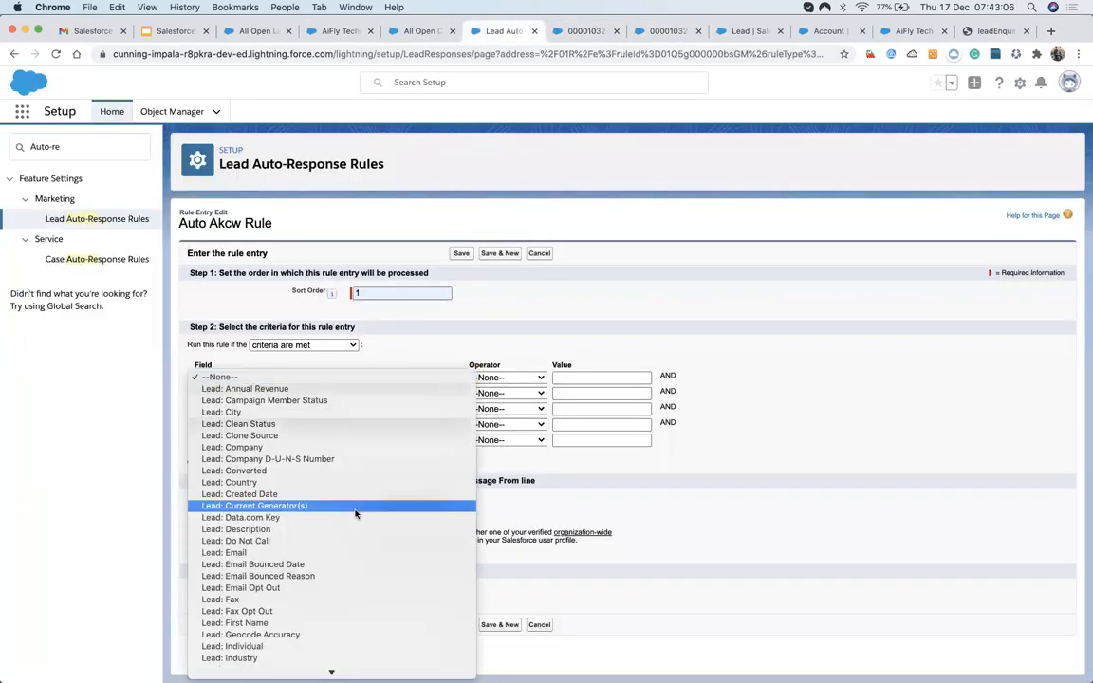
{"action": "scroll", "coordinate": [356, 515], "scroll_direction": "down", "scroll_amount": 1}
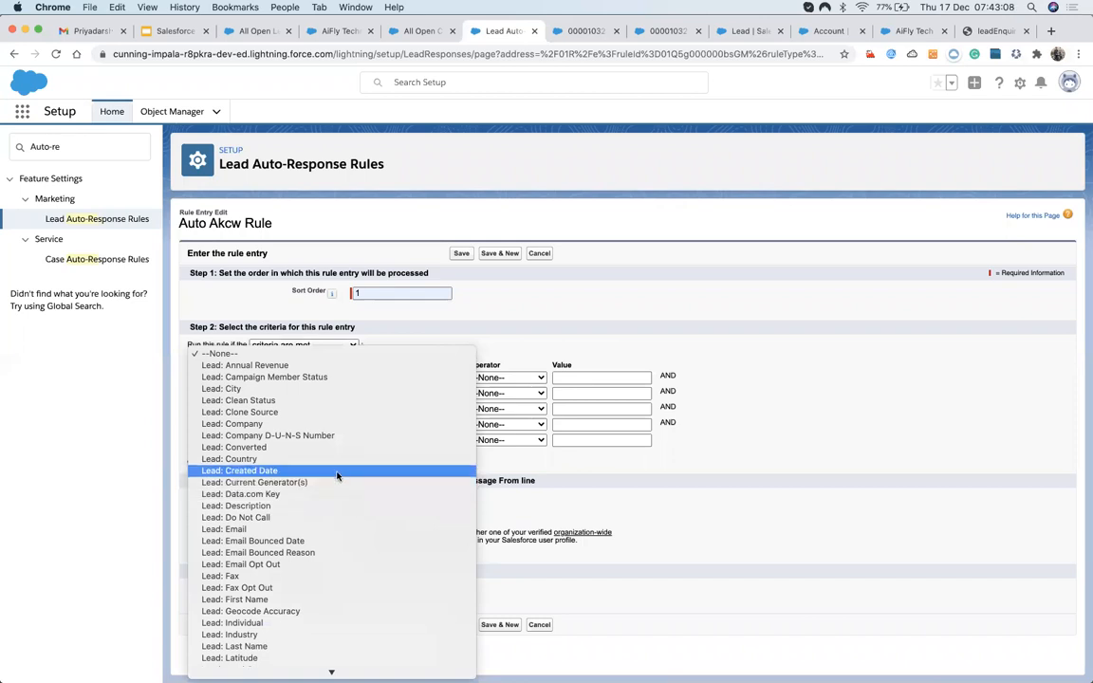
{"action": "scroll", "coordinate": [335, 541], "scroll_direction": "down", "scroll_amount": 1}
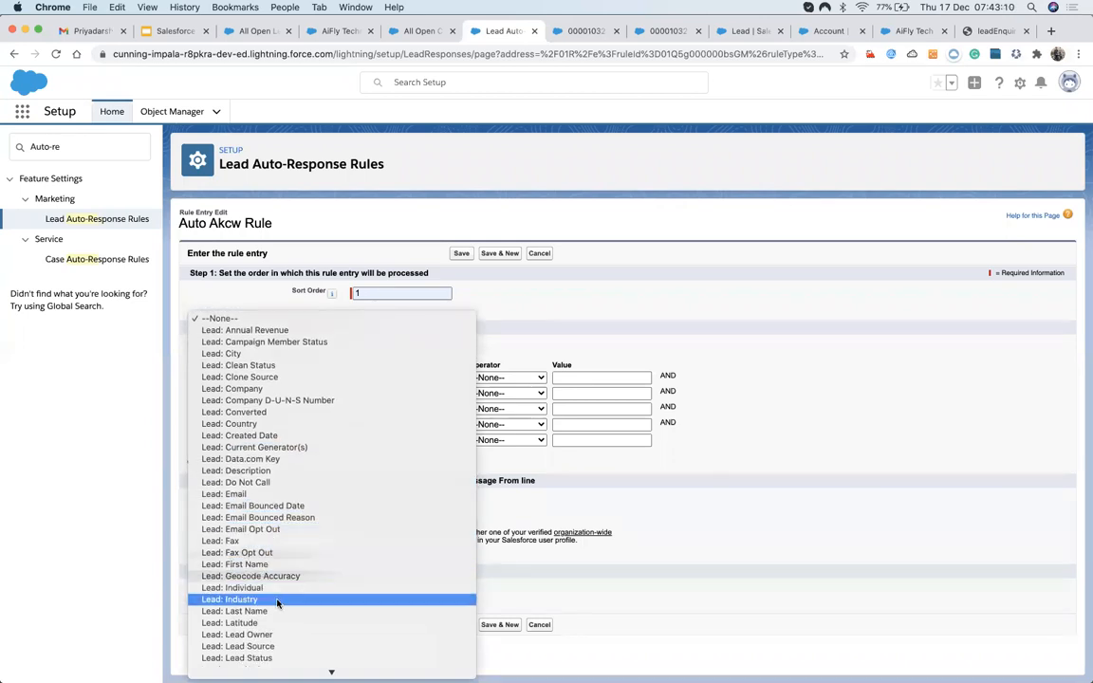
{"action": "left_click", "coordinate": [313, 599]}
{"action": "left_click", "coordinate": [493, 378]}
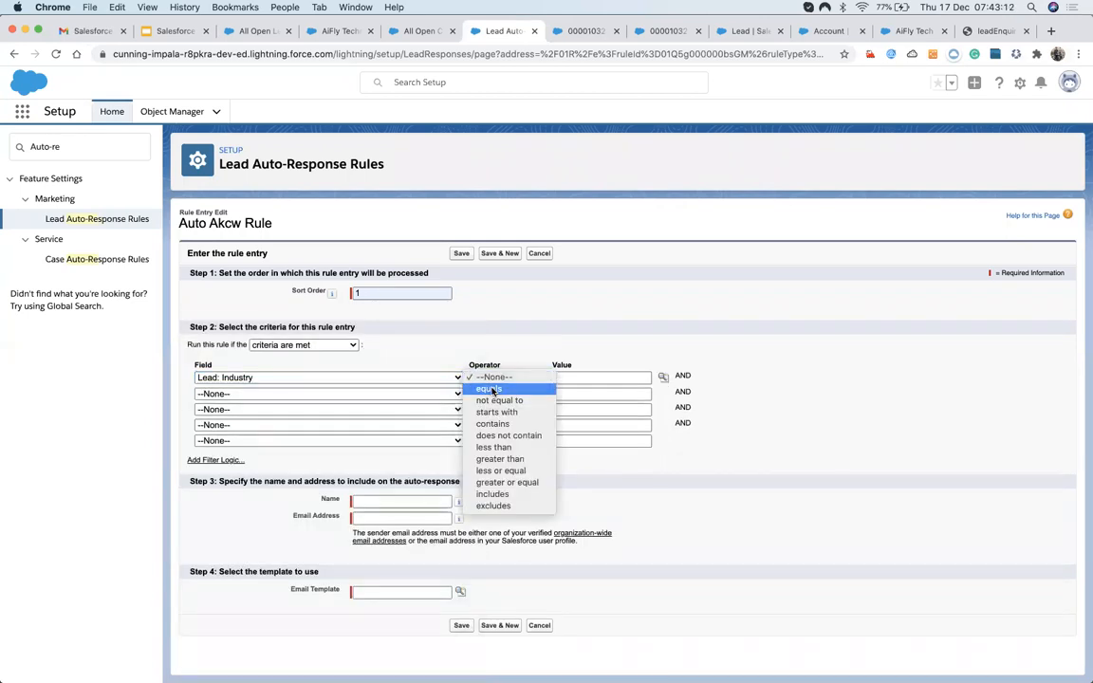
{"action": "left_click", "coordinate": [489, 389]}
{"action": "left_click", "coordinate": [585, 376]}
{"action": "left_click", "coordinate": [663, 377]}
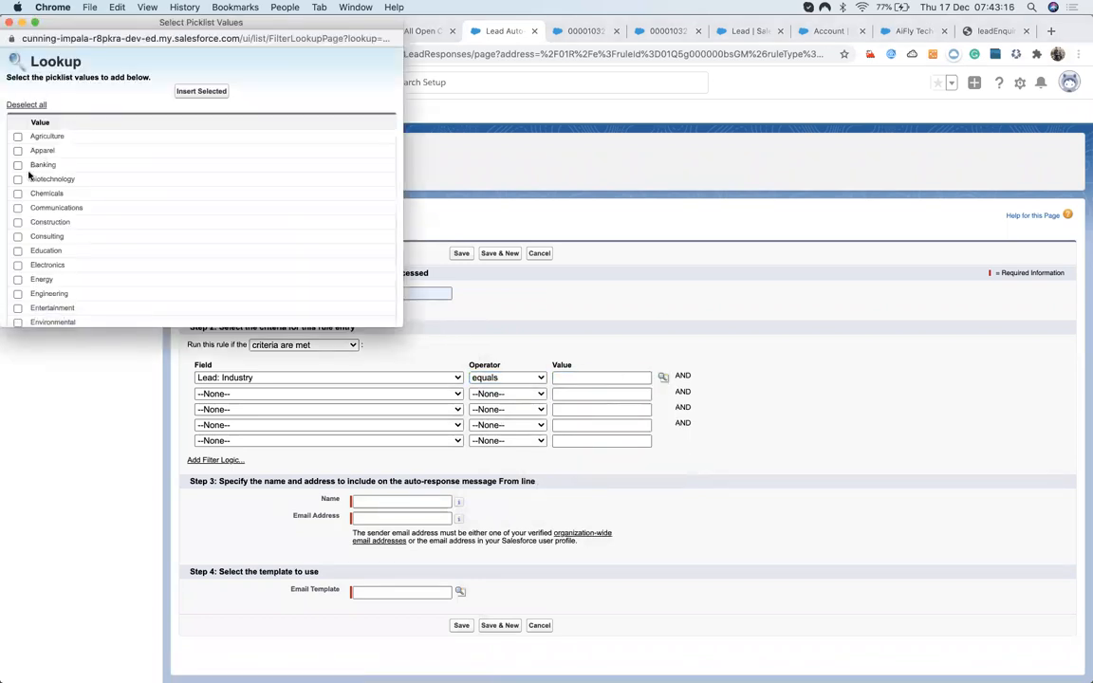
{"action": "left_click", "coordinate": [18, 208]}
{"action": "left_click", "coordinate": [184, 92]}
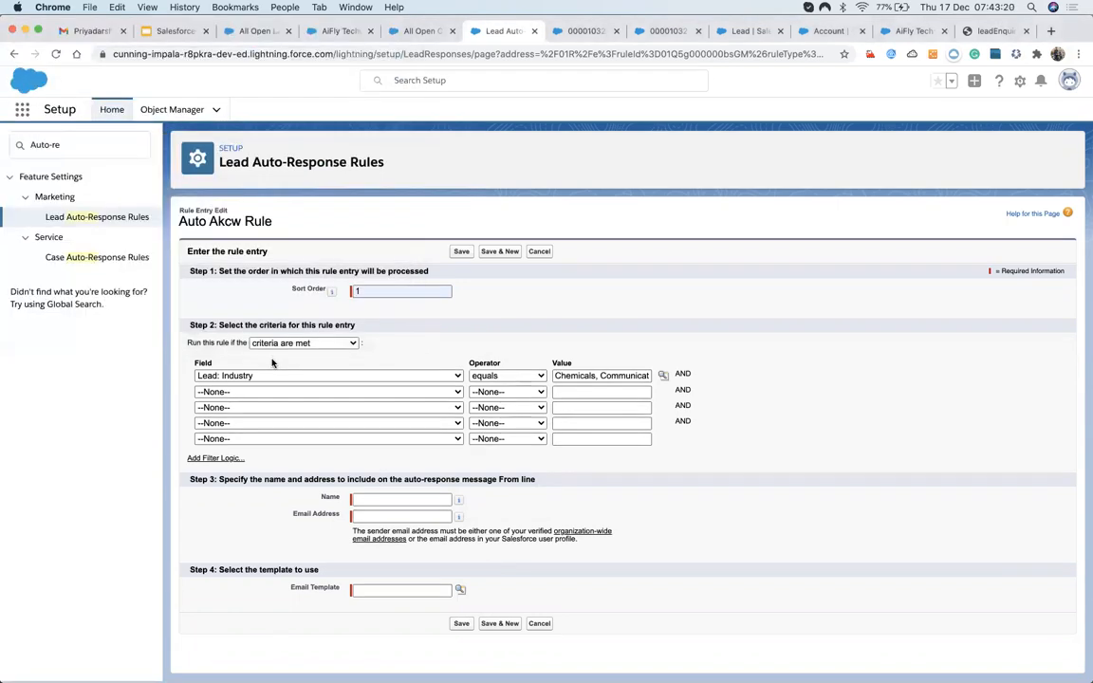
{"action": "left_click", "coordinate": [368, 499]}
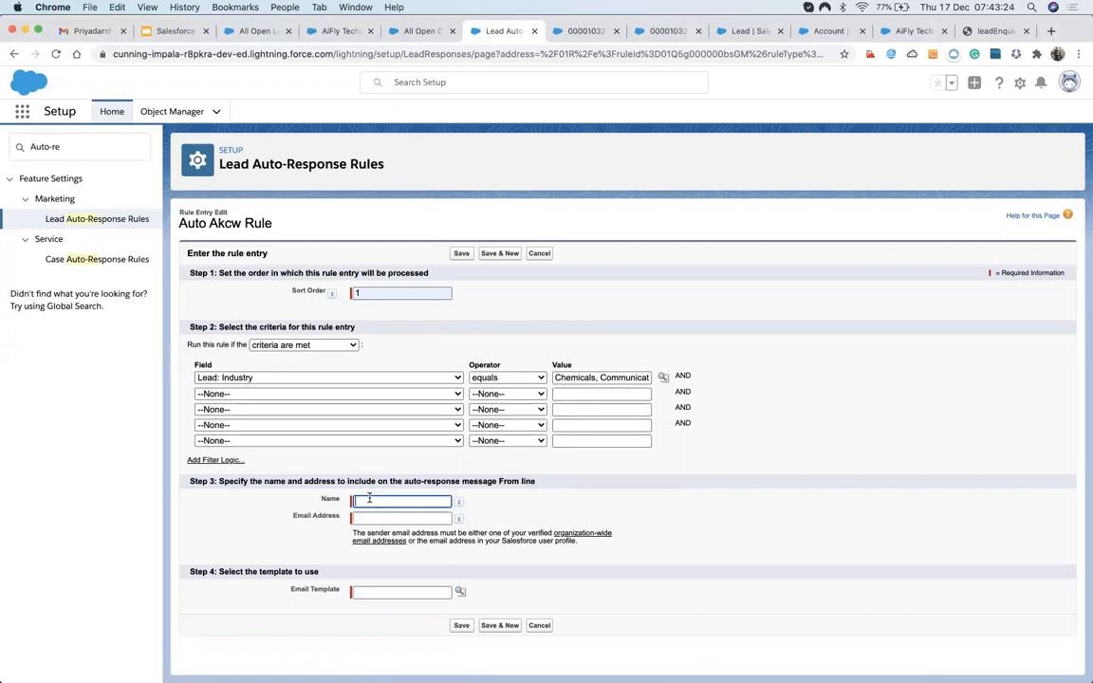
Set the From name to Thank you and paste in the verified organization-wide sender email.
{"action": "type", "text": "S"}
{"action": "type", "text": "Thank you"}
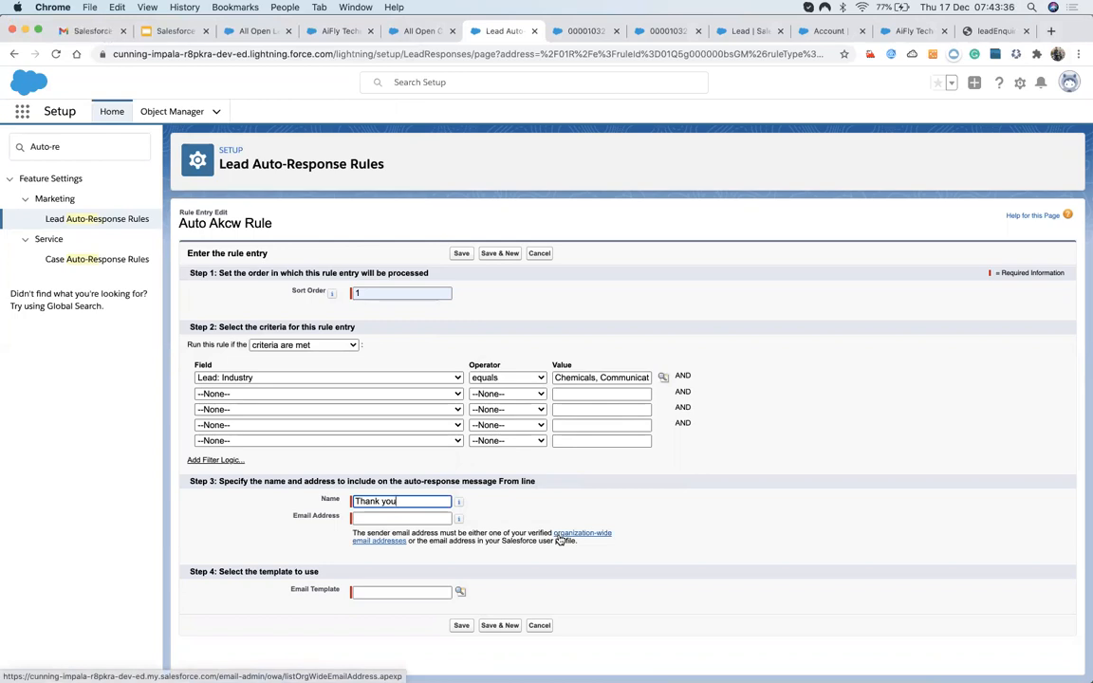
{"action": "left_click", "coordinate": [560, 541]}
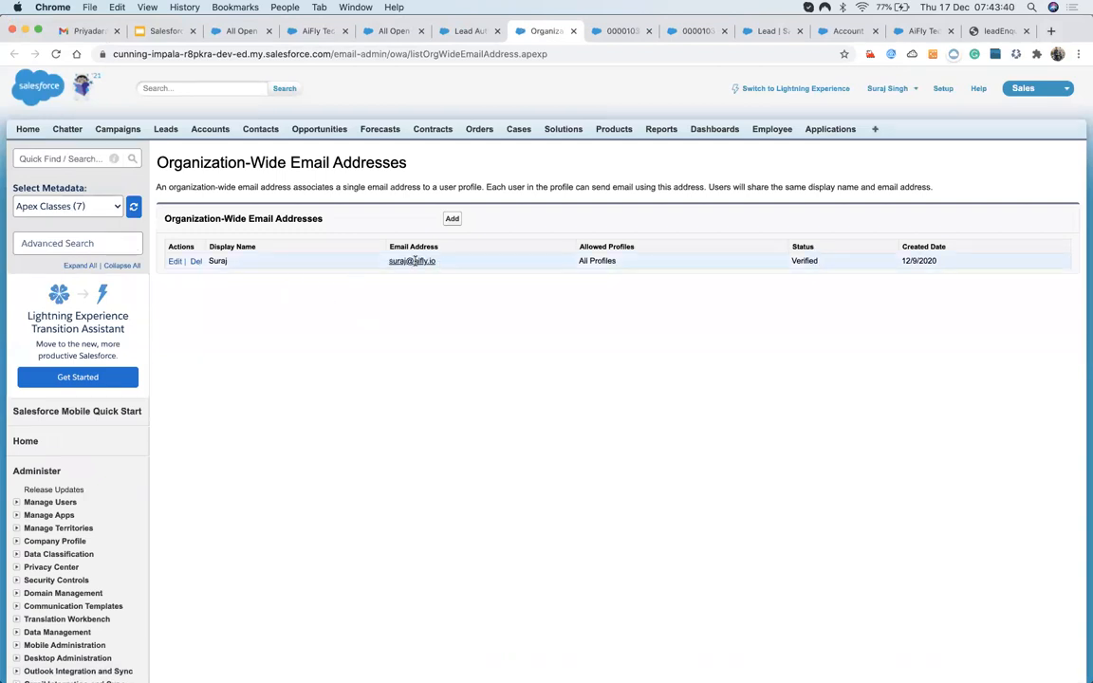
{"action": "left_click_drag", "start_coordinate": [437, 261], "coordinate": [388, 262]}
{"action": "key", "text": "super+c"}
{"action": "left_click", "coordinate": [455, 31]}
{"action": "left_click", "coordinate": [403, 519]}
{"action": "key", "text": "super+v"}
{"action": "left_click", "coordinate": [313, 544]}
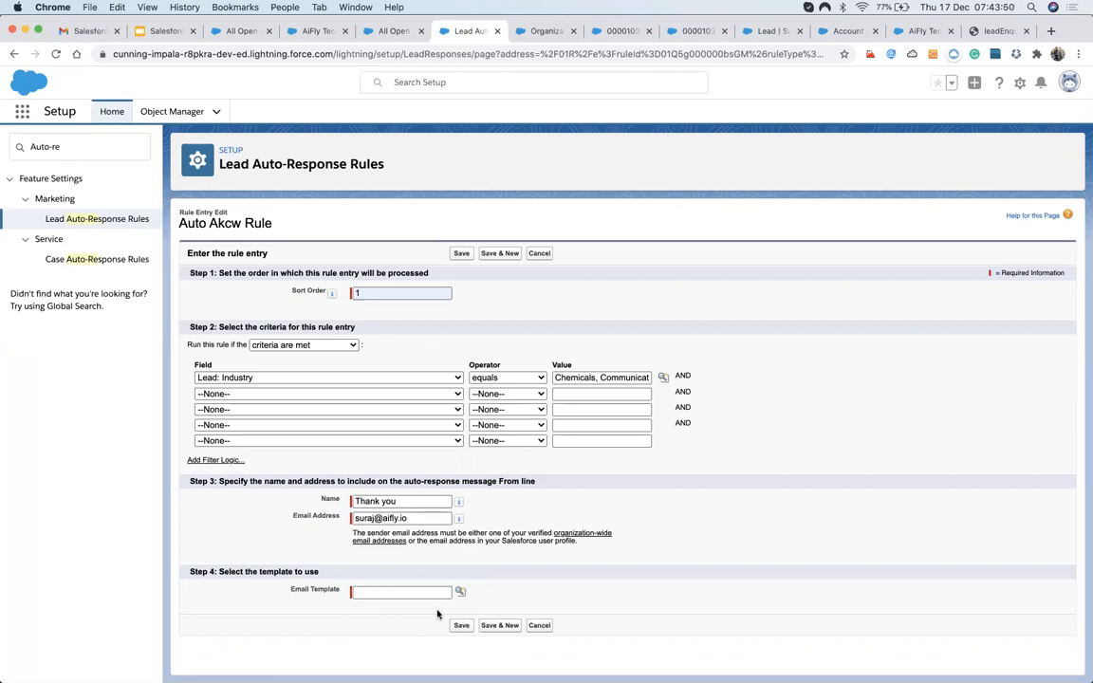
{"action": "left_click", "coordinate": [460, 591]}
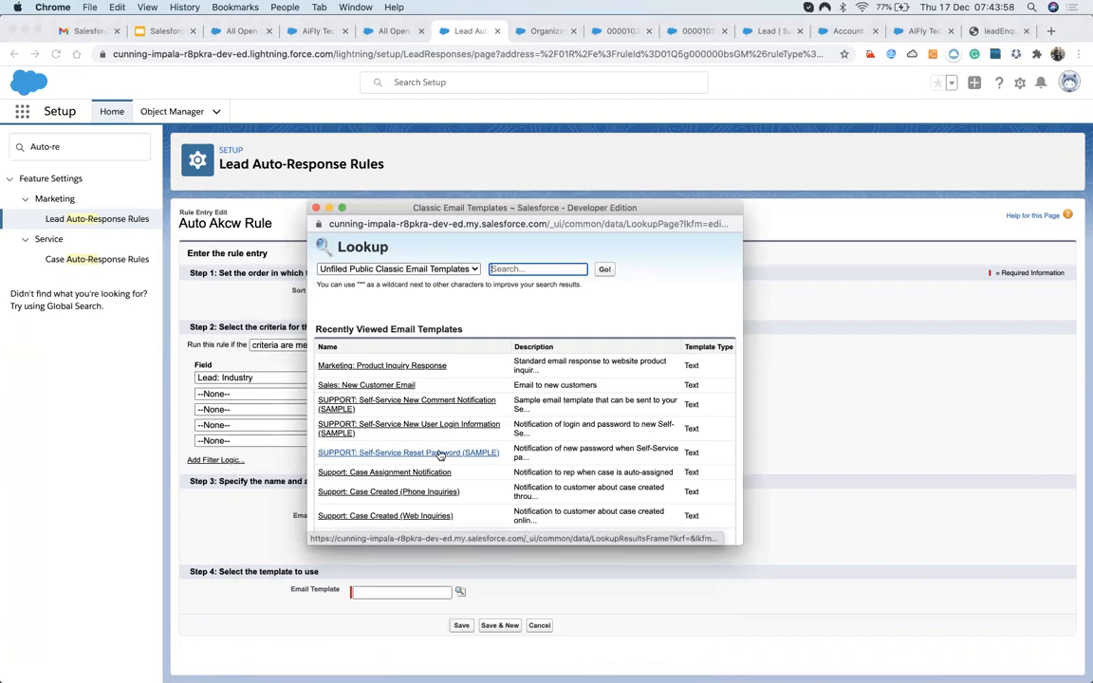
Pick the Sales: New Customer Email template and save the order 1 rule entry.
{"action": "scroll", "coordinate": [439, 455], "scroll_direction": "down", "scroll_amount": 3}
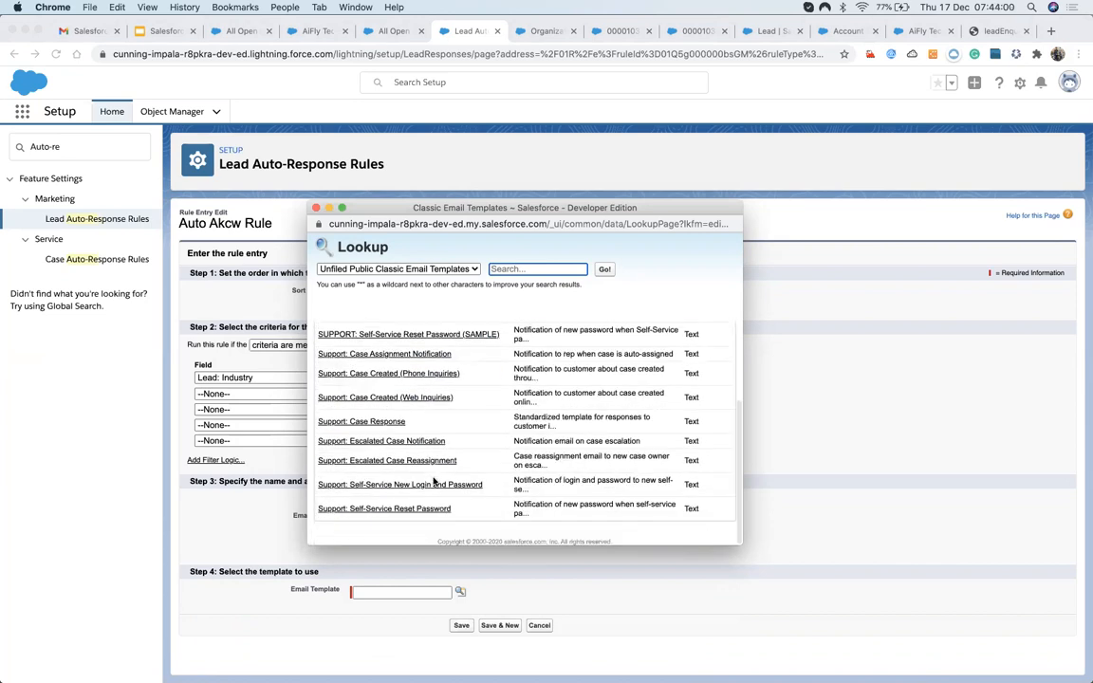
{"action": "scroll", "coordinate": [435, 460], "scroll_direction": "up", "scroll_amount": 3}
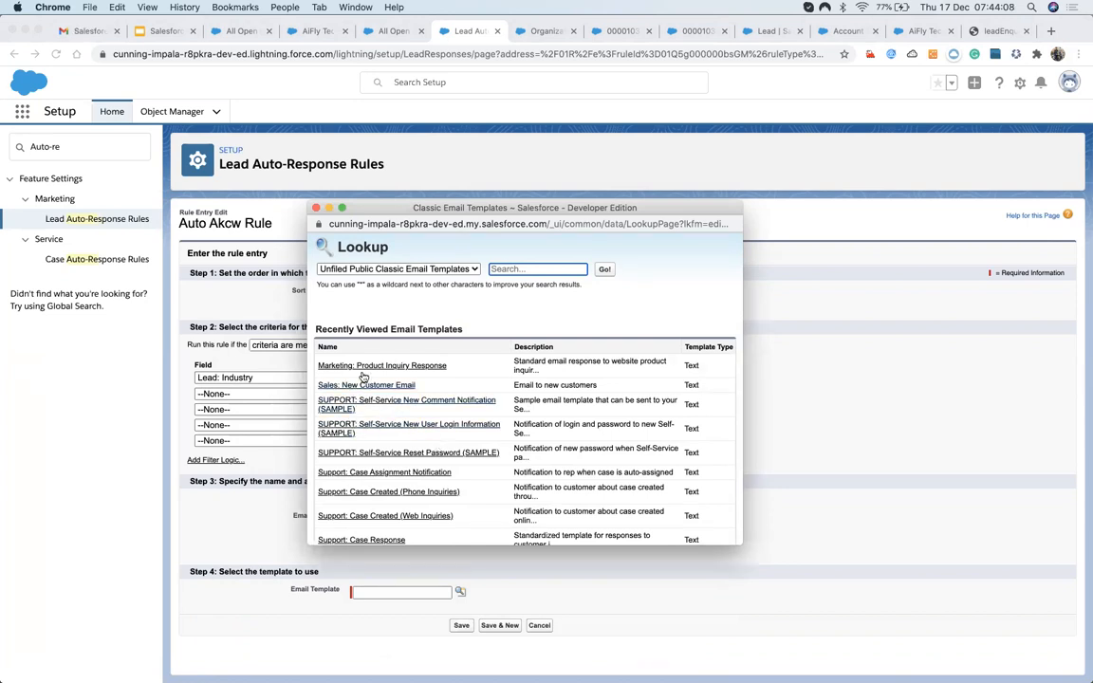
{"action": "scroll", "coordinate": [423, 454], "scroll_direction": "down", "scroll_amount": 3}
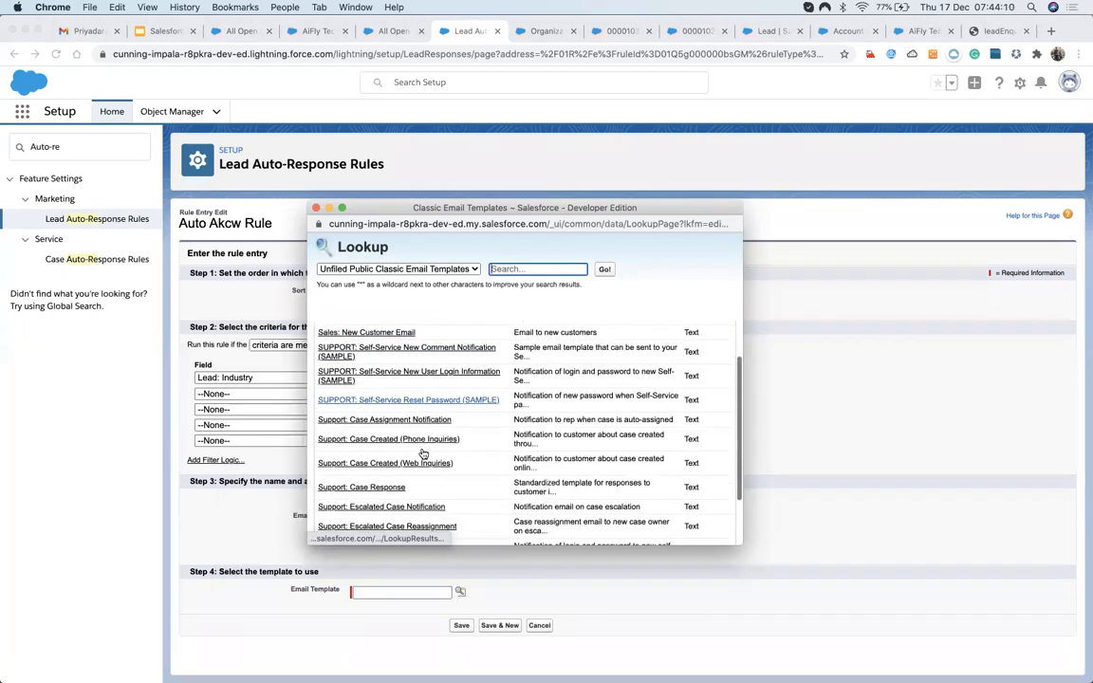
{"action": "scroll", "coordinate": [423, 453], "scroll_direction": "down", "scroll_amount": 3}
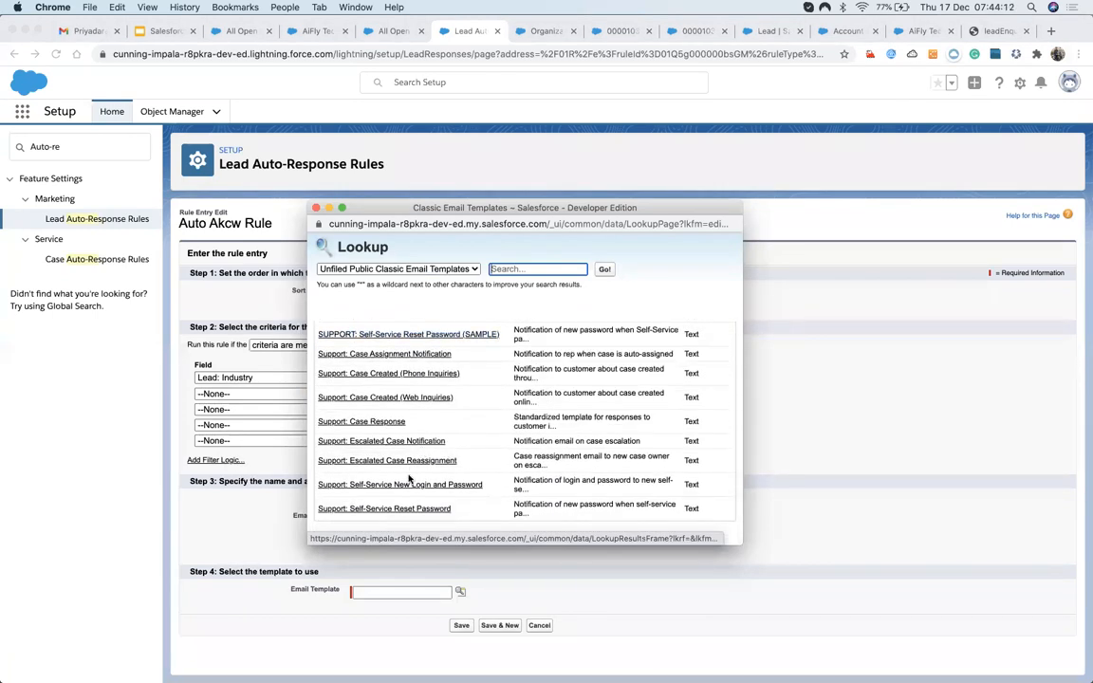
{"action": "scroll", "coordinate": [422, 381], "scroll_direction": "up", "scroll_amount": 4}
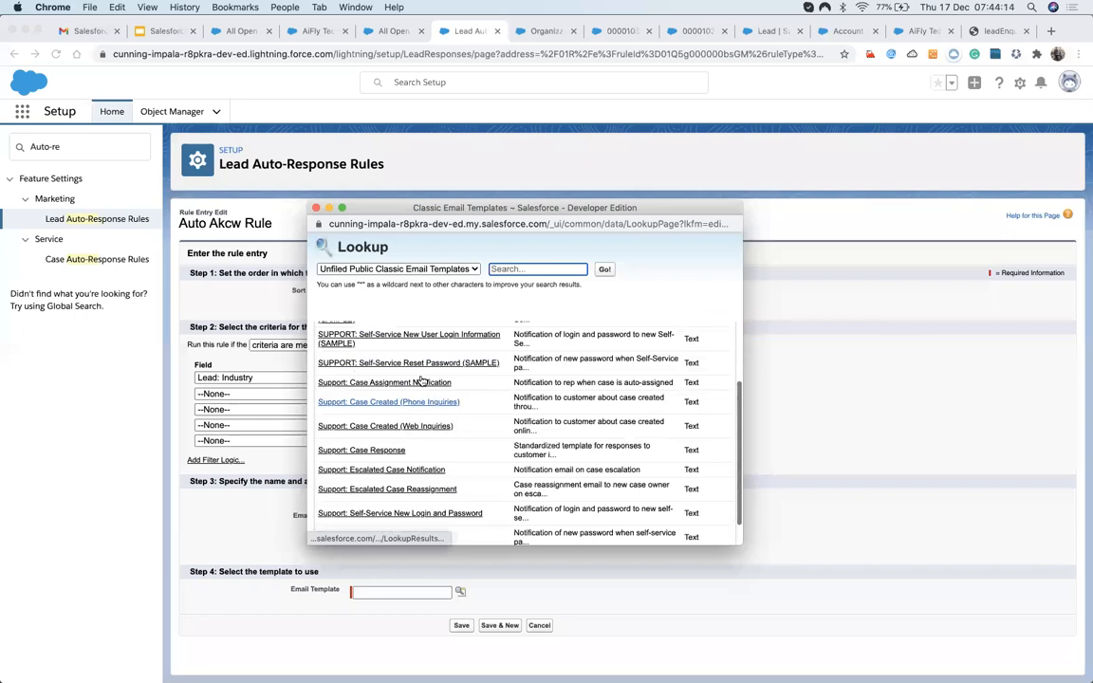
{"action": "scroll", "coordinate": [418, 384], "scroll_direction": "up", "scroll_amount": 3}
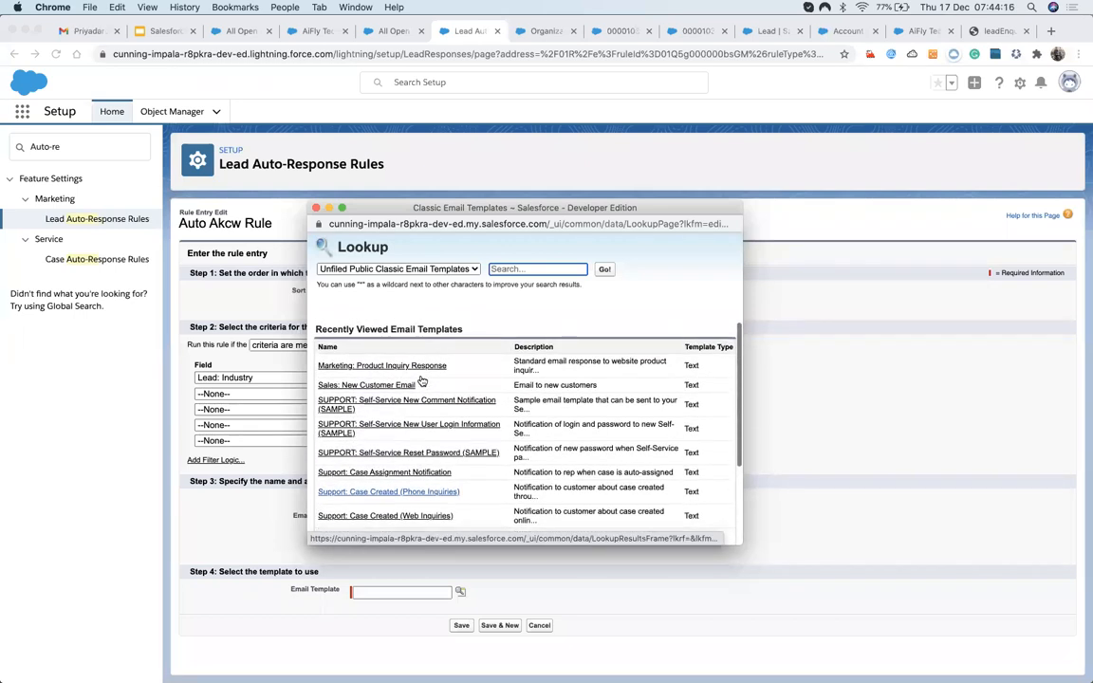
{"action": "left_click", "coordinate": [403, 385]}
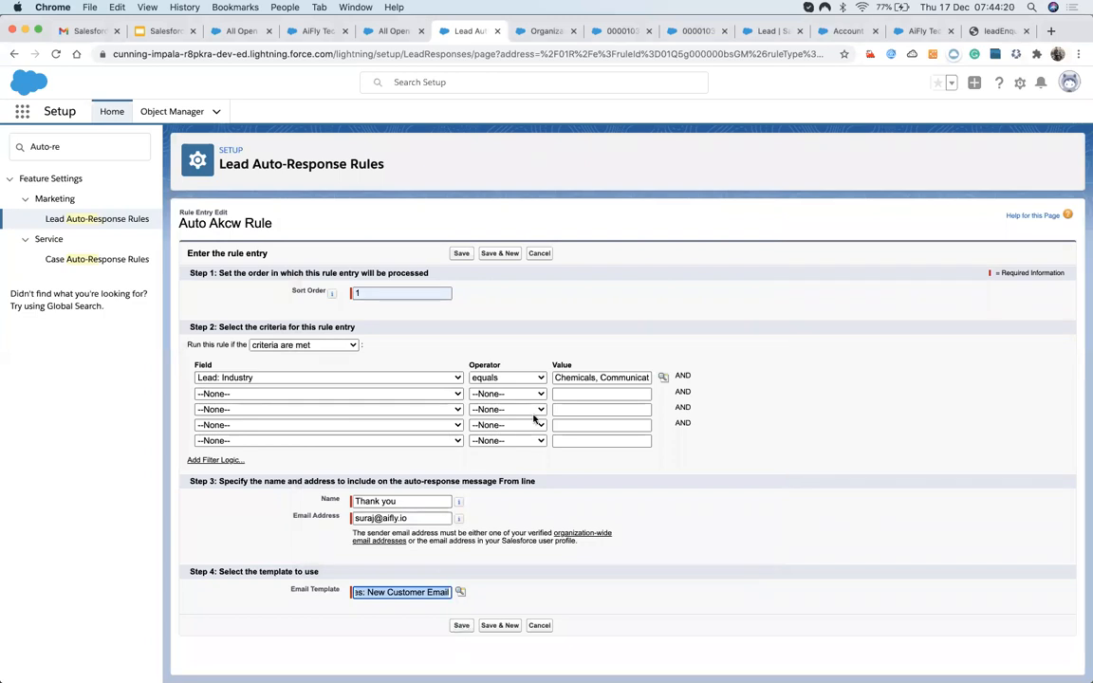
{"action": "left_click", "coordinate": [461, 625]}
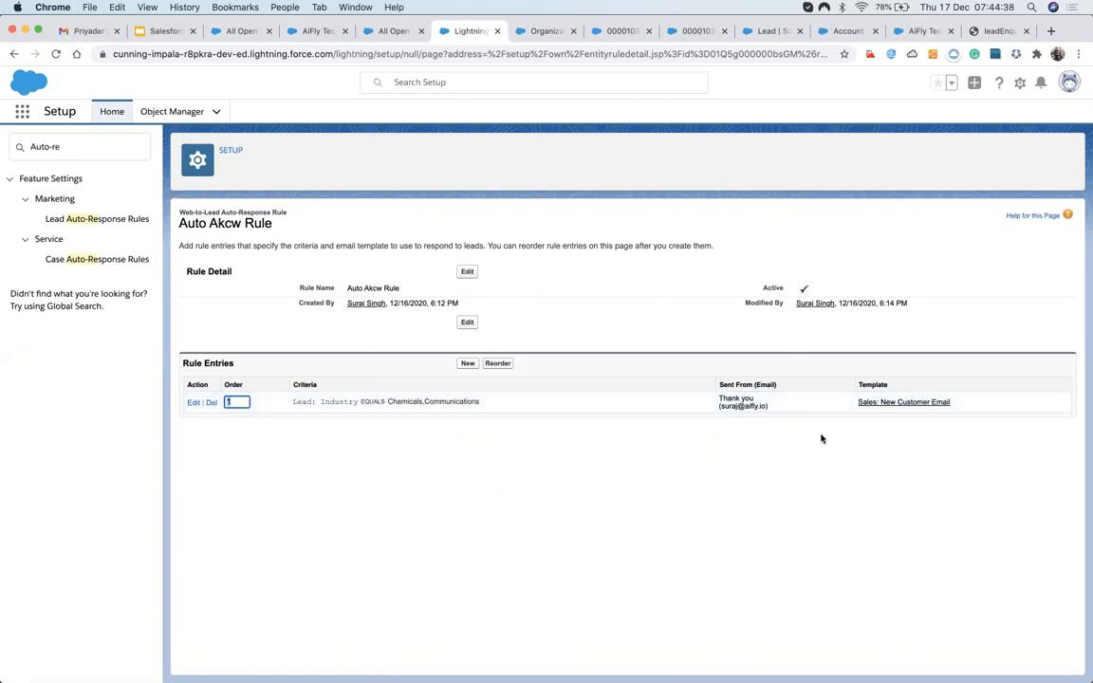
Rename the rule entry's sender to the presenter's name followed by 'Welcome', replacing 'Thanks', and save.
{"action": "left_click", "coordinate": [195, 402]}
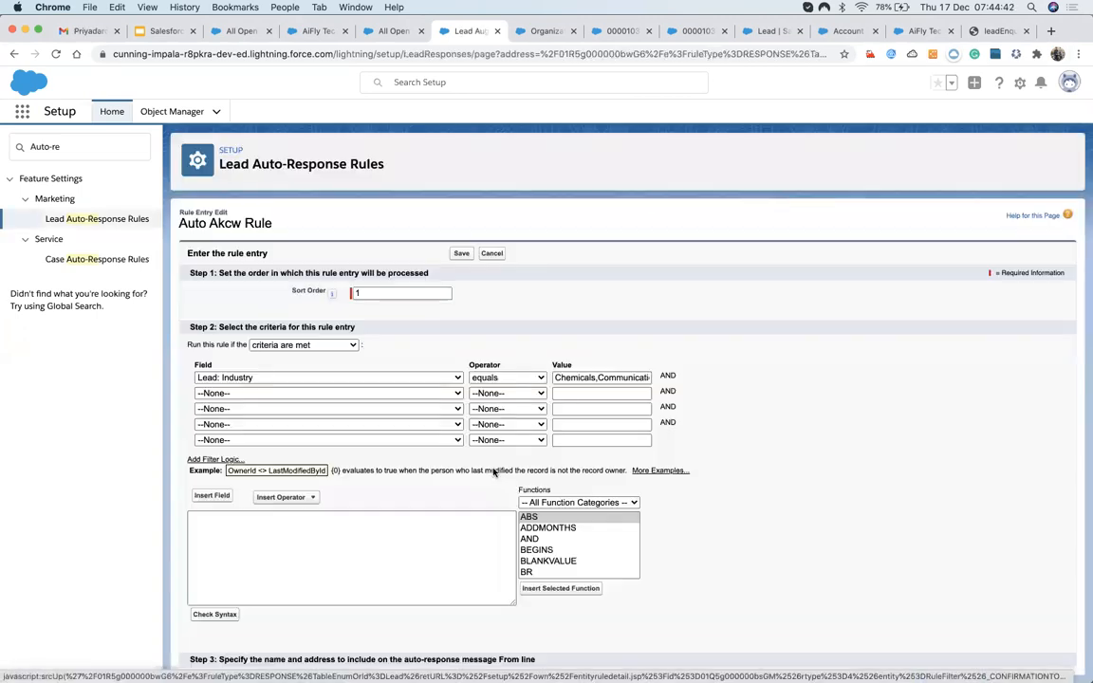
{"action": "left_click", "coordinate": [402, 501]}
{"action": "key", "text": "super+a"}
{"action": "key", "text": "BackSpace"}
{"action": "type", "text": "Suraj"}
{"action": "key", "text": "BackSpace"}
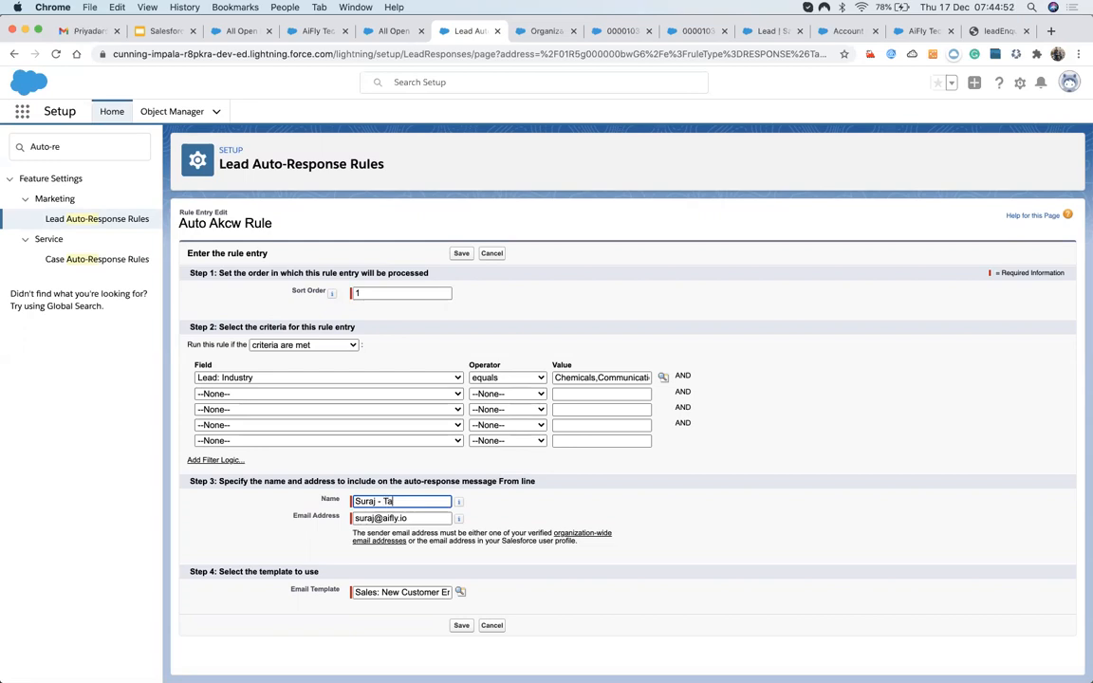
{"action": "key", "text": "BackSpace"}
{"action": "double_click", "coordinate": [385, 502]}
{"action": "type", "text": "Welcomes you"}
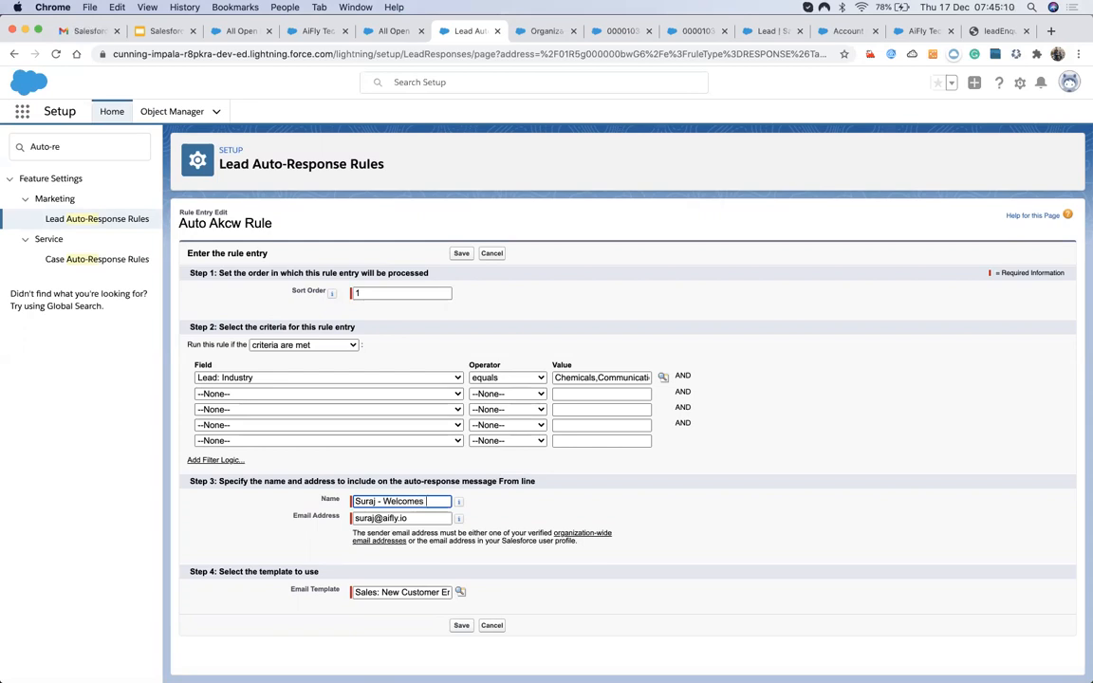
{"action": "left_click", "coordinate": [461, 625]}
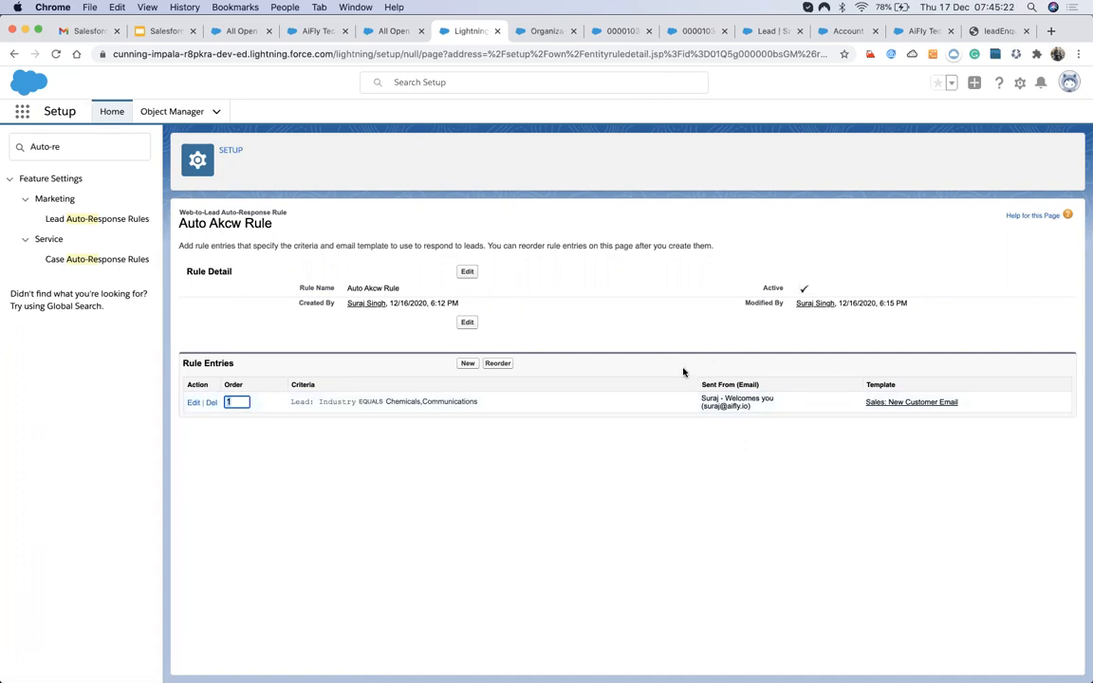
{"action": "key", "text": "ctrl+Up"}
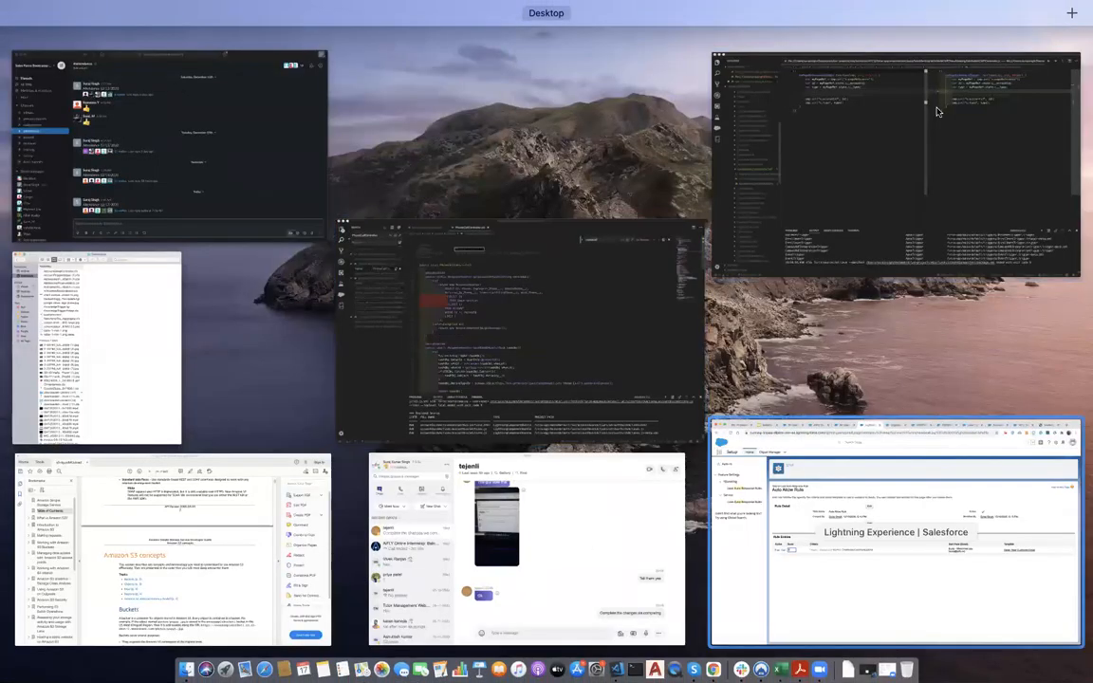
Enter first name 'Test', last name 'Lead - auto Resp' and a saved email address in the lead form.
{"action": "key", "text": "ctrl+Up"}
{"action": "left_click", "coordinate": [1002, 31]}
{"action": "left_click", "coordinate": [113, 80]}
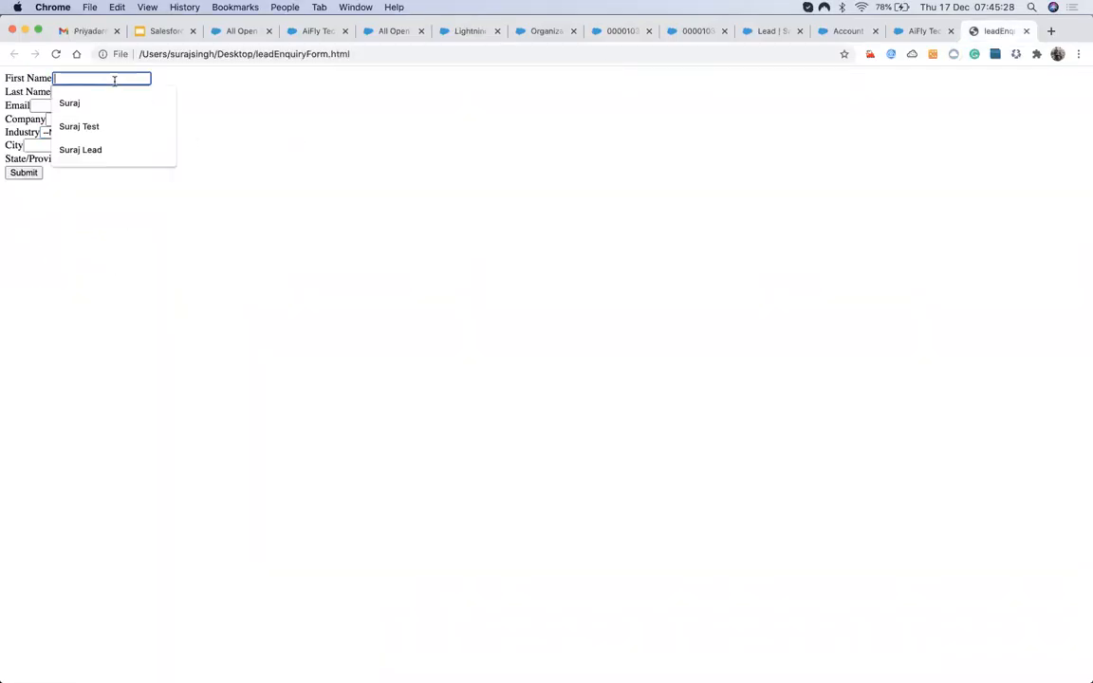
{"action": "type", "text": "Test"}
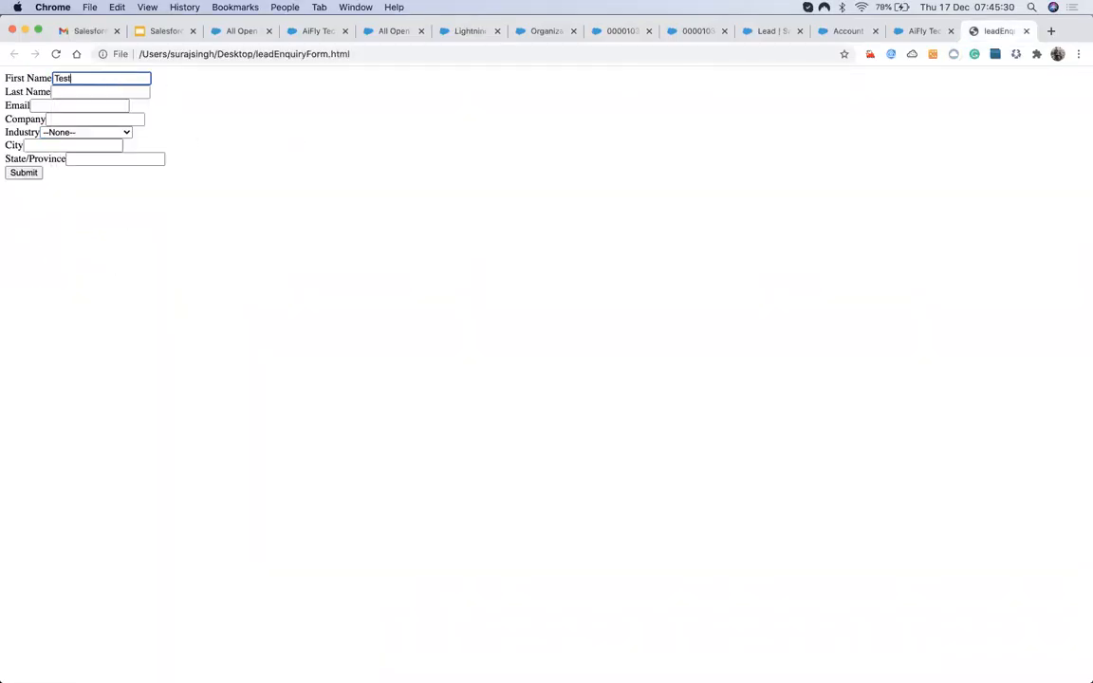
{"action": "key", "text": "Tab"}
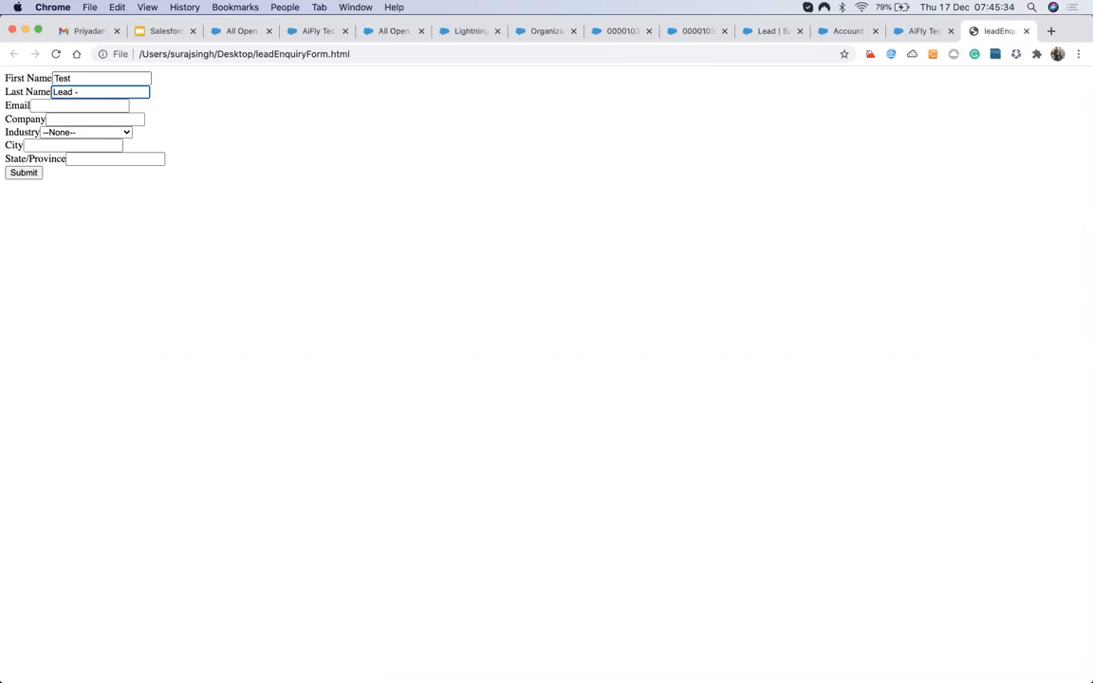
{"action": "type", "text": "Lead - auto Resp"}
{"action": "key", "text": "Tab"}
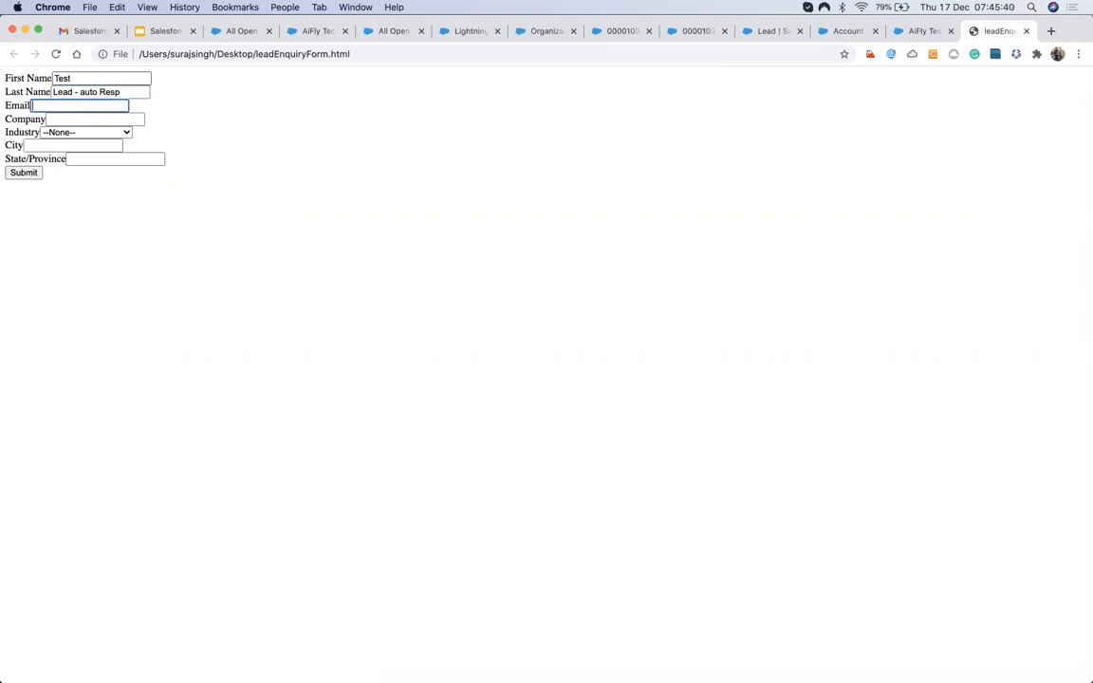
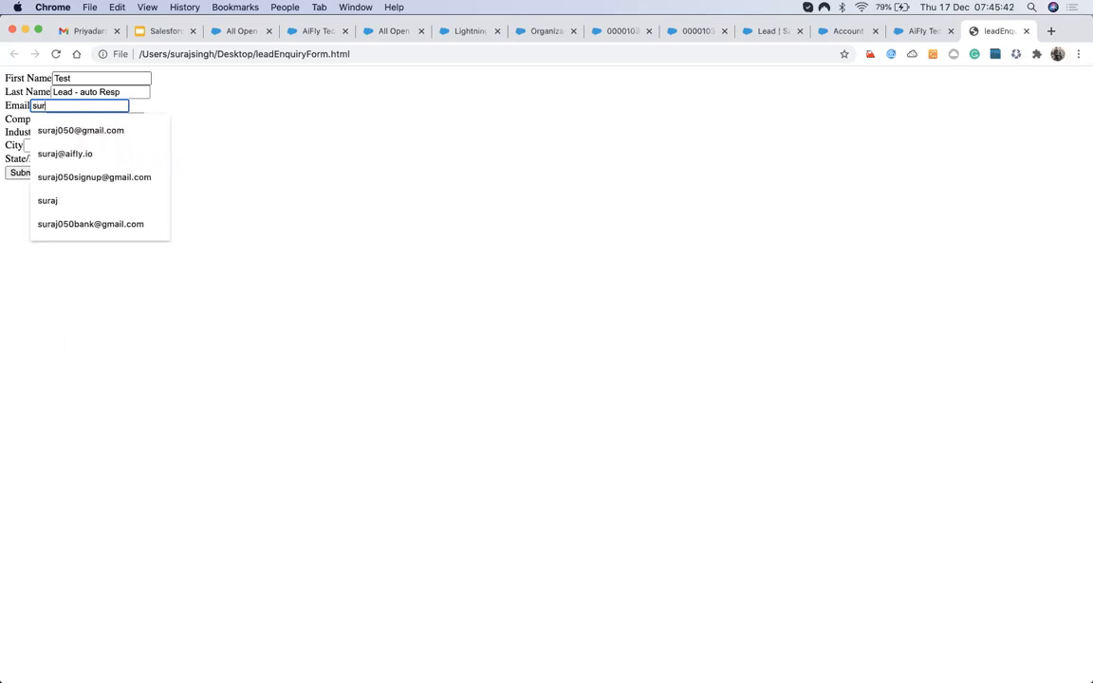
{"action": "left_click", "coordinate": [117, 177]}
Set Company to Aifly Technology Solutions and Industry to Chemicals, checking it against the rule's criteria.
{"action": "left_click", "coordinate": [66, 119]}
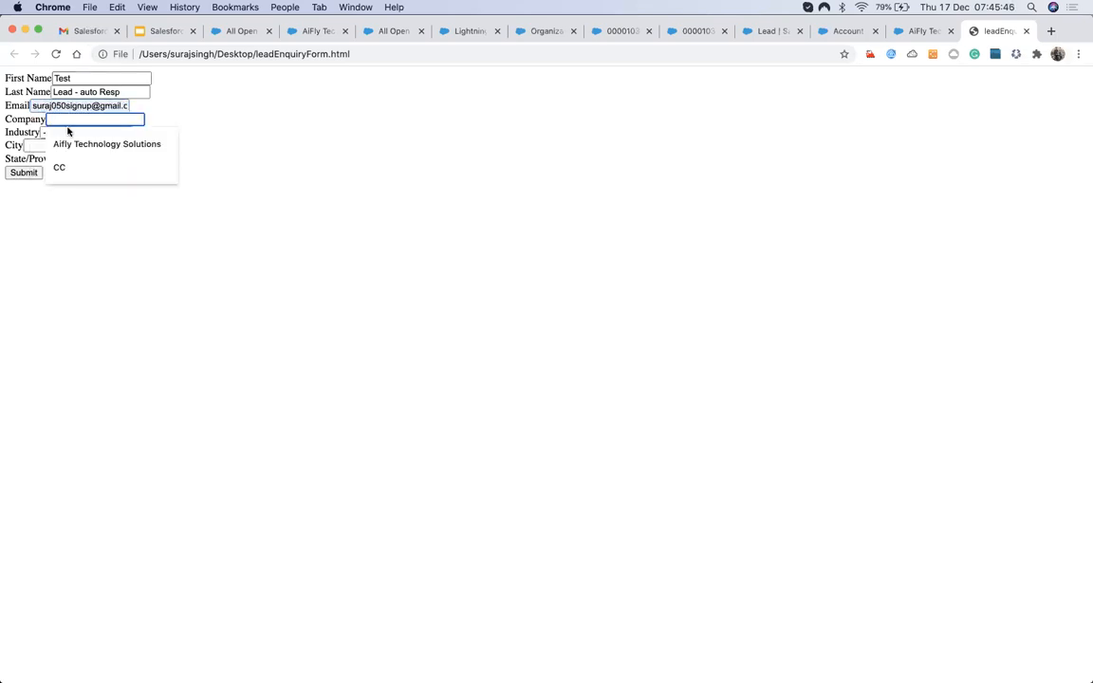
{"action": "left_click", "coordinate": [68, 143]}
{"action": "left_click", "coordinate": [64, 132]}
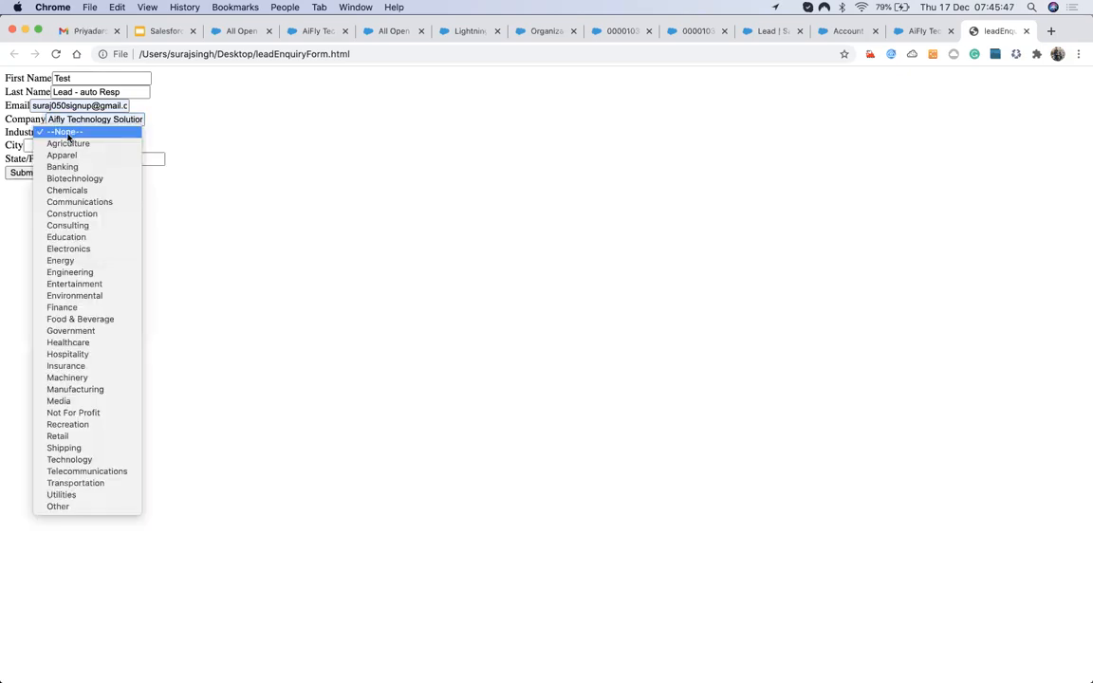
{"action": "left_click", "coordinate": [67, 190]}
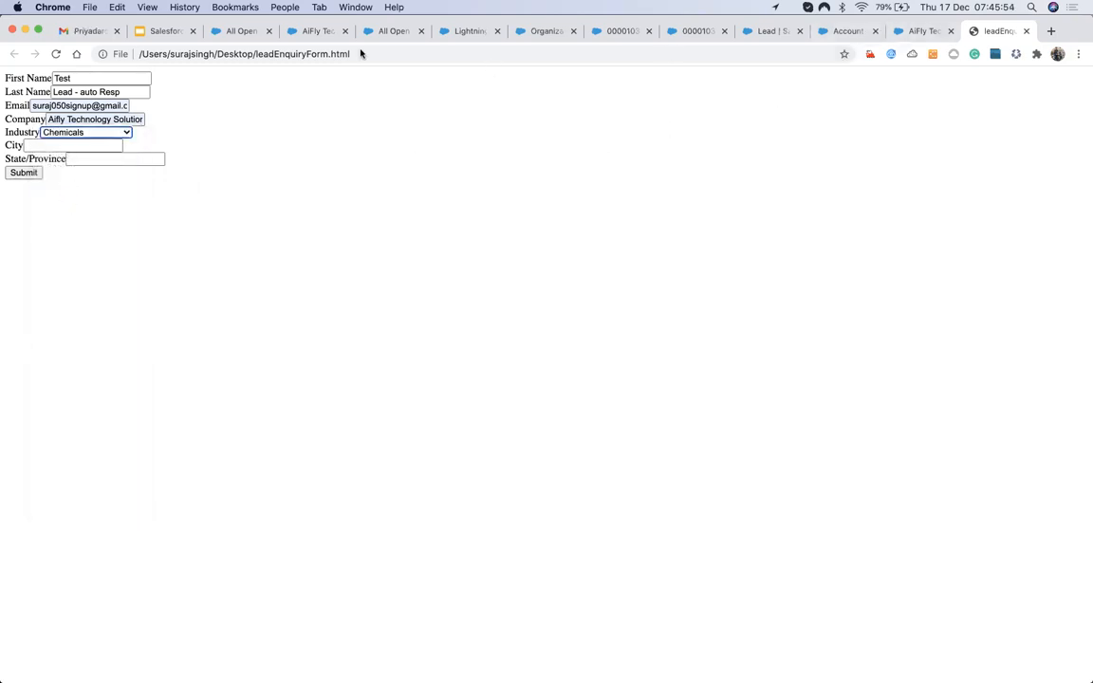
{"action": "left_click", "coordinate": [451, 31]}
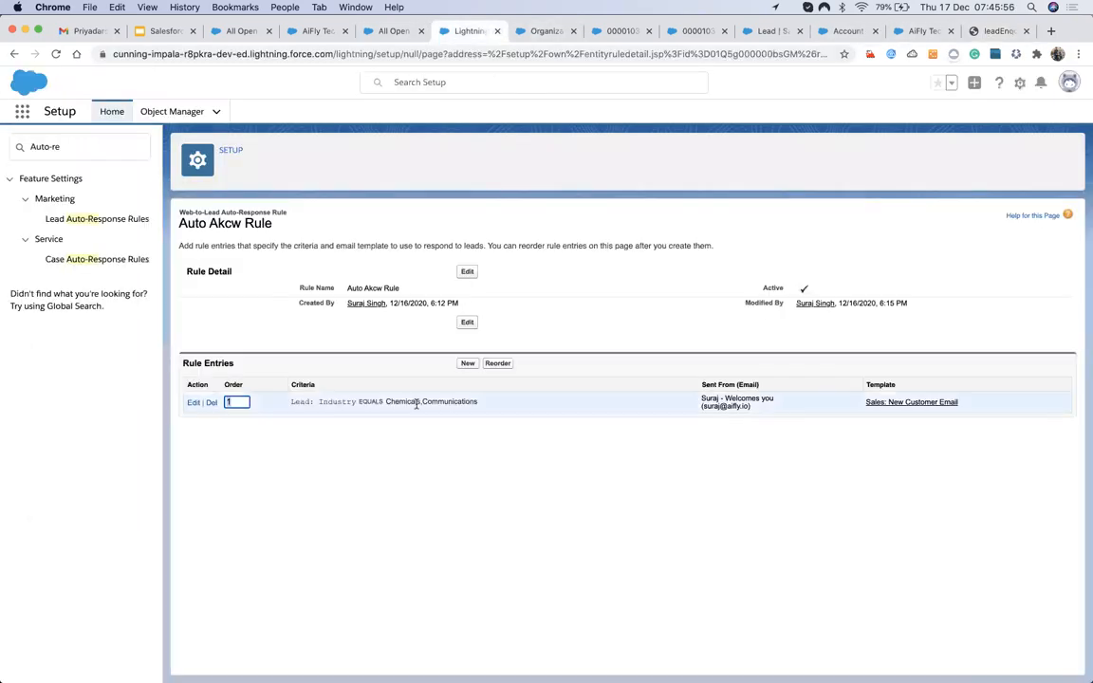
{"action": "left_click", "coordinate": [986, 32]}
Fill City with Brooklyn instead of Ajmer and State/Province with Rajasthan.
{"action": "left_click", "coordinate": [52, 145]}
{"action": "left_click", "coordinate": [54, 168]}
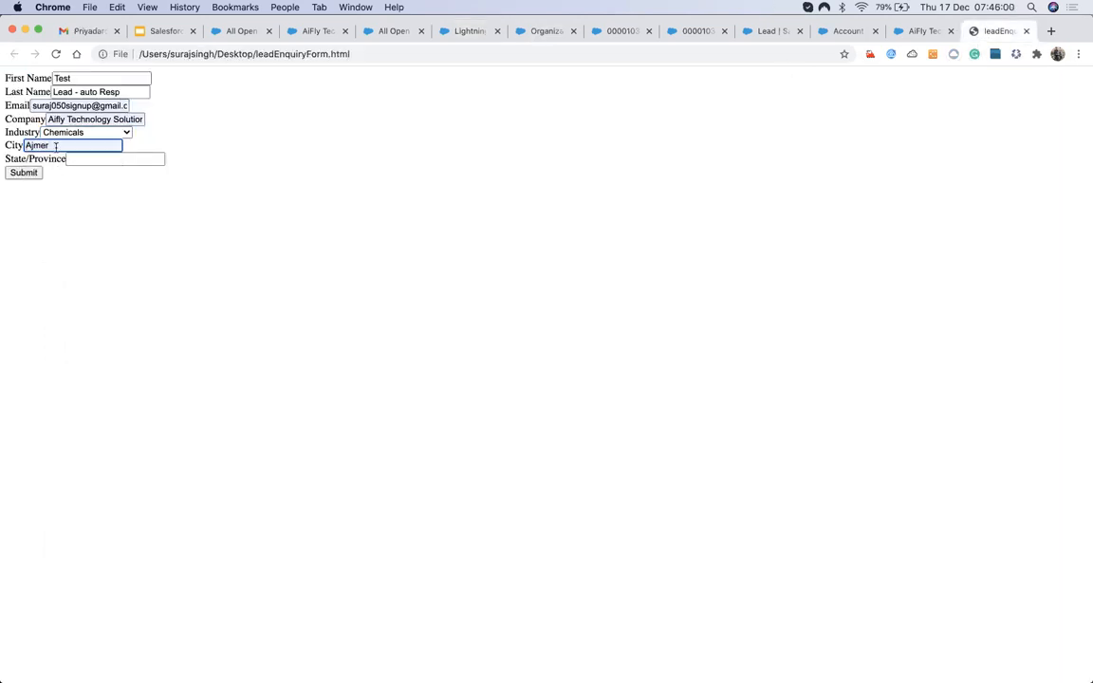
{"action": "double_click", "coordinate": [28, 145]}
{"action": "key", "text": "BackSpace"}
{"action": "left_click", "coordinate": [30, 146]}
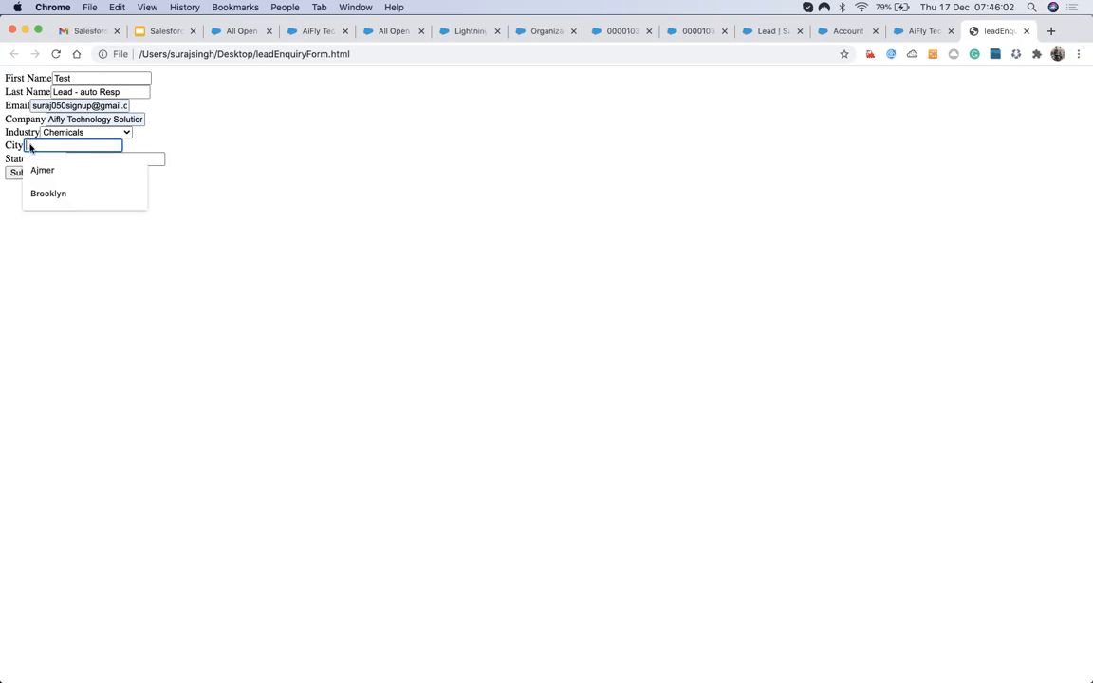
{"action": "left_click", "coordinate": [31, 190]}
{"action": "left_click", "coordinate": [80, 159]}
{"action": "left_click", "coordinate": [76, 184]}
Submit the form, refresh All Open Leads to show Test Lead - auto Resp, then go to Gmail.
{"action": "left_click", "coordinate": [13, 172]}
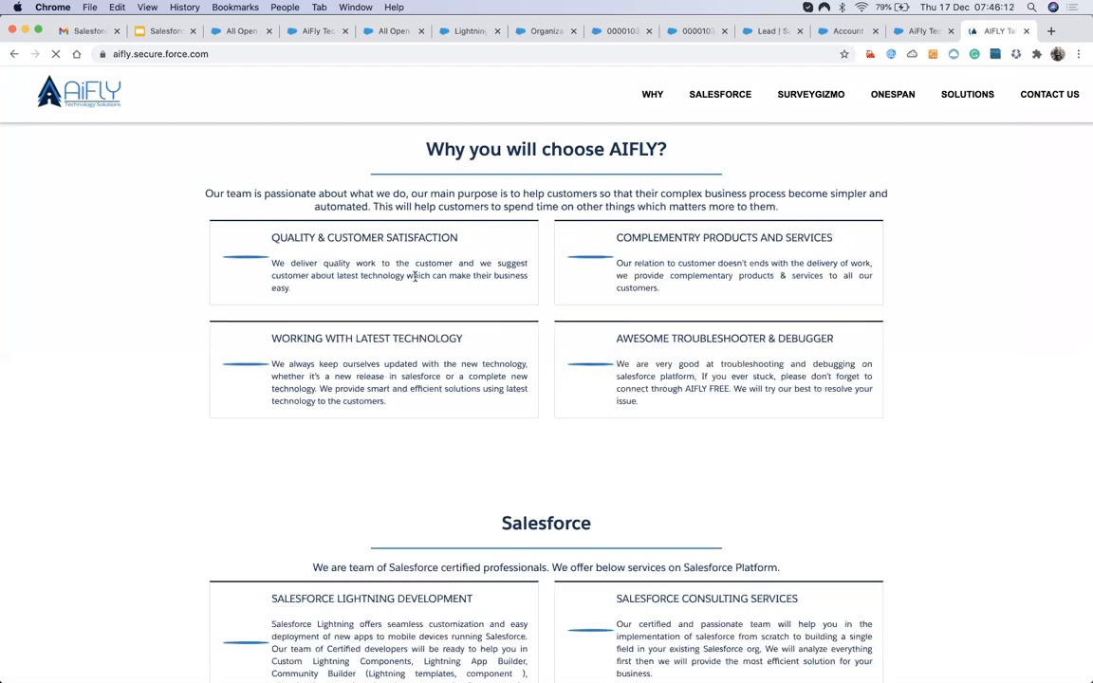
{"action": "left_click", "coordinate": [233, 32]}
{"action": "left_click", "coordinate": [234, 112]}
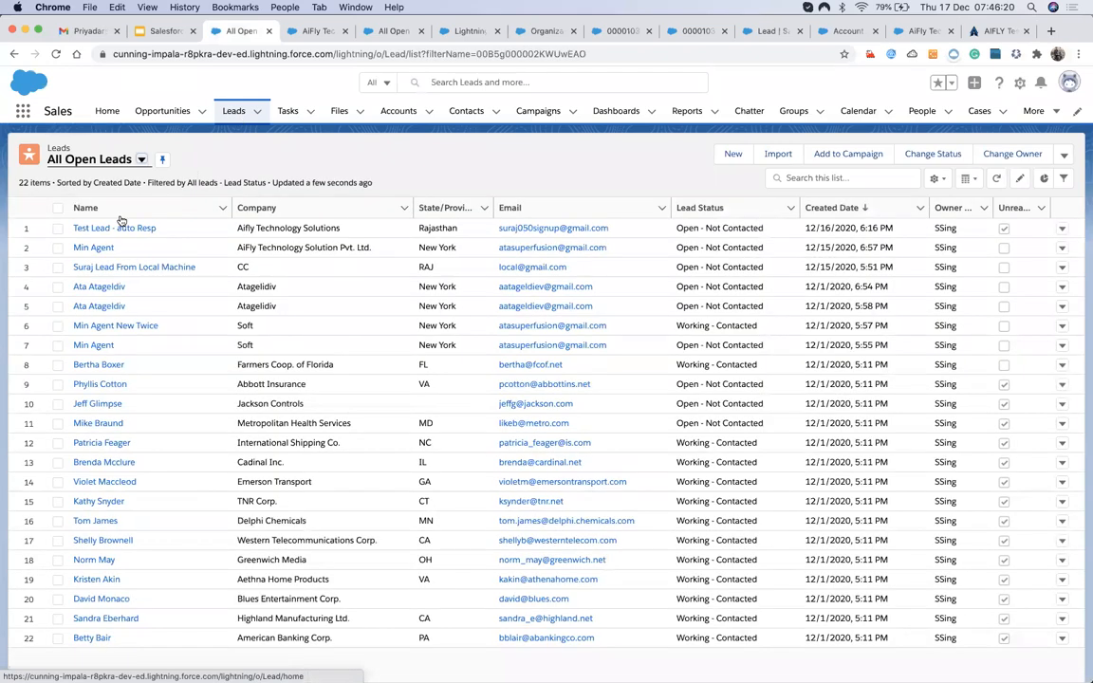
{"action": "left_click", "coordinate": [93, 35]}
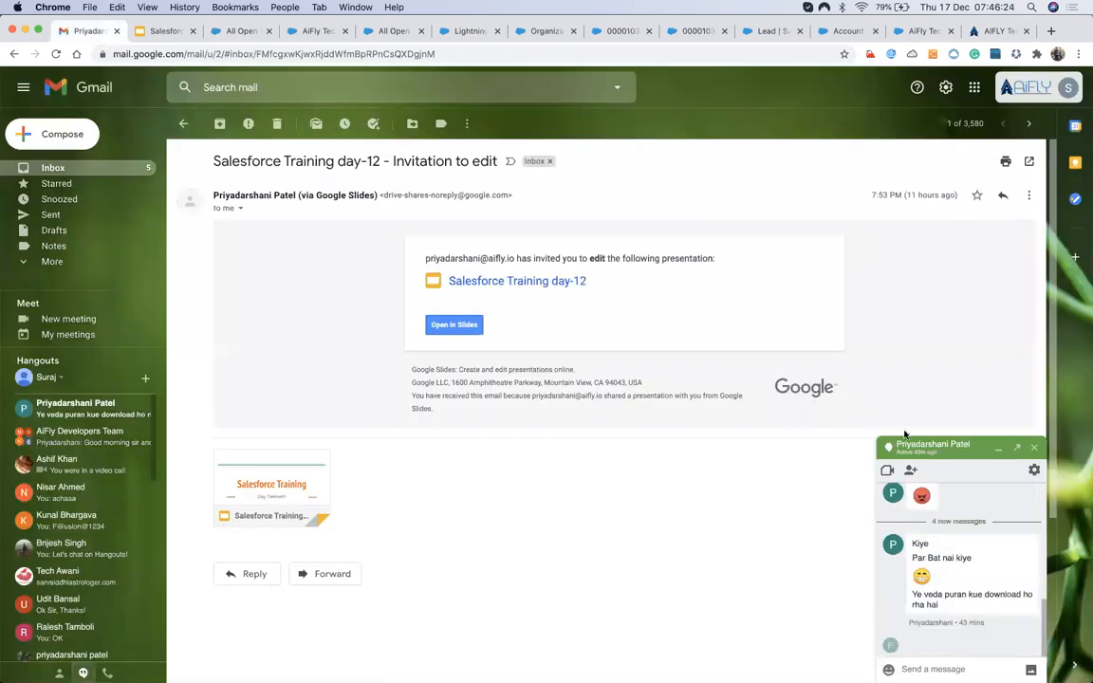
{"action": "left_click", "coordinate": [909, 444]}
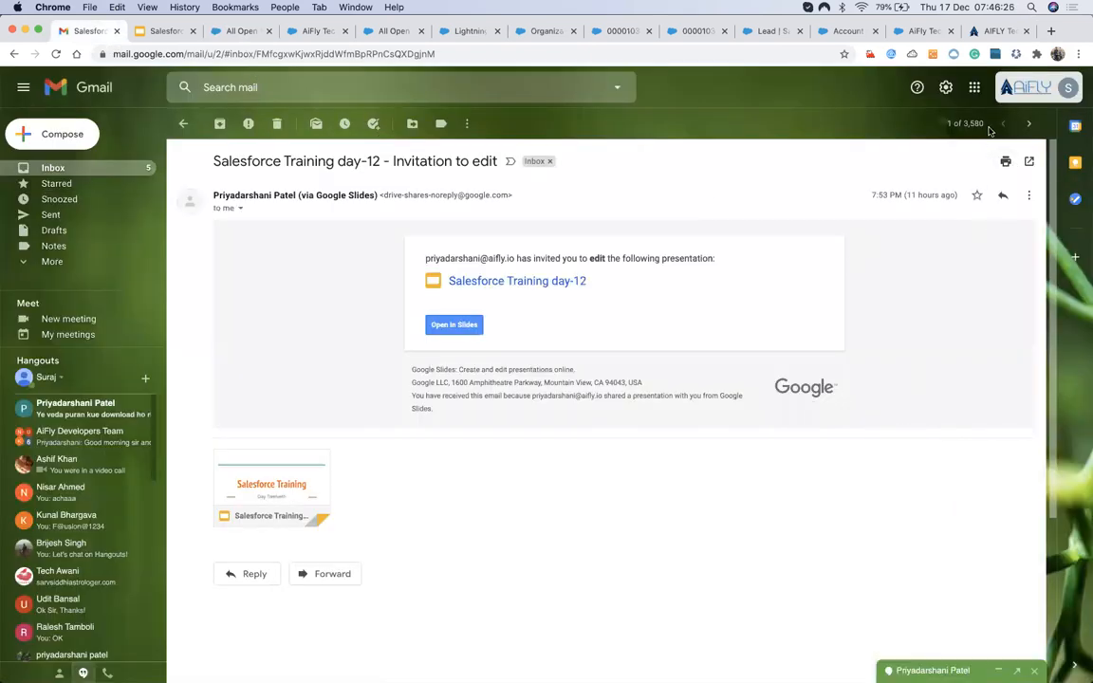
Switch Gmail to the test lead's account and read the 'Welcome to the GenWatt Community' email.
{"action": "left_click", "coordinate": [1065, 87]}
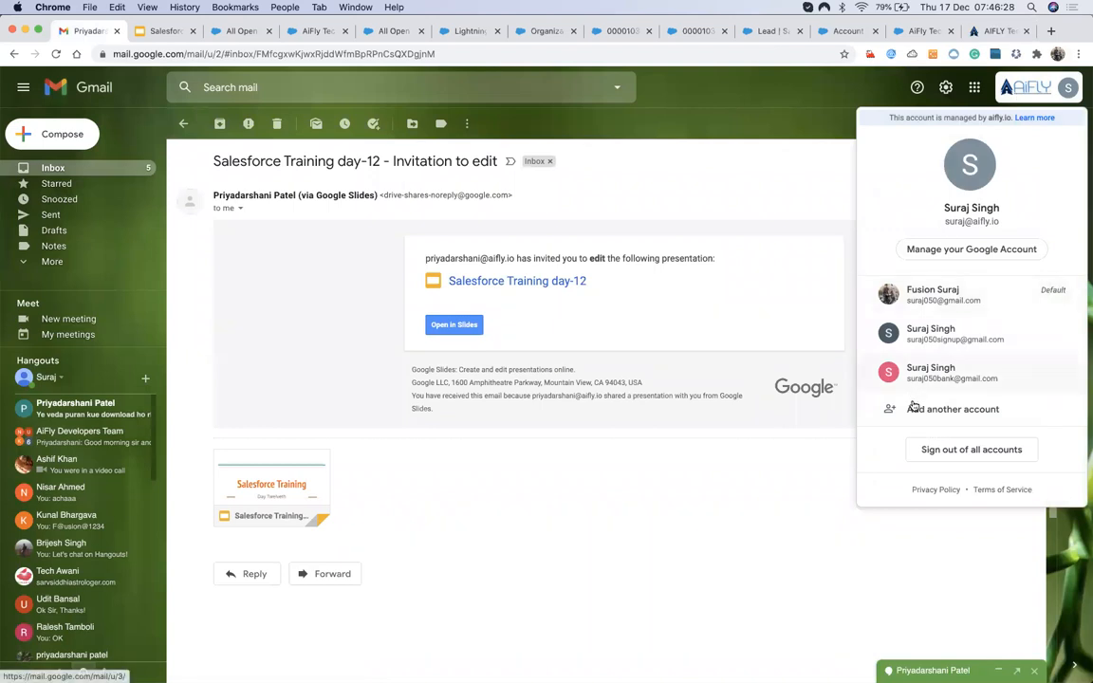
{"action": "left_click", "coordinate": [931, 297]}
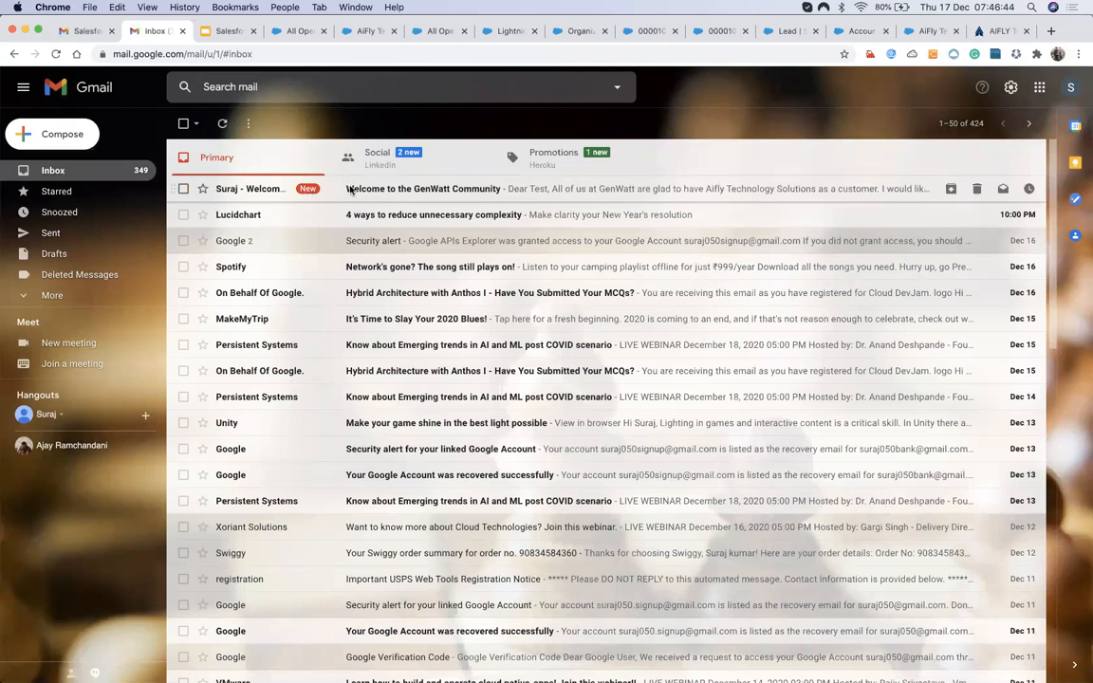
{"action": "left_click", "coordinate": [350, 190]}
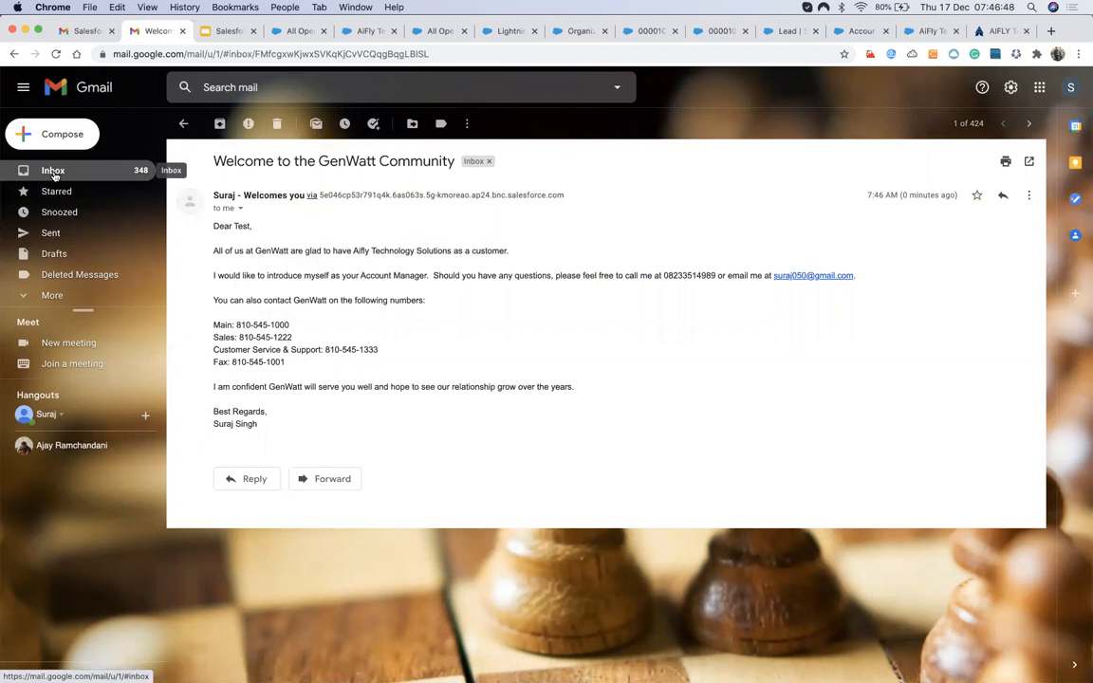
{"action": "left_click", "coordinate": [53, 172]}
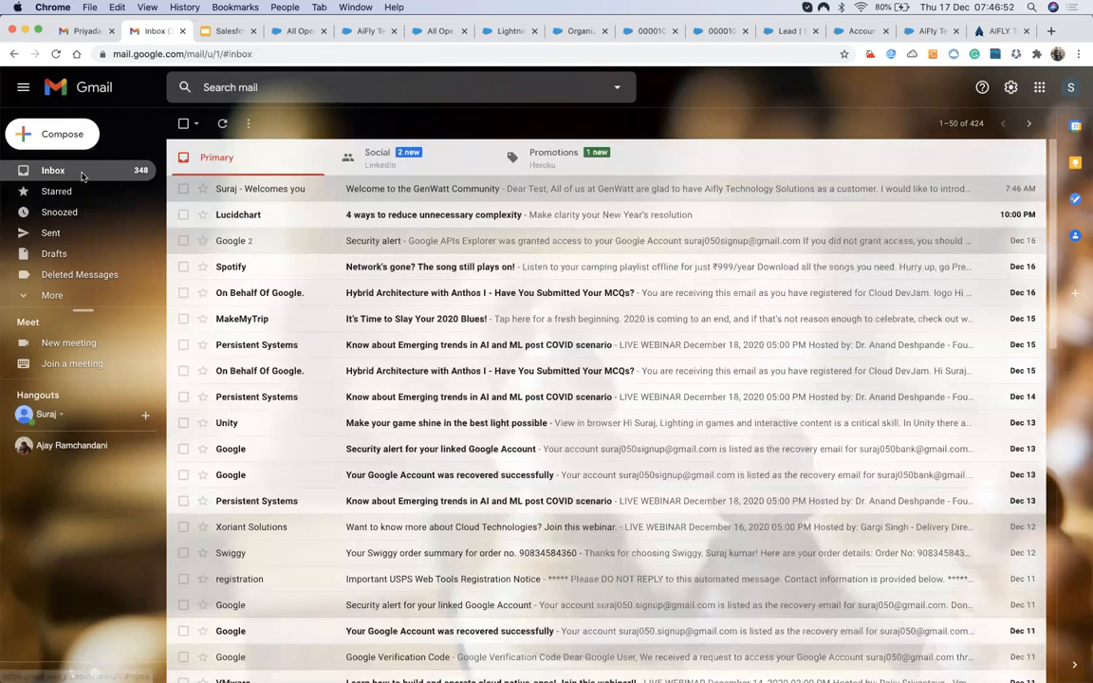
{"action": "left_click", "coordinate": [83, 177]}
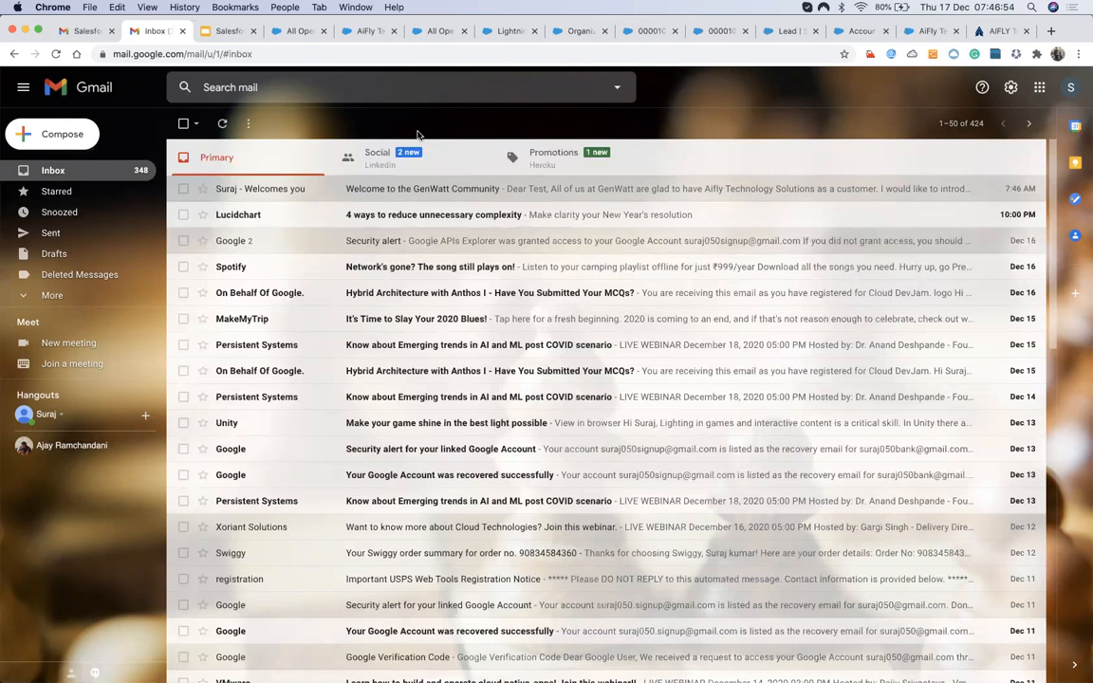
{"action": "key", "text": "super+4"}
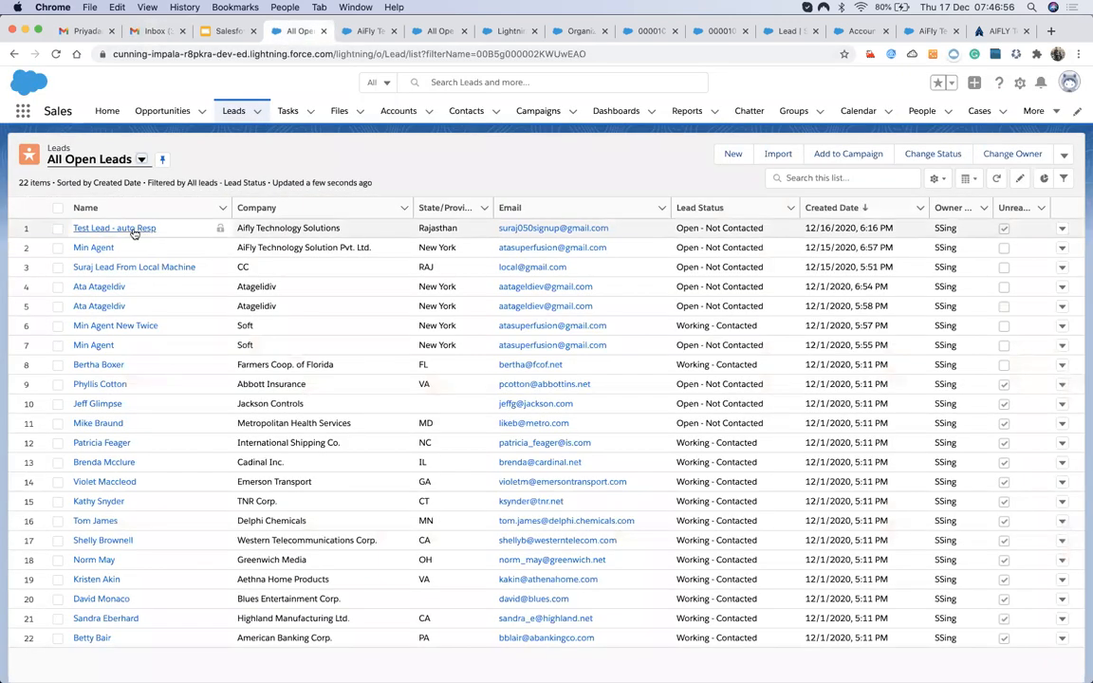
Check the Test Lead - auto Resp record's activity for the sent welcome email.
{"action": "left_click", "coordinate": [134, 231]}
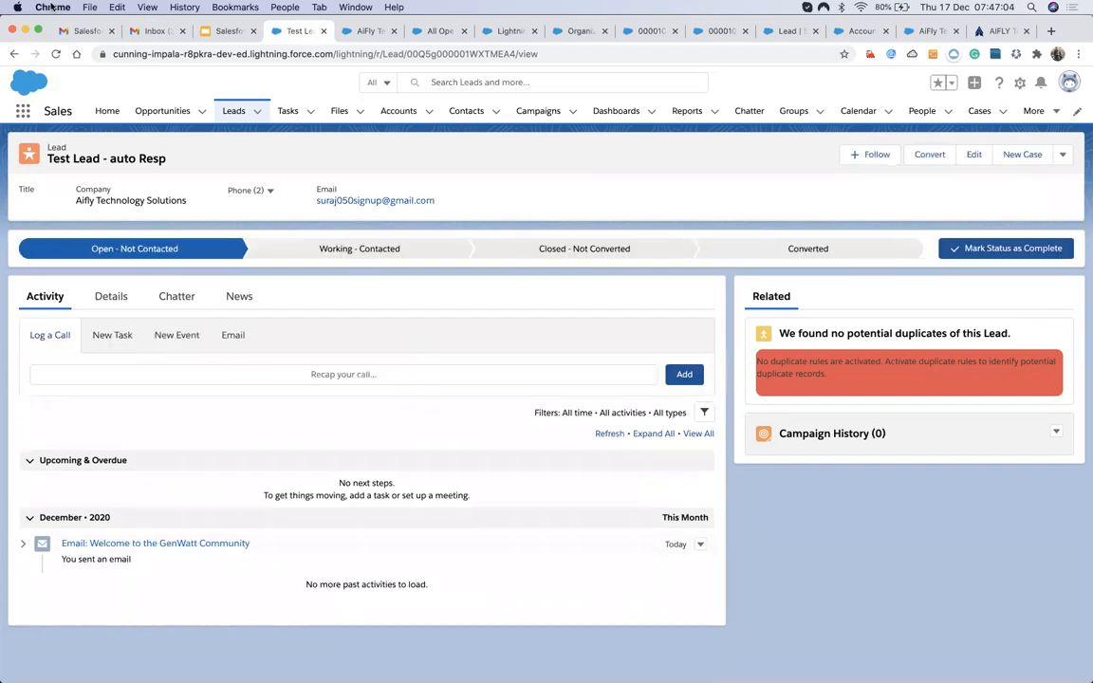
{"action": "left_click", "coordinate": [66, 31]}
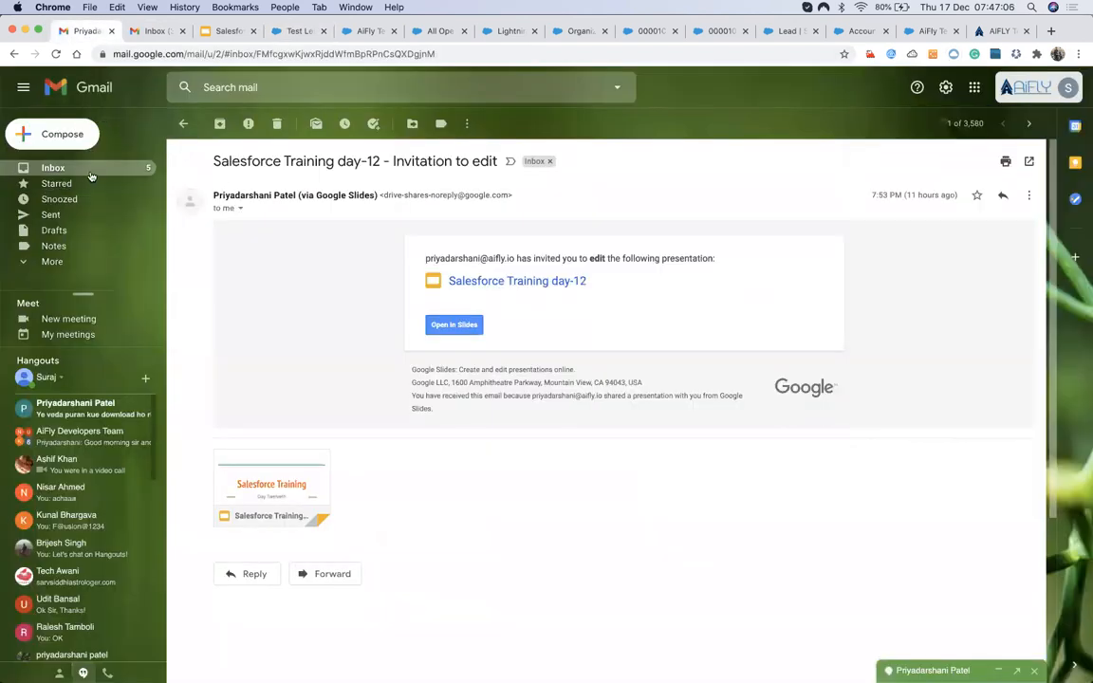
Open the GenWatt welcome email in the test inbox and view its sender and delivery details.
{"action": "left_click", "coordinate": [155, 31]}
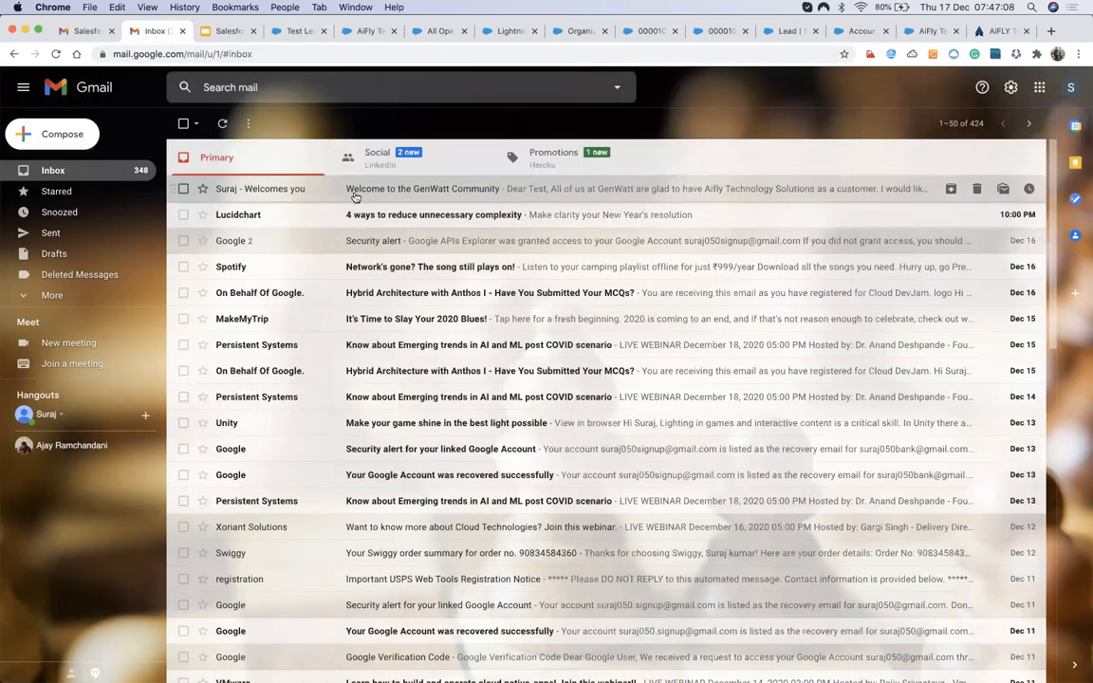
{"action": "left_click", "coordinate": [416, 187]}
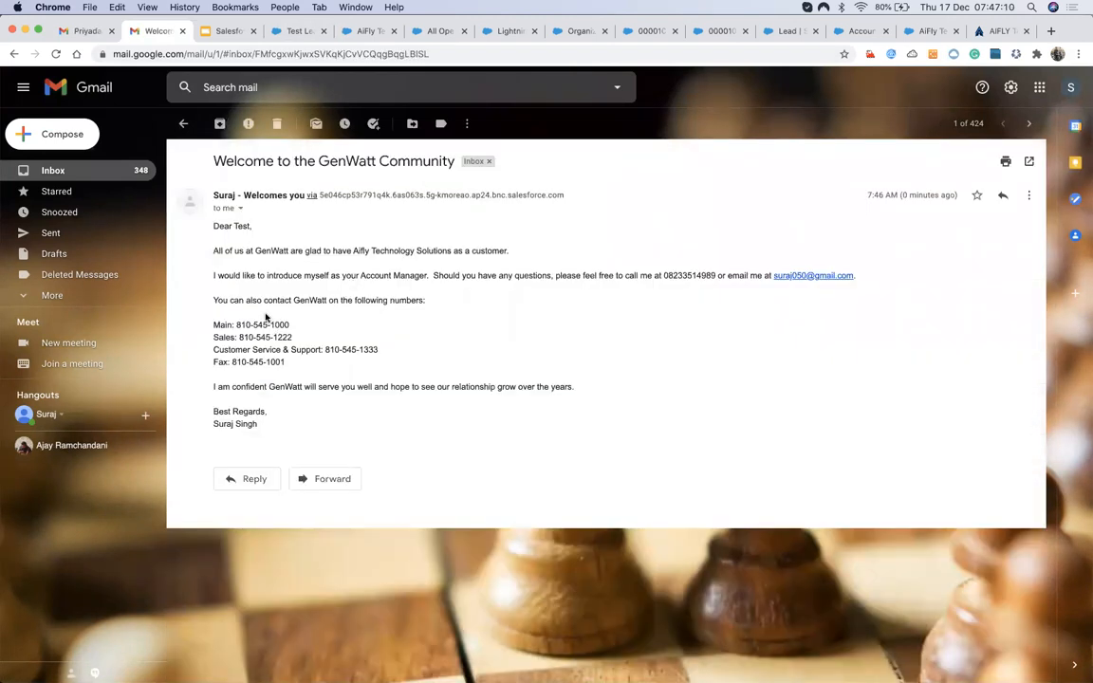
{"action": "left_click_drag", "start_coordinate": [193, 236], "coordinate": [273, 371]}
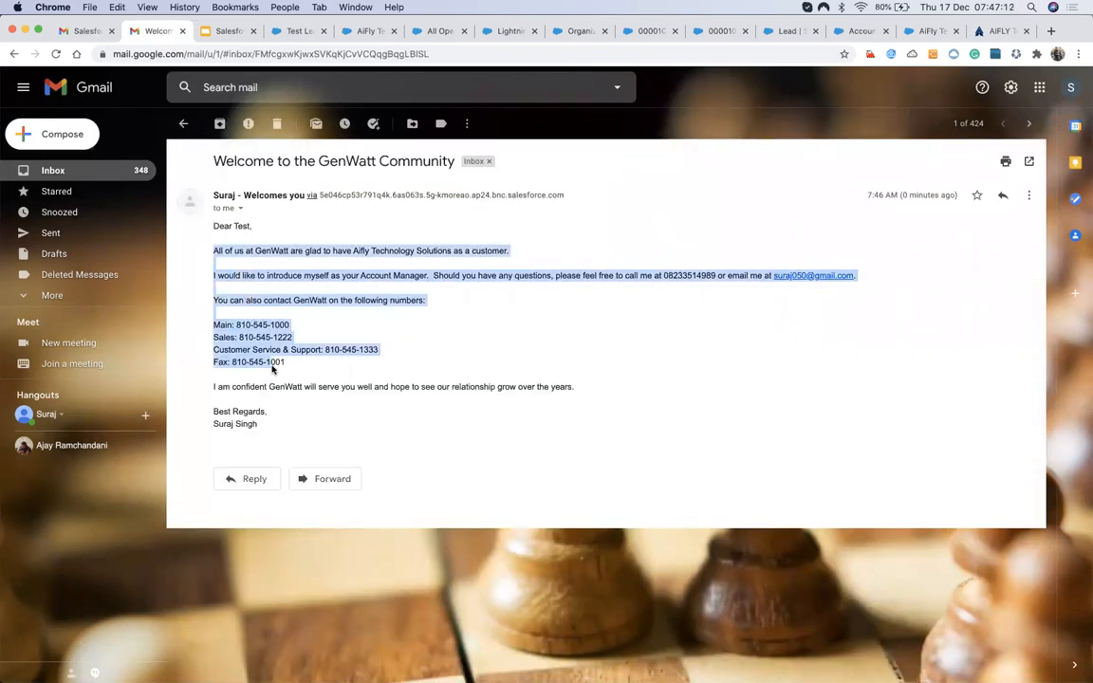
{"action": "left_click", "coordinate": [240, 209]}
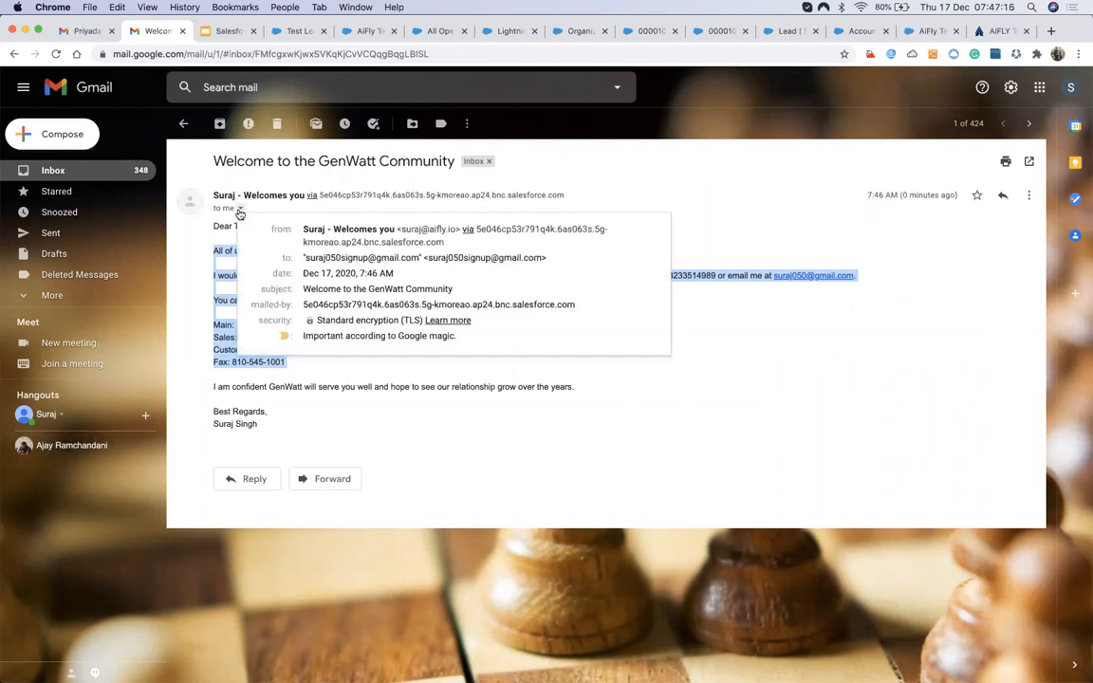
{"action": "left_click", "coordinate": [224, 264]}
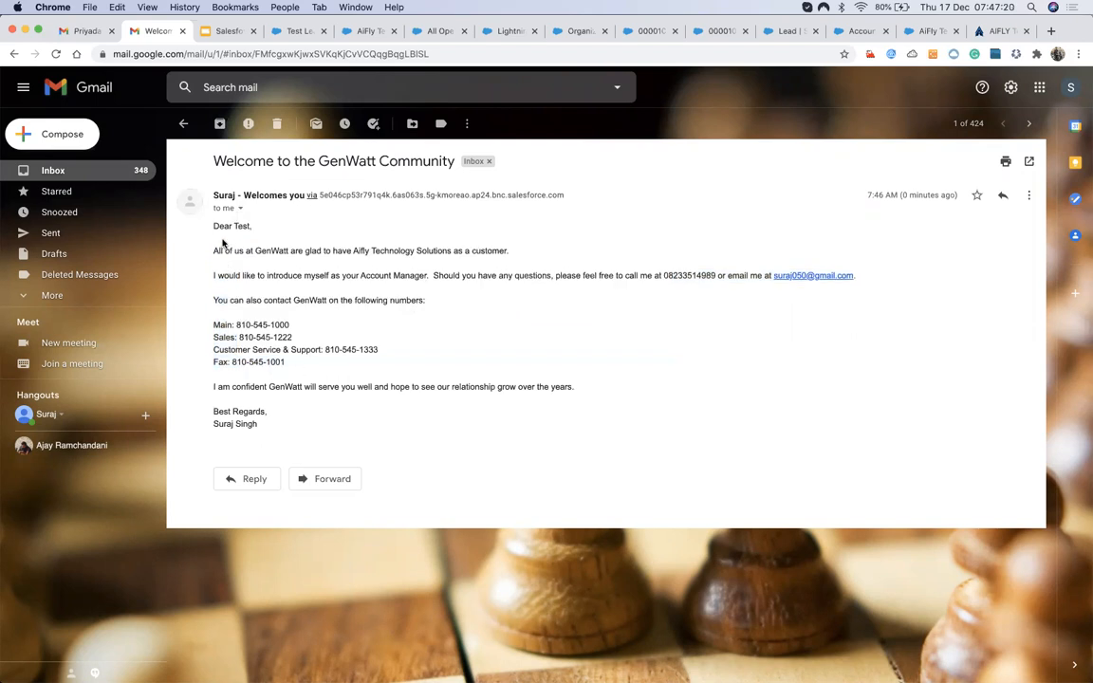
Inspect the email body's greeting and contact numbers, then return to the AiFly account record.
{"action": "left_click_drag", "start_coordinate": [214, 226], "coordinate": [303, 314]}
{"action": "left_click", "coordinate": [292, 327]}
{"action": "double_click", "coordinate": [240, 227]}
{"action": "left_click", "coordinate": [231, 298]}
{"action": "left_click_drag", "start_coordinate": [608, 377], "coordinate": [434, 313]}
{"action": "left_click", "coordinate": [392, 286]}
{"action": "left_click", "coordinate": [330, 33]}
{"action": "left_click", "coordinate": [366, 32]}
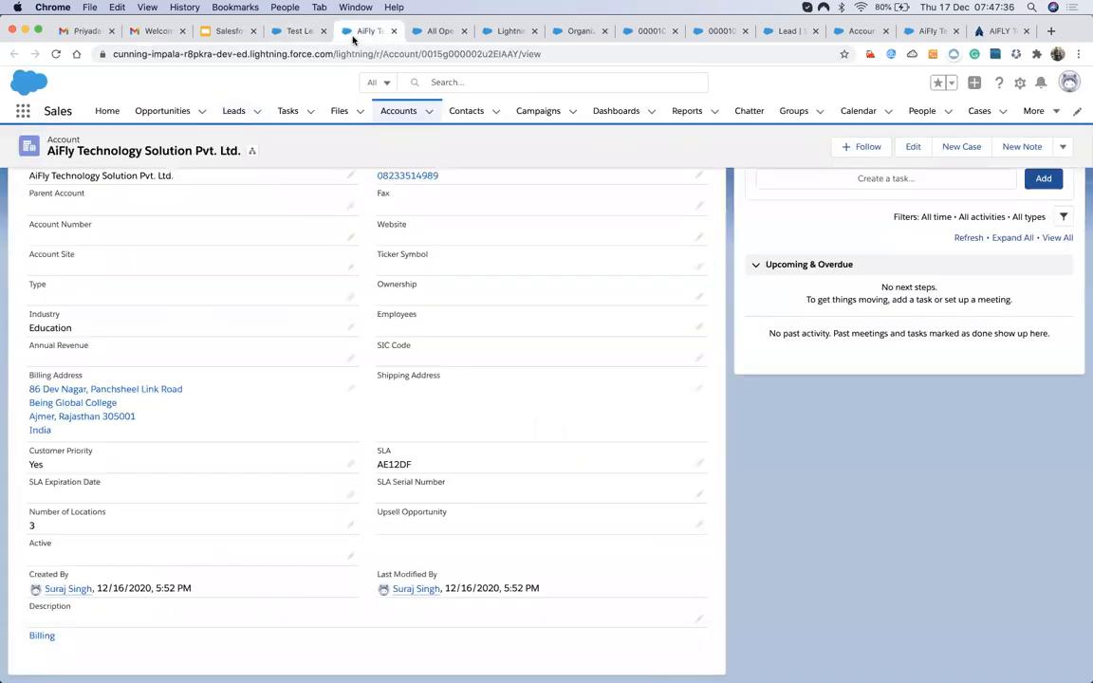
Search Setup for 'email' and open the Sales: New Customer Email classic template preview.
{"action": "left_click", "coordinate": [428, 34]}
{"action": "left_click", "coordinate": [506, 31]}
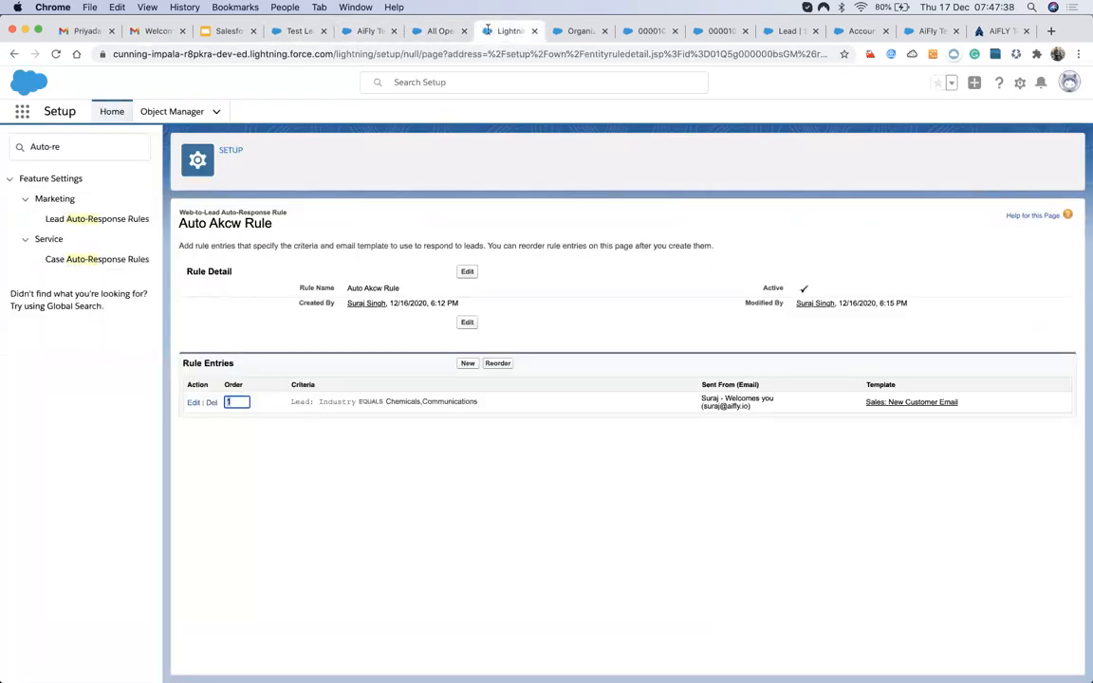
{"action": "left_click", "coordinate": [75, 148]}
{"action": "key", "text": "super+a"}
{"action": "type", "text": "email"}
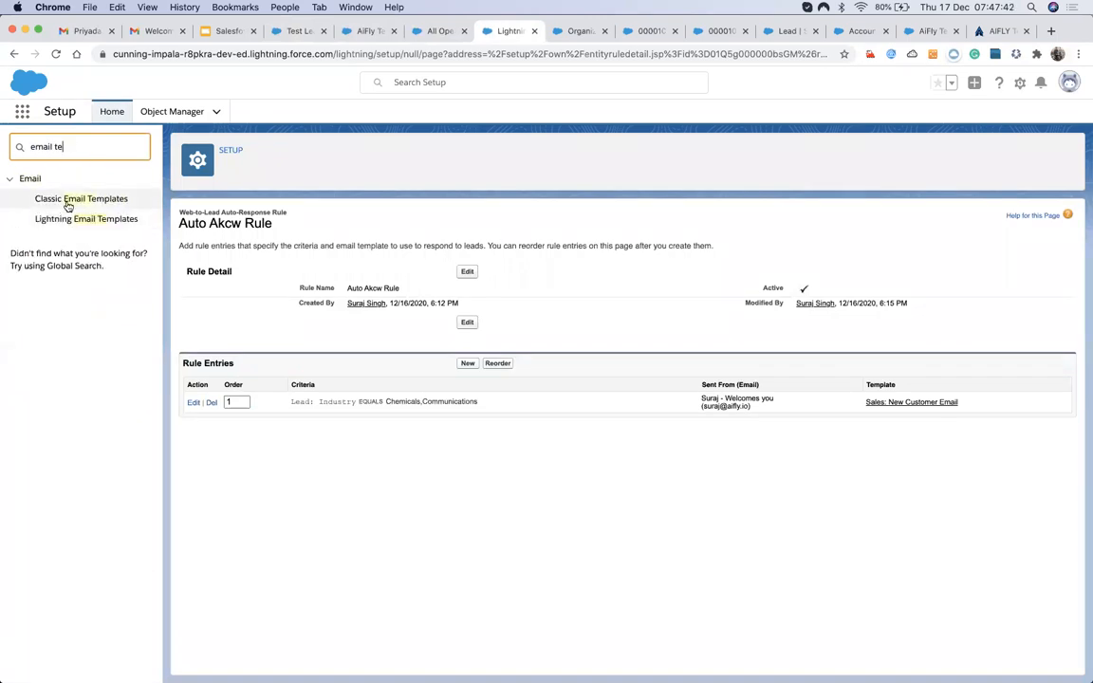
{"action": "left_click", "coordinate": [75, 200]}
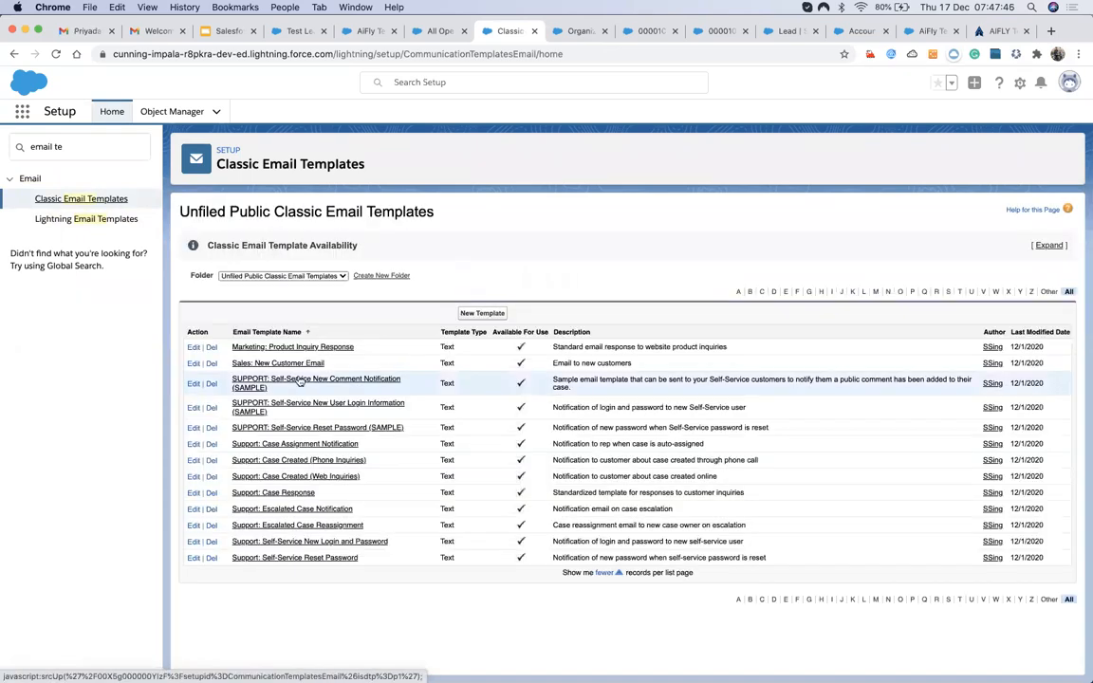
{"action": "left_click", "coordinate": [303, 364]}
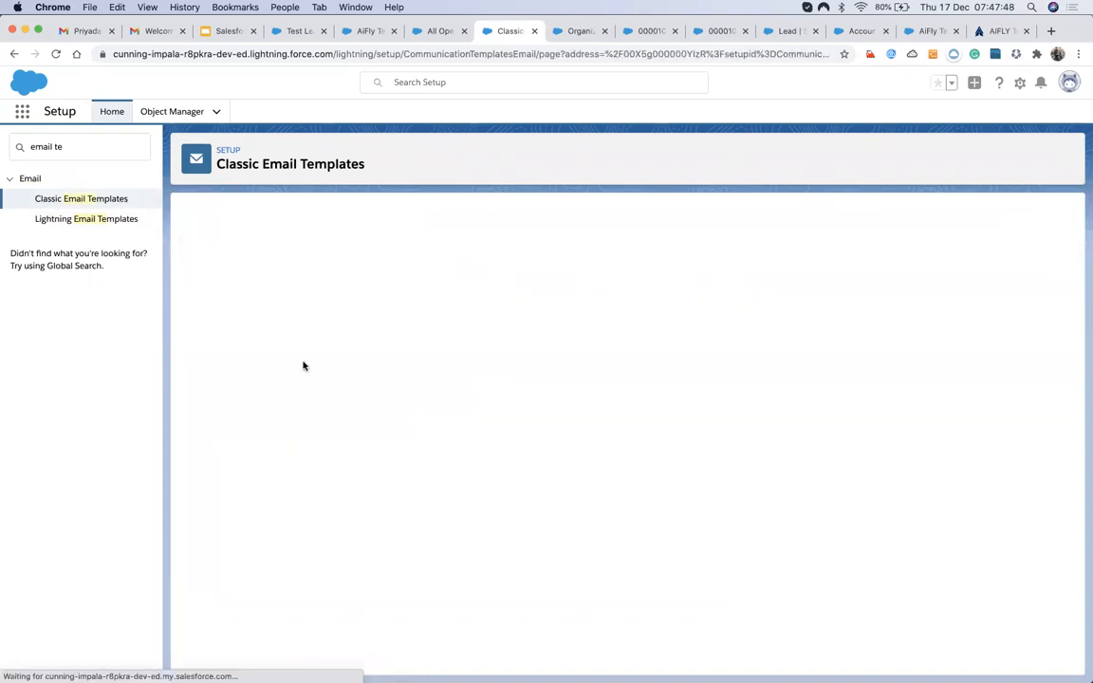
{"action": "scroll", "coordinate": [305, 389], "scroll_direction": "down", "scroll_amount": 1}
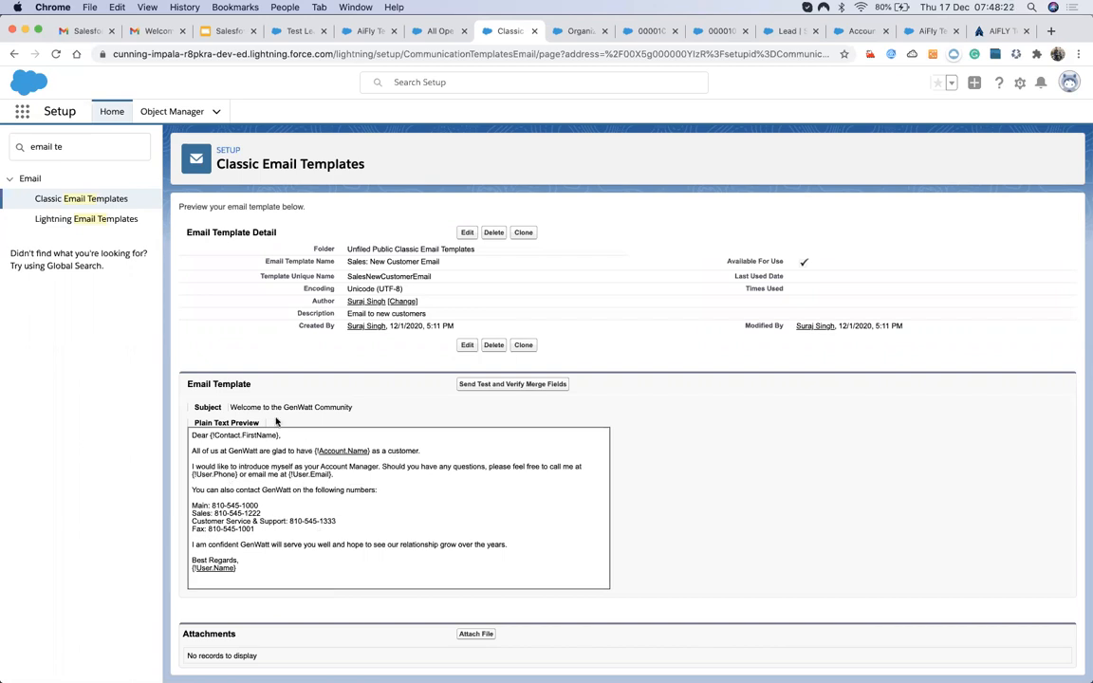
Compare the 'GenWatt' subject of the received email with the template's subject.
{"action": "left_click", "coordinate": [203, 569]}
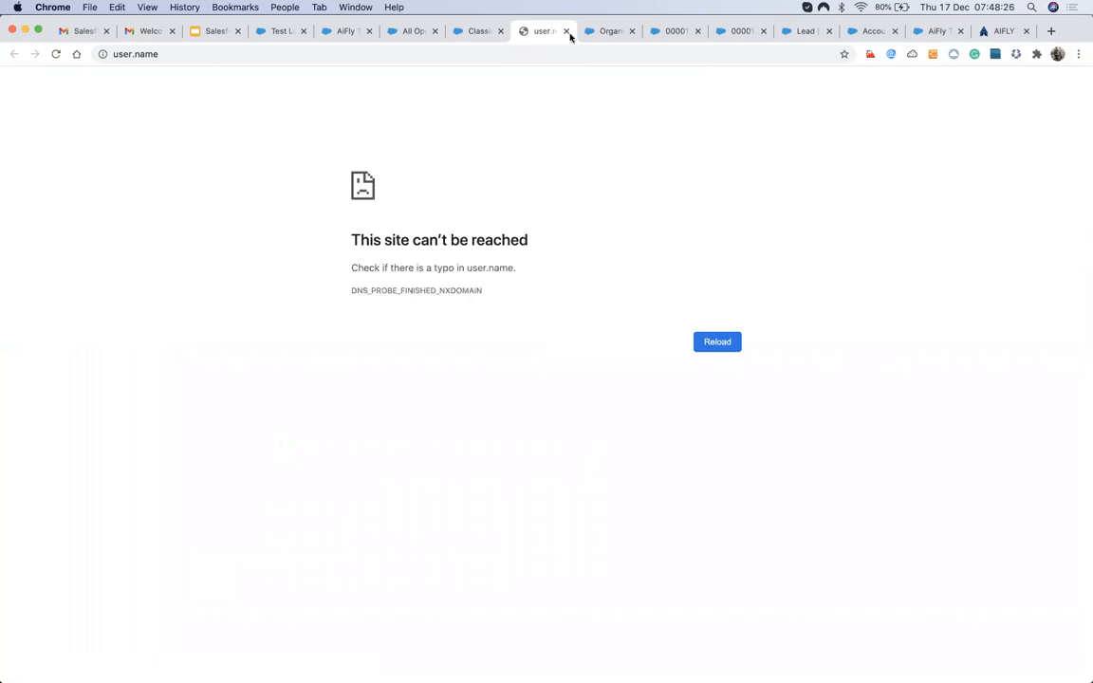
{"action": "left_click", "coordinate": [566, 31]}
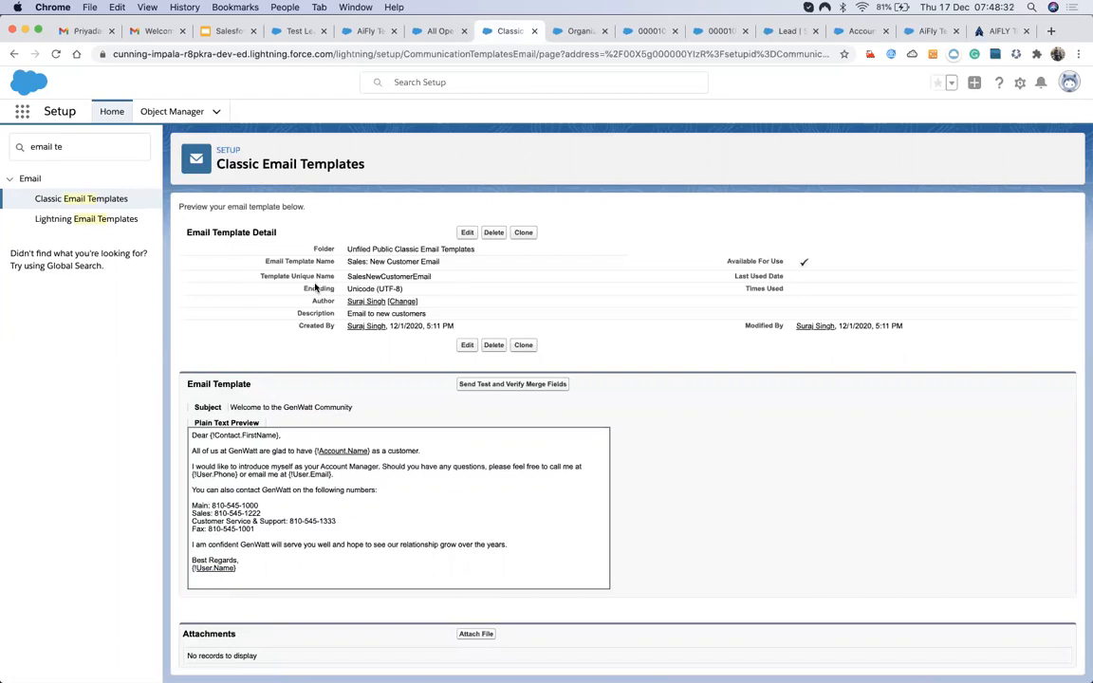
{"action": "left_click", "coordinate": [128, 34]}
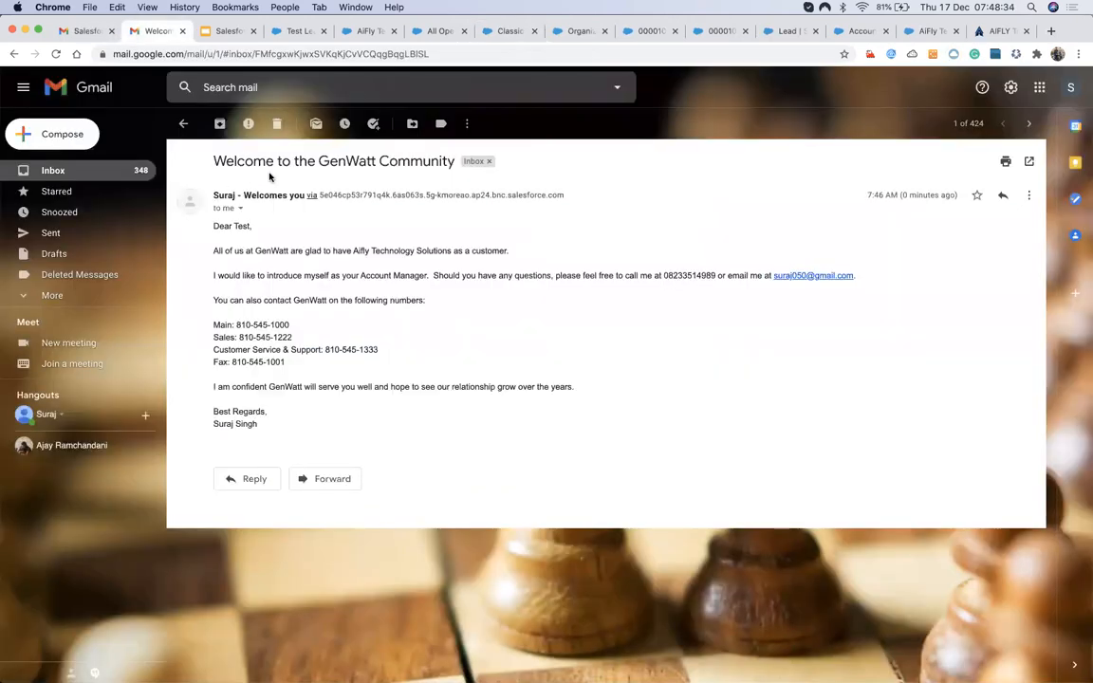
{"action": "left_click_drag", "start_coordinate": [323, 160], "coordinate": [441, 164]}
{"action": "left_click", "coordinate": [505, 30]}
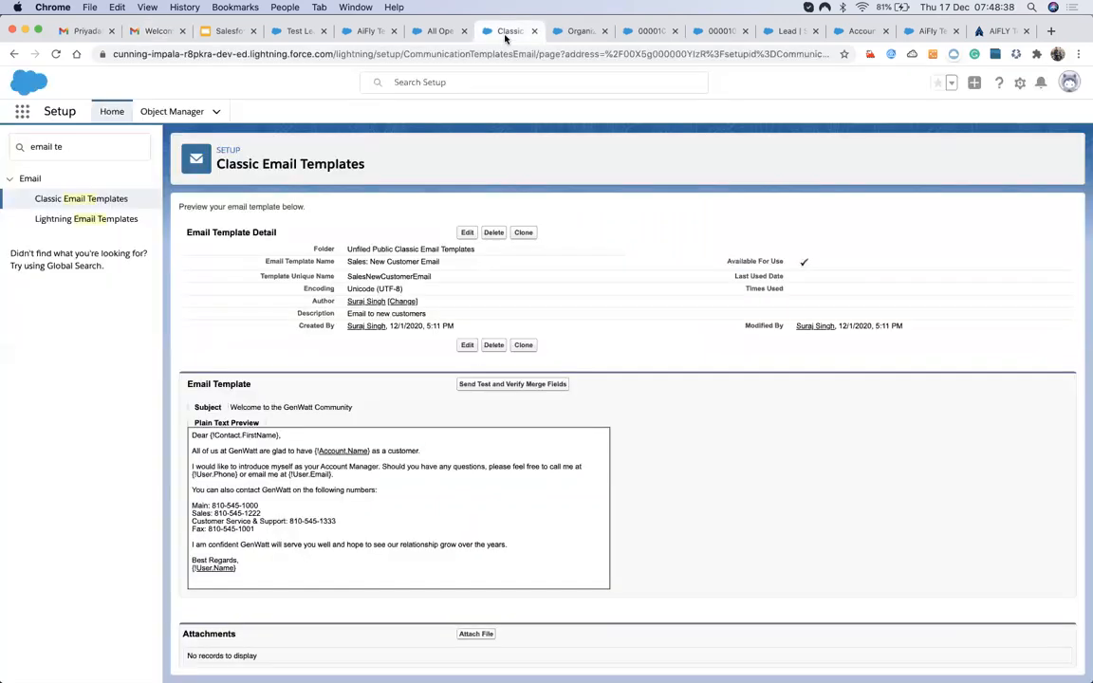
{"action": "left_click_drag", "start_coordinate": [230, 408], "coordinate": [353, 410]}
{"action": "left_click", "coordinate": [303, 411]}
{"action": "double_click", "coordinate": [288, 406]}
Flip through the lead, account, cases and template pages, ending on Organization-Wide Email Addresses.
{"action": "left_click", "coordinate": [369, 31]}
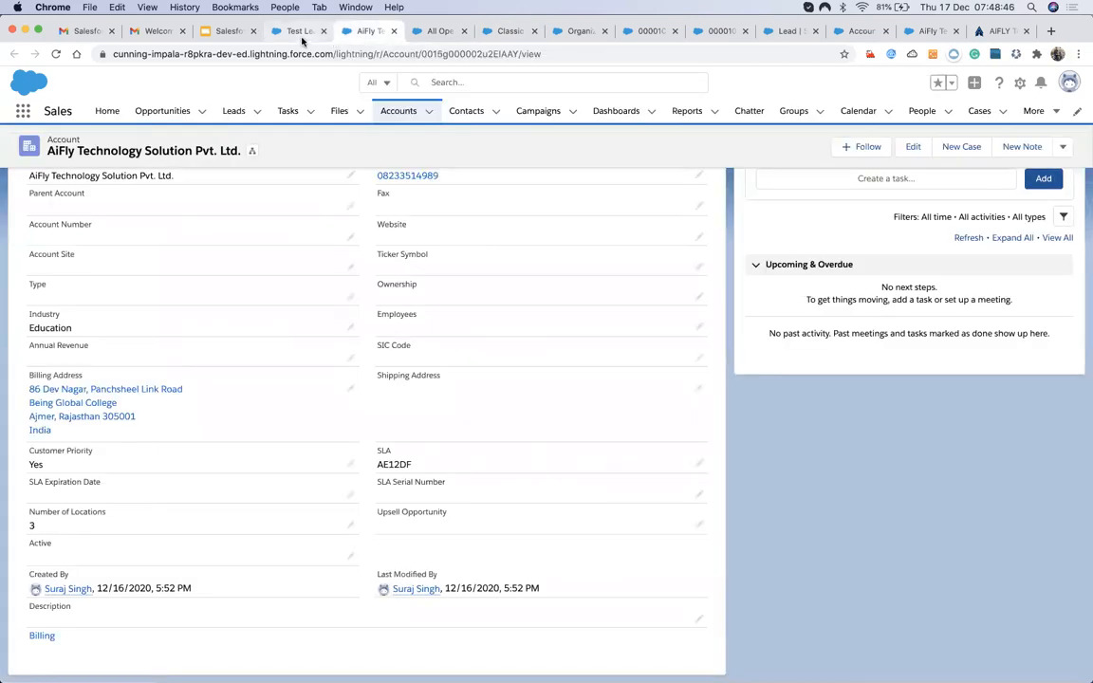
{"action": "left_click", "coordinate": [300, 31]}
{"action": "left_click", "coordinate": [439, 31]}
{"action": "left_click", "coordinate": [369, 32]}
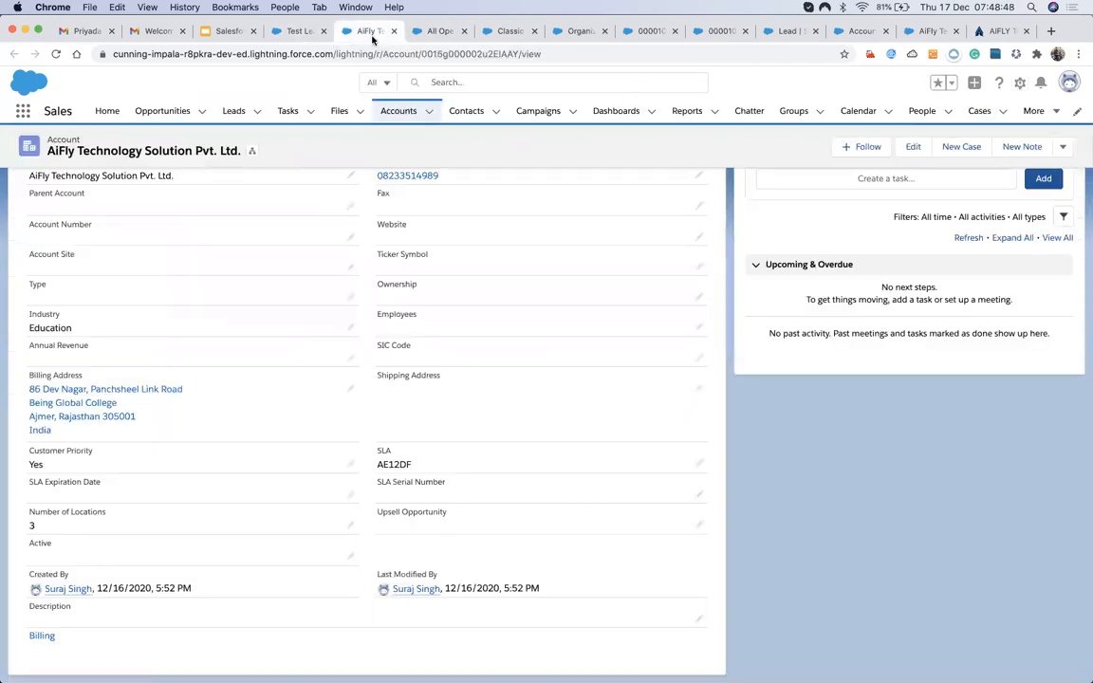
{"action": "left_click", "coordinate": [437, 31]}
{"action": "left_click", "coordinate": [494, 31]}
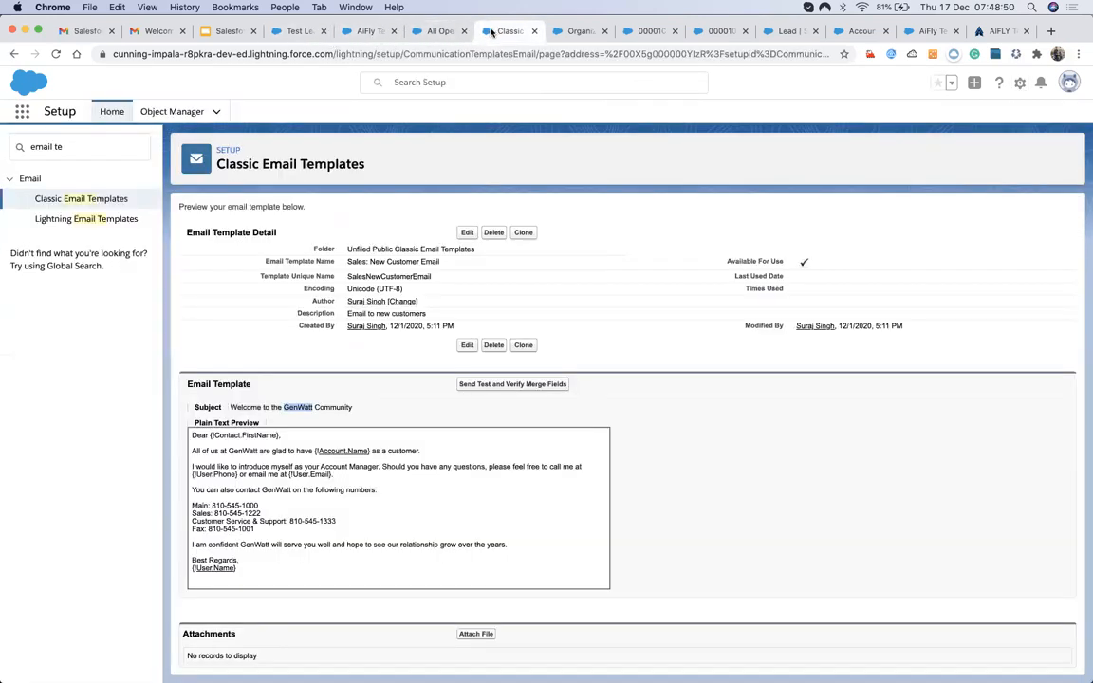
{"action": "left_click", "coordinate": [349, 30]}
{"action": "left_click", "coordinate": [295, 28]}
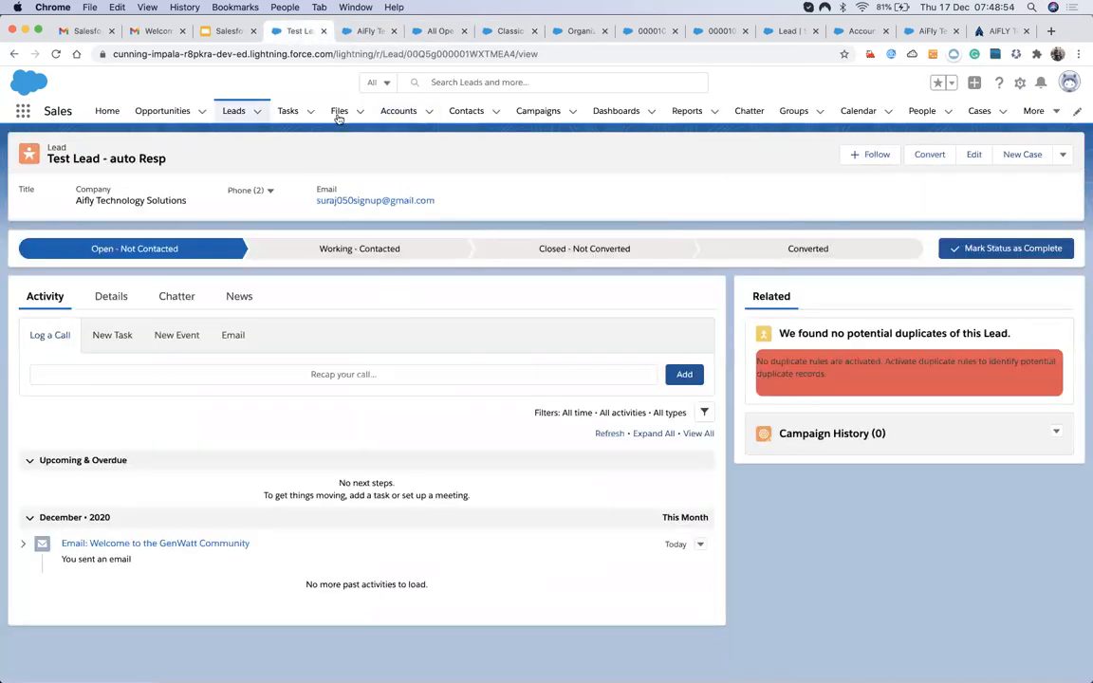
{"action": "left_click", "coordinate": [366, 30]}
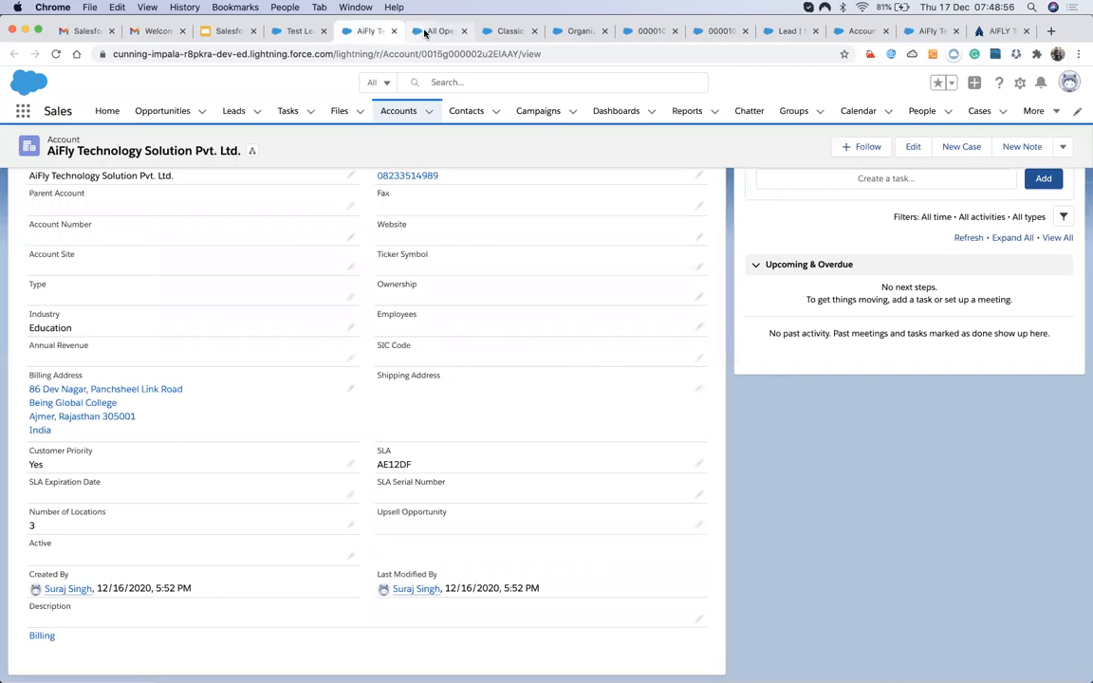
{"action": "left_click", "coordinate": [415, 31]}
{"action": "mouse_move", "coordinate": [273, 272]}
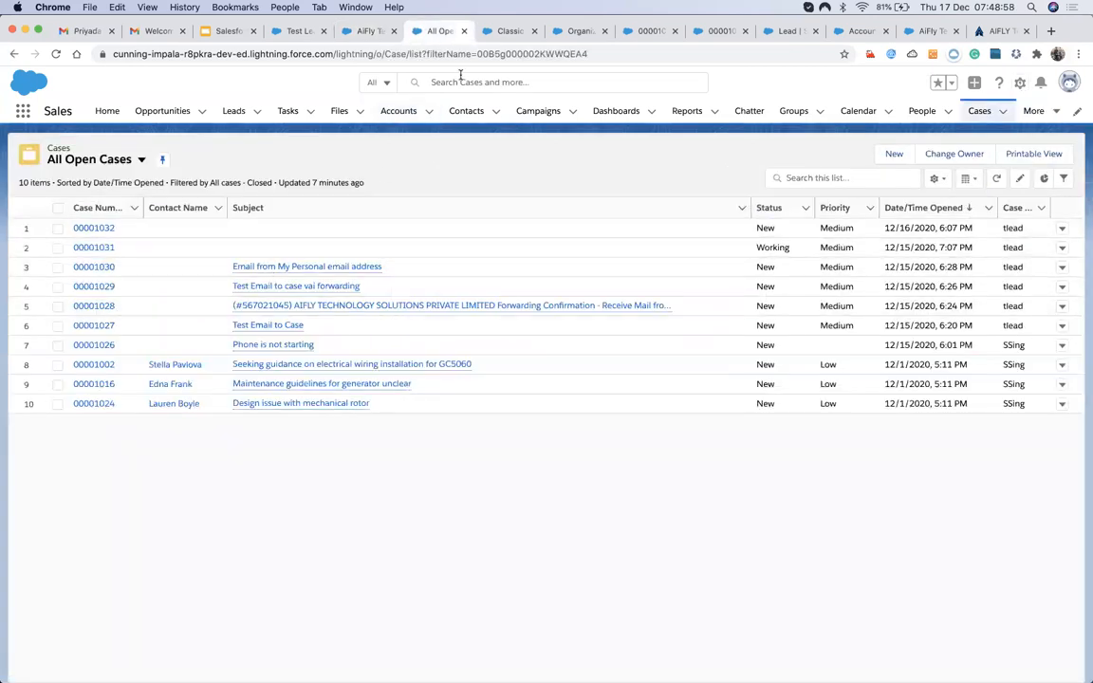
{"action": "left_click", "coordinate": [503, 31]}
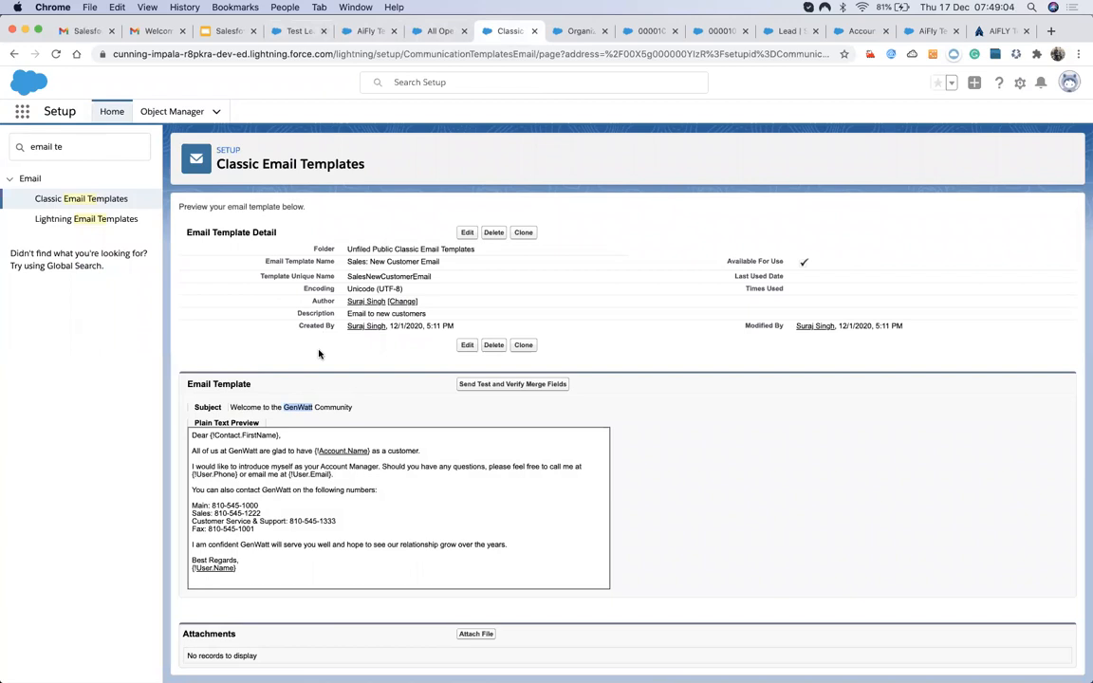
{"action": "left_click", "coordinate": [427, 30]}
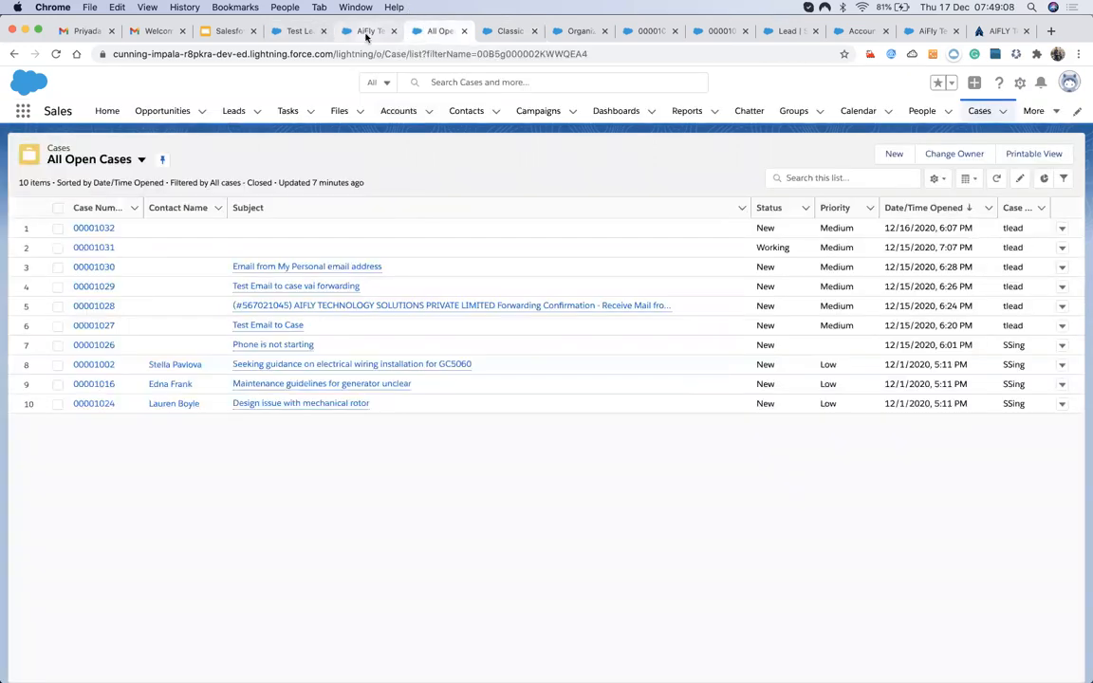
{"action": "left_click", "coordinate": [366, 34]}
{"action": "left_click", "coordinate": [504, 32]}
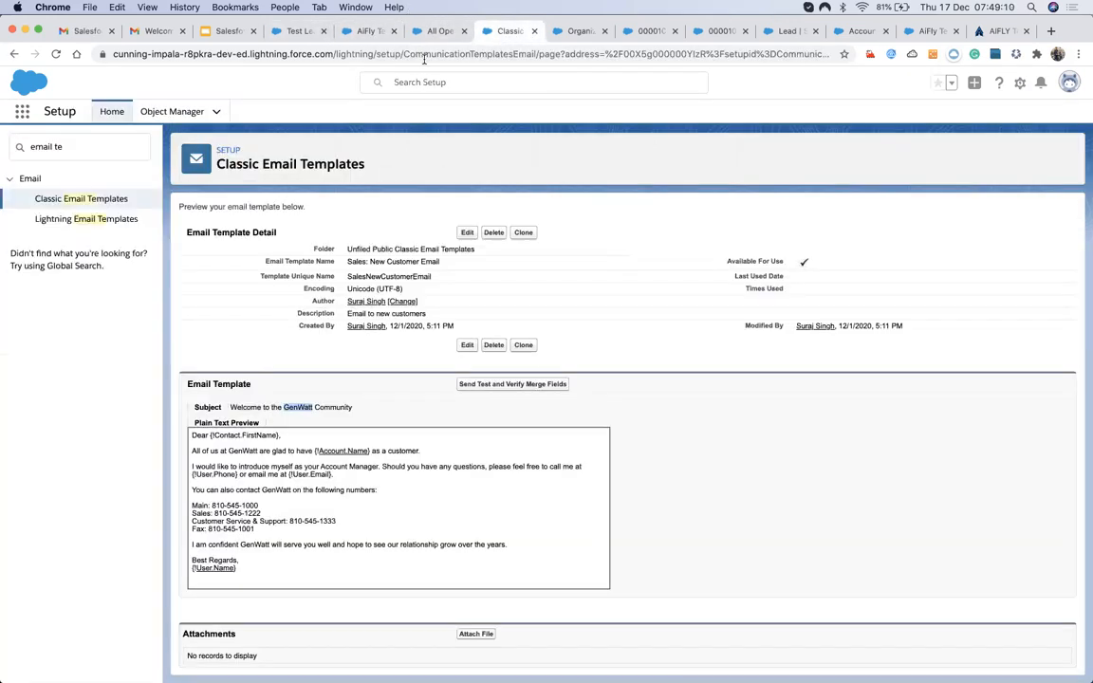
{"action": "left_click", "coordinate": [579, 31]}
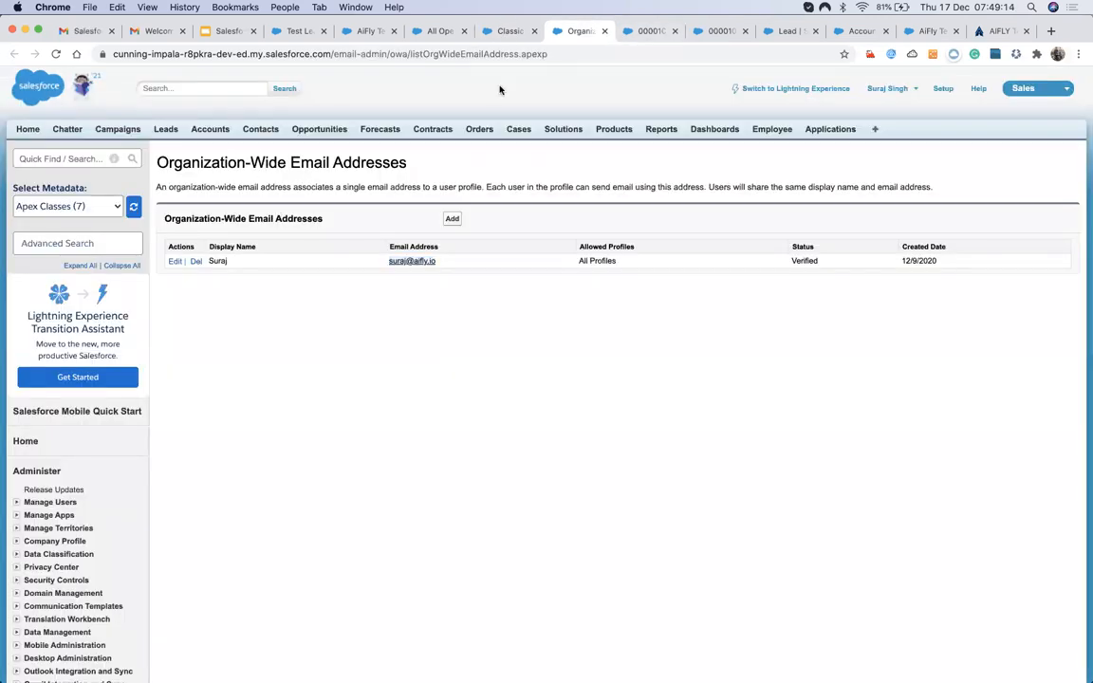
Cycle through the cases, Lead fields, account and template pages back to Organization-Wide Email Addresses.
{"action": "left_click", "coordinate": [498, 31]}
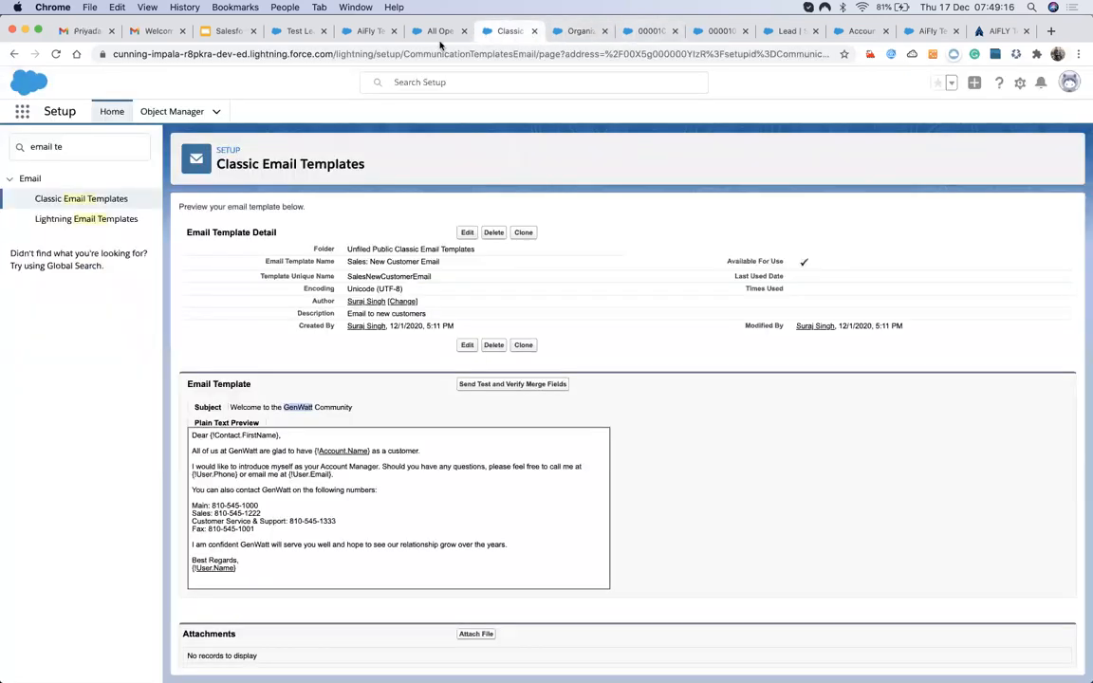
{"action": "left_click", "coordinate": [439, 33]}
{"action": "left_click", "coordinate": [576, 31]}
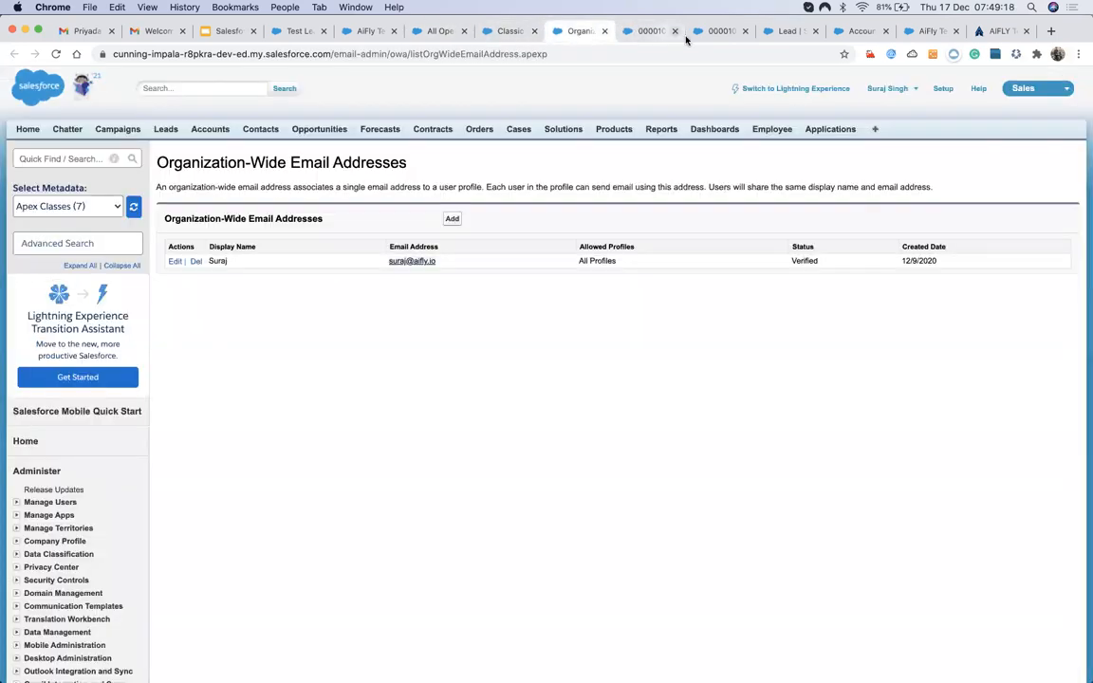
{"action": "left_click", "coordinate": [713, 32]}
{"action": "left_click", "coordinate": [797, 31]}
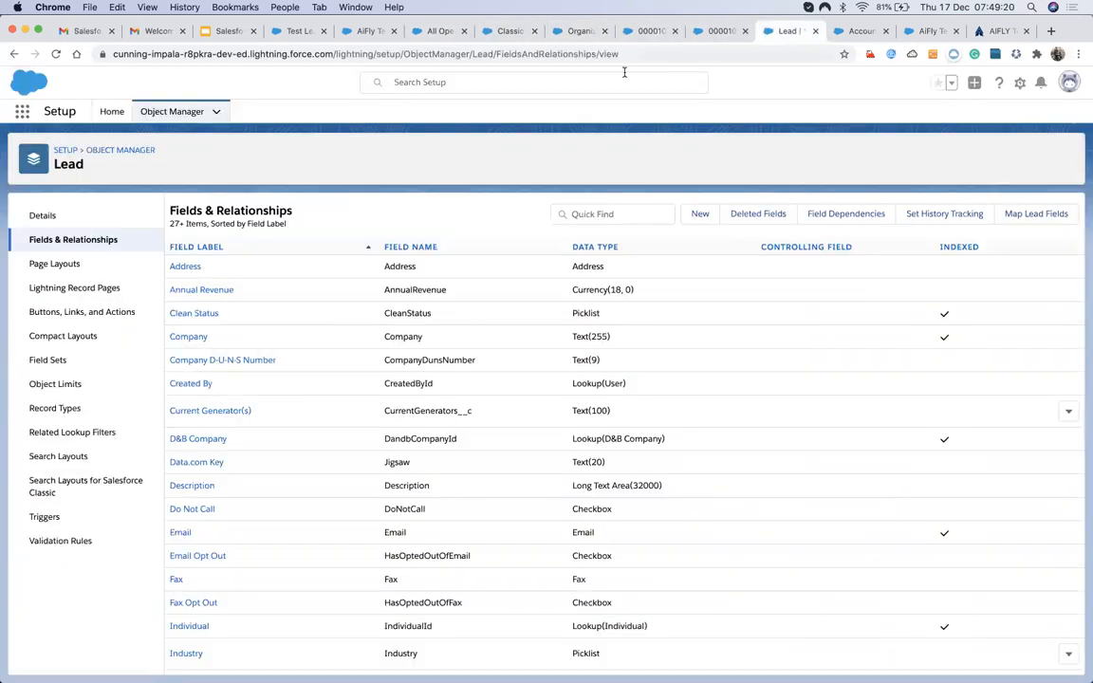
{"action": "left_click", "coordinate": [440, 31]}
{"action": "left_click", "coordinate": [366, 32]}
{"action": "left_click", "coordinate": [432, 32]}
{"action": "left_click", "coordinate": [501, 32]}
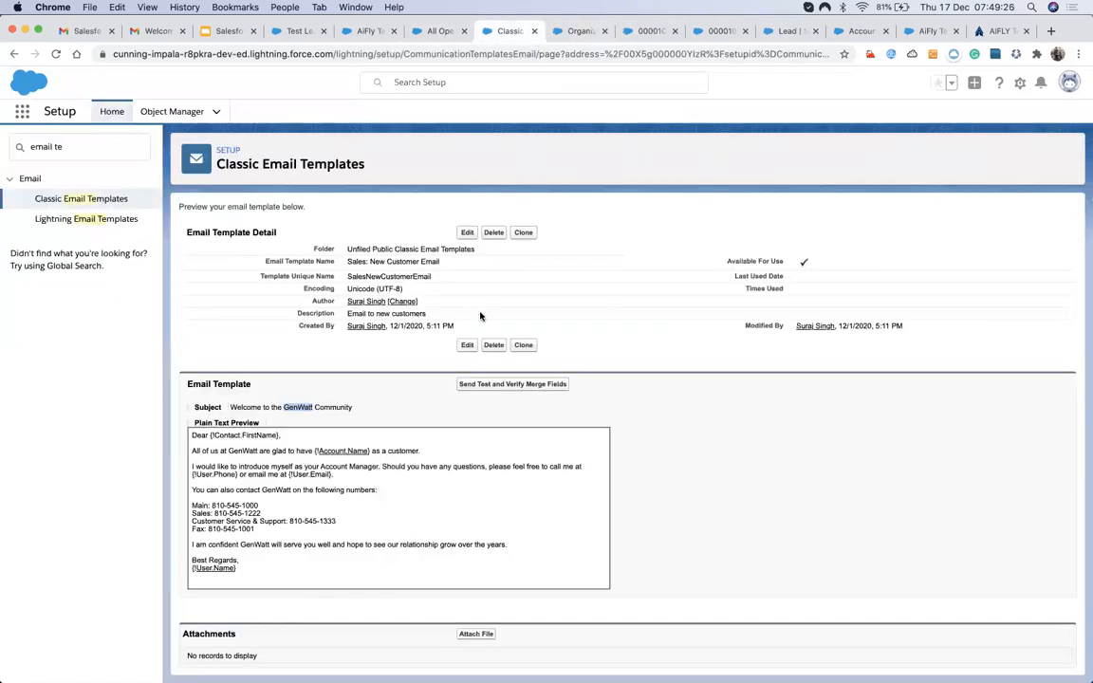
{"action": "left_click", "coordinate": [564, 30]}
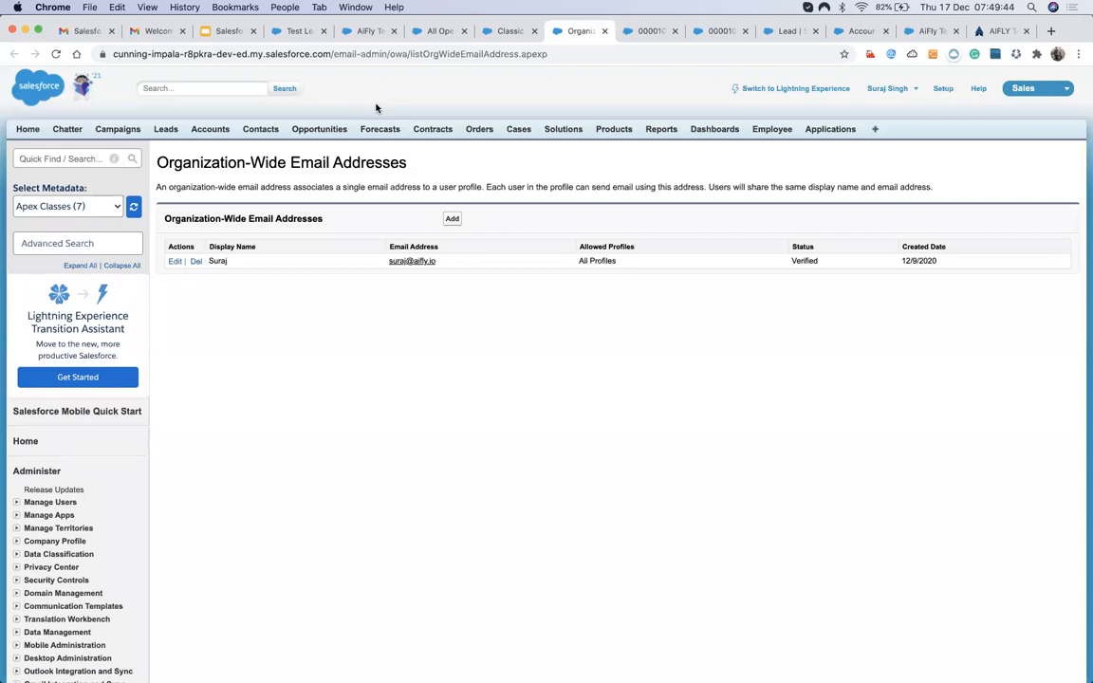
Search Setup for 'auto' and open Lead Auto-Response Rules.
{"action": "left_click", "coordinate": [79, 159]}
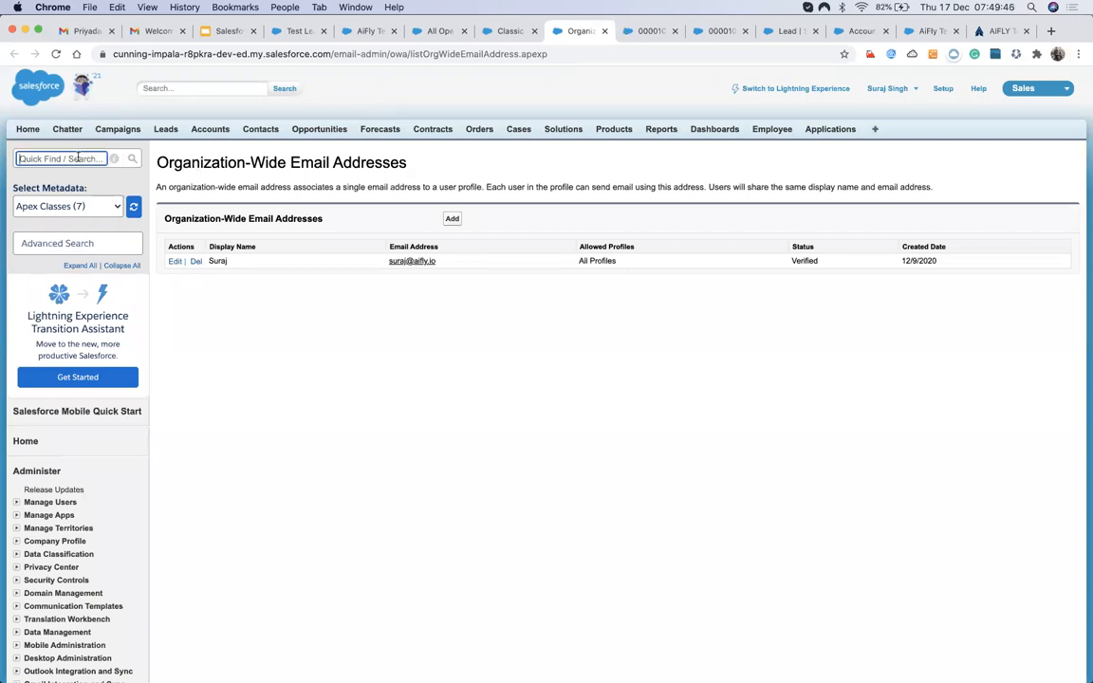
{"action": "type", "text": "au"}
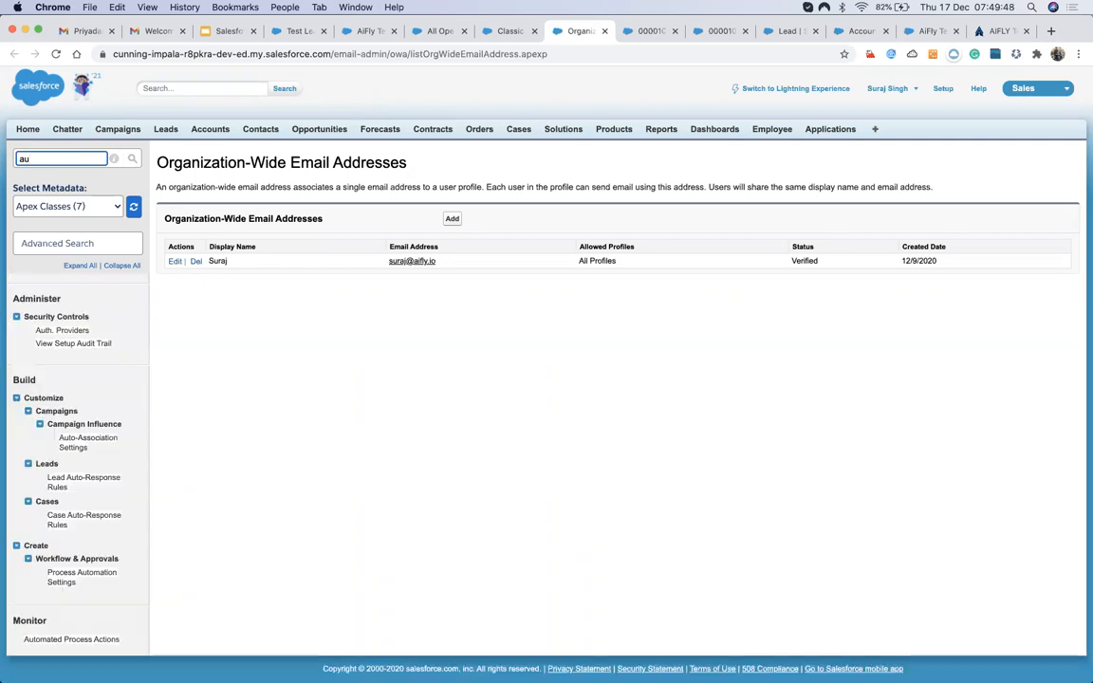
{"action": "type", "text": "to"}
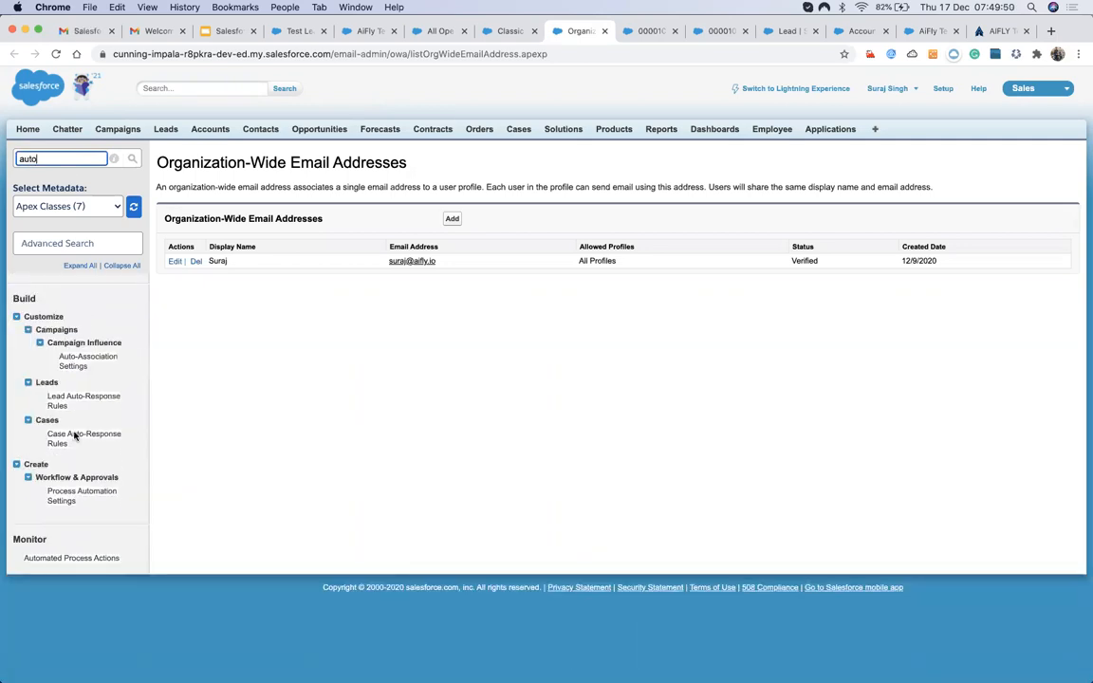
{"action": "left_click", "coordinate": [76, 400]}
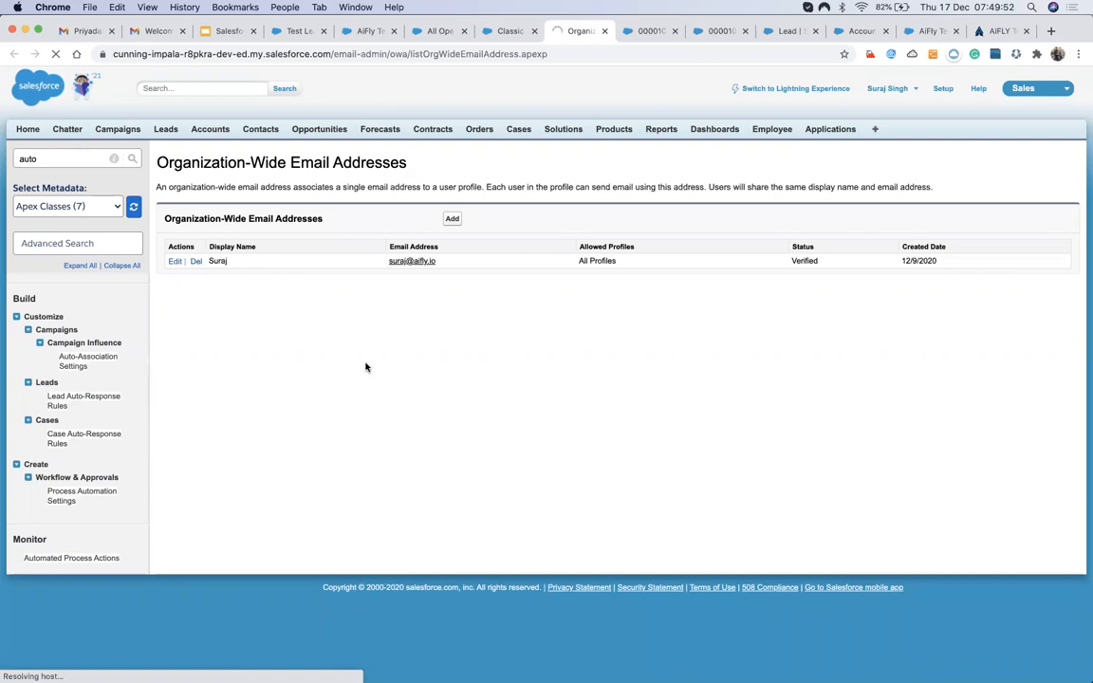
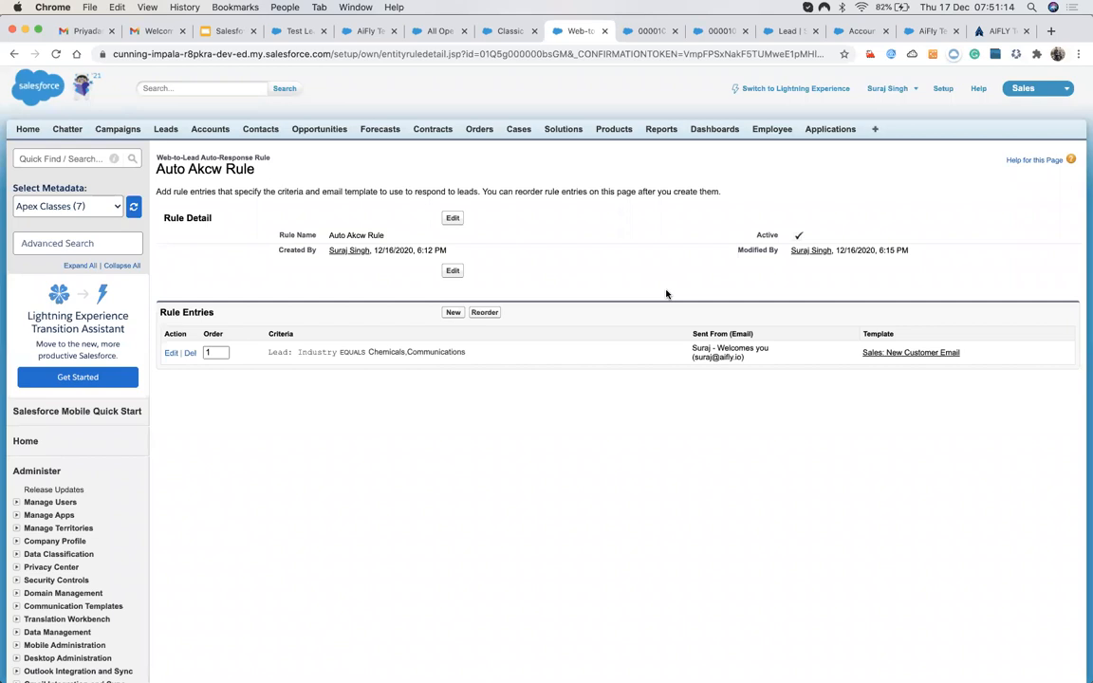
Glance at the Lead and Account field tabs, then search Setup for 'case' and open Case Auto-Response Rules.
{"action": "left_click", "coordinate": [789, 31]}
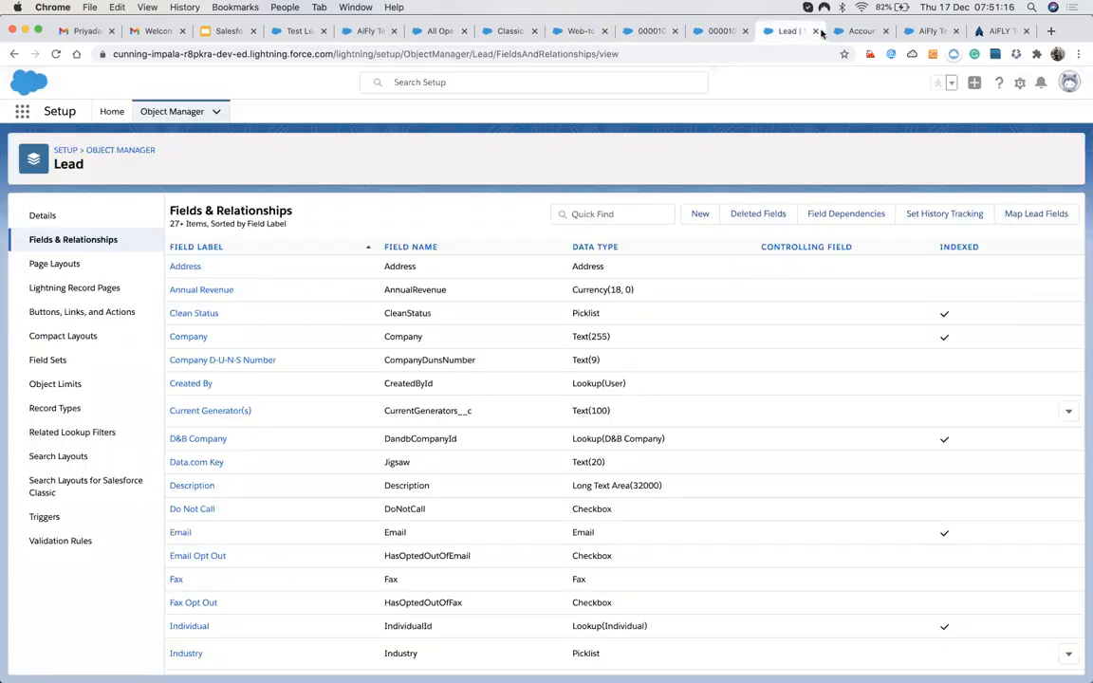
{"action": "left_click", "coordinate": [859, 31]}
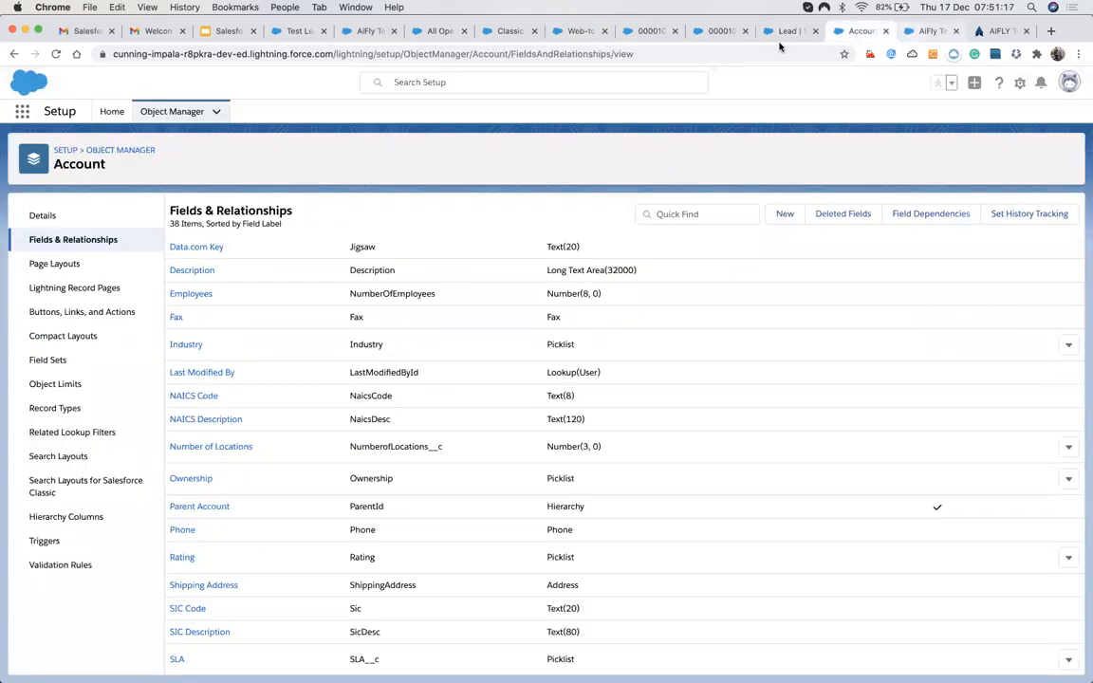
{"action": "left_click", "coordinate": [580, 33]}
{"action": "left_click", "coordinate": [66, 159]}
{"action": "type", "text": "case"}
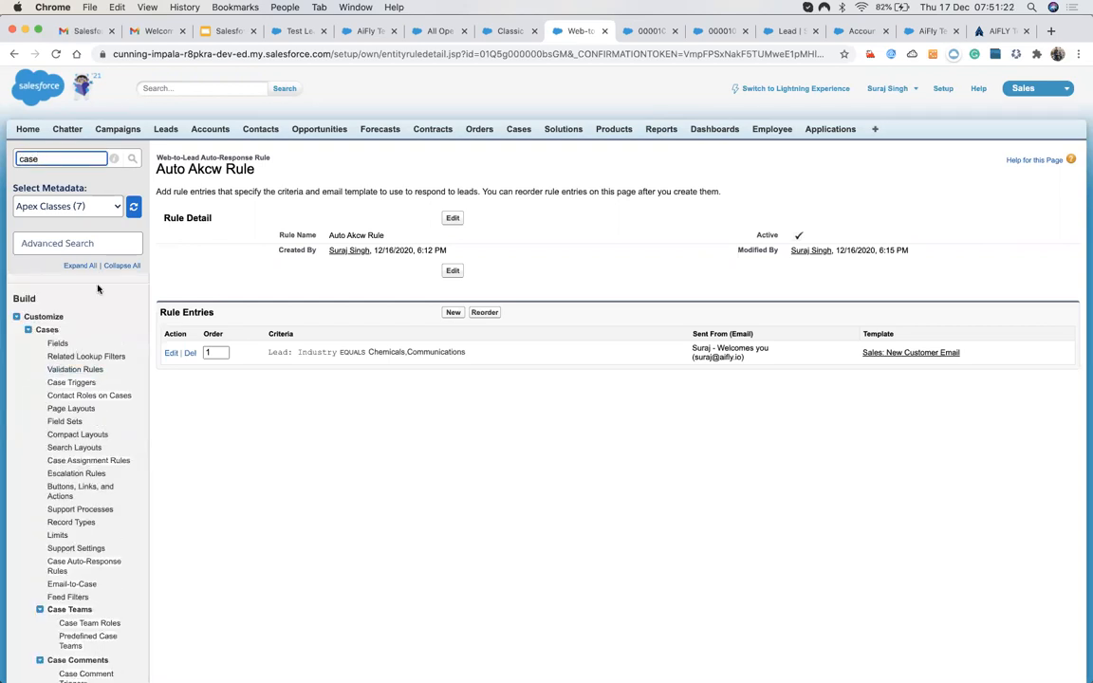
{"action": "scroll", "coordinate": [76, 238], "scroll_direction": "down", "scroll_amount": 1}
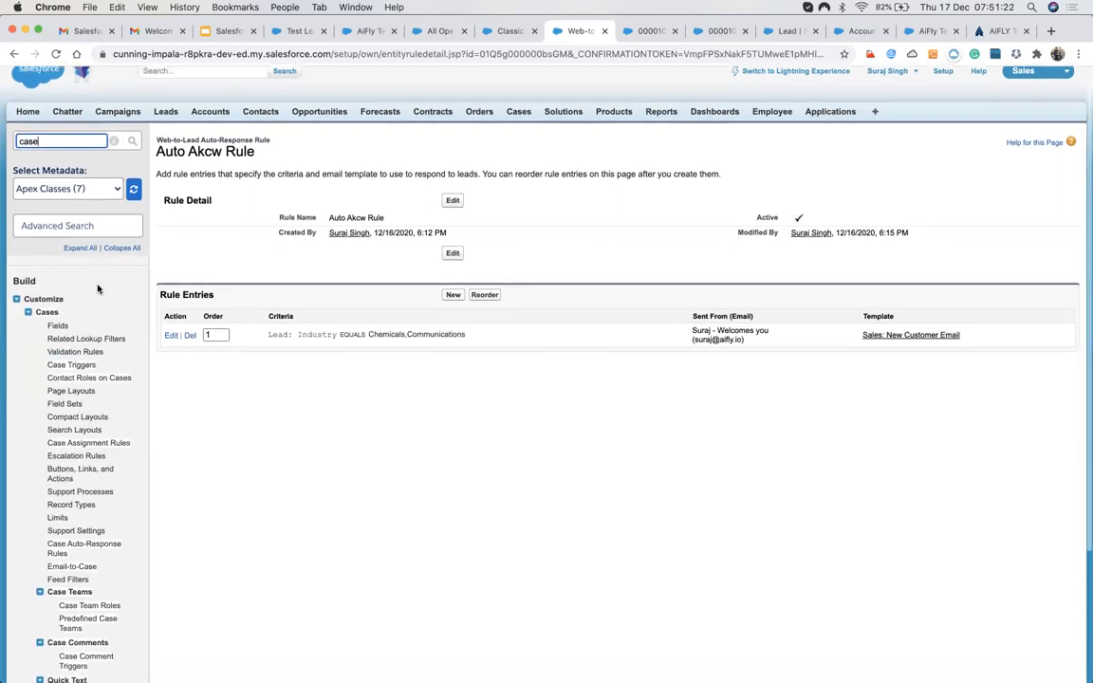
{"action": "left_click", "coordinate": [57, 553]}
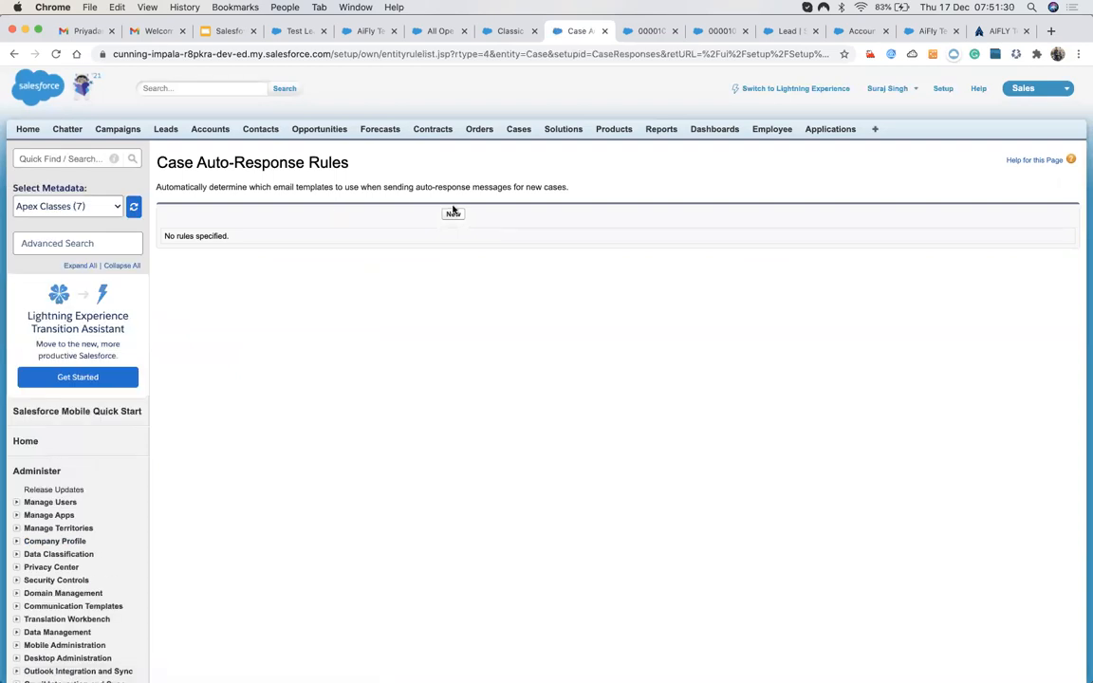
Create an active rule named 'Auto Response for Case', save it and view its details.
{"action": "left_click", "coordinate": [453, 215]}
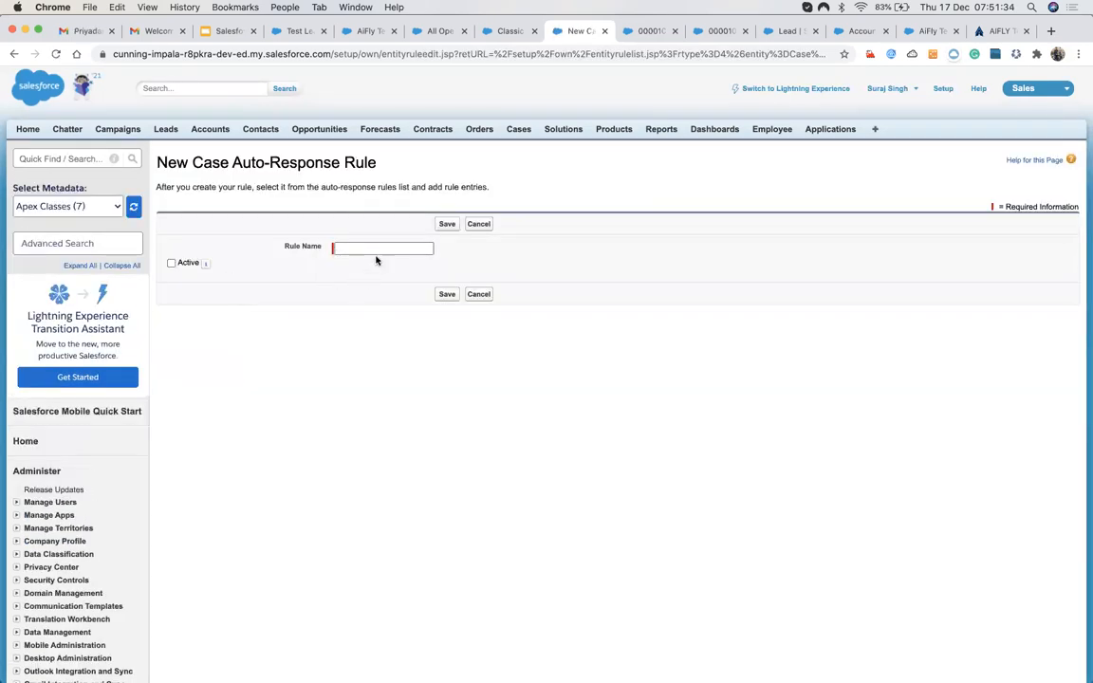
{"action": "left_click", "coordinate": [379, 249]}
{"action": "type", "text": "A"}
{"action": "key", "text": "BackSpace"}
{"action": "type", "text": "Auot"}
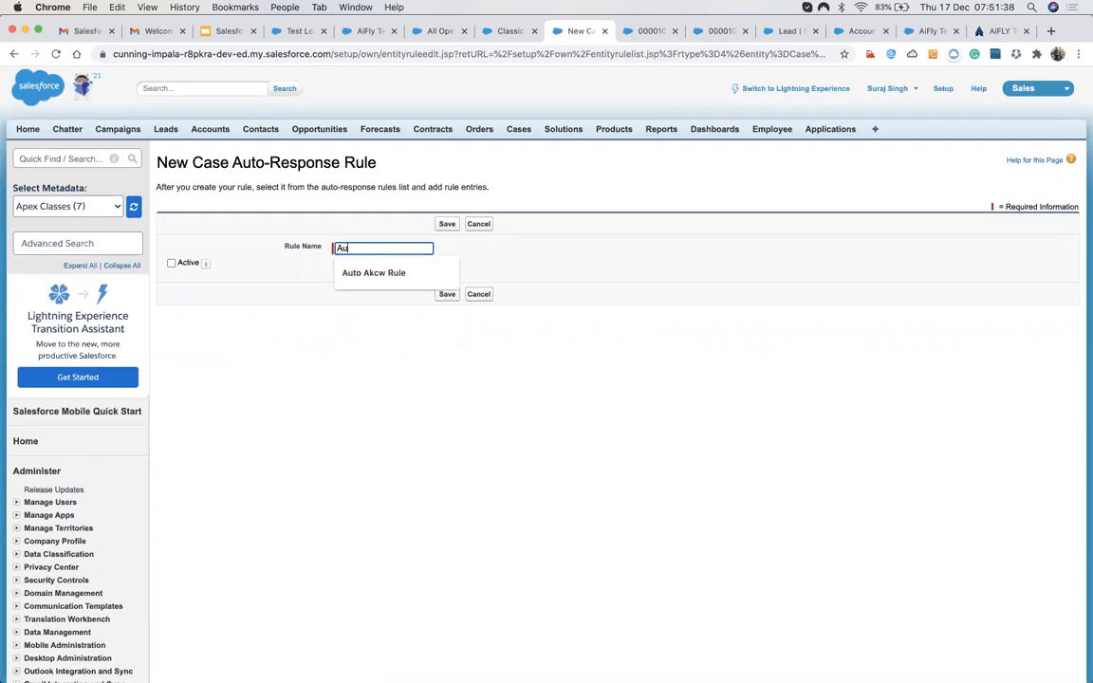
{"action": "key", "text": "BackSpace"}
{"action": "key", "text": "BackSpace"}
{"action": "key", "text": "BackSpace"}
{"action": "type", "text": "to Response "}
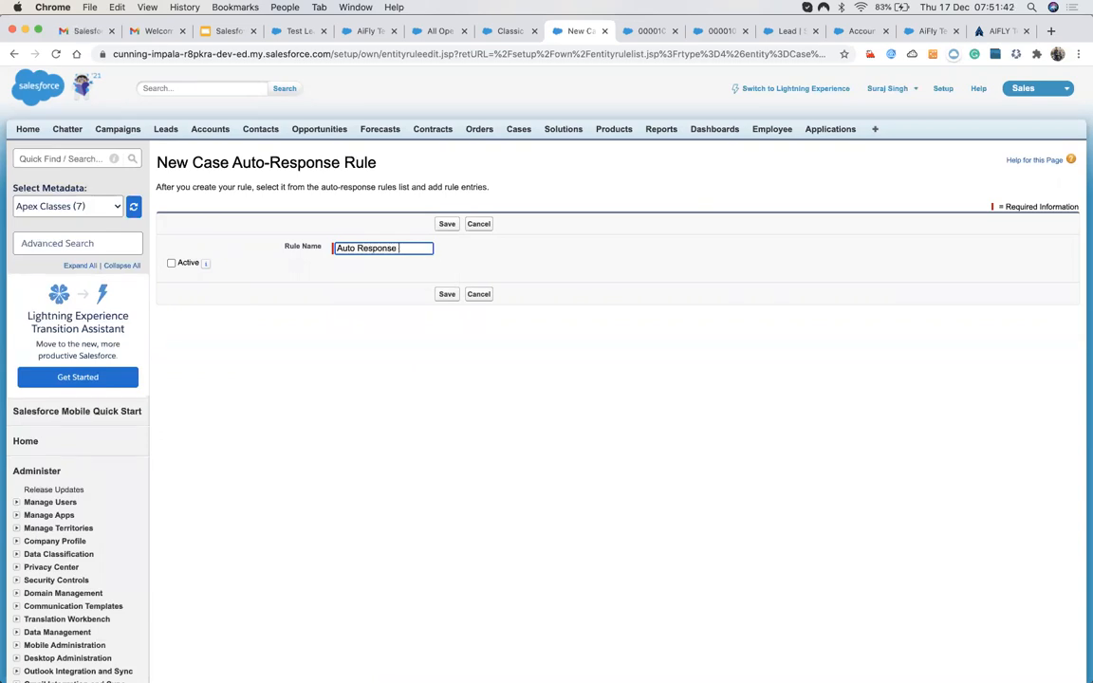
{"action": "type", "text": "for Case"}
{"action": "left_click", "coordinate": [171, 262]}
{"action": "left_click", "coordinate": [448, 225]}
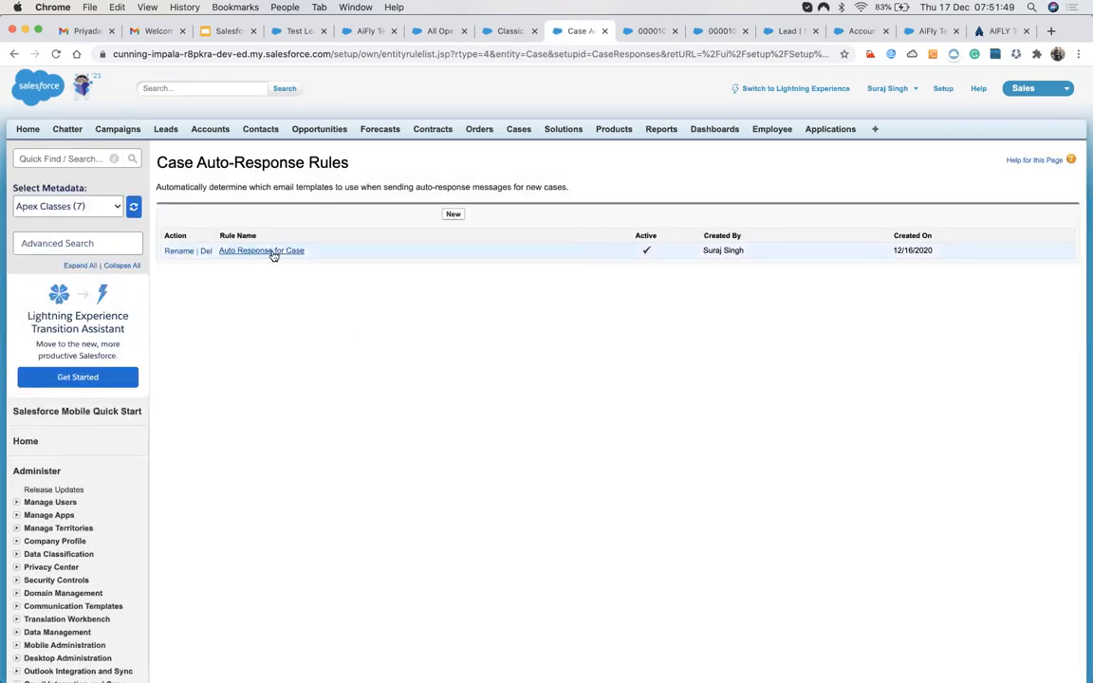
{"action": "left_click", "coordinate": [280, 251]}
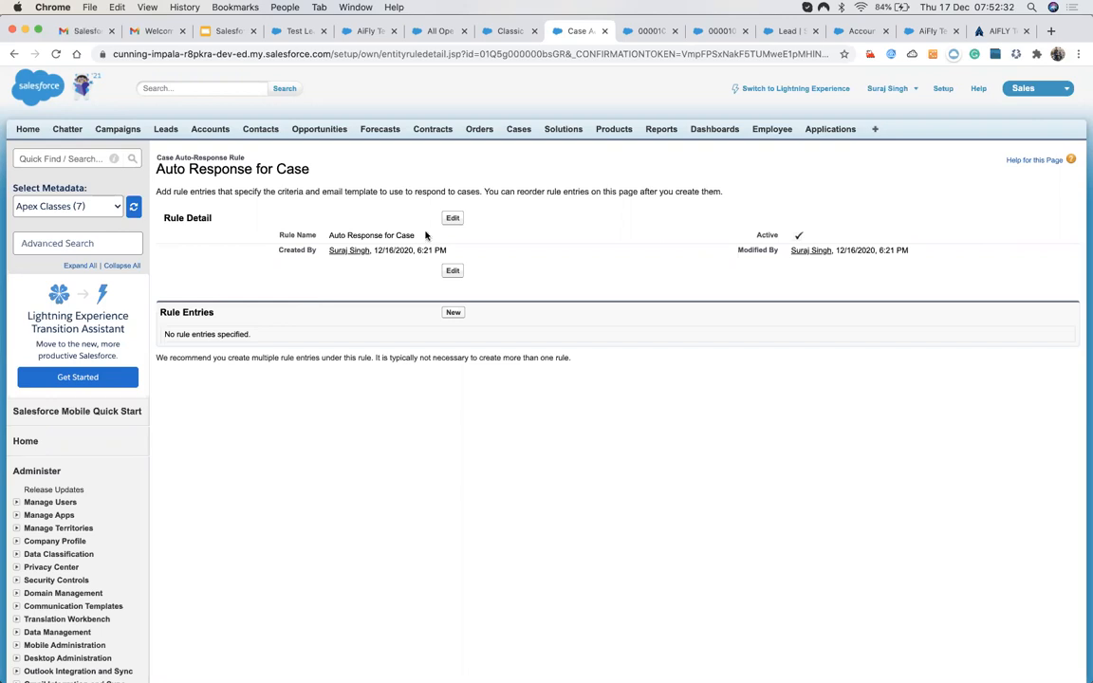
{"action": "left_click", "coordinate": [778, 34]}
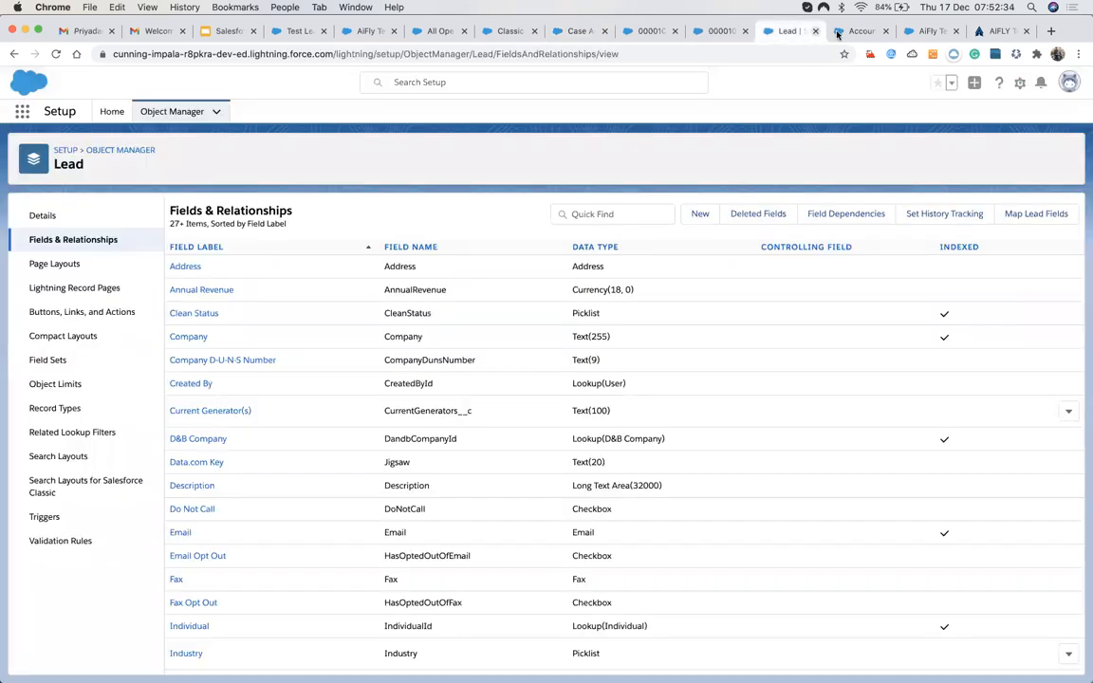
{"action": "key", "text": "ctrl+Tab"}
{"action": "left_click", "coordinate": [714, 35]}
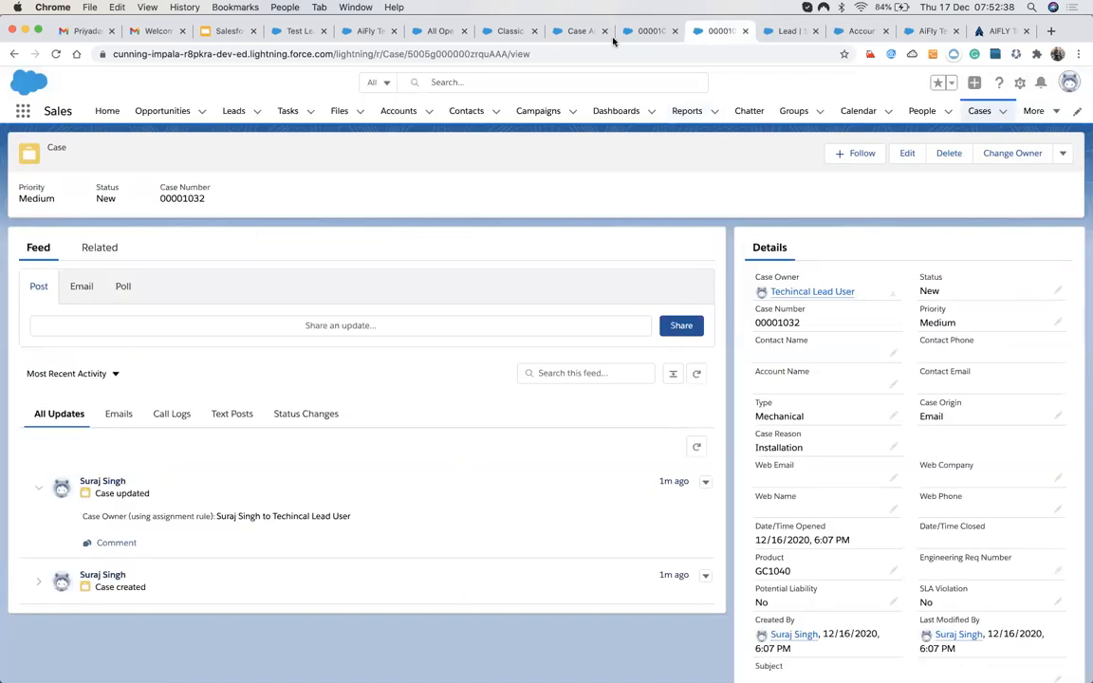
{"action": "left_click", "coordinate": [576, 32]}
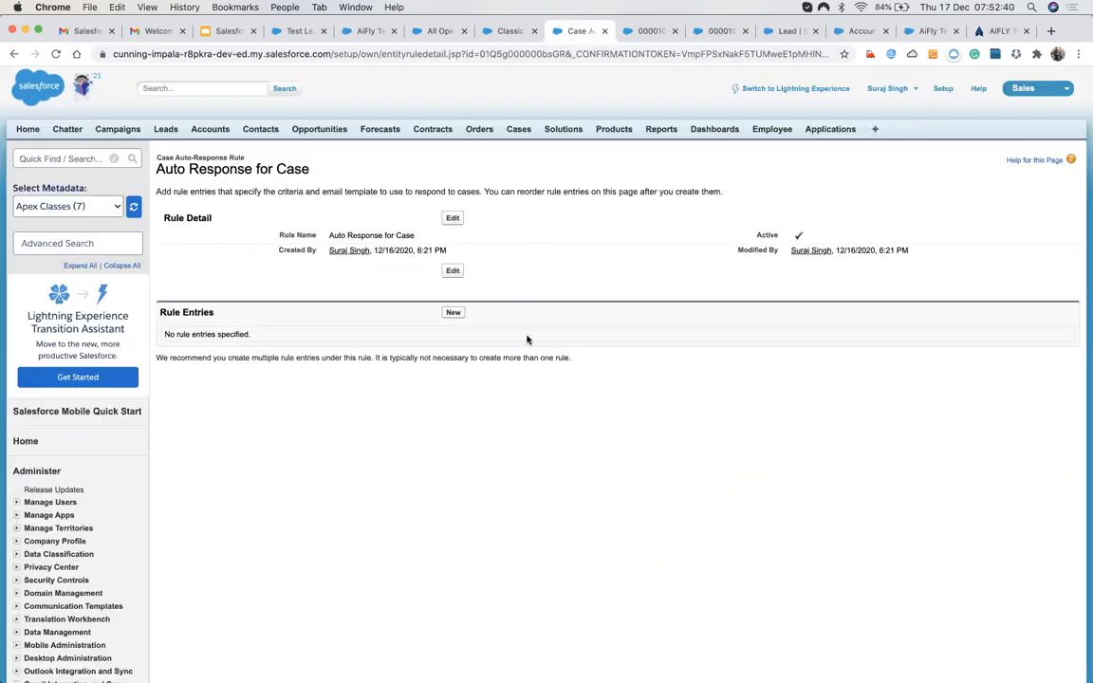
{"action": "left_click", "coordinate": [712, 32]}
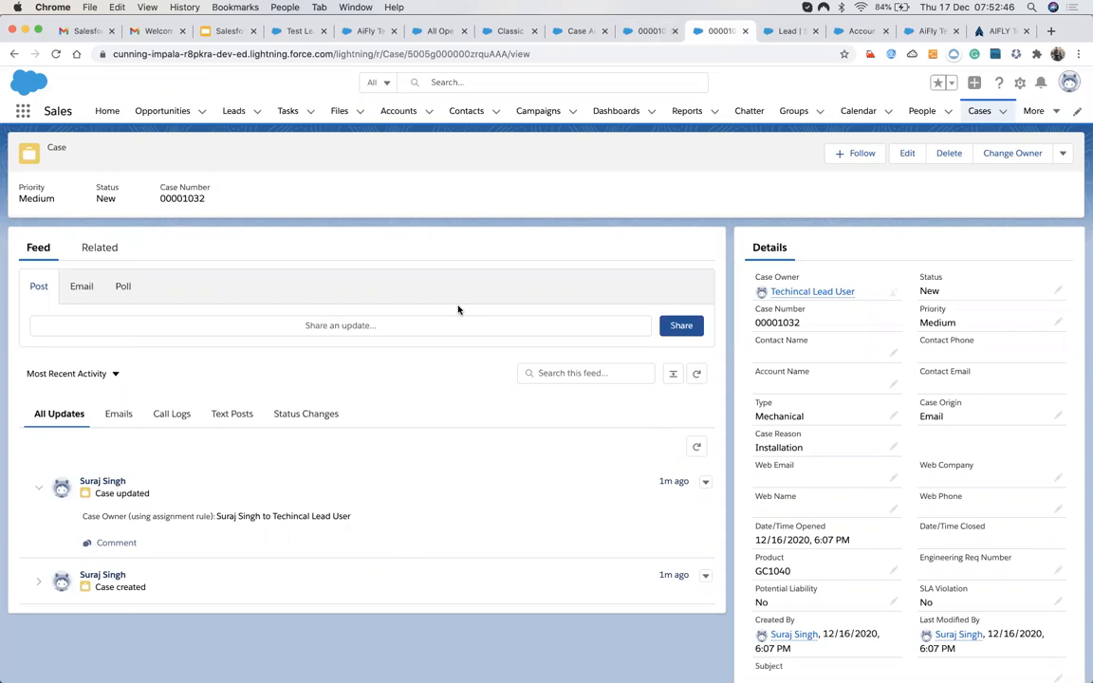
{"action": "left_click", "coordinate": [500, 36]}
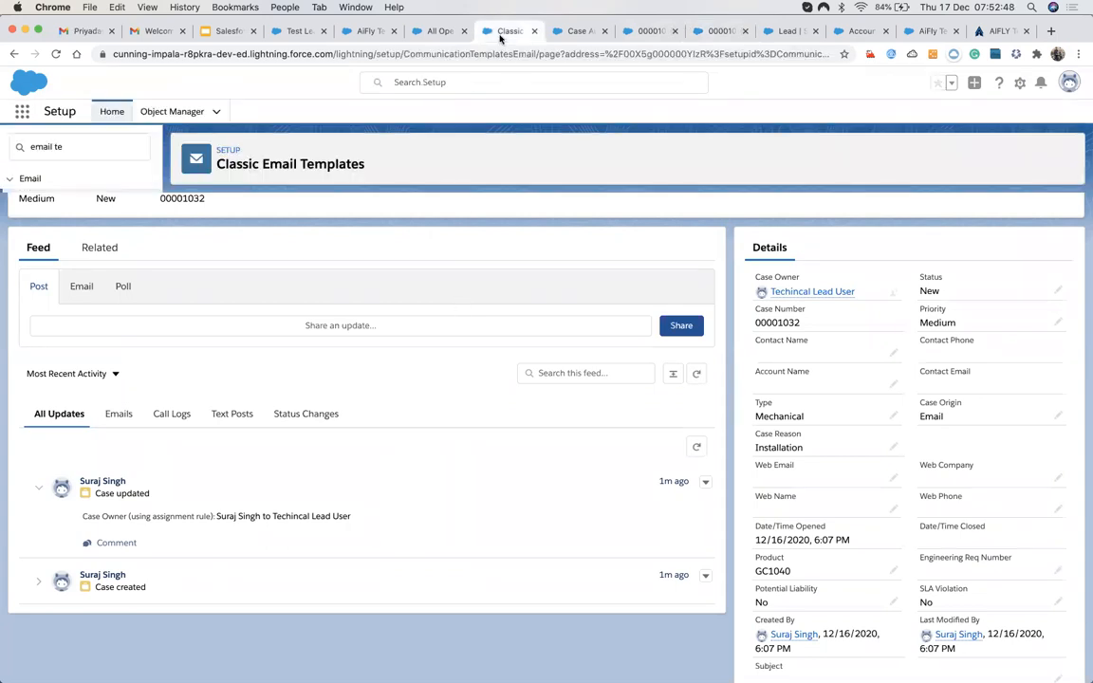
{"action": "left_click", "coordinate": [574, 31]}
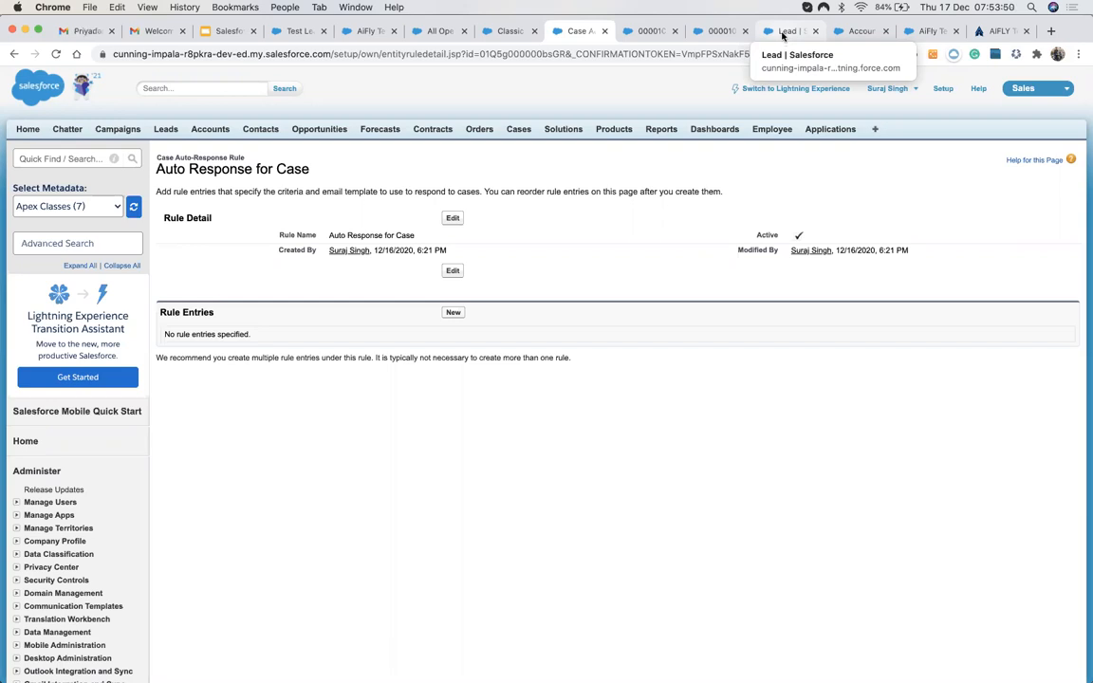
Flip past the Lead, Account and Auto Response for Case tabs to case 00001032's refreshed record.
{"action": "left_click", "coordinate": [784, 35]}
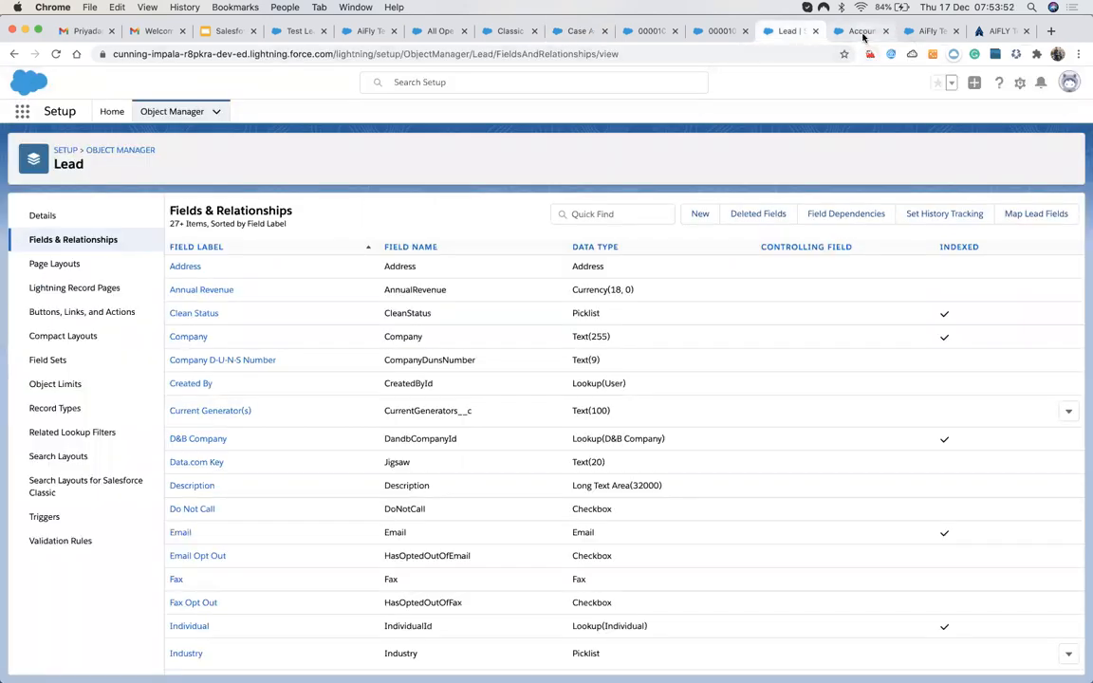
{"action": "left_click", "coordinate": [861, 35]}
{"action": "left_click", "coordinate": [560, 32]}
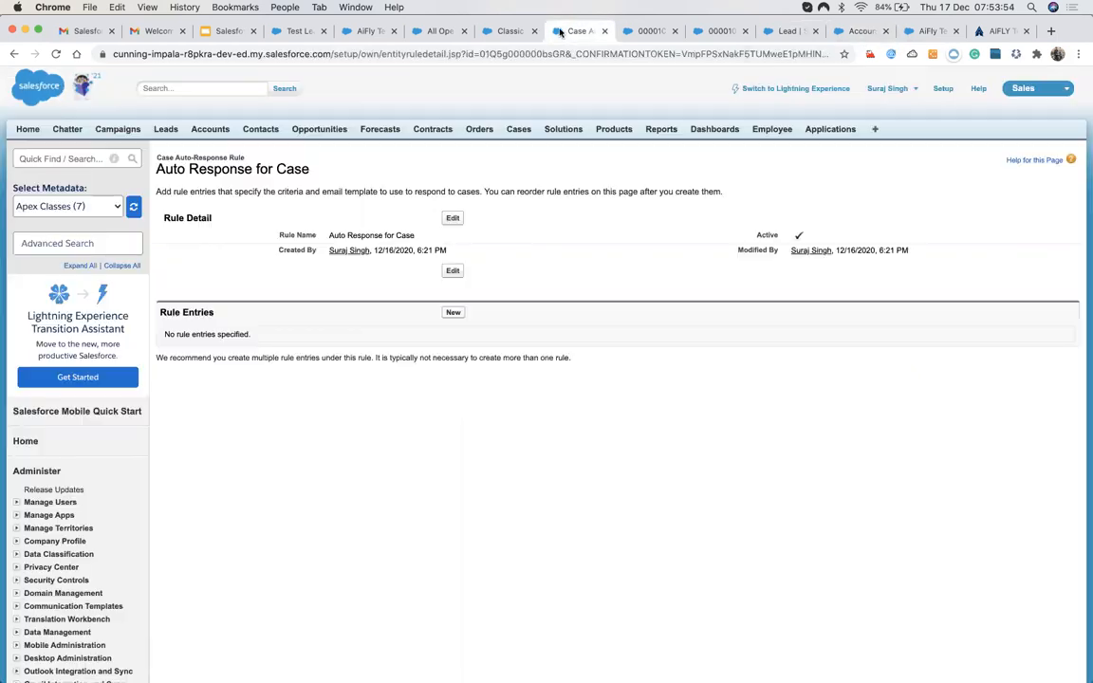
{"action": "left_click", "coordinate": [627, 39]}
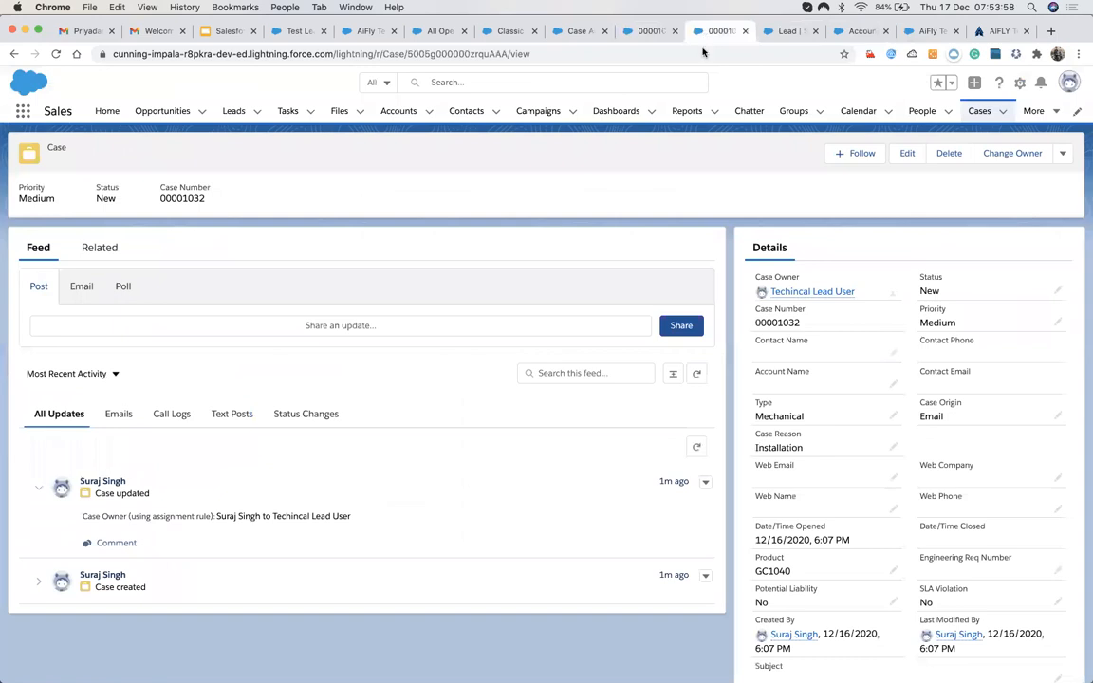
{"action": "left_click", "coordinate": [648, 30]}
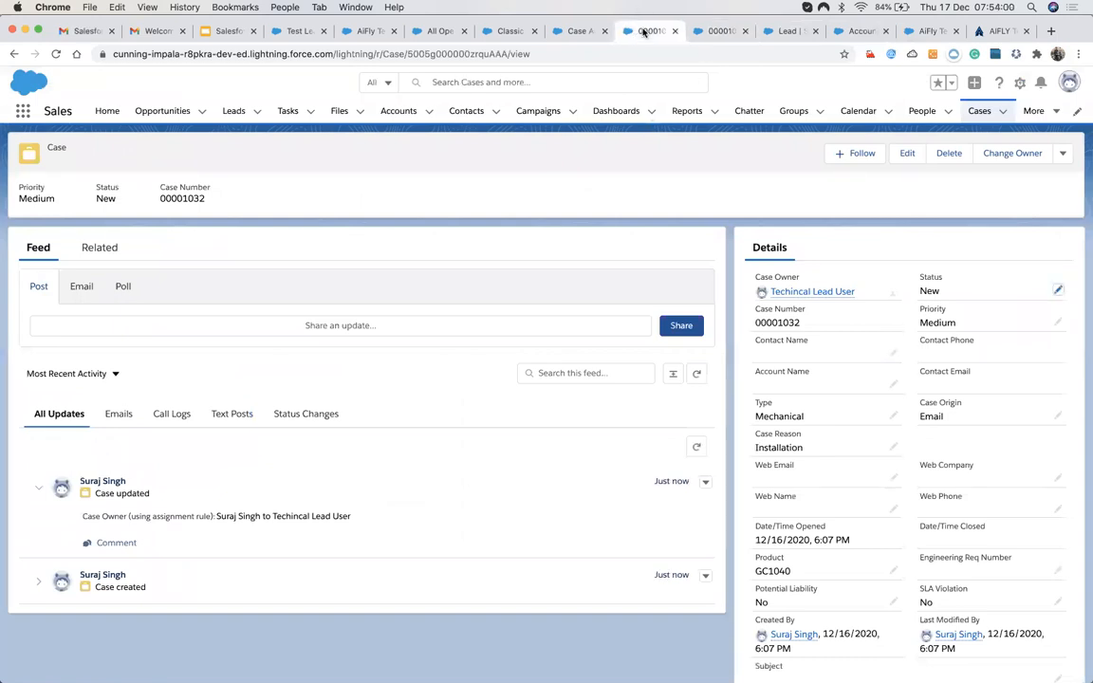
{"action": "key", "text": "ctrl+Tab"}
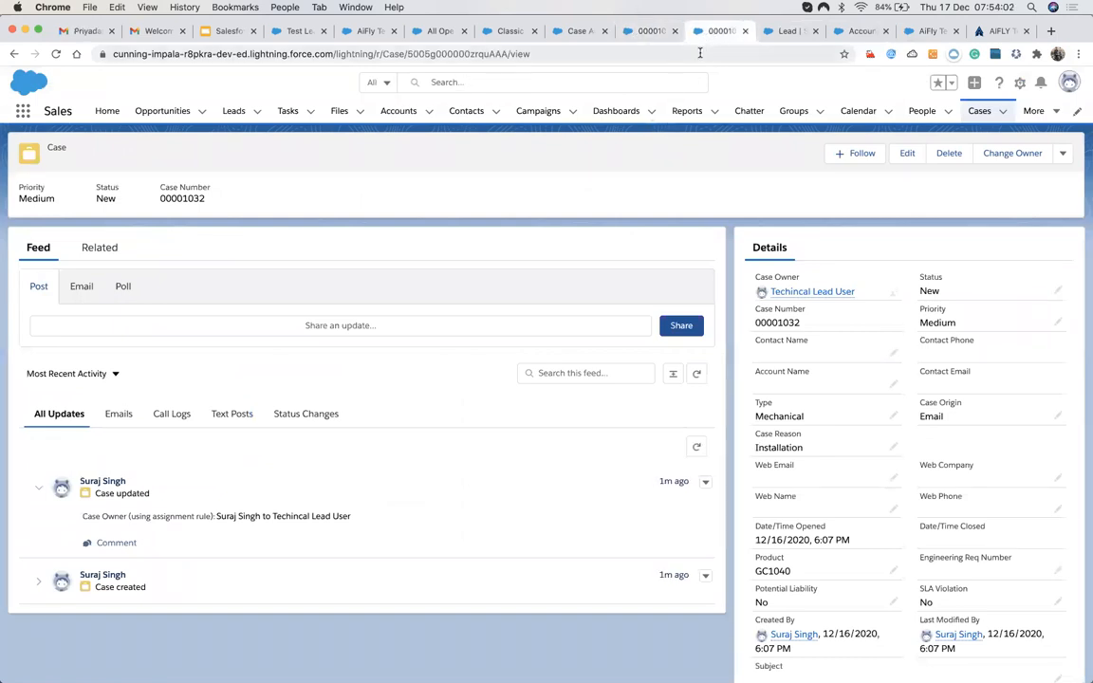
{"action": "left_click", "coordinate": [641, 35]}
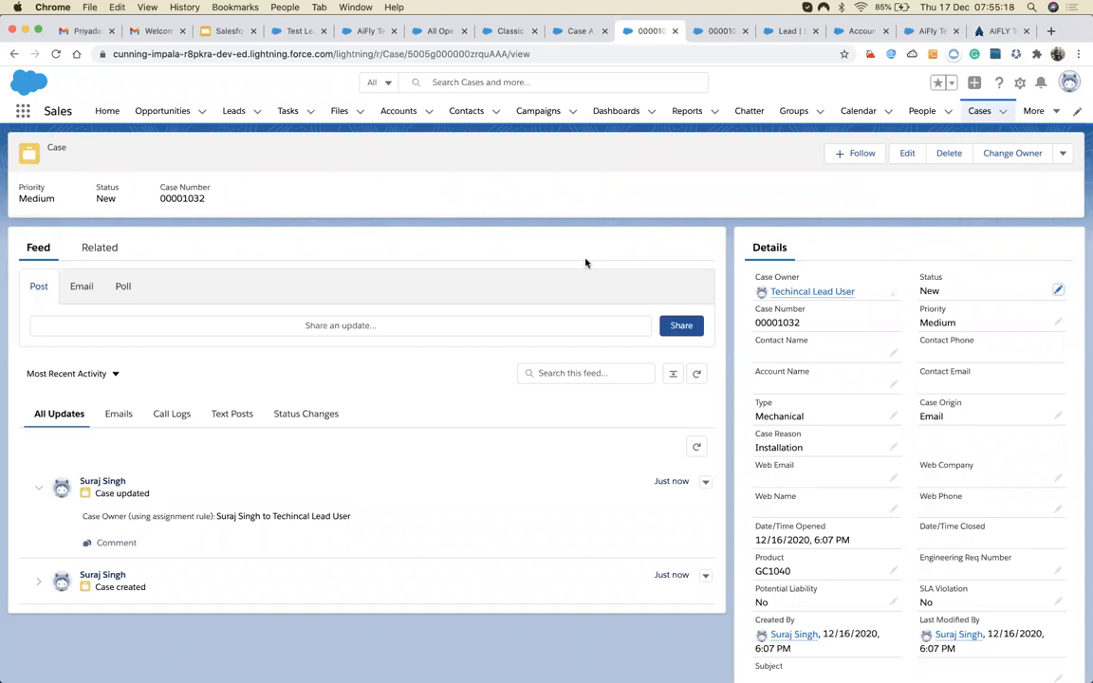
Search Setup for 'esca' and open My New Escalation Rule.
{"action": "left_click", "coordinate": [577, 30]}
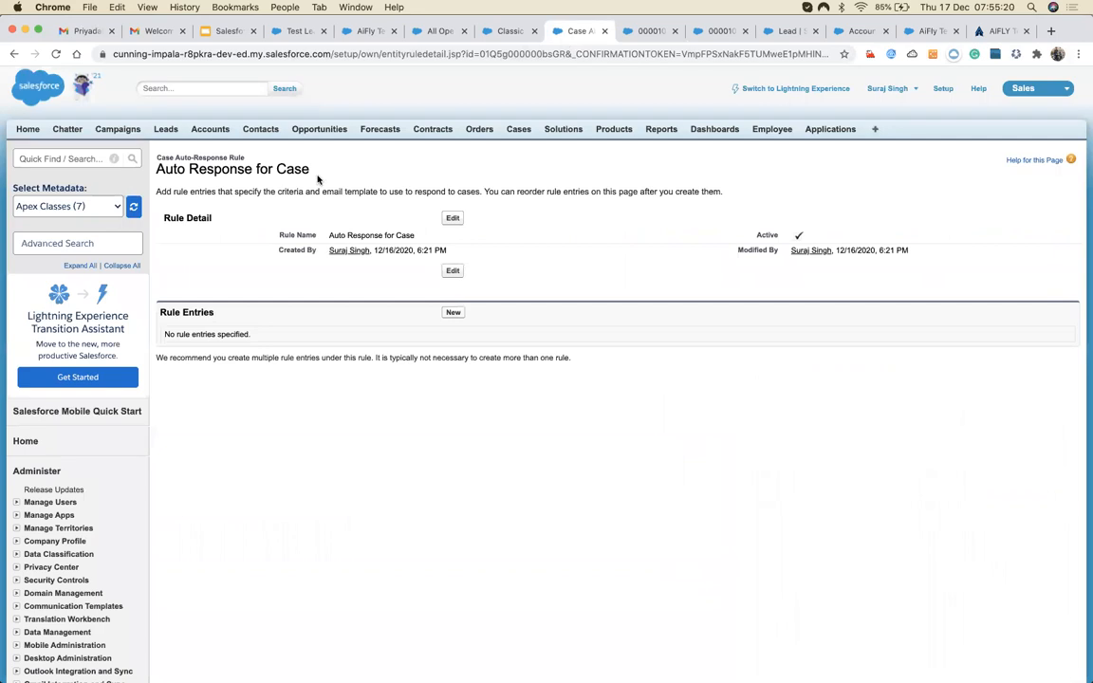
{"action": "left_click", "coordinate": [62, 158]}
{"action": "type", "text": "esca"}
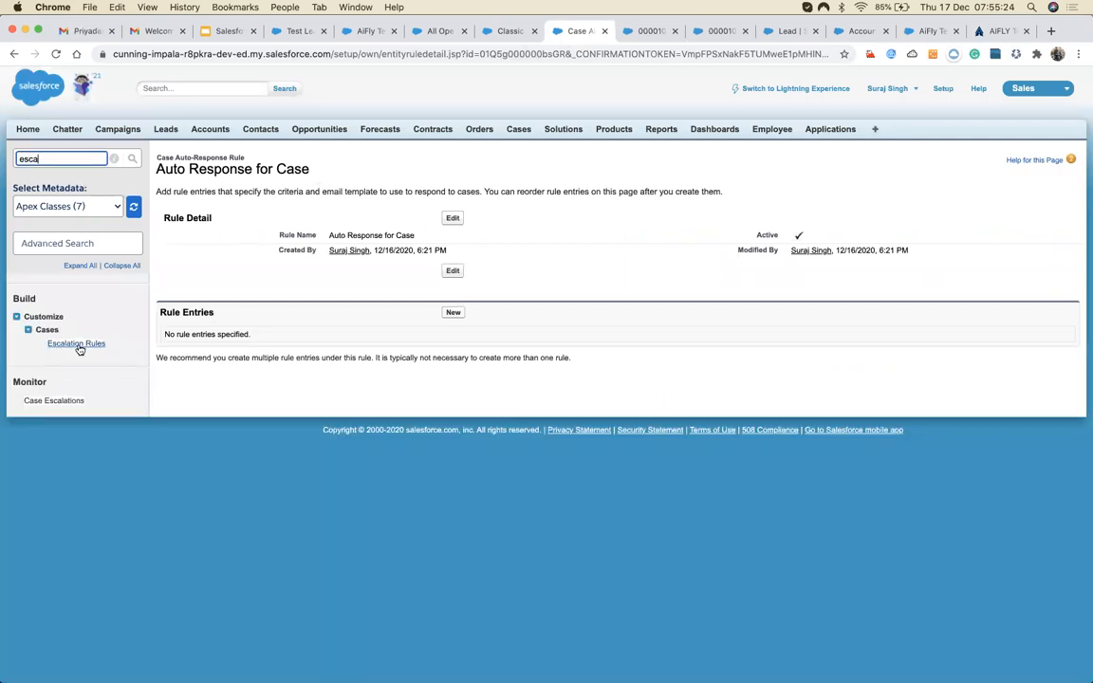
{"action": "left_click", "coordinate": [76, 343]}
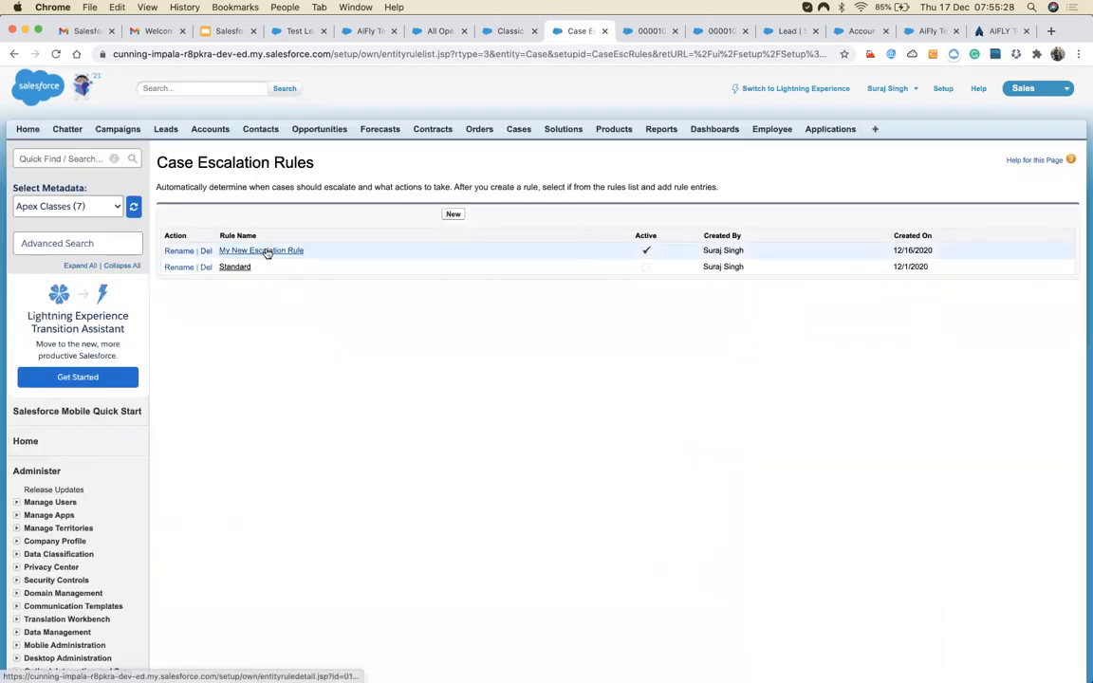
{"action": "left_click", "coordinate": [266, 251]}
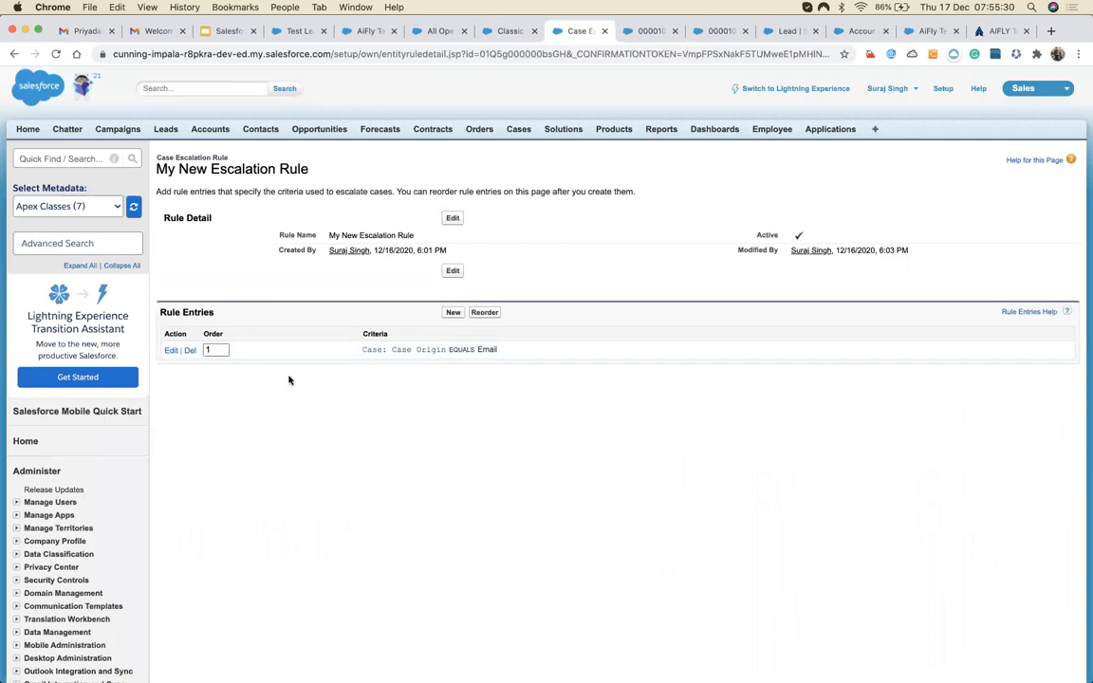
In the Case Origin equals Email entry, make the 30 Minutes action also notify the case owner.
{"action": "left_click", "coordinate": [171, 351]}
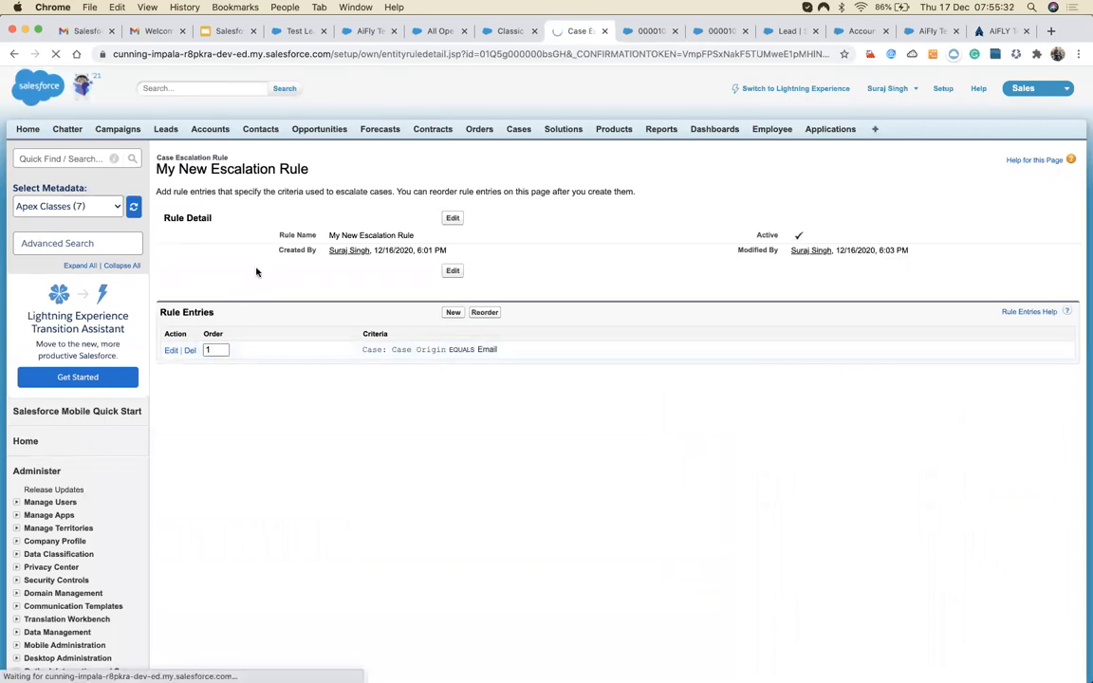
{"action": "scroll", "coordinate": [257, 271], "scroll_direction": "down", "scroll_amount": 1}
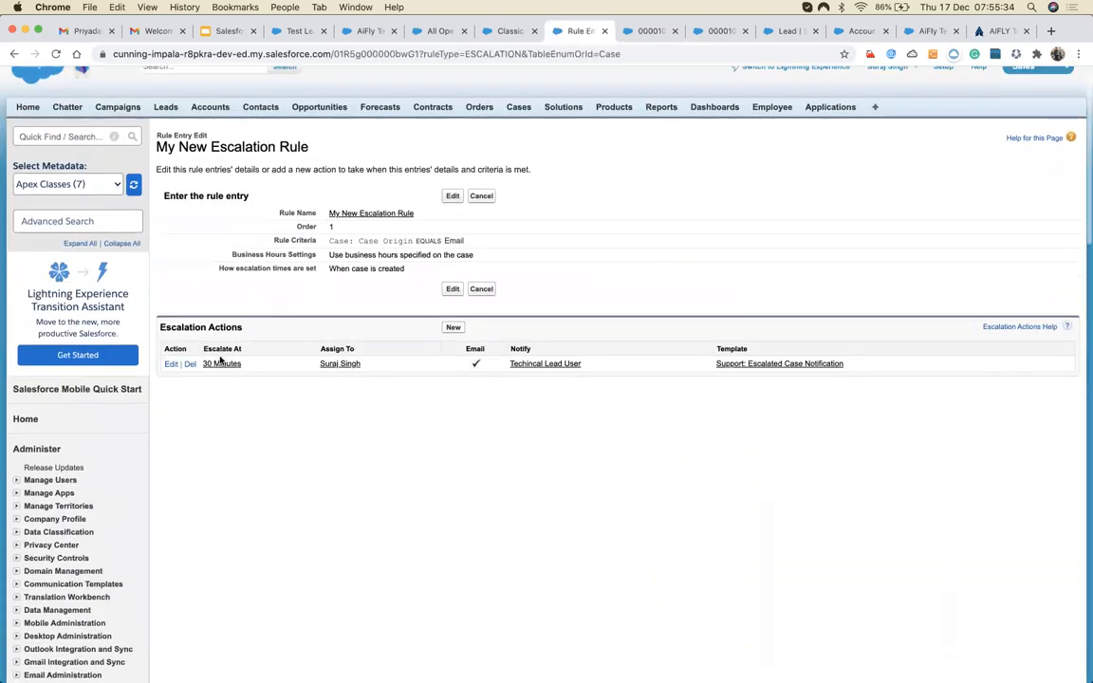
{"action": "left_click", "coordinate": [221, 365]}
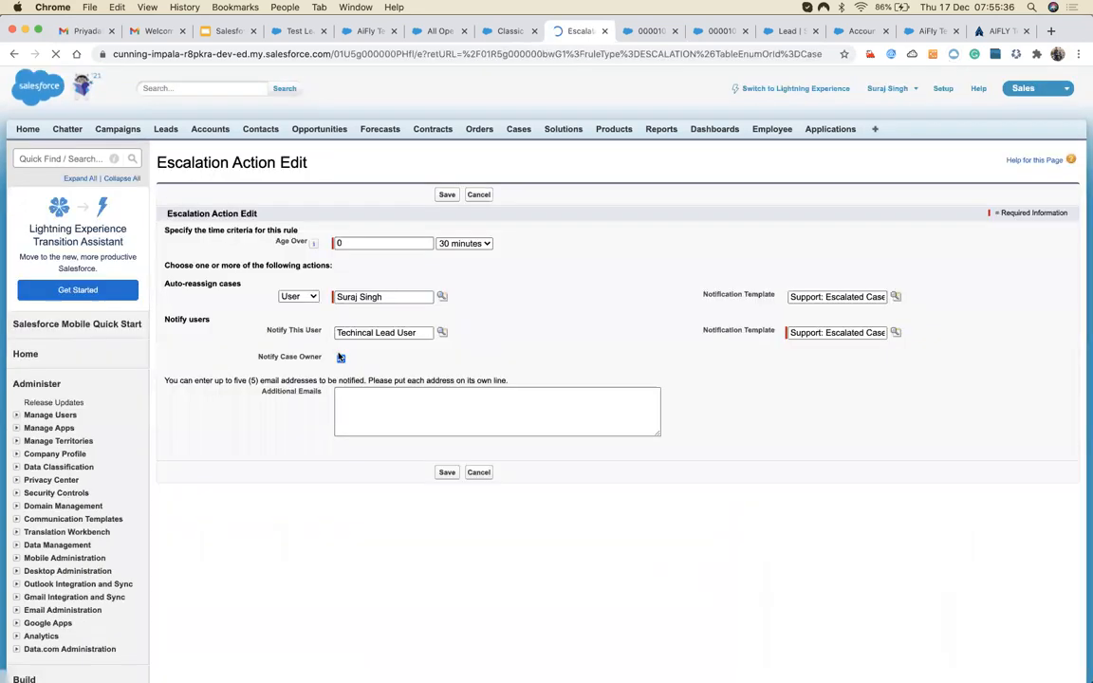
{"action": "left_click", "coordinate": [341, 358]}
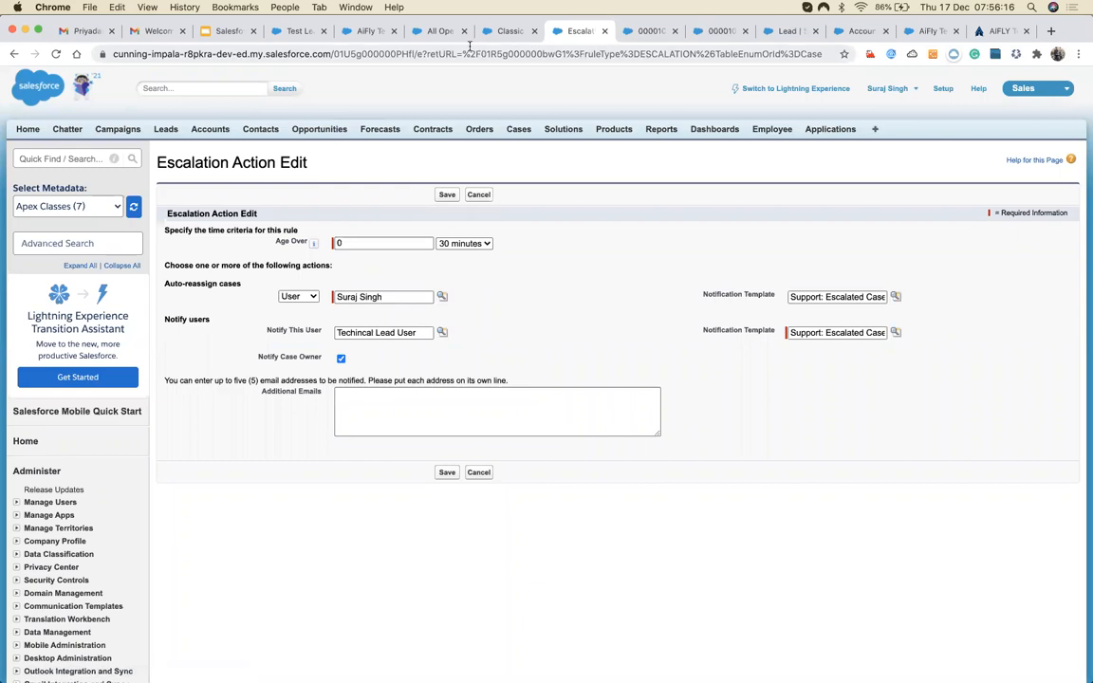
Open the Case Escalations monitor via 'esc', search the queue, and reload it to show the pending escalation.
{"action": "left_click", "coordinate": [60, 158]}
{"action": "type", "text": "ec"}
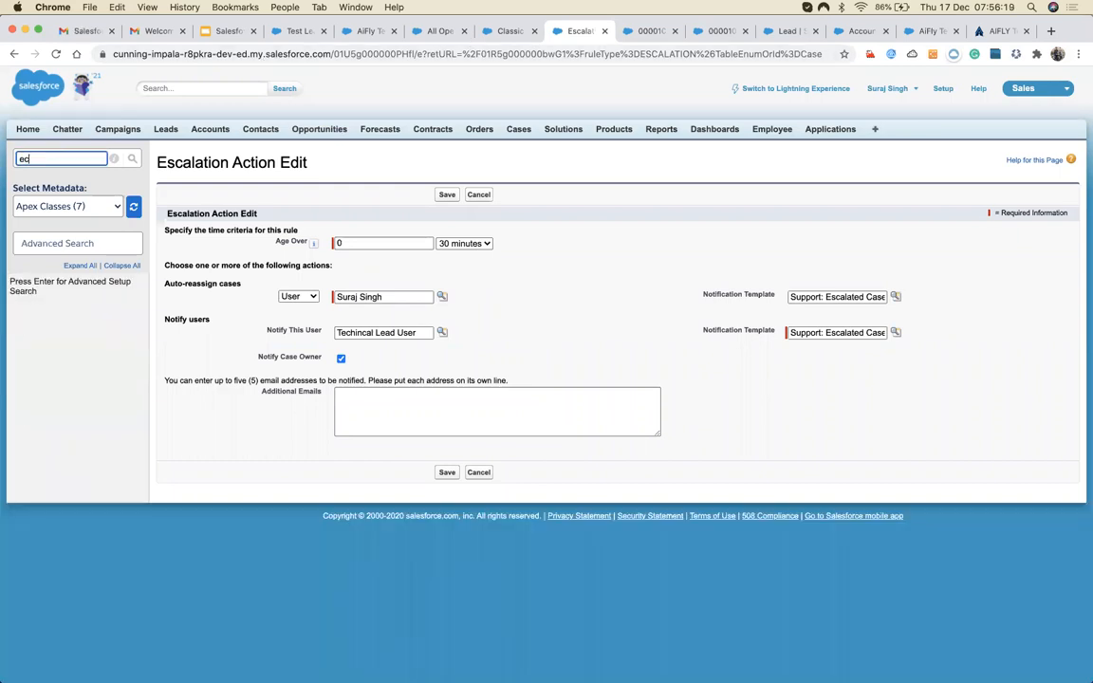
{"action": "key", "text": "BackSpace"}
{"action": "type", "text": "sc"}
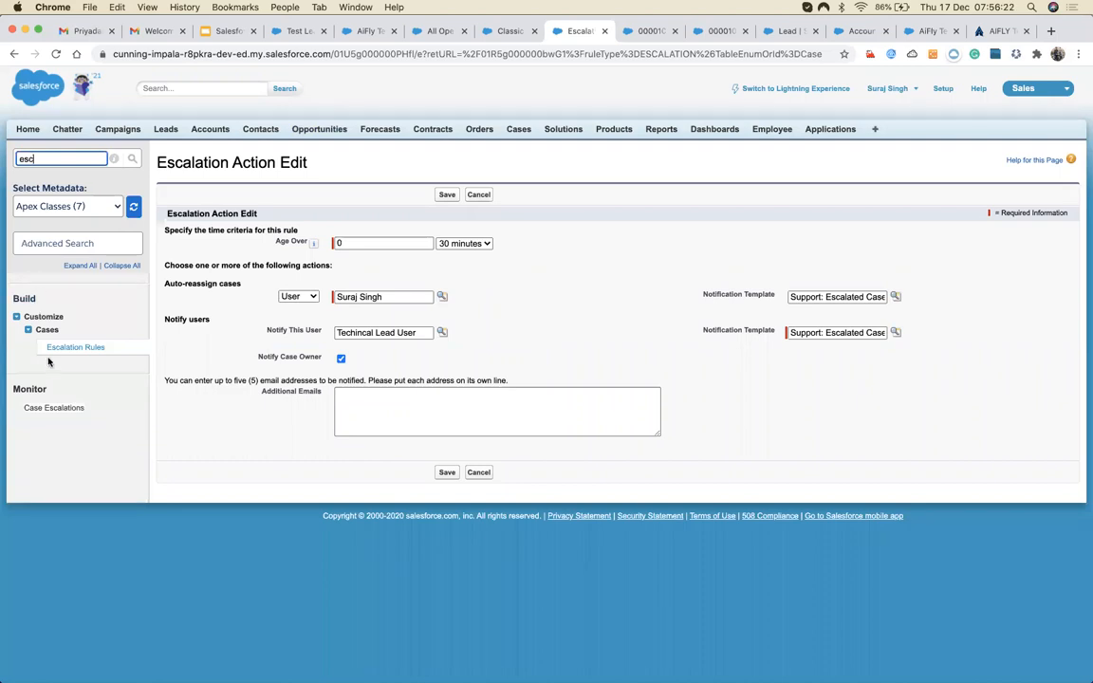
{"action": "left_click", "coordinate": [61, 411]}
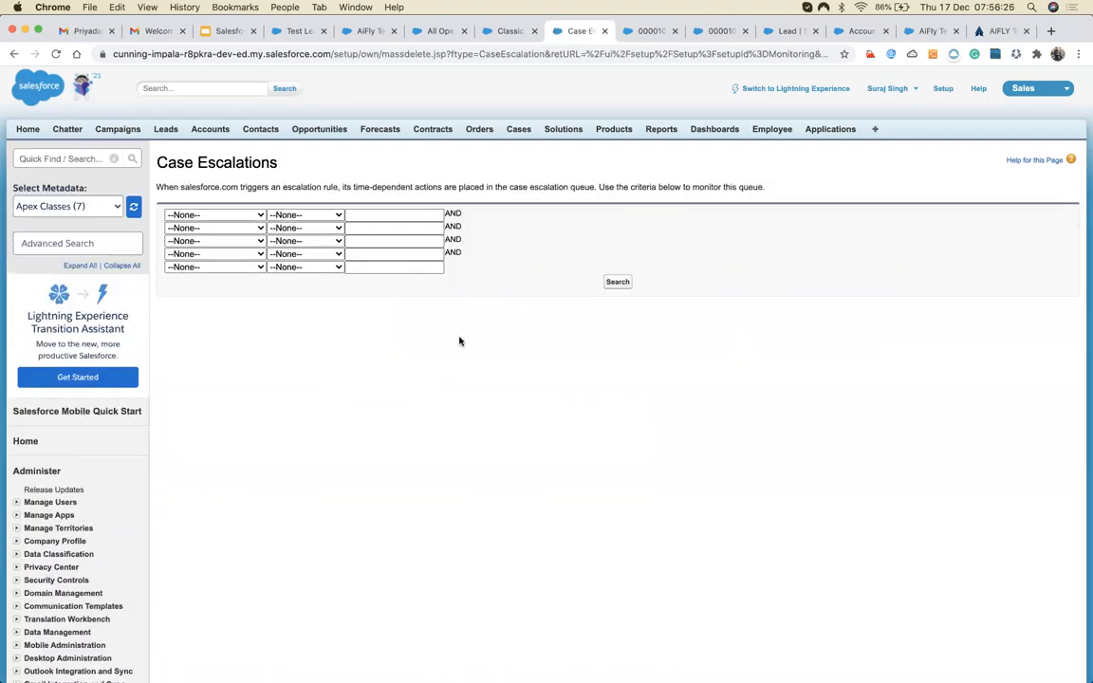
{"action": "left_click", "coordinate": [618, 282]}
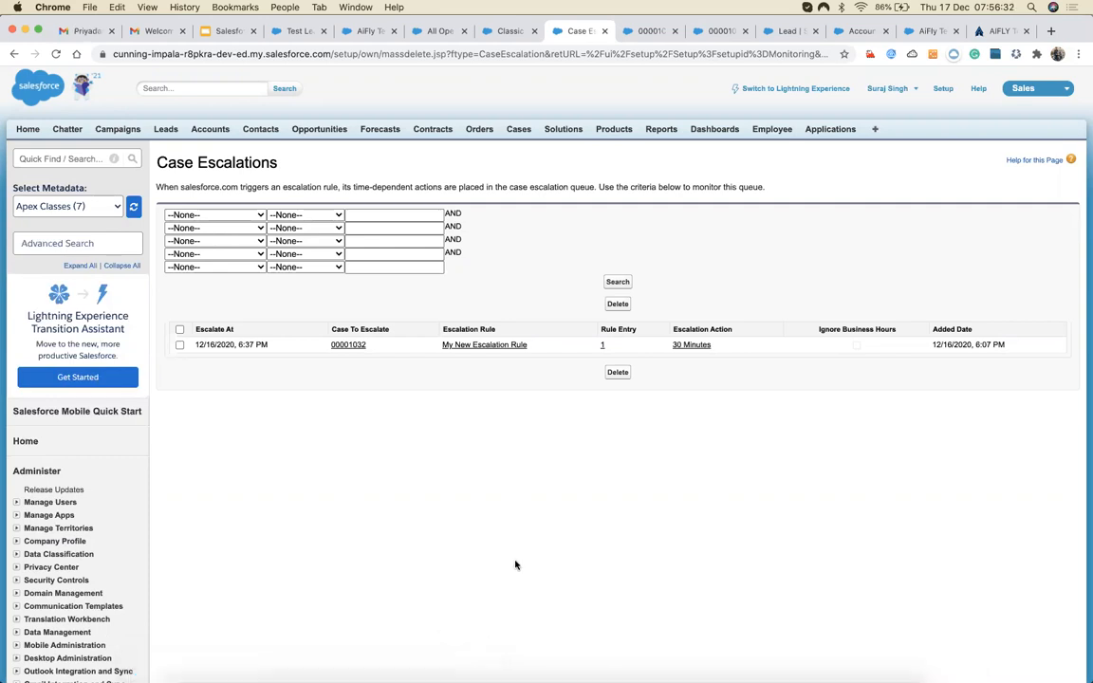
{"action": "mouse_move", "coordinate": [750, 664]}
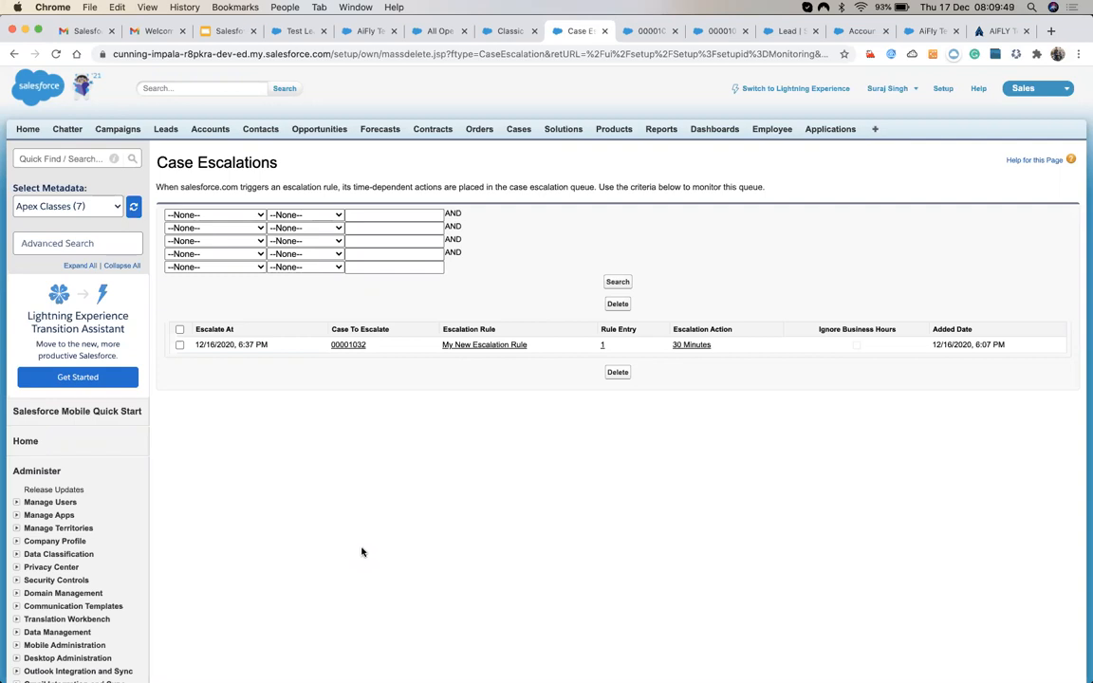
{"action": "left_click", "coordinate": [56, 56]}
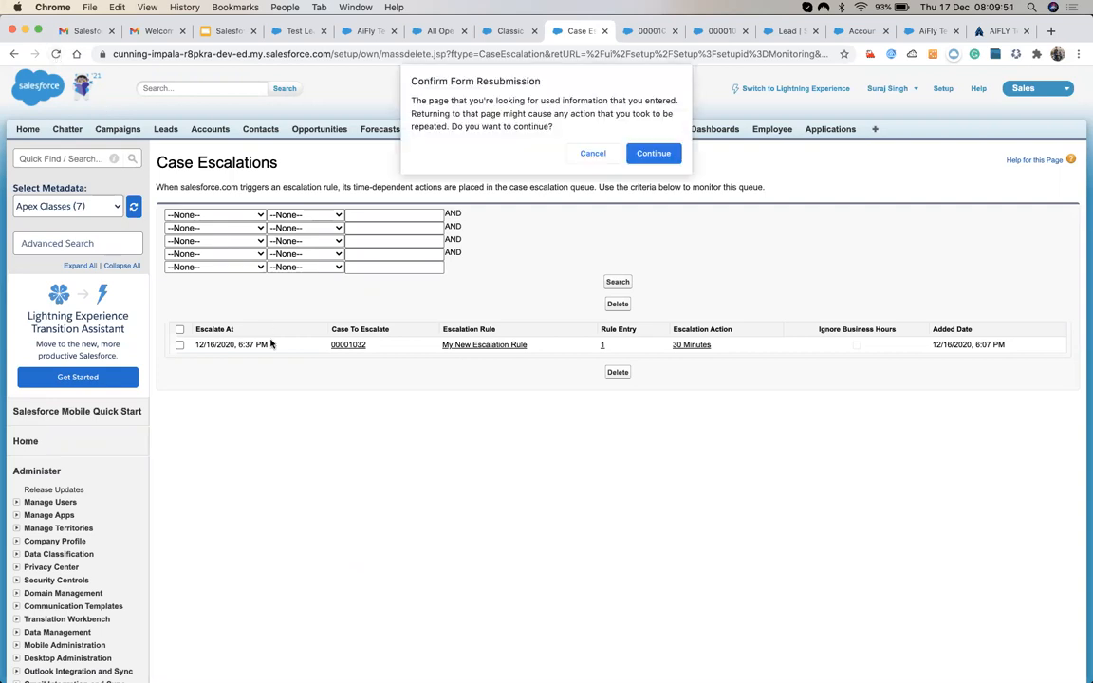
{"action": "left_click", "coordinate": [638, 153]}
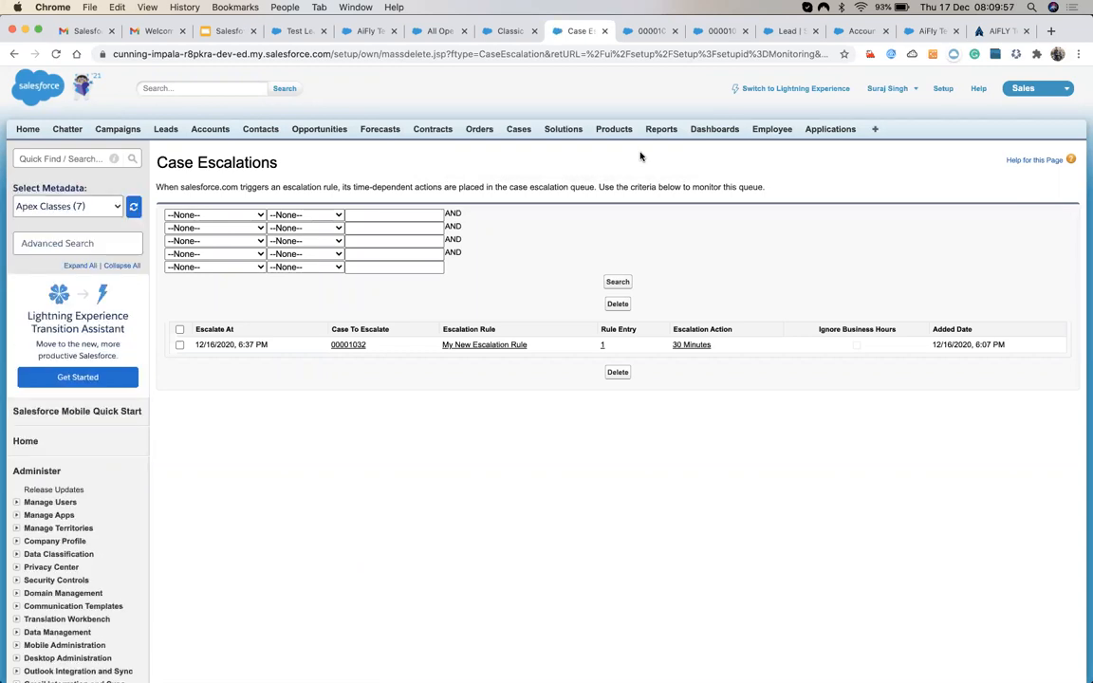
{"action": "left_click", "coordinate": [226, 32]}
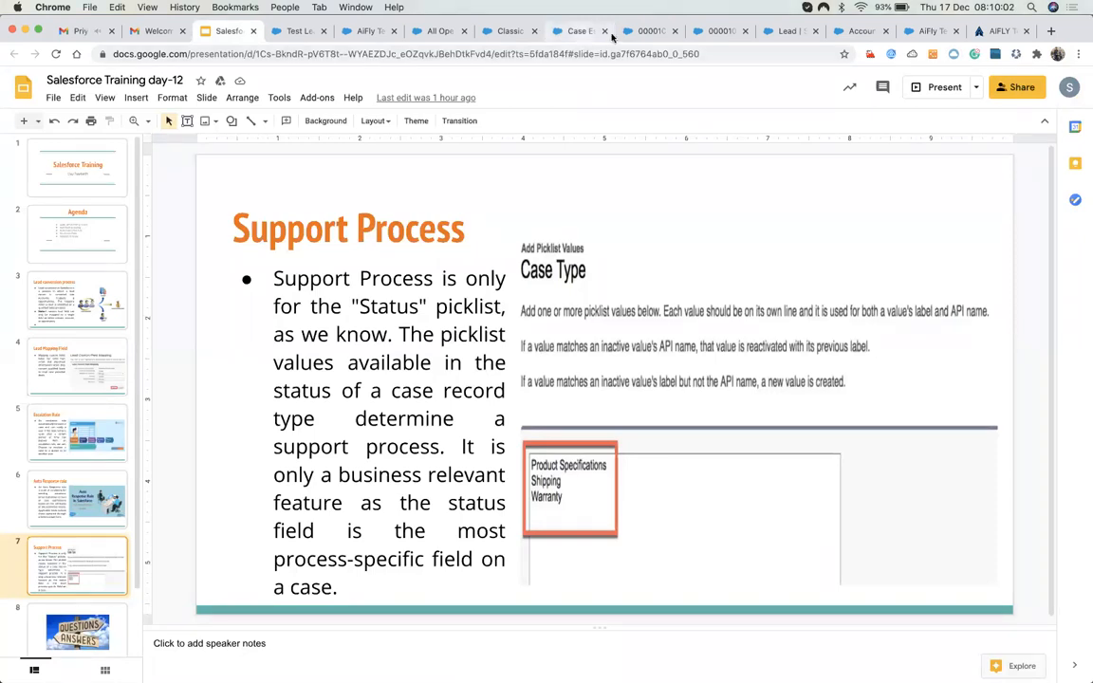
{"action": "left_click", "coordinate": [581, 31]}
{"action": "key", "text": "ctrl+Tab"}
{"action": "left_click", "coordinate": [595, 36]}
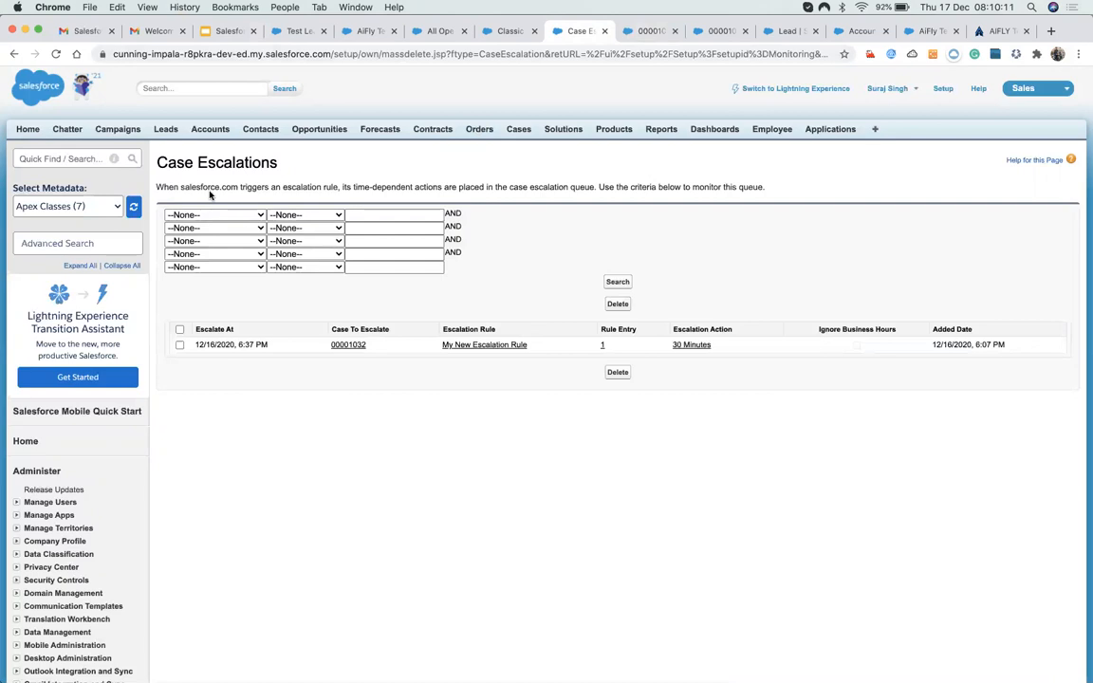
{"action": "left_click", "coordinate": [48, 158]}
{"action": "type", "text": "s"}
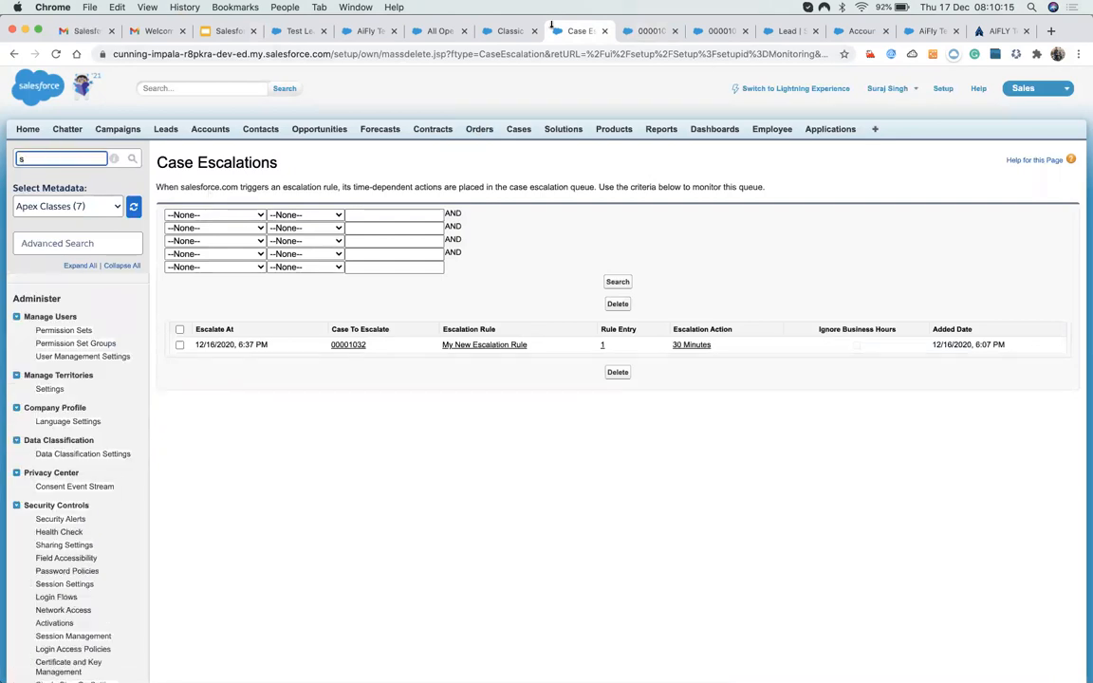
Search Lightning Setup for 'su' and open the empty Support Processes page.
{"action": "left_click", "coordinate": [512, 31]}
{"action": "left_click", "coordinate": [66, 148]}
{"action": "key", "text": "BackSpace"}
{"action": "key", "text": "BackSpace"}
{"action": "key", "text": "BackSpace"}
{"action": "key", "text": "BackSpace"}
{"action": "key", "text": "BackSpace"}
{"action": "key", "text": "BackSpace"}
{"action": "key", "text": "BackSpace"}
{"action": "key", "text": "BackSpace"}
{"action": "type", "text": "s"}
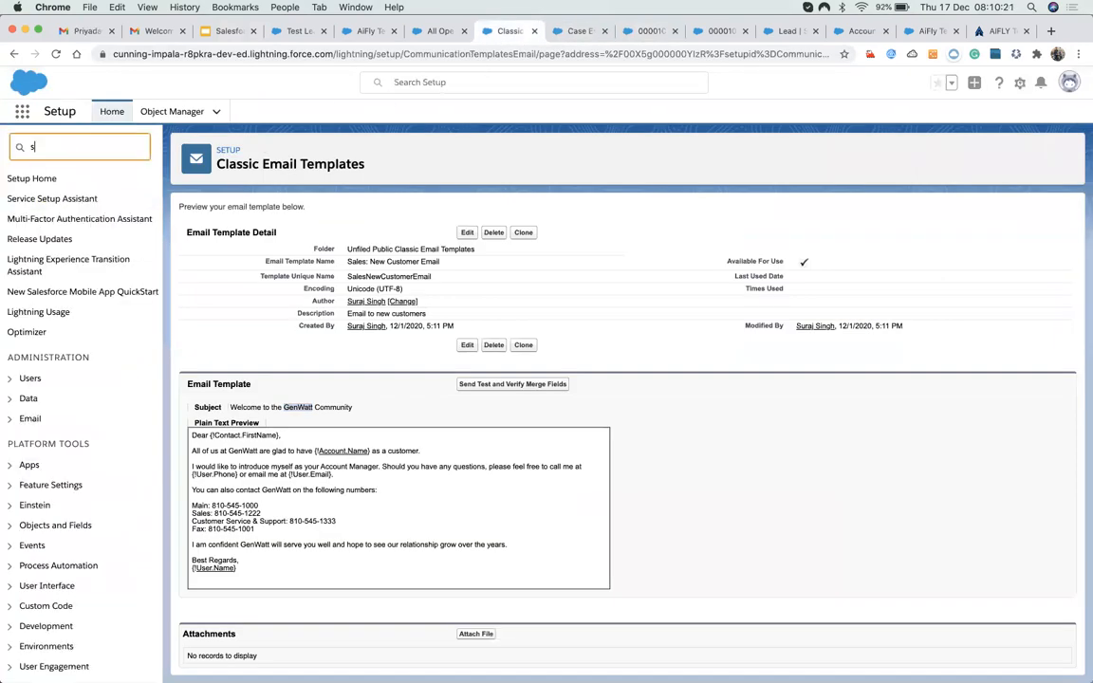
{"action": "type", "text": "u"}
{"action": "left_click", "coordinate": [95, 219]}
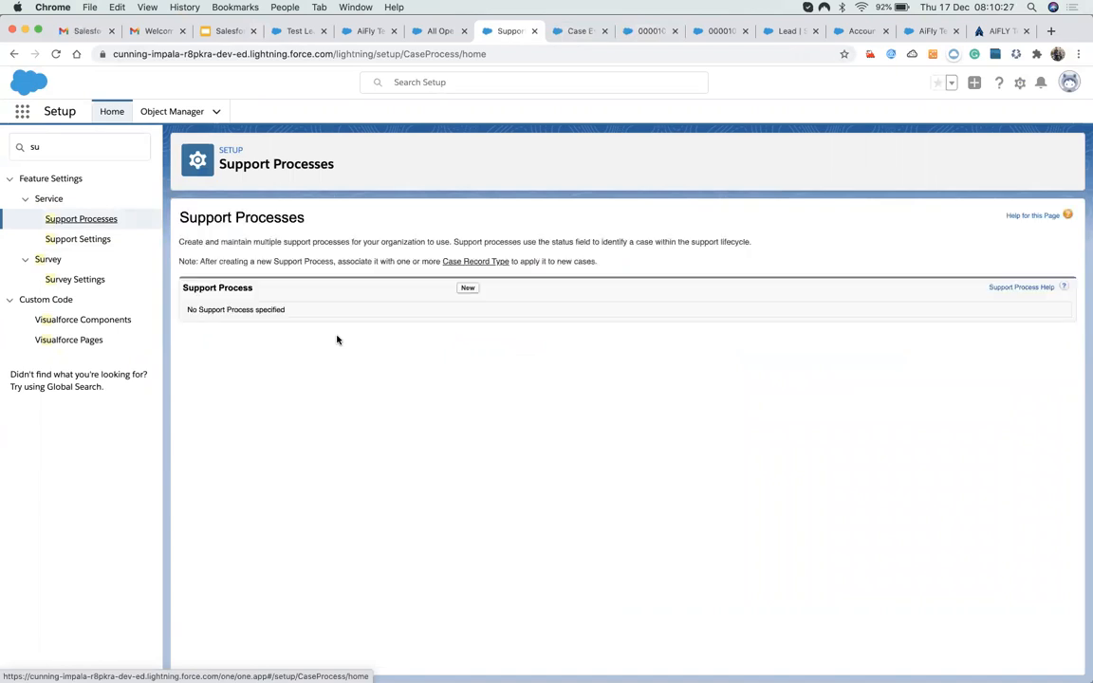
Create 'Installation Support Process' copied from --Master--, with New, Working, Escalated and Closed statuses.
{"action": "left_click", "coordinate": [468, 289]}
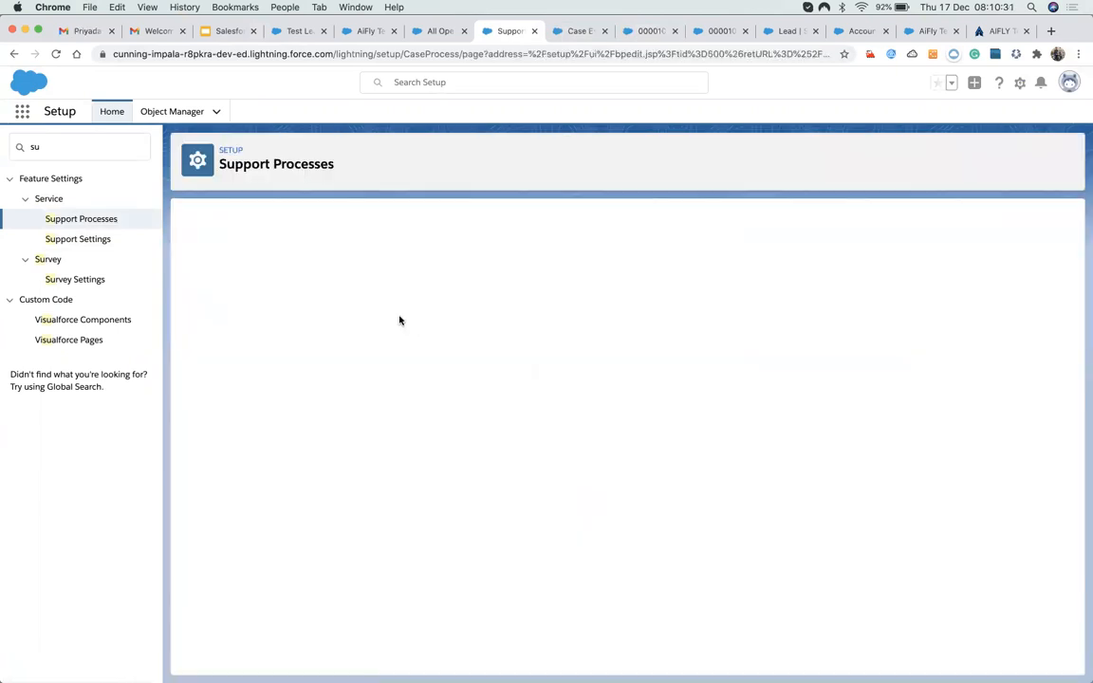
{"action": "left_click", "coordinate": [379, 300]}
{"action": "left_click", "coordinate": [433, 307]}
{"action": "left_click", "coordinate": [410, 316]}
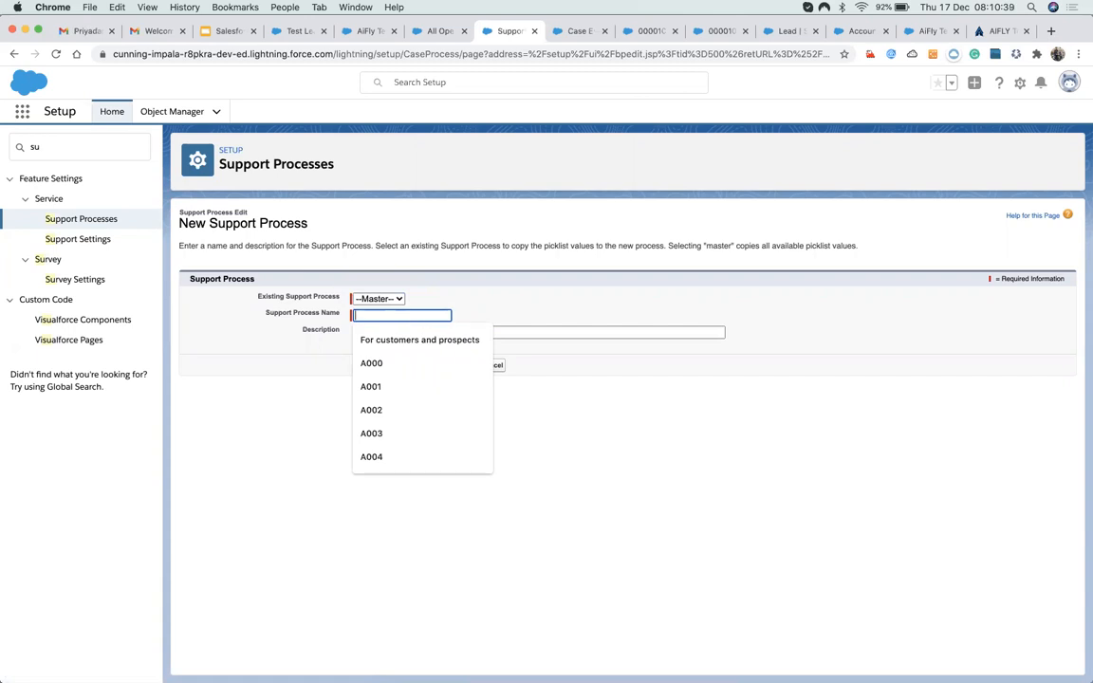
{"action": "type", "text": "Installation Supp"}
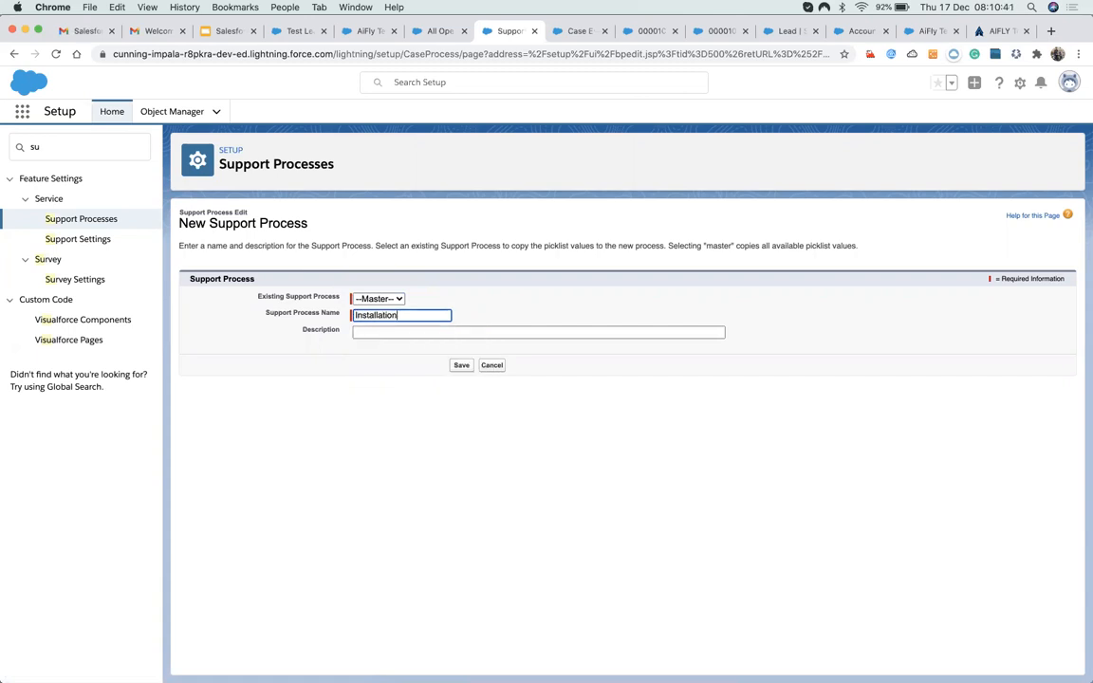
{"action": "type", "text": "ort Process"}
{"action": "left_click", "coordinate": [459, 366]}
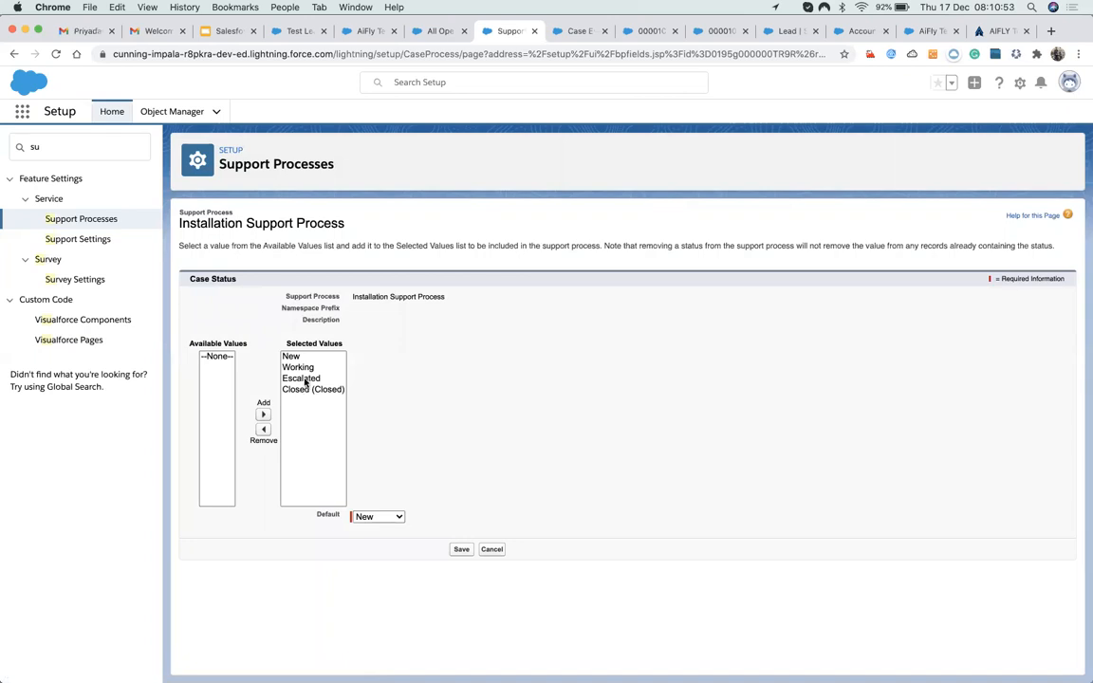
{"action": "left_click", "coordinate": [304, 379]}
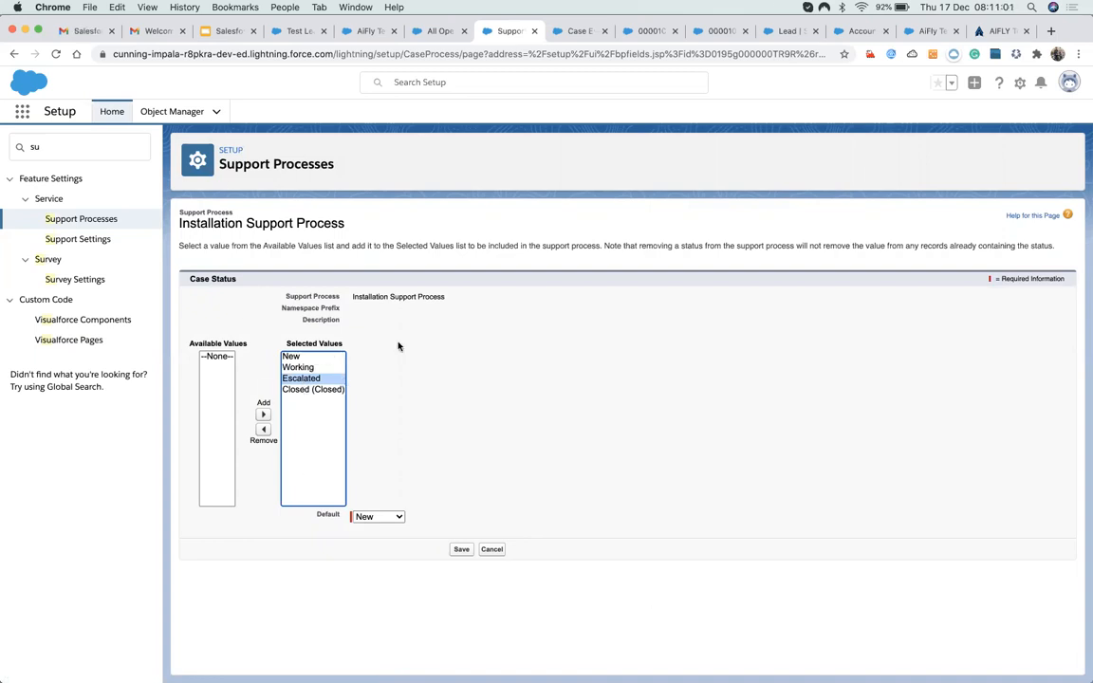
Go to Object Manager and search its objects for 'case'.
{"action": "left_click", "coordinate": [60, 148]}
{"action": "key", "text": "BackSpace"}
{"action": "key", "text": "BackSpace"}
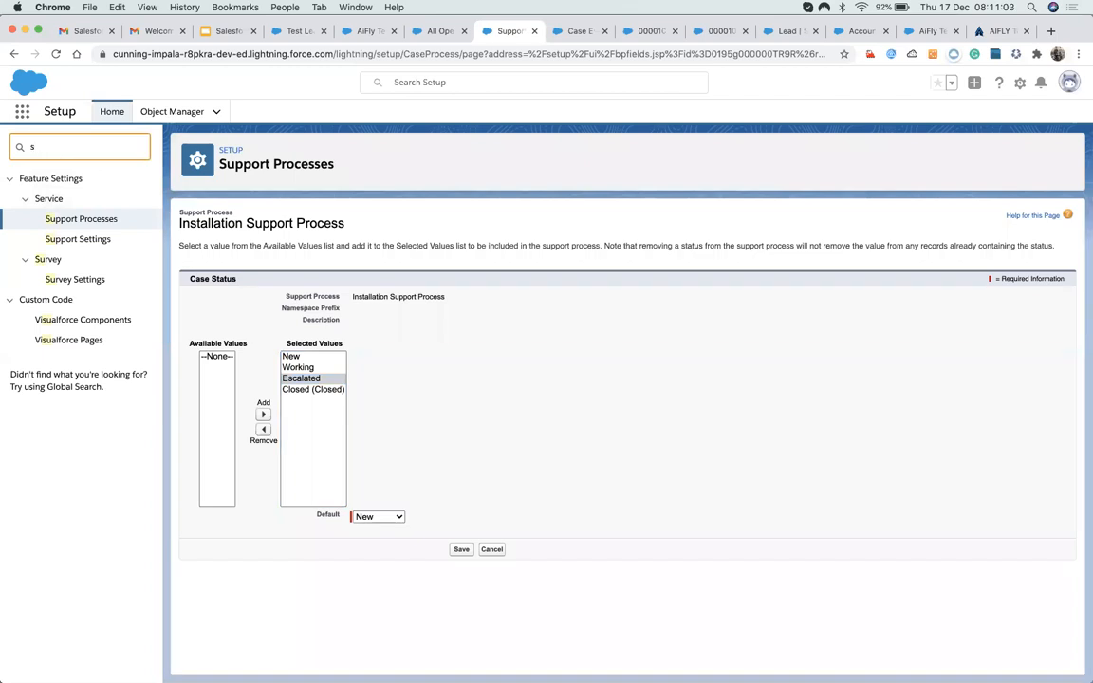
{"action": "type", "text": "case"}
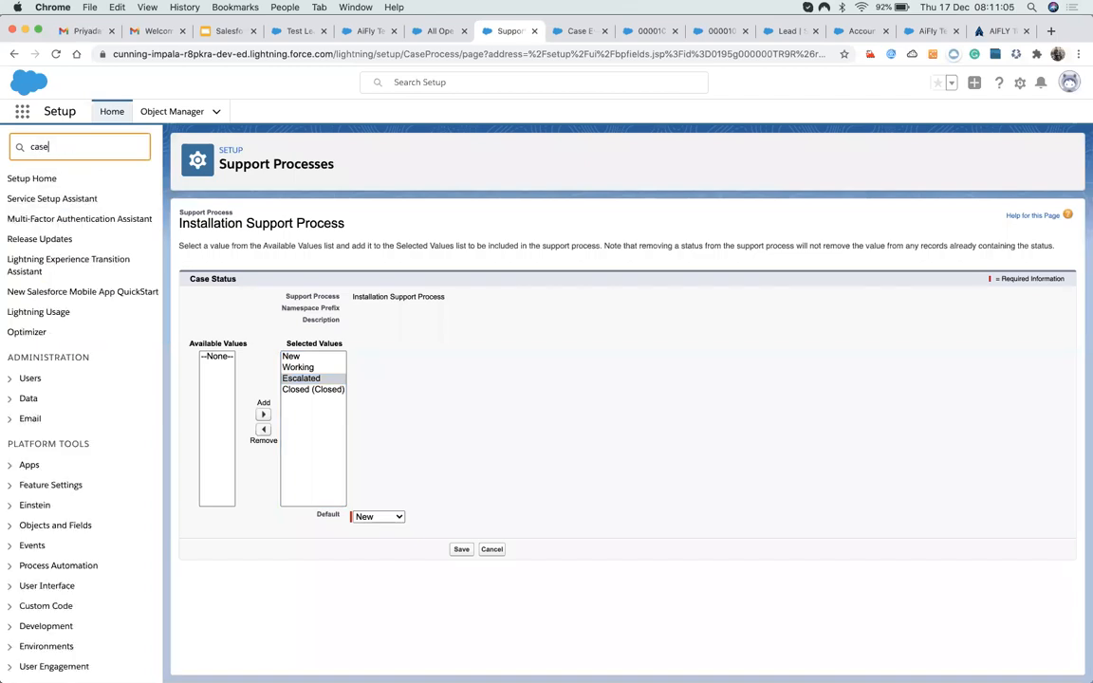
{"action": "left_click", "coordinate": [173, 113]}
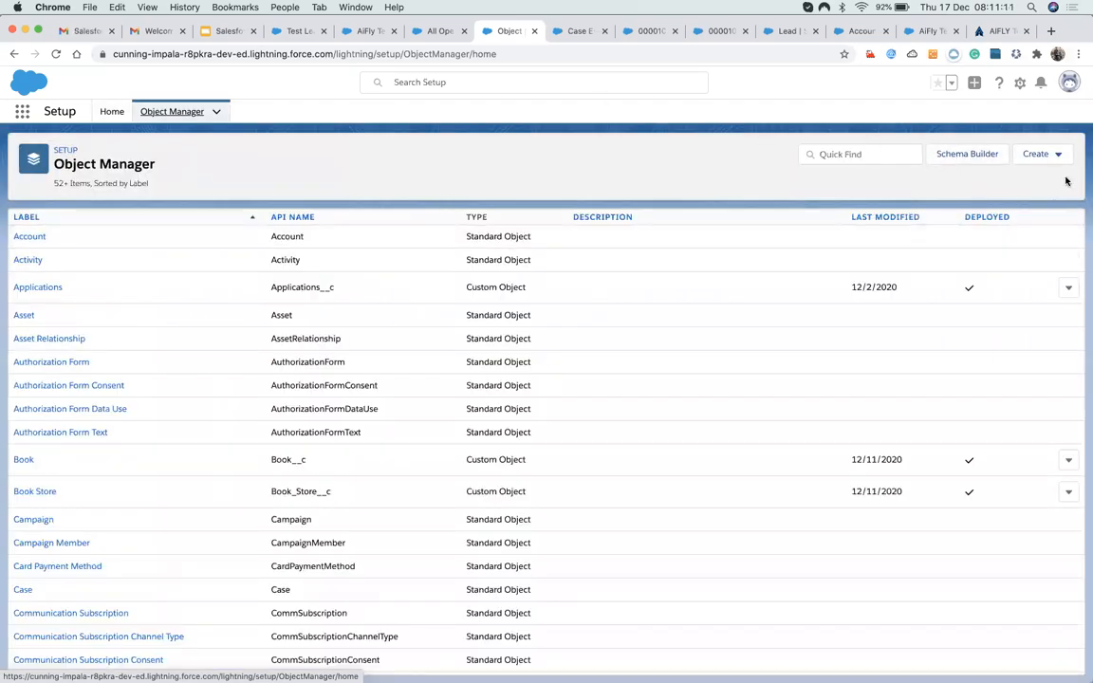
{"action": "left_click", "coordinate": [822, 153]}
{"action": "type", "text": "case"}
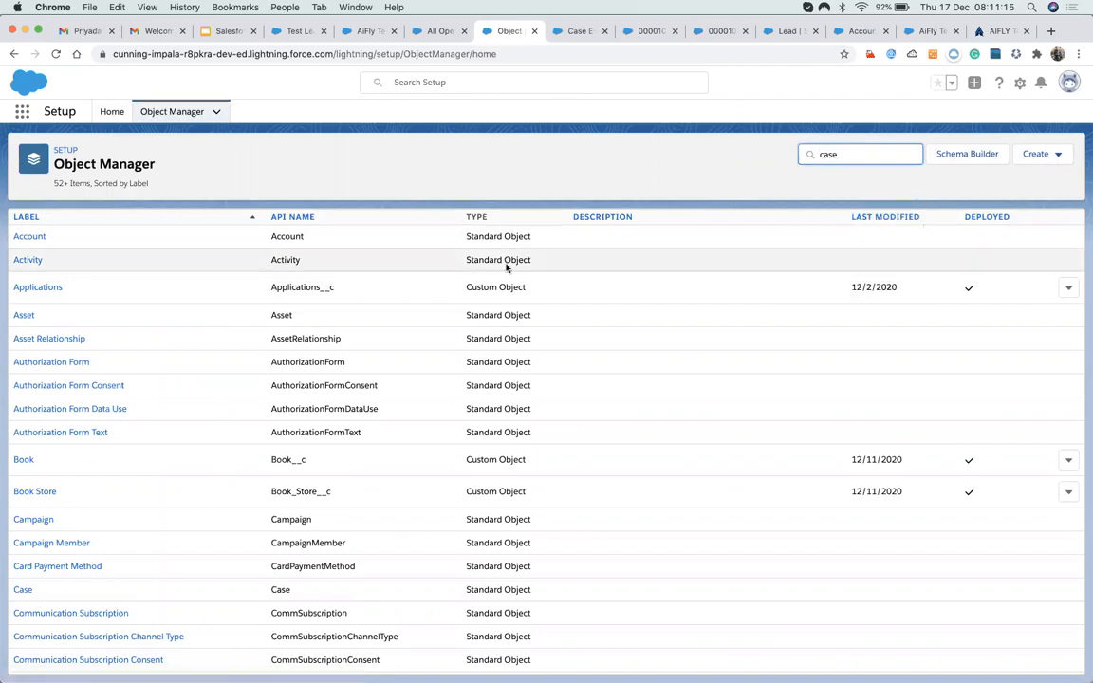
Open the Case object's Status field from Fields & Relationships.
{"action": "left_click", "coordinate": [22, 237]}
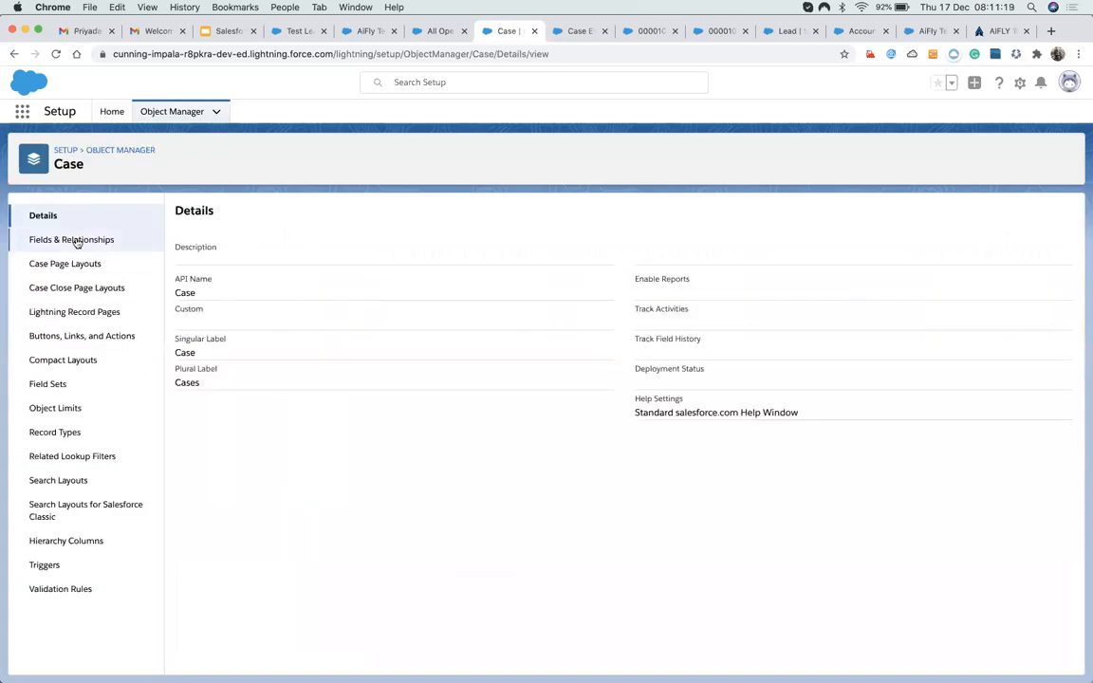
{"action": "left_click", "coordinate": [74, 239]}
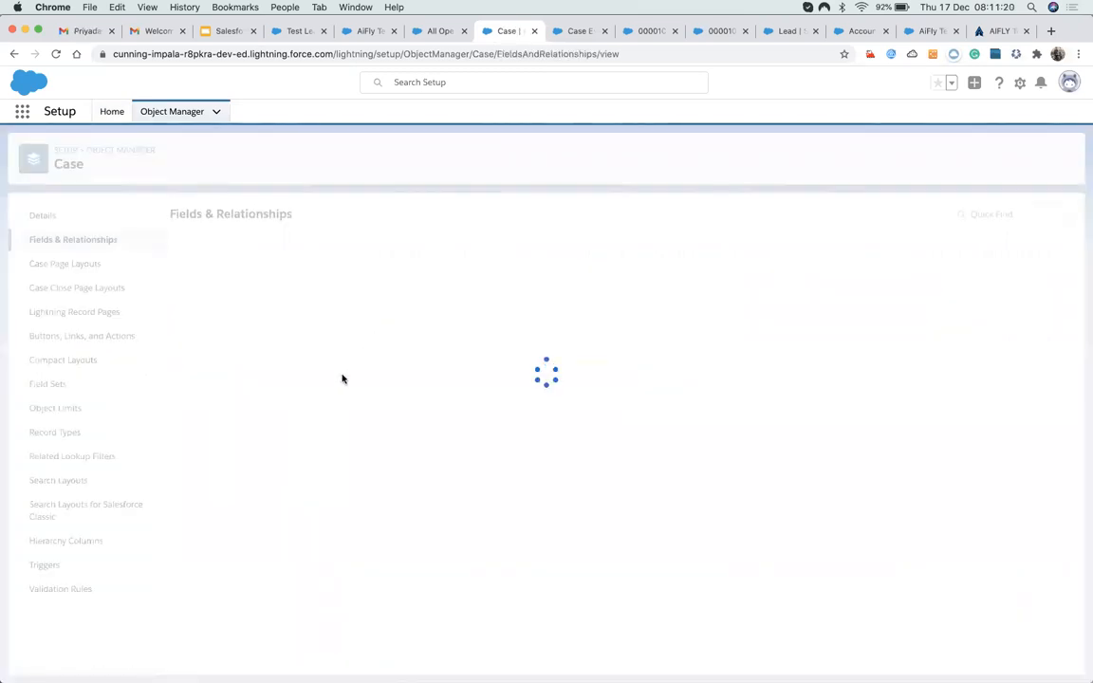
{"action": "scroll", "coordinate": [343, 378], "scroll_direction": "down", "scroll_amount": 1}
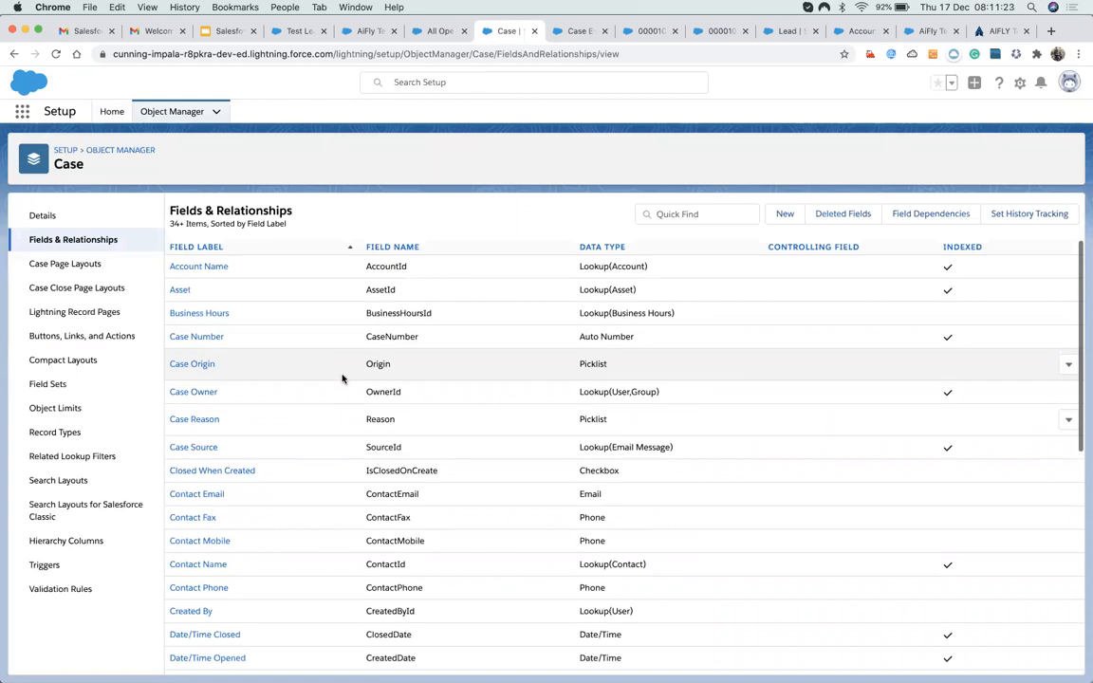
{"action": "scroll", "coordinate": [342, 379], "scroll_direction": "down", "scroll_amount": 6}
{"action": "scroll", "coordinate": [343, 378], "scroll_direction": "down", "scroll_amount": 3}
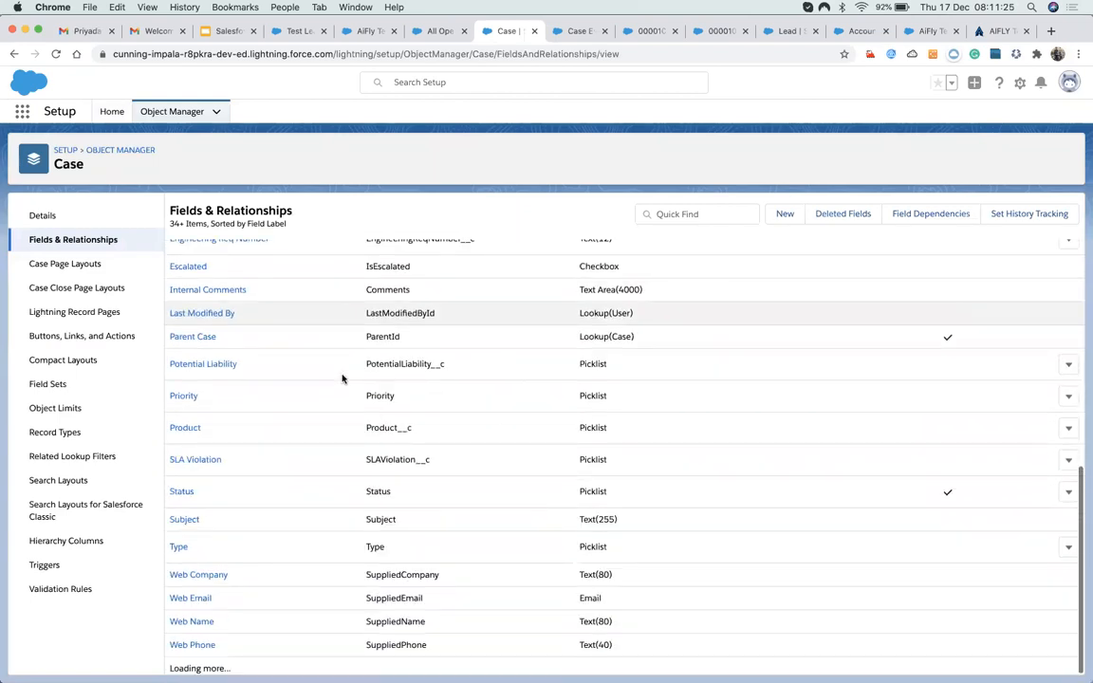
{"action": "left_click", "coordinate": [185, 508]}
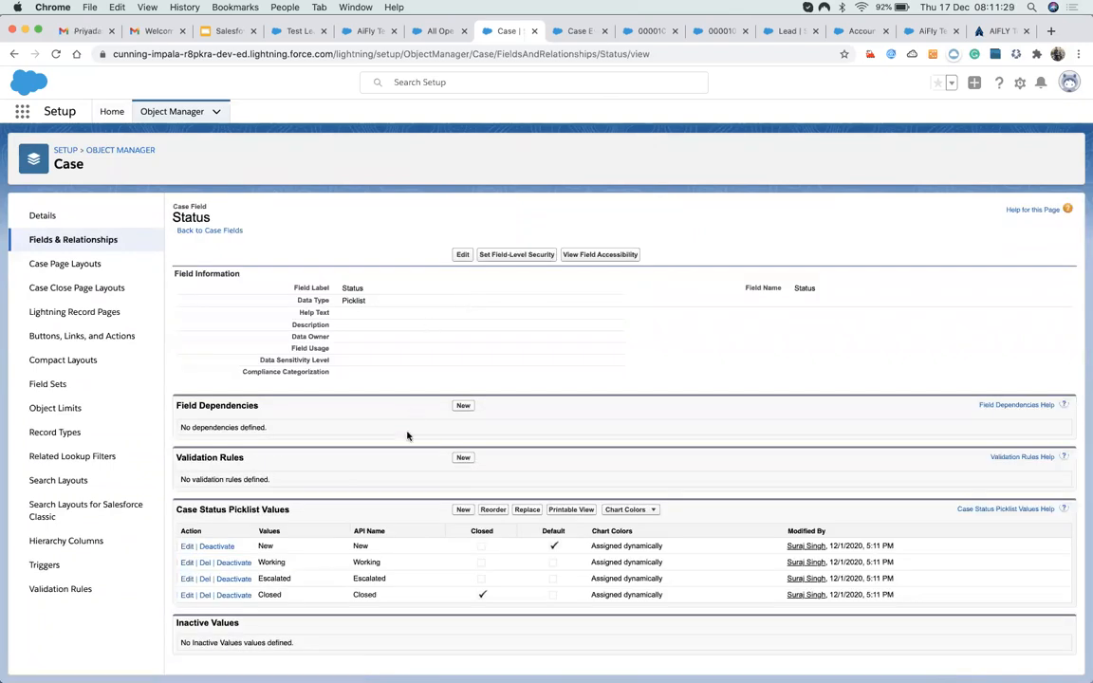
Add 'Installing' and 'Installation Completed' as new Case Status values and save.
{"action": "left_click", "coordinate": [463, 510]}
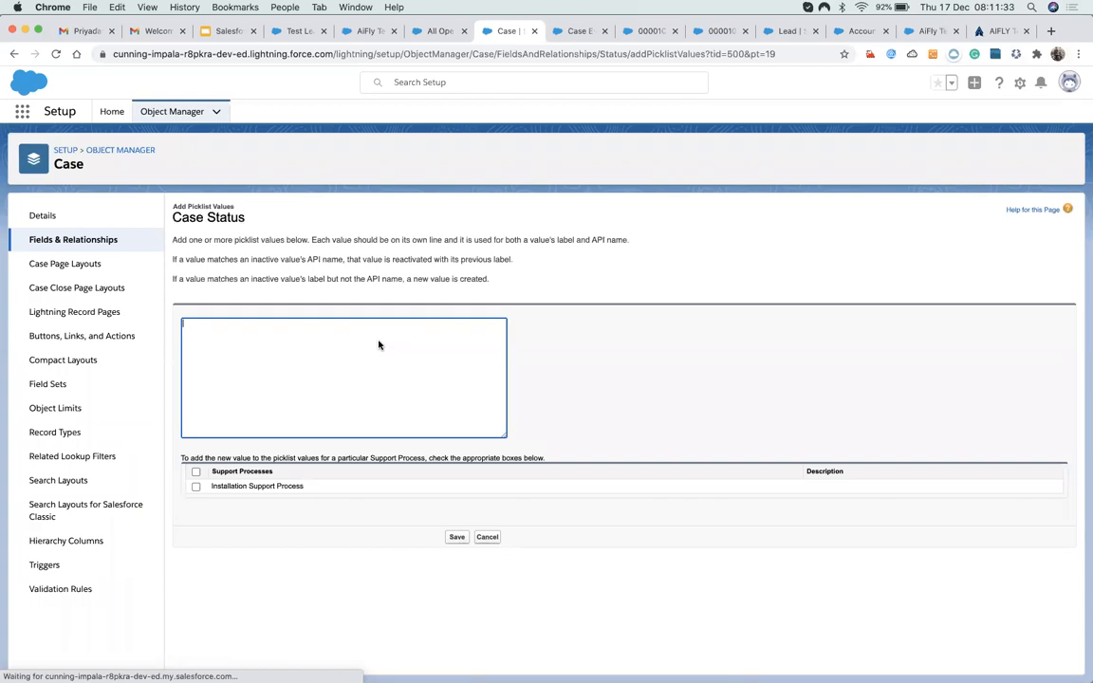
{"action": "type", "text": "Int"}
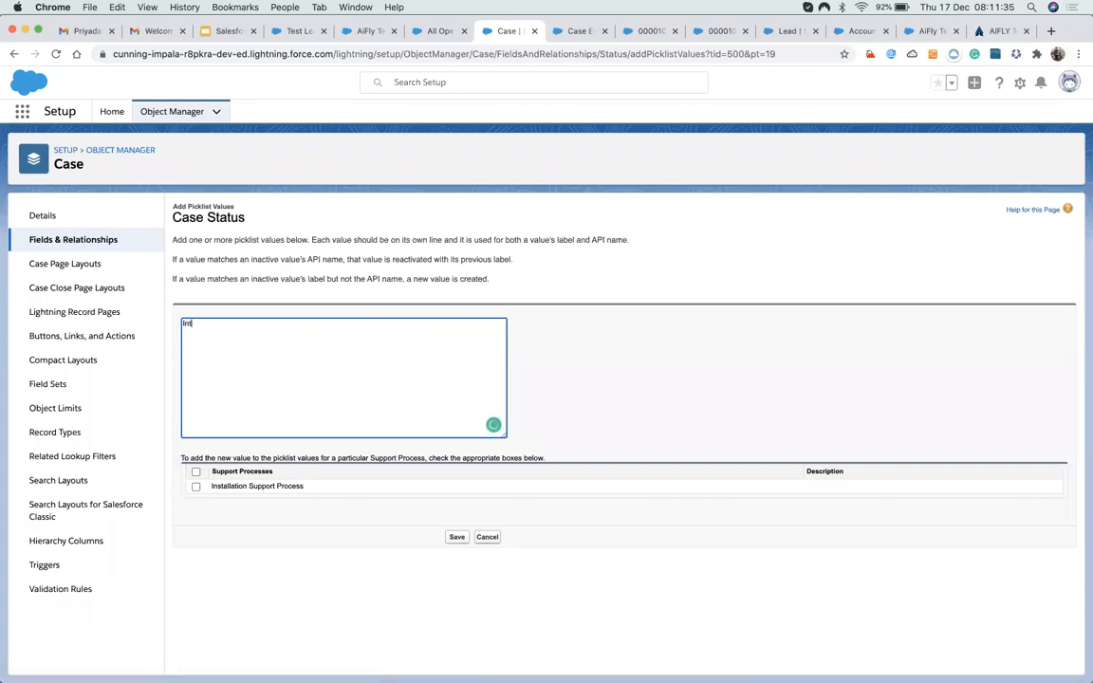
{"action": "key", "text": "BackSpace"}
{"action": "type", "text": "stallinng"}
{"action": "key", "text": "BackSpace"}
{"action": "key", "text": "BackSpace"}
{"action": "type", "text": "g "}
{"action": "type", "text": "Not"}
{"action": "type", "text": "n"}
{"action": "key", "text": "BackSpace"}
{"action": "type", "text": "Installation Completed"}
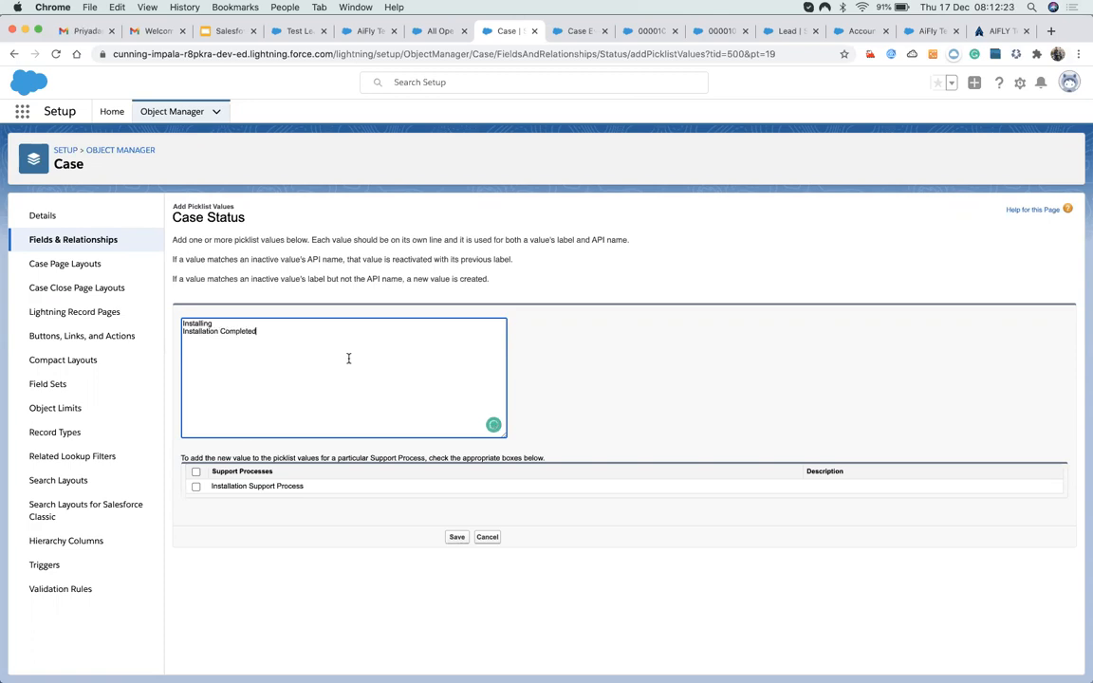
{"action": "left_click", "coordinate": [457, 538]}
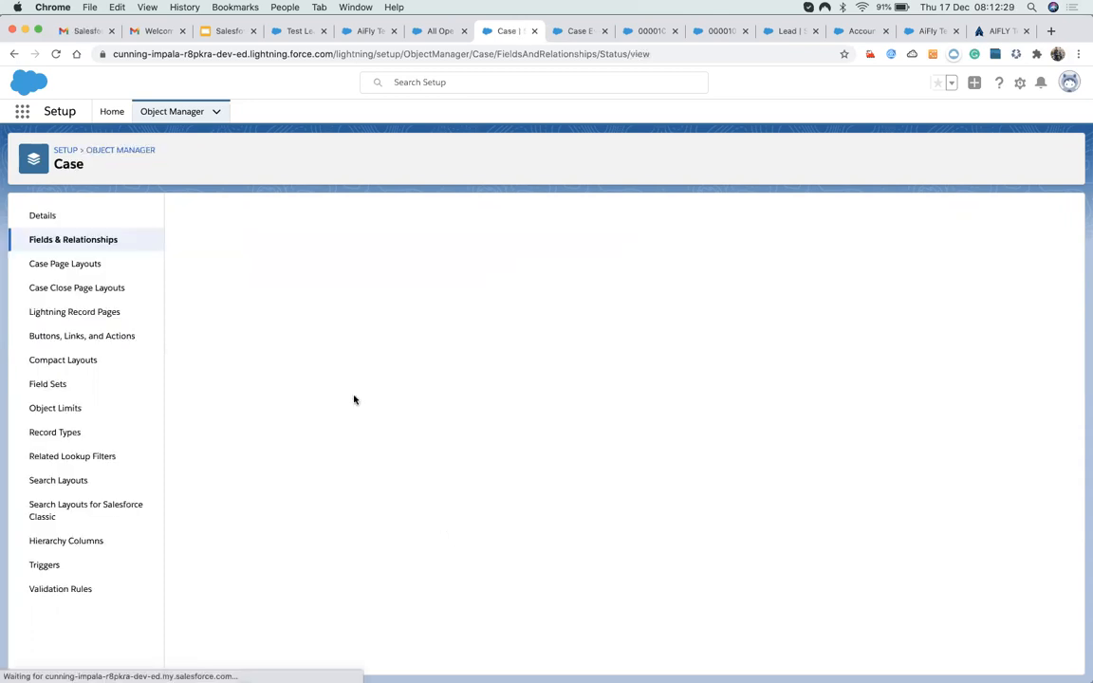
{"action": "scroll", "coordinate": [323, 494], "scroll_direction": "down", "scroll_amount": 1}
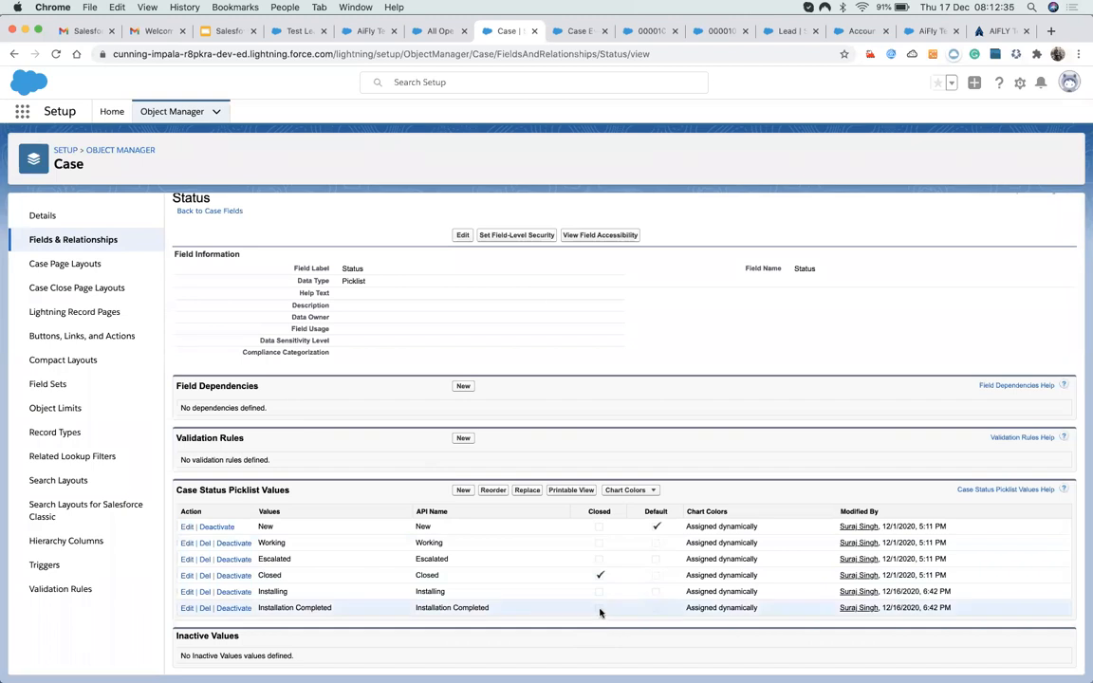
{"action": "left_click", "coordinate": [457, 491]}
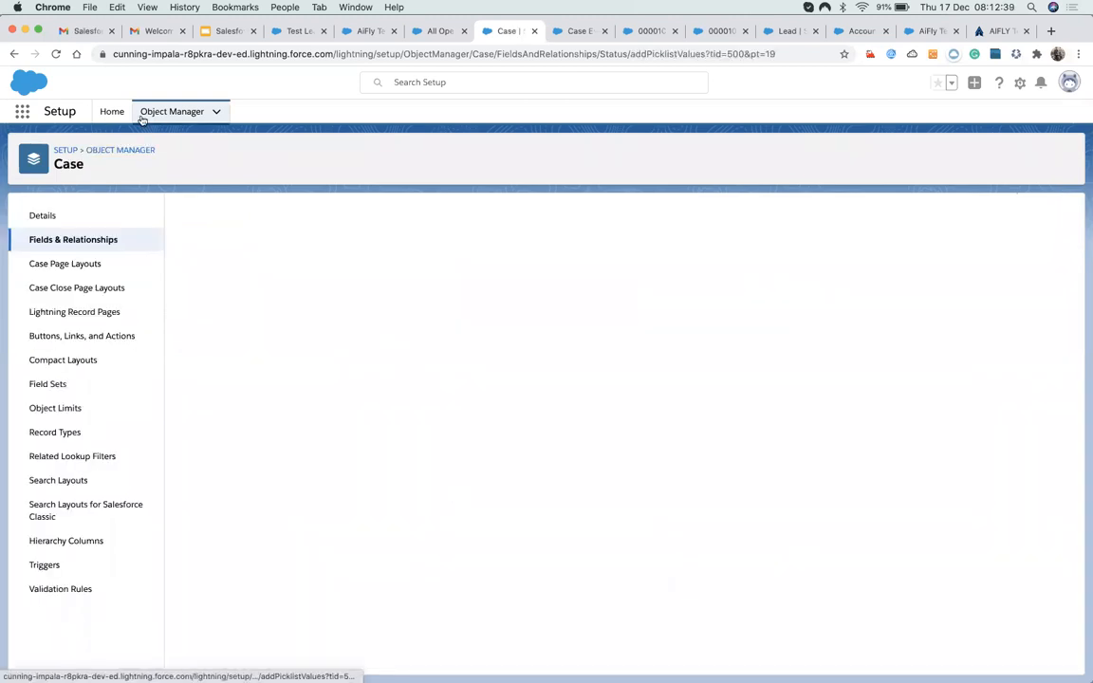
{"action": "left_click", "coordinate": [11, 55]}
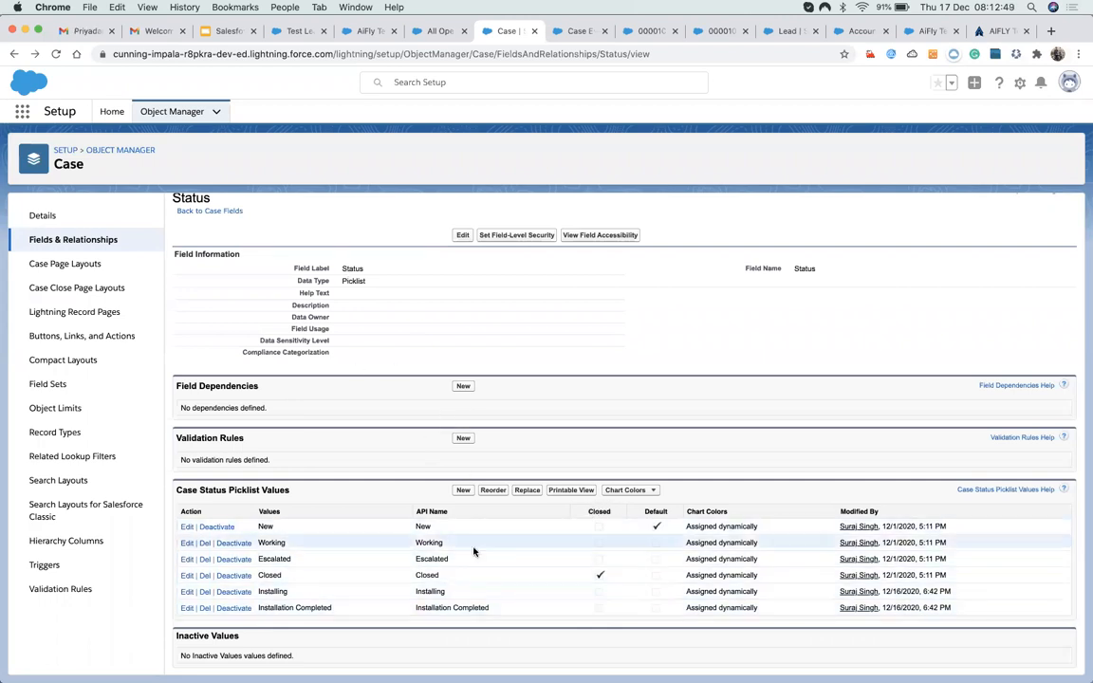
{"action": "left_click_drag", "start_coordinate": [586, 518], "coordinate": [593, 617]}
{"action": "left_click", "coordinate": [616, 575]}
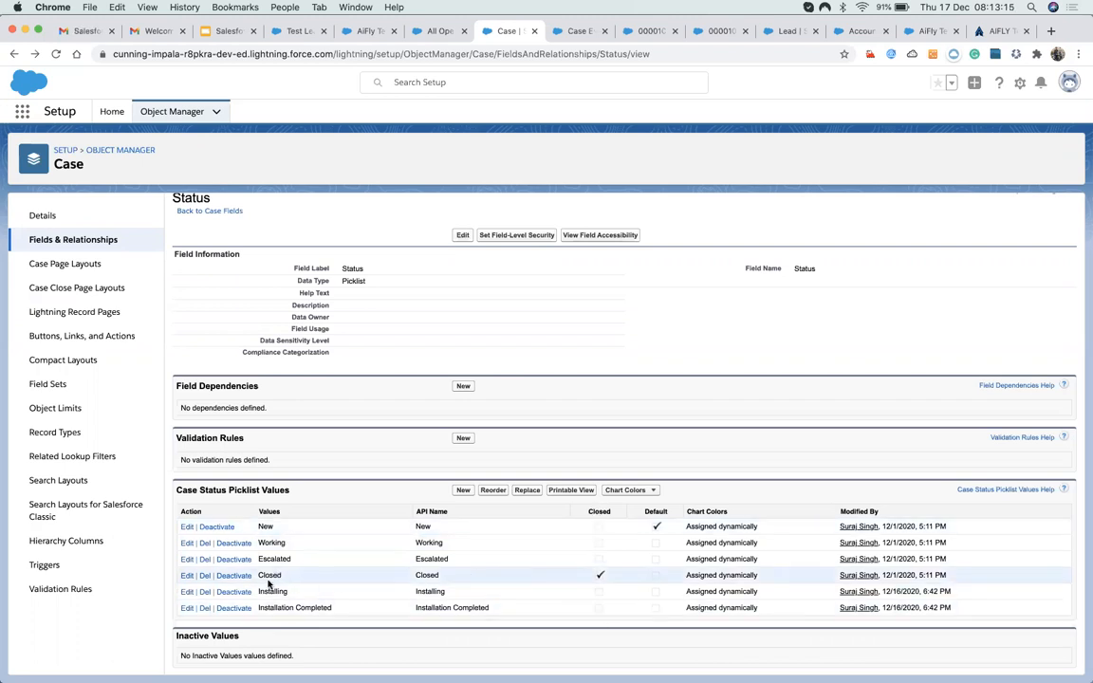
Mark the Installation Completed status value as Closed and save it.
{"action": "left_click", "coordinate": [186, 610]}
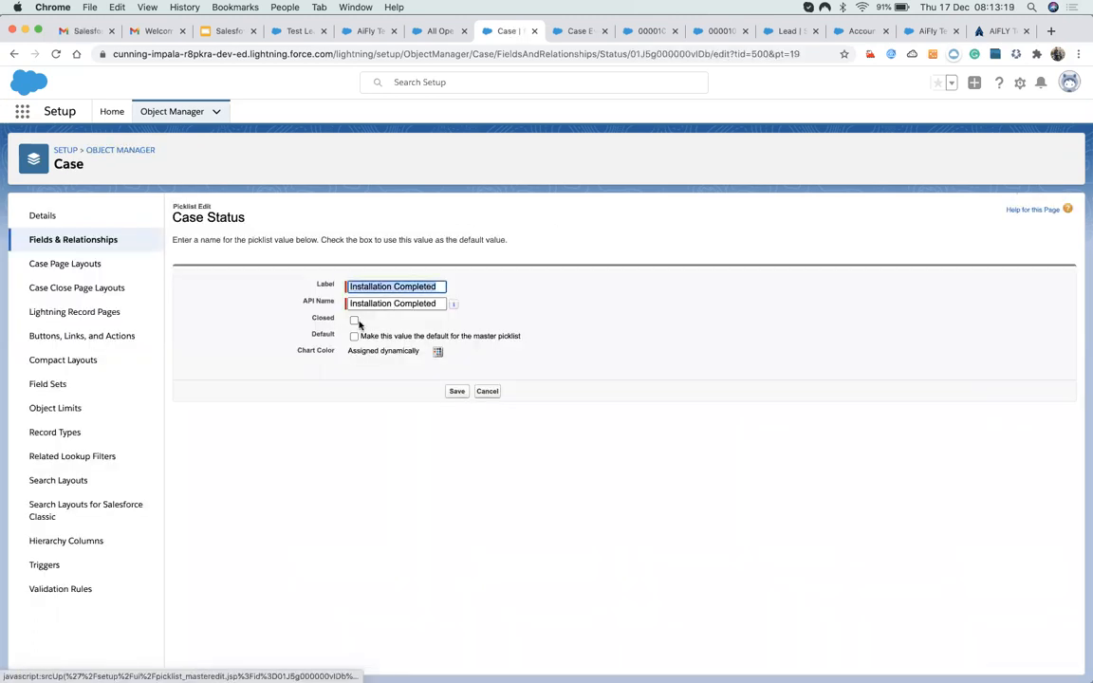
{"action": "left_click", "coordinate": [354, 320]}
{"action": "left_click", "coordinate": [455, 392]}
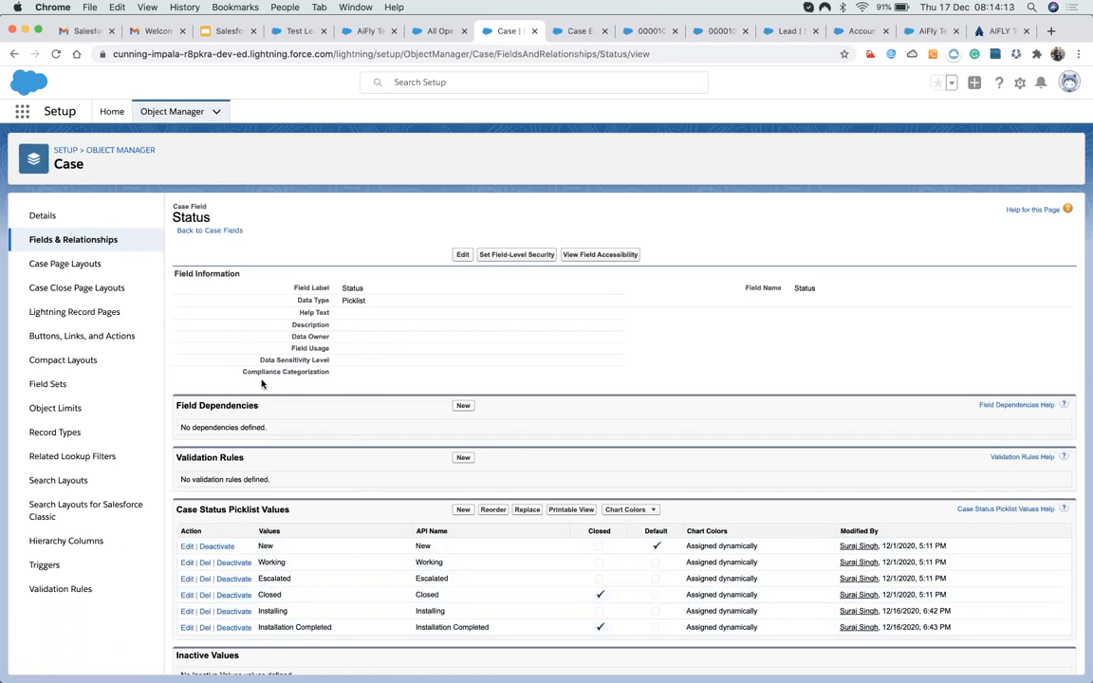
Search Setup for 'supp' and open Installation Support Process for editing.
{"action": "left_click", "coordinate": [111, 113]}
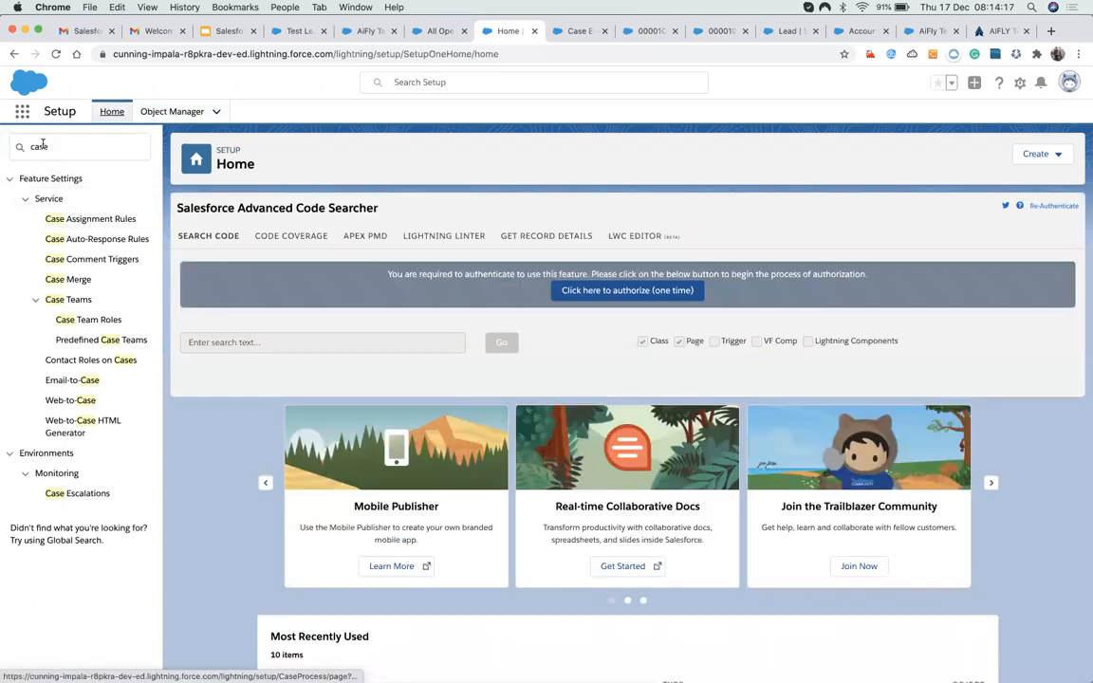
{"action": "left_click", "coordinate": [43, 145]}
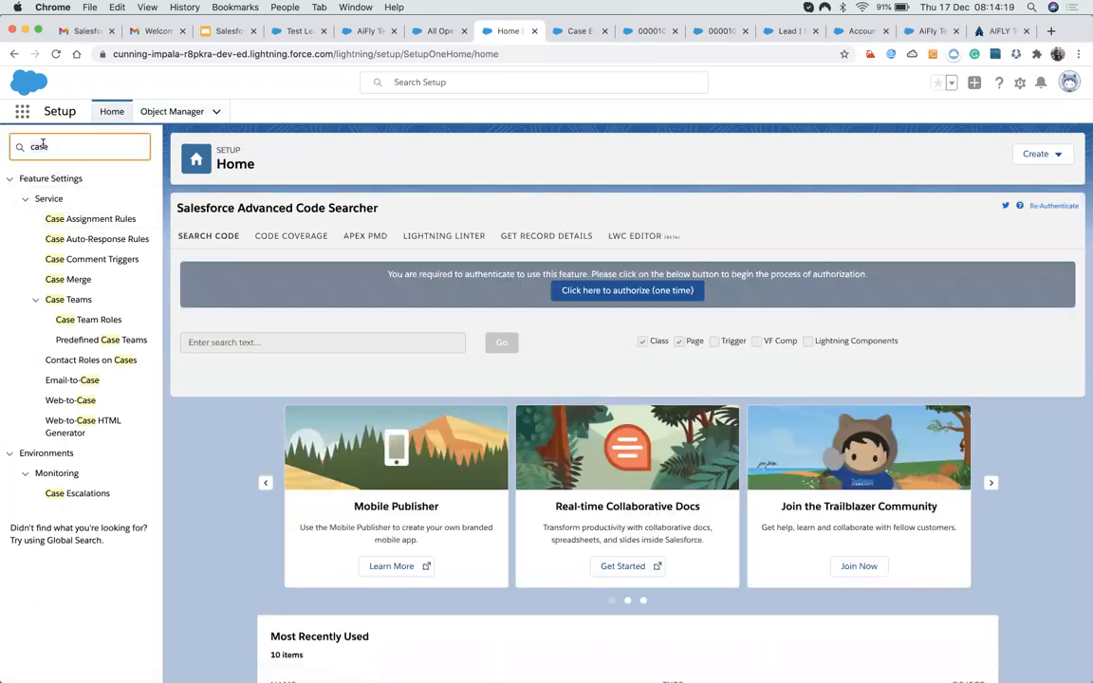
{"action": "key", "text": "super+a"}
{"action": "type", "text": "supp"}
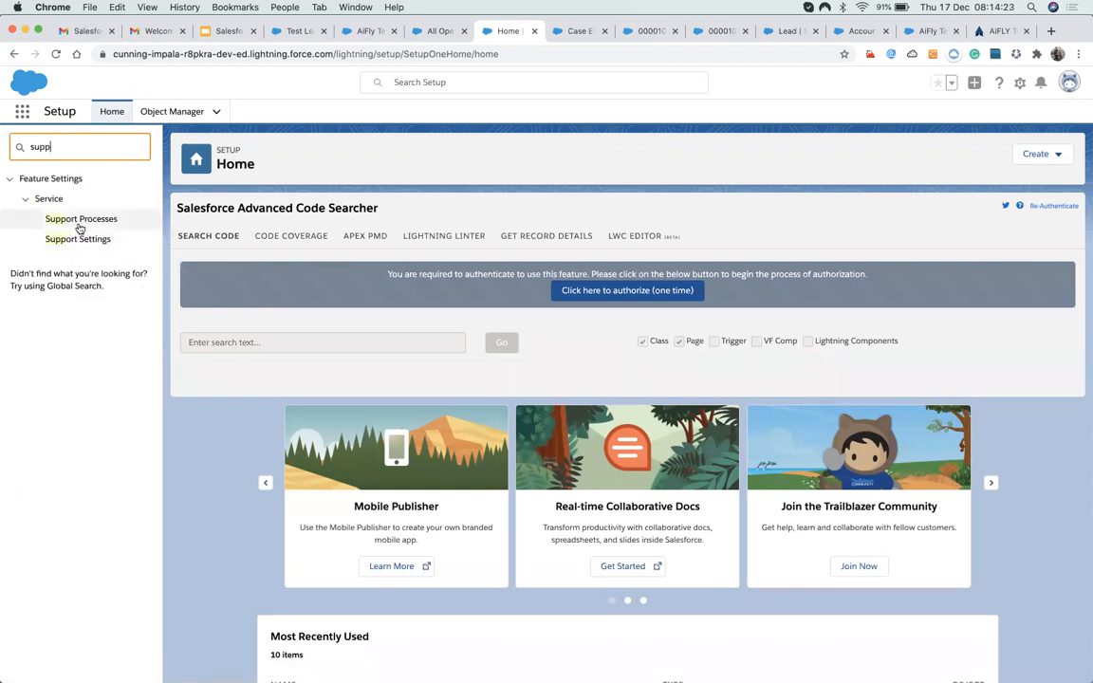
{"action": "left_click", "coordinate": [81, 221]}
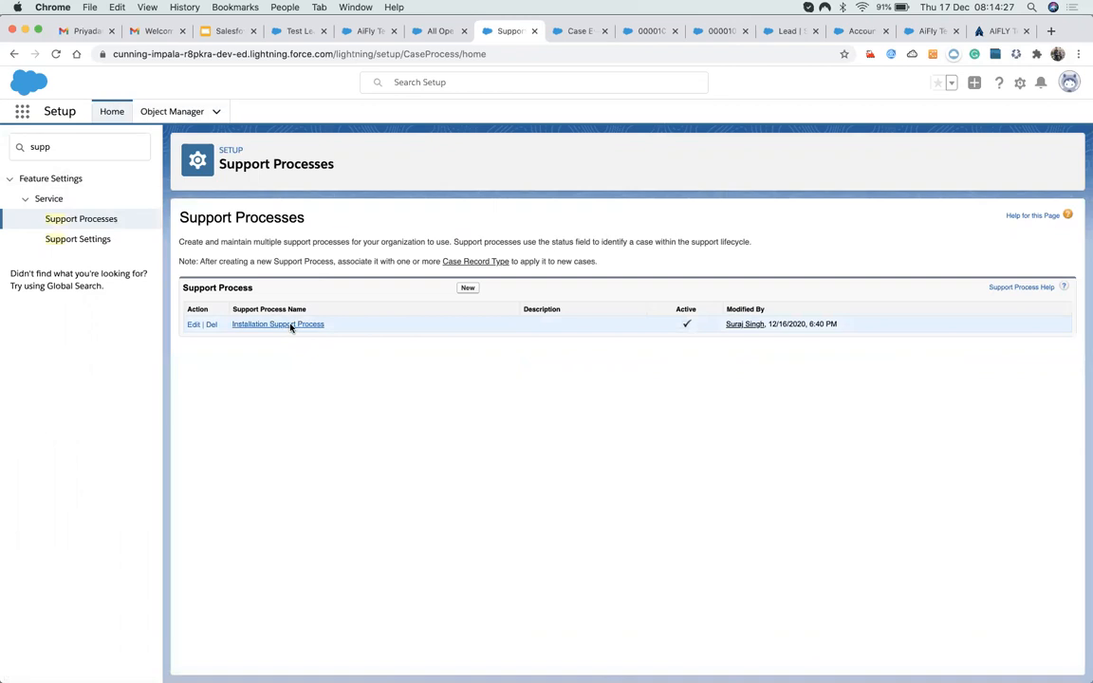
{"action": "left_click", "coordinate": [289, 325]}
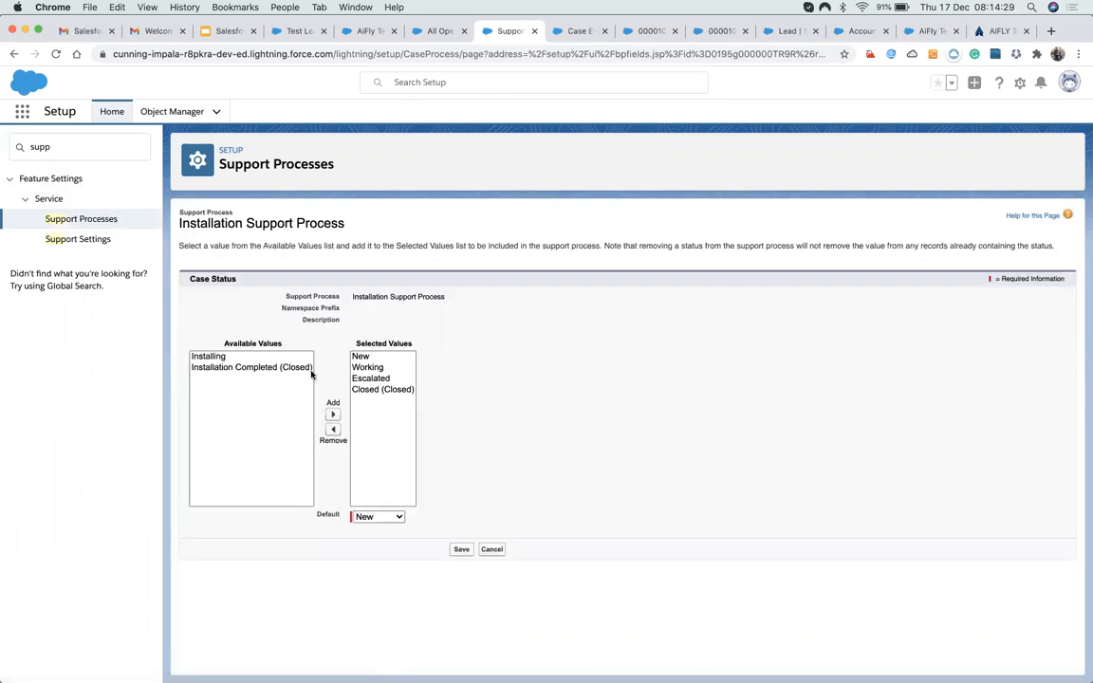
Remove Closed and Working, add Installing and Installation Completed, and save the process.
{"action": "left_click", "coordinate": [364, 378]}
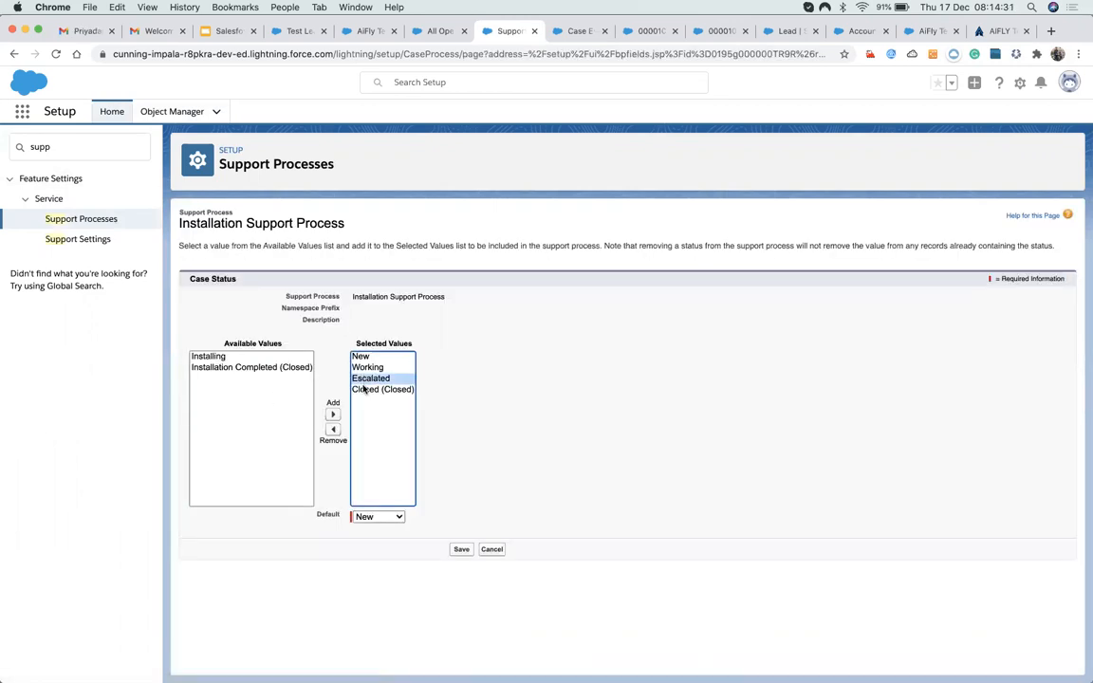
{"action": "left_click", "coordinate": [364, 389]}
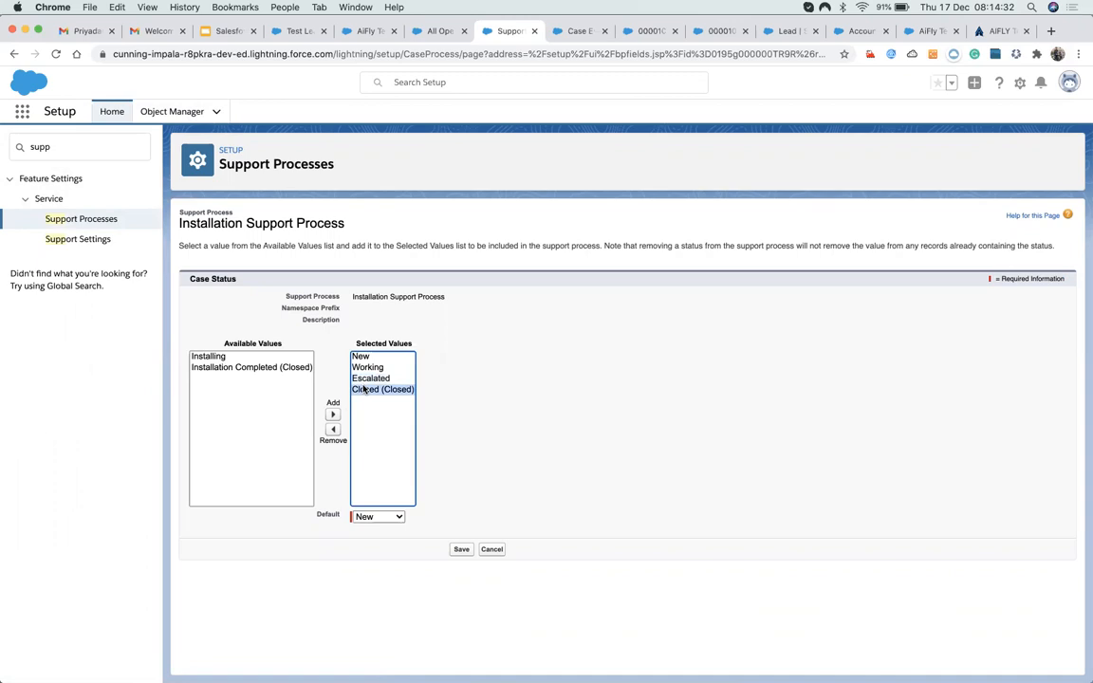
{"action": "left_click", "coordinate": [332, 429]}
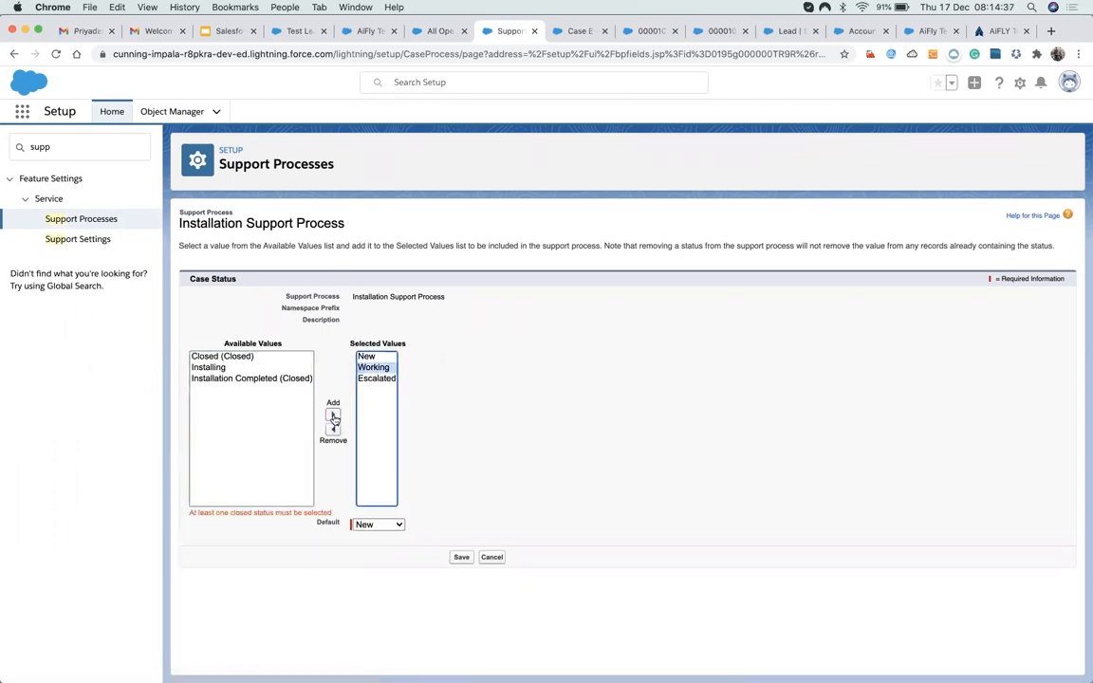
{"action": "left_click", "coordinate": [372, 367]}
{"action": "left_click", "coordinate": [333, 430]}
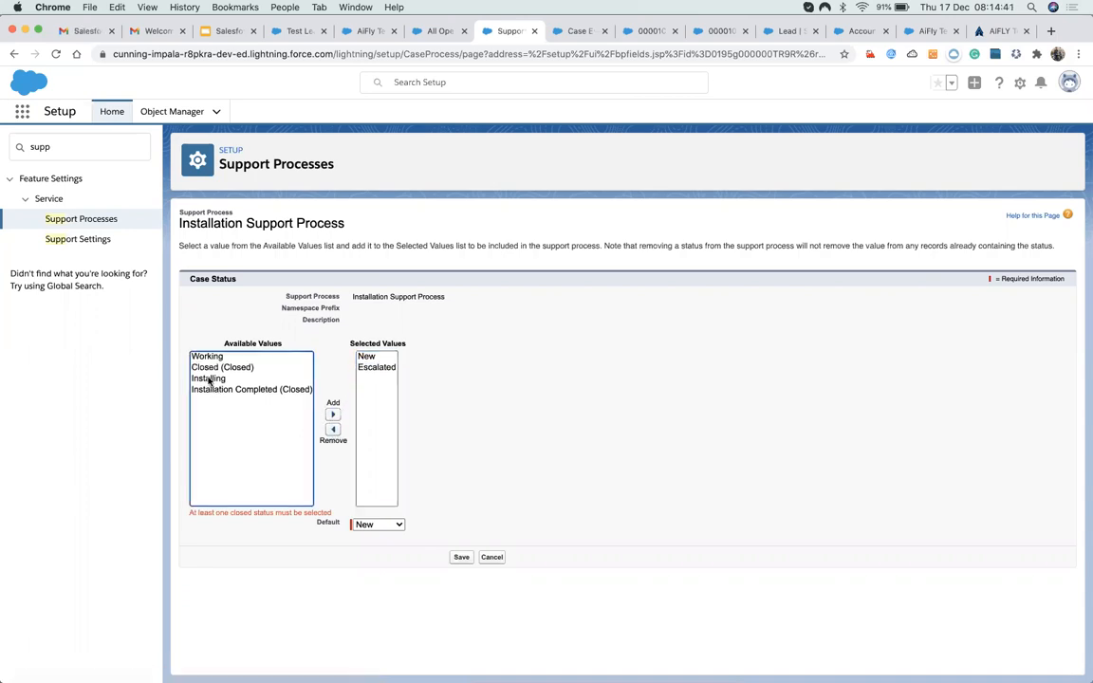
{"action": "left_click", "coordinate": [217, 378]}
{"action": "left_click", "coordinate": [334, 416]}
{"action": "left_click", "coordinate": [252, 377]}
{"action": "left_click", "coordinate": [333, 416]}
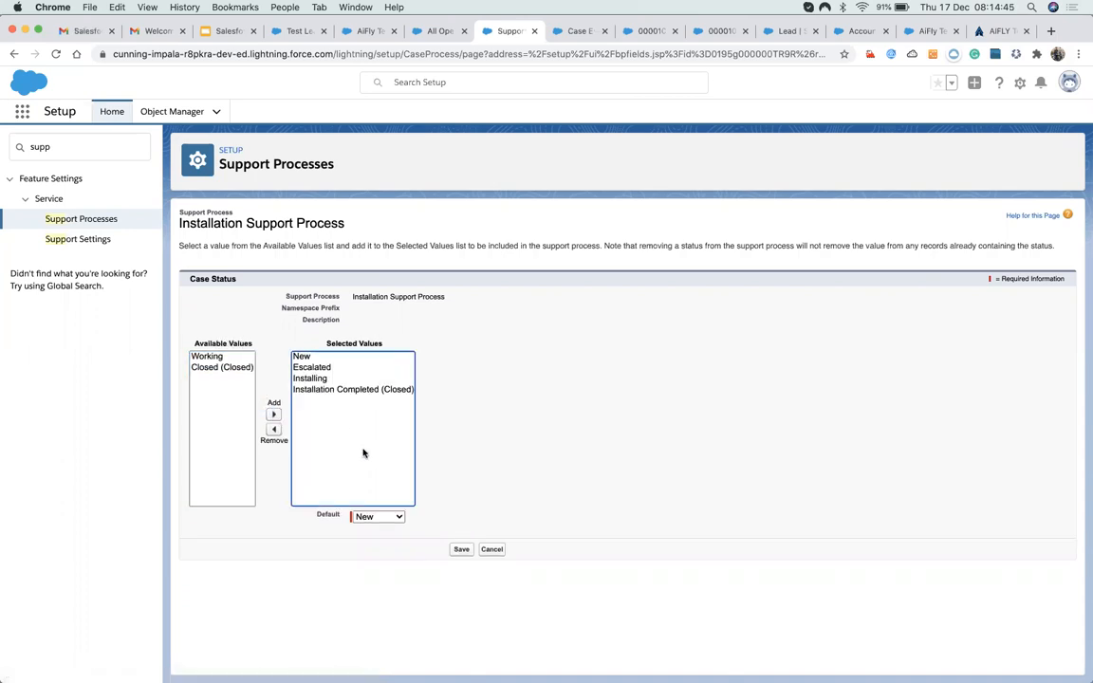
{"action": "left_click", "coordinate": [302, 379]}
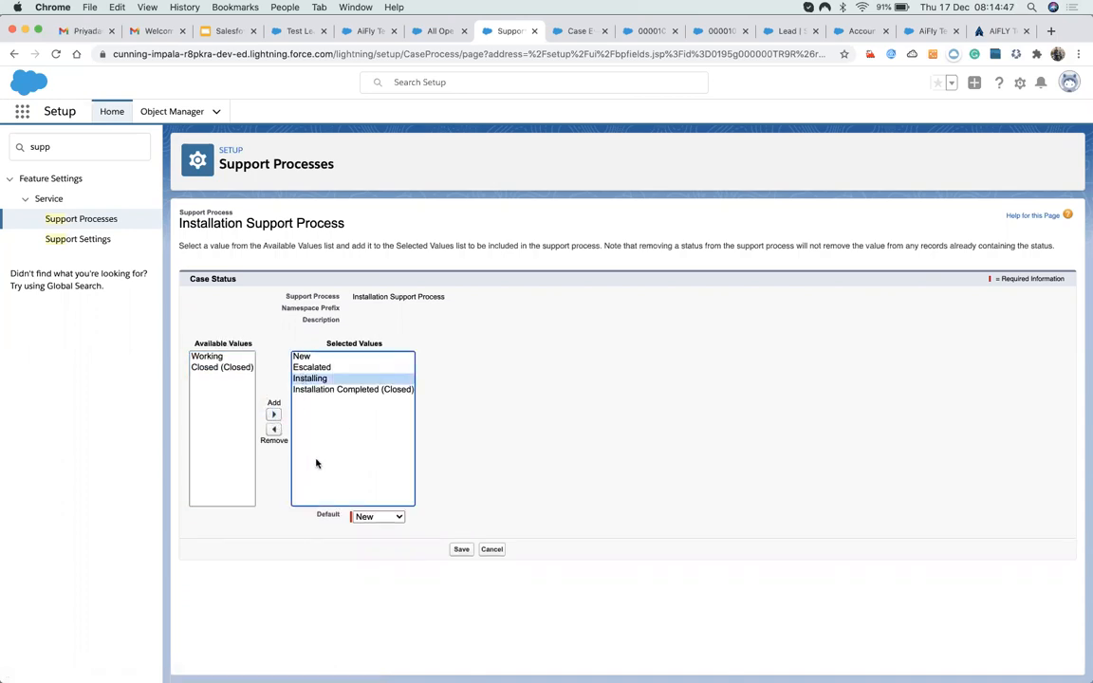
{"action": "left_click", "coordinate": [313, 369]}
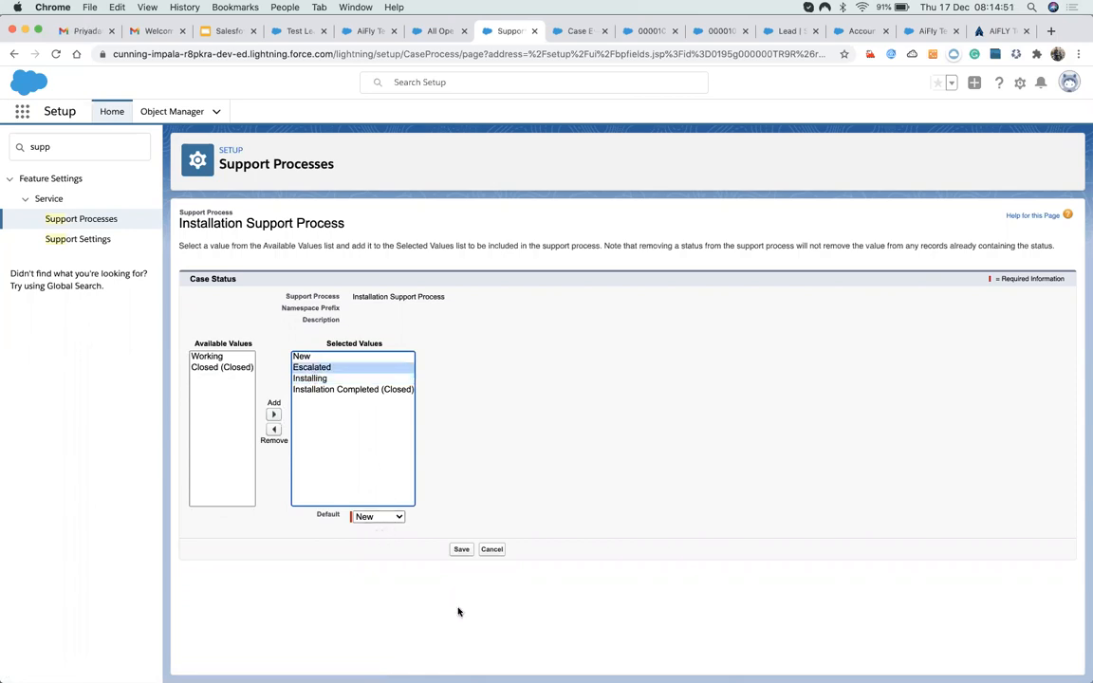
{"action": "left_click", "coordinate": [461, 549]}
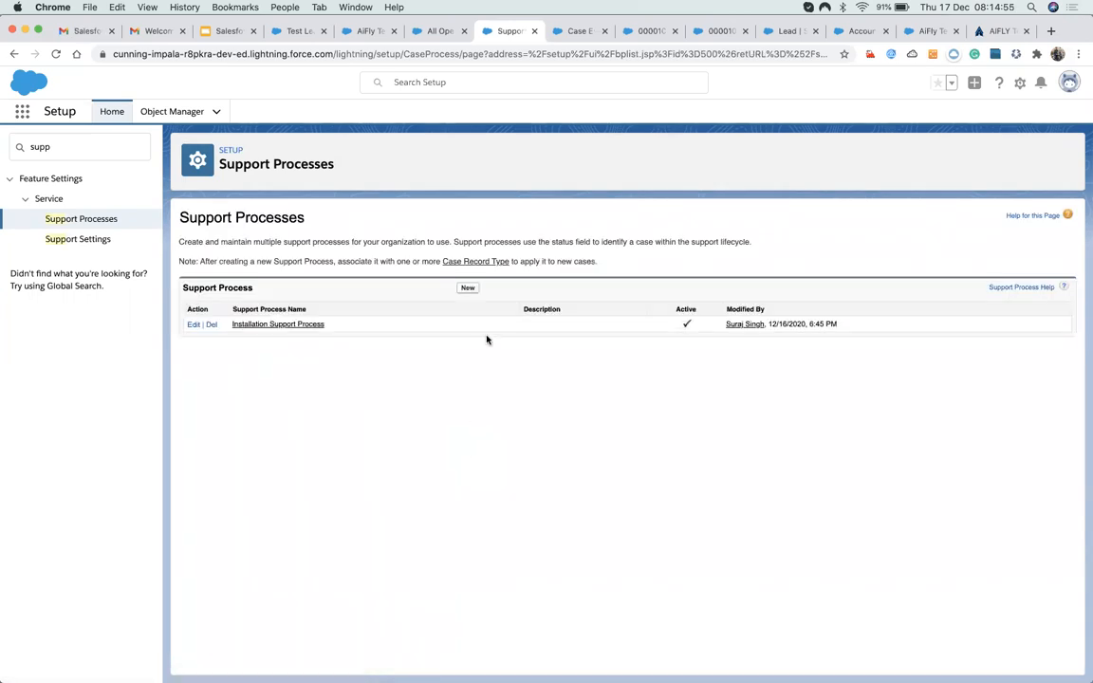
{"action": "left_click", "coordinate": [467, 289]}
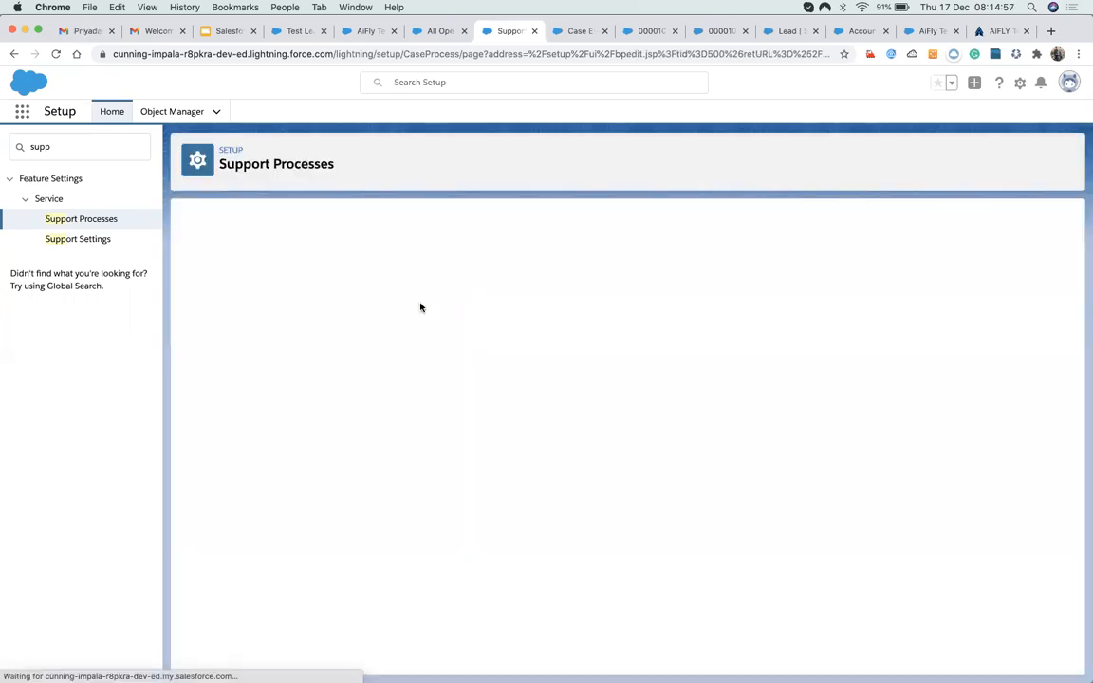
Name the new support process 'Normal Support Process' and save it.
{"action": "type", "text": "N"}
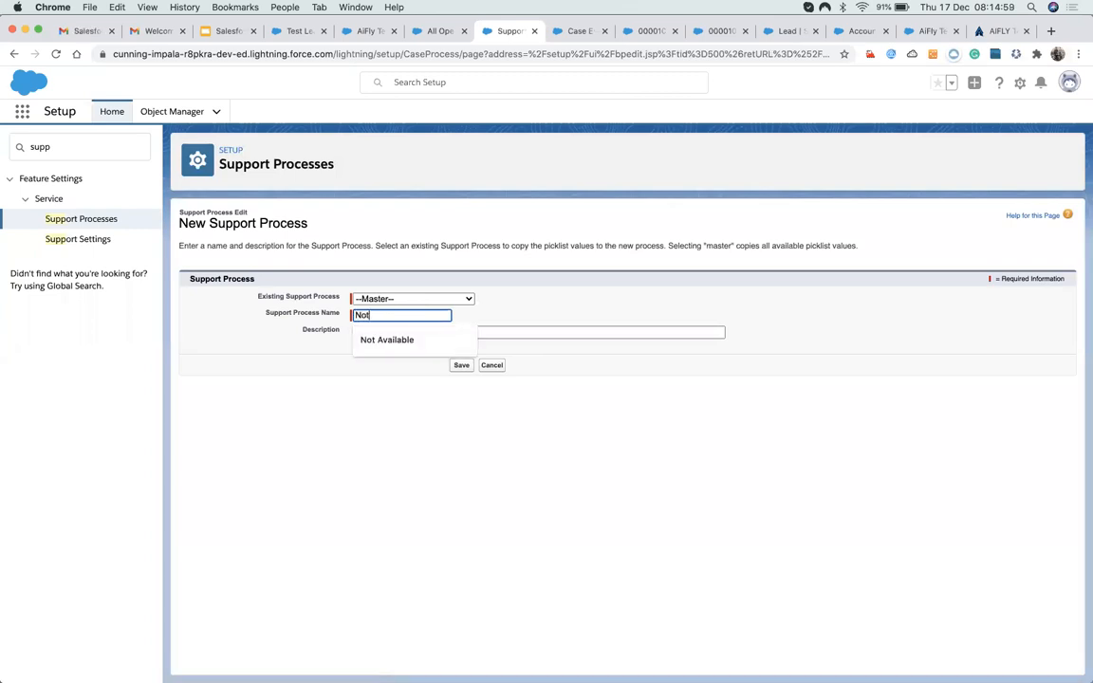
{"action": "type", "text": "orm"}
{"action": "type", "text": "m"}
{"action": "type", "text": "al "}
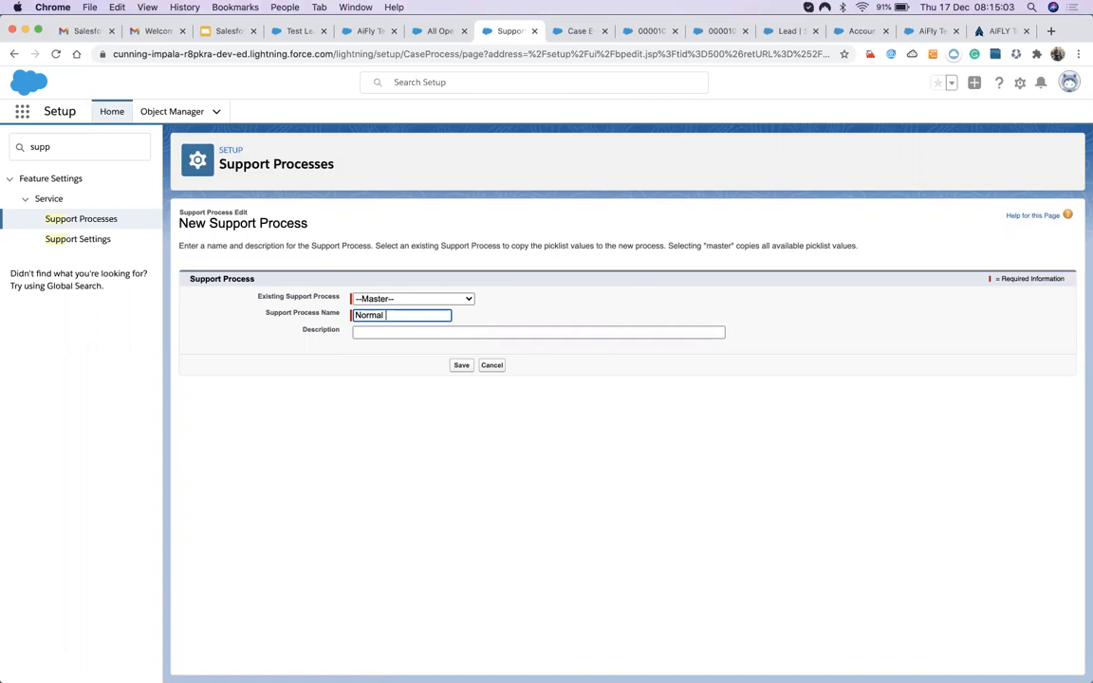
{"action": "type", "text": "Su"}
{"action": "key", "text": "BackSpace"}
{"action": "type", "text": "ort Process"}
{"action": "left_click", "coordinate": [462, 365]}
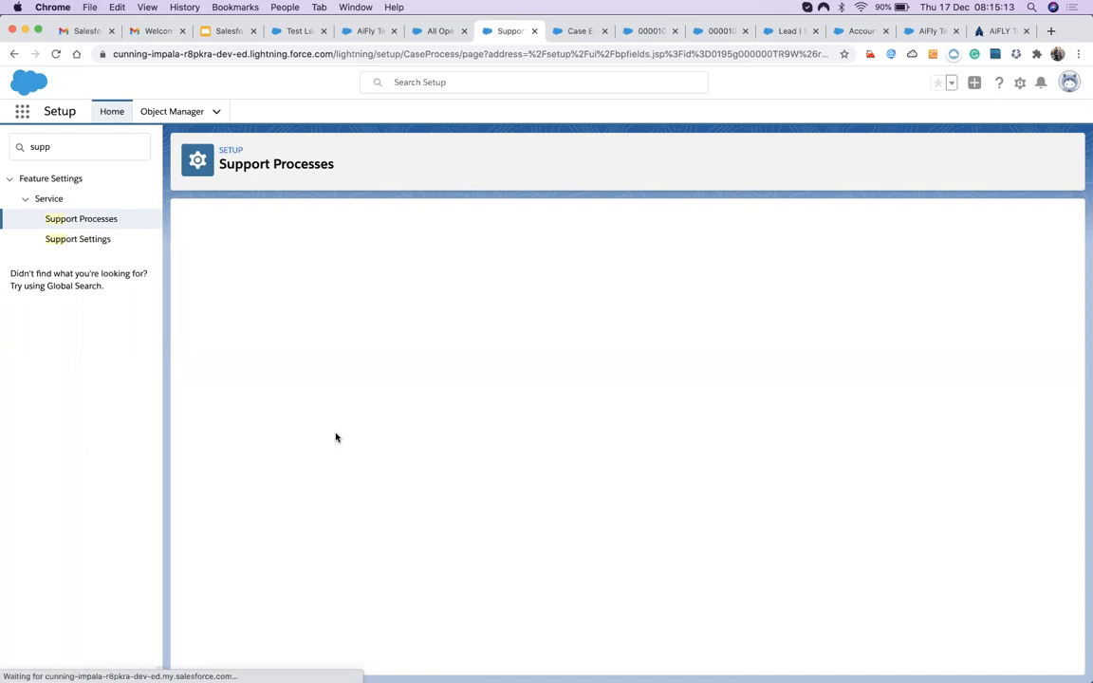
Remove Installing and Installation Completed from the selected statuses and save.
{"action": "left_click", "coordinate": [305, 410]}
{"action": "left_click", "coordinate": [300, 400], "text": "shift"}
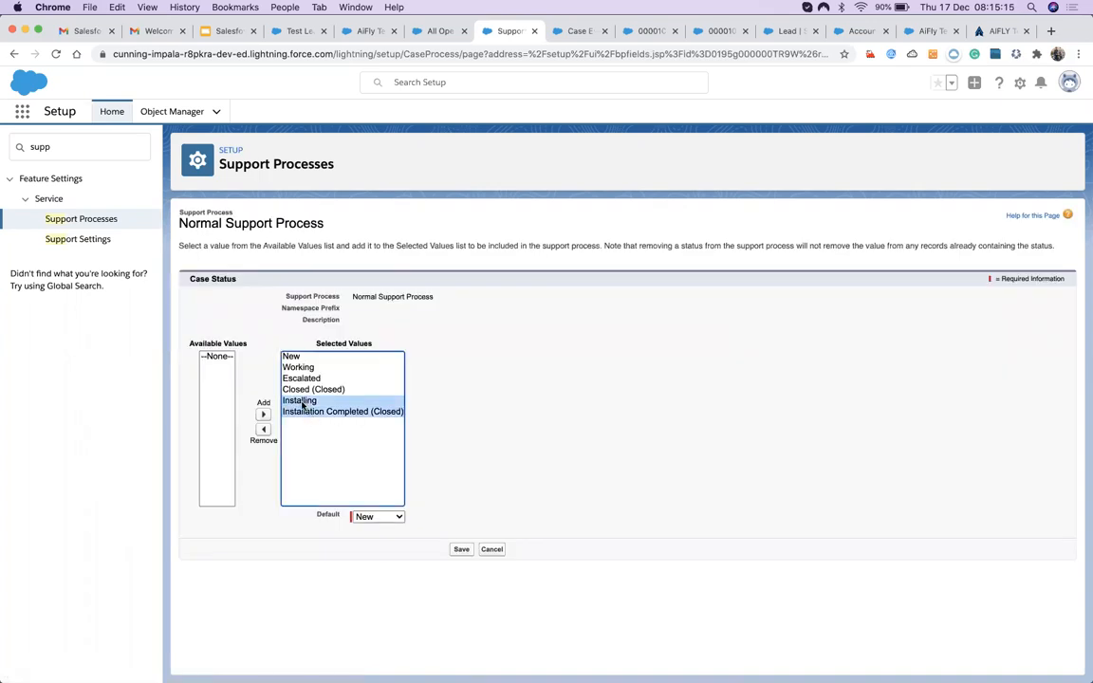
{"action": "left_click", "coordinate": [263, 429]}
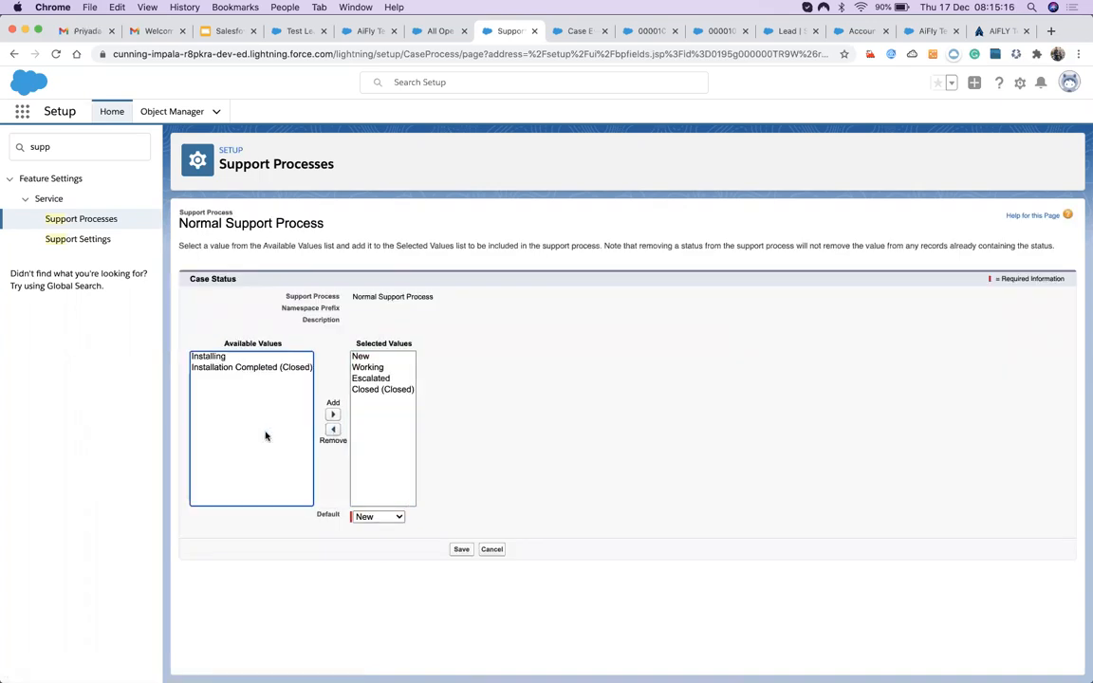
{"action": "left_click", "coordinate": [459, 550]}
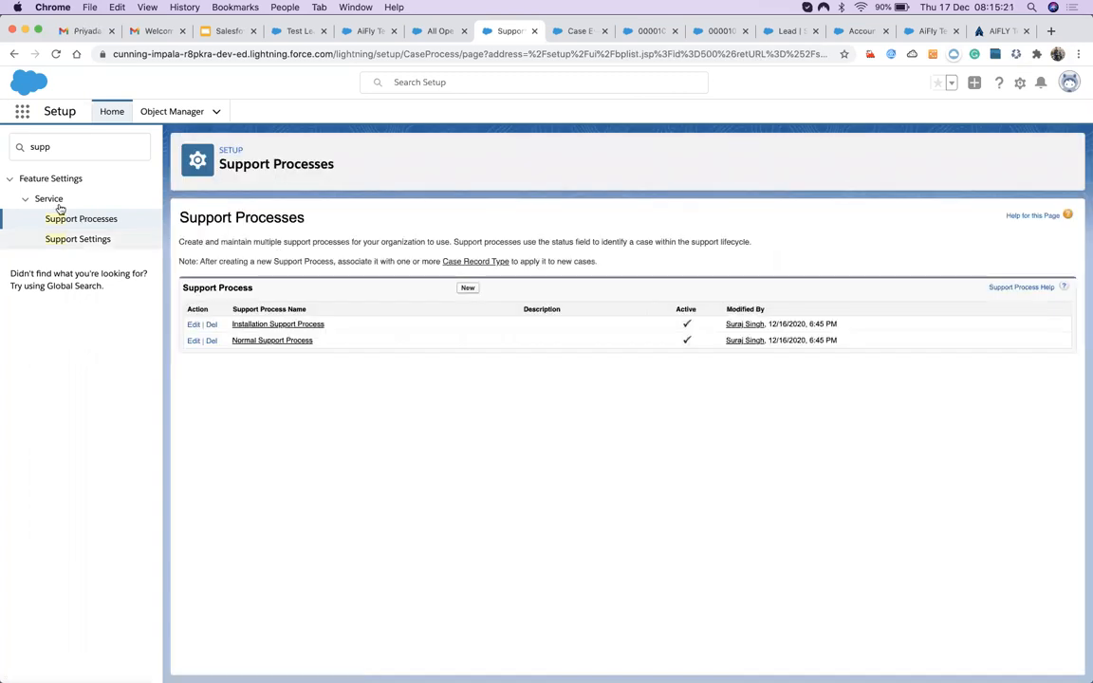
Open Object Manager and search the objects for 'ca'.
{"action": "left_click", "coordinate": [166, 113]}
{"action": "left_click", "coordinate": [110, 111]}
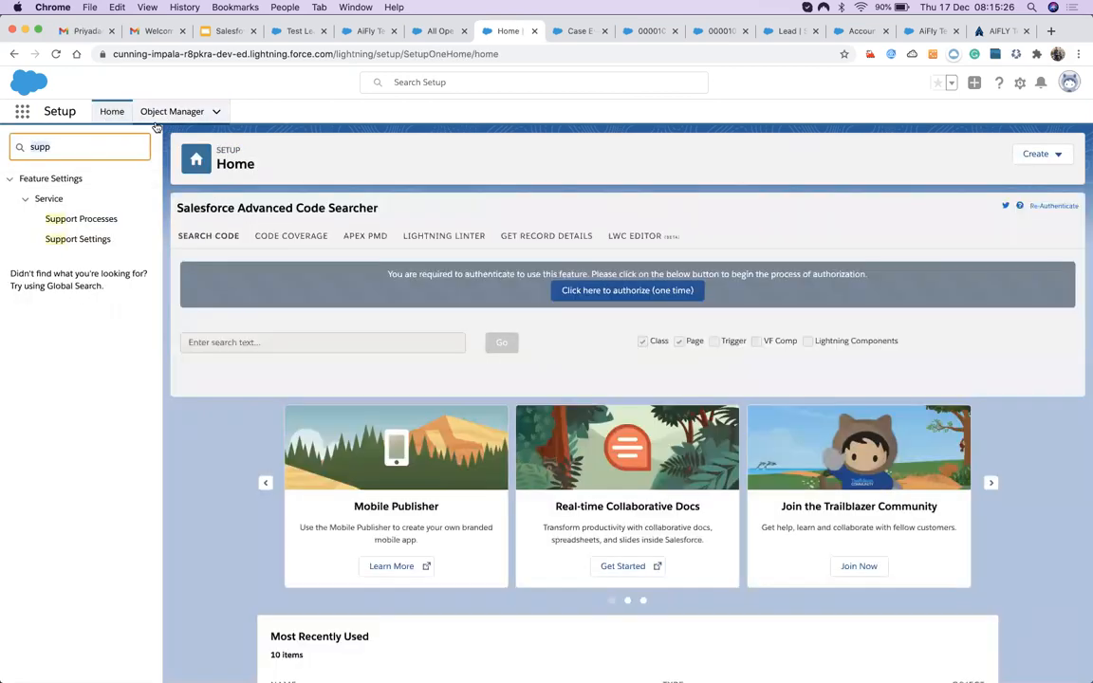
{"action": "left_click", "coordinate": [157, 120]}
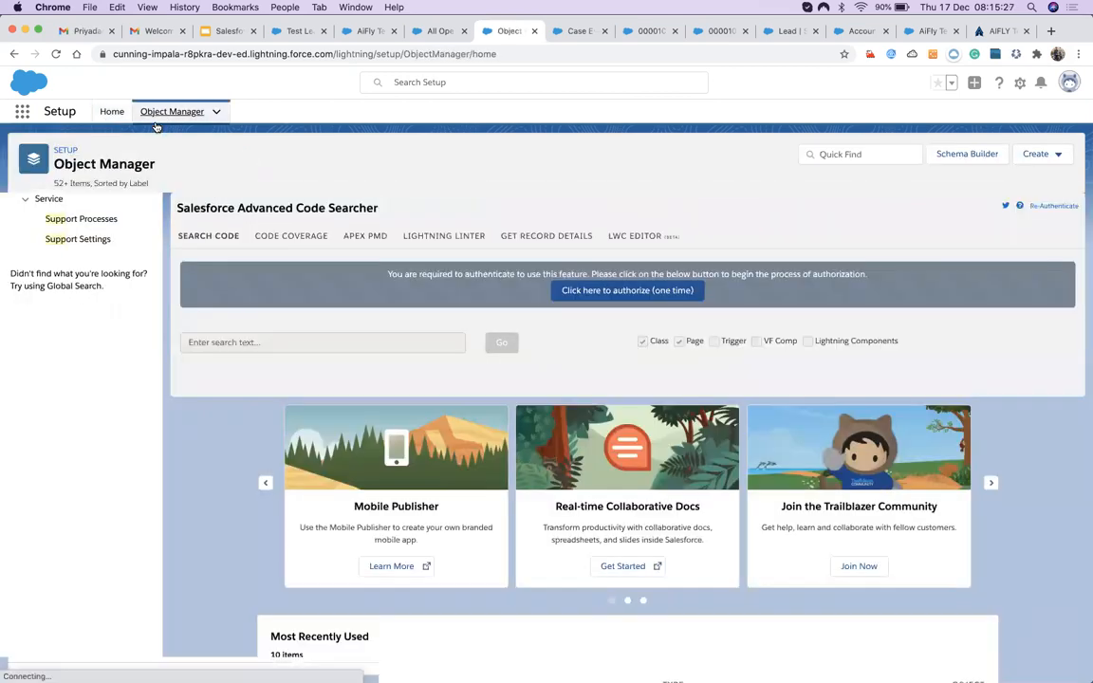
{"action": "left_click", "coordinate": [840, 147]}
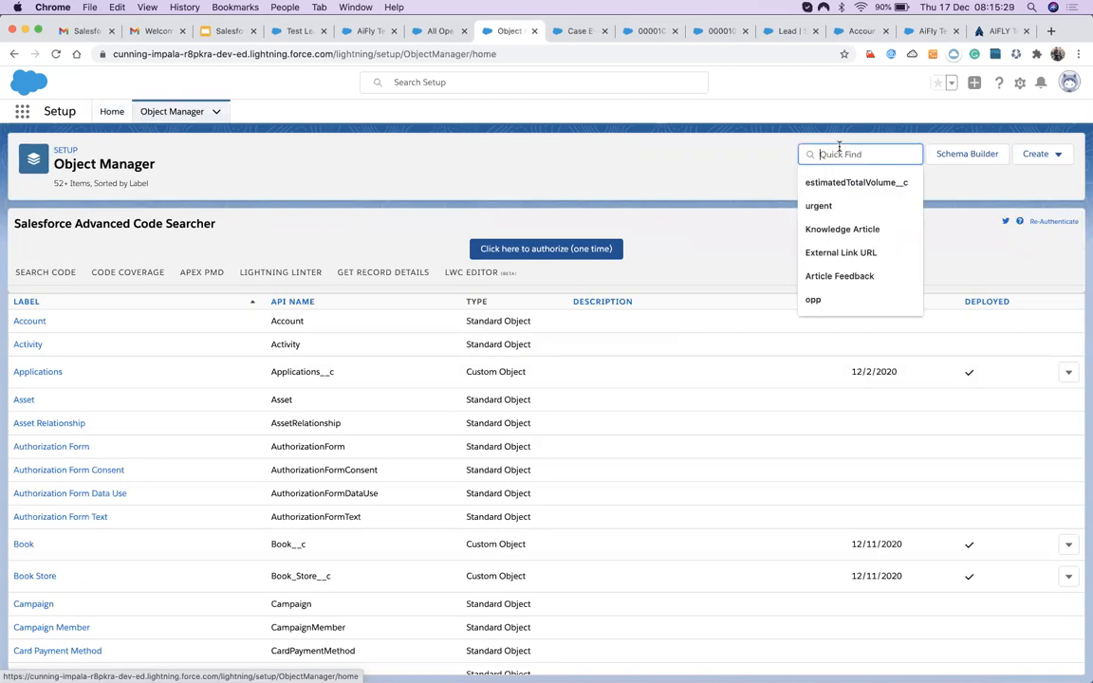
{"action": "left_click", "coordinate": [590, 205]}
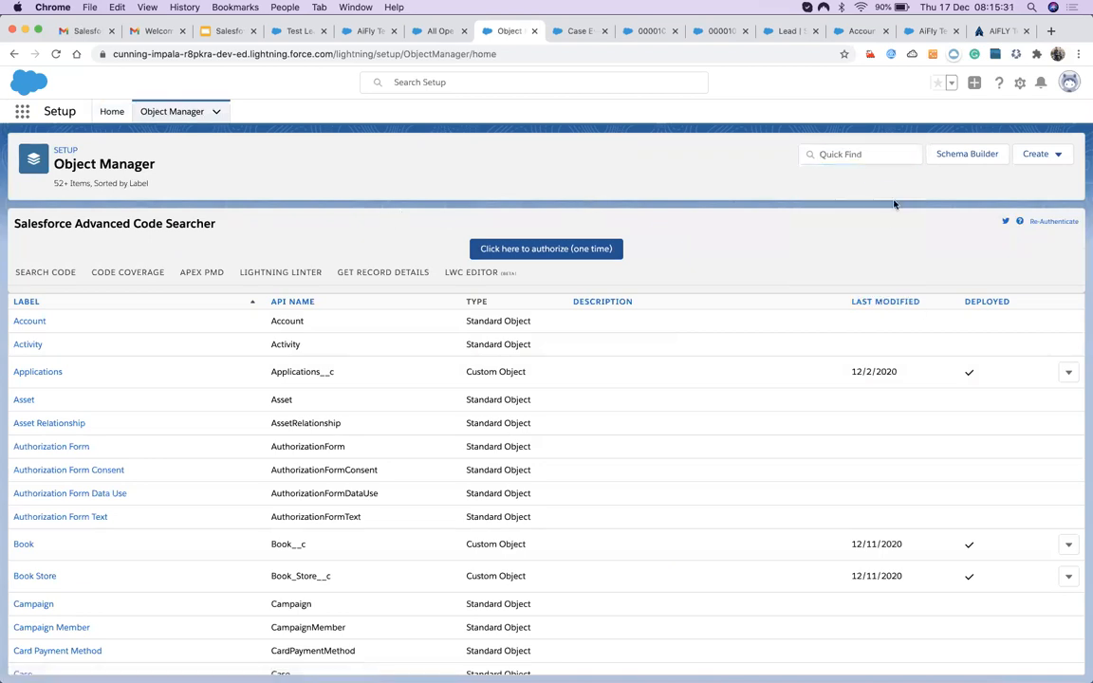
{"action": "left_click", "coordinate": [837, 154]}
{"action": "type", "text": "case"}
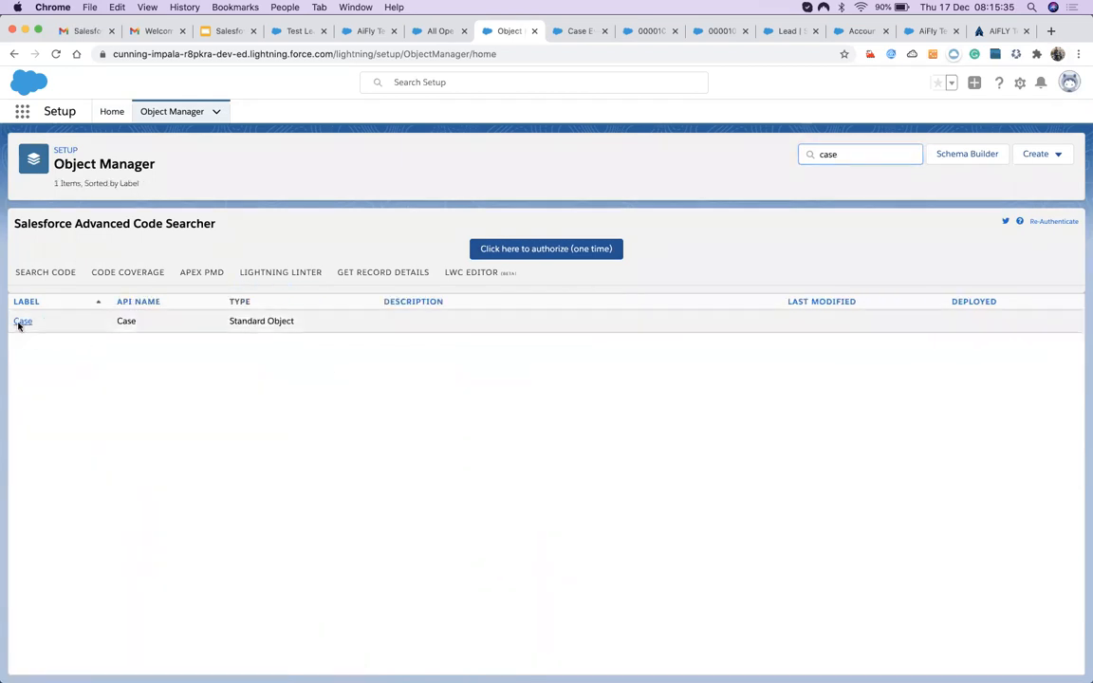
Start a new record type from the Case object's Record Types list.
{"action": "left_click", "coordinate": [21, 322]}
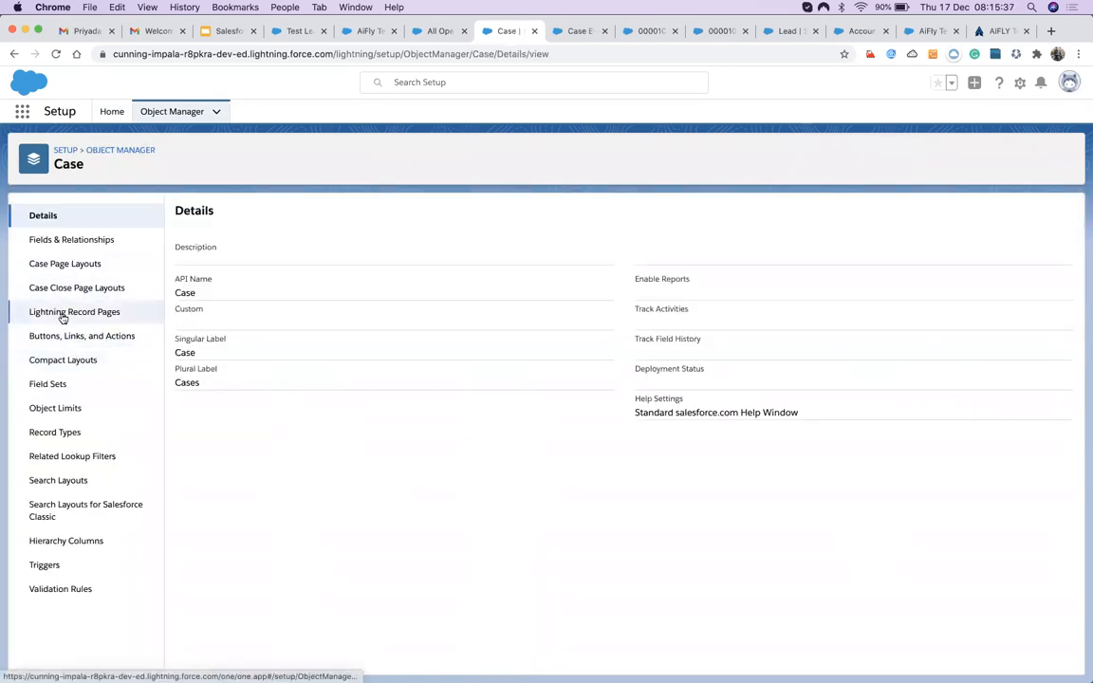
{"action": "left_click", "coordinate": [54, 433]}
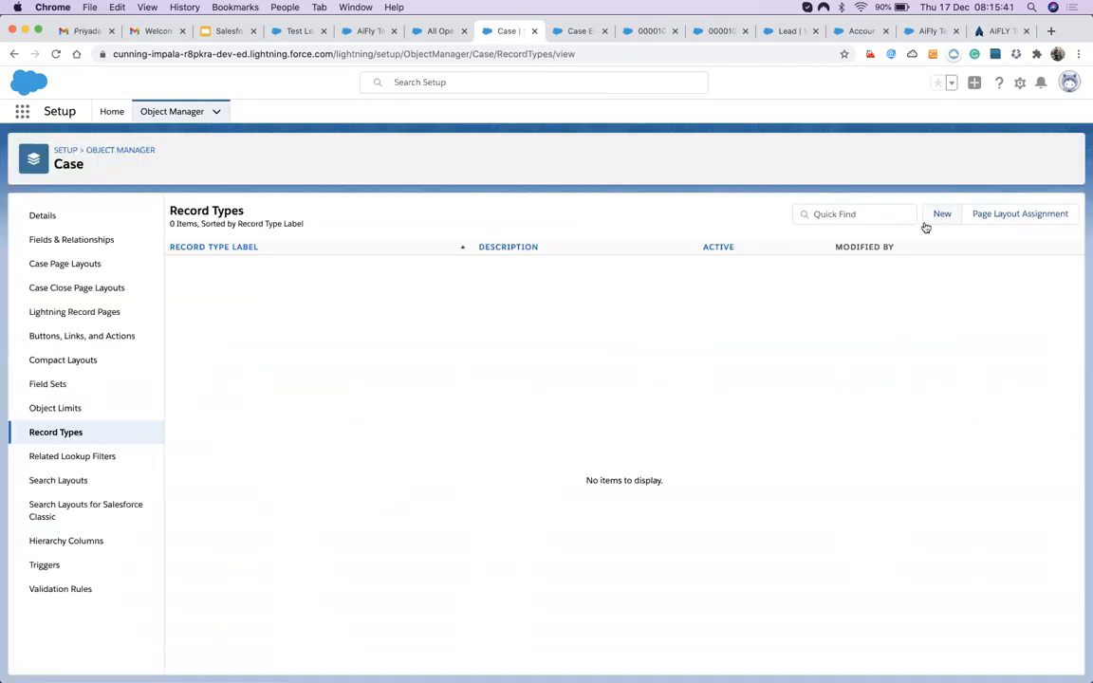
{"action": "left_click", "coordinate": [942, 214]}
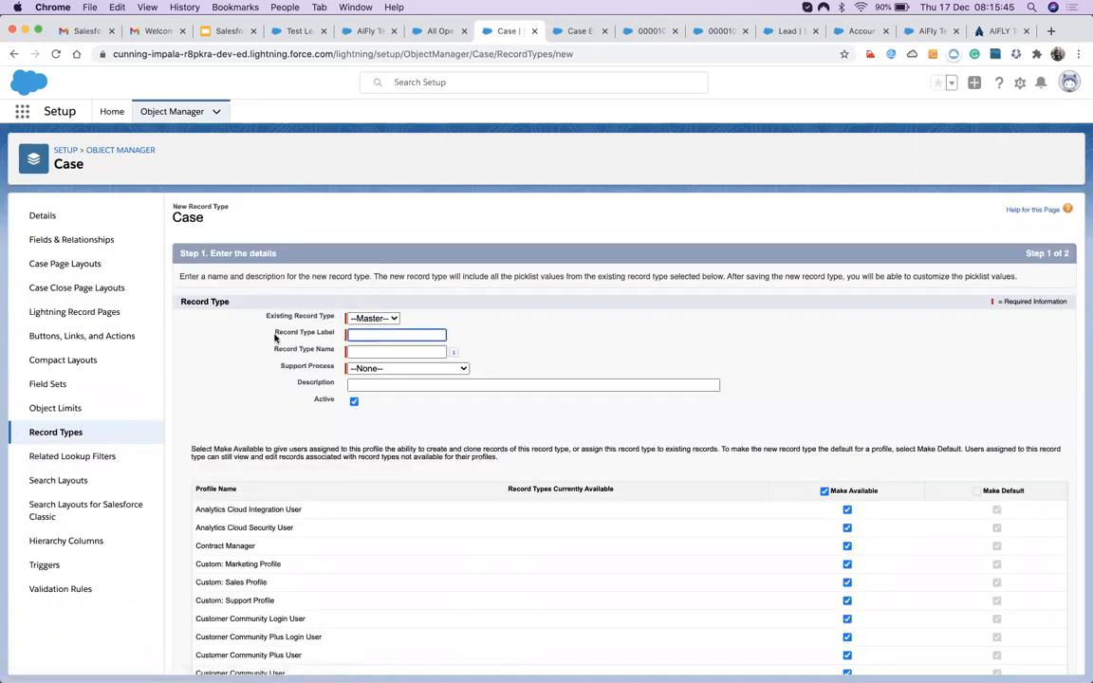
Correct the label to 'Installation Record Type', choose Installation Support Process, and continue.
{"action": "scroll", "coordinate": [275, 336], "scroll_direction": "down", "scroll_amount": 2}
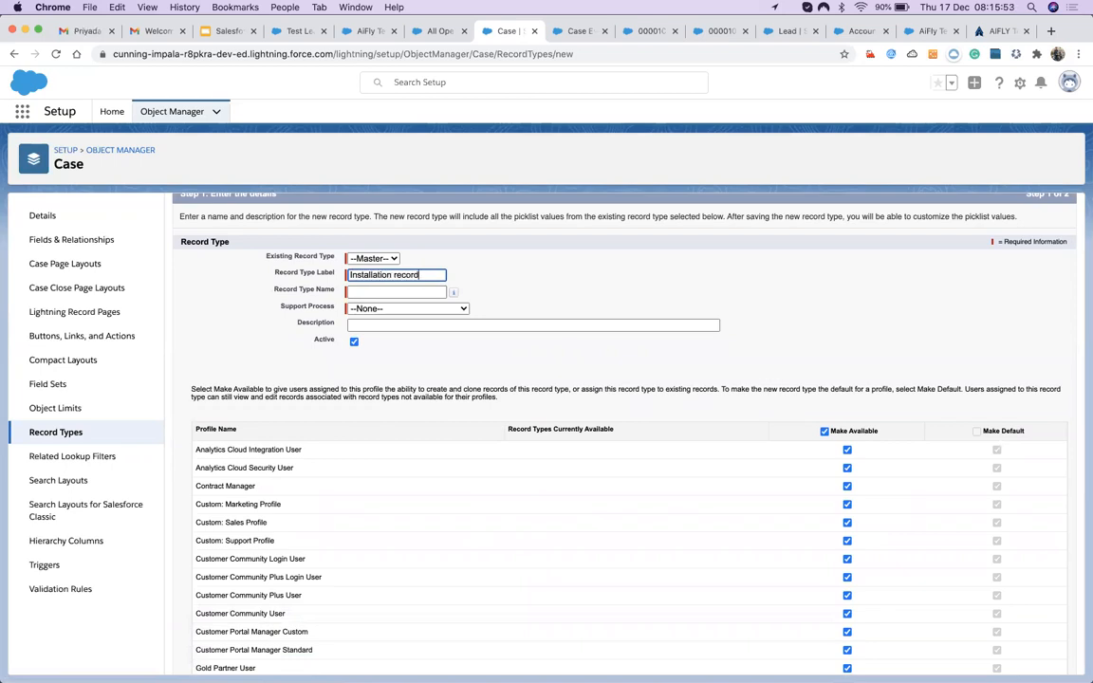
{"action": "left_click", "coordinate": [396, 274]}
{"action": "key", "text": "BackSpace"}
{"action": "type", "text": "R"}
{"action": "left_click", "coordinate": [390, 292]}
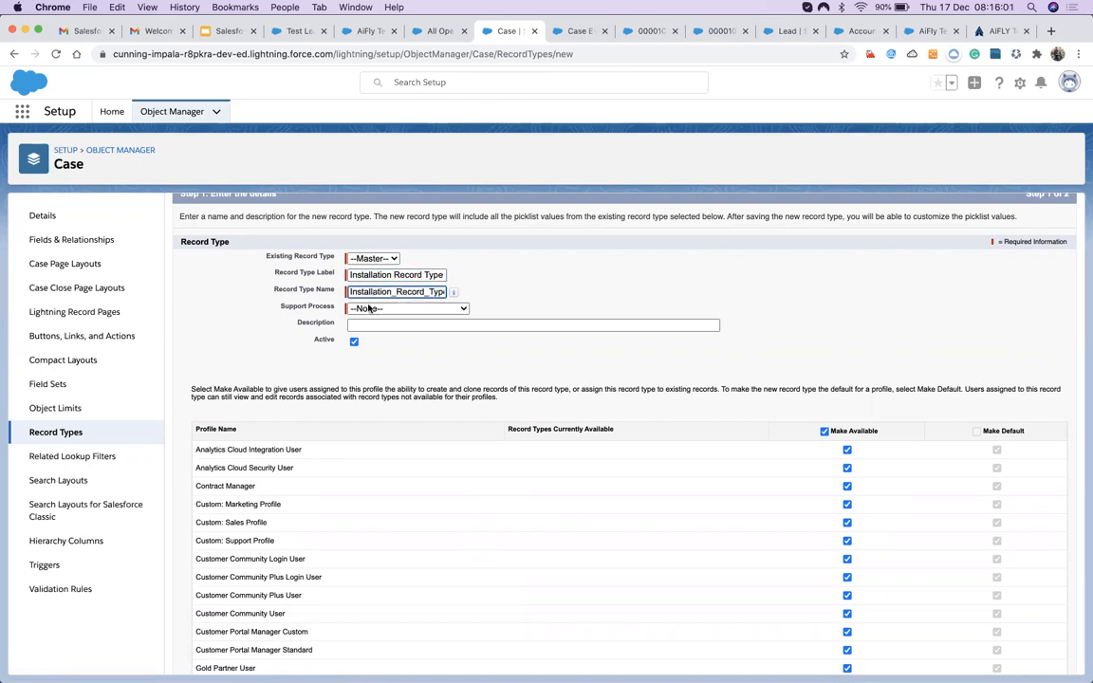
{"action": "left_click", "coordinate": [375, 310]}
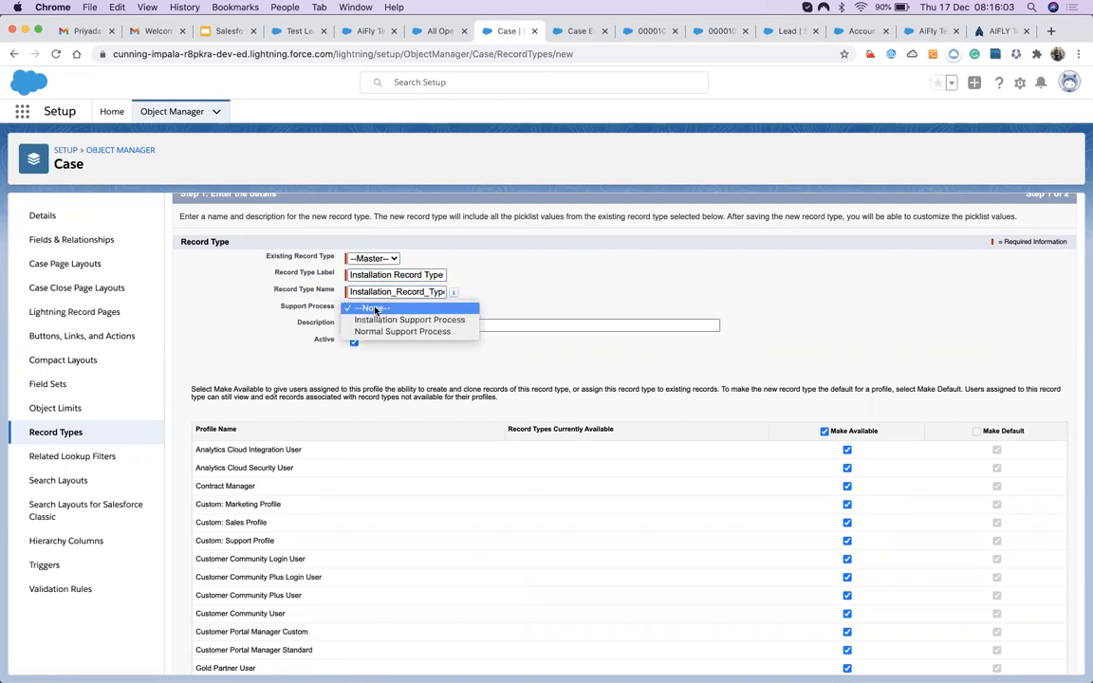
{"action": "left_click", "coordinate": [373, 321]}
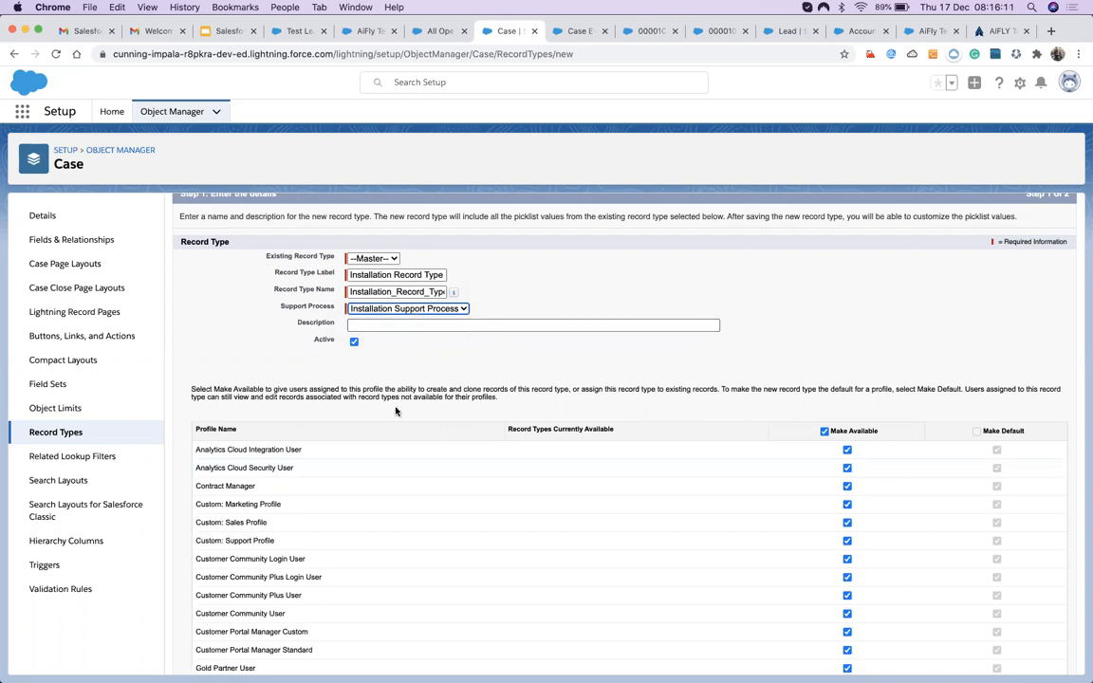
{"action": "scroll", "coordinate": [410, 328], "scroll_direction": "down", "scroll_amount": 5}
{"action": "left_click", "coordinate": [1029, 659]}
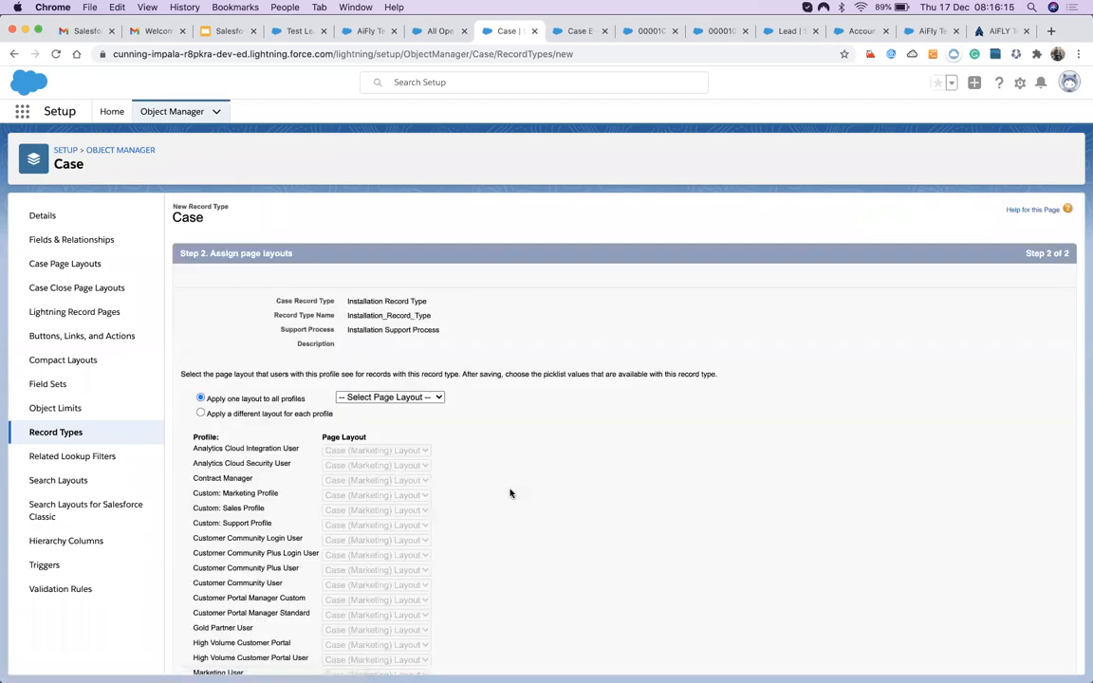
Set every profile's page layout to Case (Support) Layout and save the Installation Record Type.
{"action": "scroll", "coordinate": [509, 493], "scroll_direction": "down", "scroll_amount": 5}
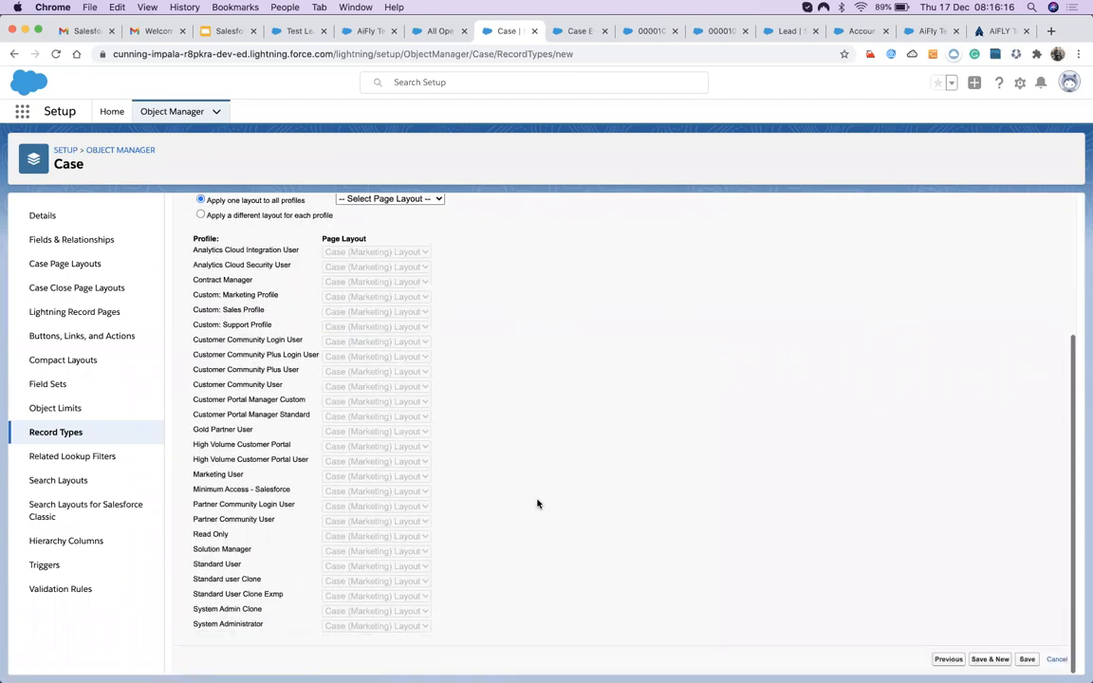
{"action": "left_click", "coordinate": [988, 661]}
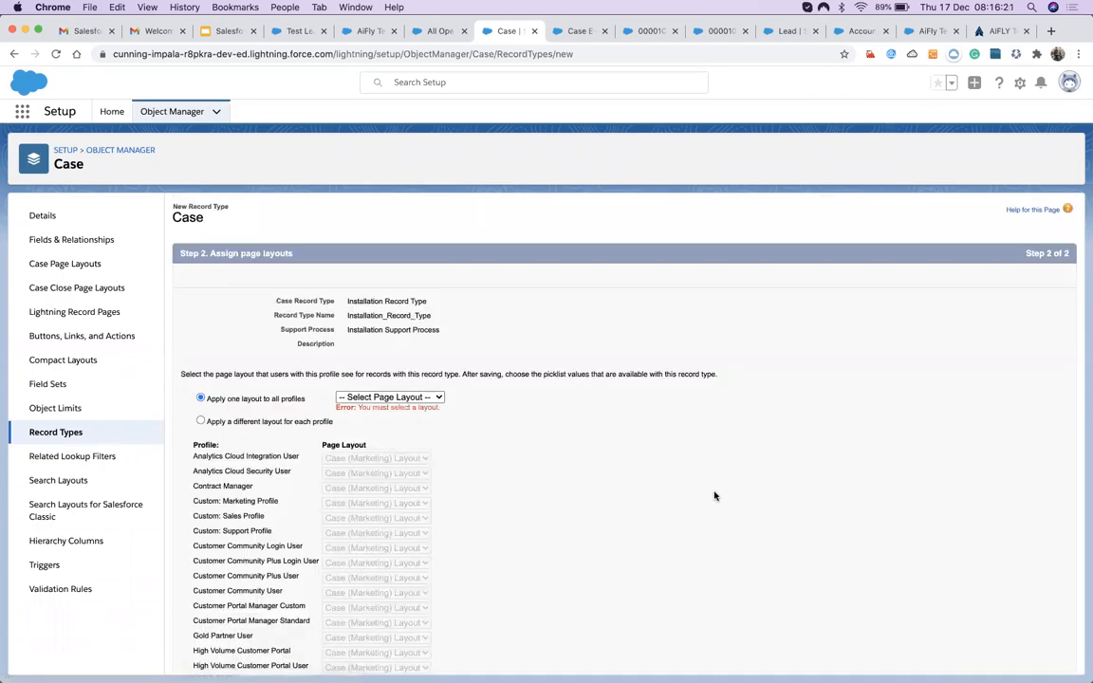
{"action": "scroll", "coordinate": [665, 479], "scroll_direction": "down", "scroll_amount": 1}
{"action": "left_click", "coordinate": [418, 371]}
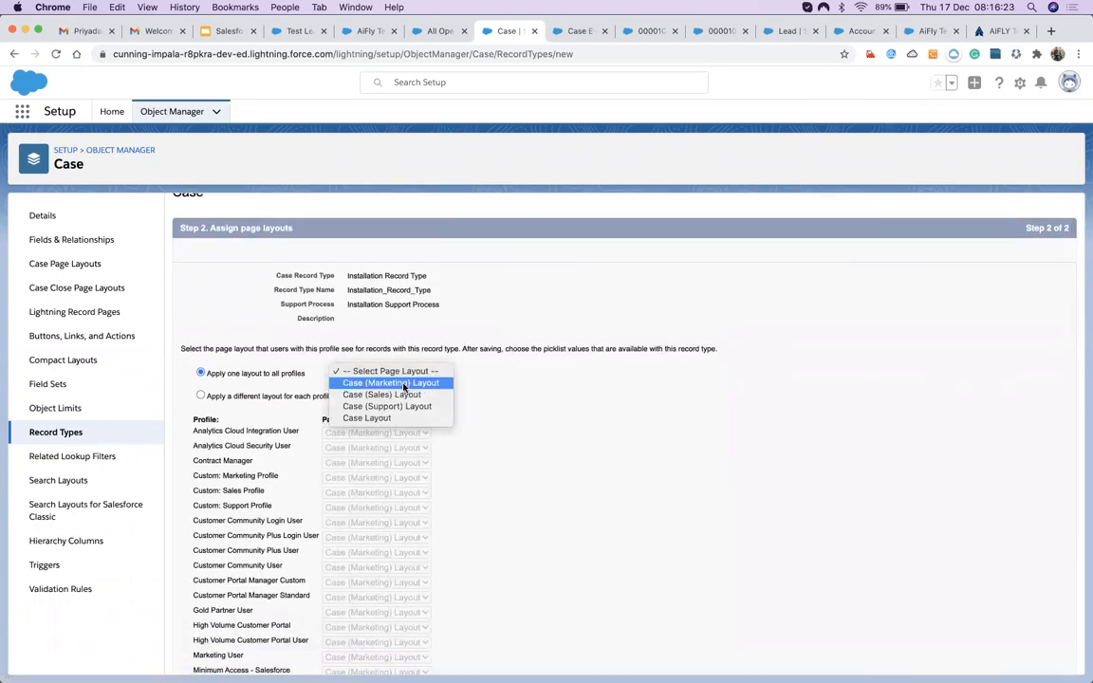
{"action": "left_click", "coordinate": [378, 419]}
{"action": "scroll", "coordinate": [530, 449], "scroll_direction": "down", "scroll_amount": 5}
{"action": "scroll", "coordinate": [517, 450], "scroll_direction": "up", "scroll_amount": 5}
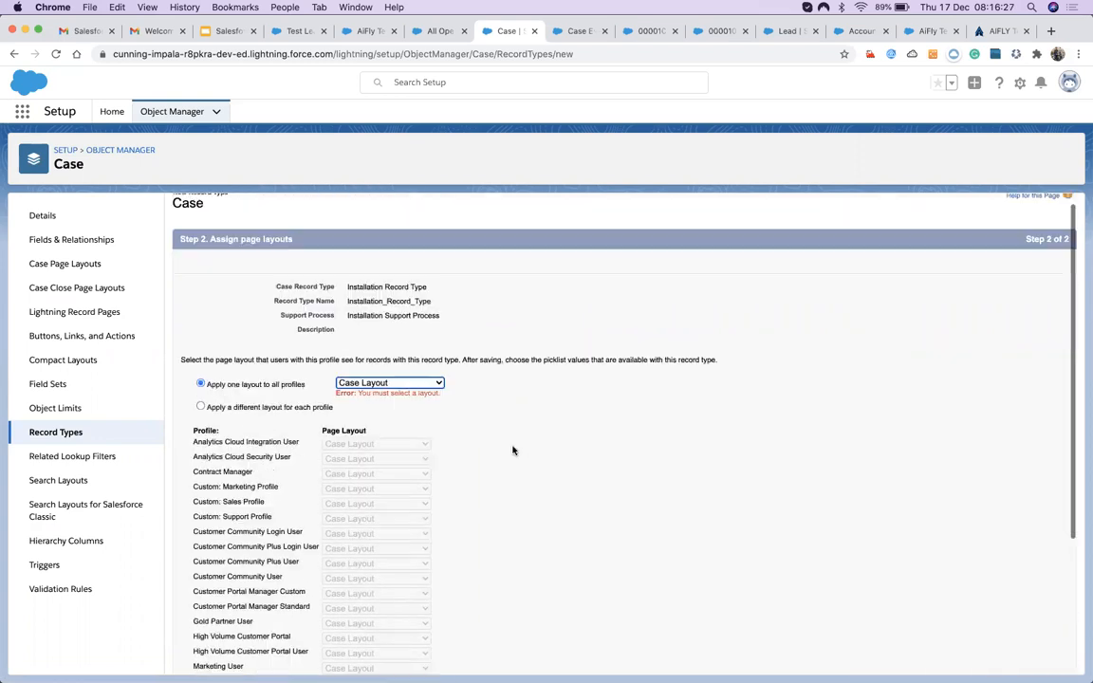
{"action": "scroll", "coordinate": [512, 449], "scroll_direction": "up", "scroll_amount": 1}
{"action": "left_click", "coordinate": [398, 398]}
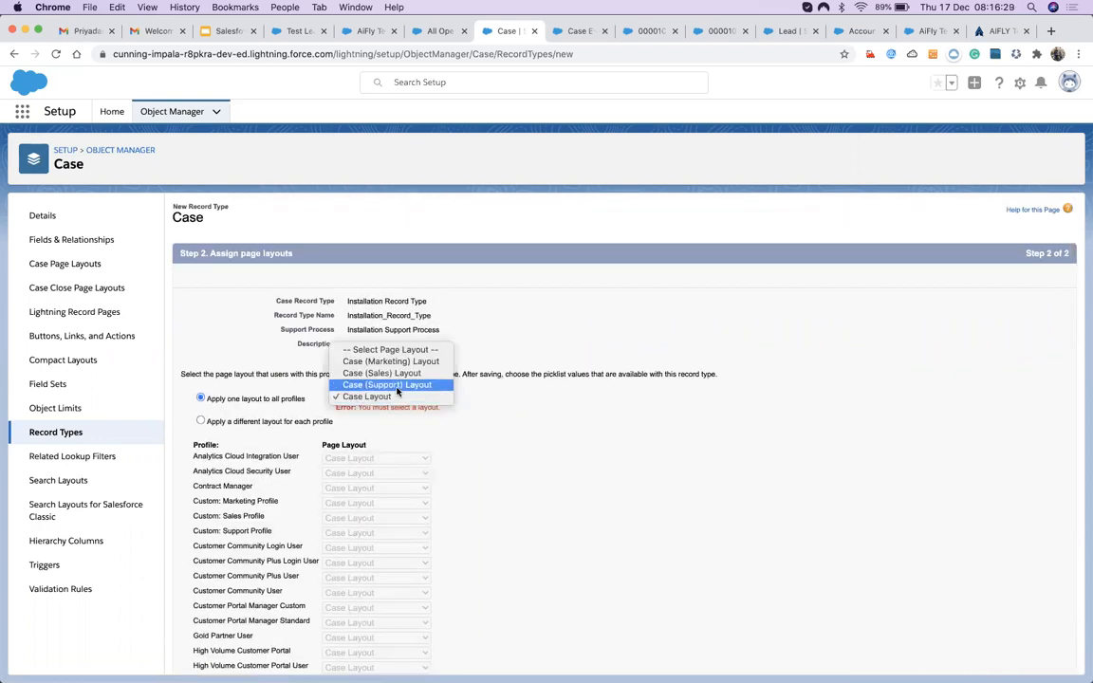
{"action": "left_click", "coordinate": [396, 384]}
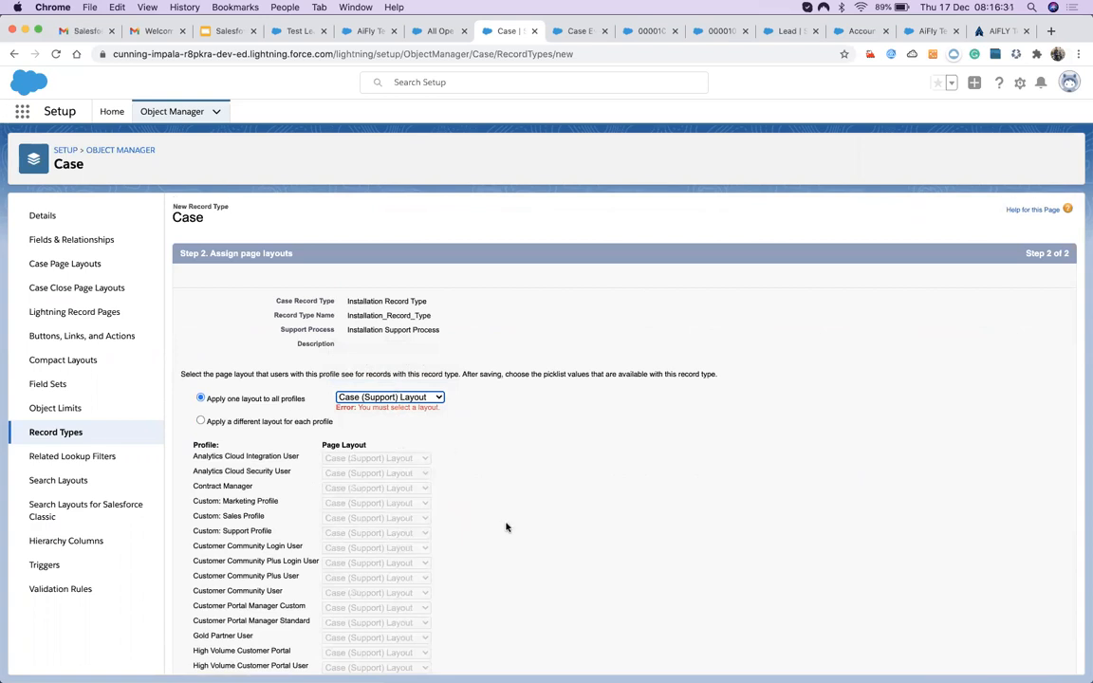
{"action": "scroll", "coordinate": [506, 528], "scroll_direction": "down", "scroll_amount": 4}
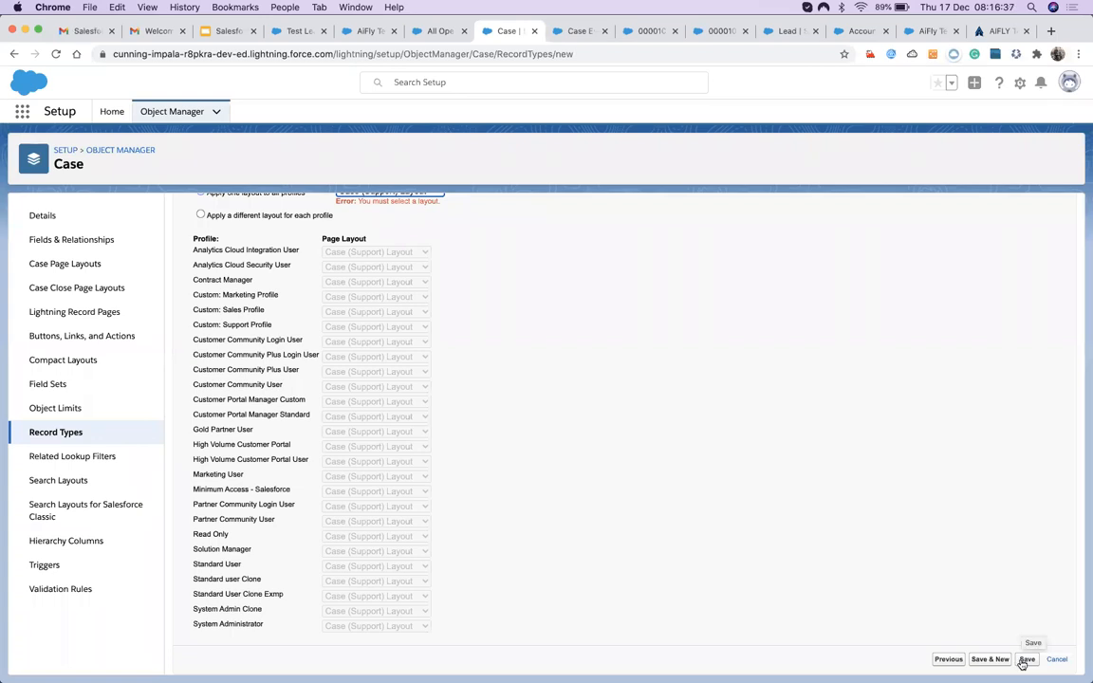
{"action": "left_click", "coordinate": [1026, 660]}
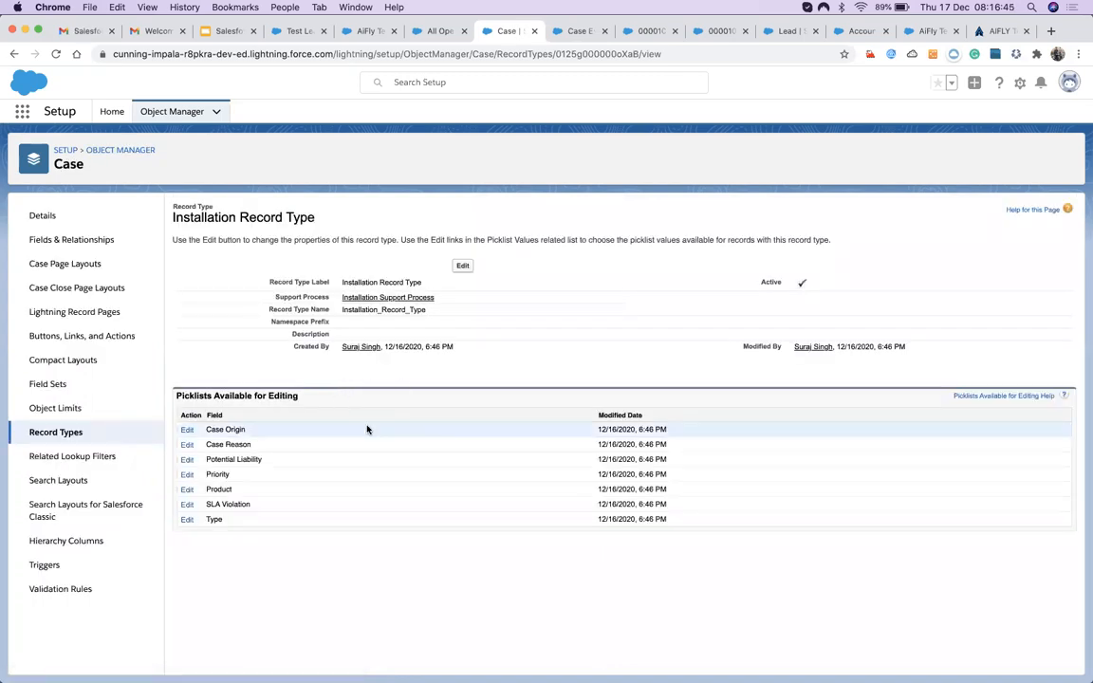
Start another Case record type labelled 'Initial Record Type'.
{"action": "left_click", "coordinate": [57, 433]}
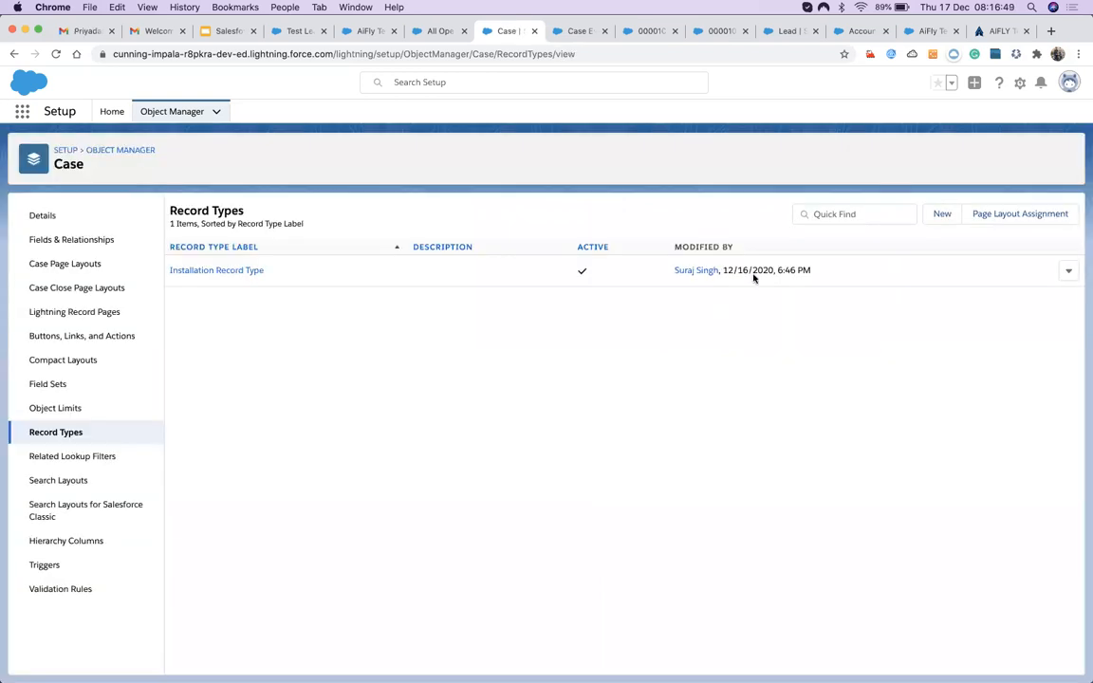
{"action": "left_click", "coordinate": [941, 215]}
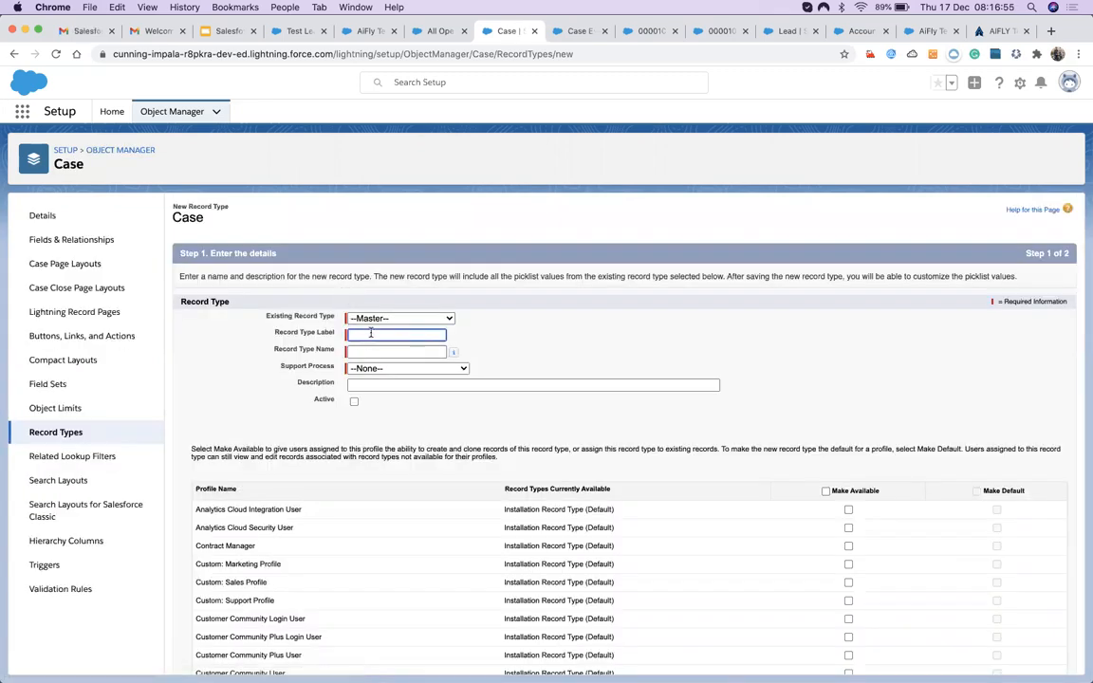
{"action": "type", "text": "Master"}
{"action": "key", "text": "BackSpace"}
{"action": "key", "text": "BackSpace"}
{"action": "key", "text": "BackSpace"}
{"action": "key", "text": "BackSpace"}
{"action": "key", "text": "BackSpace"}
{"action": "type", "text": "Init"}
{"action": "key", "text": "BackSpace"}
{"action": "key", "text": "BackSpace"}
{"action": "key", "text": "BackSpace"}
{"action": "key", "text": "BackSpace"}
{"action": "type", "text": "Nor"}
{"action": "key", "text": "BackSpace"}
{"action": "key", "text": "BackSpace"}
{"action": "type", "text": "Initial Record"}
{"action": "key", "text": "Tab"}
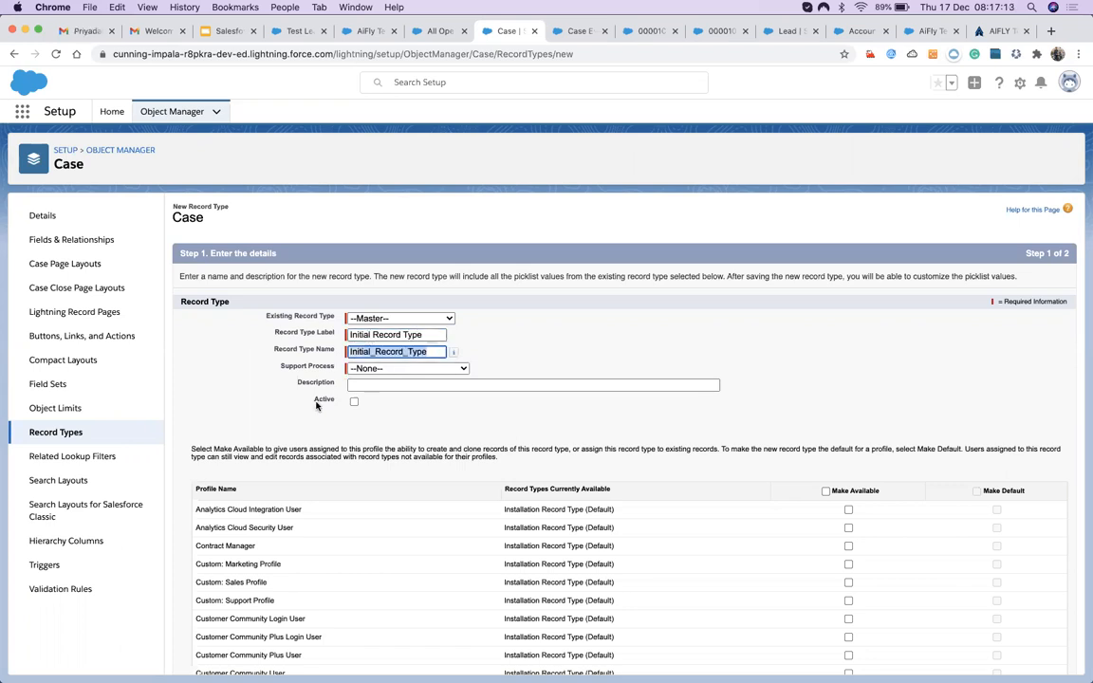
Mark it active with Normal Support Process, available to all profiles, and continue.
{"action": "left_click", "coordinate": [354, 401]}
{"action": "left_click", "coordinate": [352, 368]}
{"action": "left_click", "coordinate": [357, 389]}
{"action": "scroll", "coordinate": [327, 455], "scroll_direction": "down", "scroll_amount": 1}
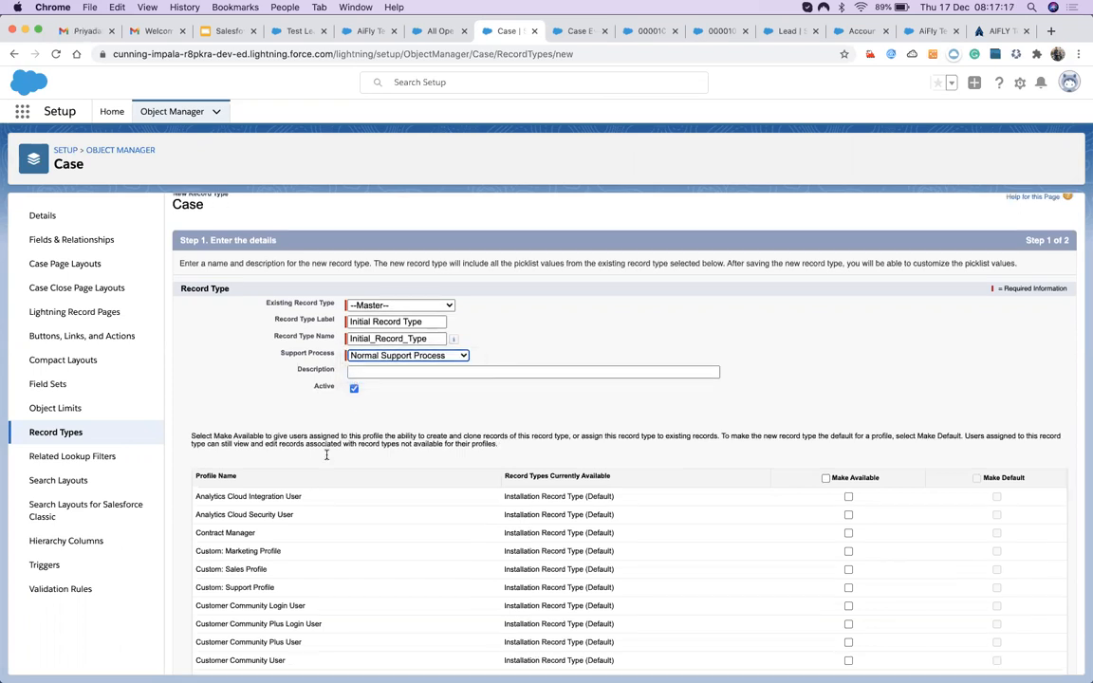
{"action": "scroll", "coordinate": [326, 454], "scroll_direction": "down", "scroll_amount": 10}
{"action": "scroll", "coordinate": [402, 430], "scroll_direction": "up", "scroll_amount": 6}
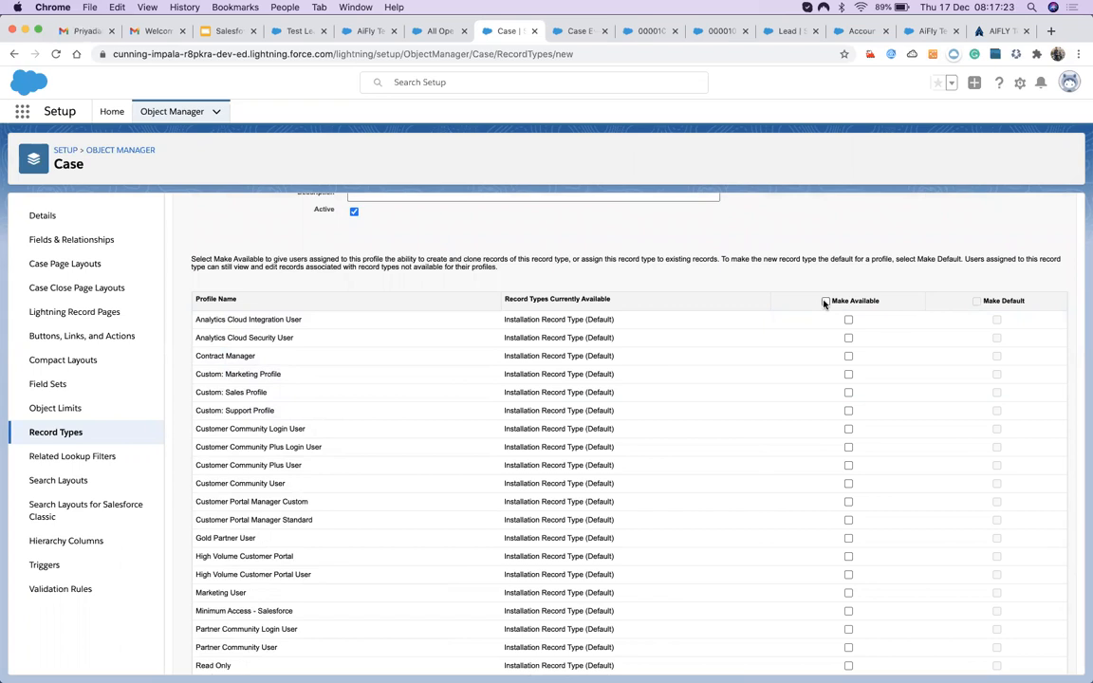
{"action": "left_click", "coordinate": [825, 303]}
{"action": "scroll", "coordinate": [753, 298], "scroll_direction": "down", "scroll_amount": 3}
{"action": "scroll", "coordinate": [752, 298], "scroll_direction": "down", "scroll_amount": 2}
{"action": "scroll", "coordinate": [937, 268], "scroll_direction": "up", "scroll_amount": 2}
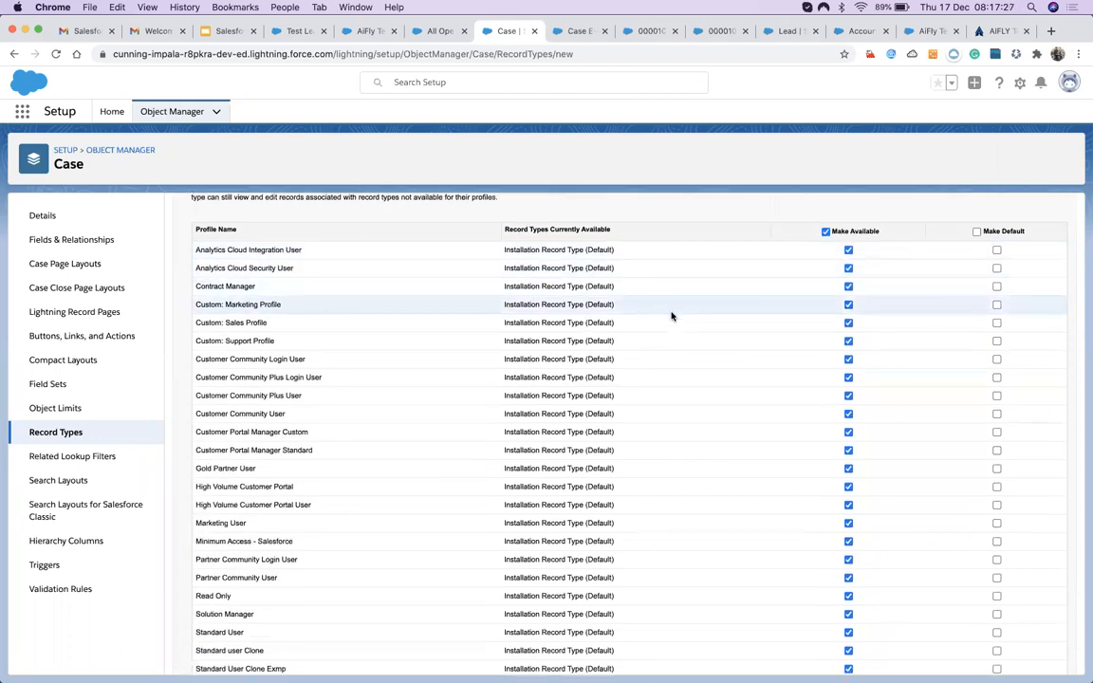
{"action": "scroll", "coordinate": [440, 305], "scroll_direction": "down", "scroll_amount": 3}
{"action": "scroll", "coordinate": [610, 564], "scroll_direction": "down", "scroll_amount": 3}
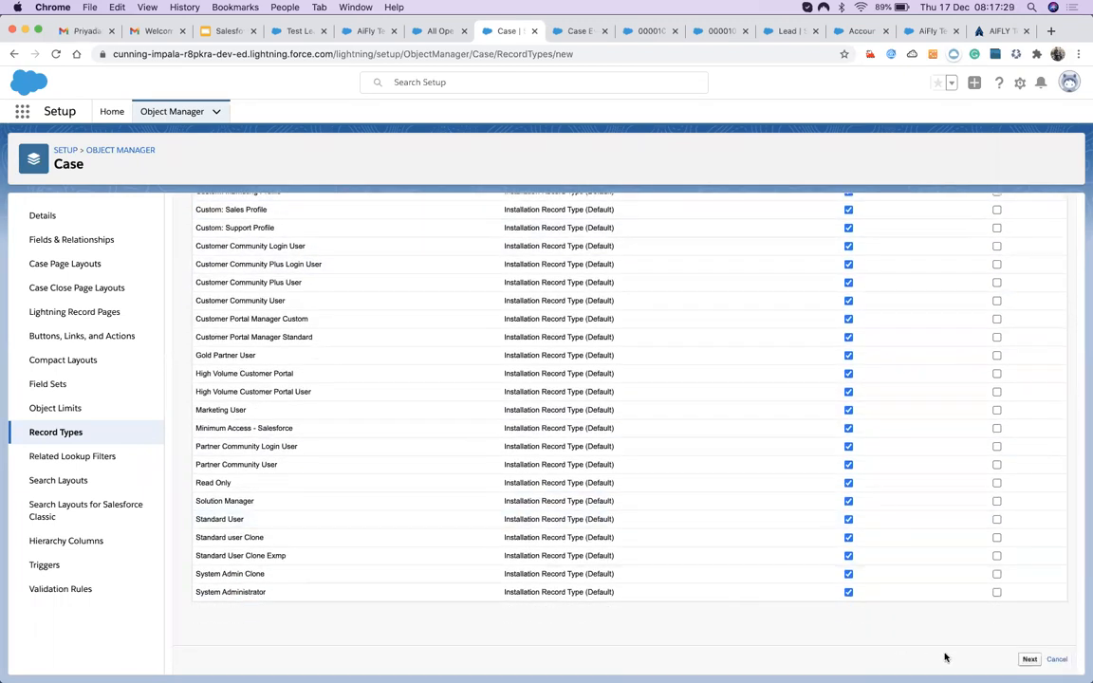
{"action": "left_click", "coordinate": [1030, 659]}
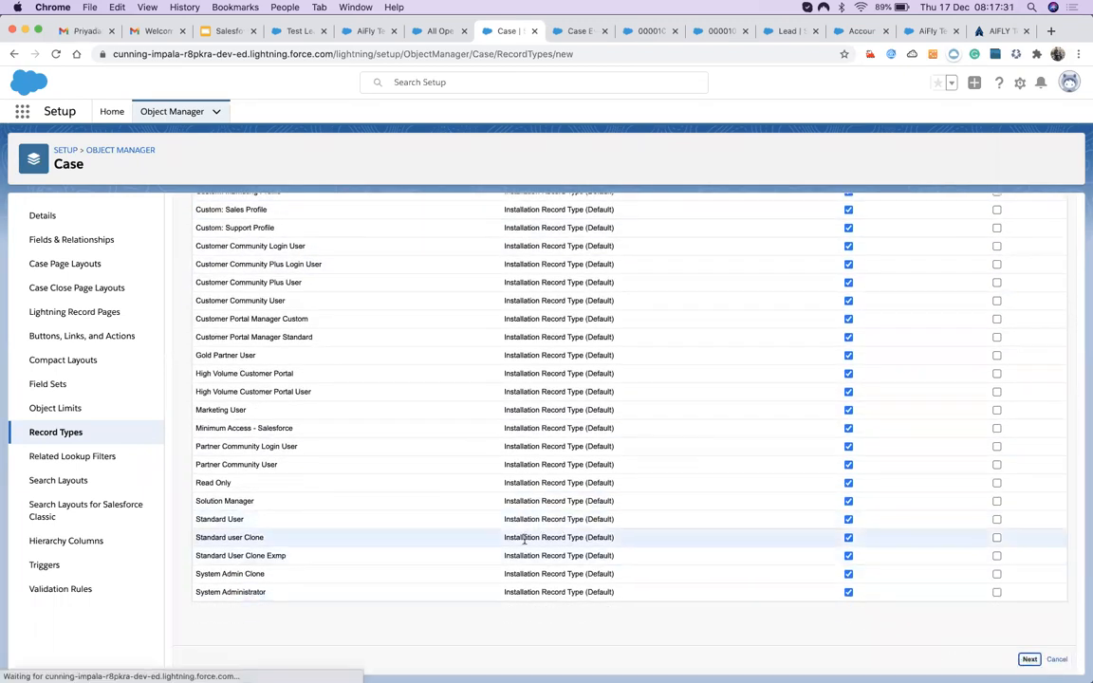
Choose Case Layout for all profiles and save the Initial Record Type.
{"action": "left_click", "coordinate": [364, 399]}
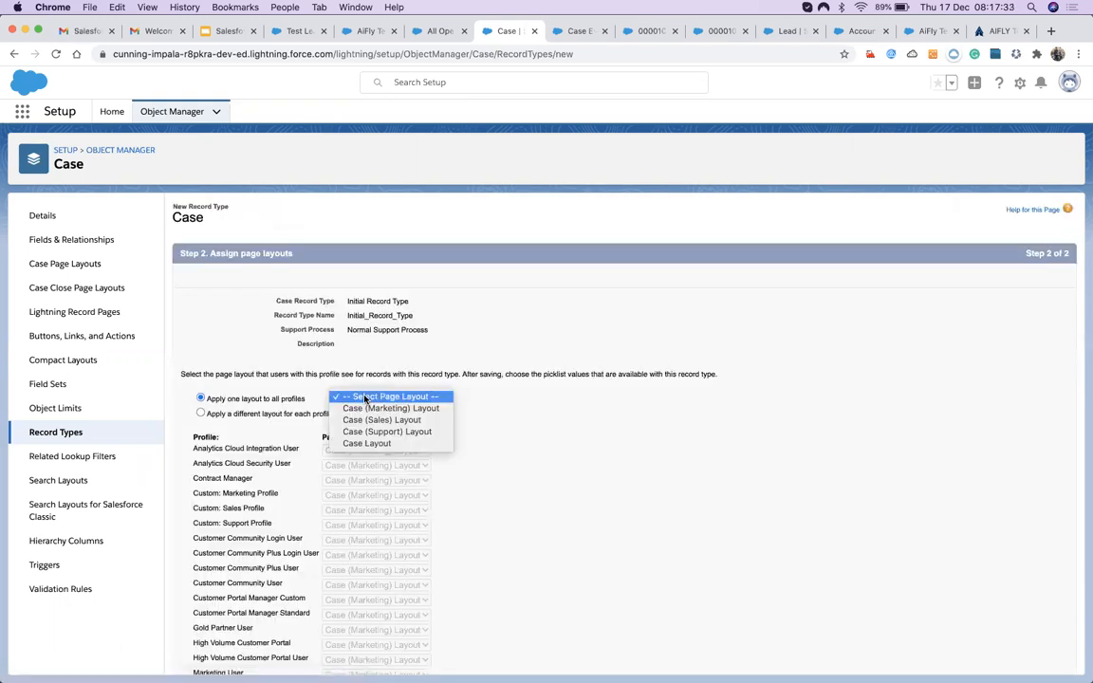
{"action": "left_click", "coordinate": [352, 443]}
{"action": "scroll", "coordinate": [434, 432], "scroll_direction": "down", "scroll_amount": 5}
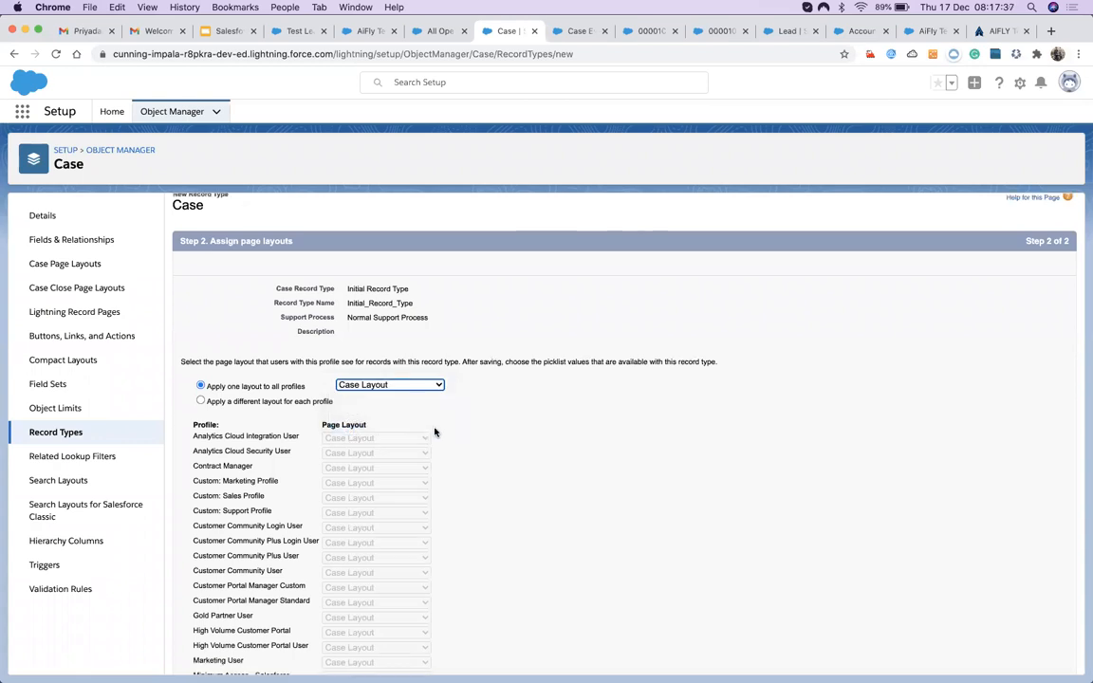
{"action": "left_click", "coordinate": [1027, 659]}
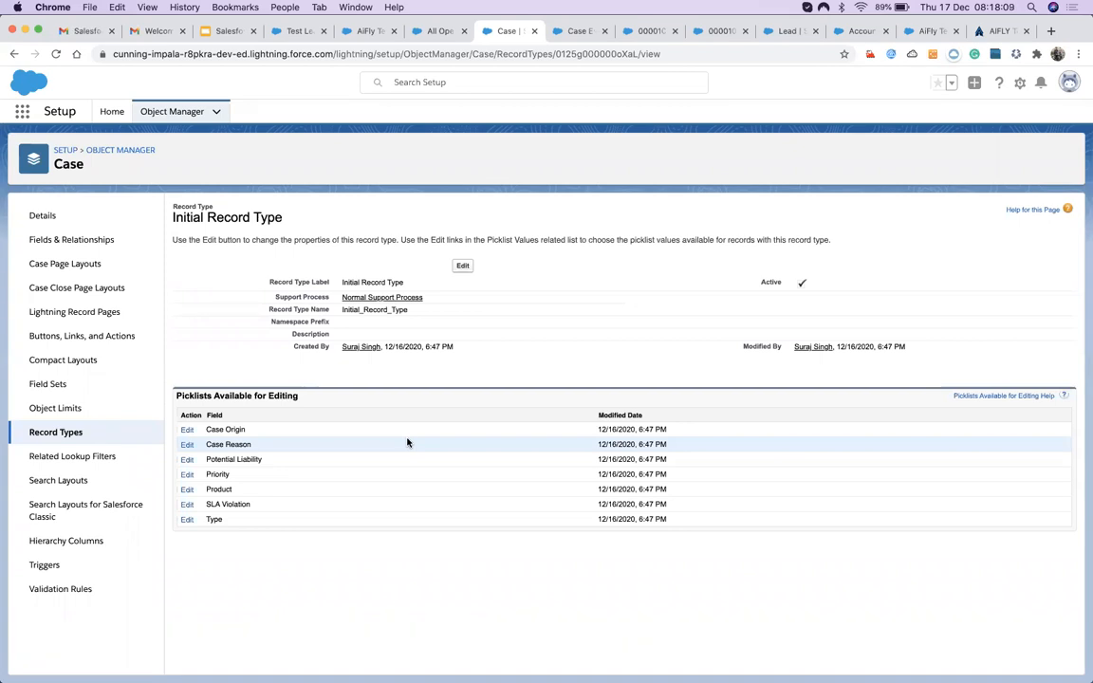
Review the Normal and Installation Support Process settings from their record type pages.
{"action": "left_click", "coordinate": [389, 296]}
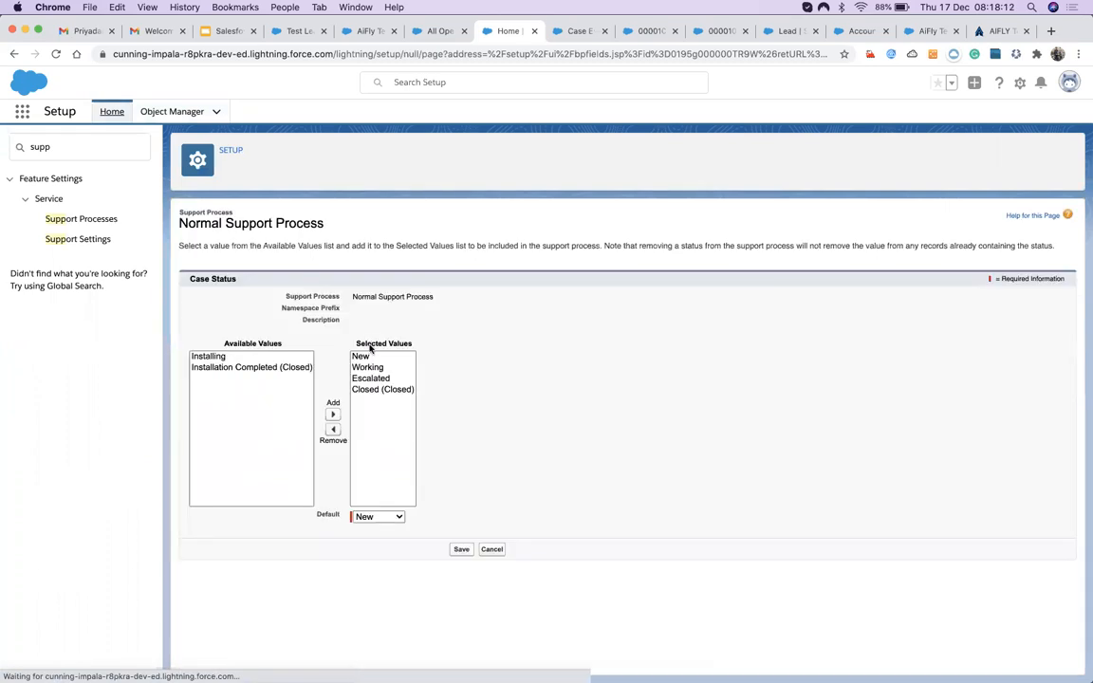
{"action": "left_click", "coordinate": [14, 53]}
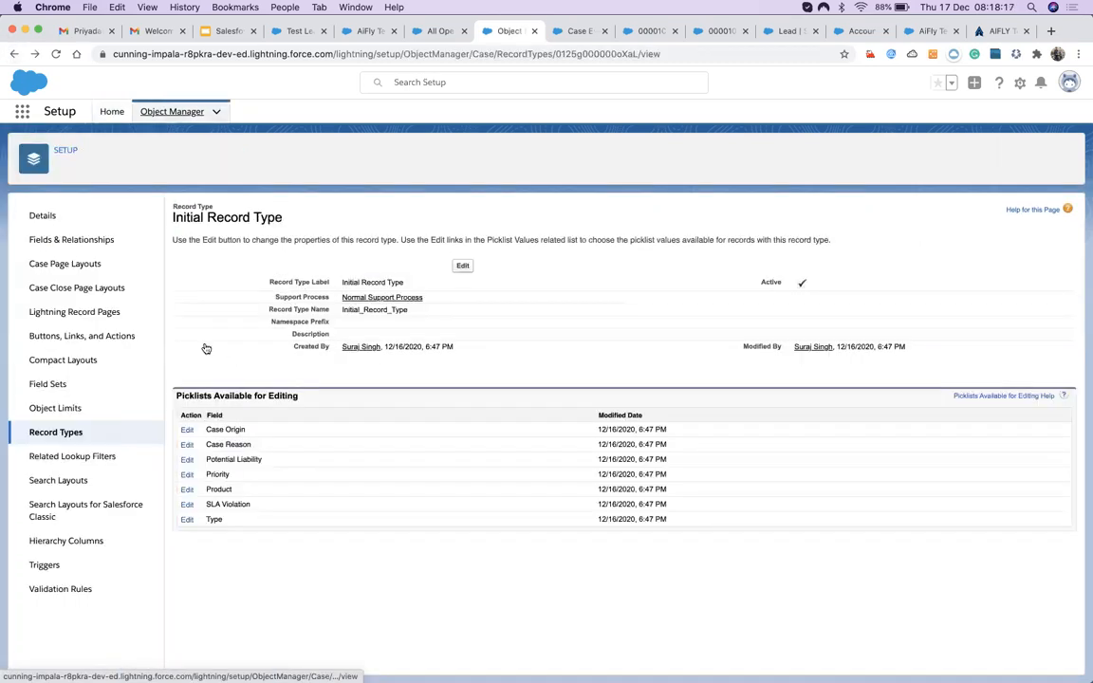
{"action": "left_click", "coordinate": [59, 431]}
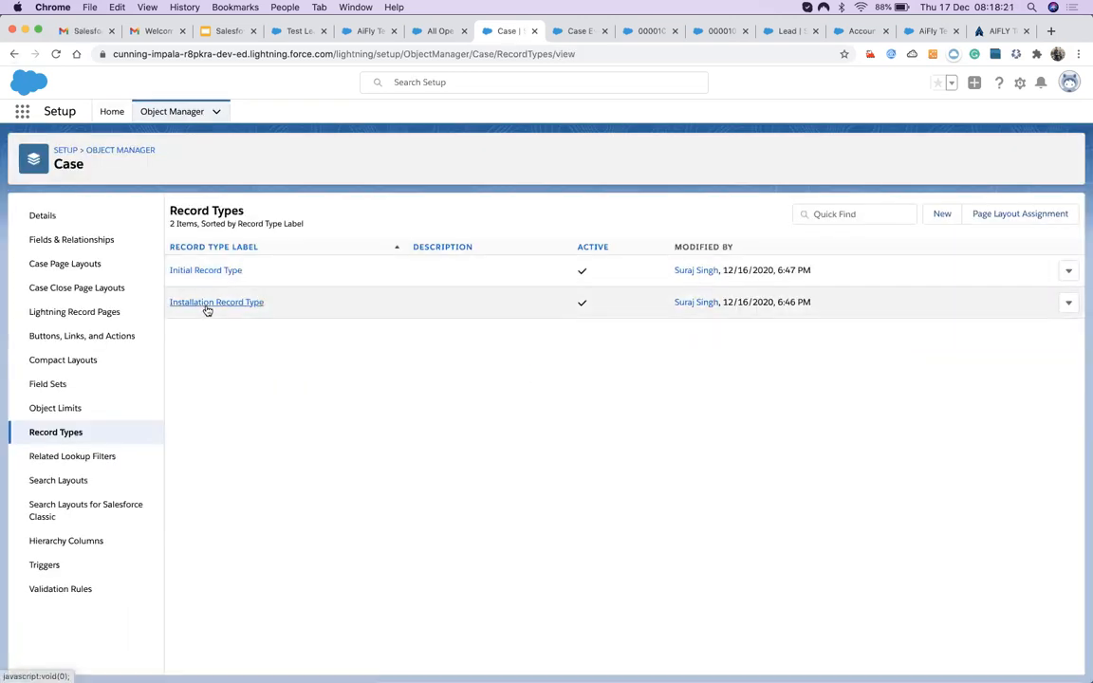
{"action": "left_click", "coordinate": [206, 304]}
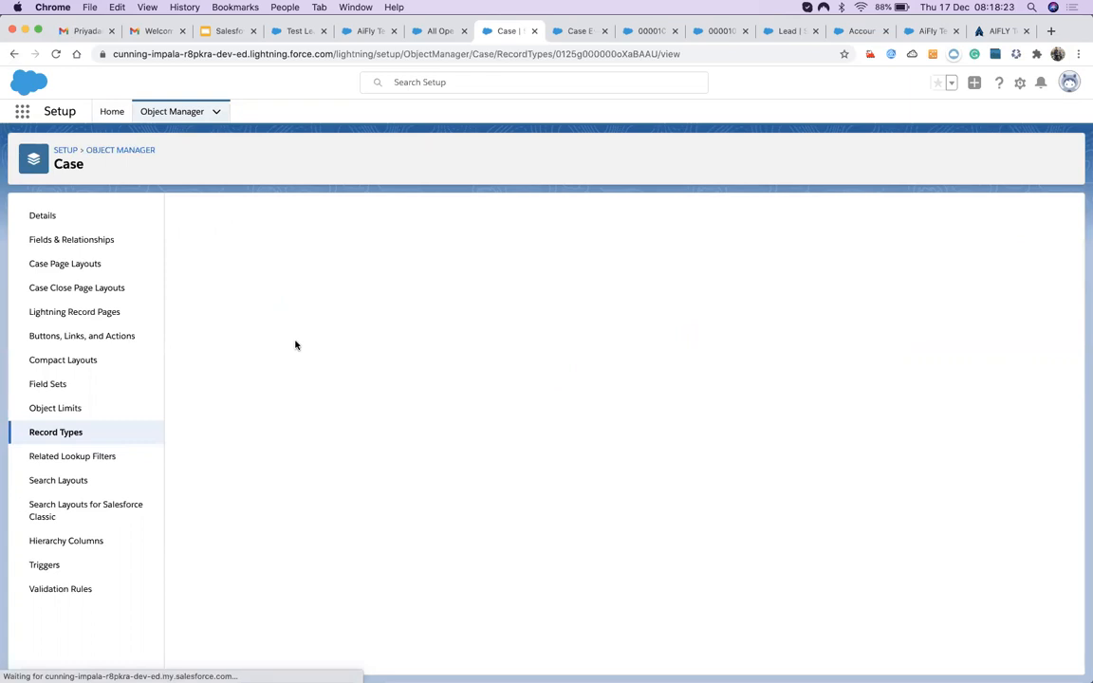
{"action": "left_click", "coordinate": [356, 302]}
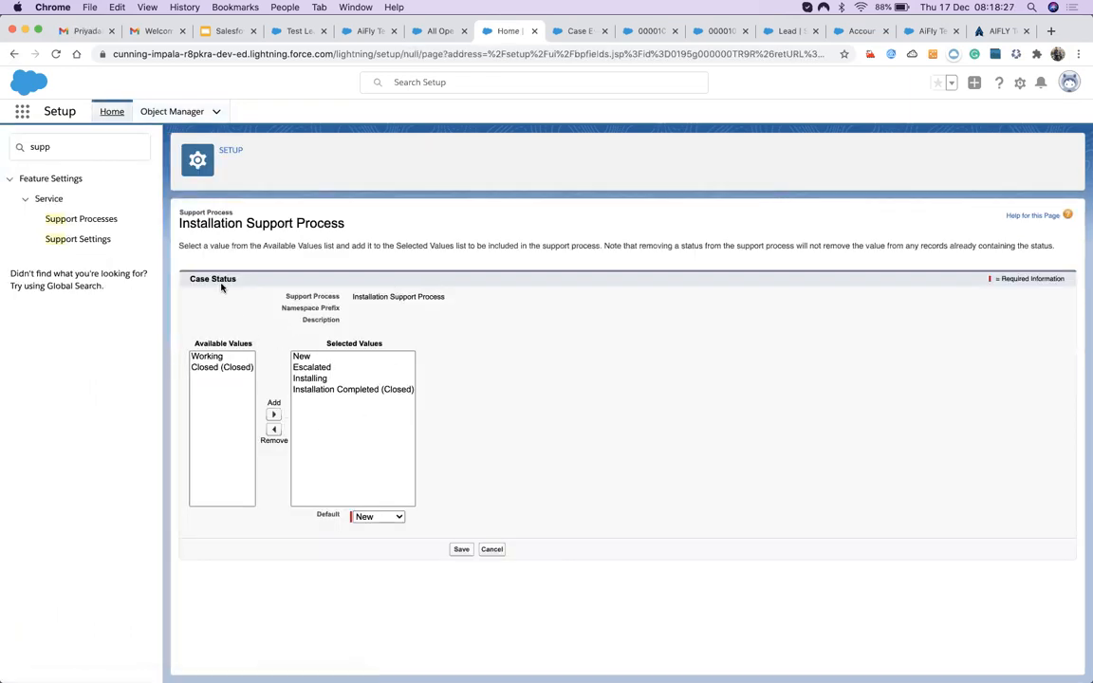
{"action": "left_click", "coordinate": [13, 54]}
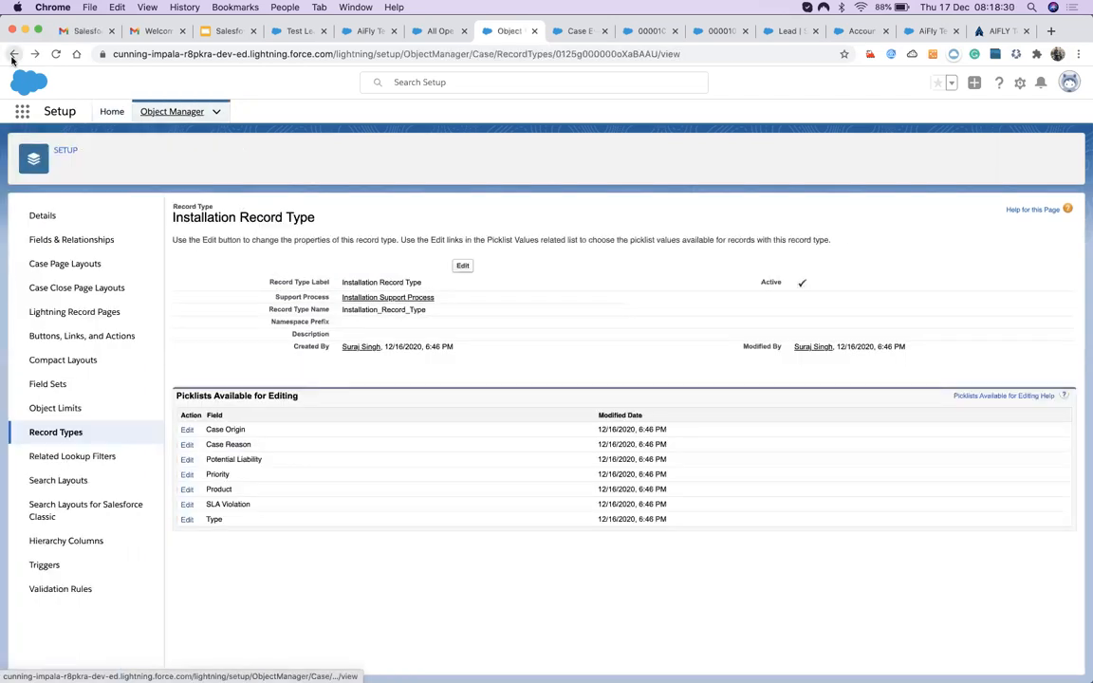
Check the Support Settings page, then return and switch to the All Open Cases list.
{"action": "left_click", "coordinate": [370, 297]}
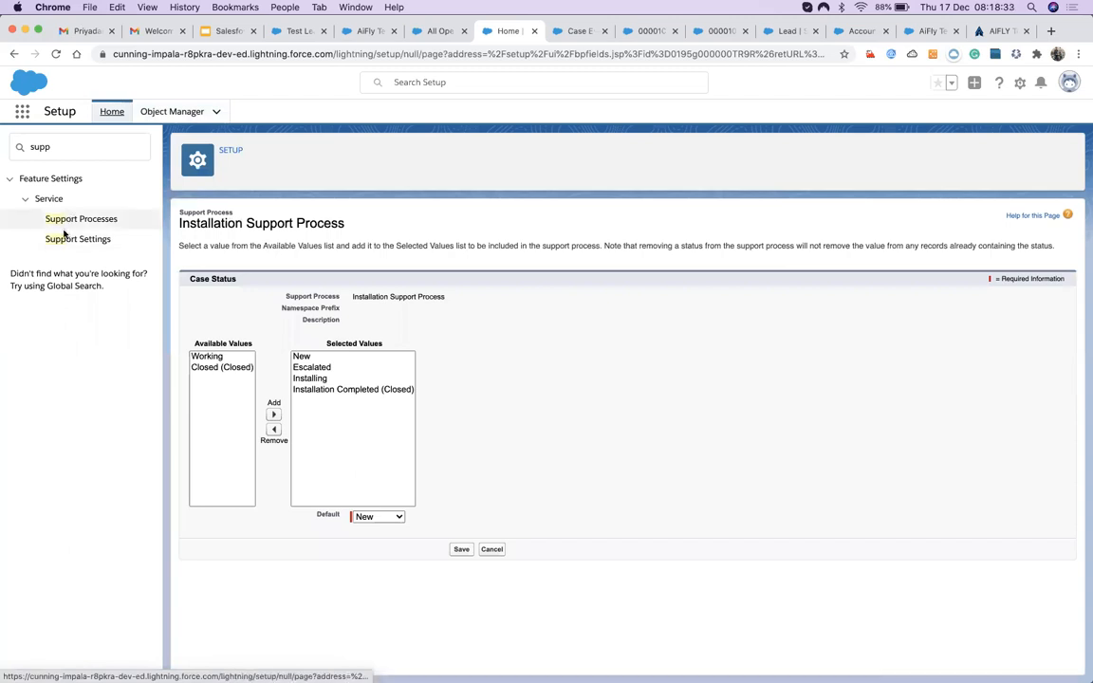
{"action": "left_click", "coordinate": [66, 240]}
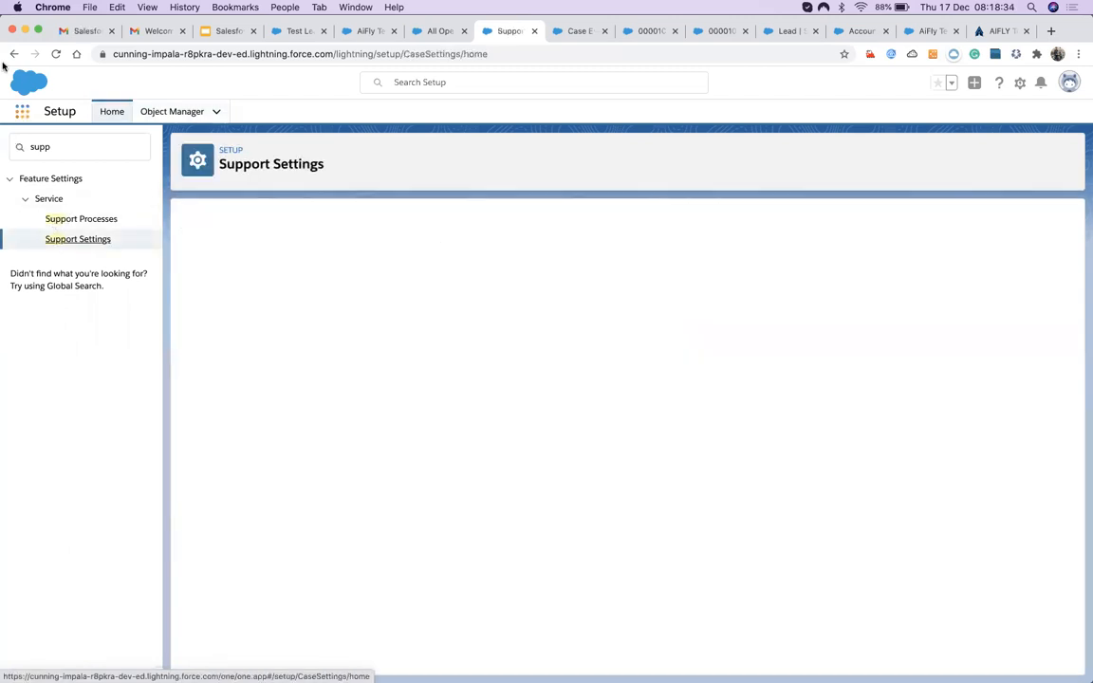
{"action": "scroll", "coordinate": [361, 459], "scroll_direction": "down", "scroll_amount": 8}
{"action": "scroll", "coordinate": [361, 462], "scroll_direction": "up", "scroll_amount": 10}
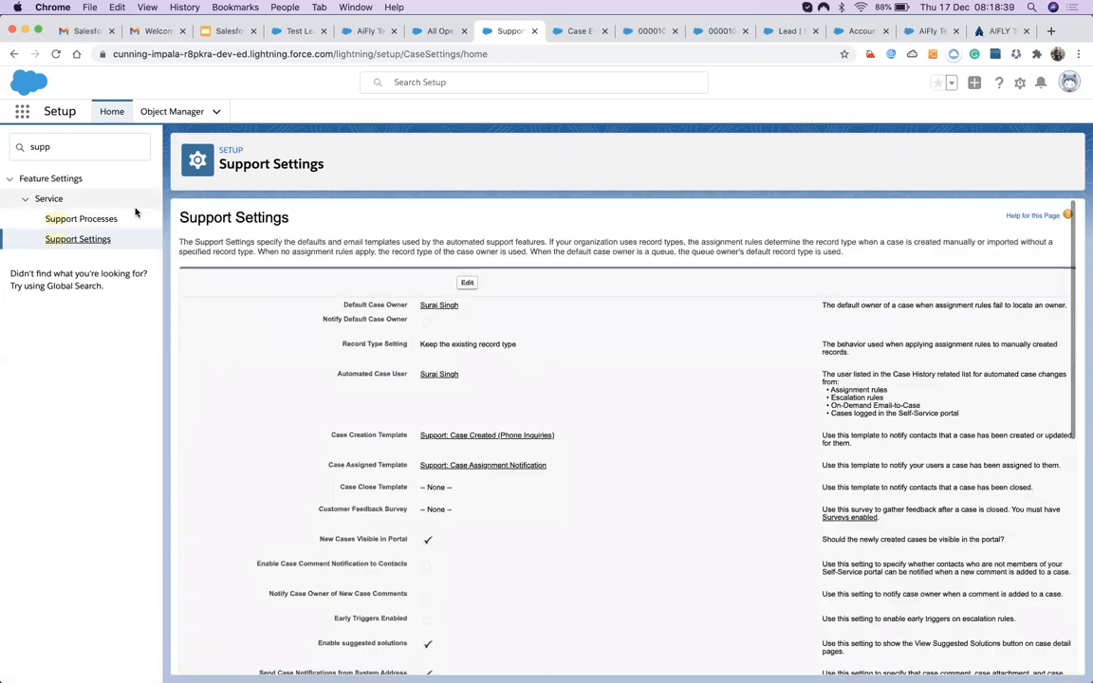
{"action": "left_click", "coordinate": [14, 53]}
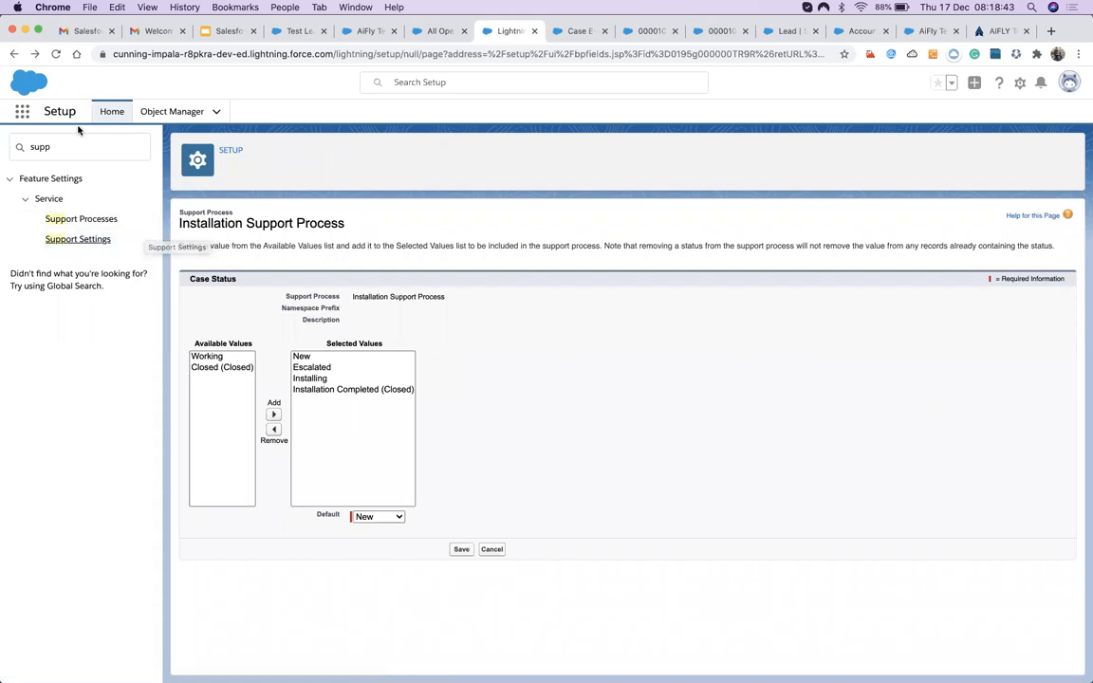
{"action": "left_click", "coordinate": [14, 54]}
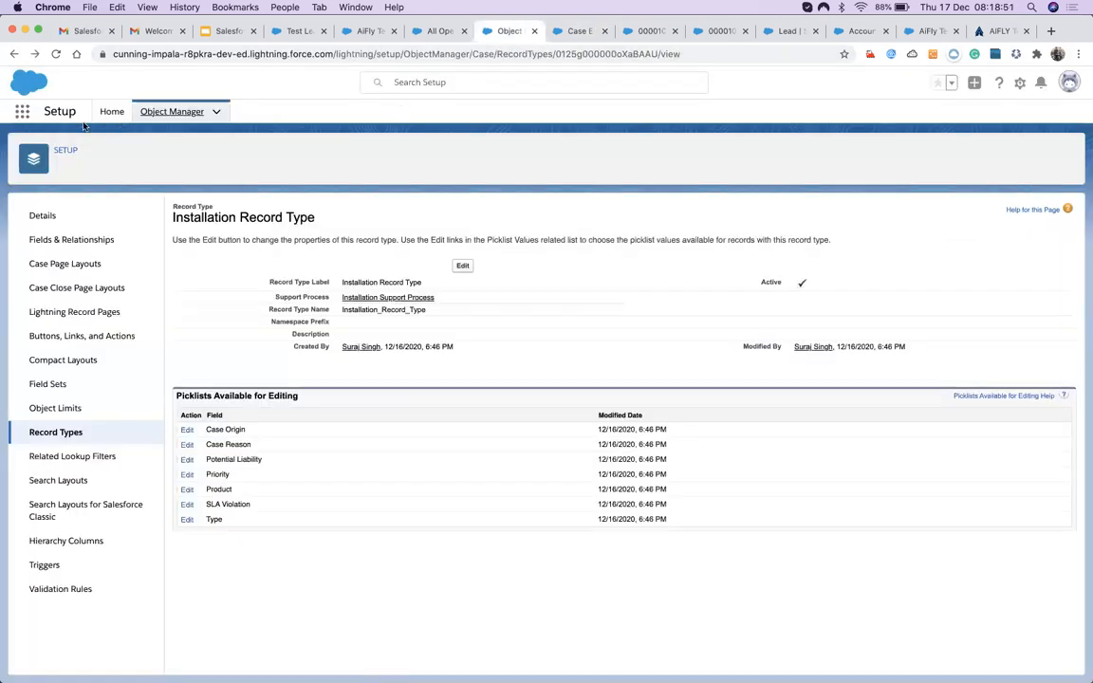
{"action": "left_click", "coordinate": [435, 31]}
Refresh the cases list and start a new Installation Record Type case.
{"action": "left_click", "coordinate": [981, 112]}
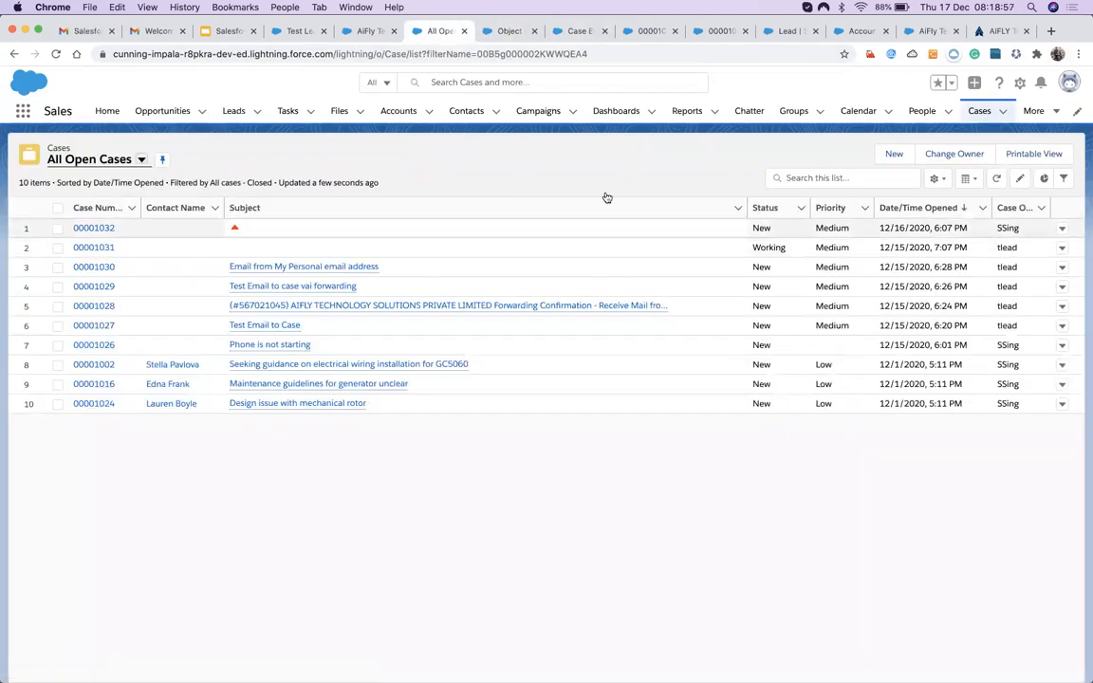
{"action": "left_click", "coordinate": [235, 230]}
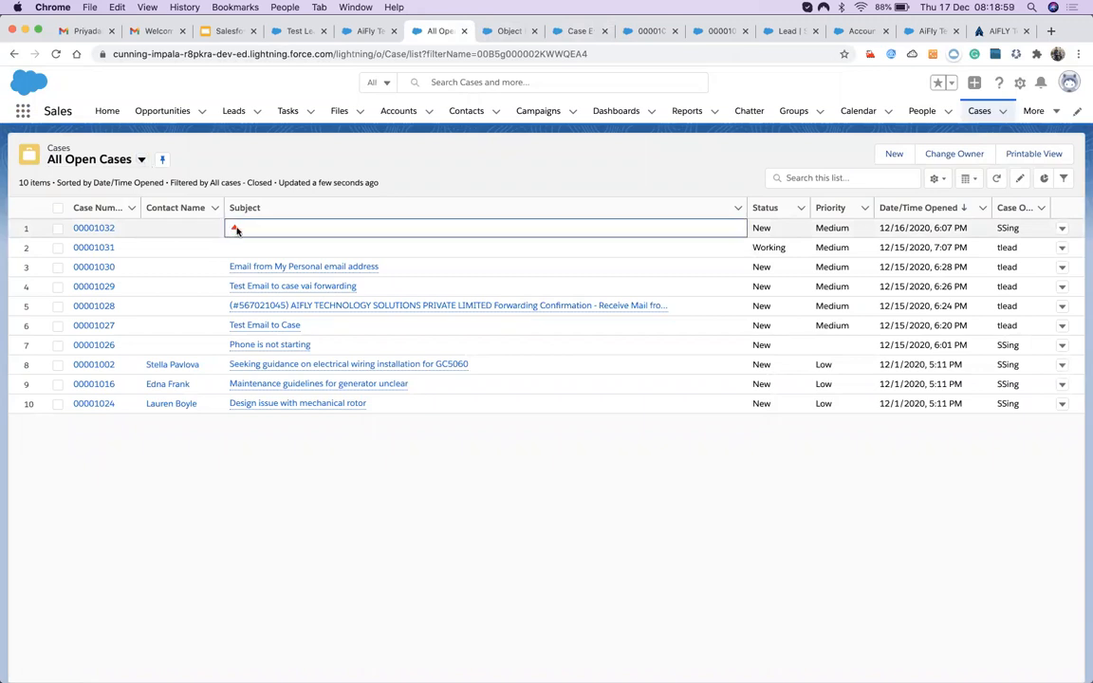
{"action": "left_click", "coordinate": [894, 153]}
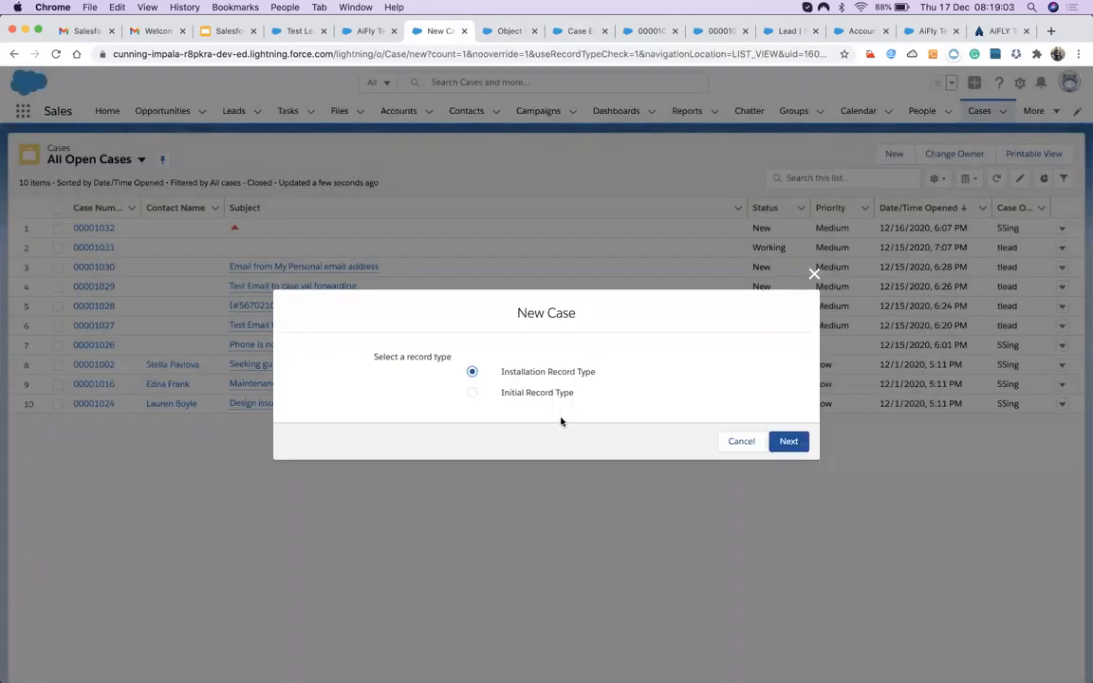
{"action": "left_click", "coordinate": [788, 445]}
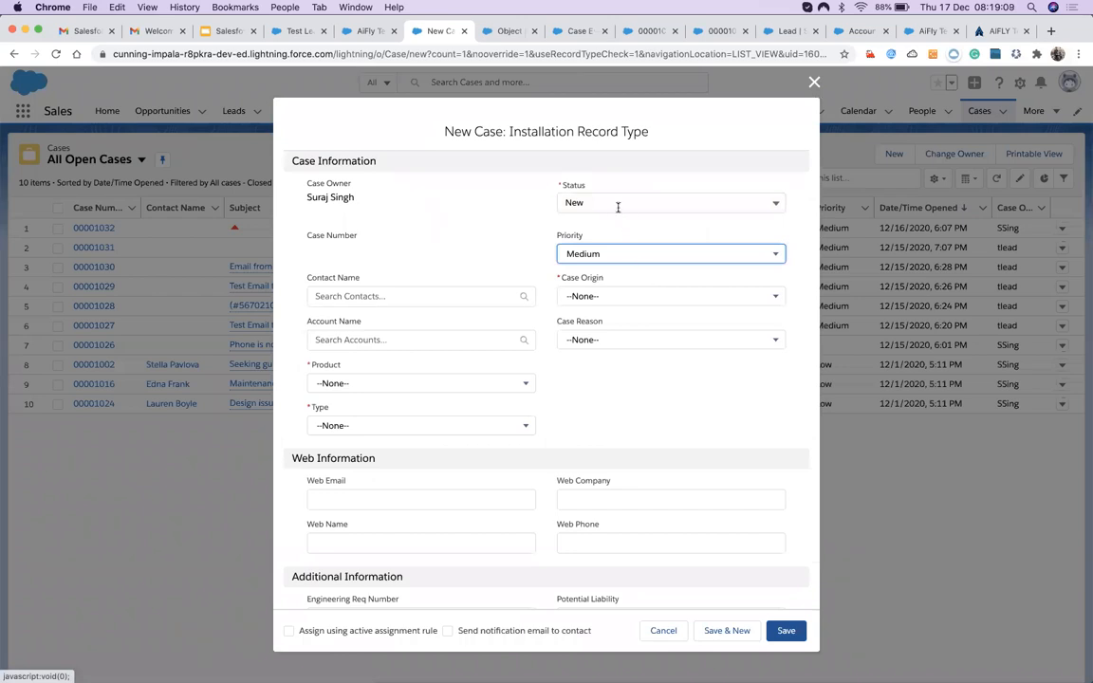
Set Status Installing, Case Origin Phone, Product GC1040 and Type Electrical.
{"action": "left_click", "coordinate": [618, 204]}
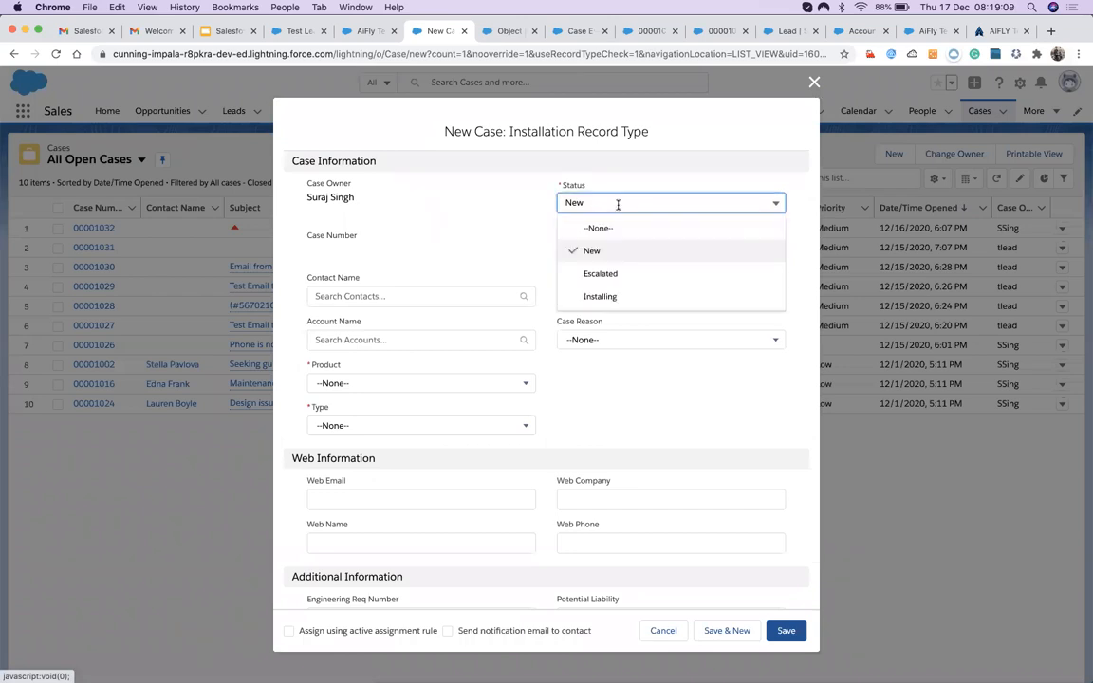
{"action": "left_click", "coordinate": [509, 236]}
{"action": "left_click", "coordinate": [597, 203]}
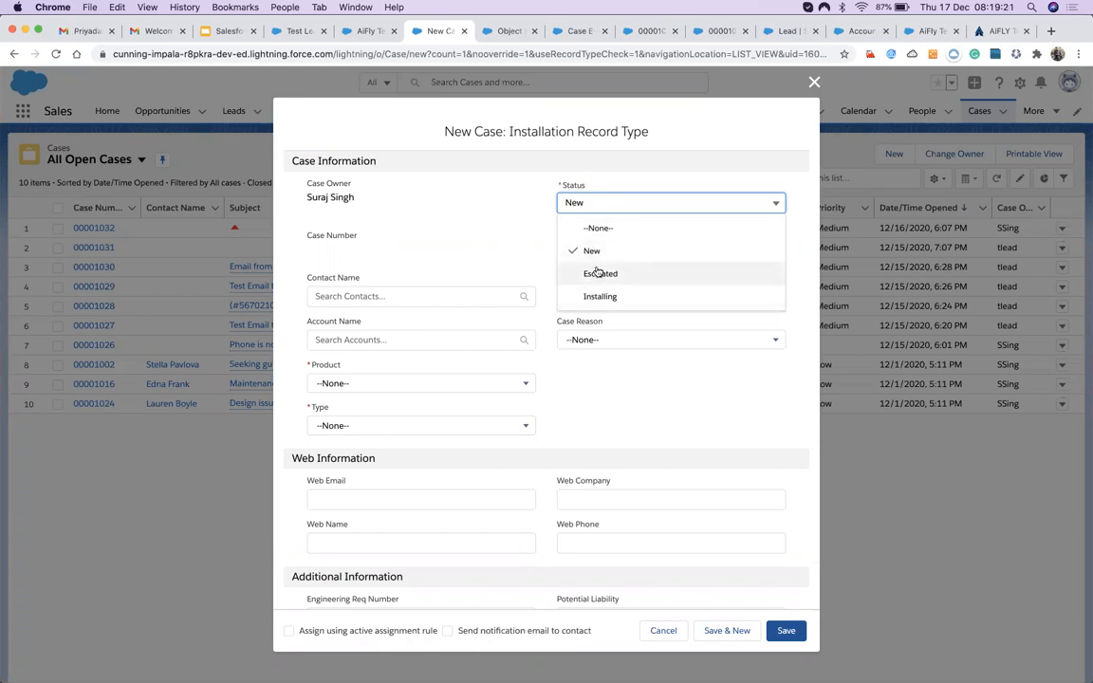
{"action": "left_click", "coordinate": [593, 296]}
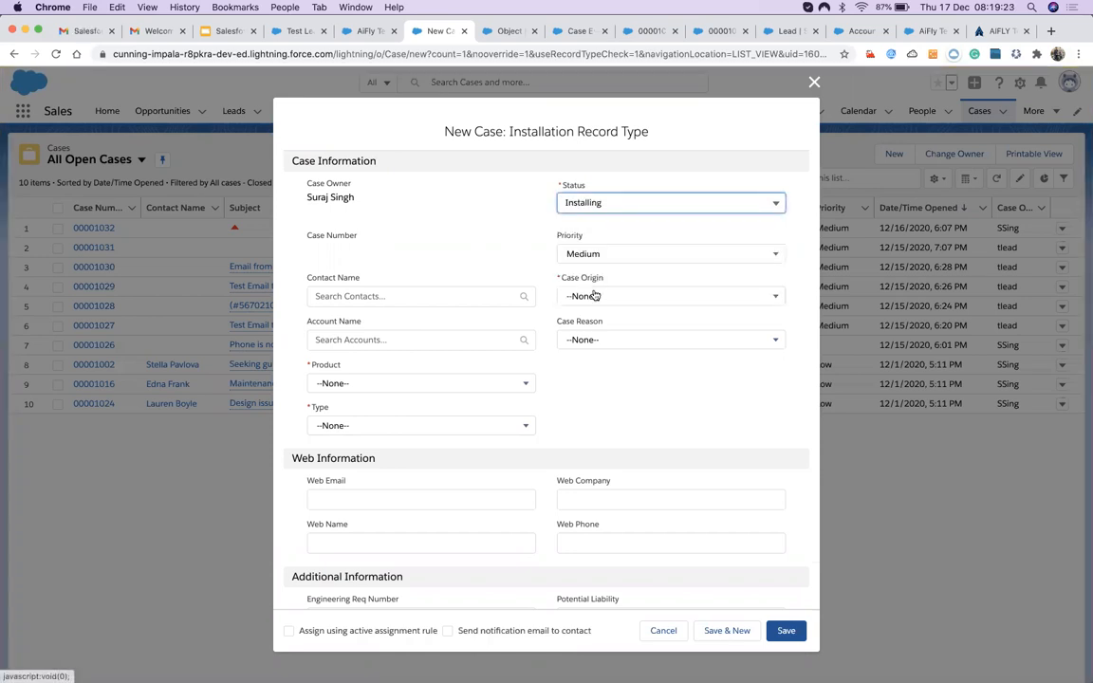
{"action": "left_click", "coordinate": [588, 299]}
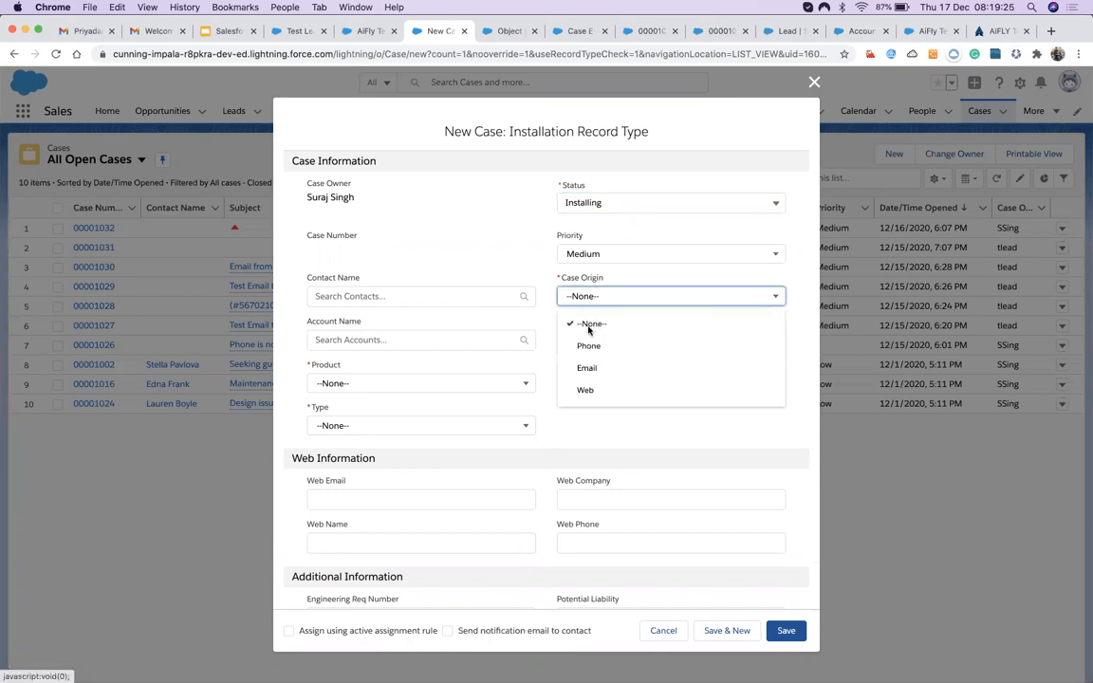
{"action": "left_click", "coordinate": [588, 347]}
{"action": "left_click", "coordinate": [364, 386]}
{"action": "left_click", "coordinate": [342, 456]}
{"action": "left_click", "coordinate": [350, 427]}
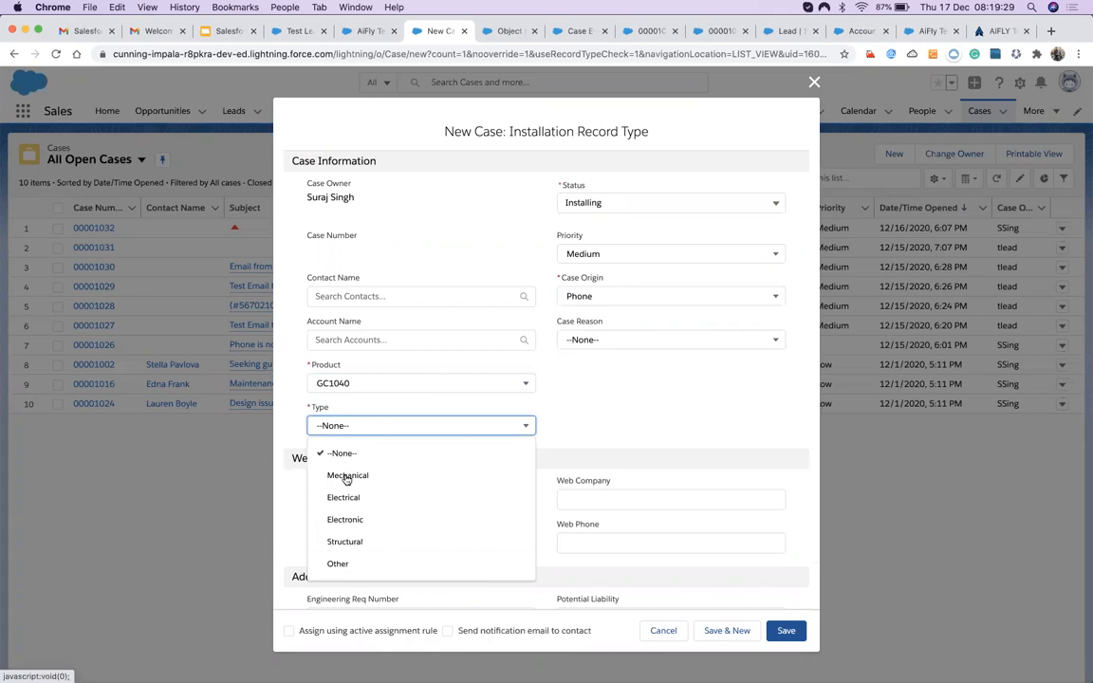
{"action": "left_click", "coordinate": [344, 499]}
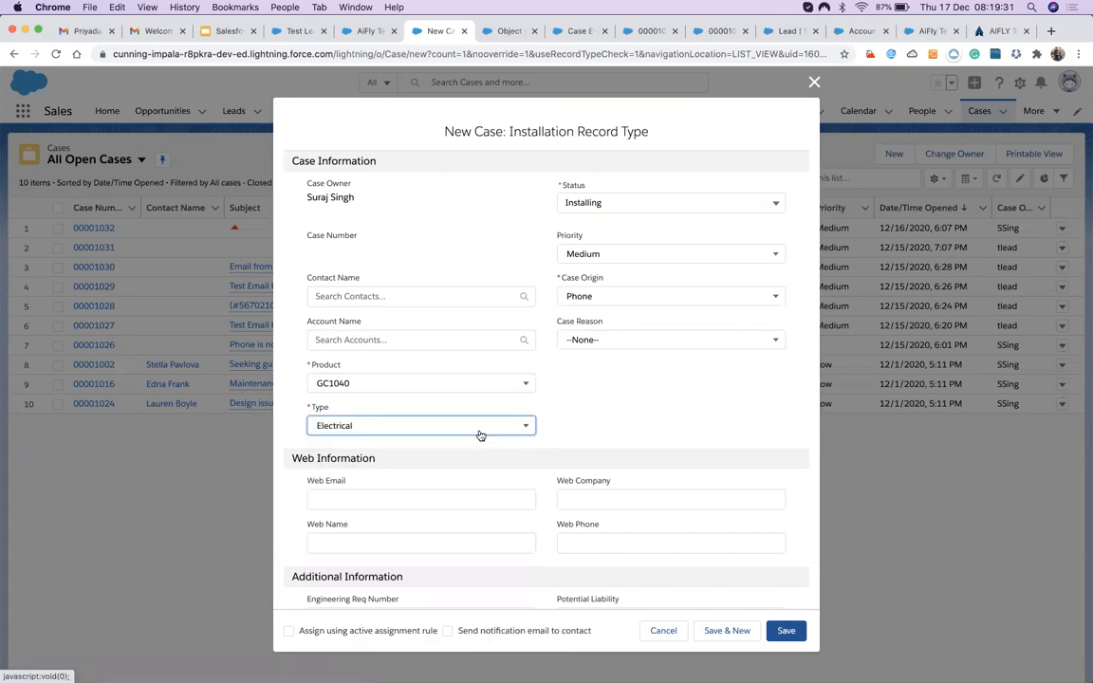
{"action": "scroll", "coordinate": [482, 434], "scroll_direction": "down", "scroll_amount": 3}
{"action": "scroll", "coordinate": [464, 526], "scroll_direction": "down", "scroll_amount": 2}
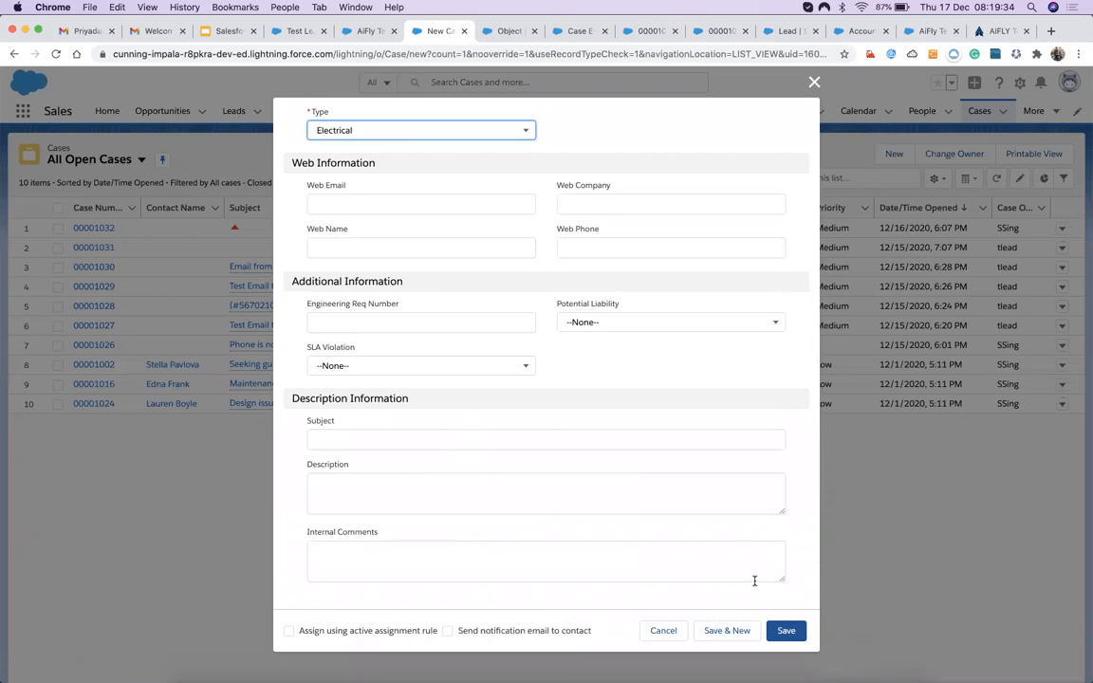
Save the case and reload the new case 00001033 record page.
{"action": "left_click", "coordinate": [787, 631]}
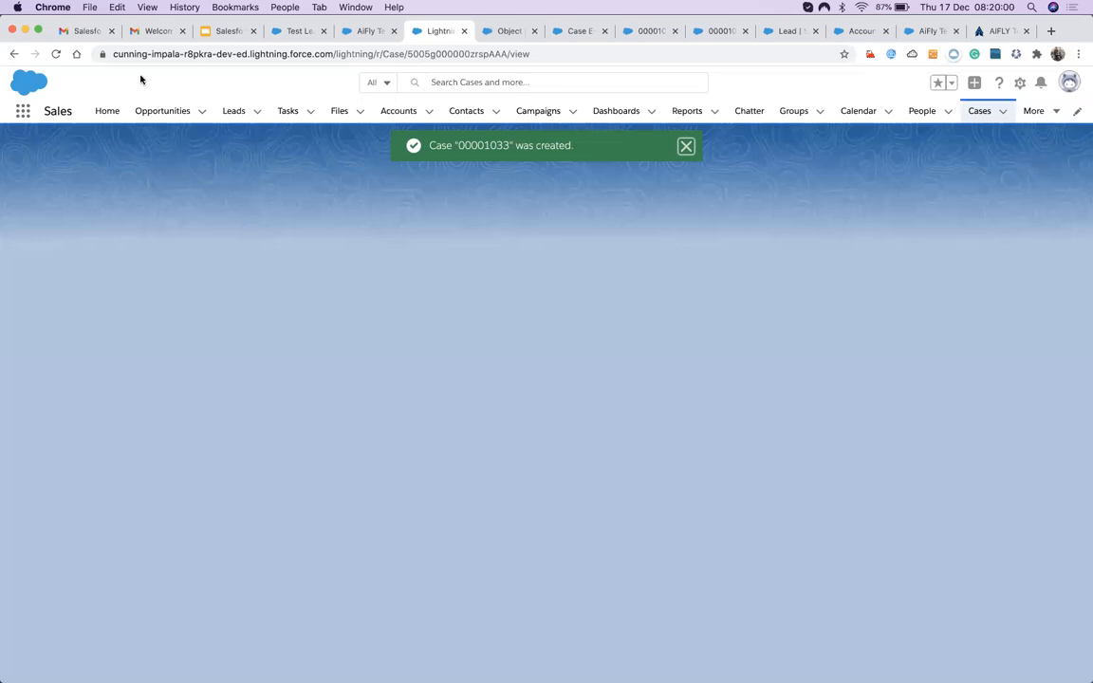
{"action": "left_click", "coordinate": [57, 55]}
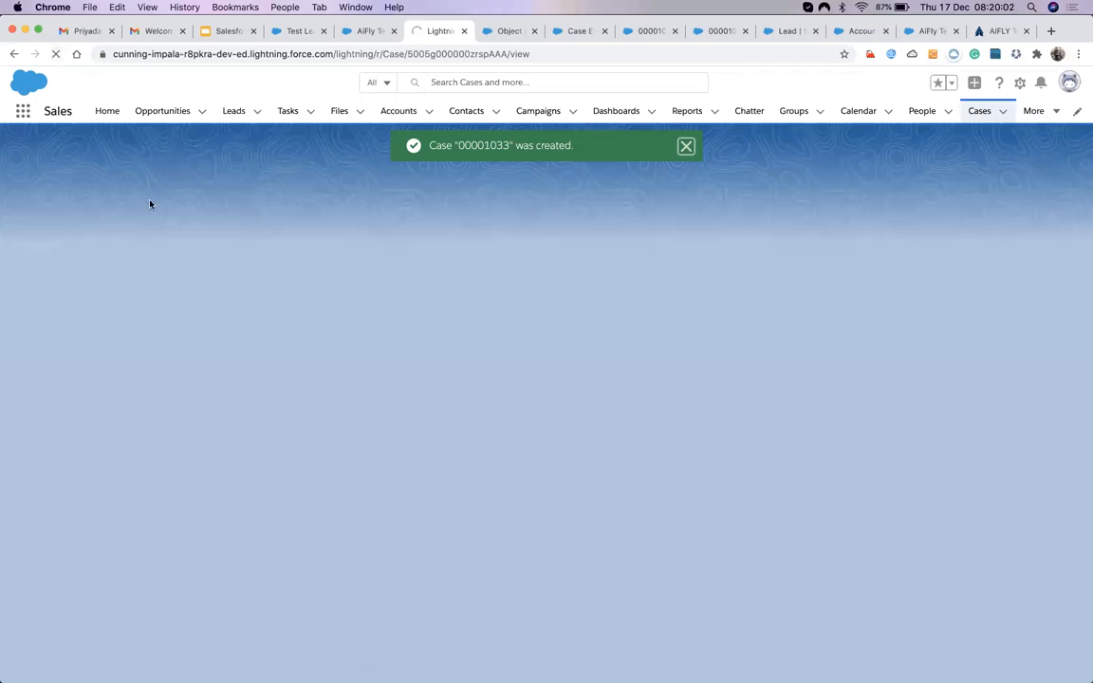
{"action": "left_click", "coordinate": [55, 55]}
{"action": "key", "text": "super+r"}
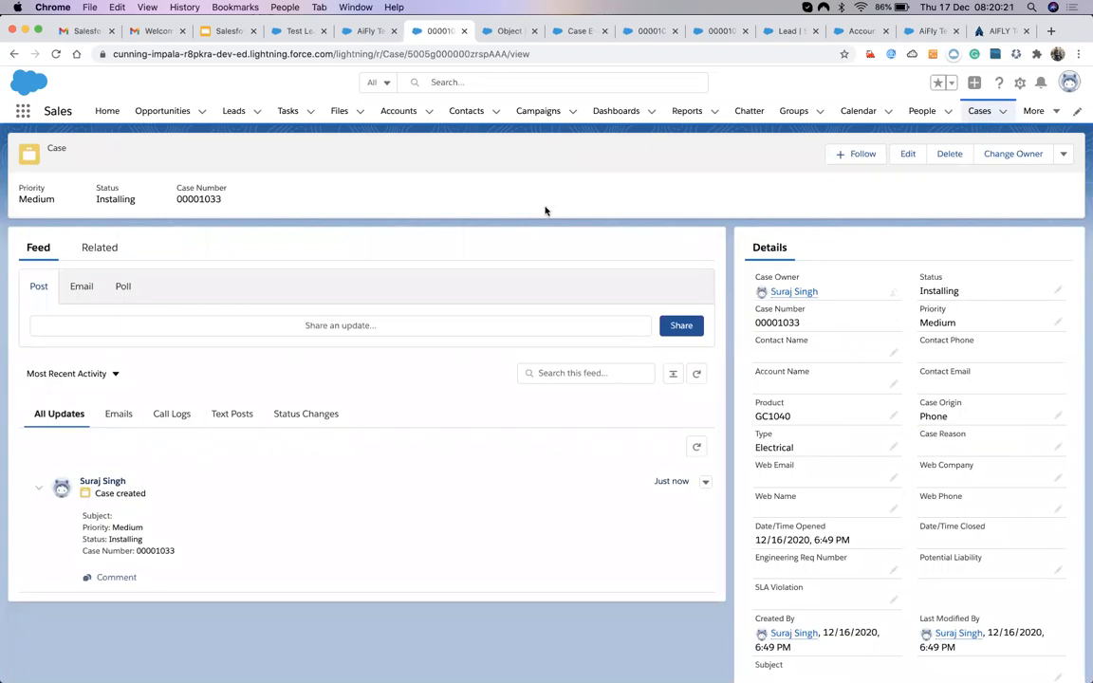
Look at the case's Related lists, then return to its Feed.
{"action": "left_click", "coordinate": [90, 250]}
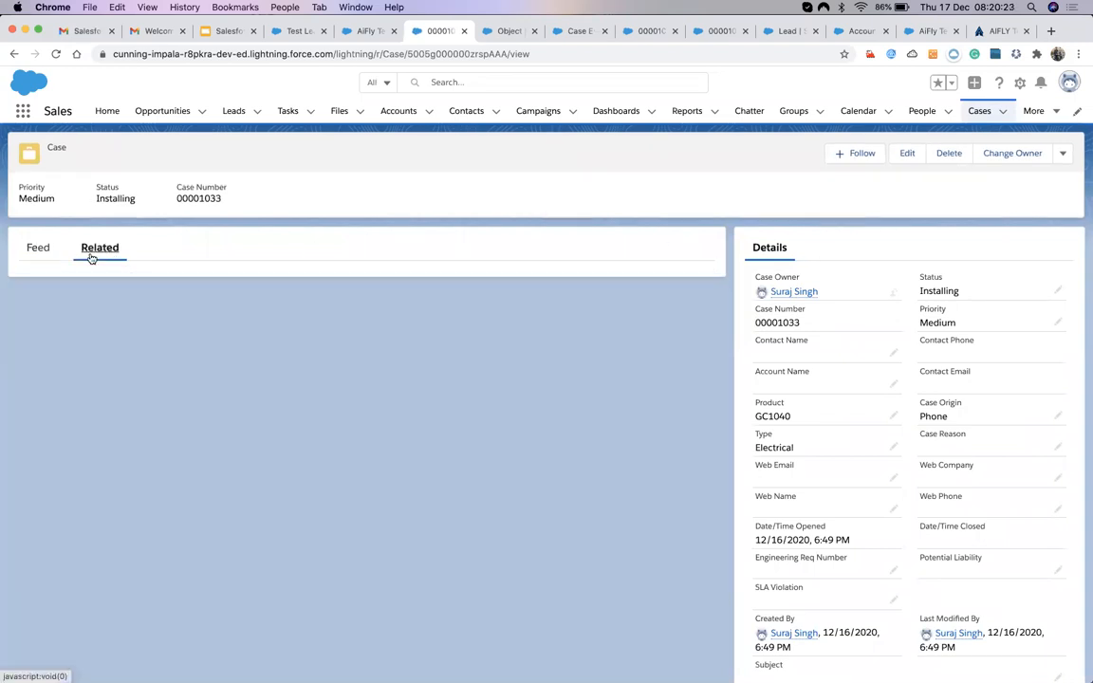
{"action": "left_click", "coordinate": [38, 247]}
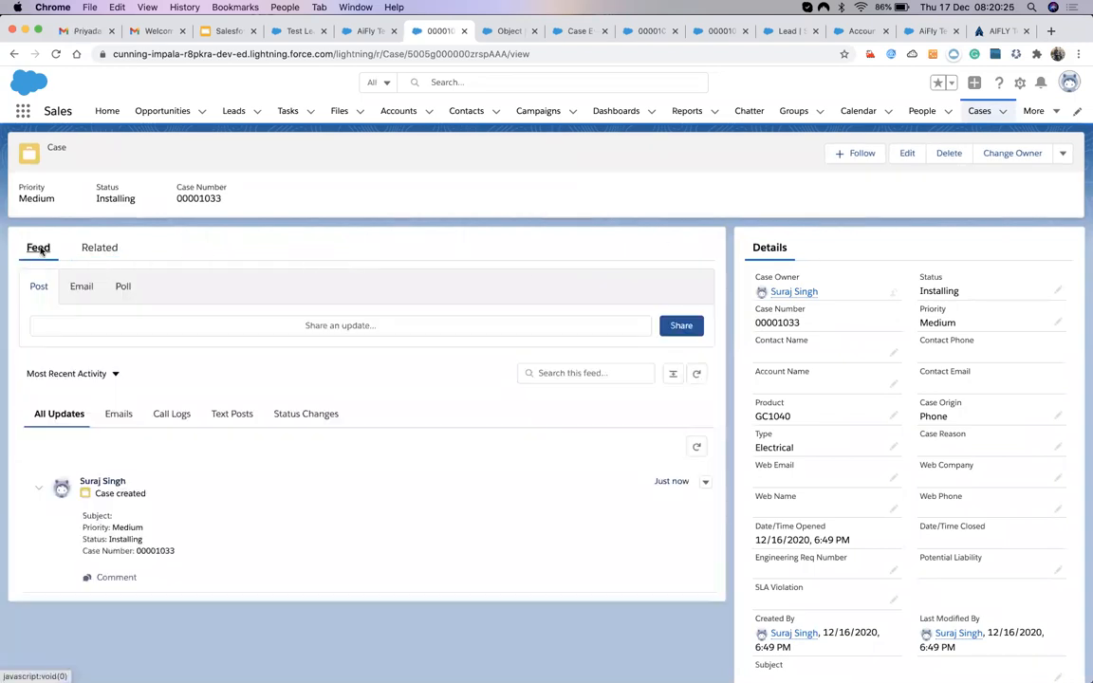
{"action": "scroll", "coordinate": [867, 470], "scroll_direction": "down", "scroll_amount": 1}
{"action": "scroll", "coordinate": [866, 470], "scroll_direction": "down", "scroll_amount": 2}
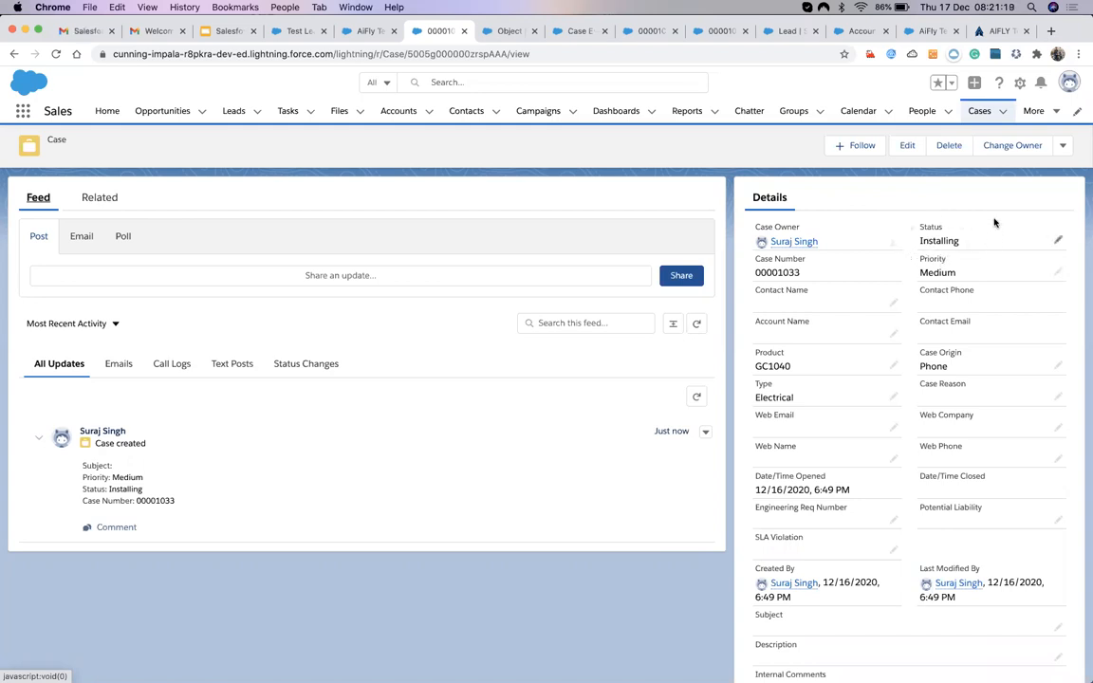
{"action": "left_click", "coordinate": [1058, 242]}
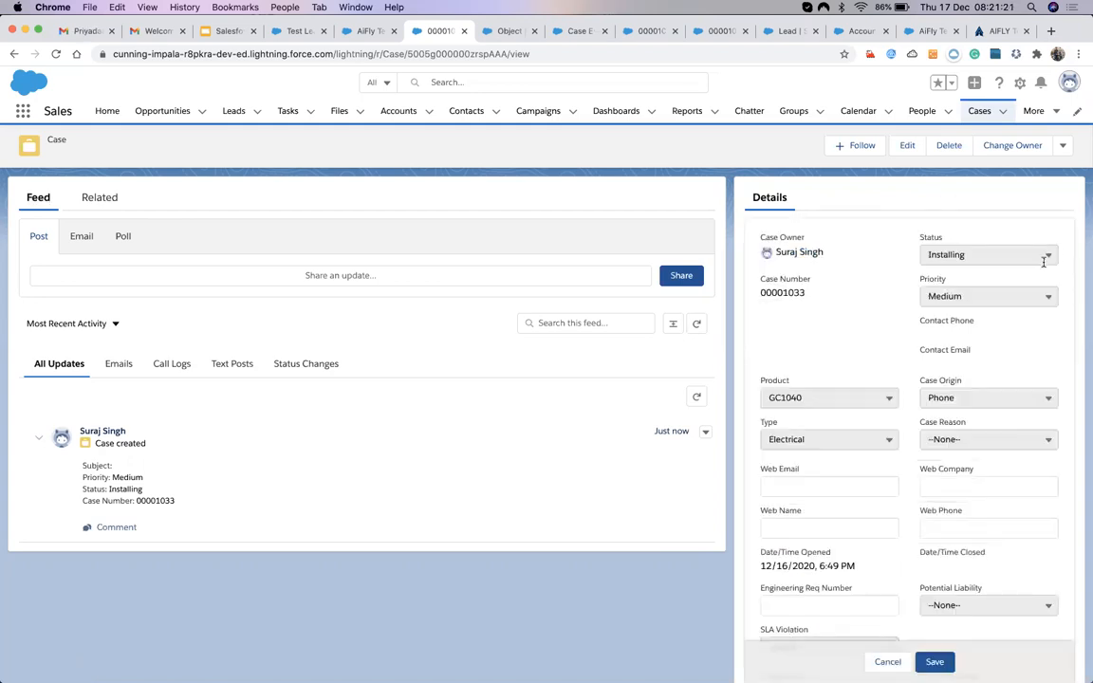
{"action": "left_click", "coordinate": [1039, 255]}
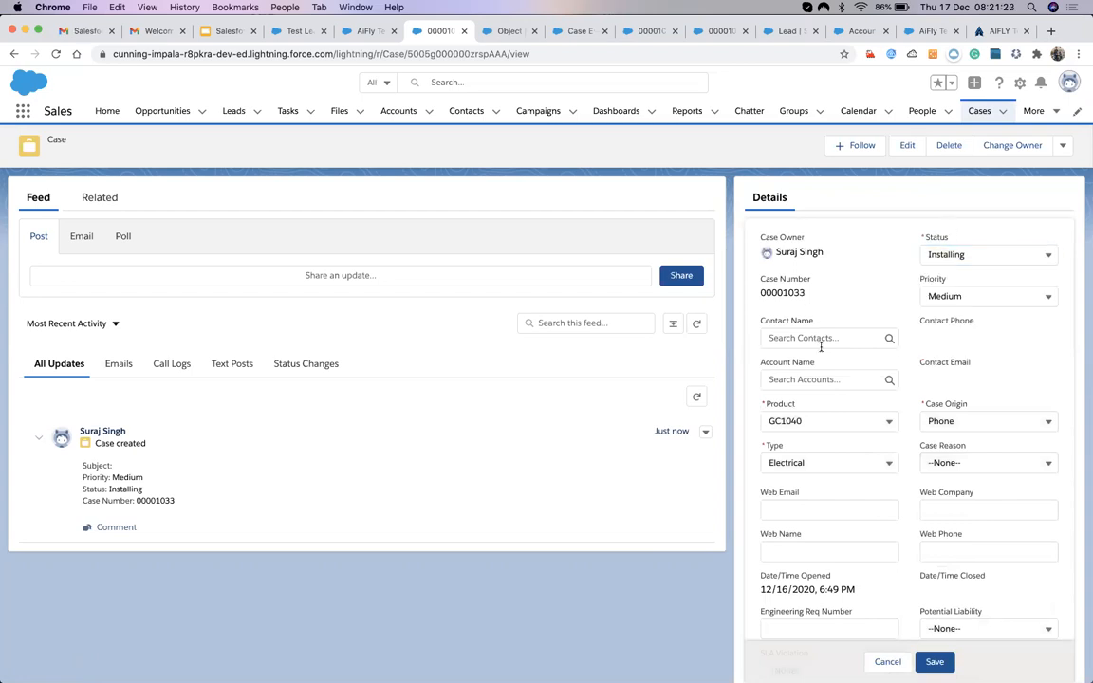
{"action": "left_click", "coordinate": [951, 255]}
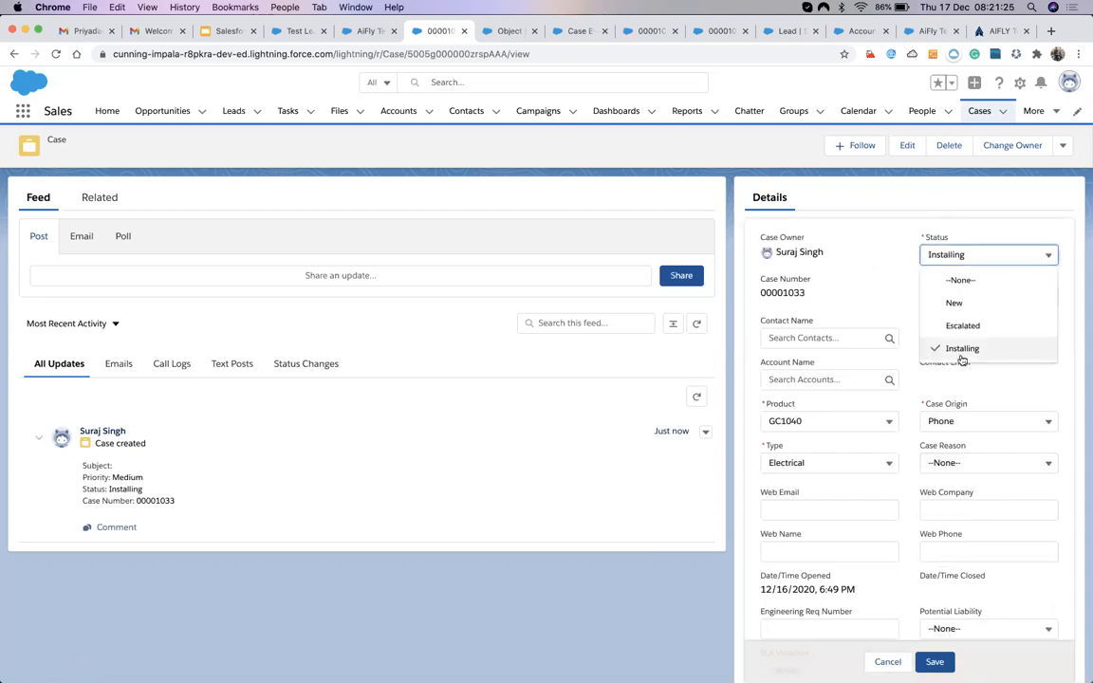
{"action": "left_click", "coordinate": [949, 326]}
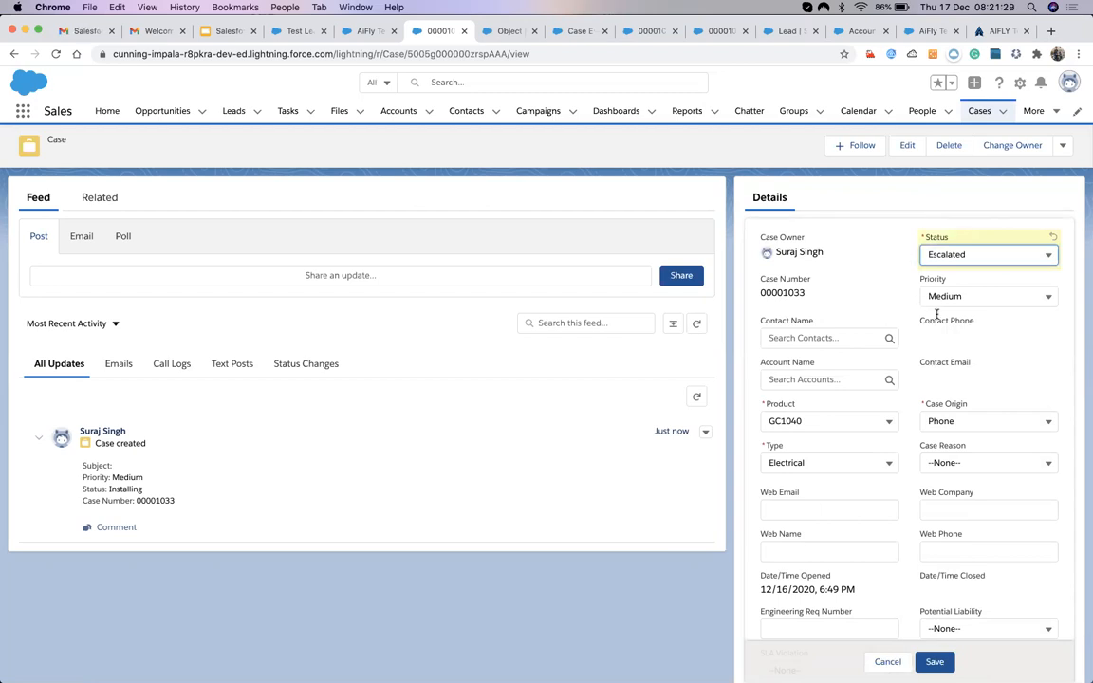
{"action": "left_click", "coordinate": [887, 662]}
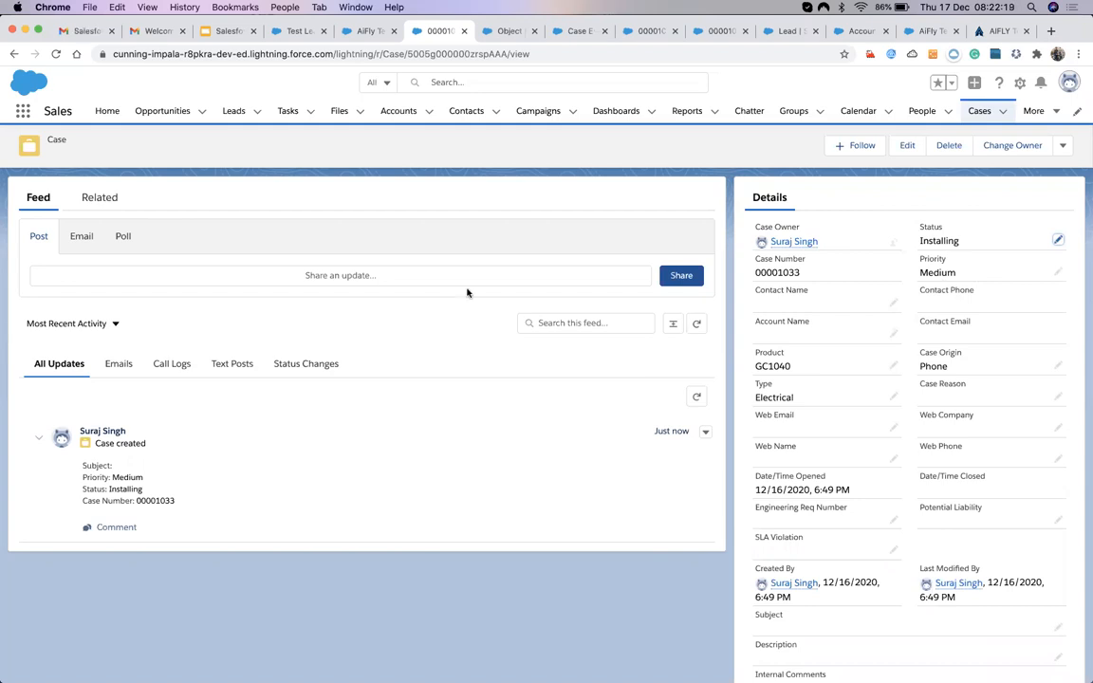
Add a new Agenda bullet reading 'Merge Fields' after Support Process.
{"action": "left_click", "coordinate": [204, 33]}
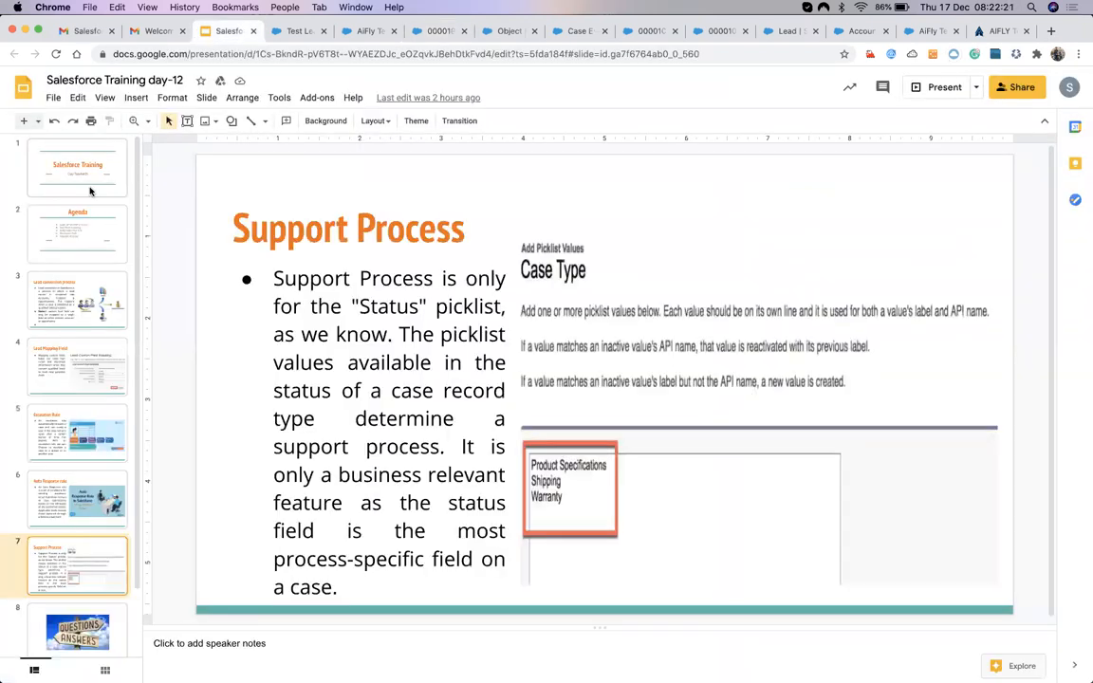
{"action": "left_click", "coordinate": [77, 213]}
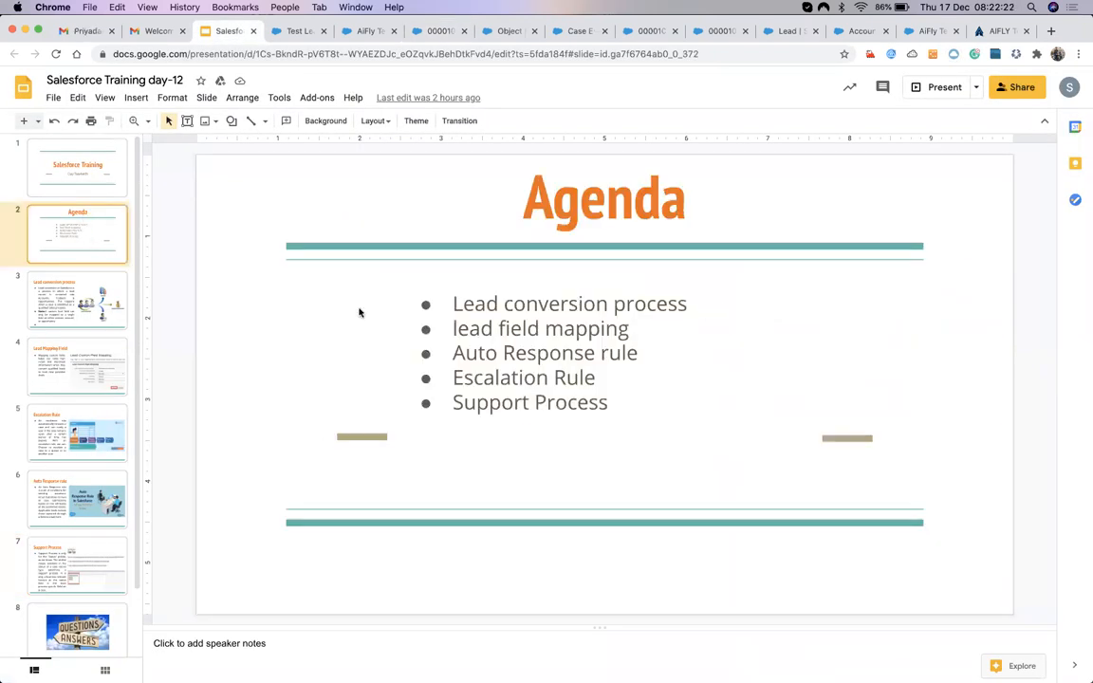
{"action": "left_click", "coordinate": [626, 405]}
{"action": "key", "text": "Return"}
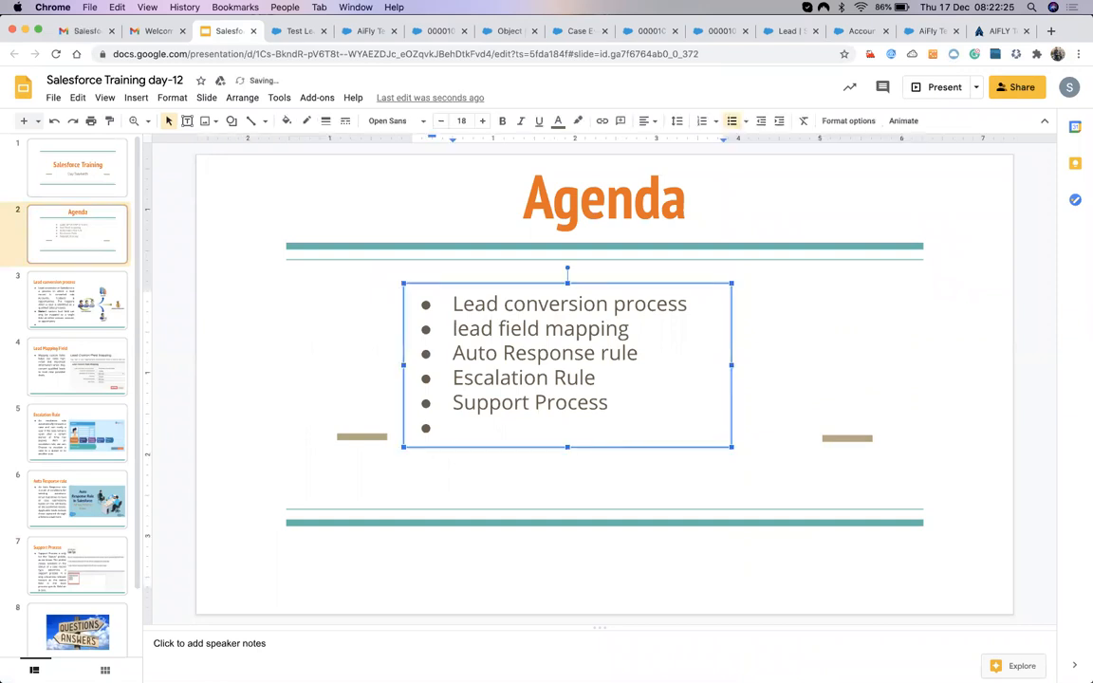
{"action": "type", "text": "Merger"}
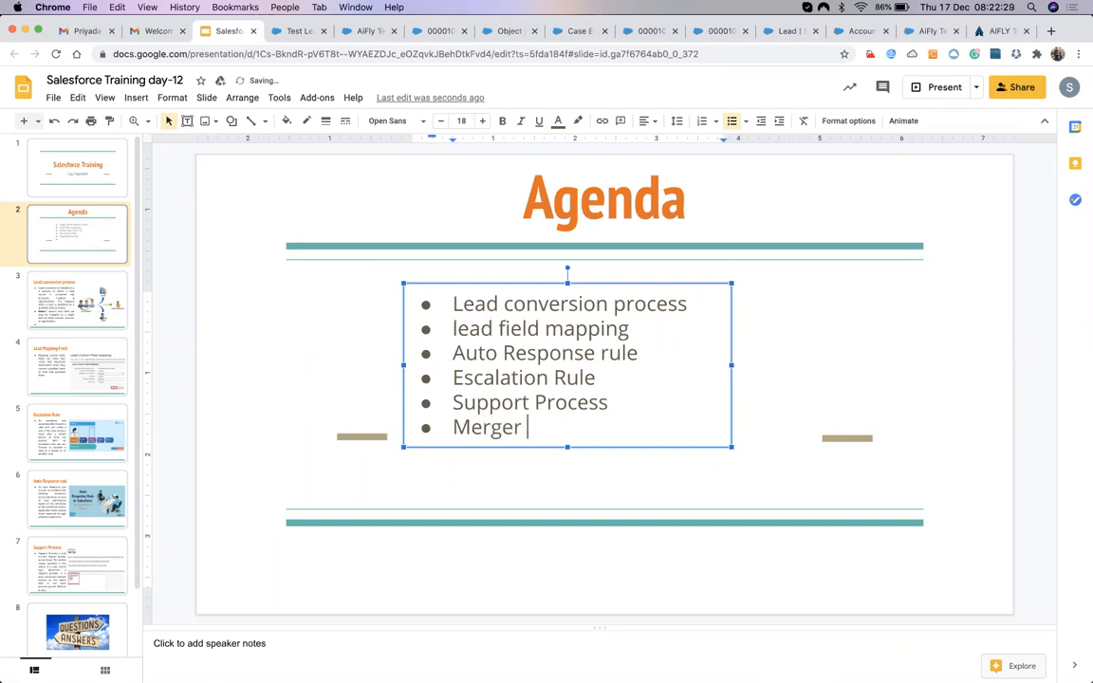
{"action": "key", "text": "BackSpace"}
{"action": "type", "text": "Fields"}
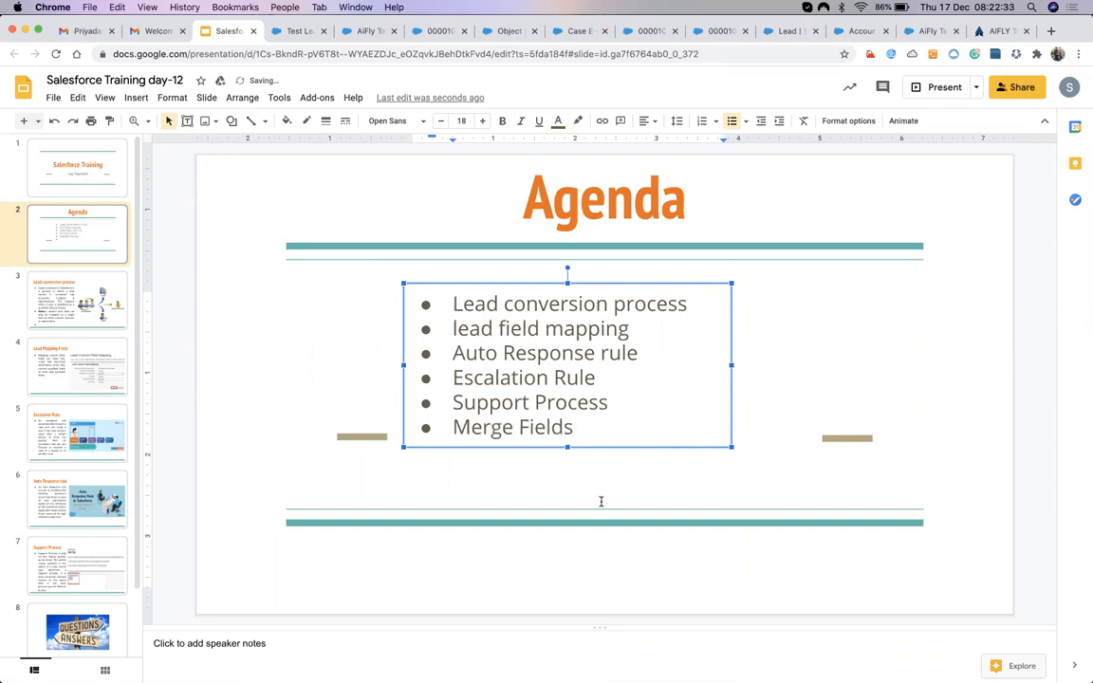
{"action": "type", "text": ","}
{"action": "key", "text": "BackSpace"}
{"action": "key", "text": "Escape"}
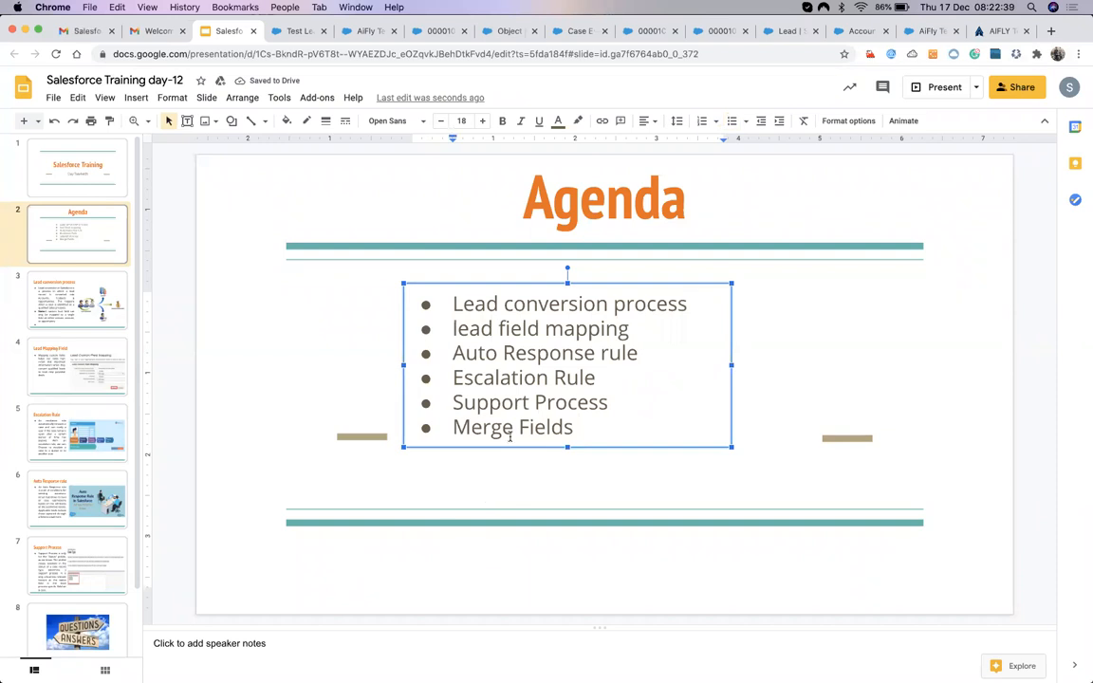
{"action": "left_click", "coordinate": [348, 347]}
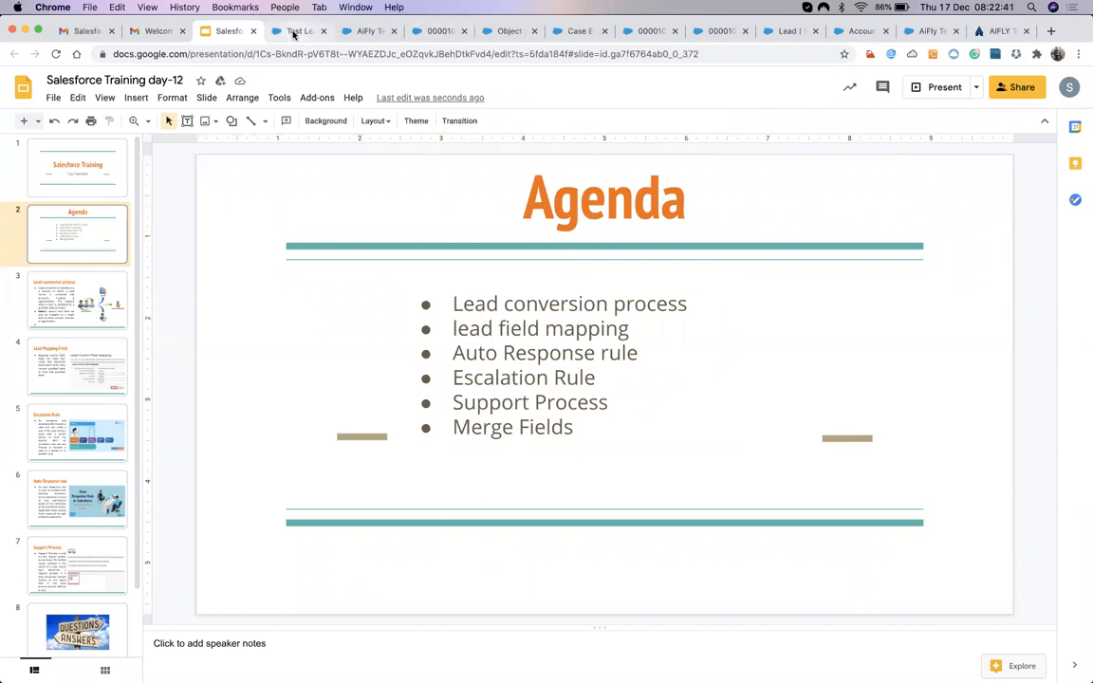
Insert 'Email' before the bullet so it reads 'Email Merge Fields'.
{"action": "left_click", "coordinate": [293, 35]}
{"action": "left_click", "coordinate": [367, 32]}
{"action": "left_click", "coordinate": [281, 34]}
{"action": "left_click", "coordinate": [220, 32]}
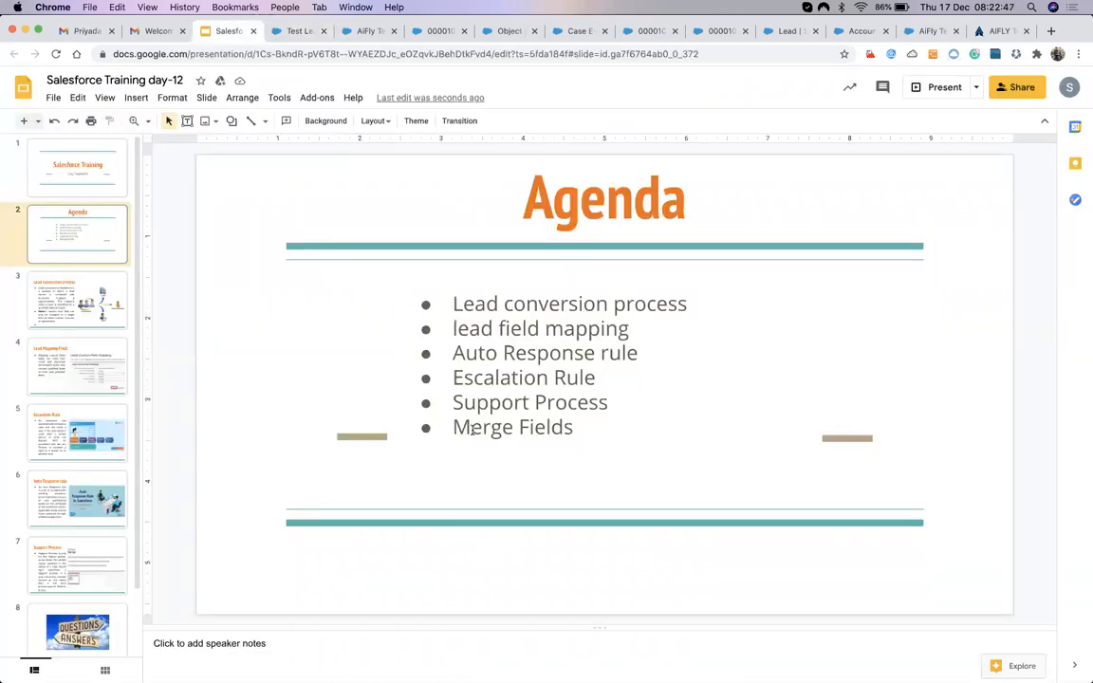
{"action": "left_click", "coordinate": [572, 427]}
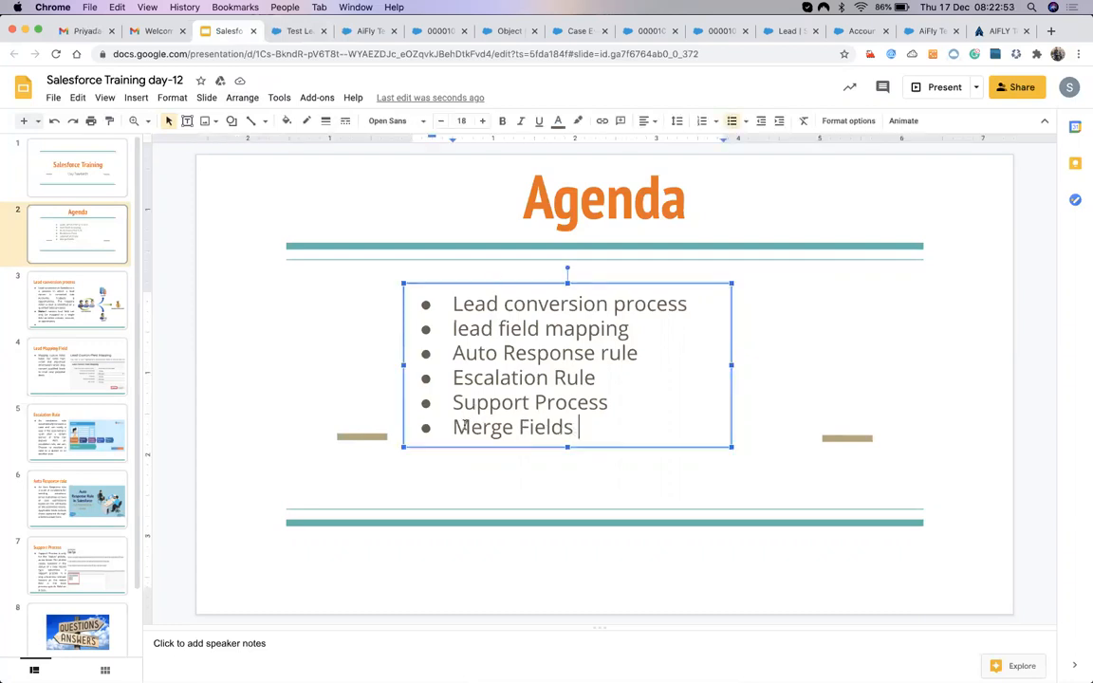
{"action": "left_click", "coordinate": [453, 427]}
{"action": "type", "text": "Emai"}
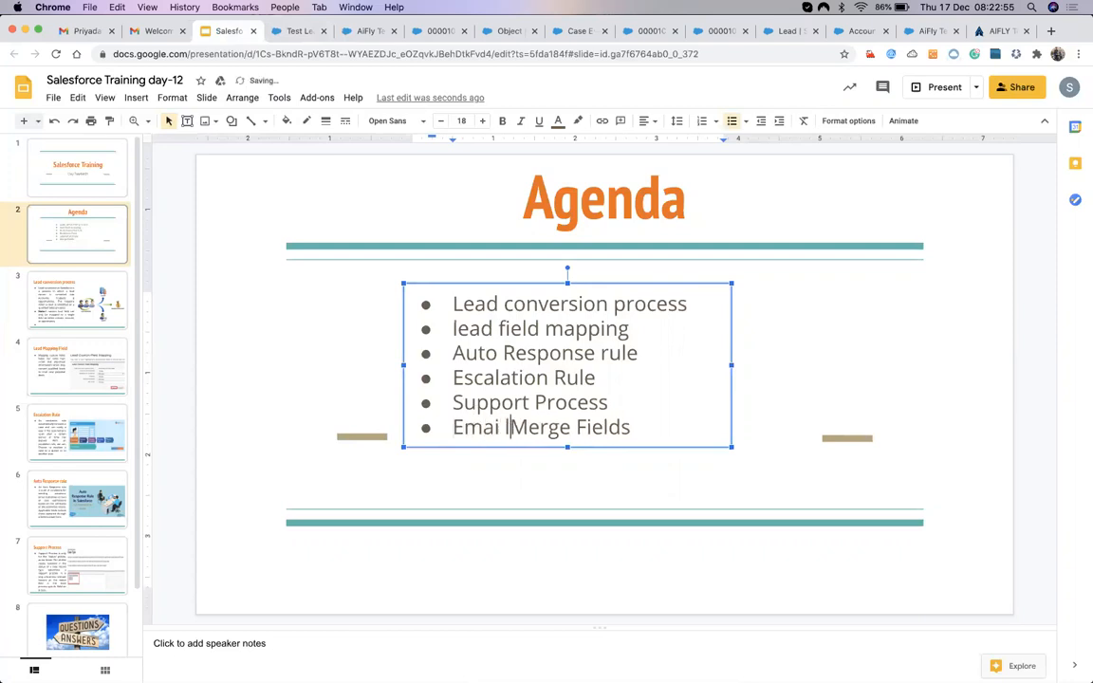
{"action": "type", "text": "l"}
Go back to the Test Lead - auto Resp lead record.
{"action": "left_click", "coordinate": [304, 35]}
{"action": "left_click", "coordinate": [364, 35]}
{"action": "left_click", "coordinate": [302, 34]}
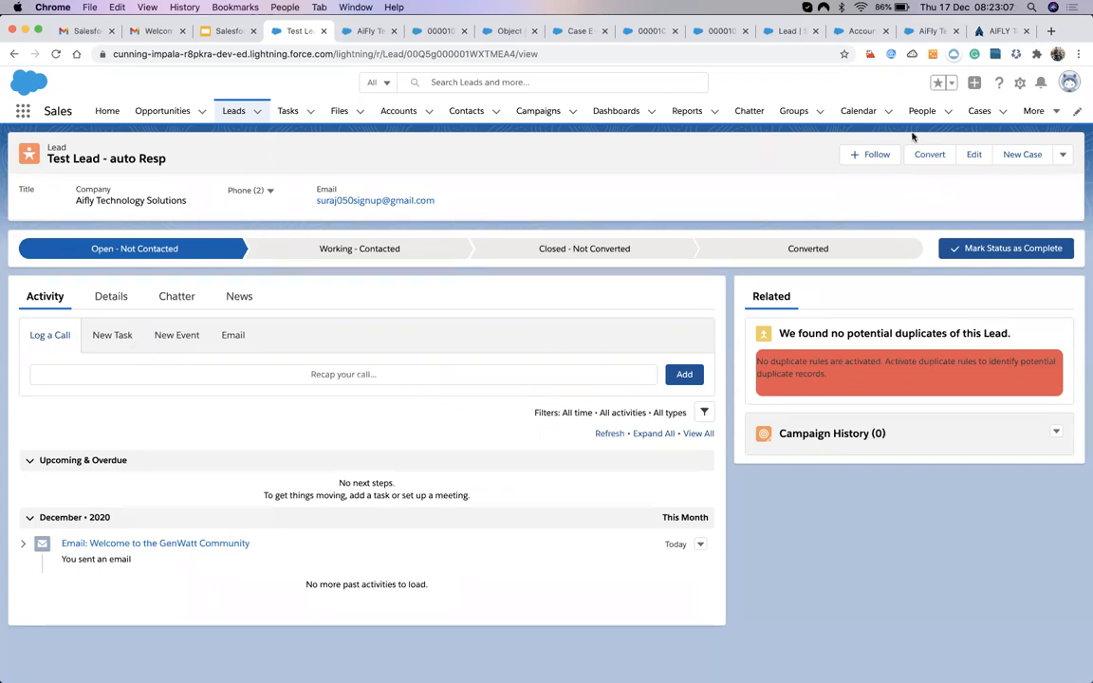
Open the 'Test Lead - auto Resp' lead from All Open Leads and start an email to it.
{"action": "left_click", "coordinate": [981, 114]}
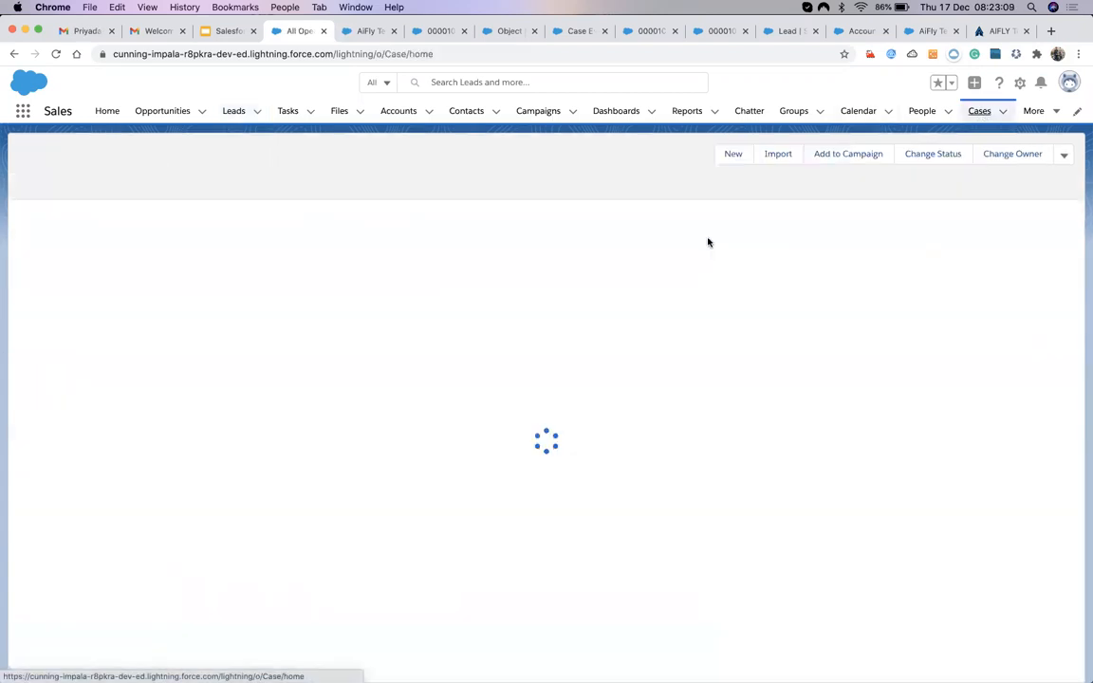
{"action": "left_click", "coordinate": [233, 112]}
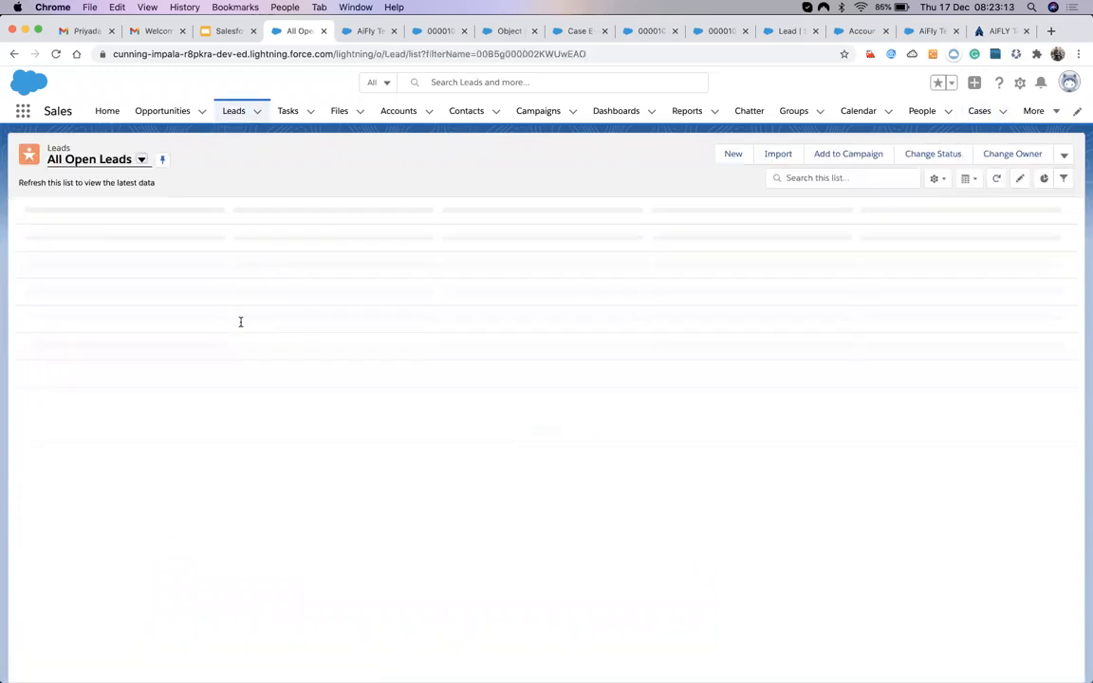
{"action": "left_click", "coordinate": [104, 229]}
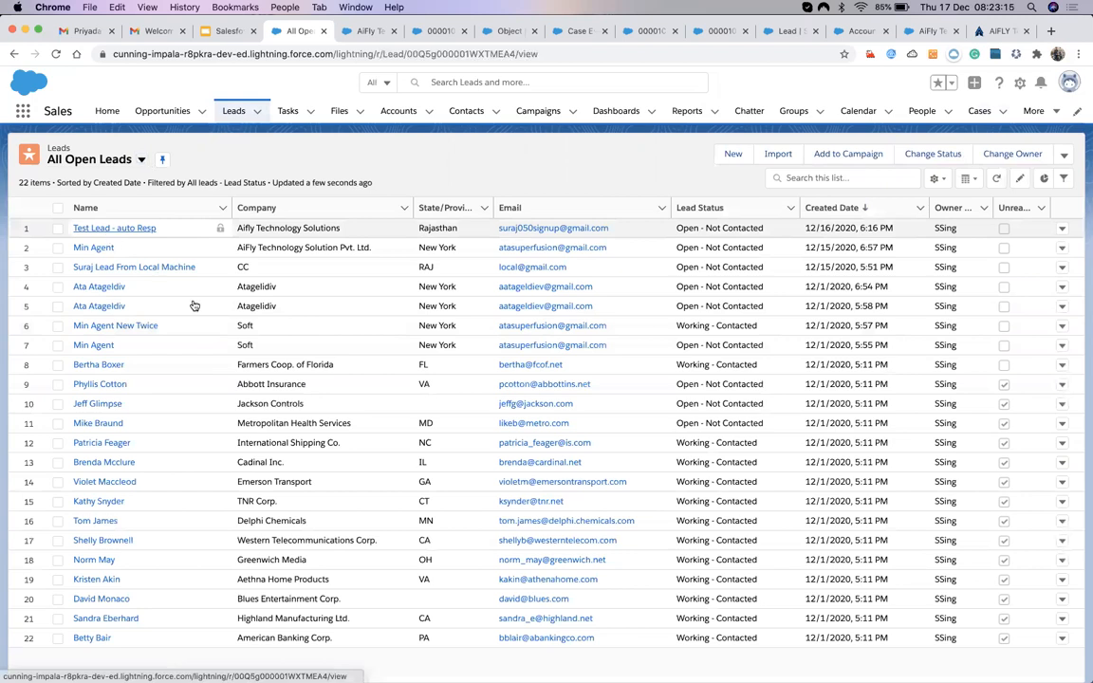
{"action": "left_click", "coordinate": [232, 339]}
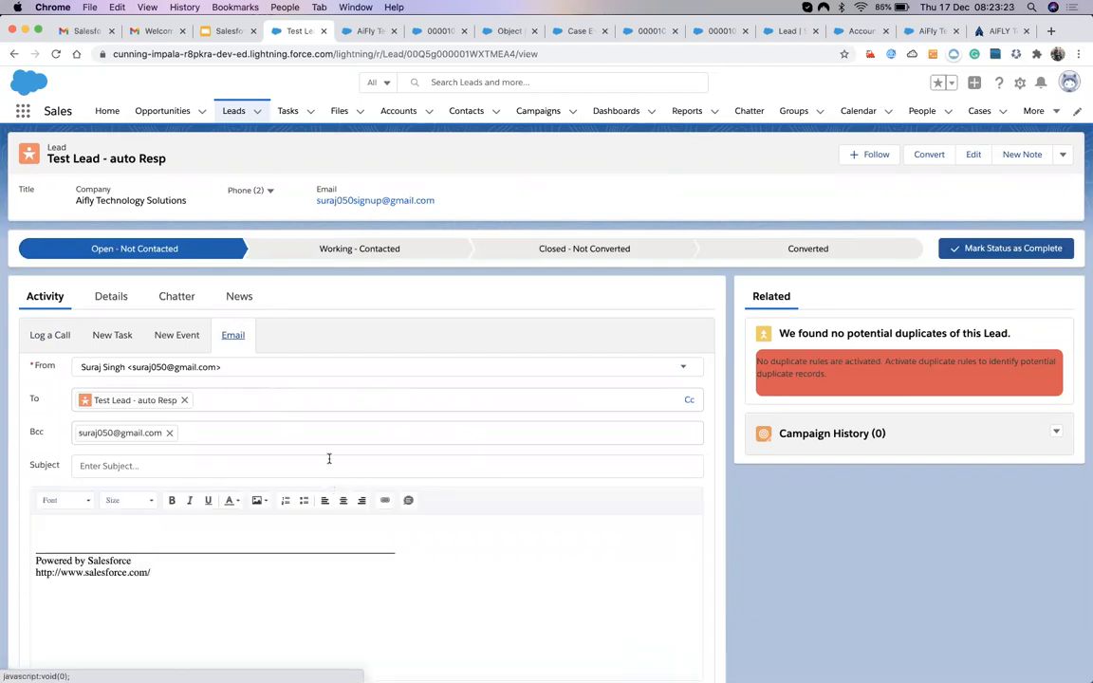
{"action": "scroll", "coordinate": [323, 494], "scroll_direction": "down", "scroll_amount": 3}
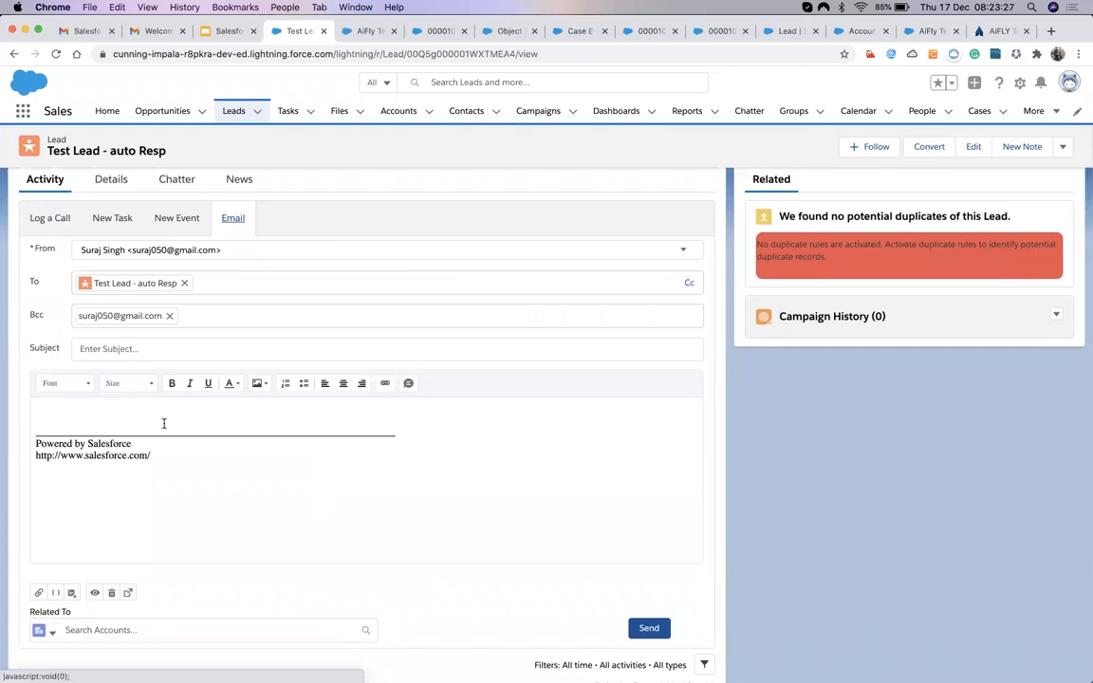
Enter 'Welcome Email' as the email subject.
{"action": "left_click", "coordinate": [107, 349]}
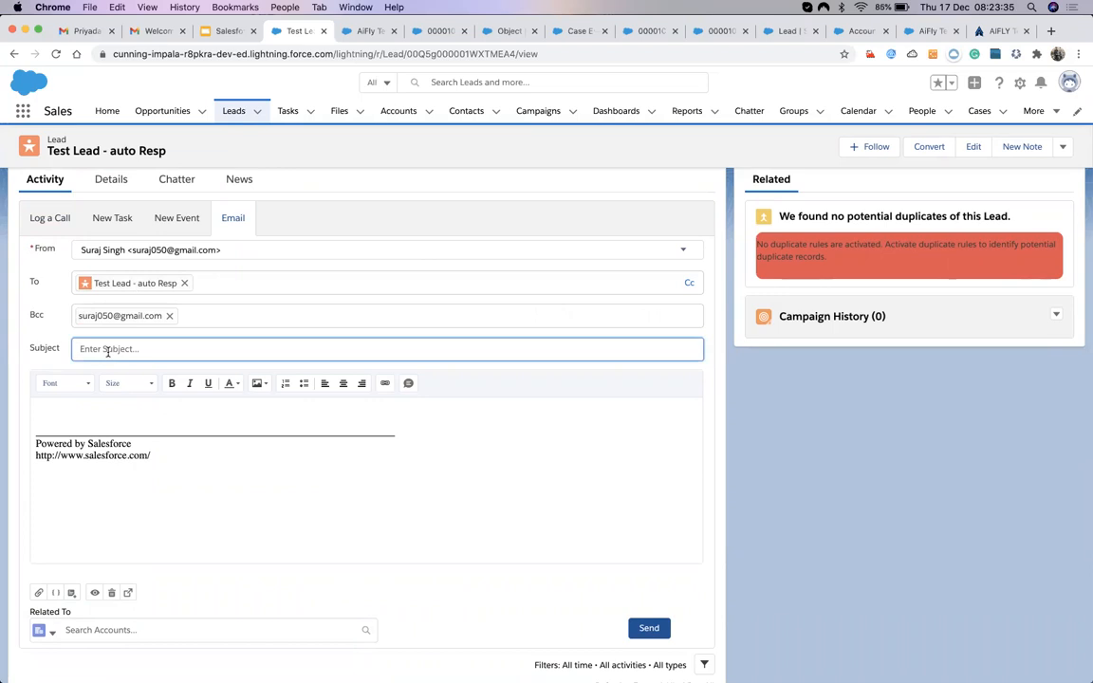
{"action": "type", "text": "H"}
{"action": "key", "text": "BackSpace"}
{"action": "type", "text": "Hello"}
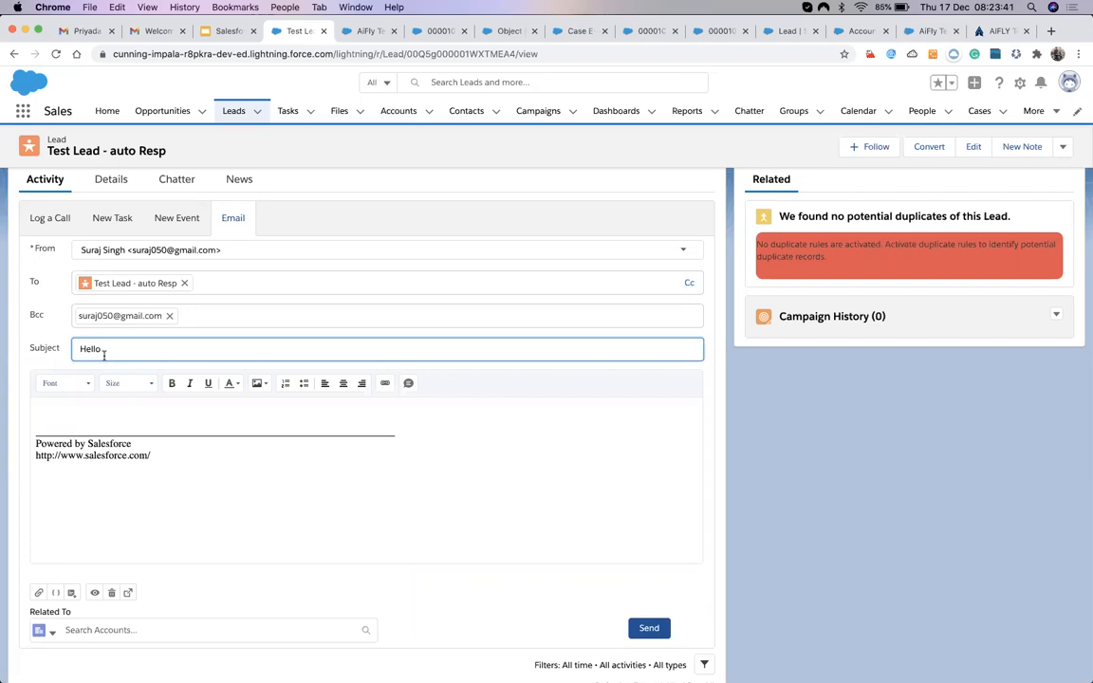
{"action": "key", "text": "BackSpace"}
{"action": "key", "text": "BackSpace"}
{"action": "key", "text": "BackSpace"}
{"action": "key", "text": "BackSpace"}
{"action": "key", "text": "BackSpace"}
{"action": "type", "text": "Welcom to"}
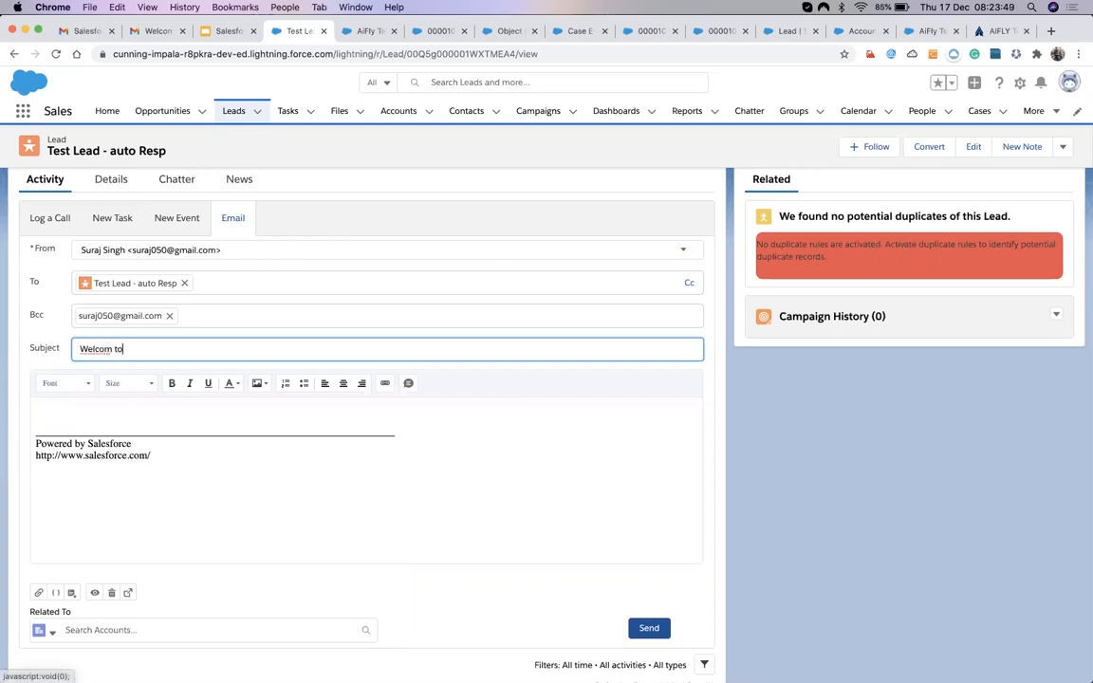
{"action": "key", "text": "BackSpace"}
{"action": "key", "text": "BackSpace"}
{"action": "key", "text": "BackSpace"}
{"action": "type", "text": "e Email"}
Begin the body with 'Hi' and check the lead's Details before returning to the draft.
{"action": "left_click", "coordinate": [134, 418]}
{"action": "type", "text": "Hi"}
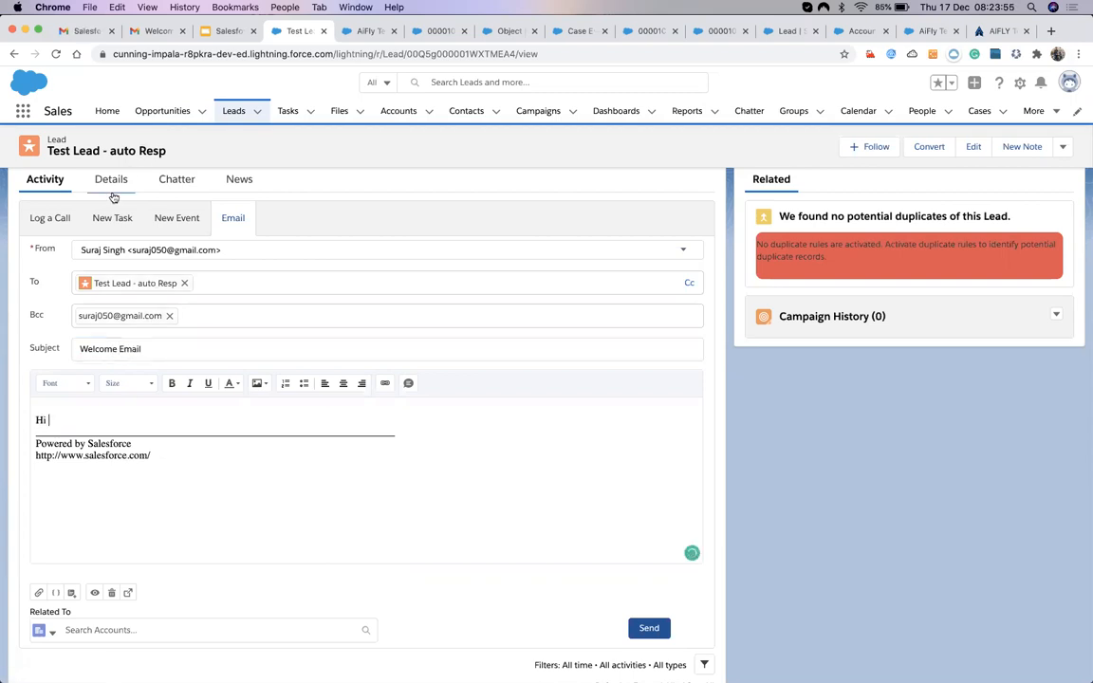
{"action": "left_click", "coordinate": [110, 180]}
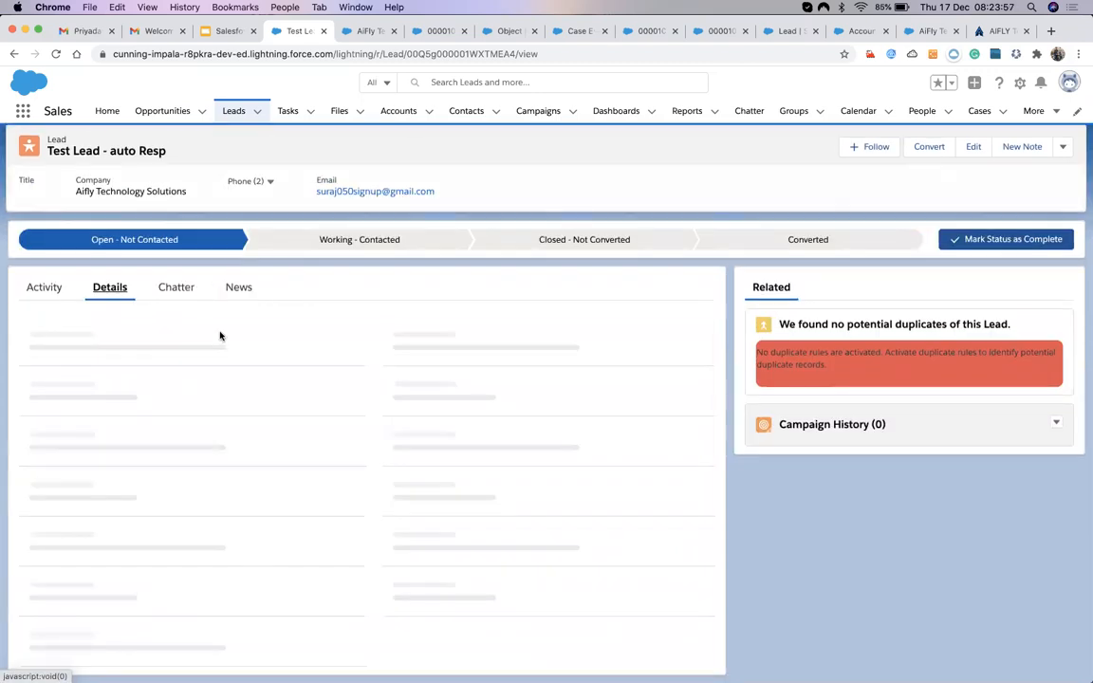
{"action": "scroll", "coordinate": [220, 336], "scroll_direction": "down", "scroll_amount": 1}
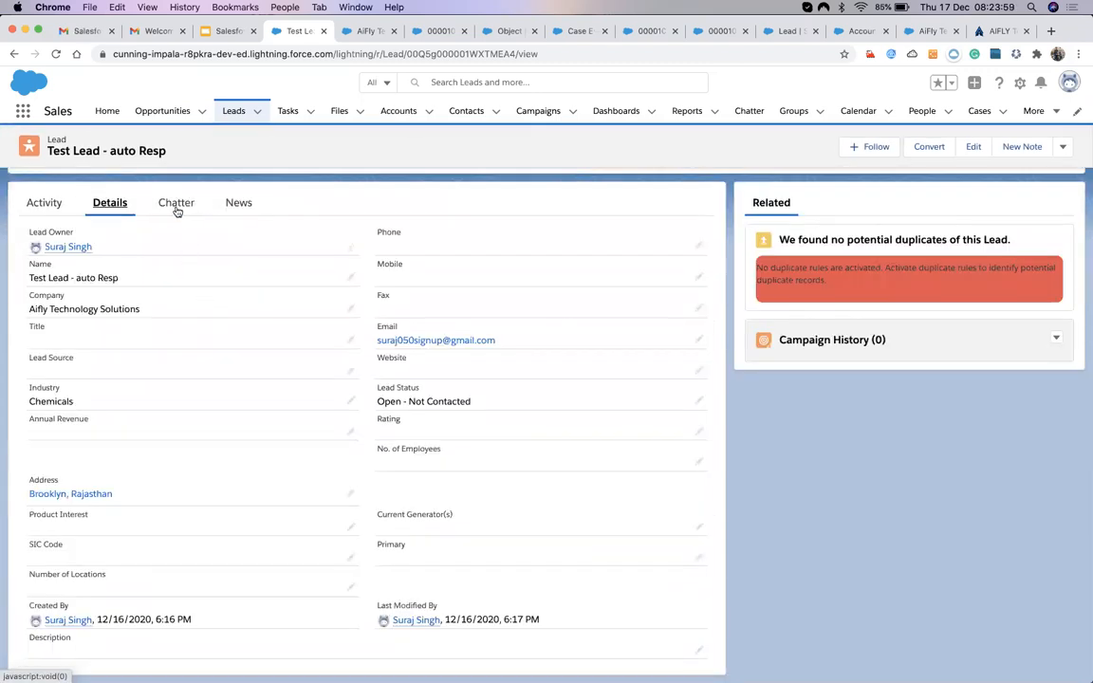
{"action": "left_click", "coordinate": [36, 211]}
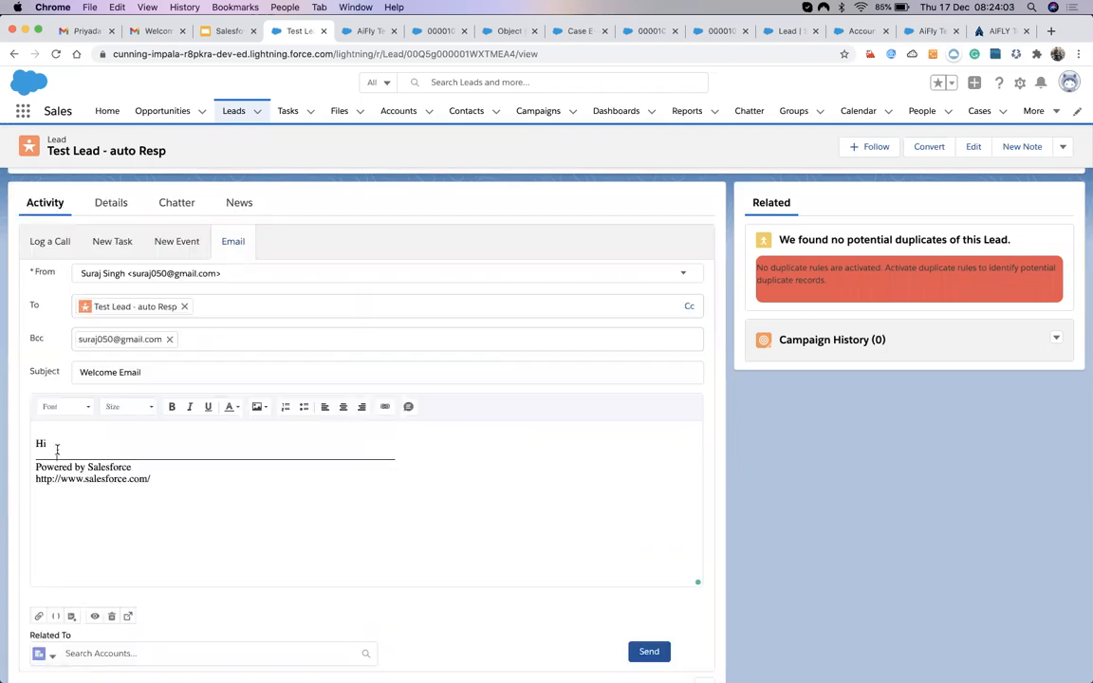
Write the greeting 'Hi Test Lead,' and a line thanking them for the inquiry in our system.
{"action": "type", "text": "Hi tes"}
{"action": "key", "text": "BackSpace"}
{"action": "key", "text": "BackSpace"}
{"action": "type", "text": "Test Lead,"}
{"action": "key", "text": "Return"}
{"action": "type", "text": "Thanks"}
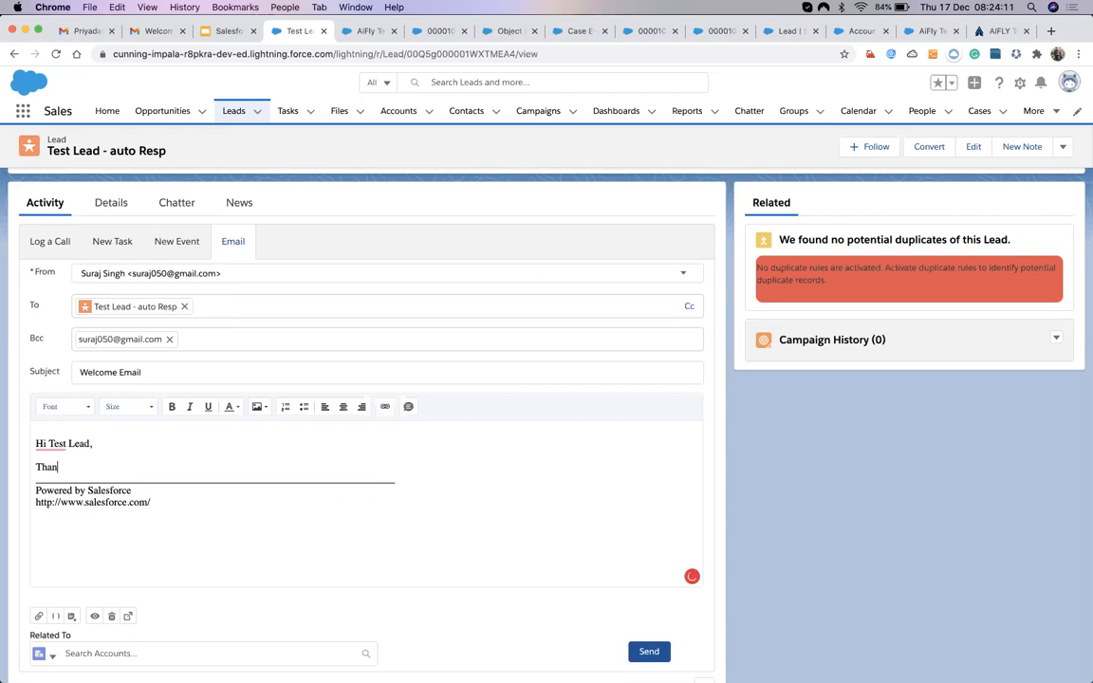
{"action": "key", "text": "BackSpace"}
{"action": "key", "text": "BackSpace"}
{"action": "key", "text": "BackSpace"}
{"action": "type", "text": "We are ta"}
{"action": "key", "text": "BackSpace"}
{"action": "type", "text": "ht"}
{"action": "type", "text": "hanking"}
{"action": "type", "text": " you"}
{"action": "type", "text": " to make"}
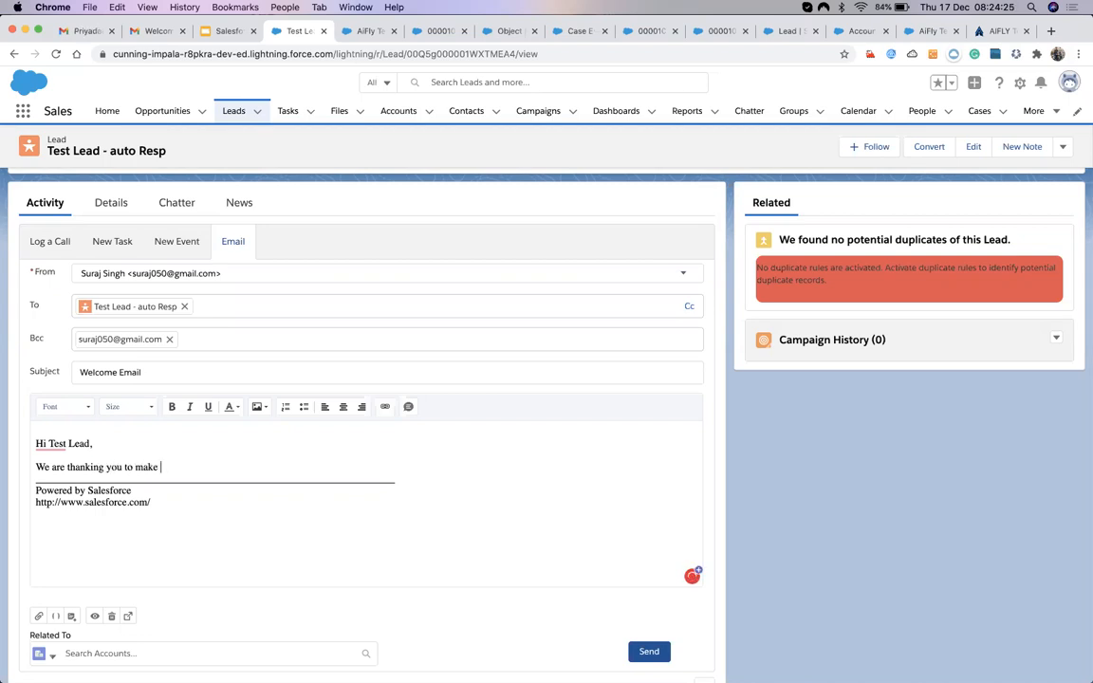
{"action": "type", "text": " the em"}
{"action": "type", "text": "quiry "}
{"action": "type", "text": "in"}
{"action": "key", "text": "BackSpace"}
{"action": "type", "text": "our system."}
Add the 'Our team will con…' line and a 'Thanks' sign-off, fixing the greeting spacing.
{"action": "key", "text": "Return"}
{"action": "type", "text": "Our "}
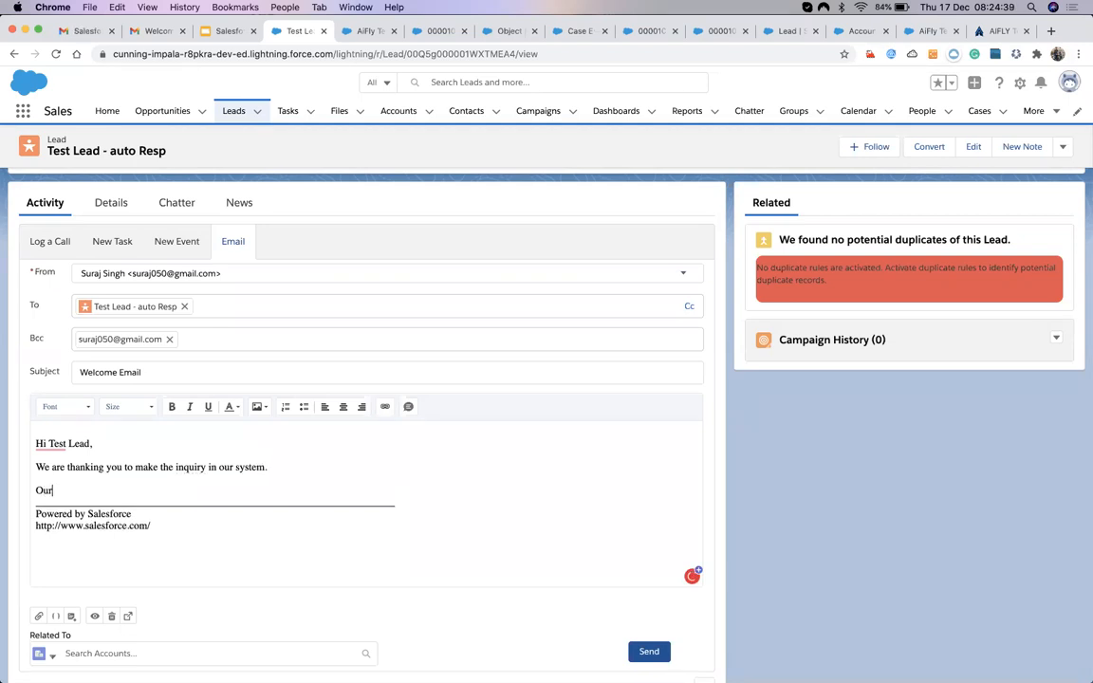
{"action": "type", "text": "team will contact you soon."}
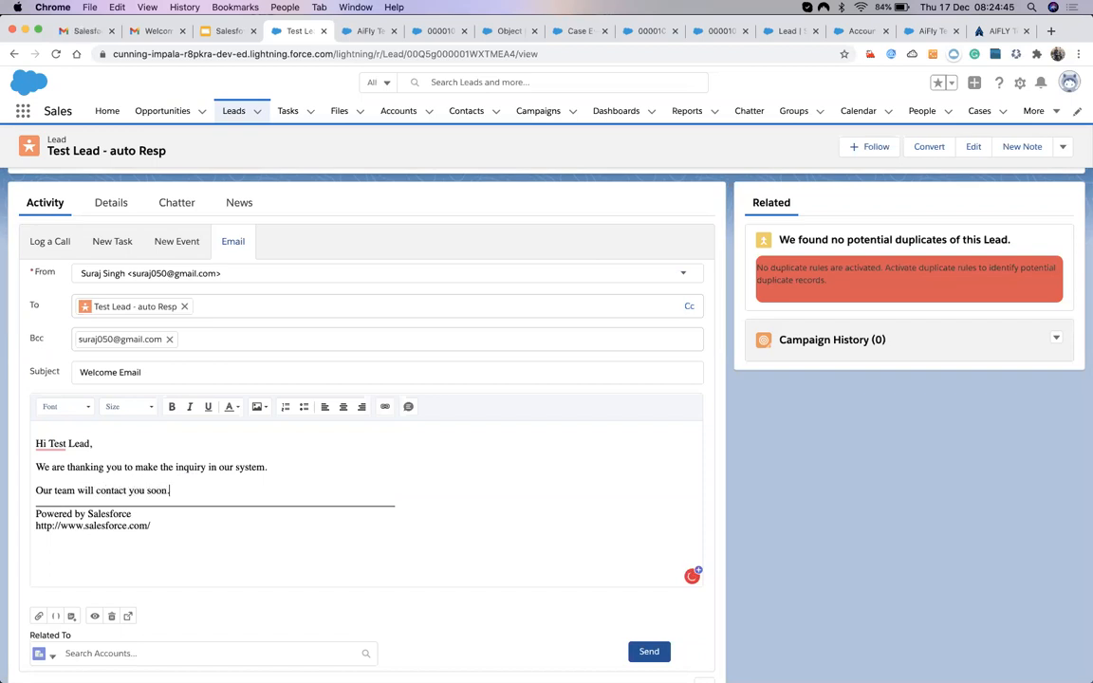
{"action": "key", "text": "Return"}
{"action": "type", "text": "Thanks"}
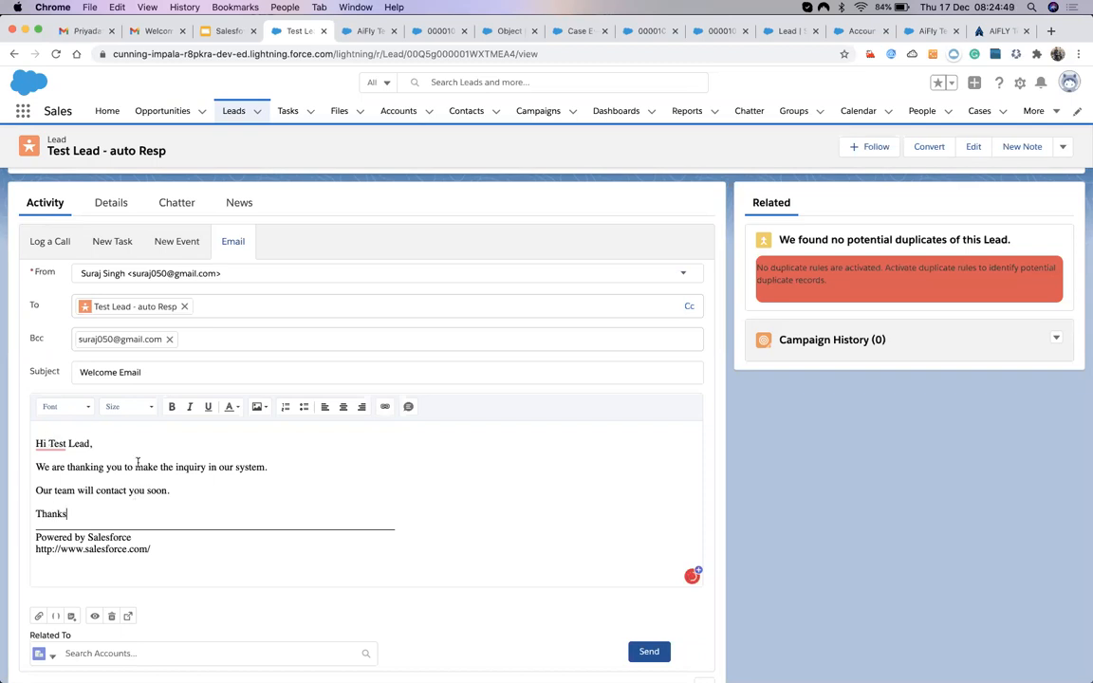
{"action": "mouse_move", "coordinate": [54, 444]}
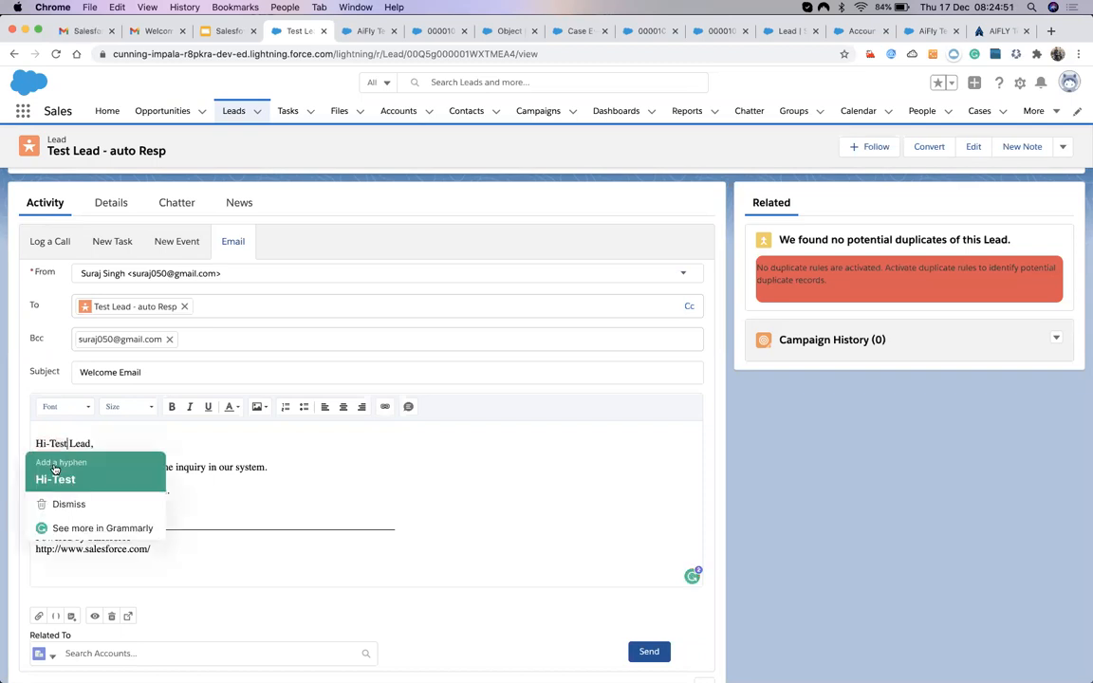
{"action": "left_click", "coordinate": [55, 478]}
{"action": "left_click", "coordinate": [47, 443]}
{"action": "key", "text": "BackSpace"}
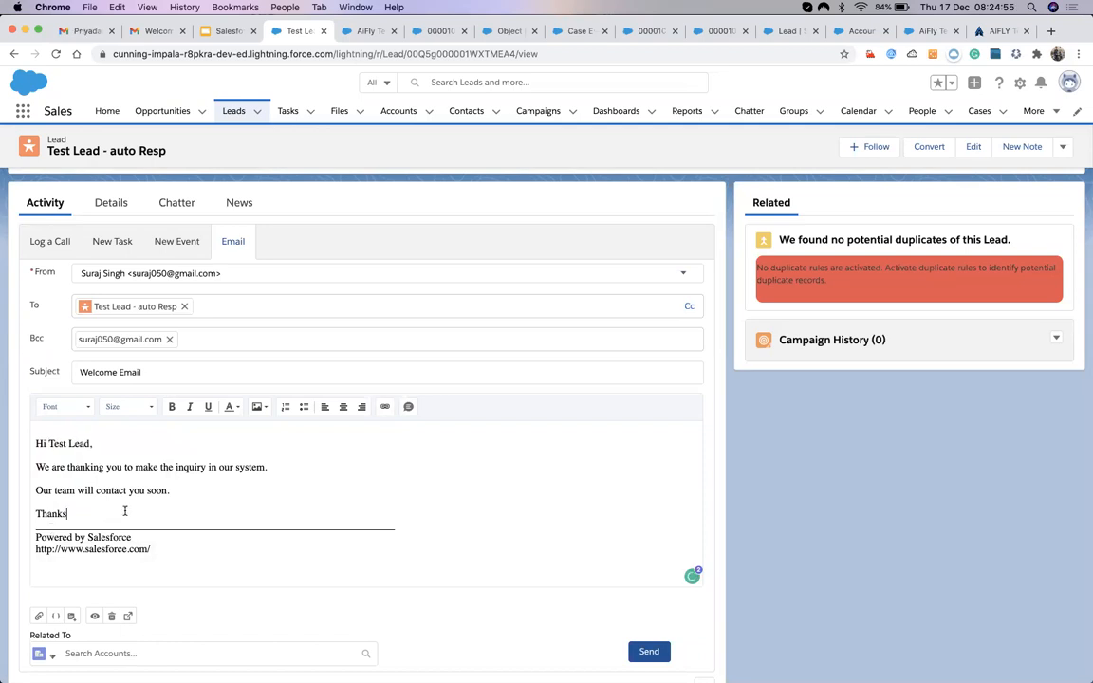
Send the Welcome Email to the lead and switch to Gmail.
{"action": "scroll", "coordinate": [161, 566], "scroll_direction": "down", "scroll_amount": 2}
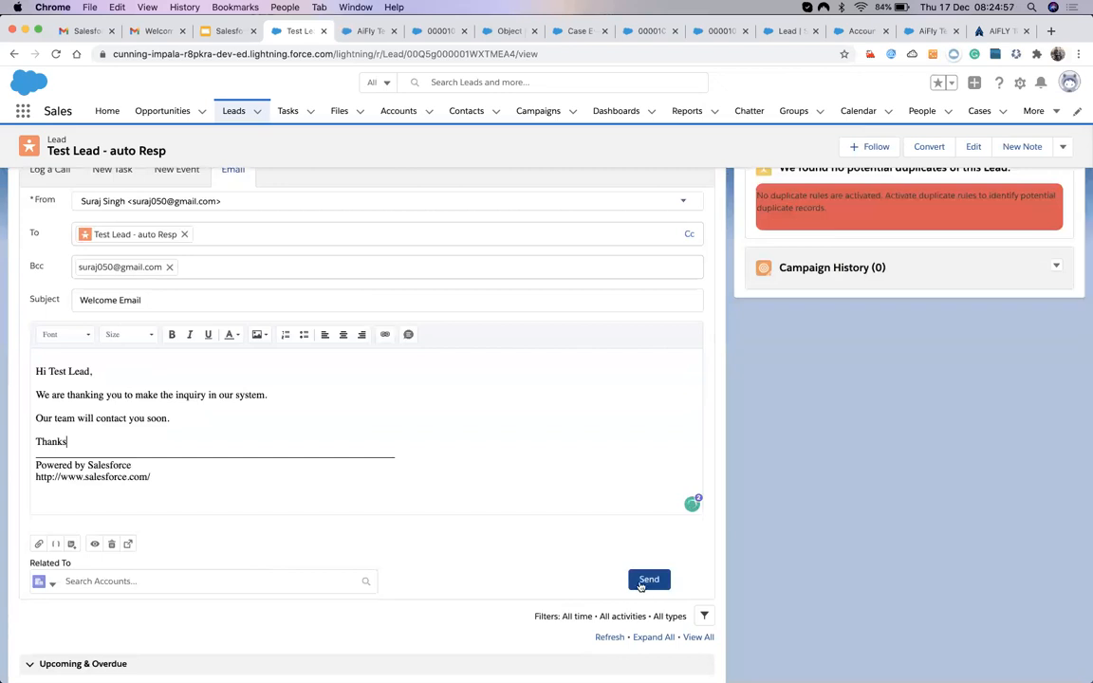
{"action": "left_click", "coordinate": [649, 580]}
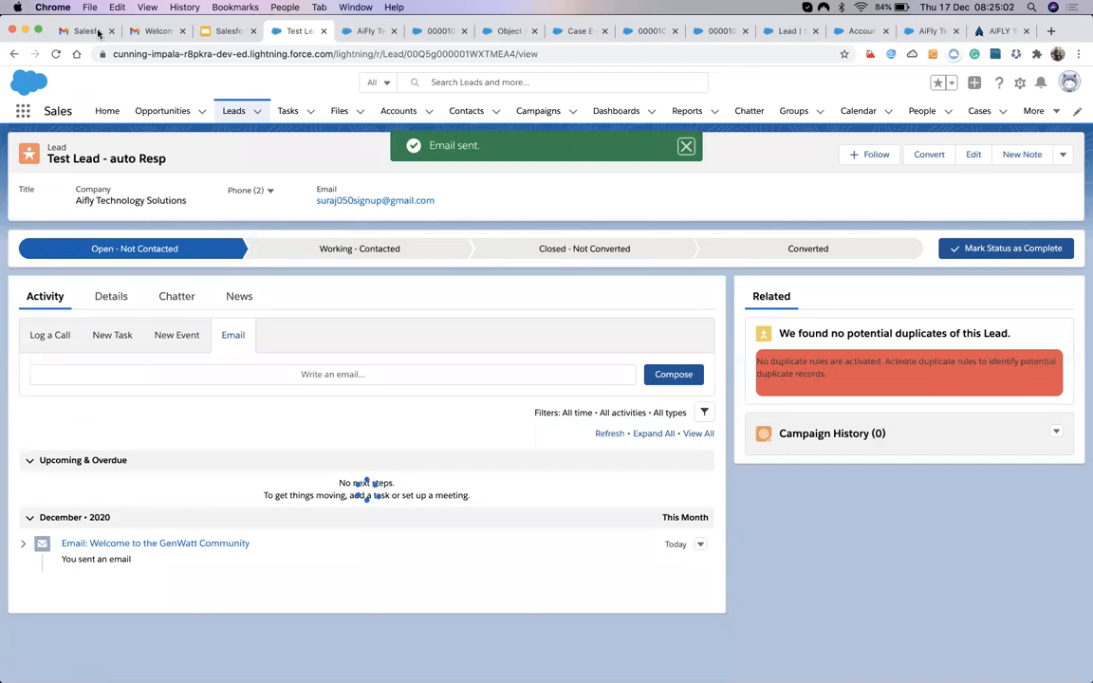
{"action": "left_click", "coordinate": [85, 31]}
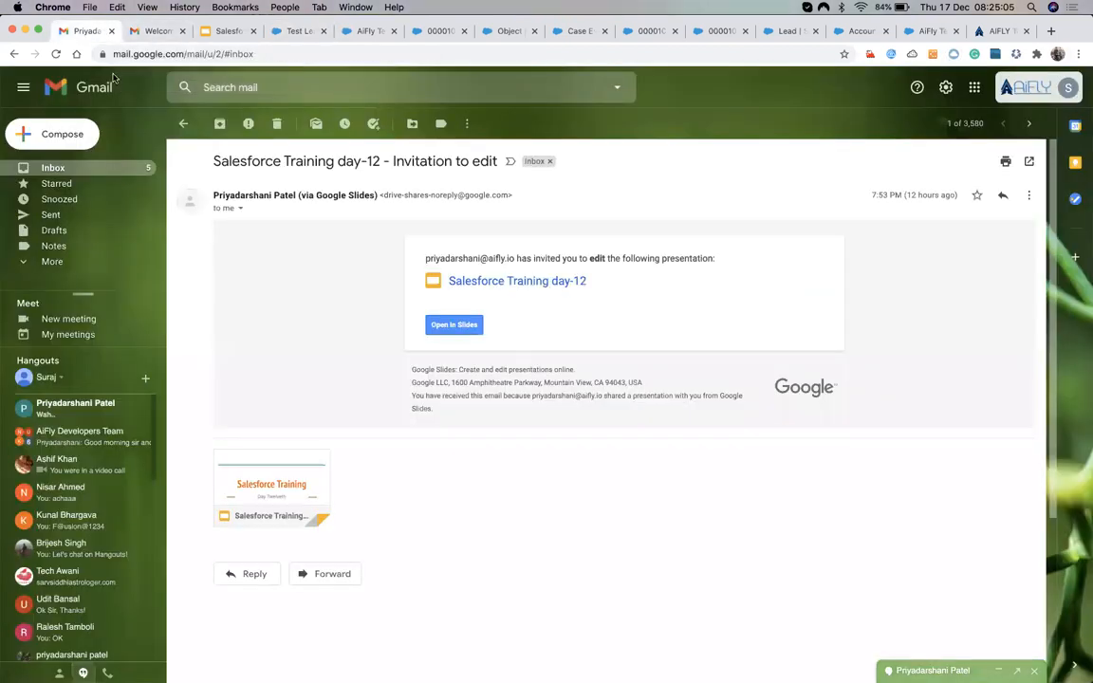
Read the ESCALATED CASE 00001032 email in Gmail, then return to Salesforce case 00001033.
{"action": "left_click", "coordinate": [85, 171]}
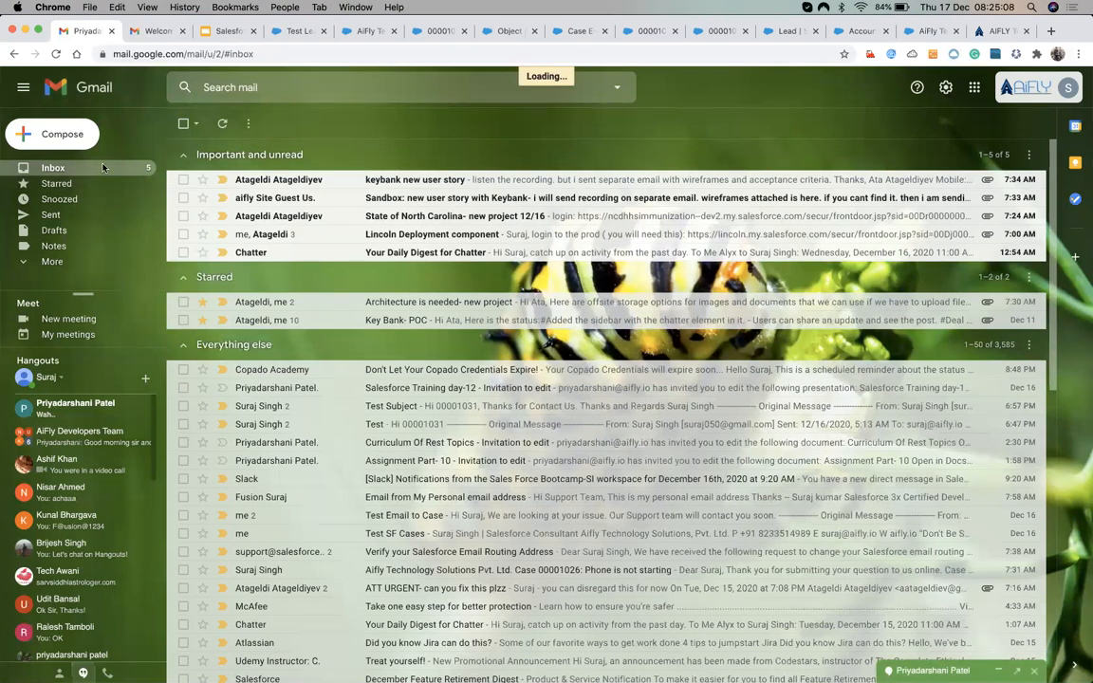
{"action": "left_click", "coordinate": [259, 180]}
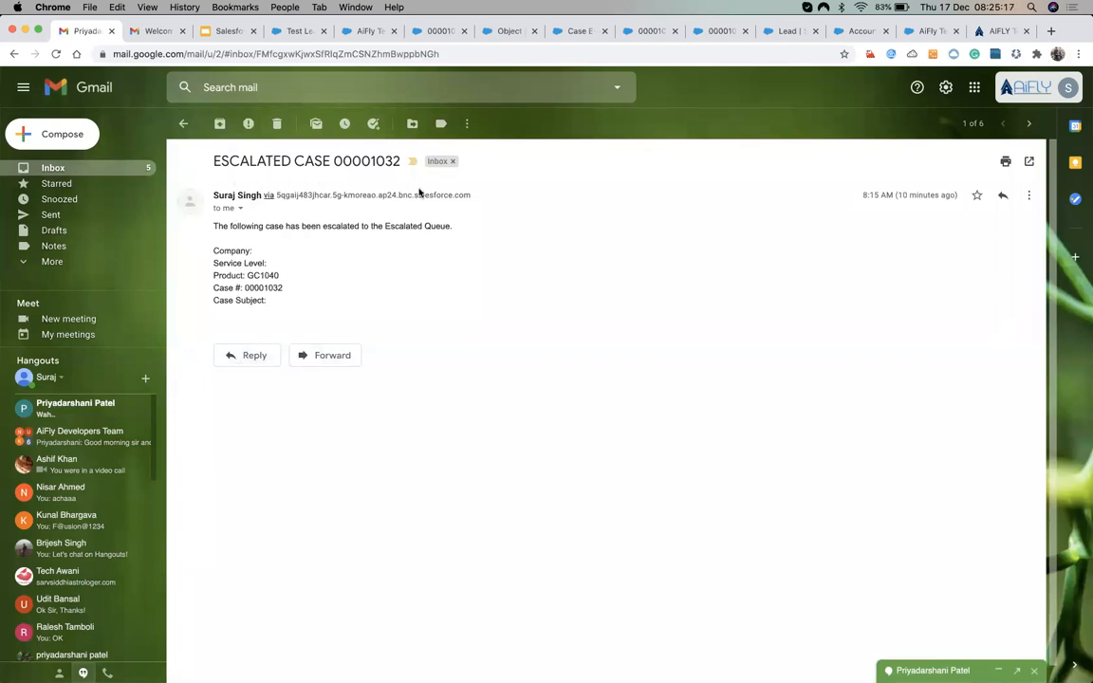
{"action": "left_click", "coordinate": [435, 32]}
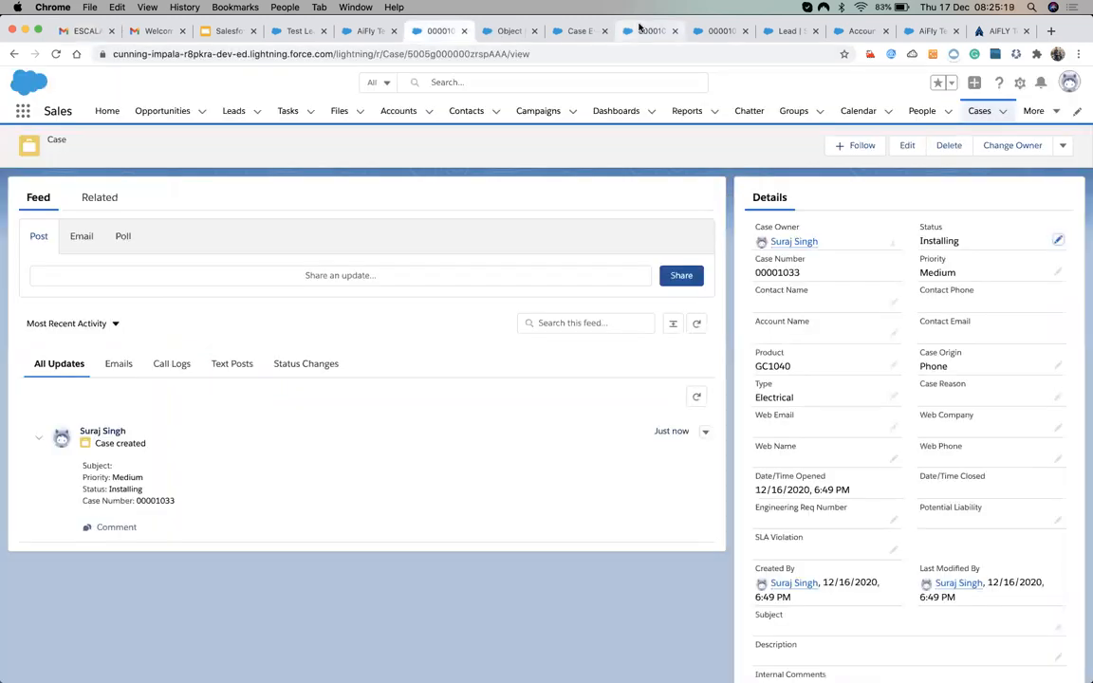
Reload case 00001032 and filter its feed by Status Changes, then Emails, before returning to Gmail.
{"action": "left_click", "coordinate": [640, 30]}
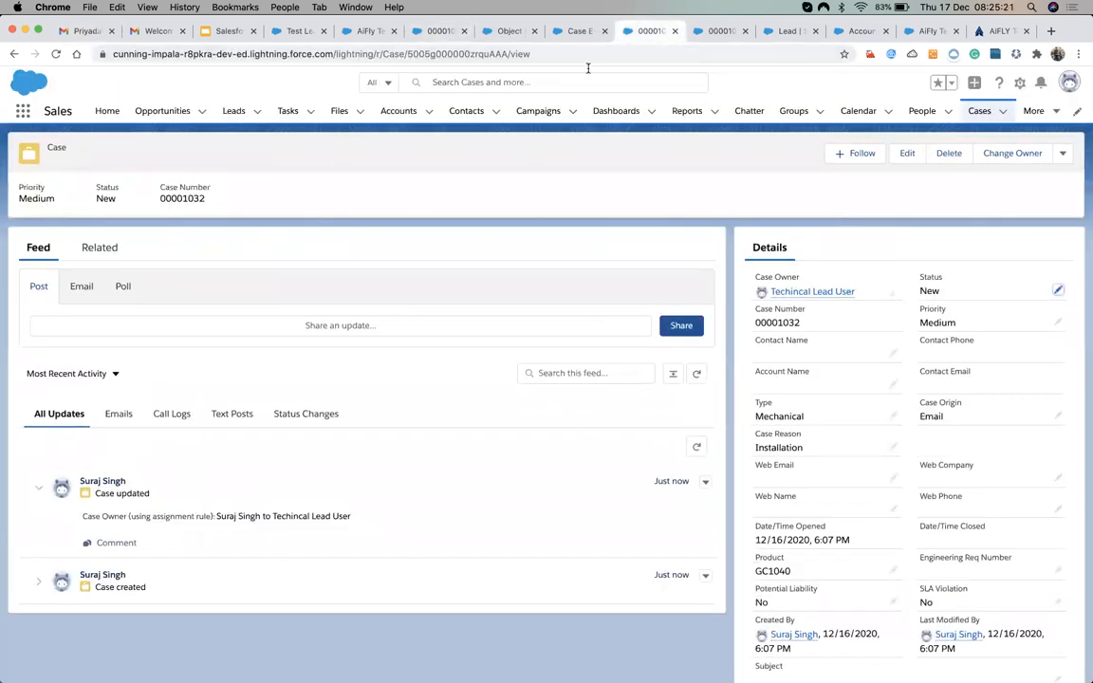
{"action": "left_click", "coordinate": [57, 54]}
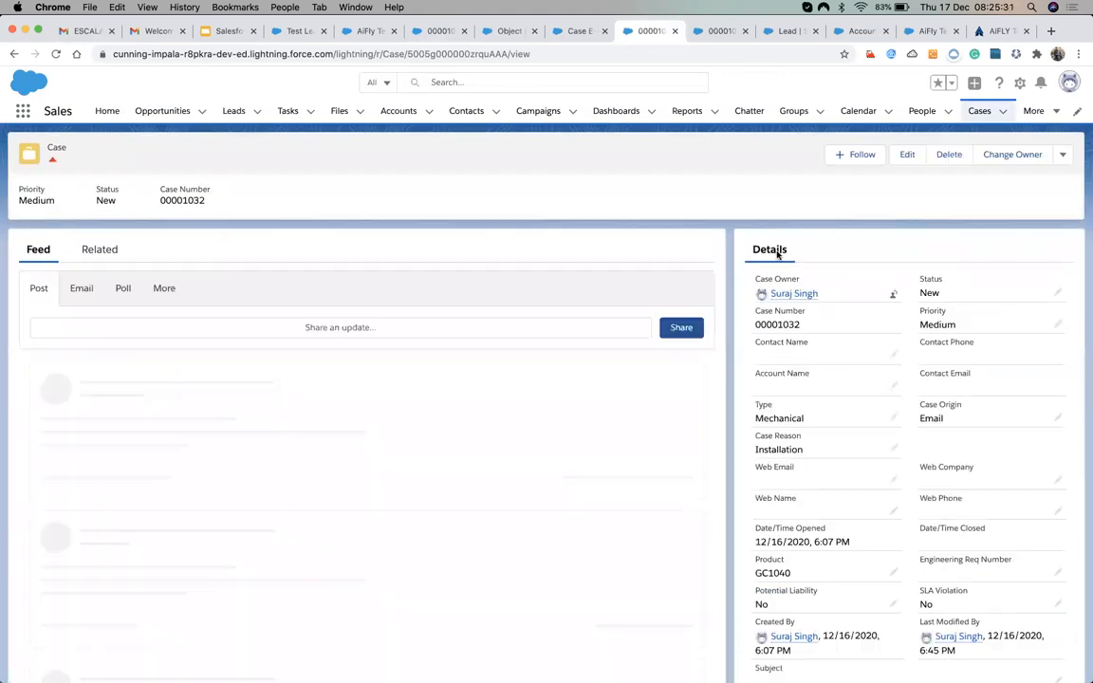
{"action": "scroll", "coordinate": [451, 499], "scroll_direction": "down", "scroll_amount": 1}
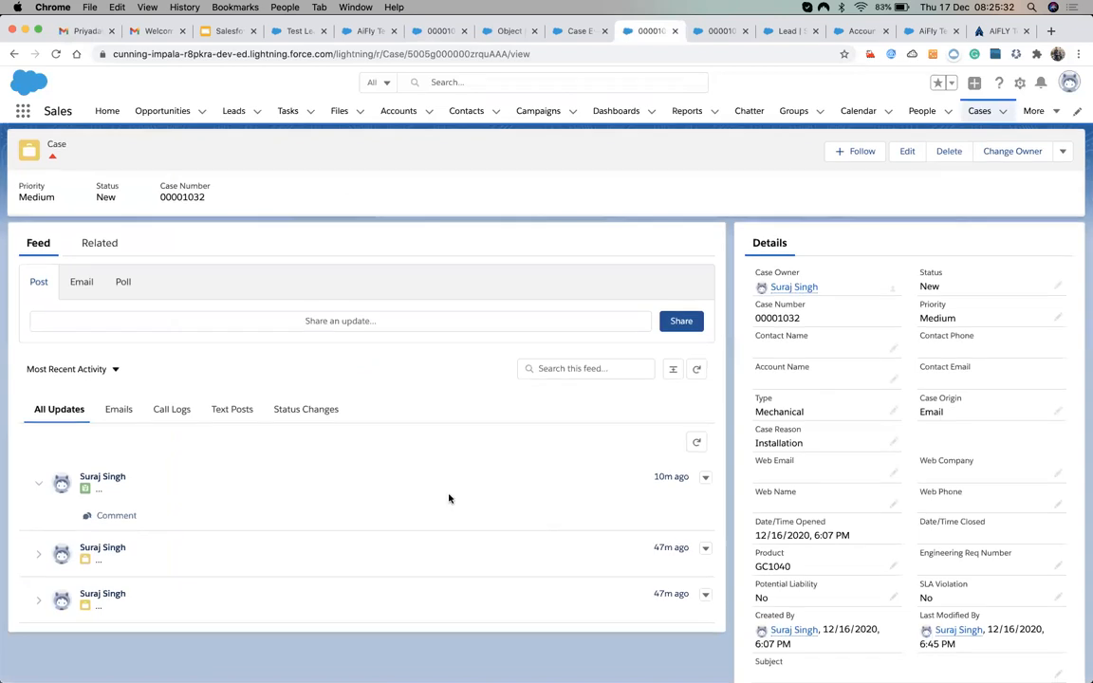
{"action": "left_click", "coordinate": [315, 380]}
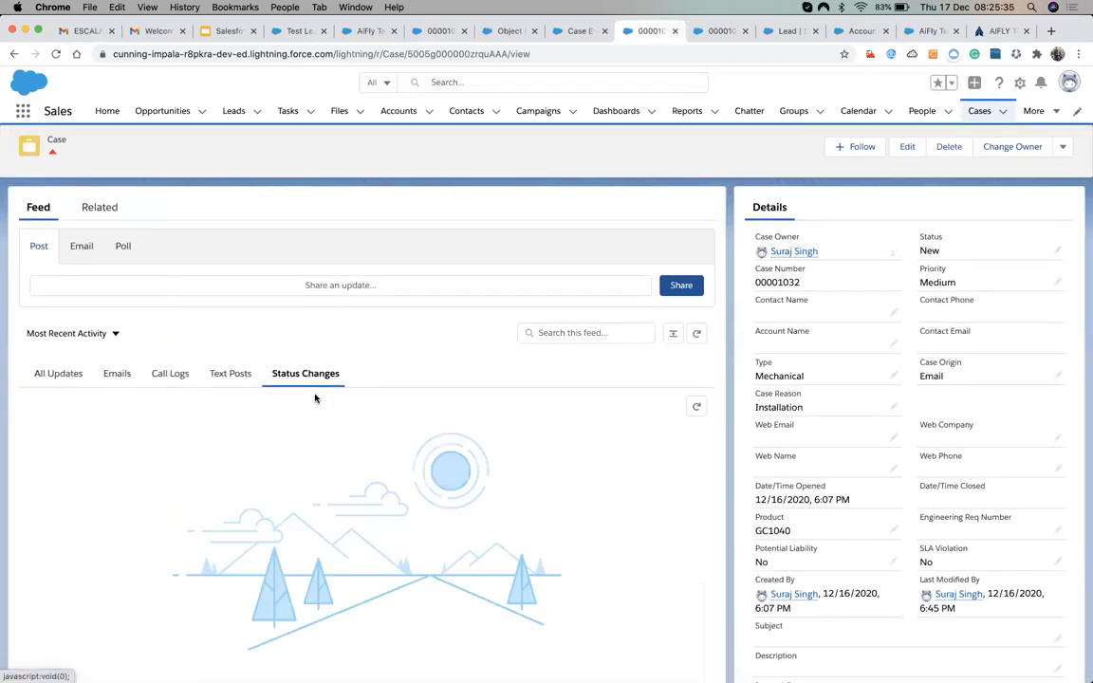
{"action": "left_click", "coordinate": [115, 380]}
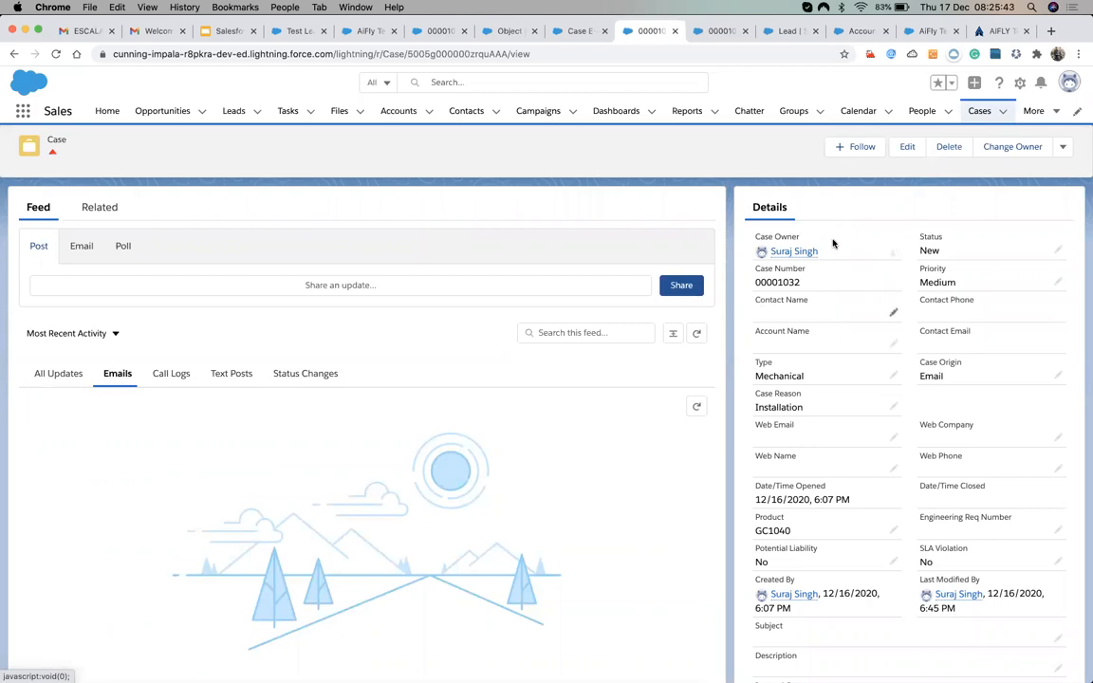
{"action": "left_click", "coordinate": [85, 32]}
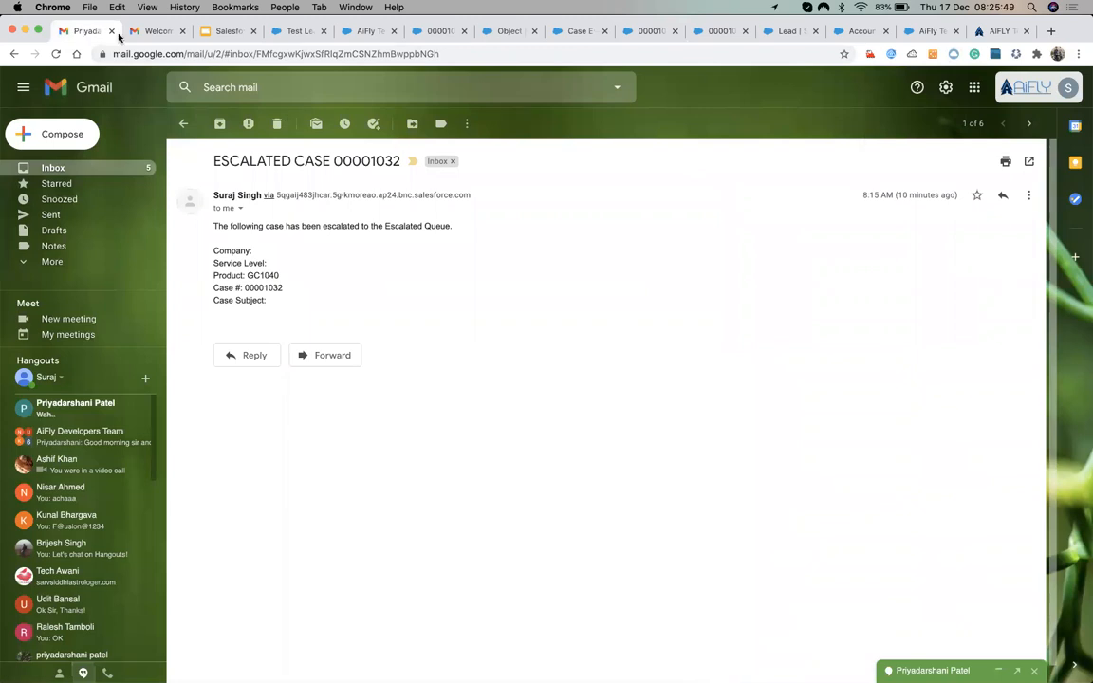
Switch Gmail to another signed-in Google account's inbox.
{"action": "left_click", "coordinate": [149, 31]}
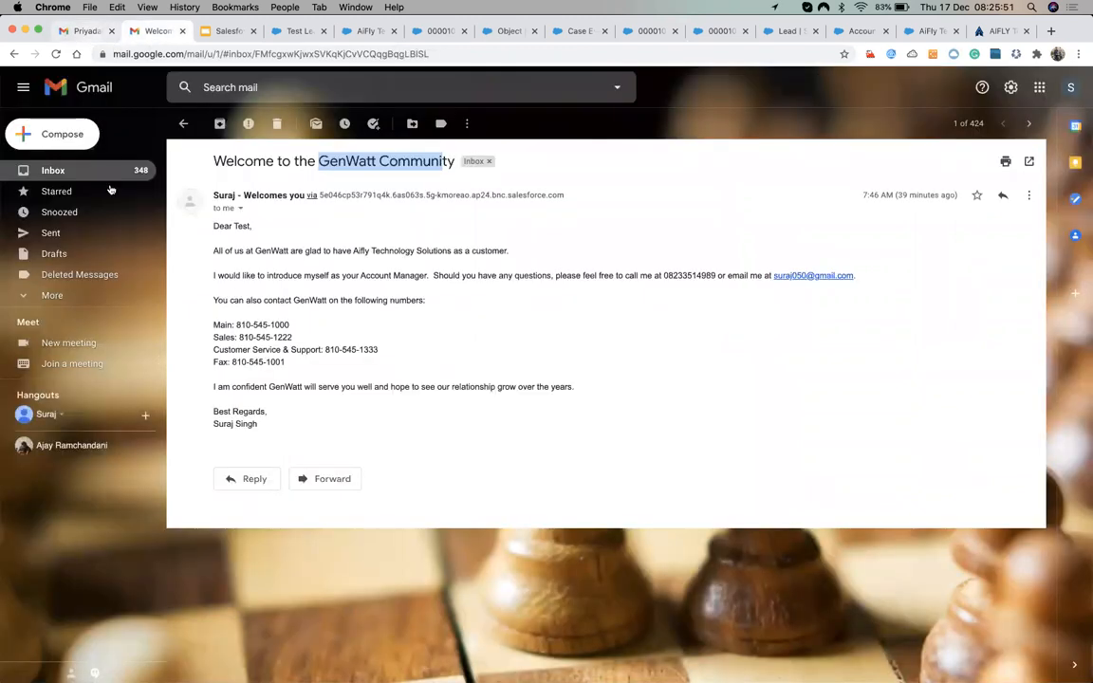
{"action": "left_click", "coordinate": [109, 169]}
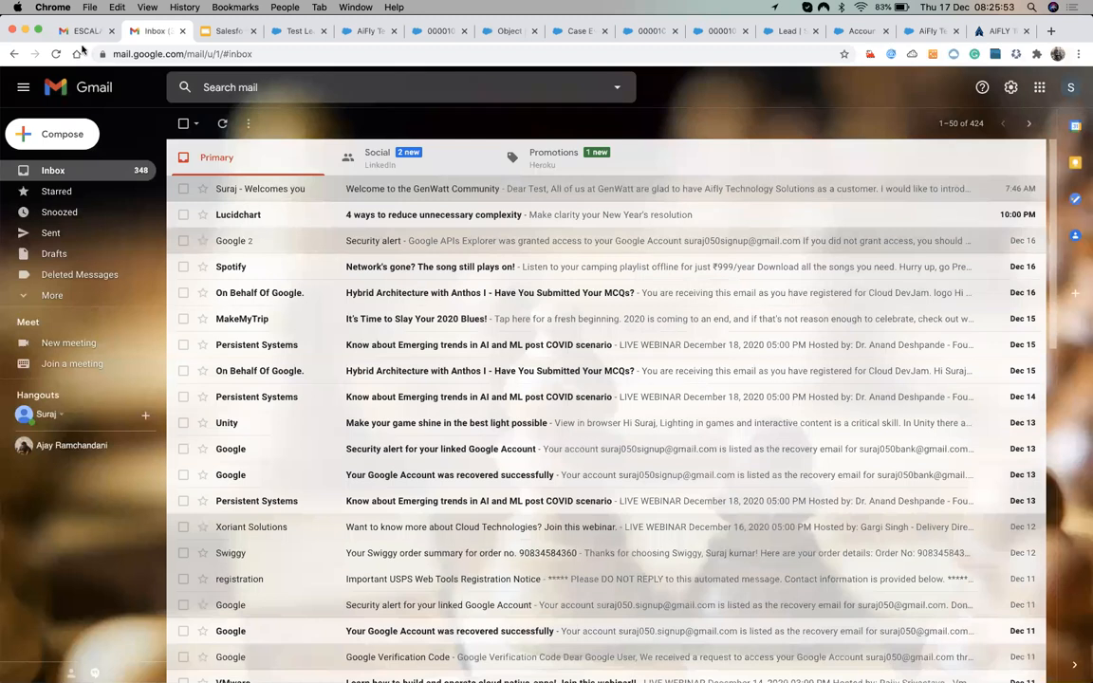
{"action": "left_click", "coordinate": [76, 34]}
{"action": "left_click", "coordinate": [1030, 90]}
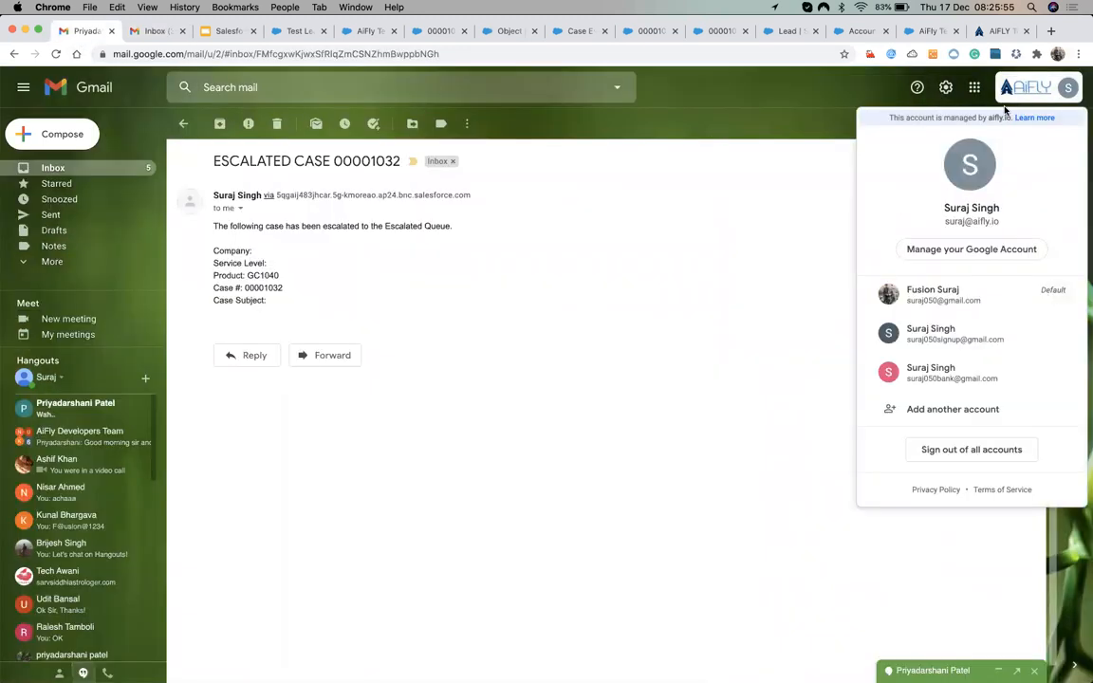
{"action": "left_click", "coordinate": [917, 298]}
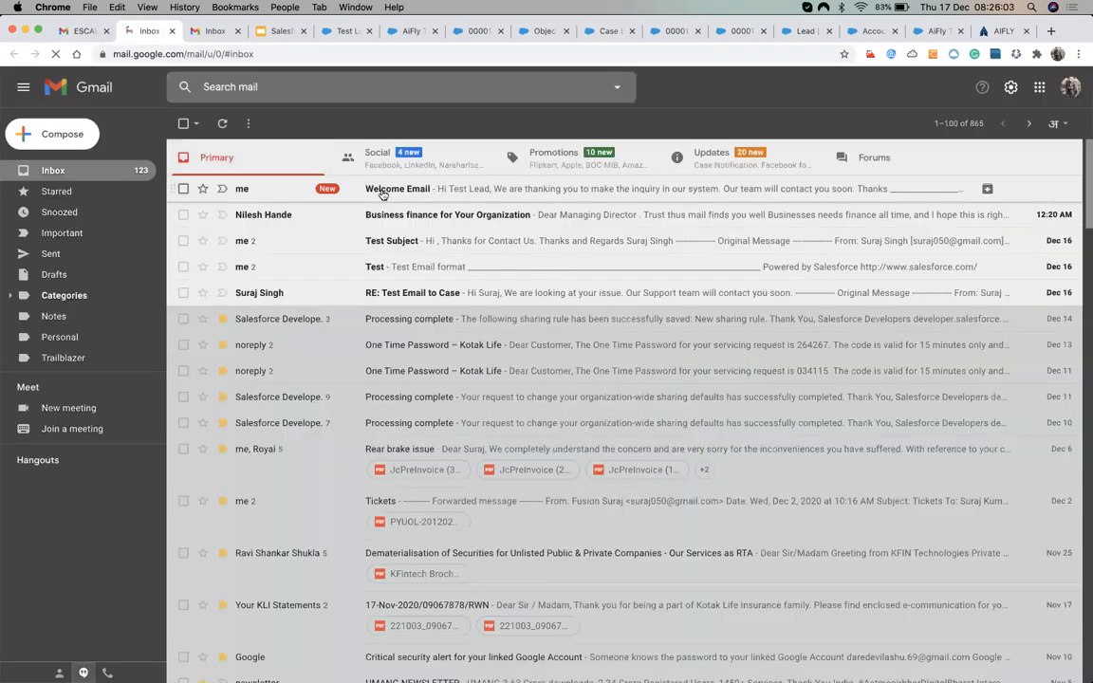
Open the Welcome Email, mark it as looking safe, and select its body from Hi to Thanks.
{"action": "left_click", "coordinate": [381, 190]}
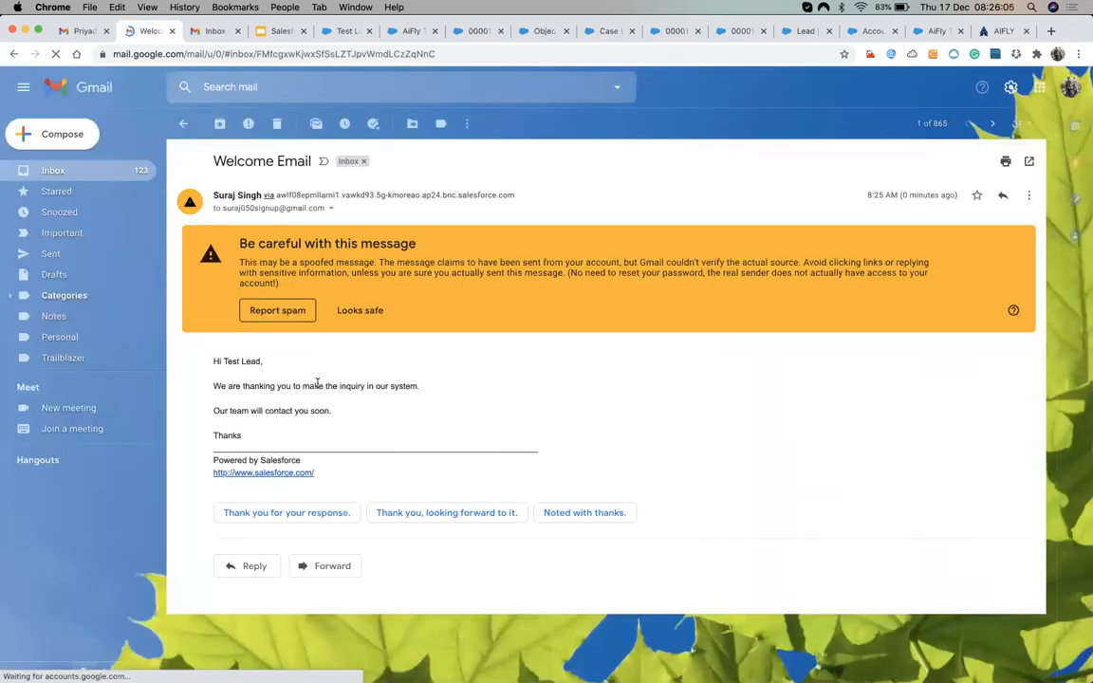
{"action": "left_click", "coordinate": [346, 311]}
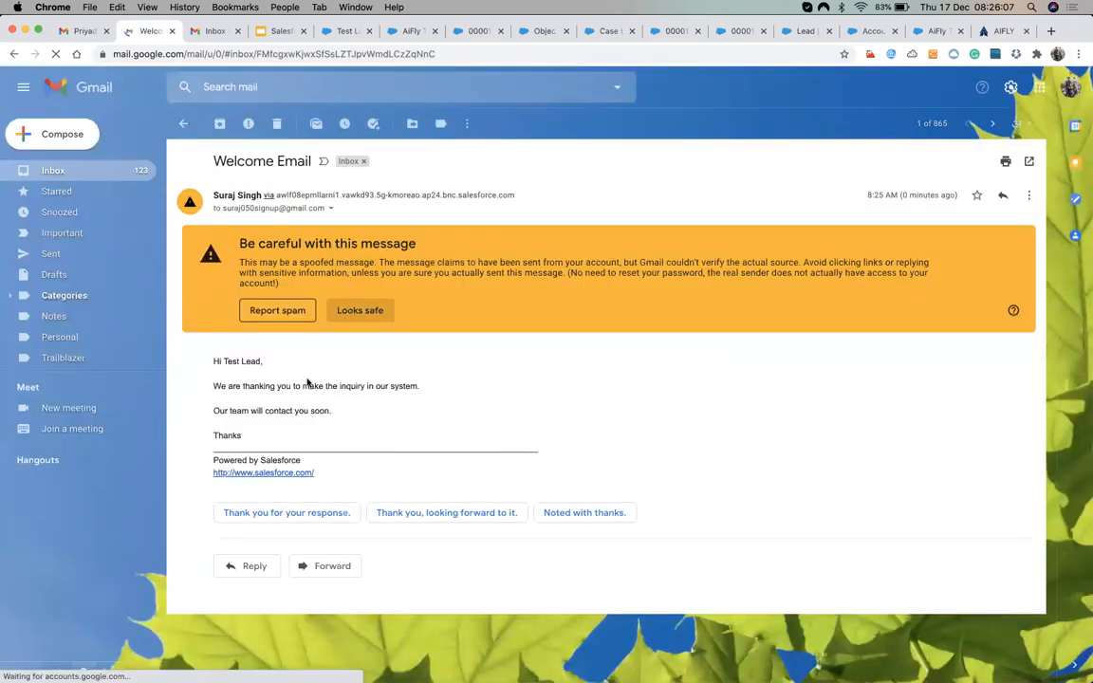
{"action": "left_click", "coordinate": [356, 314]}
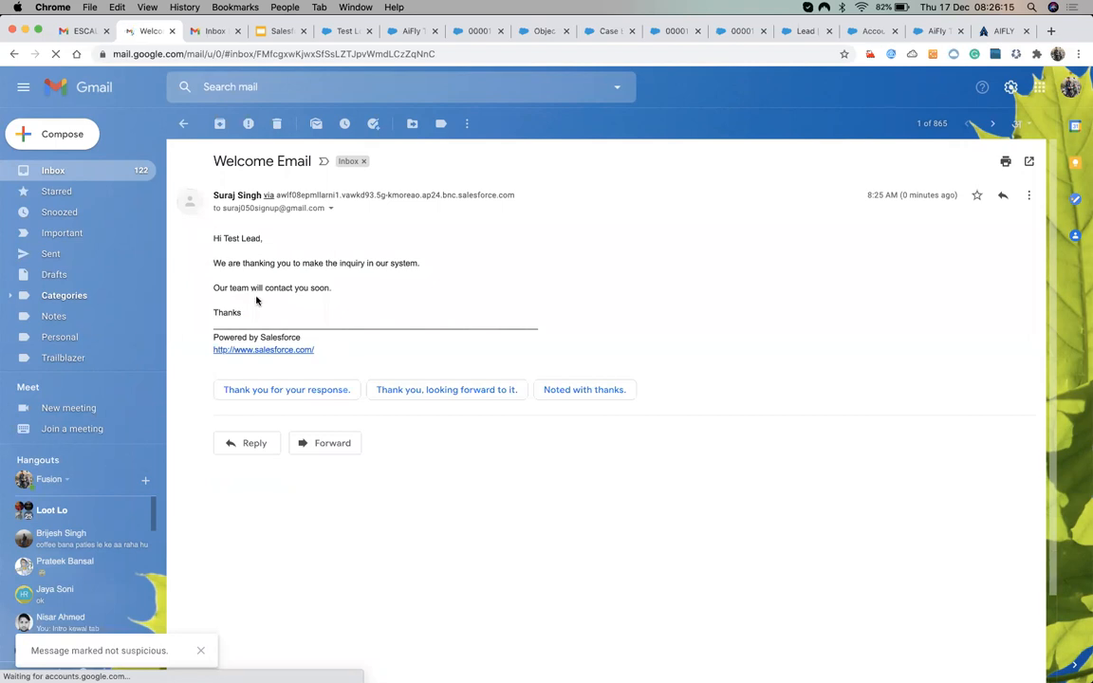
{"action": "left_click_drag", "start_coordinate": [214, 239], "coordinate": [249, 314]}
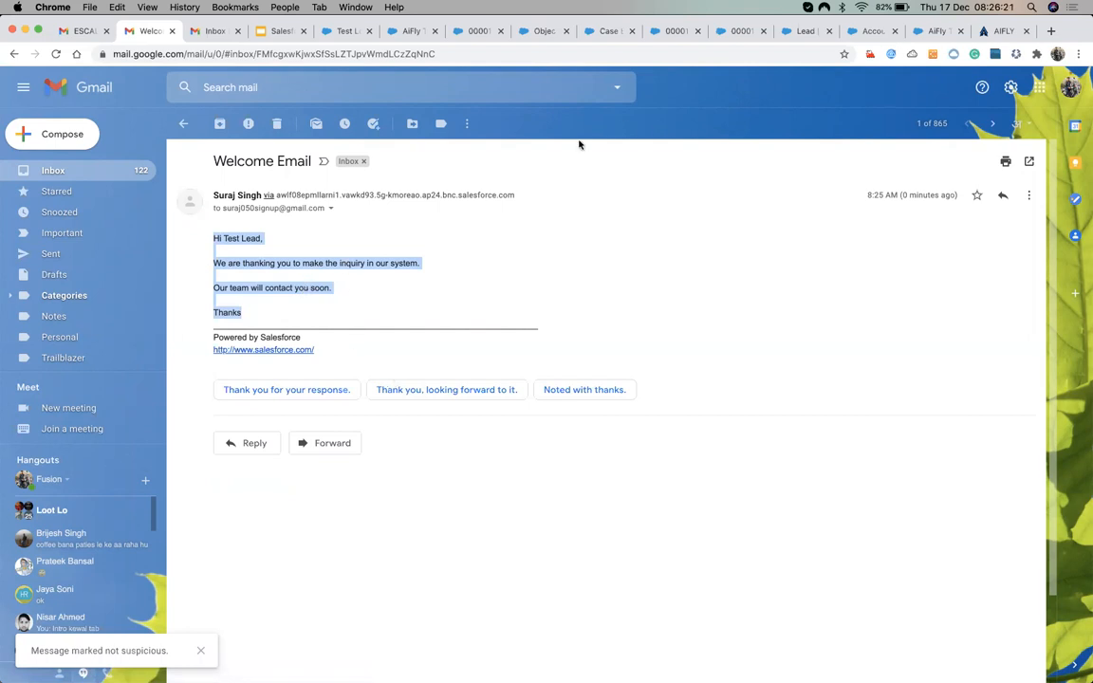
Bring up the Test Lead record in Salesforce.
{"action": "left_click", "coordinate": [602, 32]}
{"action": "left_click", "coordinate": [676, 31]}
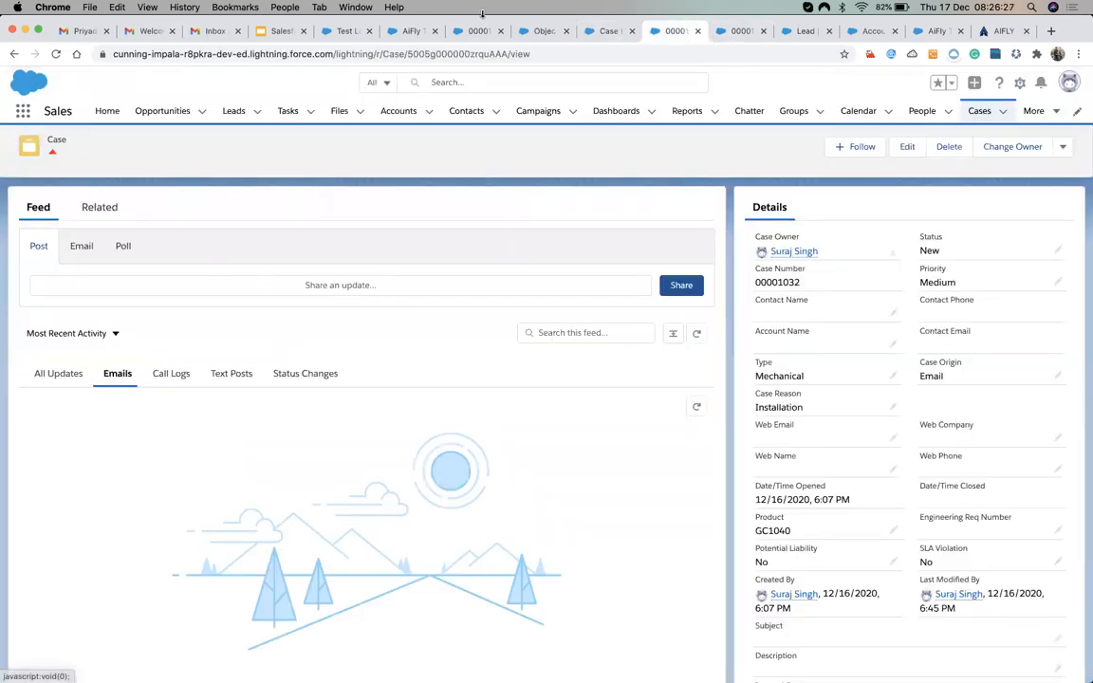
{"action": "left_click", "coordinate": [407, 31]}
{"action": "left_click", "coordinate": [348, 31]}
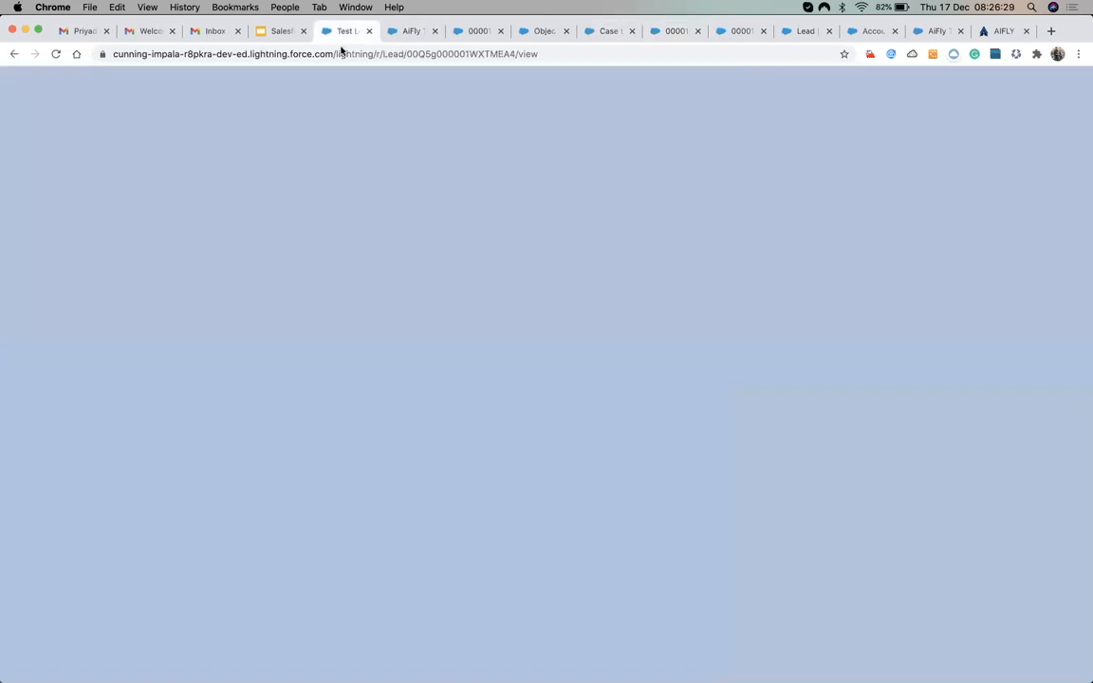
Start a new email to the lead and copy its Company value, Aifly Technology Solutions.
{"action": "scroll", "coordinate": [185, 471], "scroll_direction": "down", "scroll_amount": 1}
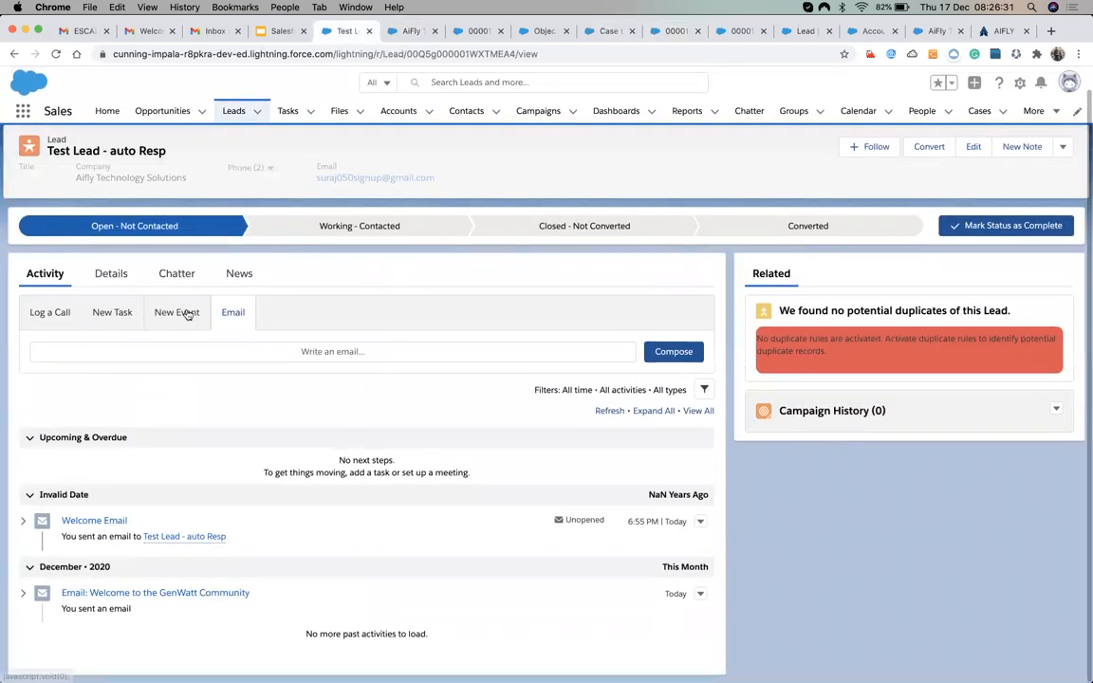
{"action": "left_click", "coordinate": [324, 350]}
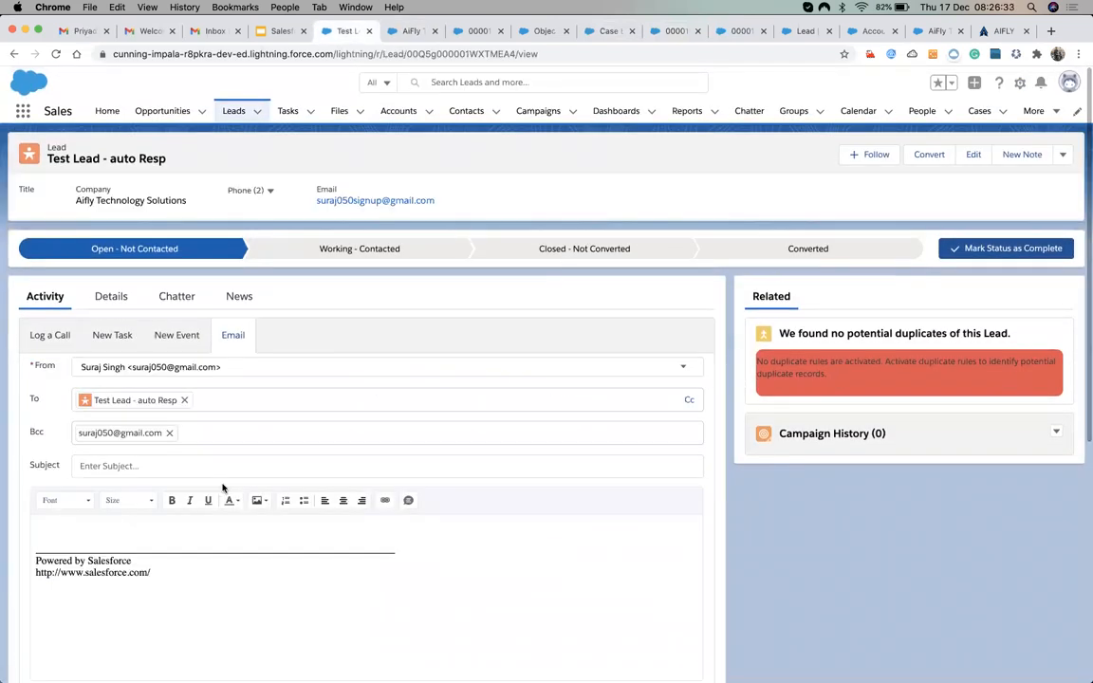
{"action": "scroll", "coordinate": [145, 518], "scroll_direction": "down", "scroll_amount": 4}
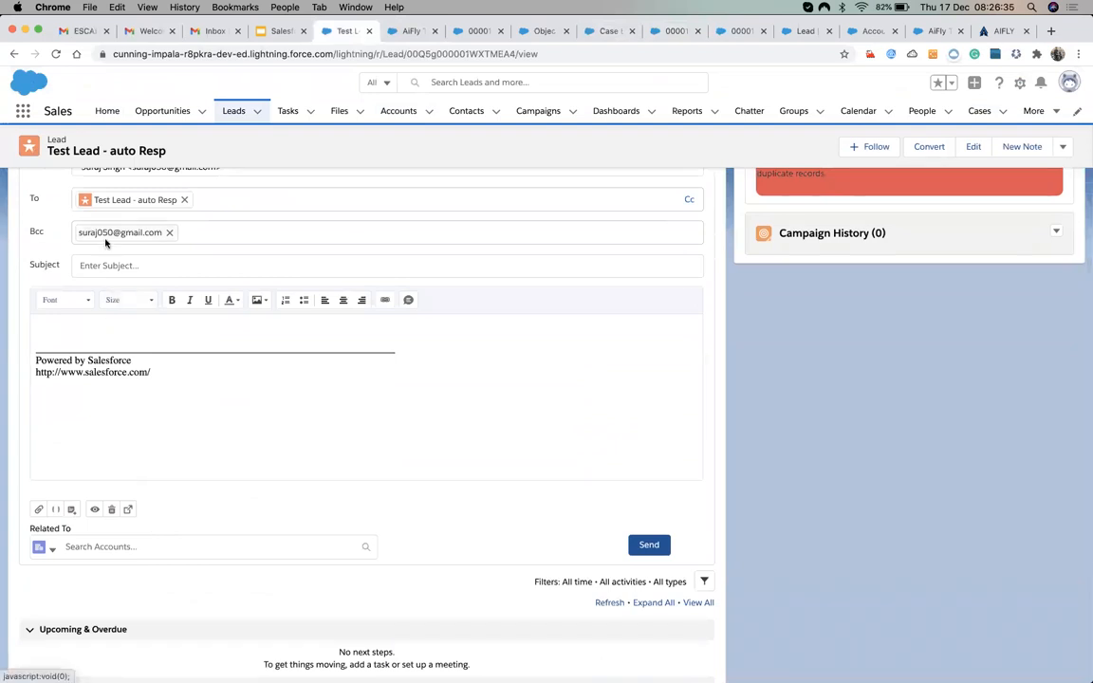
{"action": "scroll", "coordinate": [105, 242], "scroll_direction": "up", "scroll_amount": 5}
{"action": "left_click", "coordinate": [110, 284]}
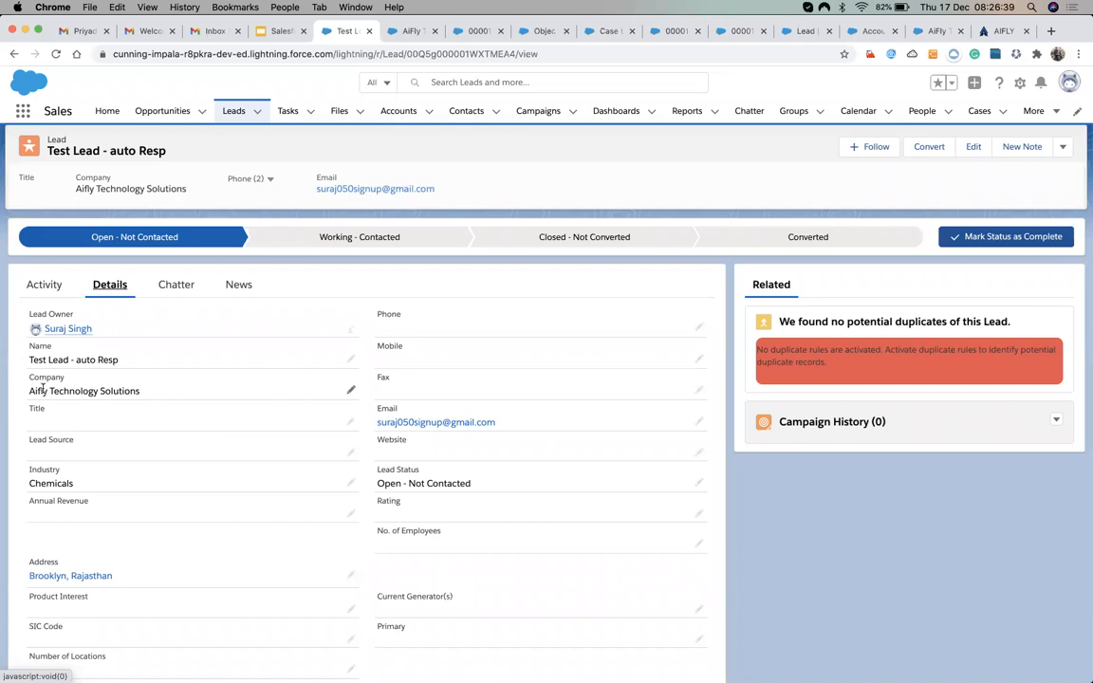
{"action": "left_click_drag", "start_coordinate": [30, 389], "coordinate": [137, 388]}
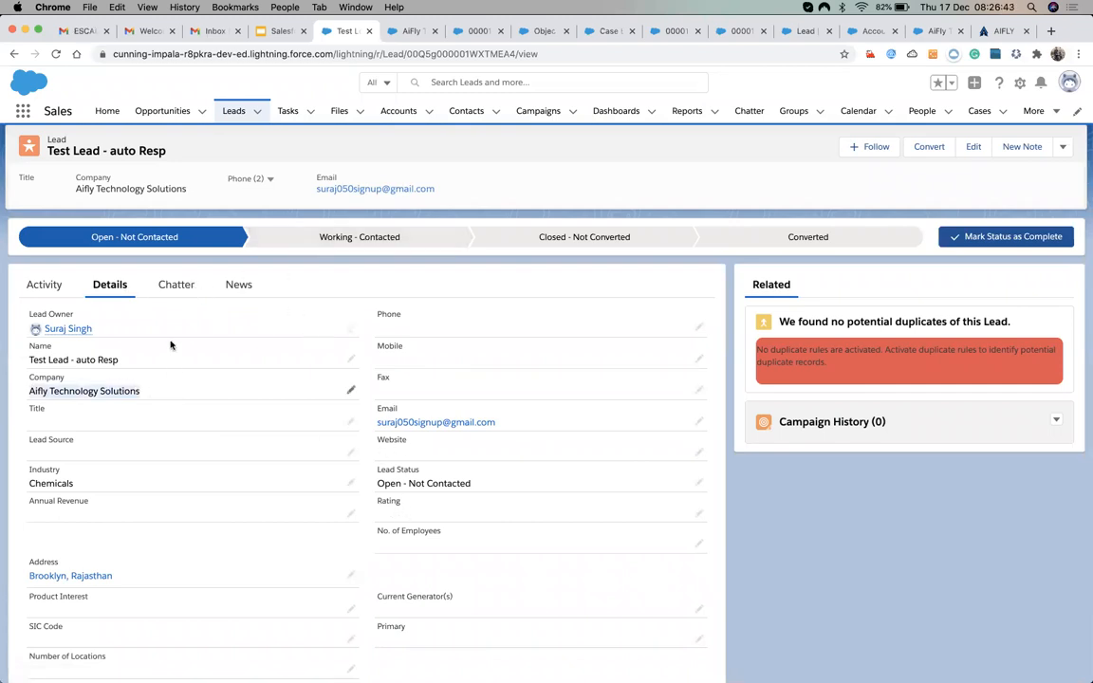
{"action": "key", "text": "super+c"}
Return to the email composer and place the cursor in the body.
{"action": "left_click", "coordinate": [233, 286]}
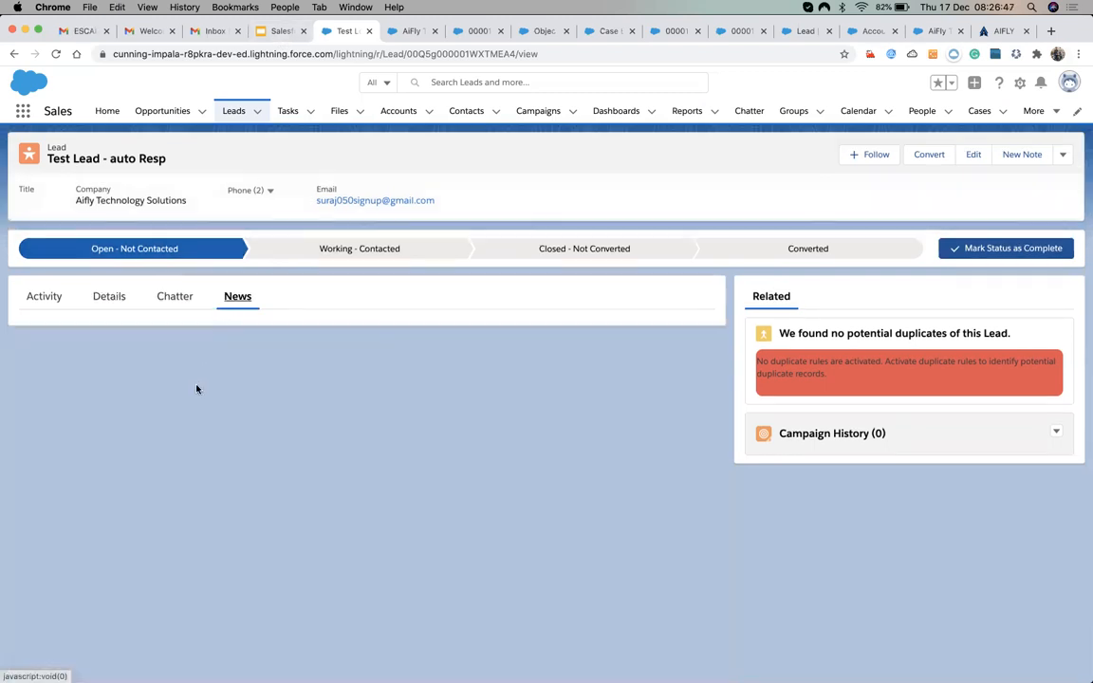
{"action": "left_click", "coordinate": [56, 311]}
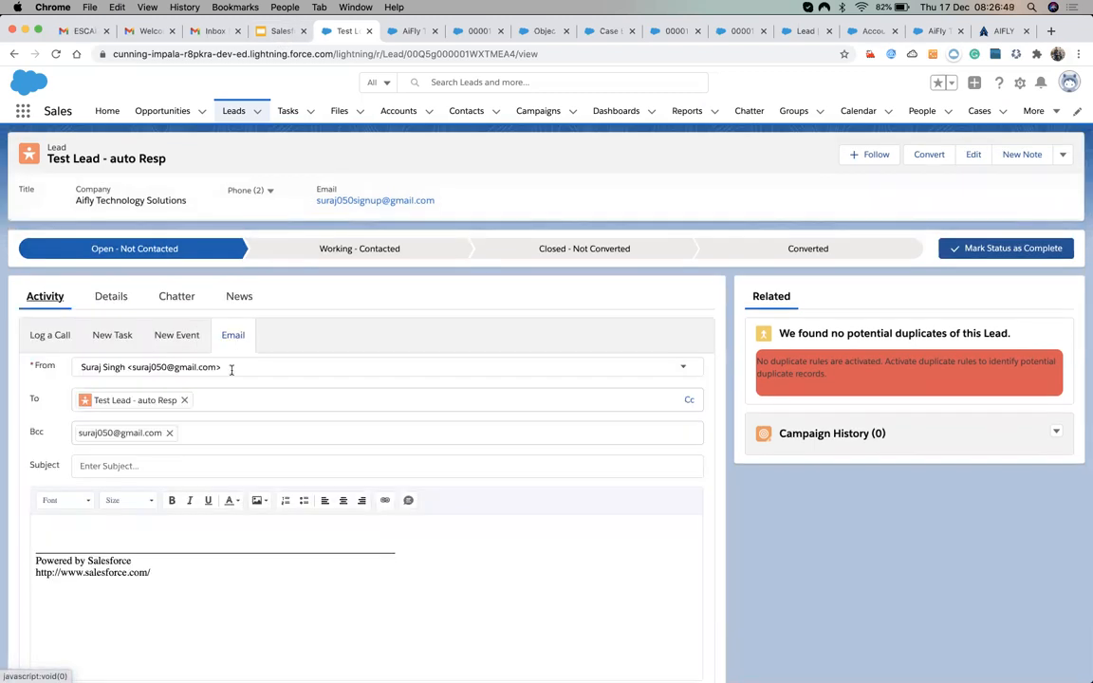
{"action": "scroll", "coordinate": [202, 434], "scroll_direction": "down", "scroll_amount": 3}
{"action": "left_click", "coordinate": [85, 313]}
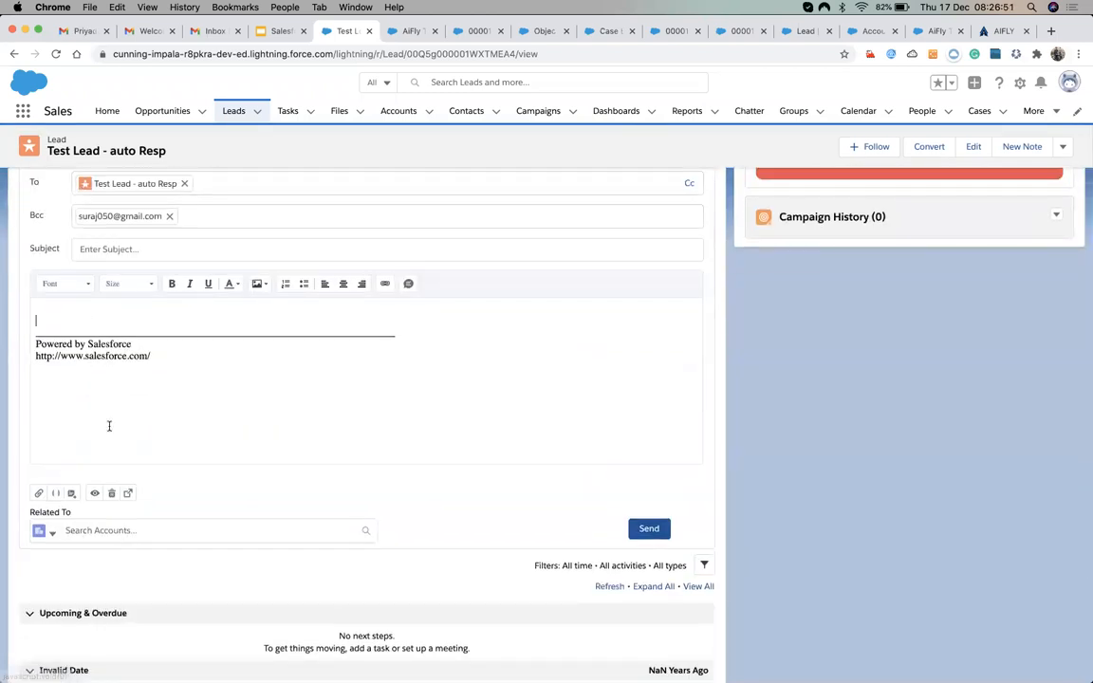
Paste the Welcome Email body copied from Gmail into the new draft.
{"action": "left_click", "coordinate": [211, 32]}
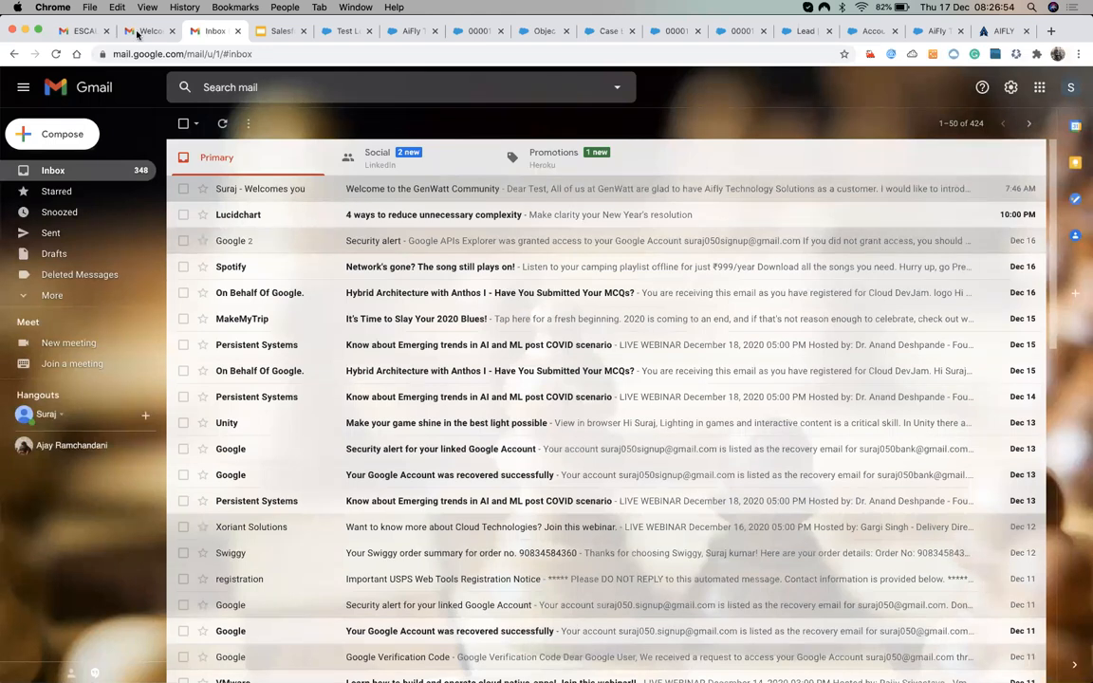
{"action": "left_click", "coordinate": [140, 33]}
{"action": "key", "text": "super+c"}
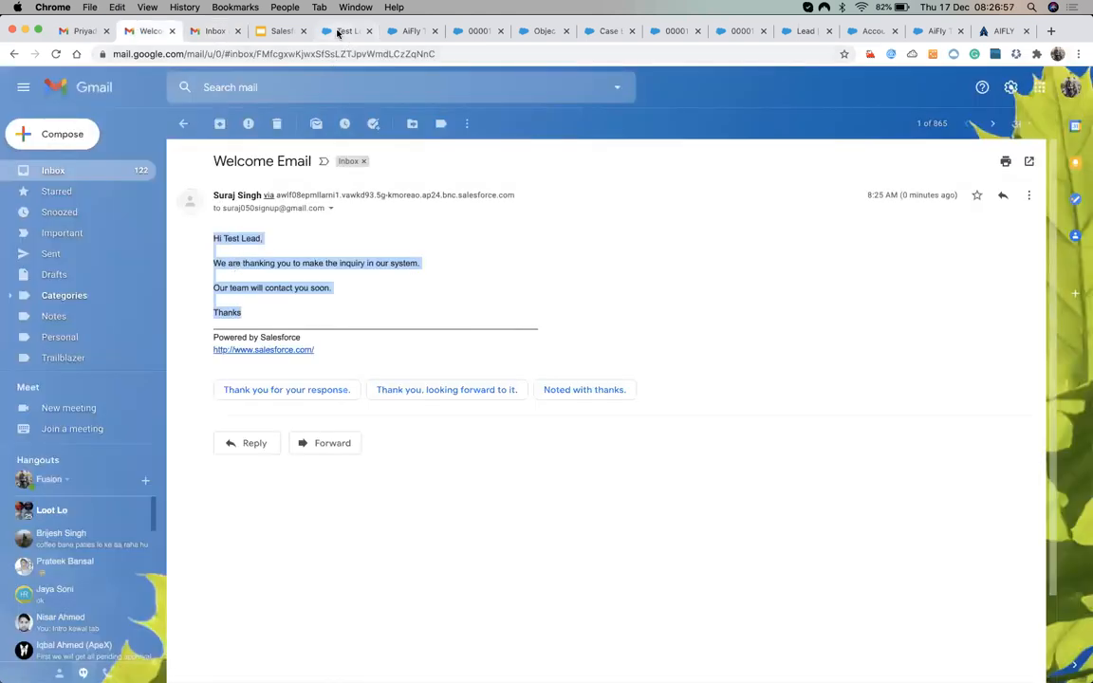
{"action": "left_click", "coordinate": [338, 33]}
{"action": "key", "text": "super+v"}
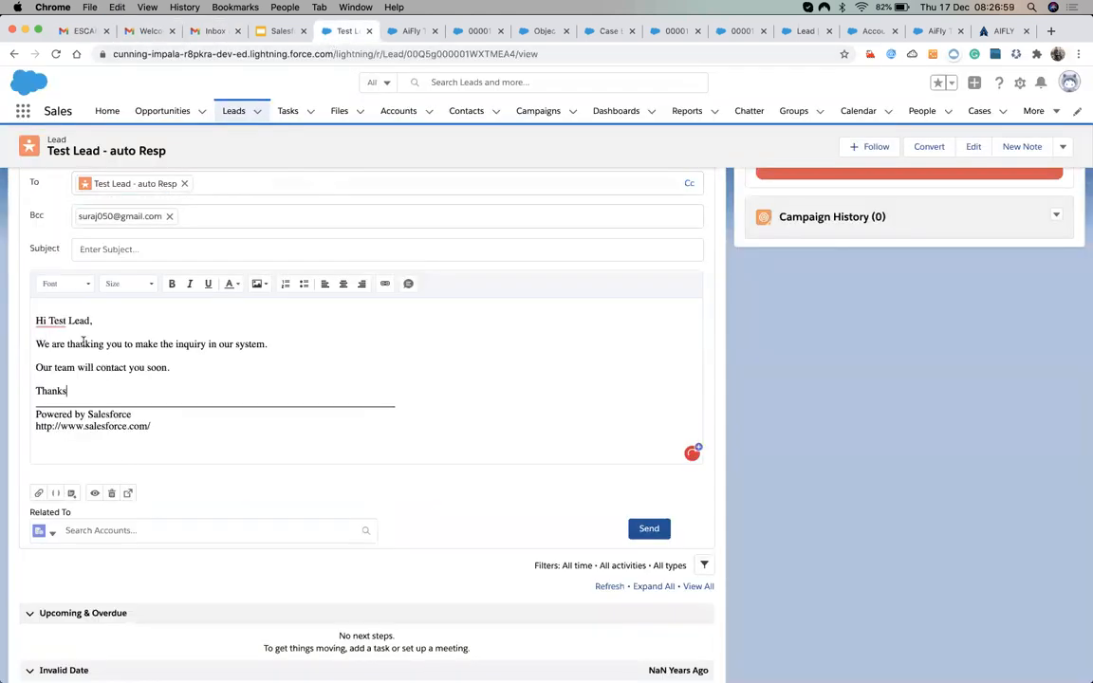
Add a 'Your company name' line after the inquiry sentence.
{"action": "left_click", "coordinate": [284, 345]}
{"action": "key", "text": "Return"}
{"action": "type", "text": "Your c"}
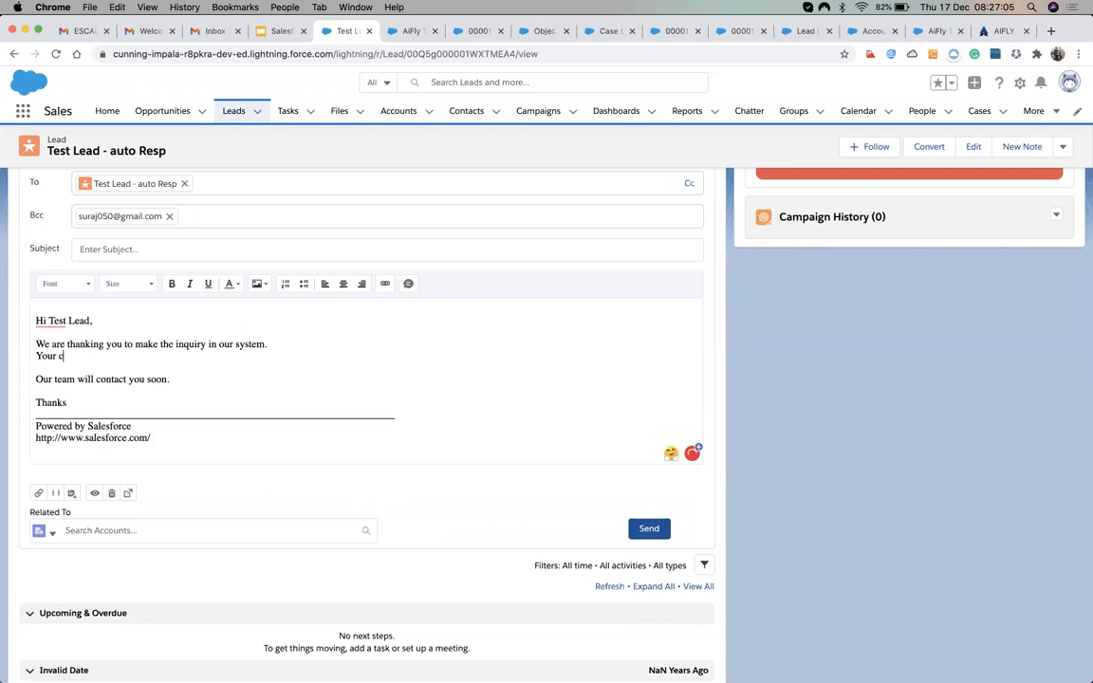
{"action": "type", "text": "ompan"}
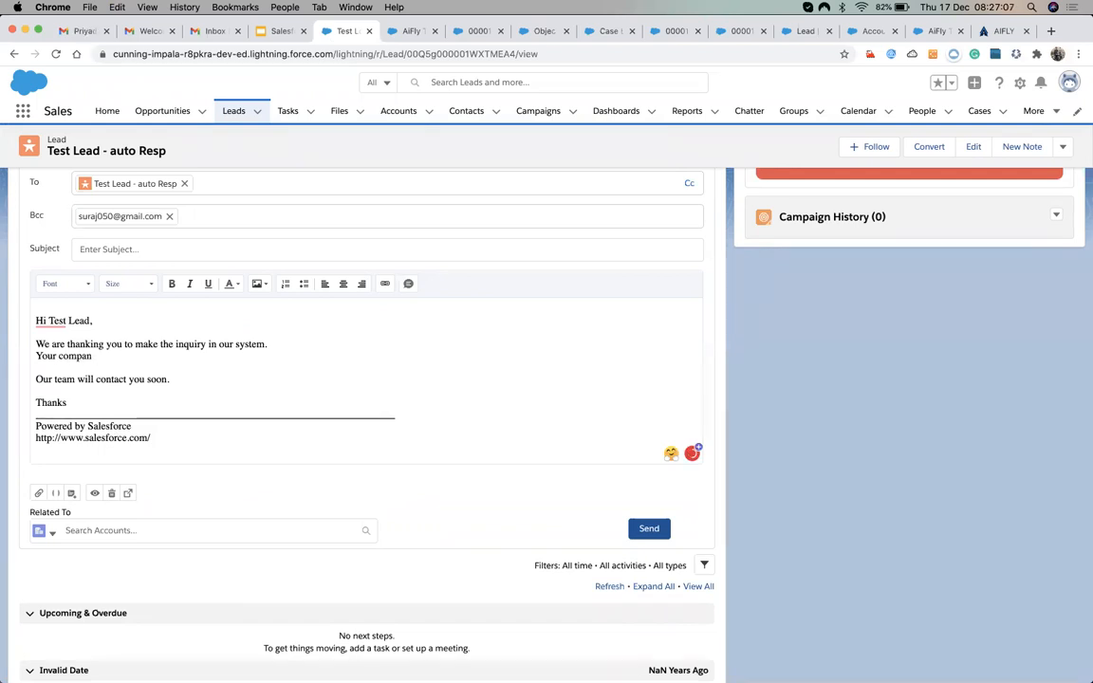
{"action": "type", "text": "u n"}
{"action": "type", "text": "ma"}
{"action": "key", "text": "BackSpace"}
{"action": "key", "text": "BackSpace"}
{"action": "type", "text": "ame is:"}
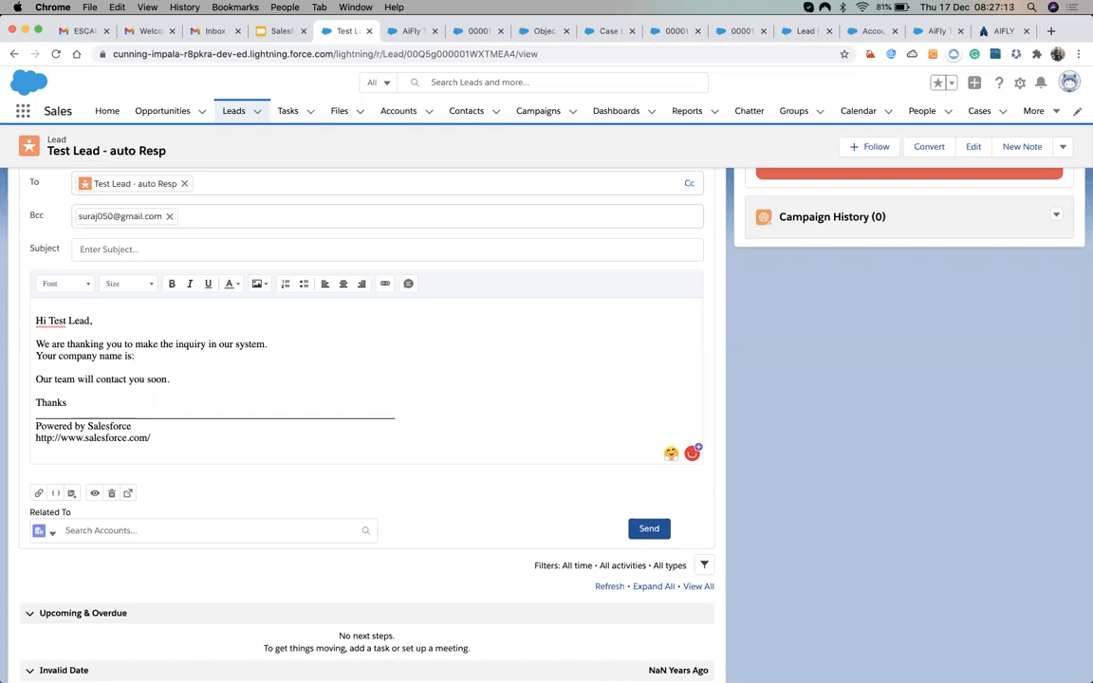
Paste the lead's Company value, Aifly Technology Solutions, after 'Your company name is:'.
{"action": "scroll", "coordinate": [143, 199], "scroll_direction": "up", "scroll_amount": 3}
{"action": "left_click", "coordinate": [108, 204]}
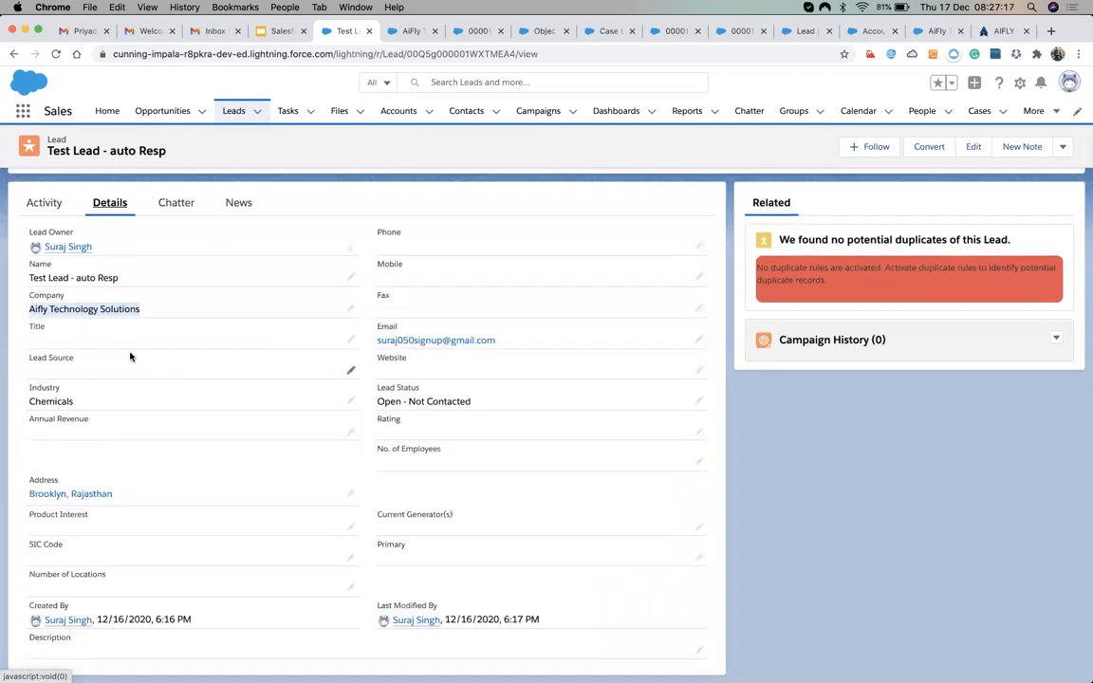
{"action": "left_click", "coordinate": [116, 324]}
{"action": "left_click_drag", "start_coordinate": [140, 309], "coordinate": [30, 308]}
{"action": "left_click", "coordinate": [44, 203]}
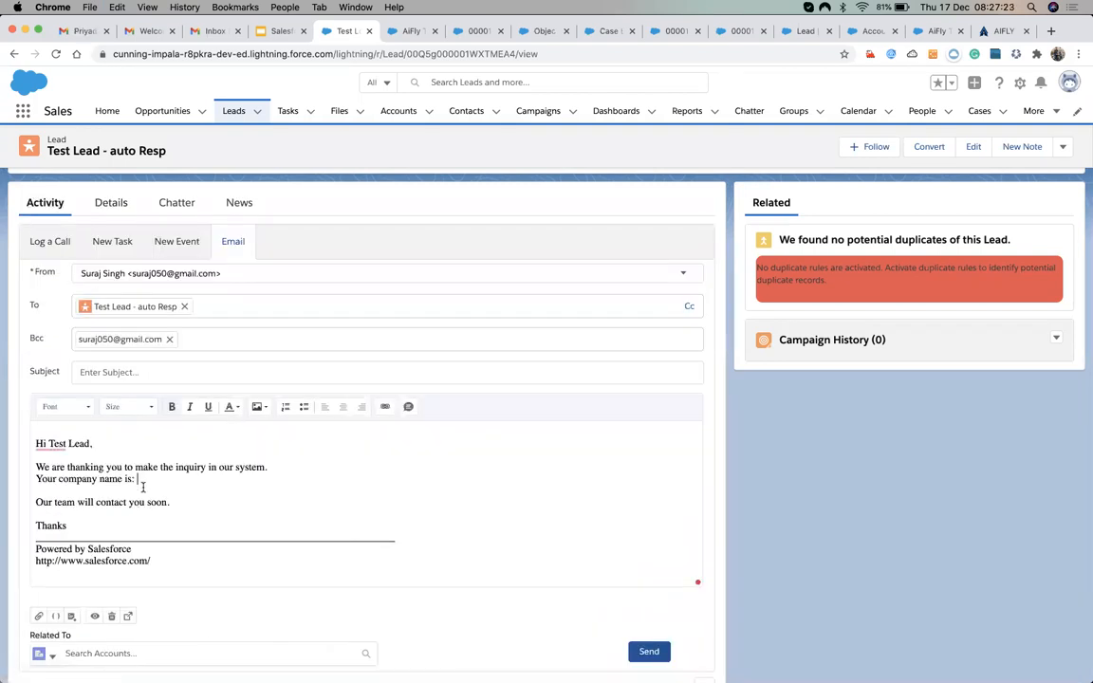
{"action": "key", "text": "super+v"}
{"action": "scroll", "coordinate": [253, 529], "scroll_direction": "down", "scroll_amount": 2}
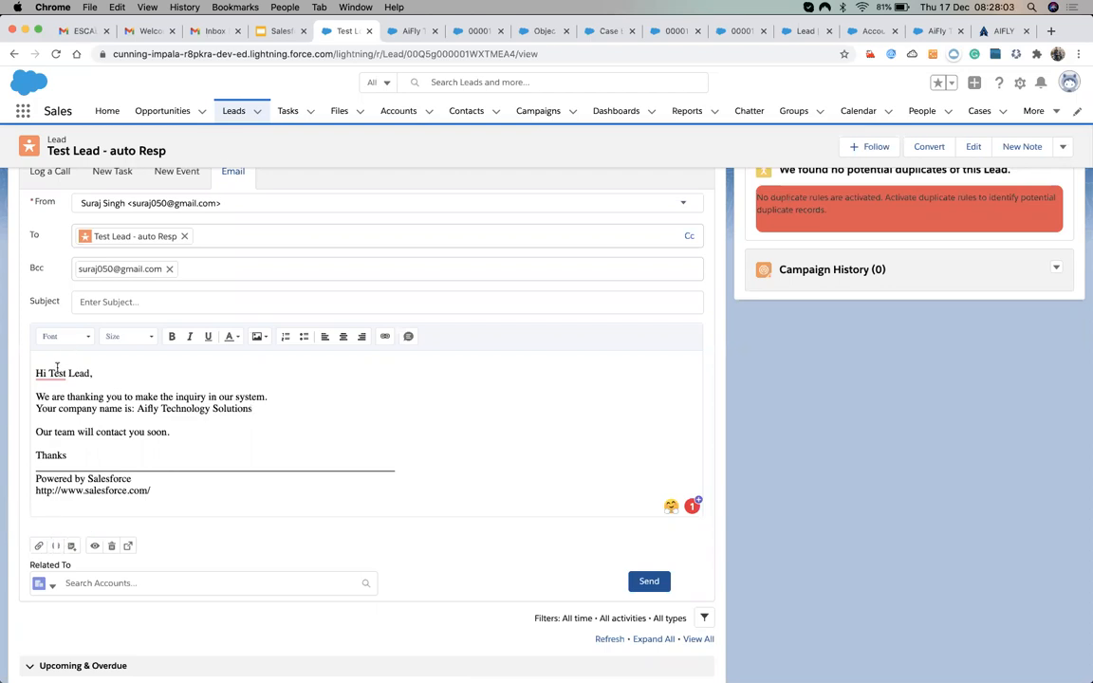
Replace 'Test Lead' in the greeting with the Recipient First Name merge field.
{"action": "mouse_move", "coordinate": [81, 373]}
{"action": "left_click_drag", "start_coordinate": [92, 373], "coordinate": [48, 373]}
{"action": "key", "text": "BackSpace"}
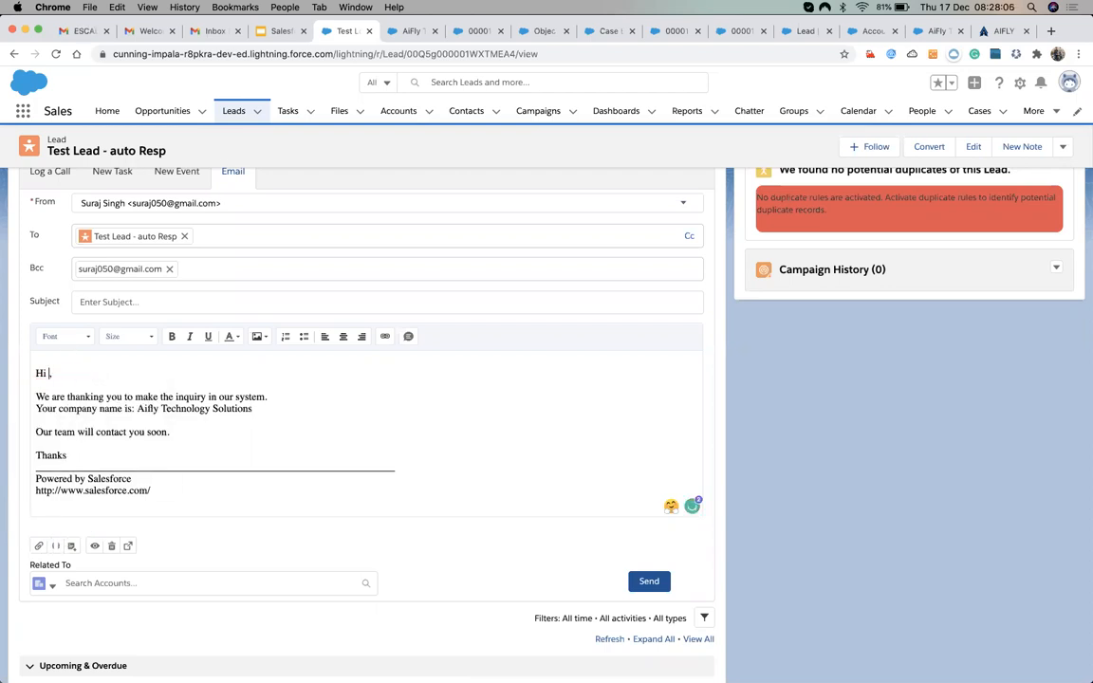
{"action": "left_click", "coordinate": [56, 547]}
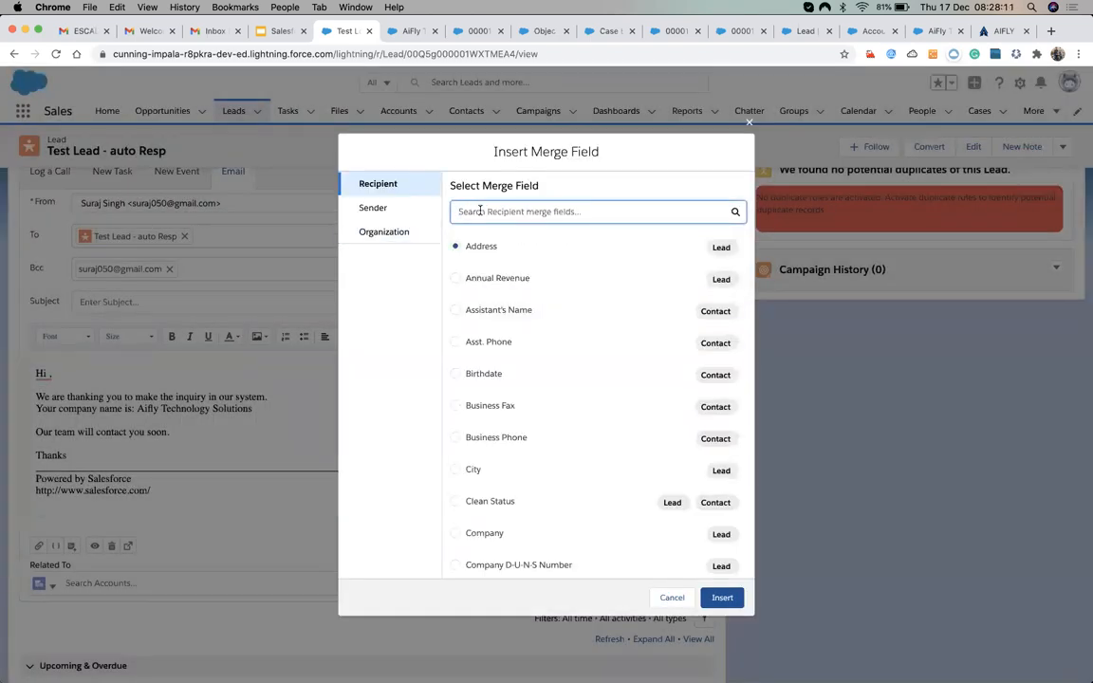
{"action": "scroll", "coordinate": [509, 414], "scroll_direction": "down", "scroll_amount": 1}
{"action": "scroll", "coordinate": [508, 415], "scroll_direction": "up", "scroll_amount": 1}
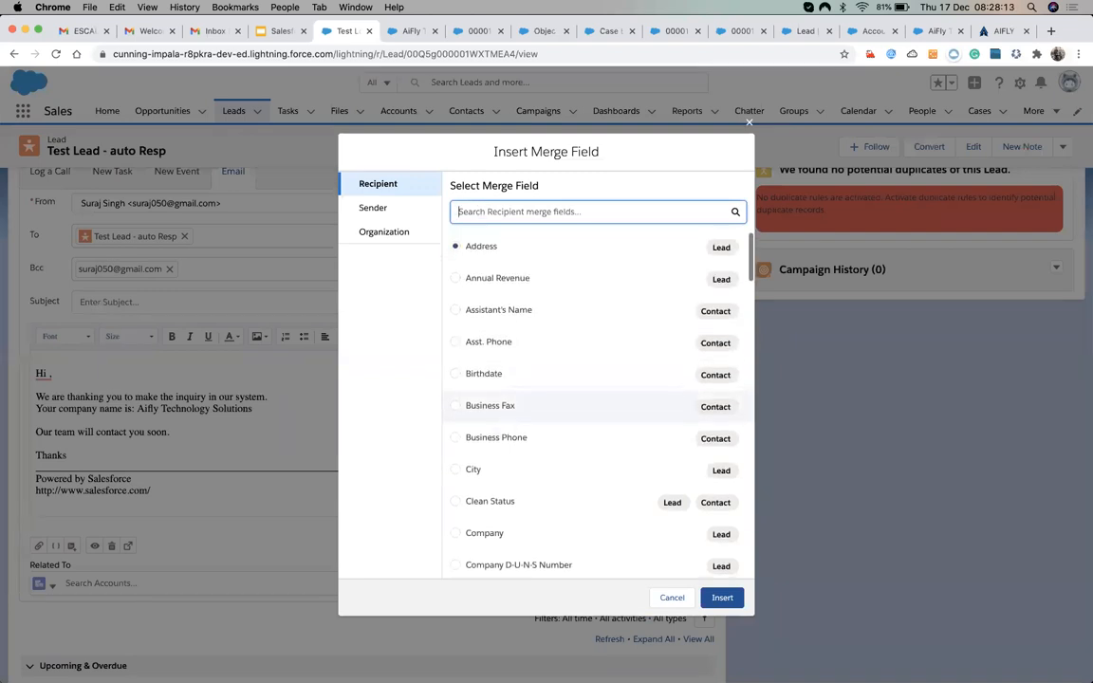
{"action": "type", "text": "nam"}
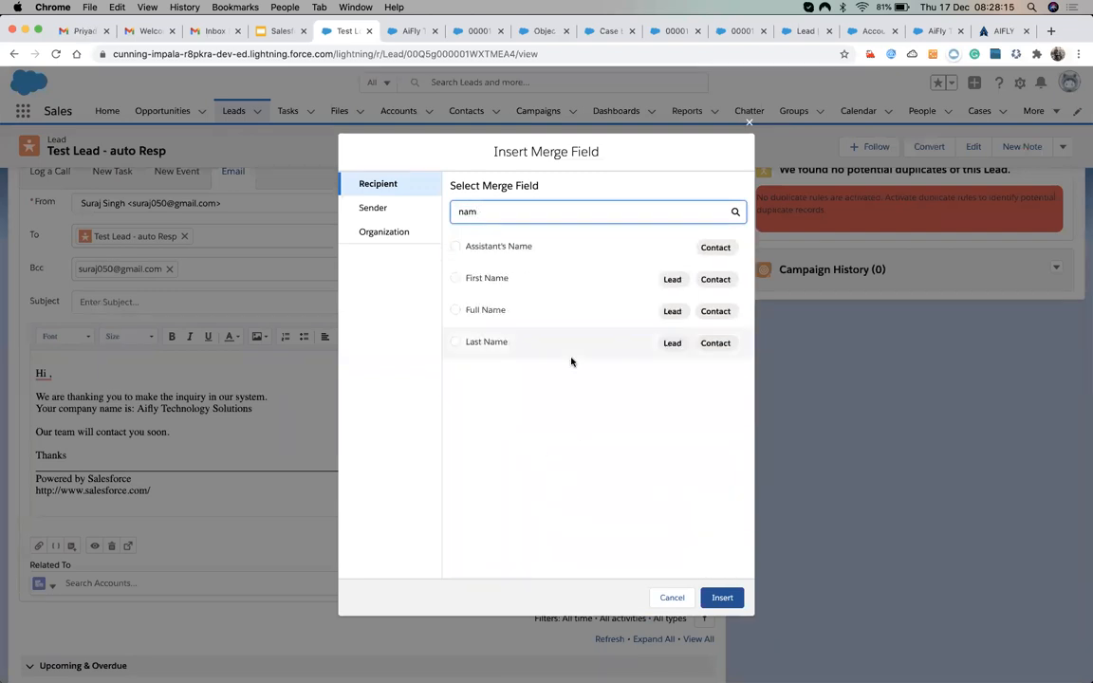
{"action": "left_click", "coordinate": [725, 283]}
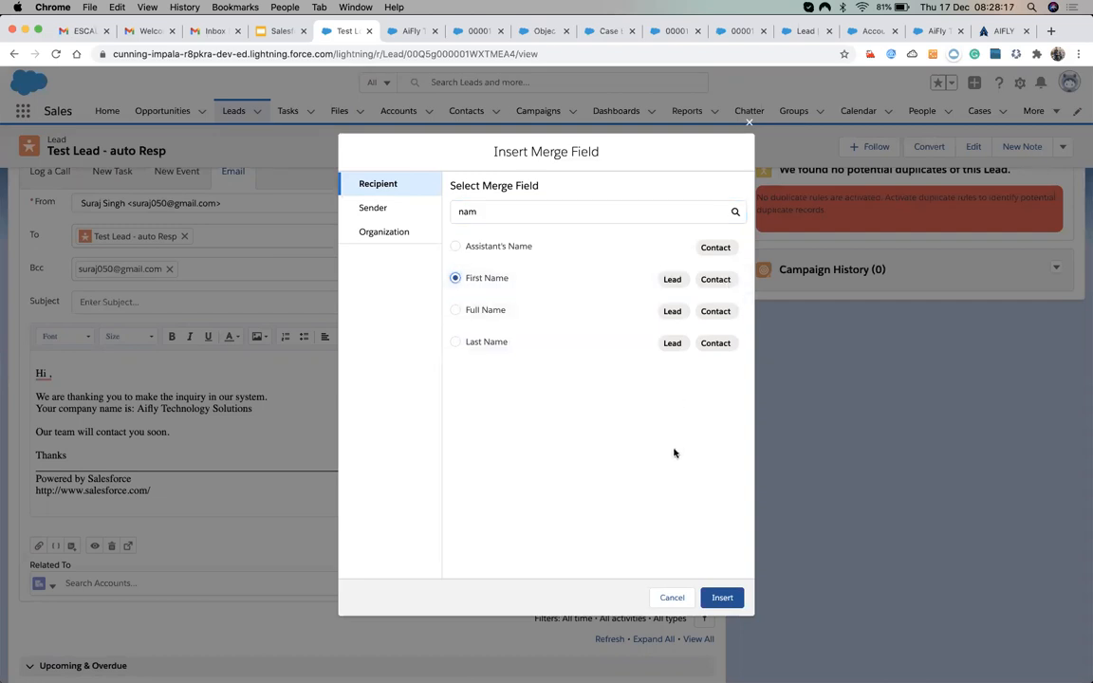
{"action": "left_click", "coordinate": [721, 598]}
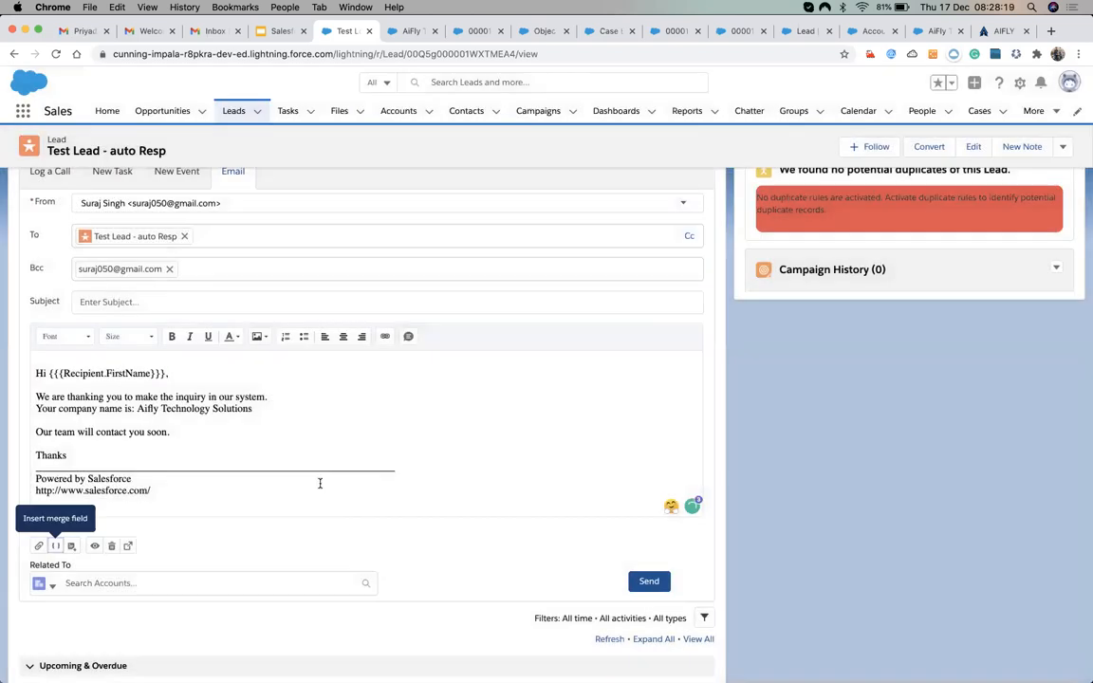
Replace the typed company name with the Recipient Company merge field.
{"action": "left_click", "coordinate": [138, 409]}
{"action": "left_click", "coordinate": [253, 409], "text": "shift"}
{"action": "key", "text": "BackSpace"}
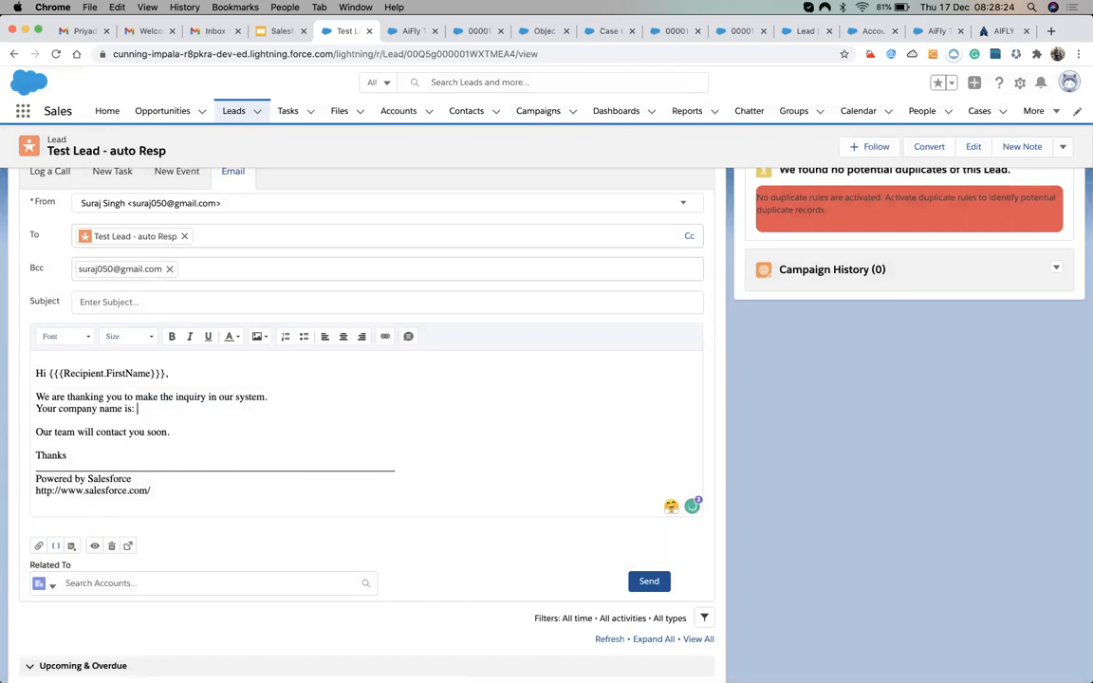
{"action": "left_click", "coordinate": [55, 547]}
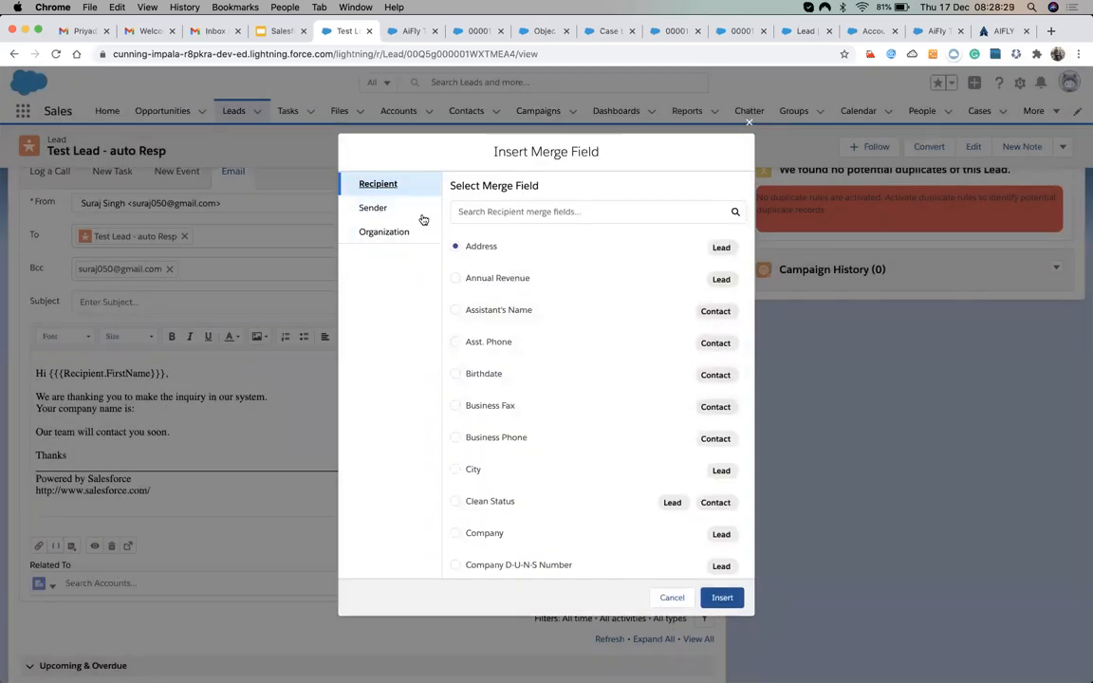
{"action": "left_click", "coordinate": [372, 208]}
{"action": "left_click", "coordinate": [380, 232]}
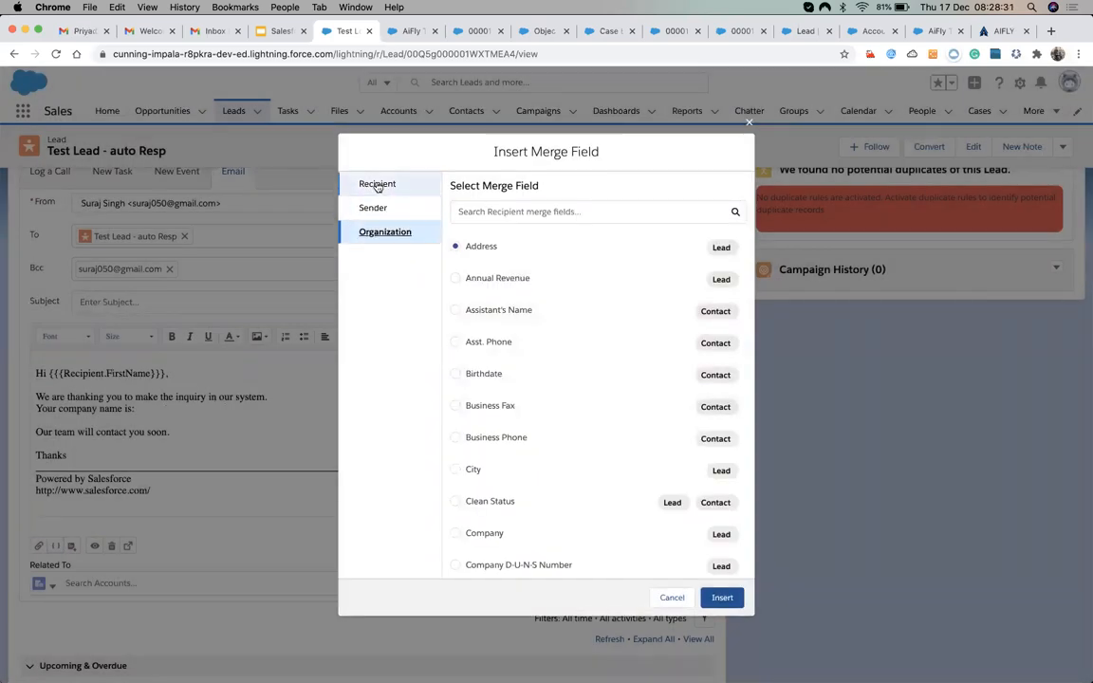
{"action": "left_click", "coordinate": [378, 183]}
{"action": "left_click", "coordinate": [465, 212]}
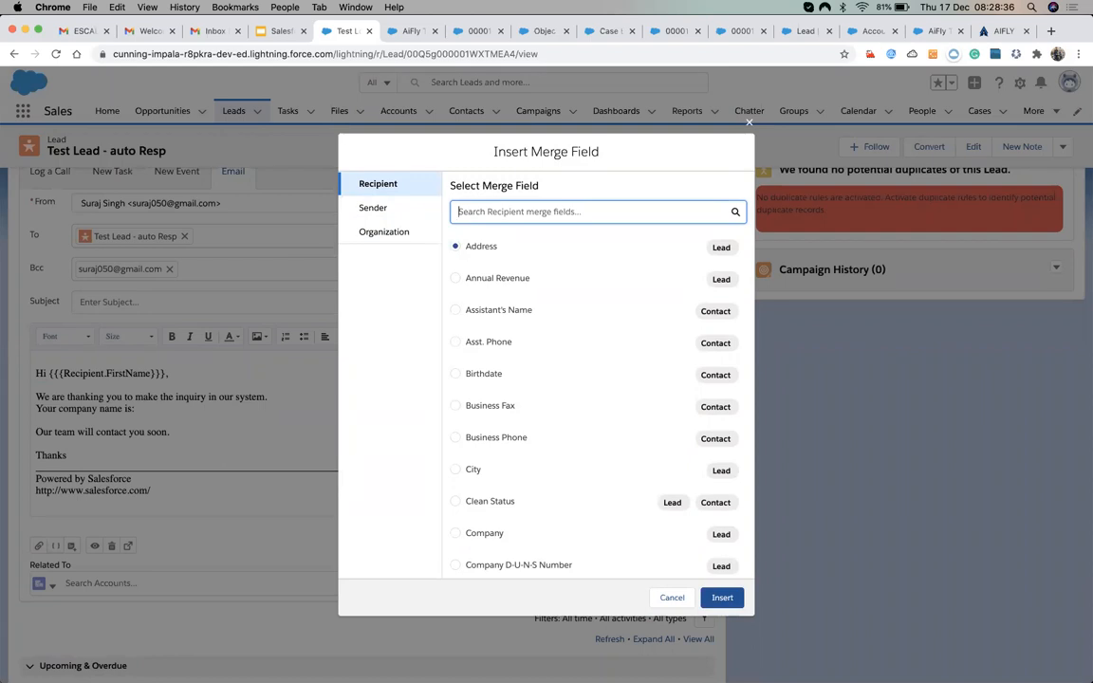
{"action": "type", "text": "com"}
{"action": "left_click", "coordinate": [719, 247]}
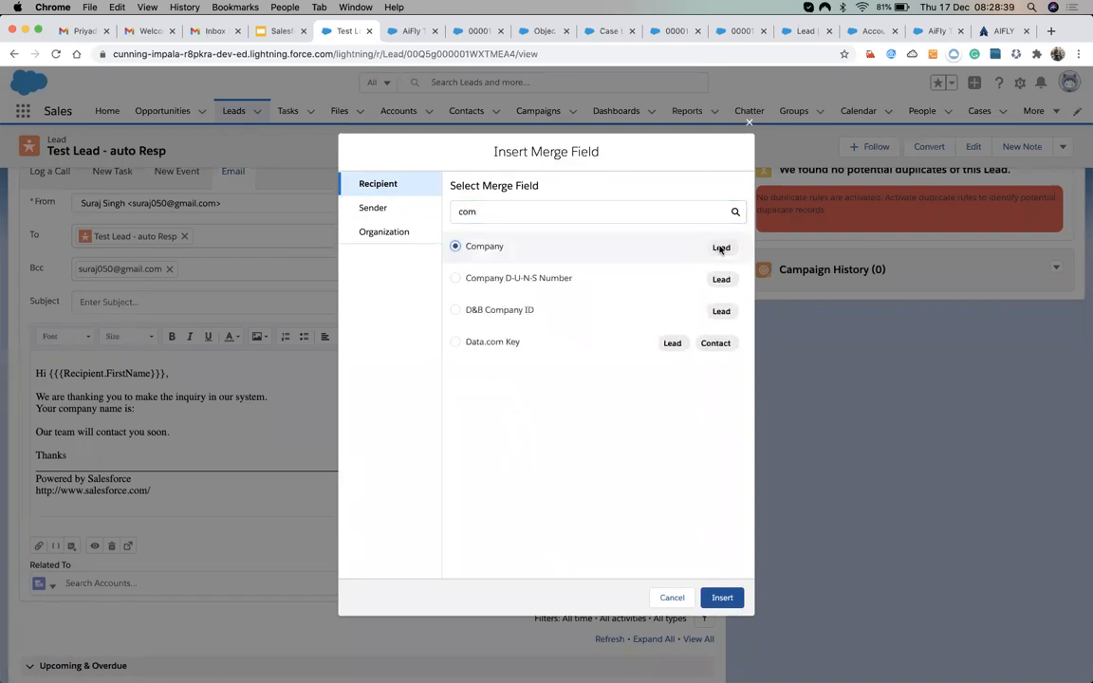
{"action": "left_click", "coordinate": [721, 598]}
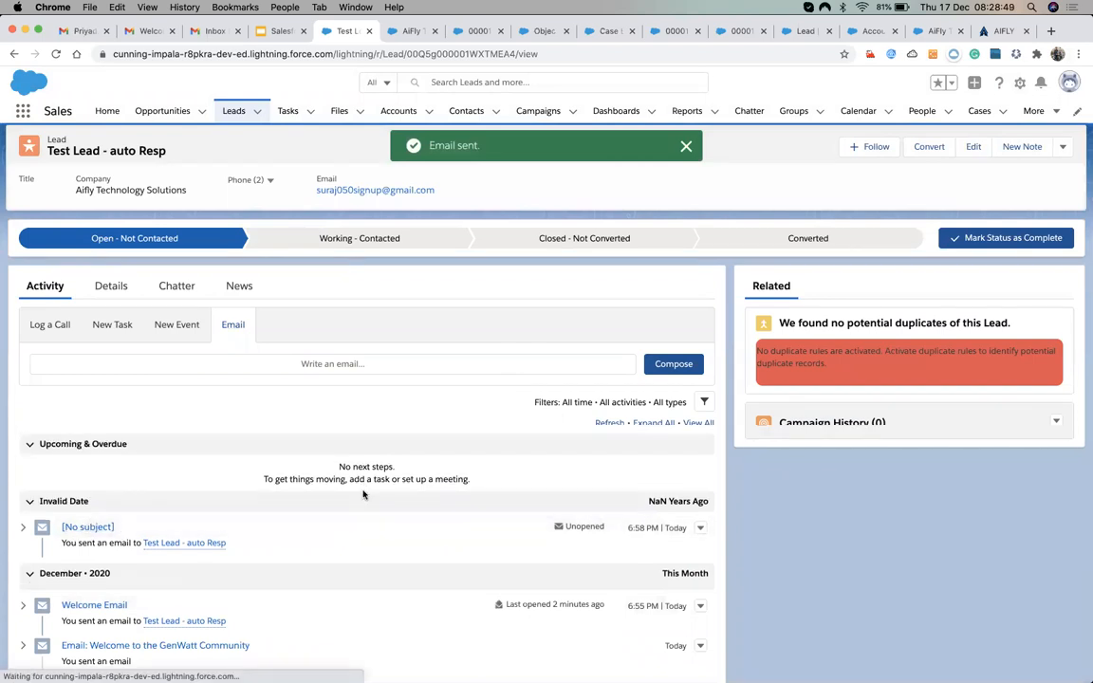
{"action": "scroll", "coordinate": [143, 513], "scroll_direction": "down", "scroll_amount": 1}
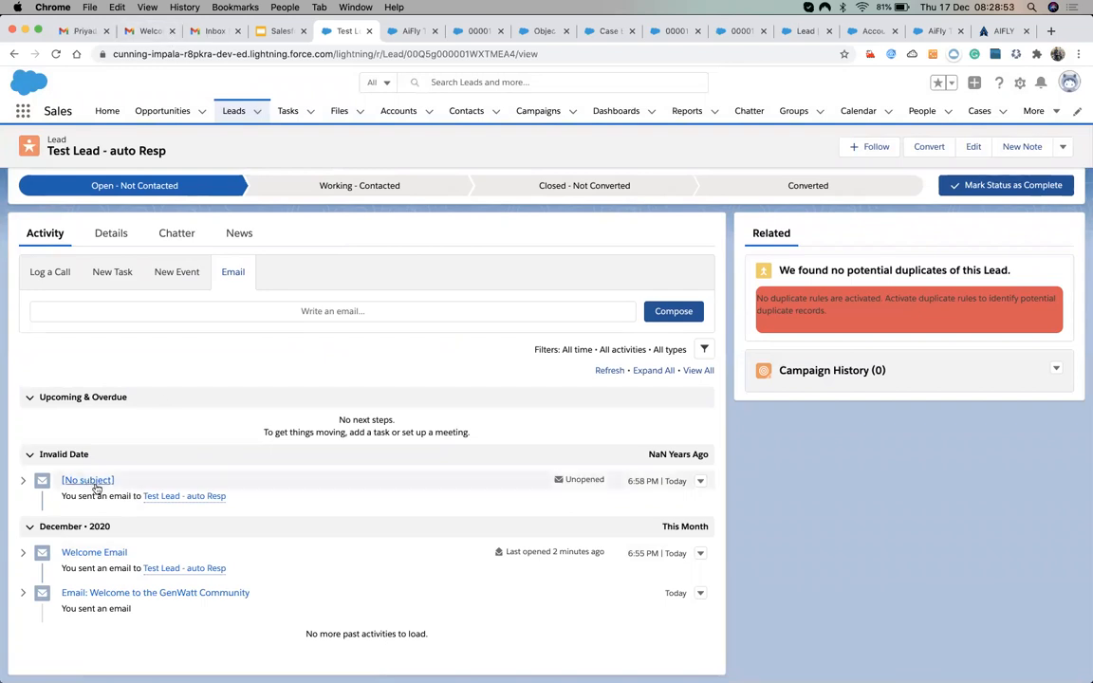
Open the (no subject) email in Gmail, confirm 'Hi Test,' and Aifly Technology Solutions, then return to Salesforce.
{"action": "left_click", "coordinate": [152, 32]}
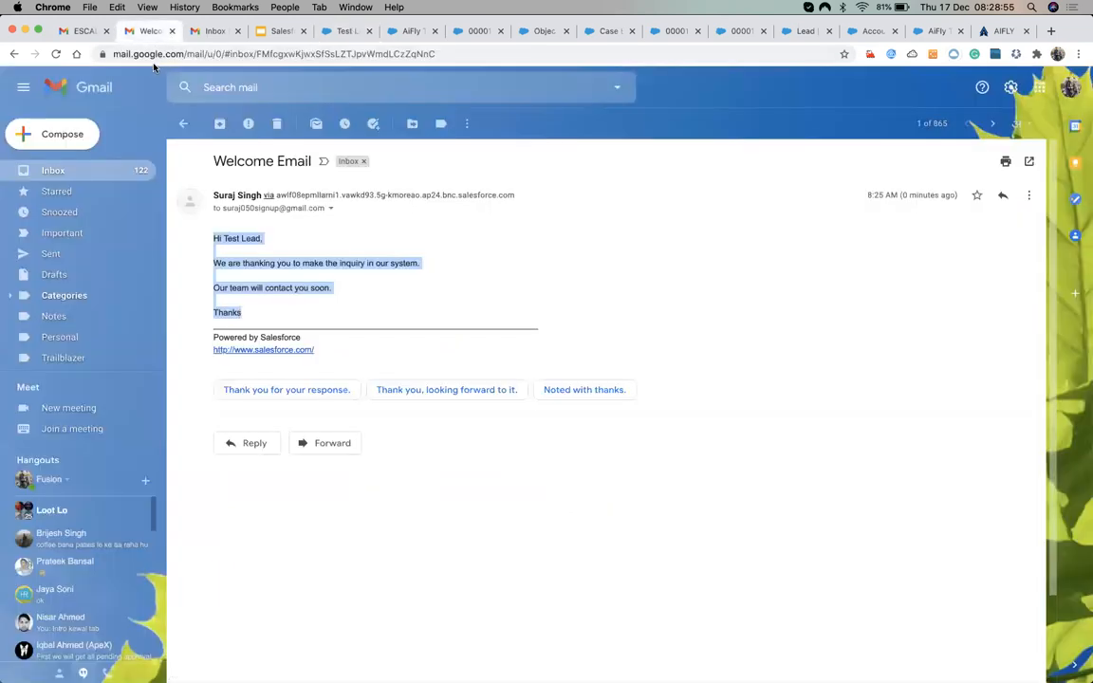
{"action": "left_click", "coordinate": [97, 174]}
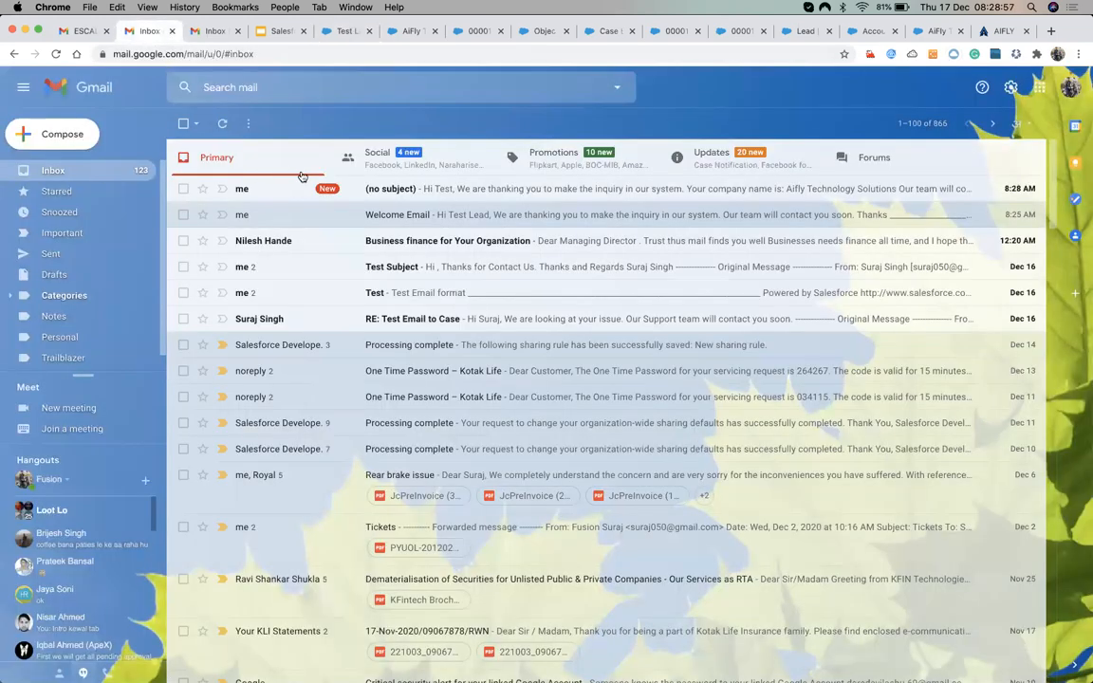
{"action": "left_click", "coordinate": [351, 189]}
{"action": "double_click", "coordinate": [230, 362]}
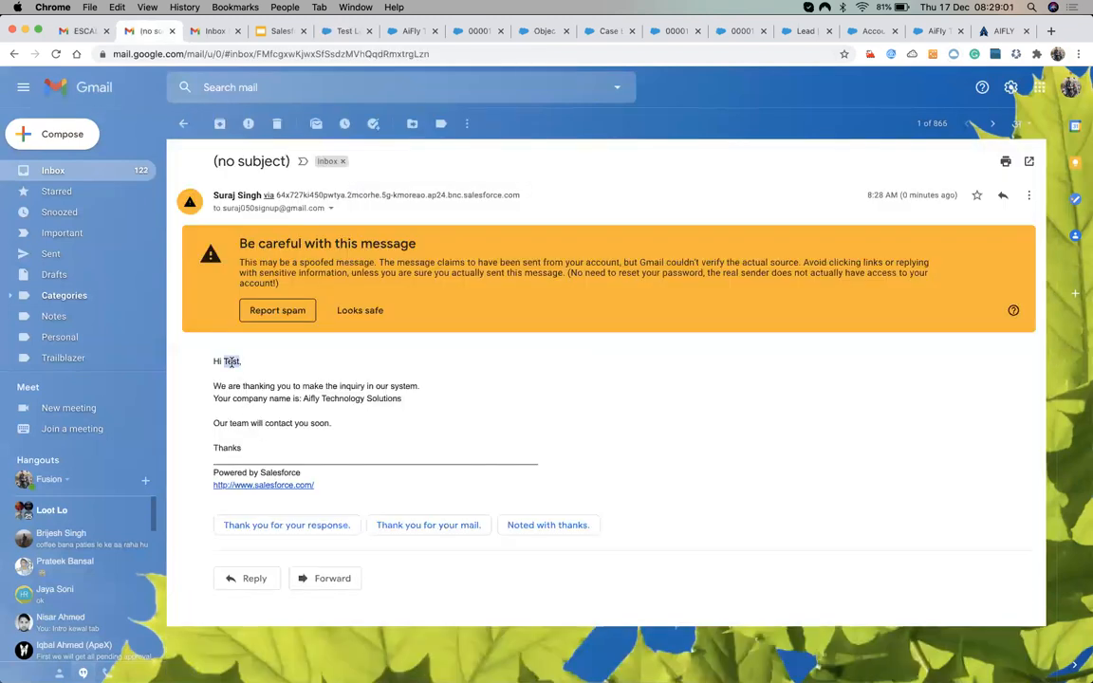
{"action": "left_click", "coordinate": [276, 399]}
{"action": "left_click_drag", "start_coordinate": [303, 399], "coordinate": [406, 405]}
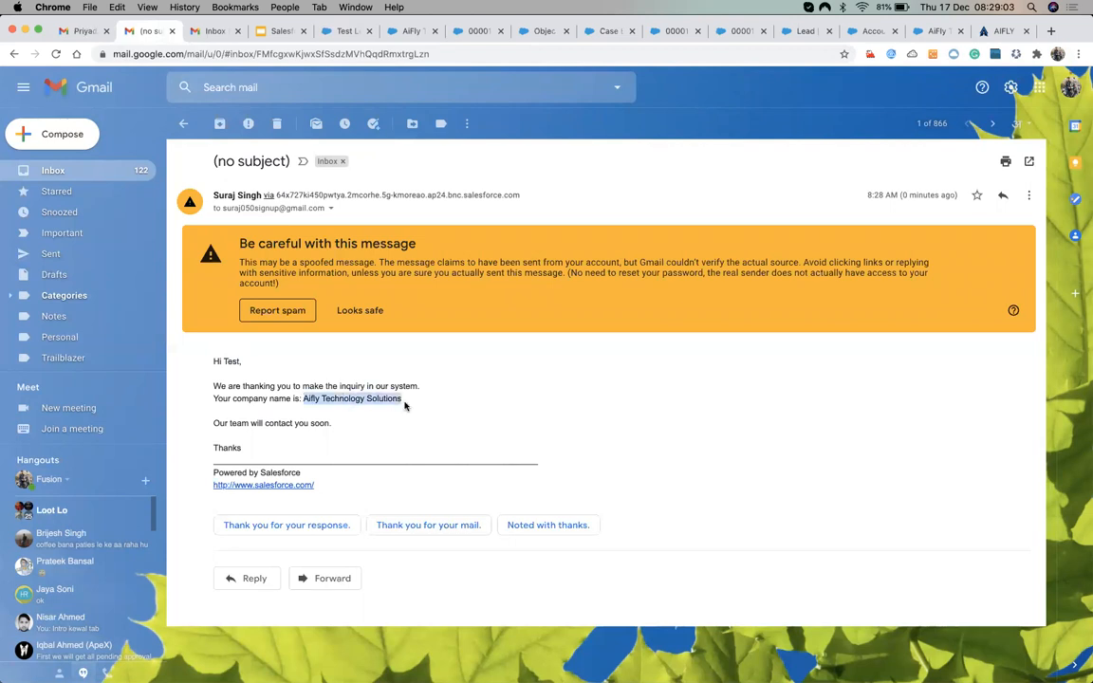
{"action": "left_click", "coordinate": [342, 31]}
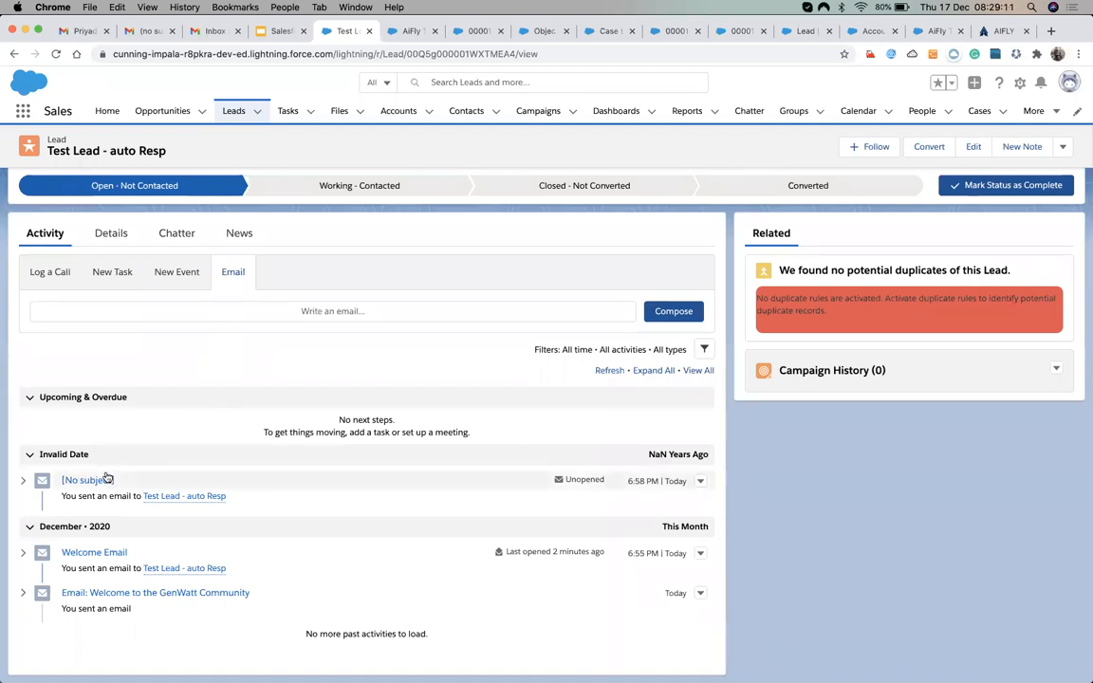
Review the sent [No subject] email record, then begin a new email to the lead.
{"action": "left_click", "coordinate": [76, 480]}
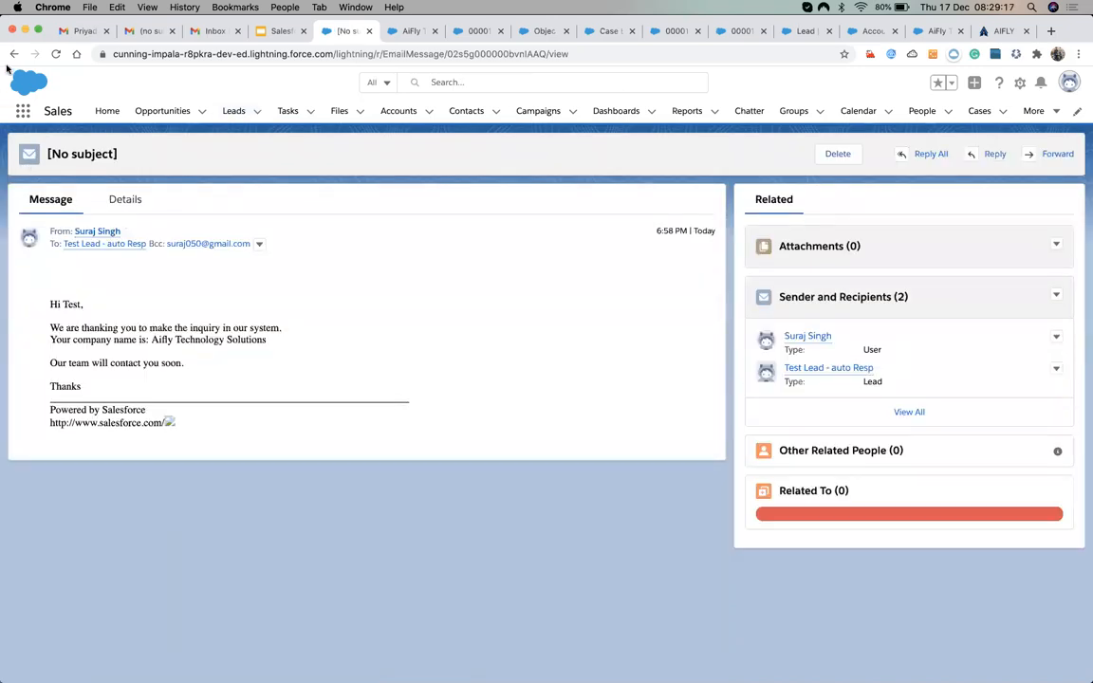
{"action": "left_click", "coordinate": [13, 53]}
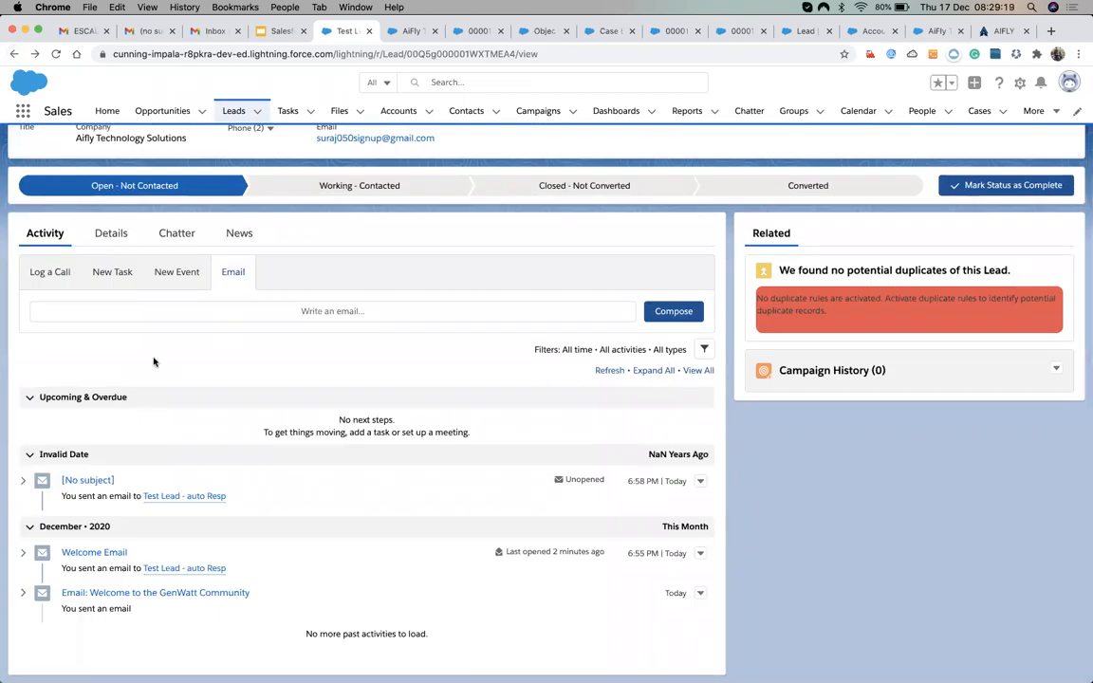
{"action": "left_click", "coordinate": [348, 311]}
{"action": "scroll", "coordinate": [182, 469], "scroll_direction": "down", "scroll_amount": 2}
{"action": "scroll", "coordinate": [182, 469], "scroll_direction": "down", "scroll_amount": 1}
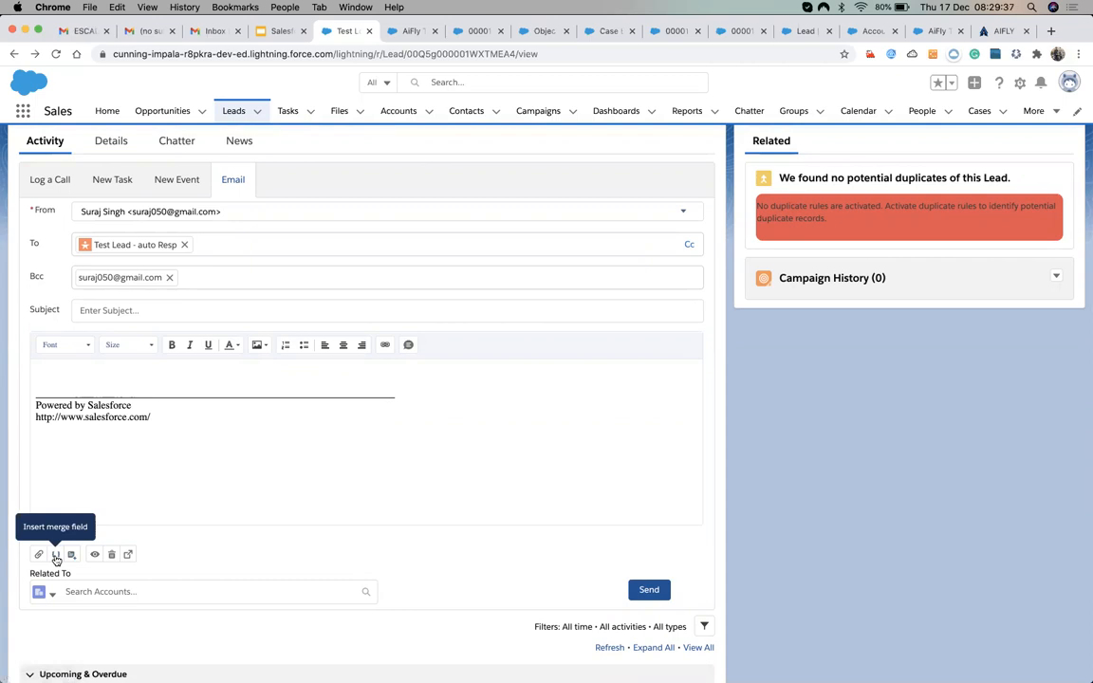
Put the cursor in the blank email body, glancing at the received Gmail message before returning.
{"action": "left_click", "coordinate": [102, 377]}
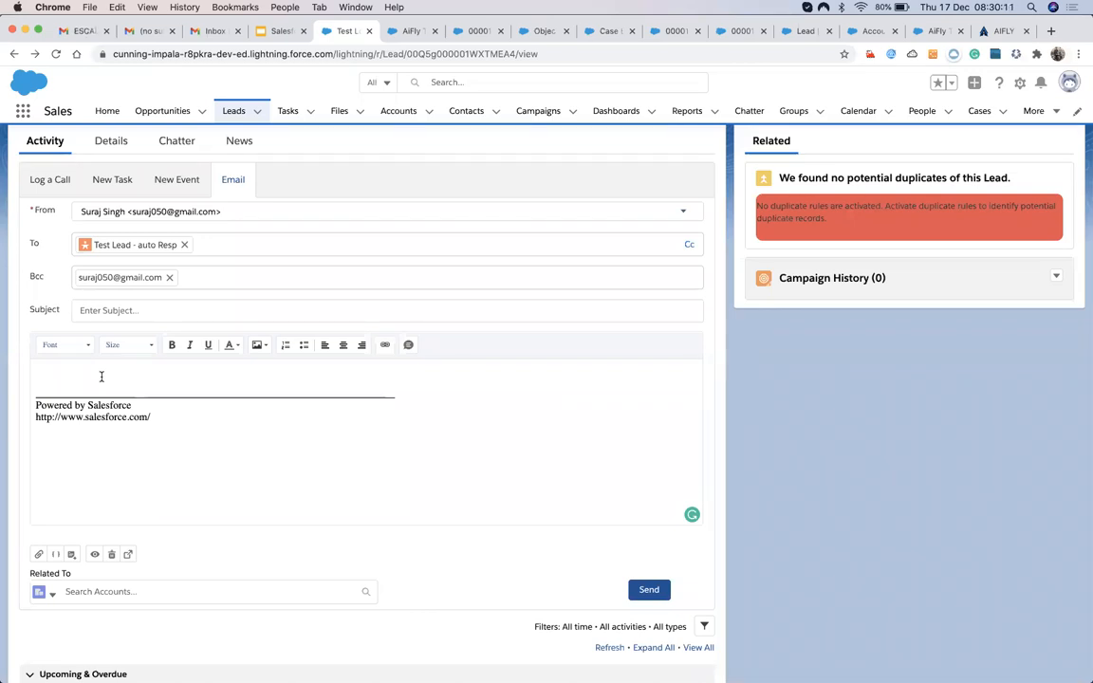
{"action": "left_click", "coordinate": [147, 40]}
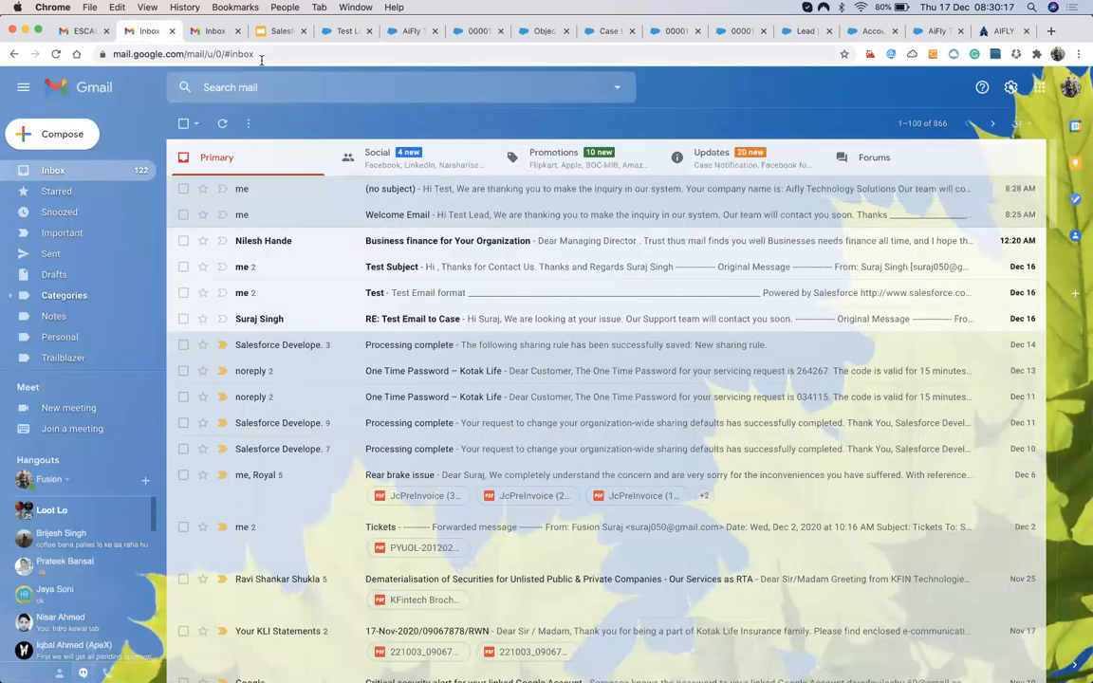
{"action": "left_click", "coordinate": [339, 32]}
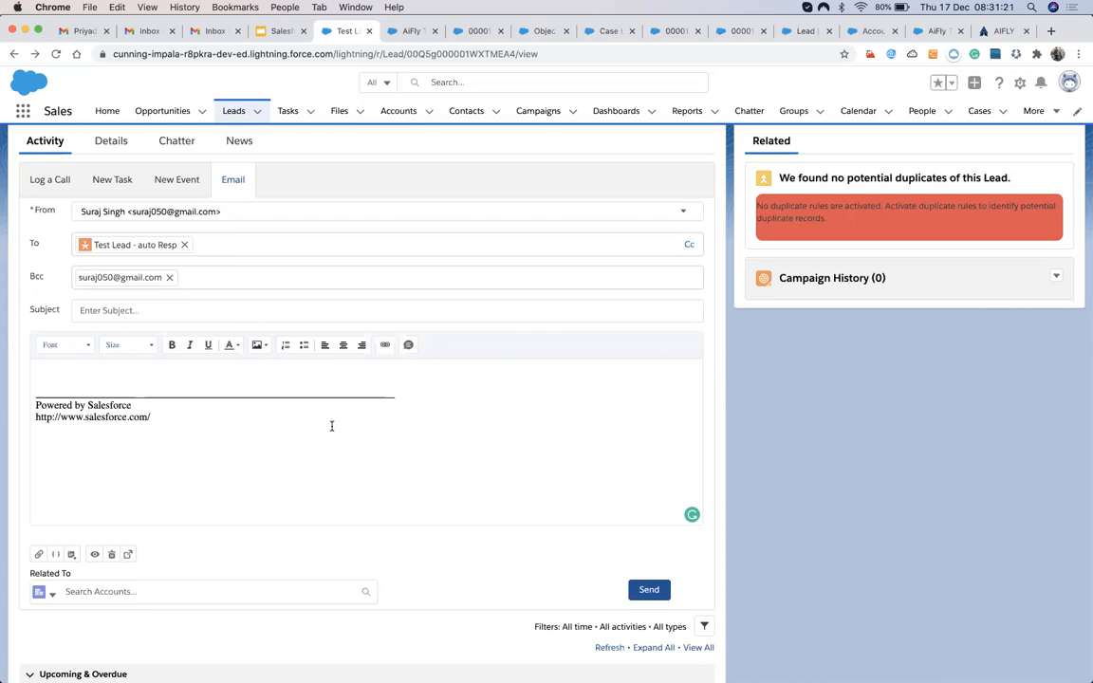
Leave the lead email unwritten, check the test lead's Details, and go to All Open Cases.
{"action": "left_click", "coordinate": [111, 393]}
{"action": "left_click", "coordinate": [112, 152]}
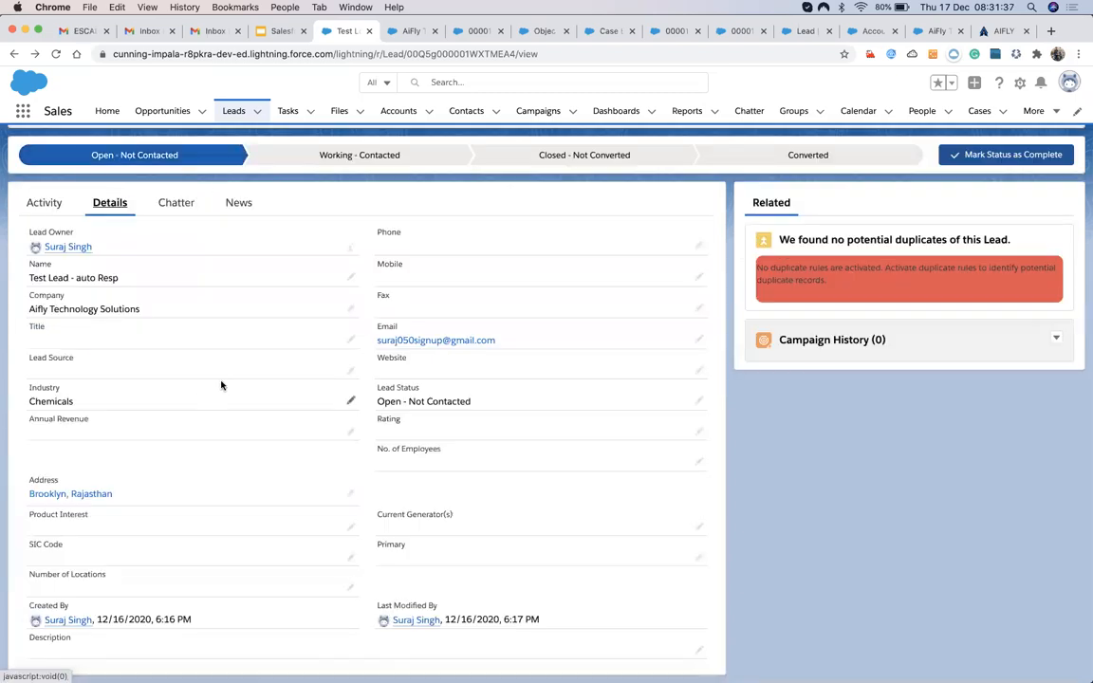
{"action": "left_click", "coordinate": [43, 203]}
{"action": "left_click", "coordinate": [100, 209]}
{"action": "left_click", "coordinate": [980, 111]}
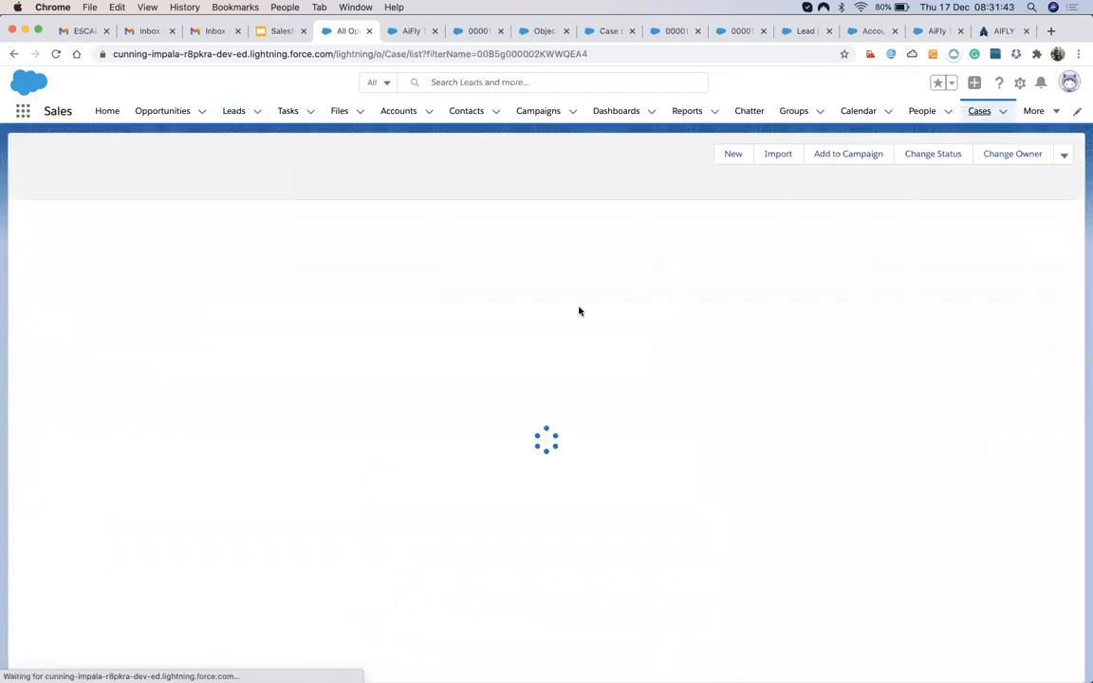
Look over case 00001033, then review the Test Lead - auto Resp record's details.
{"action": "left_click", "coordinate": [92, 228]}
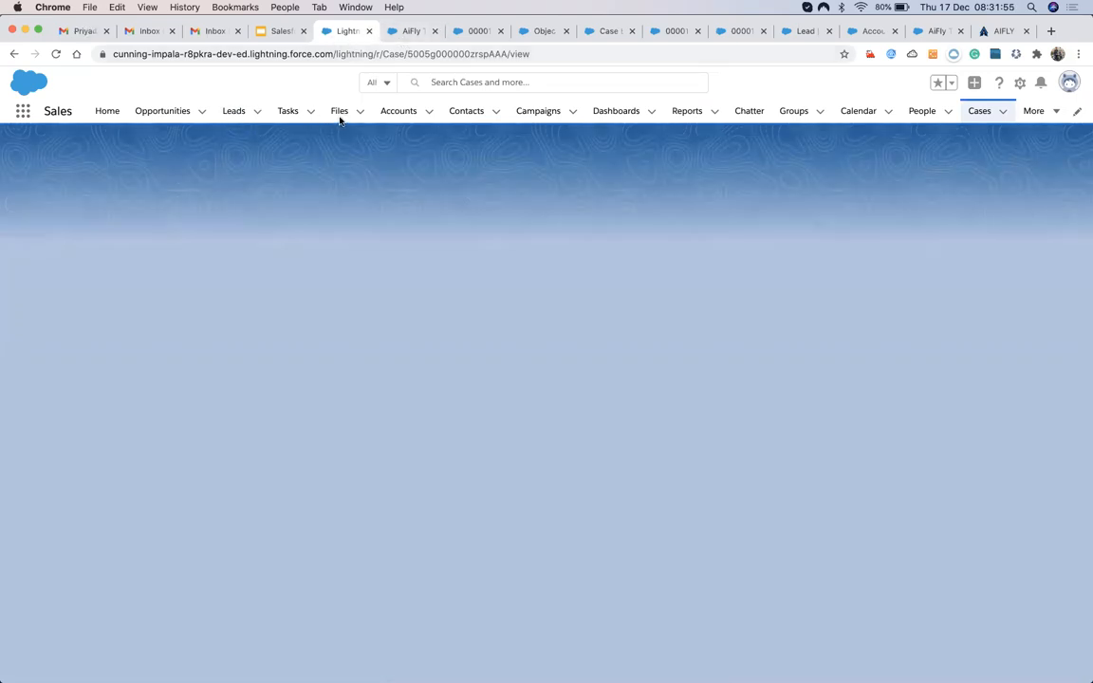
{"action": "left_click", "coordinate": [406, 32]}
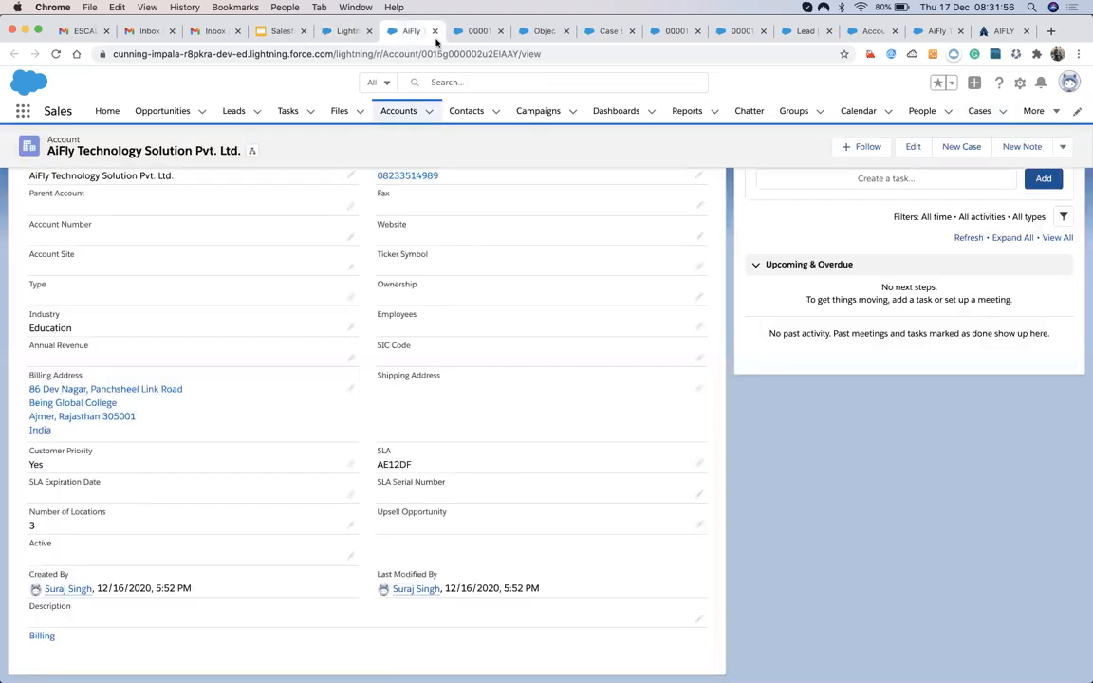
{"action": "left_click", "coordinate": [235, 110]}
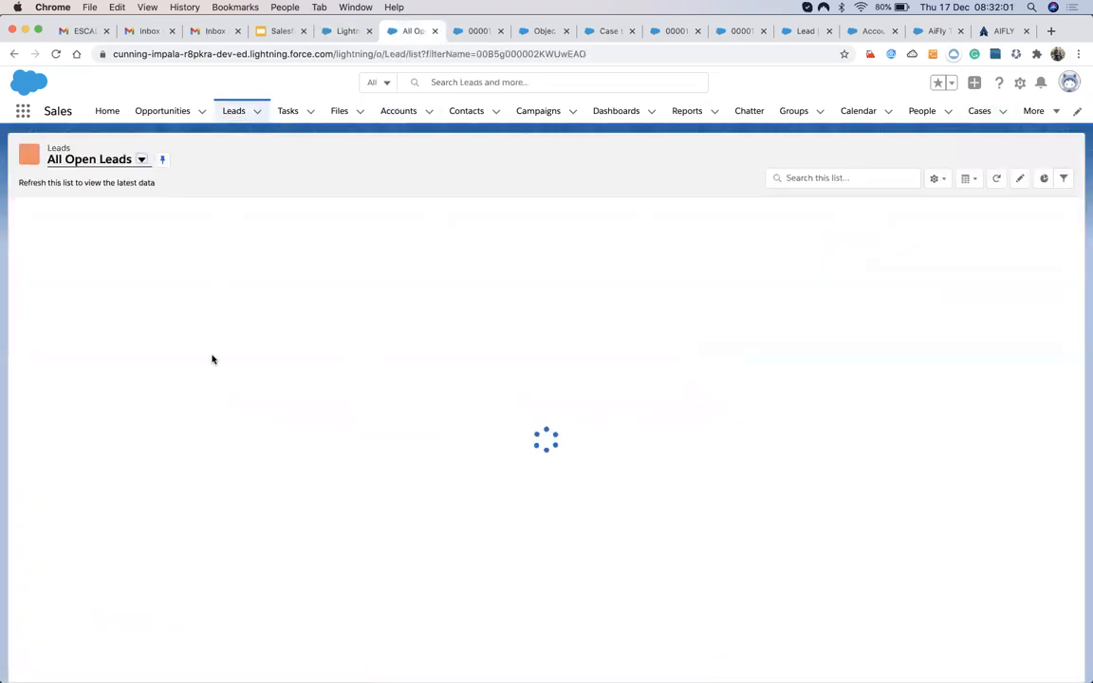
{"action": "left_click", "coordinate": [107, 229]}
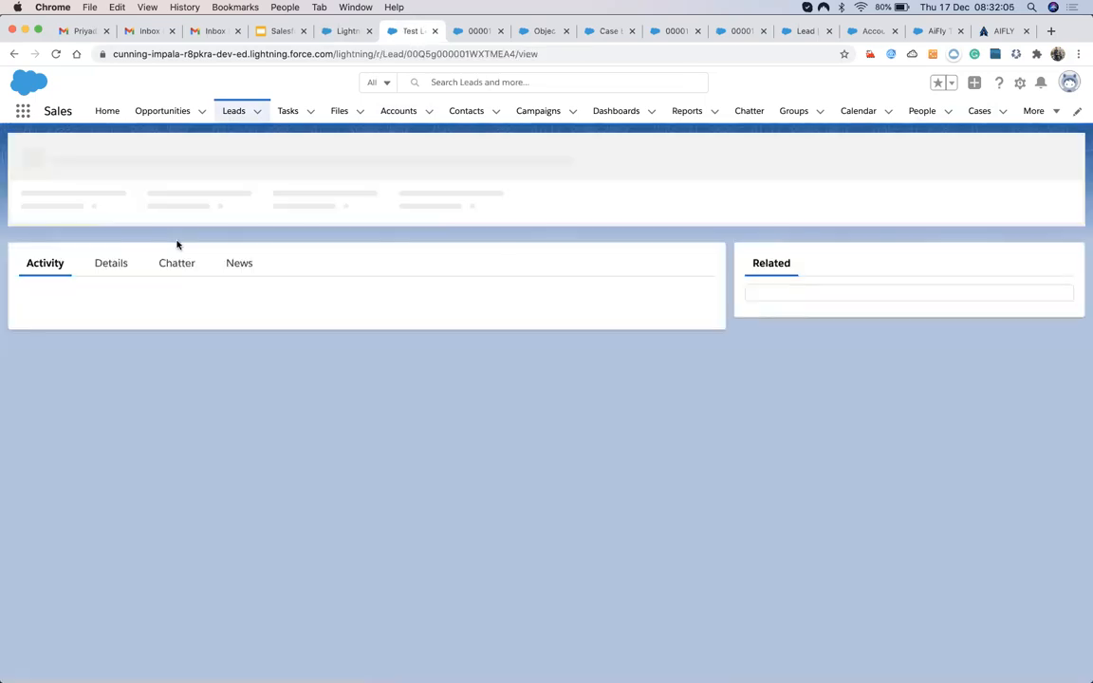
{"action": "left_click", "coordinate": [113, 267]}
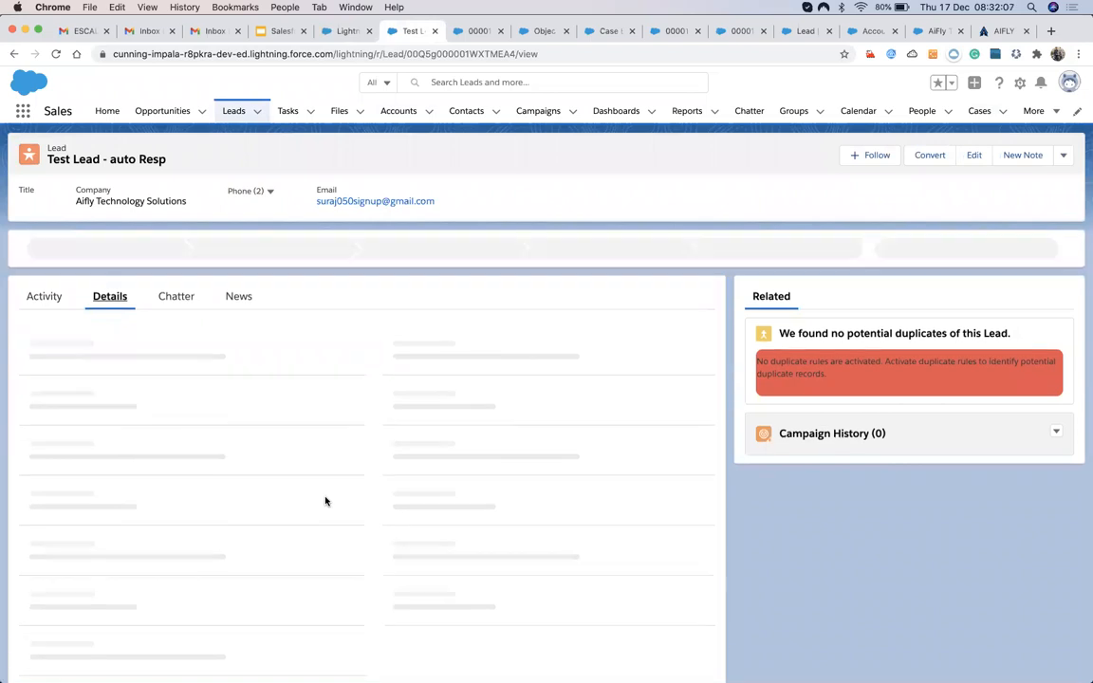
{"action": "scroll", "coordinate": [364, 558], "scroll_direction": "down", "scroll_amount": 2}
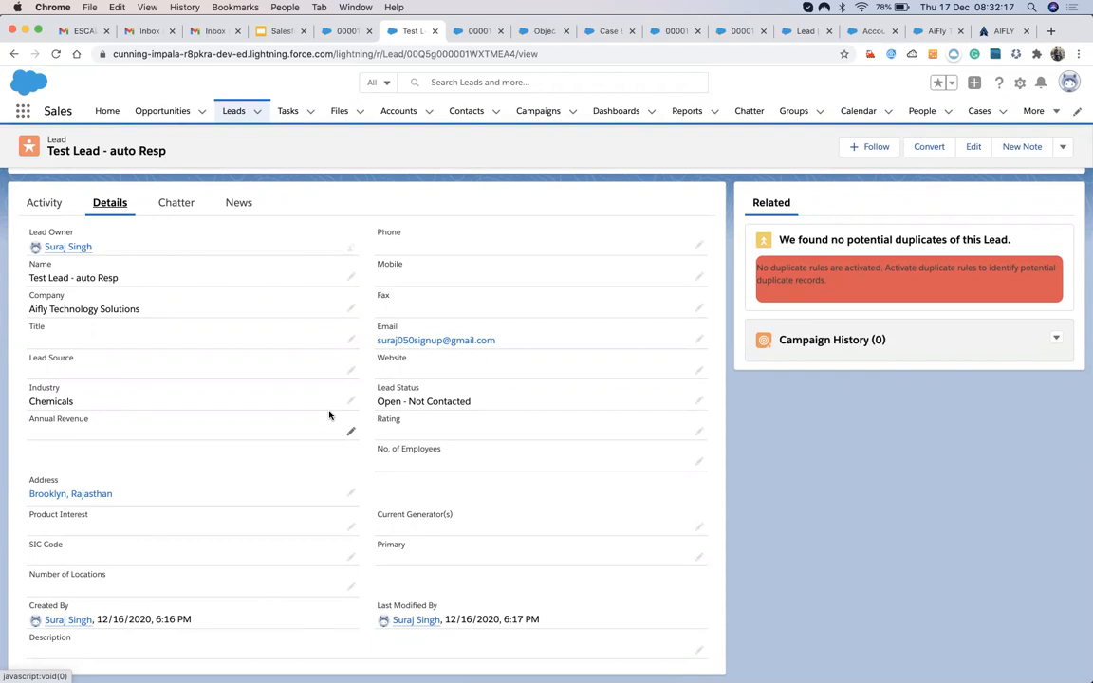
Revisit case 00001033, then select case 00001032 in the All Open Cases list.
{"action": "left_click", "coordinate": [976, 111]}
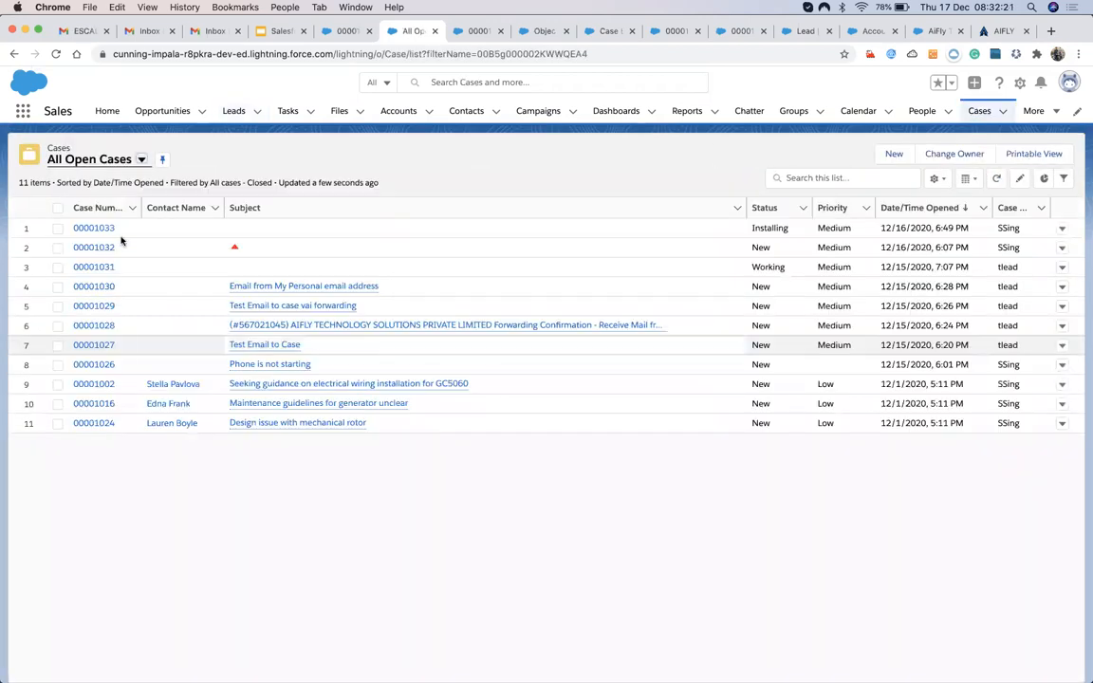
{"action": "left_click", "coordinate": [100, 227]}
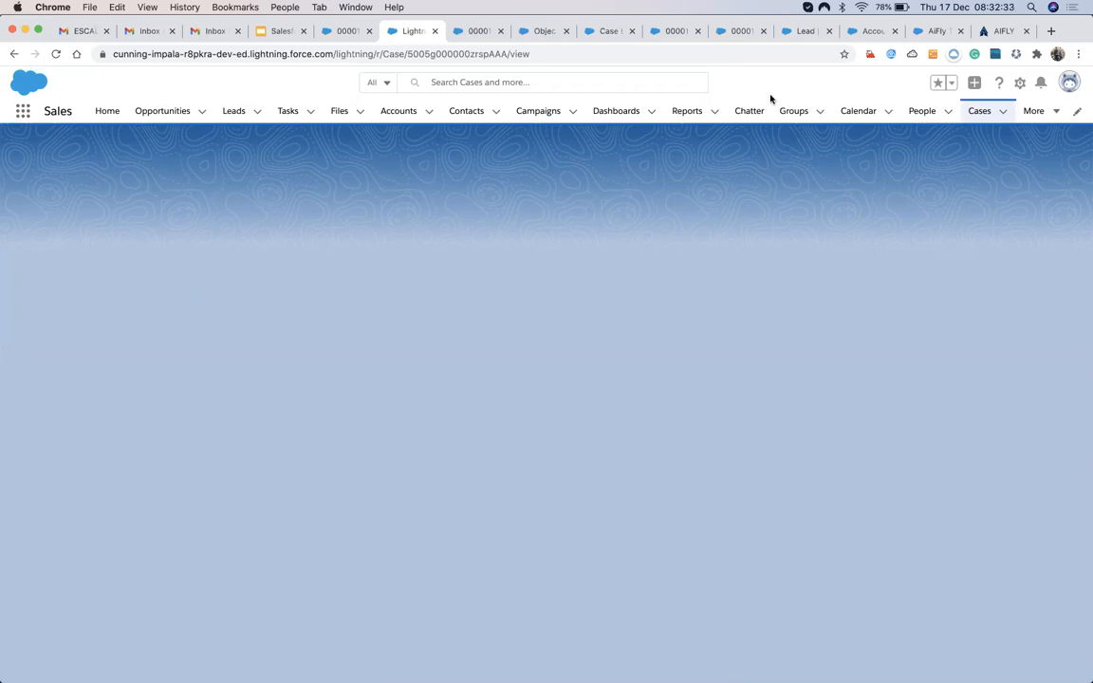
{"action": "left_click", "coordinate": [477, 31]}
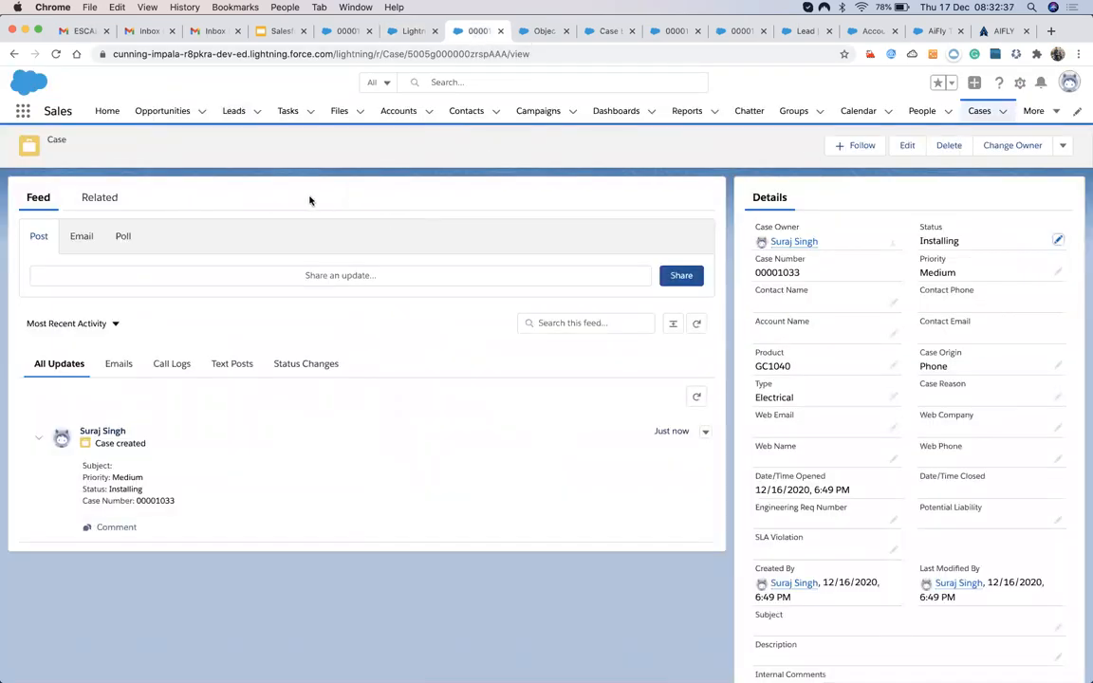
{"action": "left_click", "coordinate": [980, 111]}
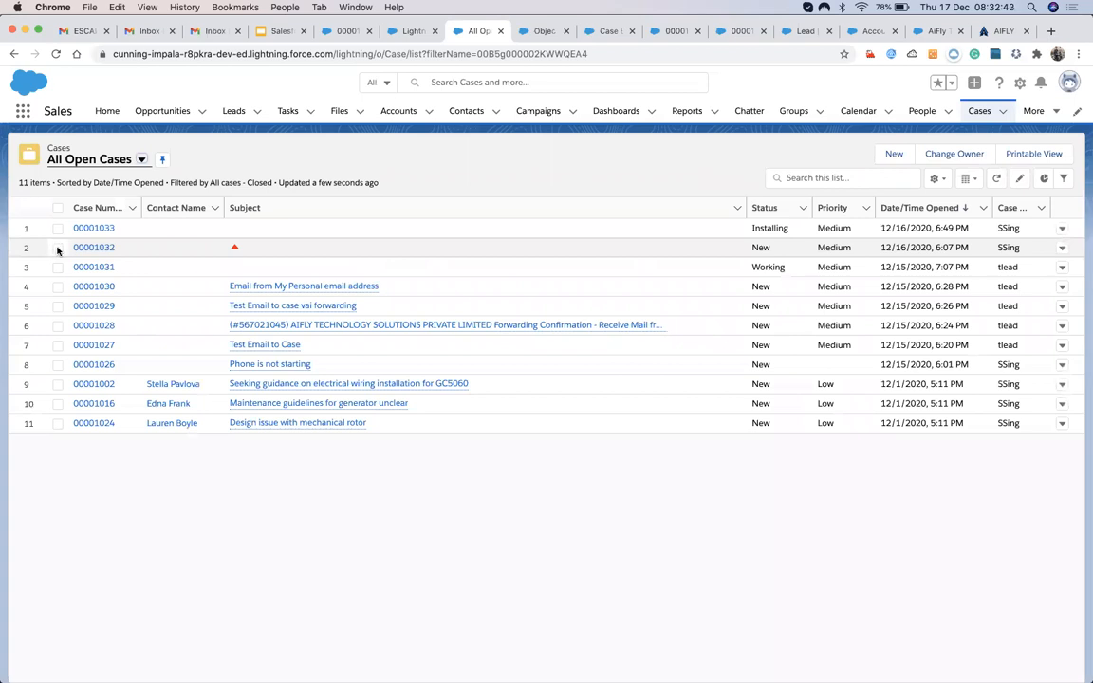
{"action": "left_click", "coordinate": [58, 248]}
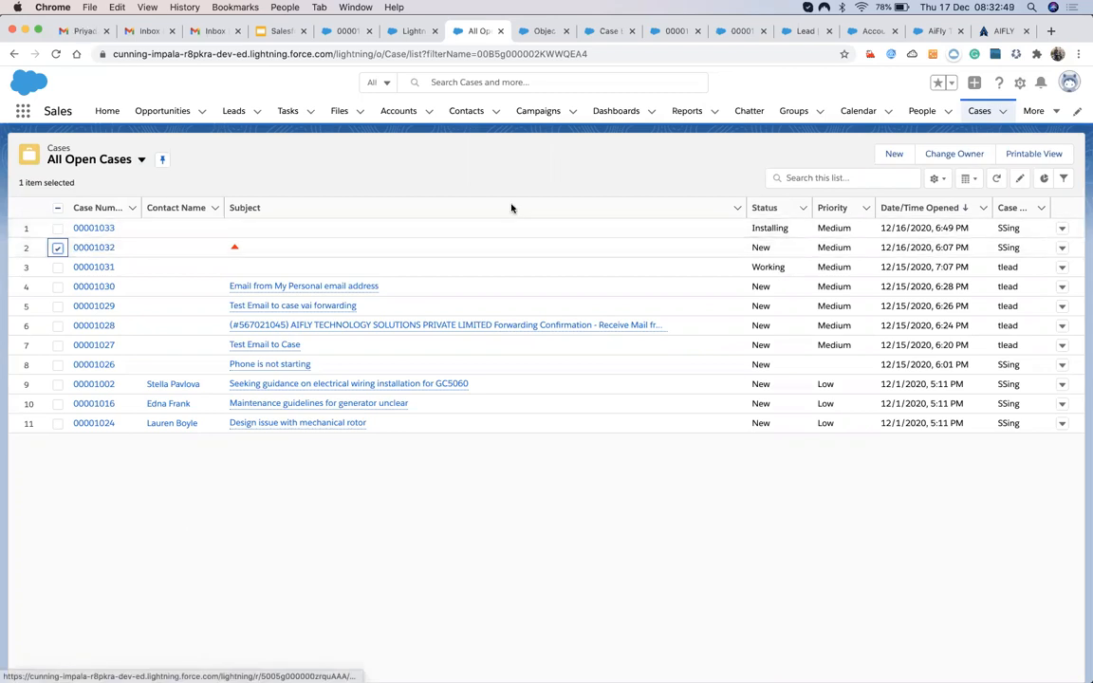
Delete case 00001032 from the All Open Cases list.
{"action": "left_click", "coordinate": [1062, 249]}
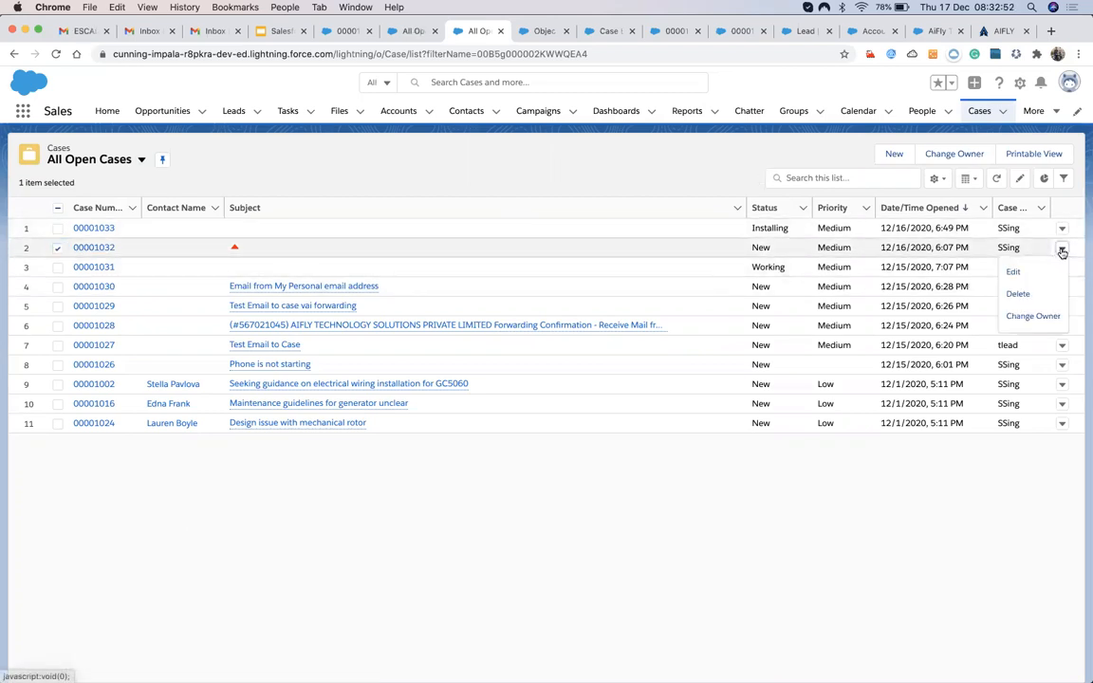
{"action": "left_click", "coordinate": [1016, 295]}
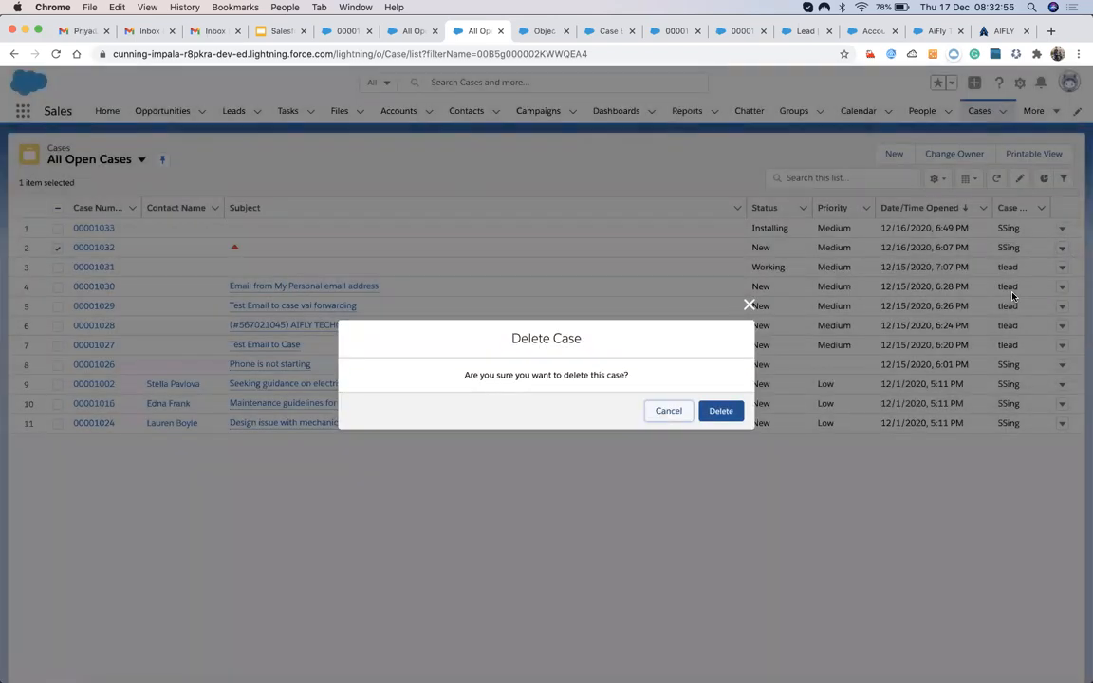
{"action": "left_click", "coordinate": [723, 413]}
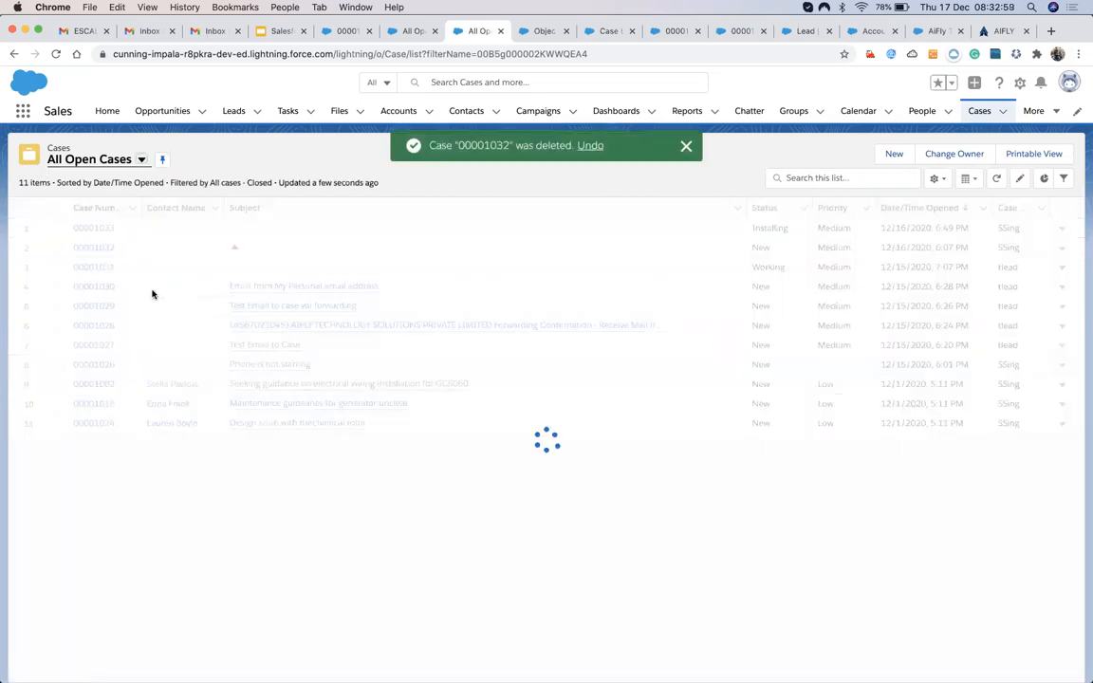
Open case 00001033's record.
{"action": "left_click", "coordinate": [92, 230]}
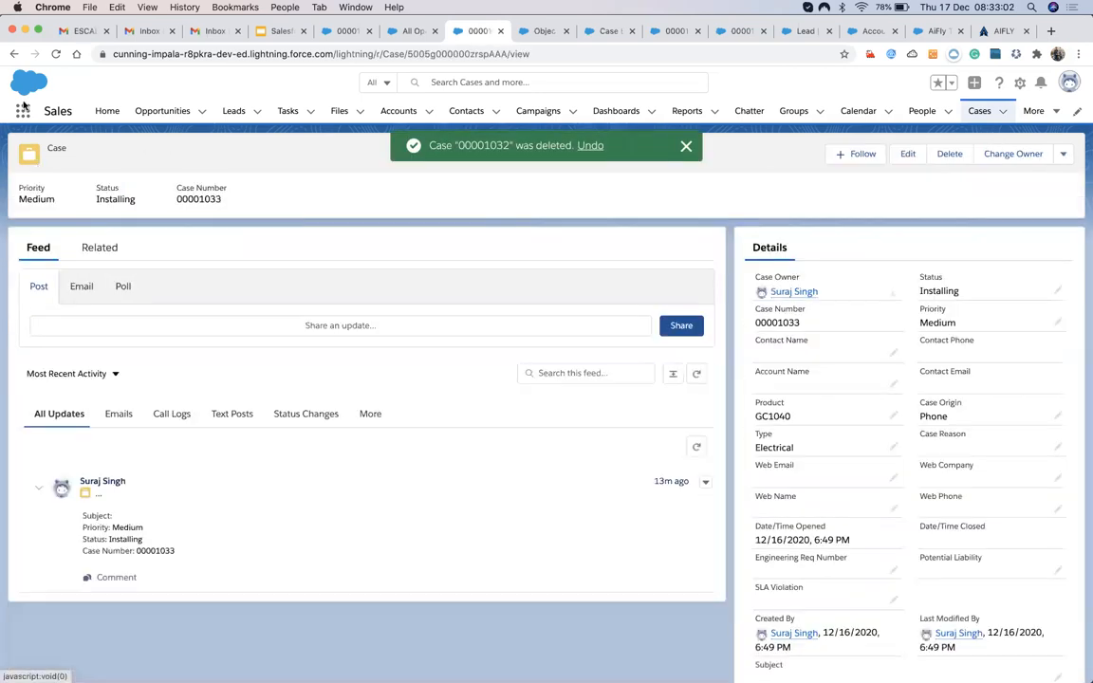
{"action": "left_click", "coordinate": [13, 54]}
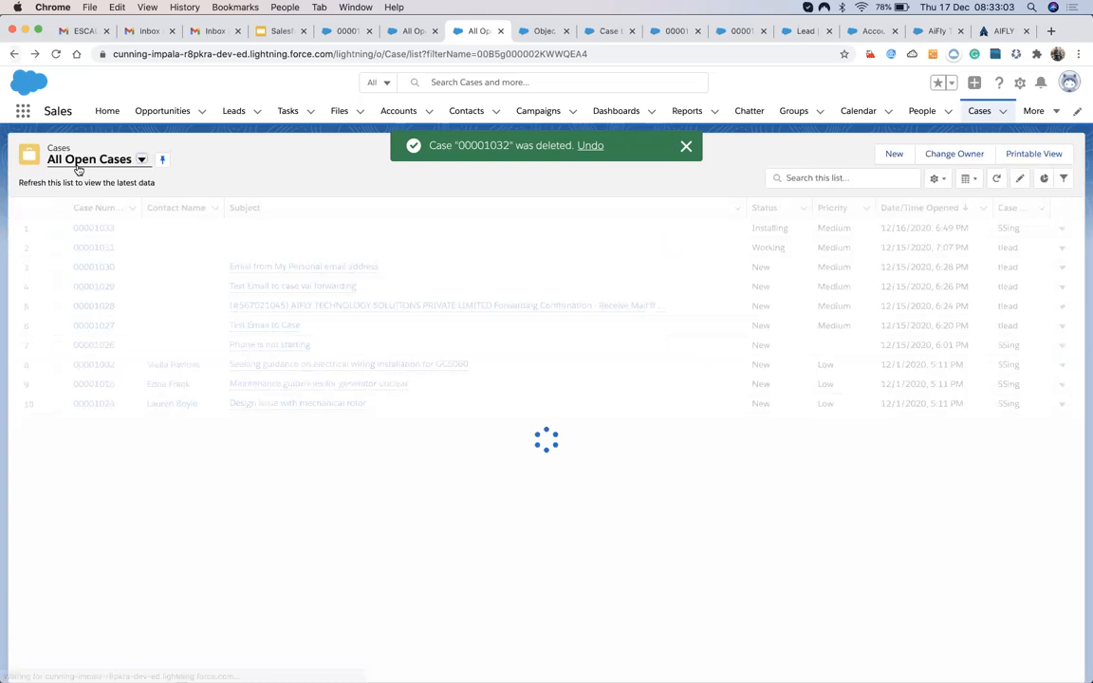
{"action": "left_click", "coordinate": [92, 230]}
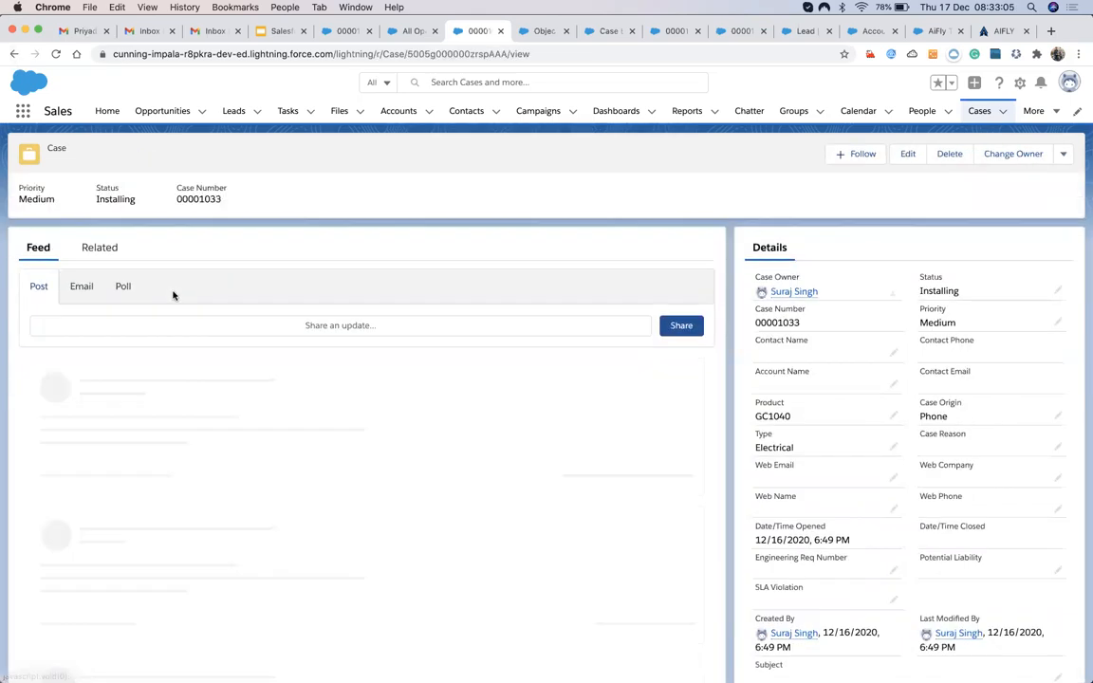
Save a contact and the Aifly Technology Solutions account on case 00001033, then filter the feed to Emails.
{"action": "left_click", "coordinate": [128, 252]}
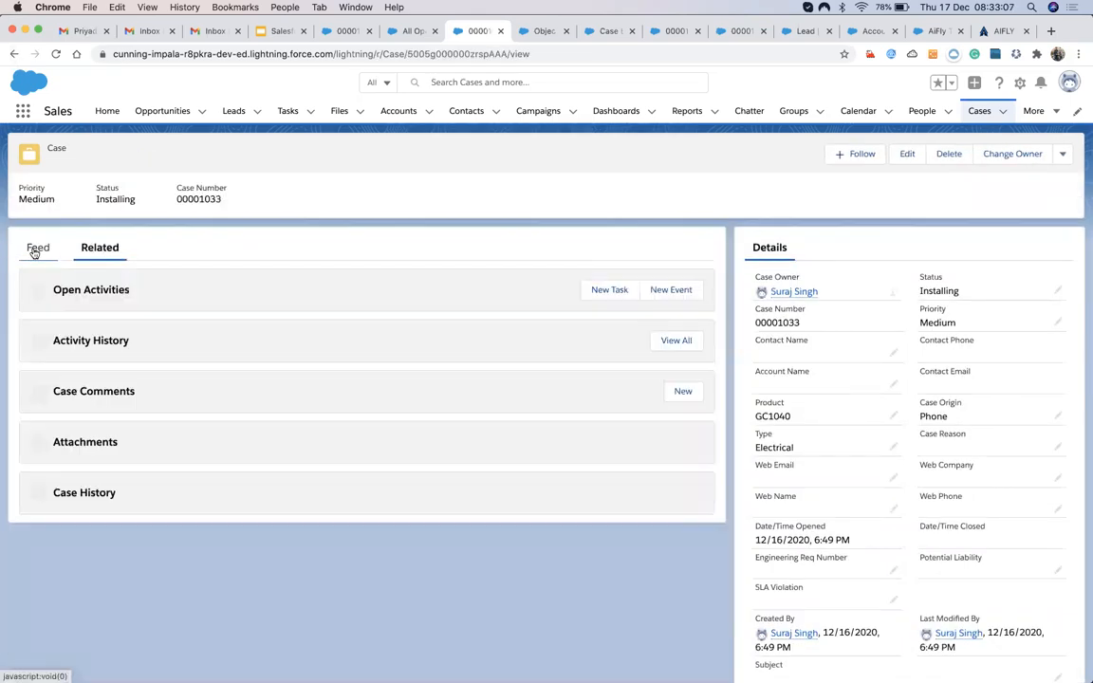
{"action": "left_click", "coordinate": [35, 249]}
{"action": "scroll", "coordinate": [879, 377], "scroll_direction": "down", "scroll_amount": 1}
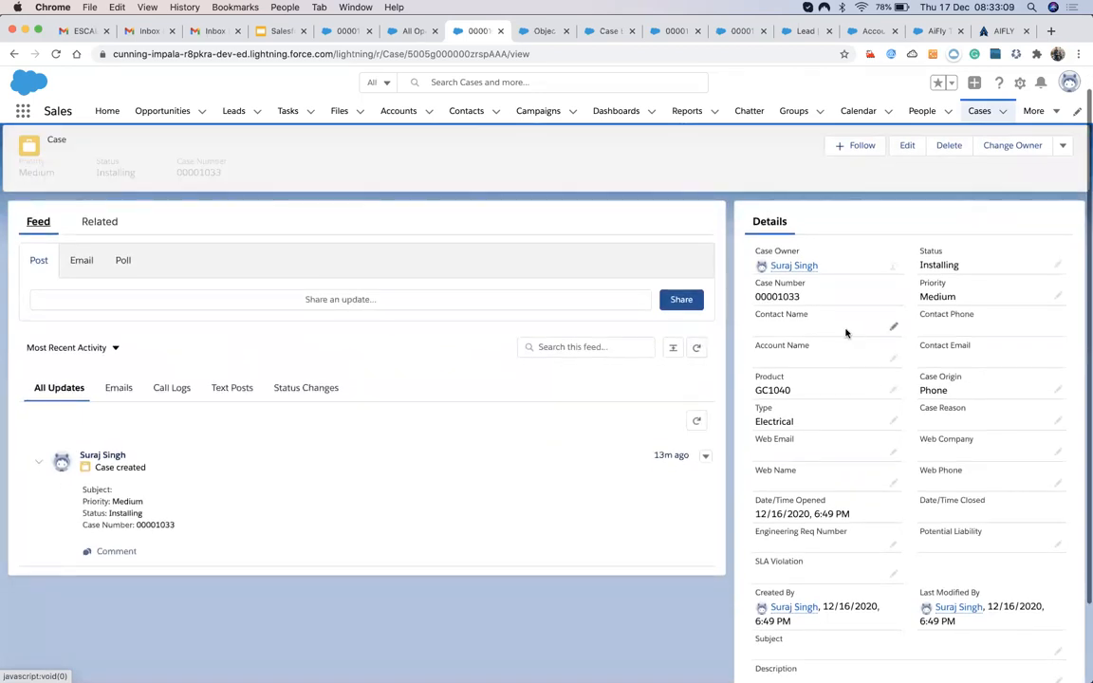
{"action": "left_click", "coordinate": [895, 328]}
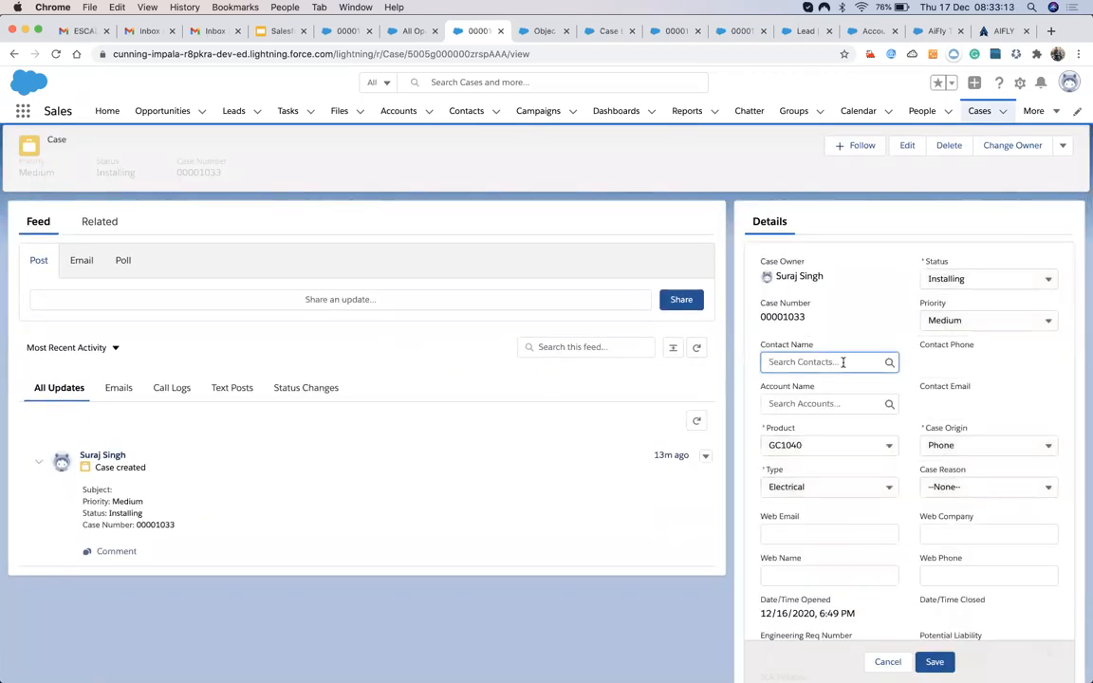
{"action": "left_click", "coordinate": [818, 408]}
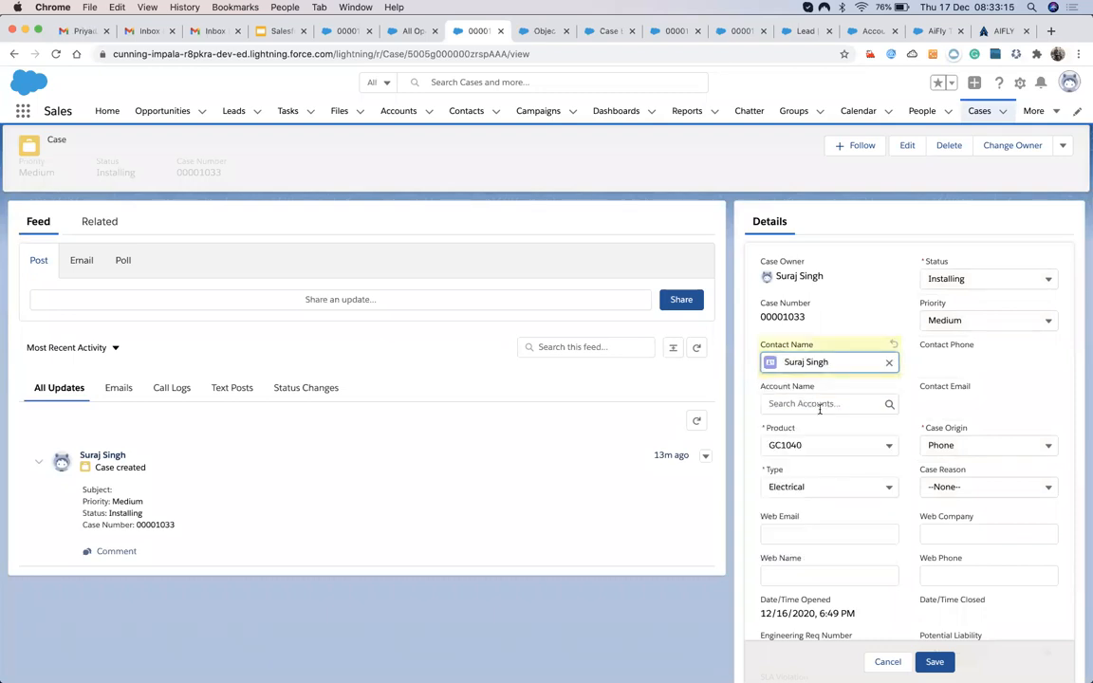
{"action": "left_click", "coordinate": [851, 404]}
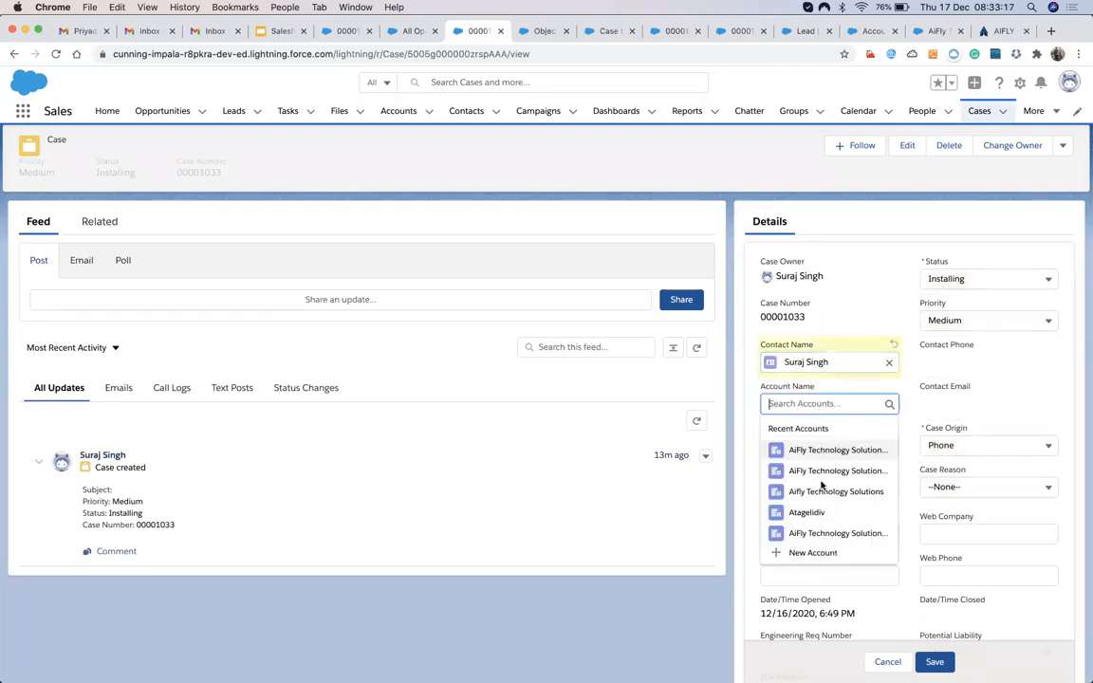
{"action": "left_click", "coordinate": [818, 491]}
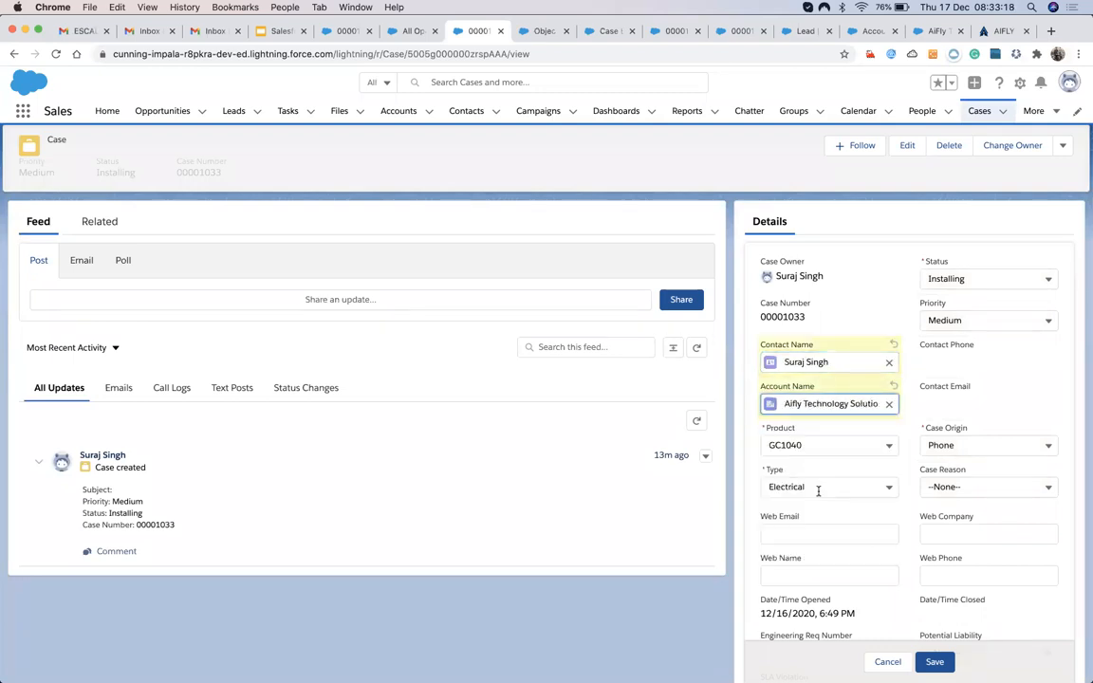
{"action": "left_click", "coordinate": [935, 661]}
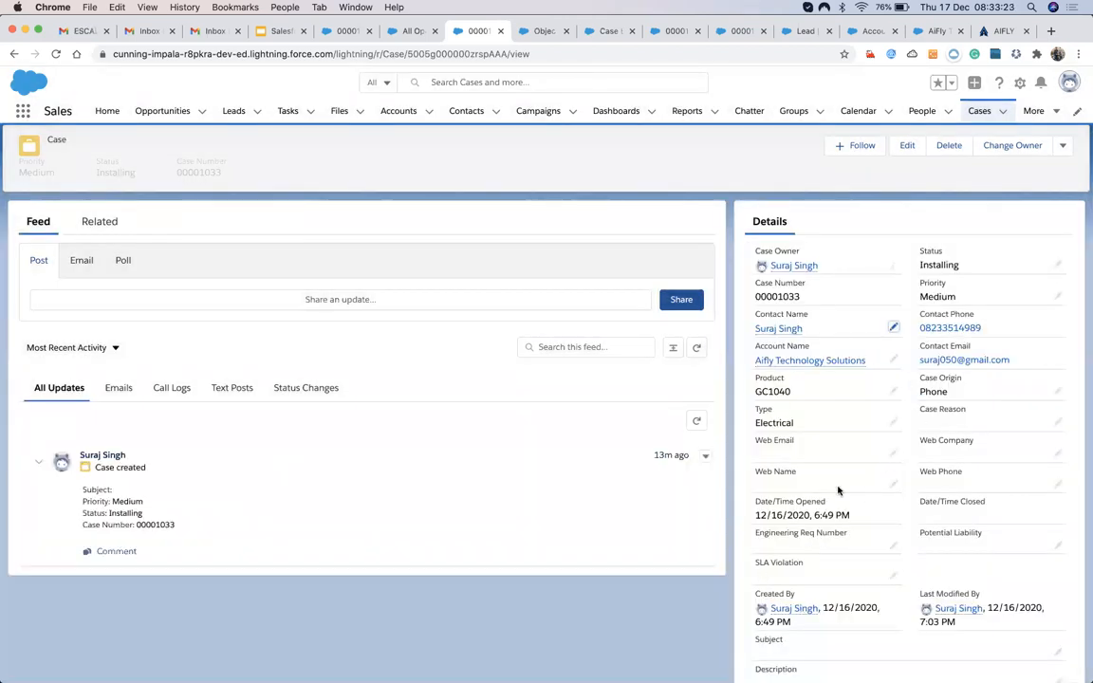
{"action": "left_click", "coordinate": [120, 389]}
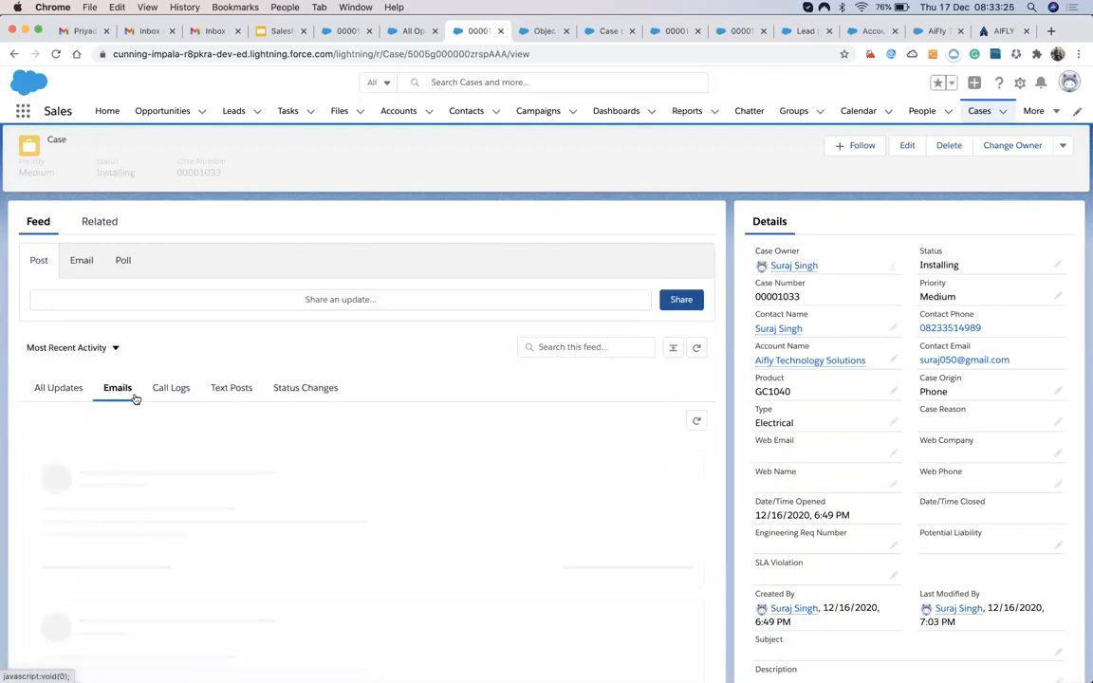
Start an email from case 00001033 and bring up the Insert Merge Field picker.
{"action": "scroll", "coordinate": [241, 476], "scroll_direction": "down", "scroll_amount": 2}
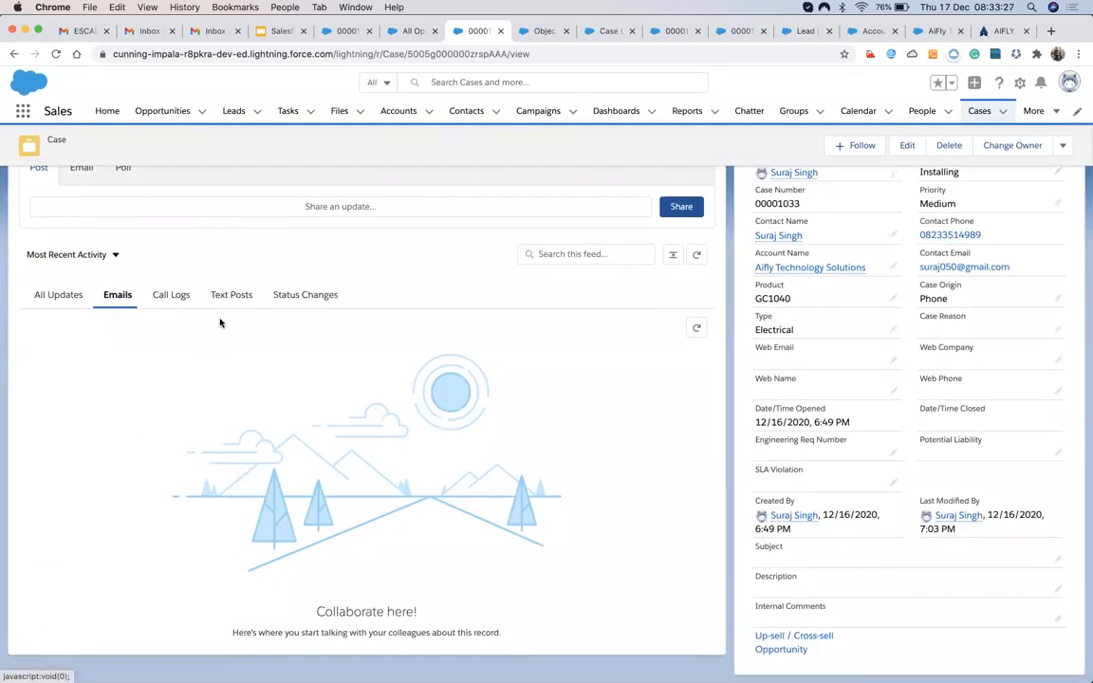
{"action": "scroll", "coordinate": [151, 427], "scroll_direction": "up", "scroll_amount": 3}
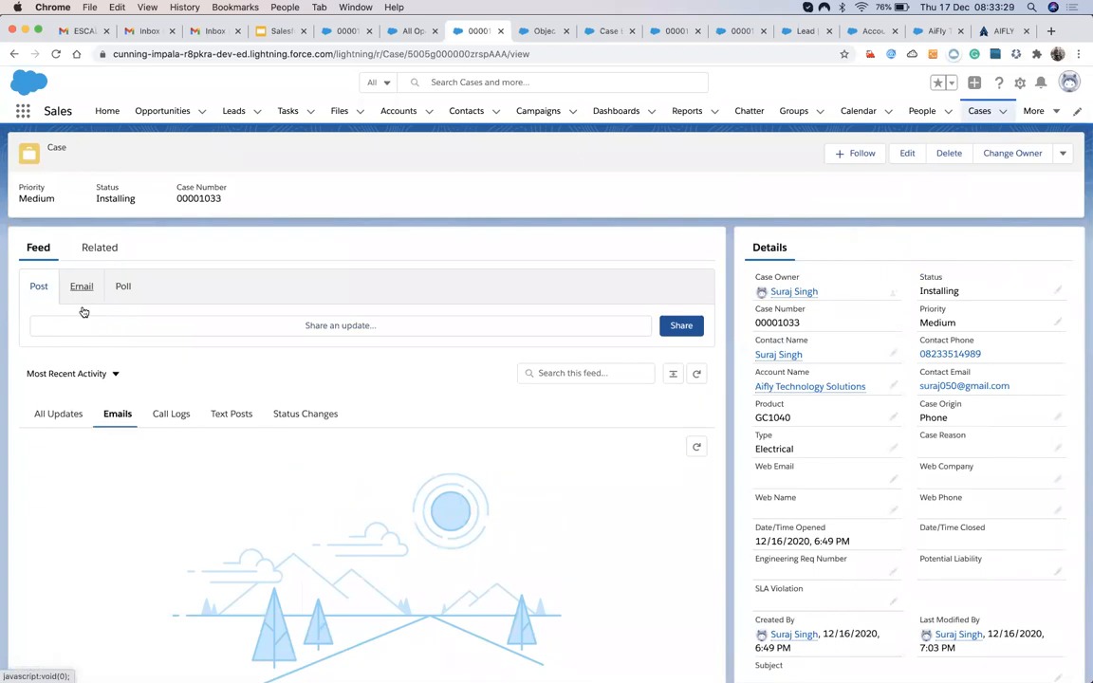
{"action": "left_click", "coordinate": [82, 286]}
{"action": "scroll", "coordinate": [110, 408], "scroll_direction": "down", "scroll_amount": 2}
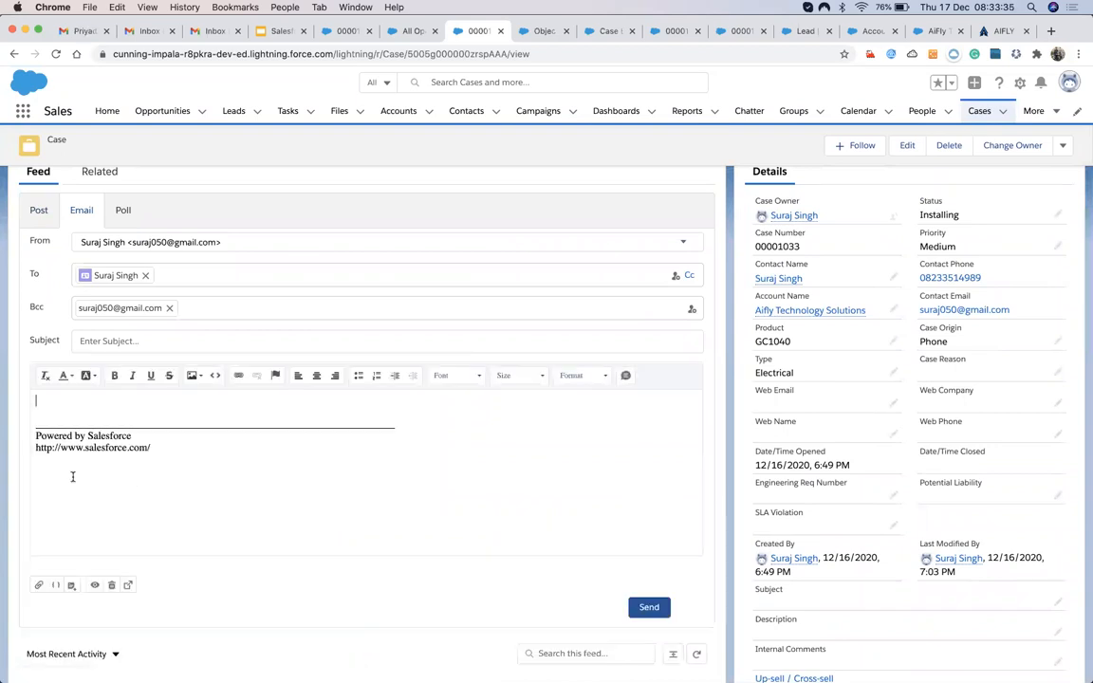
{"action": "left_click", "coordinate": [56, 588]}
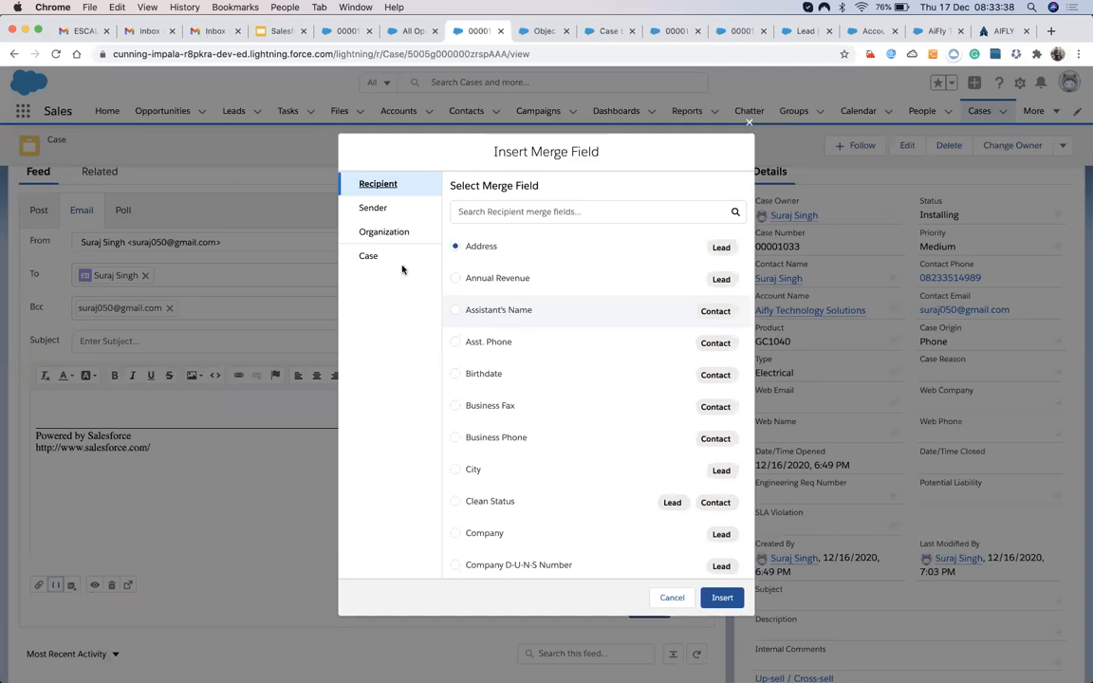
Show the Case merge fields and browse through the list.
{"action": "left_click", "coordinate": [402, 266]}
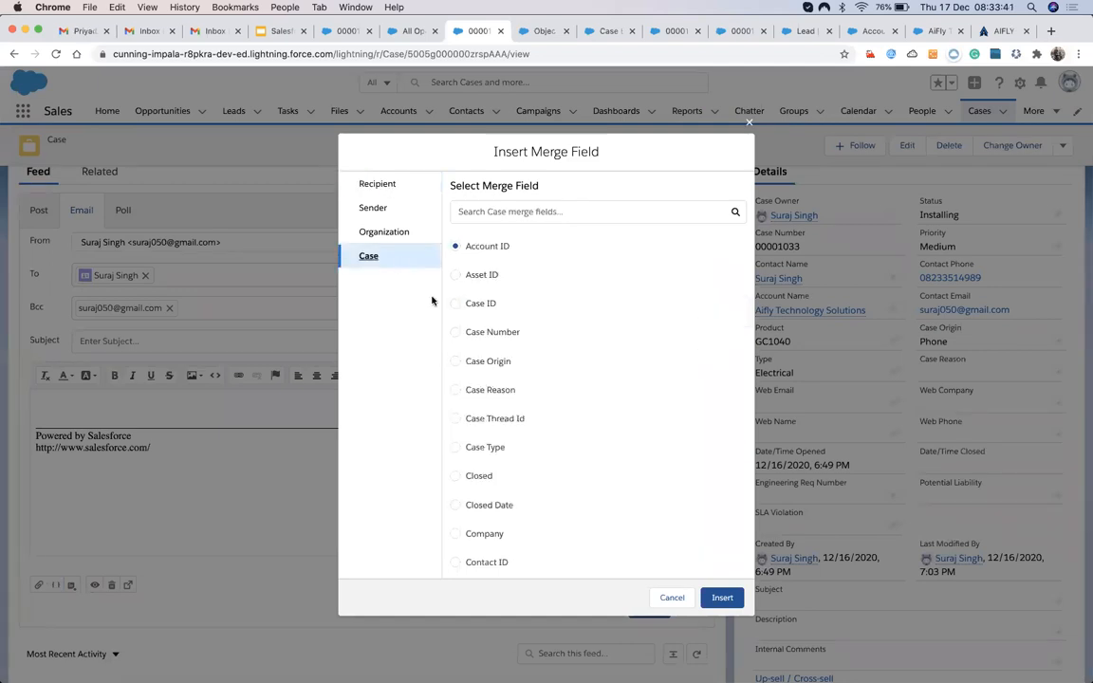
{"action": "scroll", "coordinate": [520, 399], "scroll_direction": "down", "scroll_amount": 2}
{"action": "scroll", "coordinate": [520, 418], "scroll_direction": "down", "scroll_amount": 5}
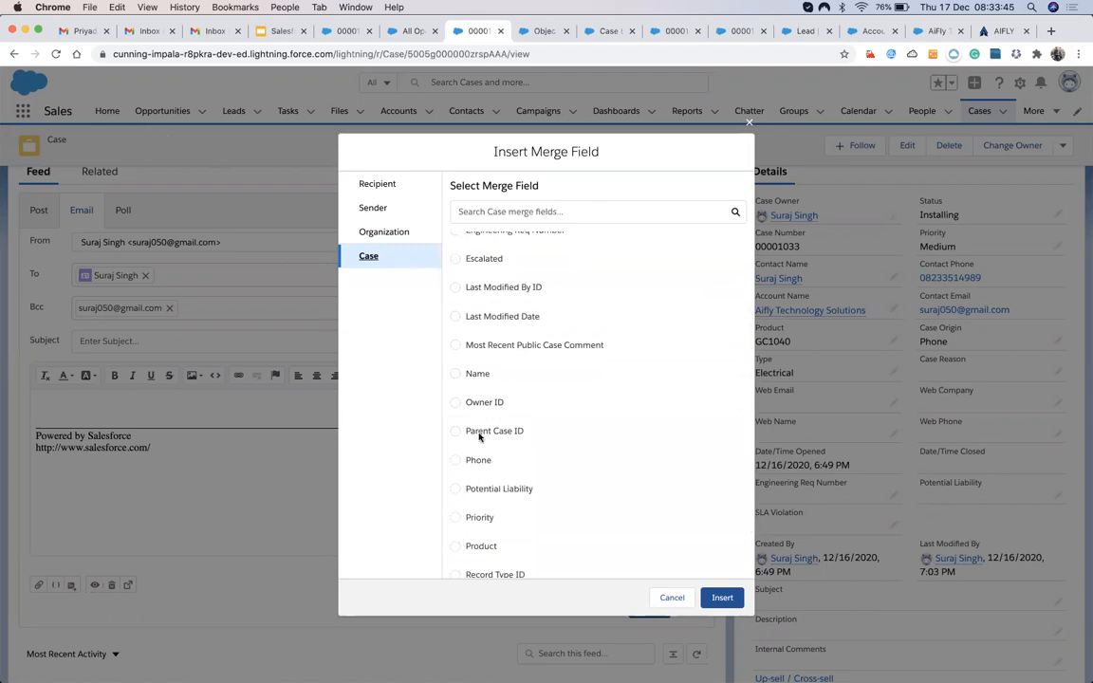
{"action": "scroll", "coordinate": [495, 464], "scroll_direction": "down", "scroll_amount": 3}
{"action": "scroll", "coordinate": [495, 467], "scroll_direction": "up", "scroll_amount": 10}
{"action": "scroll", "coordinate": [495, 469], "scroll_direction": "down", "scroll_amount": 10}
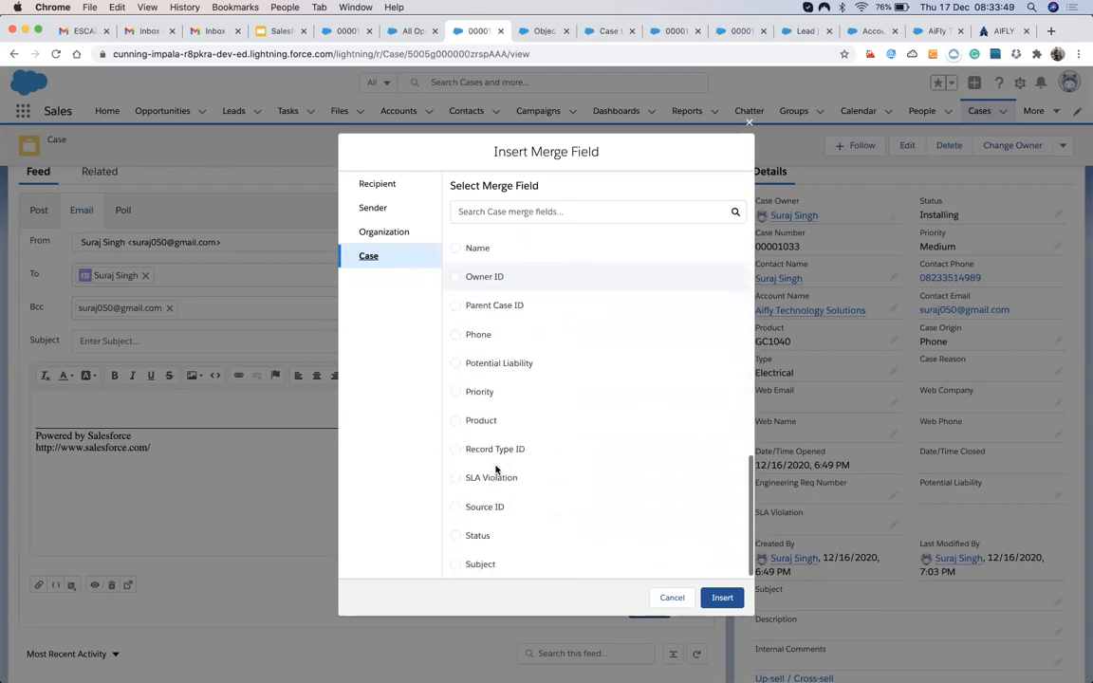
{"action": "scroll", "coordinate": [496, 469], "scroll_direction": "up", "scroll_amount": 10}
{"action": "scroll", "coordinate": [489, 439], "scroll_direction": "down", "scroll_amount": 5}
Search 'cont', then pick the Company field and insert {{{Case.SuppliedCompany}}} into the body.
{"action": "left_click", "coordinate": [536, 213]}
{"action": "type", "text": "cont"}
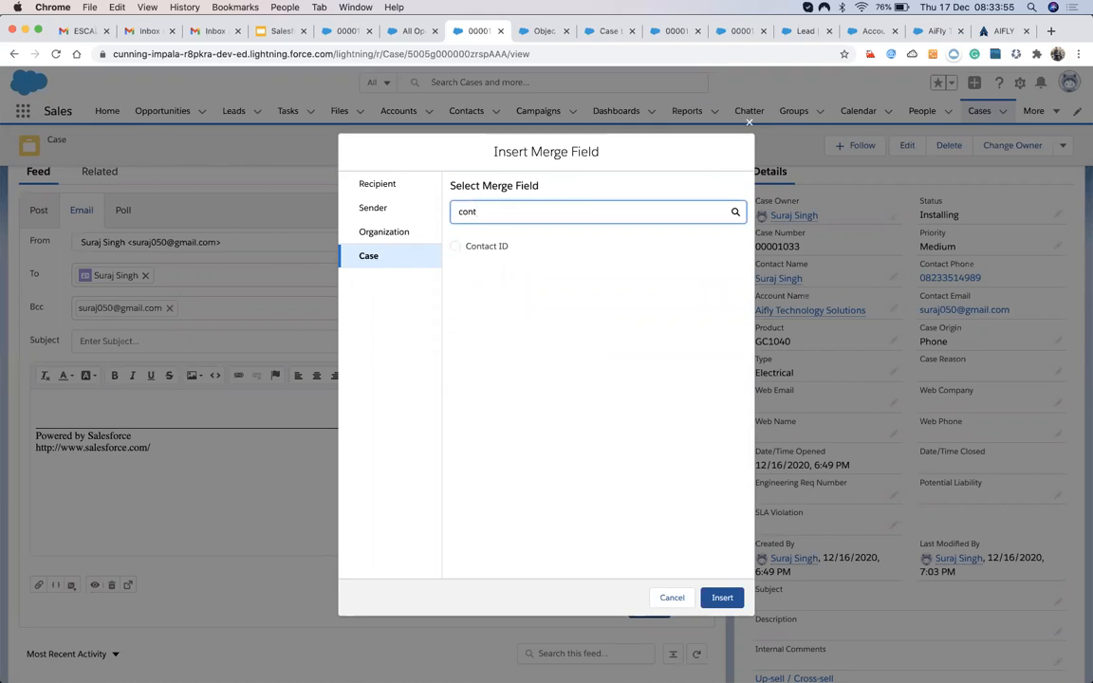
{"action": "left_click", "coordinate": [456, 248]}
{"action": "key", "text": "BackSpace"}
{"action": "key", "text": "BackSpace"}
{"action": "key", "text": "BackSpace"}
{"action": "key", "text": "BackSpace"}
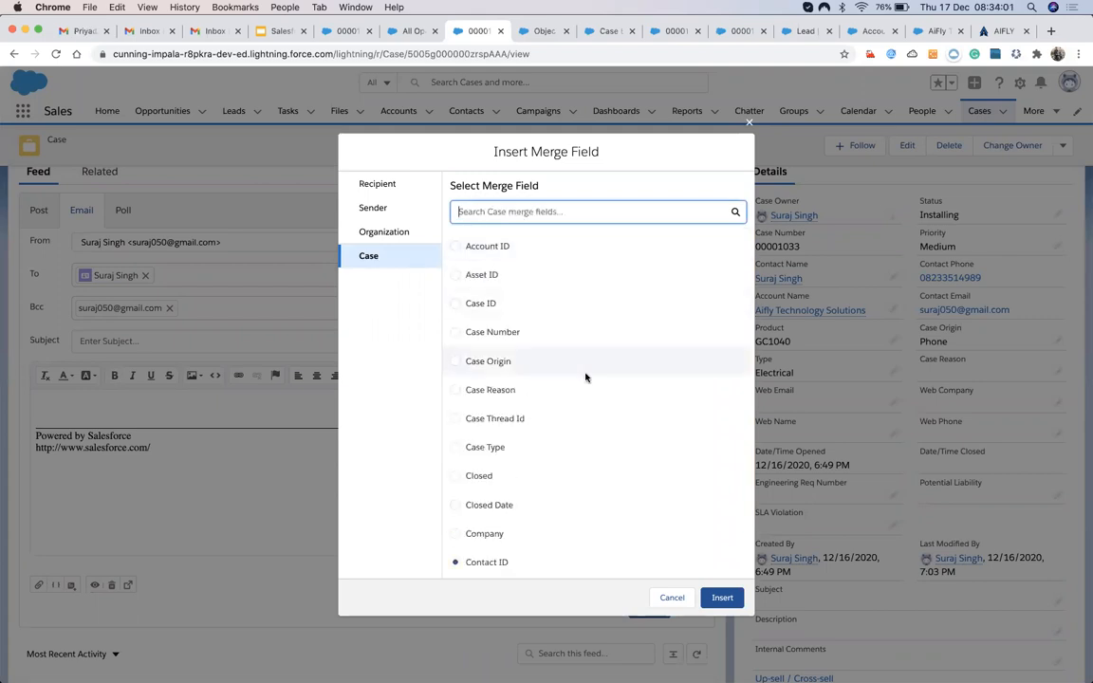
{"action": "scroll", "coordinate": [586, 377], "scroll_direction": "down", "scroll_amount": 3}
{"action": "scroll", "coordinate": [586, 378], "scroll_direction": "down", "scroll_amount": 1}
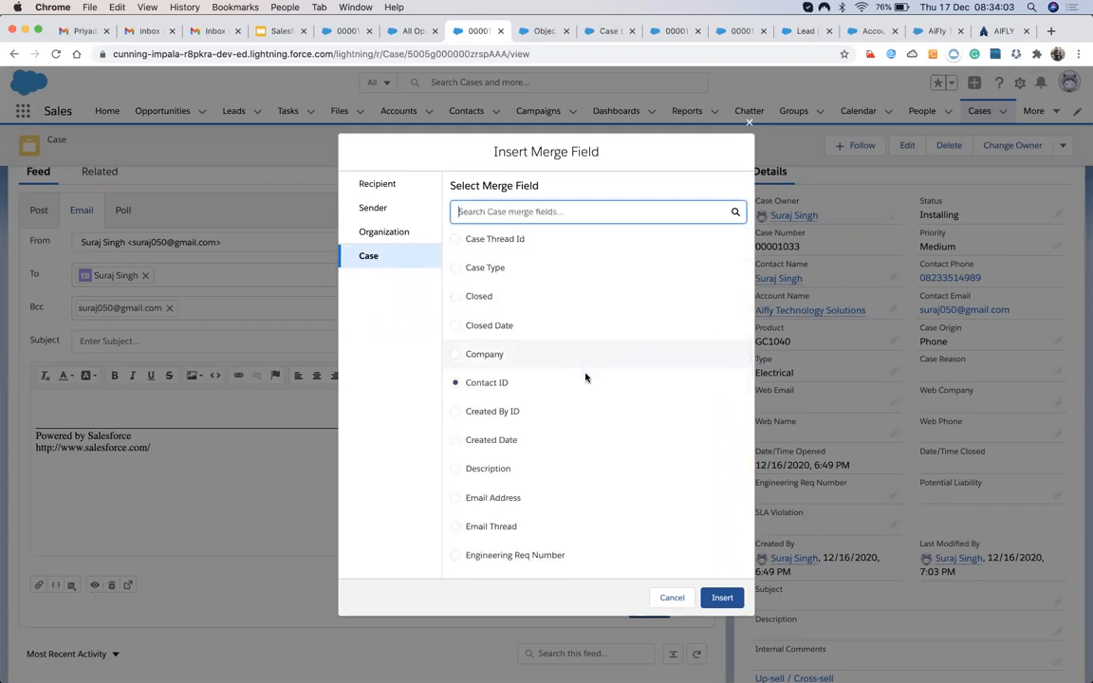
{"action": "scroll", "coordinate": [585, 377], "scroll_direction": "up", "scroll_amount": 1}
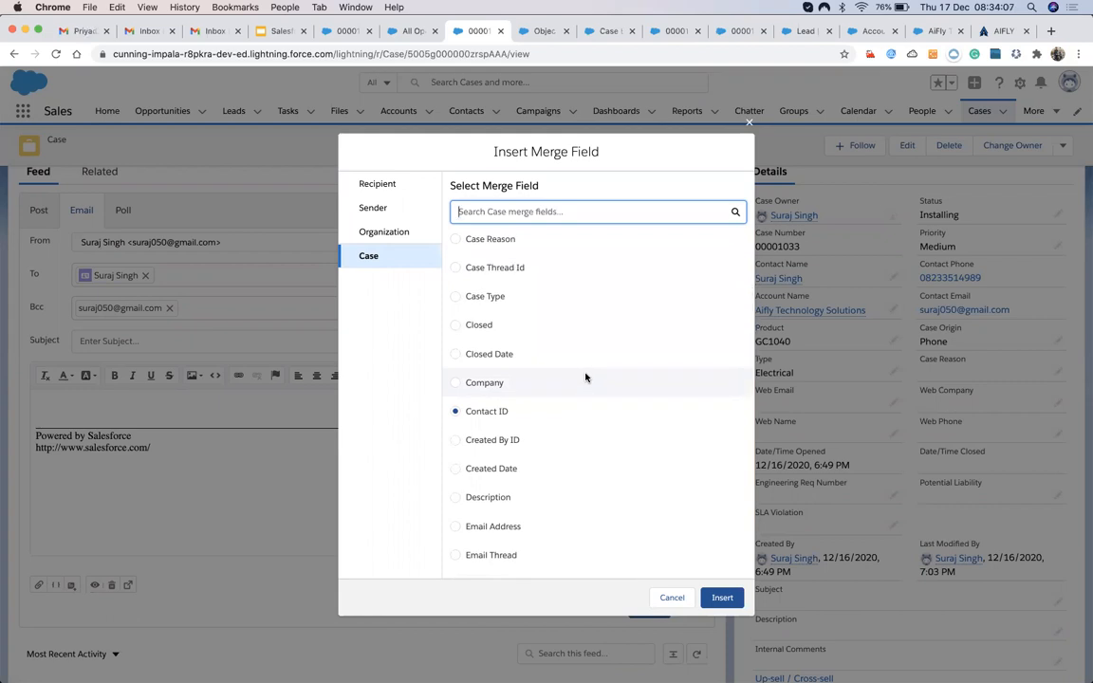
{"action": "left_click", "coordinate": [456, 383]}
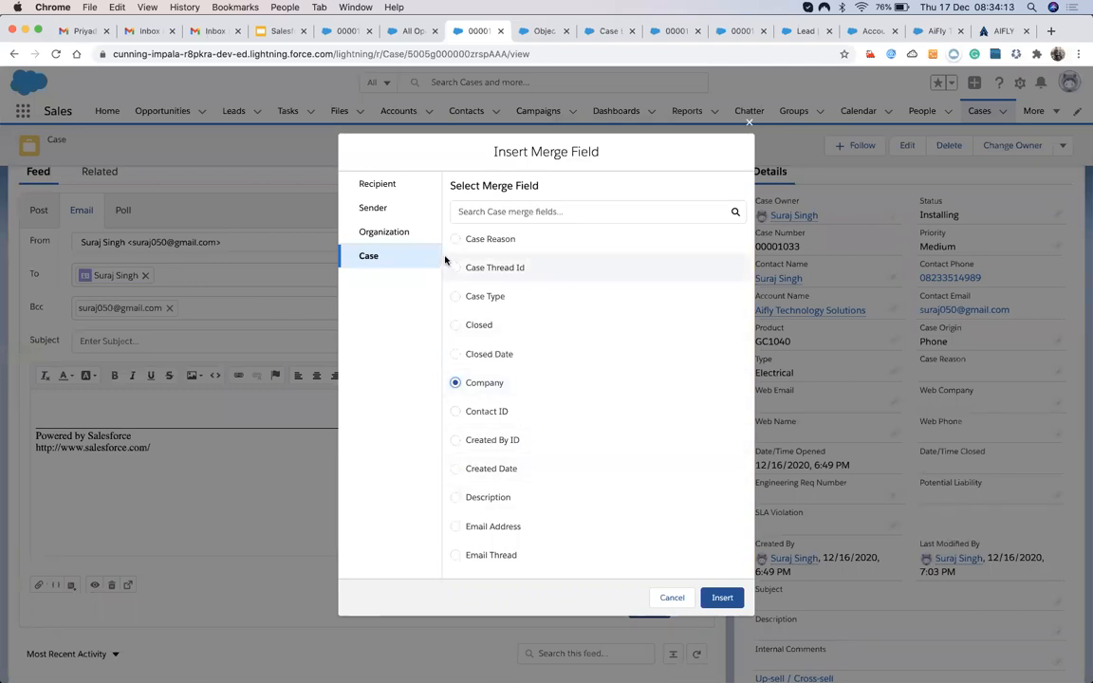
{"action": "left_click", "coordinate": [710, 598]}
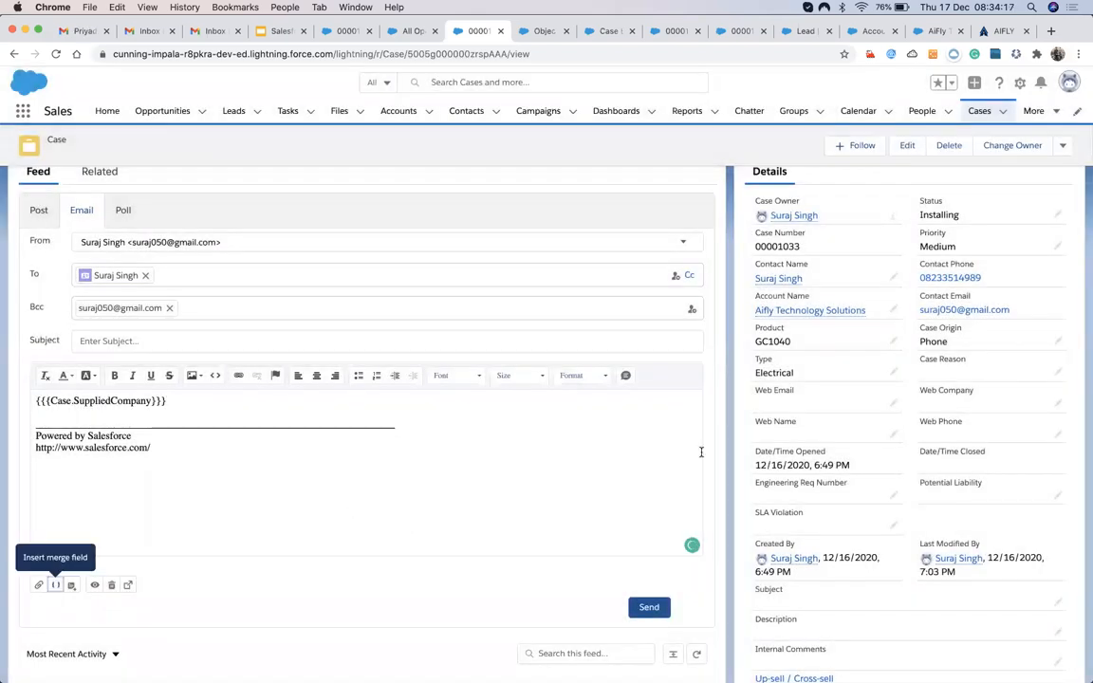
Delete the {{{Case.SuppliedCompany}}} line from the email body.
{"action": "scroll", "coordinate": [919, 479], "scroll_direction": "down", "scroll_amount": 1}
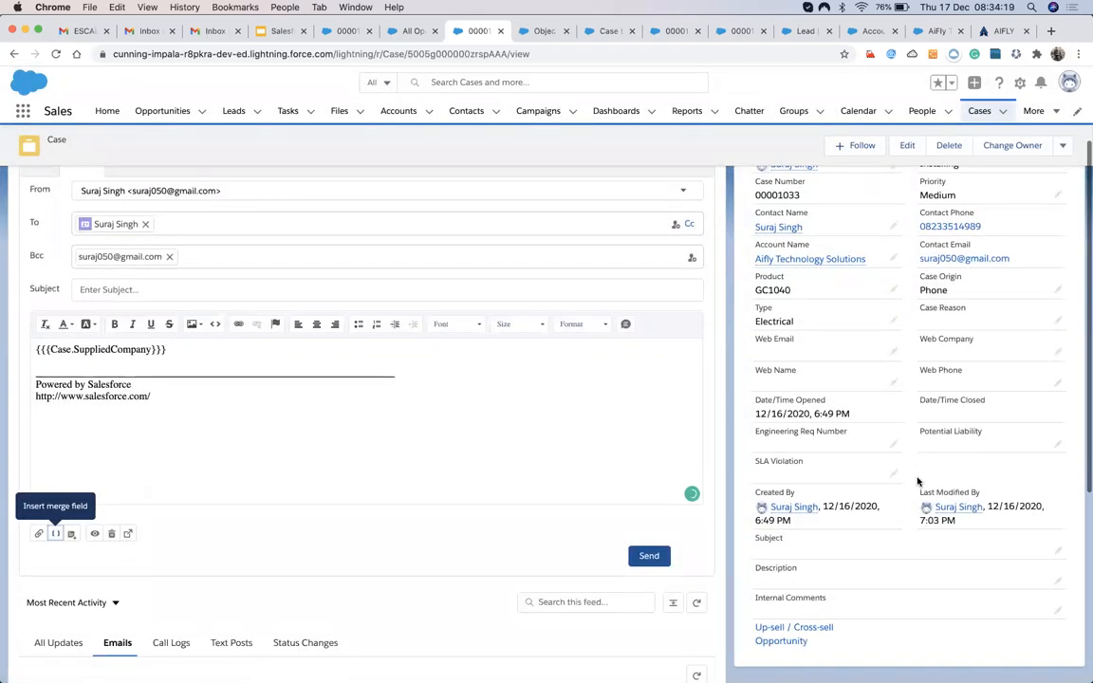
{"action": "scroll", "coordinate": [918, 482], "scroll_direction": "up", "scroll_amount": 2}
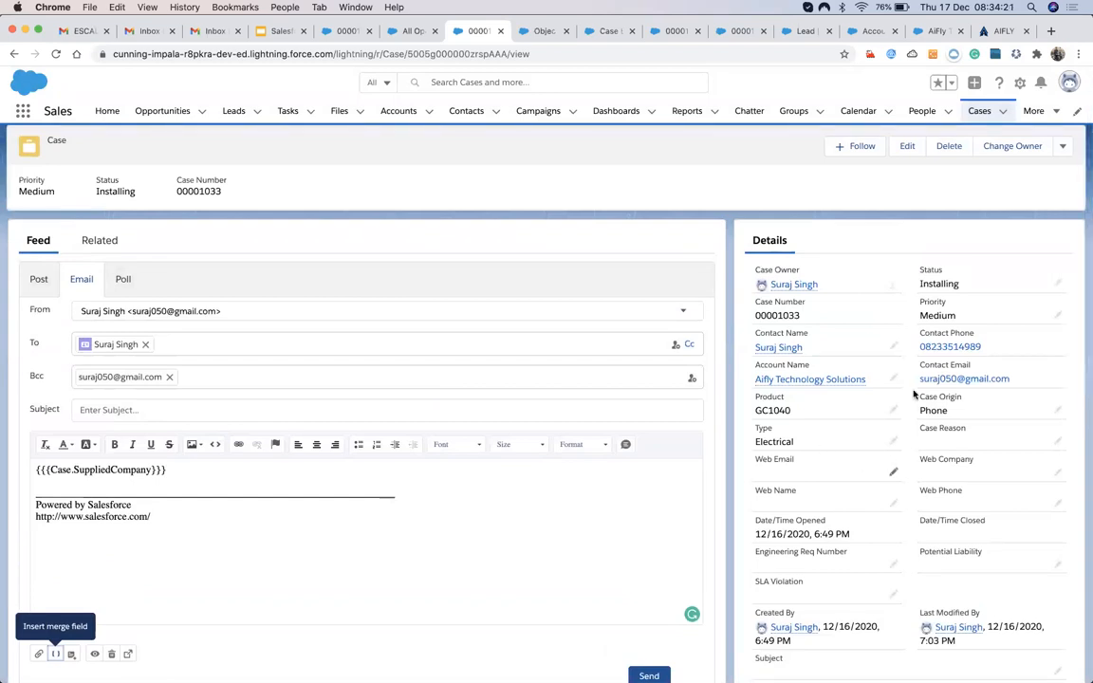
{"action": "mouse_move", "coordinate": [781, 353]}
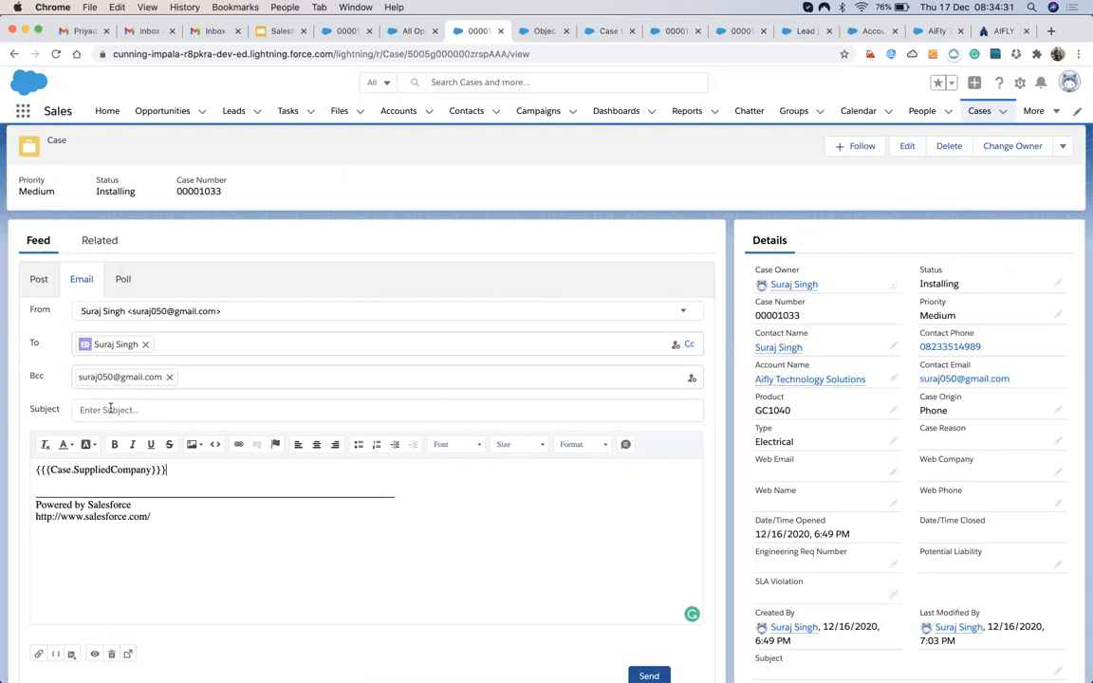
{"action": "left_click_drag", "start_coordinate": [40, 479], "coordinate": [35, 472]}
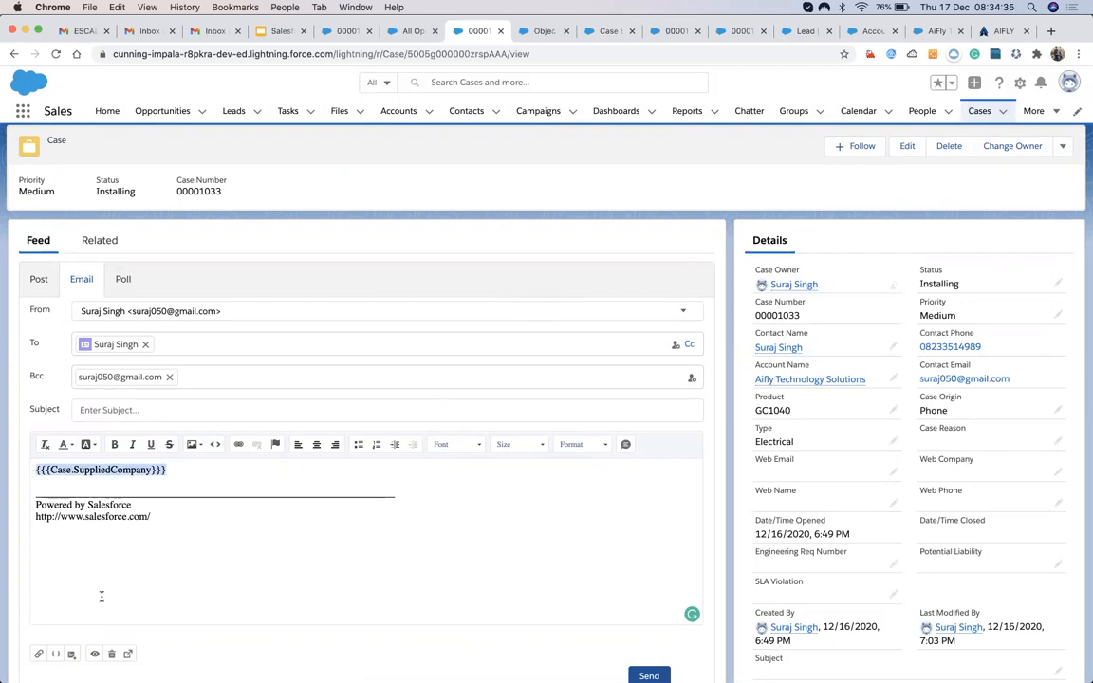
{"action": "key", "text": "BackSpace"}
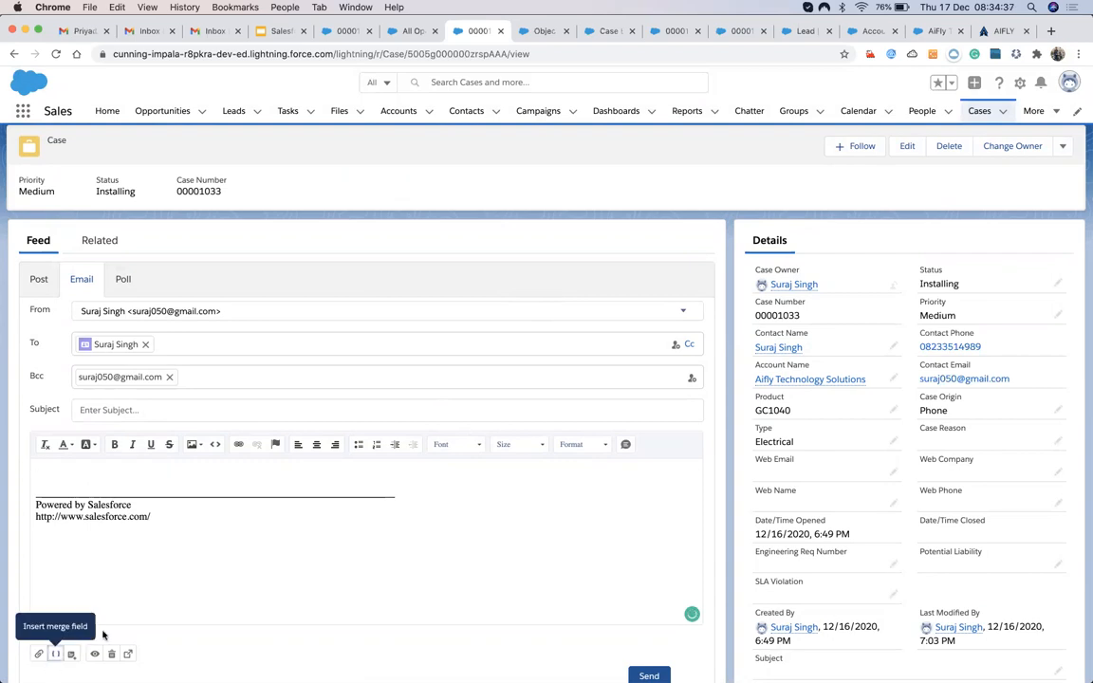
Open and dismiss the merge field list and the Quick Text popup without inserting anything.
{"action": "left_click", "coordinate": [55, 654]}
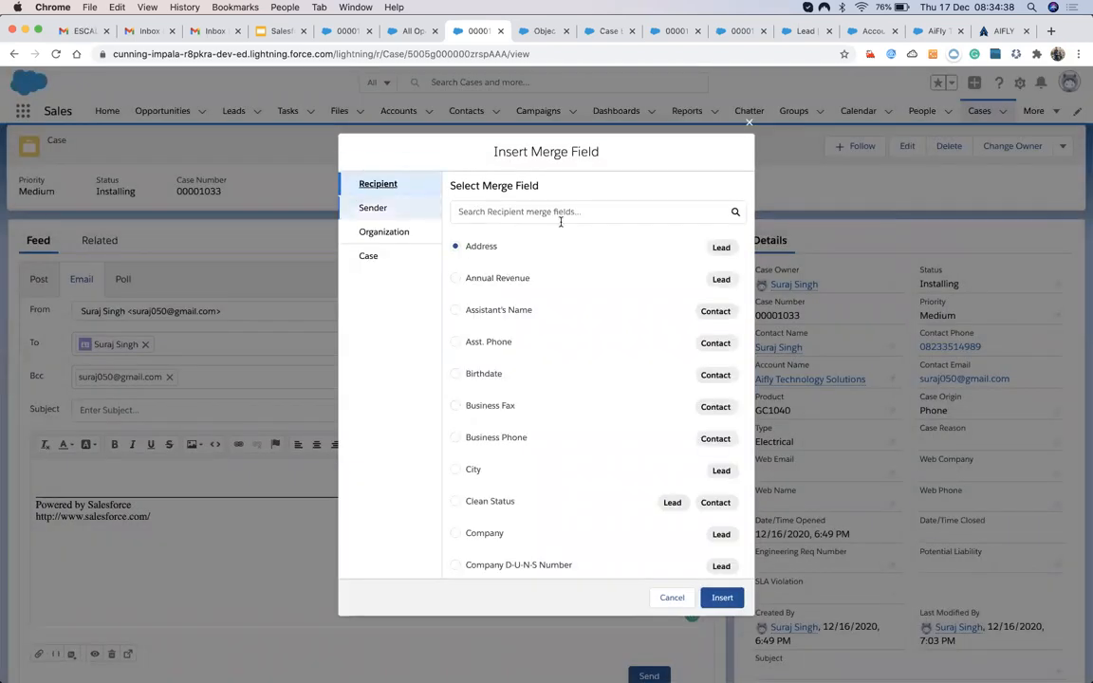
{"action": "key", "text": "Escape"}
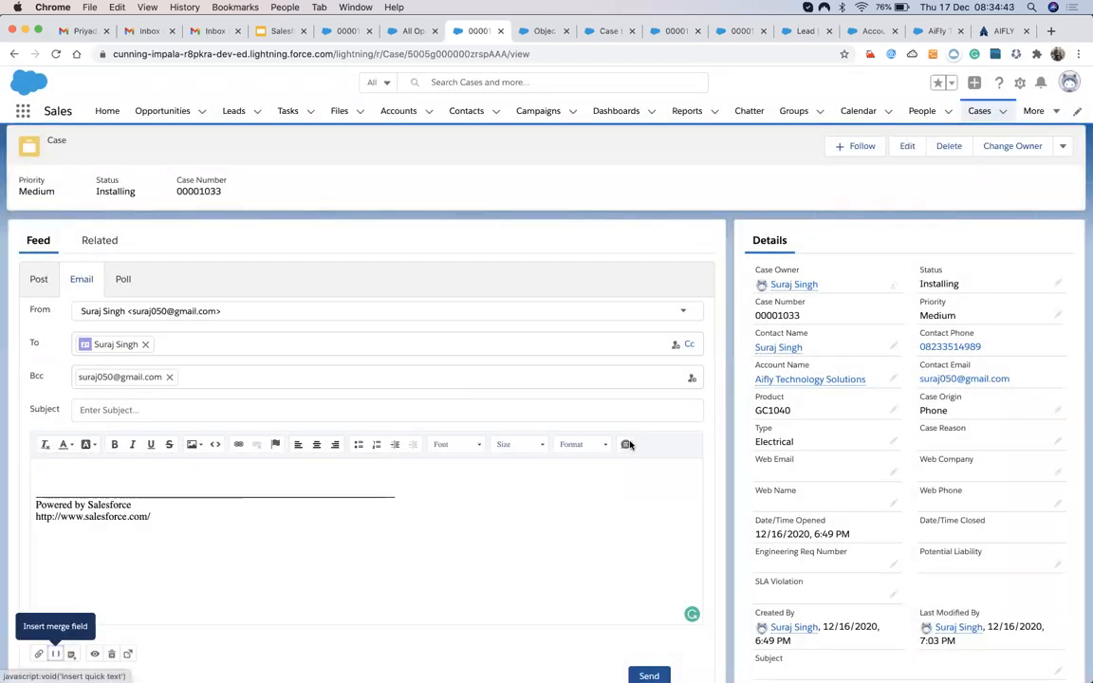
{"action": "left_click", "coordinate": [626, 445]}
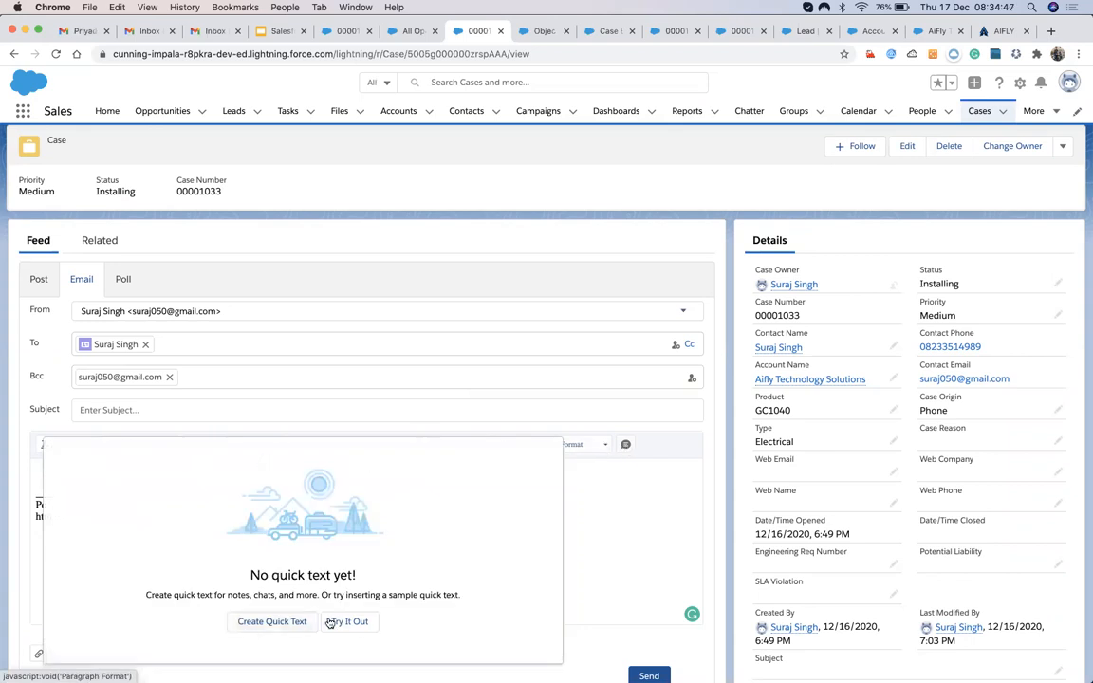
{"action": "left_click", "coordinate": [529, 566]}
{"action": "left_click", "coordinate": [625, 534]}
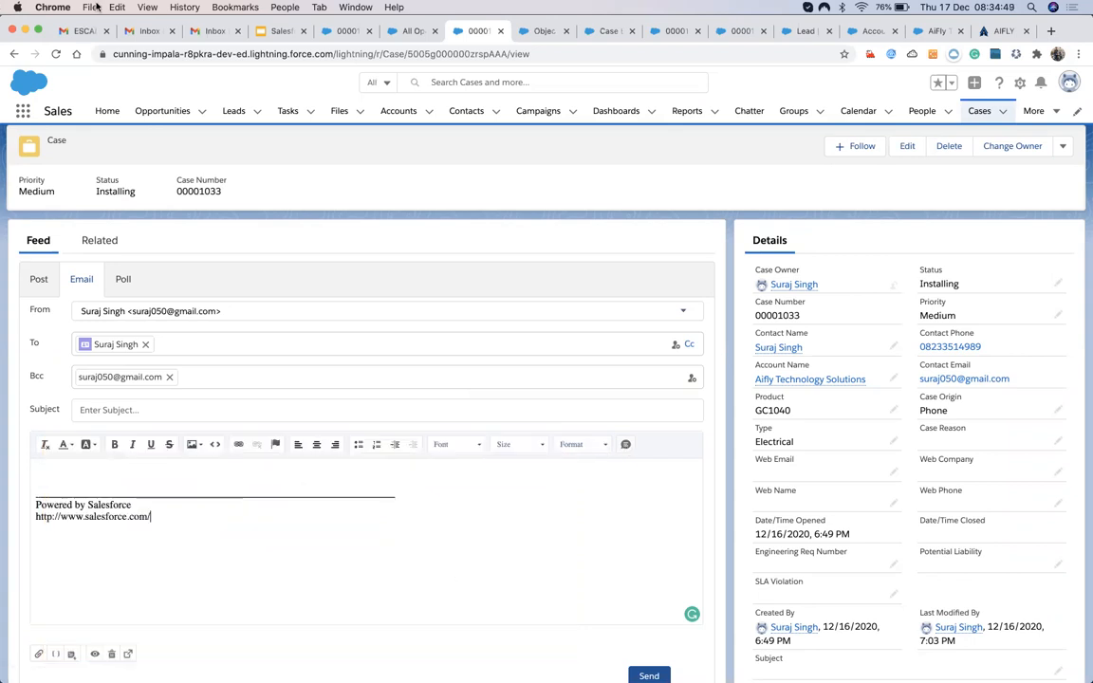
Append ', Quick Text' to the last Agenda bullet so it reads 'Email Merge Fields, Quick Text'.
{"action": "left_click", "coordinate": [264, 34]}
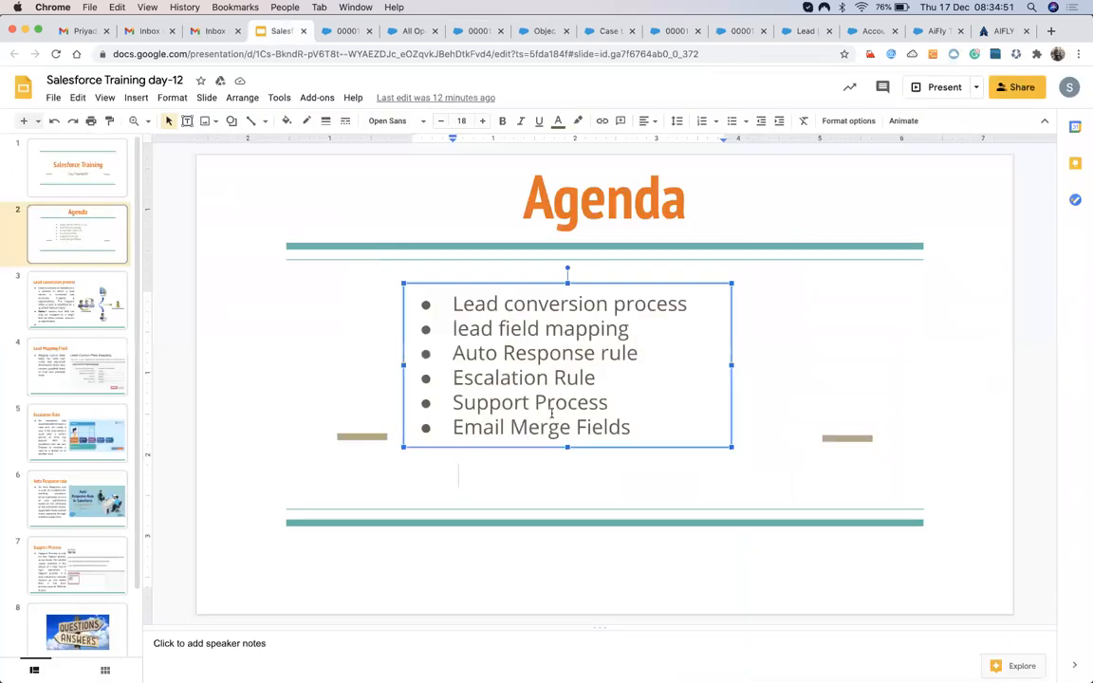
{"action": "type", "text": ", "}
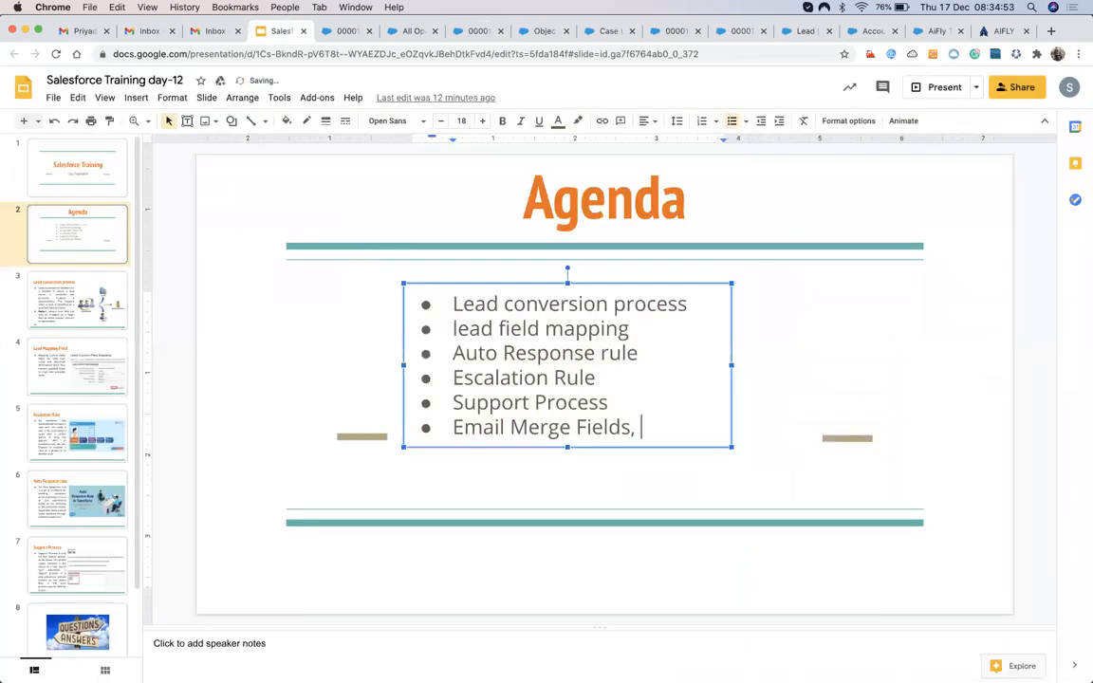
{"action": "type", "text": "Quick Te"}
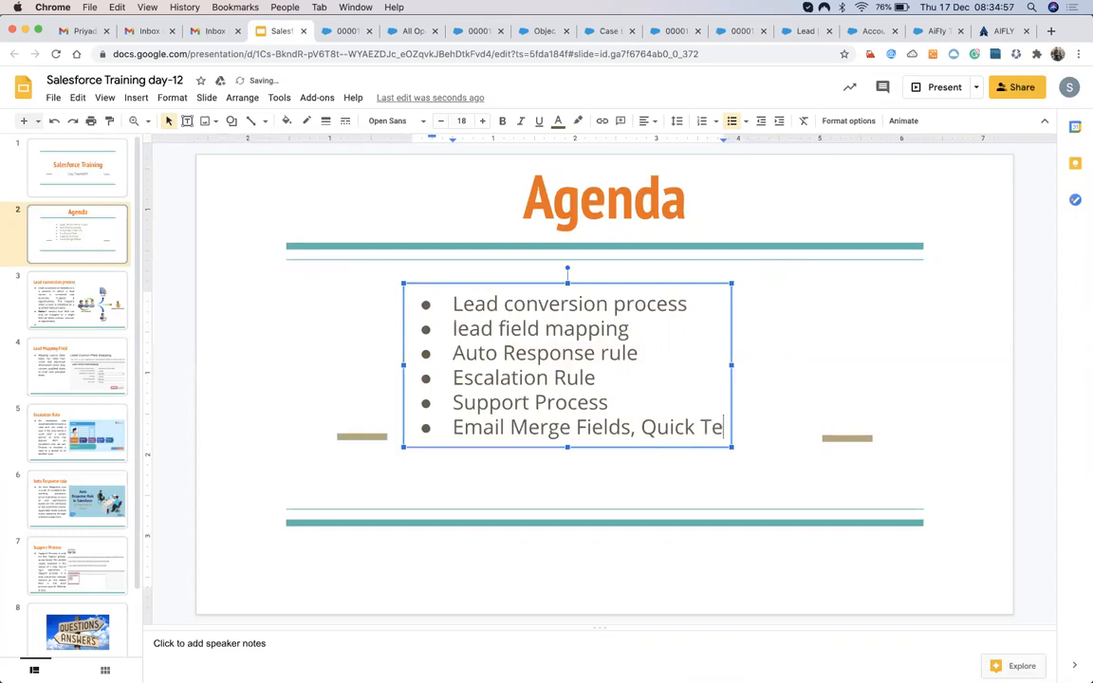
{"action": "type", "text": "xt"}
{"action": "key", "text": "Return"}
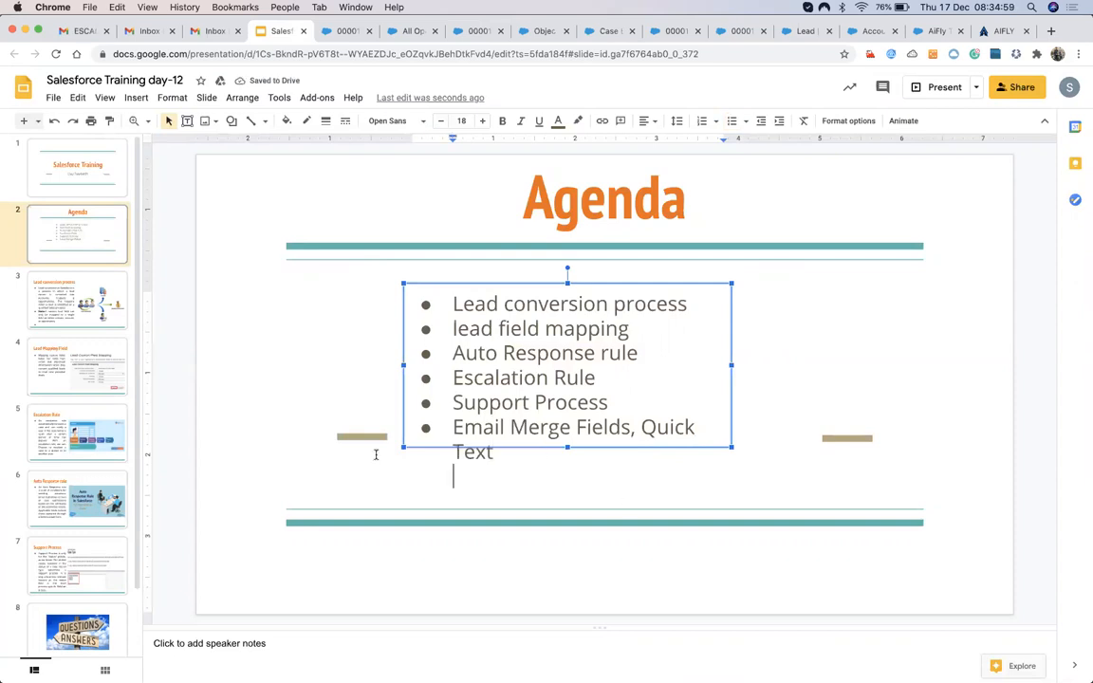
{"action": "left_click", "coordinate": [302, 368]}
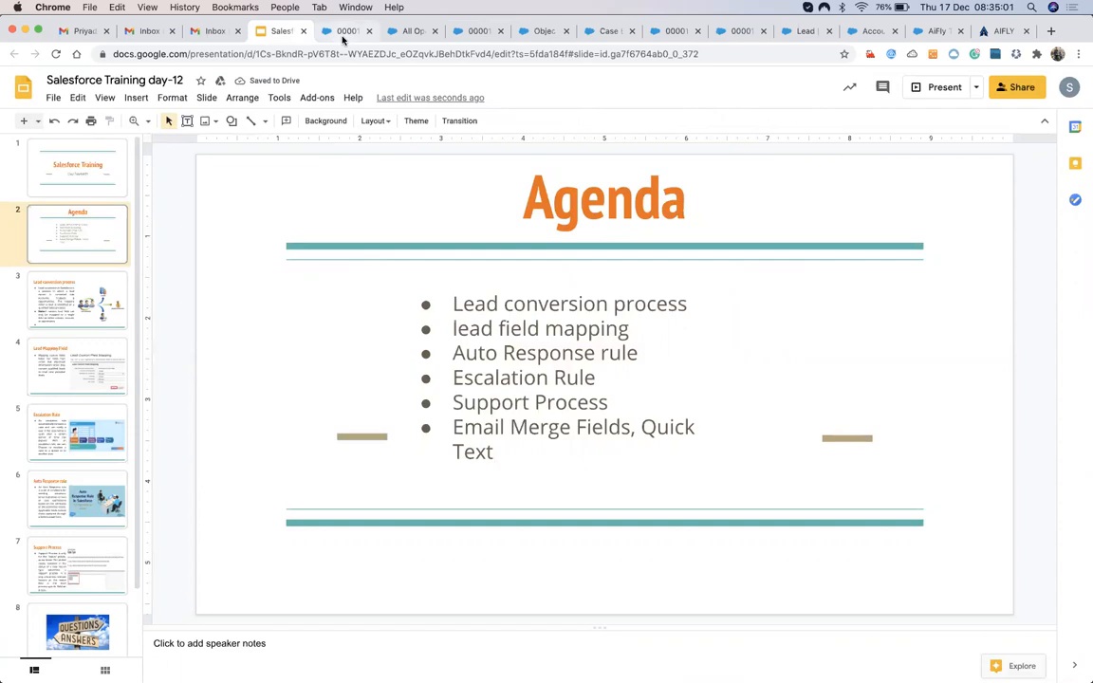
Close the case 00001032 tab and return to case 00001033's email draft.
{"action": "left_click", "coordinate": [737, 32]}
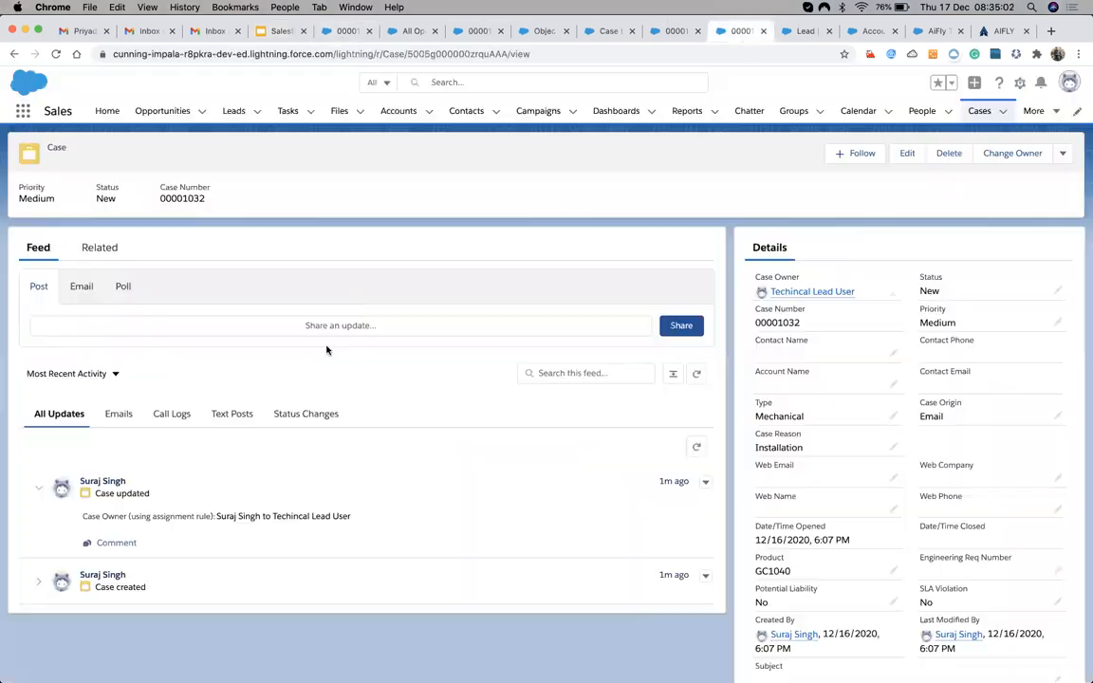
{"action": "left_click", "coordinate": [664, 34]}
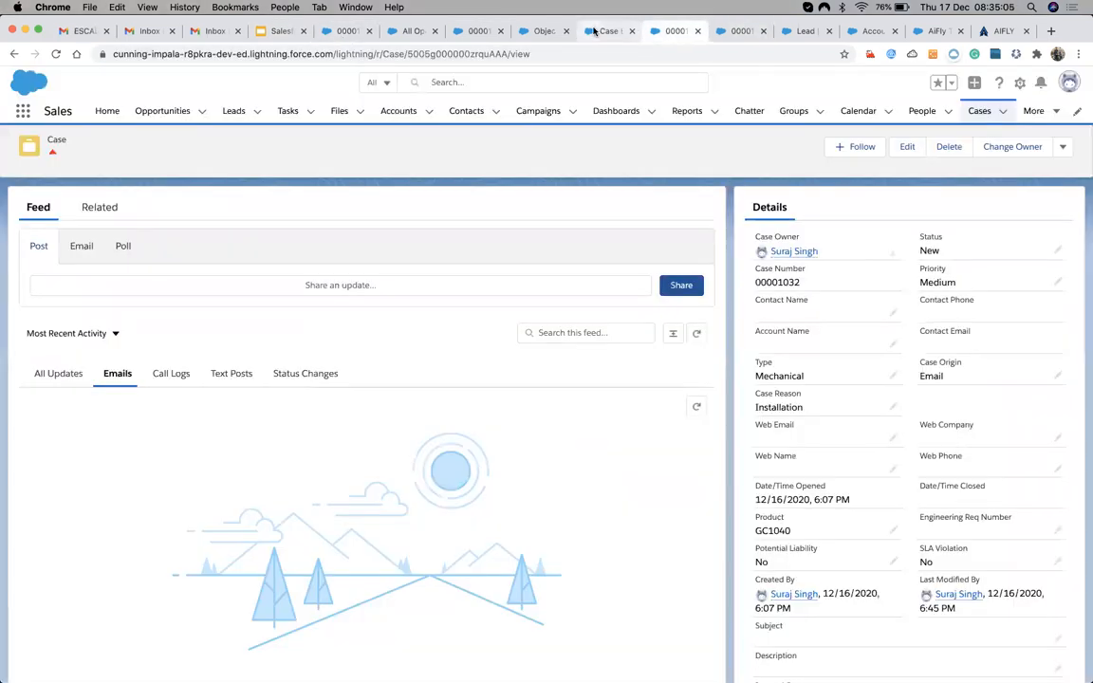
{"action": "left_click", "coordinate": [594, 32]}
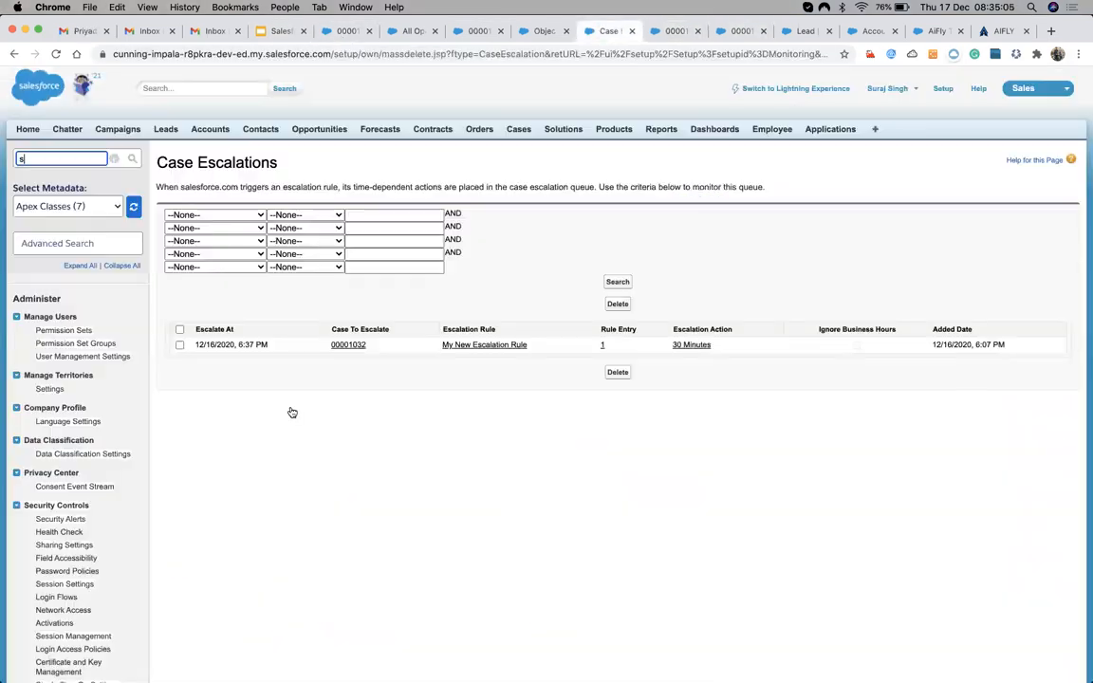
{"action": "left_click", "coordinate": [723, 31]}
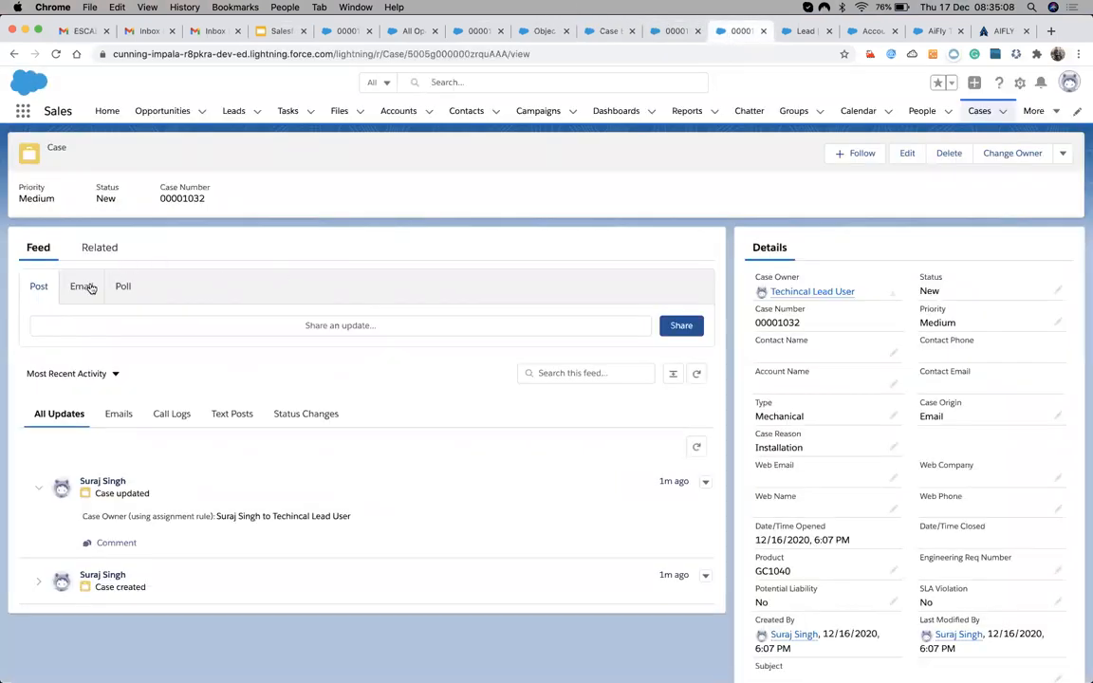
{"action": "left_click", "coordinate": [86, 287]}
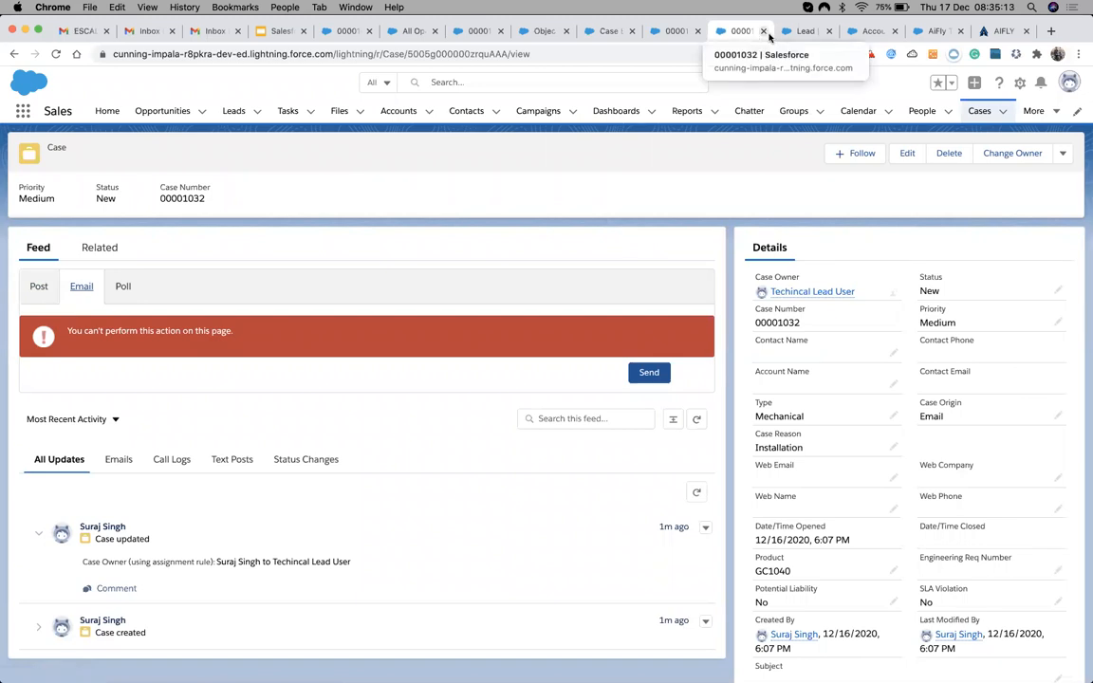
{"action": "left_click", "coordinate": [763, 31]}
{"action": "left_click", "coordinate": [659, 32]}
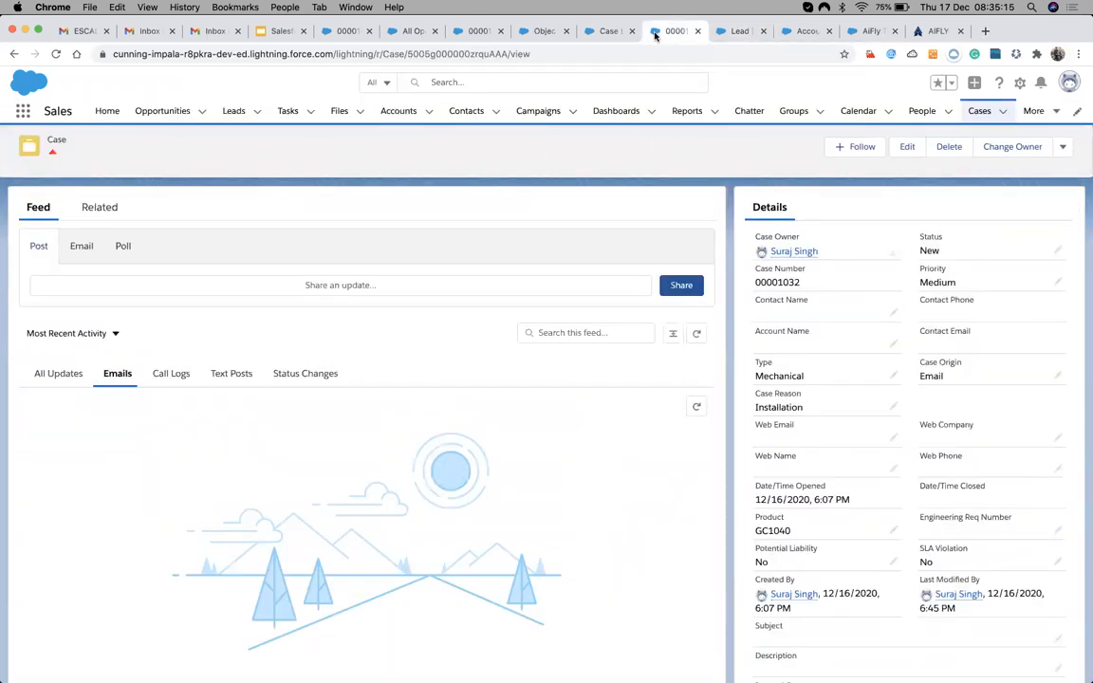
{"action": "left_click", "coordinate": [480, 31]}
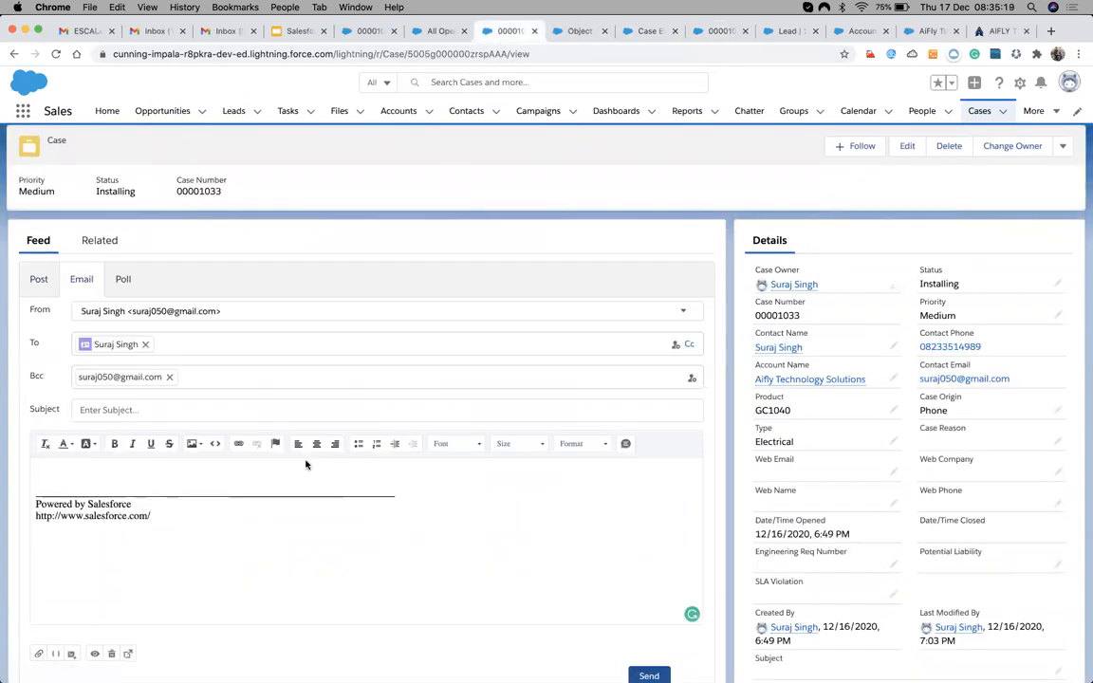
Create a new quick text named 'Welcom Note' with the Account > Account Name merge field chosen.
{"action": "scroll", "coordinate": [306, 465], "scroll_direction": "down", "scroll_amount": 3}
{"action": "left_click", "coordinate": [627, 296]}
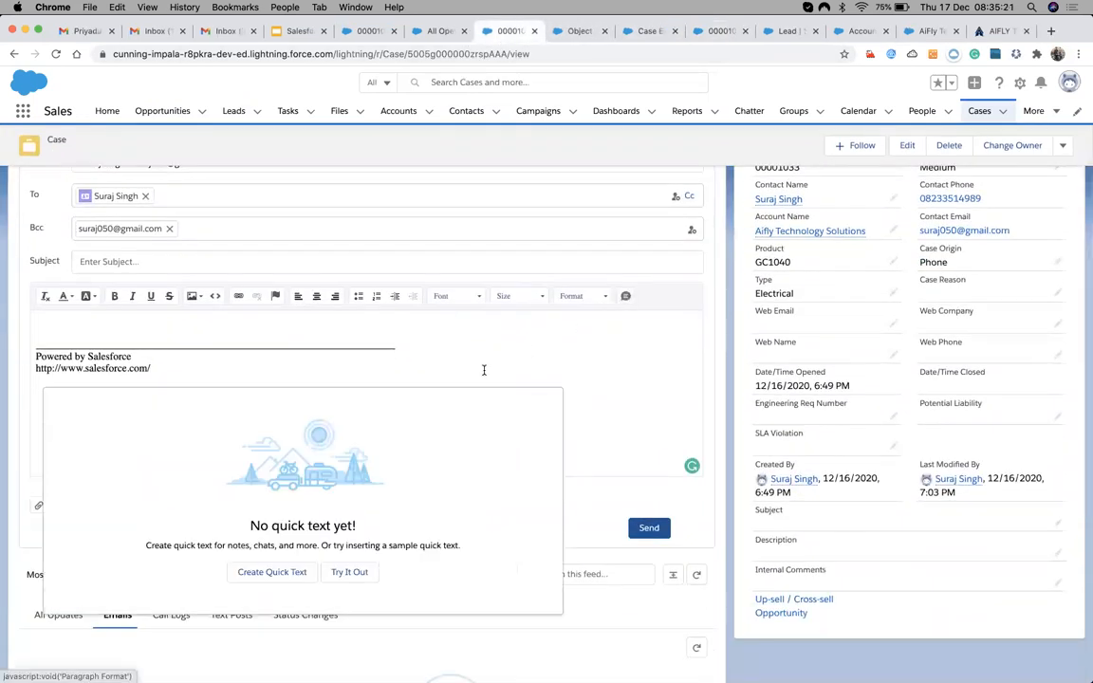
{"action": "left_click", "coordinate": [264, 577]}
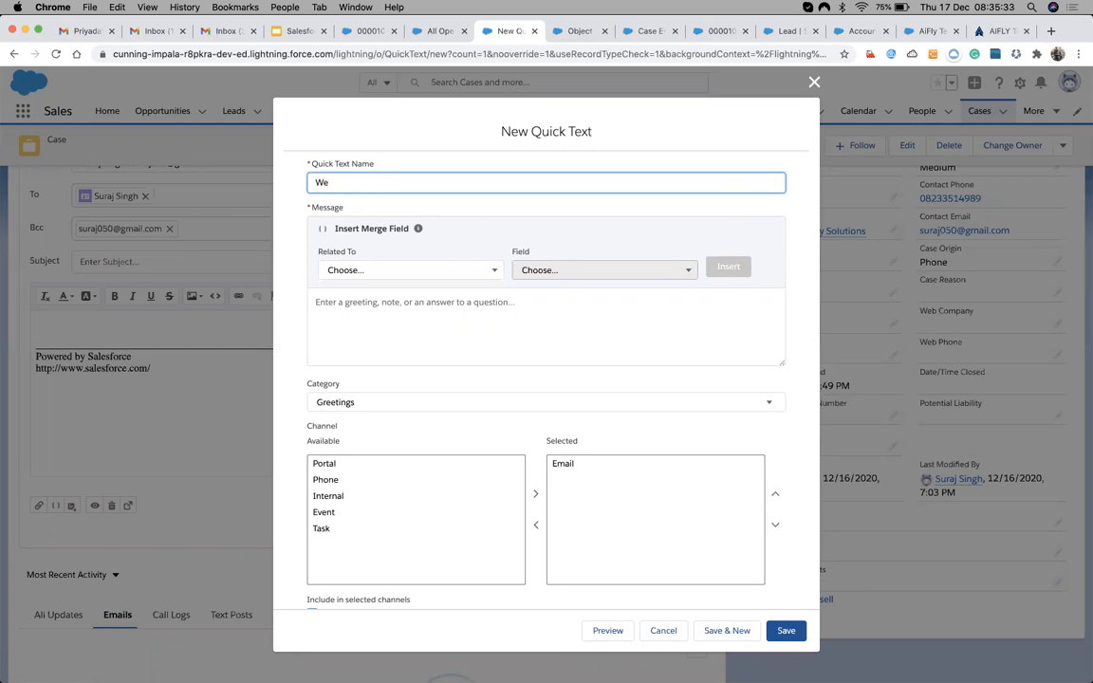
{"action": "key", "text": "BackSpace"}
{"action": "key", "text": "BackSpace"}
{"action": "type", "text": "Welcom"}
{"action": "left_click", "coordinate": [359, 270]}
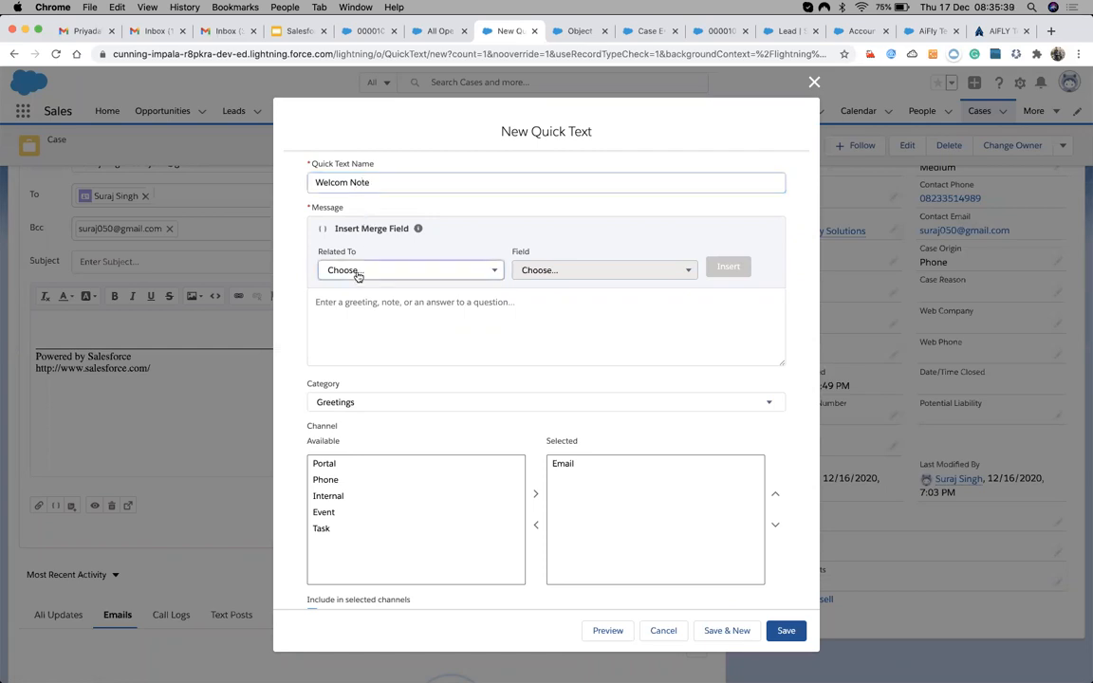
{"action": "left_click", "coordinate": [353, 323]}
{"action": "left_click", "coordinate": [595, 271]}
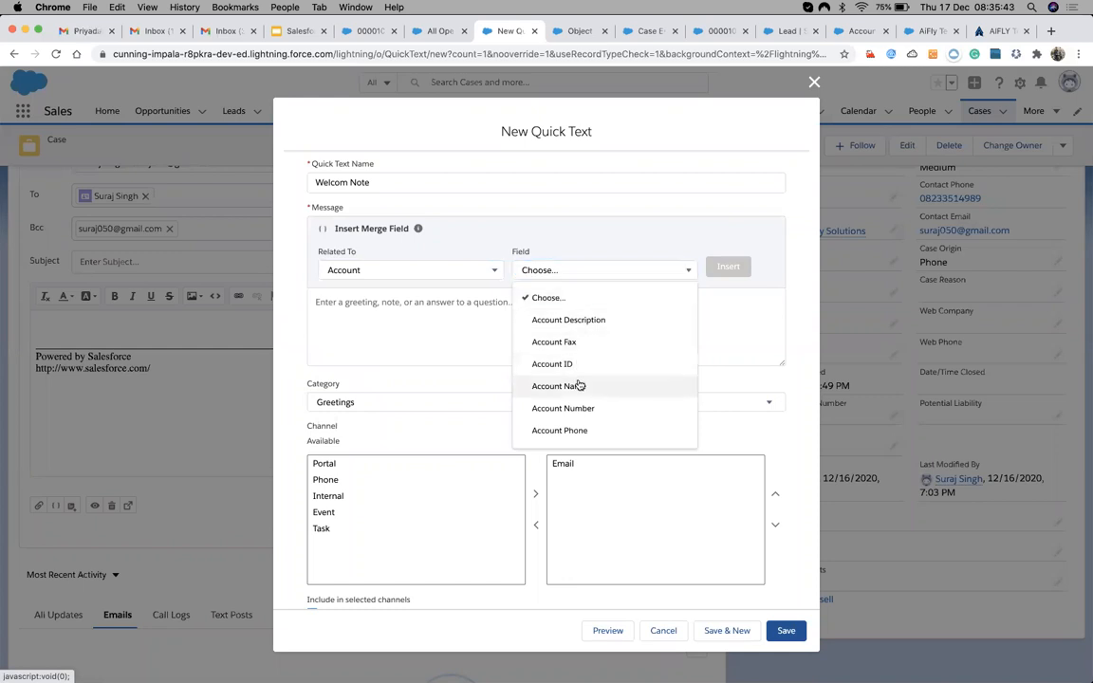
{"action": "left_click", "coordinate": [574, 385]}
Write the message 'Hi {!Account.Name}', adding lines explaining it is for testing.
{"action": "left_click", "coordinate": [412, 306]}
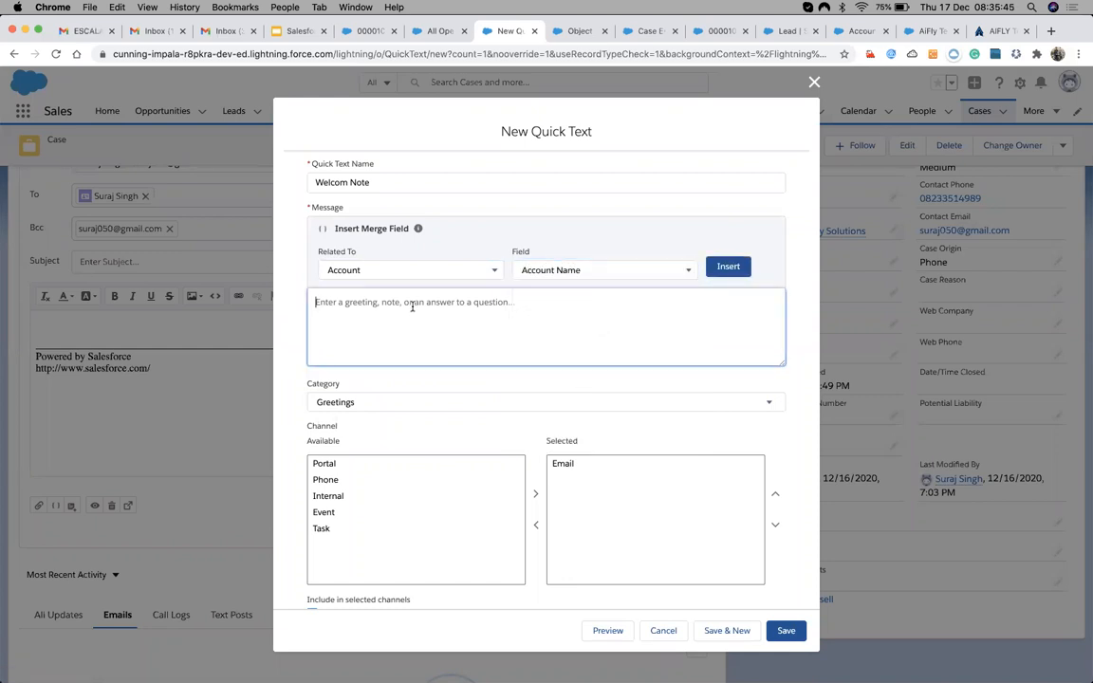
{"action": "type", "text": "Hi"}
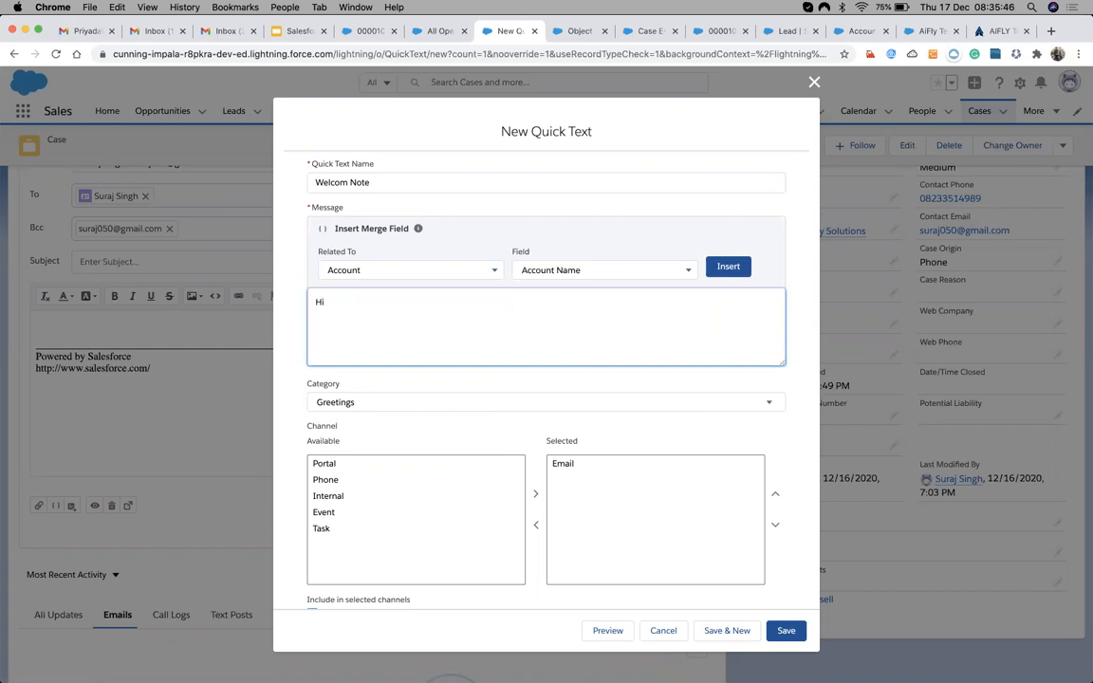
{"action": "left_click", "coordinate": [724, 269]}
{"action": "type", "text": "This is an"}
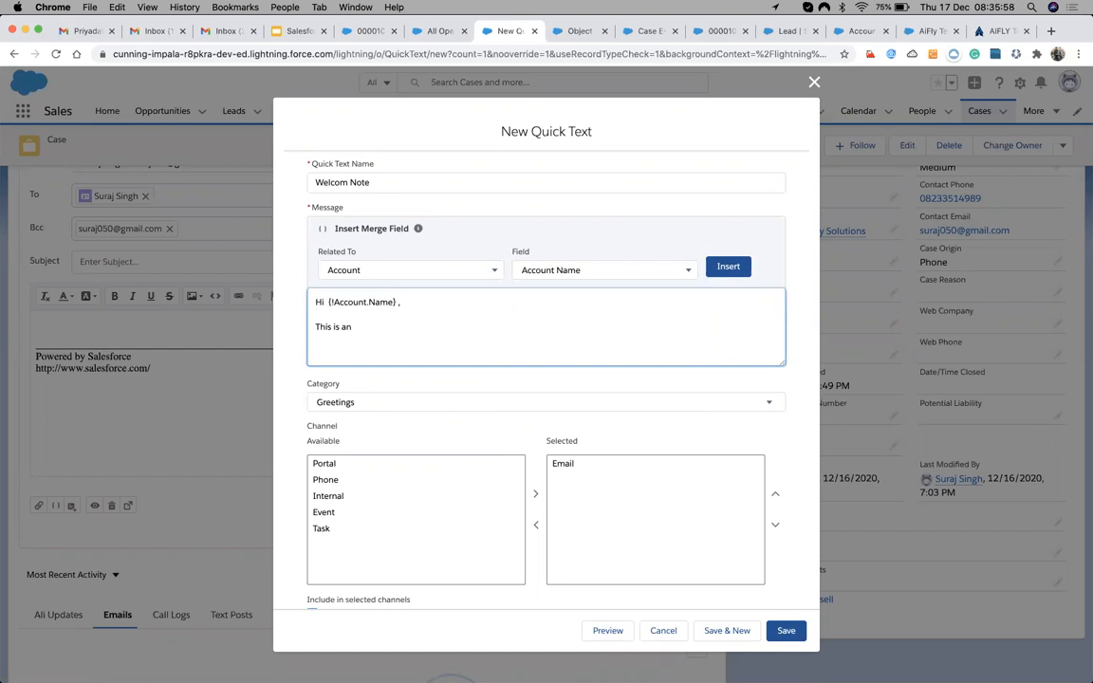
{"action": "key", "text": "BackSpace"}
{"action": "key", "text": "BackSpace"}
{"action": "type", "text": "for testing the Quick text."}
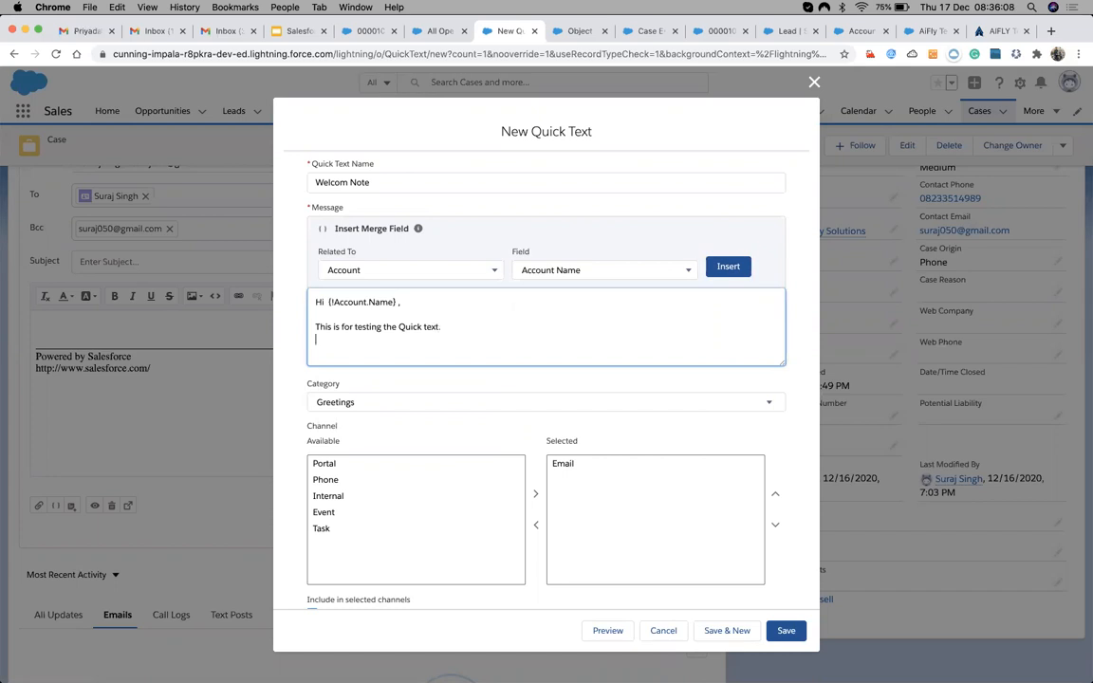
{"action": "key", "text": "Return"}
{"action": "type", "text": "This is the cotn"}
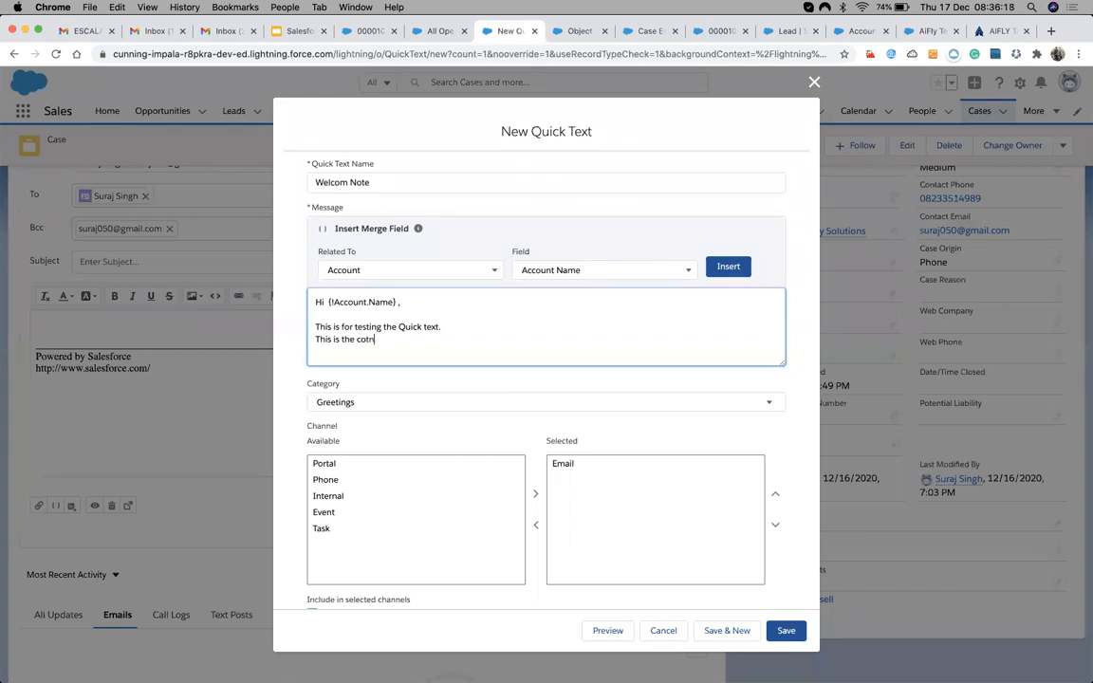
{"action": "key", "text": "BackSpace"}
{"action": "key", "text": "BackSpace"}
{"action": "key", "text": "BackSpace"}
{"action": "key", "text": "BackSpace"}
{"action": "type", "text": "ntact"}
{"action": "type", "text": "ontact"}
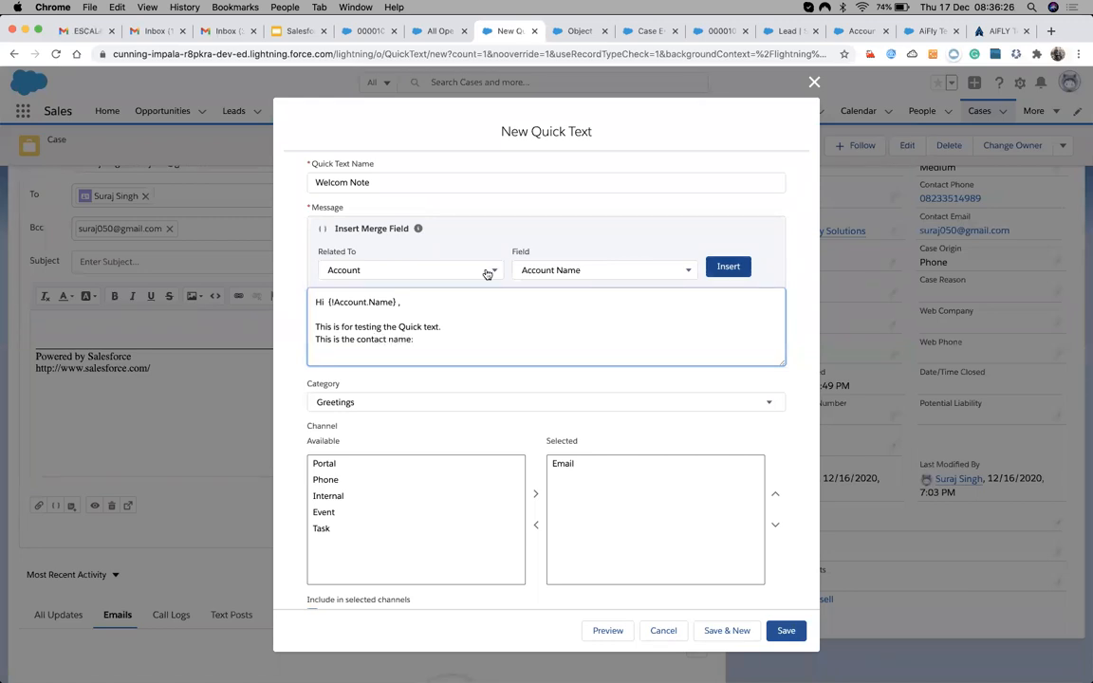
Insert the Contact Full Name merge field {!Contact.Name} into the Welcom Note message.
{"action": "left_click", "coordinate": [405, 273]}
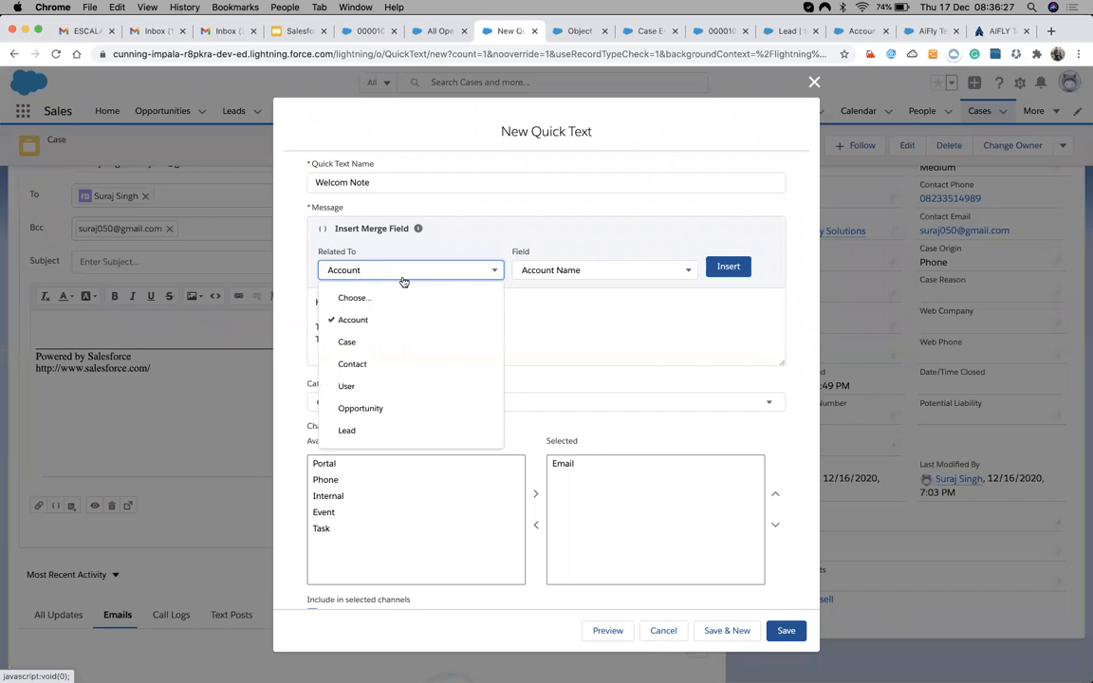
{"action": "left_click", "coordinate": [371, 365]}
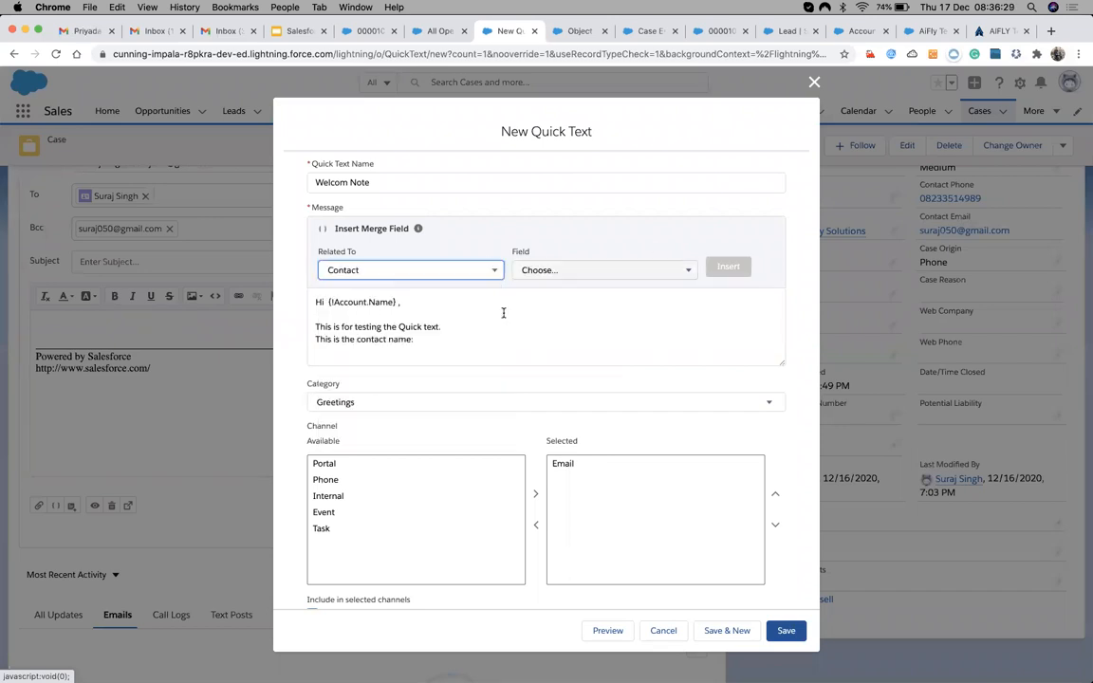
{"action": "left_click", "coordinate": [606, 272]}
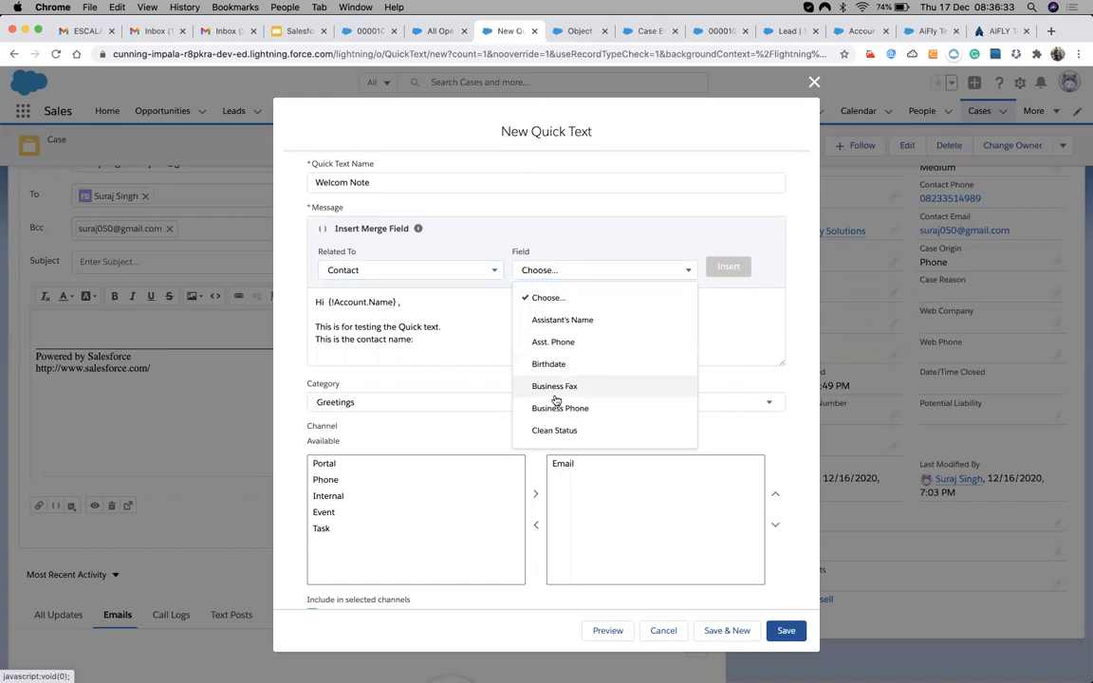
{"action": "scroll", "coordinate": [555, 385], "scroll_direction": "down", "scroll_amount": 3}
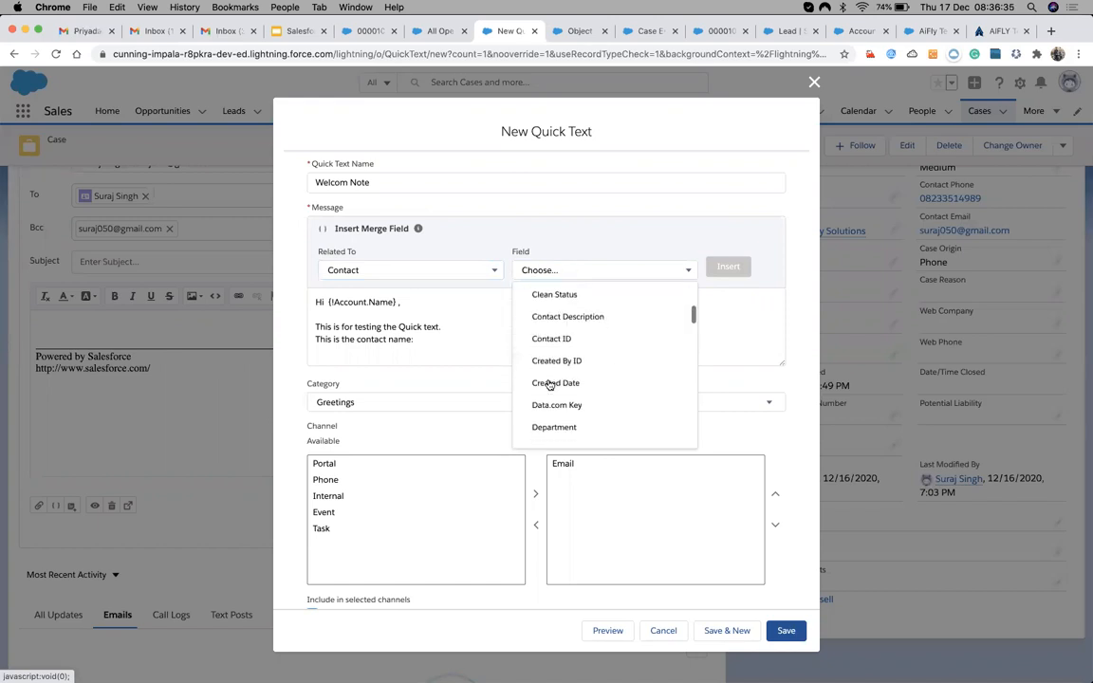
{"action": "scroll", "coordinate": [551, 381], "scroll_direction": "down", "scroll_amount": 4}
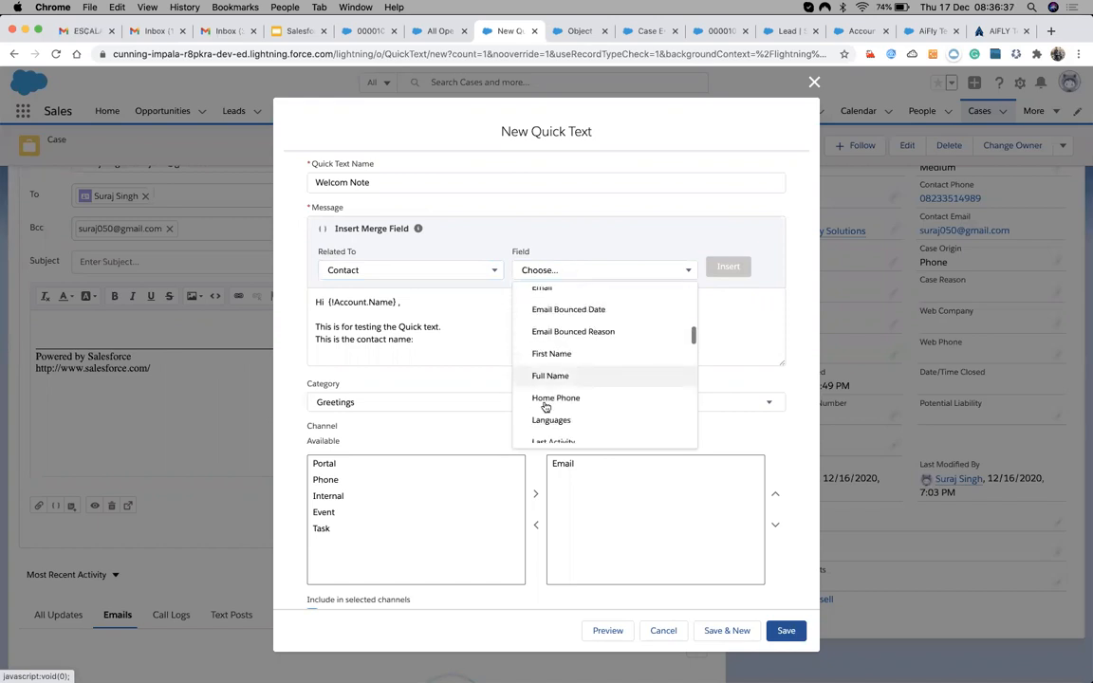
{"action": "left_click", "coordinate": [549, 376]}
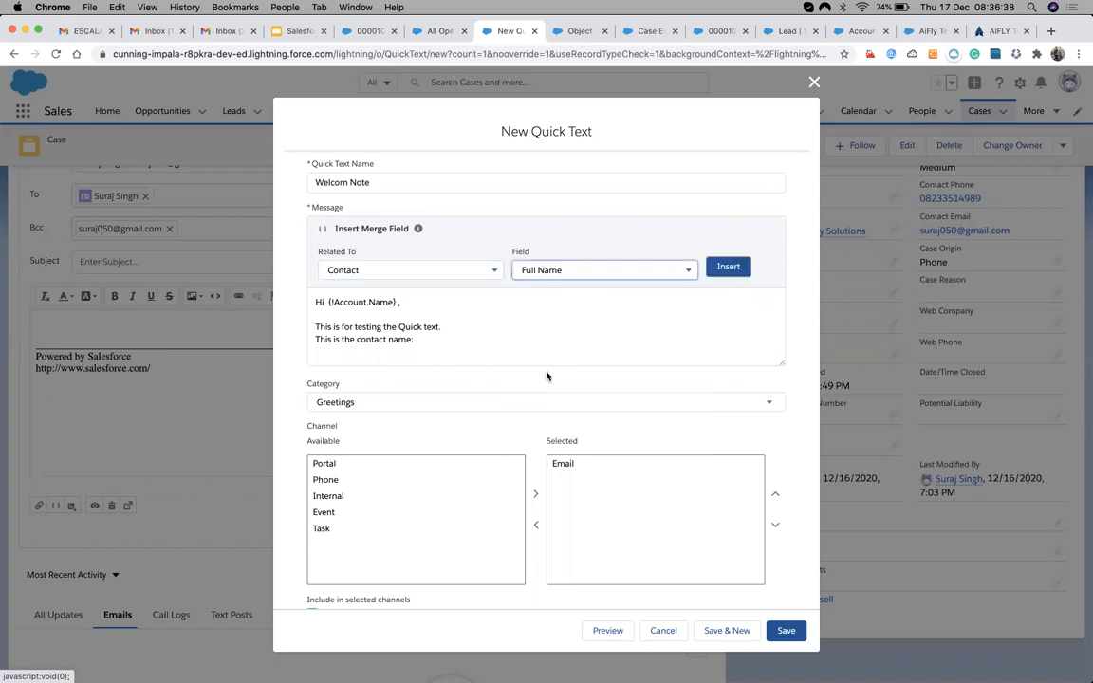
{"action": "left_click", "coordinate": [728, 267]}
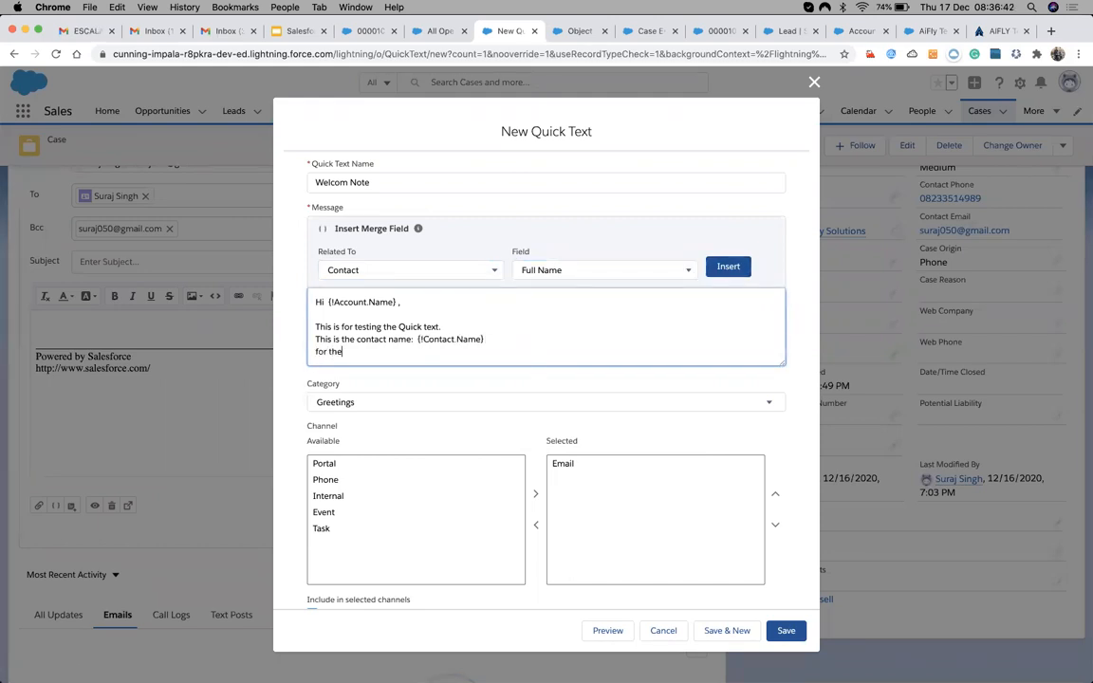
Add the text 'for the case' followed by the Case Number merge field {!Case.CaseNumber}.
{"action": "type", "text": "for the case:"}
{"action": "left_click", "coordinate": [429, 271]}
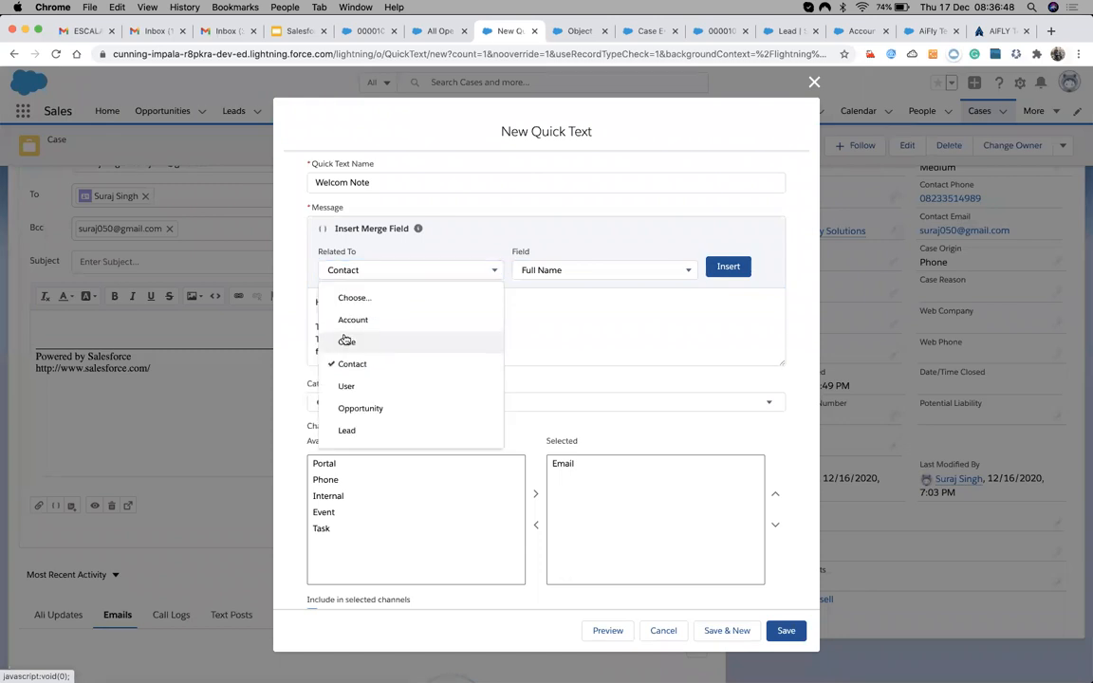
{"action": "key", "text": "Return"}
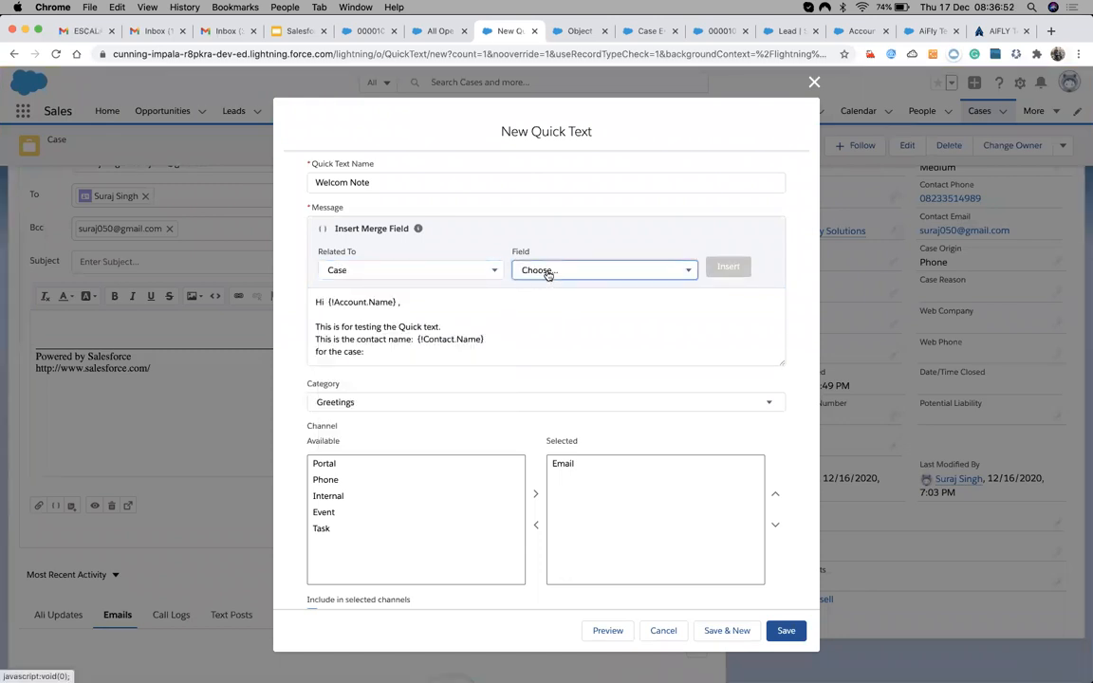
{"action": "left_click", "coordinate": [628, 276]}
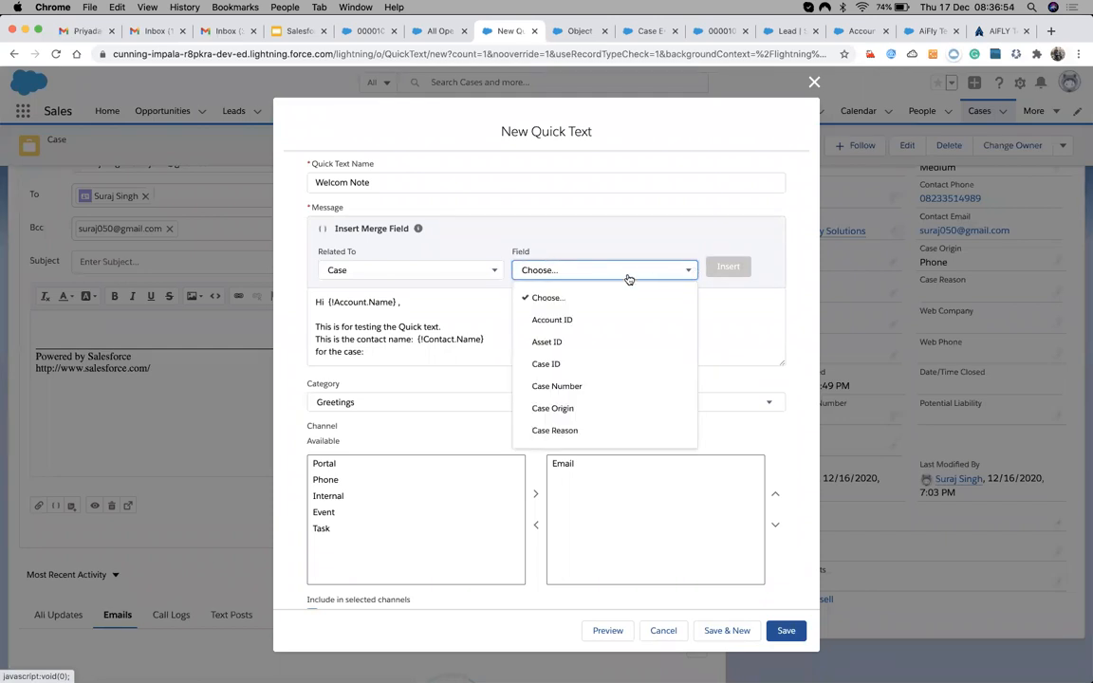
{"action": "left_click", "coordinate": [554, 386]}
{"action": "left_click", "coordinate": [729, 267]}
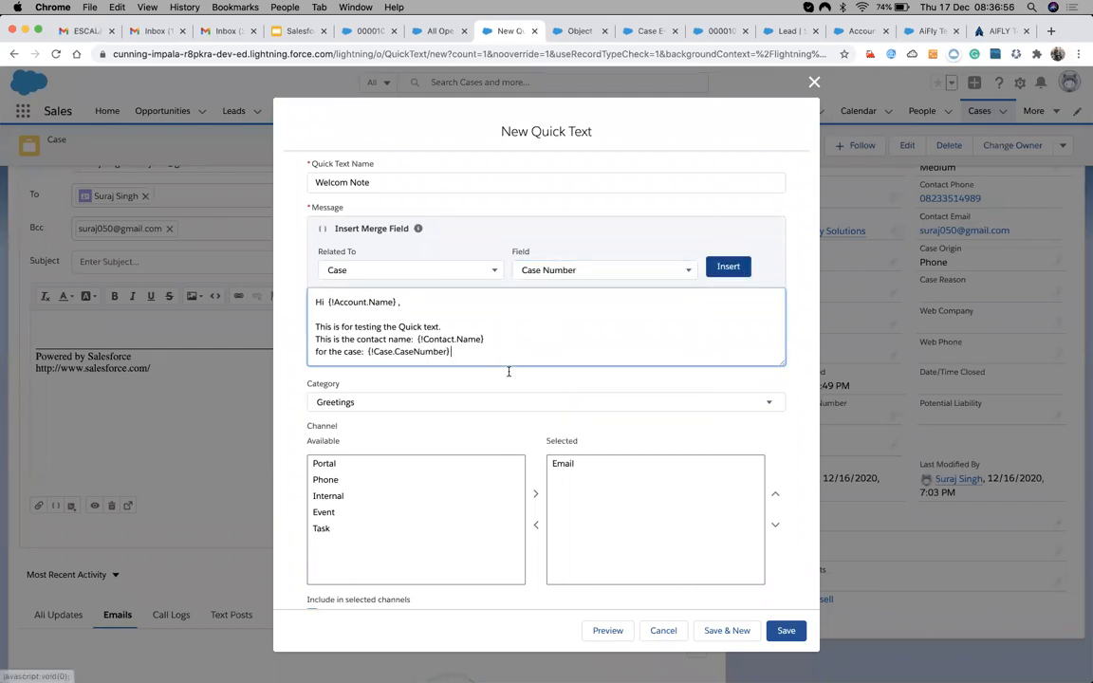
{"action": "scroll", "coordinate": [501, 380], "scroll_direction": "down", "scroll_amount": 1}
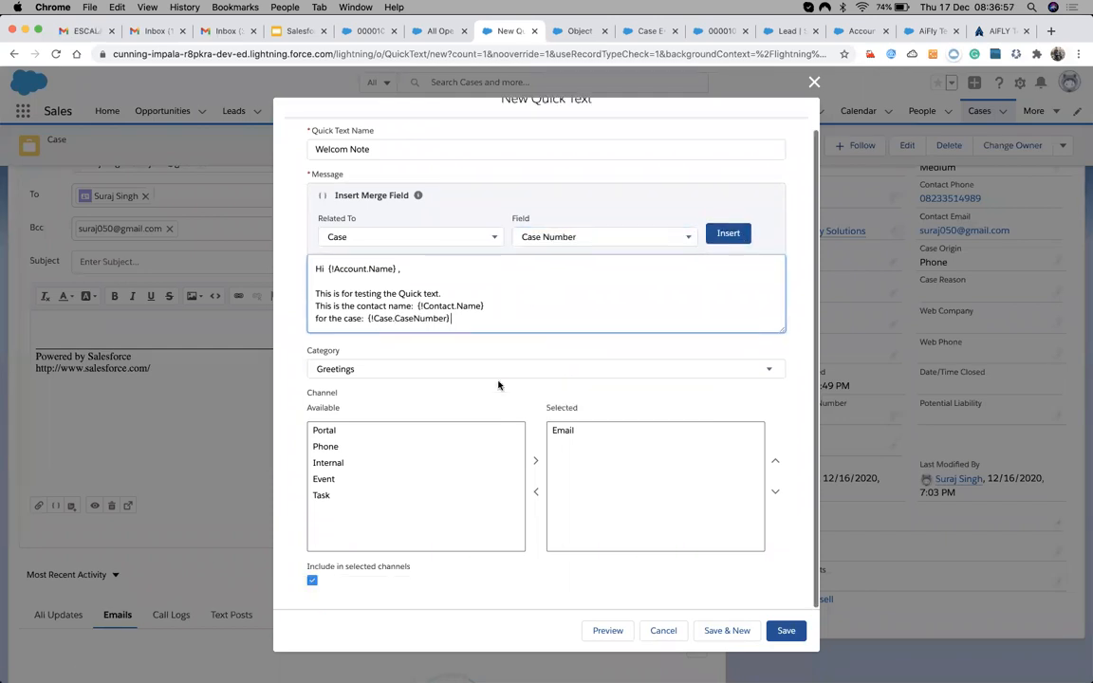
{"action": "left_click", "coordinate": [445, 372]}
Keep the Greetings category and Email channel, then save the Welcom Note quick text.
{"action": "left_click", "coordinate": [445, 373]}
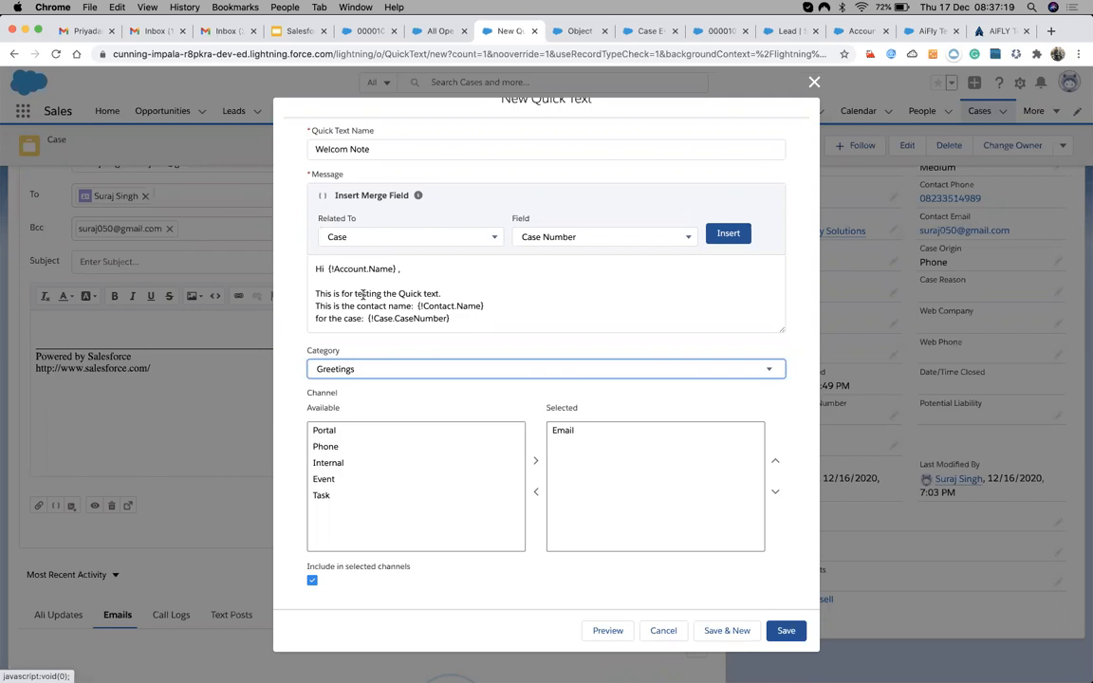
{"action": "left_click", "coordinate": [346, 376]}
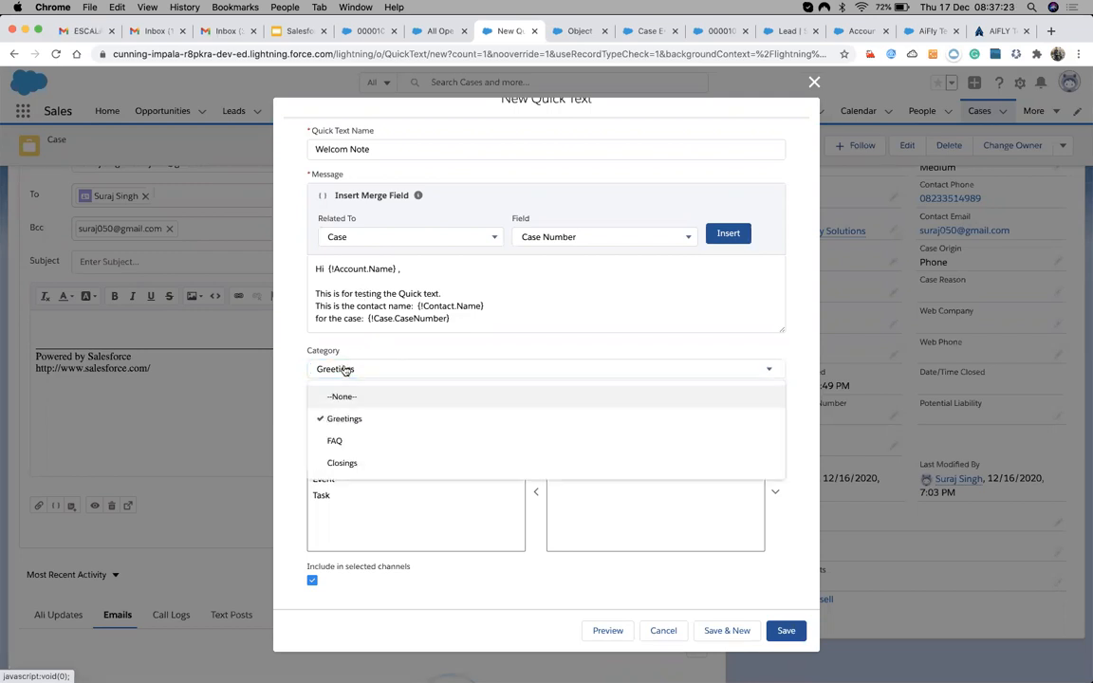
{"action": "left_click", "coordinate": [779, 631]}
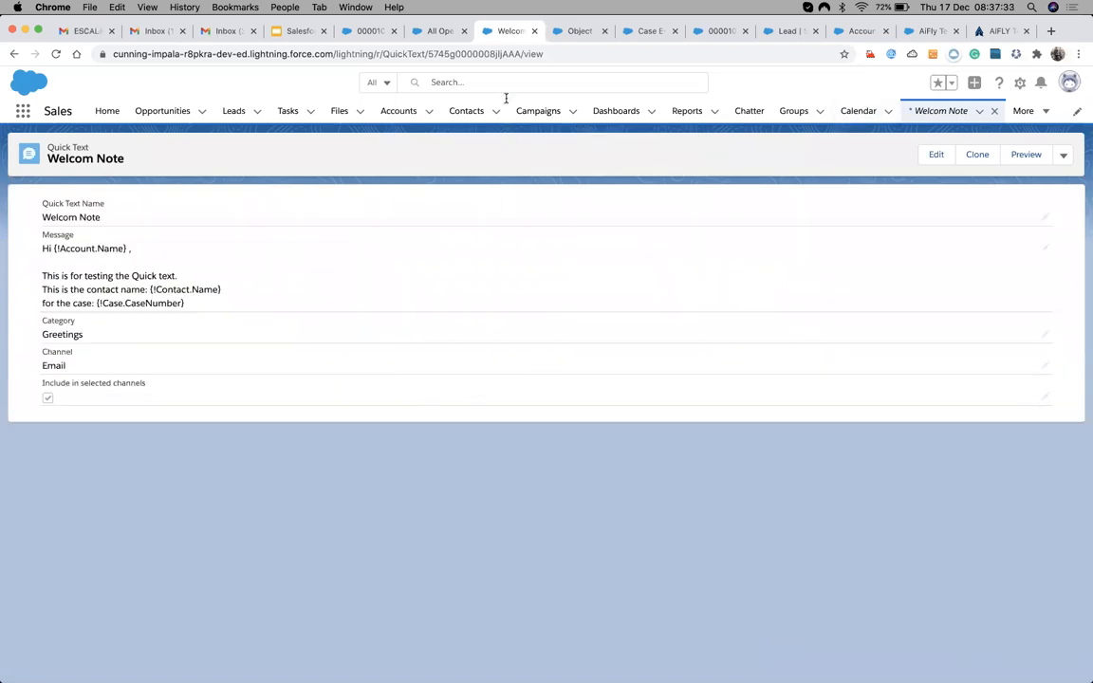
Dismiss the reopened quick text form and reload the case 00001033 page.
{"action": "left_click", "coordinate": [15, 55]}
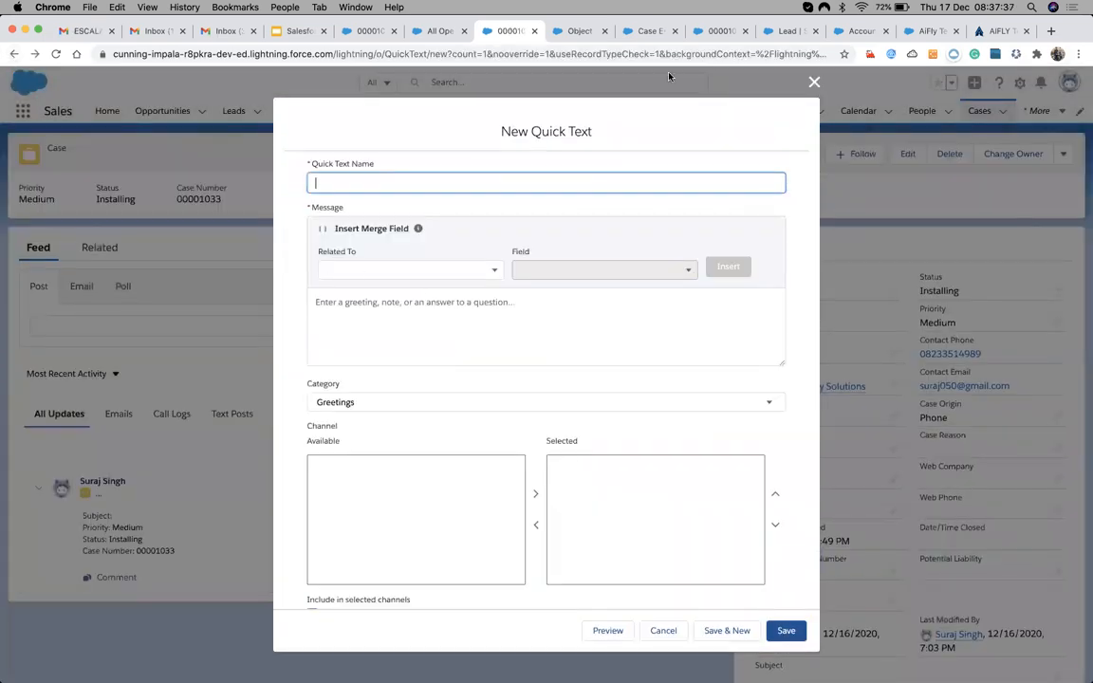
{"action": "left_click", "coordinate": [813, 82]}
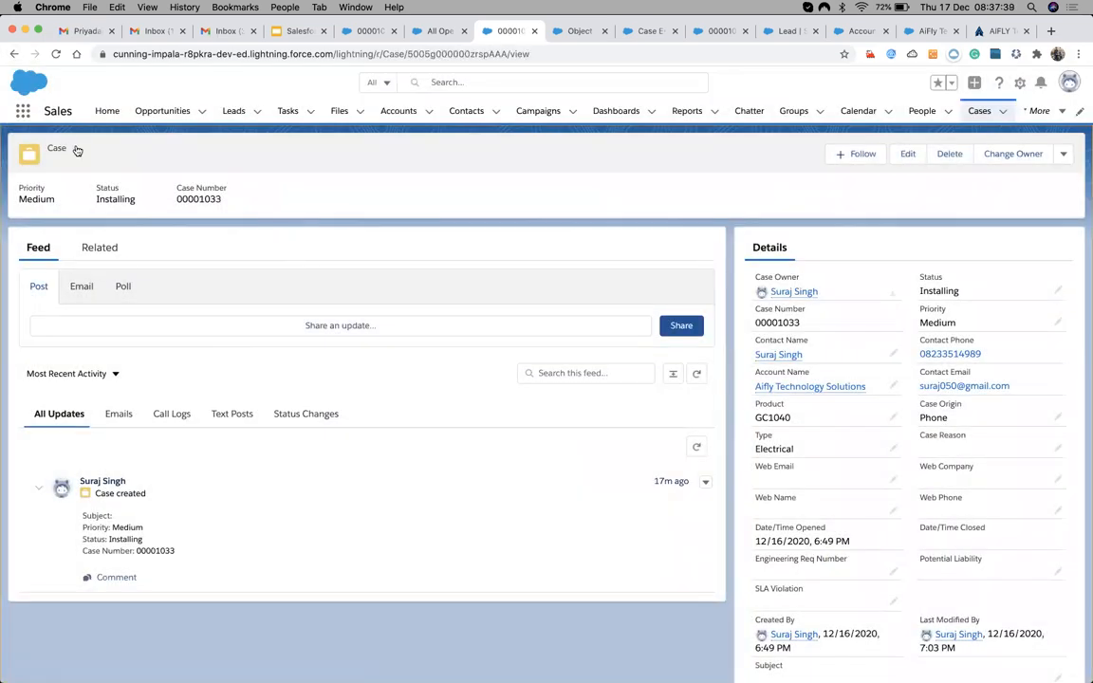
{"action": "left_click", "coordinate": [56, 54]}
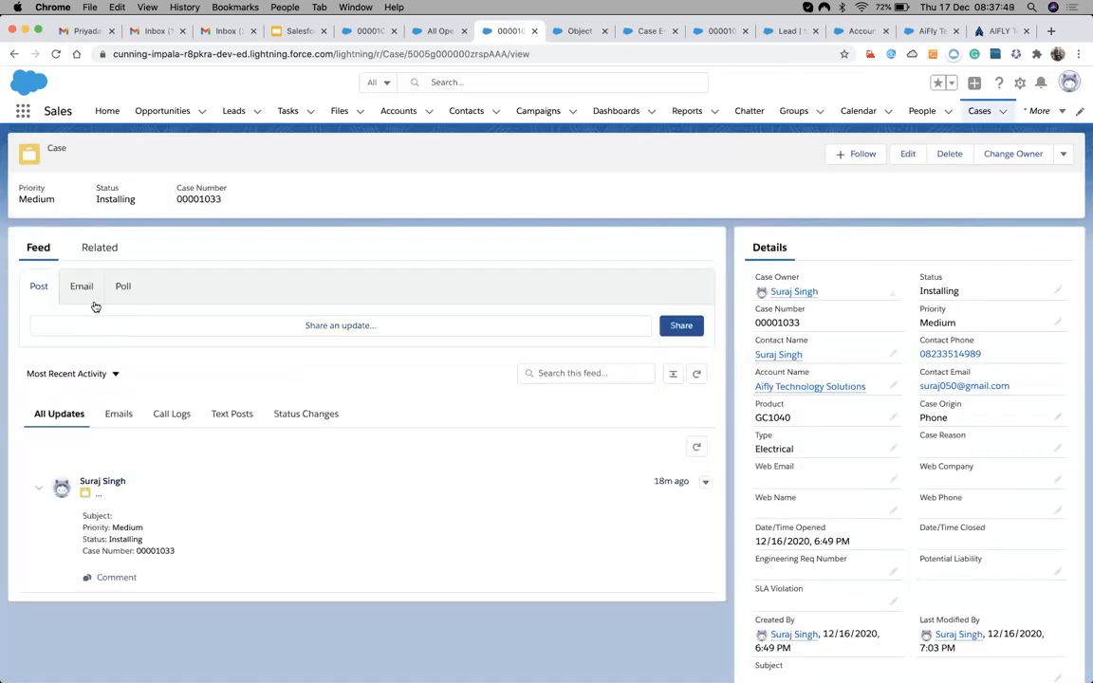
Compose a case email containing the Welcom Note quick text and send it to the contact.
{"action": "left_click", "coordinate": [82, 283]}
{"action": "scroll", "coordinate": [291, 503], "scroll_direction": "down", "scroll_amount": 1}
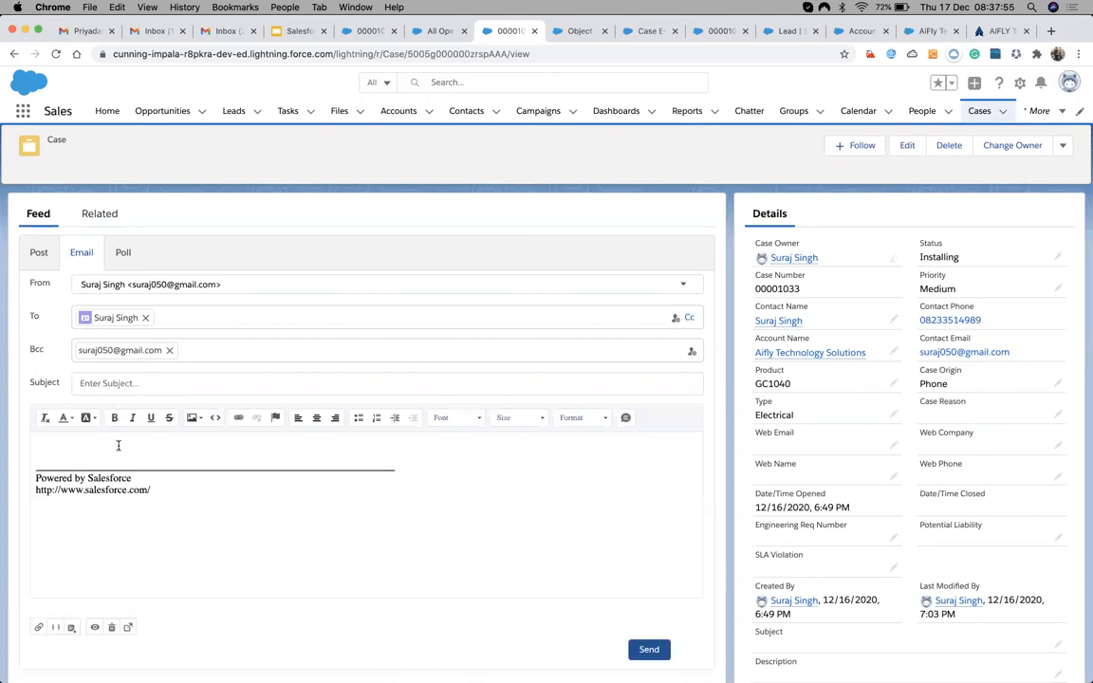
{"action": "left_click", "coordinate": [626, 423]}
{"action": "left_click", "coordinate": [627, 422]}
{"action": "left_click", "coordinate": [626, 422]}
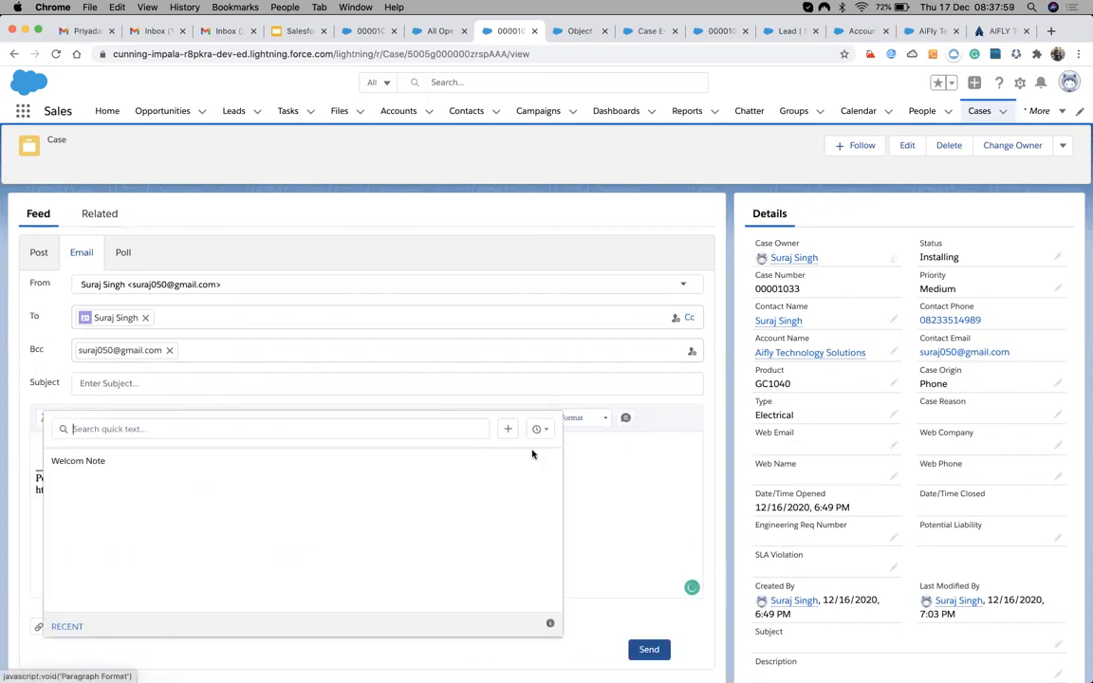
{"action": "left_click", "coordinate": [101, 460]}
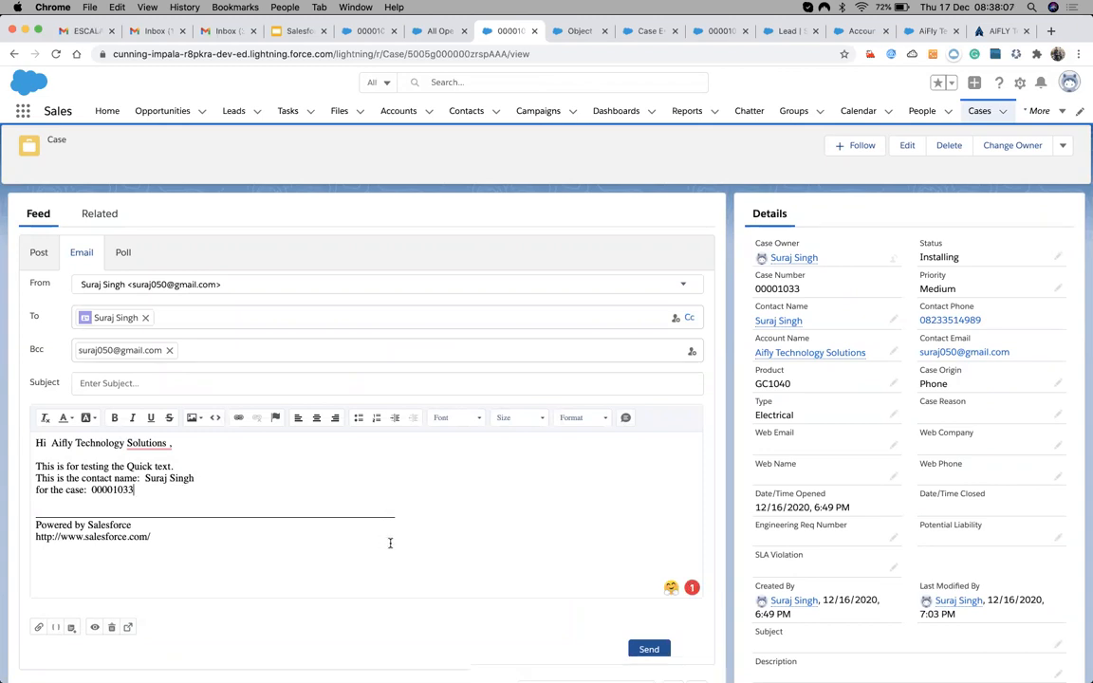
{"action": "scroll", "coordinate": [427, 550], "scroll_direction": "down", "scroll_amount": 1}
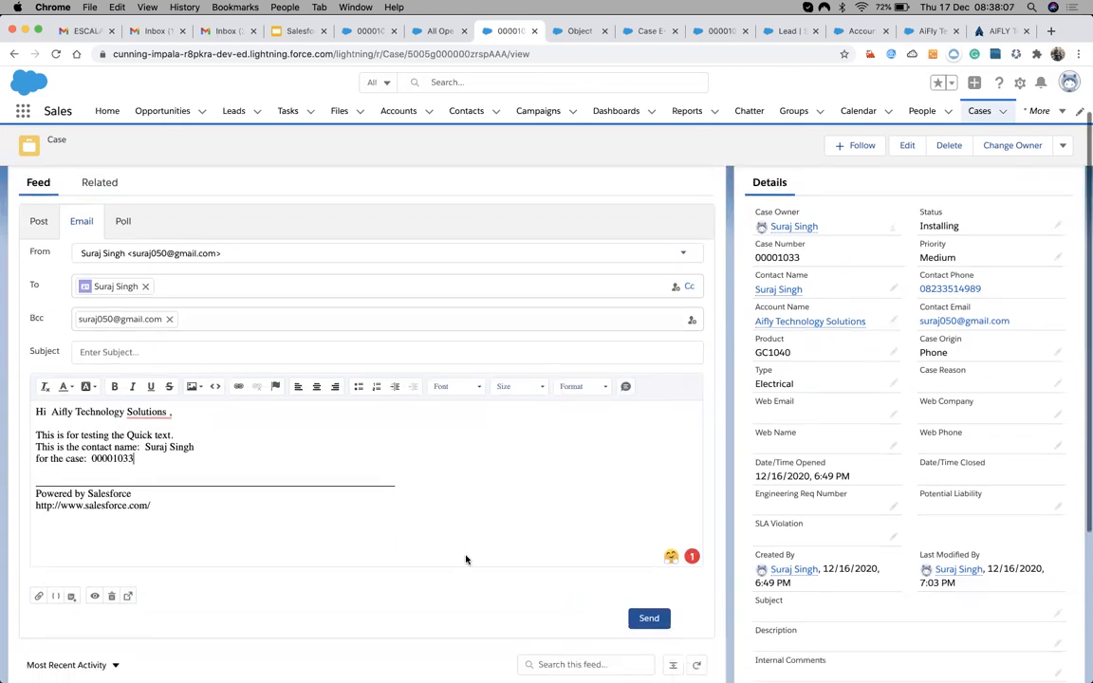
{"action": "left_click", "coordinate": [646, 623]}
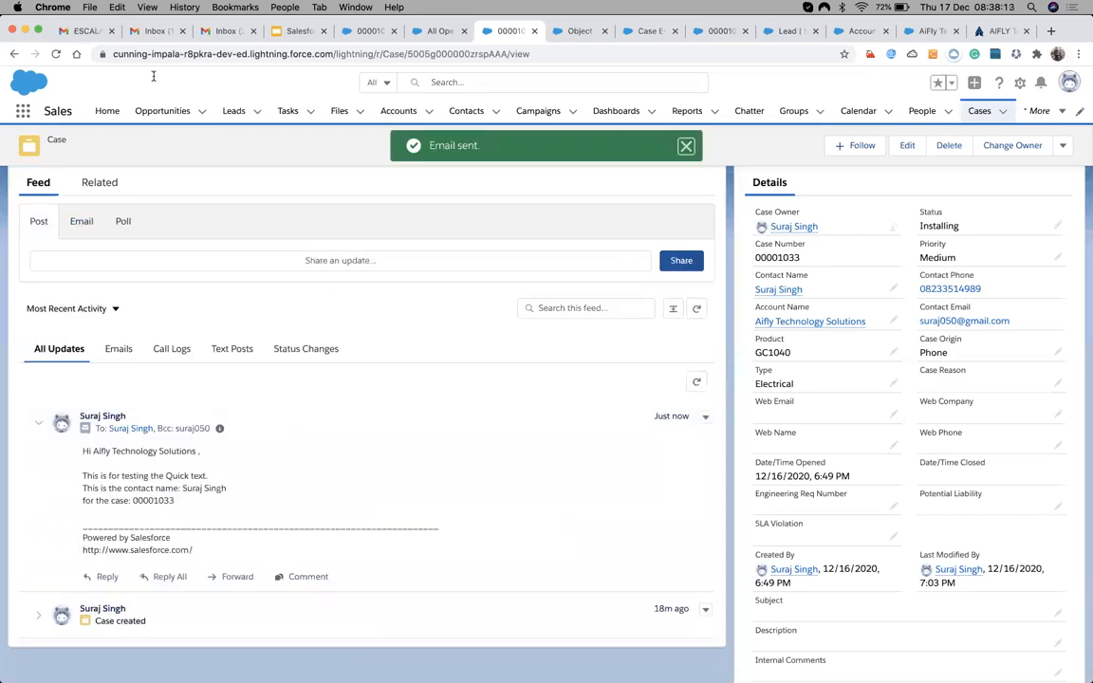
Open the newly received (no subject) case email in the Gmail inbox.
{"action": "left_click", "coordinate": [147, 32]}
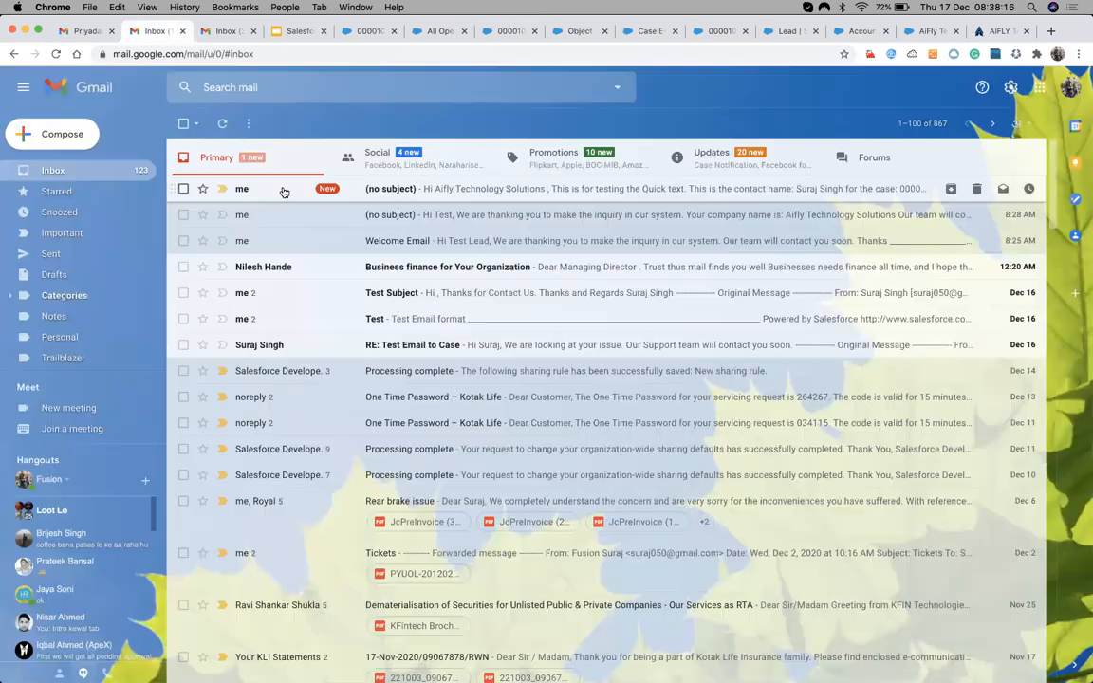
{"action": "left_click", "coordinate": [282, 192]}
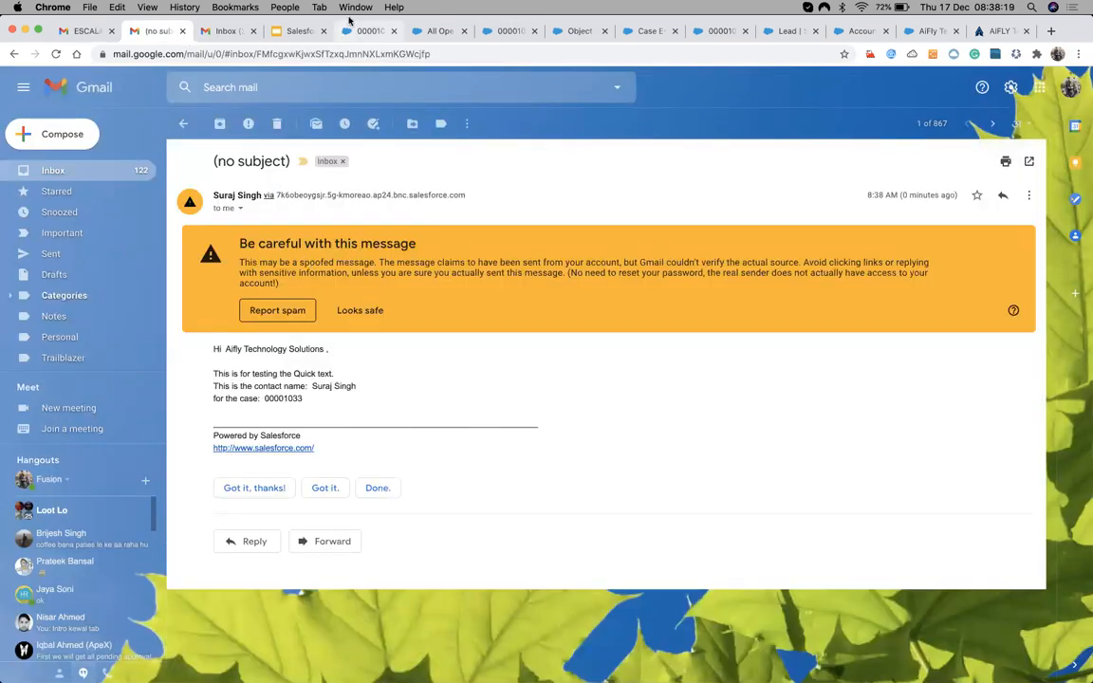
{"action": "left_click", "coordinate": [572, 32]}
Switch through the browser tabs back to the case 00001033 record.
{"action": "left_click", "coordinate": [652, 31]}
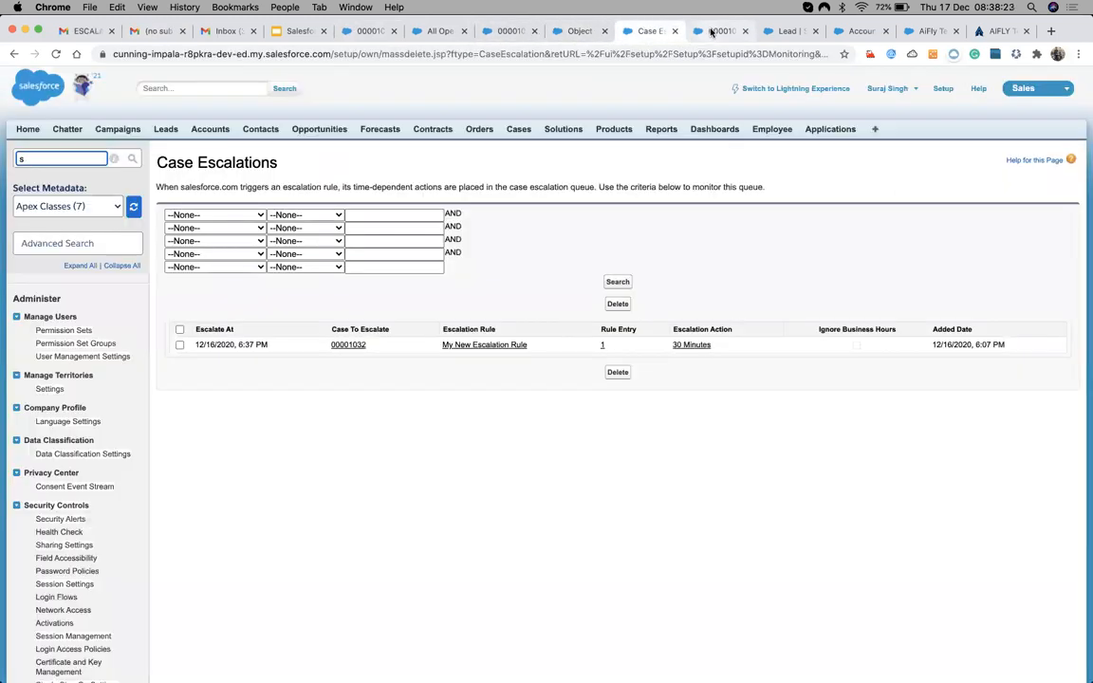
{"action": "key", "text": "ctrl+Tab"}
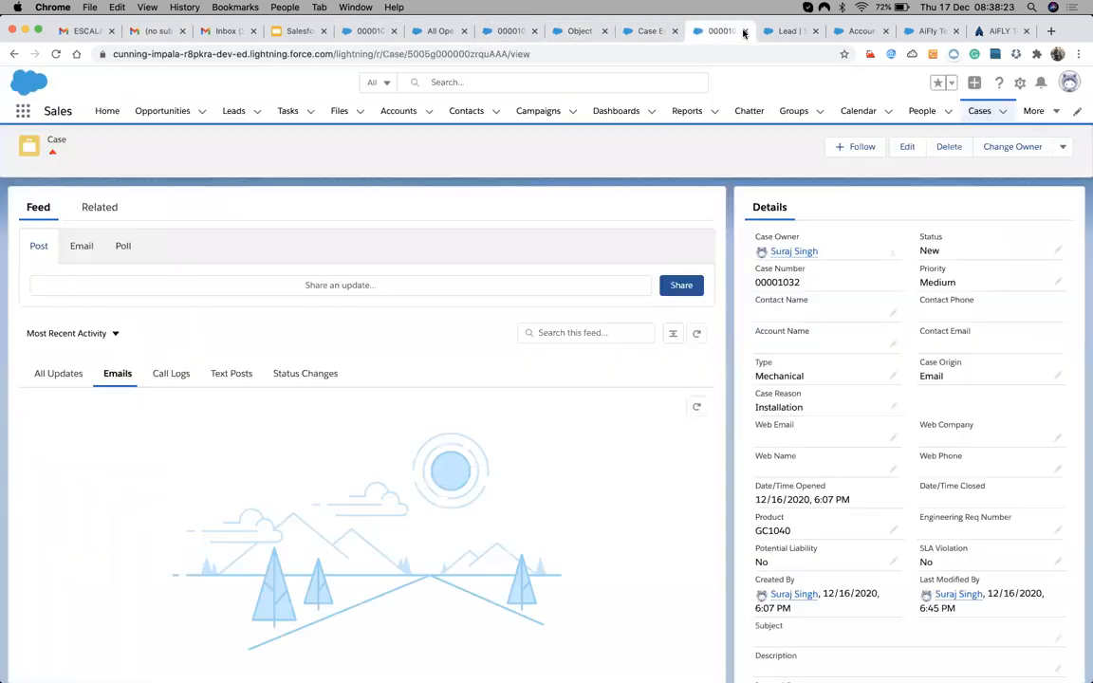
{"action": "left_click", "coordinate": [586, 32]}
{"action": "left_click", "coordinate": [511, 31]}
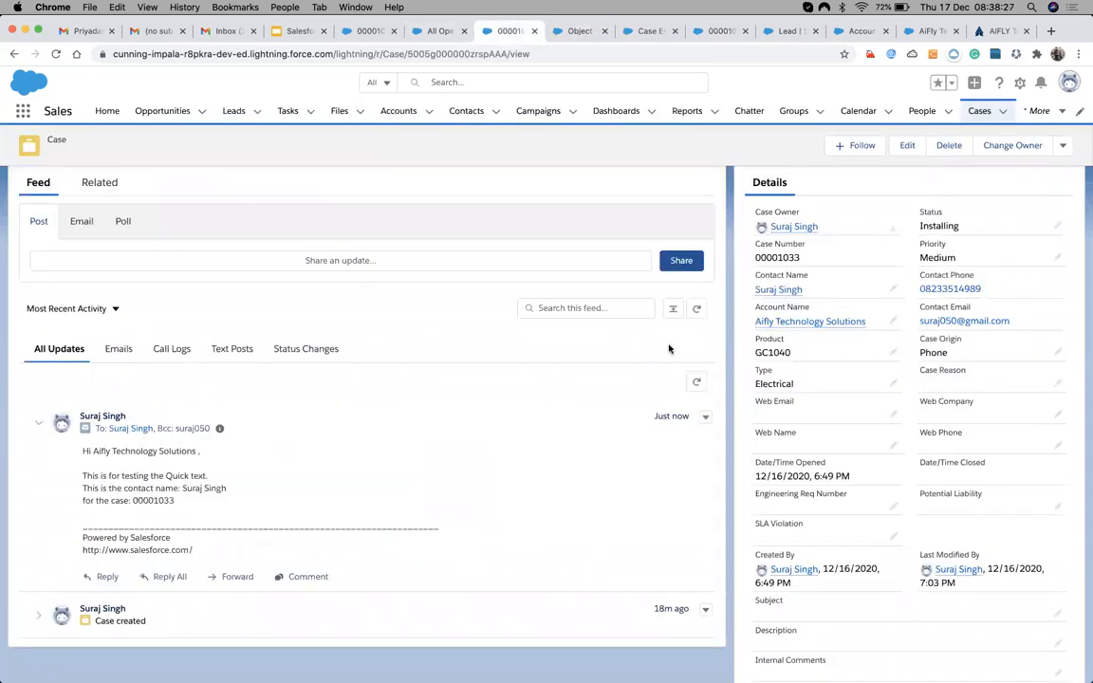
Filter the case feed to Emails and open a 'RE:' email draft quoting the sent message.
{"action": "left_click", "coordinate": [116, 349]}
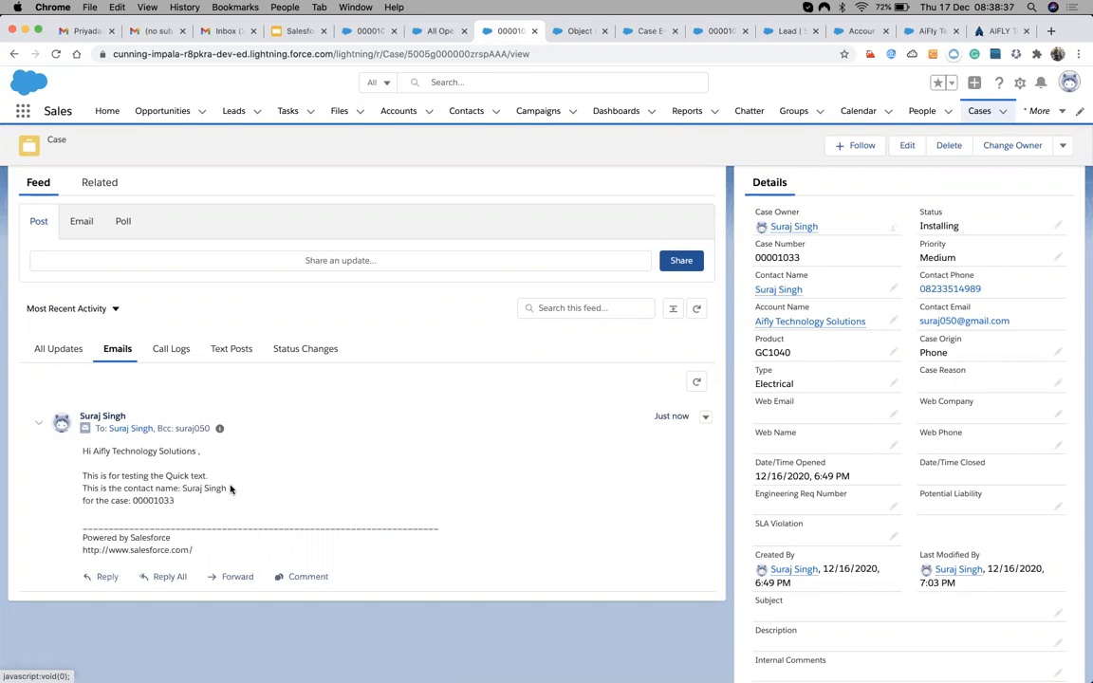
{"action": "left_click", "coordinate": [298, 249]}
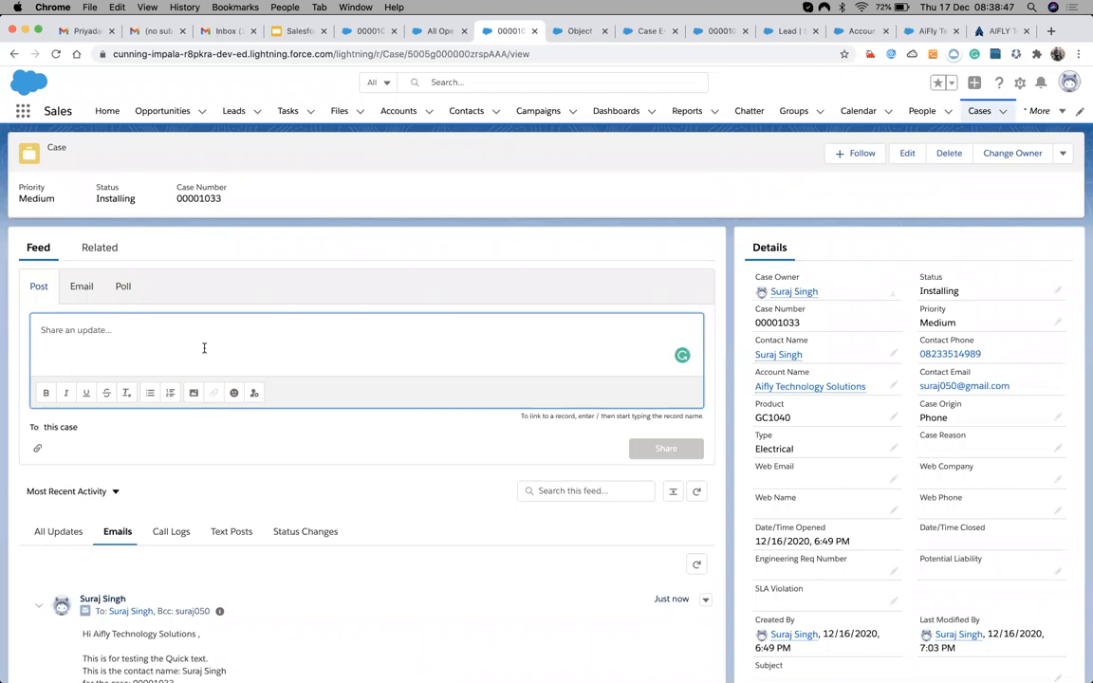
{"action": "left_click", "coordinate": [80, 286]}
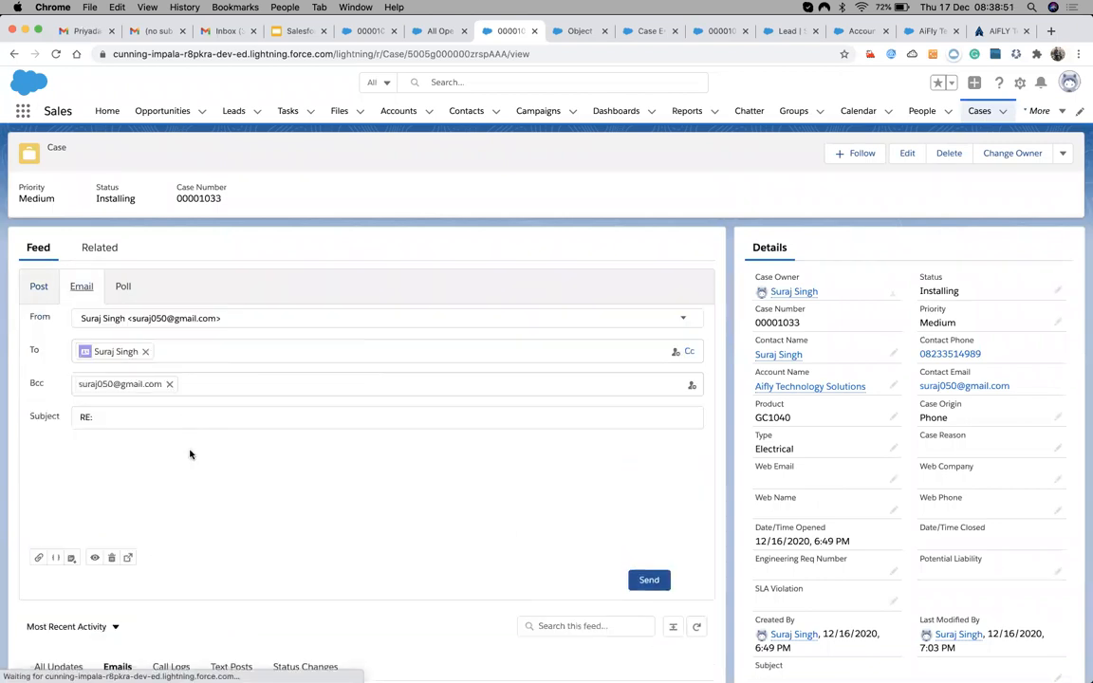
Find Quick Text through an App Launcher search for 'qui' and start a New Quick Text.
{"action": "left_click", "coordinate": [20, 114]}
{"action": "type", "text": "qui"}
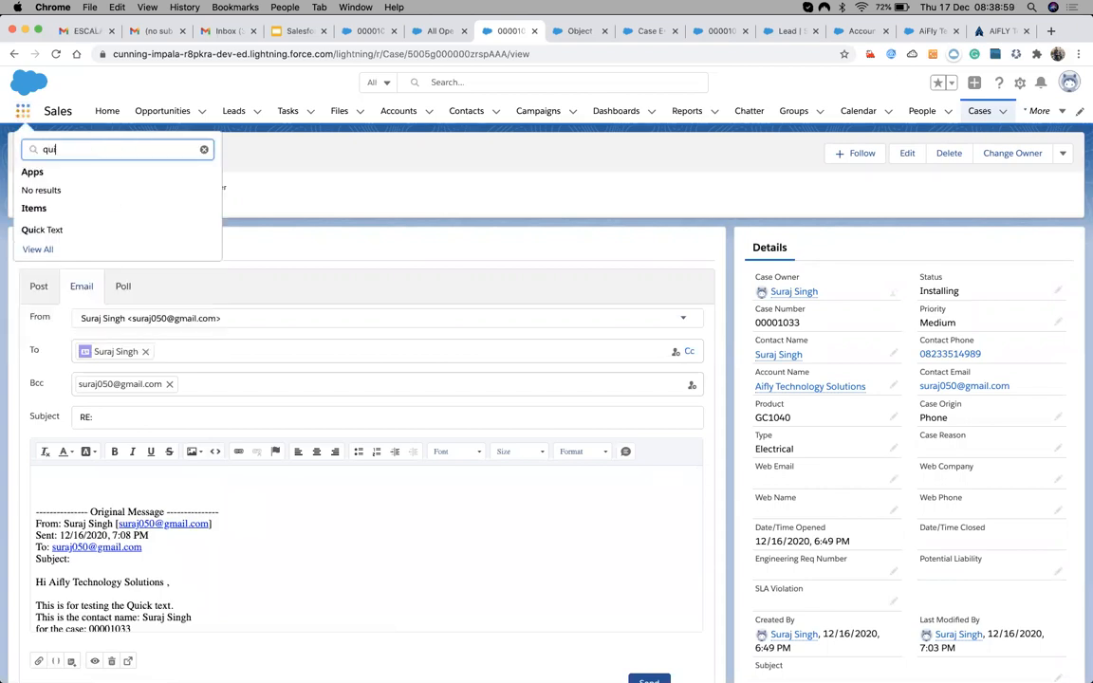
{"action": "left_click", "coordinate": [47, 230]}
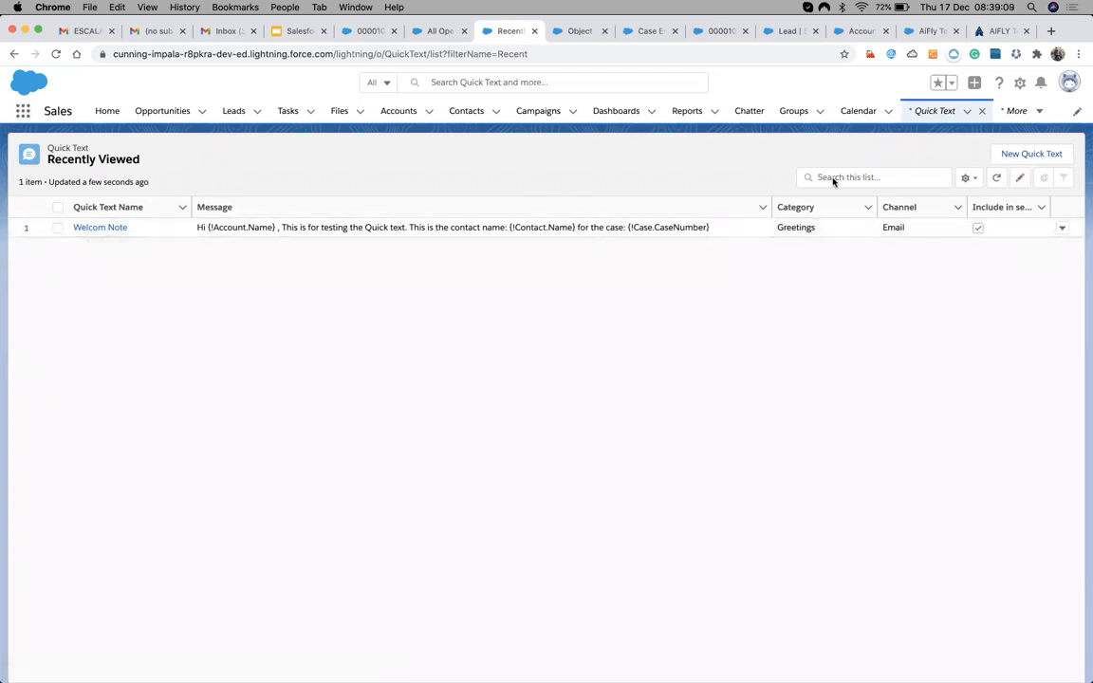
{"action": "left_click", "coordinate": [1025, 154]}
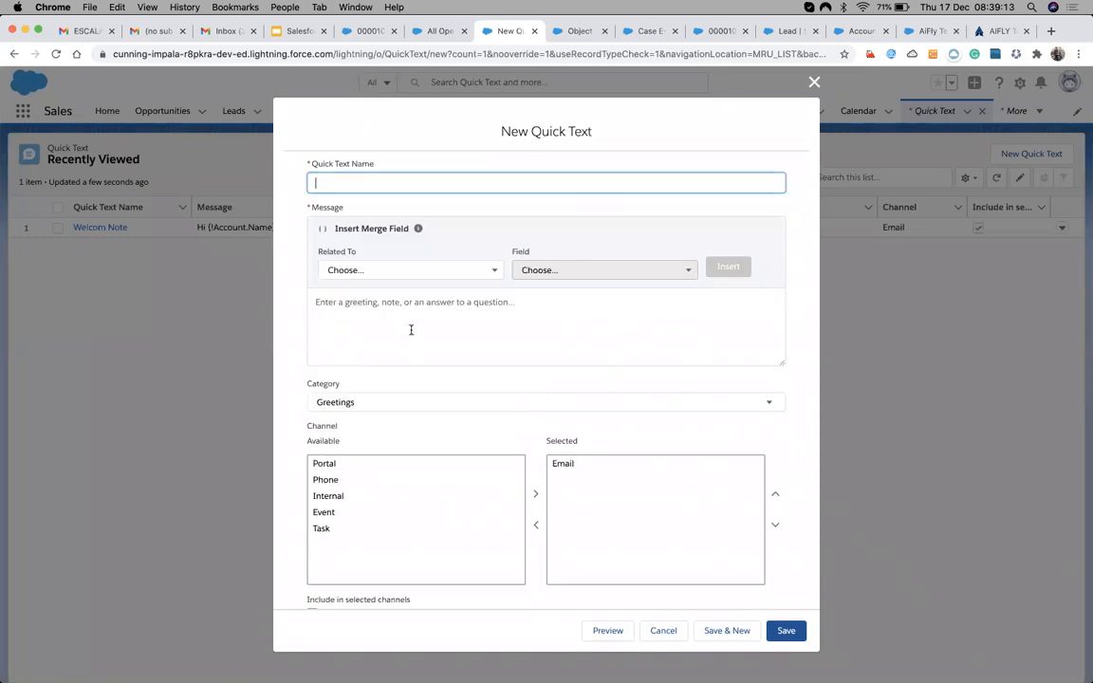
Browse the Related To merge-field objects and the category list, keeping Greetings.
{"action": "left_click", "coordinate": [397, 272]}
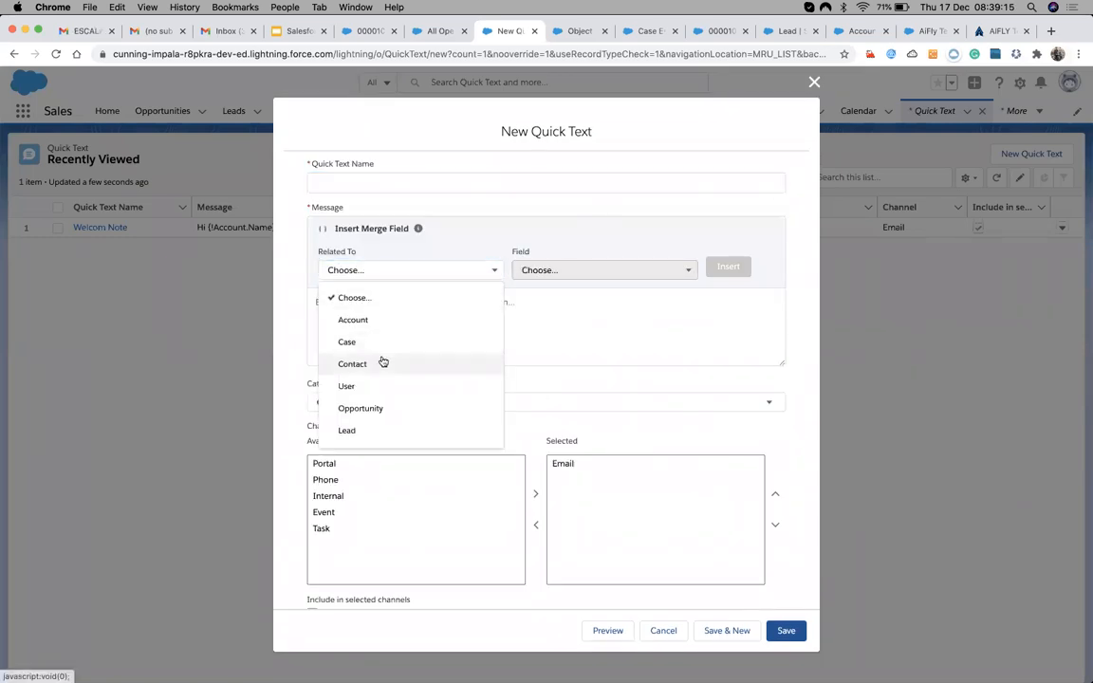
{"action": "scroll", "coordinate": [383, 362], "scroll_direction": "down", "scroll_amount": 5}
{"action": "scroll", "coordinate": [382, 362], "scroll_direction": "up", "scroll_amount": 5}
{"action": "scroll", "coordinate": [383, 362], "scroll_direction": "down", "scroll_amount": 4}
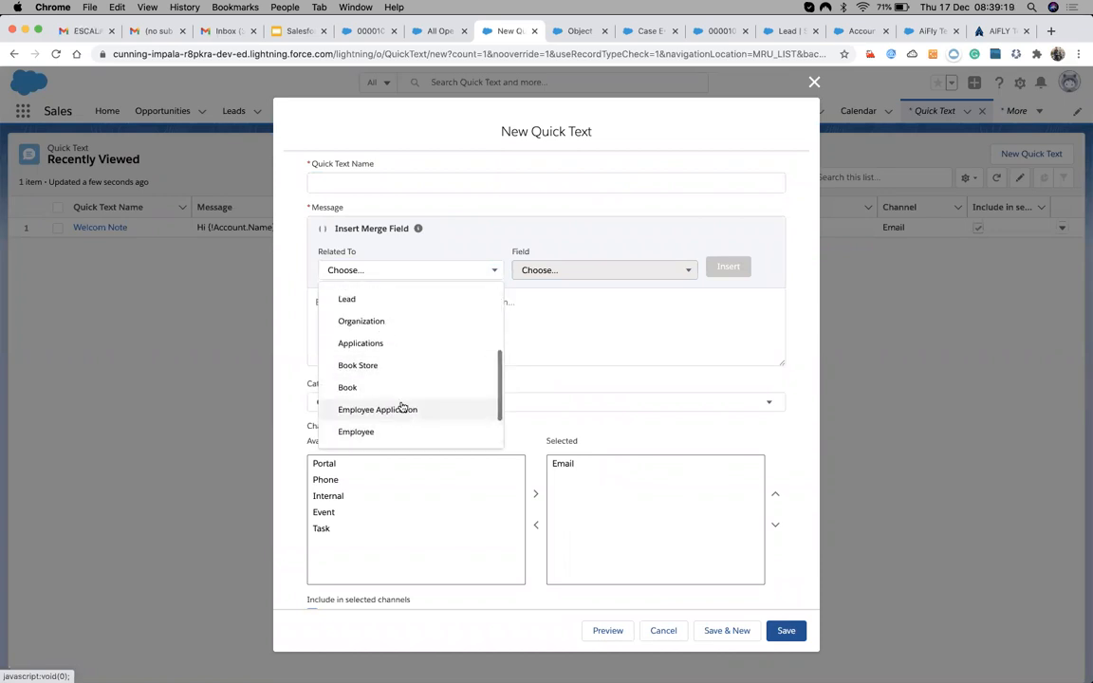
{"action": "scroll", "coordinate": [404, 343], "scroll_direction": "up", "scroll_amount": 3}
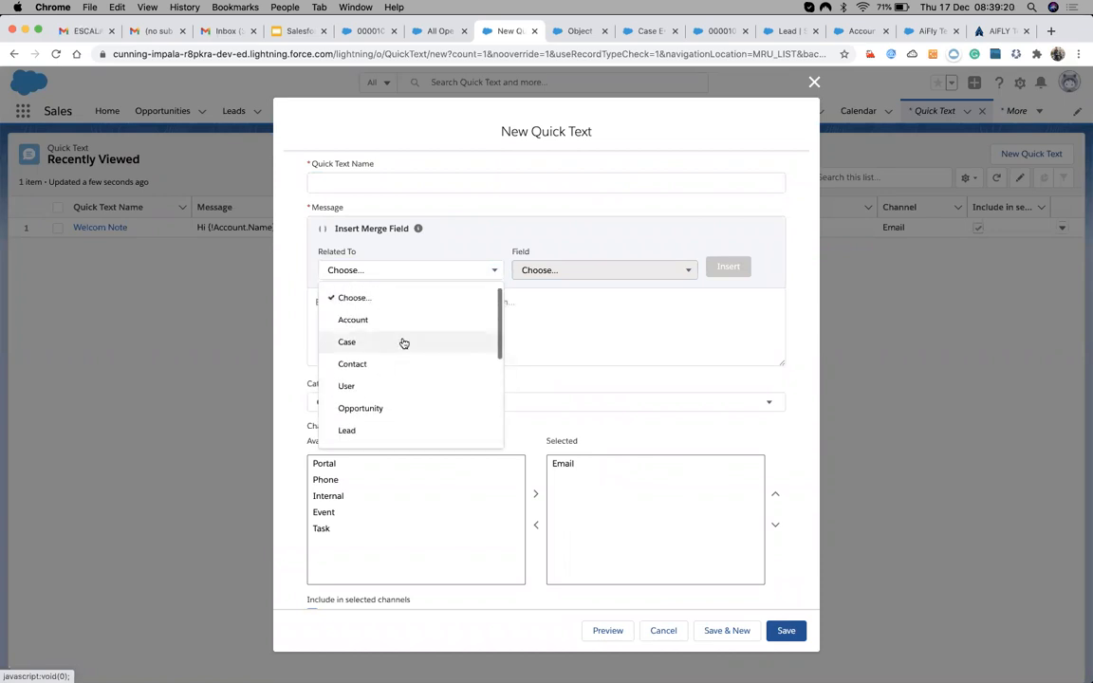
{"action": "left_click", "coordinate": [548, 309]}
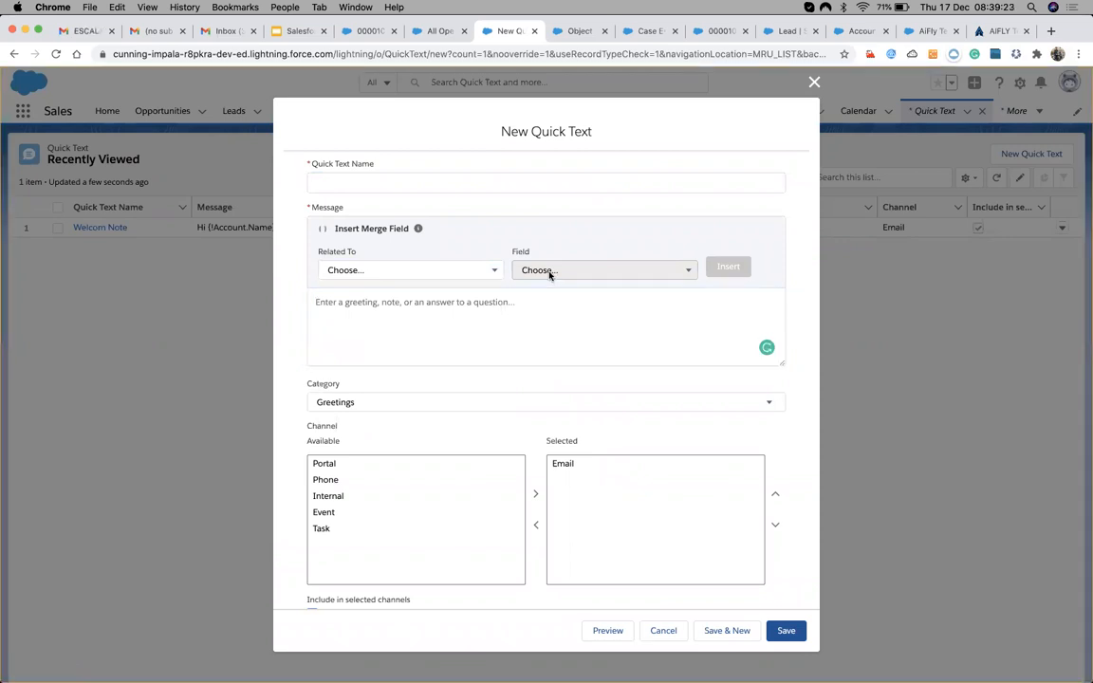
{"action": "left_click", "coordinate": [415, 404]}
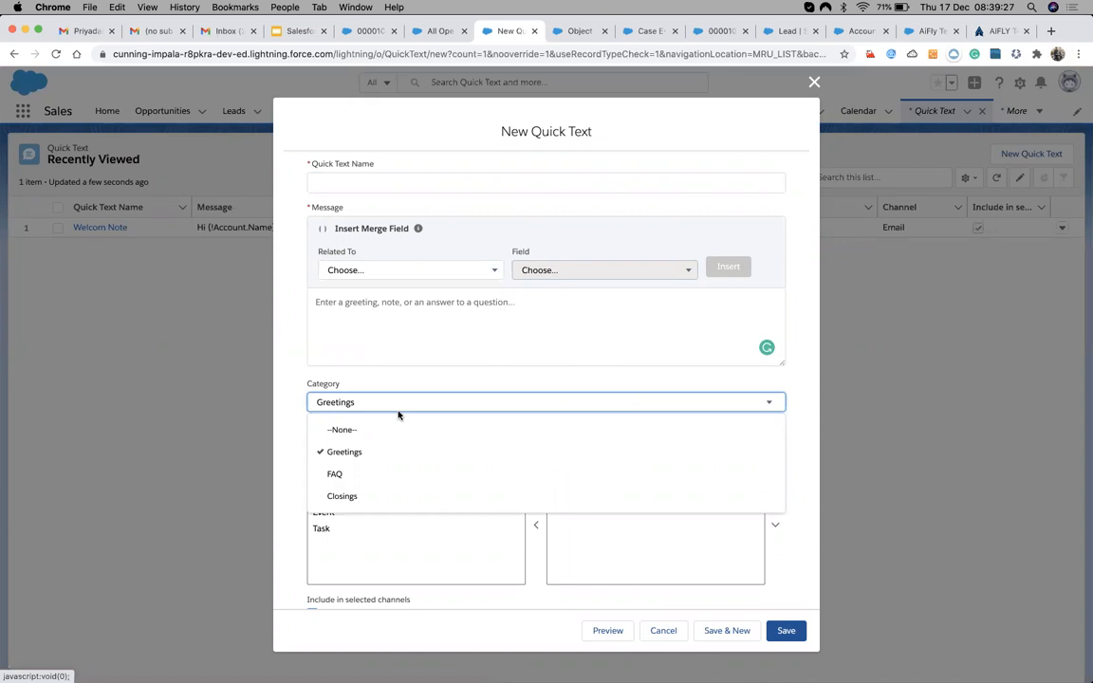
{"action": "left_click", "coordinate": [429, 384]}
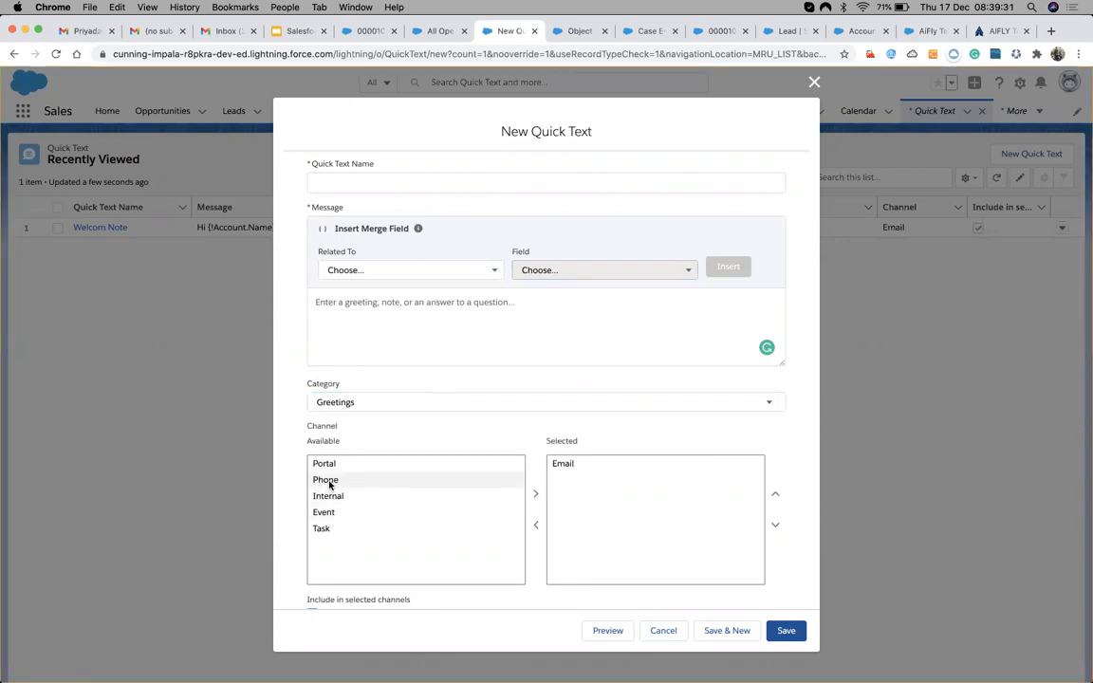
Click through the Task, Event, Internal, Phone and Portal channels, then close the form unsaved.
{"action": "left_click", "coordinate": [328, 529]}
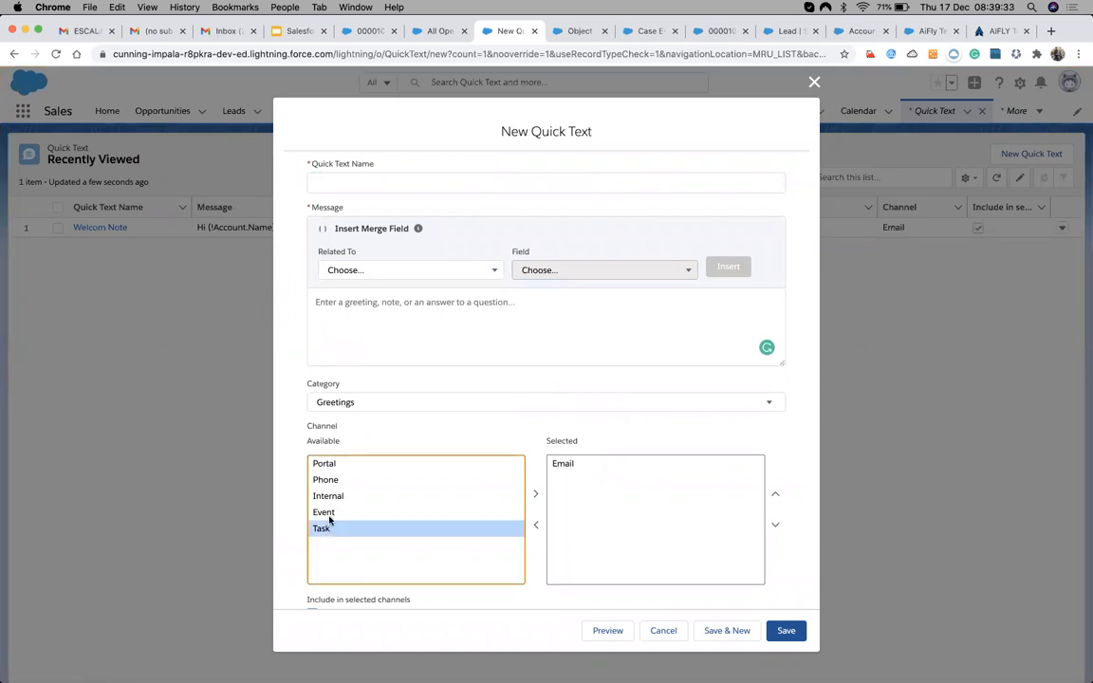
{"action": "left_click", "coordinate": [331, 515]}
{"action": "left_click", "coordinate": [329, 496]}
{"action": "left_click", "coordinate": [327, 481]}
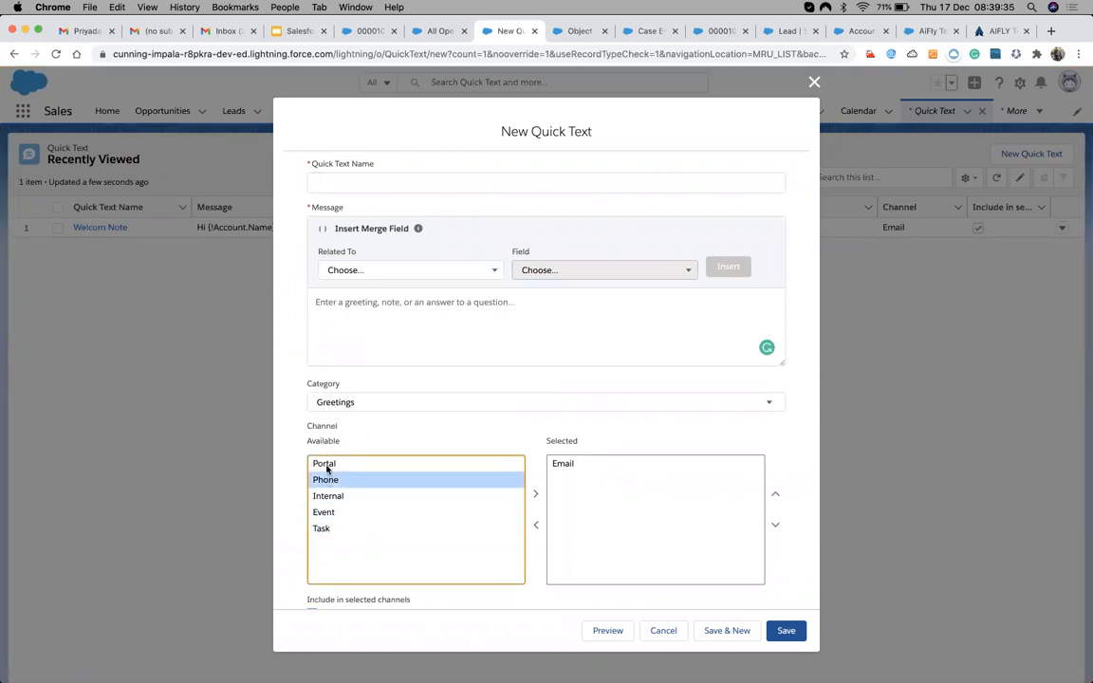
{"action": "left_click", "coordinate": [327, 464]}
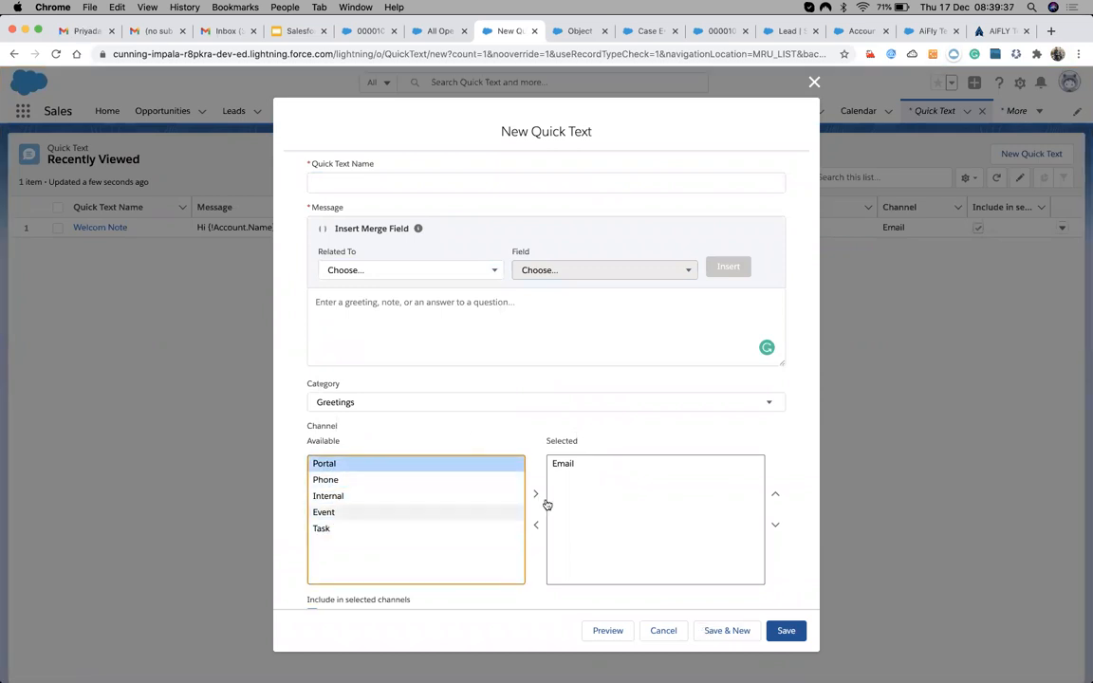
{"action": "scroll", "coordinate": [541, 505], "scroll_direction": "down", "scroll_amount": 2}
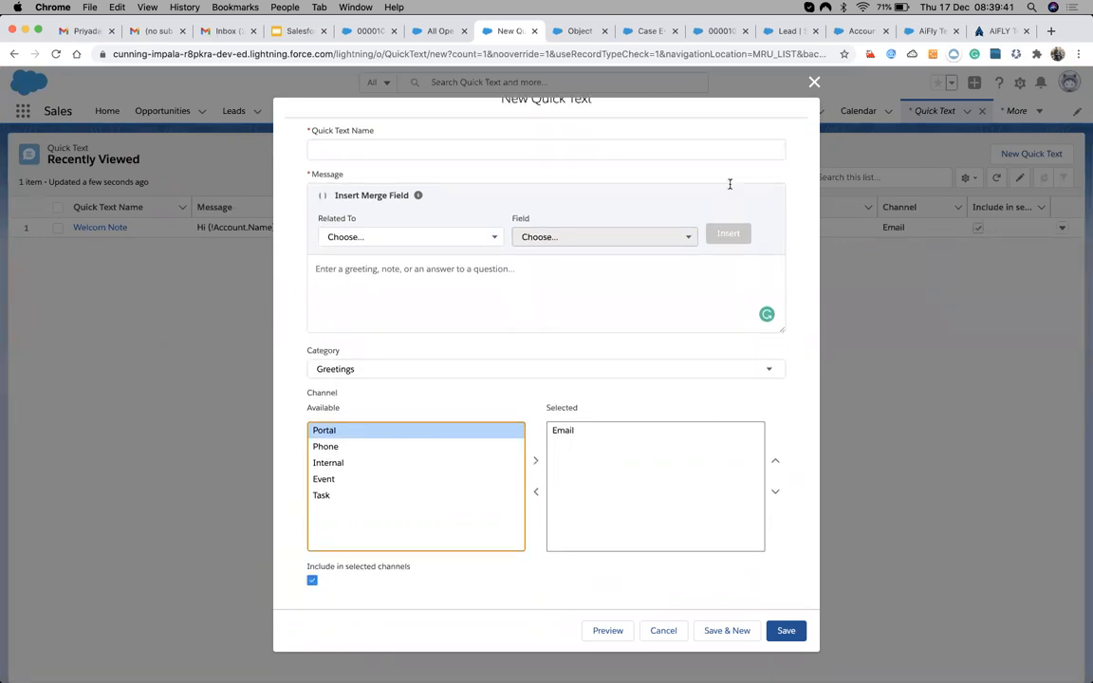
{"action": "scroll", "coordinate": [731, 189], "scroll_direction": "up", "scroll_amount": 2}
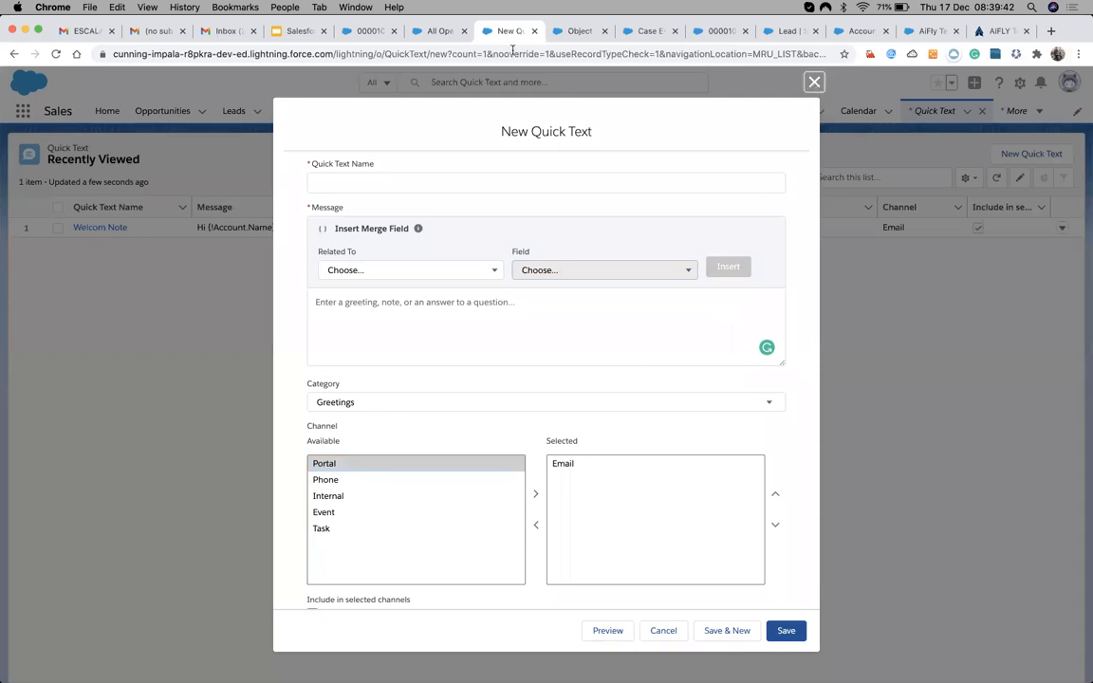
{"action": "key", "text": "Escape"}
Open the Cases list in a new browser tab and open case 00001033.
{"action": "left_click", "coordinate": [436, 31]}
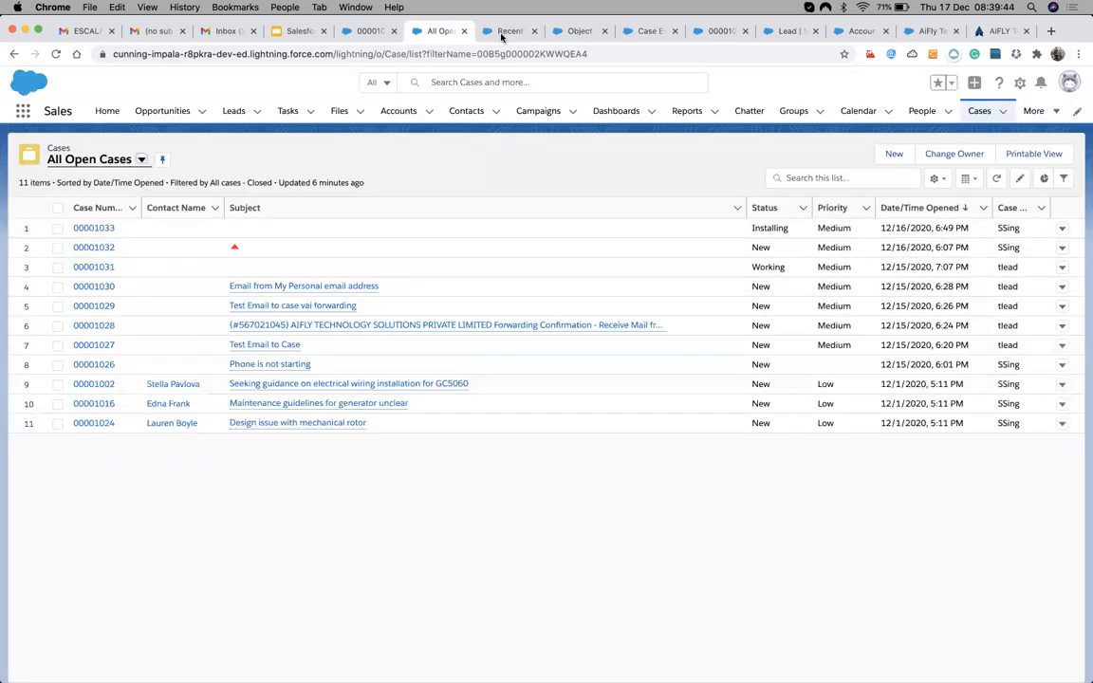
{"action": "left_click", "coordinate": [513, 32]}
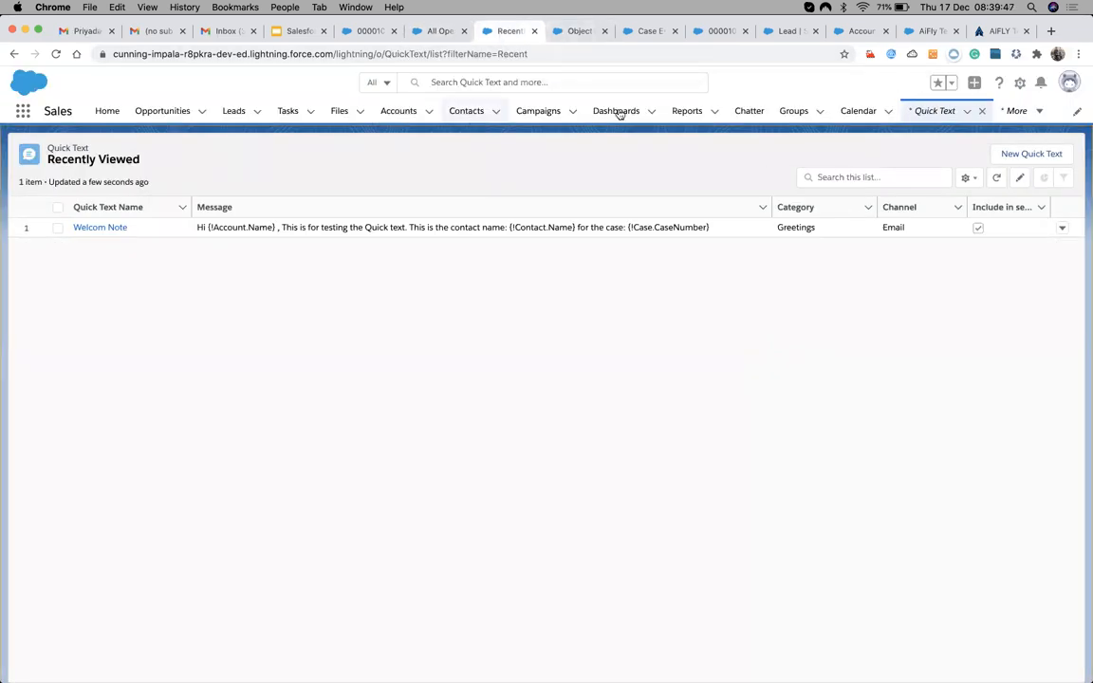
{"action": "left_click", "coordinate": [1010, 112]}
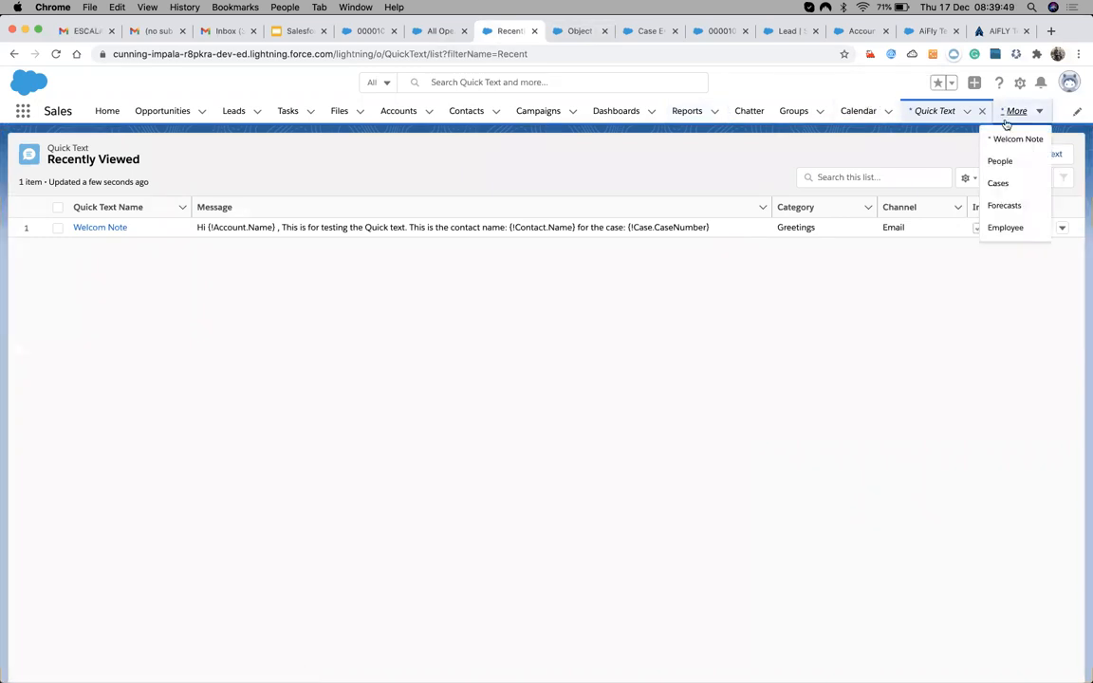
{"action": "left_click", "coordinate": [998, 183], "text": "super"}
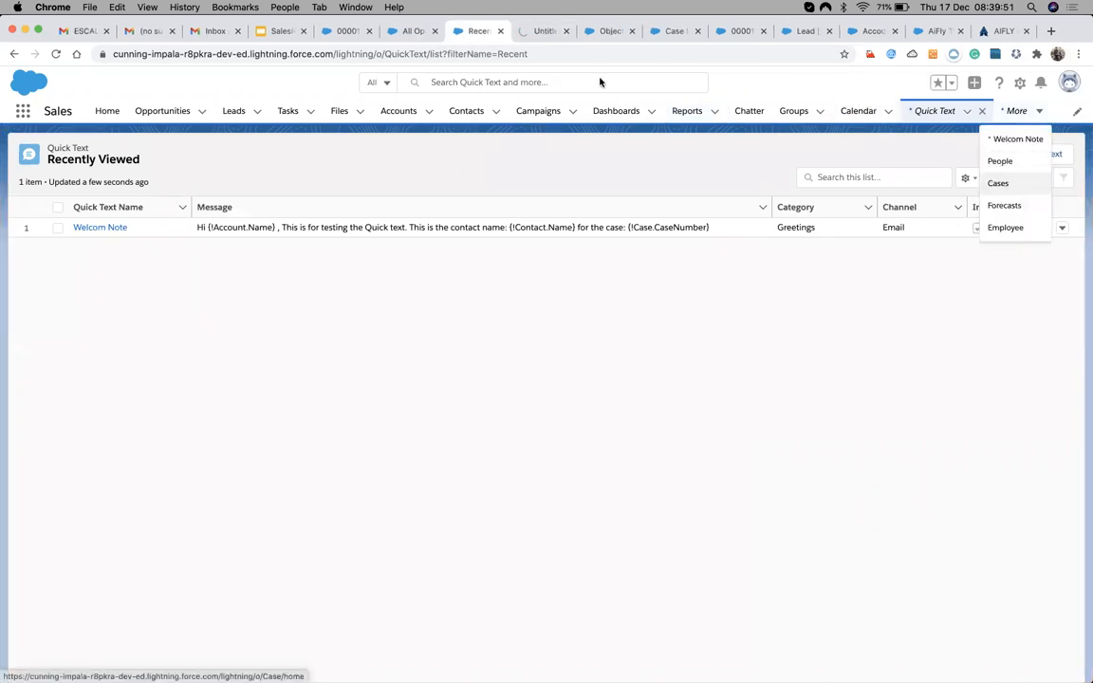
{"action": "left_click", "coordinate": [536, 31]}
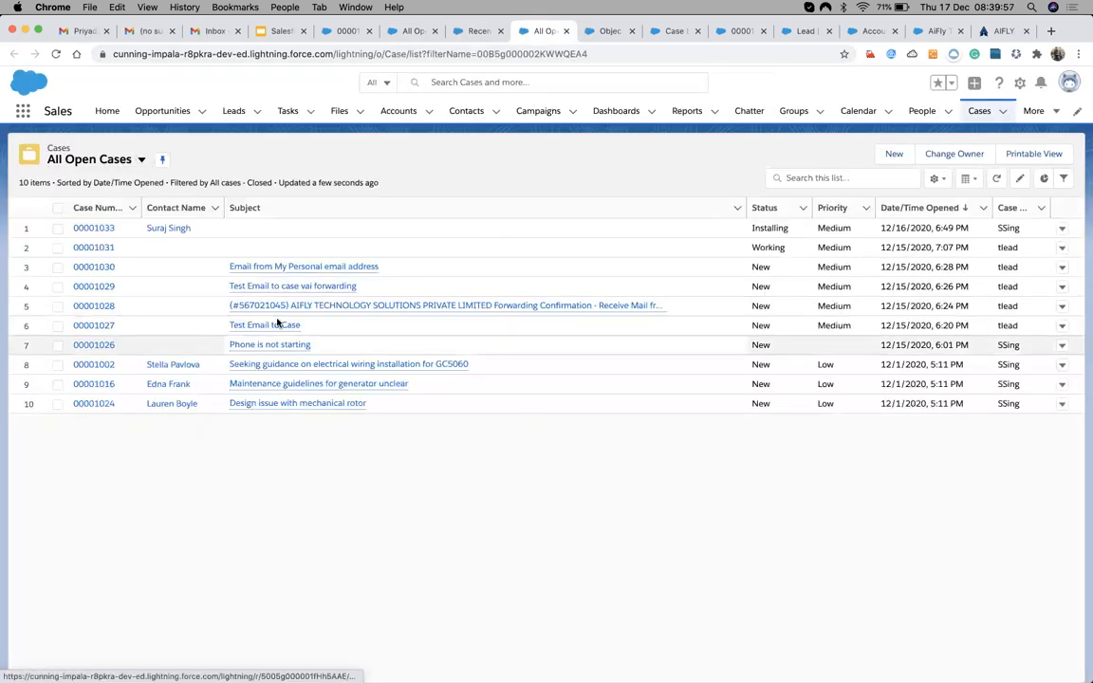
{"action": "left_click", "coordinate": [94, 228]}
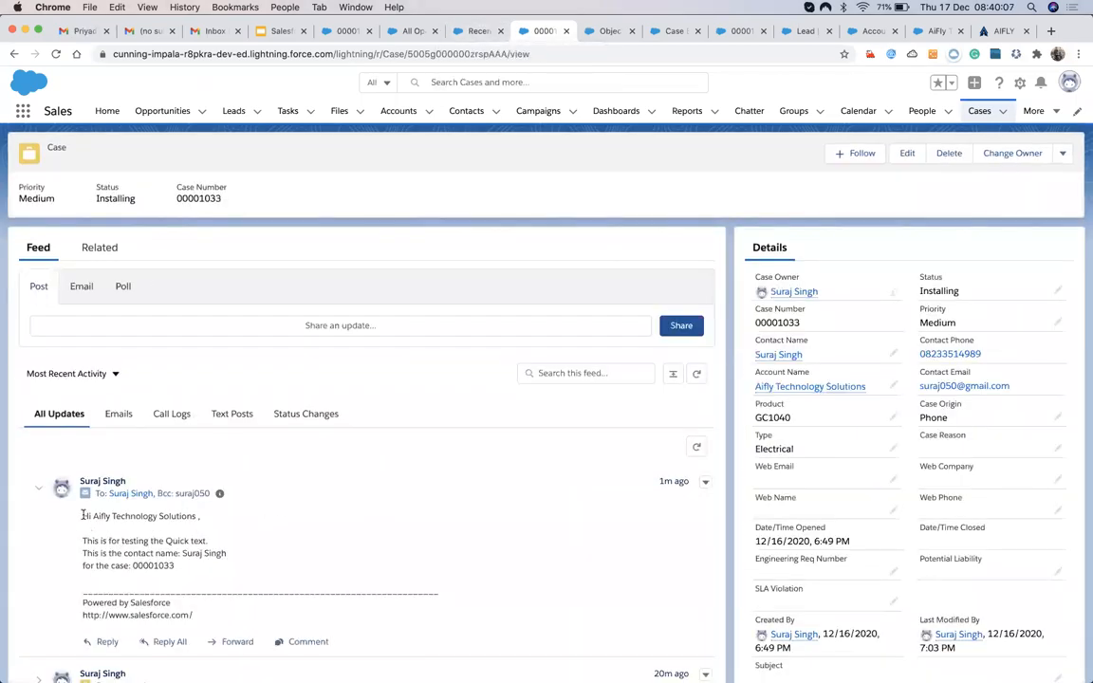
Select the email's greeting and quick text lines, then switch to the Installation Record Type setup page.
{"action": "left_click_drag", "start_coordinate": [82, 516], "coordinate": [140, 564]}
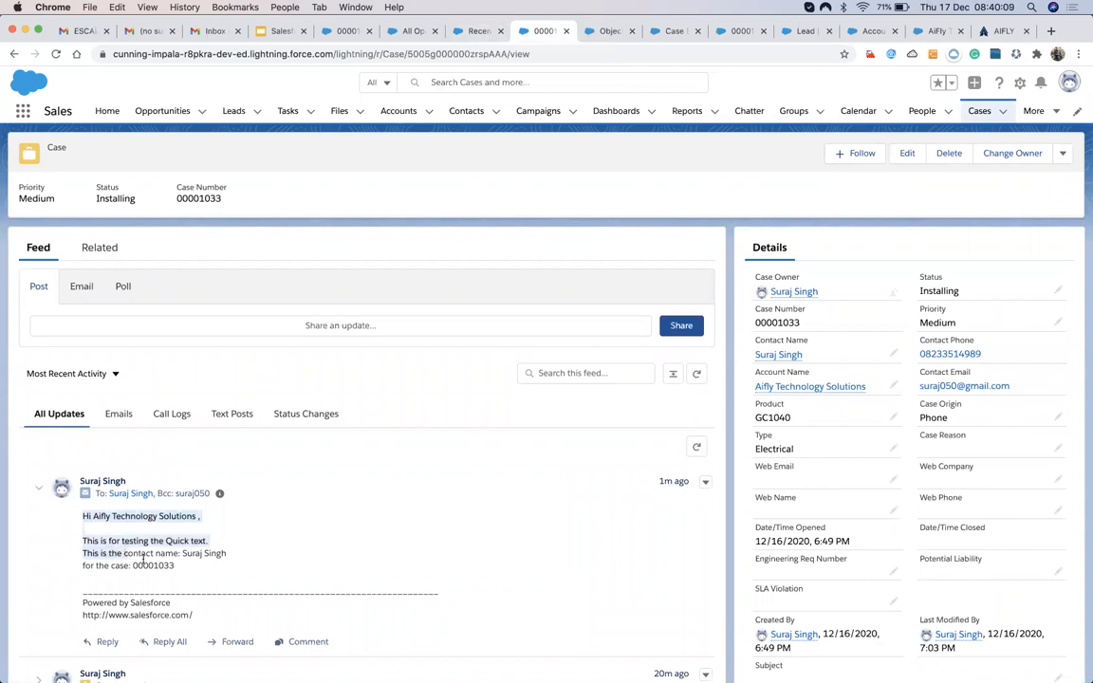
{"action": "left_click", "coordinate": [124, 540]}
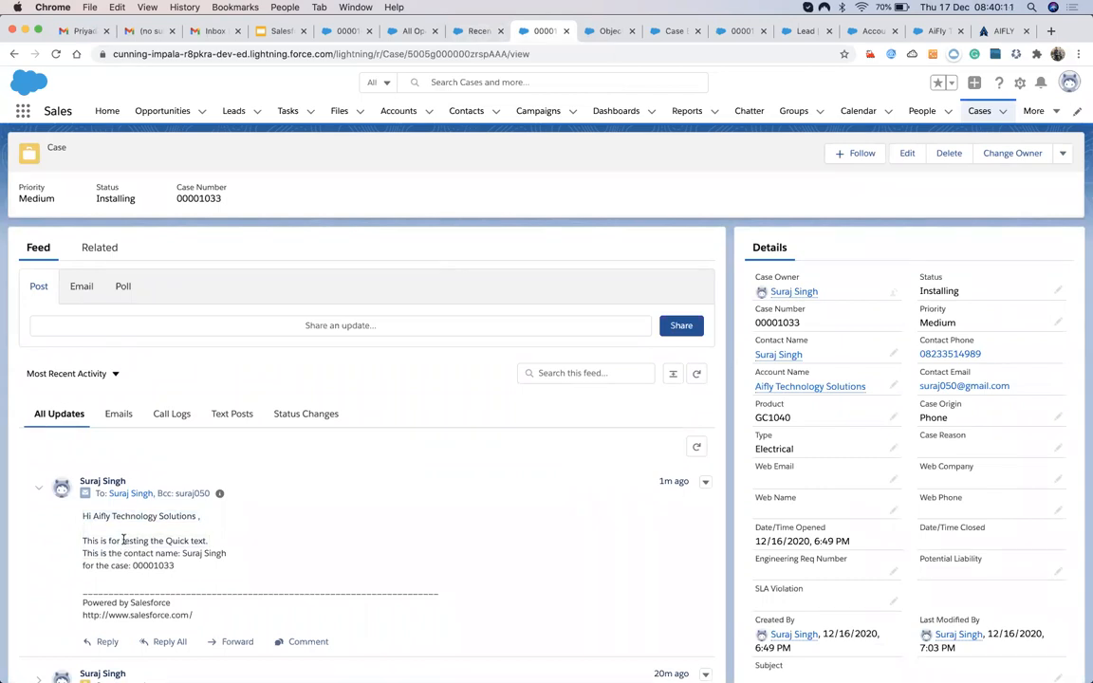
{"action": "left_click", "coordinate": [608, 32]}
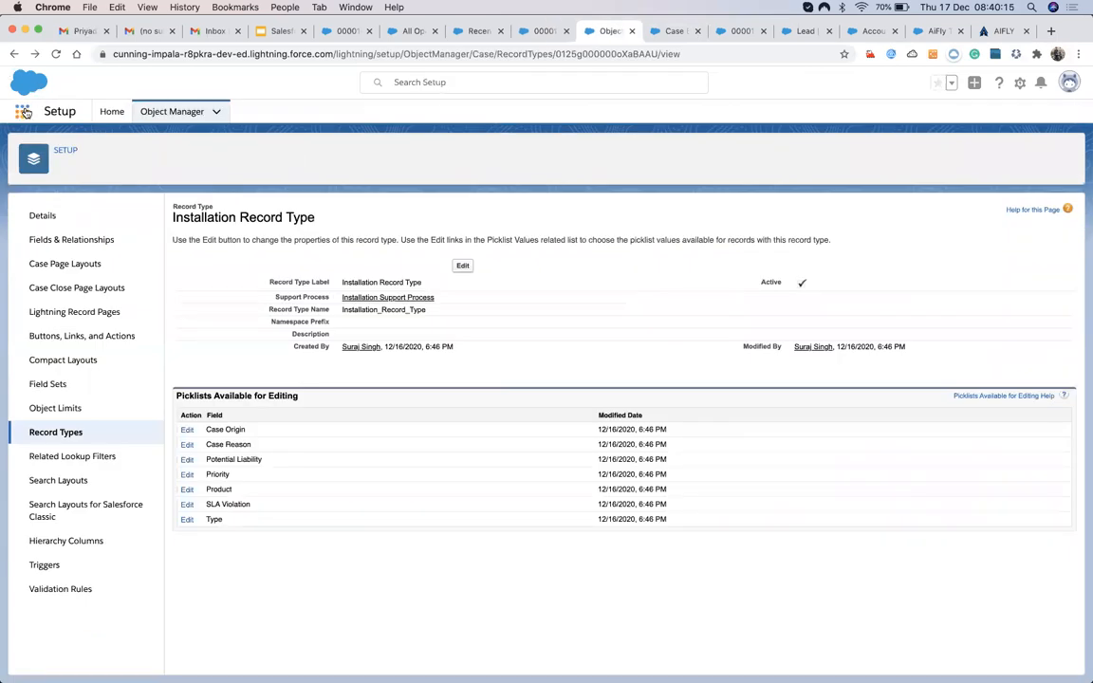
Search the App Launcher for 'quick', open the Quick Text list and the Welcom Note record.
{"action": "left_click", "coordinate": [26, 113]}
{"action": "type", "text": "ck"}
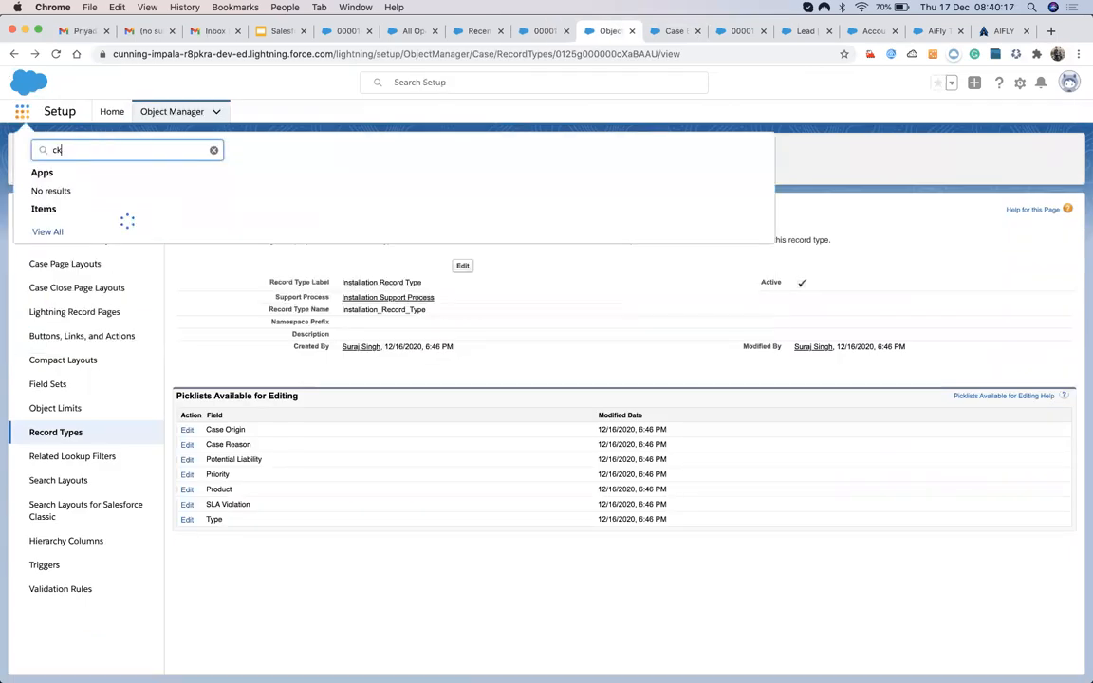
{"action": "key", "text": "BackSpace"}
{"action": "key", "text": "BackSpace"}
{"action": "type", "text": "quick"}
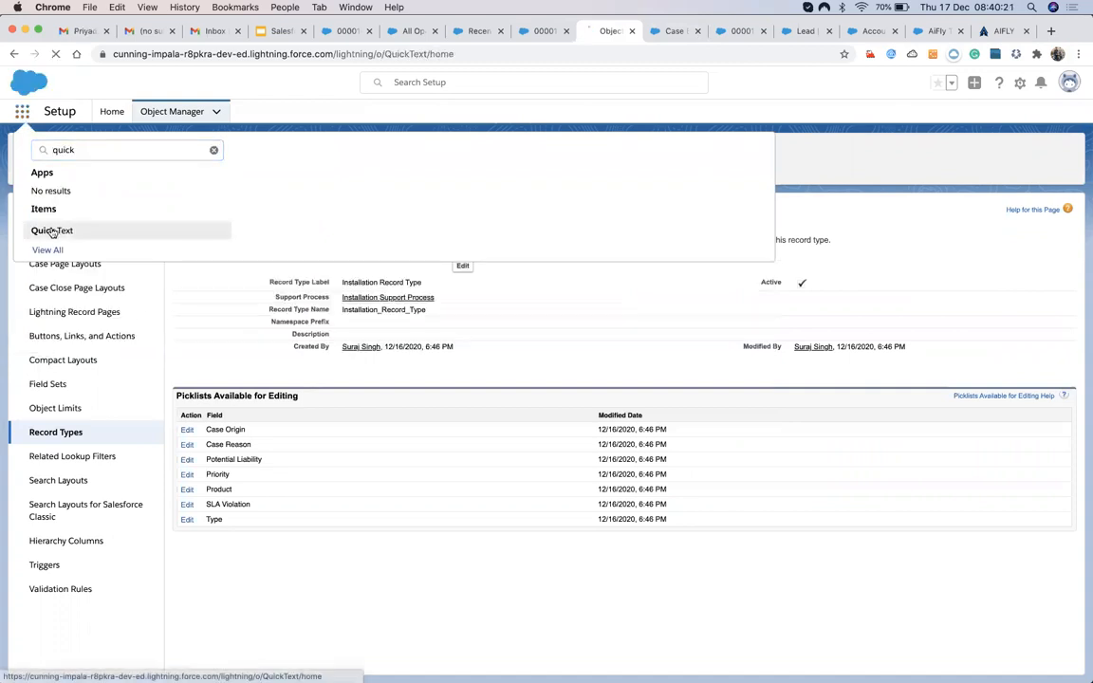
{"action": "left_click", "coordinate": [55, 231]}
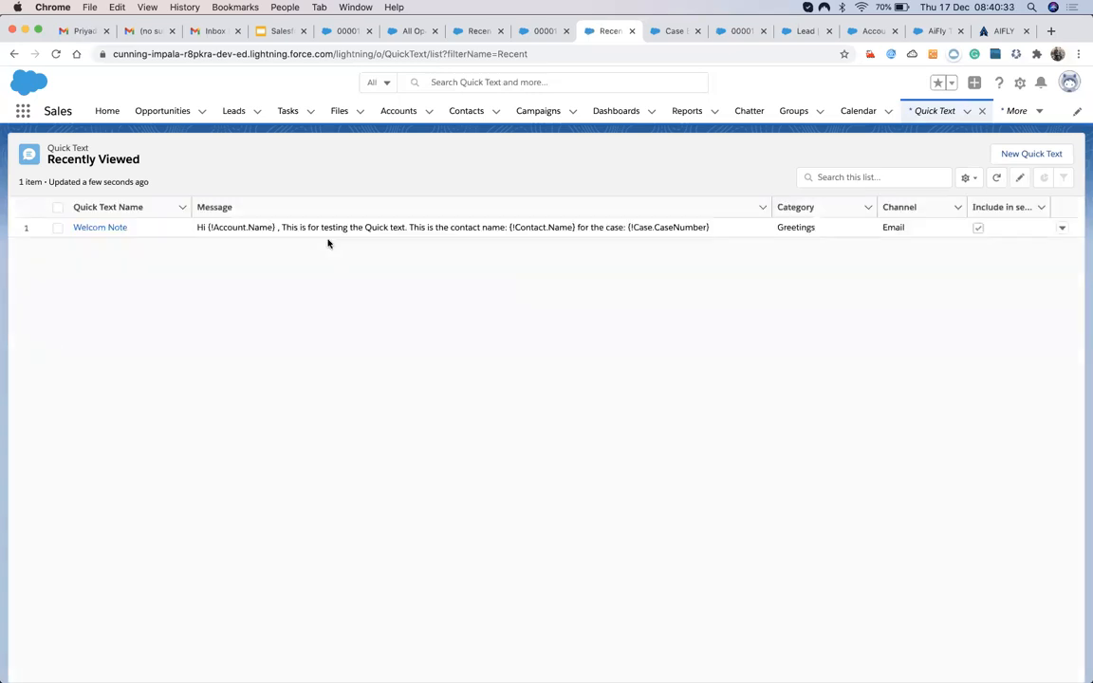
{"action": "left_click", "coordinate": [115, 229]}
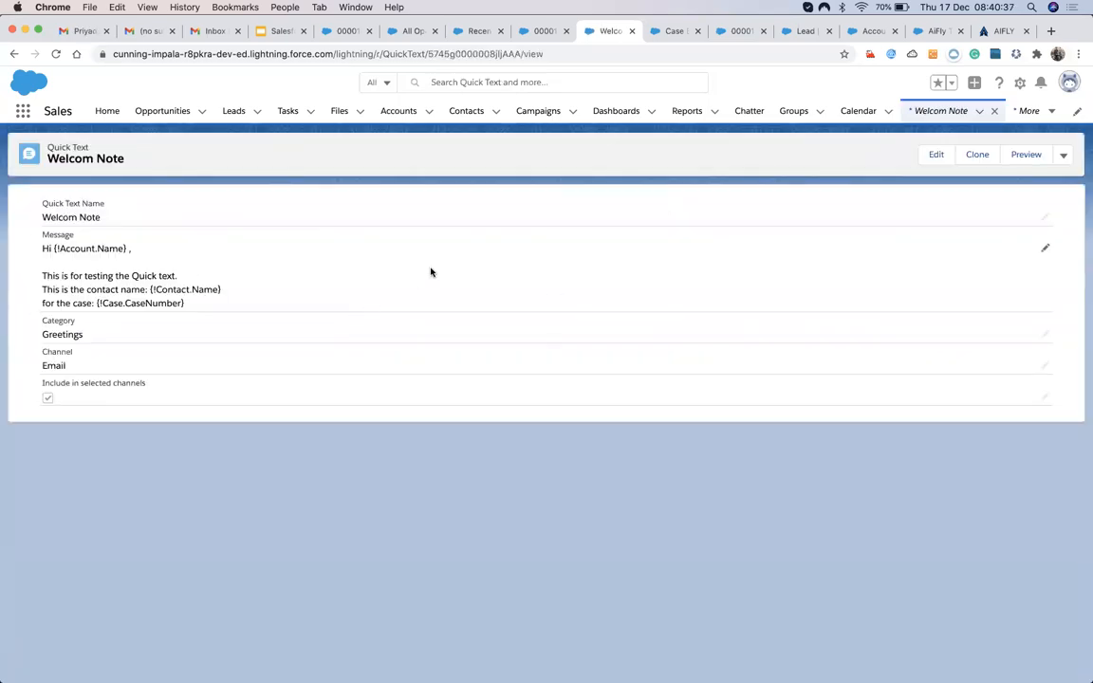
Open Welcom Note for editing, select its testing line, enlarge the Message box, then return to case 00001033.
{"action": "left_click", "coordinate": [1045, 251]}
{"action": "left_click", "coordinate": [454, 368]}
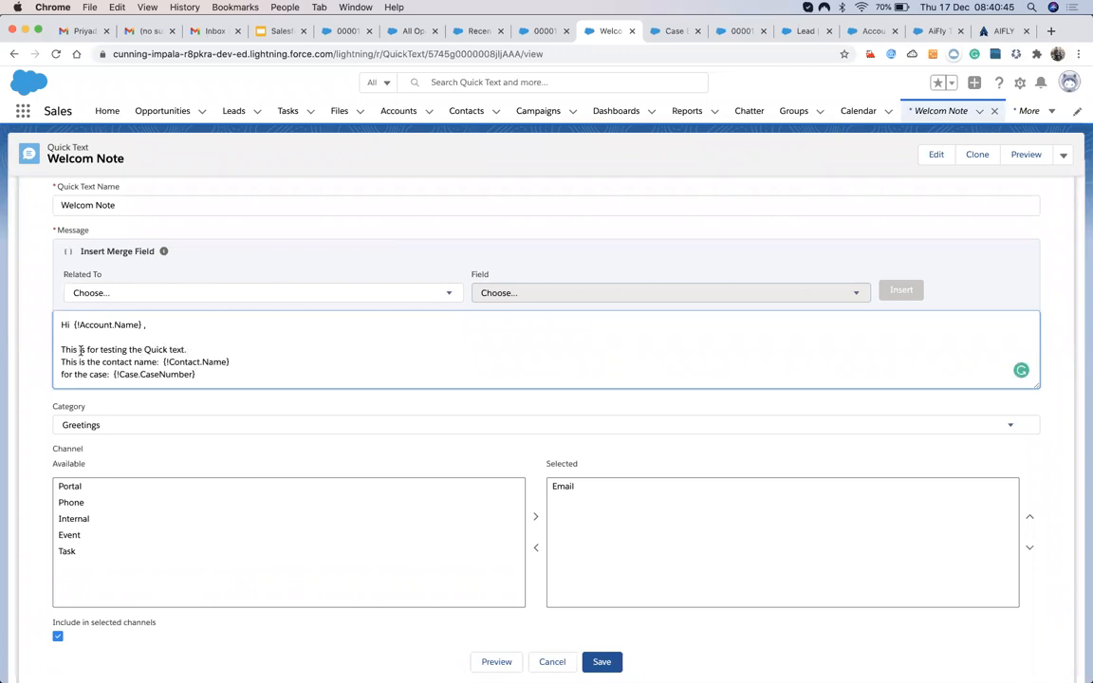
{"action": "left_click_drag", "start_coordinate": [68, 348], "coordinate": [72, 362]}
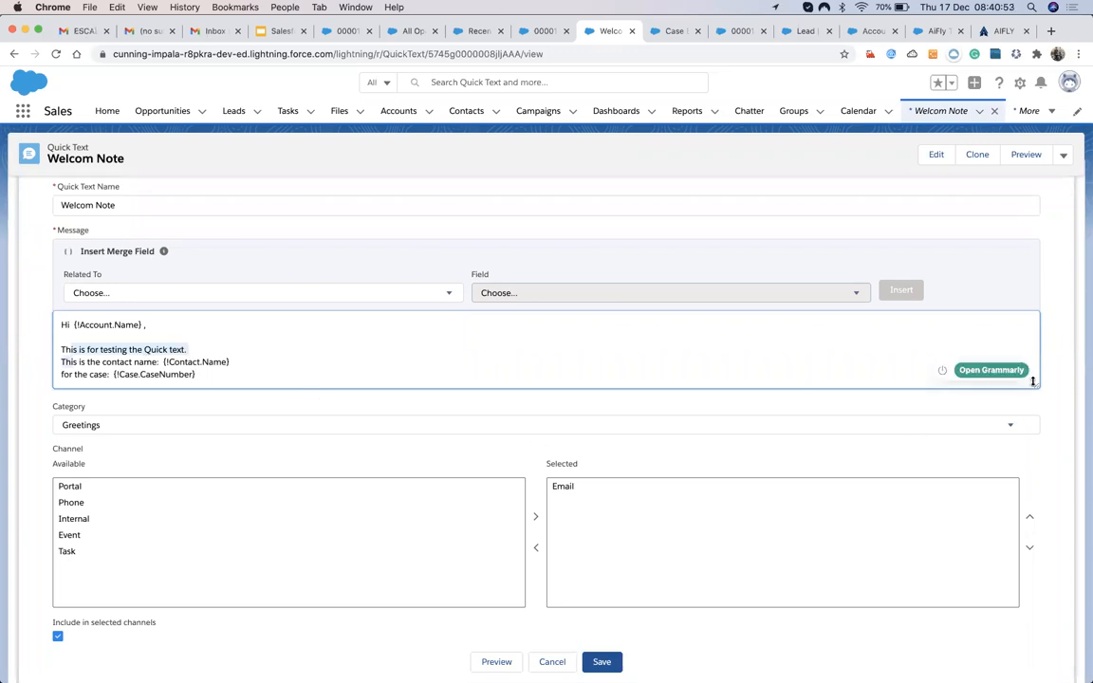
{"action": "left_click_drag", "start_coordinate": [1033, 380], "coordinate": [1036, 448]}
{"action": "left_click", "coordinate": [426, 372]}
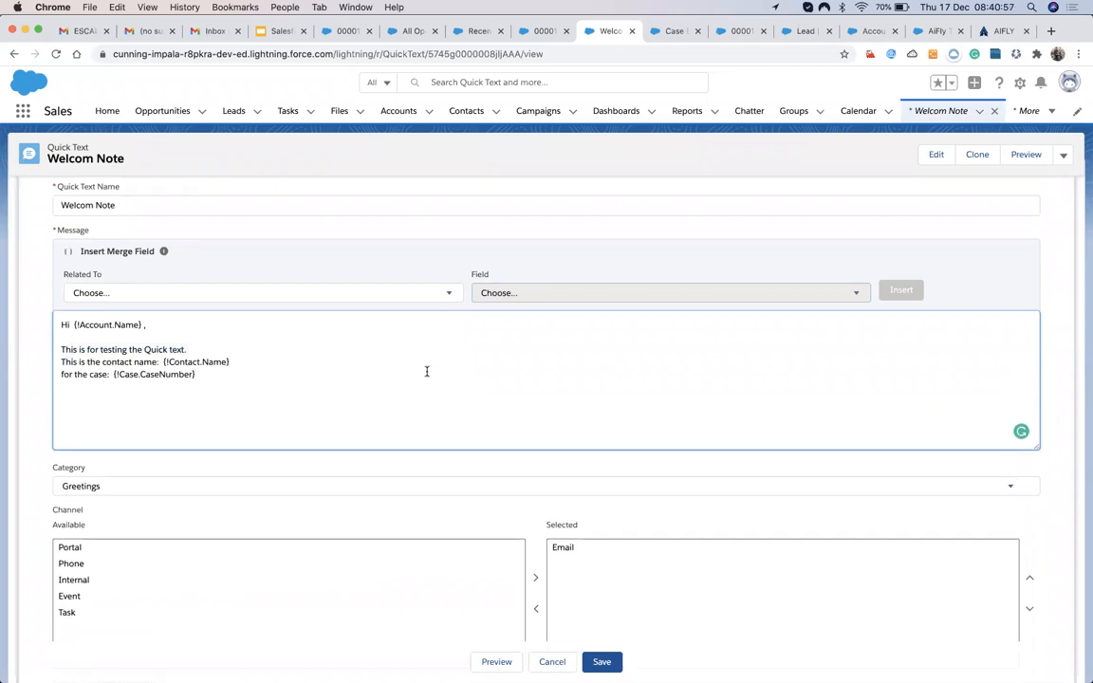
{"action": "left_click", "coordinate": [534, 30]}
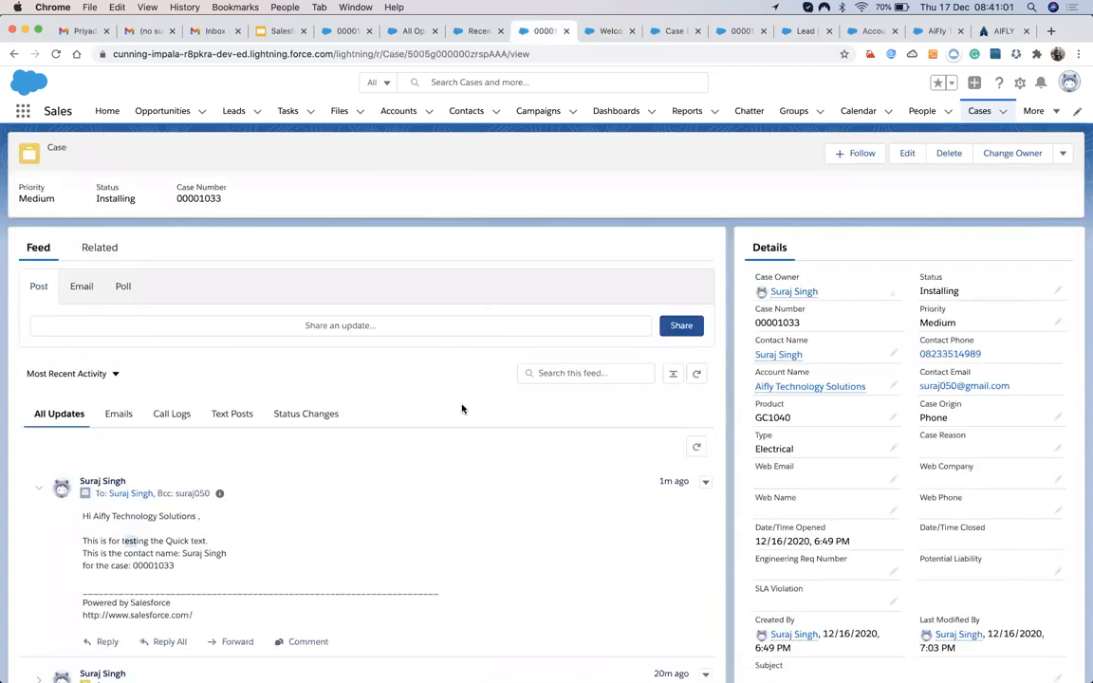
Compose a case 00001033 email, insert the Welcom Note quick text, and bold the merged contact name.
{"action": "left_click", "coordinate": [357, 325]}
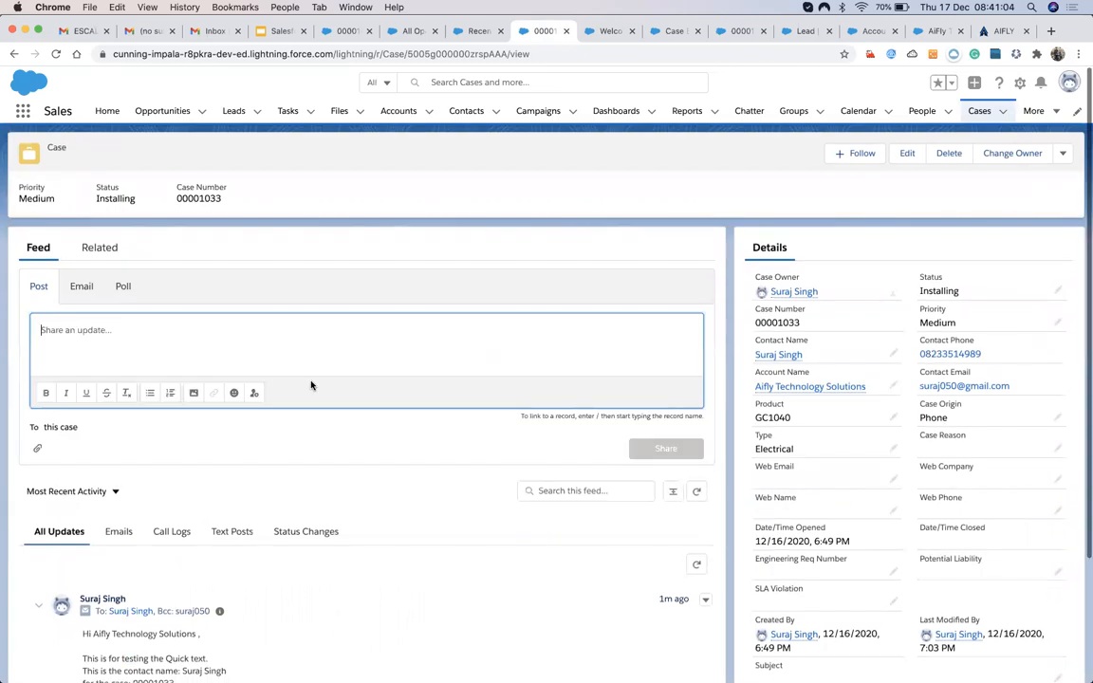
{"action": "left_click", "coordinate": [83, 289]}
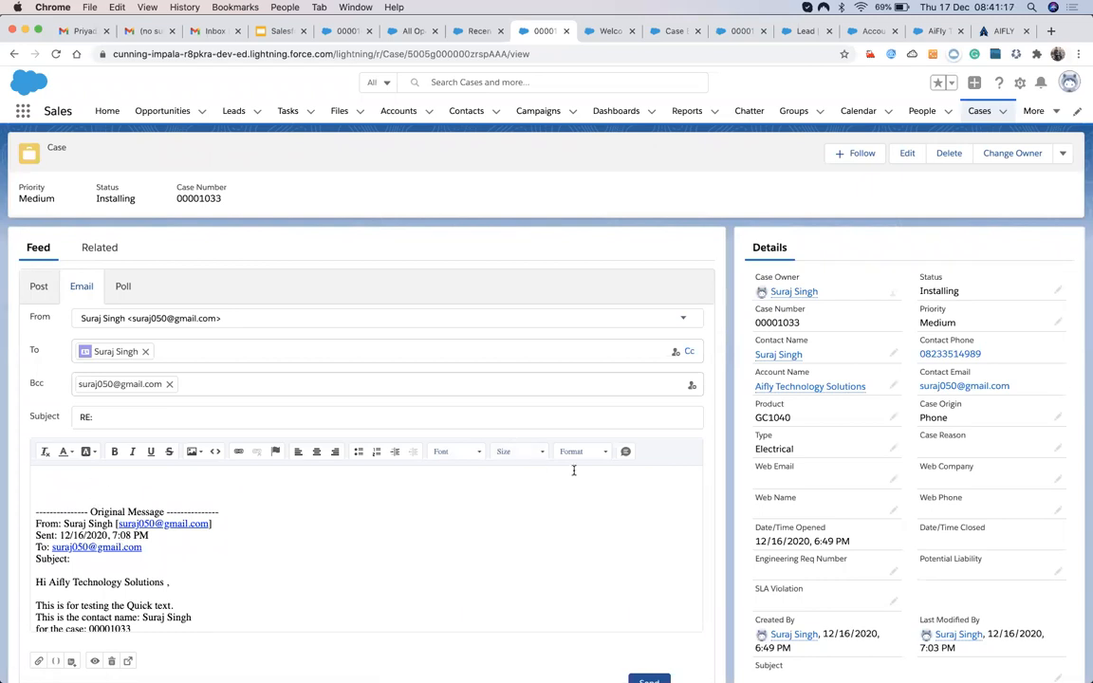
{"action": "left_click", "coordinate": [625, 453]}
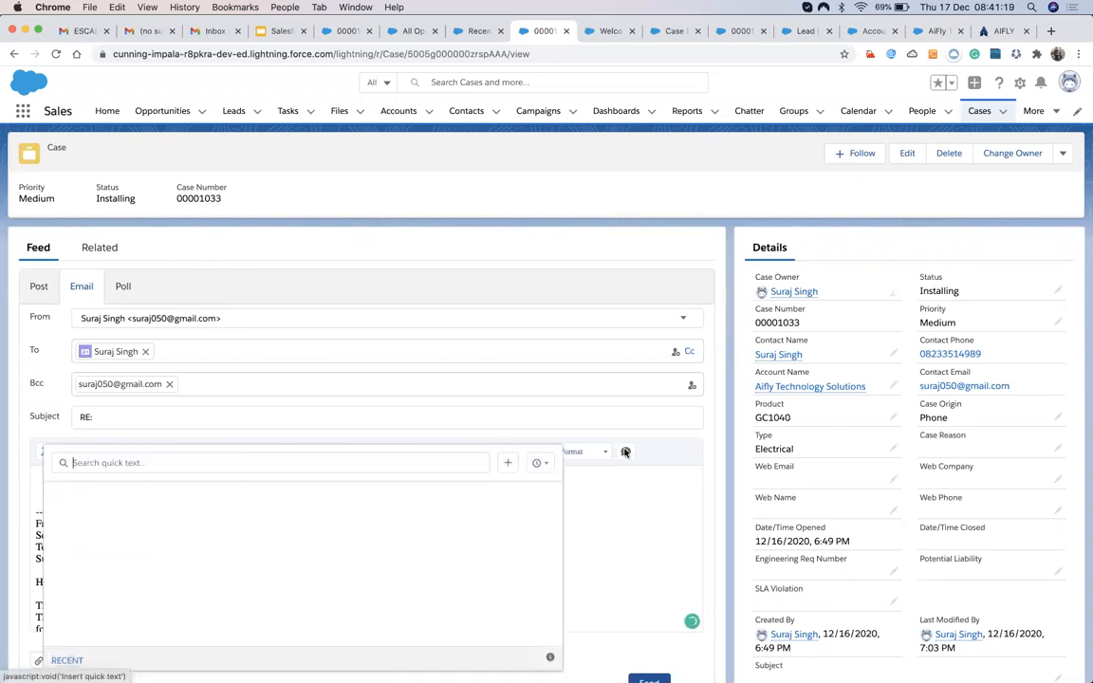
{"action": "left_click", "coordinate": [98, 492]}
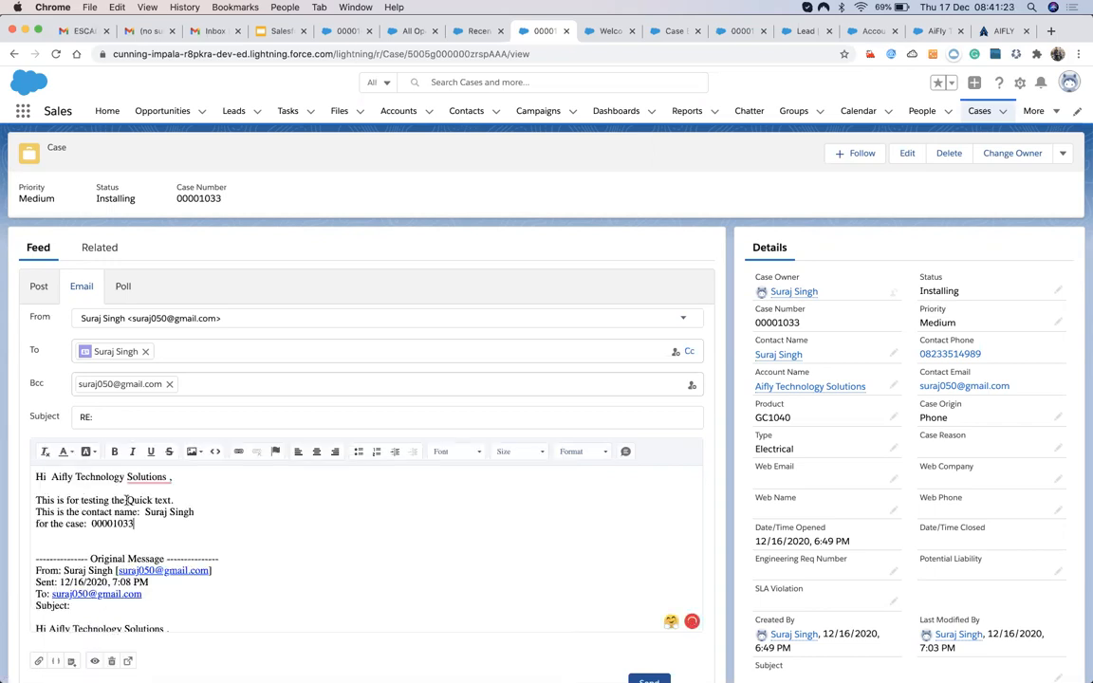
{"action": "left_click_drag", "start_coordinate": [146, 512], "coordinate": [195, 514]}
{"action": "key", "text": "super+b"}
{"action": "key", "text": "Down"}
{"action": "scroll", "coordinate": [100, 520], "scroll_direction": "down", "scroll_amount": 1}
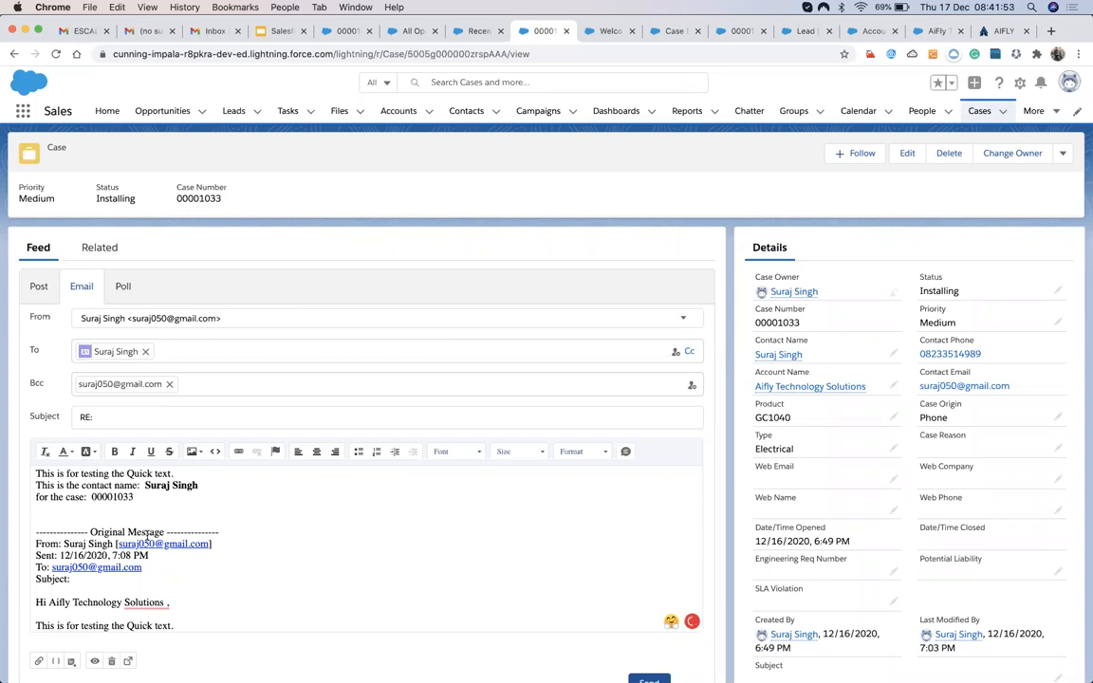
{"action": "left_click", "coordinate": [55, 661]}
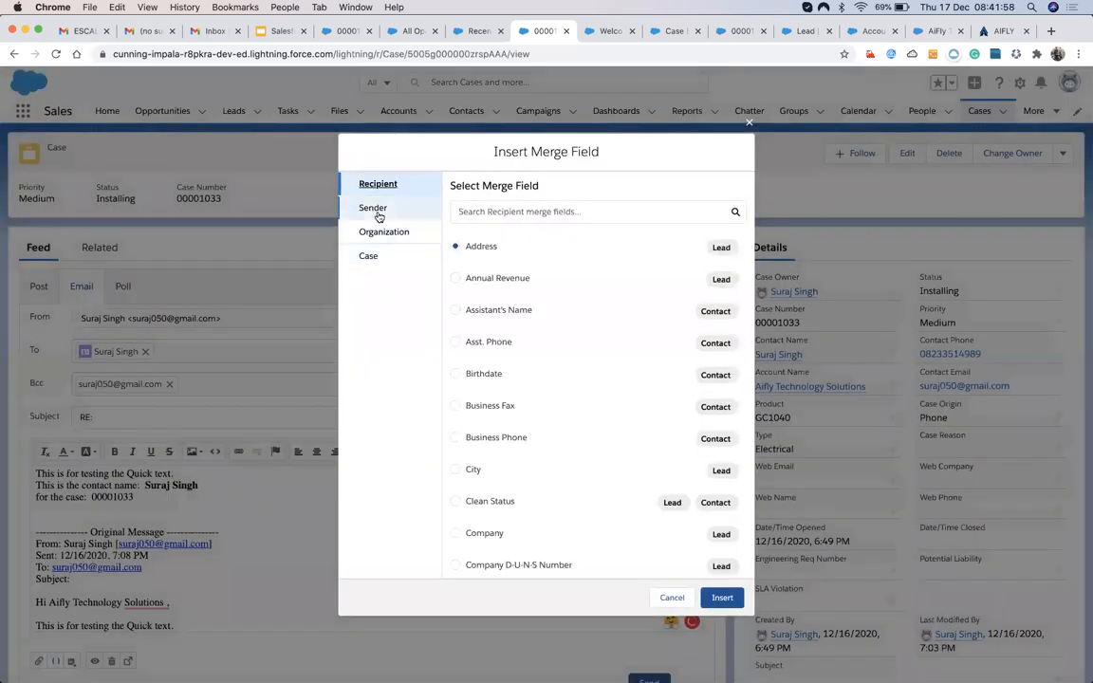
{"action": "left_click", "coordinate": [379, 211]}
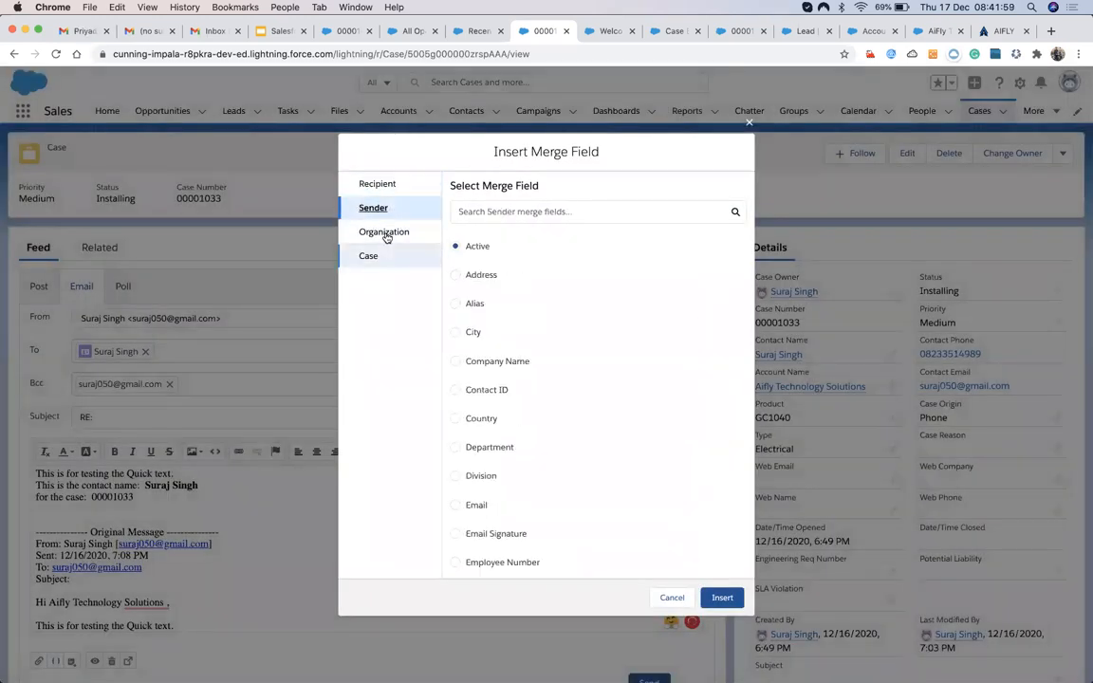
{"action": "left_click", "coordinate": [385, 235]}
{"action": "scroll", "coordinate": [517, 386], "scroll_direction": "down", "scroll_amount": 1}
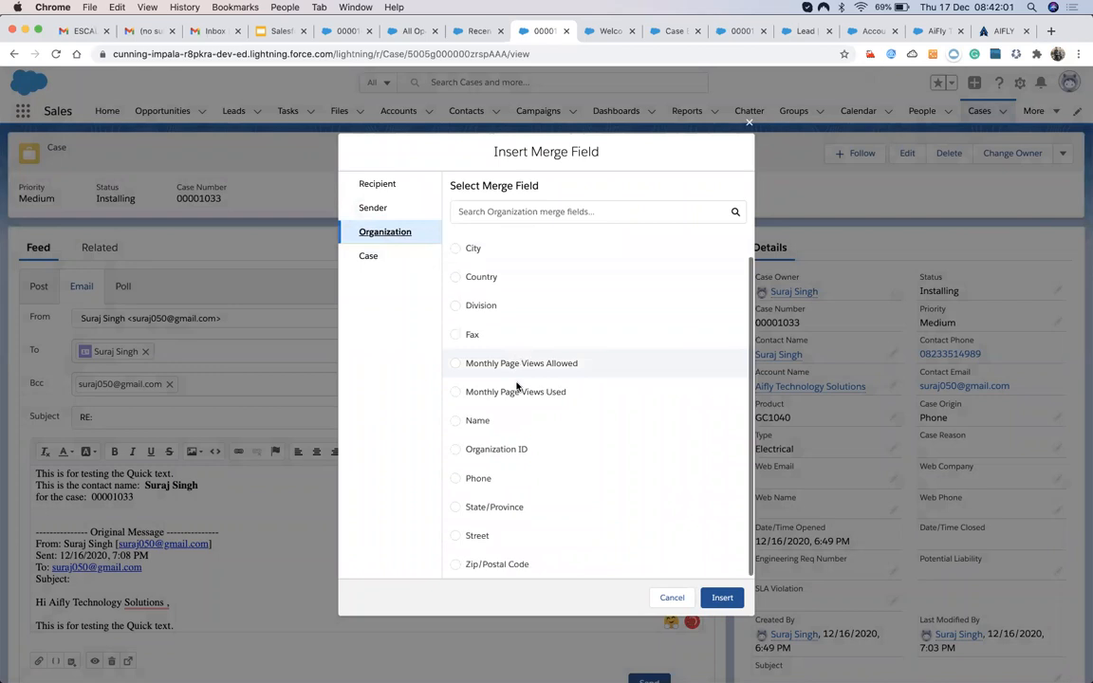
{"action": "left_click", "coordinate": [379, 183]}
{"action": "left_click", "coordinate": [372, 214]}
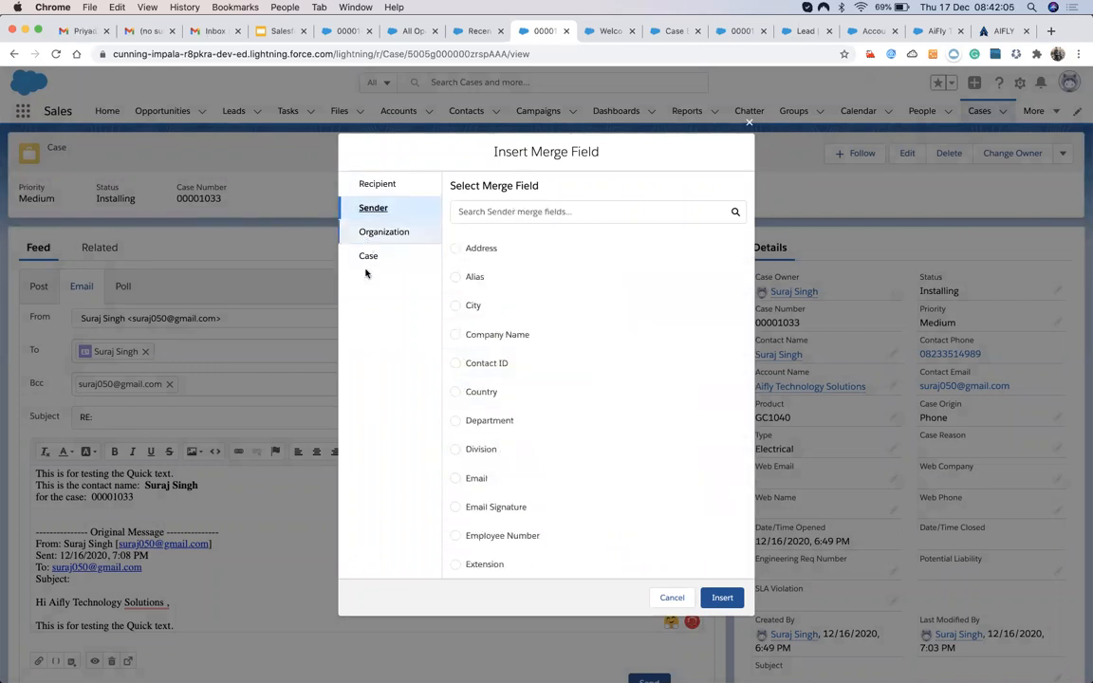
{"action": "left_click", "coordinate": [370, 262]}
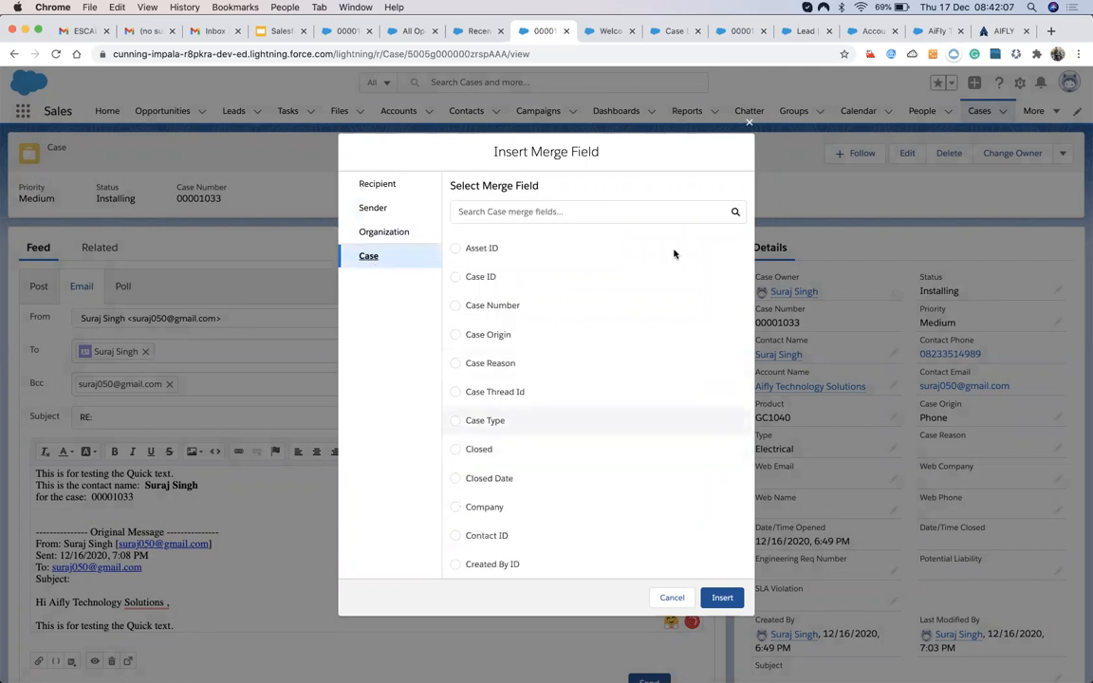
{"action": "scroll", "coordinate": [549, 429], "scroll_direction": "down", "scroll_amount": 5}
{"action": "scroll", "coordinate": [548, 430], "scroll_direction": "up", "scroll_amount": 1}
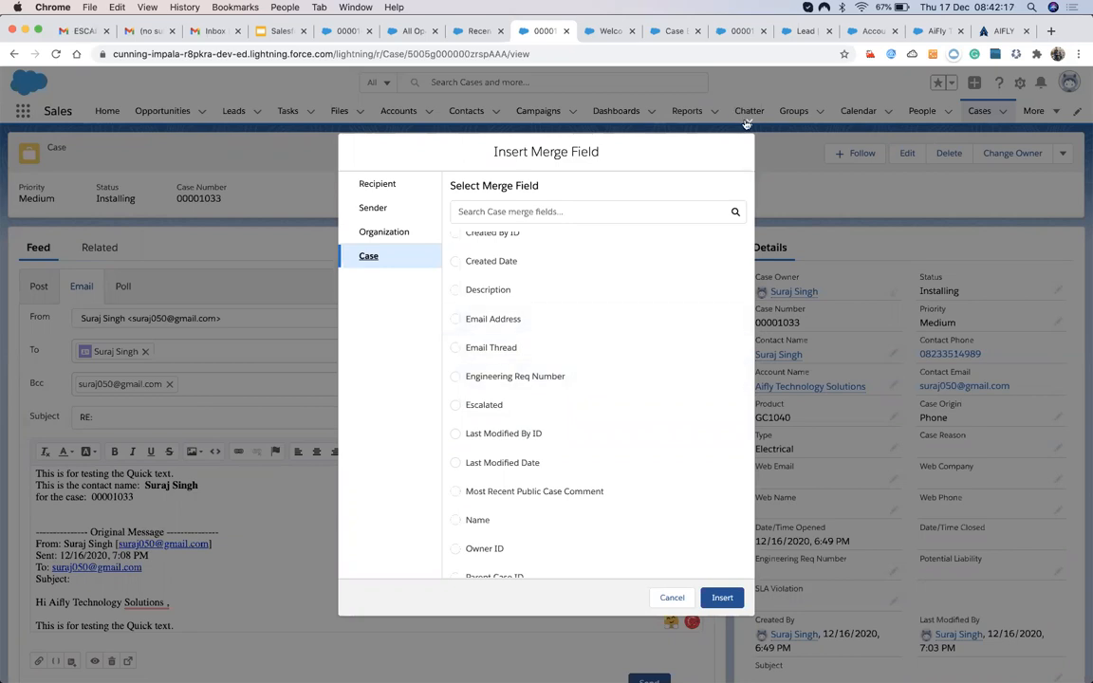
{"action": "left_click", "coordinate": [747, 124]}
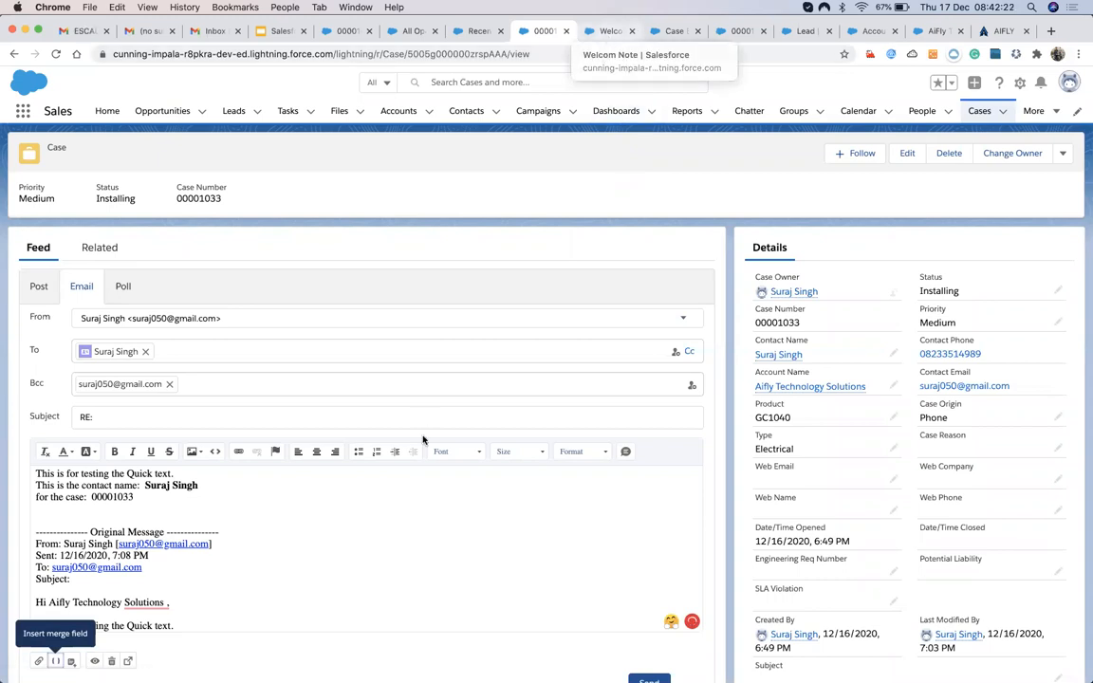
Remove the stray space before the comma in the greeting and select case number 00001033.
{"action": "scroll", "coordinate": [410, 559], "scroll_direction": "up", "scroll_amount": 2}
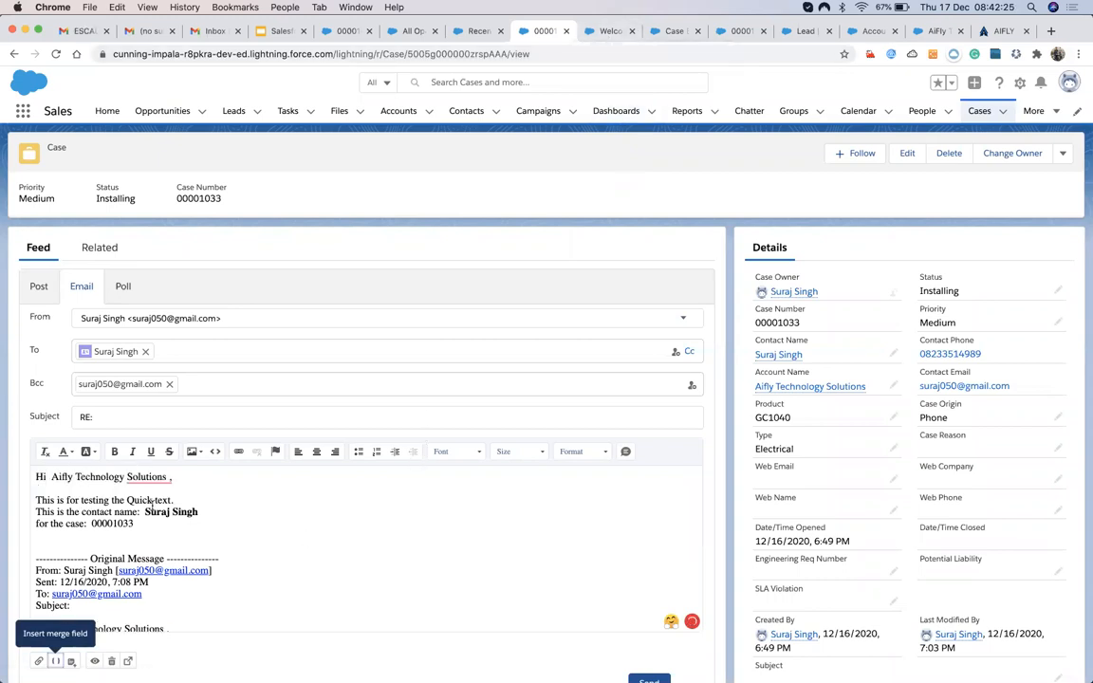
{"action": "mouse_move", "coordinate": [168, 478]}
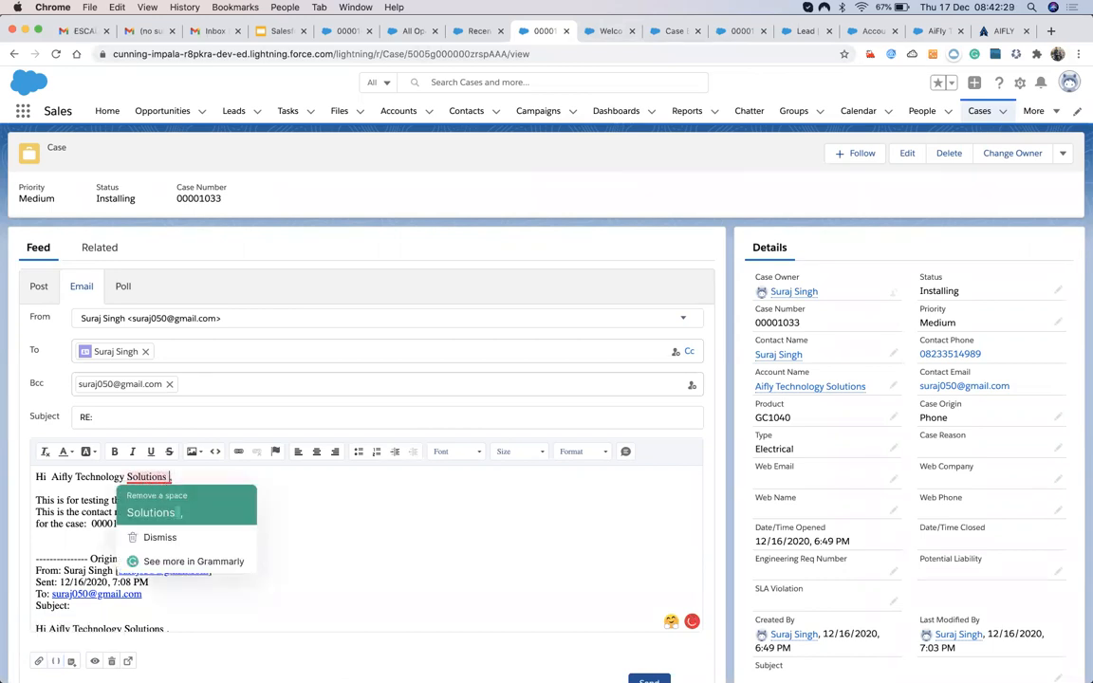
{"action": "left_click", "coordinate": [156, 508]}
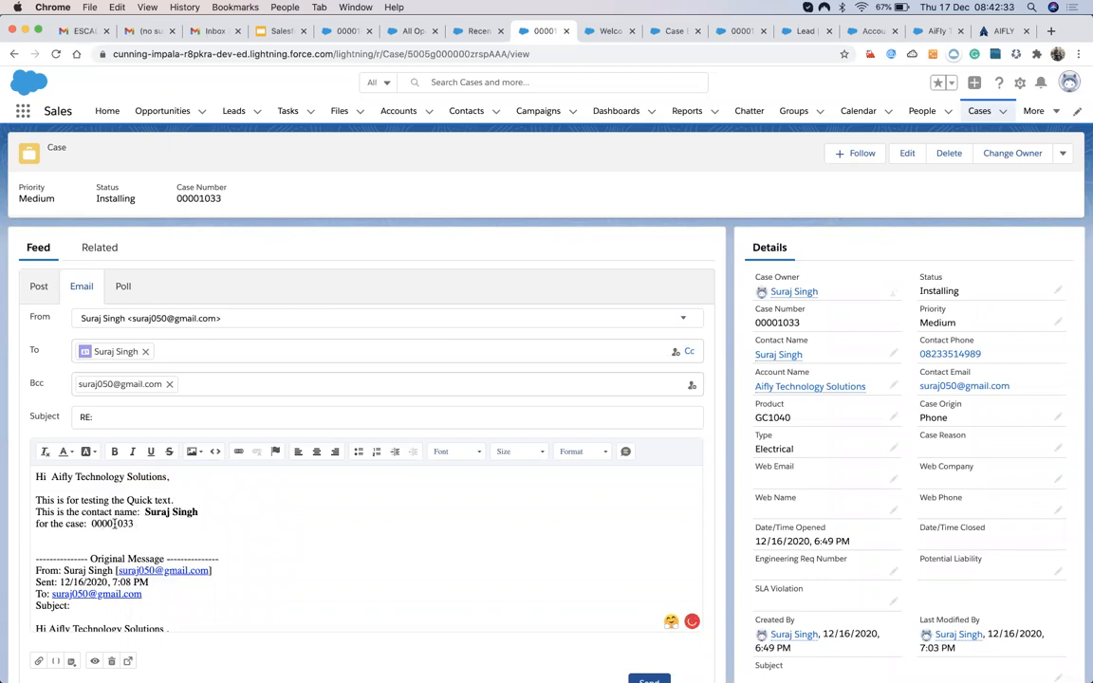
{"action": "double_click", "coordinate": [114, 523]}
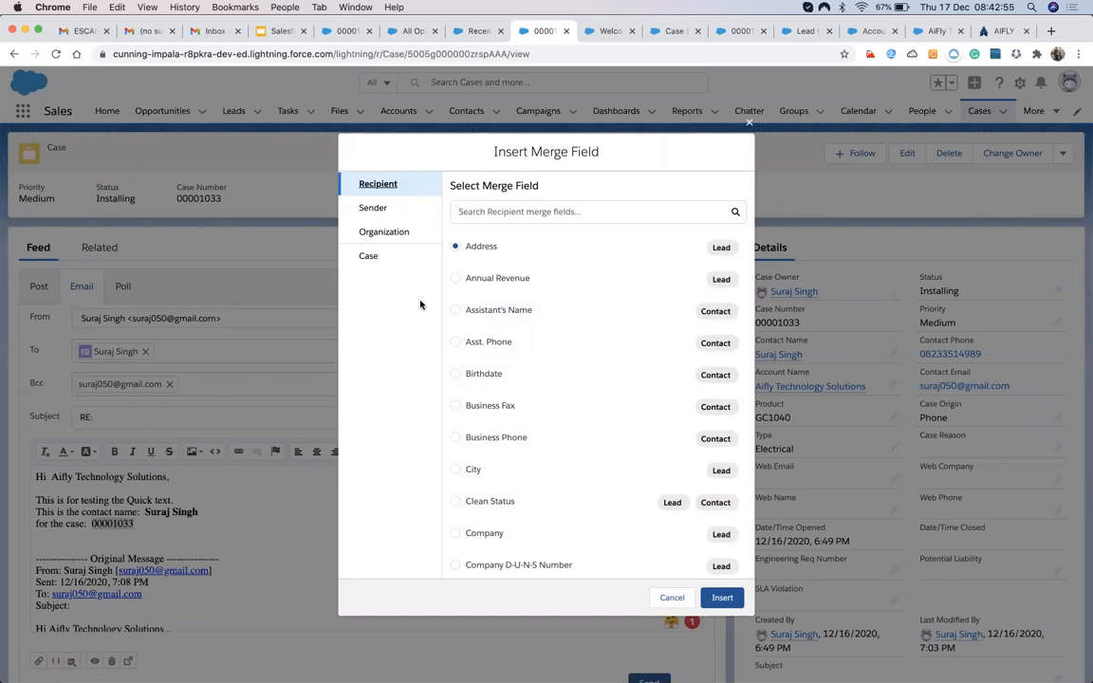
Browse the Recipient merge fields, then close the list without inserting any field.
{"action": "scroll", "coordinate": [575, 452], "scroll_direction": "down", "scroll_amount": 3}
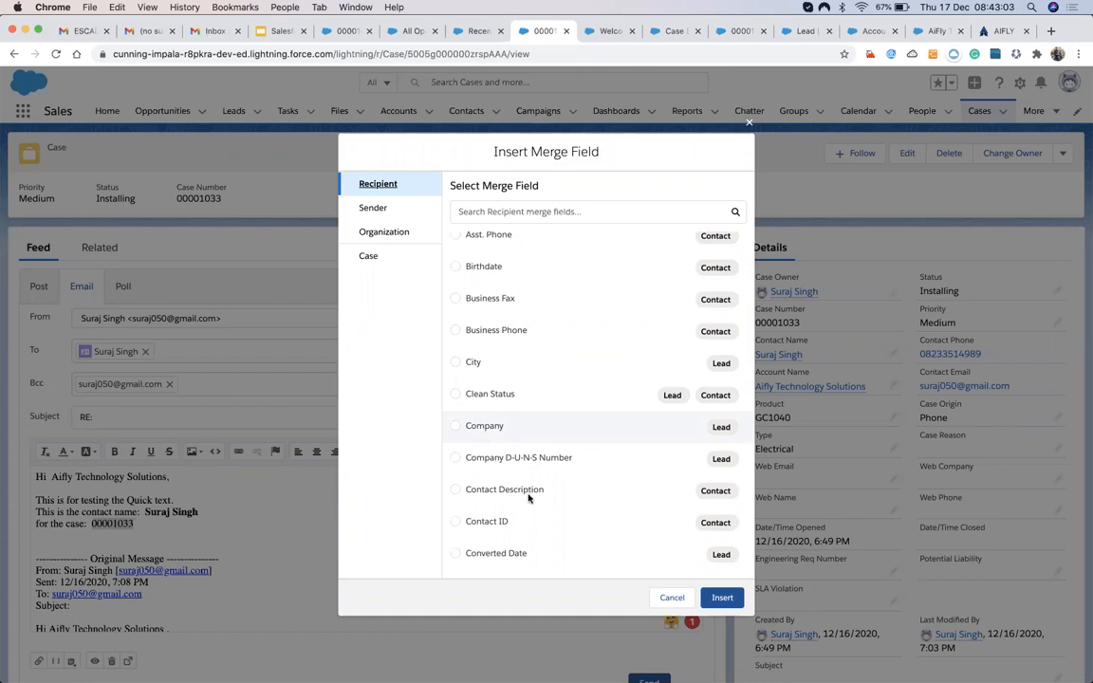
{"action": "scroll", "coordinate": [529, 503], "scroll_direction": "down", "scroll_amount": 1}
{"action": "scroll", "coordinate": [528, 510], "scroll_direction": "down", "scroll_amount": 1}
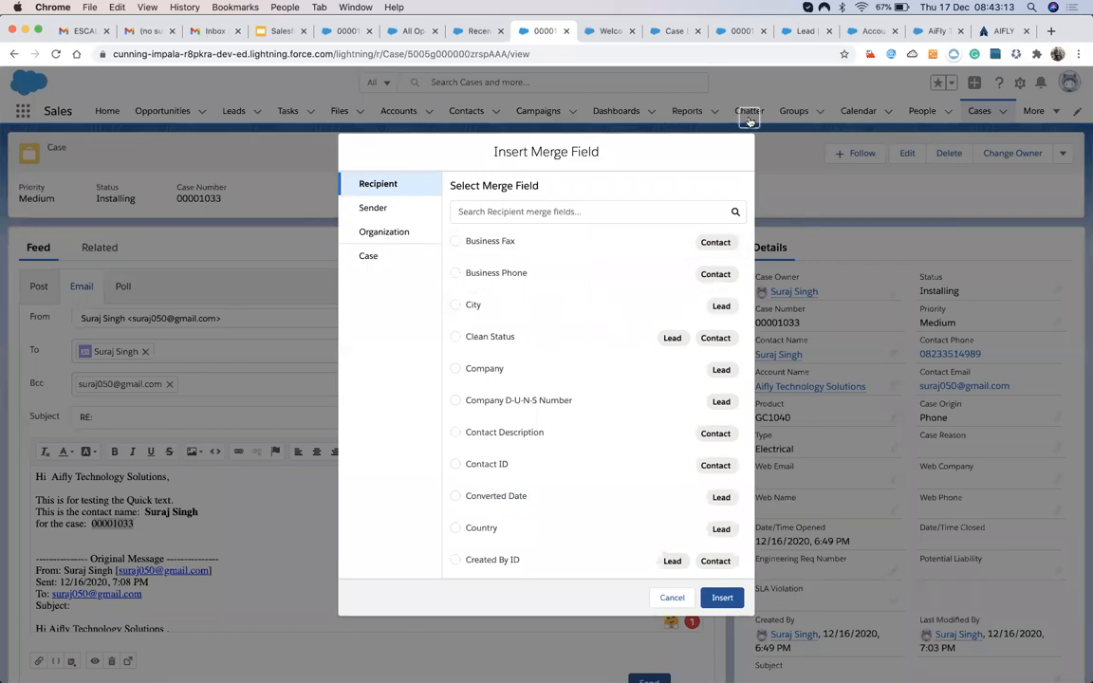
{"action": "key", "text": "Escape"}
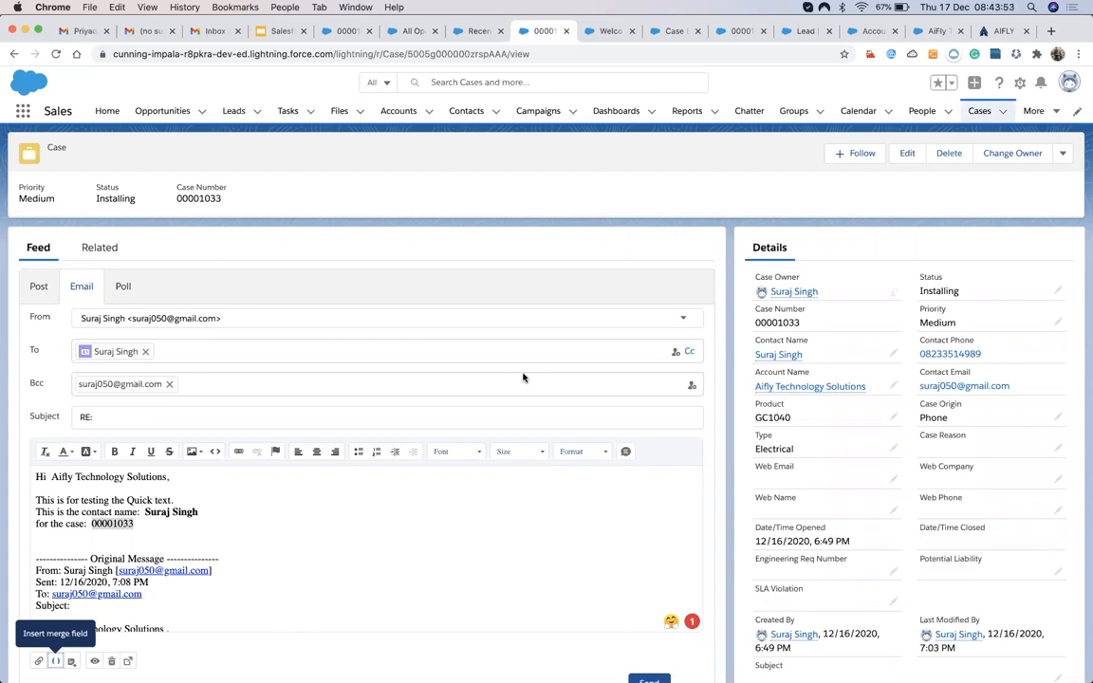
{"action": "scroll", "coordinate": [406, 539], "scroll_direction": "down", "scroll_amount": 2}
{"action": "scroll", "coordinate": [406, 540], "scroll_direction": "up", "scroll_amount": 2}
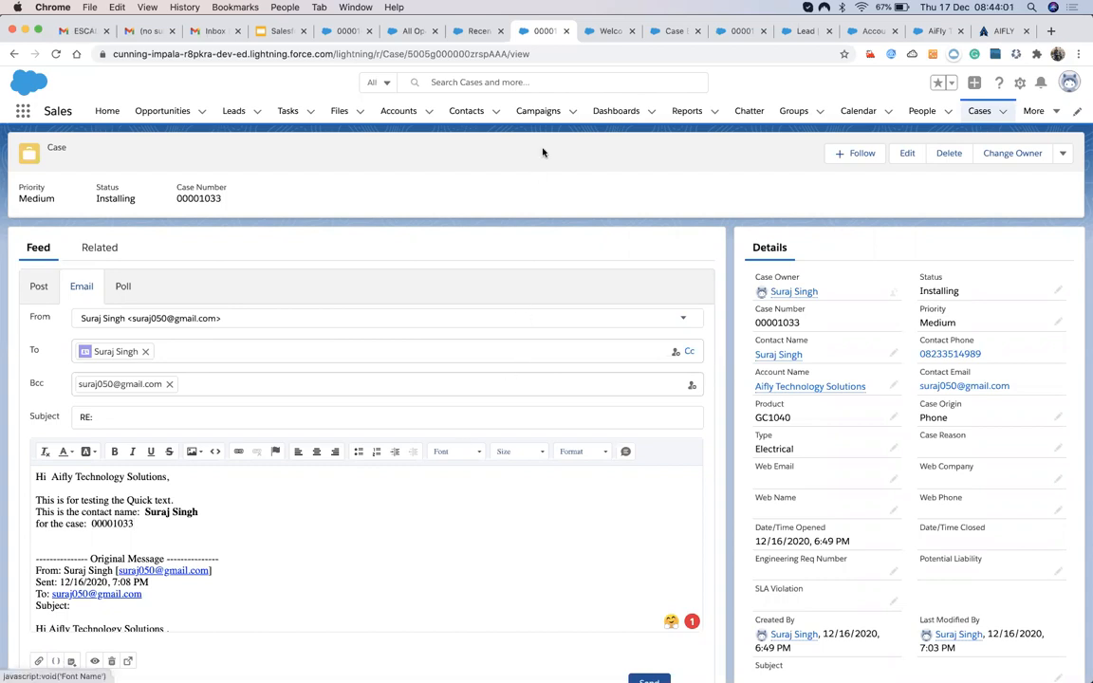
{"action": "left_click", "coordinate": [602, 33]}
Search Setup for 'email tem' and open Classic Email Templates, showing the All Templates list.
{"action": "left_click", "coordinate": [672, 36]}
{"action": "key", "text": "BackSpace"}
{"action": "type", "text": "em"}
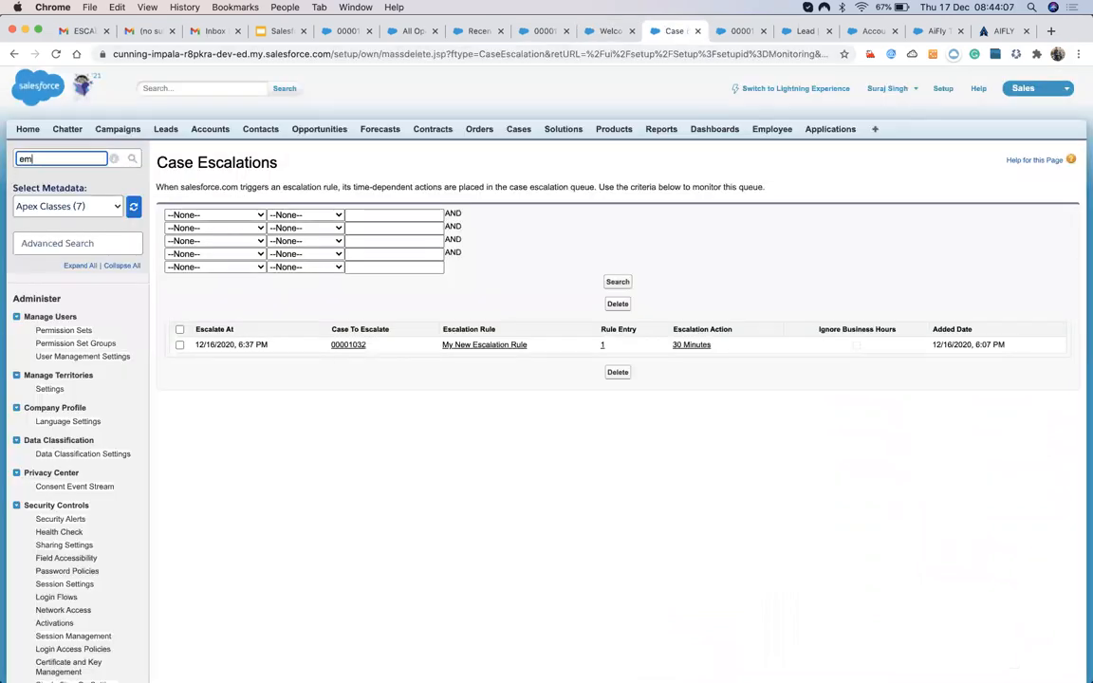
{"action": "type", "text": "ail"}
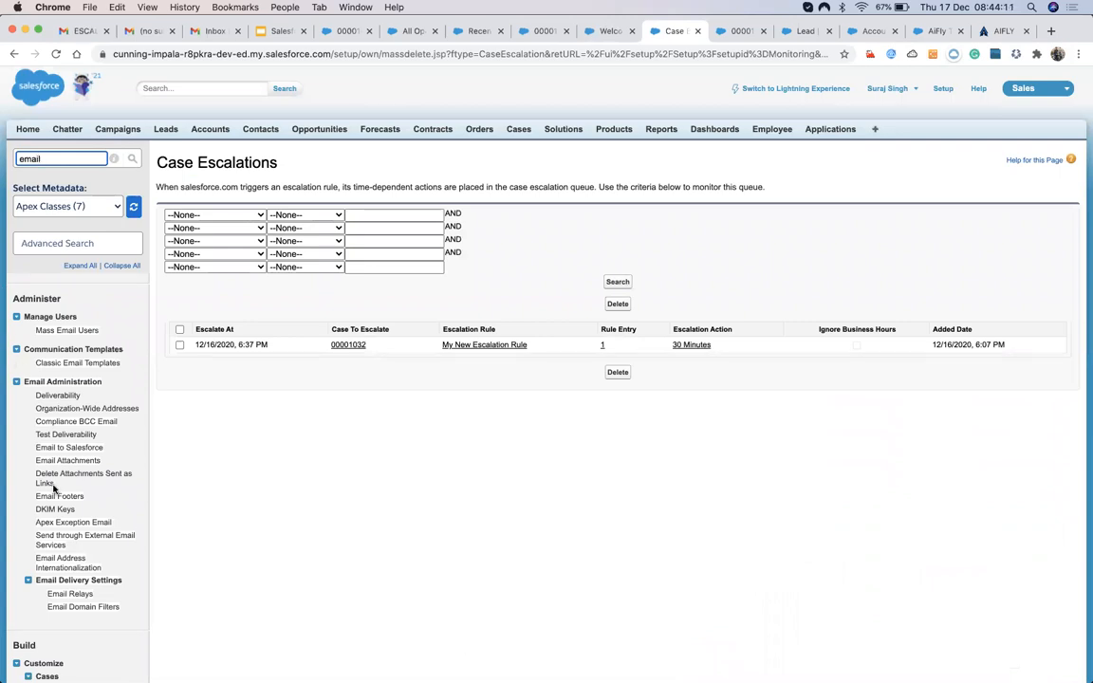
{"action": "scroll", "coordinate": [54, 489], "scroll_direction": "down", "scroll_amount": 1}
{"action": "type", "text": "tem"}
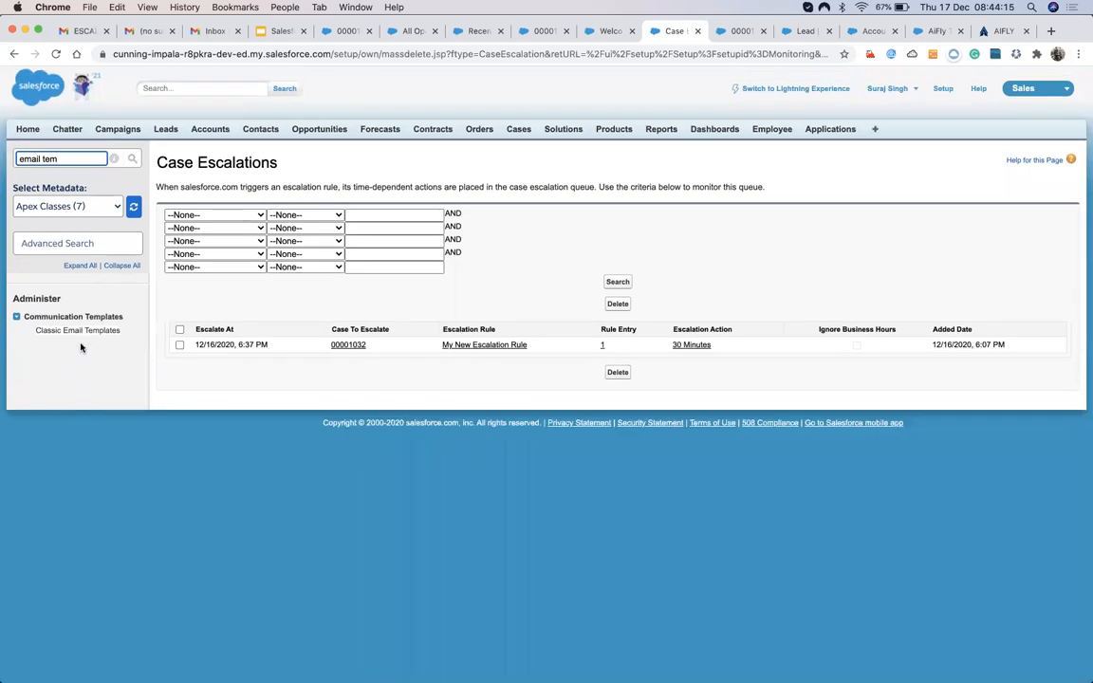
{"action": "left_click", "coordinate": [87, 332]}
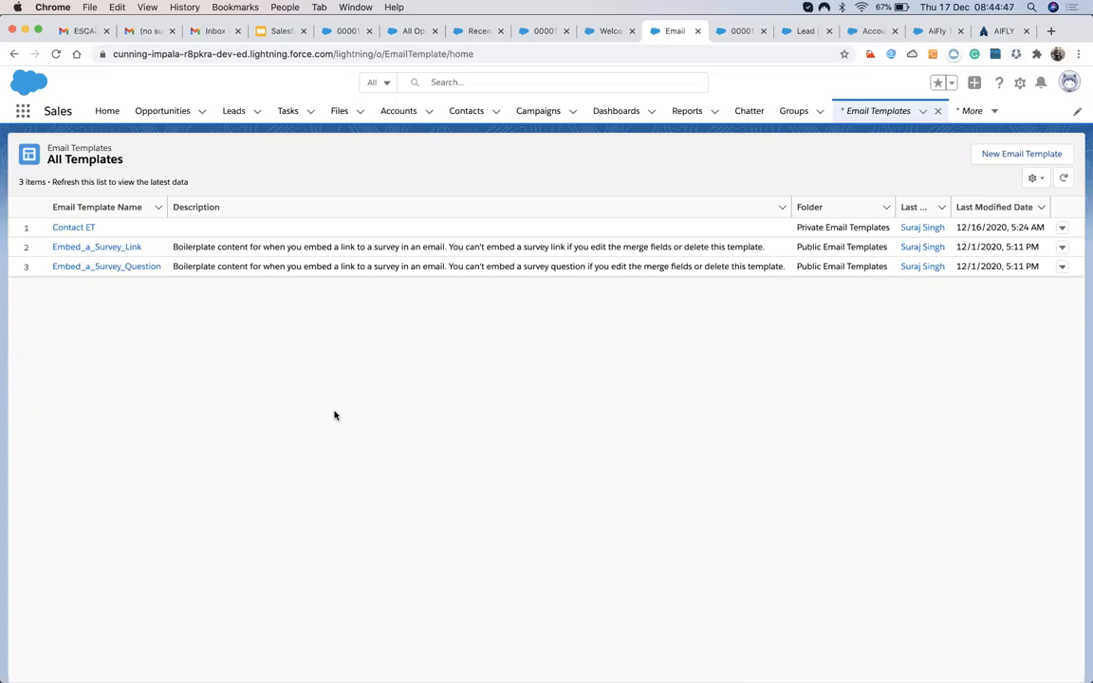
Switch to Salesforce Classic, open Classic Email Templates via 'email te' and start a new template.
{"action": "left_click", "coordinate": [891, 56]}
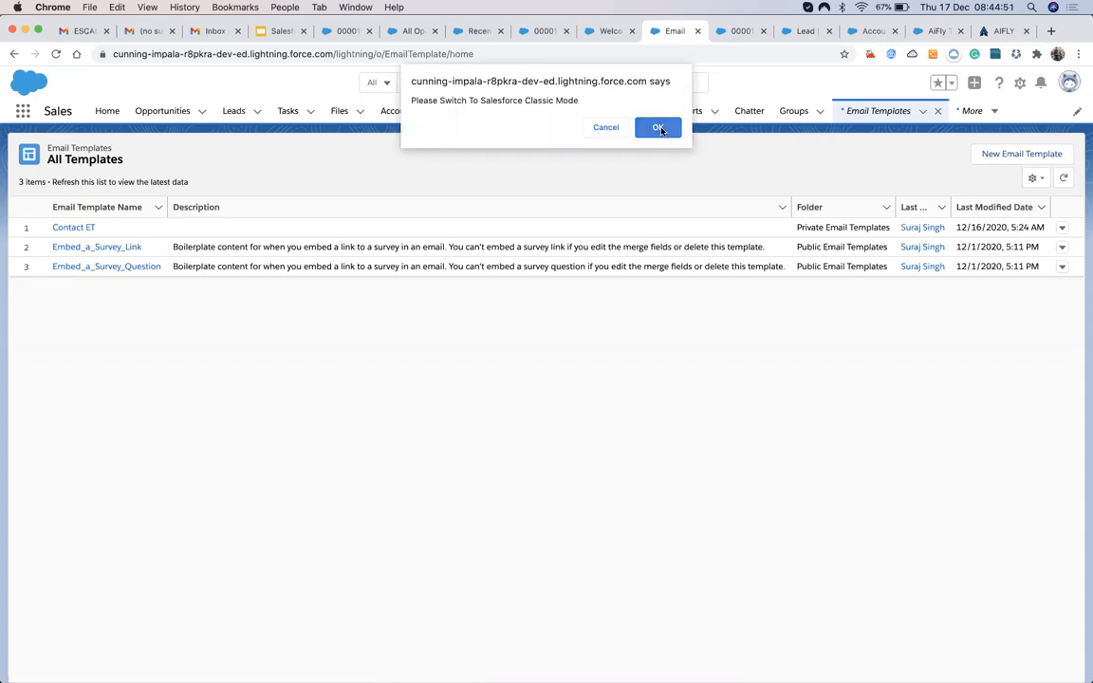
{"action": "left_click", "coordinate": [659, 128]}
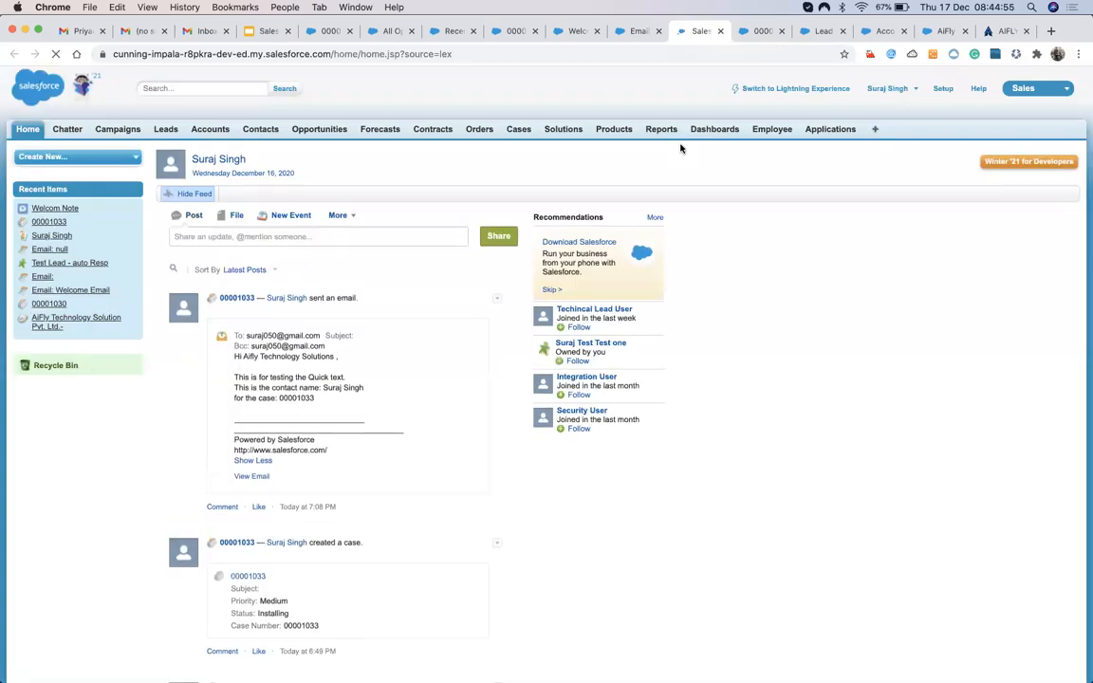
{"action": "left_click", "coordinate": [943, 89]}
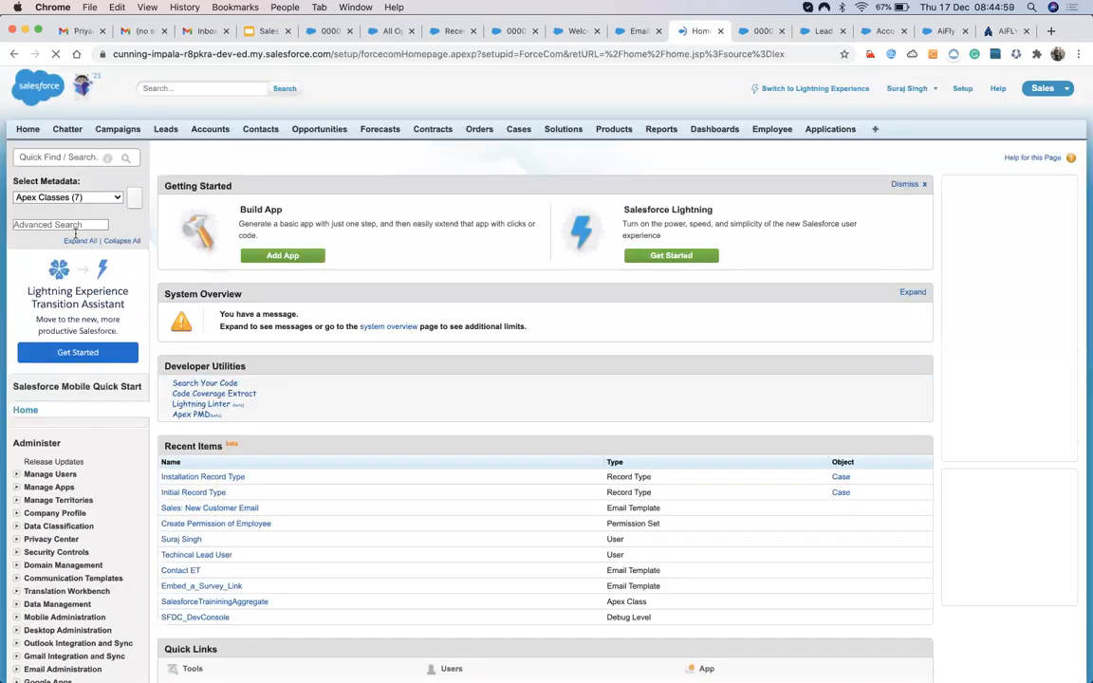
{"action": "left_click", "coordinate": [59, 157]}
{"action": "type", "text": "em"}
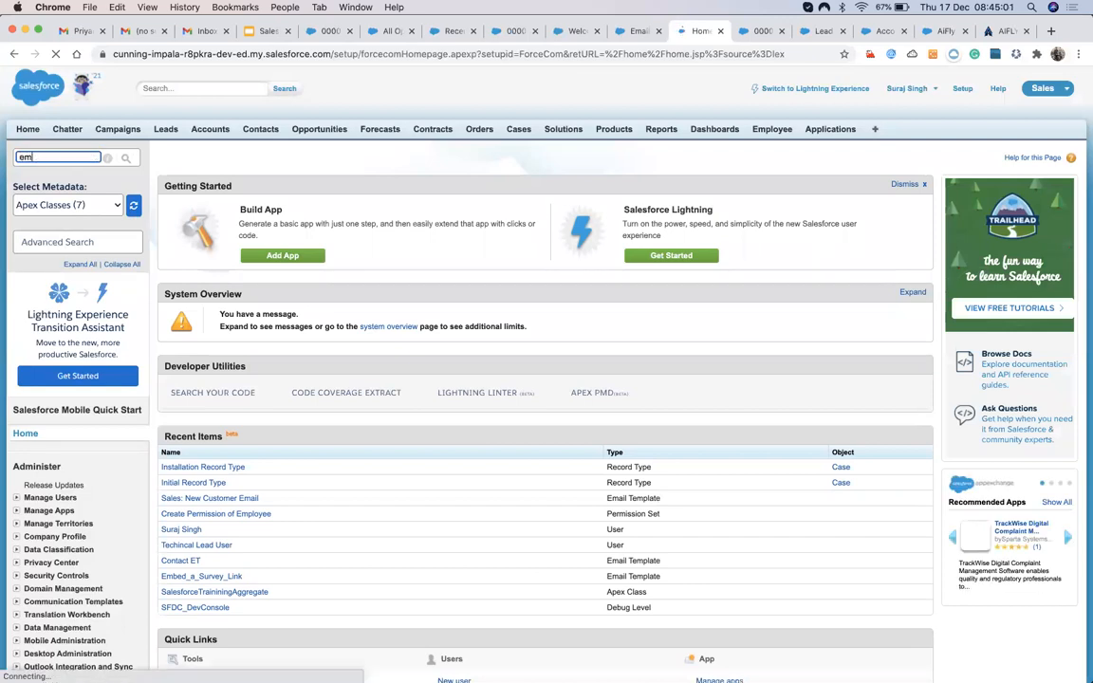
{"action": "type", "text": "ail te"}
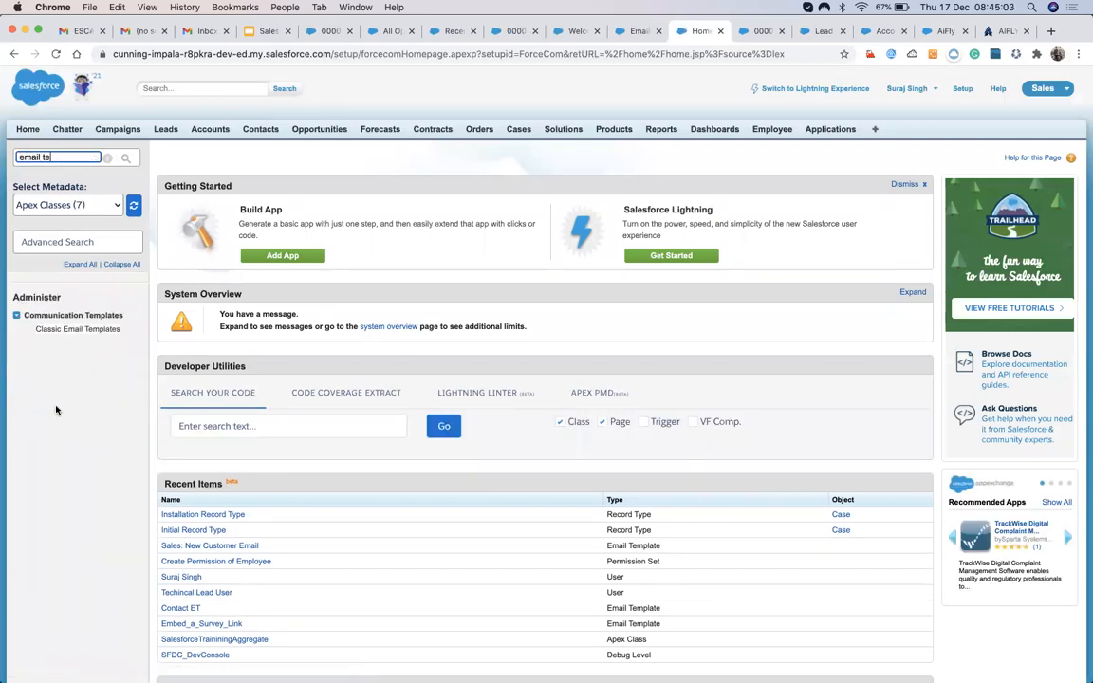
{"action": "left_click", "coordinate": [78, 330]}
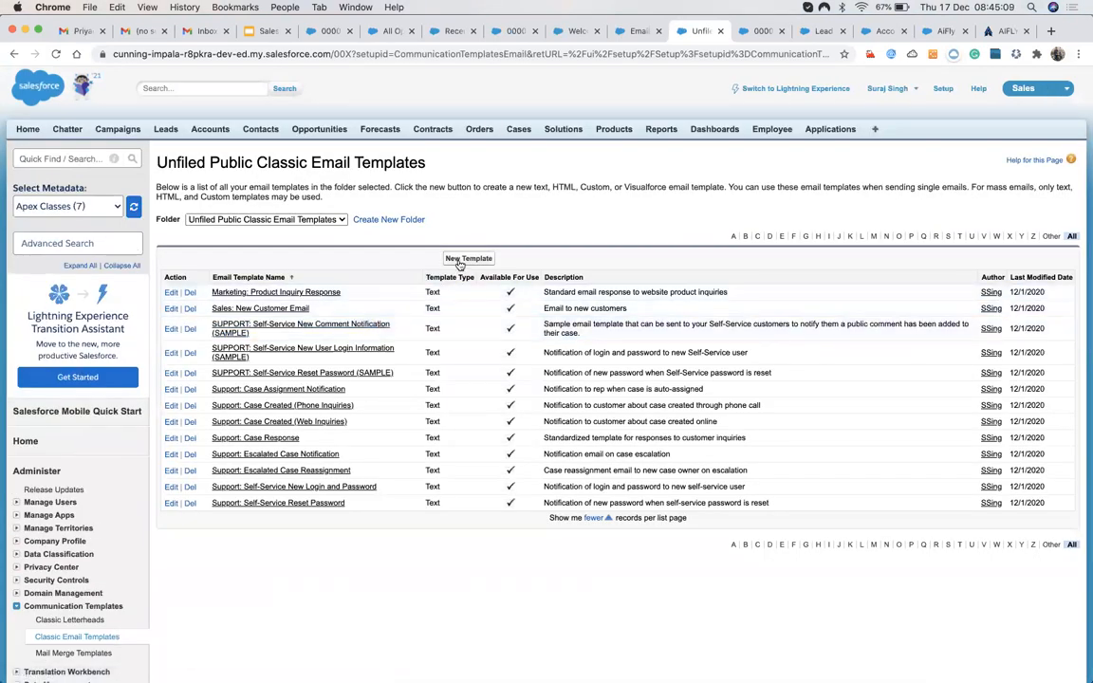
{"action": "left_click", "coordinate": [465, 259]}
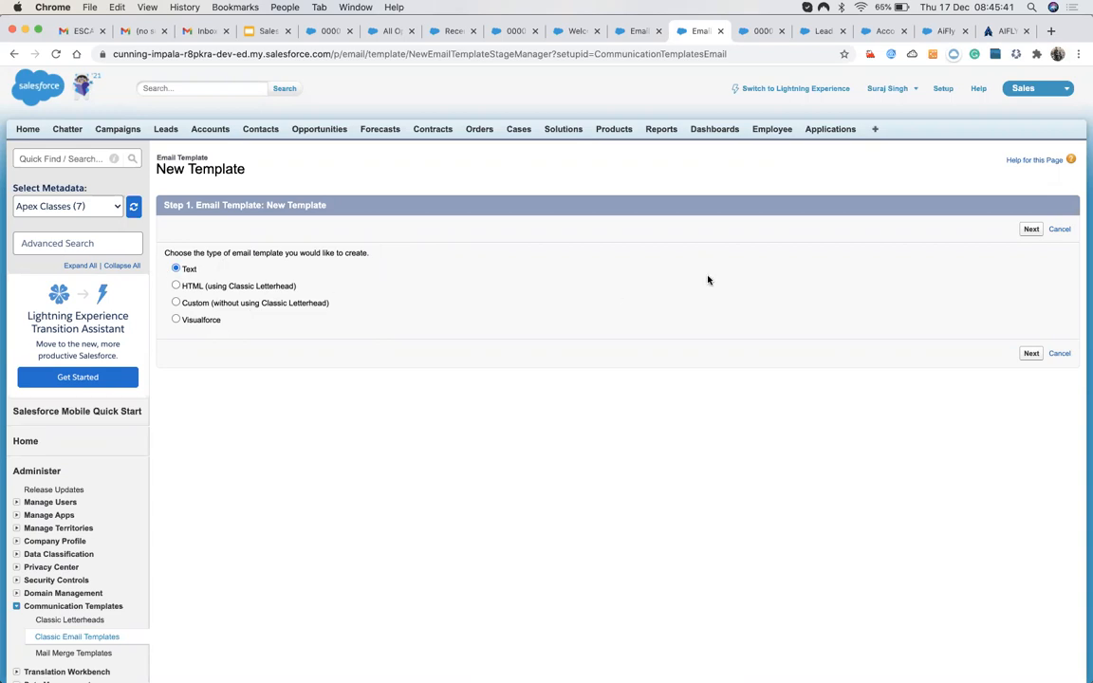
Choose a Text template in Unfiled Public, mark it available for use, and name it My First ET.
{"action": "left_click", "coordinate": [1031, 230]}
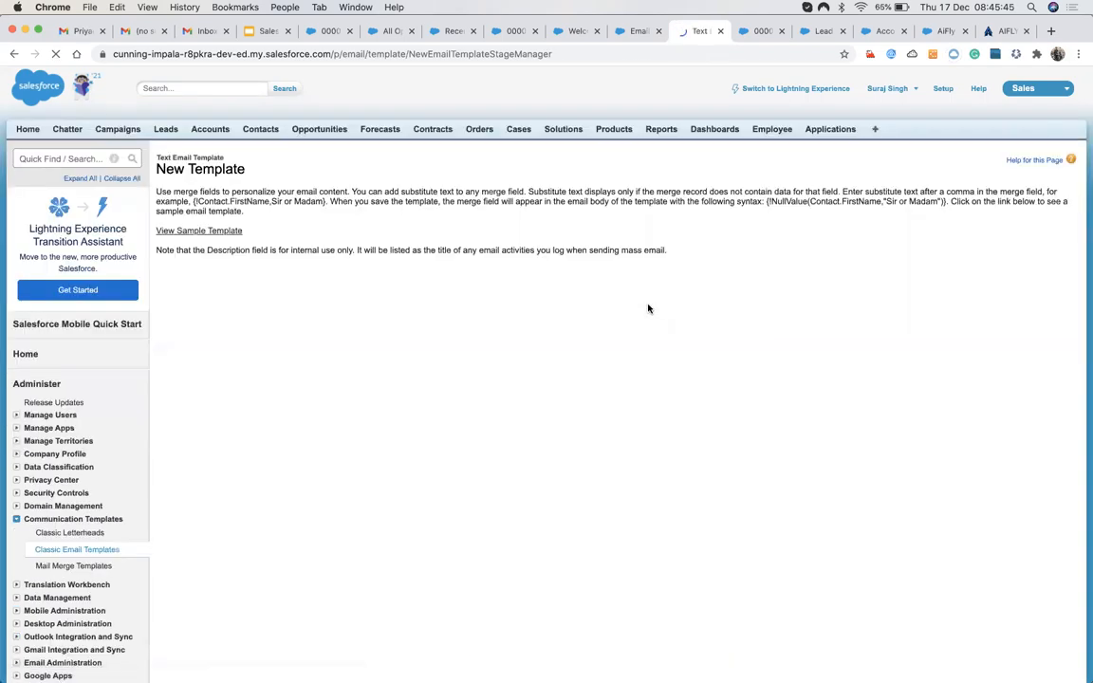
{"action": "scroll", "coordinate": [408, 371], "scroll_direction": "down", "scroll_amount": 3}
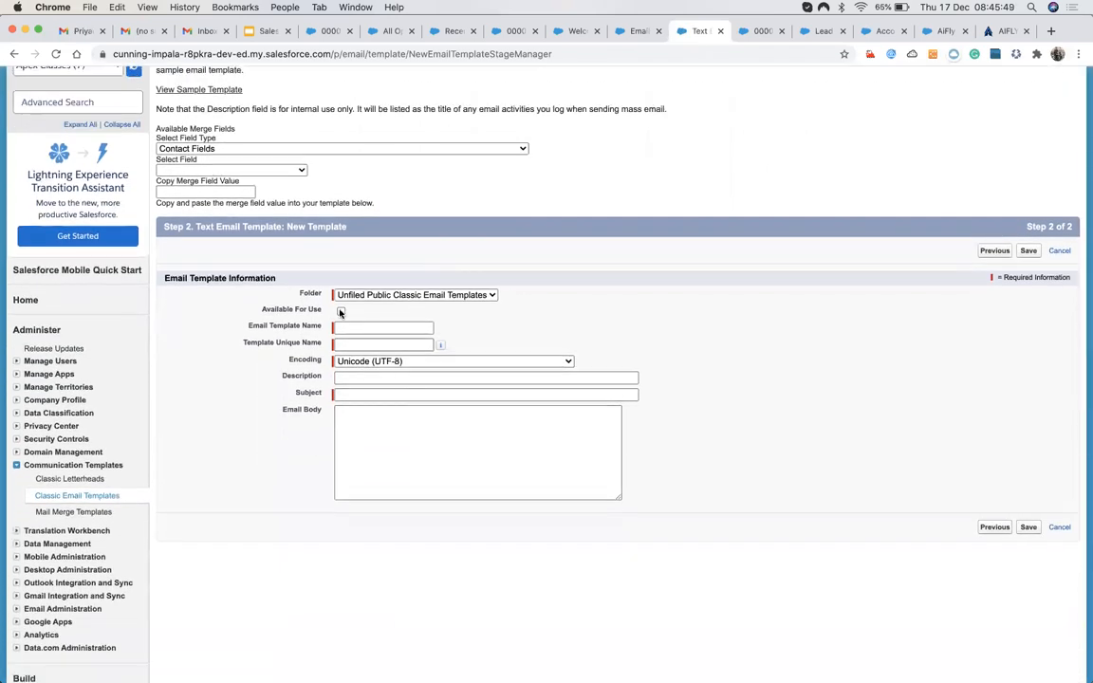
{"action": "left_click", "coordinate": [361, 328]}
{"action": "left_click", "coordinate": [401, 297]}
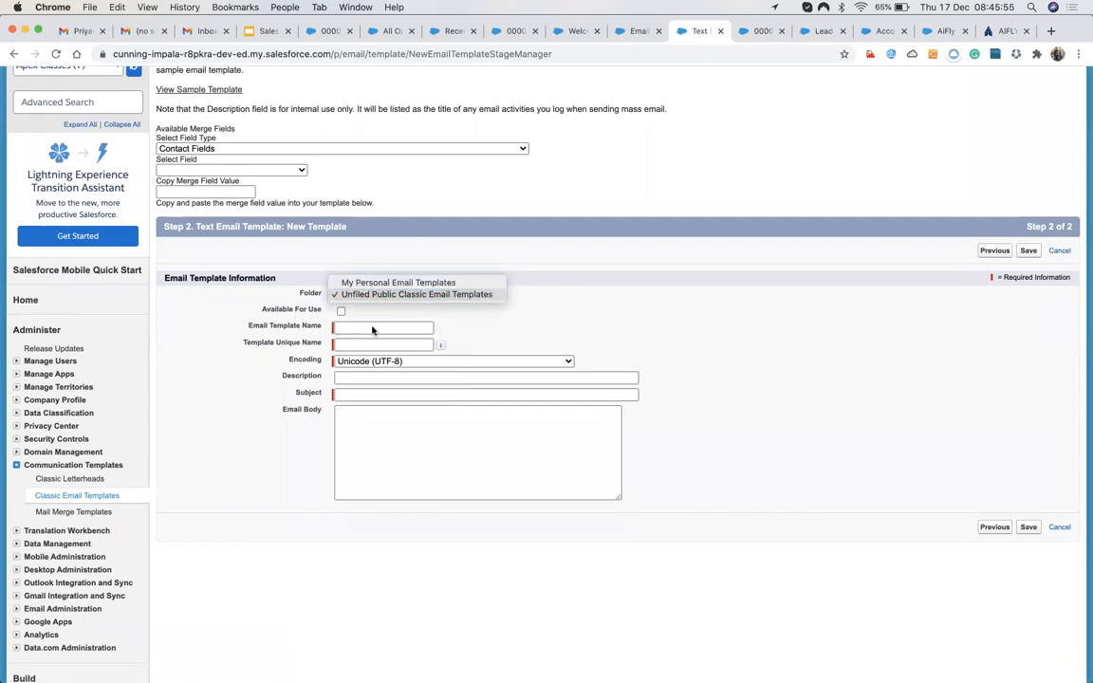
{"action": "left_click", "coordinate": [371, 327]}
{"action": "left_click", "coordinate": [354, 327]}
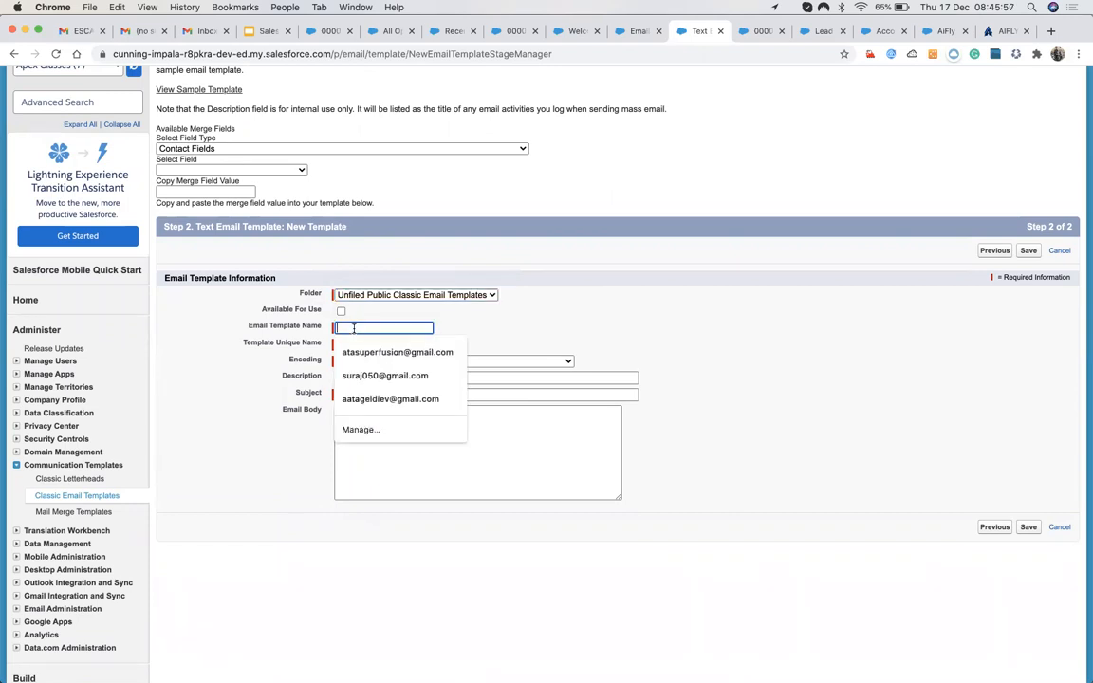
{"action": "left_click", "coordinate": [340, 312]}
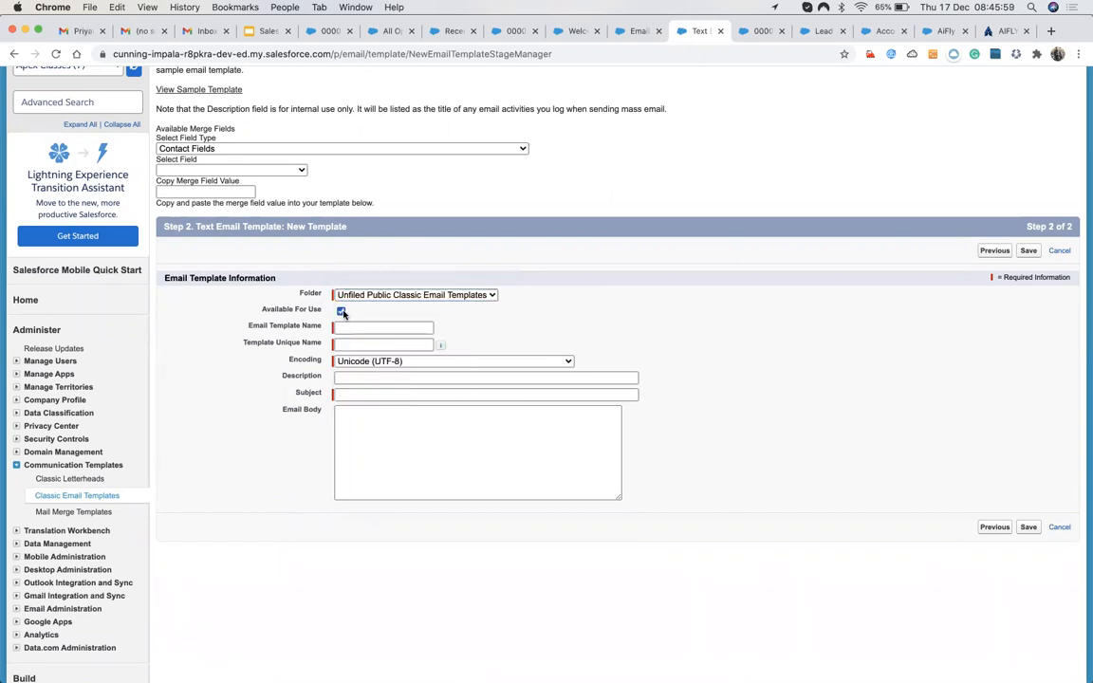
{"action": "left_click", "coordinate": [345, 329]}
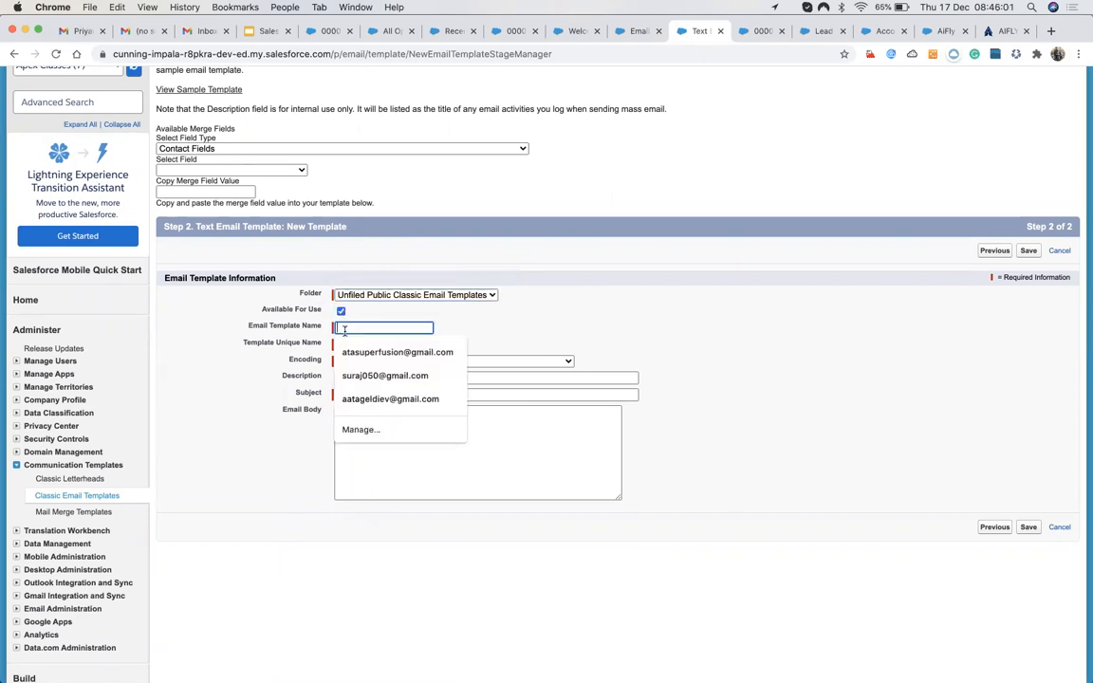
{"action": "type", "text": "My First ET"}
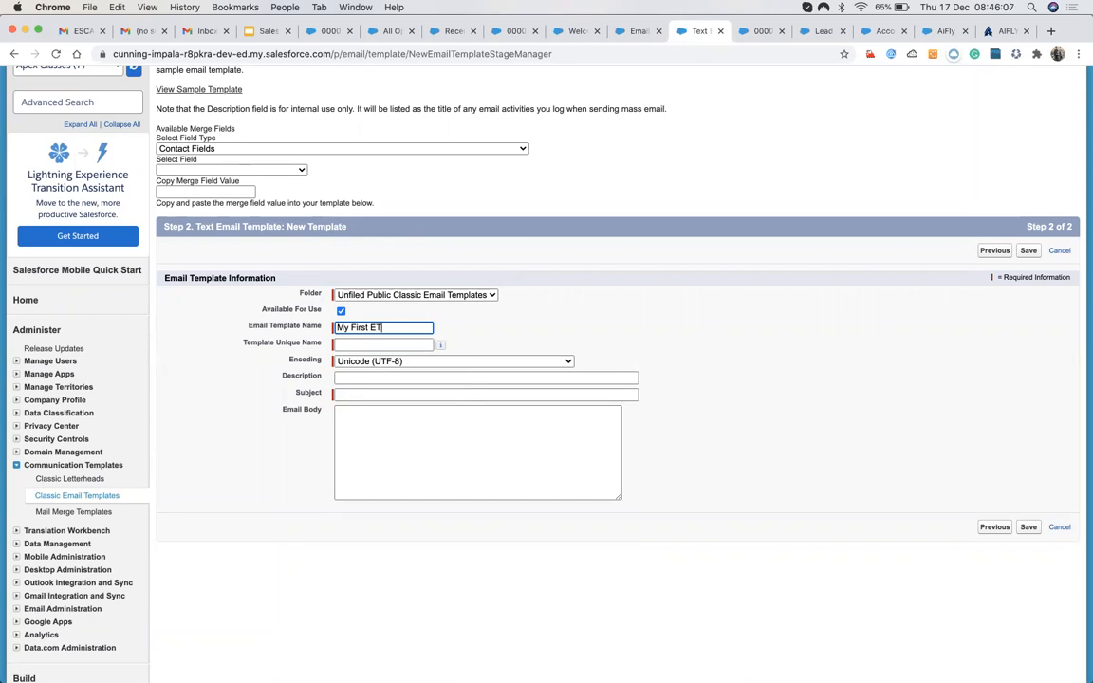
{"action": "left_click", "coordinate": [655, 238]}
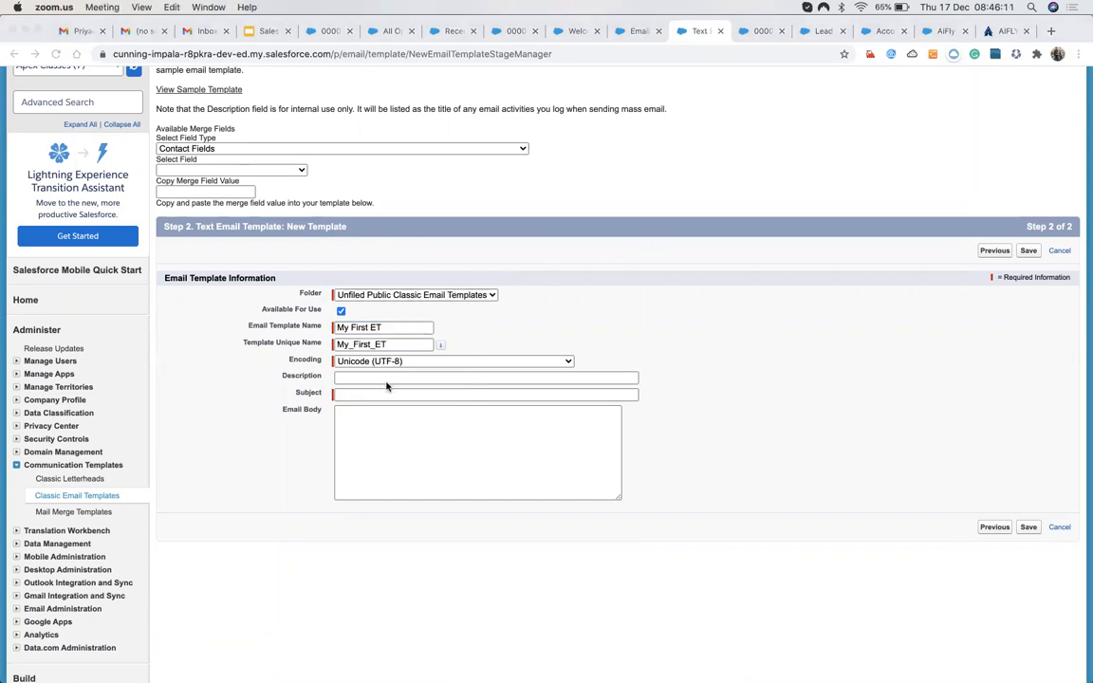
Set the subject to 'New Feedback' and begin writing the email body.
{"action": "left_click", "coordinate": [350, 353]}
{"action": "left_click", "coordinate": [382, 395]}
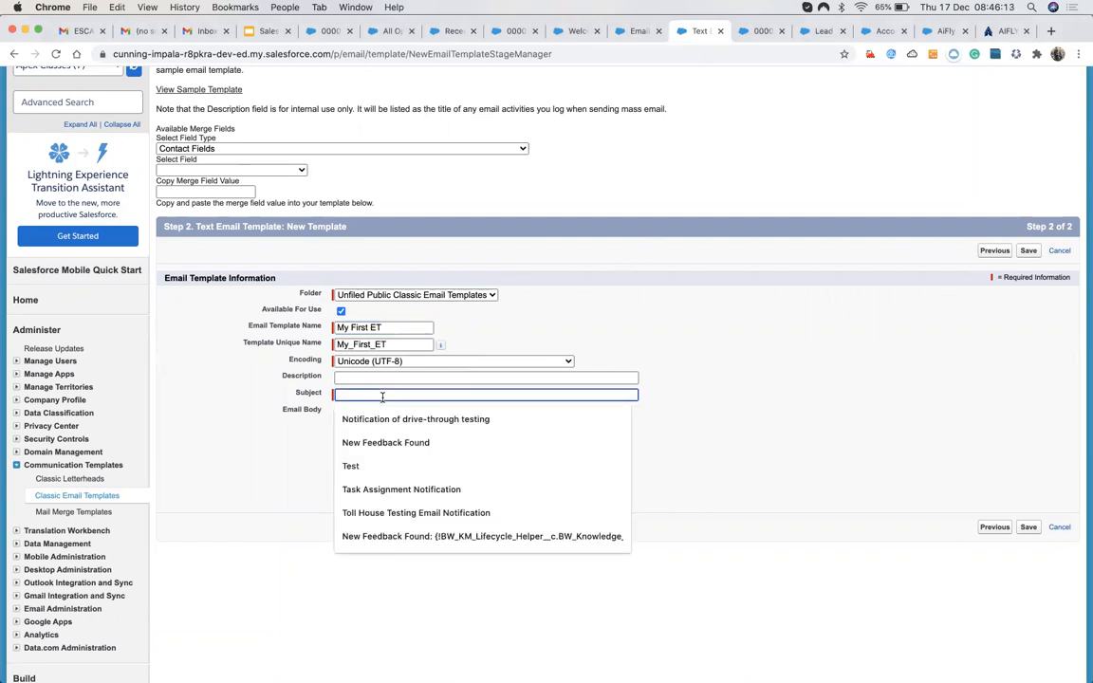
{"action": "type", "text": "N"}
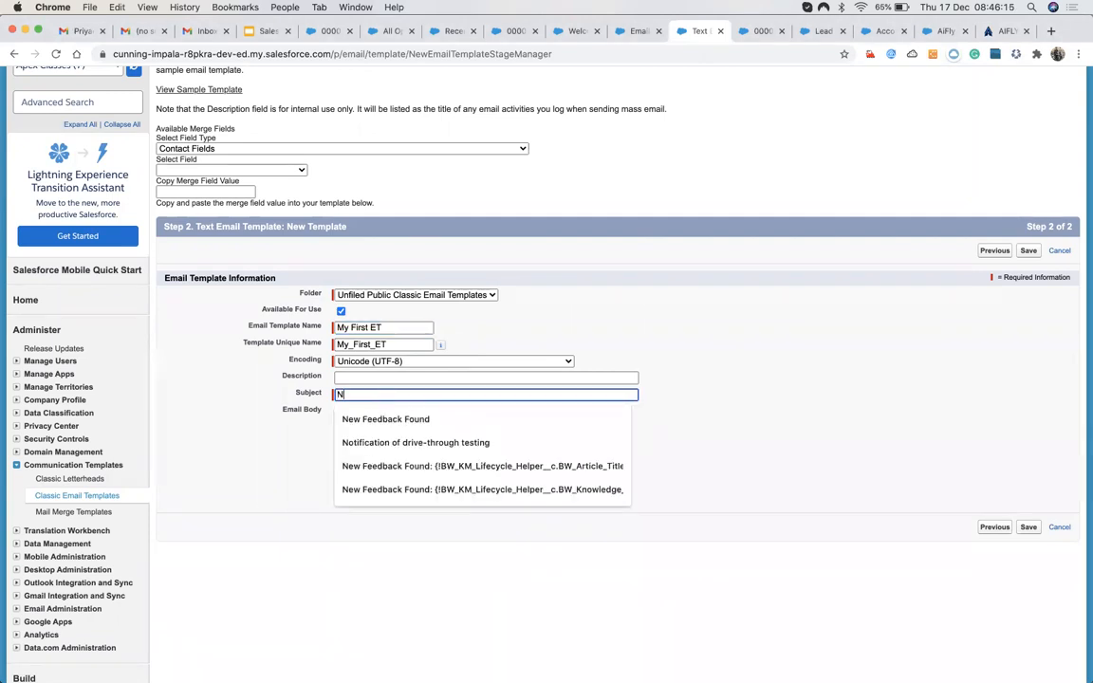
{"action": "left_click", "coordinate": [387, 418]}
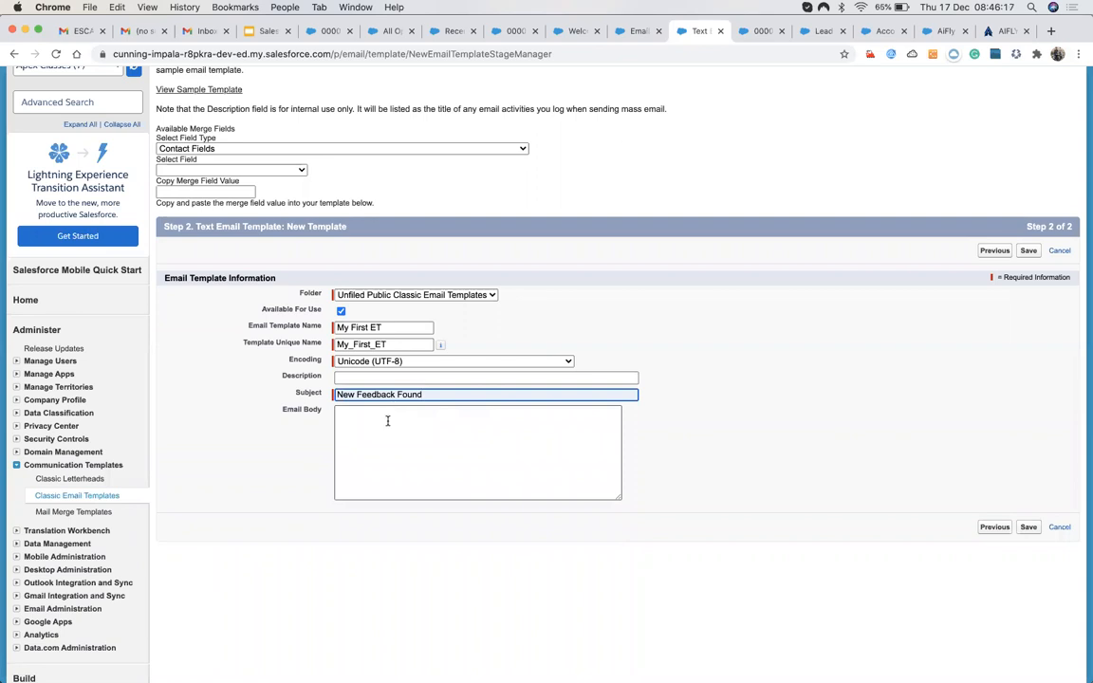
{"action": "left_click", "coordinate": [387, 421]}
{"action": "left_click_drag", "start_coordinate": [397, 398], "coordinate": [451, 398]}
{"action": "key", "text": "BackSpace"}
{"action": "left_click", "coordinate": [372, 437]}
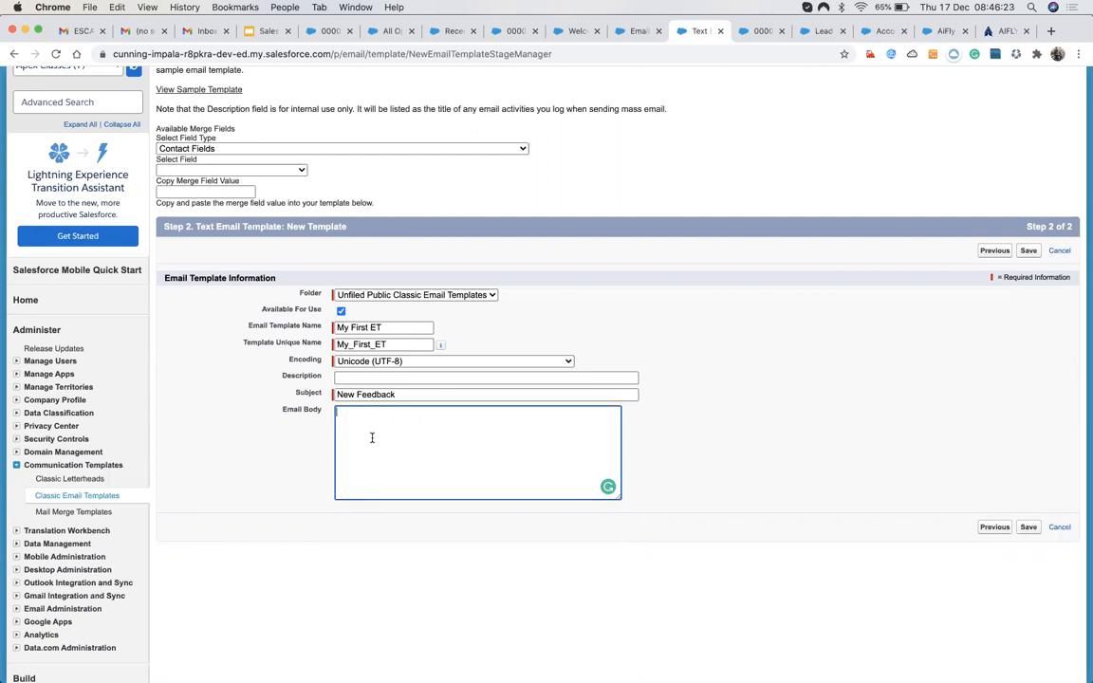
Add a 'Your Birthday:' line with the {!Contact.Birthdate} merge field to the body.
{"action": "left_click", "coordinate": [208, 148]}
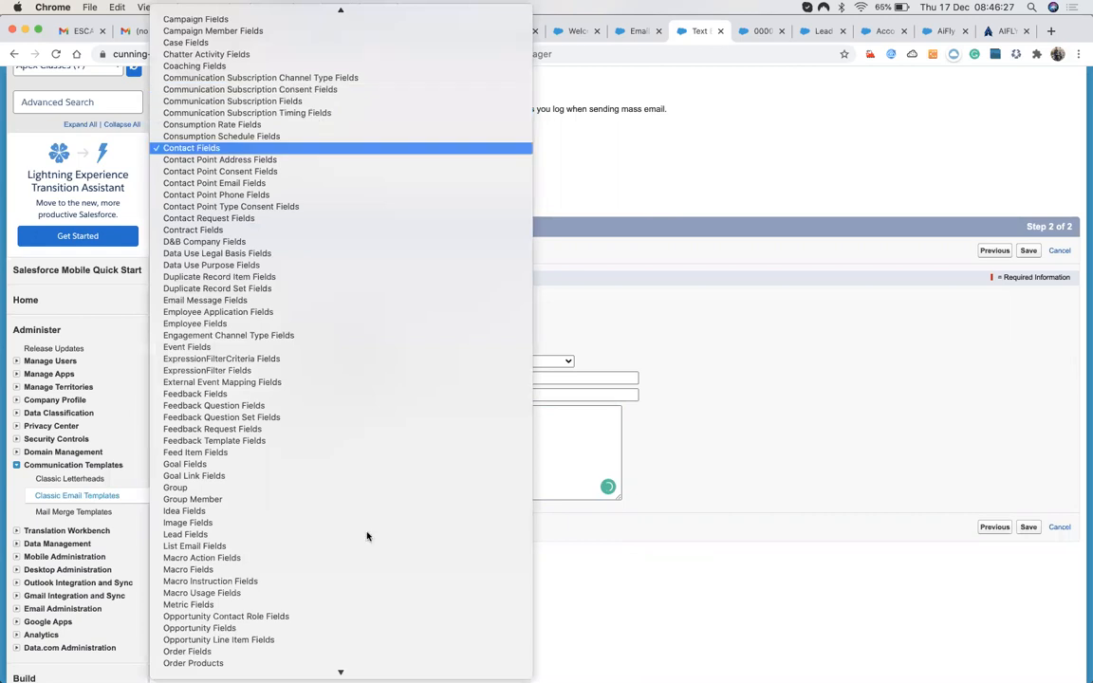
{"action": "scroll", "coordinate": [366, 534], "scroll_direction": "down", "scroll_amount": 10}
{"action": "scroll", "coordinate": [367, 536], "scroll_direction": "up", "scroll_amount": 15}
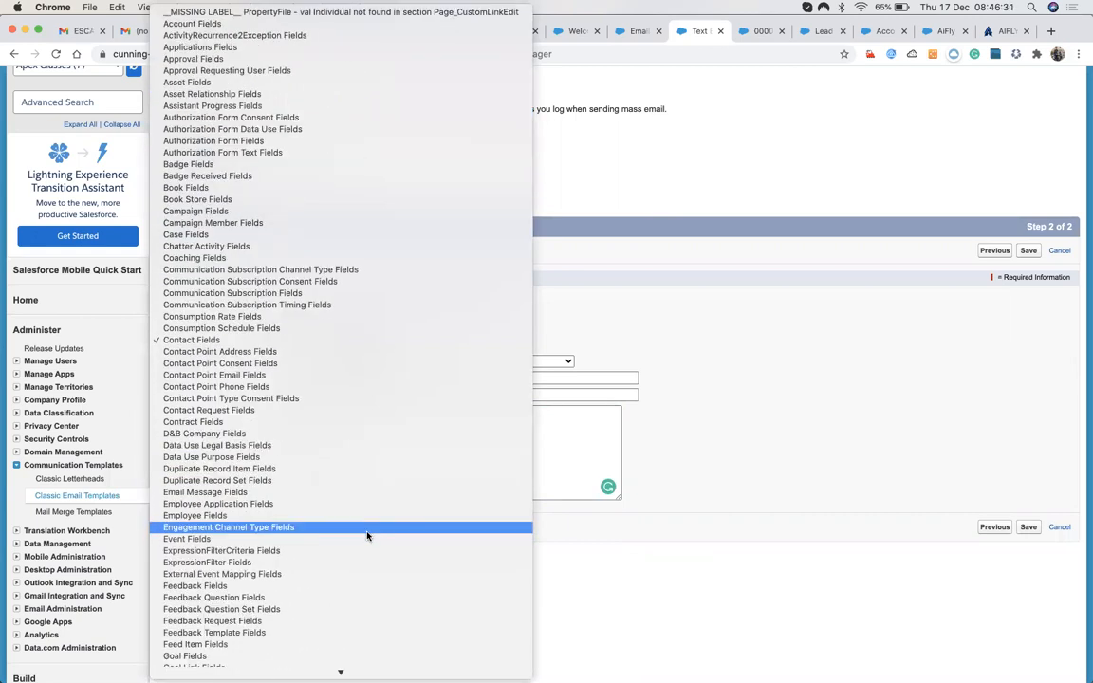
{"action": "scroll", "coordinate": [367, 537], "scroll_direction": "down", "scroll_amount": 15}
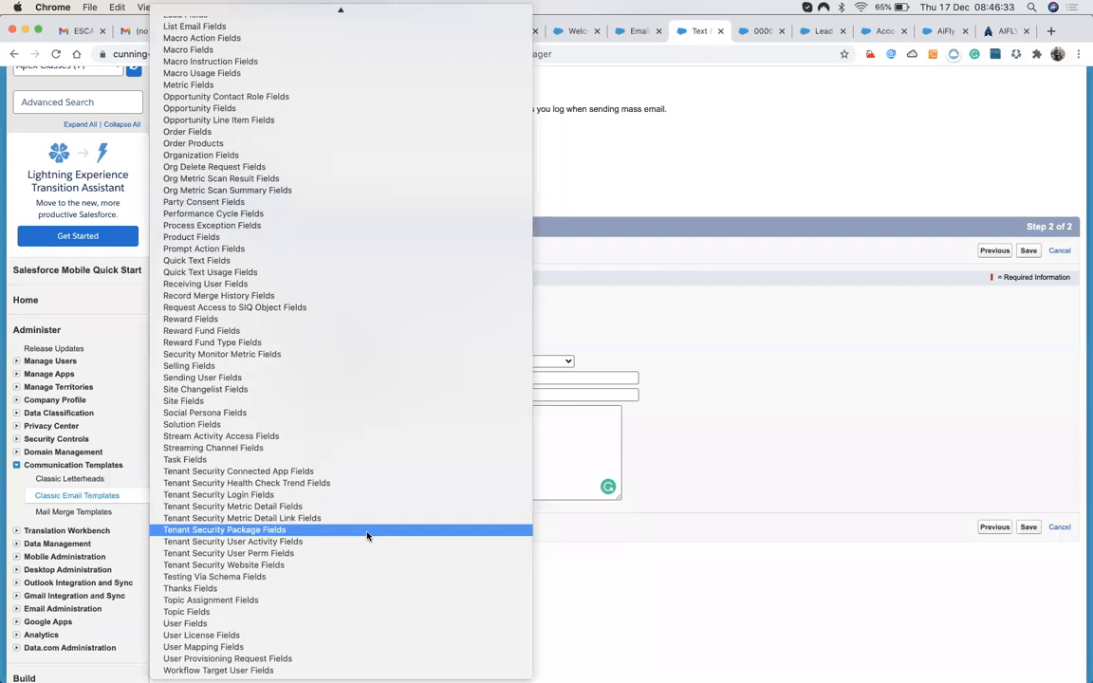
{"action": "scroll", "coordinate": [368, 536], "scroll_direction": "up", "scroll_amount": 12}
{"action": "scroll", "coordinate": [367, 536], "scroll_direction": "up", "scroll_amount": 5}
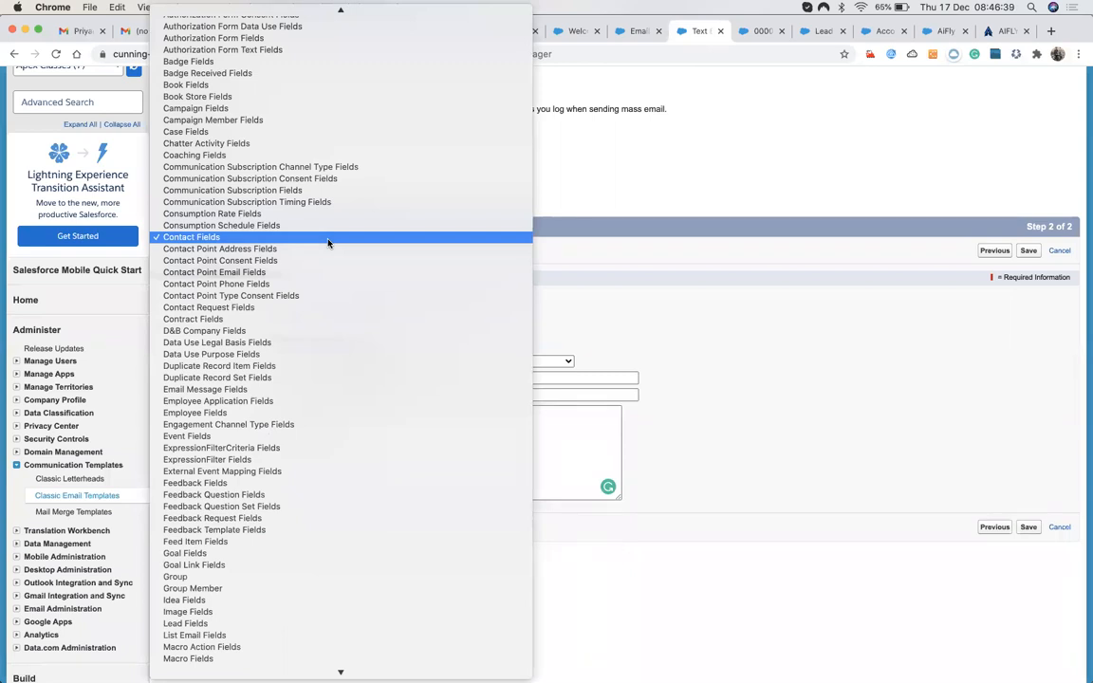
{"action": "left_click", "coordinate": [210, 236]}
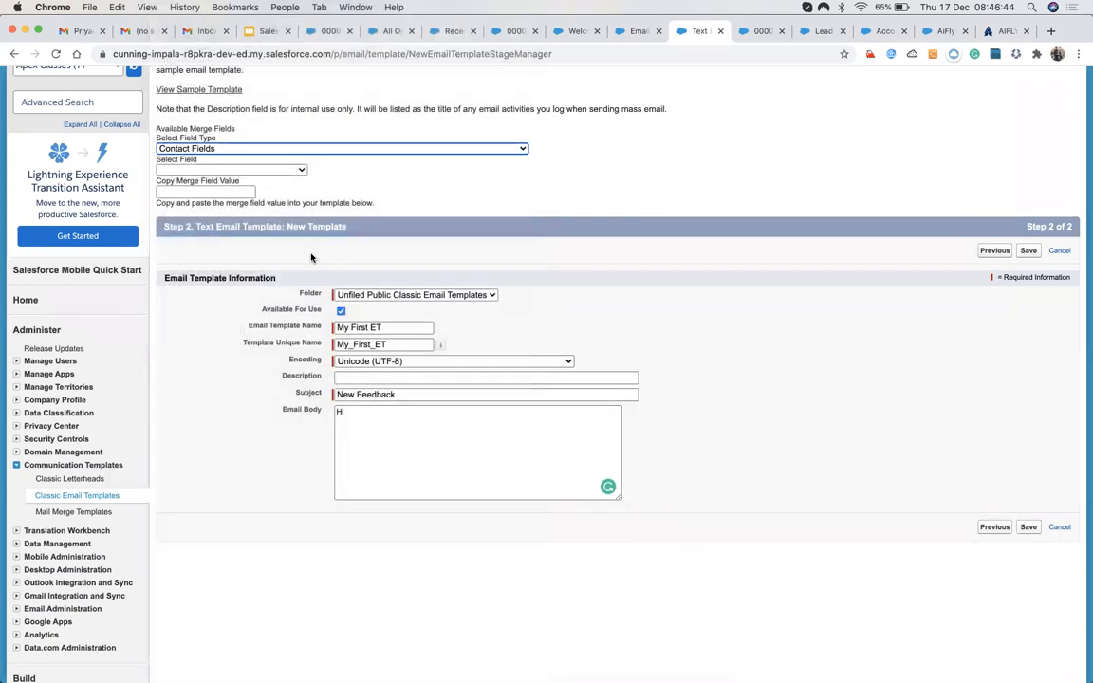
{"action": "left_click", "coordinate": [230, 170]}
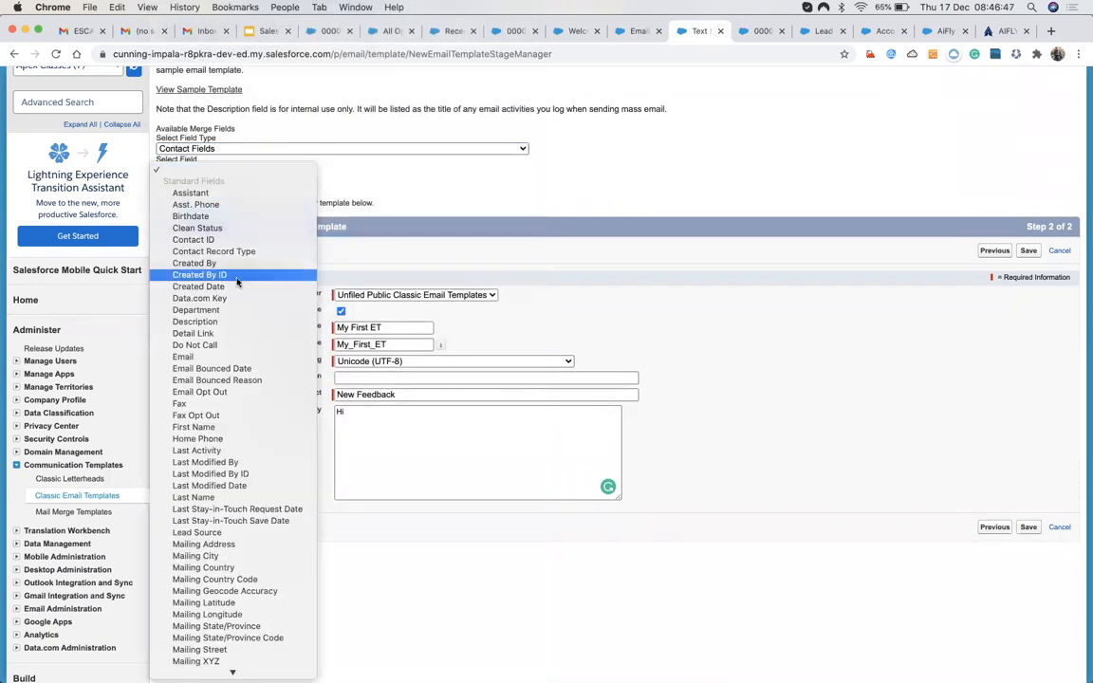
{"action": "left_click", "coordinate": [194, 216]}
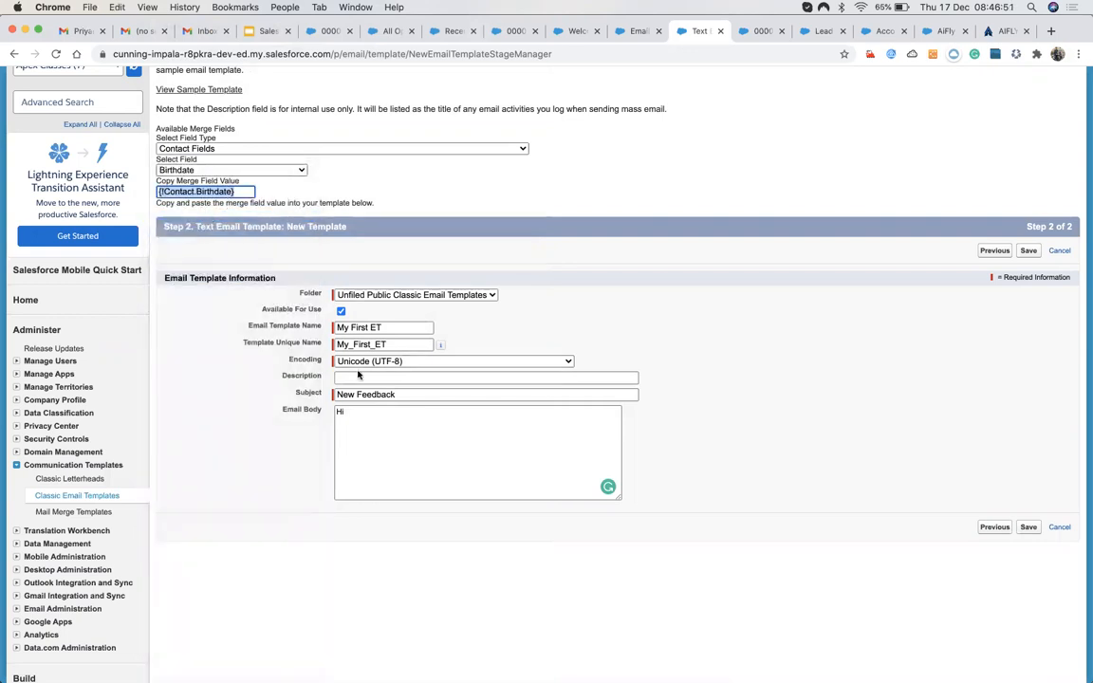
{"action": "left_click", "coordinate": [361, 414]}
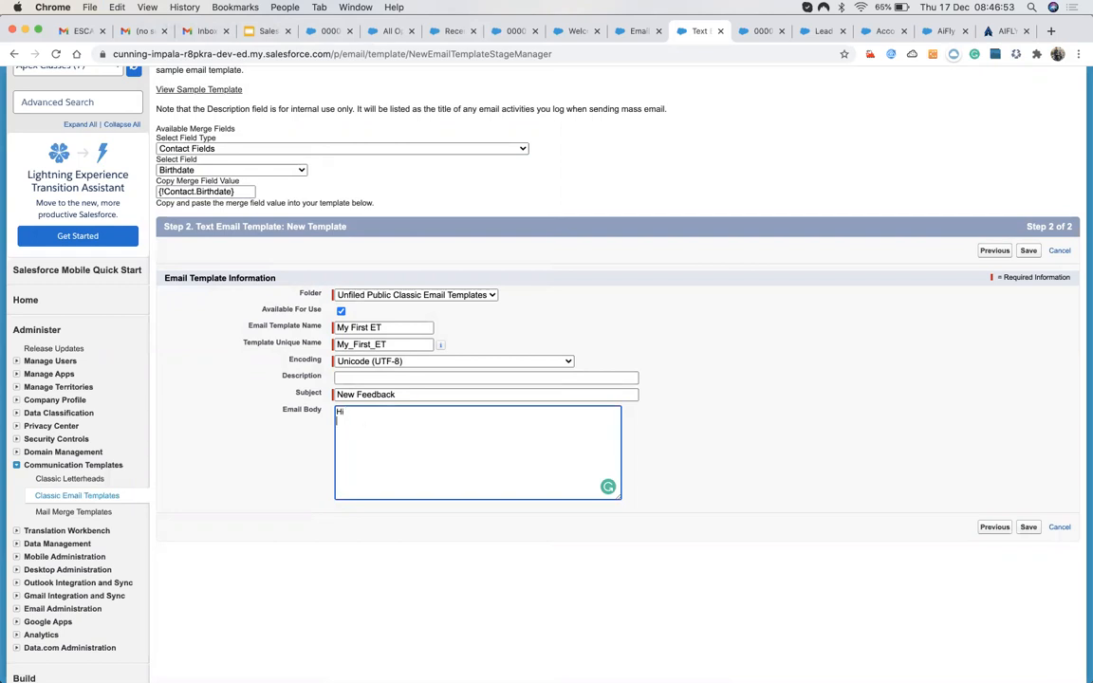
{"action": "type", "text": "Your Birthday:"}
{"action": "type", "text": "{!Contact.Birthdate}"}
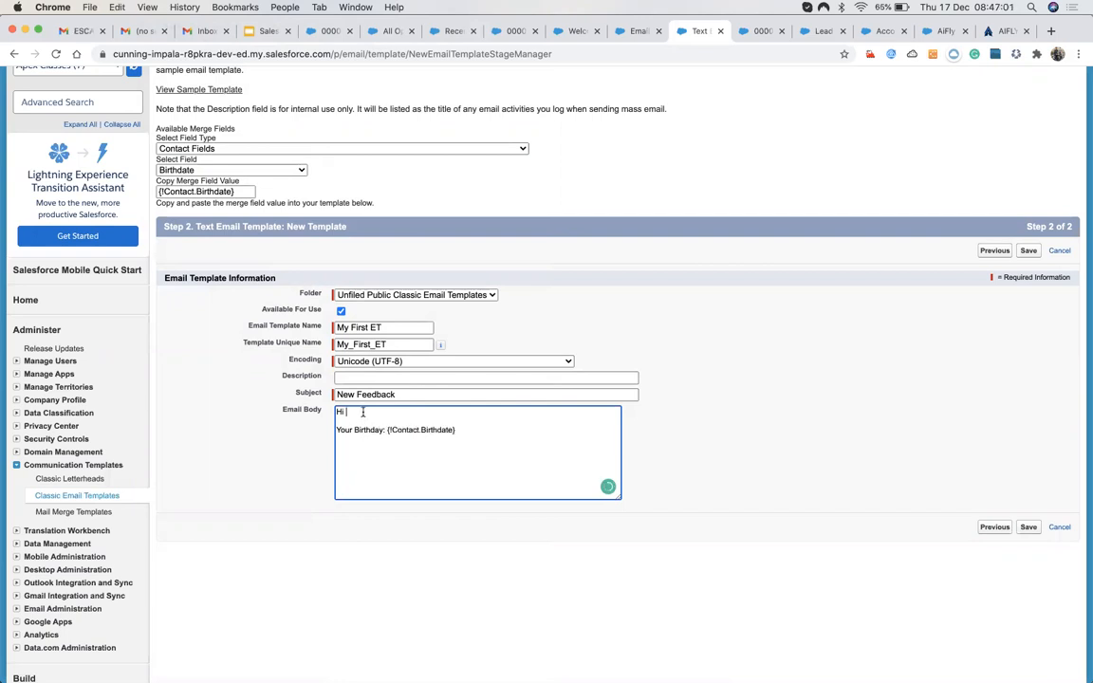
Insert the {!Contact.Name} merge field after 'Hi' in the greeting.
{"action": "left_click", "coordinate": [196, 169]}
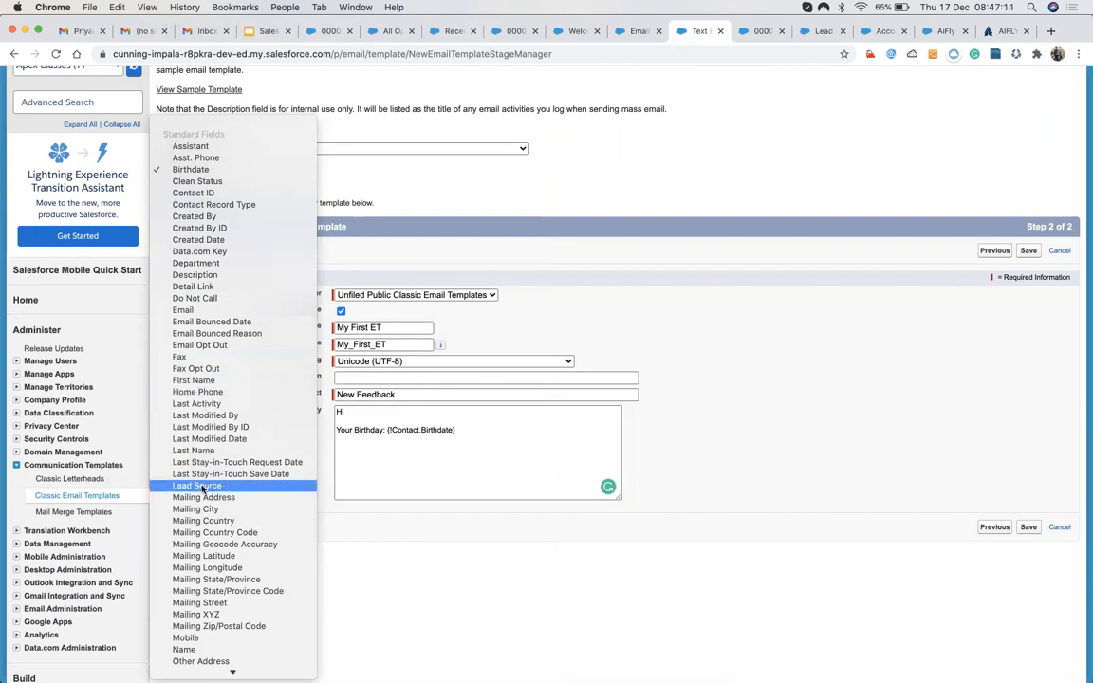
{"action": "scroll", "coordinate": [201, 558], "scroll_direction": "down", "scroll_amount": 4}
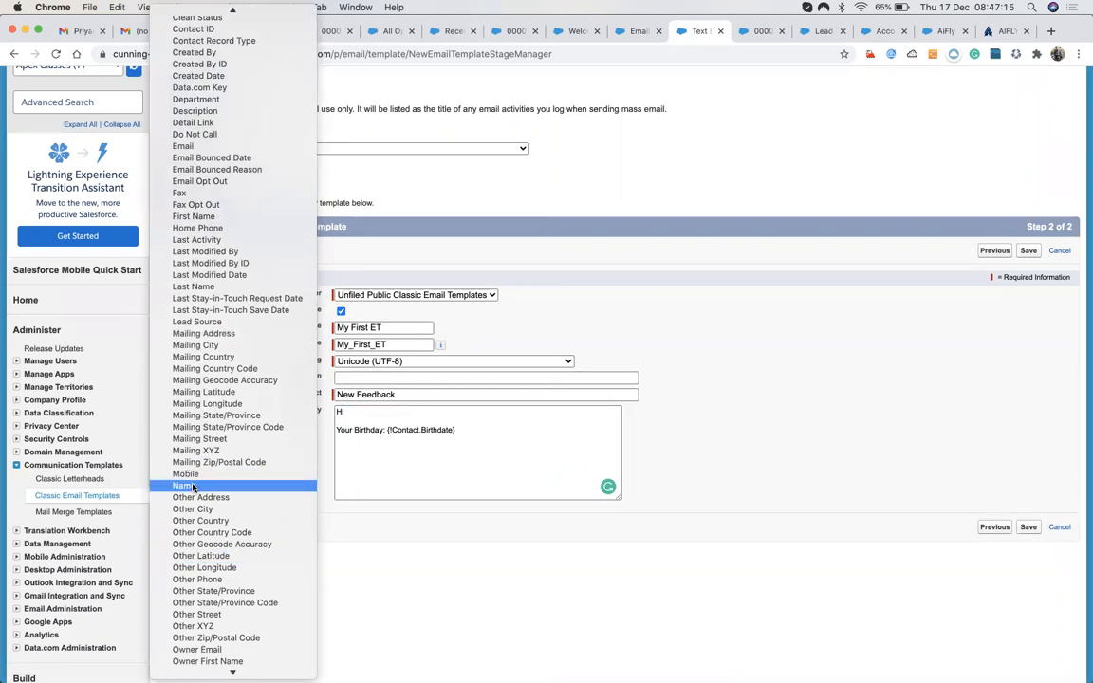
{"action": "left_click", "coordinate": [192, 489]}
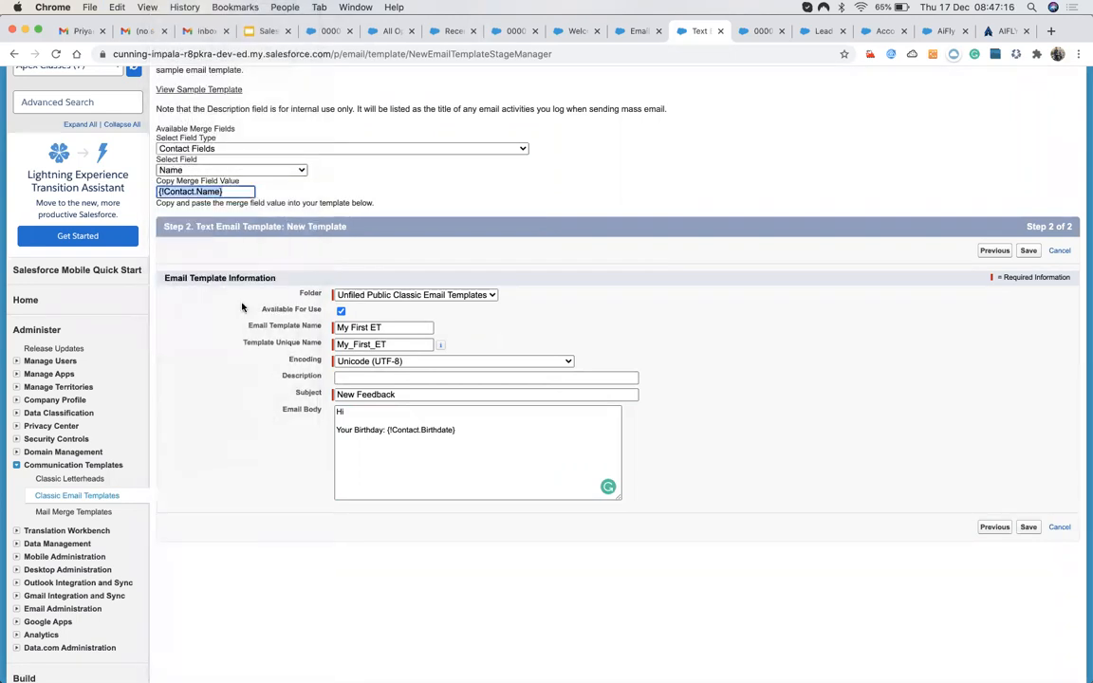
{"action": "left_click", "coordinate": [353, 412]}
{"action": "type", "text": "{!Contact.Name}"}
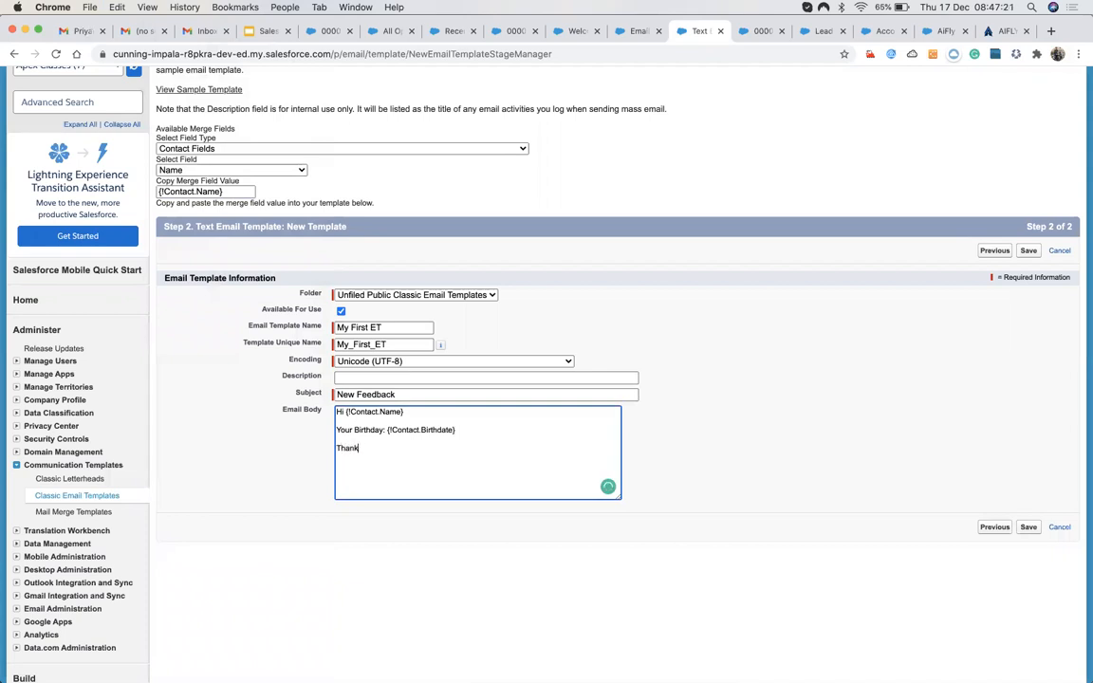
Save the My First ET template and review its detail page.
{"action": "left_click", "coordinate": [1030, 252]}
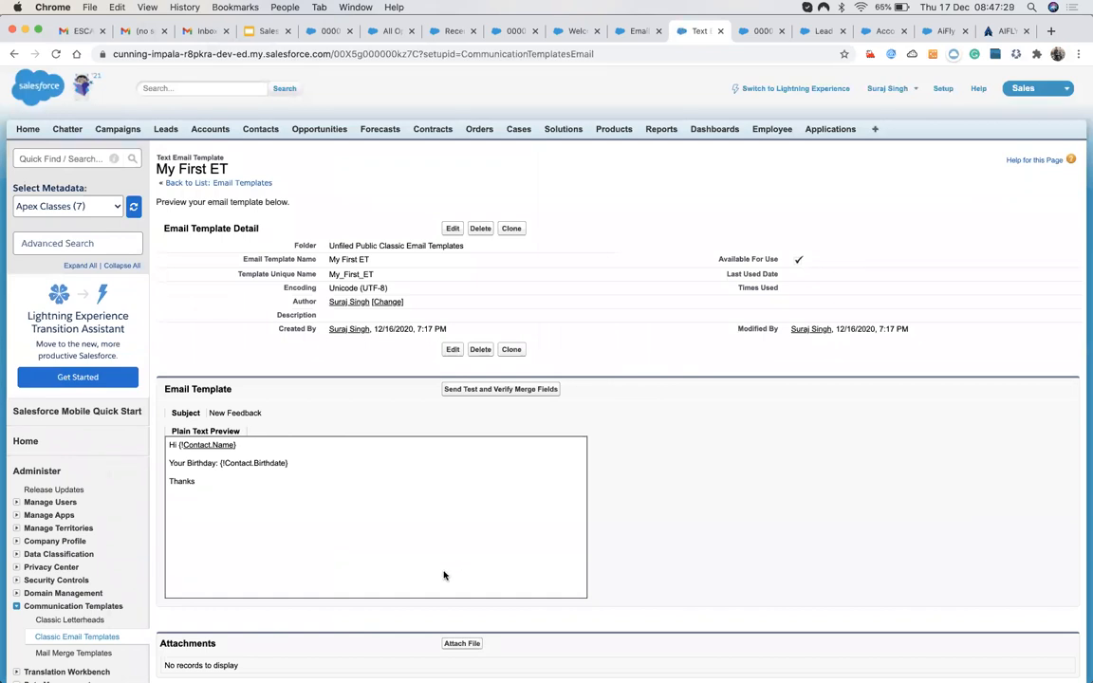
{"action": "scroll", "coordinate": [444, 576], "scroll_direction": "down", "scroll_amount": 3}
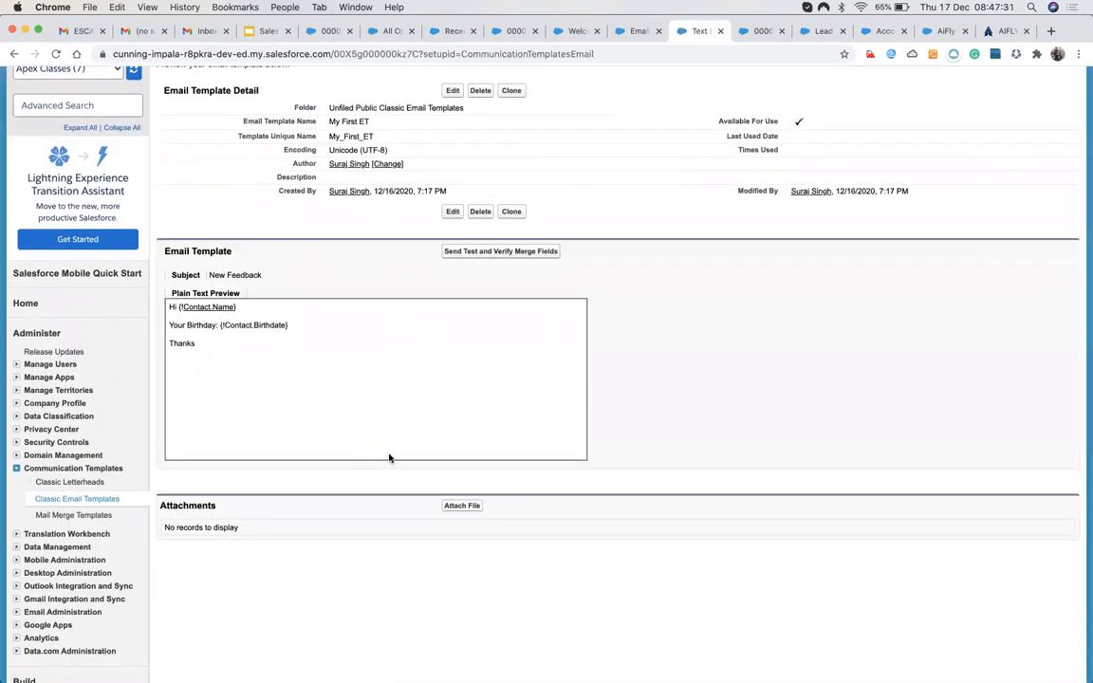
{"action": "scroll", "coordinate": [405, 452], "scroll_direction": "up", "scroll_amount": 1}
{"action": "scroll", "coordinate": [404, 454], "scroll_direction": "down", "scroll_amount": 2}
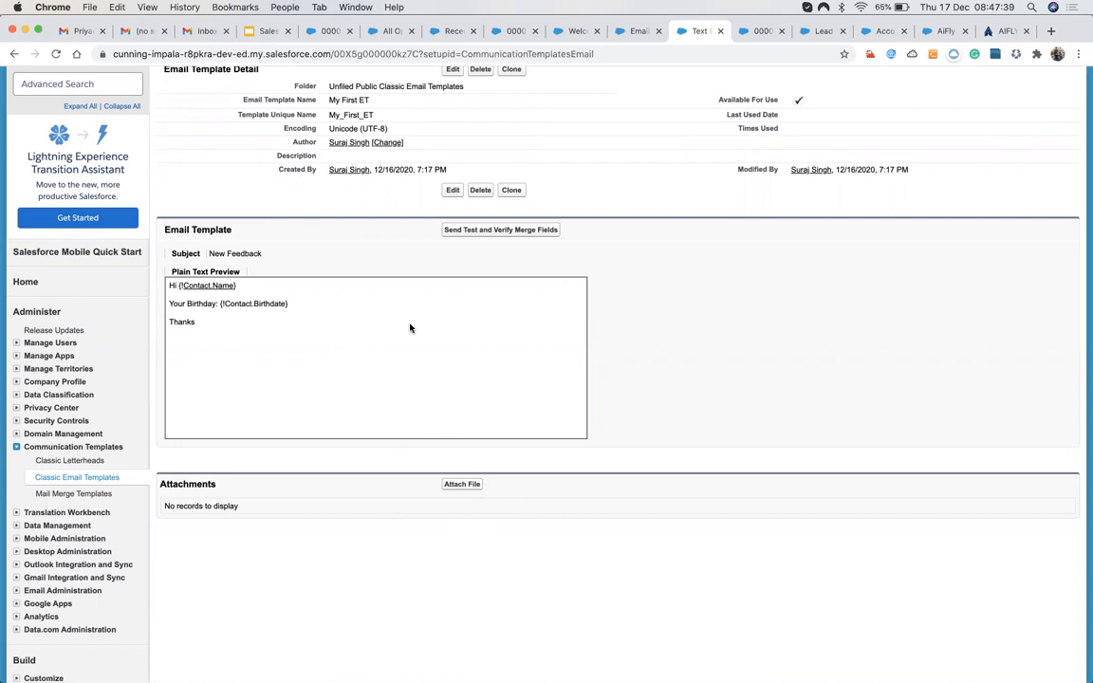
{"action": "scroll", "coordinate": [410, 327], "scroll_direction": "up", "scroll_amount": 2}
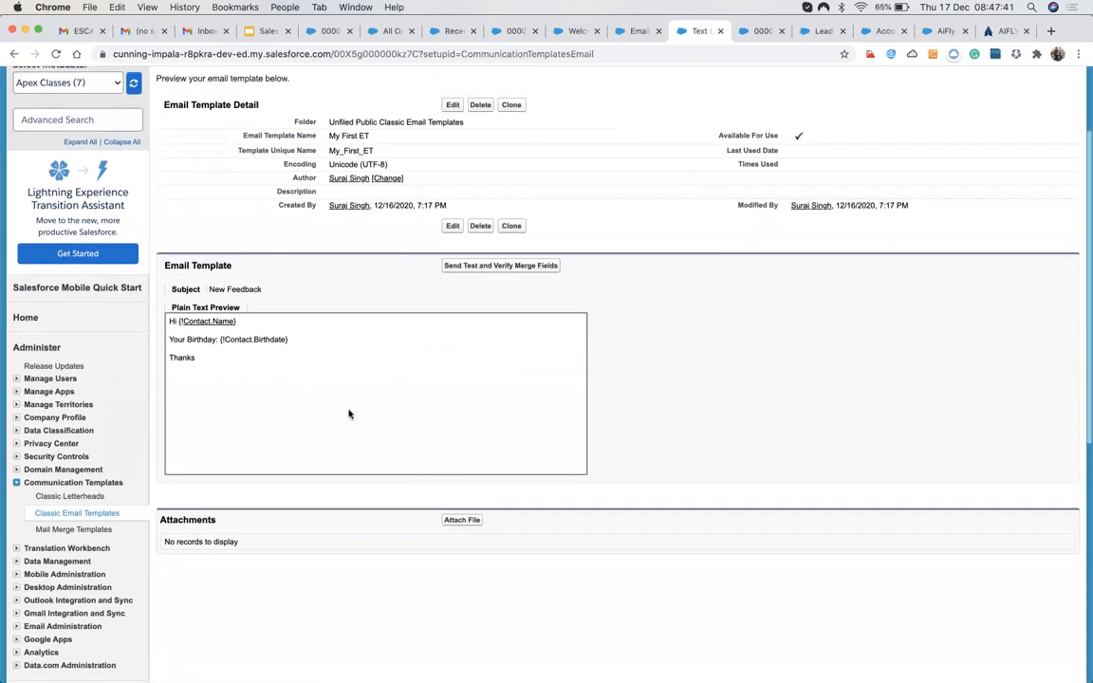
Insert the Contact ET template into case 00001033's email draft.
{"action": "left_click", "coordinate": [518, 31]}
{"action": "scroll", "coordinate": [208, 375], "scroll_direction": "down", "scroll_amount": 5}
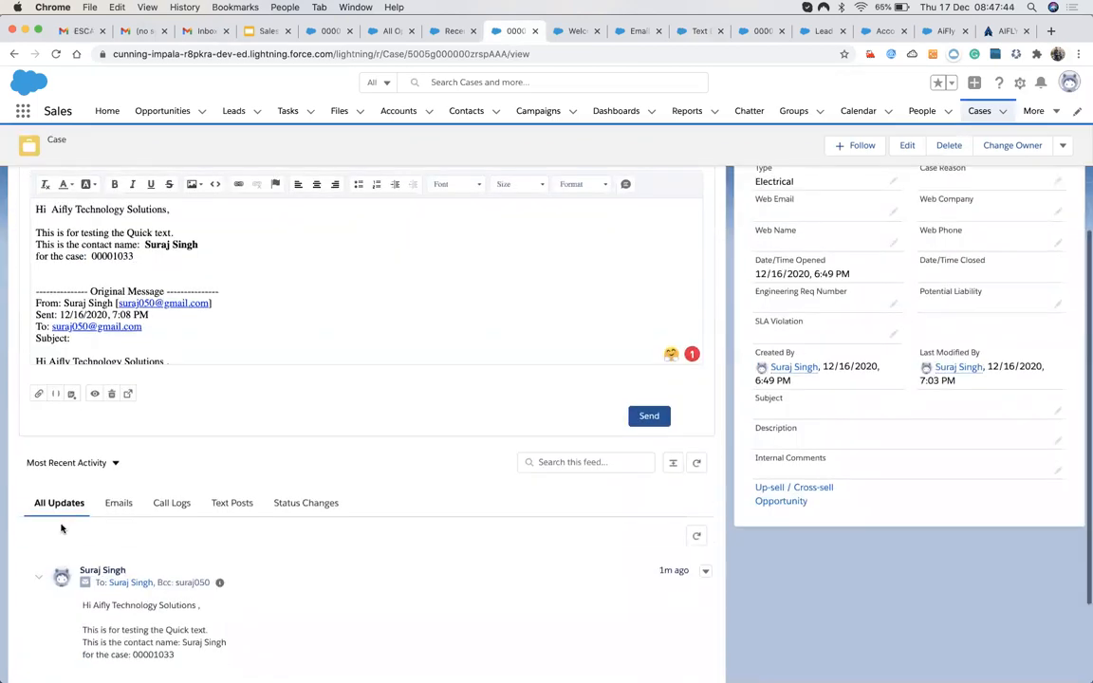
{"action": "left_click", "coordinate": [70, 397]}
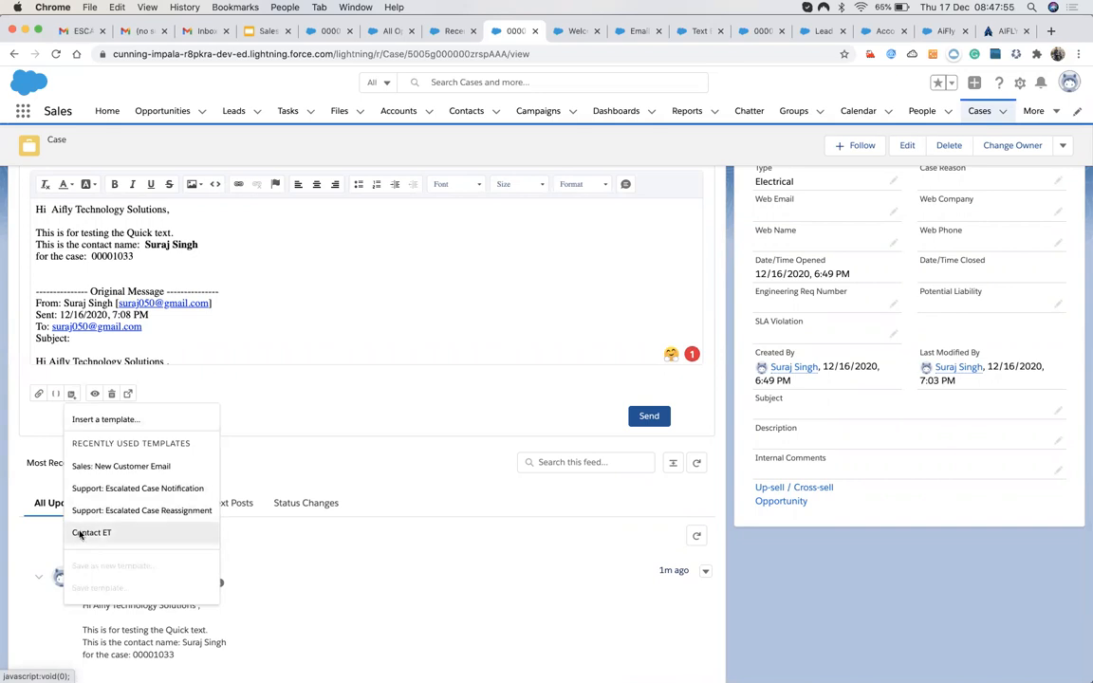
{"action": "left_click", "coordinate": [80, 534]}
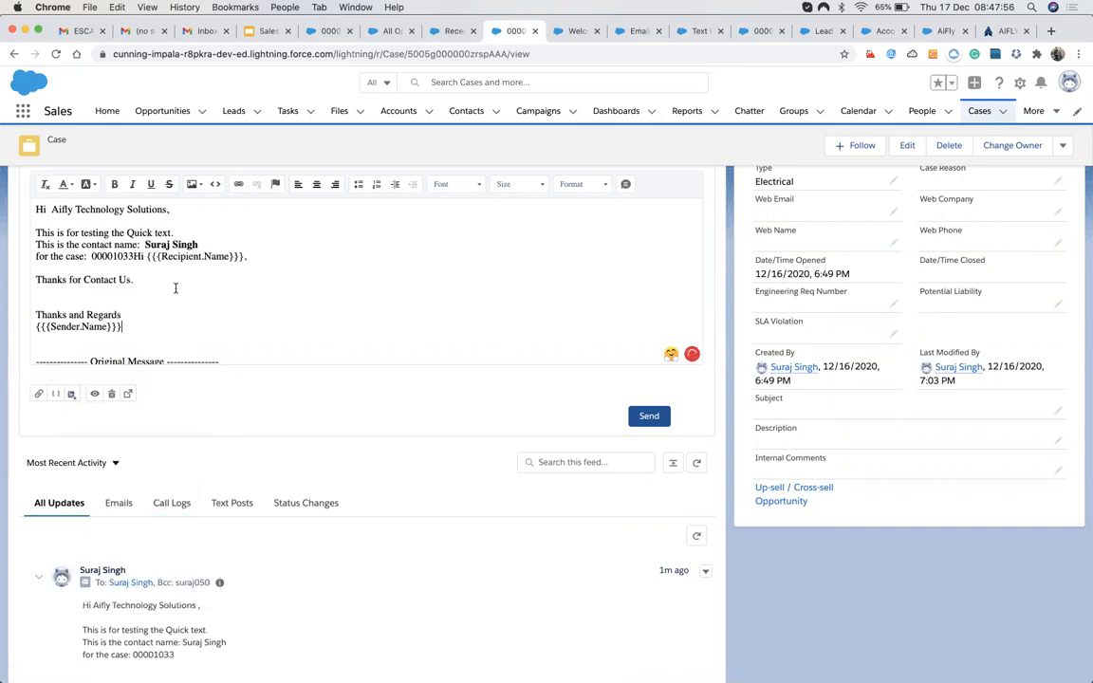
Clear the email body and insert the My First ET template instead.
{"action": "scroll", "coordinate": [175, 287], "scroll_direction": "up", "scroll_amount": 1}
{"action": "left_click", "coordinate": [189, 352]}
{"action": "key", "text": "ctrl+a"}
{"action": "key", "text": "BackSpace"}
{"action": "left_click", "coordinate": [73, 446]}
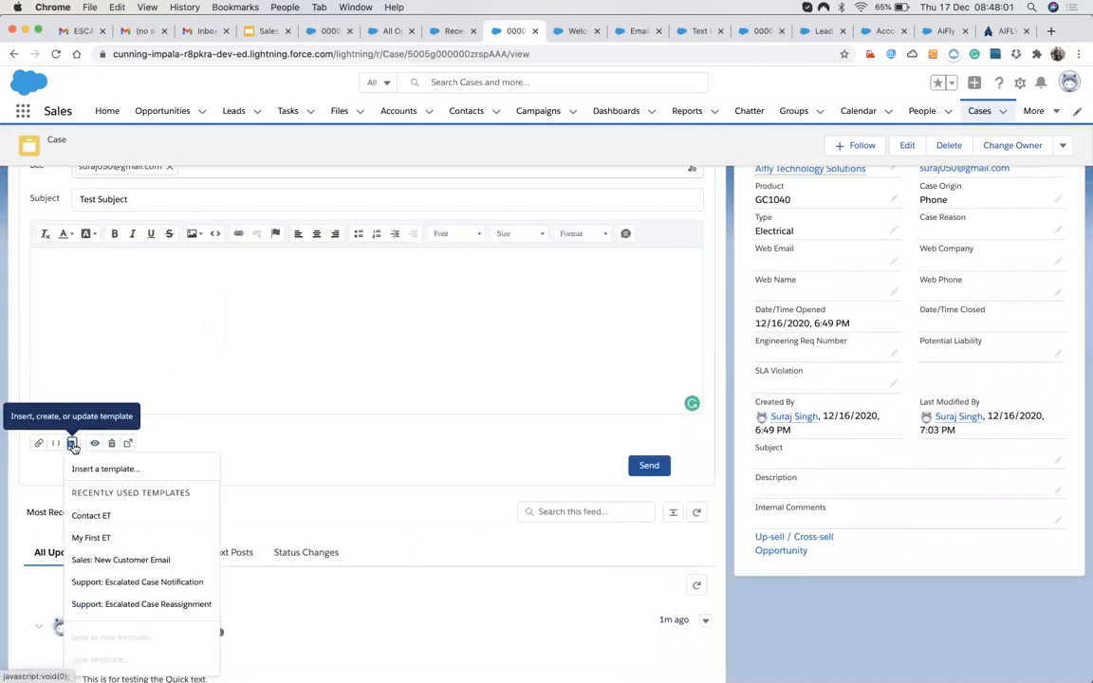
{"action": "left_click", "coordinate": [85, 538]}
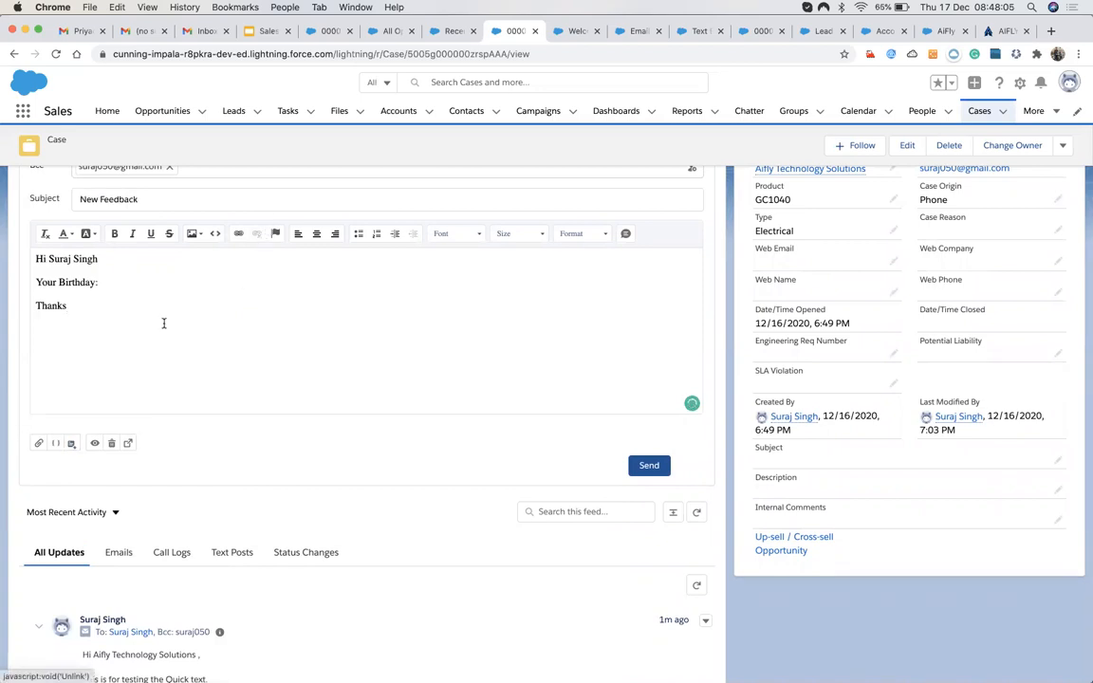
{"action": "left_click", "coordinate": [119, 284]}
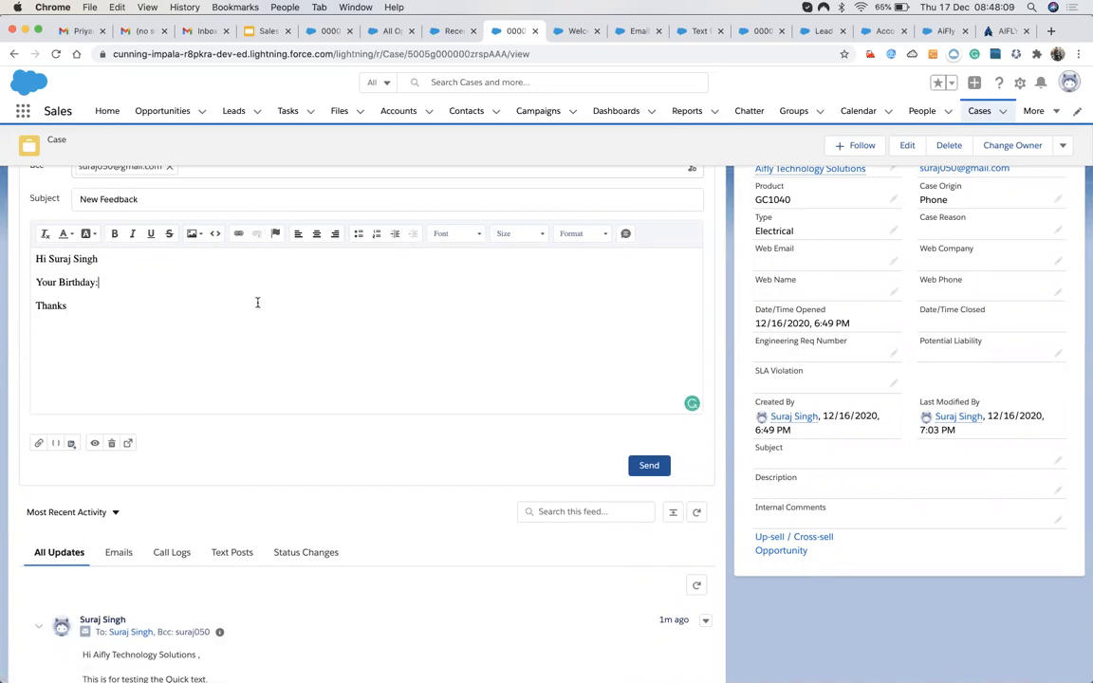
{"action": "scroll", "coordinate": [257, 304], "scroll_direction": "up", "scroll_amount": 3}
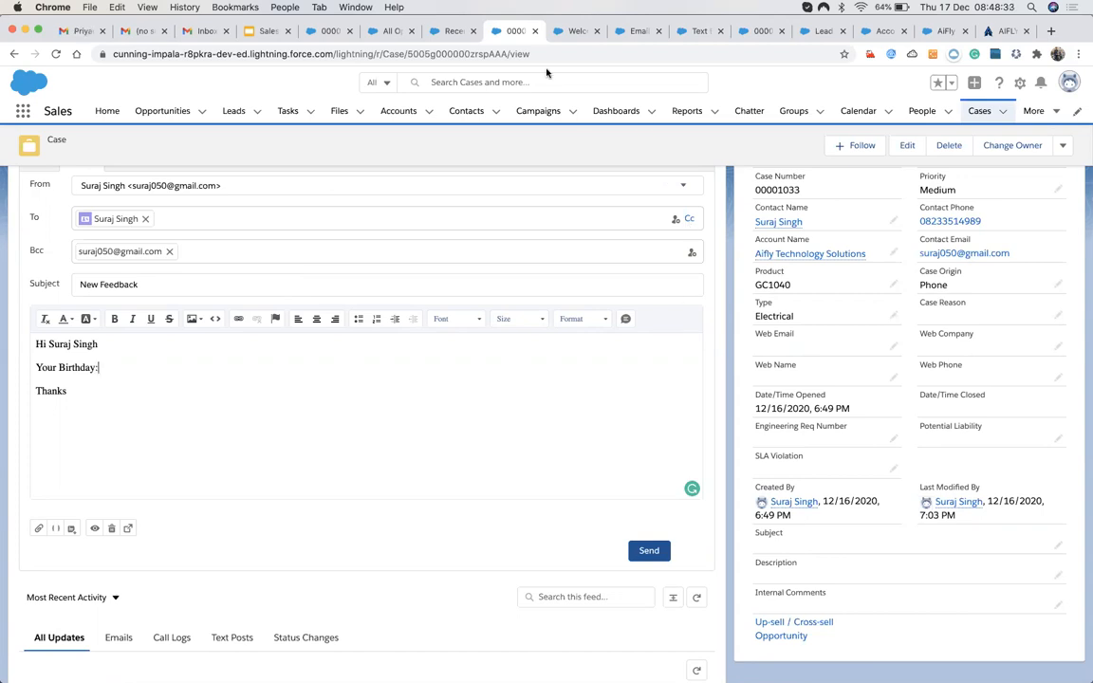
Edit My First ET, renaming 'Your Birthday' to 'Your Case Number' and deleting {!Contact.Birthdate}.
{"action": "left_click", "coordinate": [628, 34]}
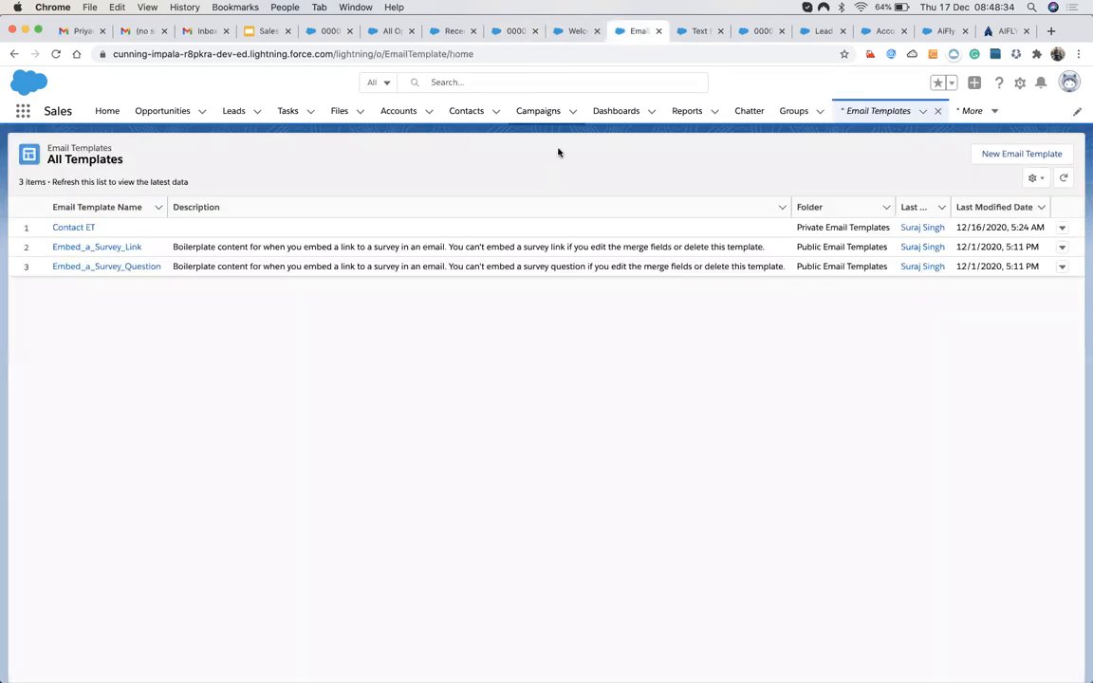
{"action": "left_click", "coordinate": [693, 32]}
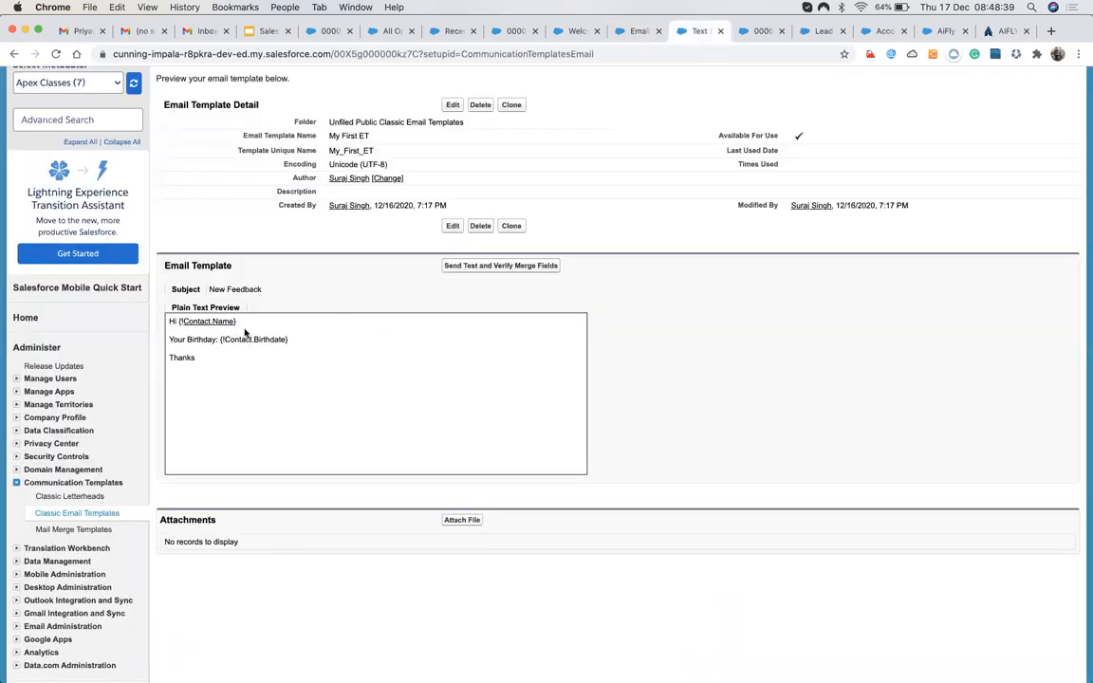
{"action": "left_click", "coordinate": [452, 226]}
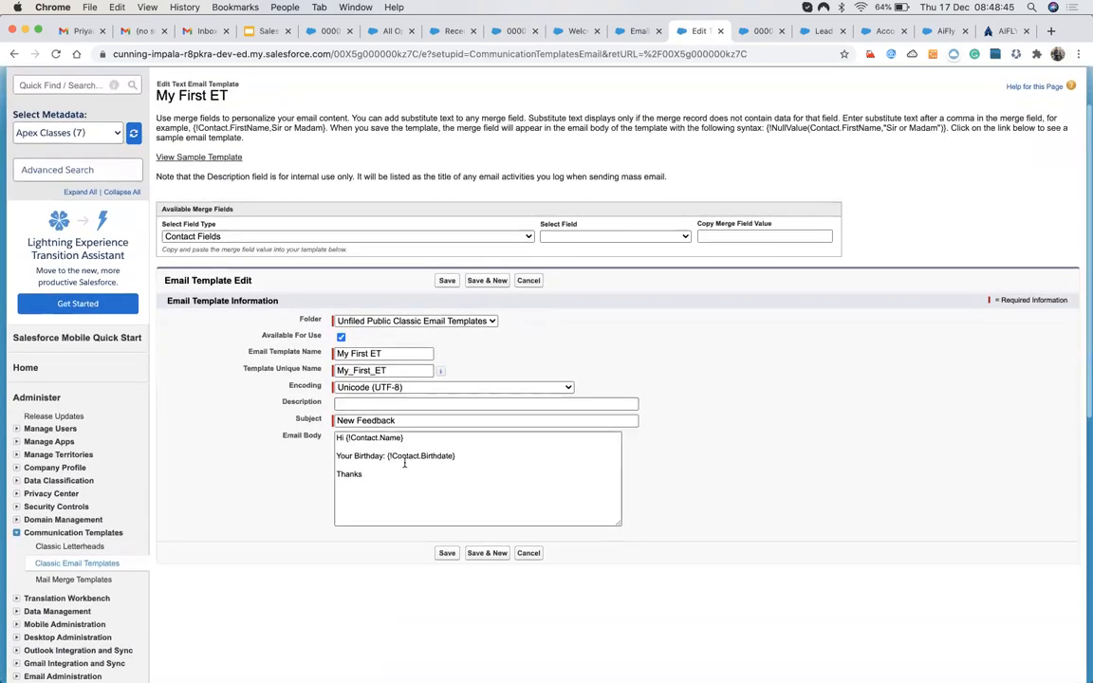
{"action": "double_click", "coordinate": [429, 457]}
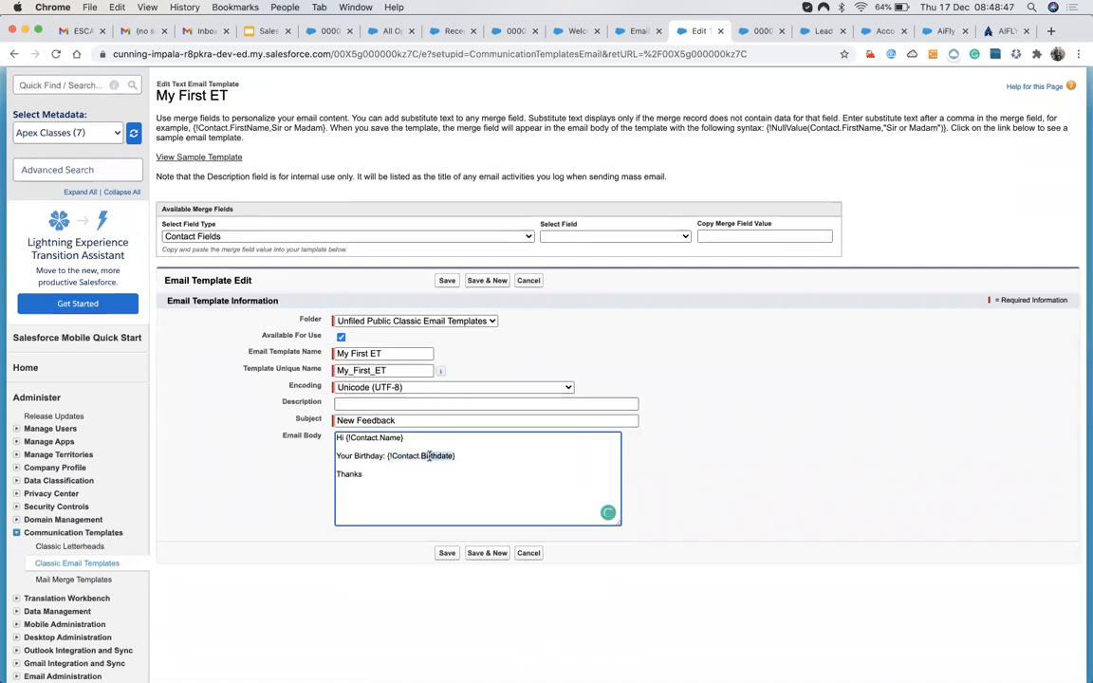
{"action": "double_click", "coordinate": [362, 456]}
{"action": "type", "text": "Case Number"}
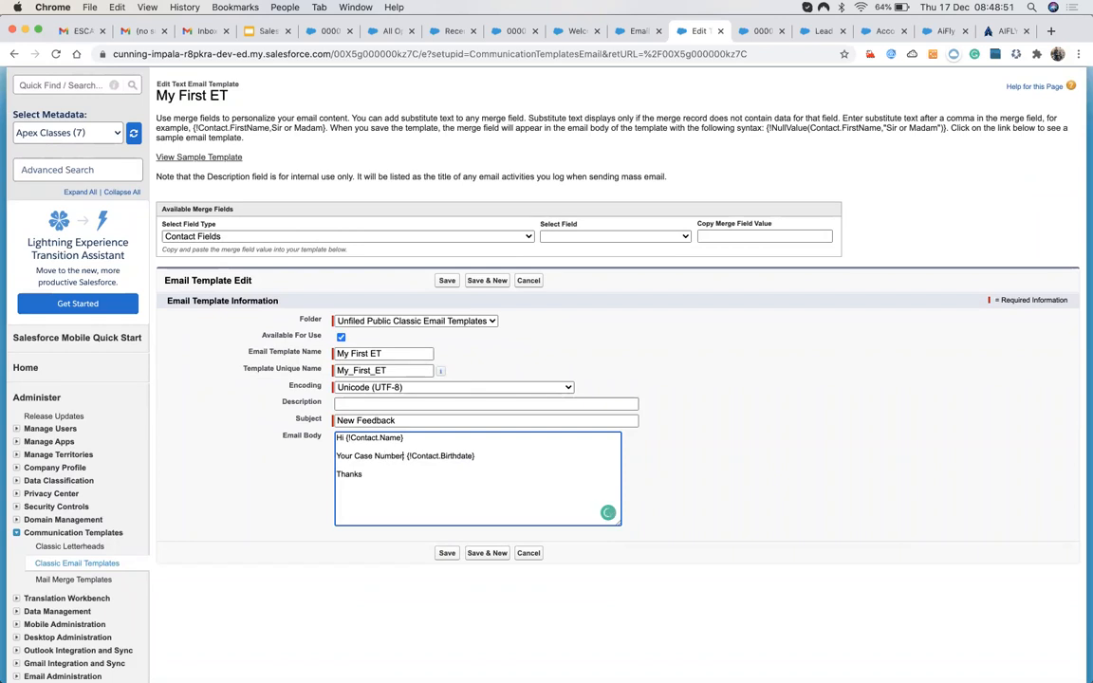
{"action": "double_click", "coordinate": [456, 456]}
{"action": "left_click", "coordinate": [411, 456], "text": "shift"}
{"action": "key", "text": "BackSpace"}
Insert the {!Case.CaseNumber} merge field after 'Your Case Number:' and save the template.
{"action": "left_click", "coordinate": [194, 236]}
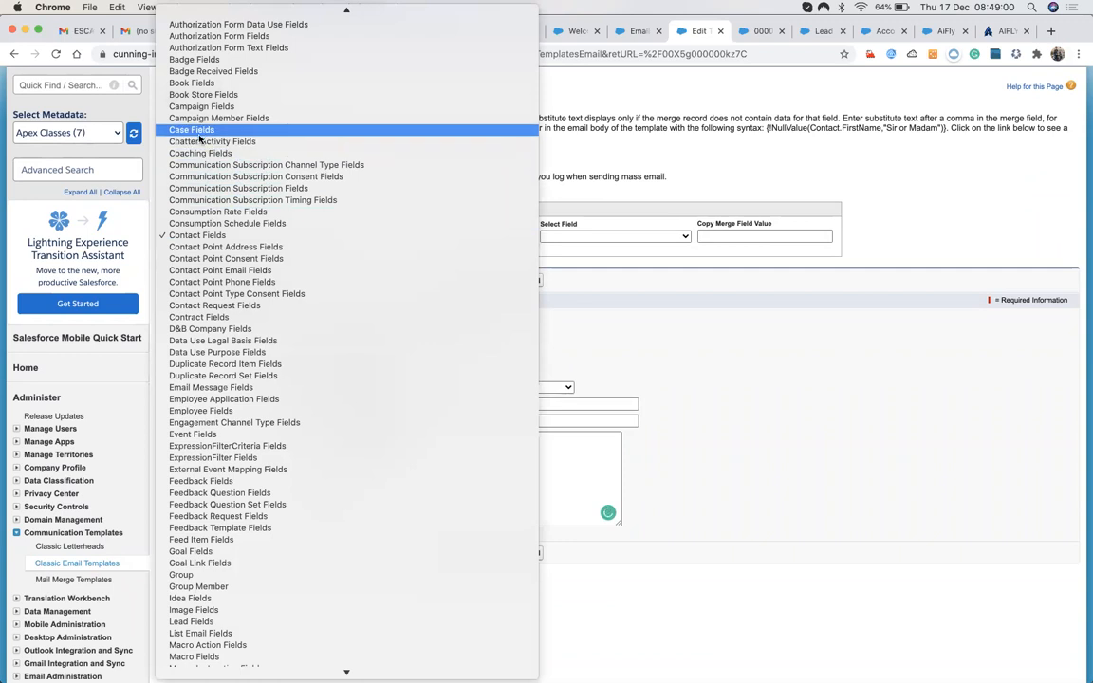
{"action": "left_click", "coordinate": [194, 130]}
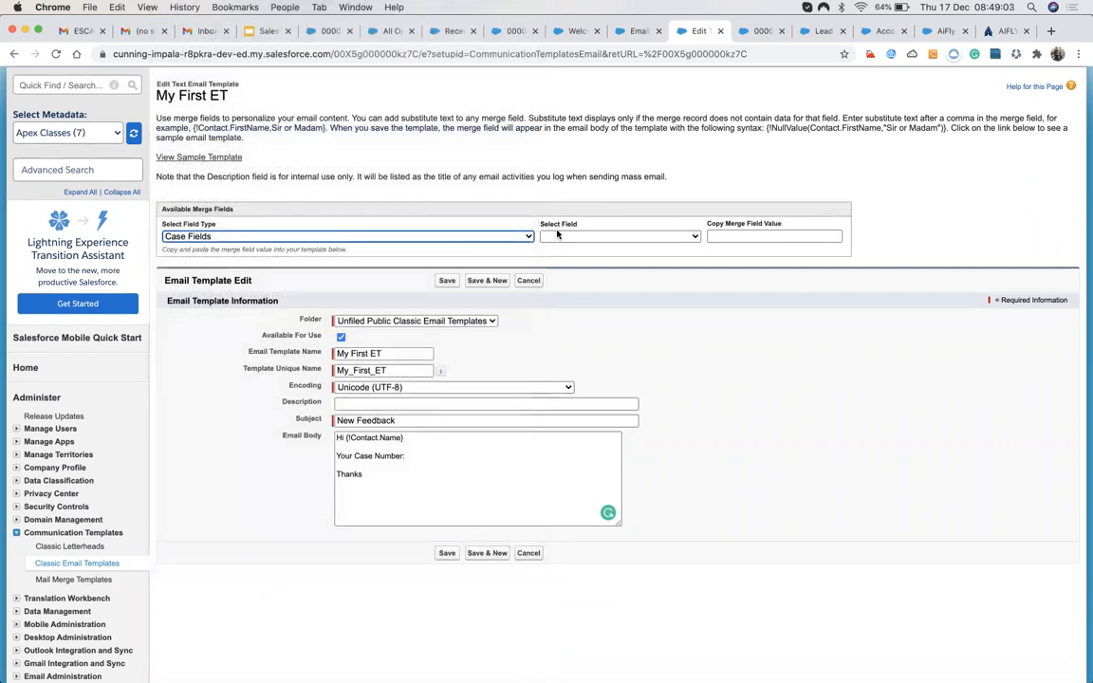
{"action": "left_click", "coordinate": [558, 235]}
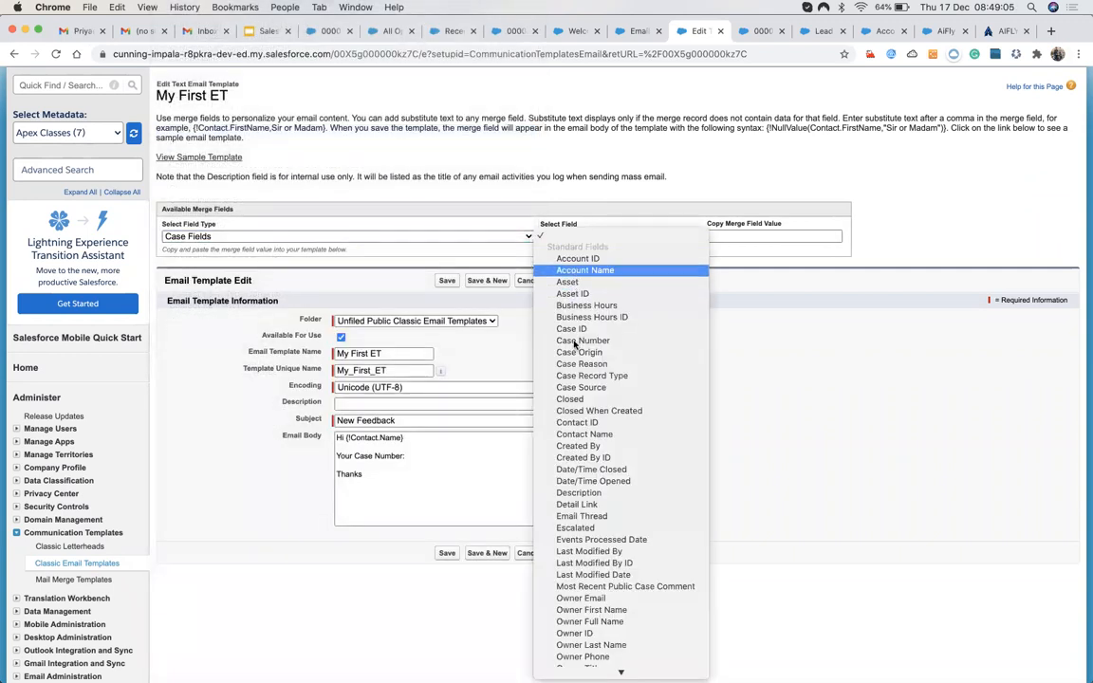
{"action": "scroll", "coordinate": [584, 438], "scroll_direction": "down", "scroll_amount": 2}
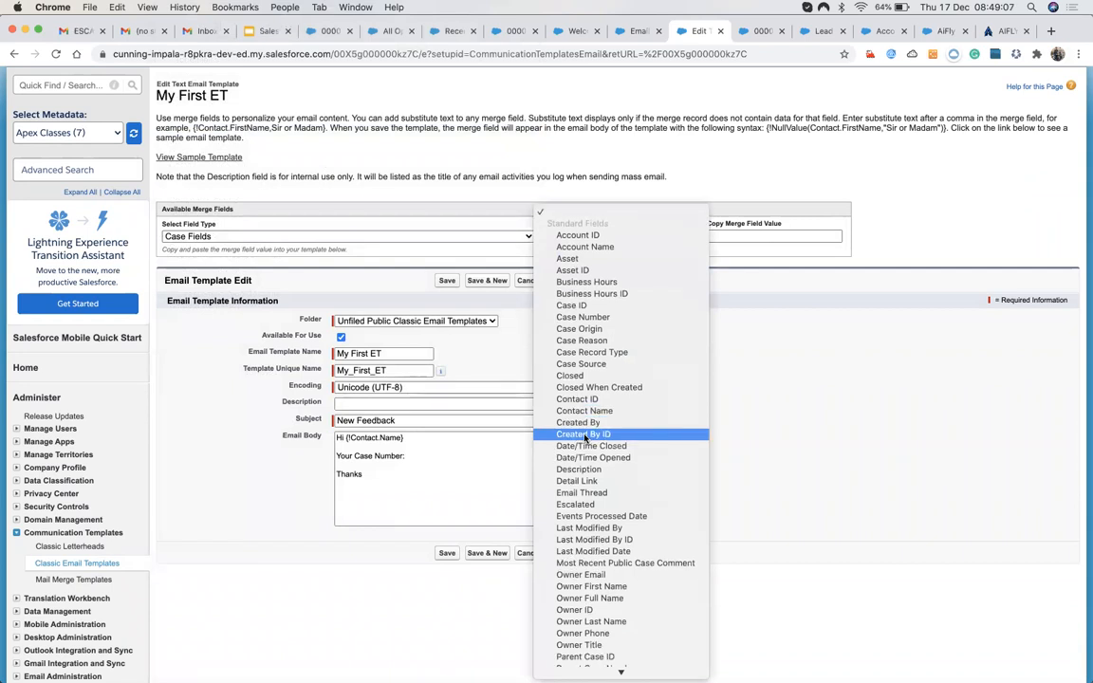
{"action": "scroll", "coordinate": [586, 465], "scroll_direction": "down", "scroll_amount": 5}
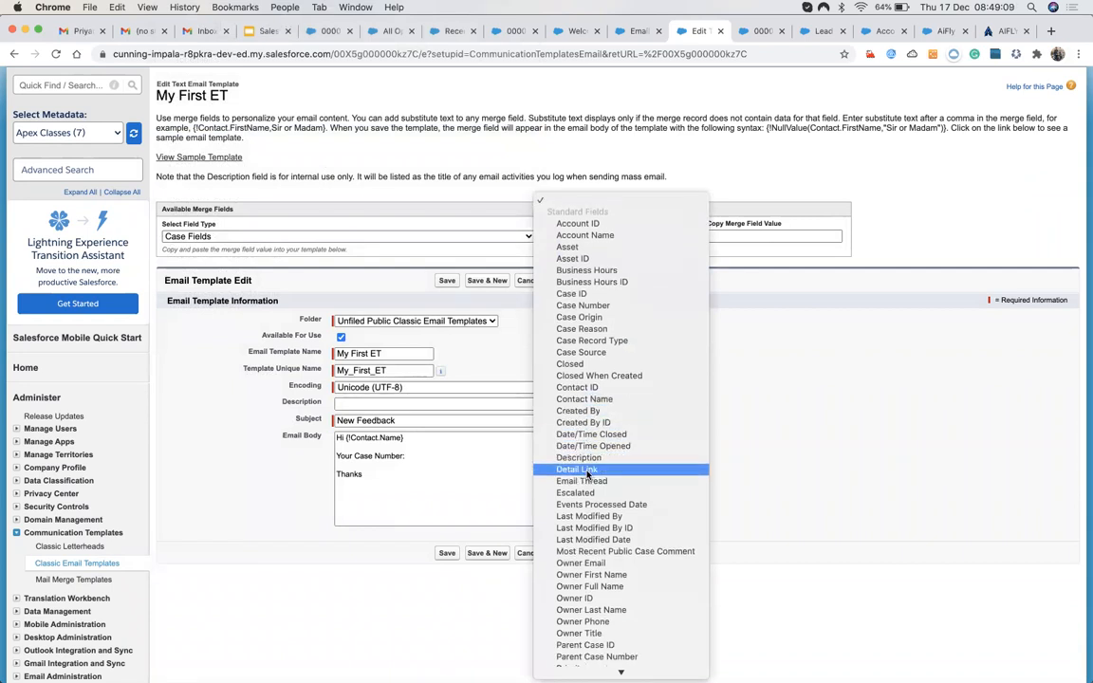
{"action": "scroll", "coordinate": [587, 474], "scroll_direction": "down", "scroll_amount": 6}
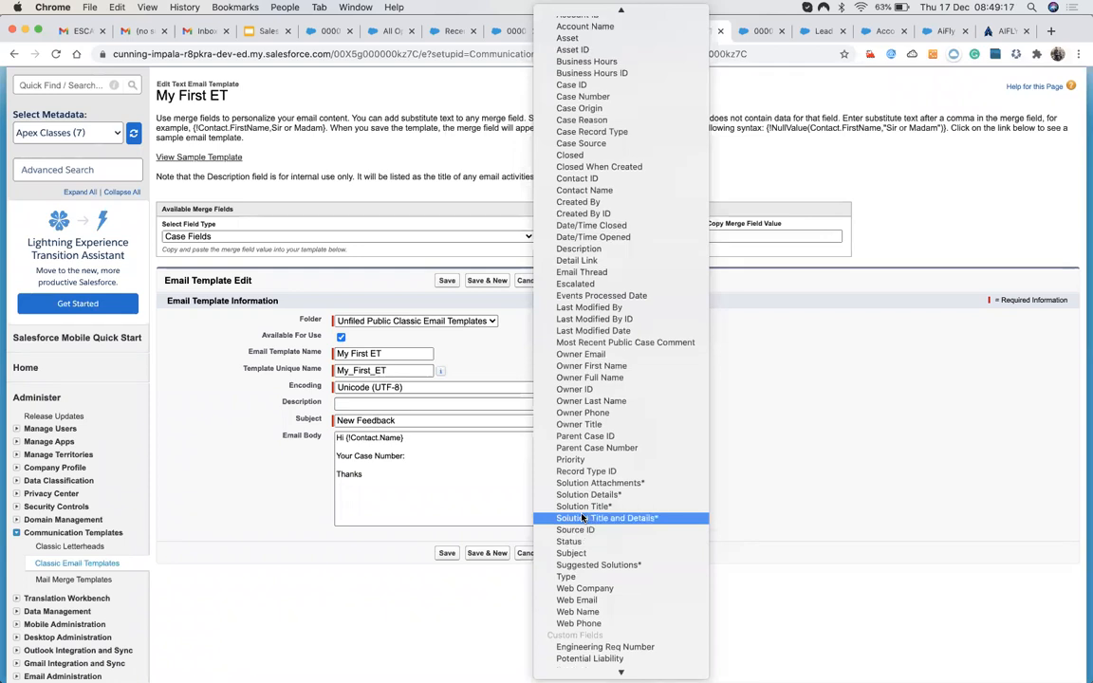
{"action": "scroll", "coordinate": [583, 518], "scroll_direction": "up", "scroll_amount": 1}
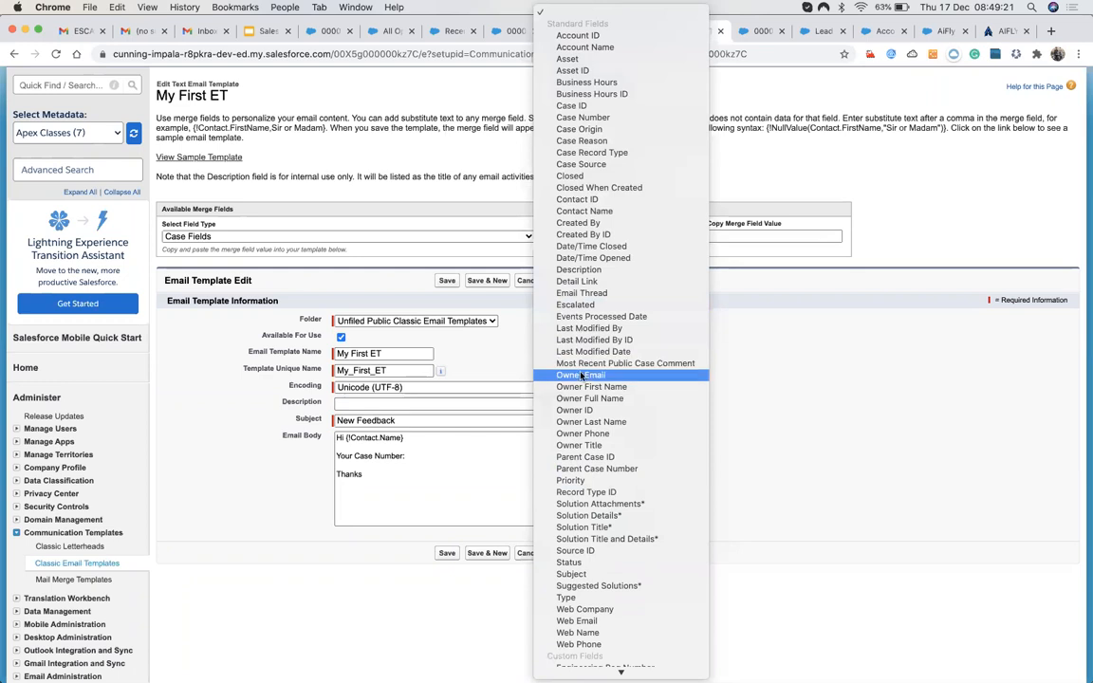
{"action": "left_click", "coordinate": [583, 117]}
{"action": "key", "text": "super+c"}
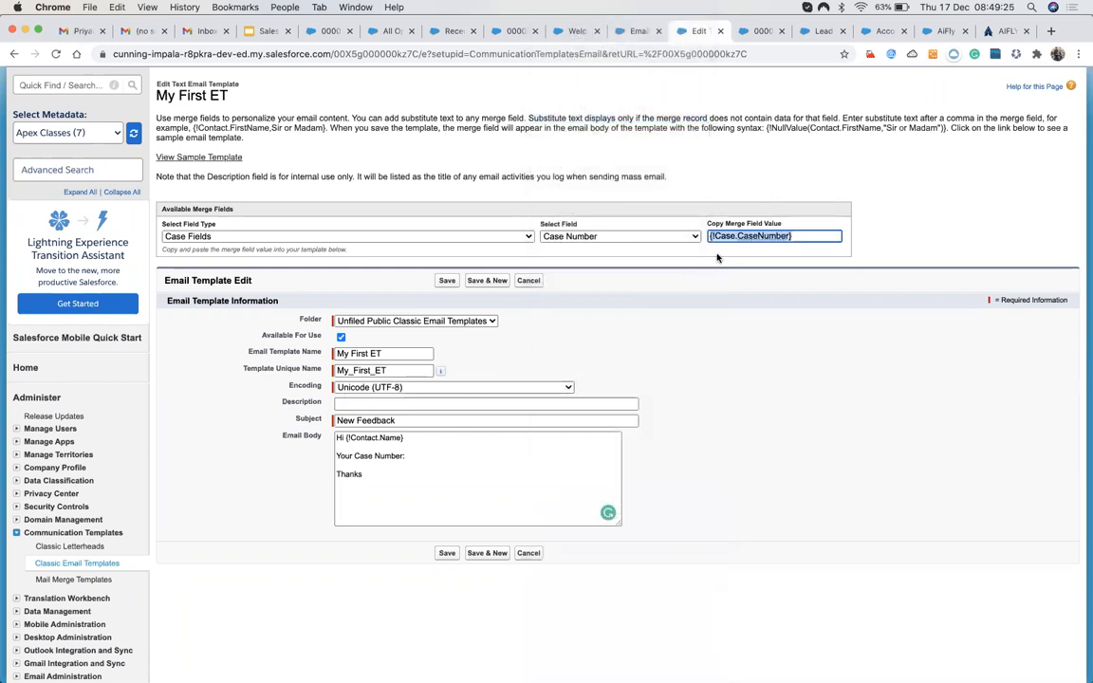
{"action": "left_click", "coordinate": [446, 458]}
{"action": "key", "text": "super+v"}
{"action": "left_click", "coordinate": [443, 553]}
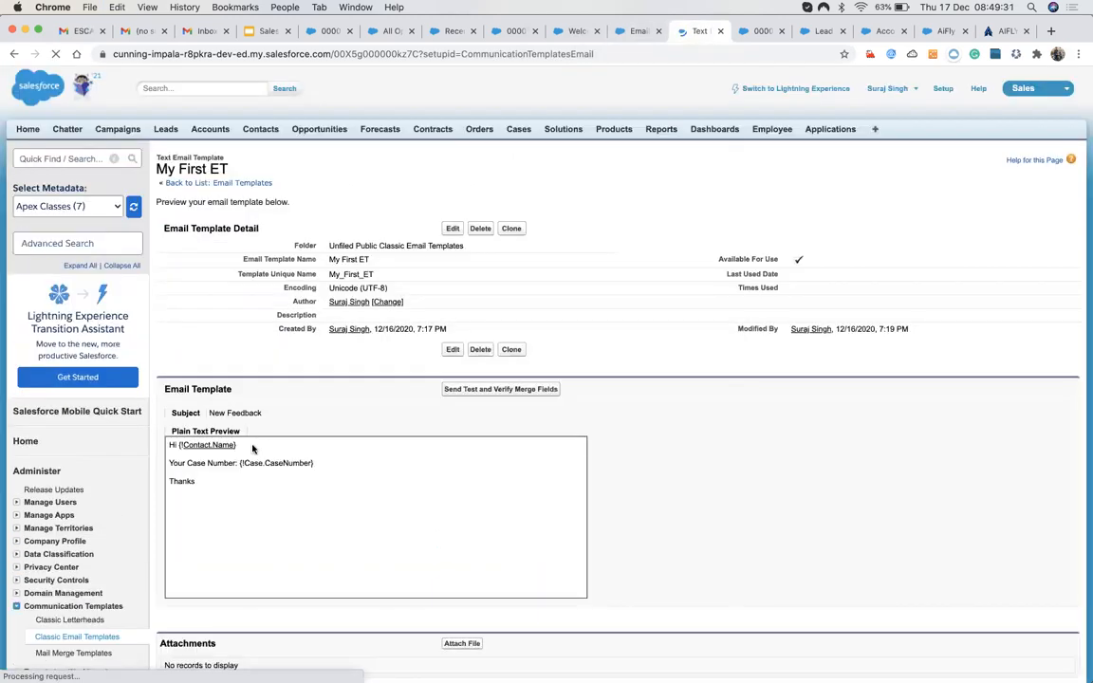
Clear the case email body and refill it with the updated My First ET template.
{"action": "scroll", "coordinate": [414, 559], "scroll_direction": "down", "scroll_amount": 1}
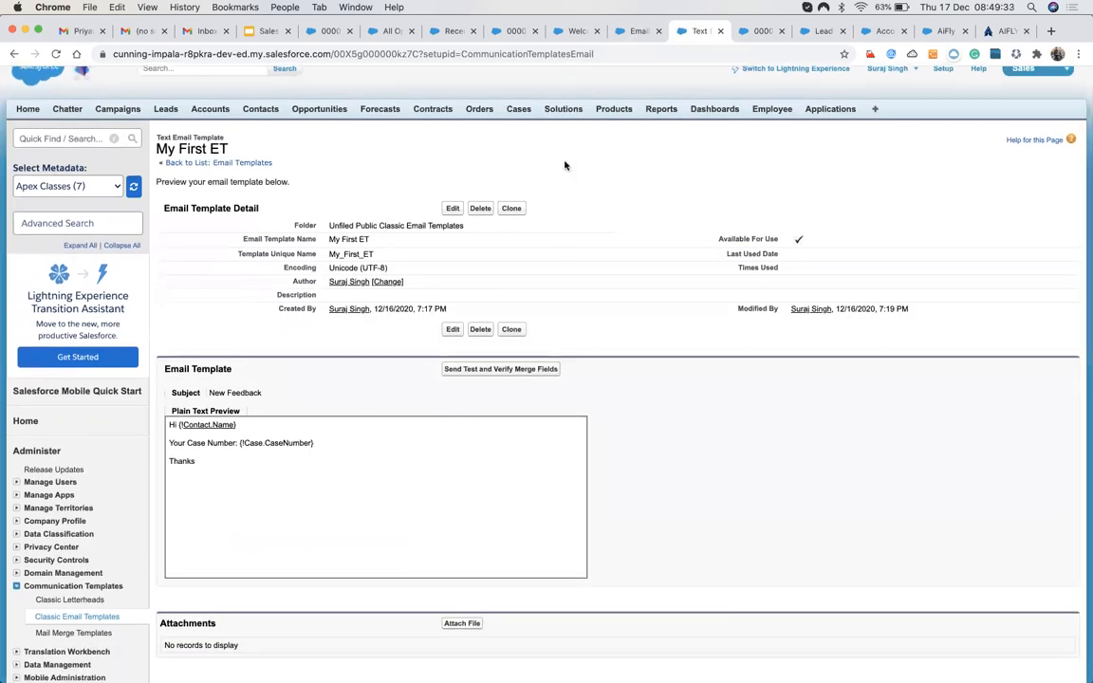
{"action": "left_click", "coordinate": [512, 30]}
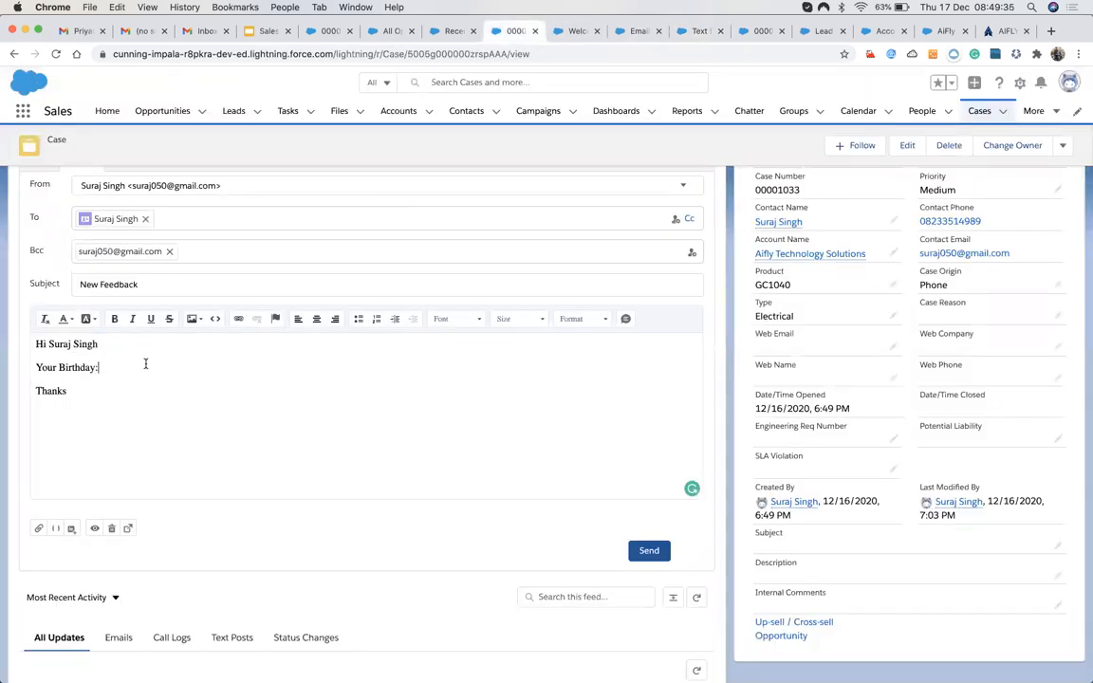
{"action": "left_click_drag", "start_coordinate": [91, 397], "coordinate": [24, 302]}
{"action": "key", "text": "BackSpace"}
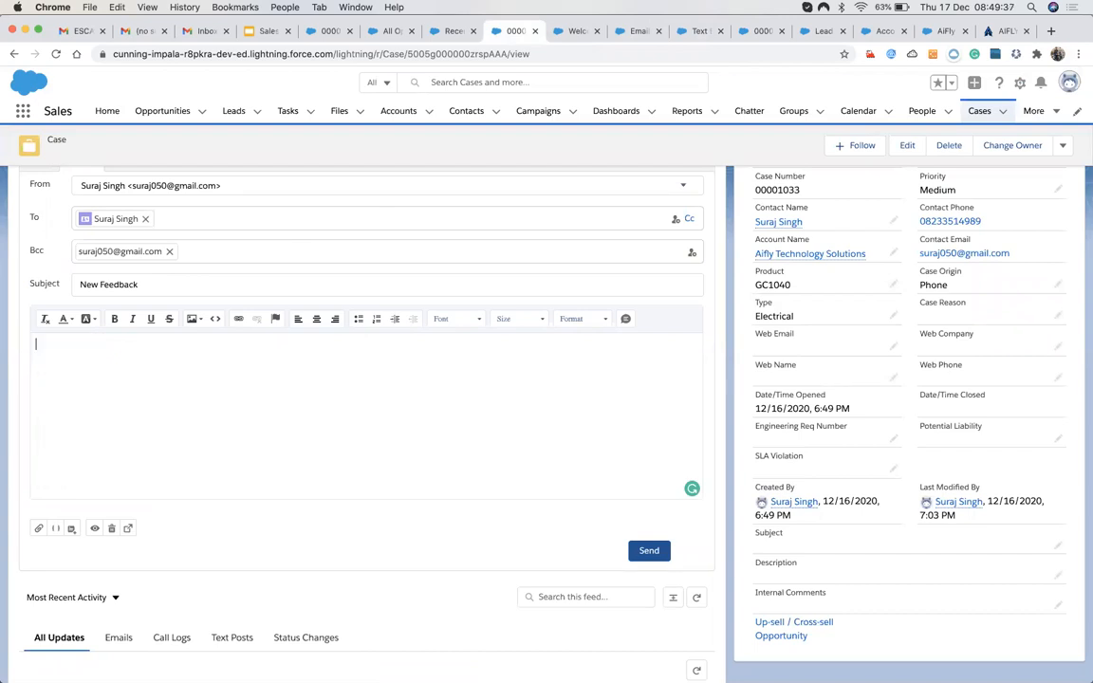
{"action": "left_click", "coordinate": [75, 532]}
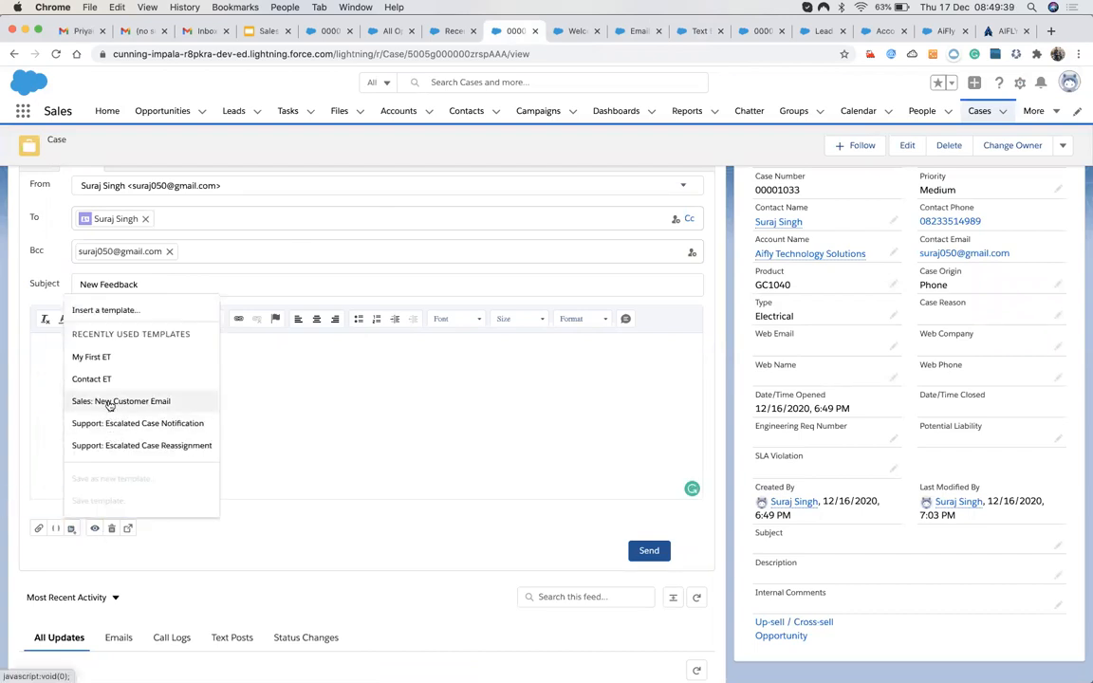
{"action": "left_click", "coordinate": [93, 357]}
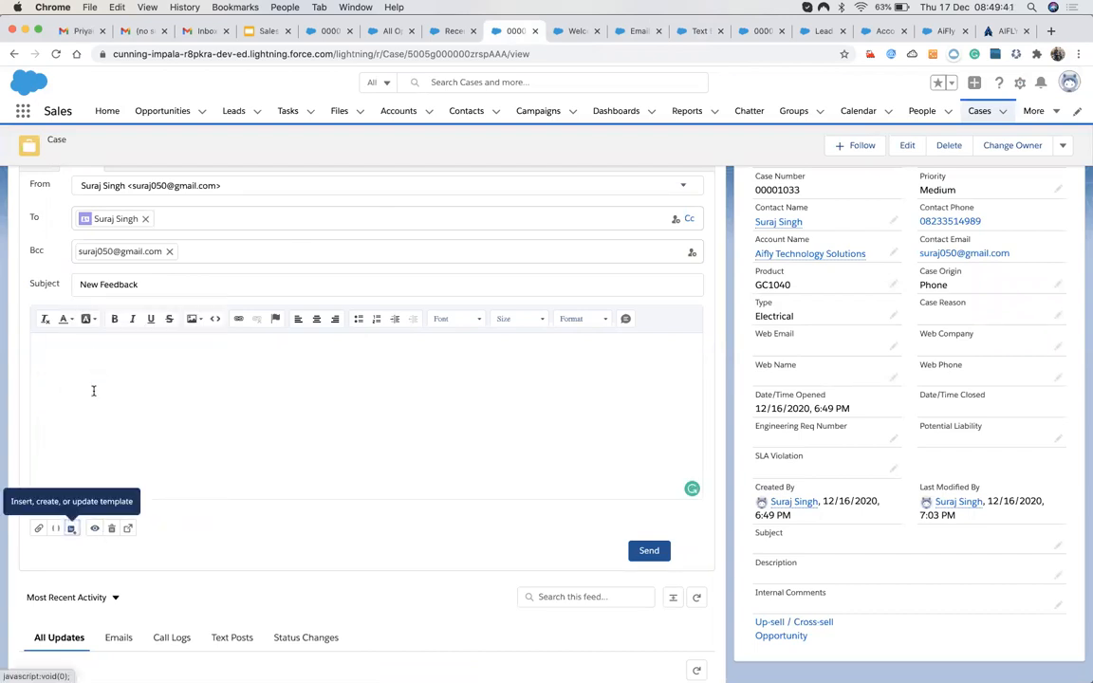
Check the filled-in case number 00001033 and the contact name in the greeting.
{"action": "double_click", "coordinate": [144, 368]}
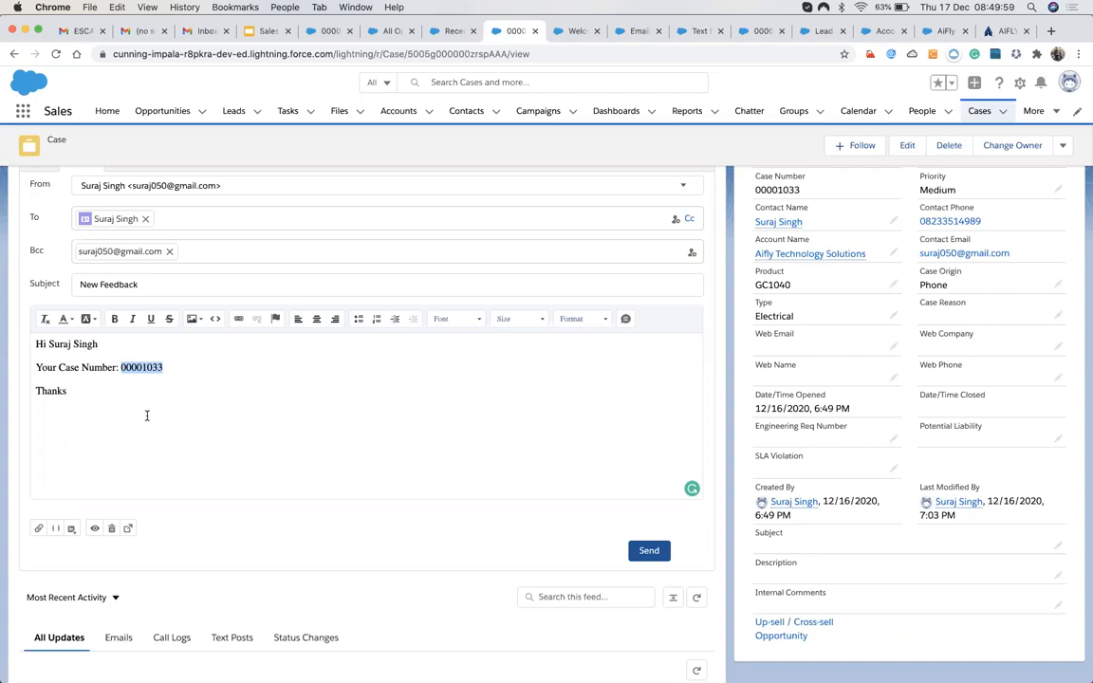
{"action": "left_click", "coordinate": [88, 396]}
{"action": "left_click_drag", "start_coordinate": [85, 396], "coordinate": [29, 341]}
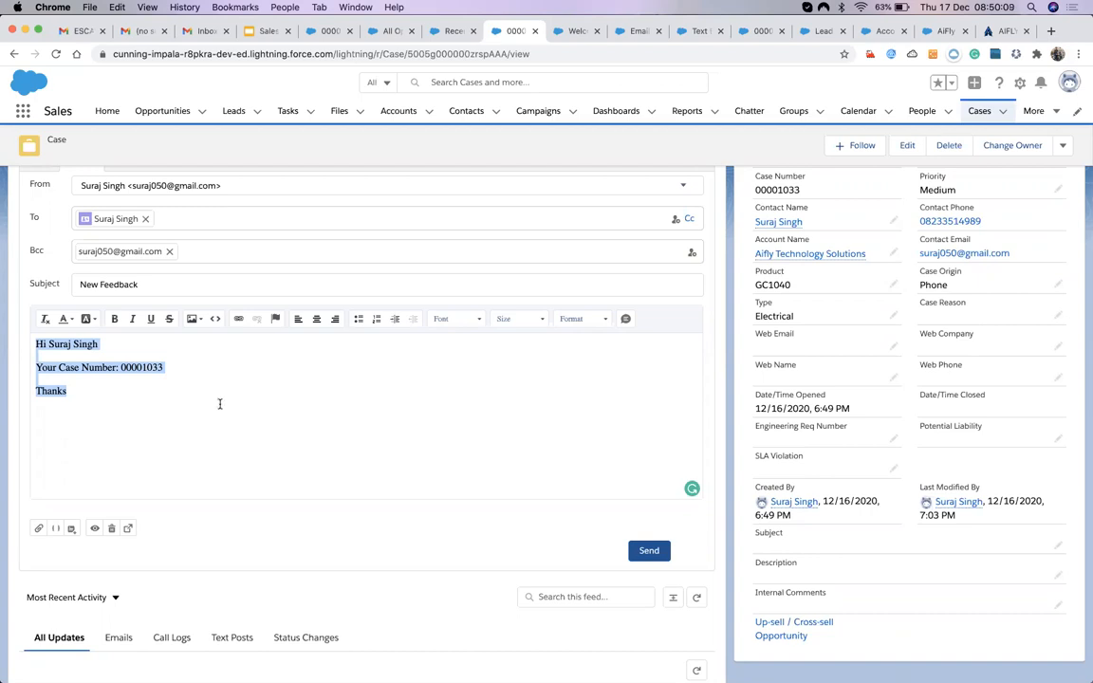
{"action": "left_click", "coordinate": [90, 350]}
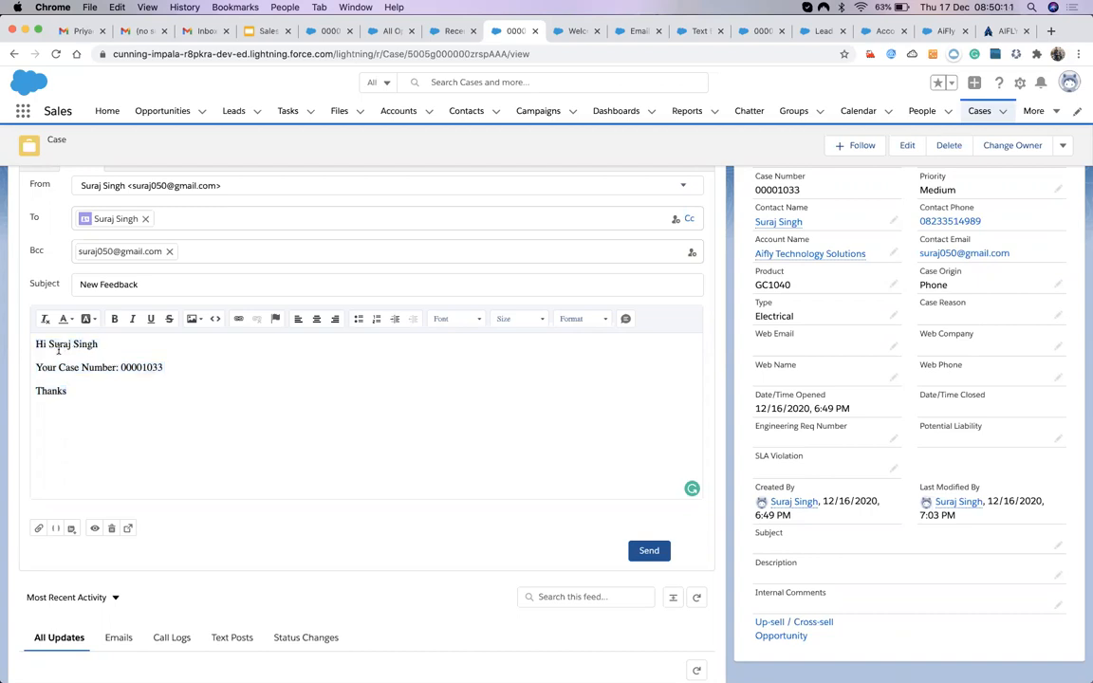
{"action": "left_click_drag", "start_coordinate": [49, 344], "coordinate": [98, 346]}
{"action": "left_click", "coordinate": [144, 368]}
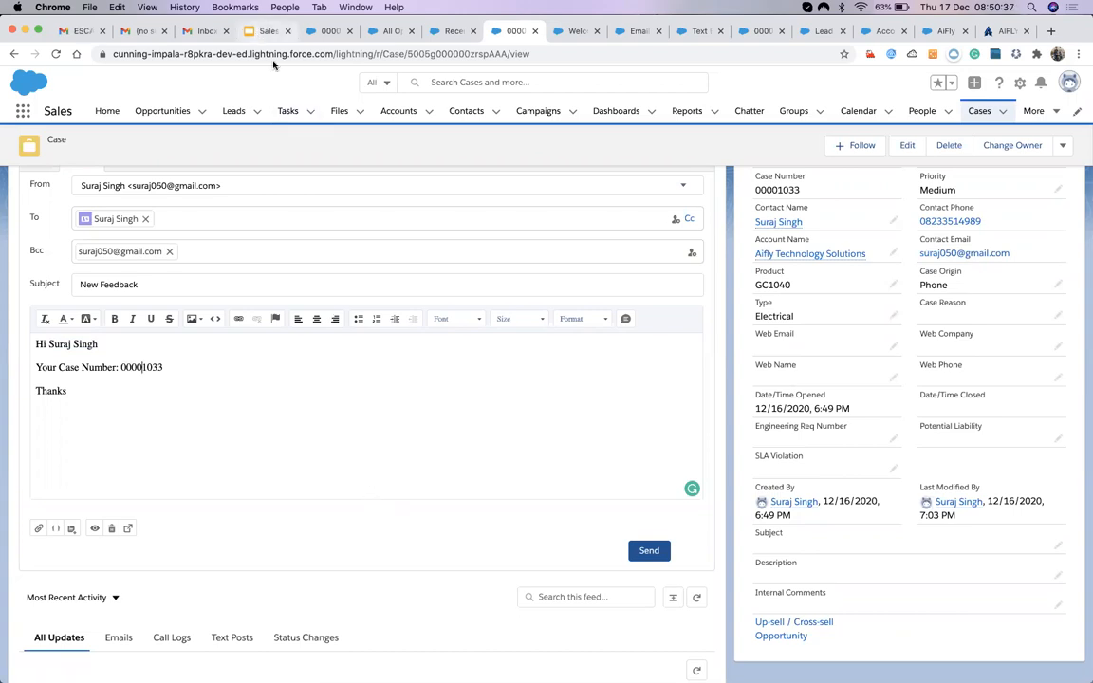
Append ', Text- Email Template' to the last bullet on the Agenda slide.
{"action": "left_click", "coordinate": [267, 30]}
{"action": "left_click", "coordinate": [520, 452]}
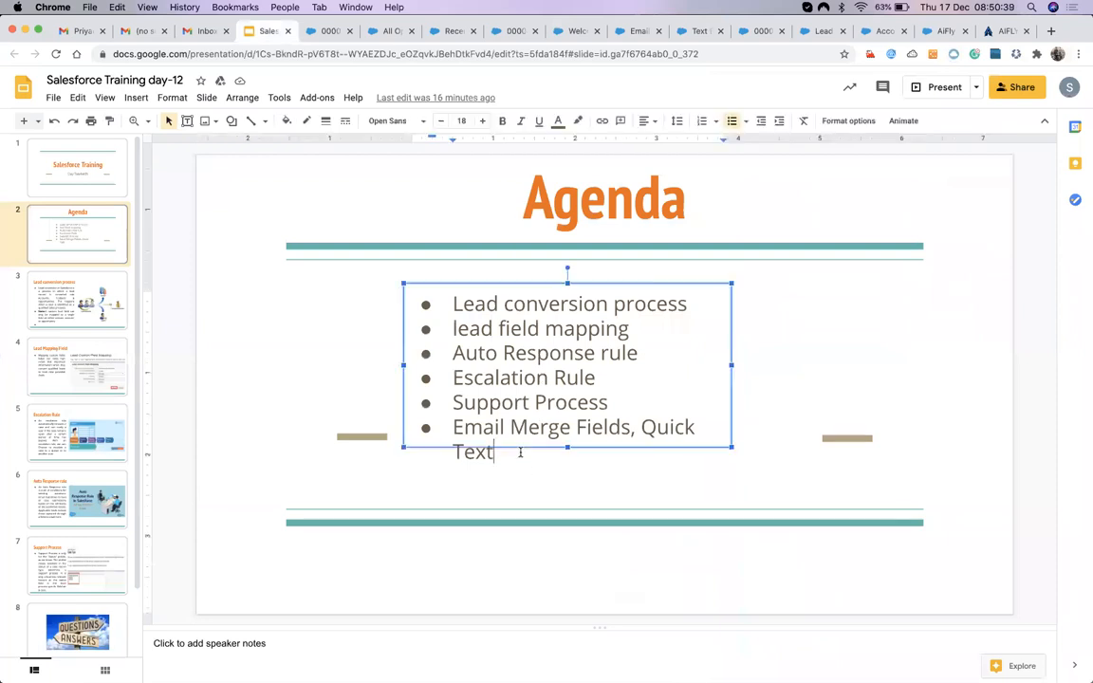
{"action": "type", "text": ", Tes"}
{"action": "key", "text": "BackSpace"}
{"action": "type", "text": "xt- email"}
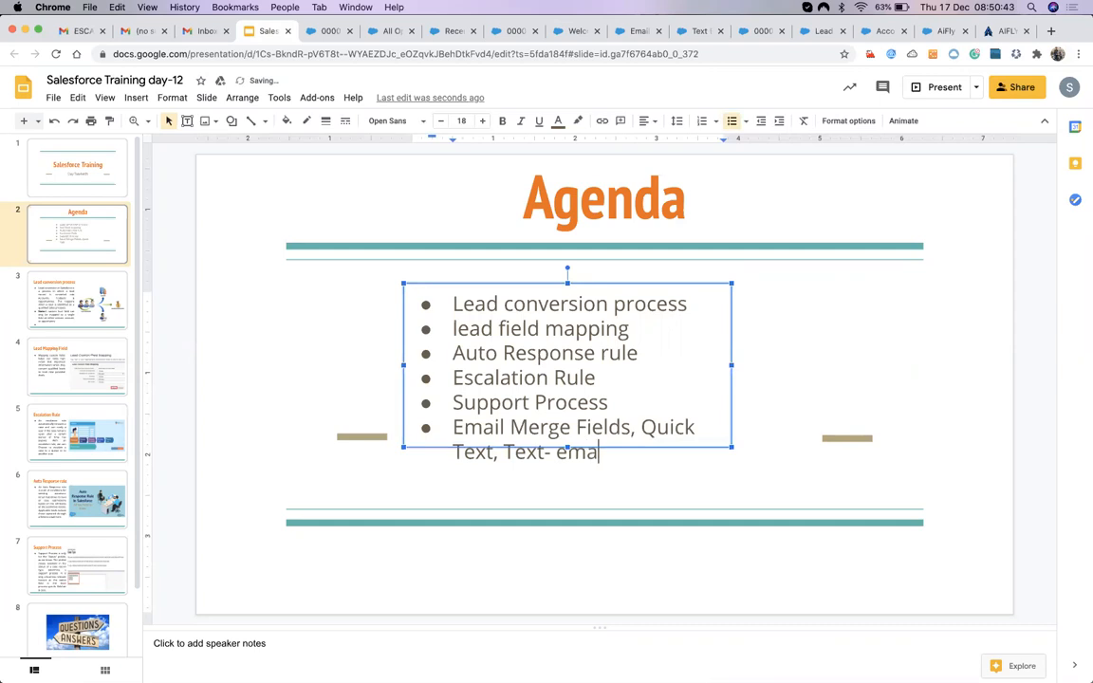
{"action": "key", "text": "BackSpace"}
{"action": "key", "text": "BackSpace"}
{"action": "key", "text": "BackSpace"}
{"action": "key", "text": "BackSpace"}
{"action": "key", "text": "BackSpace"}
{"action": "key", "text": "BackSpace"}
{"action": "type", "text": "Email Template"}
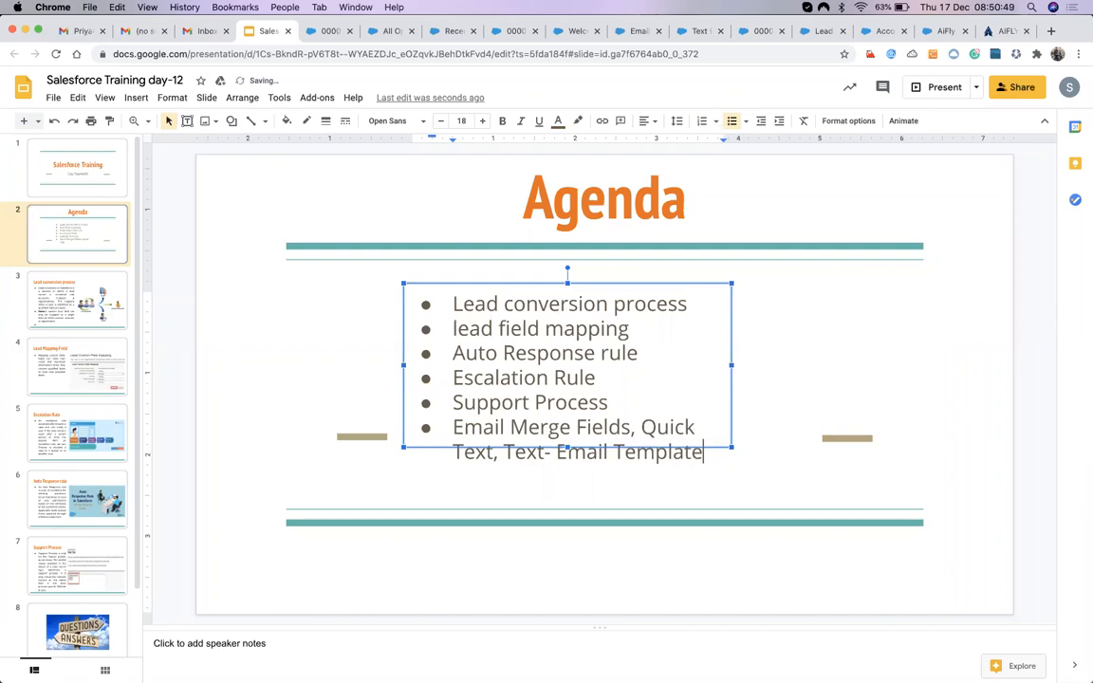
{"action": "left_click", "coordinate": [255, 310]}
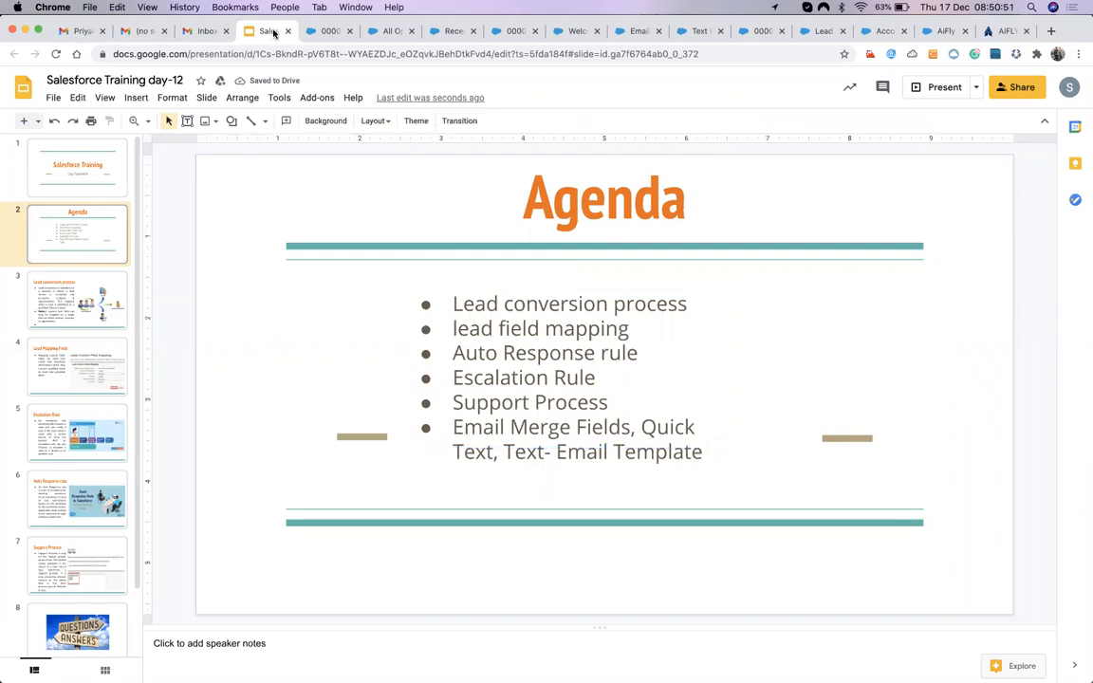
Look over the recently viewed Quick Text list, then return to case 00001033's email draft.
{"action": "left_click", "coordinate": [330, 32]}
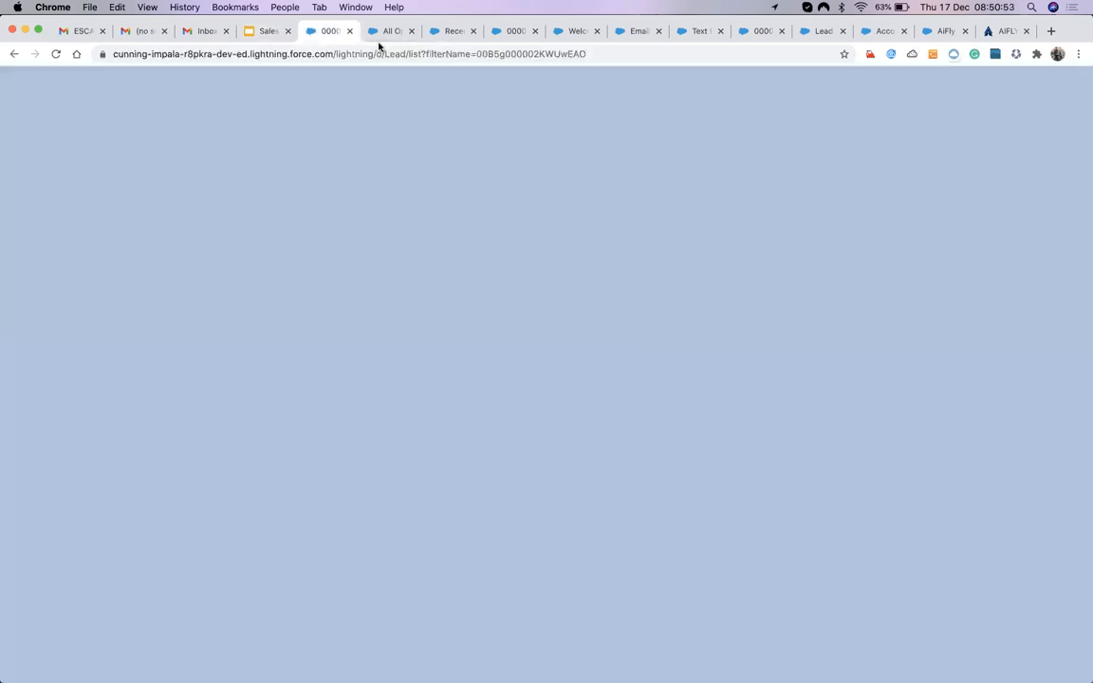
{"action": "left_click", "coordinate": [385, 32]}
{"action": "left_click", "coordinate": [450, 32]}
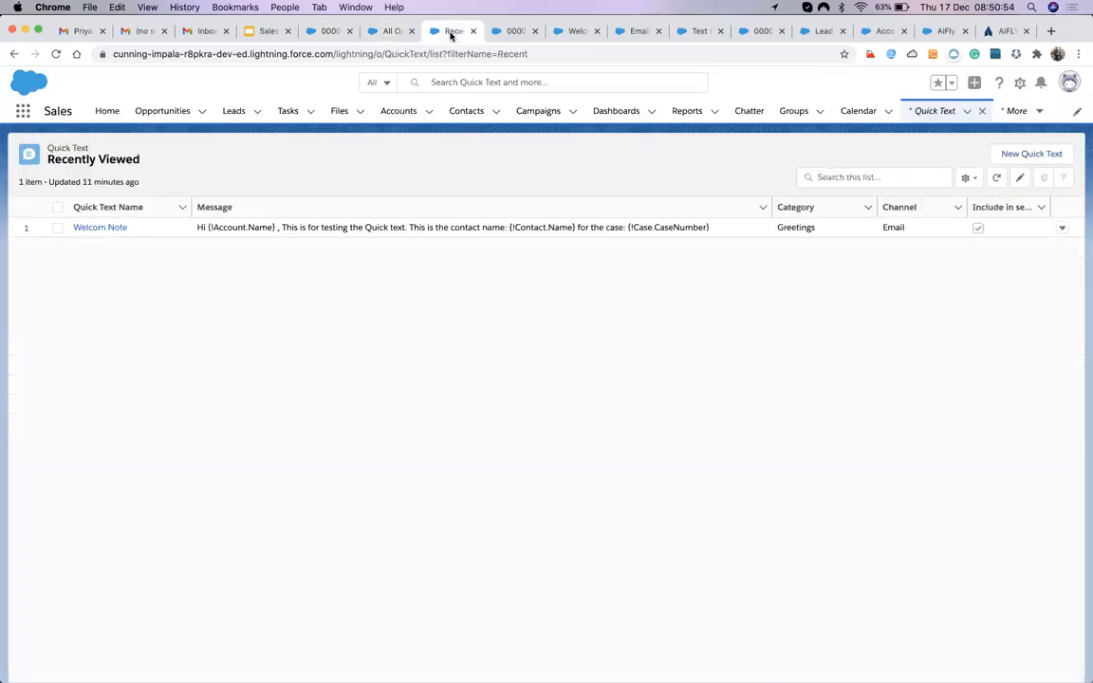
{"action": "left_click", "coordinate": [513, 32]}
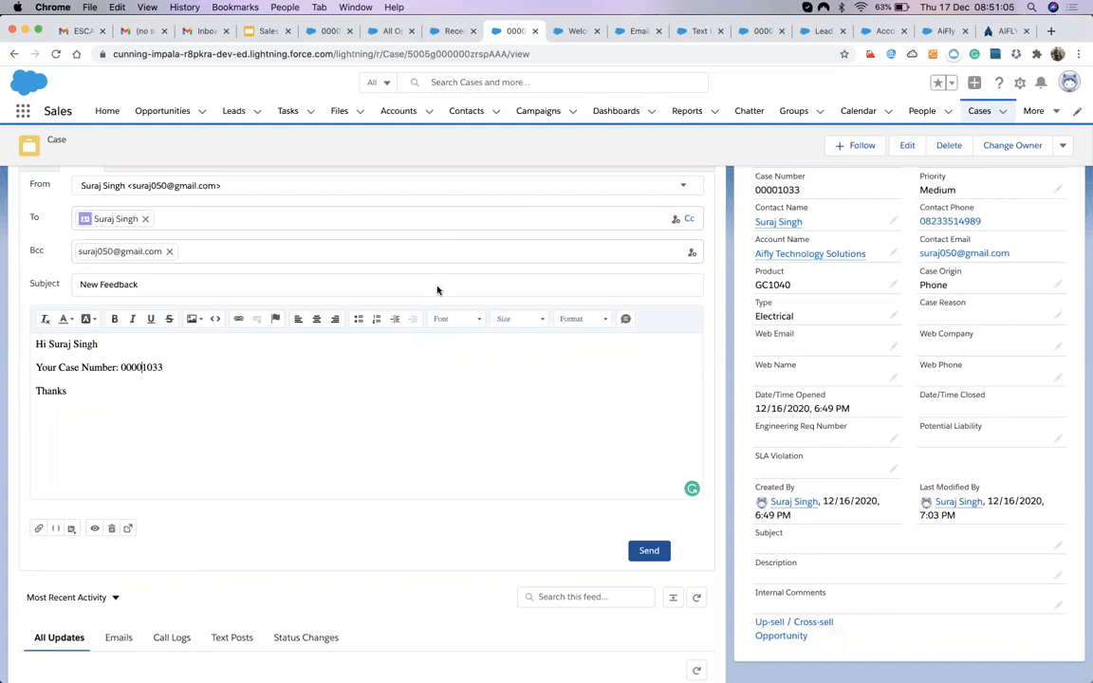
Toggle the case feed between Post and Email, review the body, and send the New Feedback email.
{"action": "scroll", "coordinate": [249, 523], "scroll_direction": "up", "scroll_amount": 3}
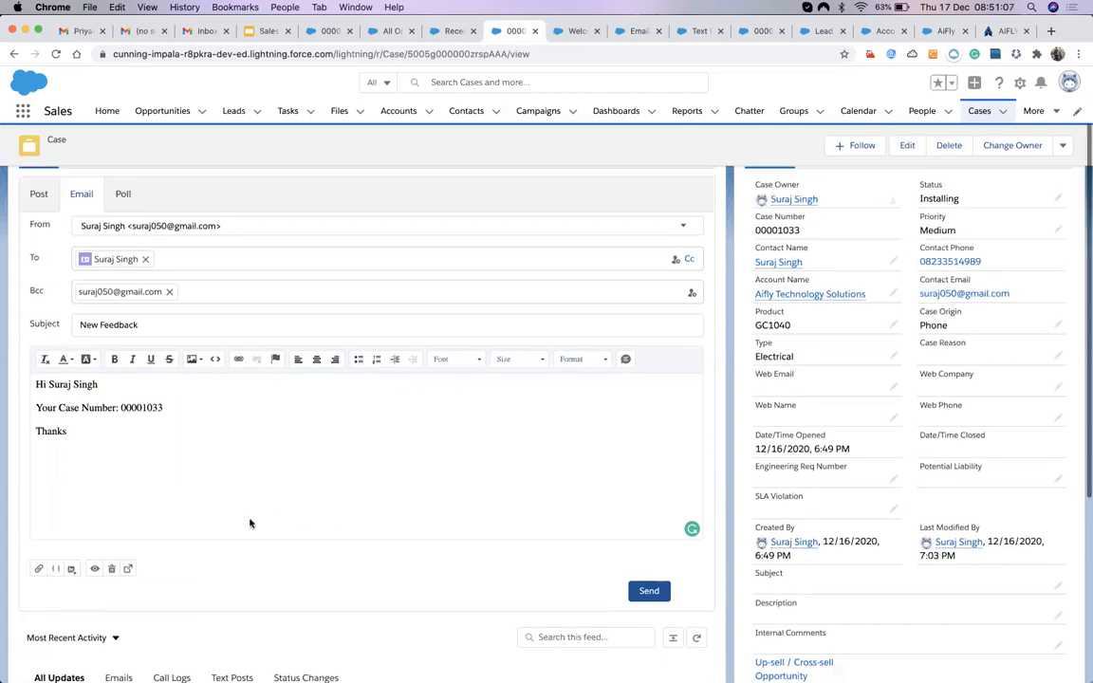
{"action": "left_click", "coordinate": [34, 290]}
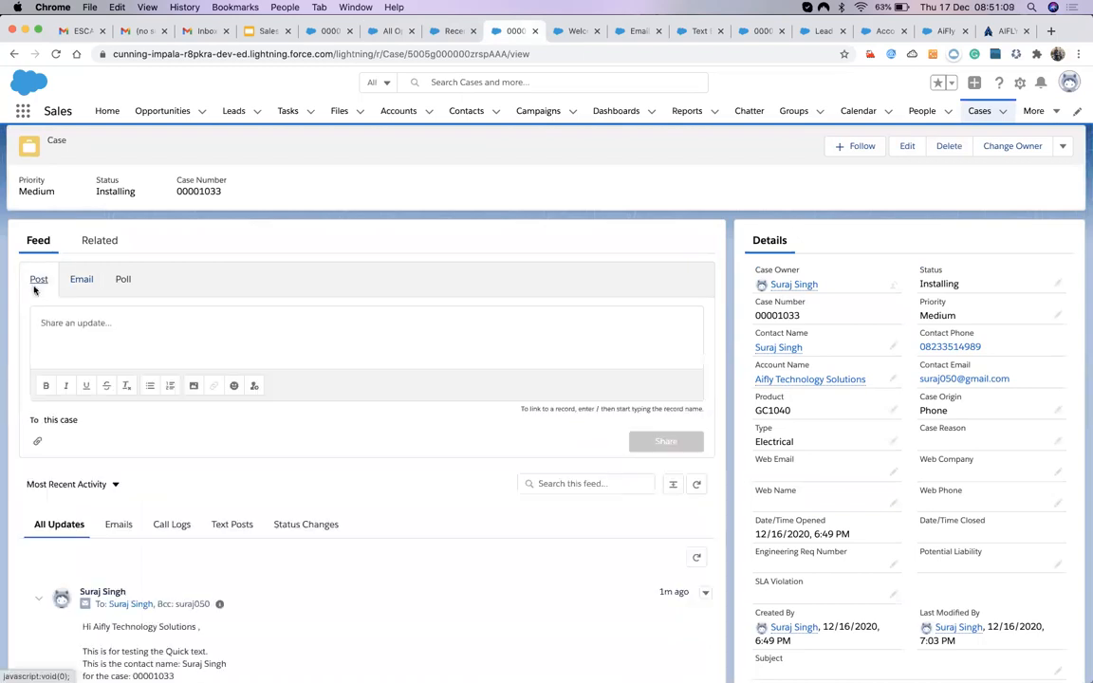
{"action": "left_click", "coordinate": [202, 363]}
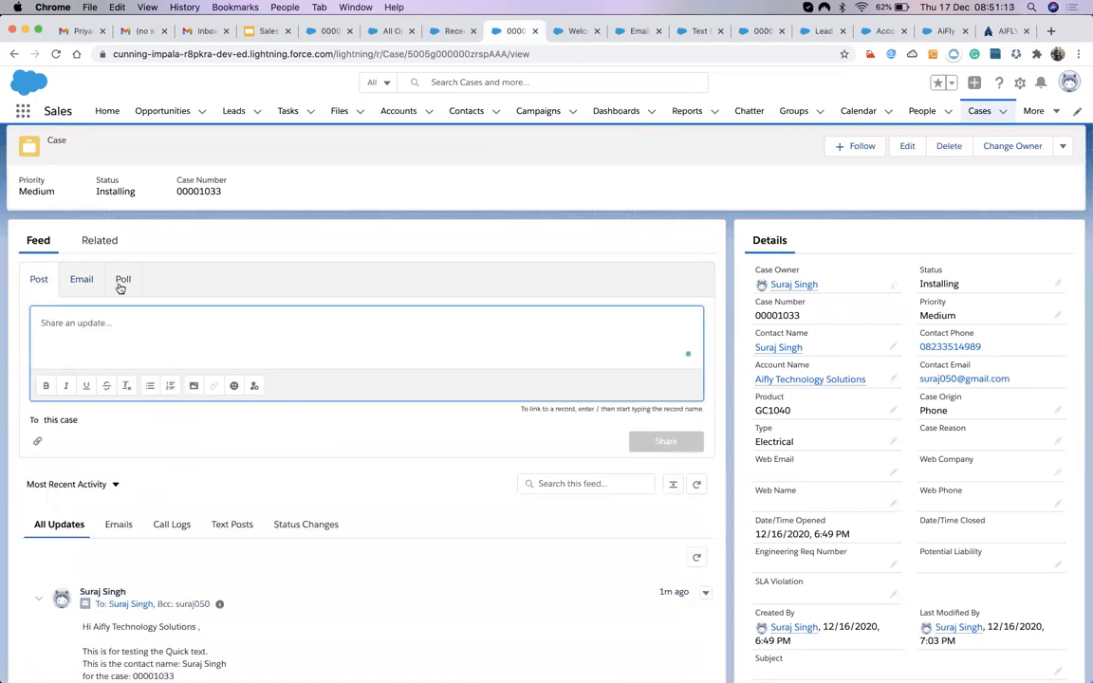
{"action": "left_click", "coordinate": [81, 281]}
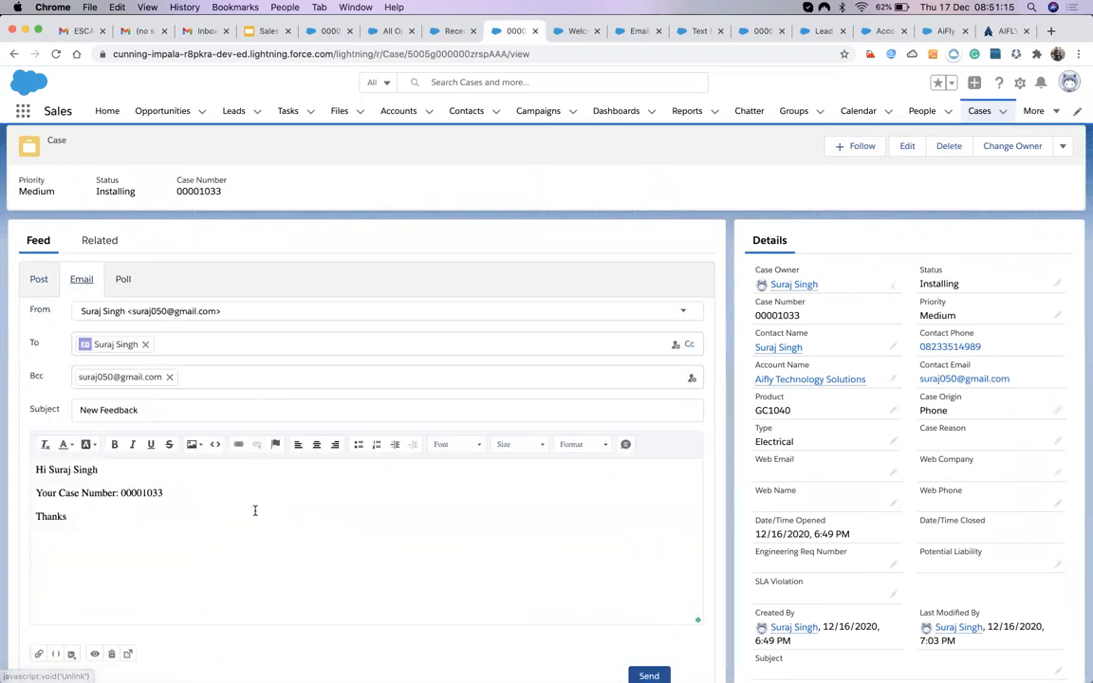
{"action": "scroll", "coordinate": [255, 510], "scroll_direction": "down", "scroll_amount": 2}
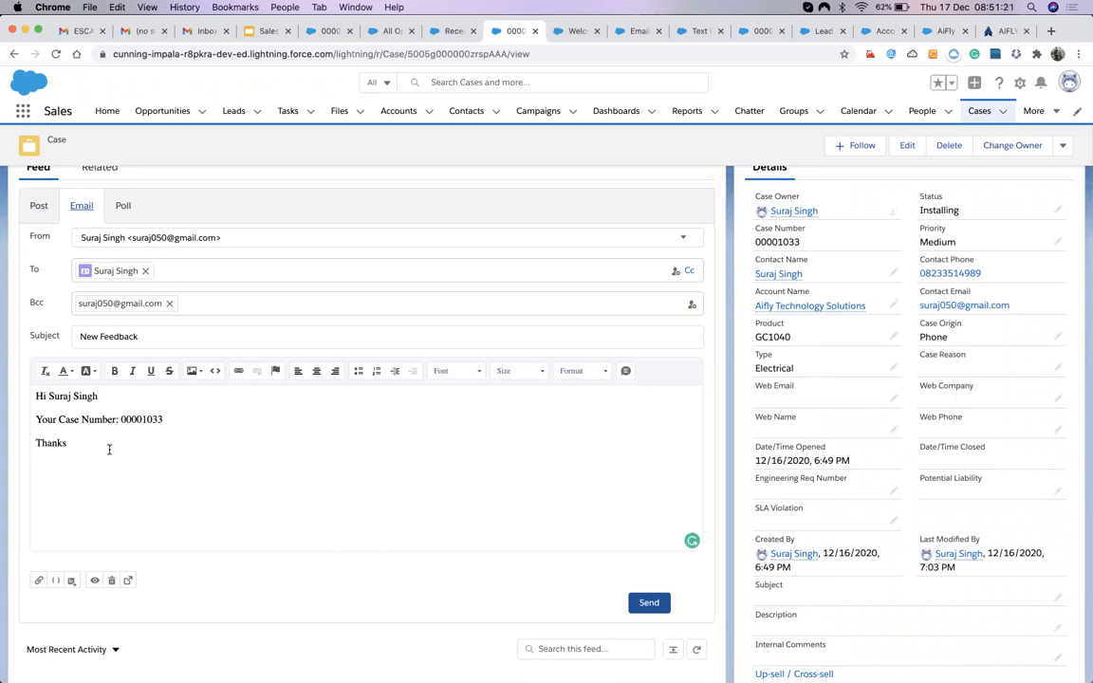
{"action": "left_click_drag", "start_coordinate": [79, 445], "coordinate": [29, 390]}
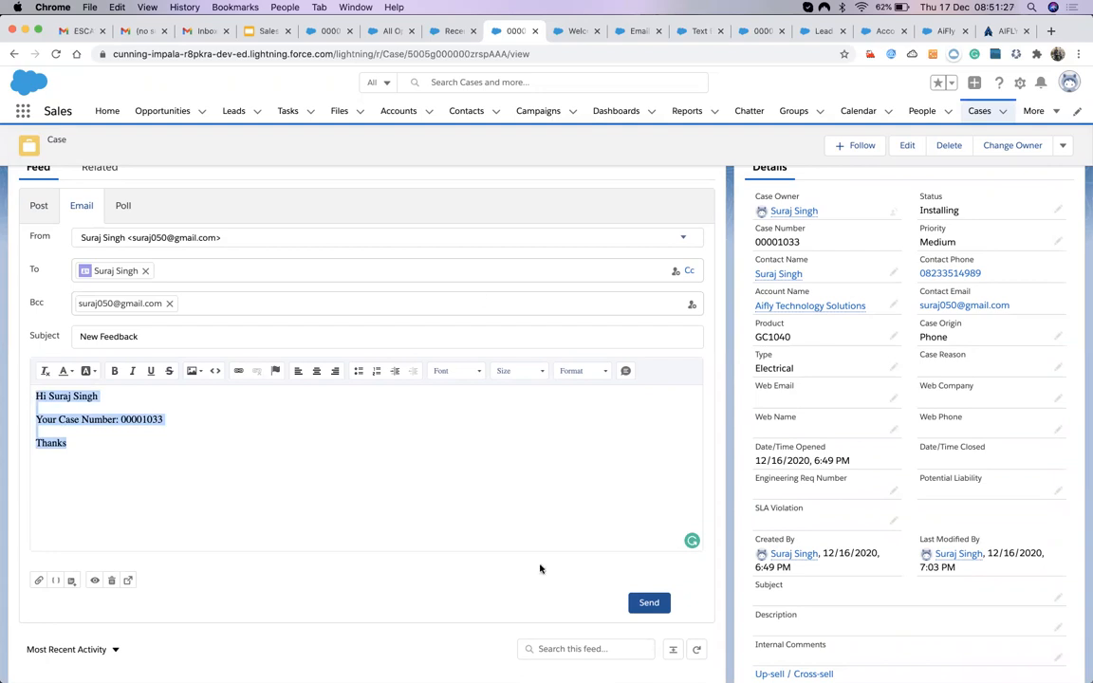
{"action": "left_click", "coordinate": [327, 486]}
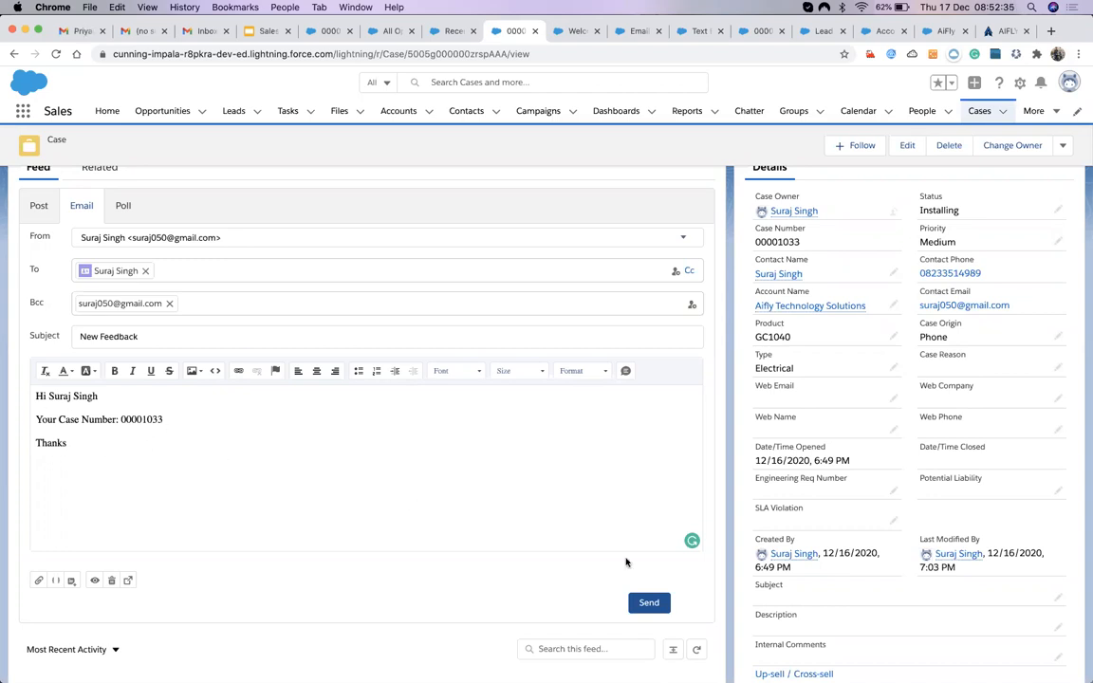
{"action": "left_click", "coordinate": [649, 602]}
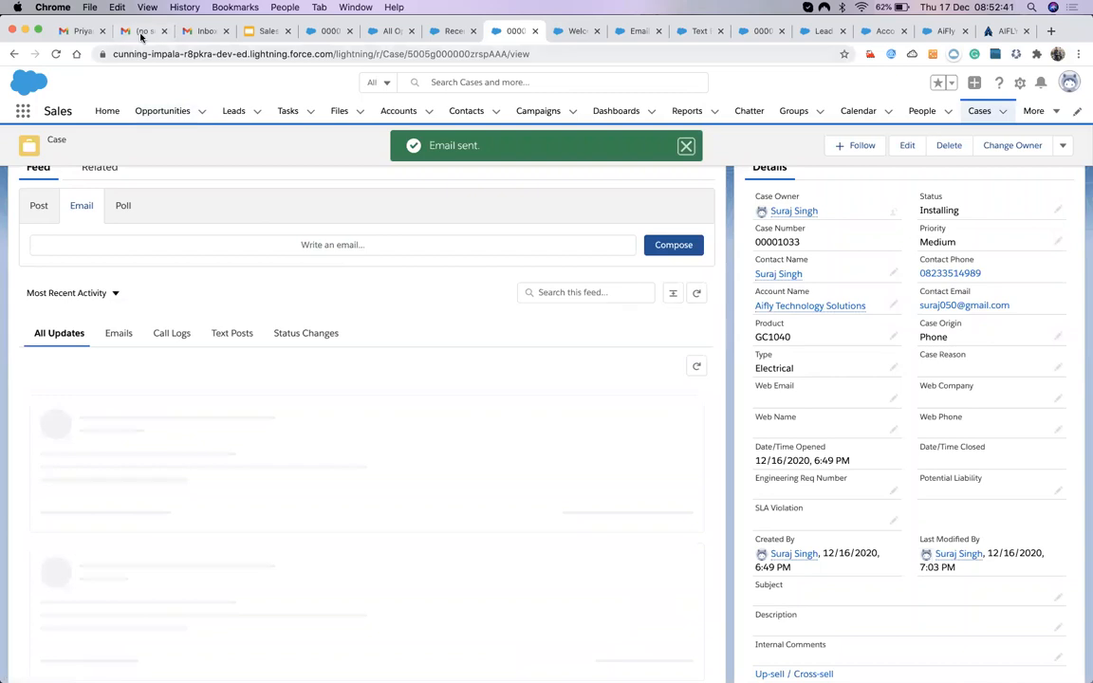
Refresh the Gmail inbox and open the received New Feedback email to check its case number.
{"action": "left_click", "coordinate": [140, 33]}
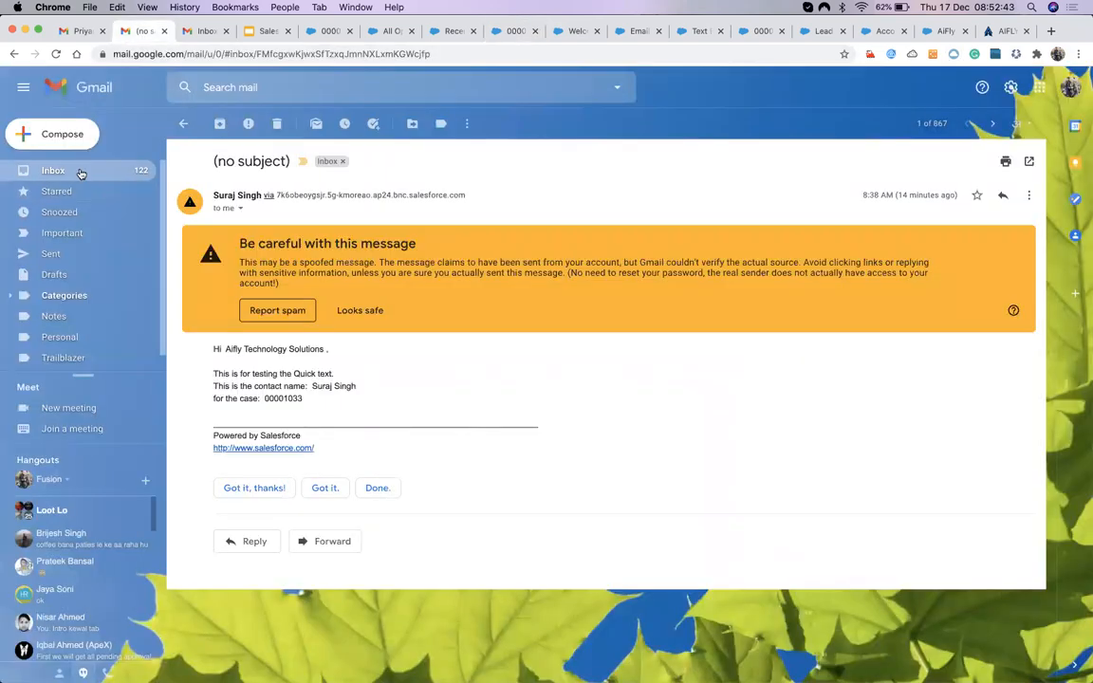
{"action": "left_click", "coordinate": [92, 177]}
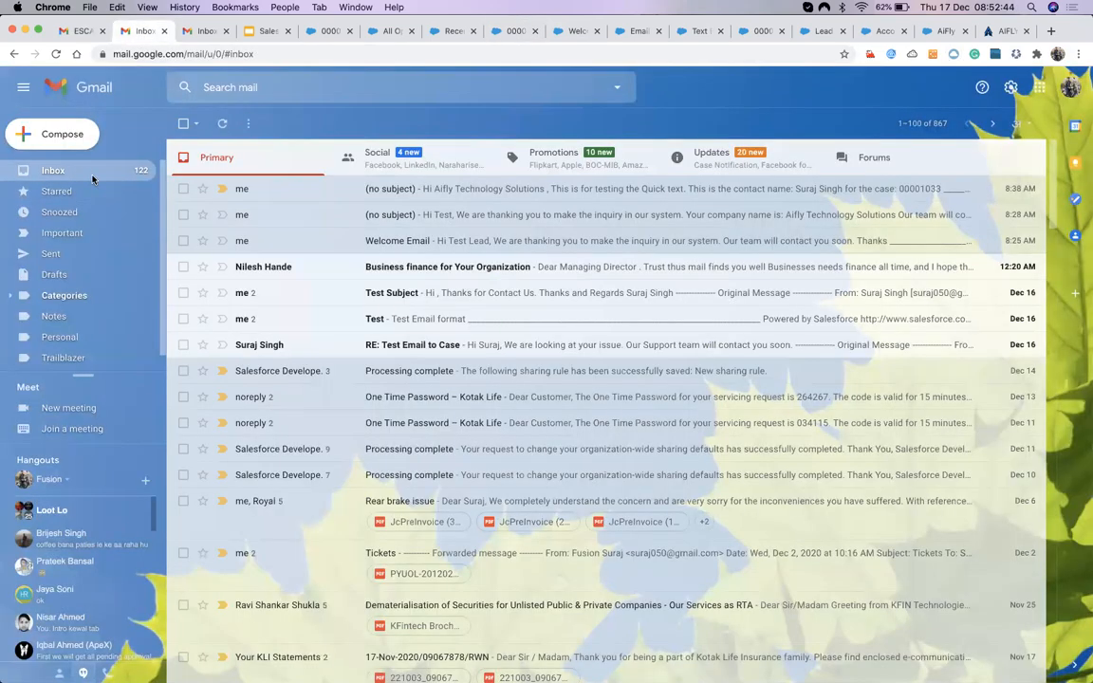
{"action": "left_click", "coordinate": [96, 177]}
{"action": "left_click", "coordinate": [394, 190]}
{"action": "double_click", "coordinate": [302, 373]}
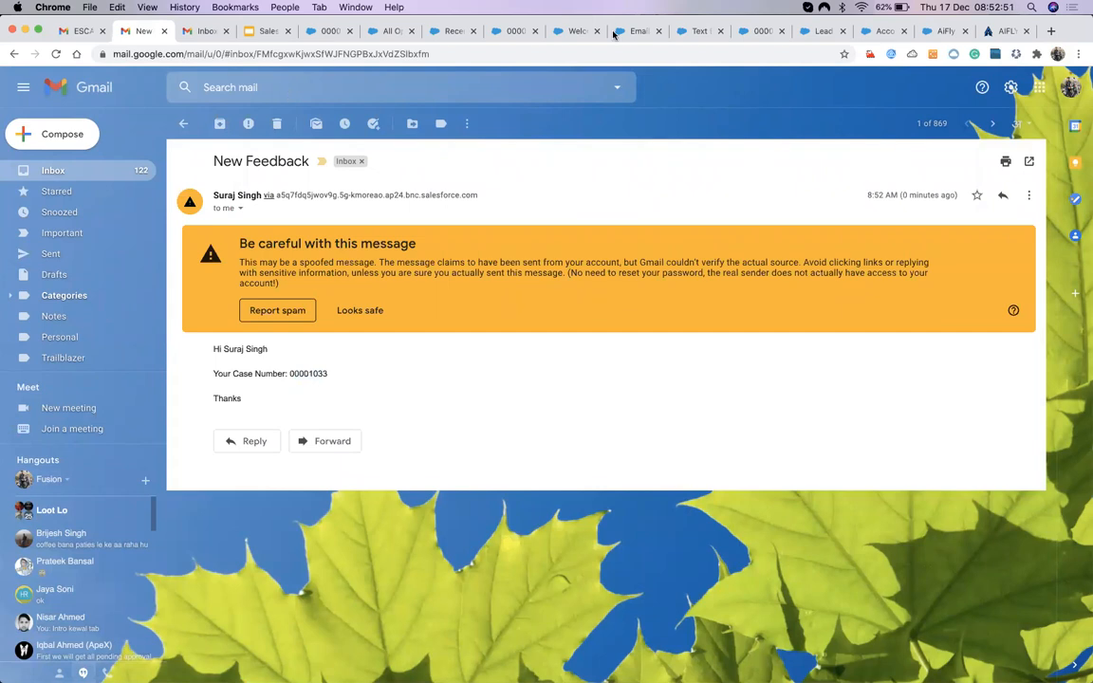
Filter case 00001033's feed to Emails and switch the composer back to Email.
{"action": "left_click", "coordinate": [513, 31]}
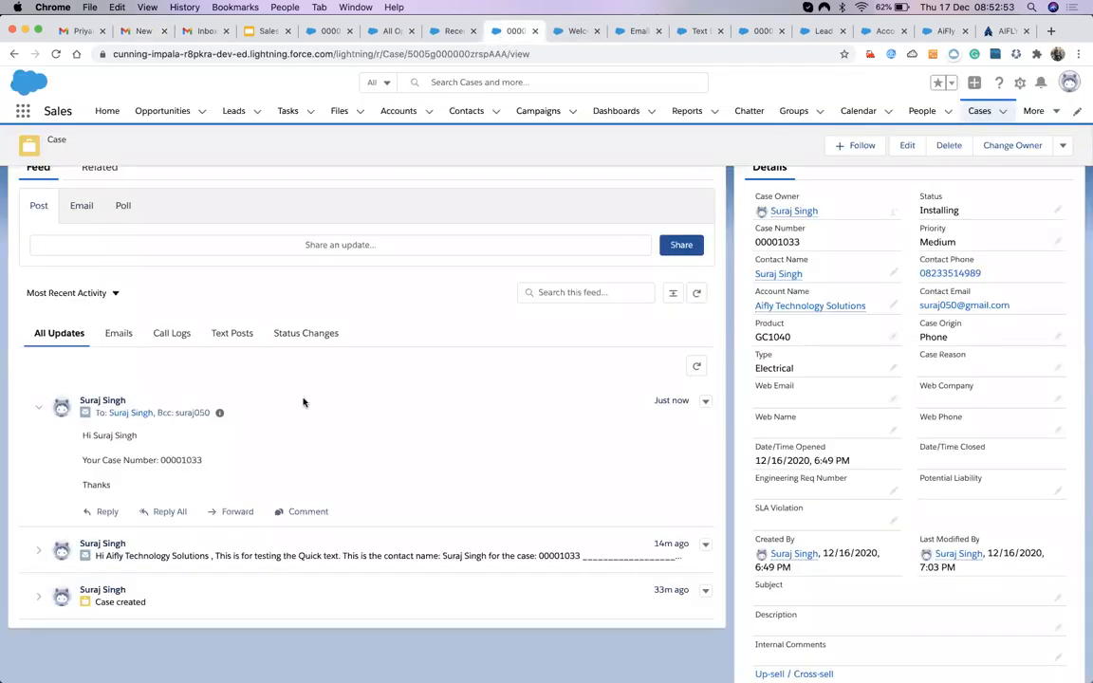
{"action": "left_click", "coordinate": [118, 333]}
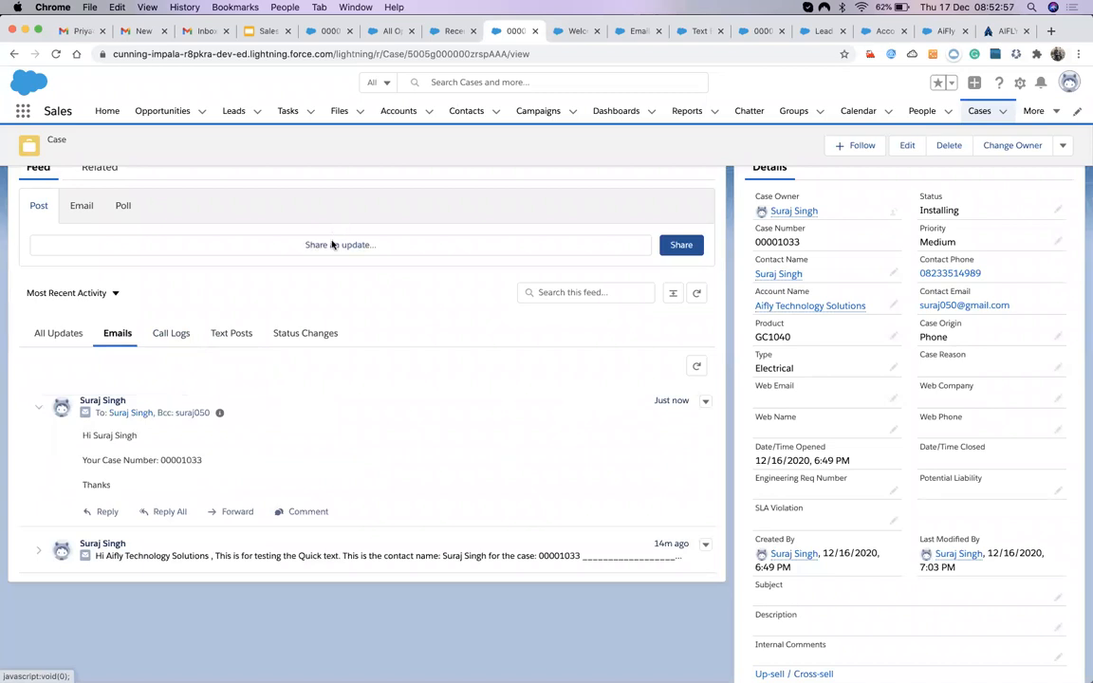
{"action": "left_click", "coordinate": [332, 243]}
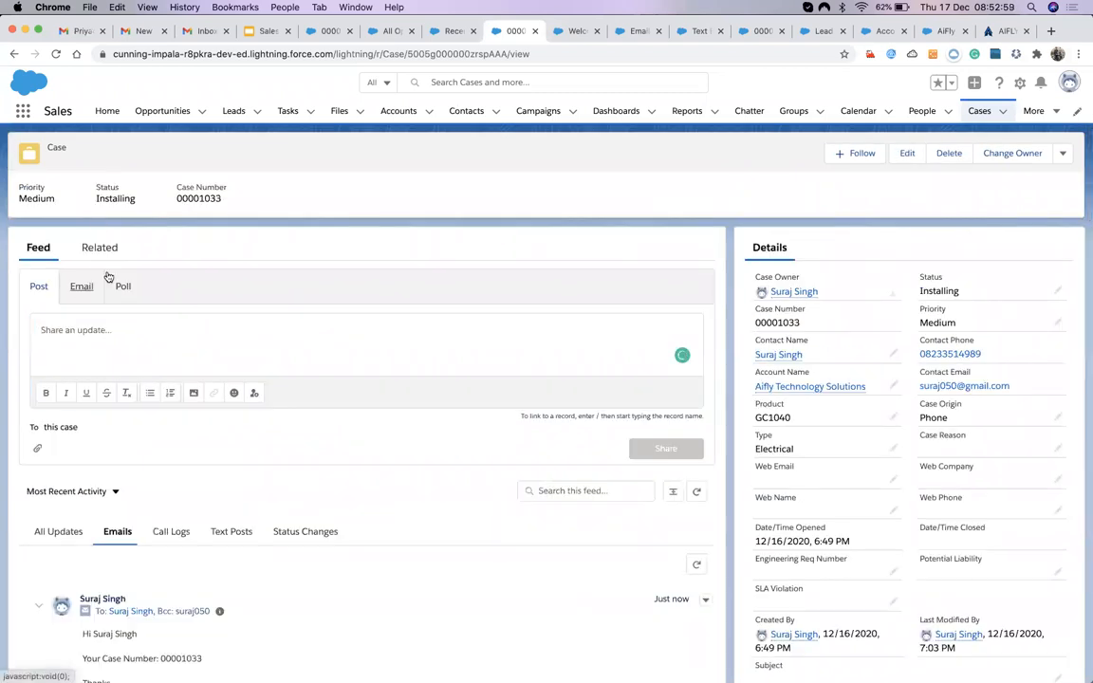
{"action": "left_click", "coordinate": [105, 280]}
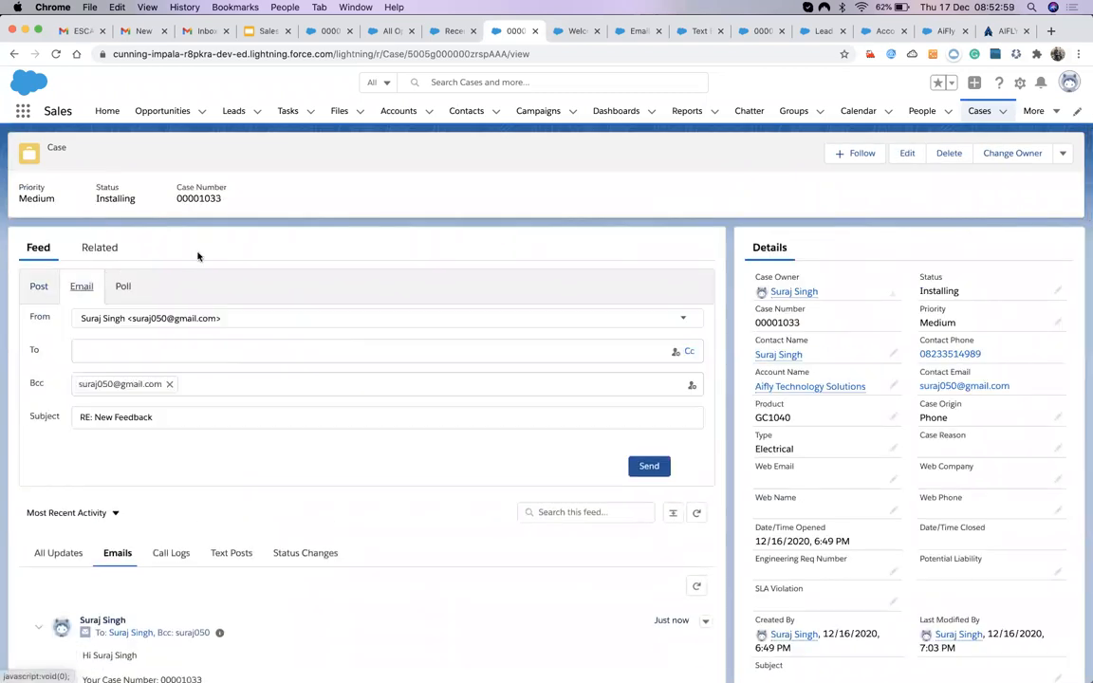
Open the fourth lead's record and view its details and Activity section.
{"action": "left_click", "coordinate": [237, 111]}
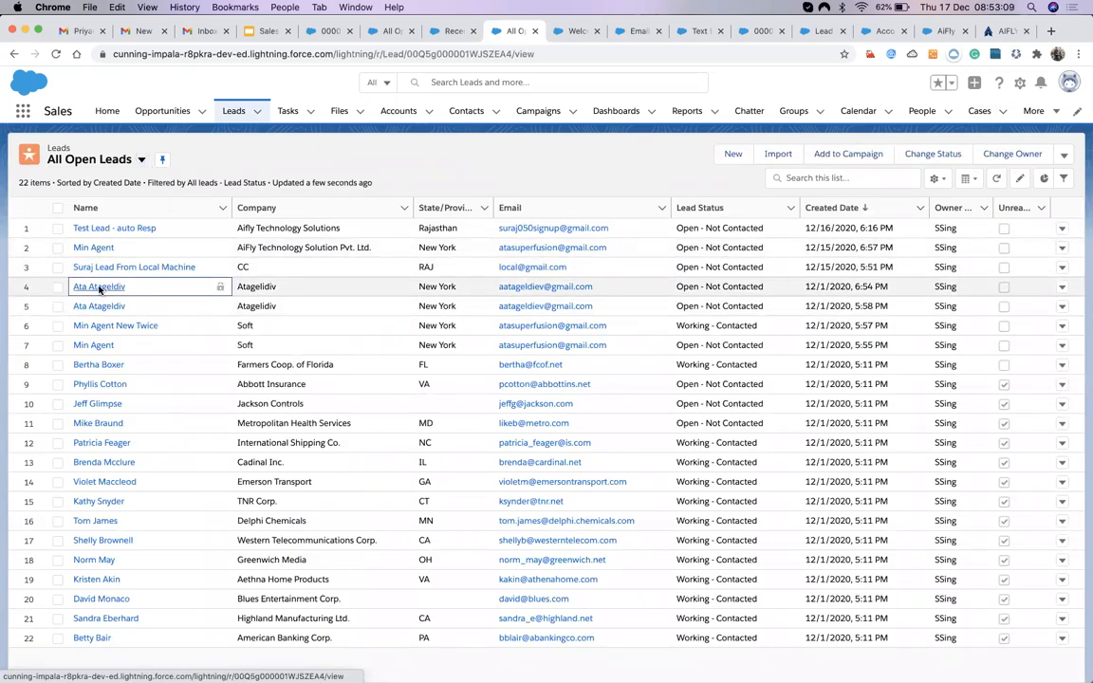
{"action": "left_click", "coordinate": [100, 287]}
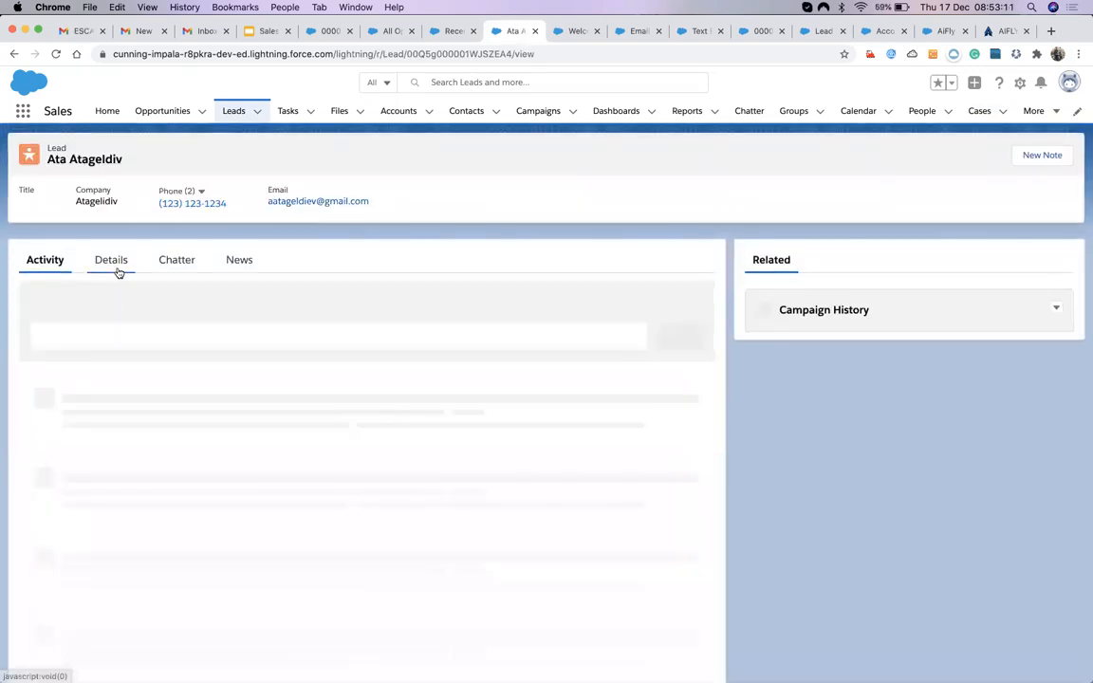
{"action": "left_click", "coordinate": [115, 268]}
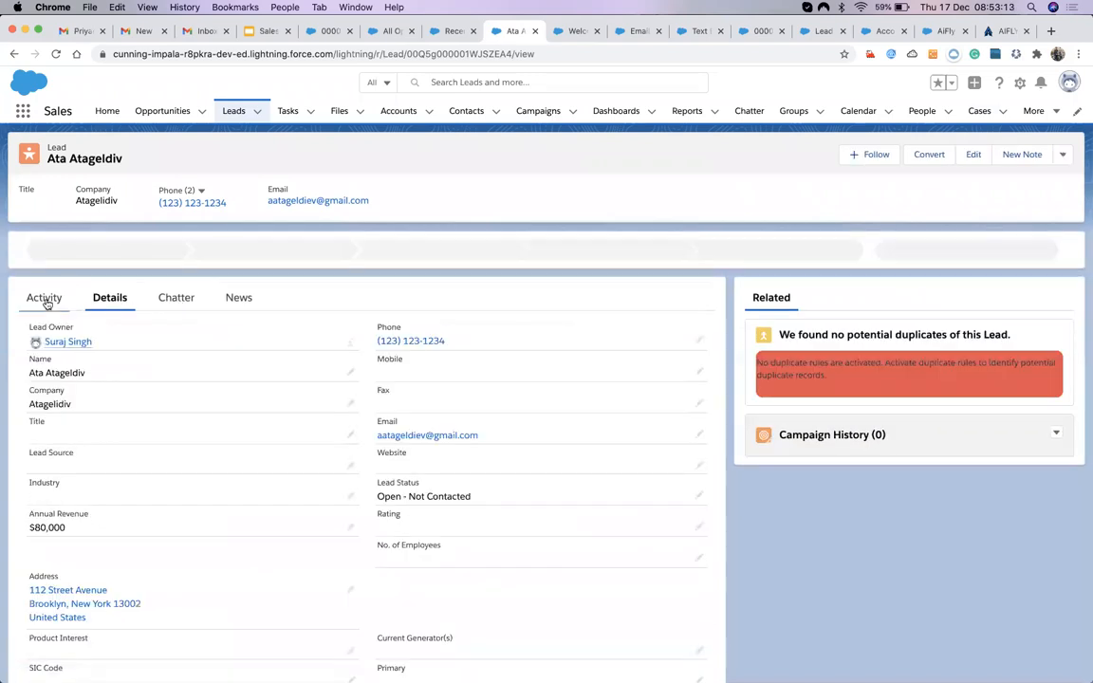
{"action": "left_click", "coordinate": [45, 299]}
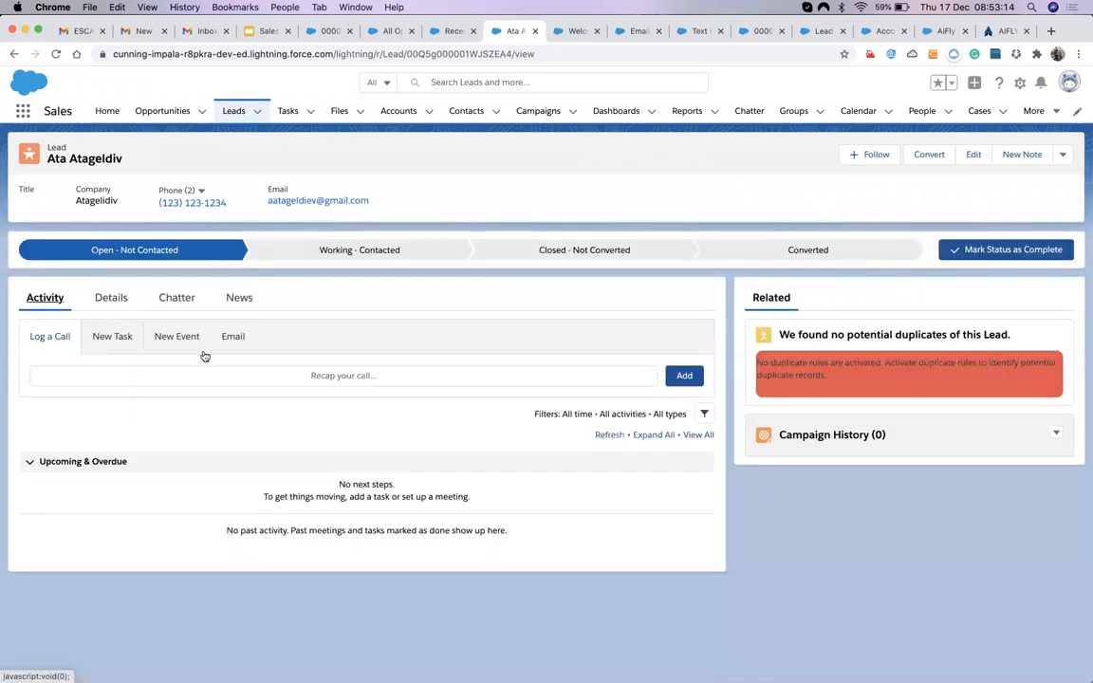
Try the lead's New Task and New Event forms, then start a new email to the lead.
{"action": "left_click", "coordinate": [112, 338]}
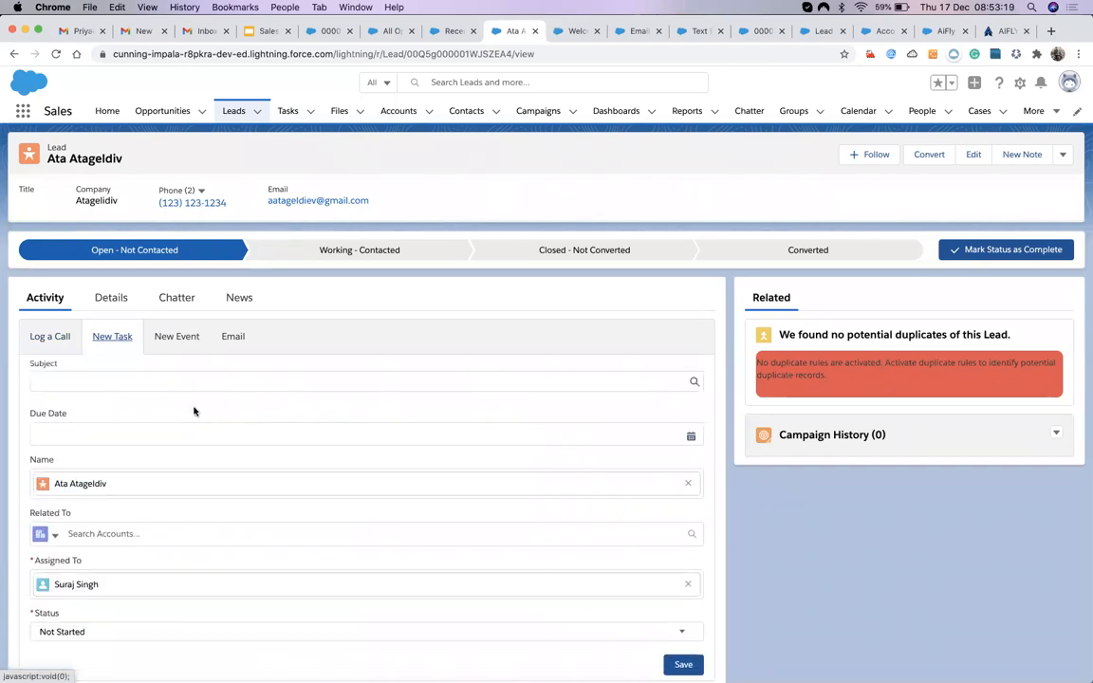
{"action": "scroll", "coordinate": [214, 491], "scroll_direction": "down", "scroll_amount": 3}
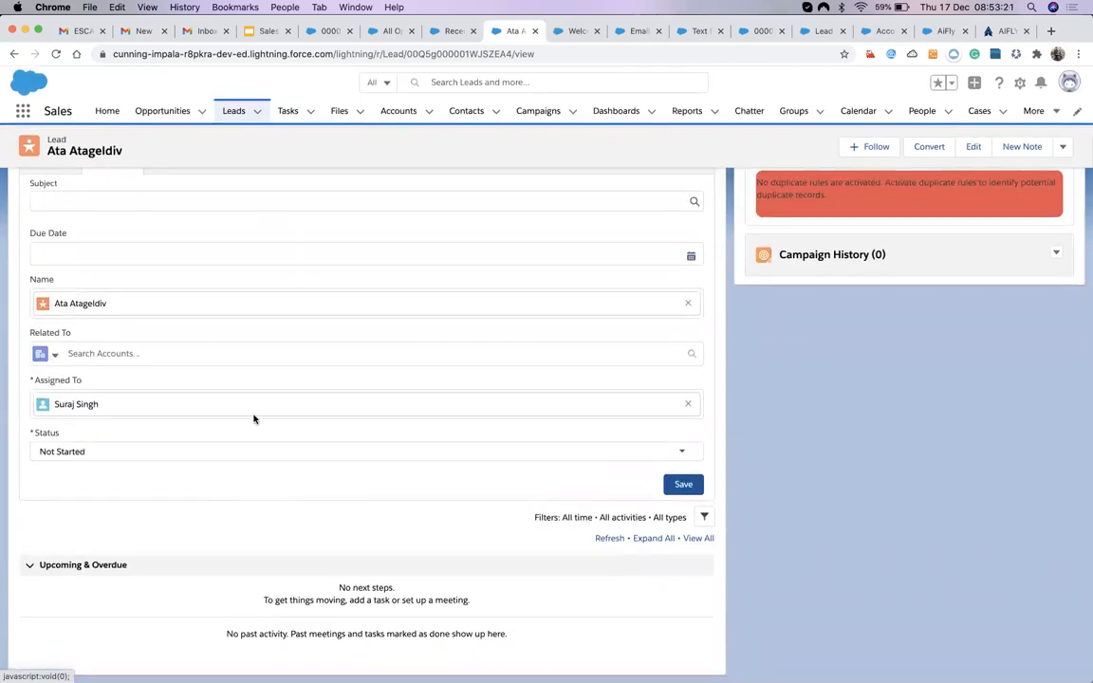
{"action": "scroll", "coordinate": [253, 419], "scroll_direction": "up", "scroll_amount": 1}
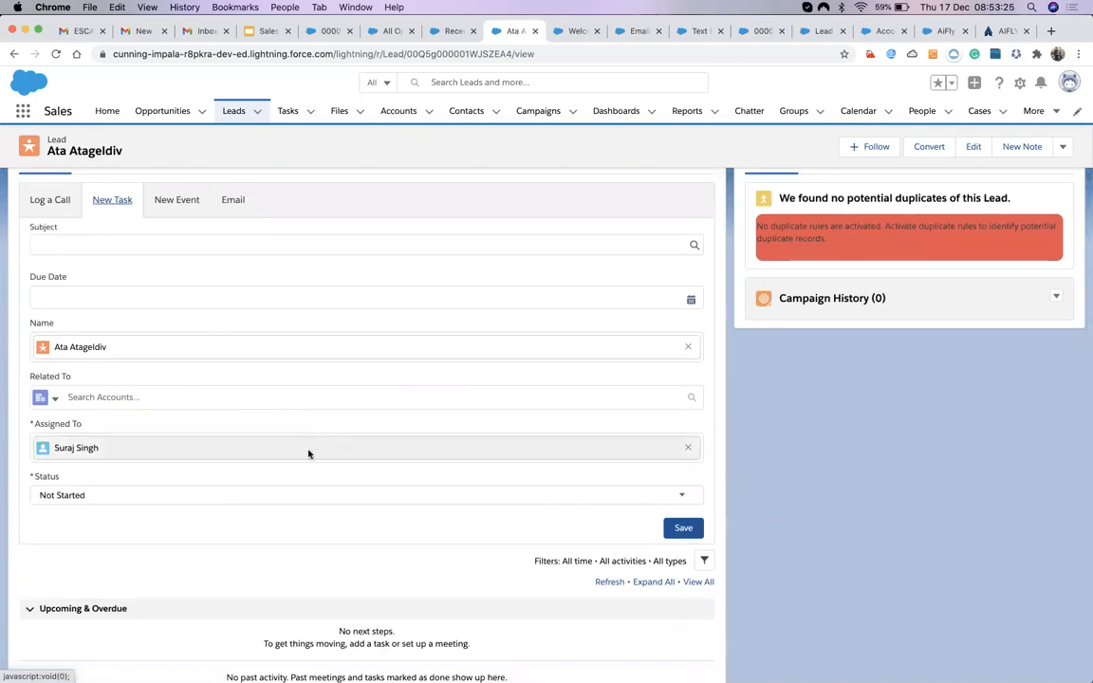
{"action": "left_click", "coordinate": [174, 202]}
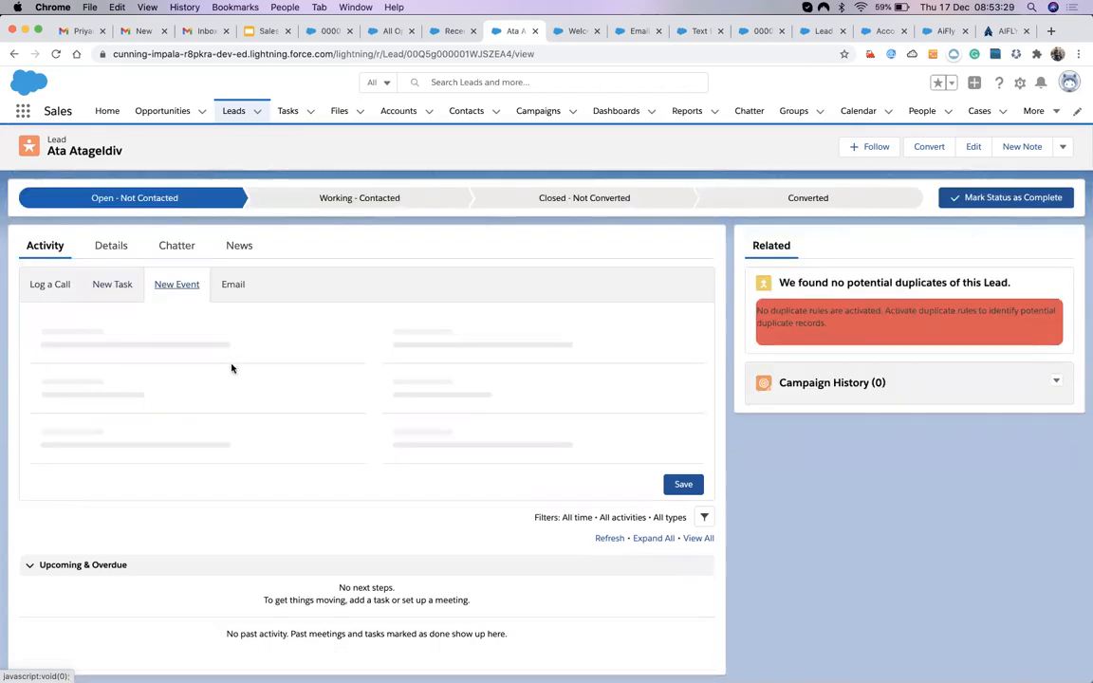
{"action": "scroll", "coordinate": [234, 455], "scroll_direction": "down", "scroll_amount": 4}
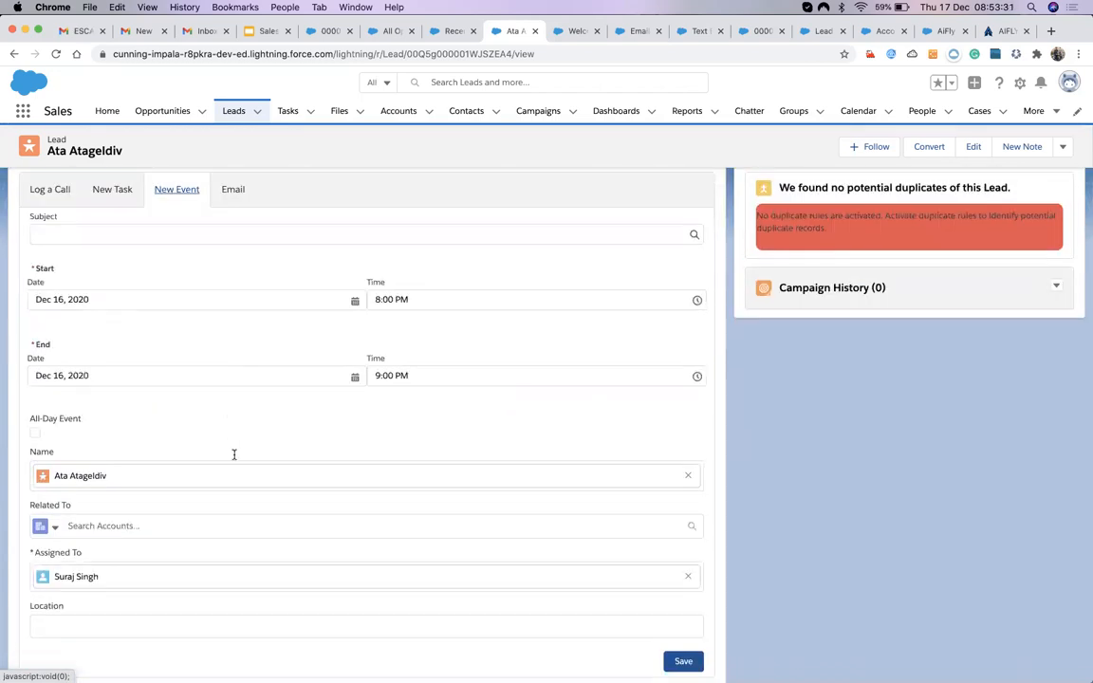
{"action": "left_click", "coordinate": [218, 443]}
{"action": "scroll", "coordinate": [239, 418], "scroll_direction": "up", "scroll_amount": 4}
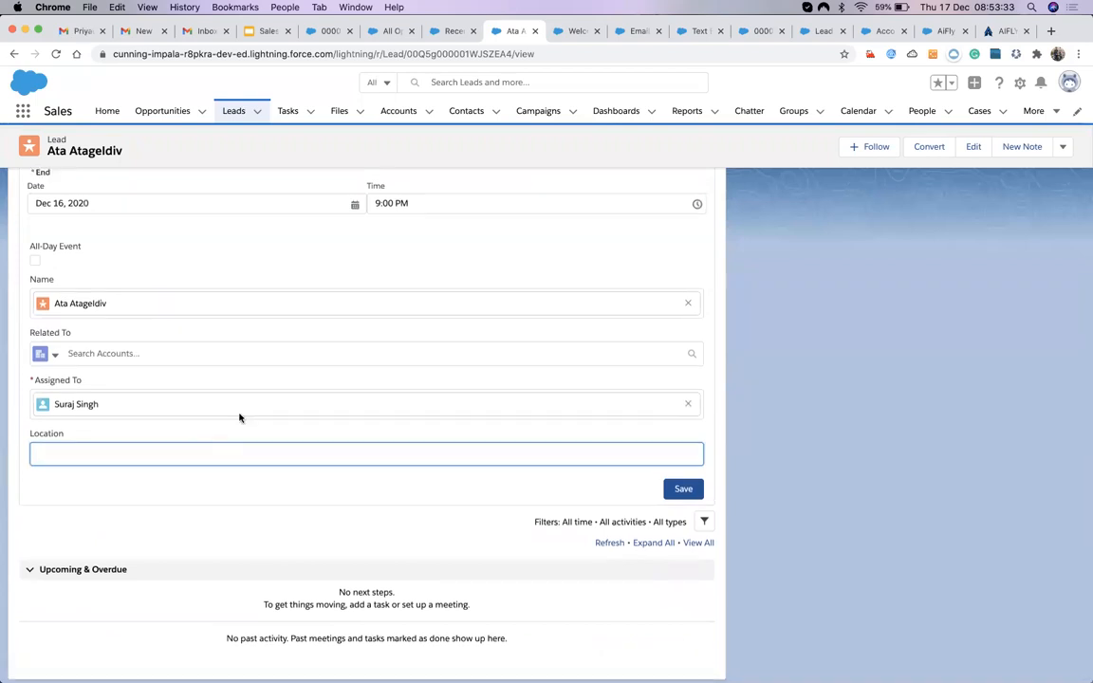
{"action": "left_click", "coordinate": [114, 376]}
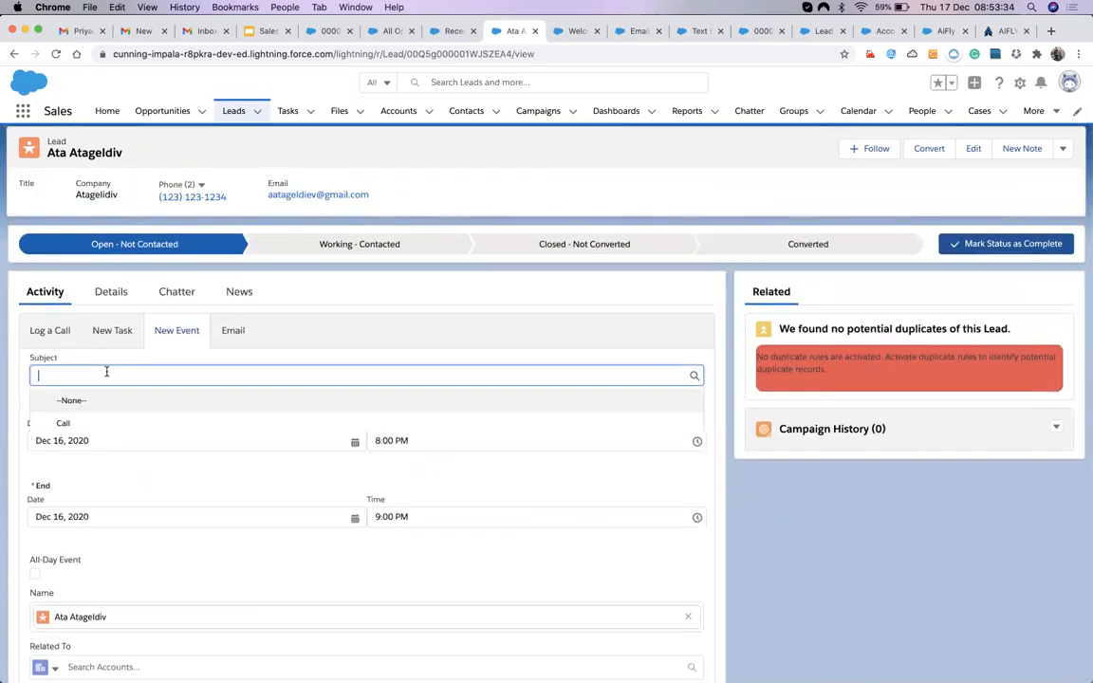
{"action": "left_click", "coordinate": [233, 331]}
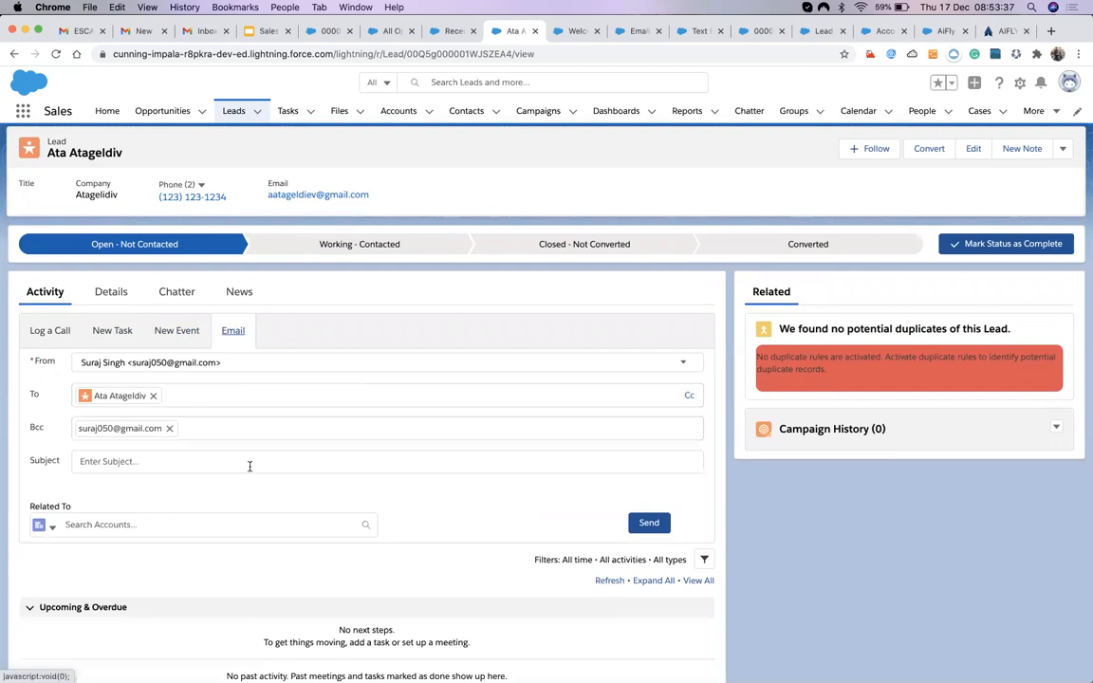
Insert the Welcom Note quick text into the lead email body, then reopen and dismiss the snippet list.
{"action": "scroll", "coordinate": [354, 509], "scroll_direction": "down", "scroll_amount": 1}
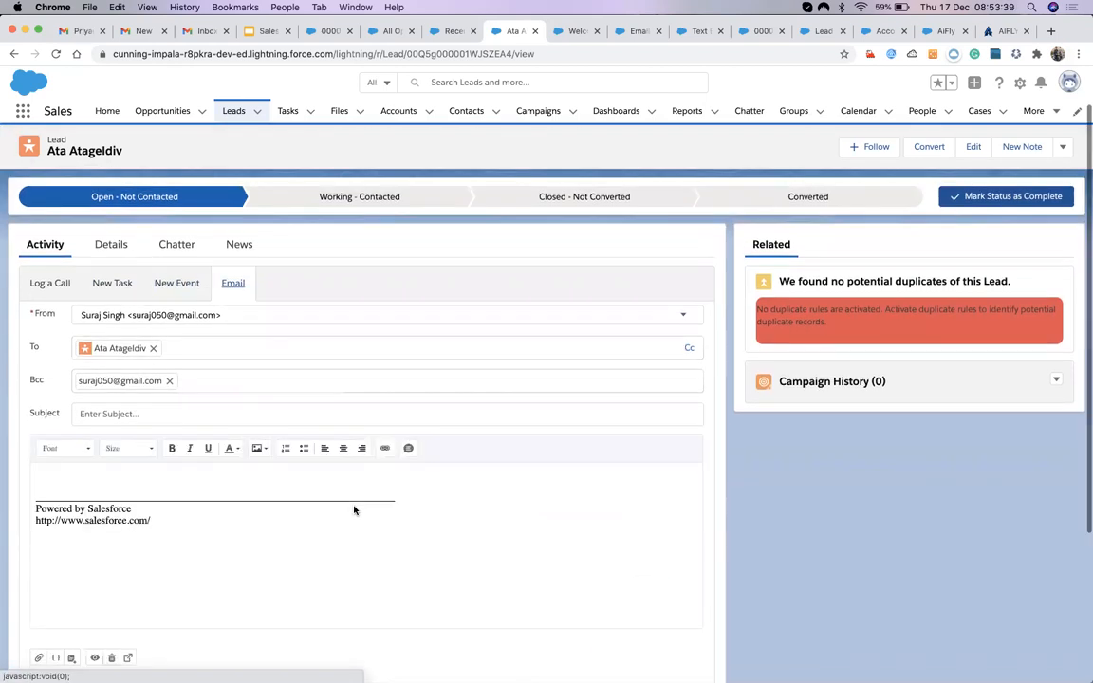
{"action": "left_click", "coordinate": [410, 449]}
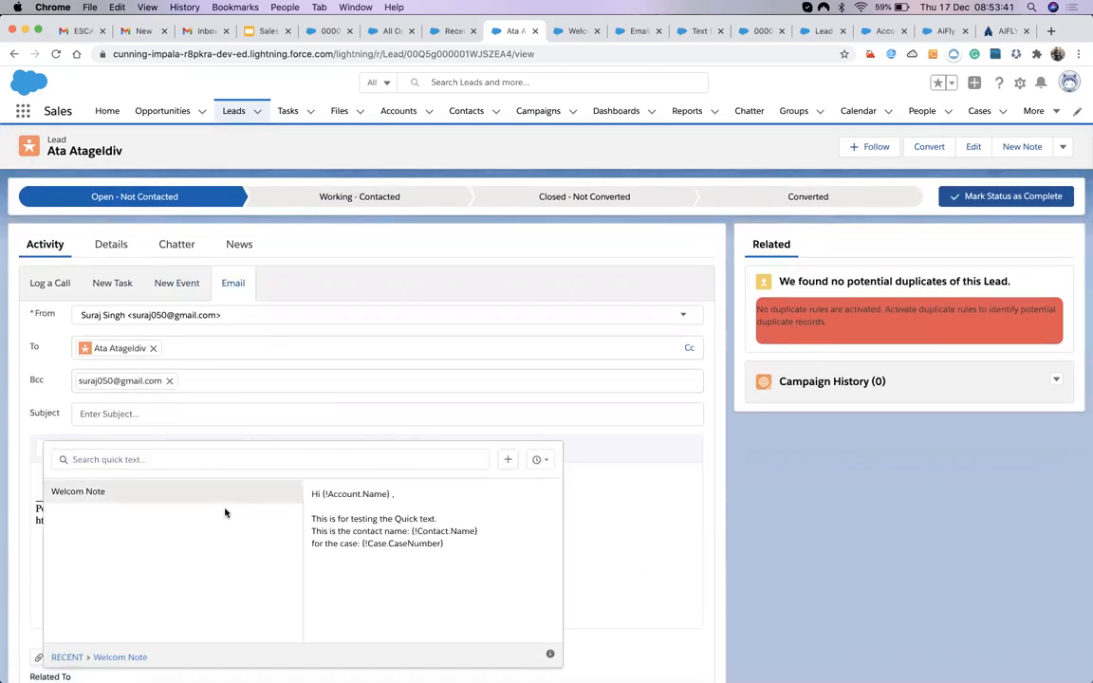
{"action": "left_click", "coordinate": [167, 490]}
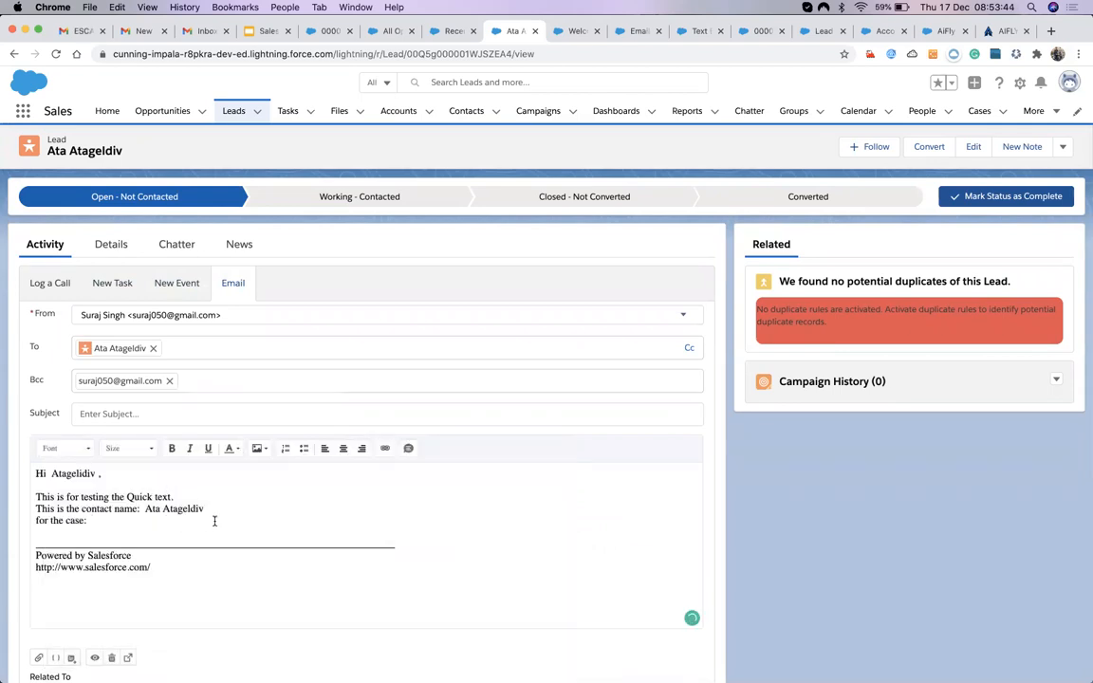
{"action": "scroll", "coordinate": [214, 521], "scroll_direction": "down", "scroll_amount": 1}
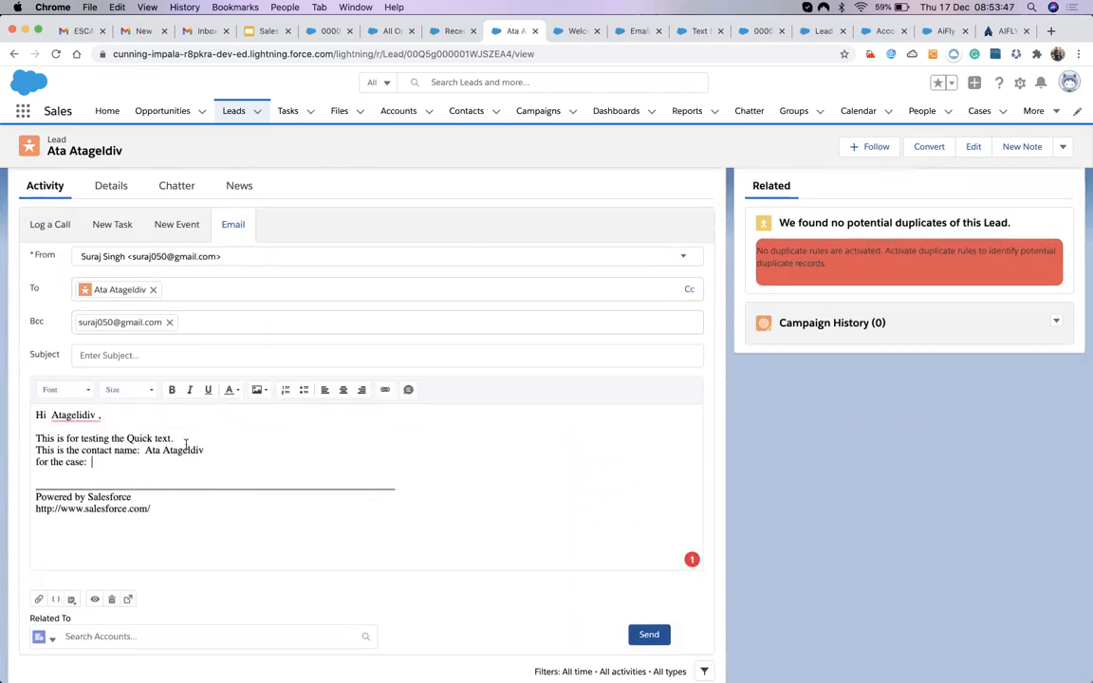
{"action": "scroll", "coordinate": [199, 408], "scroll_direction": "up", "scroll_amount": 2}
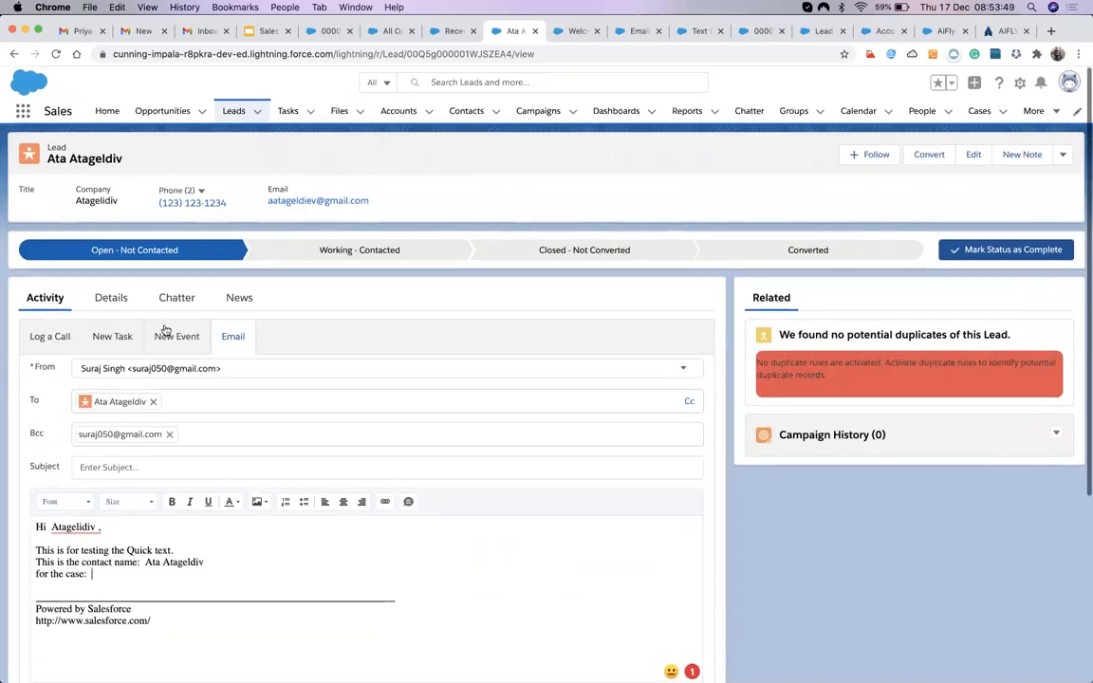
{"action": "left_click", "coordinate": [409, 504]}
{"action": "scroll", "coordinate": [294, 537], "scroll_direction": "down", "scroll_amount": 2}
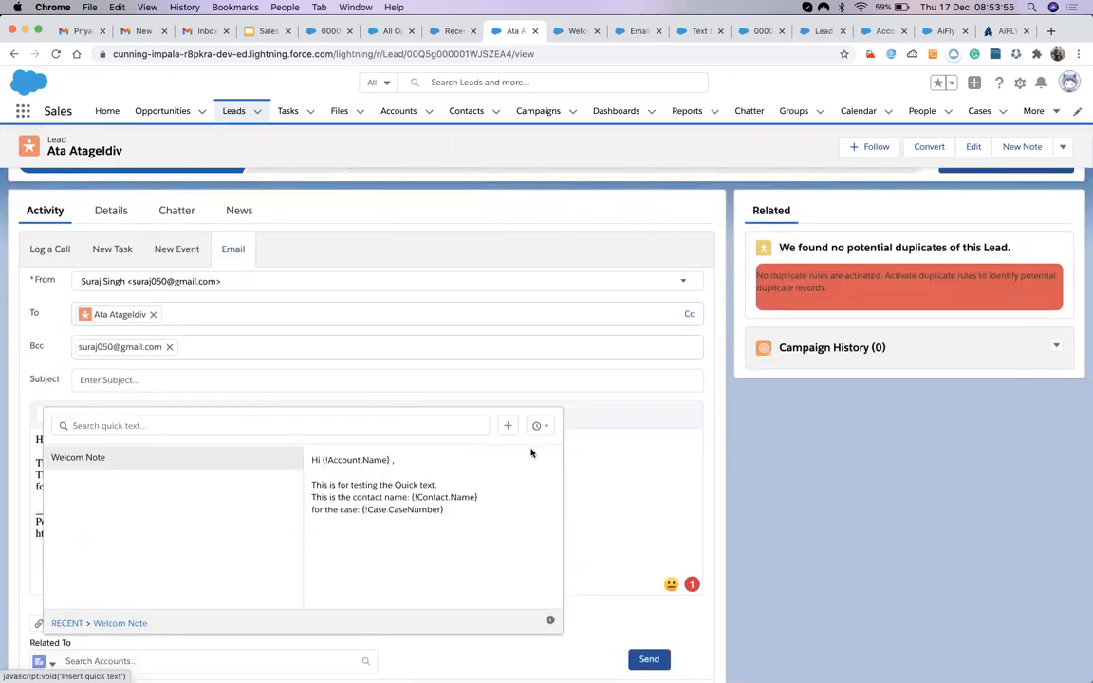
{"action": "left_click", "coordinate": [615, 498]}
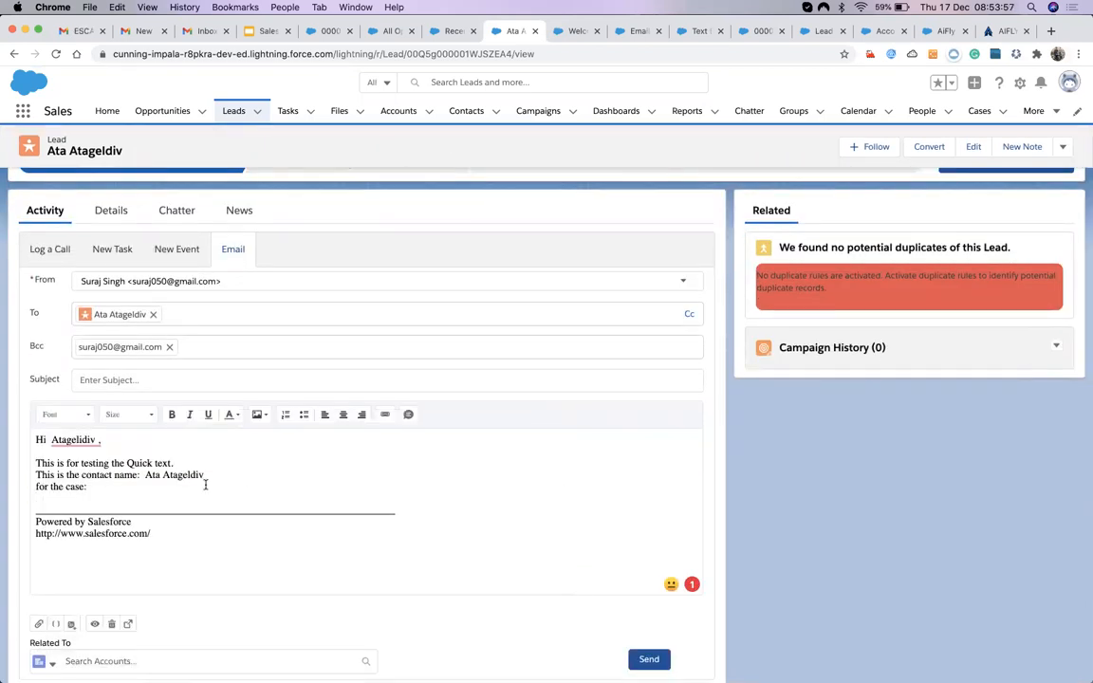
{"action": "scroll", "coordinate": [256, 479], "scroll_direction": "up", "scroll_amount": 2}
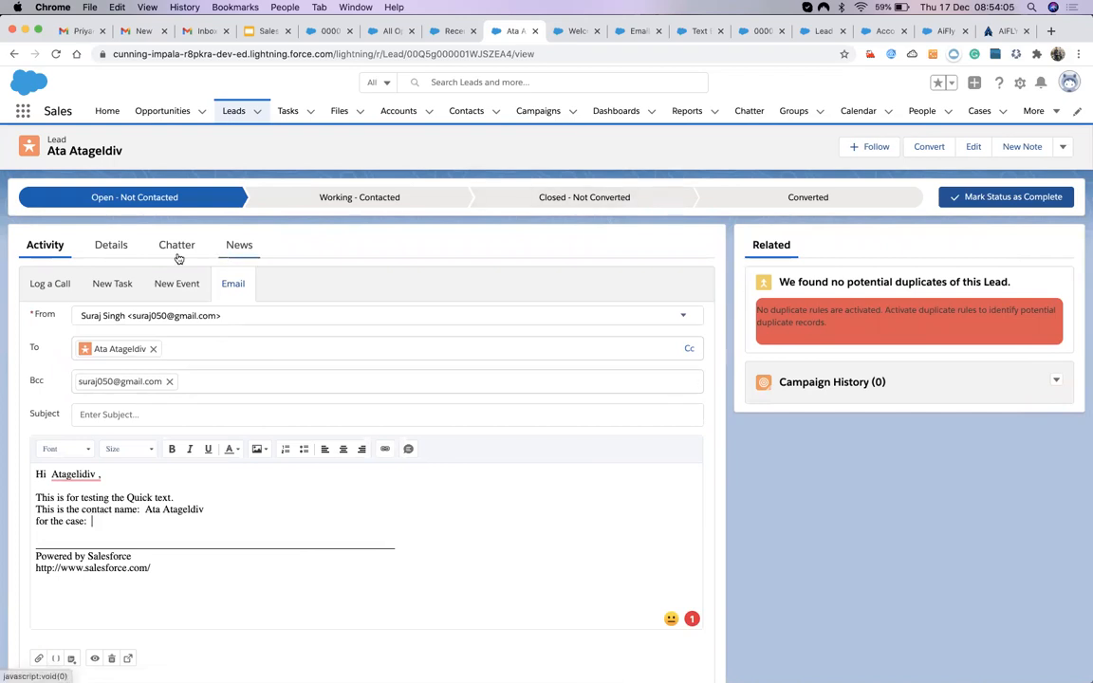
Browse the lead's Details, Chatter and News sections.
{"action": "left_click", "coordinate": [124, 247]}
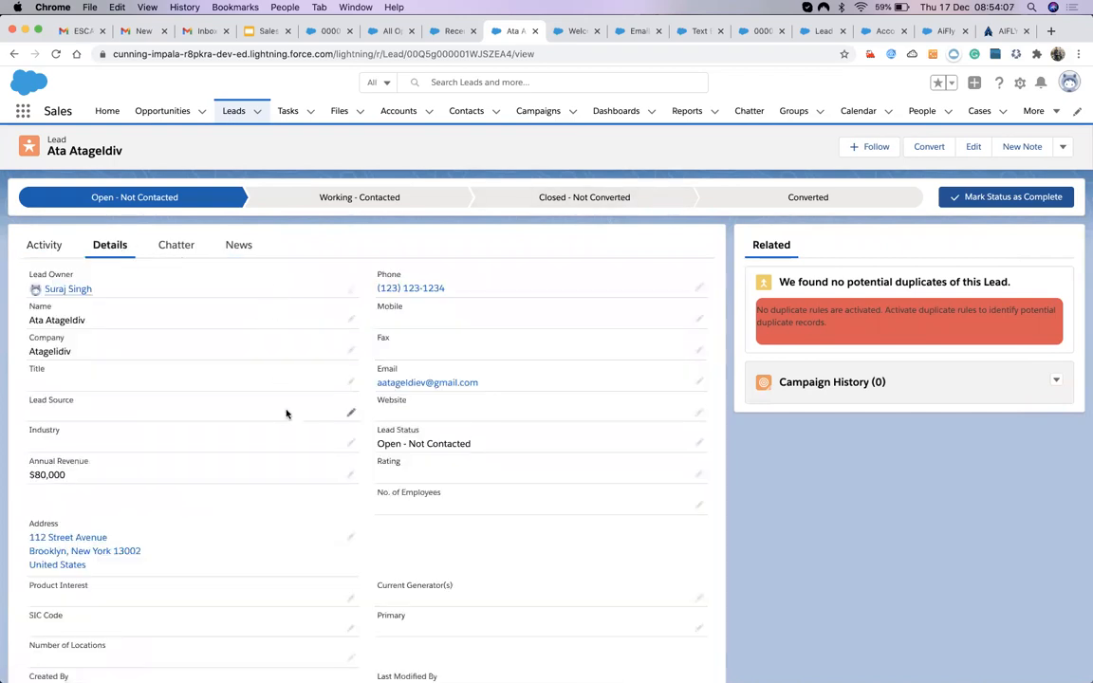
{"action": "left_click", "coordinate": [176, 245]}
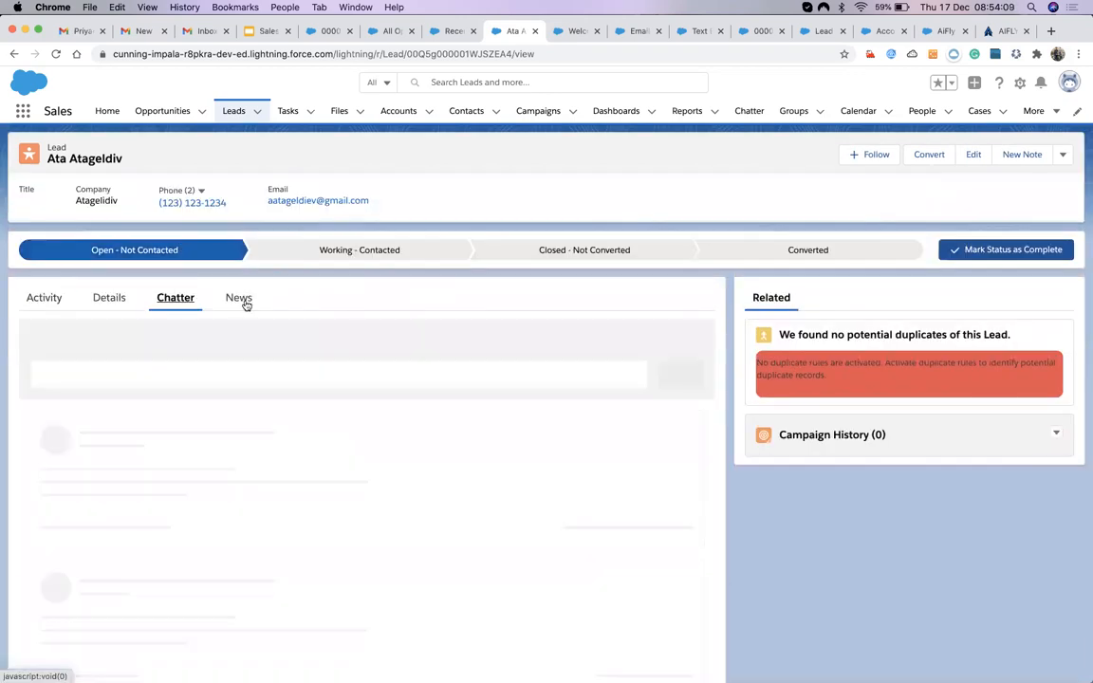
{"action": "left_click", "coordinate": [244, 302]}
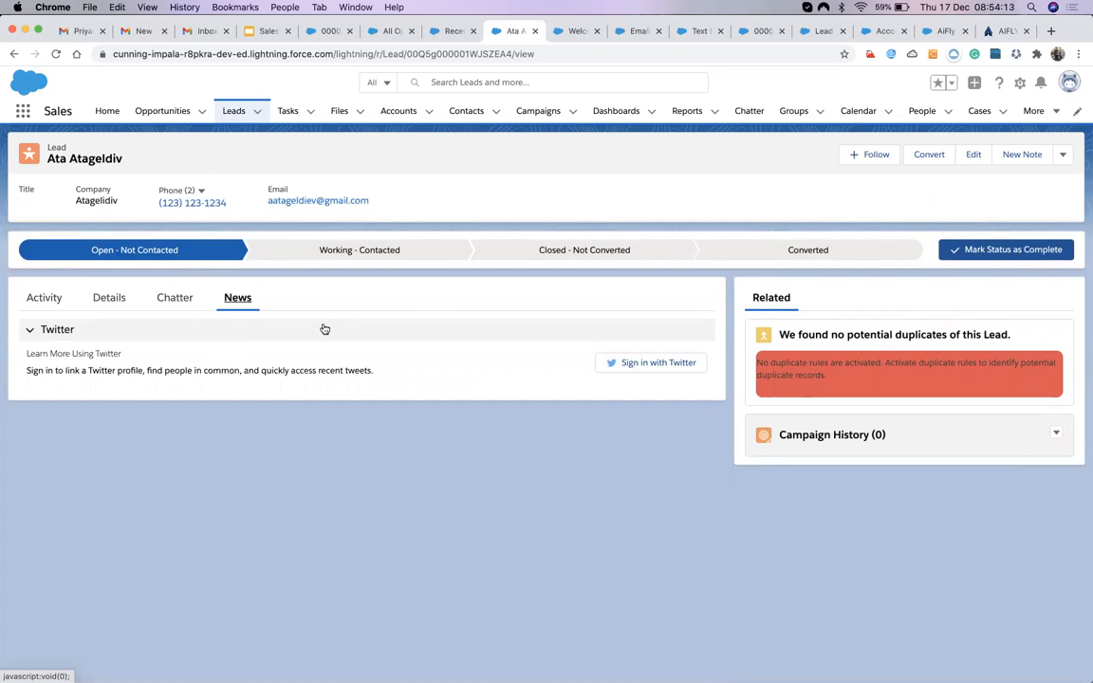
{"action": "left_click", "coordinate": [173, 301]}
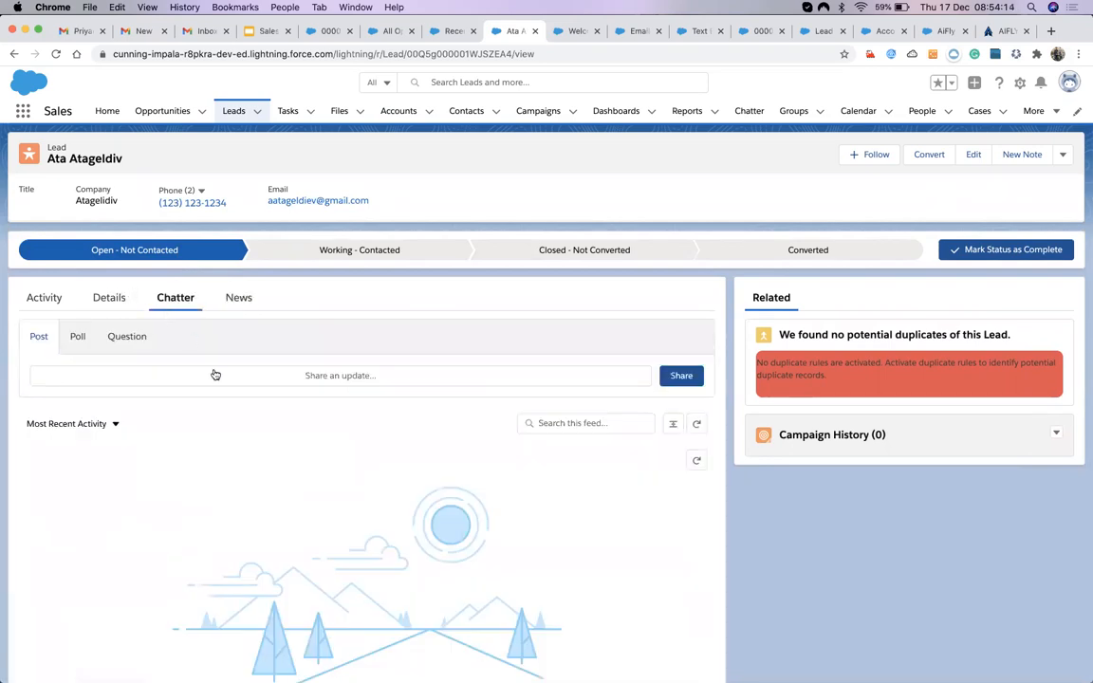
Try the Chatter Poll, Question and Post composers, then go to the Tasks page.
{"action": "left_click", "coordinate": [78, 338]}
{"action": "left_click", "coordinate": [127, 342]}
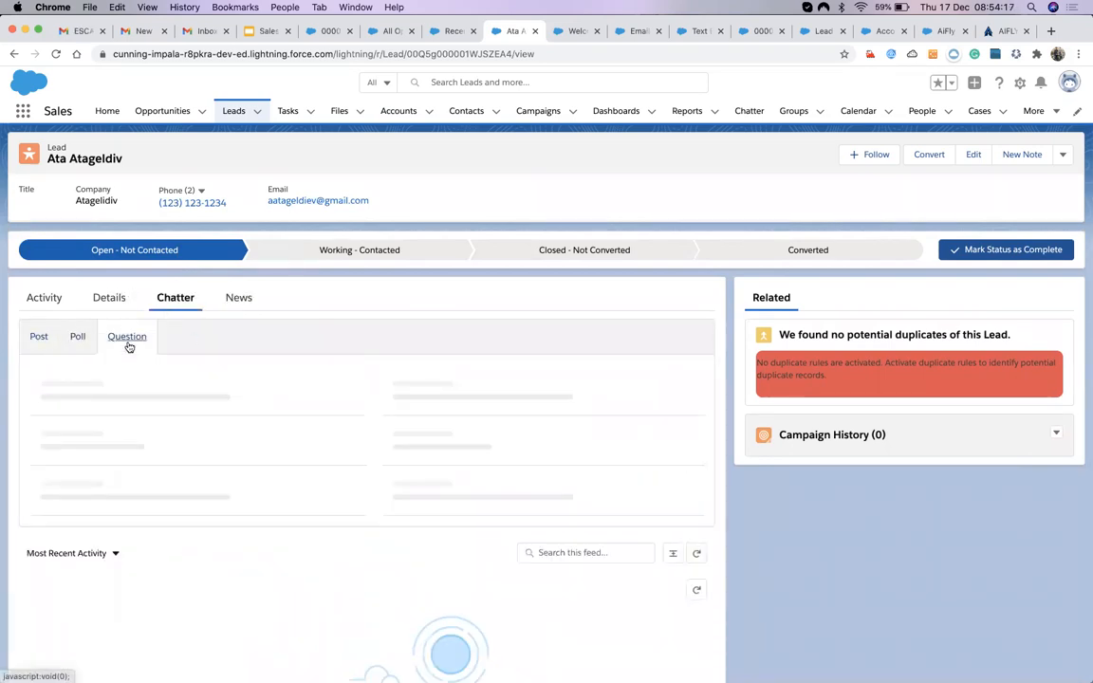
{"action": "left_click", "coordinate": [38, 339]}
{"action": "scroll", "coordinate": [248, 442], "scroll_direction": "down", "scroll_amount": 5}
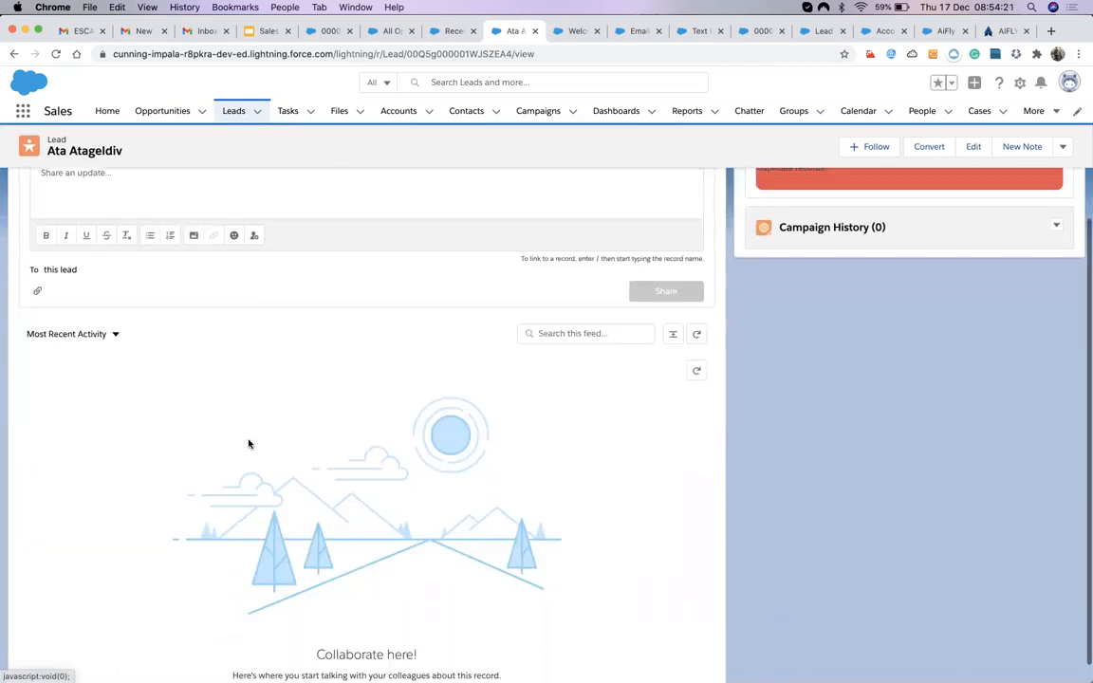
{"action": "scroll", "coordinate": [248, 443], "scroll_direction": "up", "scroll_amount": 5}
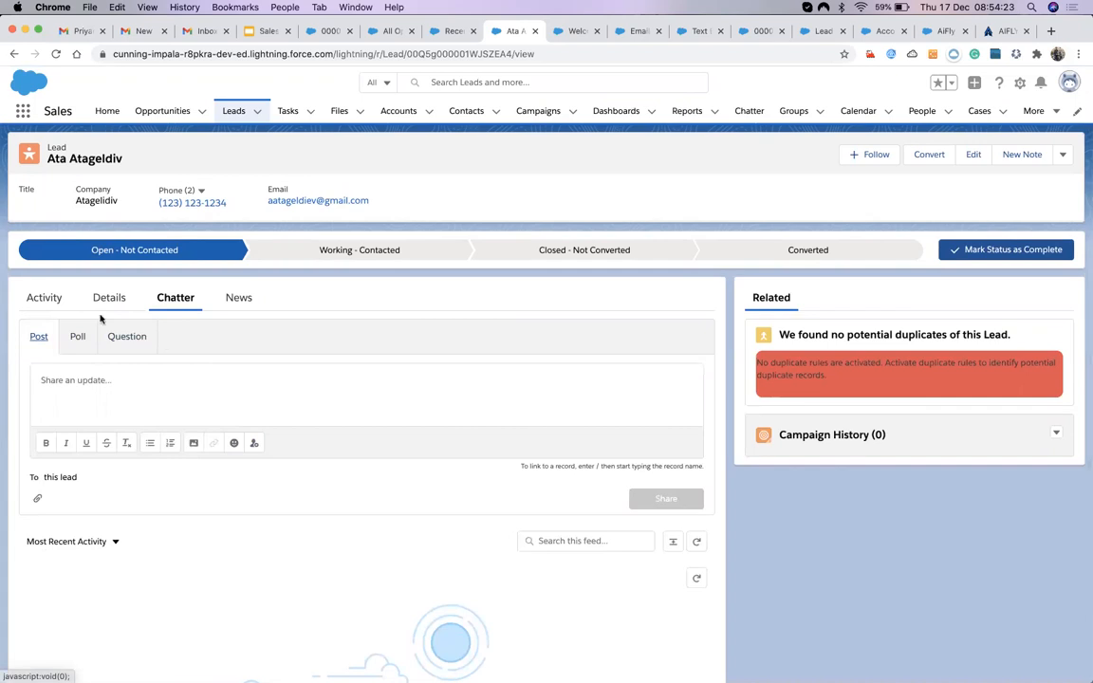
{"action": "left_click", "coordinate": [84, 341]}
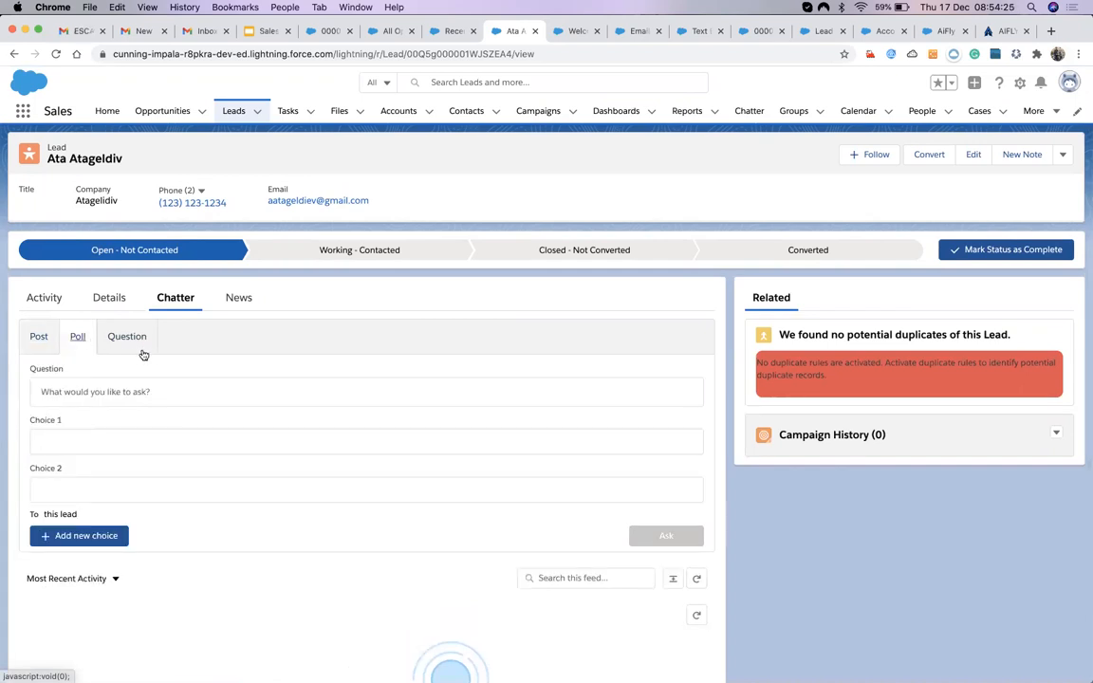
{"action": "left_click", "coordinate": [122, 337]}
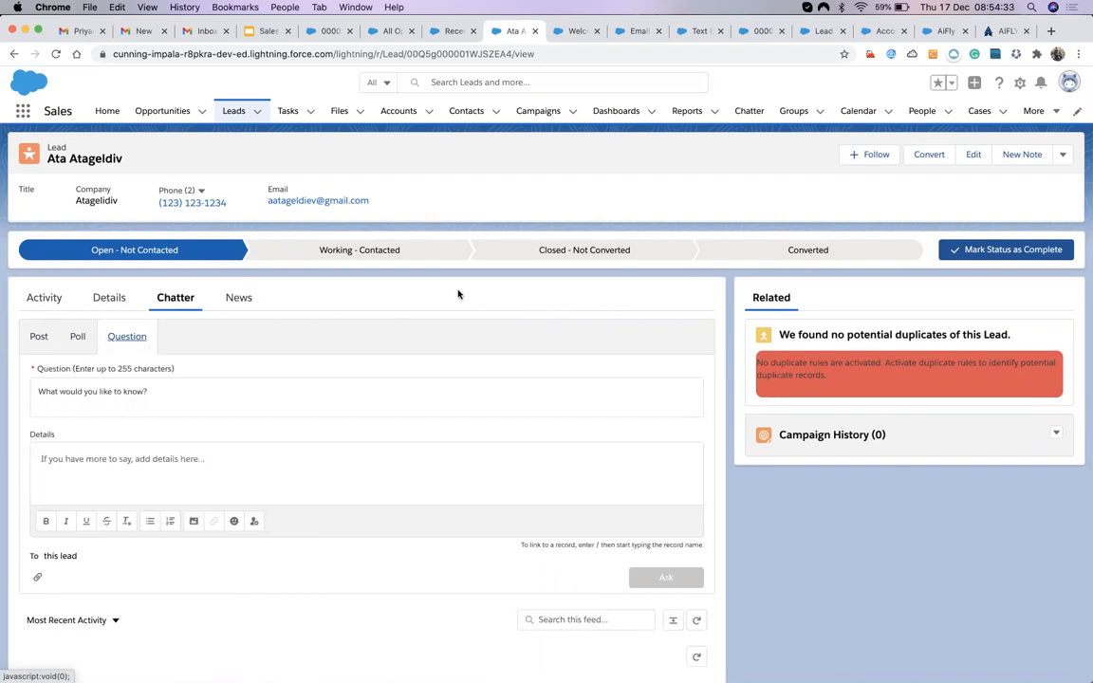
{"action": "left_click", "coordinate": [288, 112]}
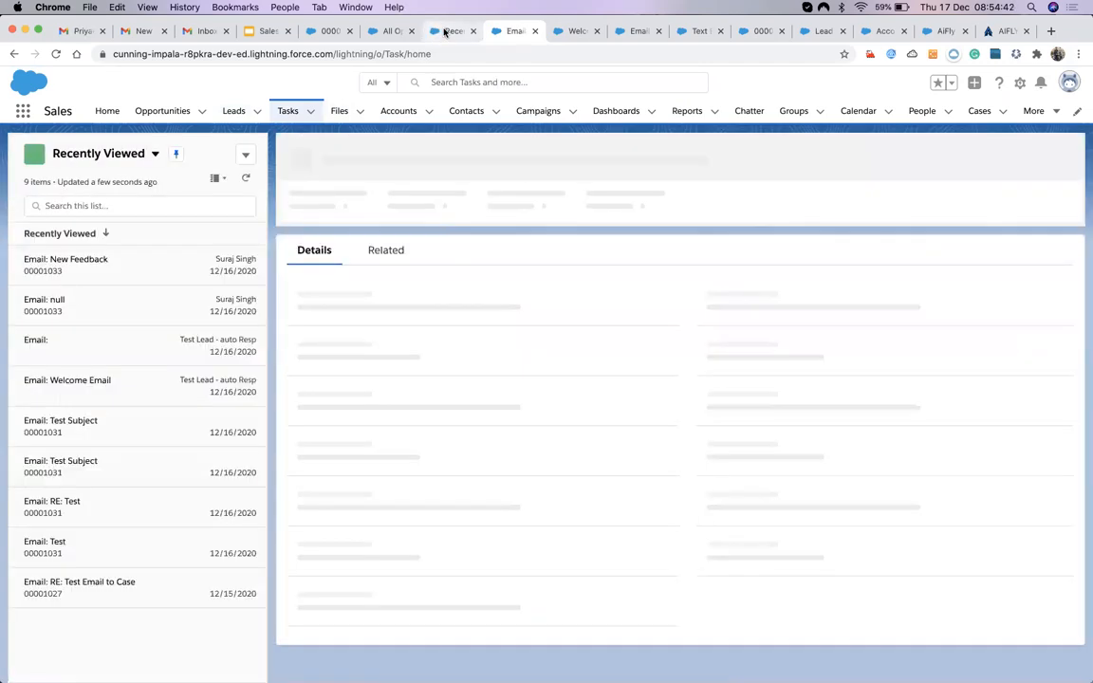
View the Welcom Note quick text record, then return to the Salesforce Training day-12 deck.
{"action": "left_click", "coordinate": [445, 31]}
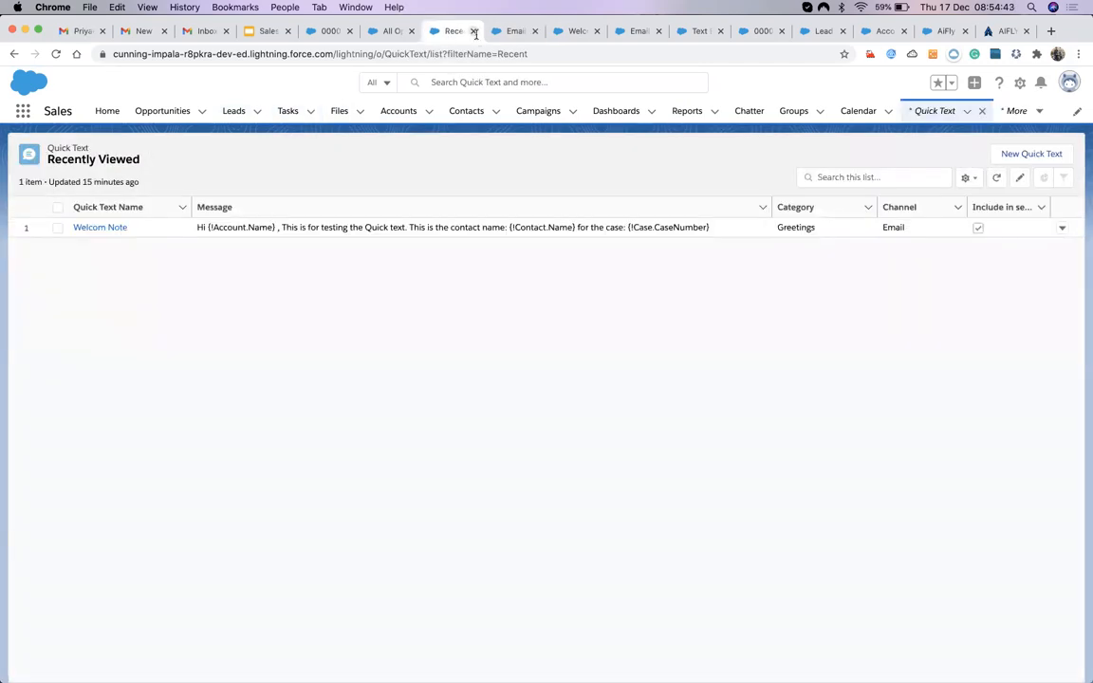
{"action": "left_click", "coordinate": [106, 230]}
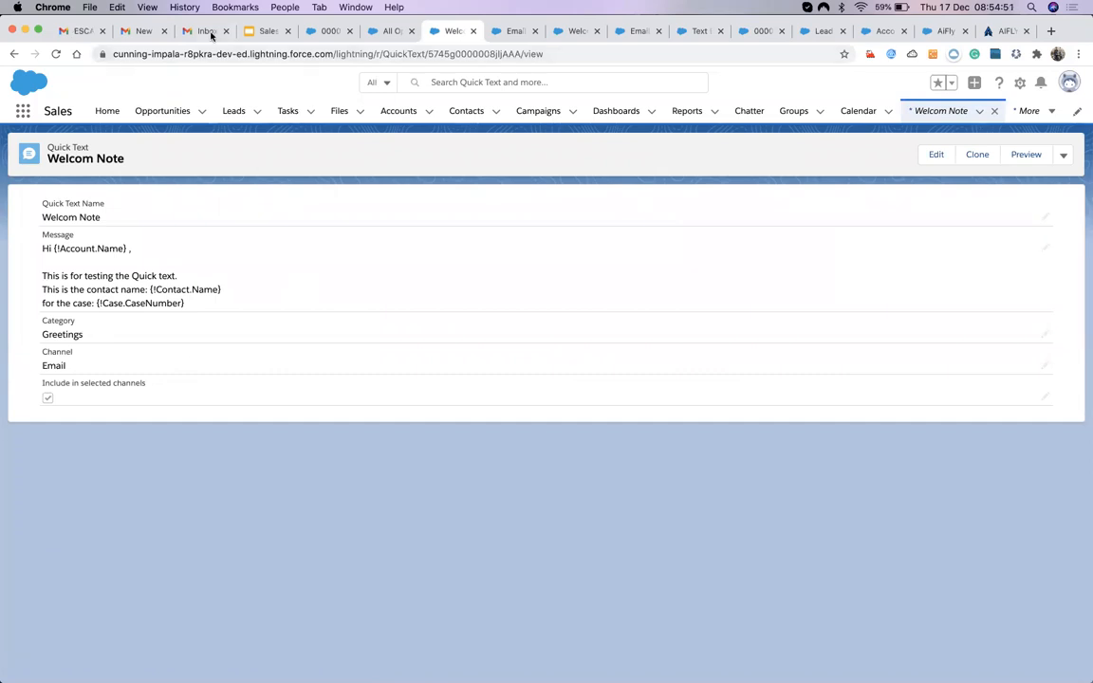
{"action": "left_click", "coordinate": [261, 31]}
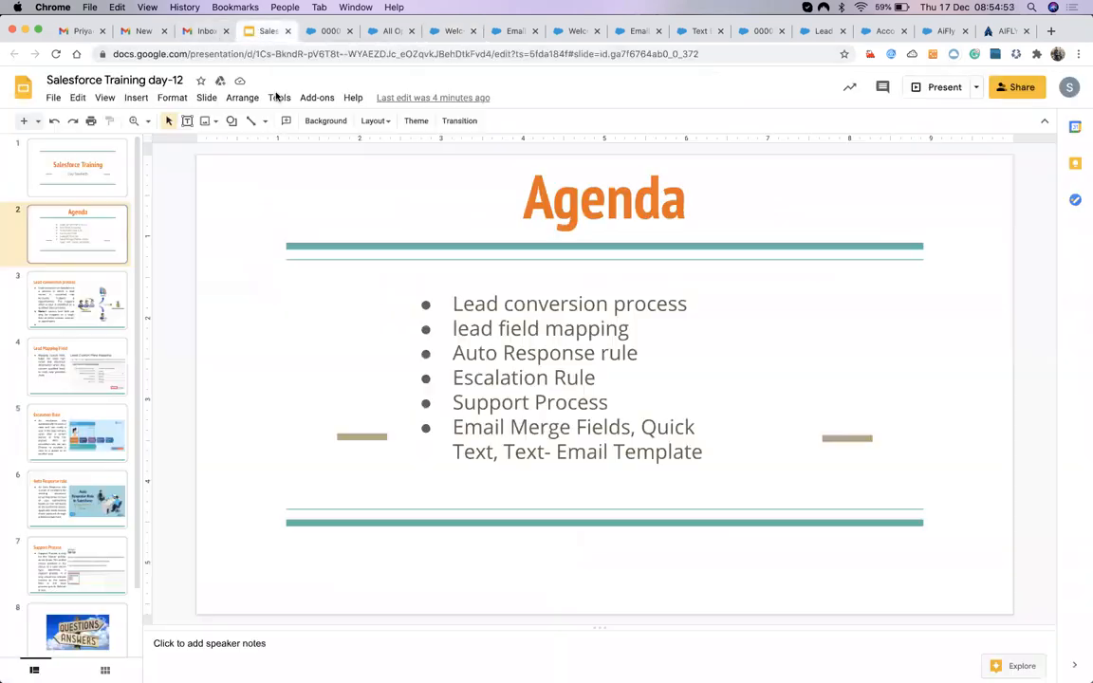